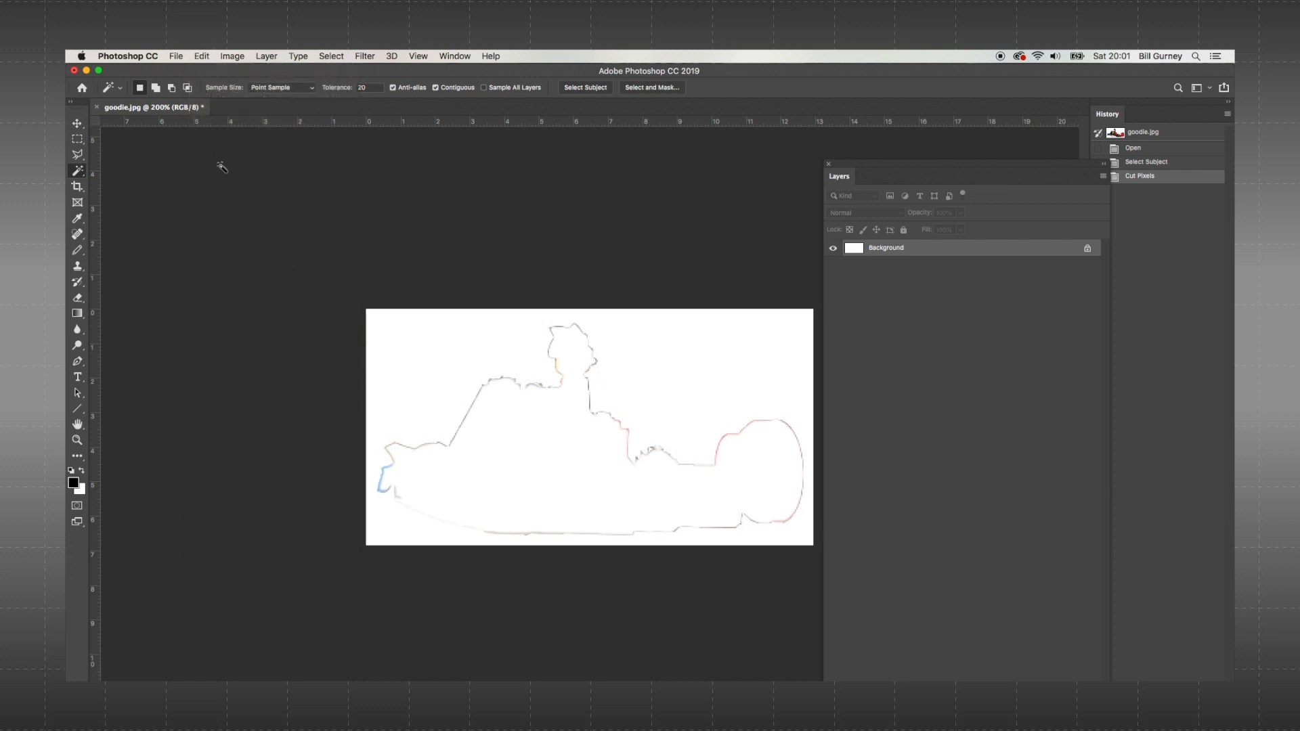
- Delete the white Background layer beneath the pasted Lego vehicle cut-out
{"action": "left_click", "coordinate": [906, 265]}
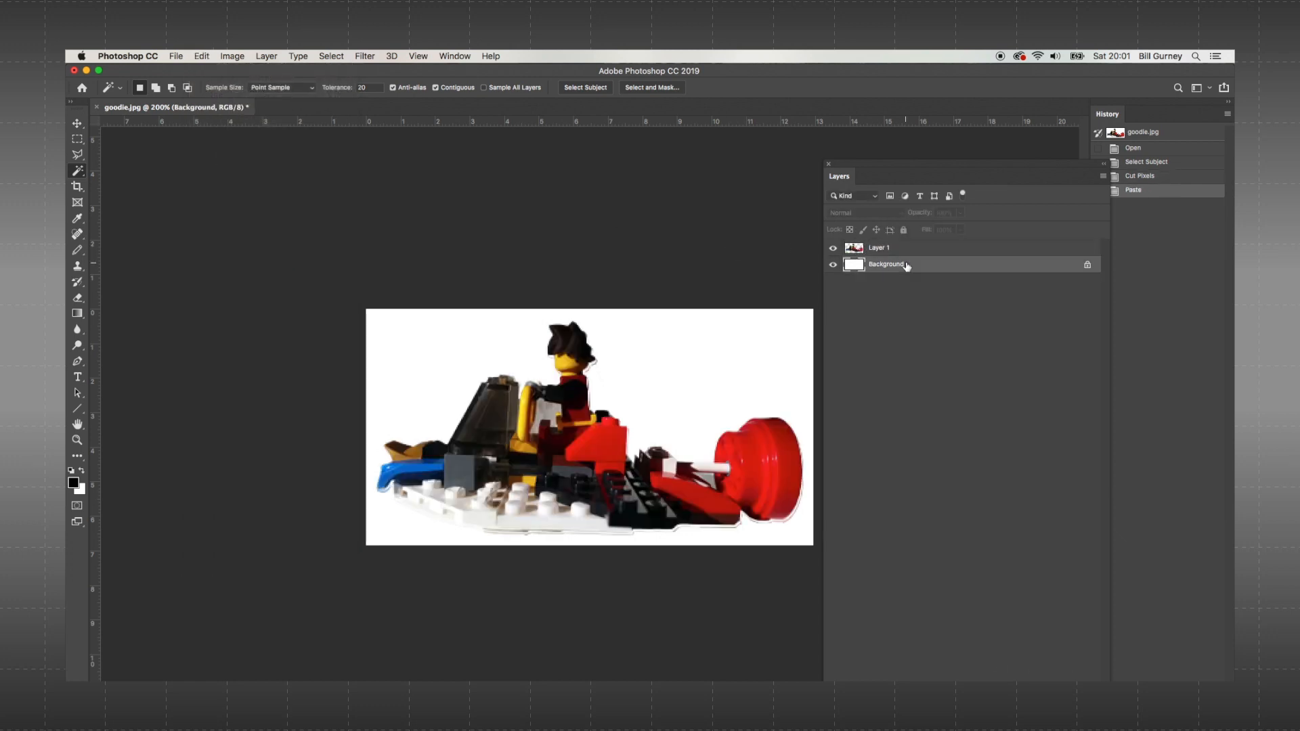
{"action": "left_click", "coordinate": [1086, 671]}
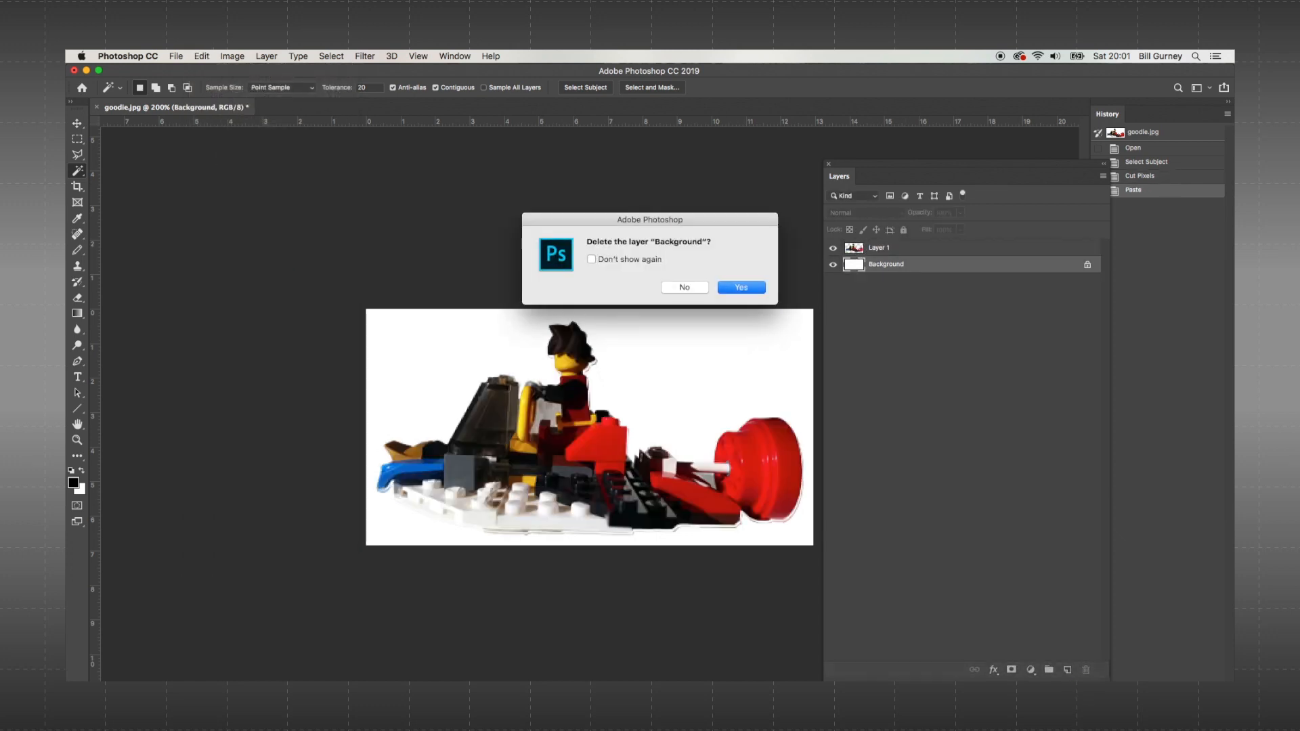
{"action": "key", "text": "Return"}
- Save the Lego vehicle cut-out under the name goodie in PNG format in the characters folder
{"action": "left_click", "coordinate": [176, 57]}
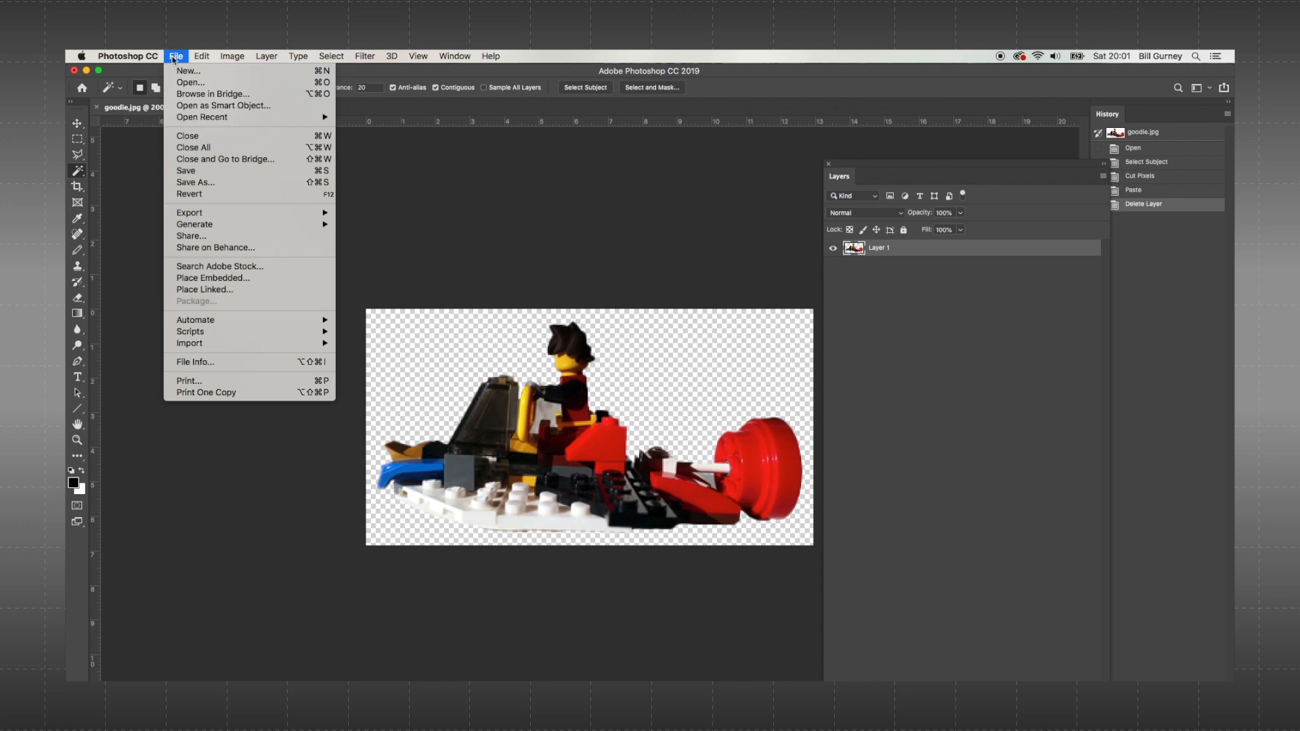
{"action": "left_click", "coordinate": [193, 182]}
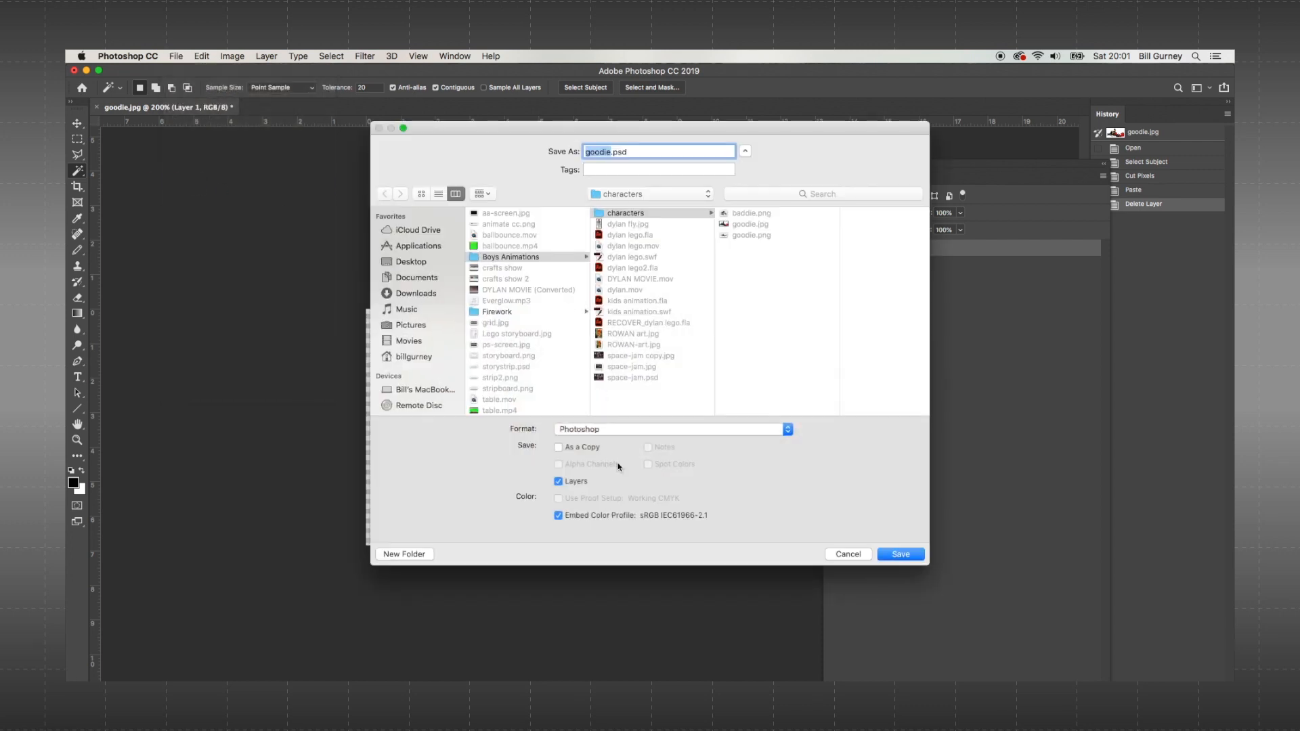
{"action": "left_click", "coordinate": [619, 429]}
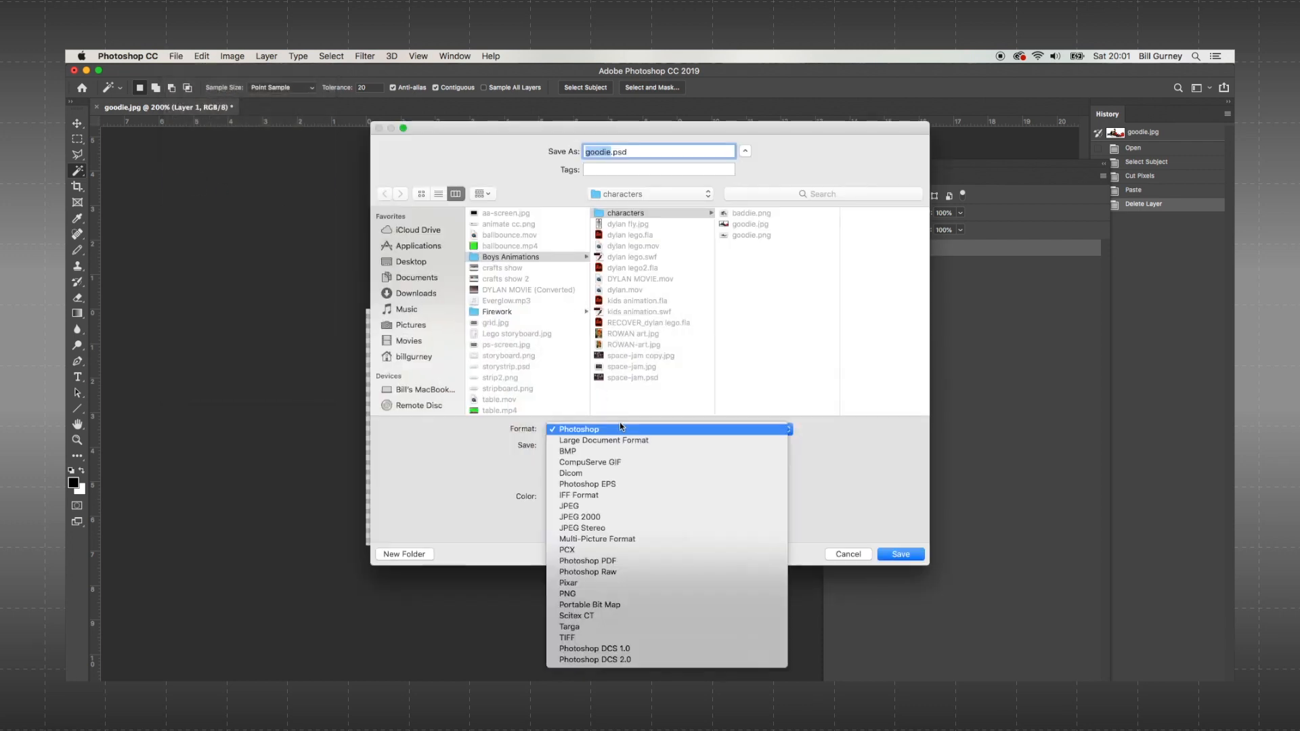
{"action": "left_click", "coordinate": [590, 593]}
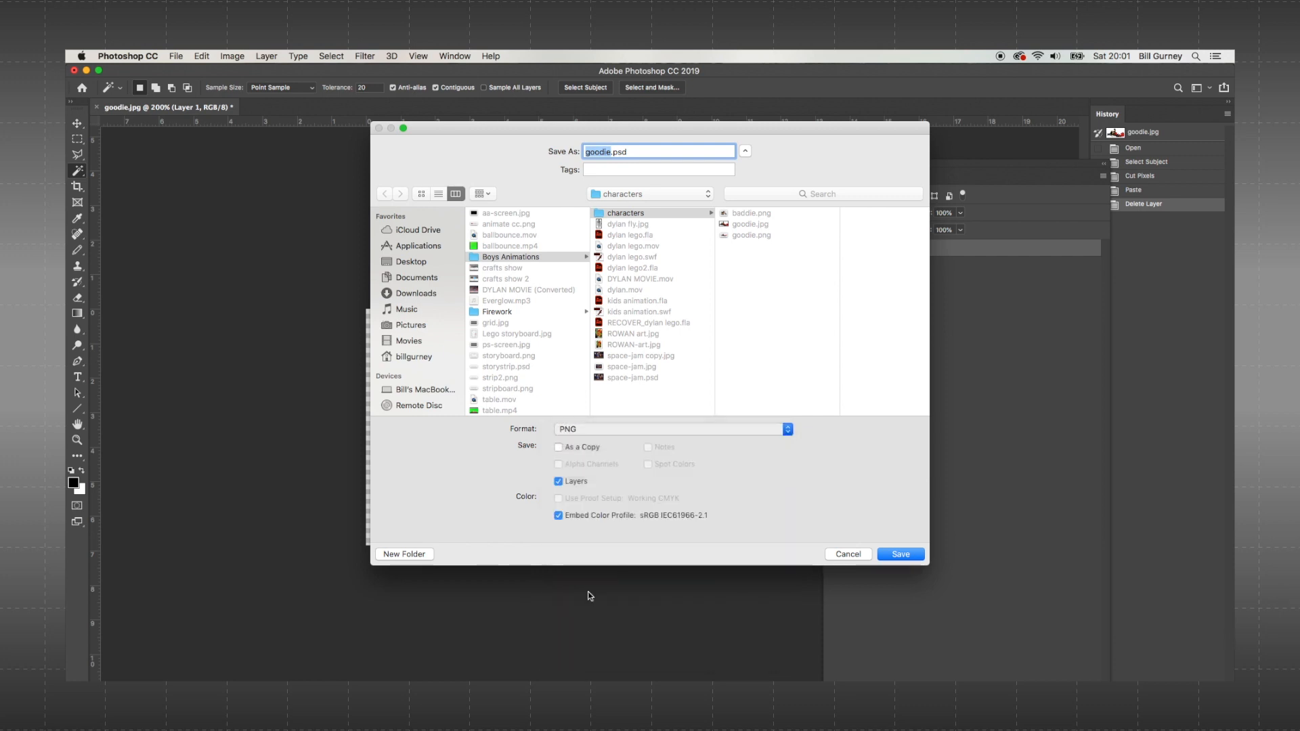
{"action": "left_click", "coordinate": [905, 552]}
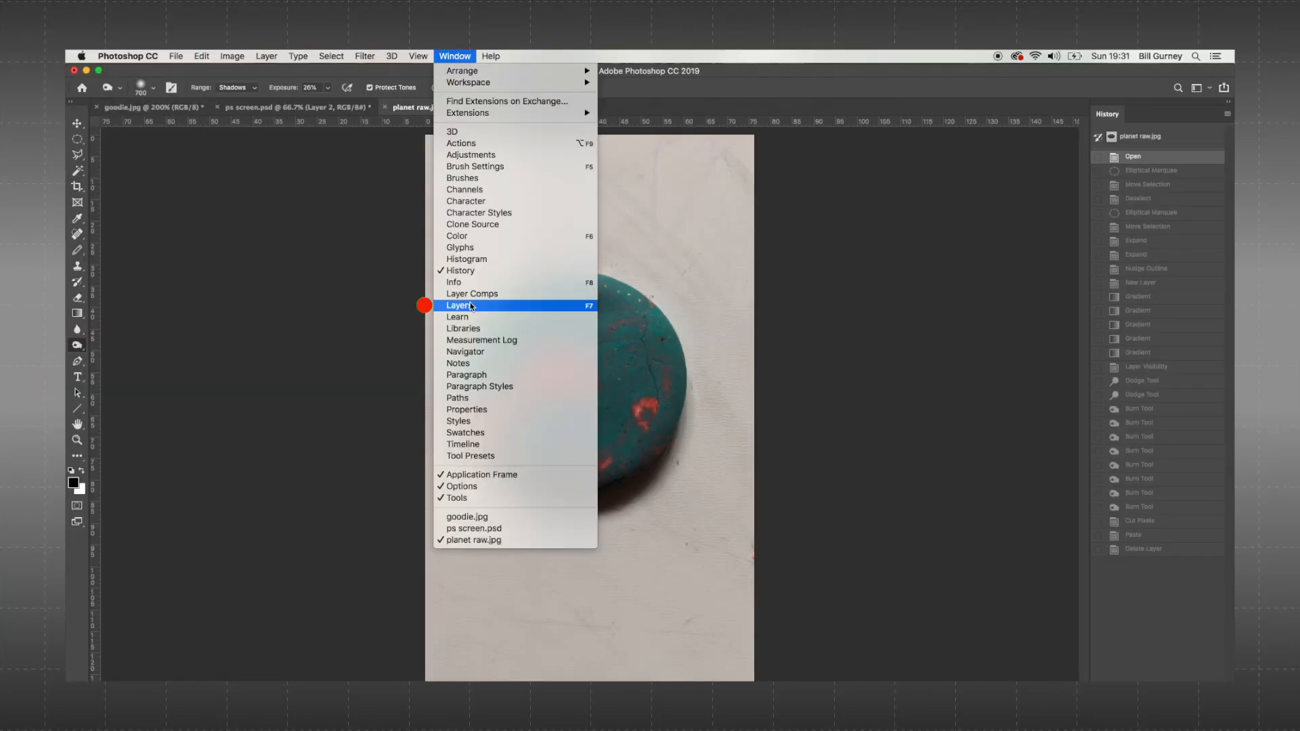
- Show the layers list, then make a circular Elliptical Marquee selection and position it just inside the Play-Doh disc's edge
{"action": "left_click", "coordinate": [427, 299]}
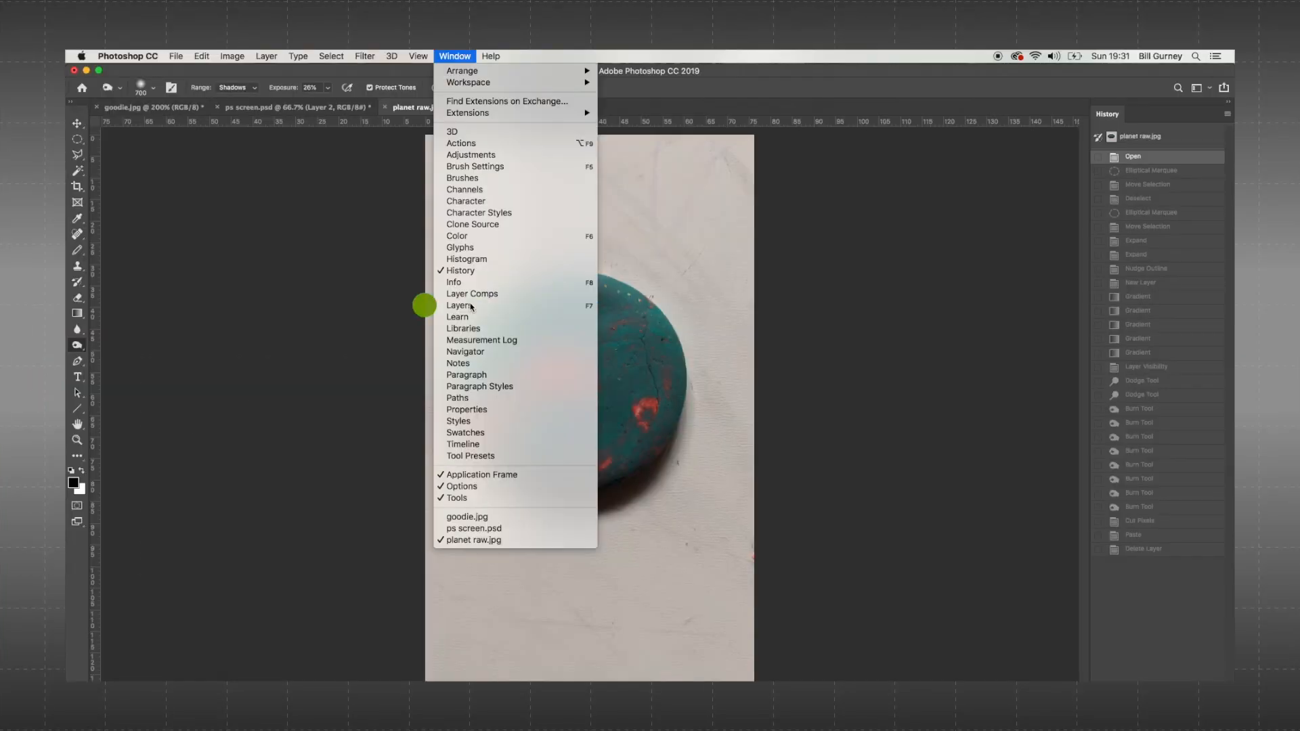
{"action": "left_click", "coordinate": [77, 140]}
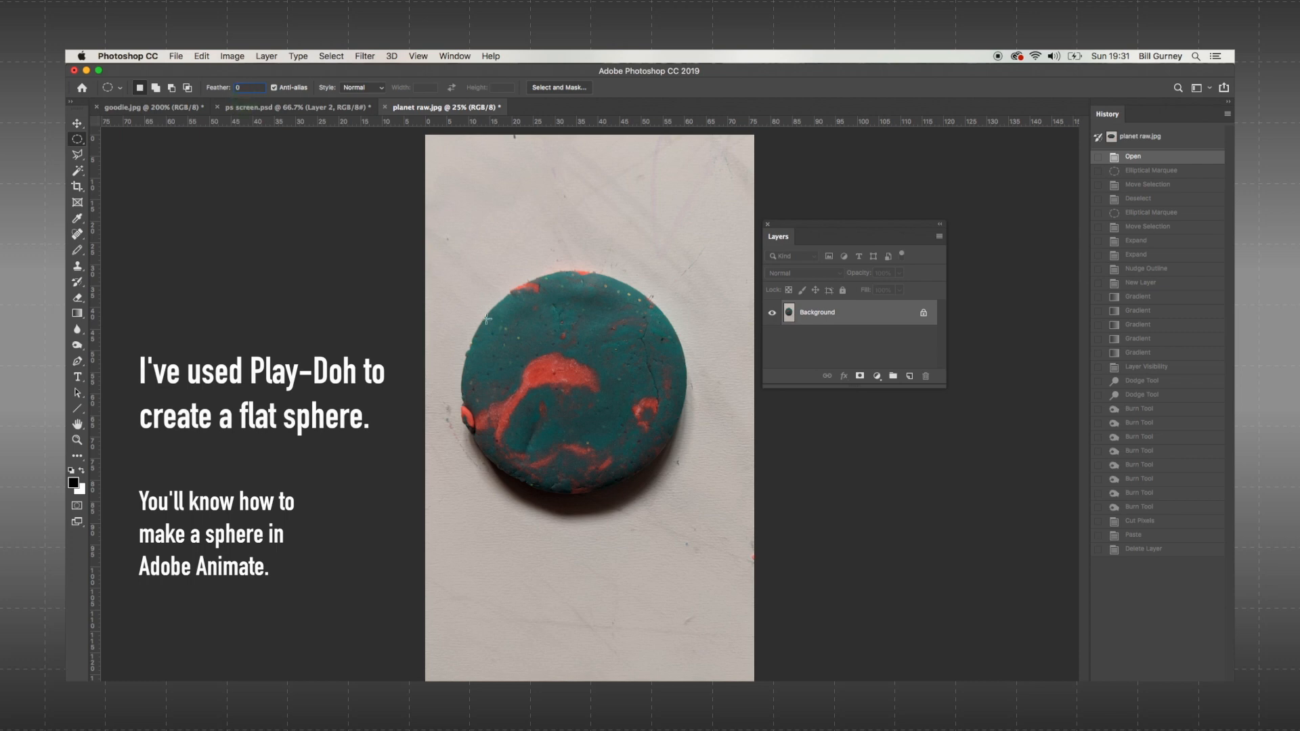
{"action": "left_click_drag", "start_coordinate": [476, 291], "coordinate": [731, 509]}
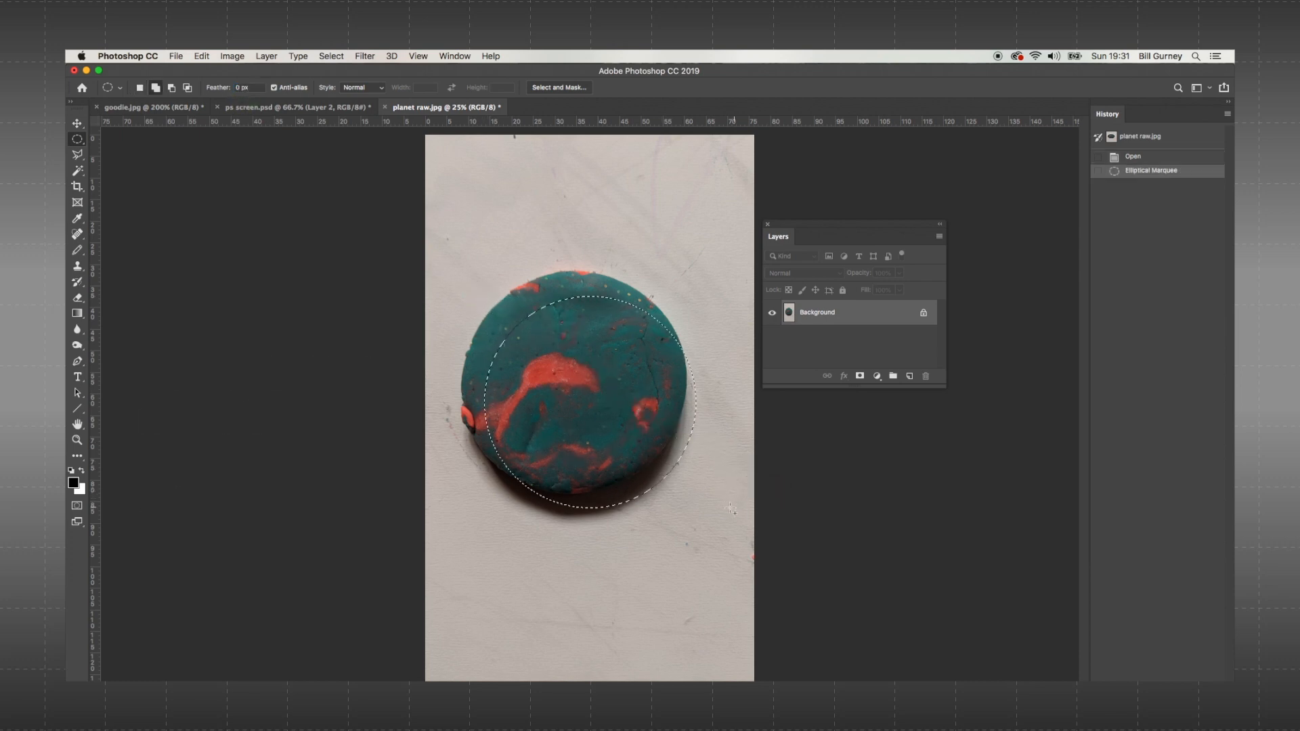
{"action": "left_click_drag", "start_coordinate": [617, 426], "coordinate": [600, 404]}
{"action": "left_click_drag", "start_coordinate": [600, 404], "coordinate": [601, 404]}
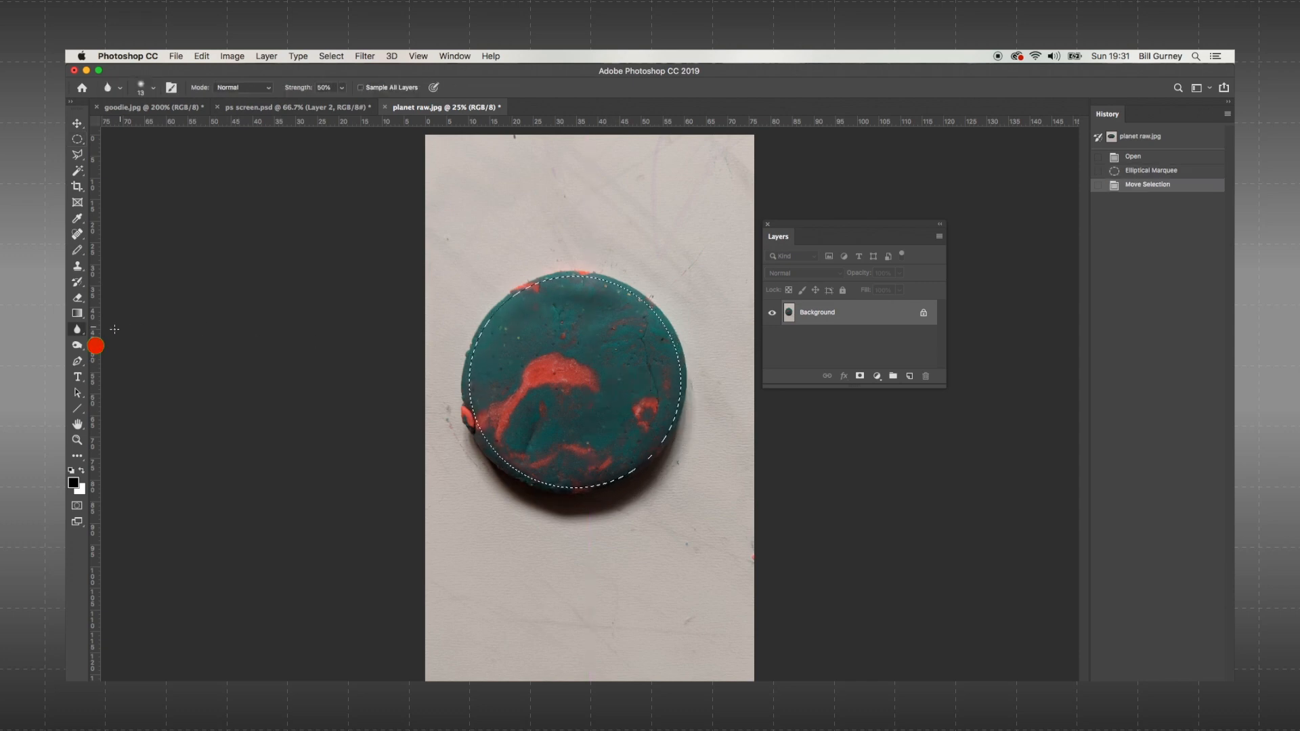
- Lighten the selected disc along its upper and right edges with the Dodge tool, using Midtones range and 33% exposure
{"action": "left_click", "coordinate": [93, 346]}
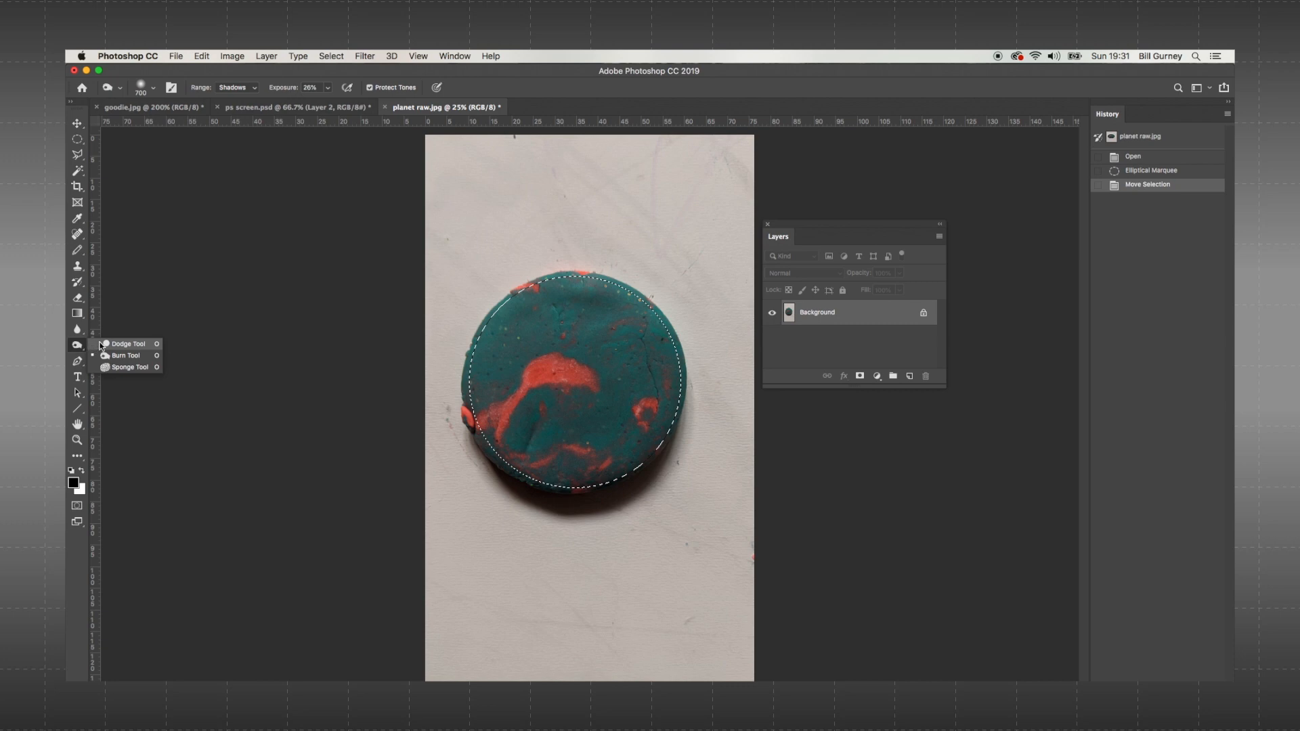
{"action": "left_click", "coordinate": [101, 345]}
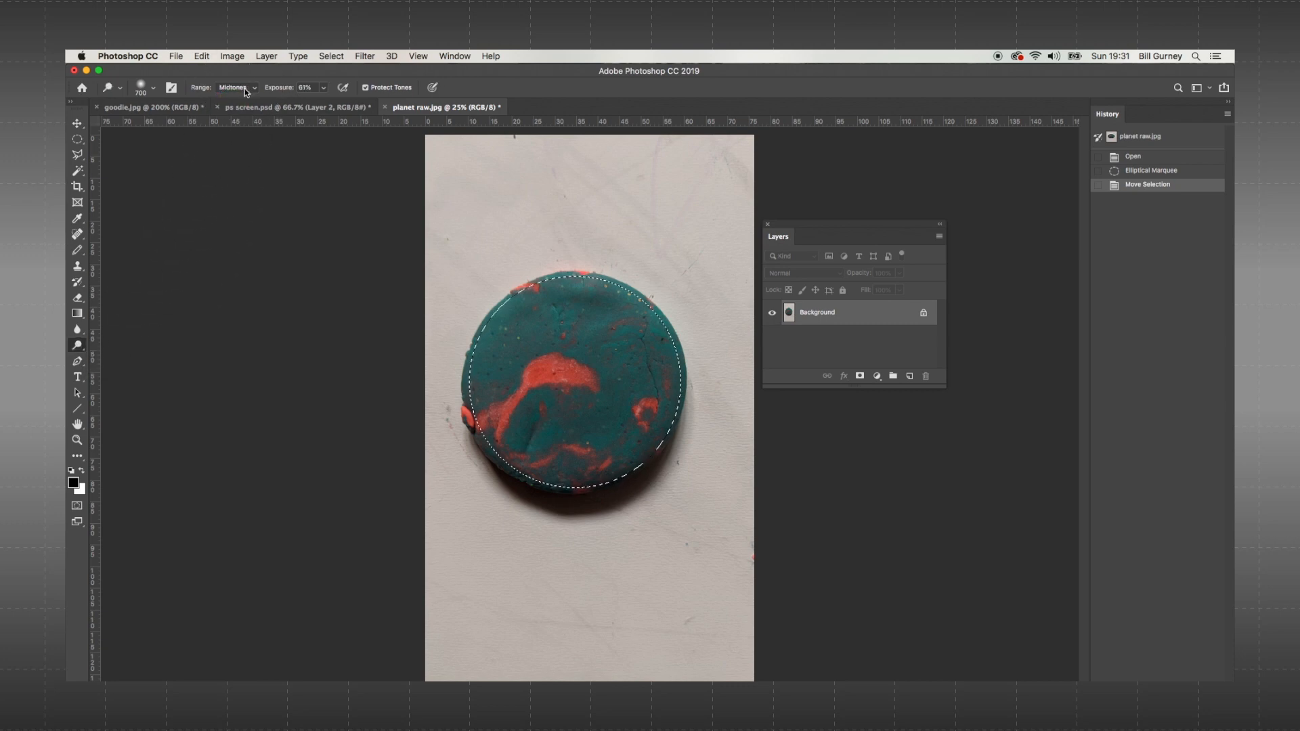
{"action": "left_click", "coordinate": [237, 88]}
{"action": "left_click", "coordinate": [244, 88]}
{"action": "key", "text": "Return"}
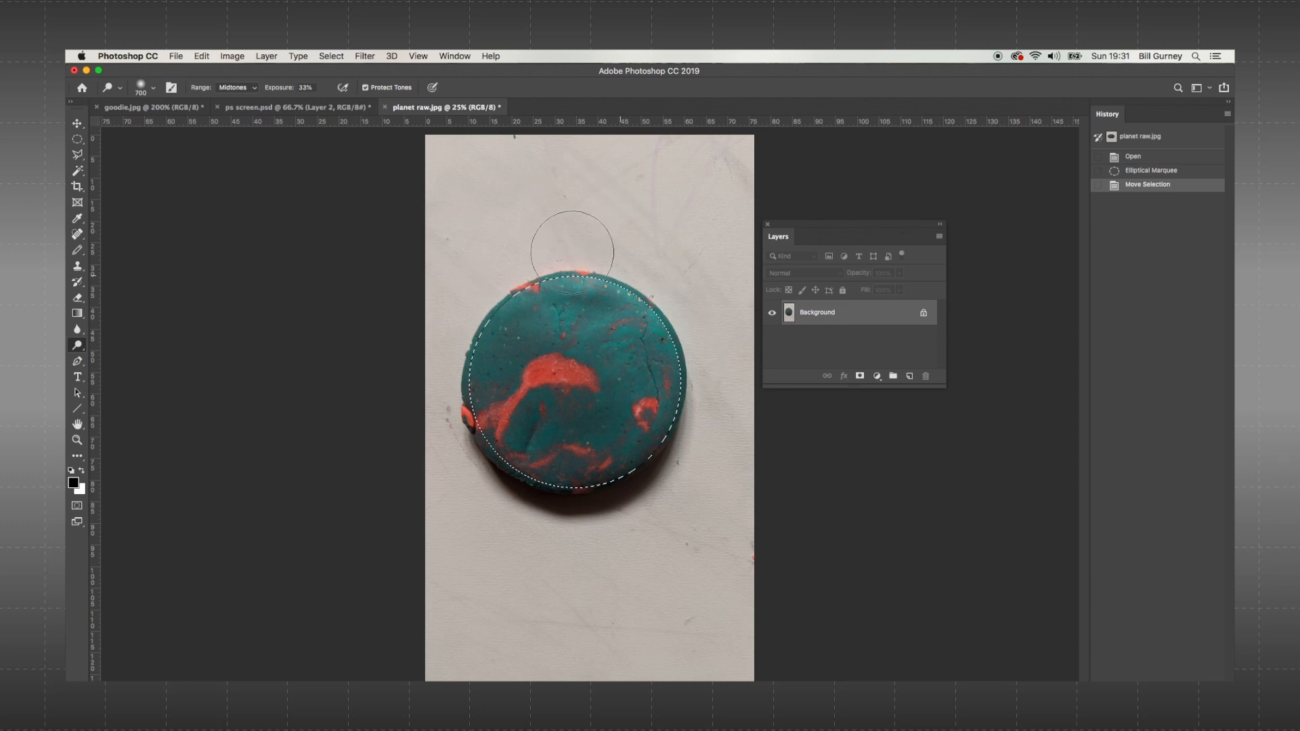
{"action": "left_click_drag", "start_coordinate": [572, 253], "coordinate": [623, 294]}
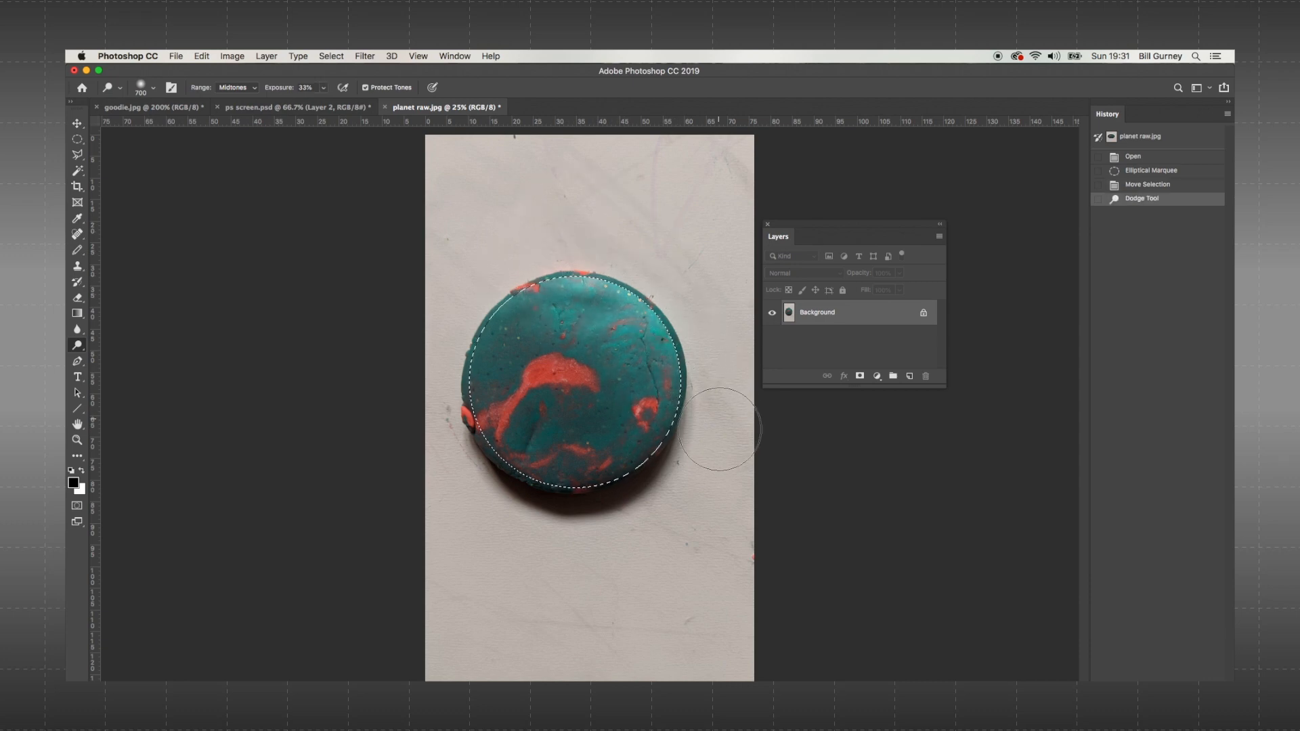
{"action": "left_click_drag", "start_coordinate": [704, 375], "coordinate": [706, 389]}
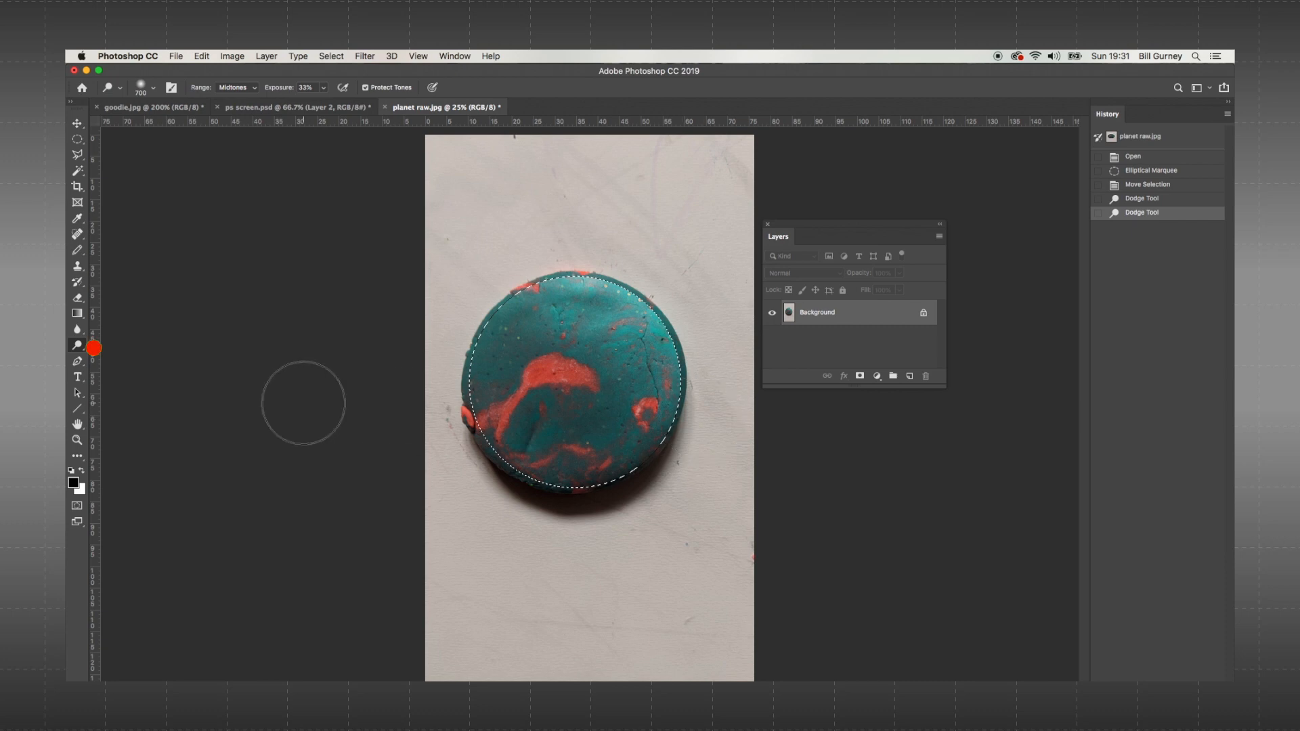
- Darken the selected disc along its left and lower edges with the Burn tool, using Midtones range and 33% exposure
{"action": "left_click_drag", "start_coordinate": [76, 345], "coordinate": [115, 357]}
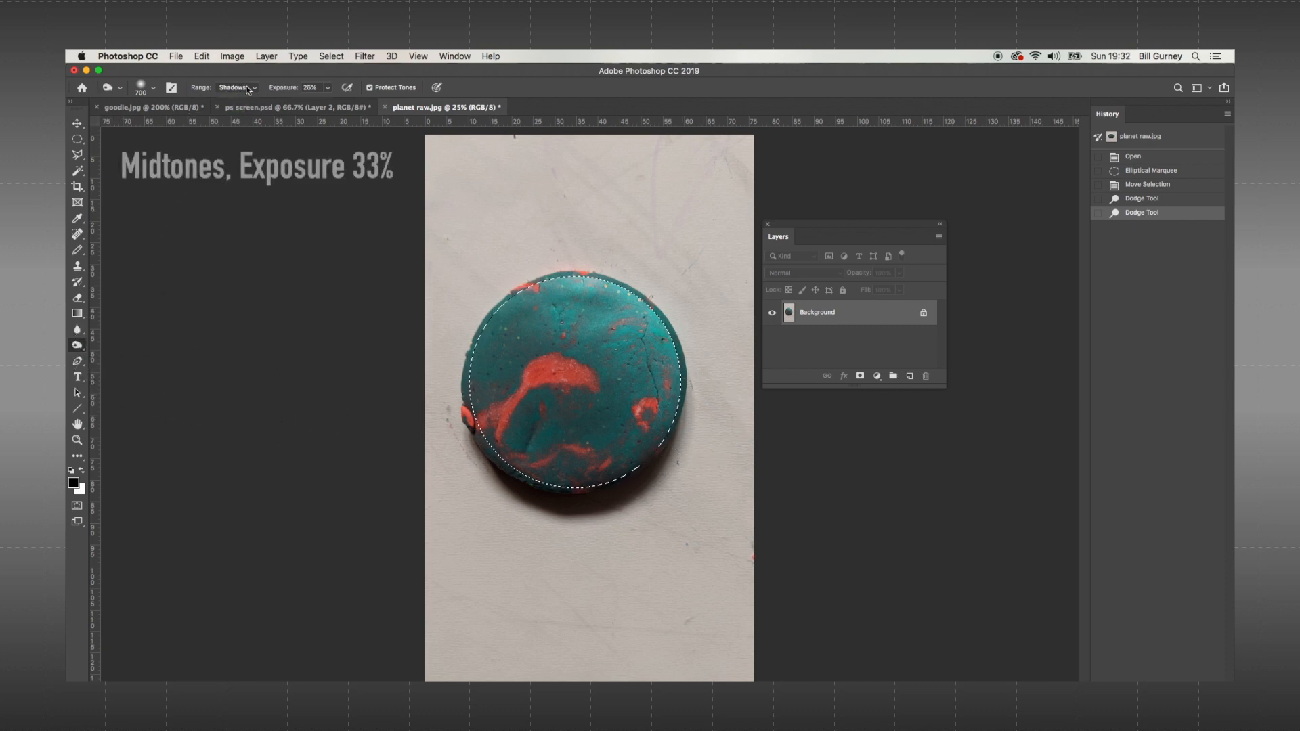
{"action": "left_click", "coordinate": [231, 91]}
{"action": "left_click", "coordinate": [248, 99]}
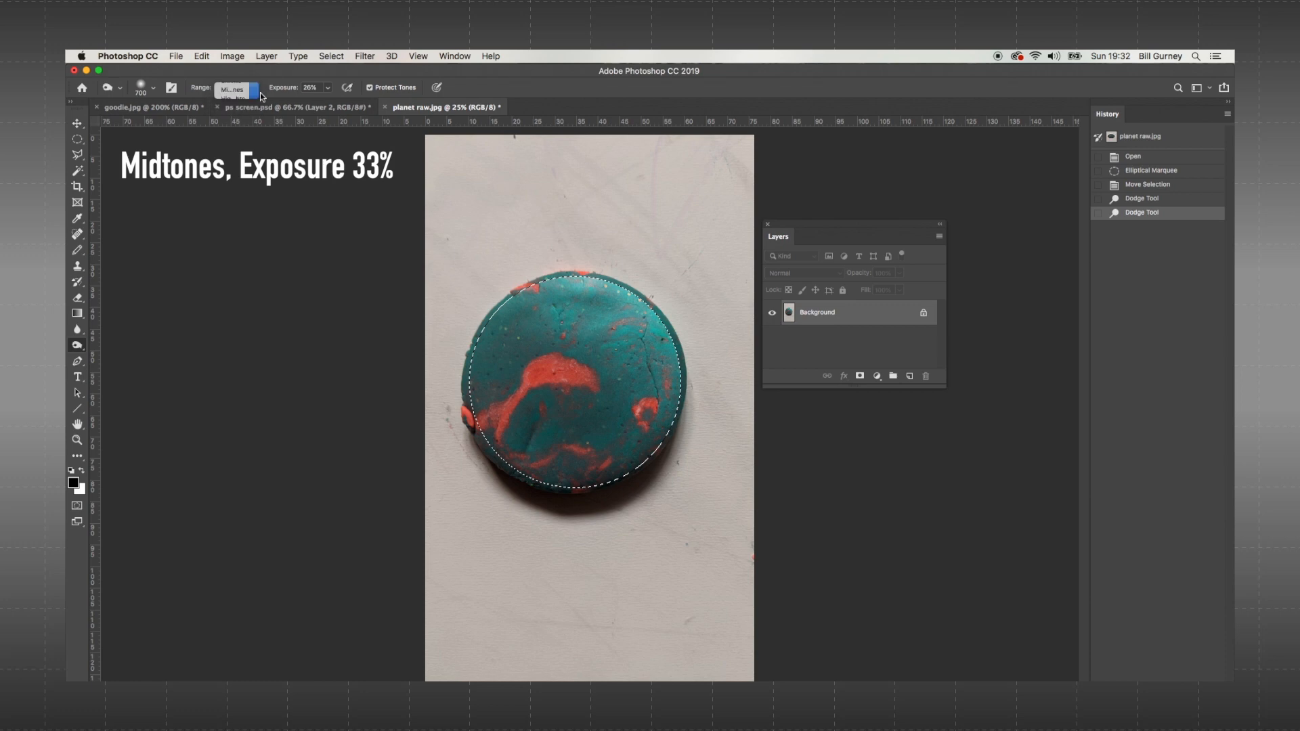
{"action": "left_click_drag", "start_coordinate": [289, 86], "coordinate": [294, 88]}
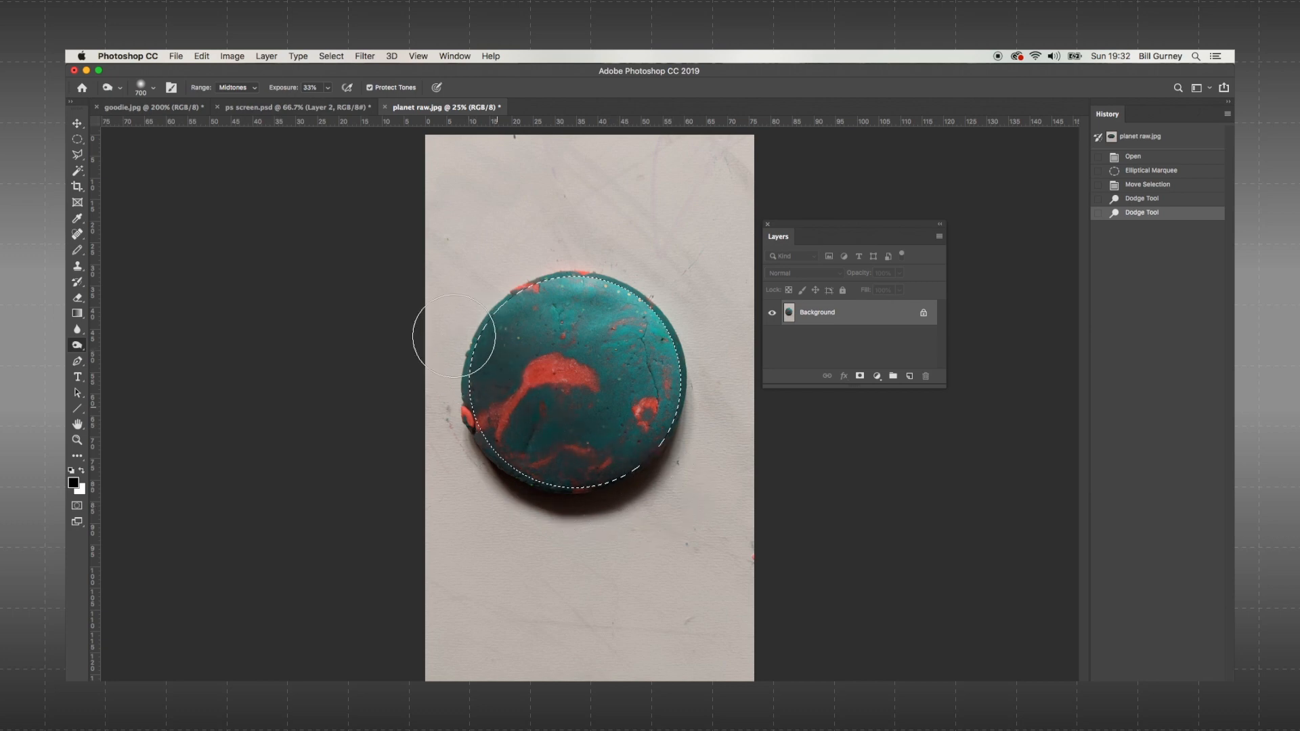
{"action": "left_click_drag", "start_coordinate": [669, 498], "coordinate": [660, 487]}
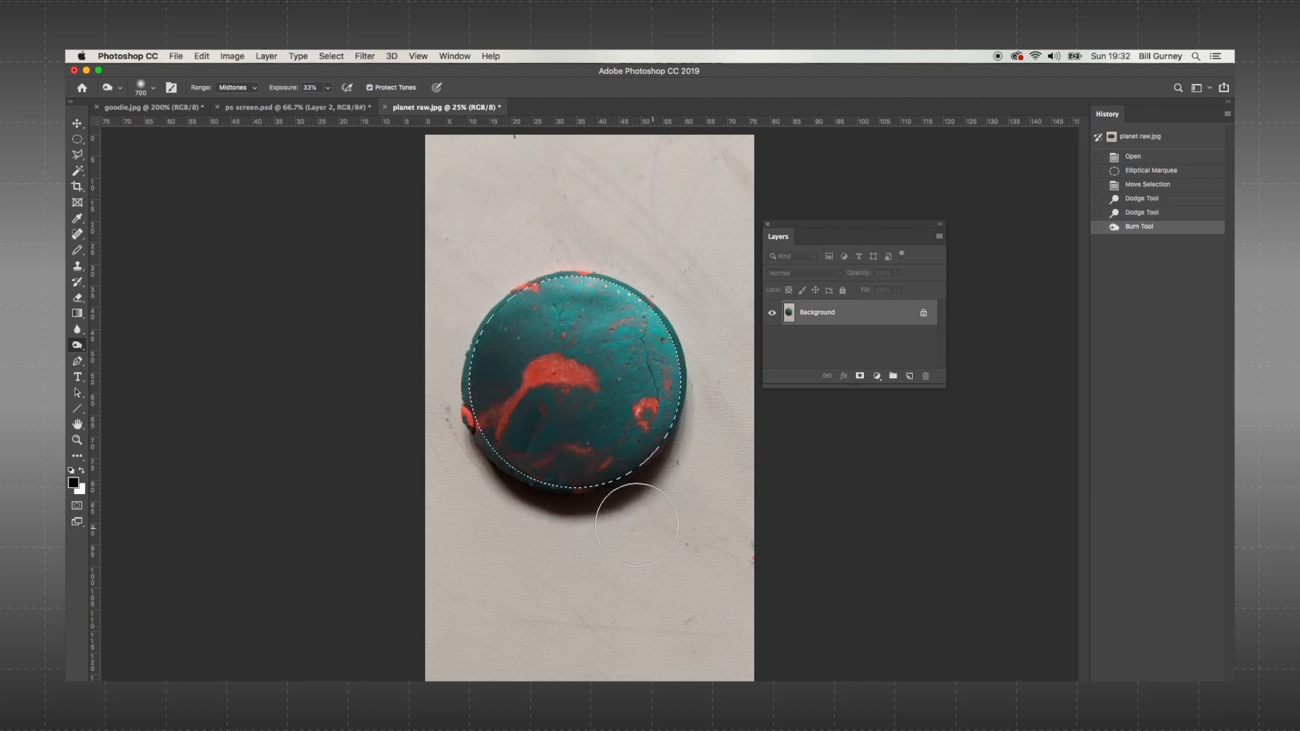
{"action": "left_click_drag", "start_coordinate": [495, 444], "coordinate": [609, 479]}
{"action": "left_click_drag", "start_coordinate": [494, 420], "coordinate": [607, 490]}
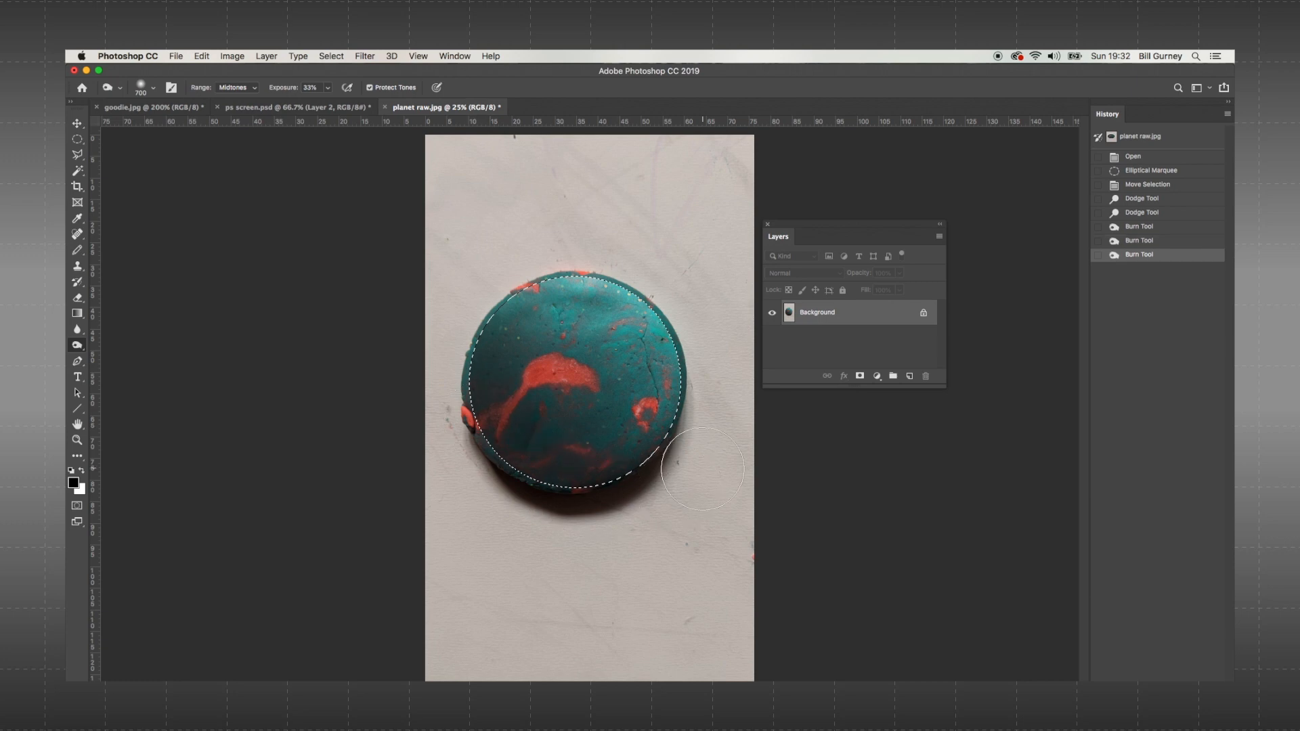
- Switch the Burn tool's range to Shadows and deepen the shading along the disc's lower-left and bottom edge
{"action": "left_click", "coordinate": [254, 89]}
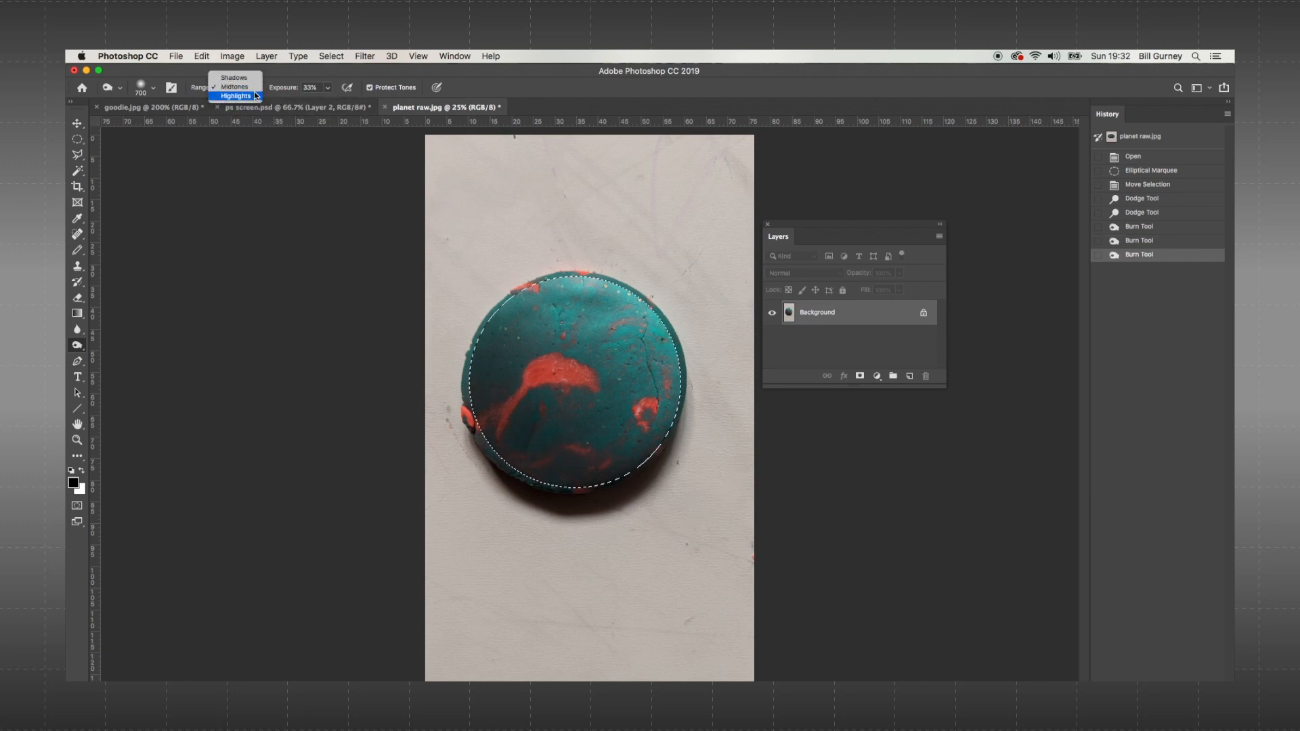
{"action": "left_click", "coordinate": [234, 77]}
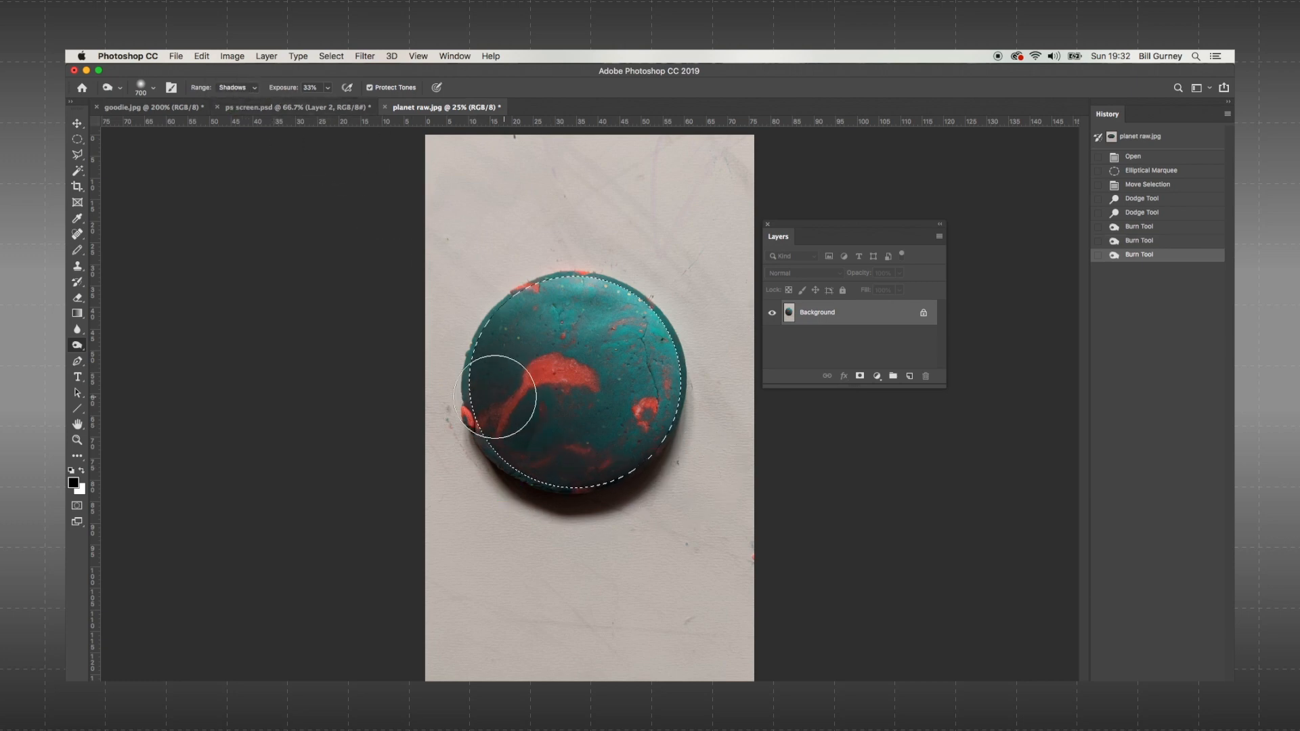
{"action": "mouse_move", "coordinate": [495, 443]}
{"action": "left_mouse_down"}
{"action": "mouse_move", "coordinate": [595, 479]}
{"action": "mouse_move", "coordinate": [566, 468]}
{"action": "left_mouse_up"}
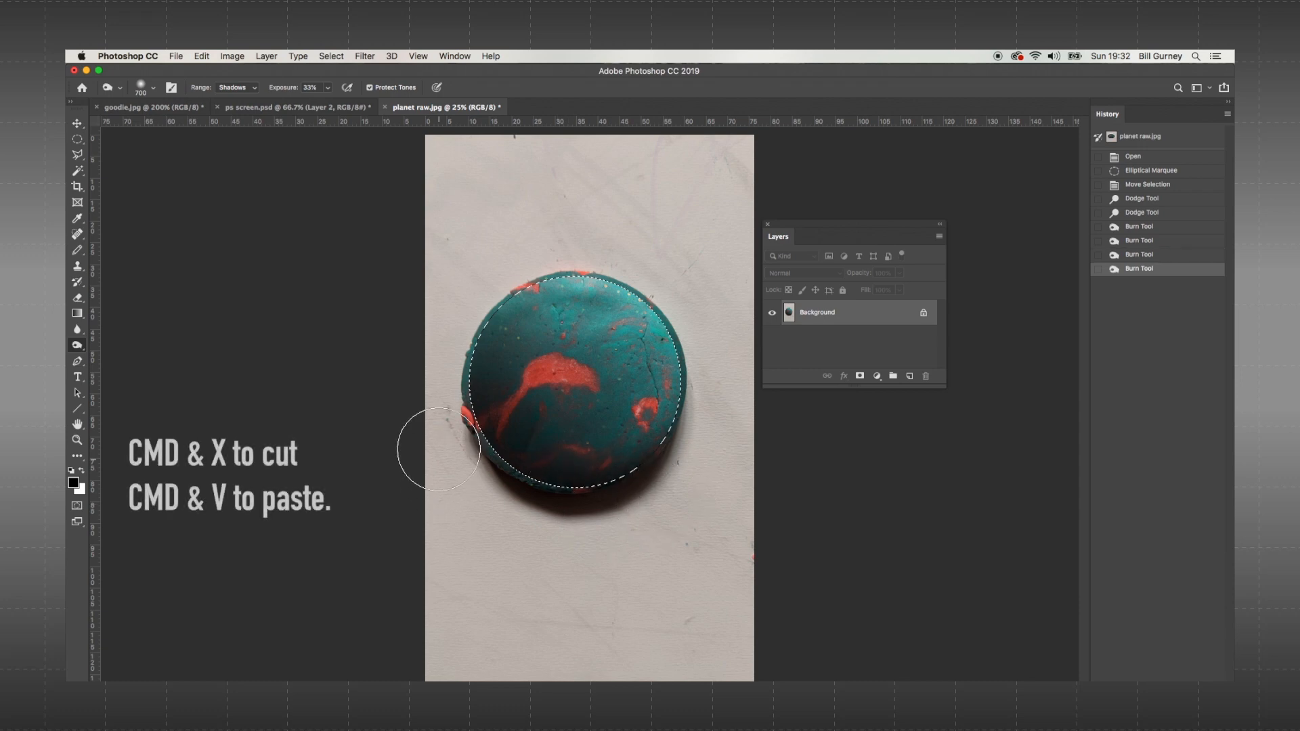
{"action": "mouse_move", "coordinate": [452, 428]}
{"action": "left_mouse_down"}
{"action": "mouse_move", "coordinate": [553, 482]}
{"action": "mouse_move", "coordinate": [677, 483]}
{"action": "mouse_move", "coordinate": [700, 463]}
{"action": "left_mouse_up"}
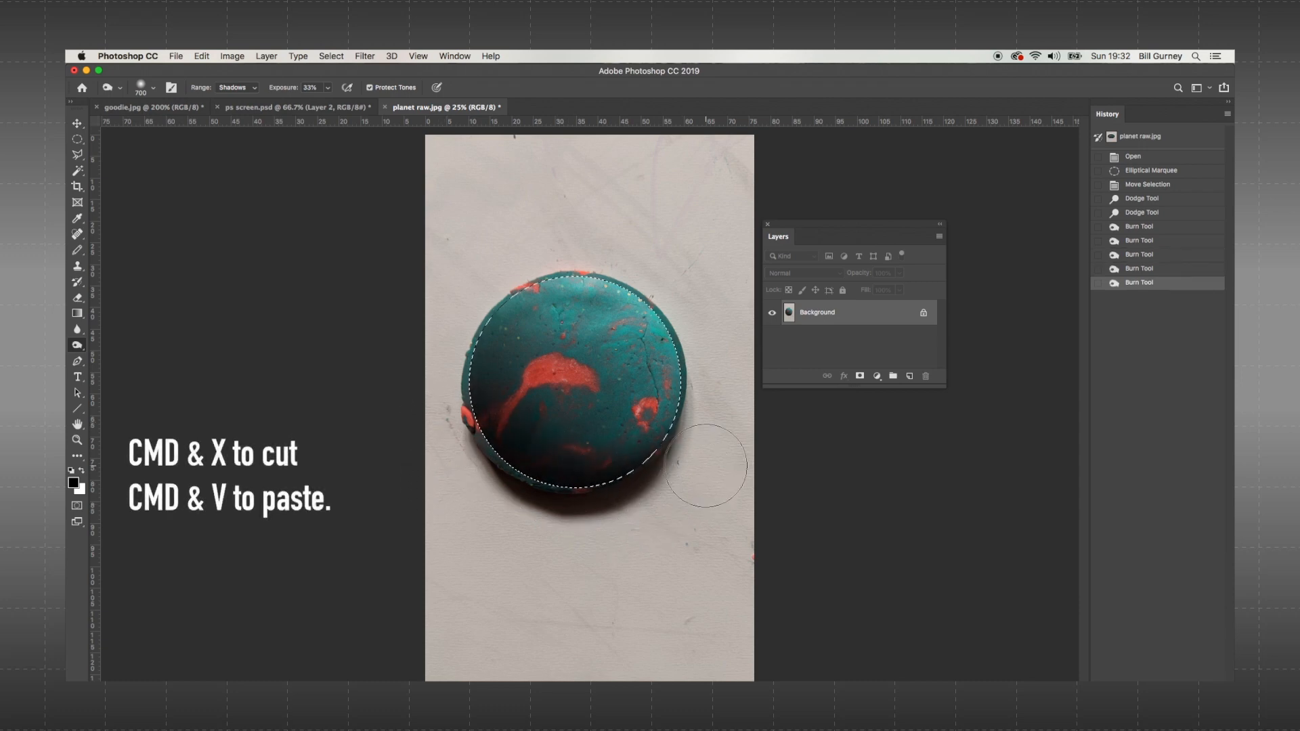
- Cut the selected planet, paste it onto its own layer and delete the Background layer
{"action": "key", "text": "super+x"}
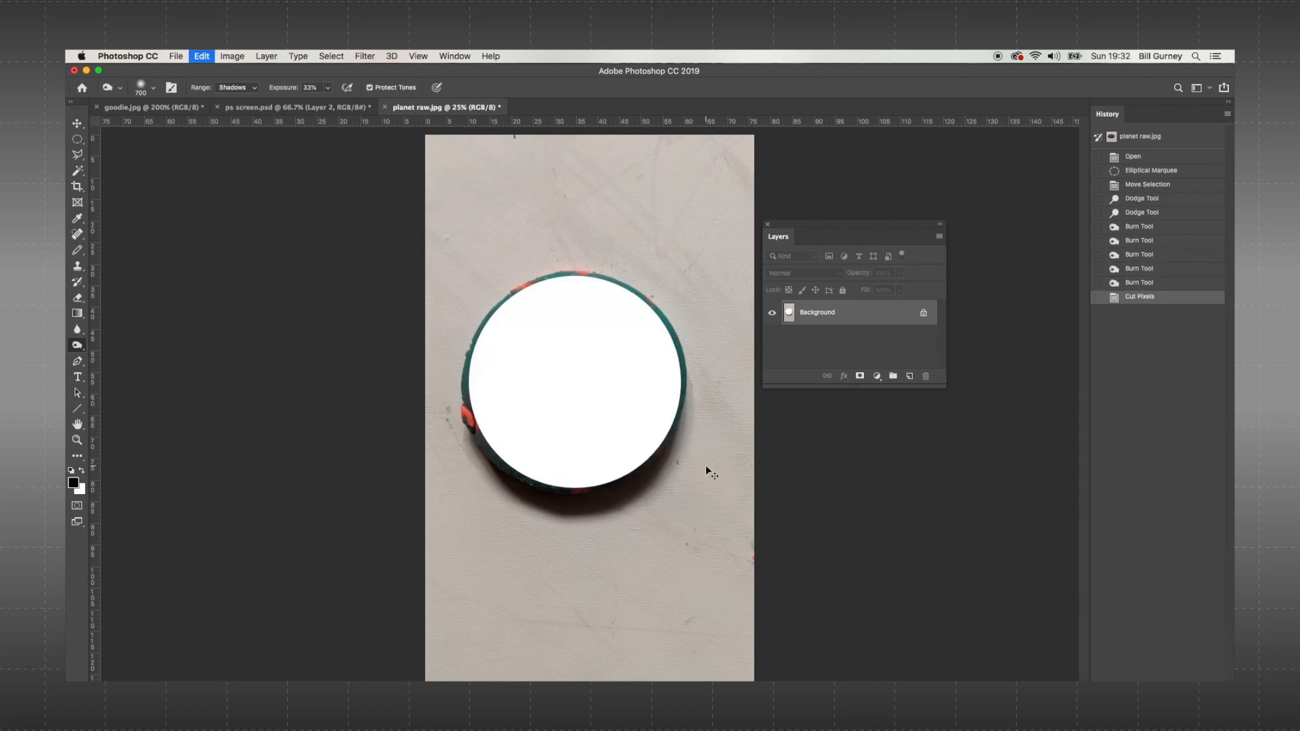
{"action": "key", "text": "super+v"}
{"action": "left_click", "coordinate": [853, 338]}
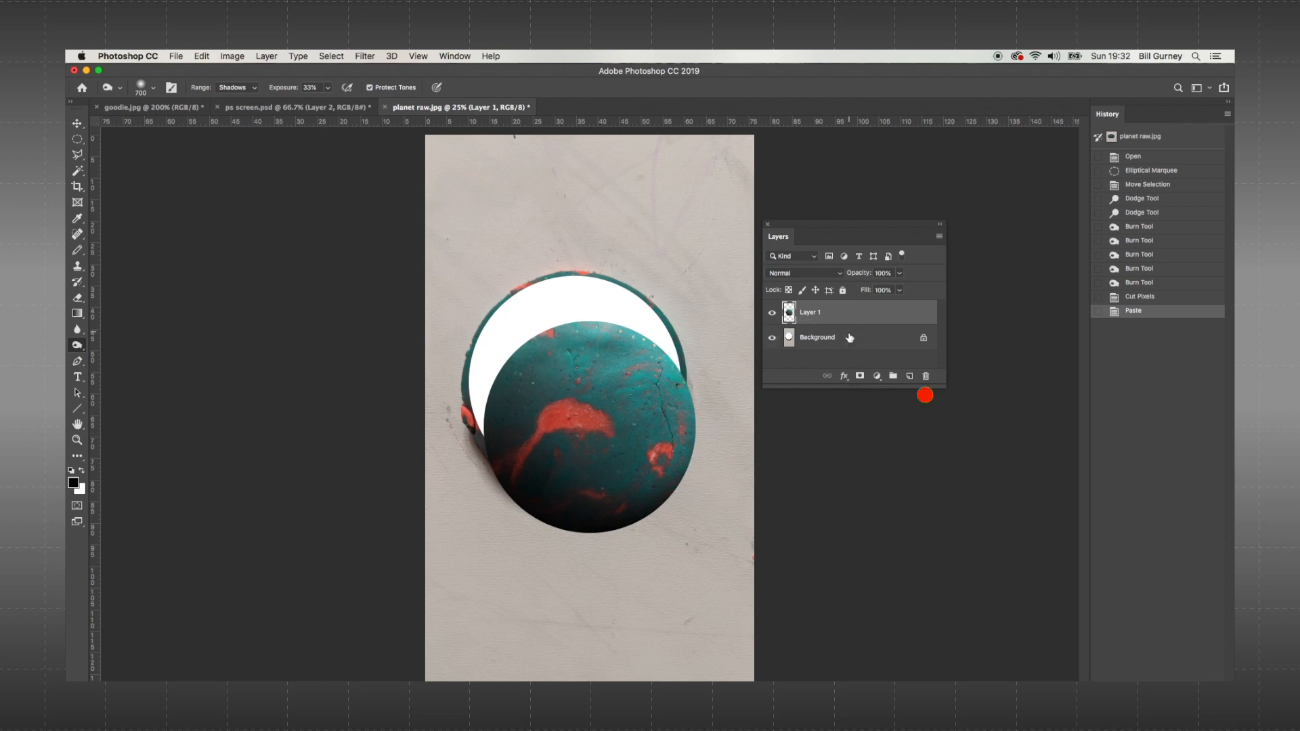
{"action": "left_click", "coordinate": [926, 376]}
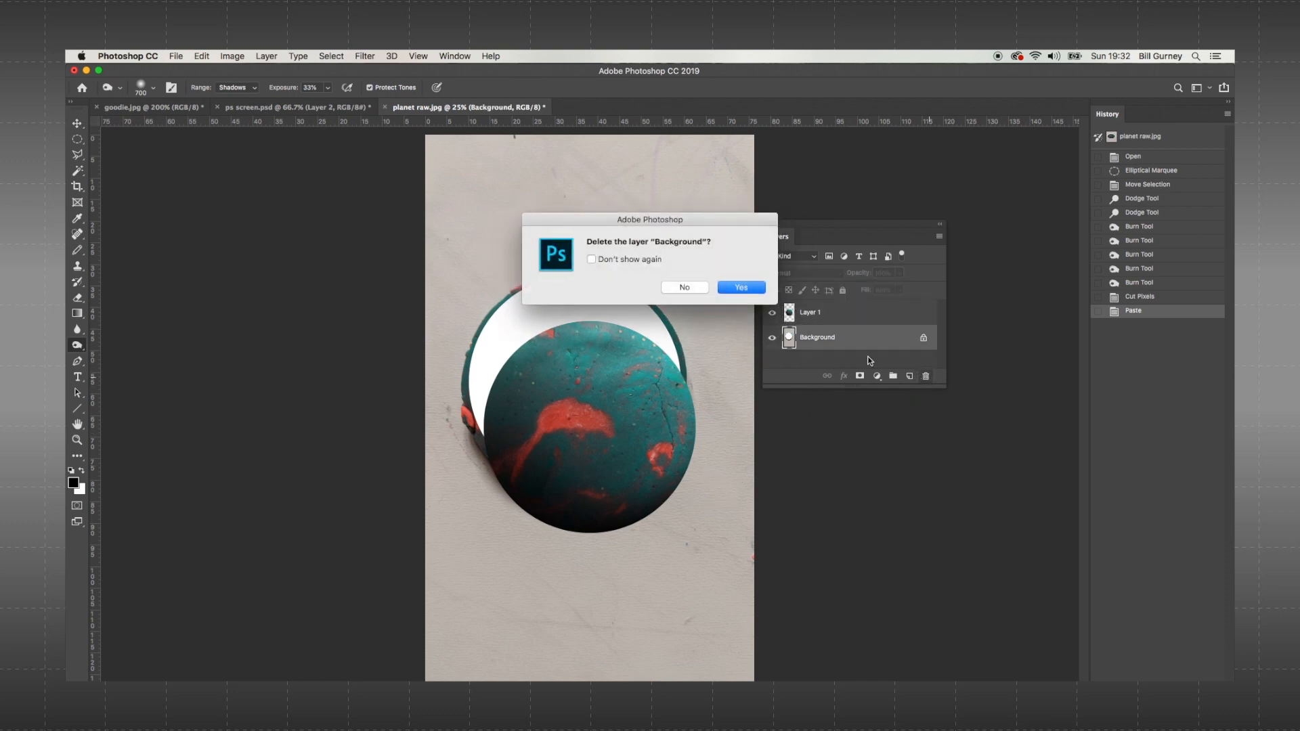
{"action": "left_click", "coordinate": [742, 288]}
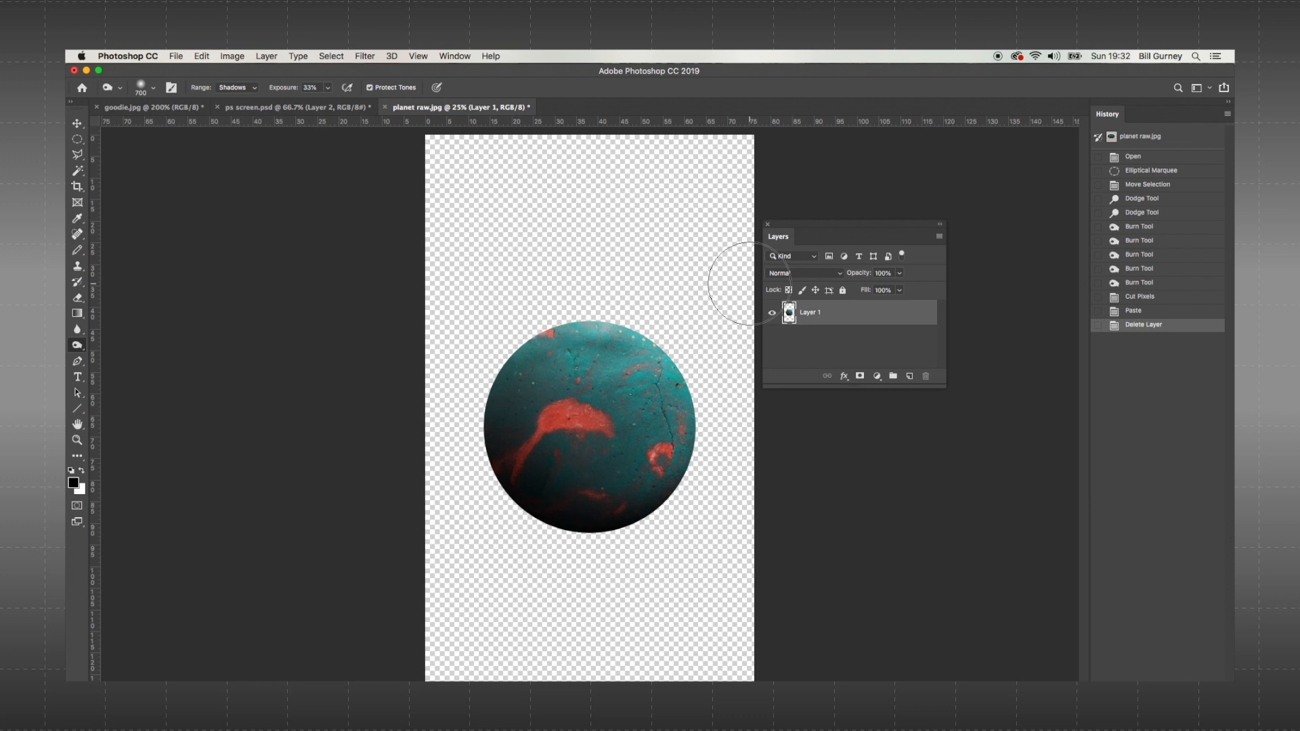
- Crop the canvas closely around the planet on all four sides
{"action": "left_click", "coordinate": [81, 193]}
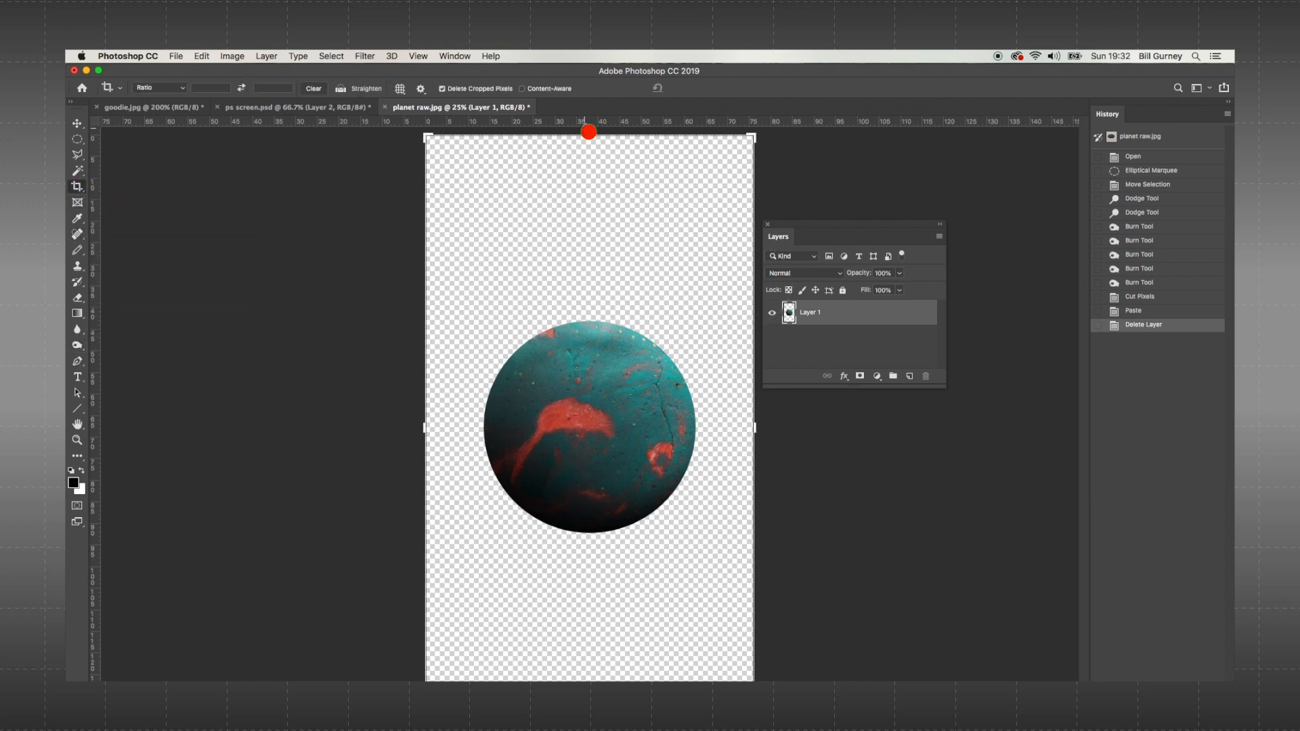
{"action": "left_click_drag", "start_coordinate": [589, 134], "coordinate": [588, 225]}
{"action": "left_click_drag", "start_coordinate": [425, 427], "coordinate": [452, 424]}
{"action": "left_click_drag", "start_coordinate": [727, 424], "coordinate": [705, 423]}
{"action": "left_click_drag", "start_coordinate": [590, 629], "coordinate": [590, 539]}
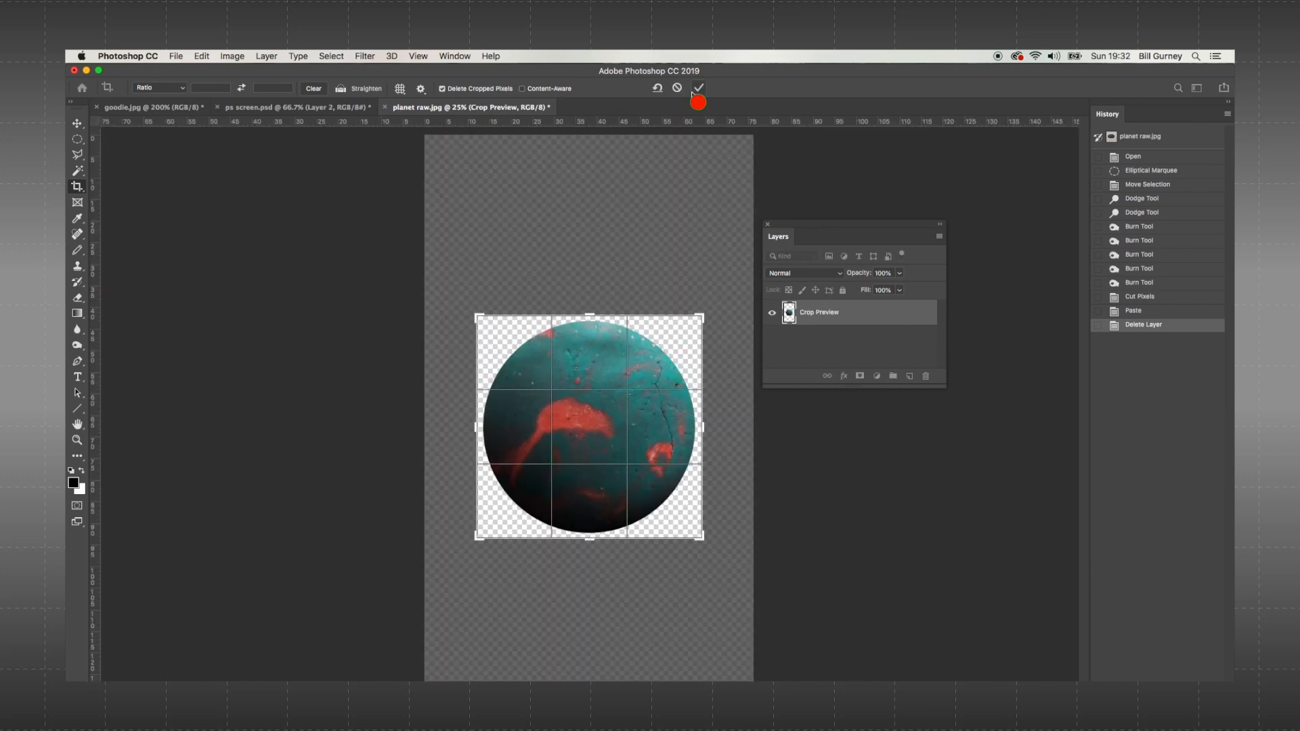
{"action": "left_click", "coordinate": [697, 90]}
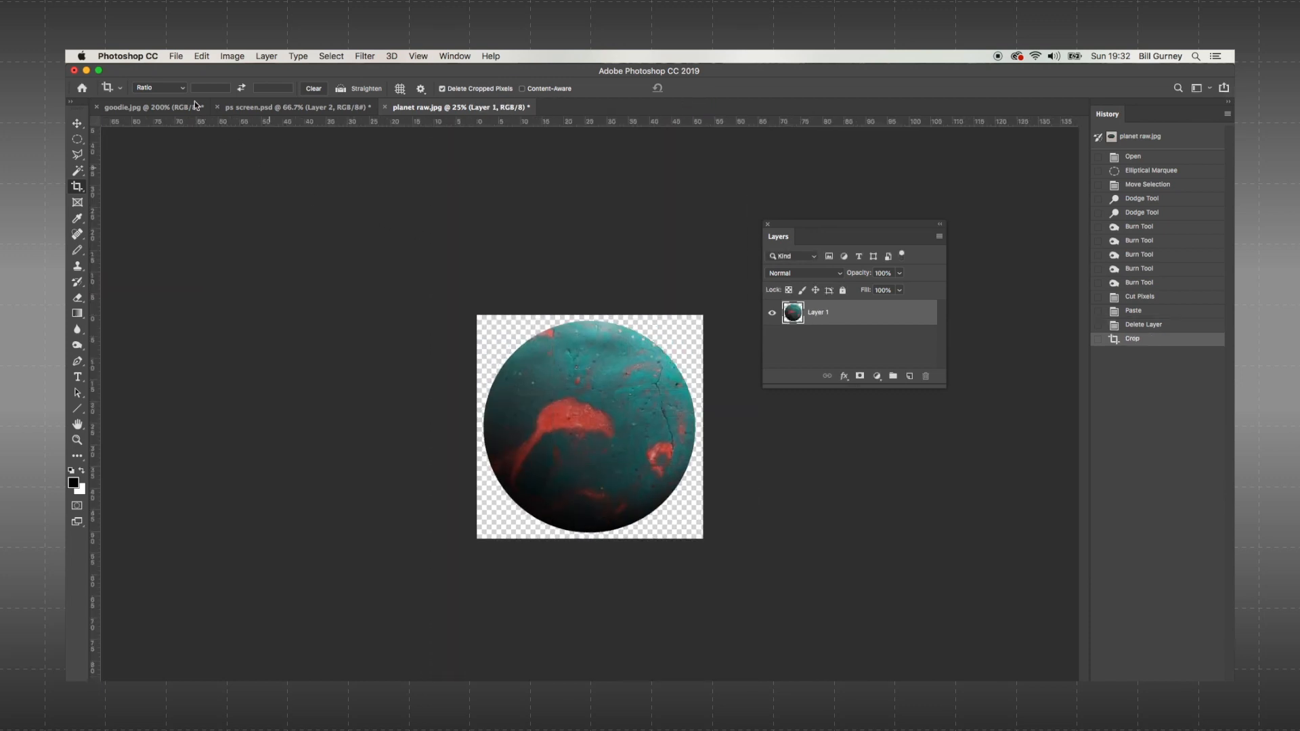
- Save the cropped planet as a PNG copy named planet.png, using the large file size option without interlacing
{"action": "left_click", "coordinate": [180, 54]}
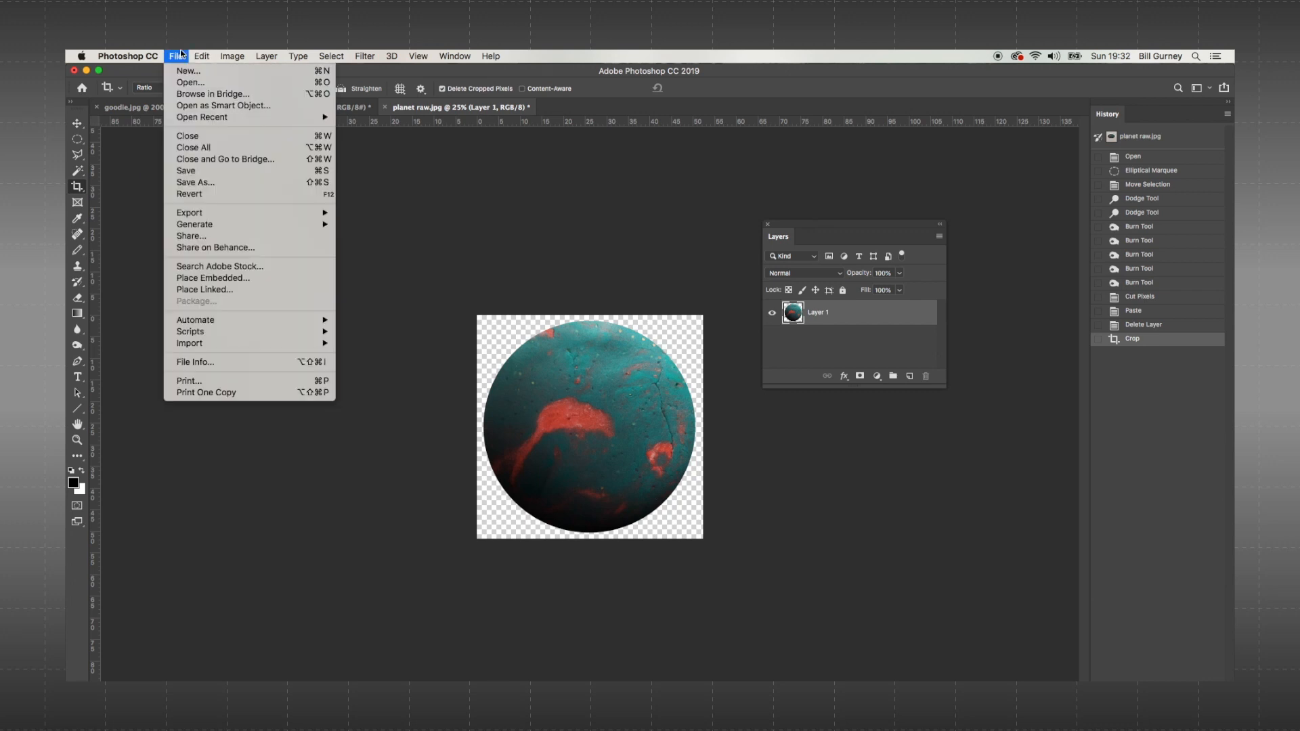
{"action": "left_click", "coordinate": [196, 182]}
{"action": "left_click", "coordinate": [580, 429]}
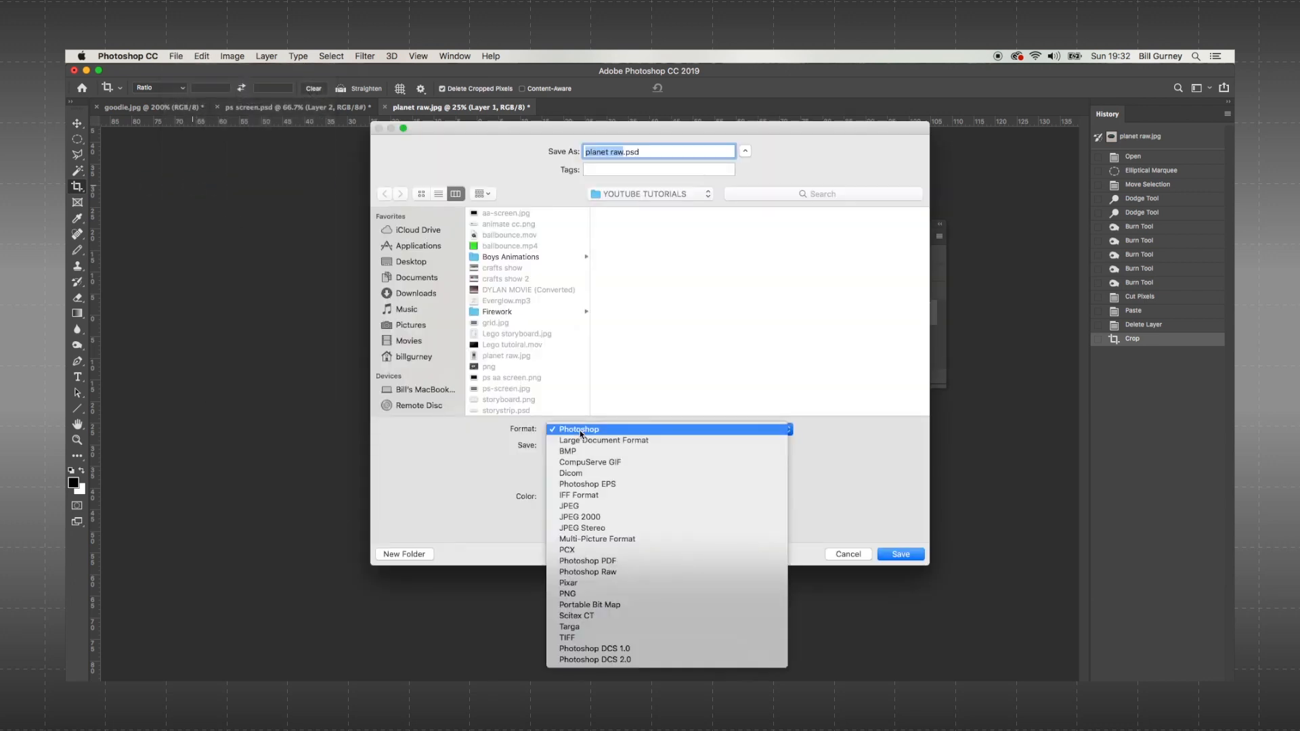
{"action": "left_click", "coordinate": [579, 595]}
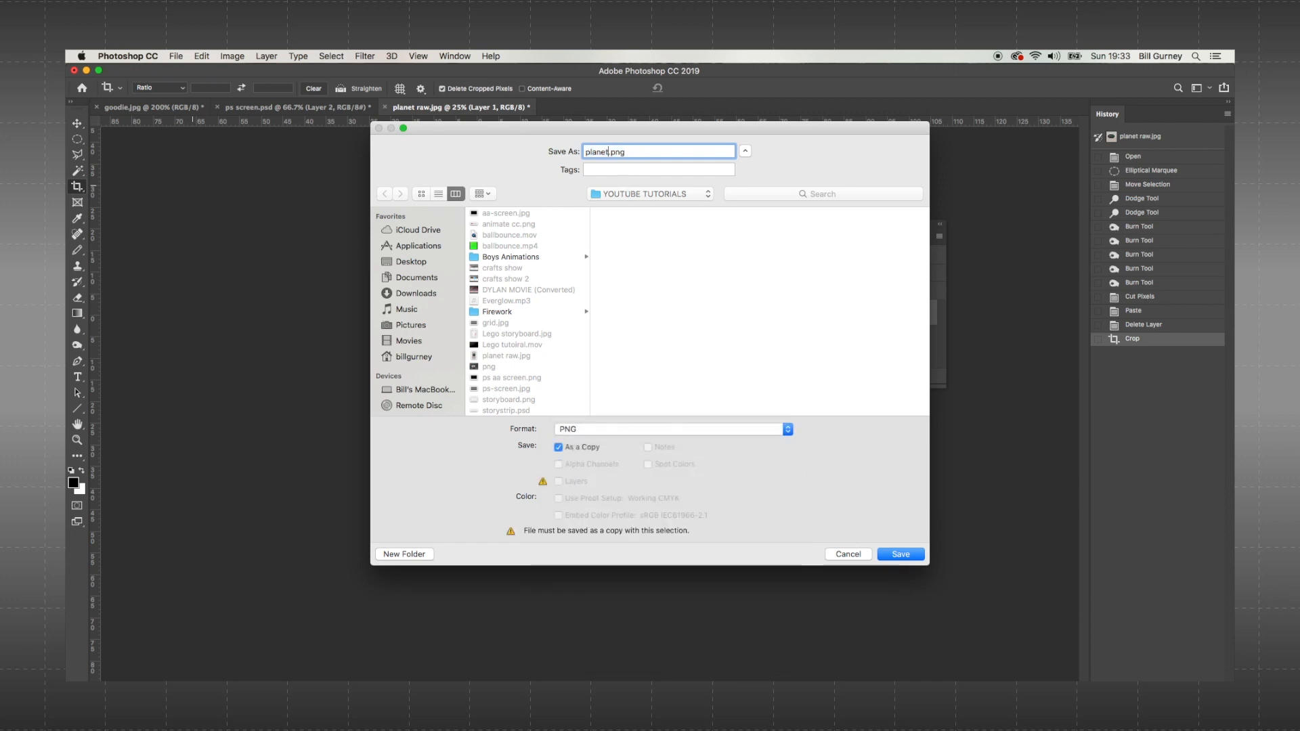
{"action": "key", "text": "Return"}
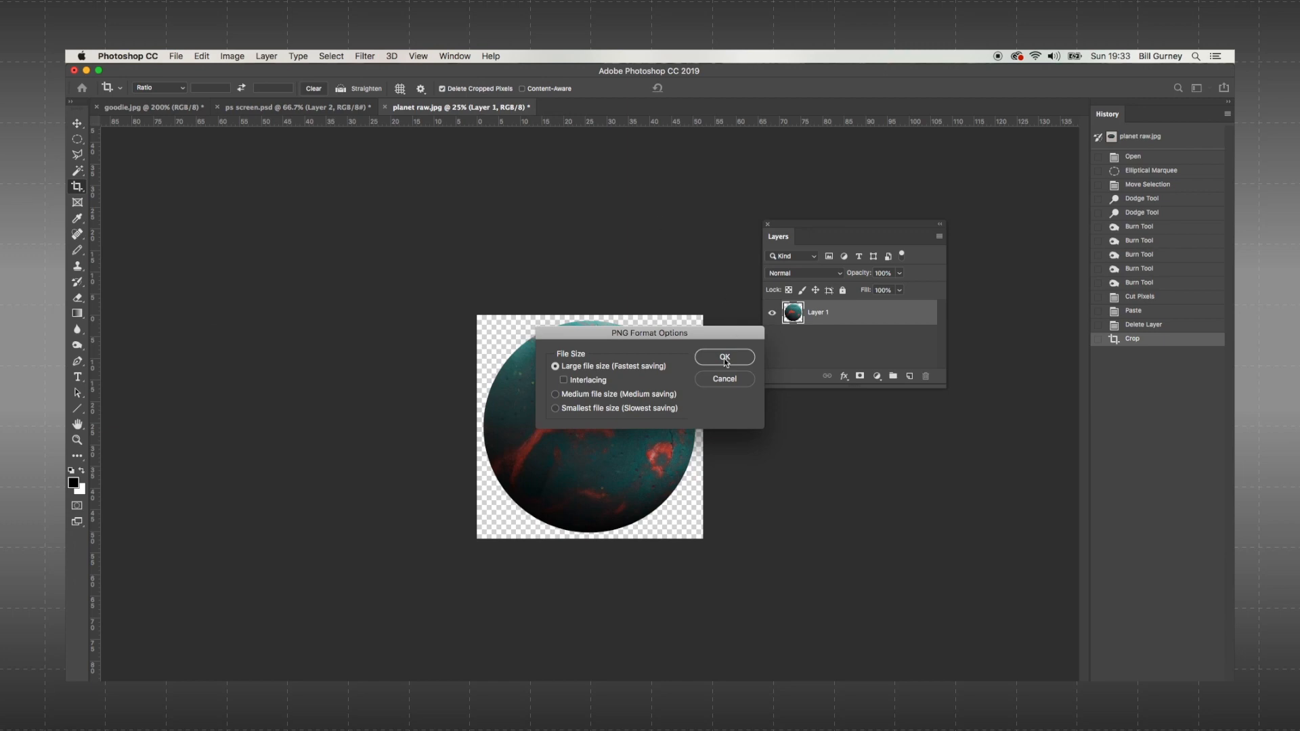
{"action": "left_click", "coordinate": [724, 357]}
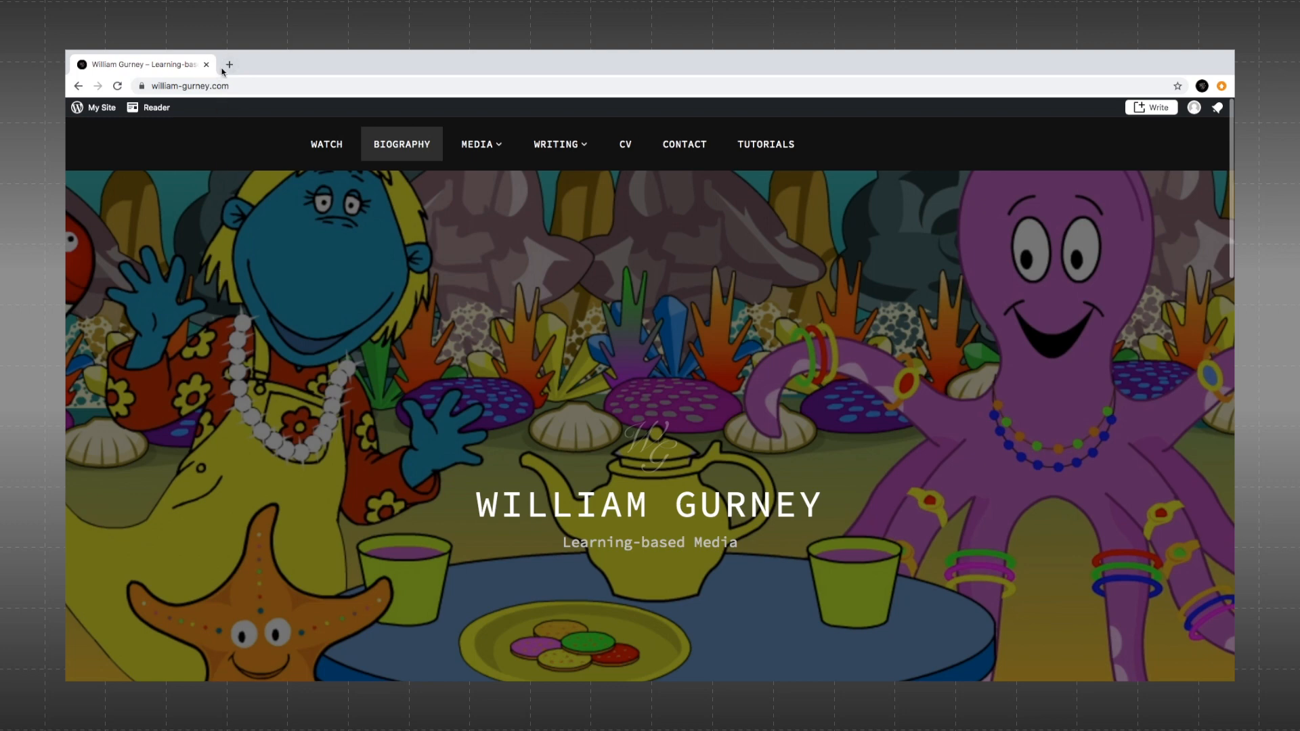
- Switch to Chrome and run a Google image search for "cosmos" on a new page
{"action": "left_click", "coordinate": [230, 65]}
{"action": "type", "text": "cosmos"}
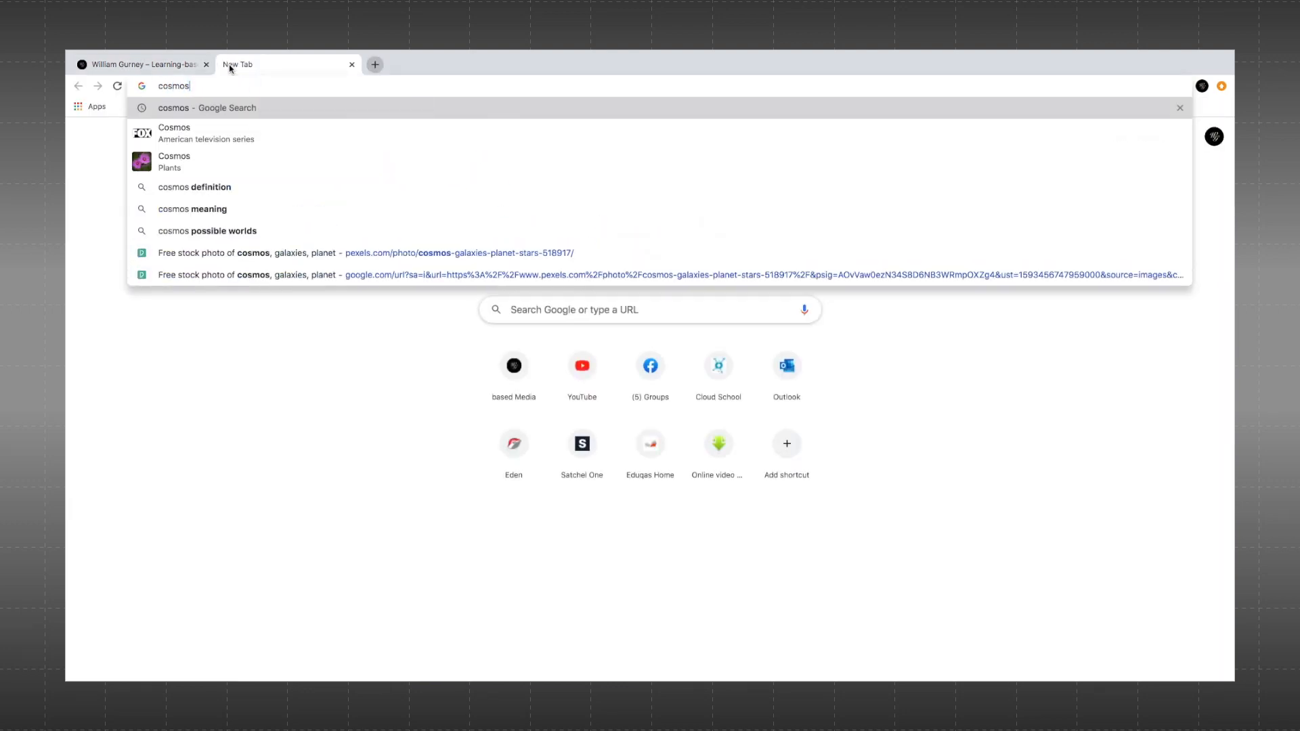
{"action": "key", "text": "Return"}
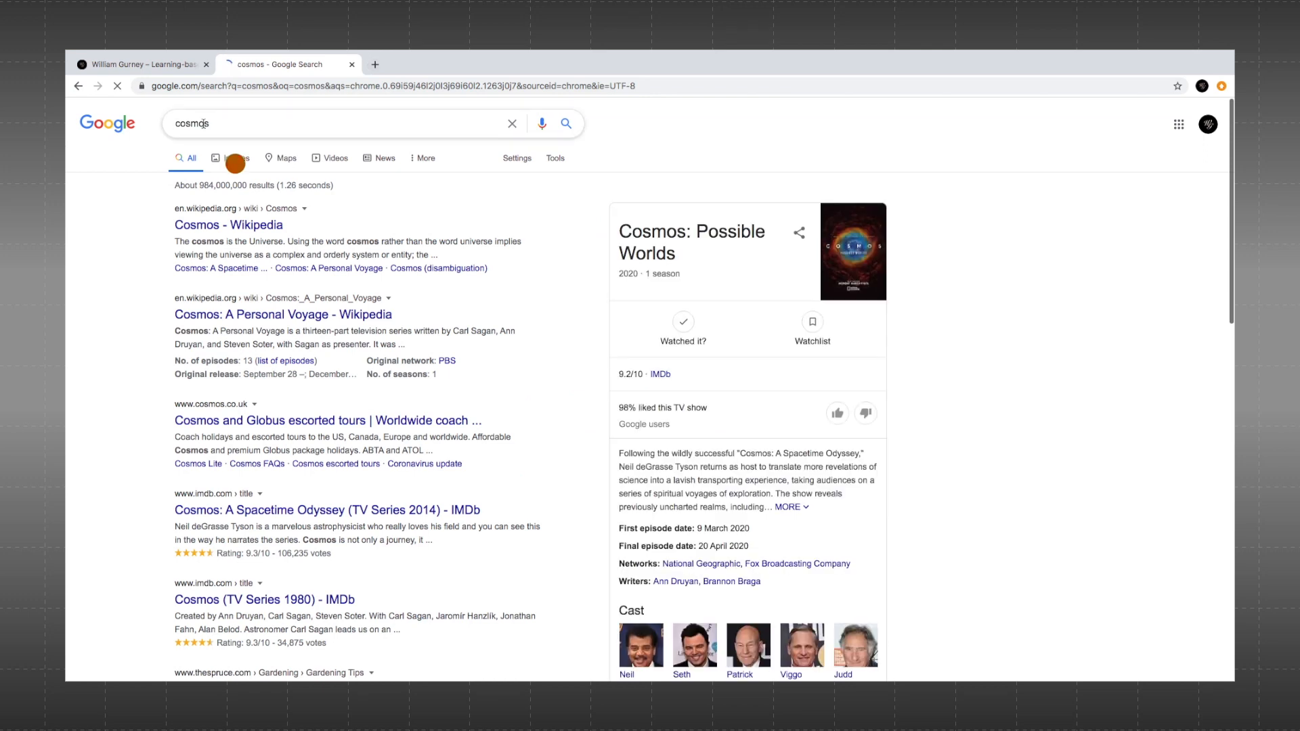
{"action": "left_click", "coordinate": [228, 159]}
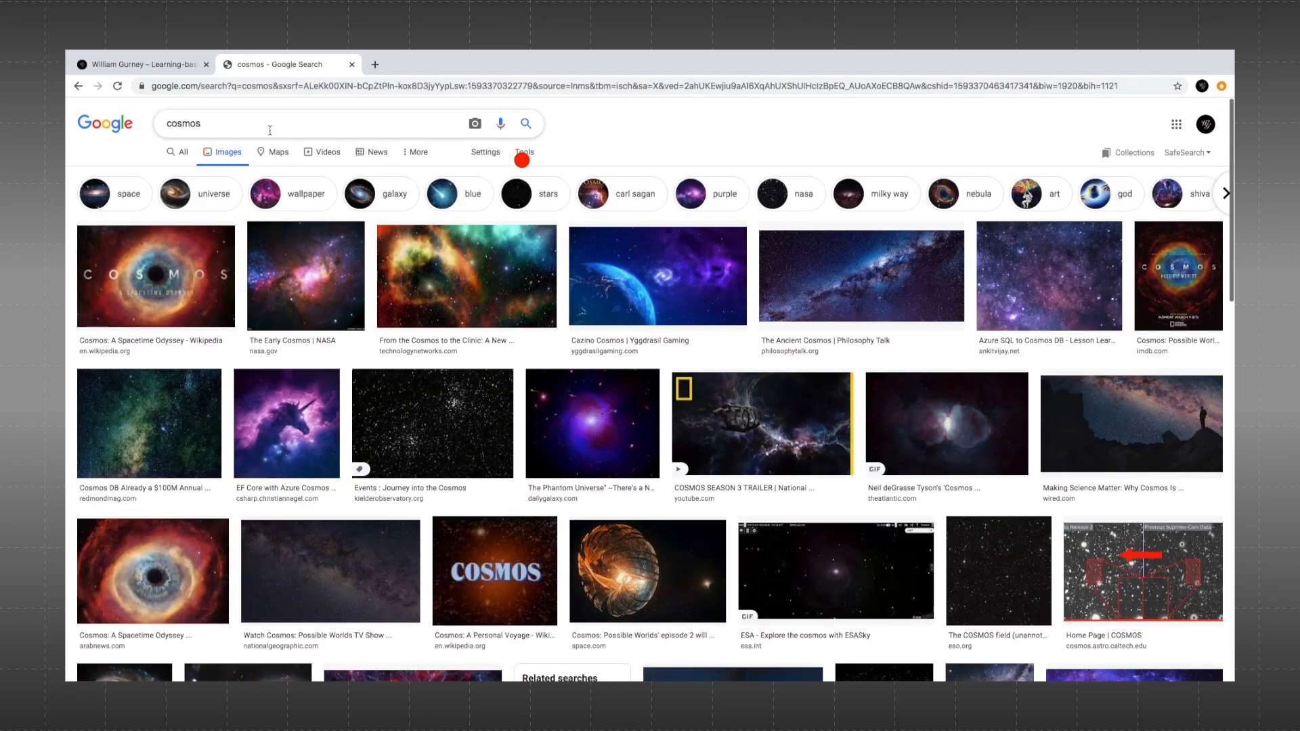
- Filter the cosmos images to Large size and usage rights "Labeled for reuse with modification"
{"action": "left_click", "coordinate": [522, 154]}
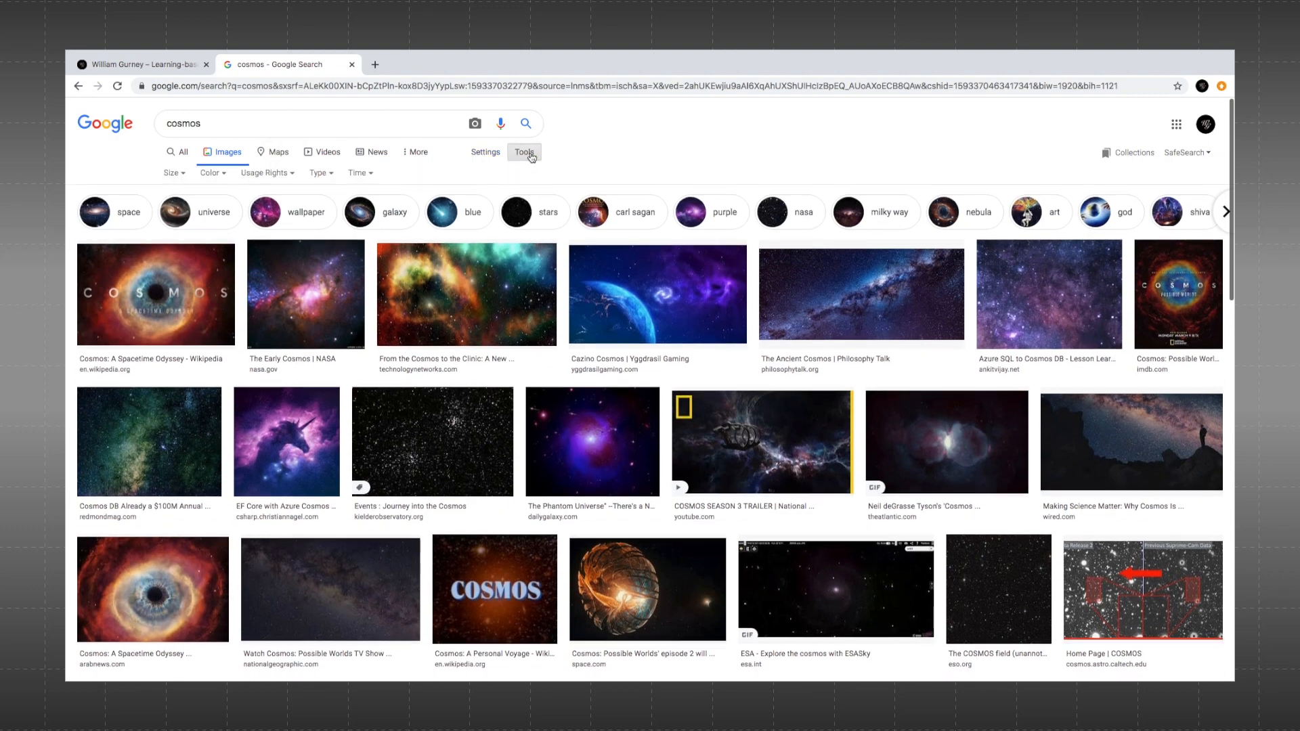
{"action": "left_click", "coordinate": [178, 176]}
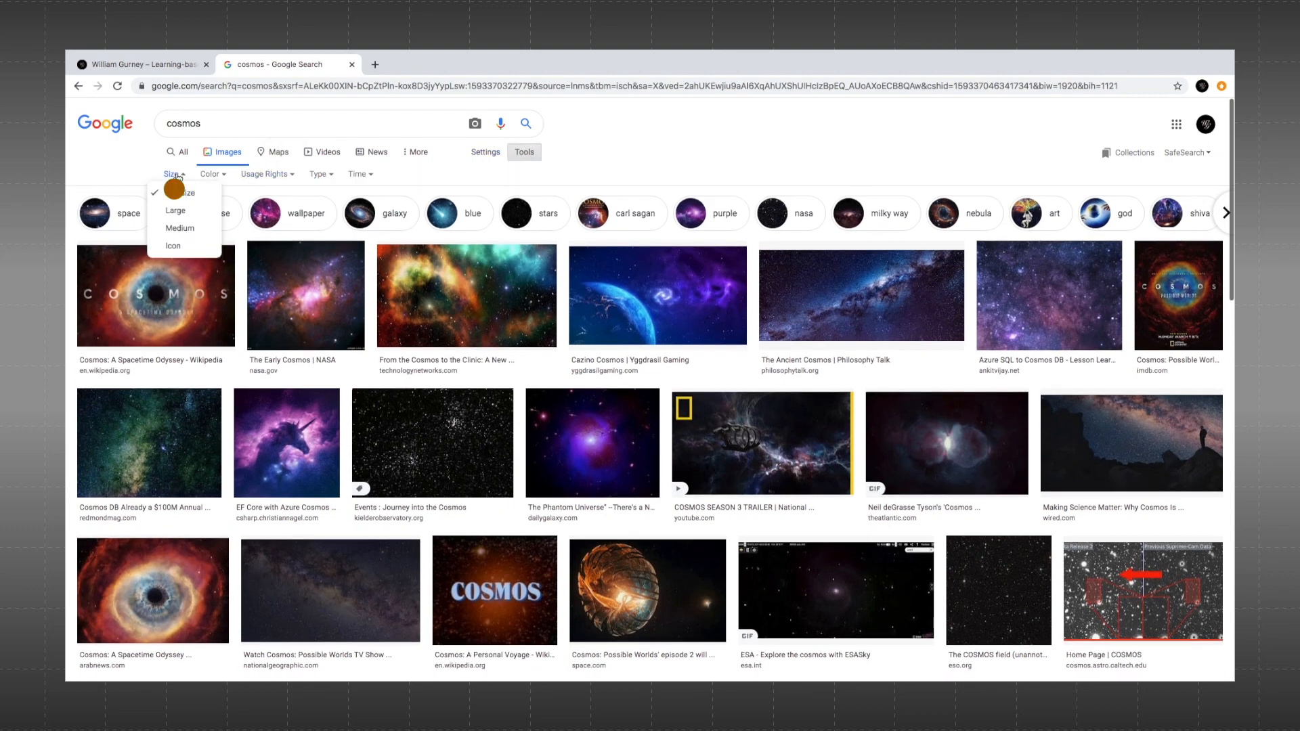
{"action": "left_click", "coordinate": [176, 211]}
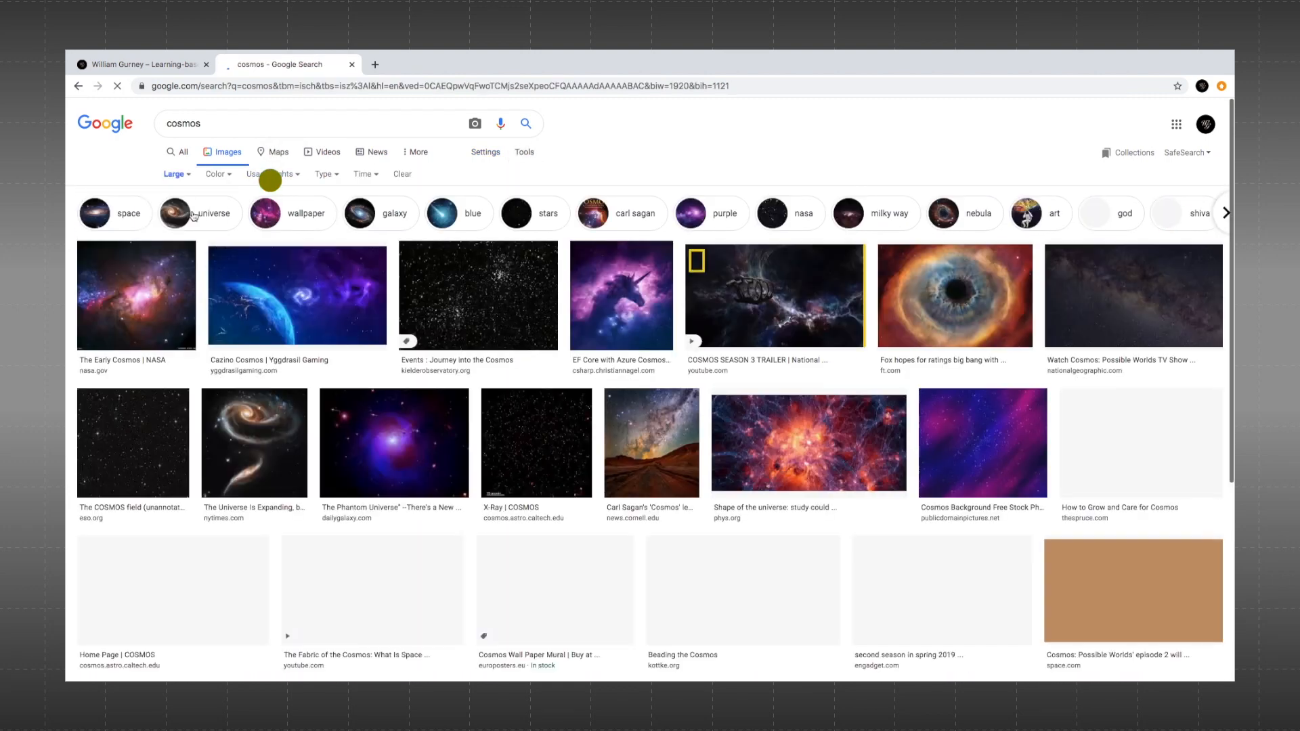
{"action": "left_click", "coordinate": [264, 175]}
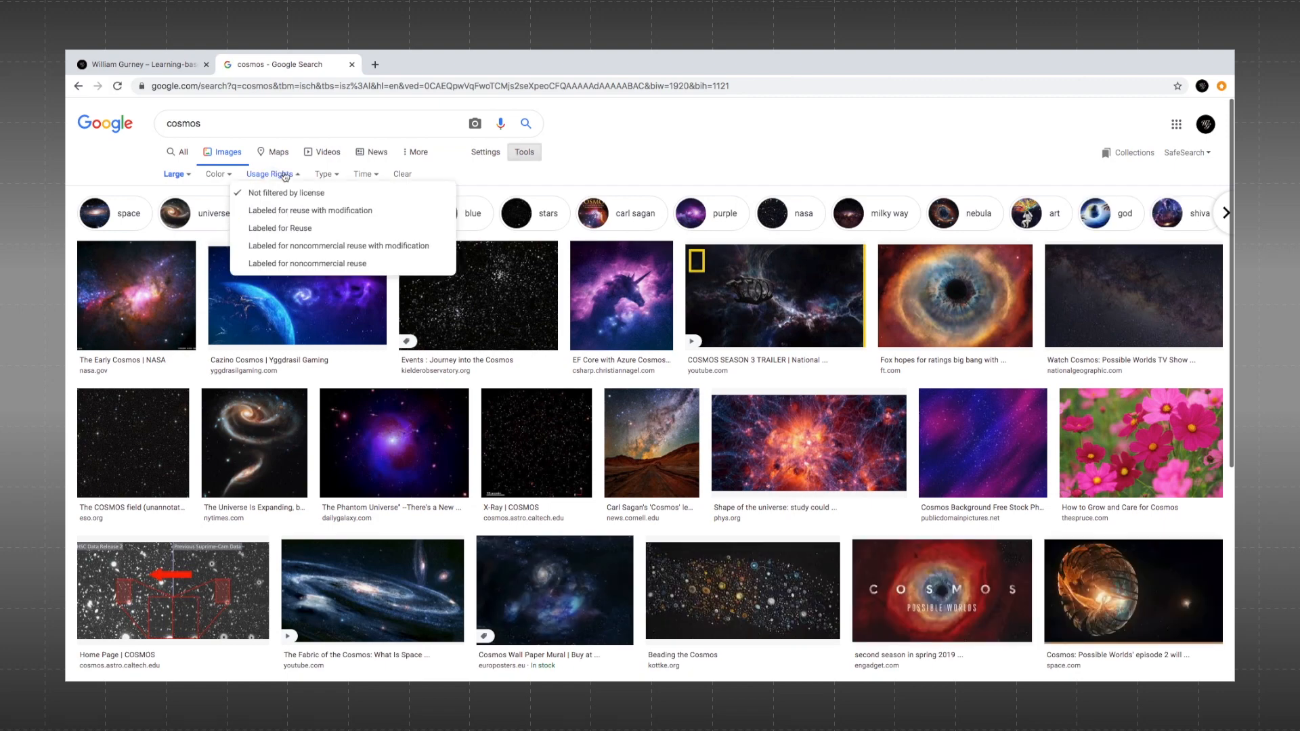
{"action": "left_click", "coordinate": [280, 210]}
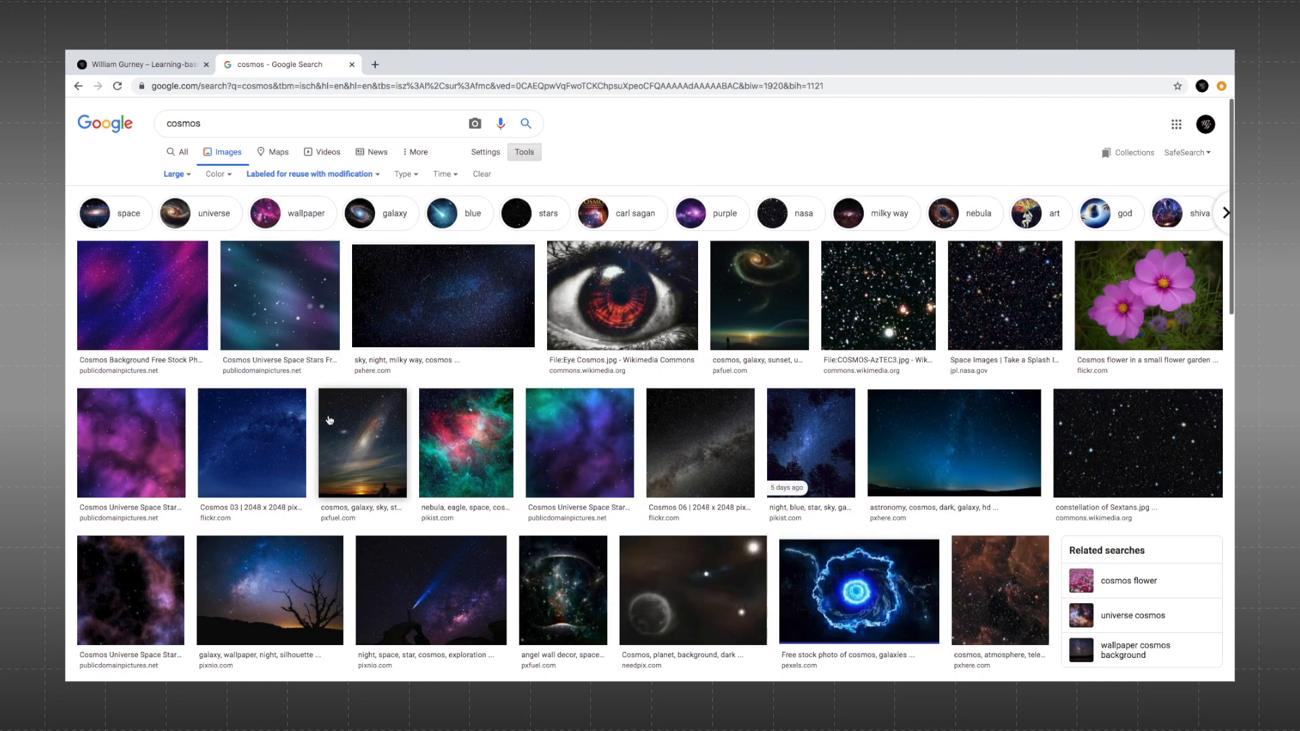
- Find the photo of a glowing blue ring among the image results and open its Pexels source page
{"action": "scroll", "coordinate": [342, 460], "scroll_direction": "down", "scroll_amount": 2}
{"action": "scroll", "coordinate": [342, 460], "scroll_direction": "down", "scroll_amount": 1}
{"action": "left_click", "coordinate": [832, 406]}
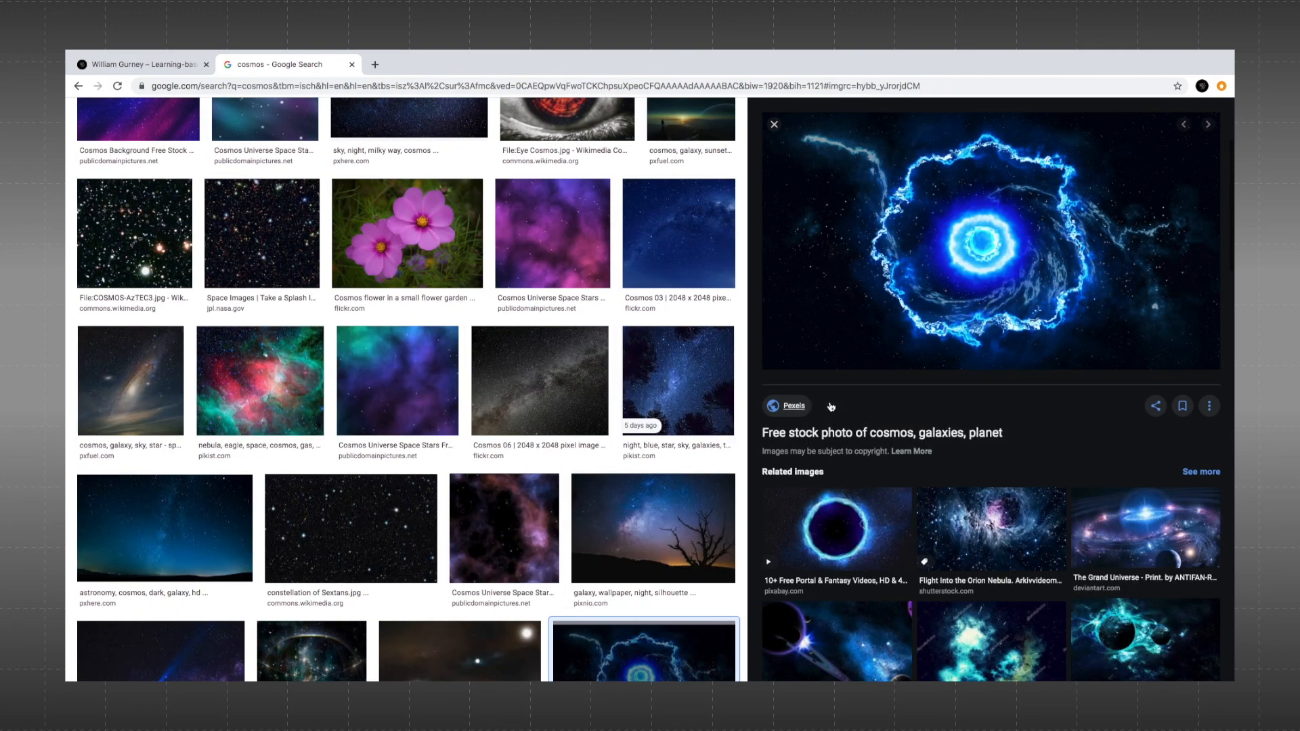
{"action": "left_click", "coordinate": [893, 273]}
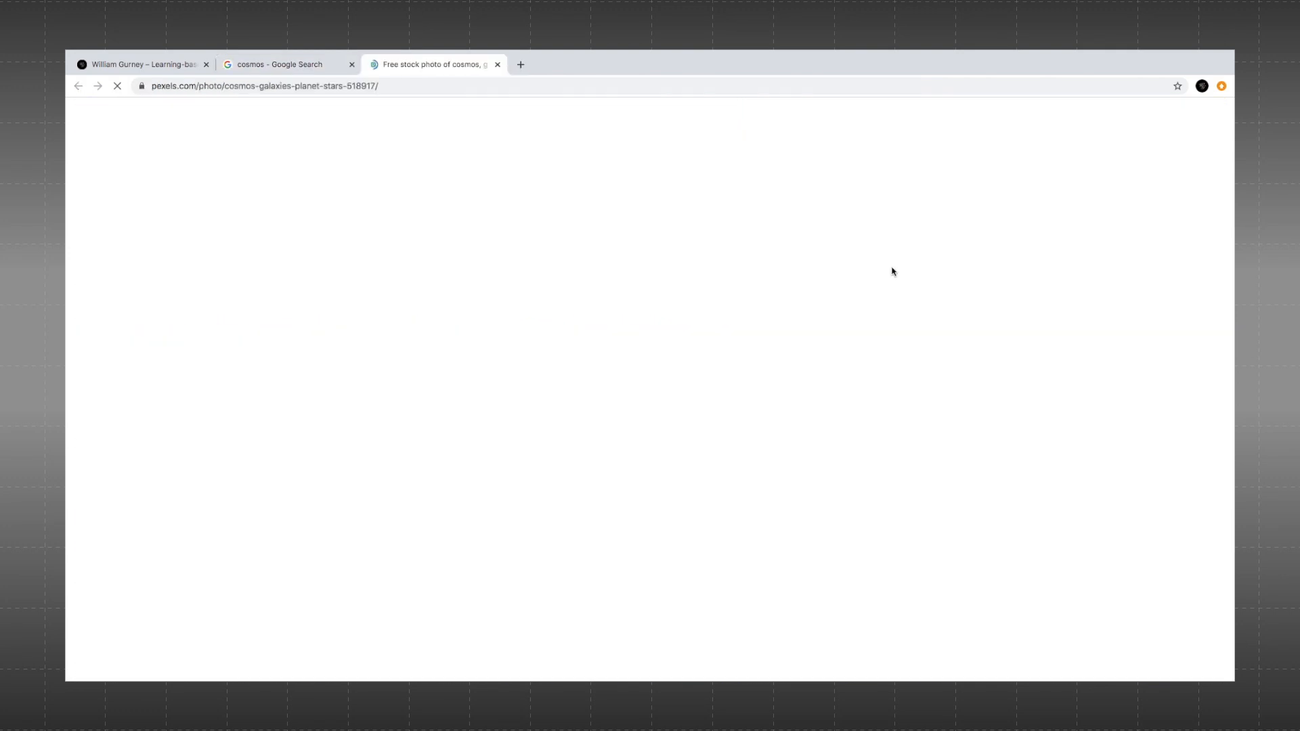
- Show the Pexels photo's information and check its resolution and licence terms
{"action": "scroll", "coordinate": [1141, 438], "scroll_direction": "down", "scroll_amount": 1}
{"action": "scroll", "coordinate": [1140, 438], "scroll_direction": "down", "scroll_amount": 2}
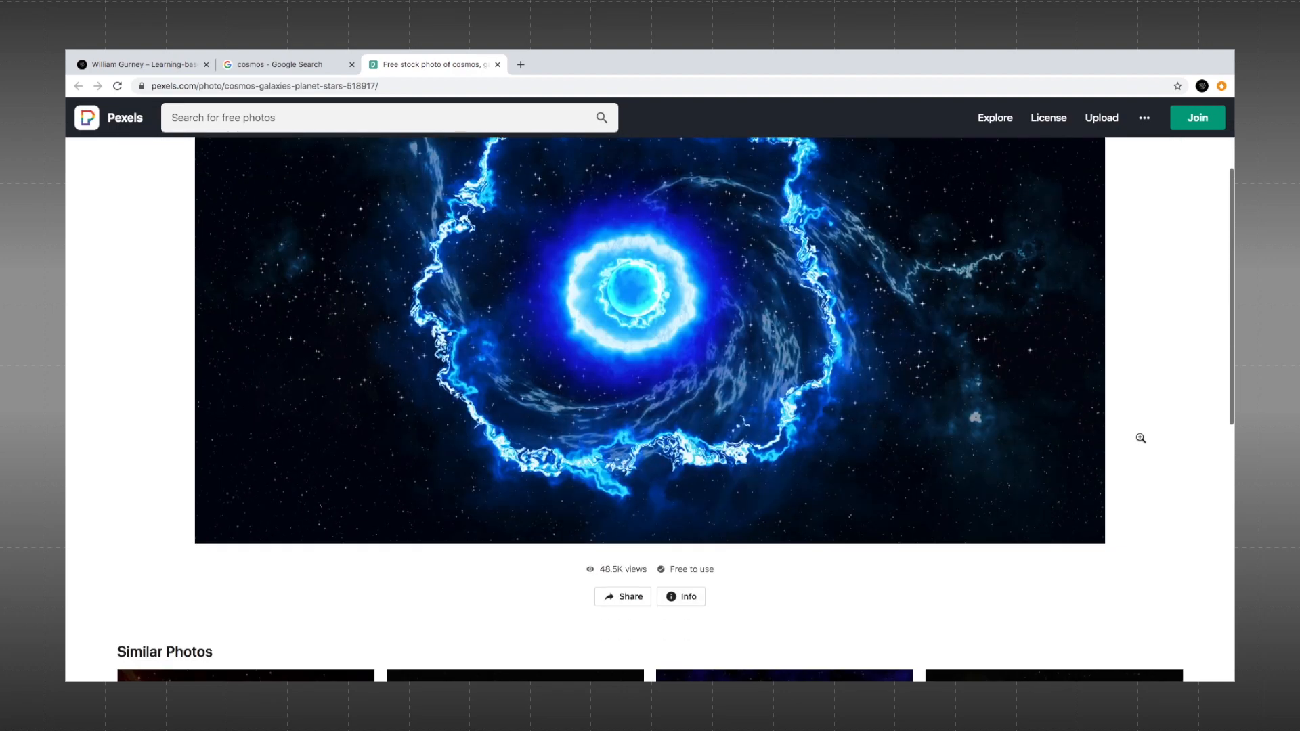
{"action": "left_click", "coordinate": [689, 598]}
{"action": "scroll", "coordinate": [746, 589], "scroll_direction": "down", "scroll_amount": 5}
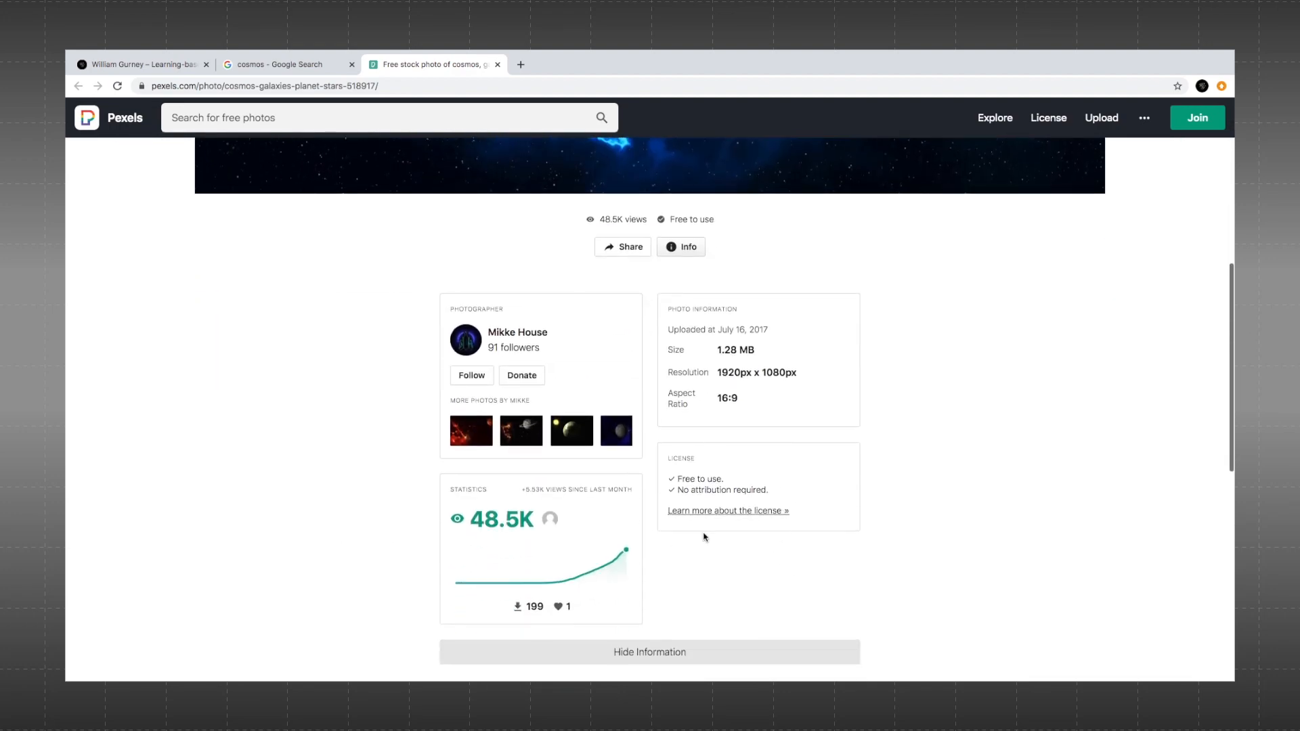
{"action": "scroll", "coordinate": [704, 537], "scroll_direction": "up", "scroll_amount": 6}
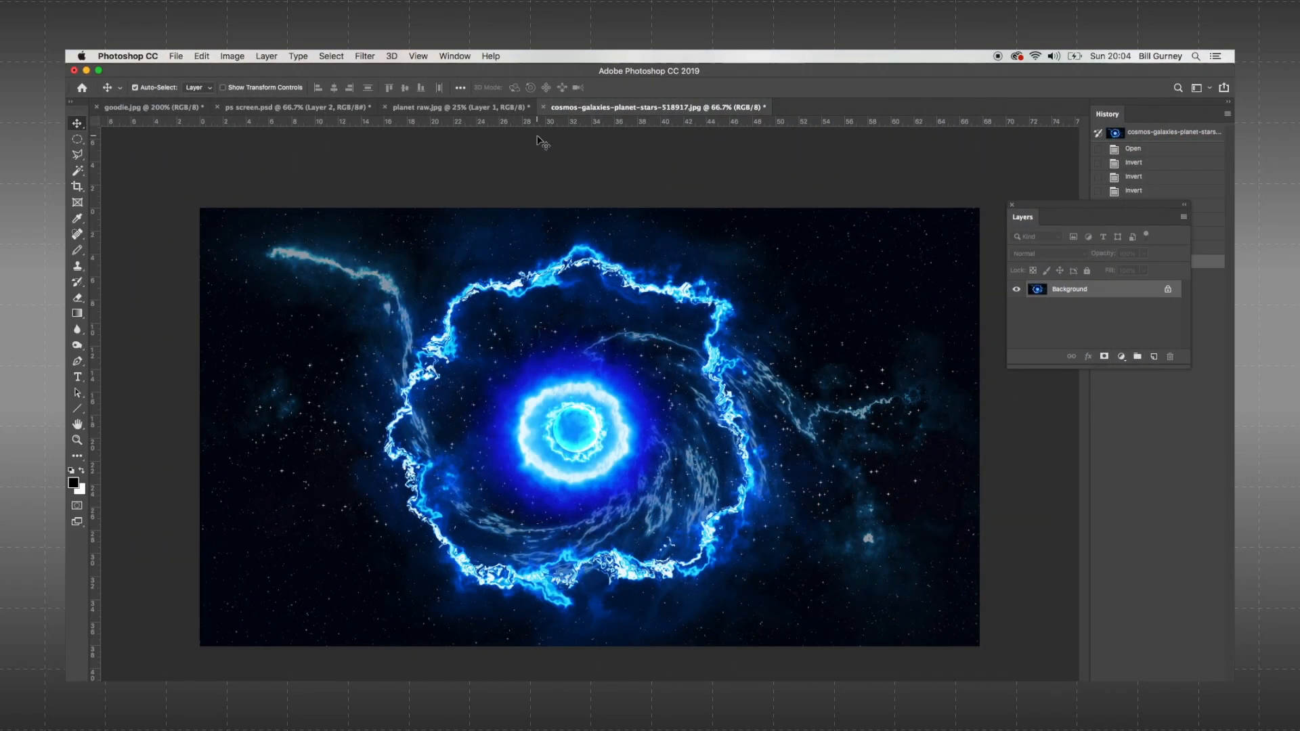
- Switch to Photoshop and repeatedly invert the cosmos image's colours to compare the original and negative versions
{"action": "key", "text": "ctrl+i"}
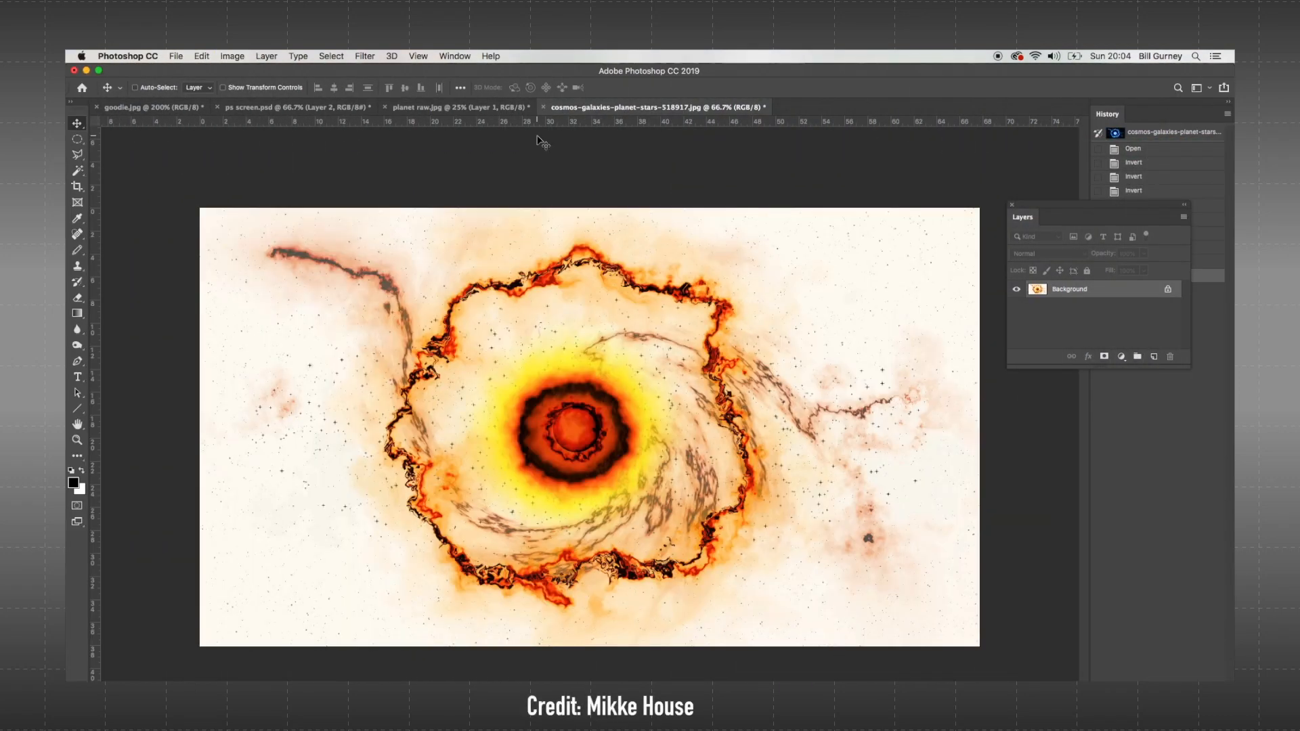
{"action": "key", "text": "ctrl+i"}
{"action": "key", "text": "ctrl+i"}
{"action": "key", "text": "ctrl+i"}
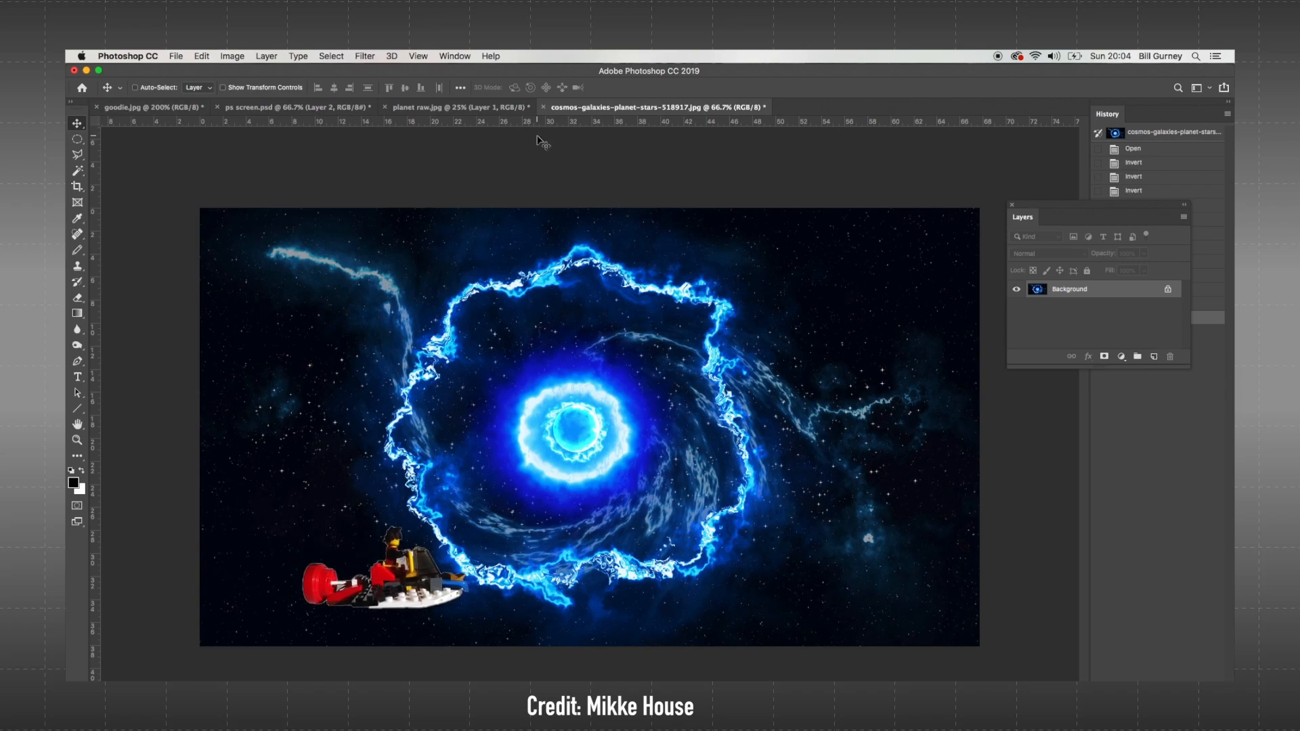
{"action": "key", "text": "ctrl+i"}
{"action": "key", "text": "ctrl+i"}
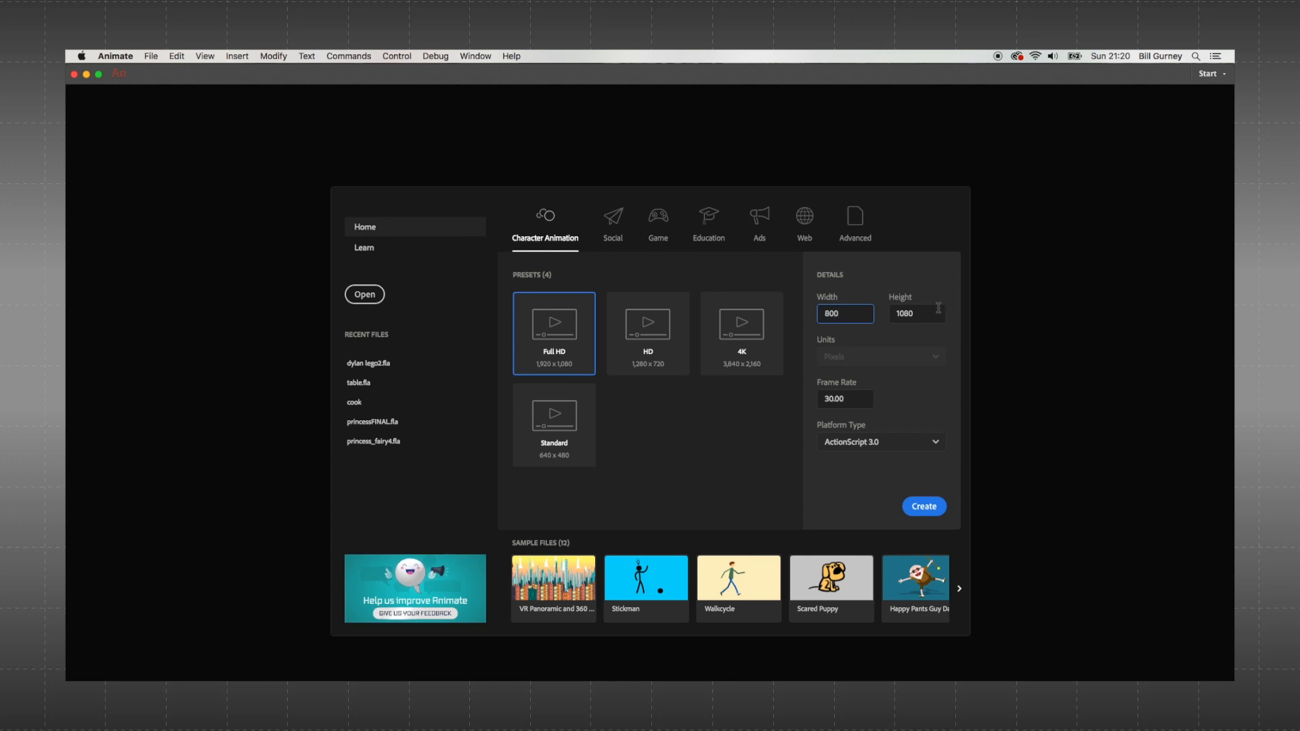
- Switch to Adobe Animate and create an 800 x 600 pixel ActionScript 3.0 document at 30 fps
{"action": "key", "text": "Tab"}
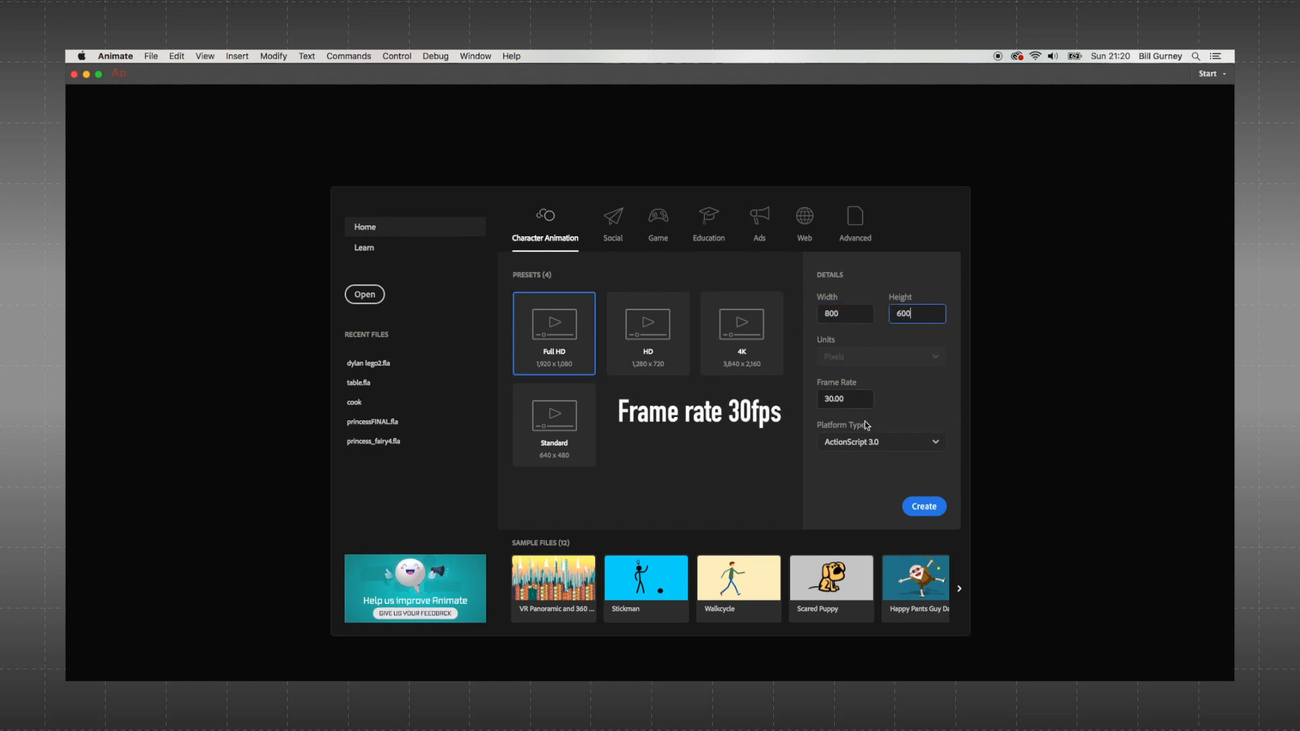
{"action": "left_click", "coordinate": [934, 505]}
- Import baddie.png and goodie.png from the Firework folder into the library and preview each image
{"action": "left_click", "coordinate": [151, 56]}
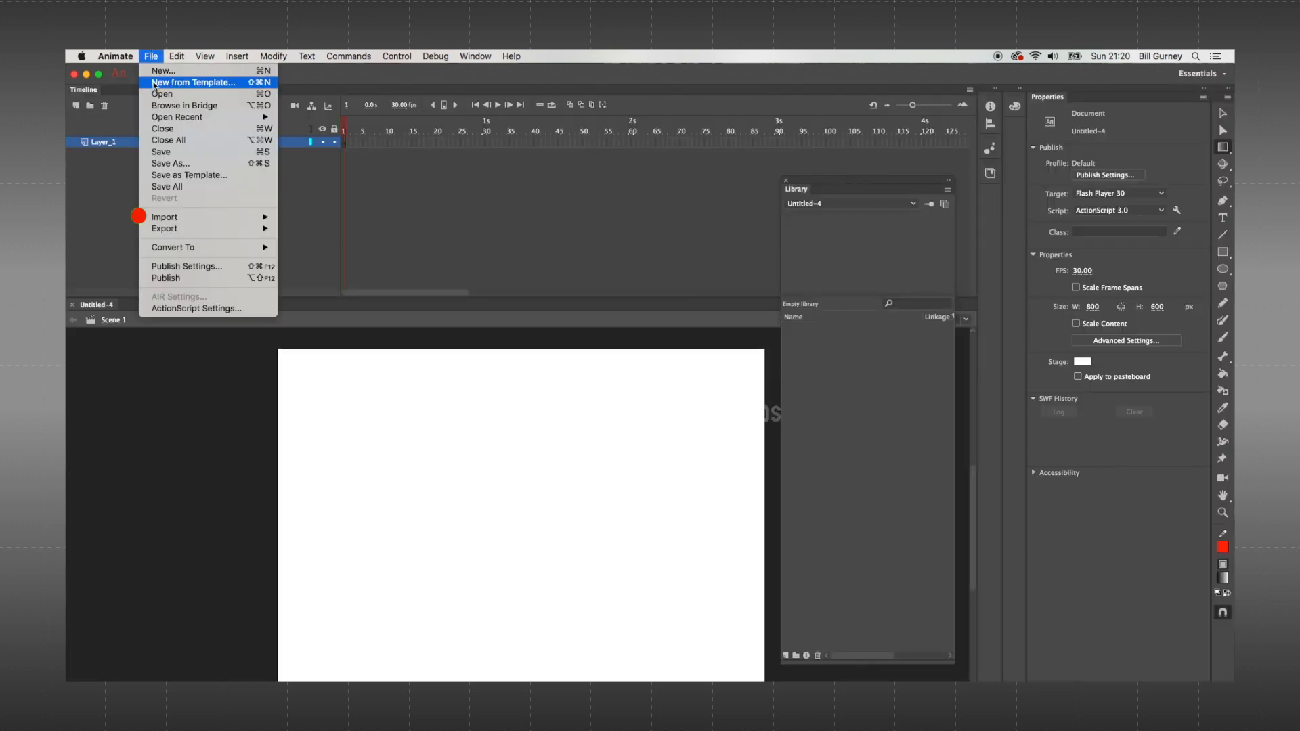
{"action": "mouse_move", "coordinate": [178, 218]}
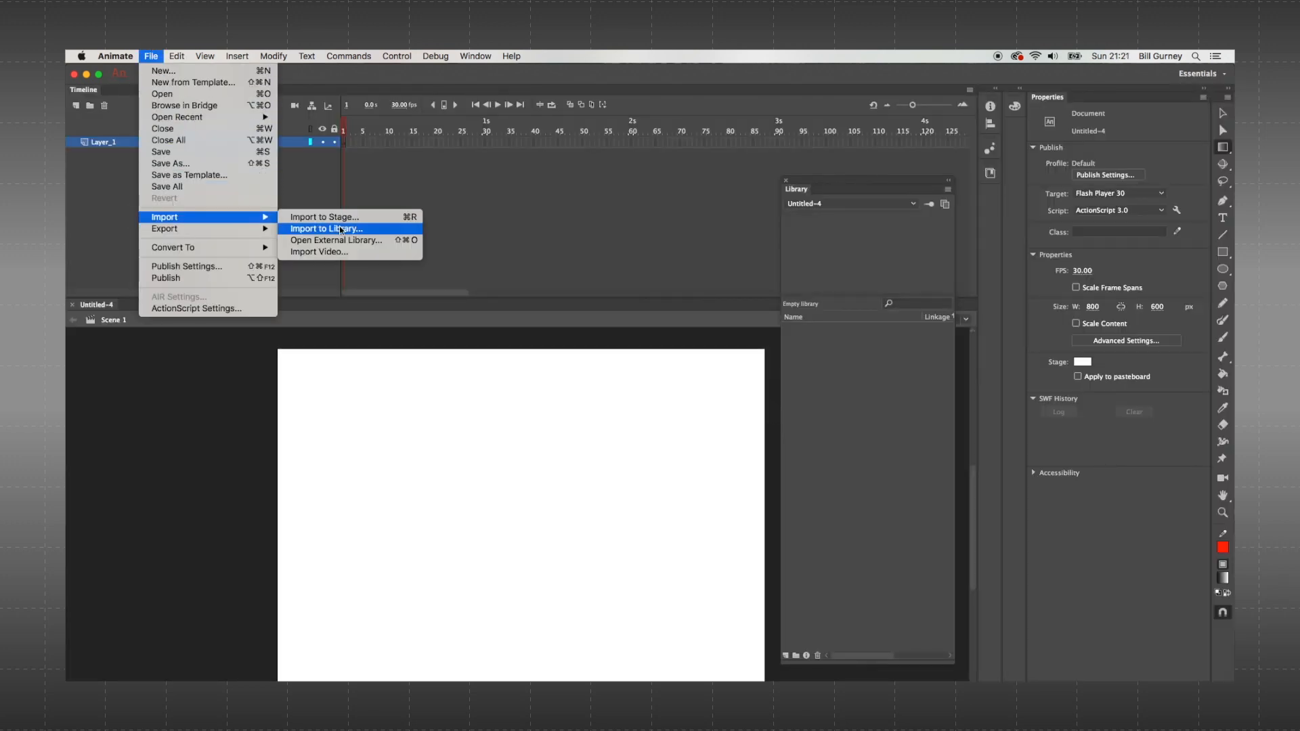
{"action": "left_click", "coordinate": [363, 230]}
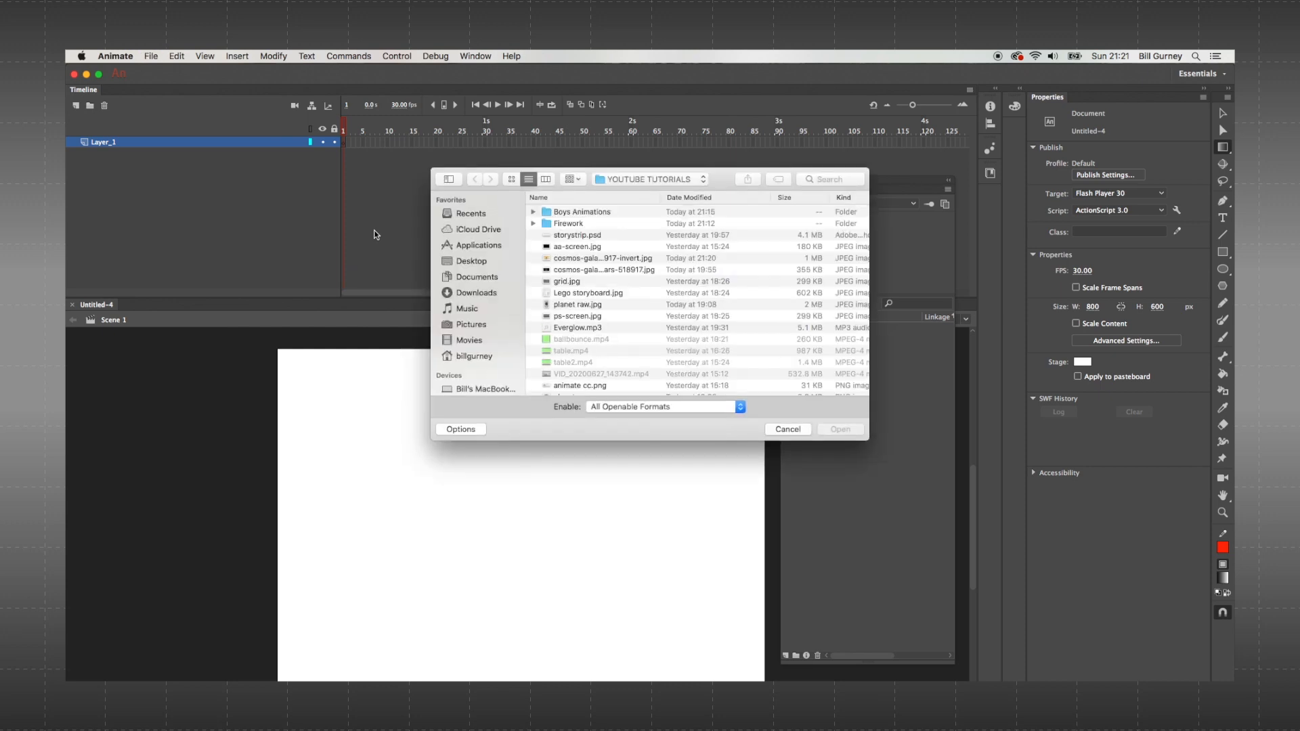
{"action": "left_click", "coordinate": [545, 224]}
{"action": "left_click", "coordinate": [589, 247]}
{"action": "left_click", "coordinate": [589, 258], "text": "shift"}
{"action": "left_click", "coordinate": [840, 429]}
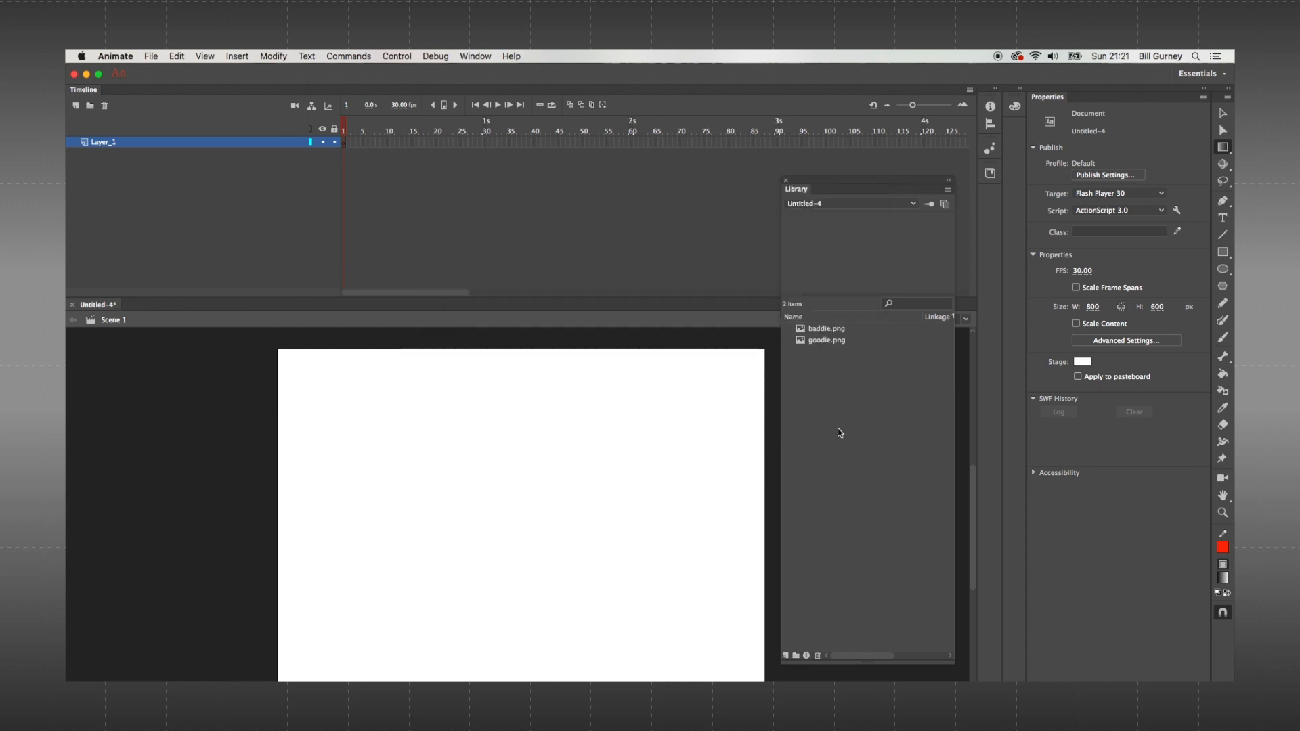
{"action": "left_click", "coordinate": [830, 330]}
{"action": "left_click", "coordinate": [832, 341]}
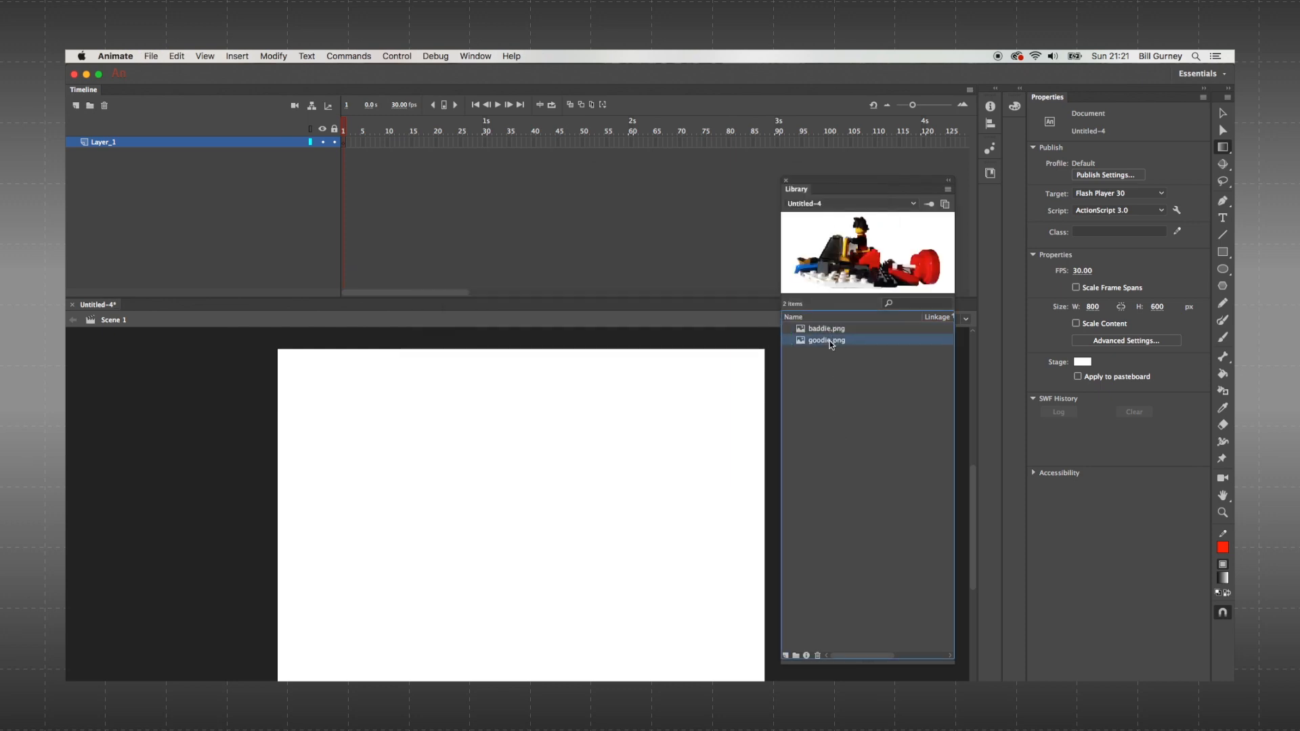
- Import the original and inverted cosmos JPG backgrounds from the YOUTUBE TUTORIALS folder into the library and preview both
{"action": "left_click", "coordinate": [150, 55]}
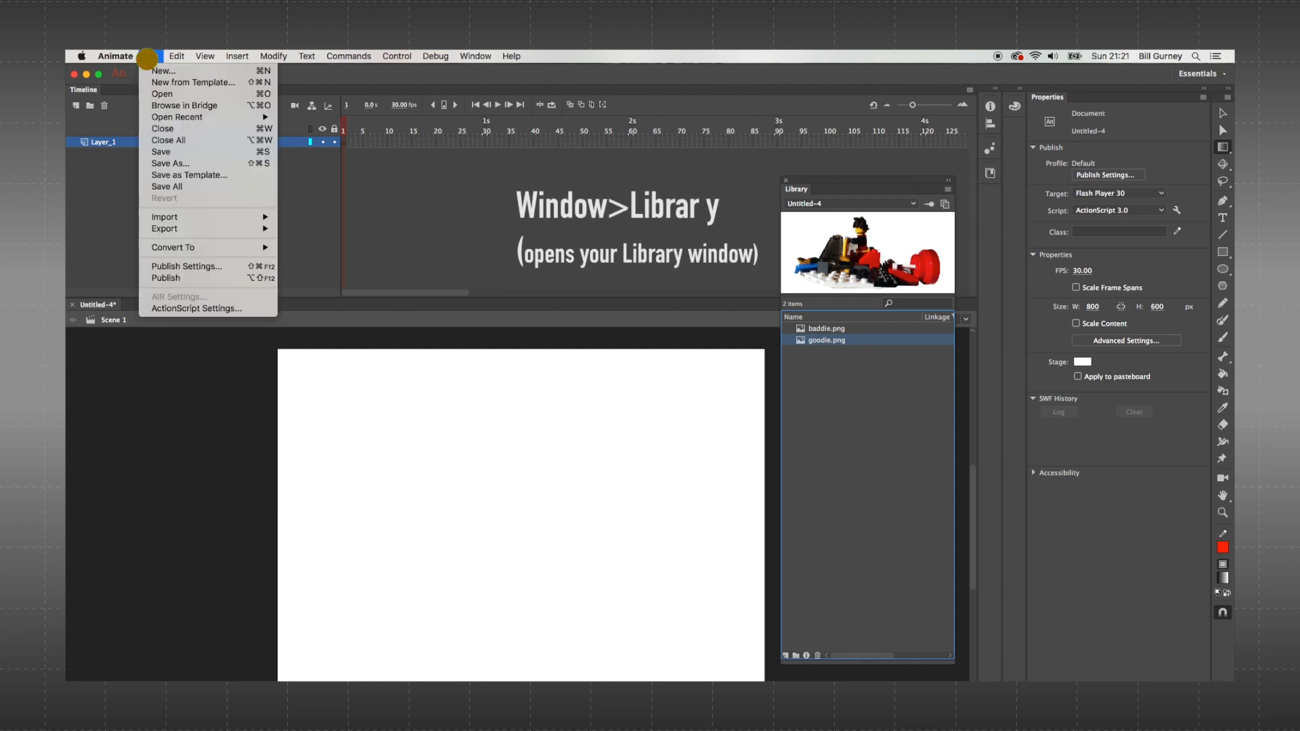
{"action": "mouse_move", "coordinate": [175, 218]}
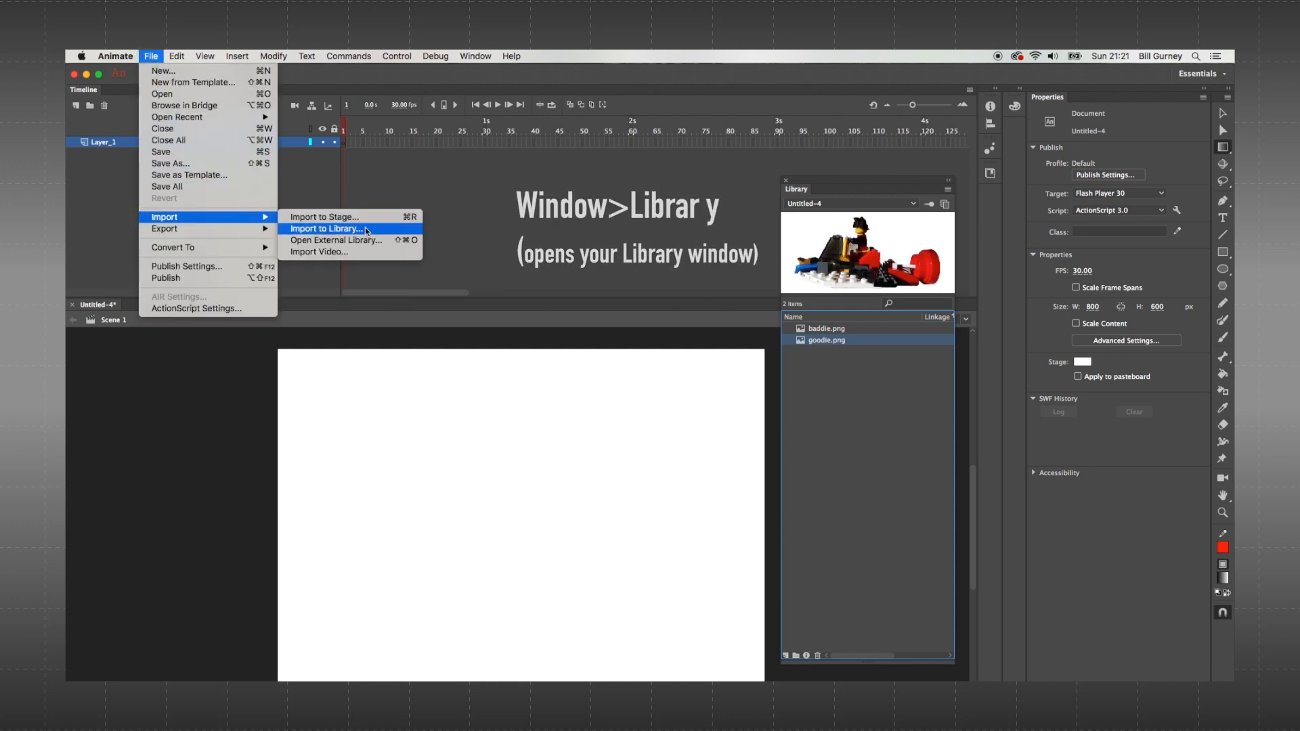
{"action": "left_click", "coordinate": [338, 226]}
{"action": "left_click", "coordinate": [576, 271]}
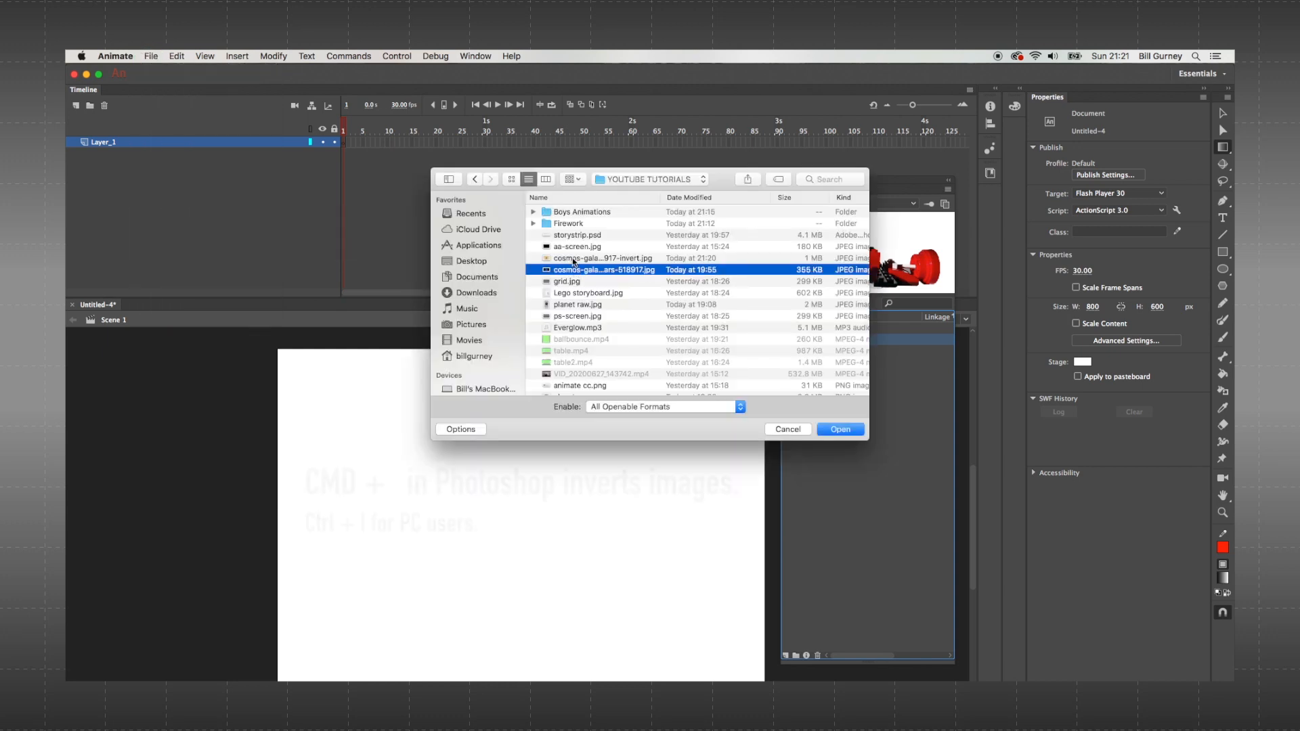
{"action": "left_click", "coordinate": [572, 261], "text": "shift"}
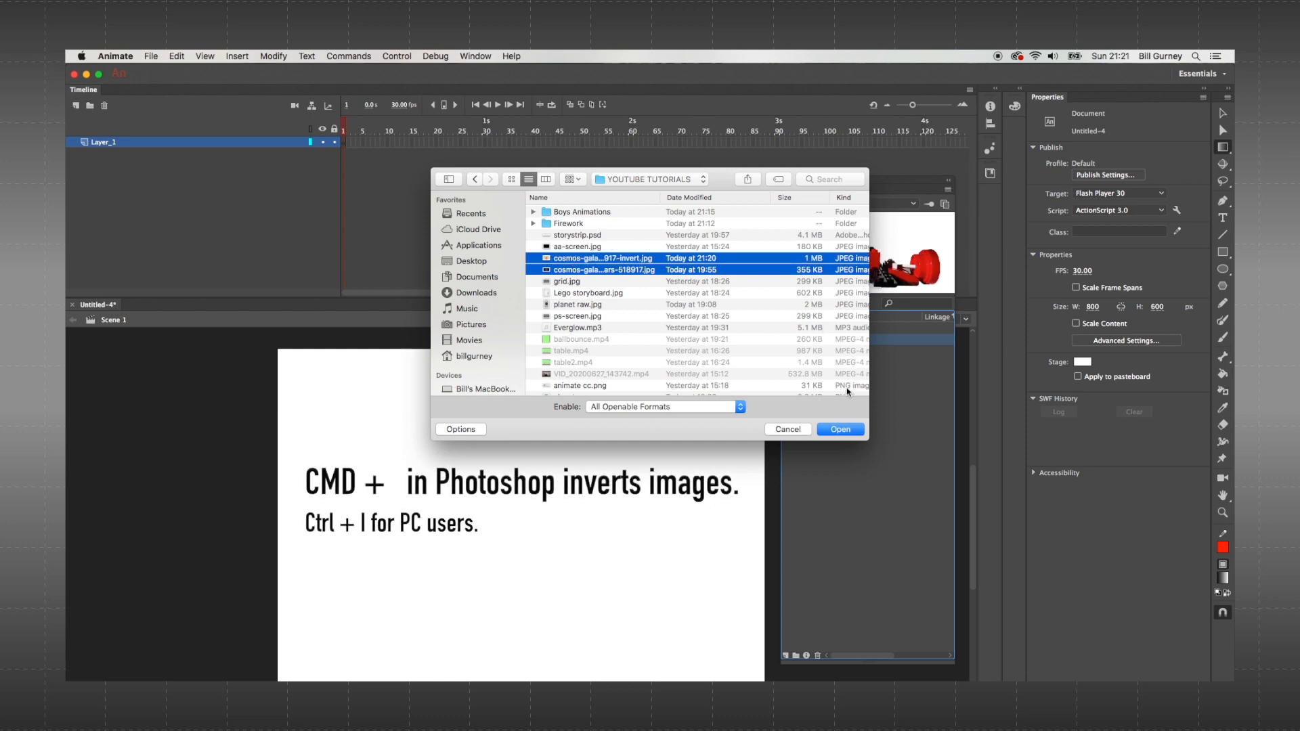
{"action": "left_click", "coordinate": [840, 429]}
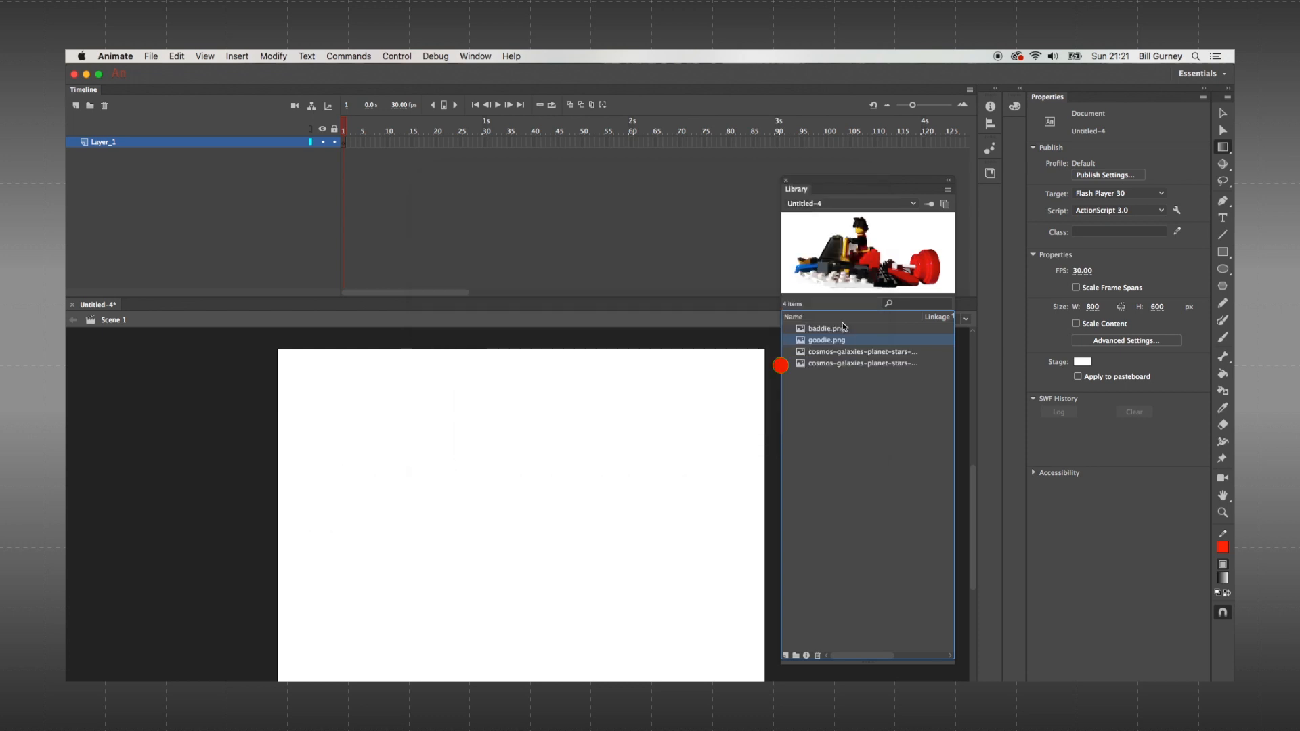
{"action": "left_click", "coordinate": [832, 352]}
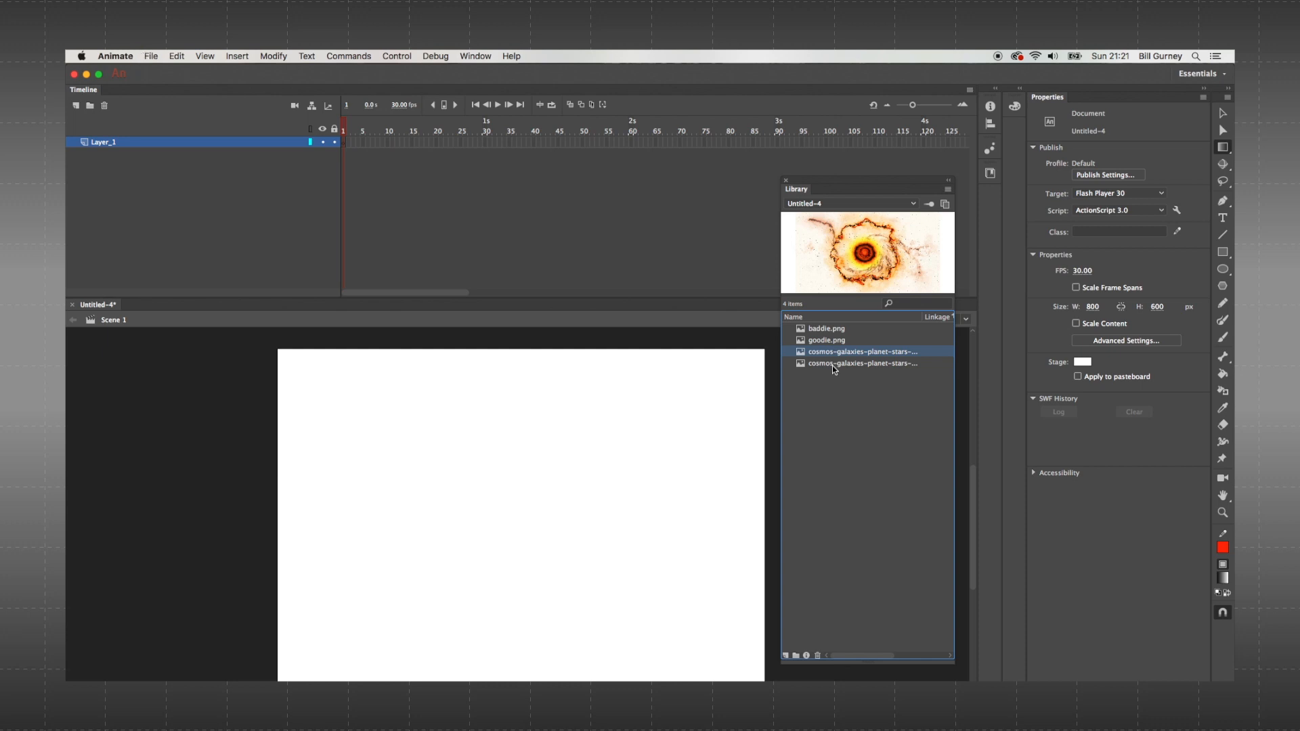
{"action": "left_click", "coordinate": [834, 364]}
- Import planet.png from the YOUTUBE TUTORIALS folder into the library and preview it
{"action": "left_click", "coordinate": [150, 56]}
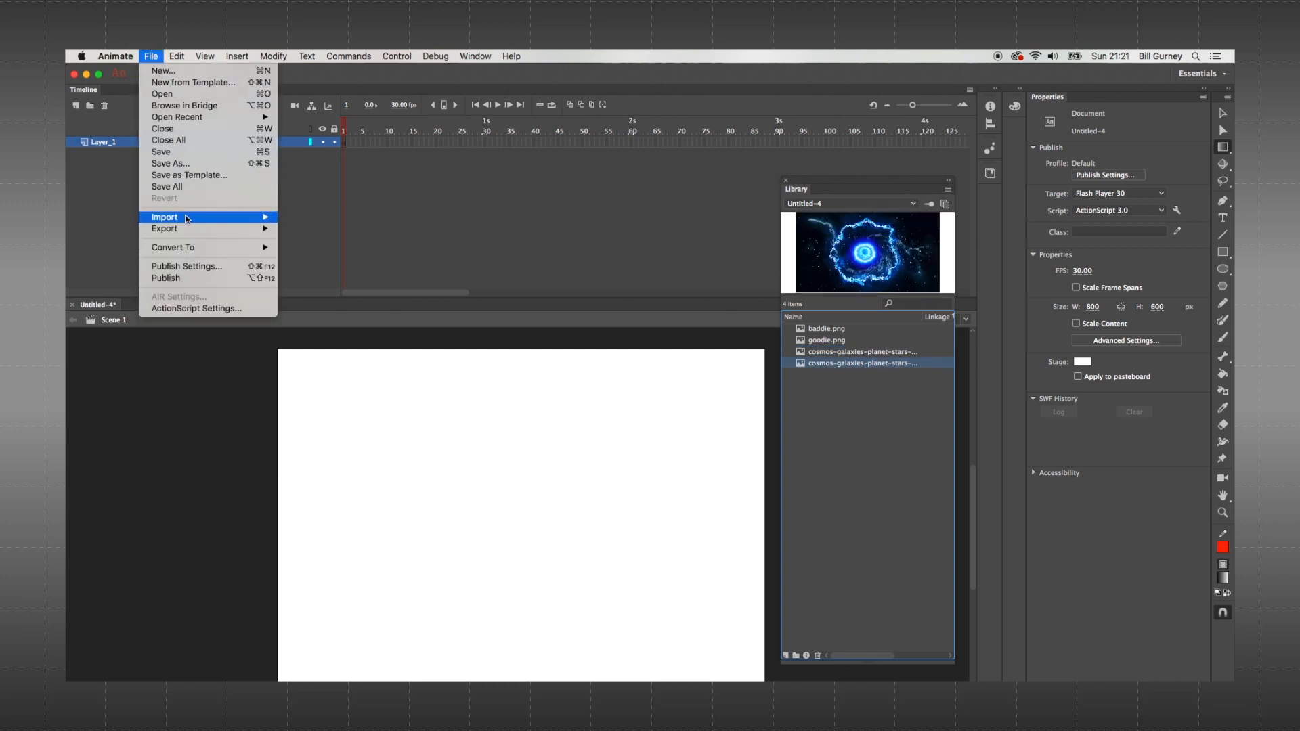
{"action": "mouse_move", "coordinate": [187, 219]}
{"action": "left_click", "coordinate": [318, 232]}
{"action": "scroll", "coordinate": [607, 339], "scroll_direction": "down", "scroll_amount": 5}
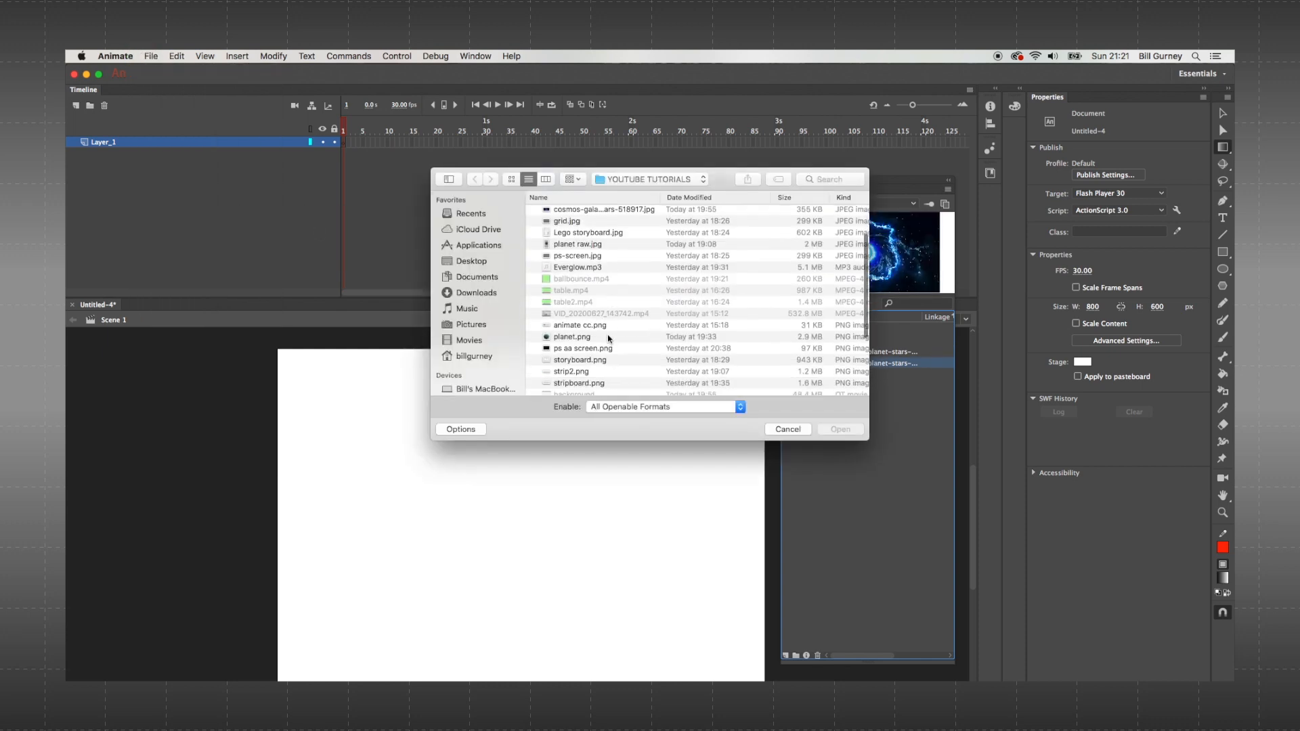
{"action": "left_click", "coordinate": [609, 319]}
{"action": "left_click", "coordinate": [858, 435]}
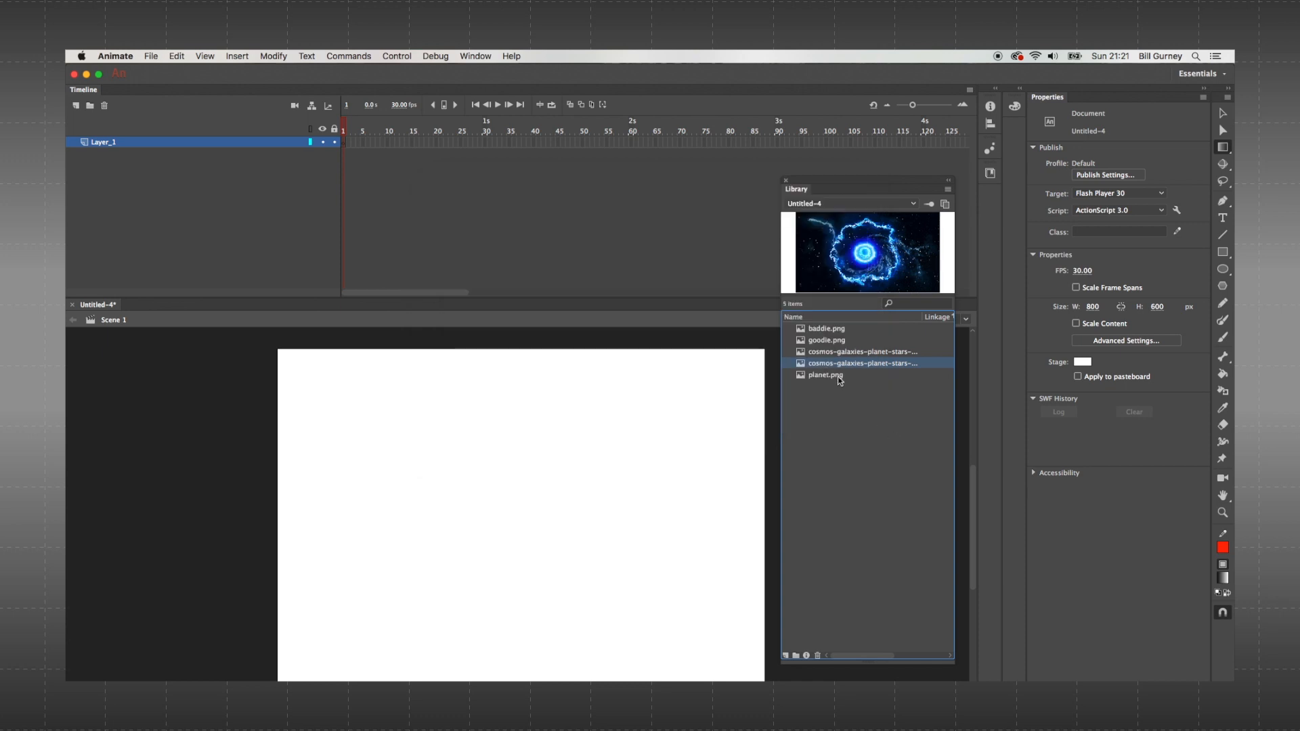
{"action": "left_click", "coordinate": [838, 379]}
- Save the document as legobattle01.fla and shrink the timeline area to make more room for the stage
{"action": "left_click", "coordinate": [150, 55]}
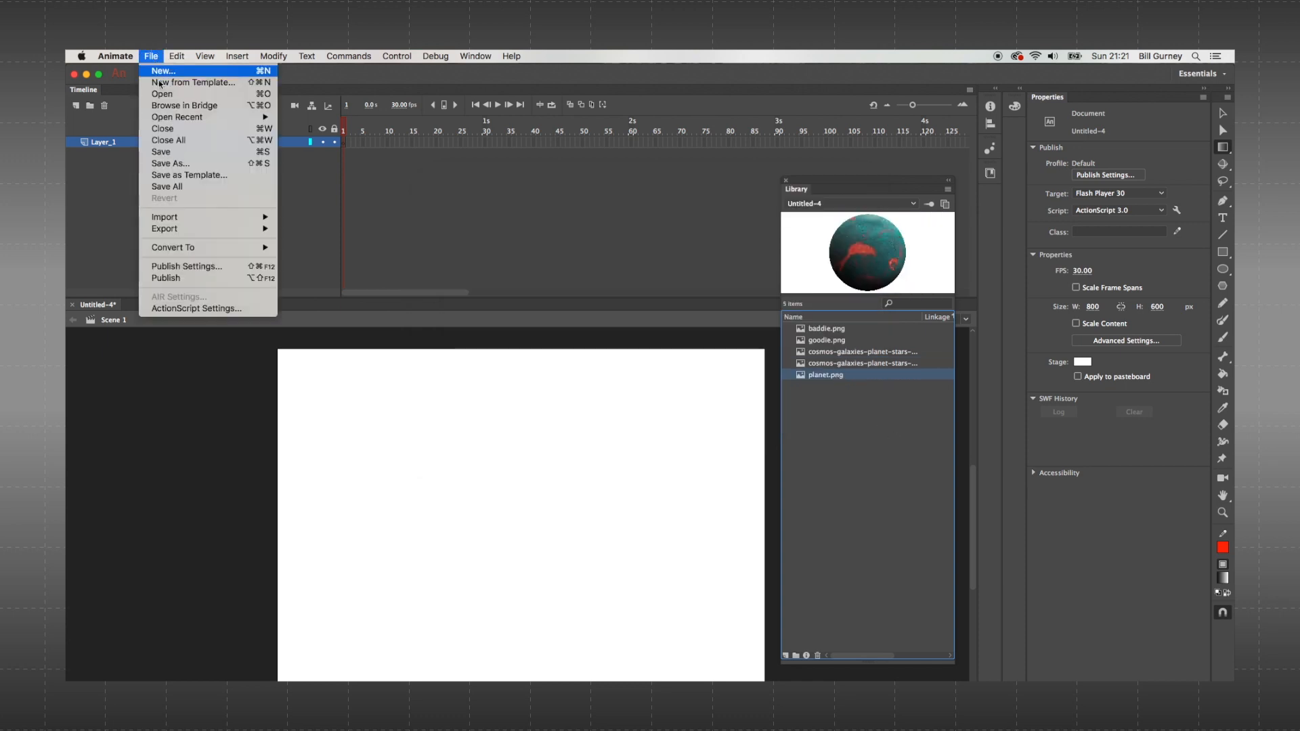
{"action": "left_click", "coordinate": [174, 170]}
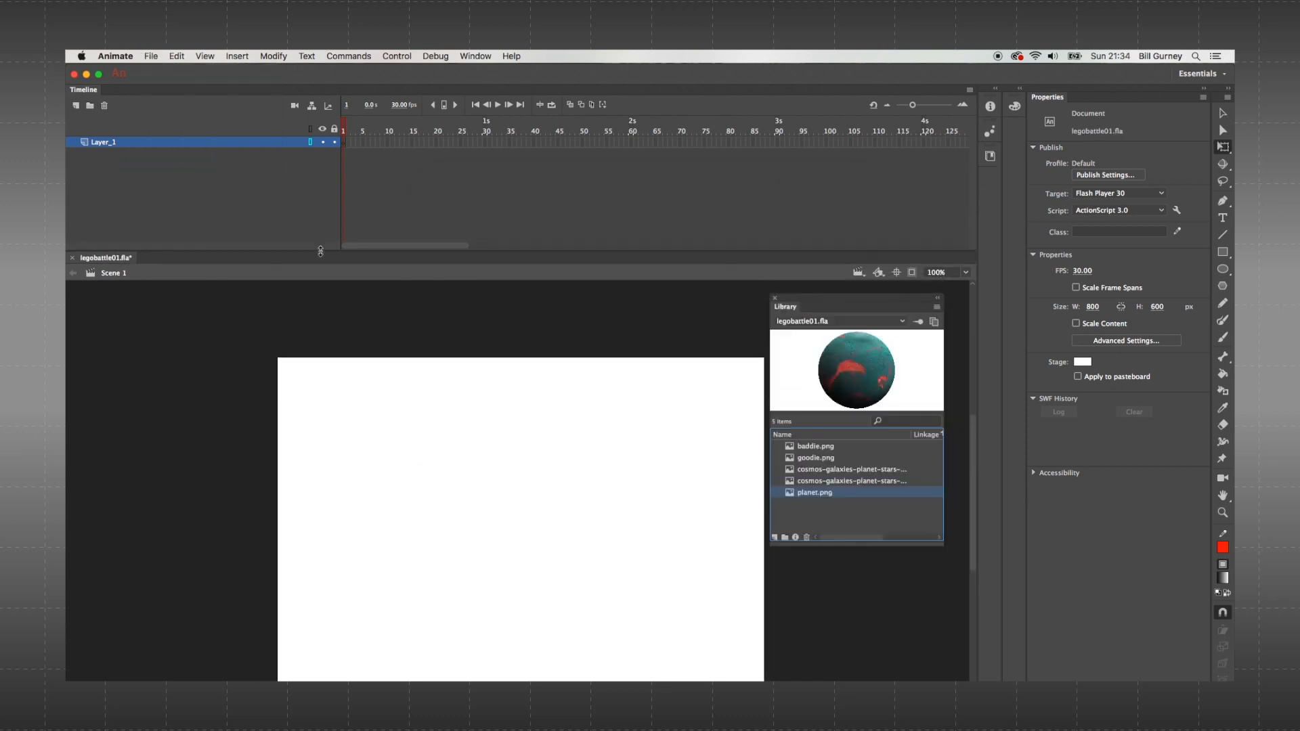
{"action": "left_click_drag", "start_coordinate": [317, 245], "coordinate": [316, 174]}
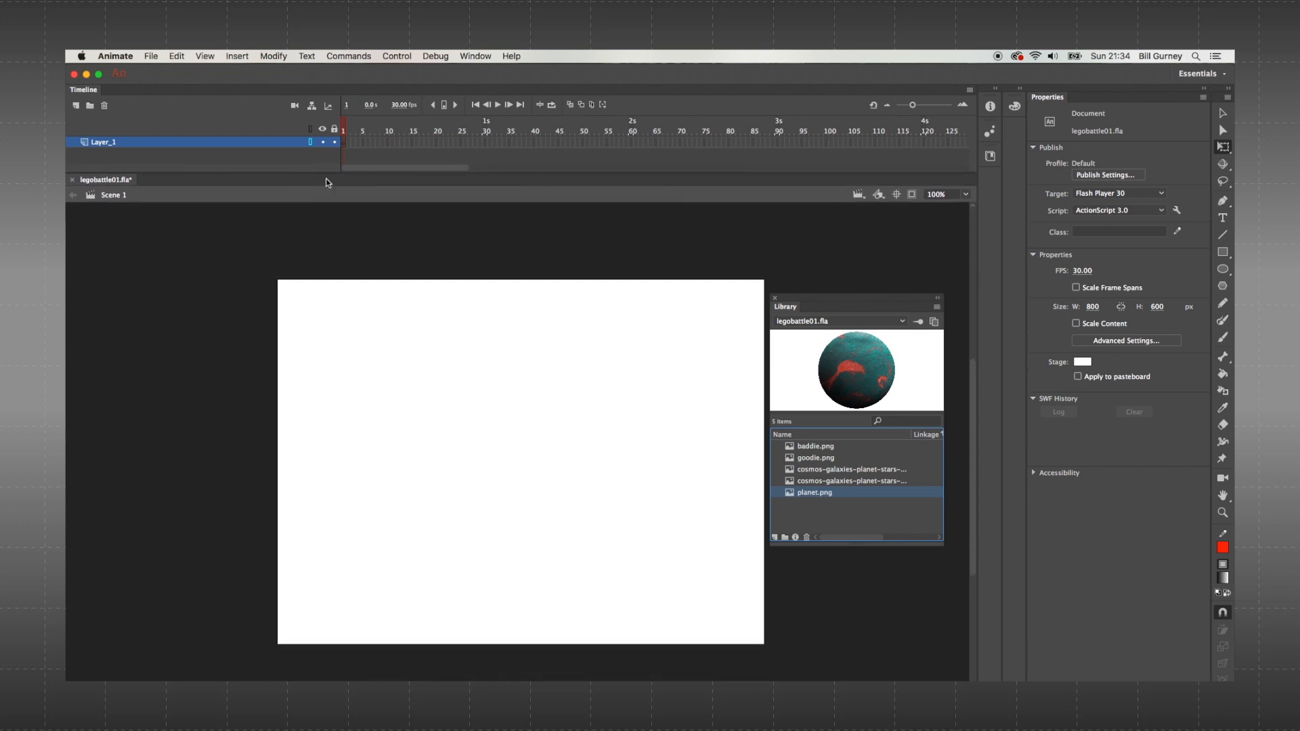
- Place the blue cosmos image from the library over the stage and toggle Layer_1's outline display to compare both views
{"action": "key", "text": "super+minus"}
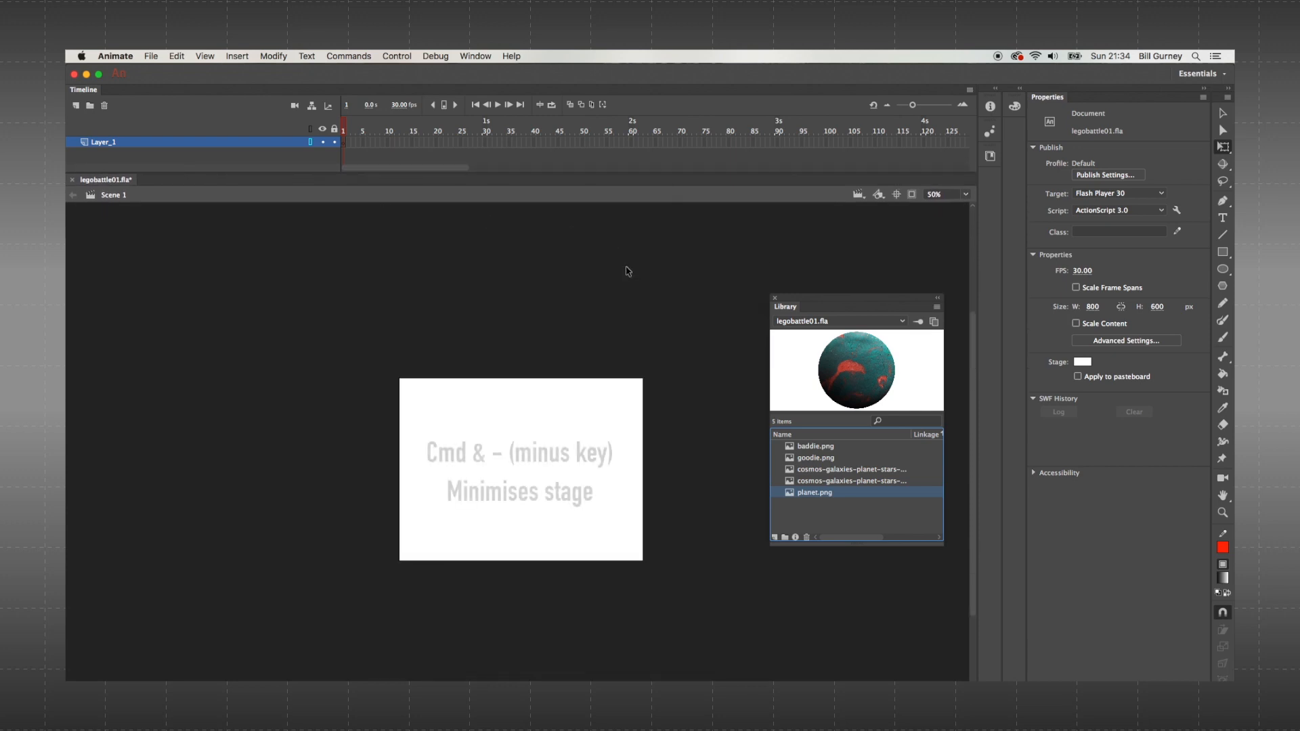
{"action": "left_click_drag", "start_coordinate": [791, 300], "coordinate": [790, 256]}
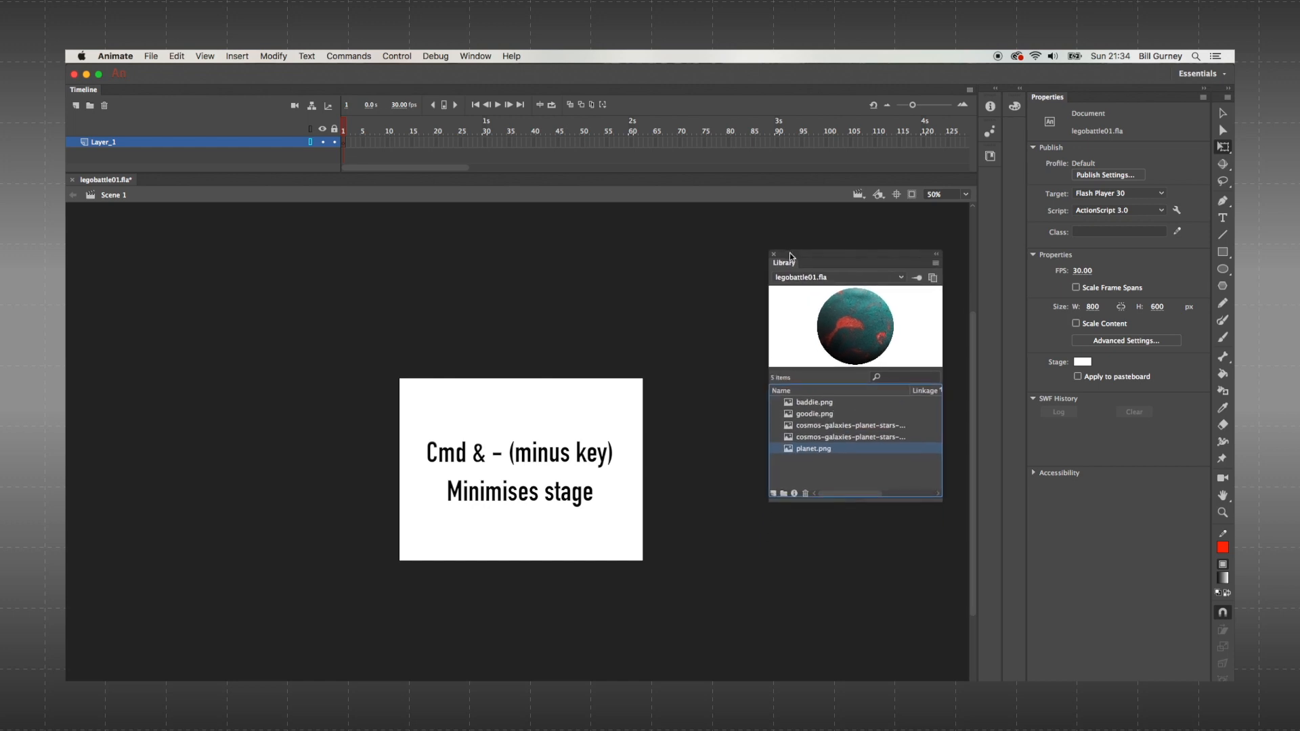
{"action": "left_click", "coordinate": [807, 436]}
{"action": "left_click_drag", "start_coordinate": [831, 338], "coordinate": [507, 452]}
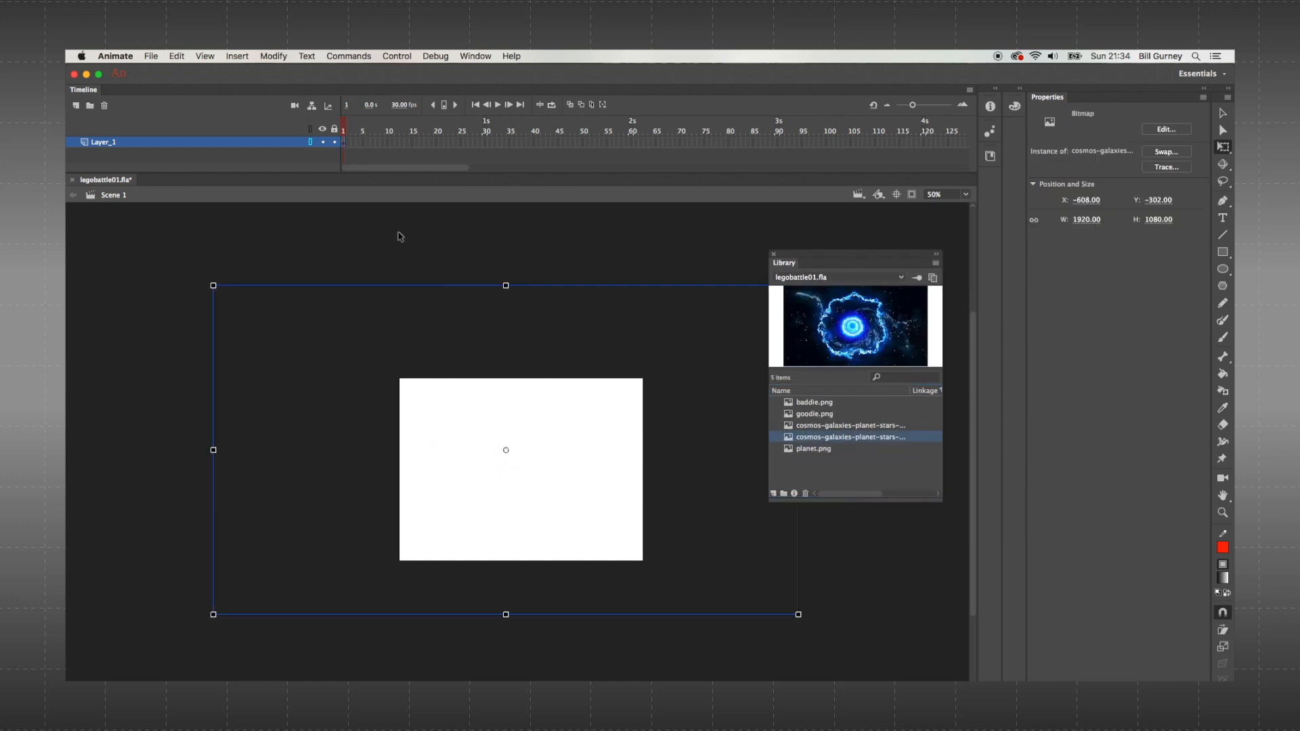
{"action": "left_click_drag", "start_coordinate": [795, 255], "coordinate": [859, 262]}
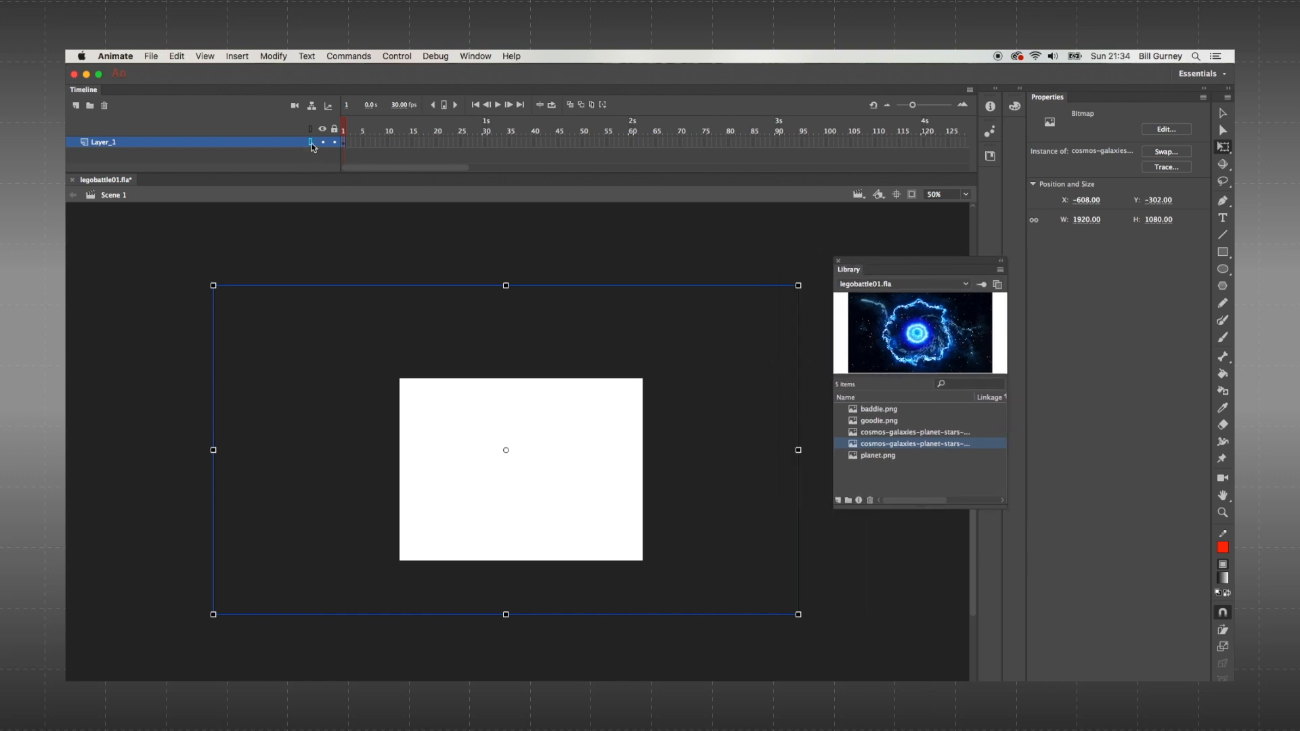
{"action": "left_click", "coordinate": [311, 142]}
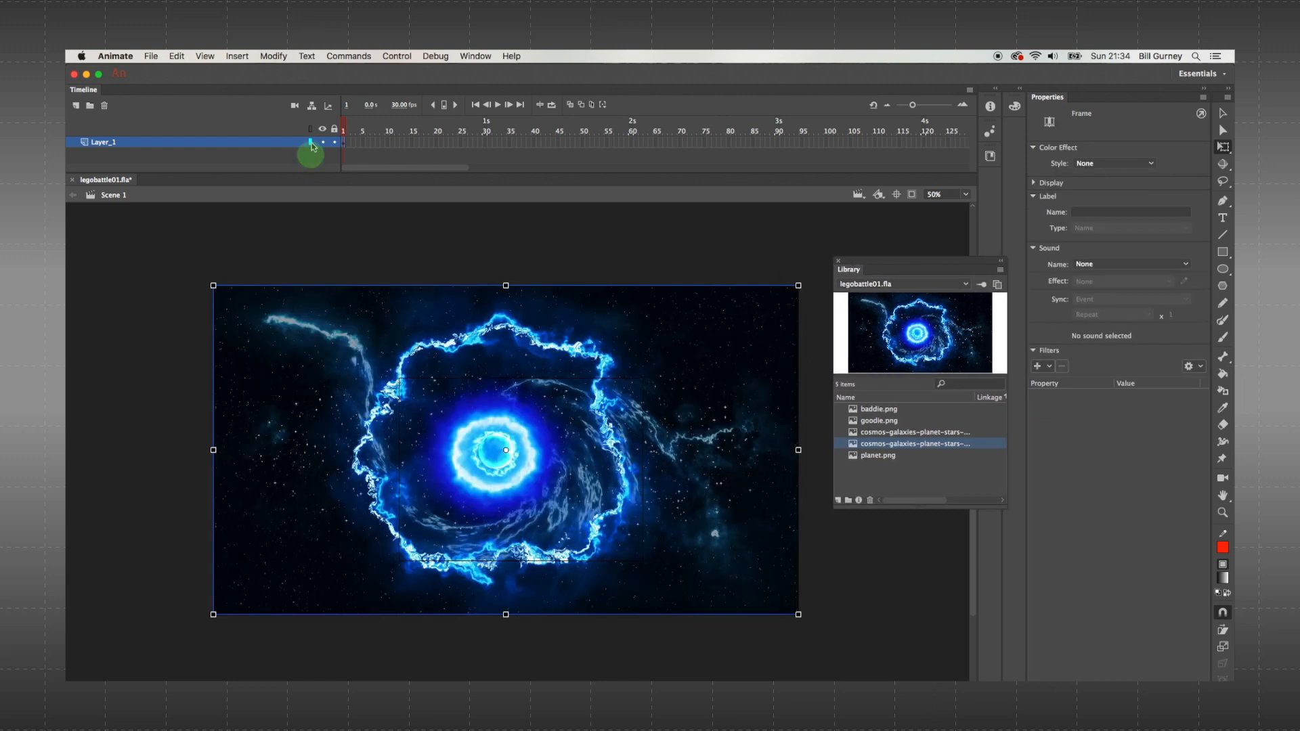
{"action": "left_click", "coordinate": [311, 142]}
- Scale the cosmos image on the stage to 60% using the Transform settings
{"action": "left_click", "coordinate": [475, 56]}
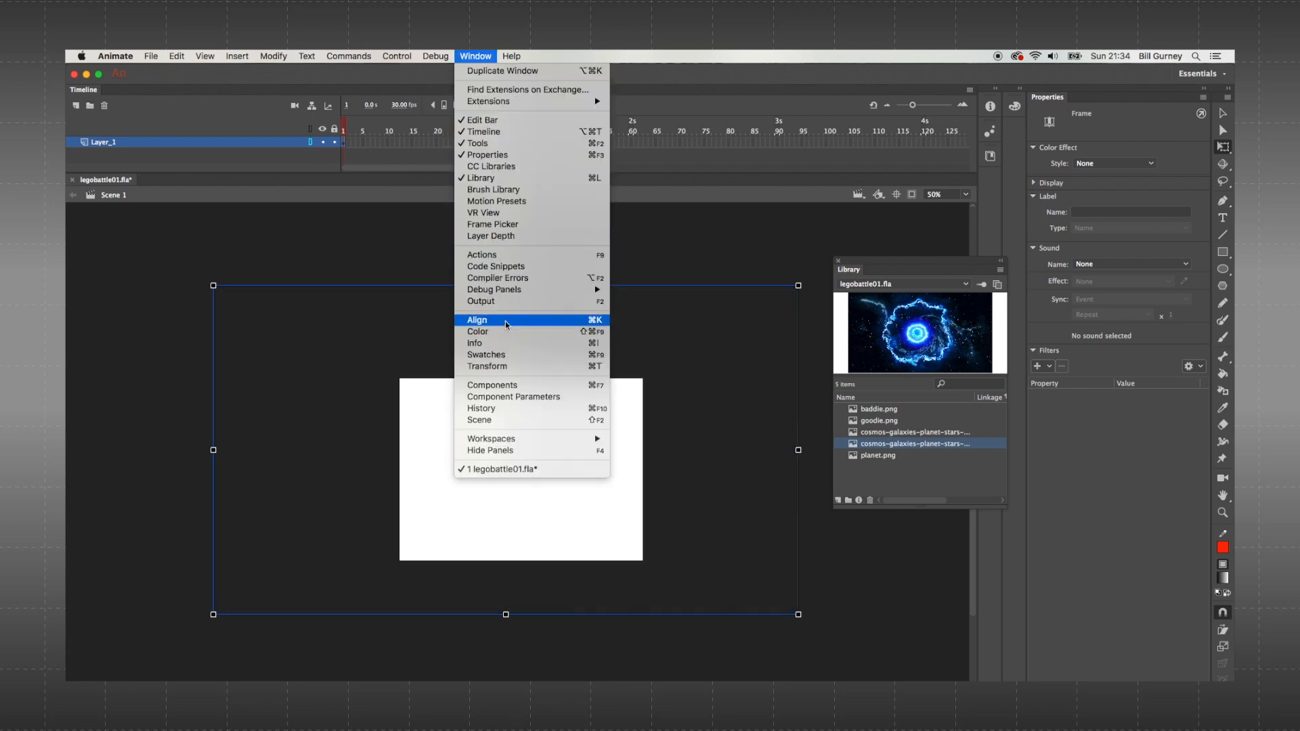
{"action": "left_click", "coordinate": [504, 365]}
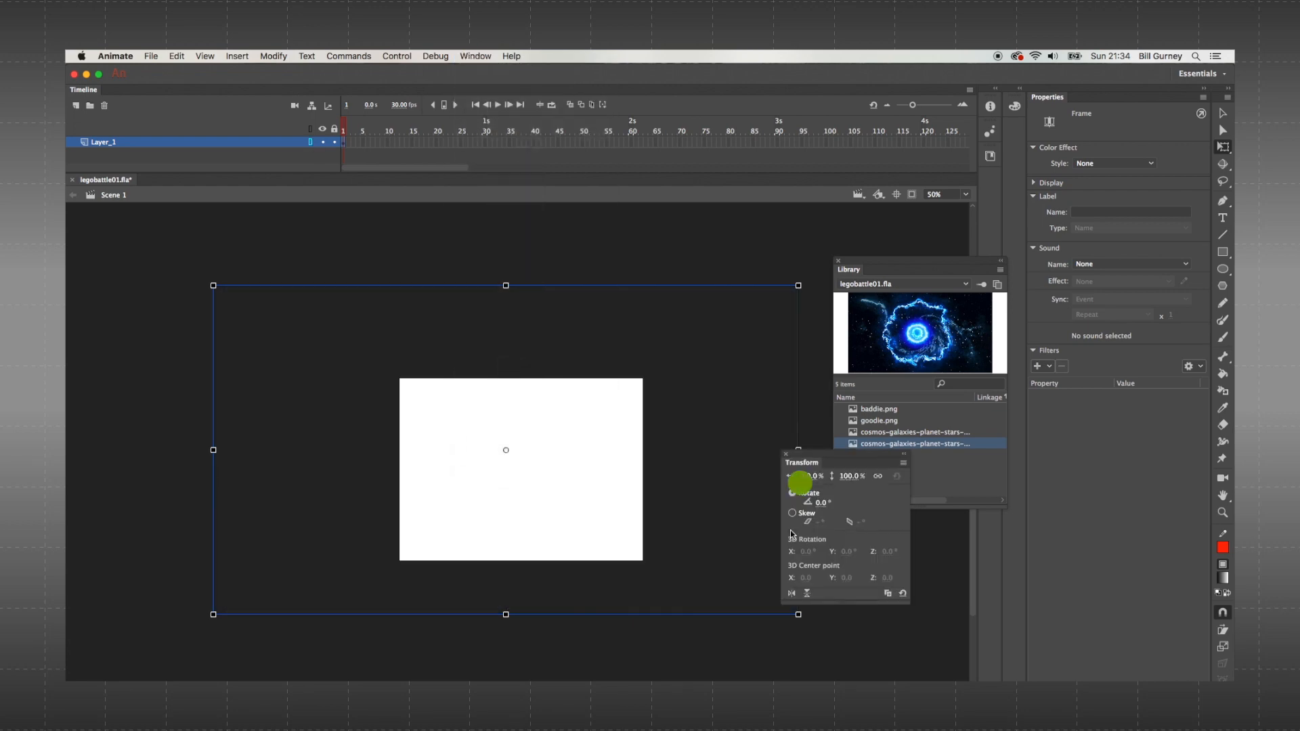
{"action": "left_click", "coordinate": [811, 475]}
{"action": "type", "text": "60"}
{"action": "key", "text": "Return"}
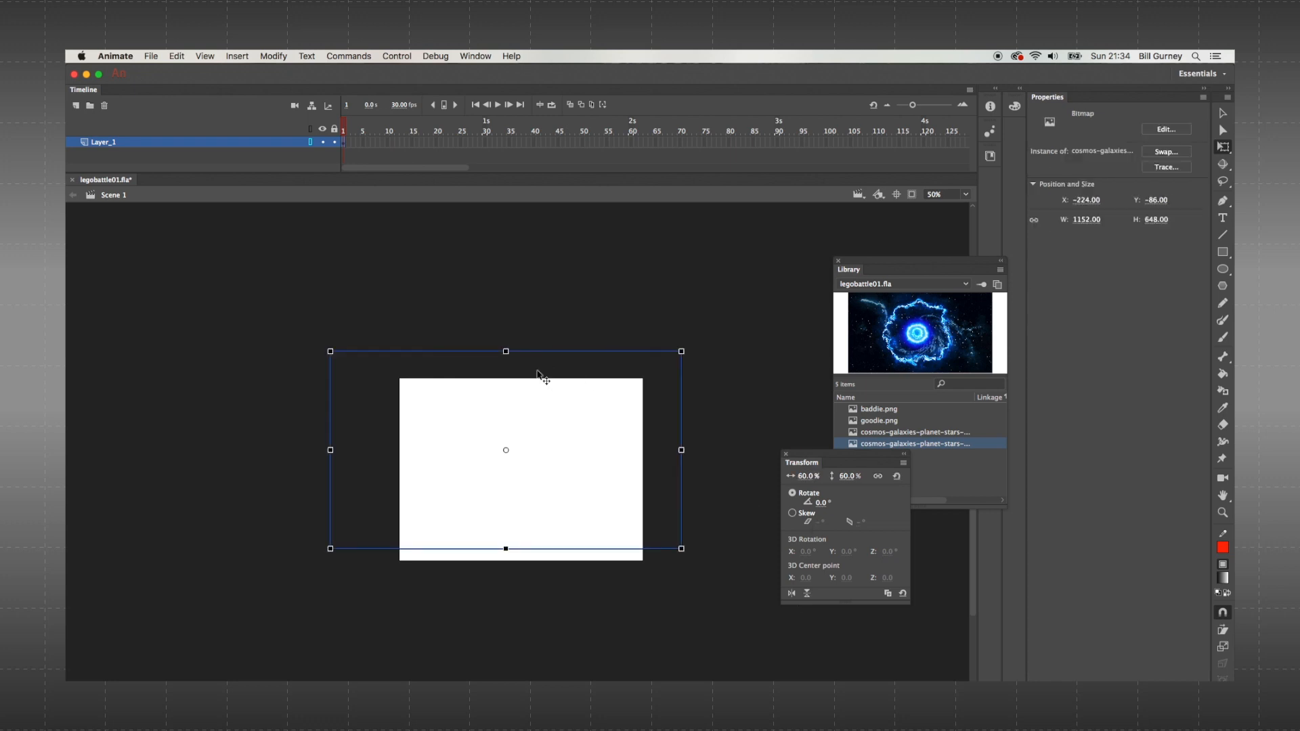
- Centre the scaled cosmos image horizontally and vertically on the stage with Align to stage enabled
{"action": "mouse_move", "coordinate": [545, 371]}
{"action": "left_mouse_down"}
{"action": "mouse_move", "coordinate": [550, 397]}
{"action": "mouse_move", "coordinate": [557, 389]}
{"action": "left_mouse_up"}
{"action": "key", "text": "super+k"}
{"action": "left_click", "coordinate": [214, 483]}
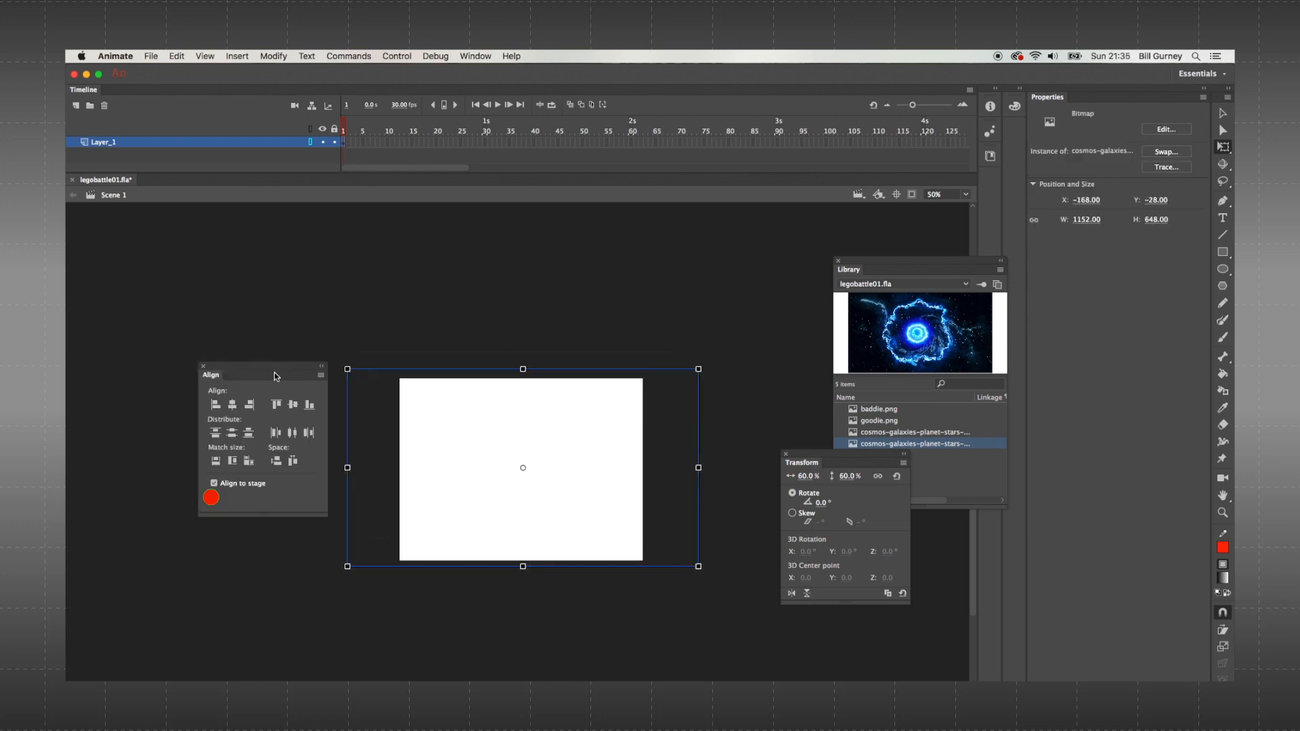
{"action": "left_click", "coordinate": [214, 484]}
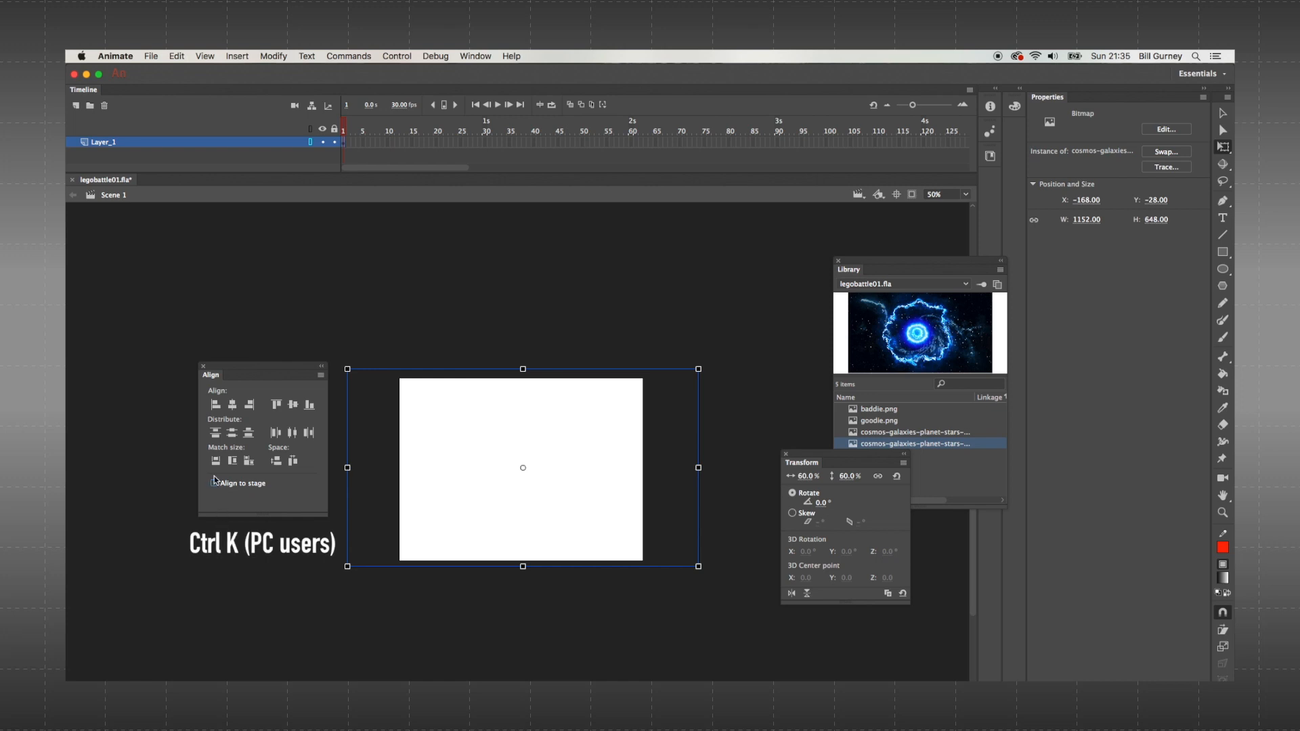
{"action": "left_click", "coordinate": [214, 483]}
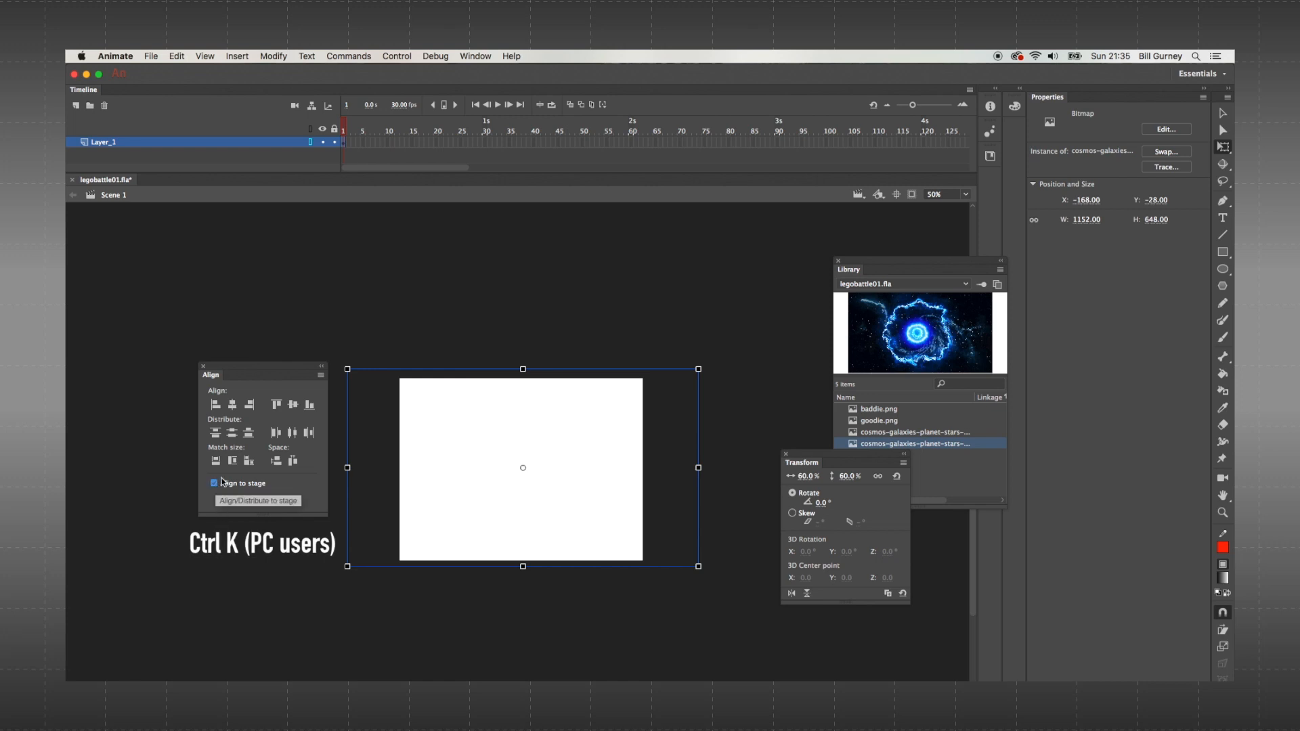
{"action": "left_click", "coordinate": [293, 434]}
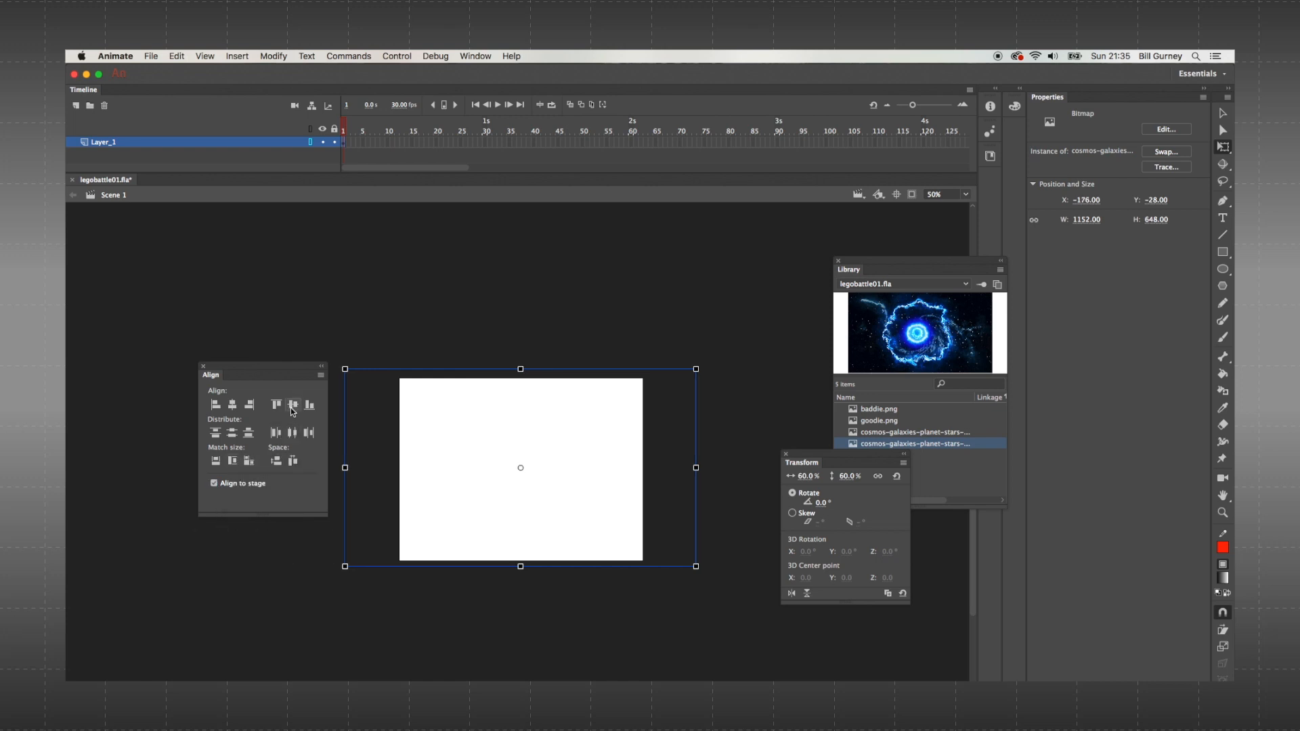
{"action": "left_click", "coordinate": [291, 410]}
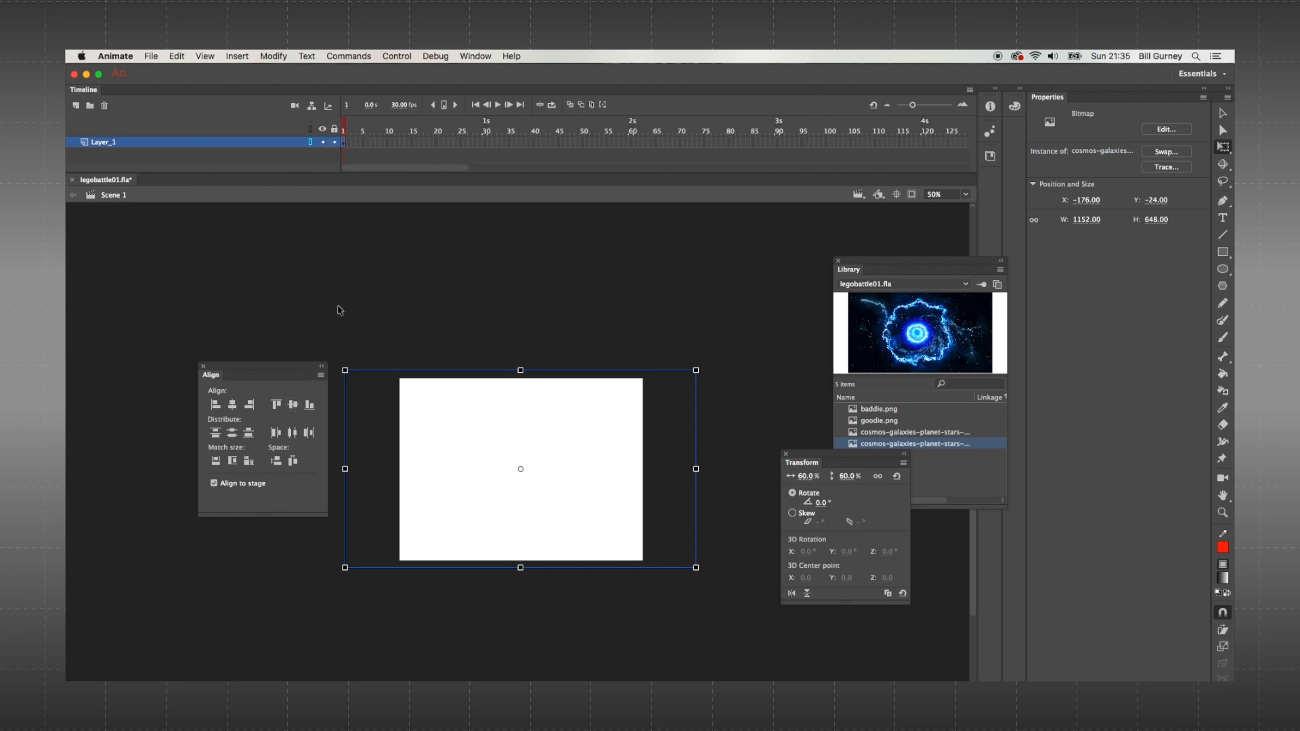
- Lock Layer_1, show its artwork in full instead of outlines, and clear the Align and Transform settings from the workspace
{"action": "left_click", "coordinate": [335, 141]}
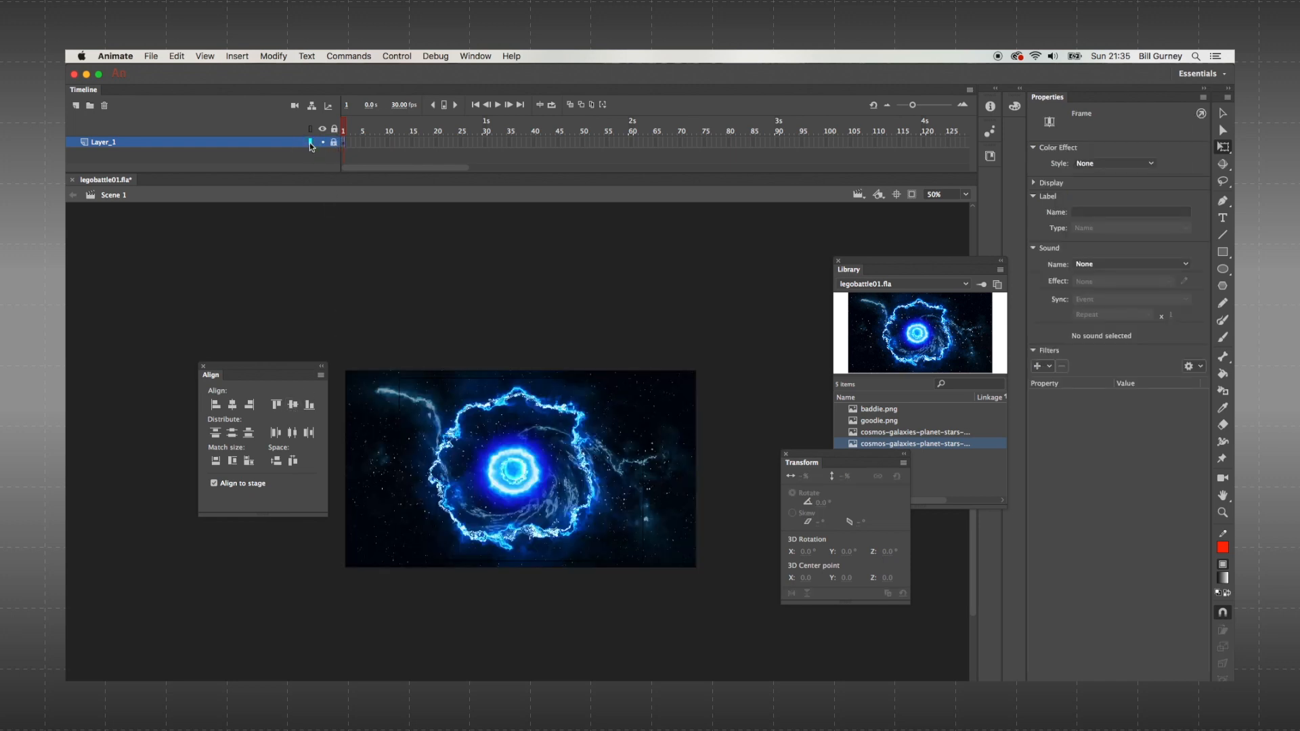
{"action": "left_click", "coordinate": [204, 367]}
{"action": "left_click", "coordinate": [262, 344]}
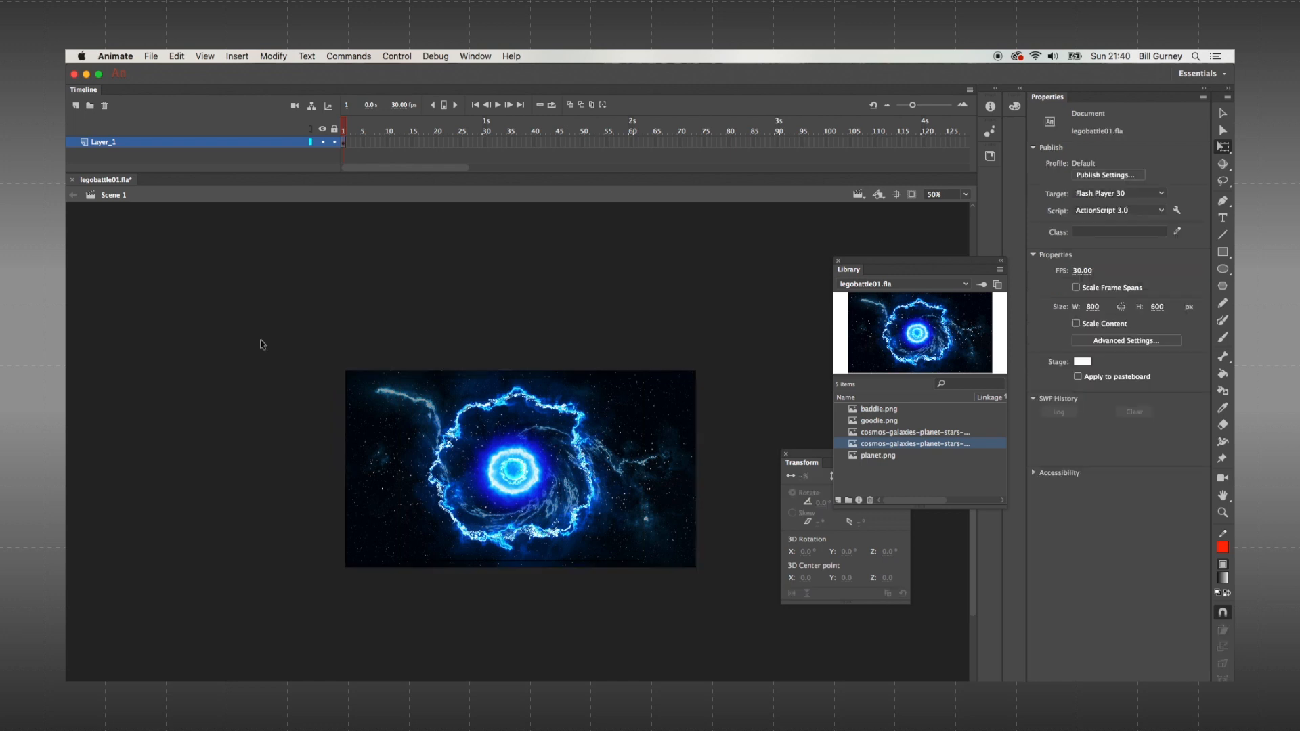
{"action": "left_click", "coordinate": [786, 458]}
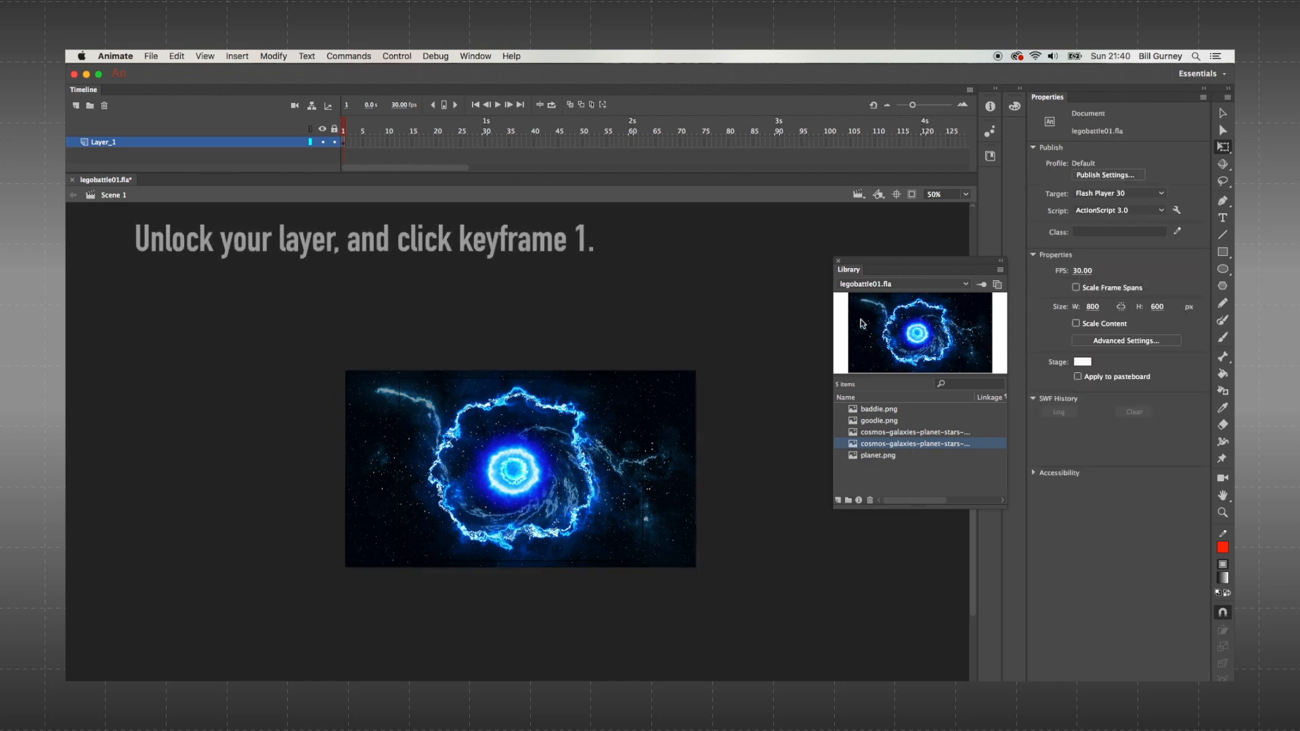
{"action": "left_click_drag", "start_coordinate": [885, 268], "coordinate": [834, 238]}
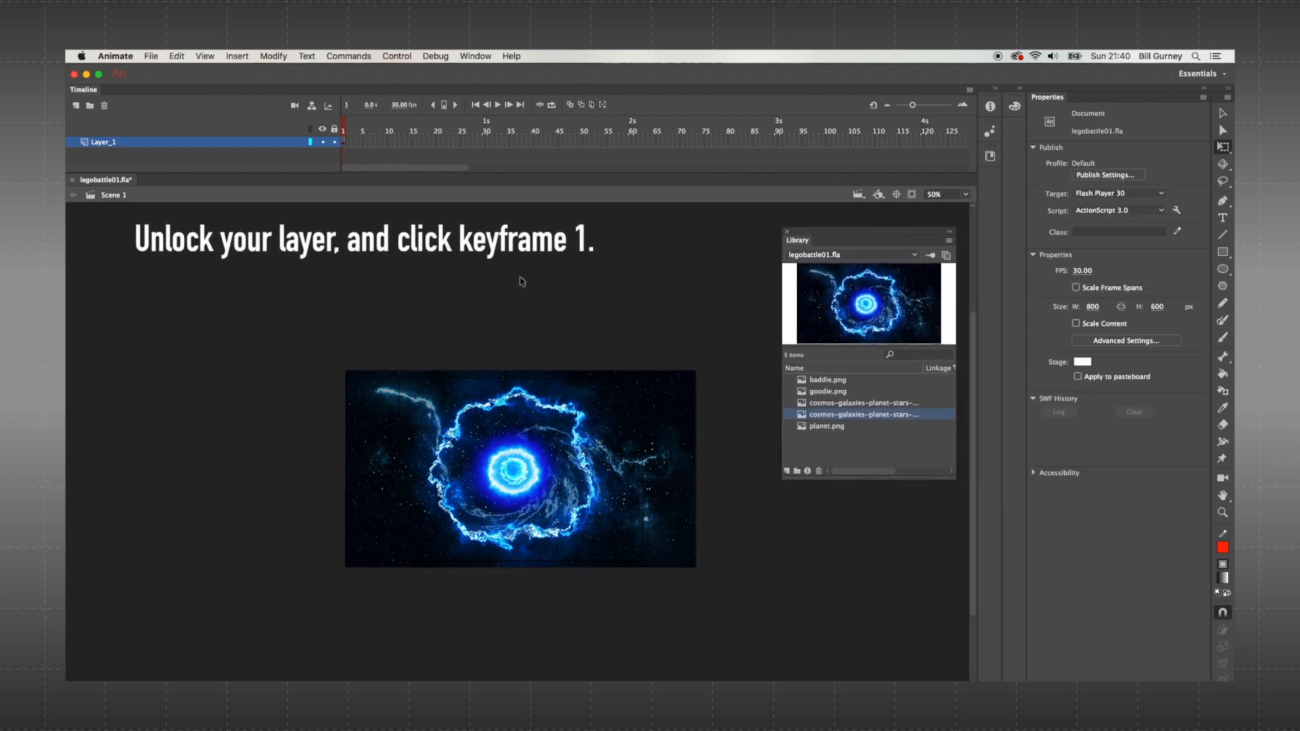
- Convert the cosmos image in keyframe 1 into a Graphic symbol named background
{"action": "key", "text": "super+="}
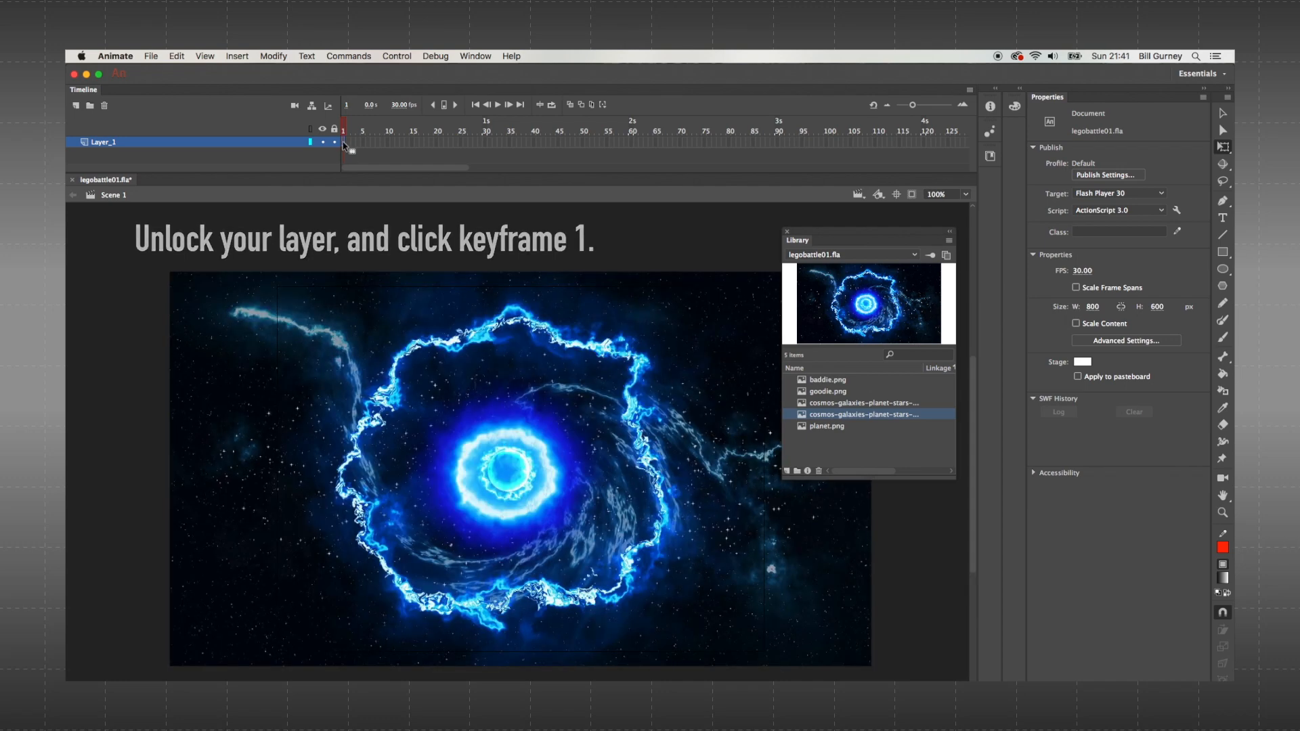
{"action": "left_click", "coordinate": [343, 143]}
{"action": "left_click", "coordinate": [274, 56]}
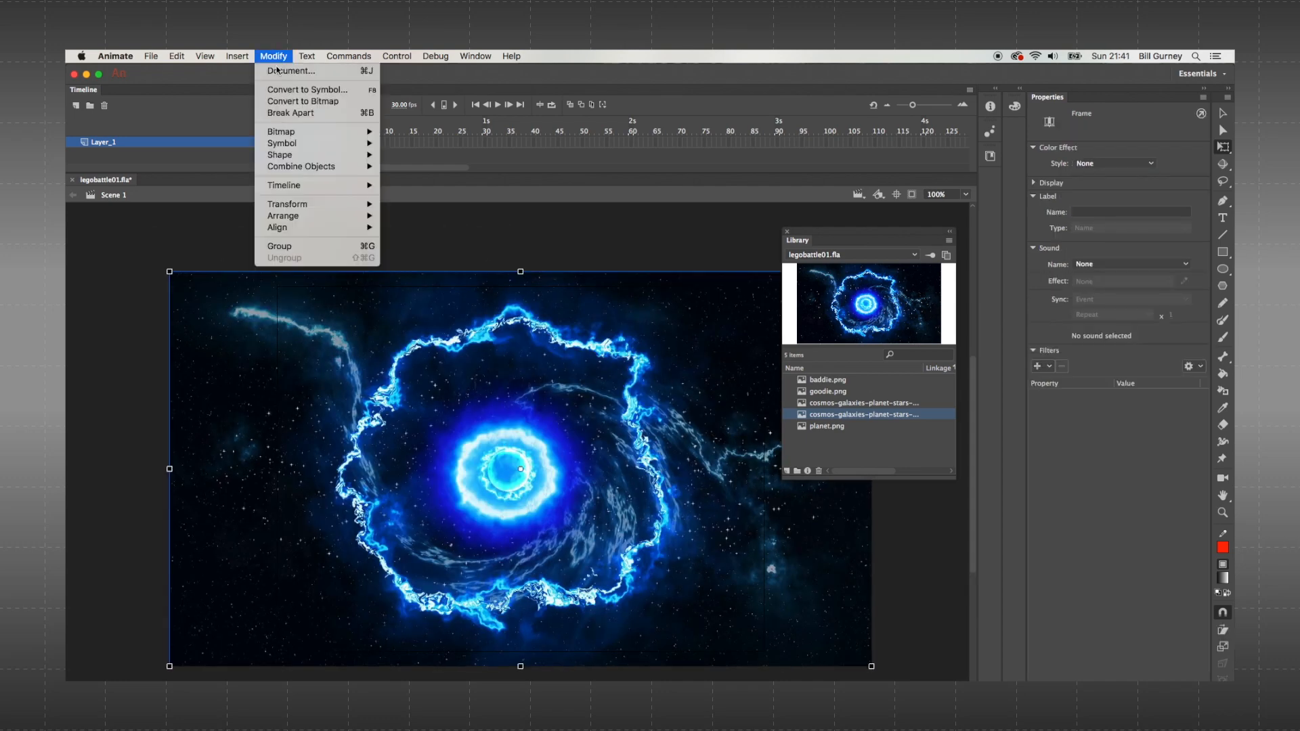
{"action": "left_click", "coordinate": [298, 87]}
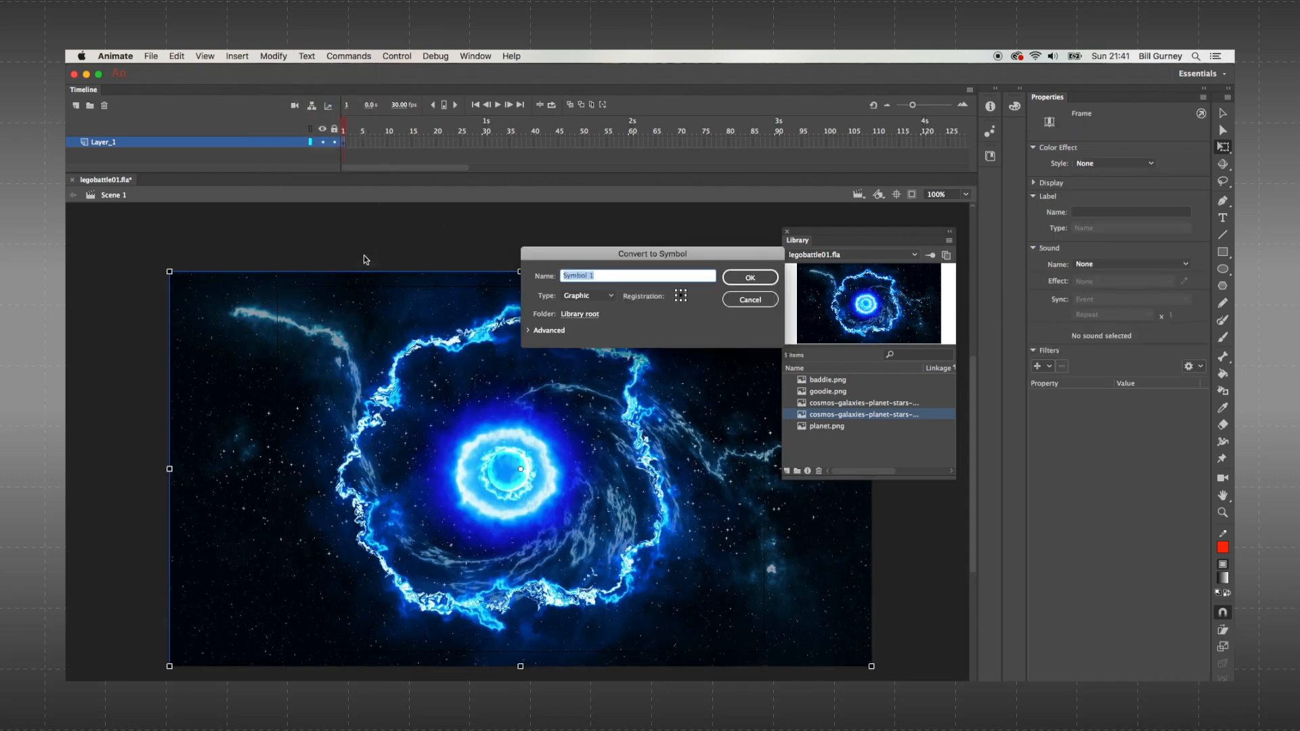
{"action": "type", "text": "background"}
{"action": "left_click", "coordinate": [612, 298]}
{"action": "left_click", "coordinate": [597, 335]}
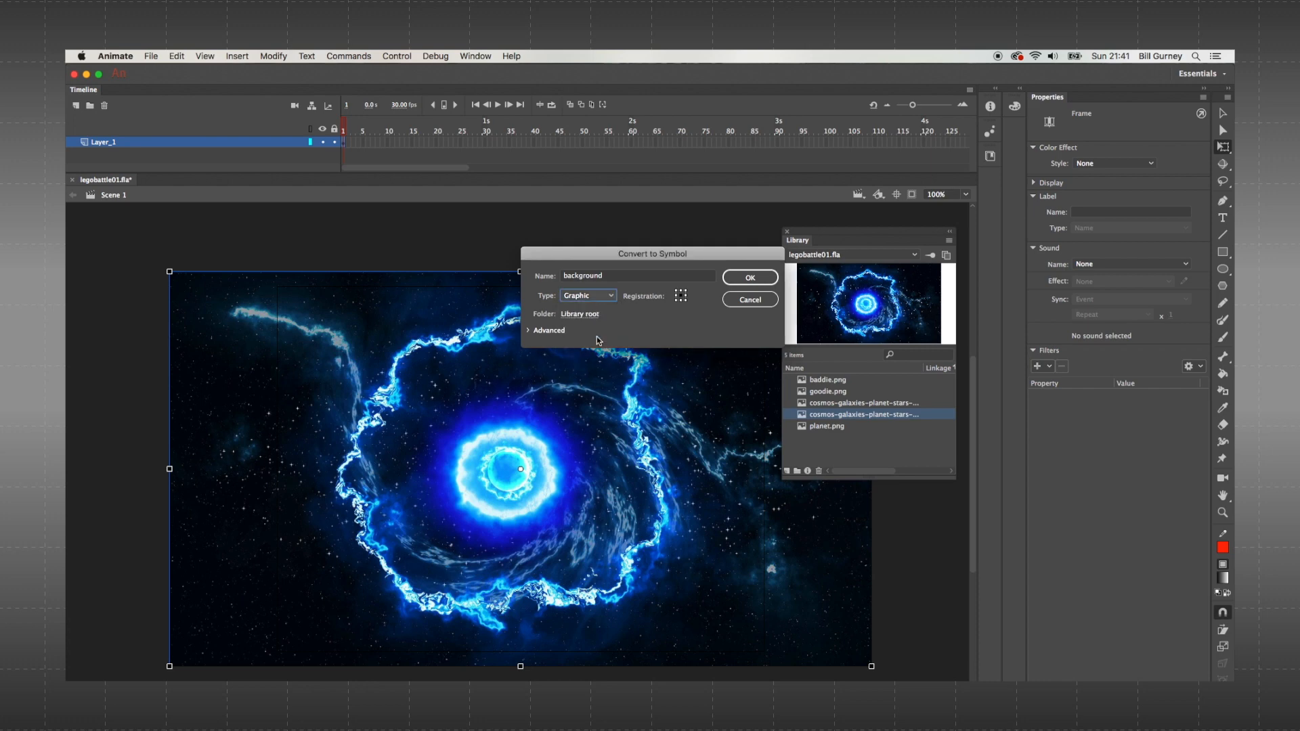
{"action": "left_click", "coordinate": [759, 277]}
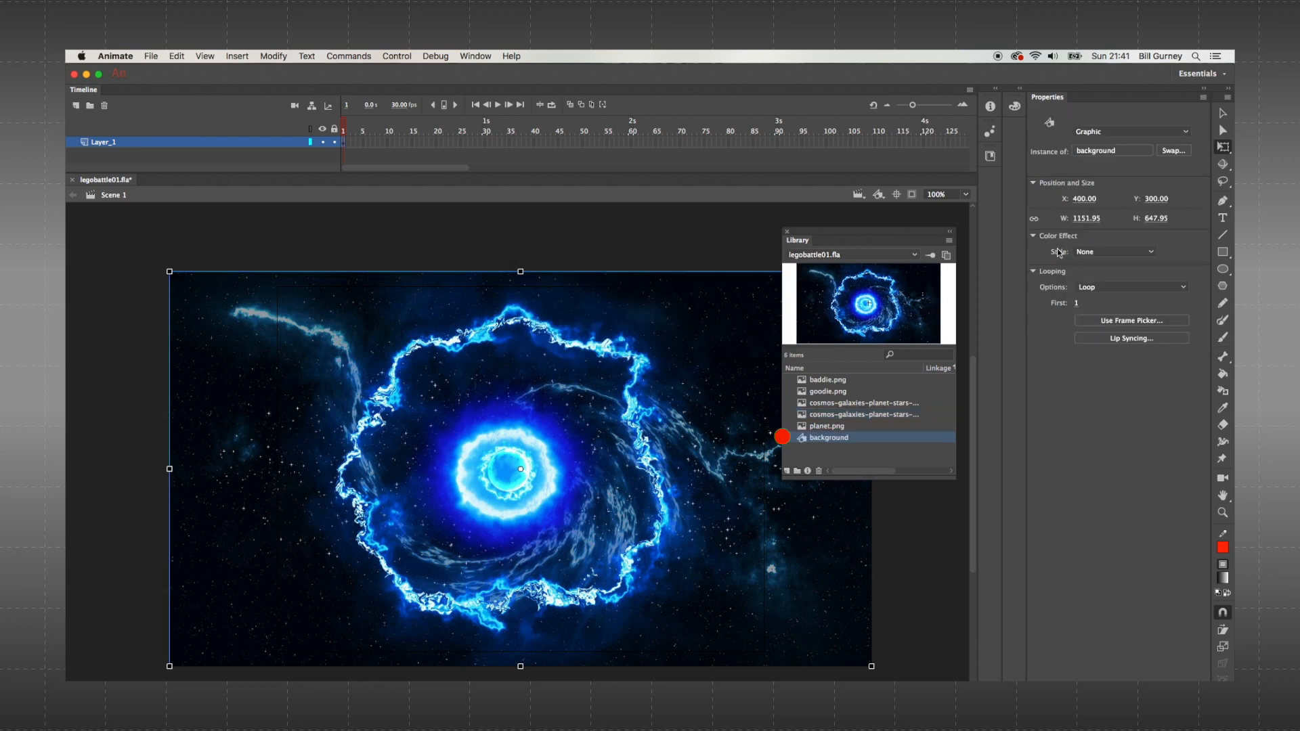
- Apply an Alpha colour effect of 66% to the background symbol instance
{"action": "left_click", "coordinate": [1096, 251]}
{"action": "left_click", "coordinate": [1088, 319]}
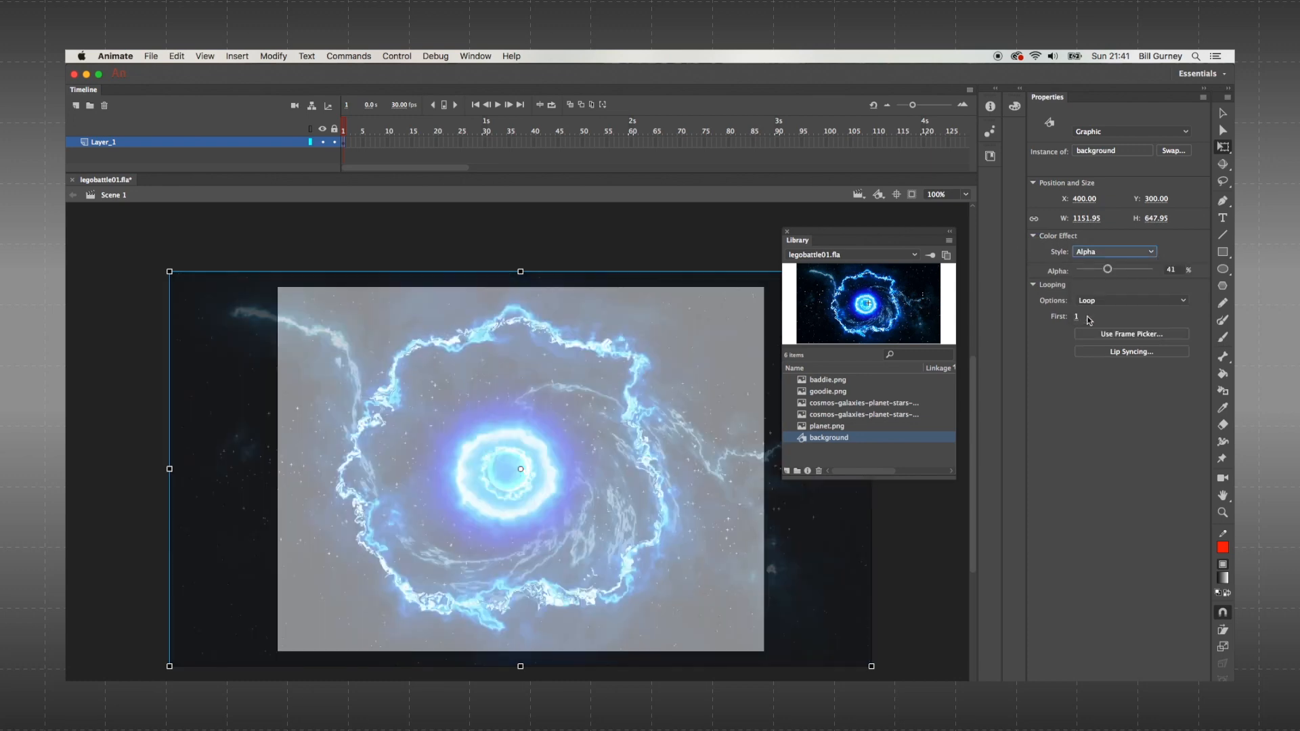
{"action": "left_click", "coordinate": [1176, 270]}
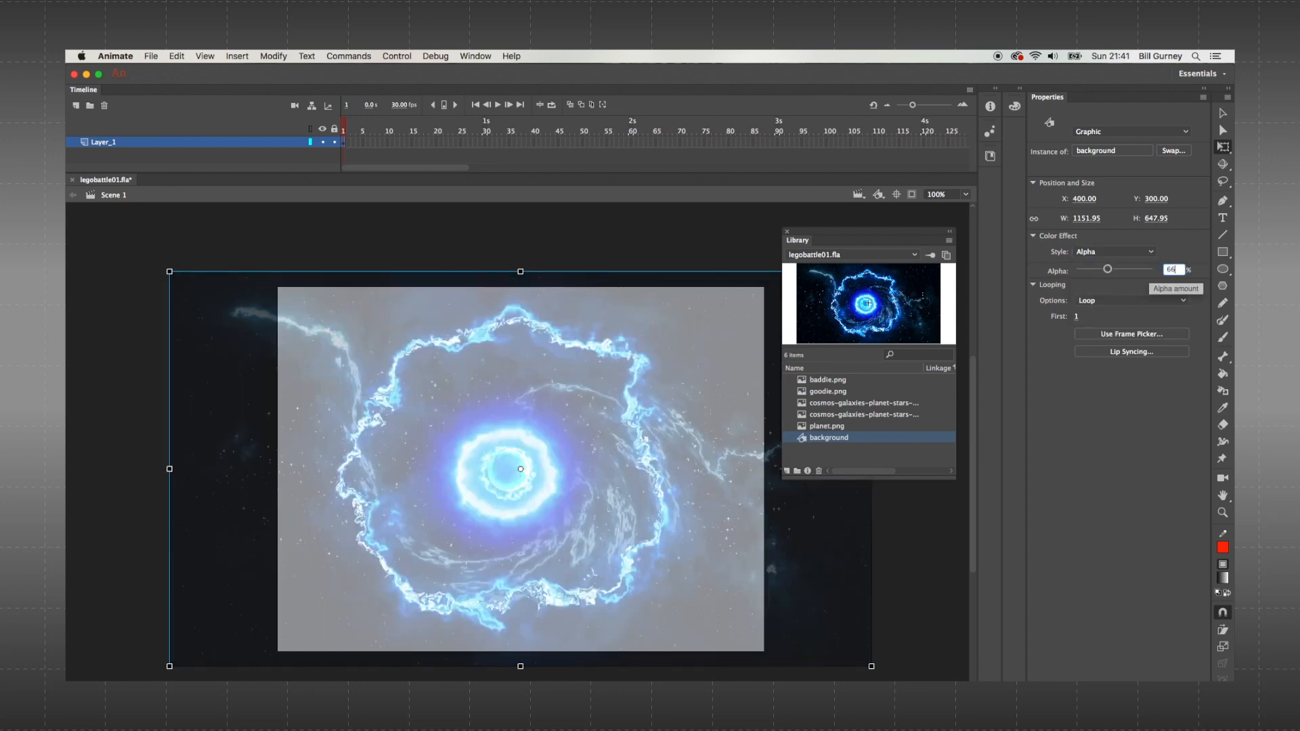
{"action": "key", "text": "Return"}
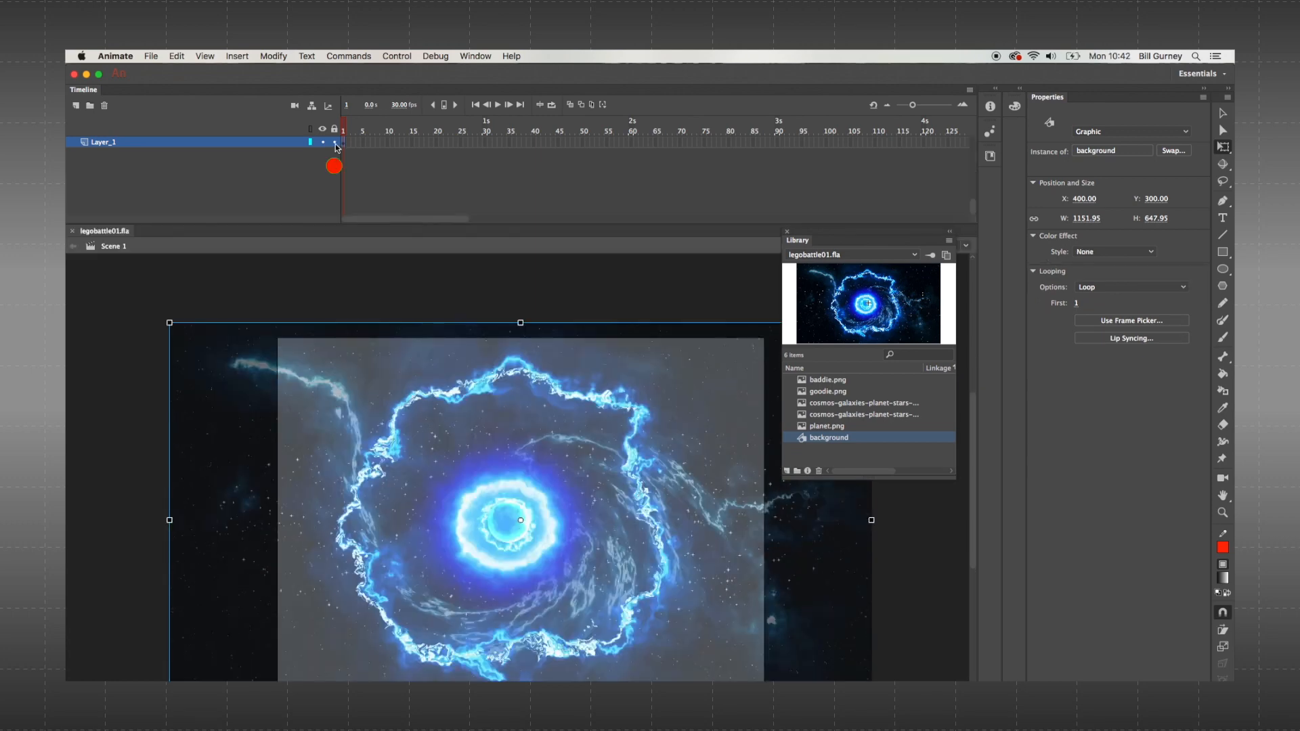
- Lock Layer_1 and add a new layer above it named platform
{"action": "left_click", "coordinate": [335, 142]}
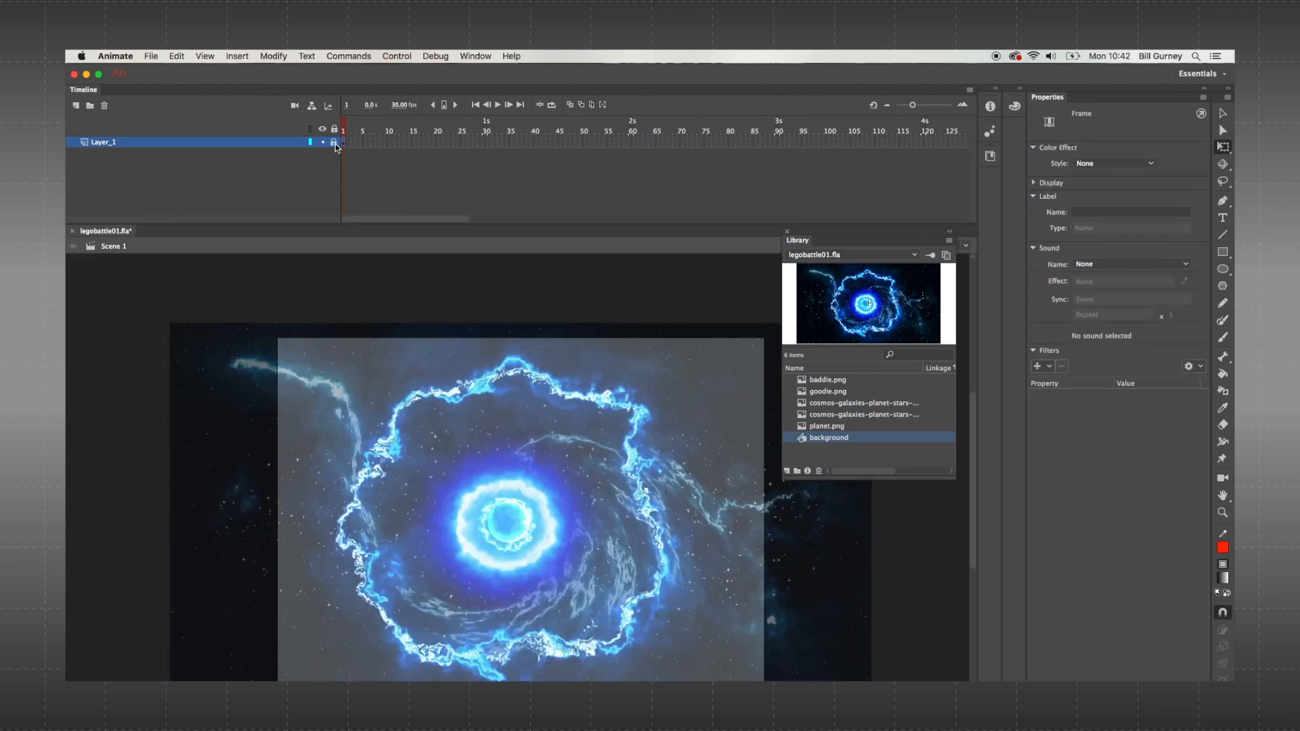
{"action": "left_click", "coordinate": [76, 106]}
{"action": "left_click", "coordinate": [117, 144]}
{"action": "double_click", "coordinate": [118, 145]}
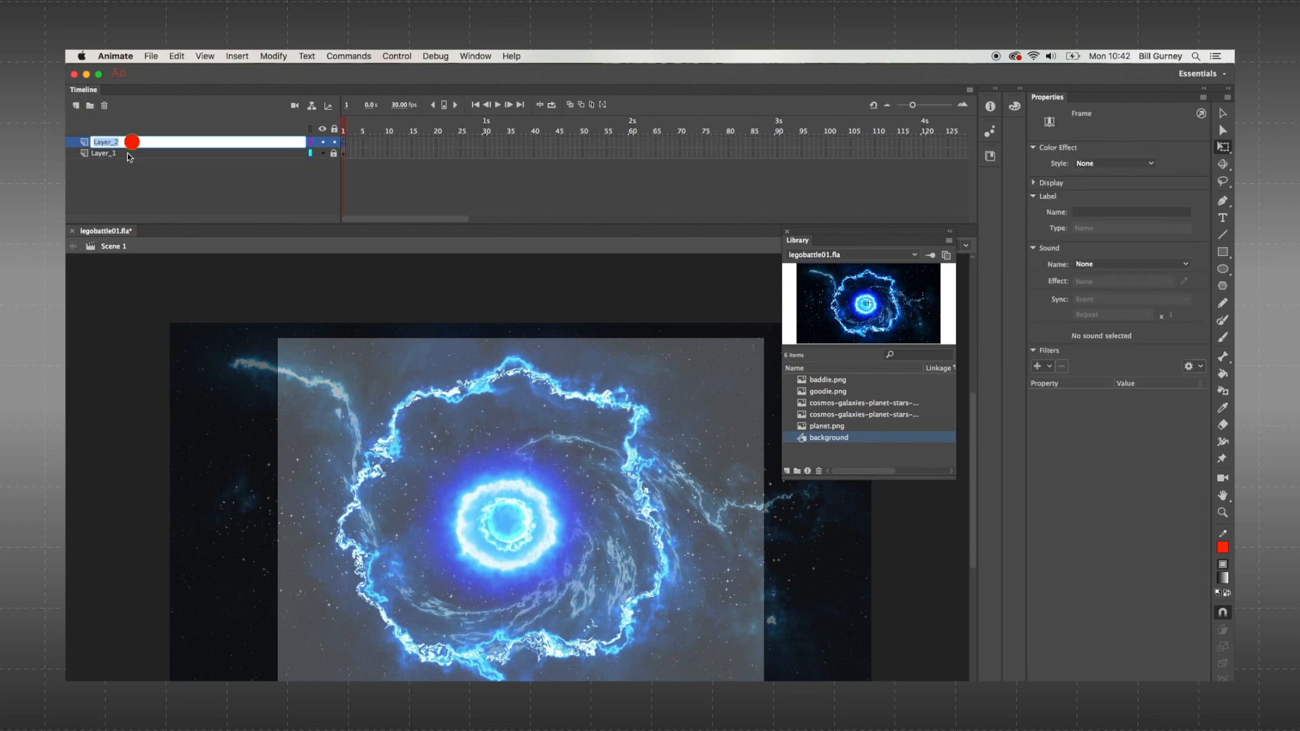
{"action": "type", "text": "platform"}
{"action": "key", "text": "Return"}
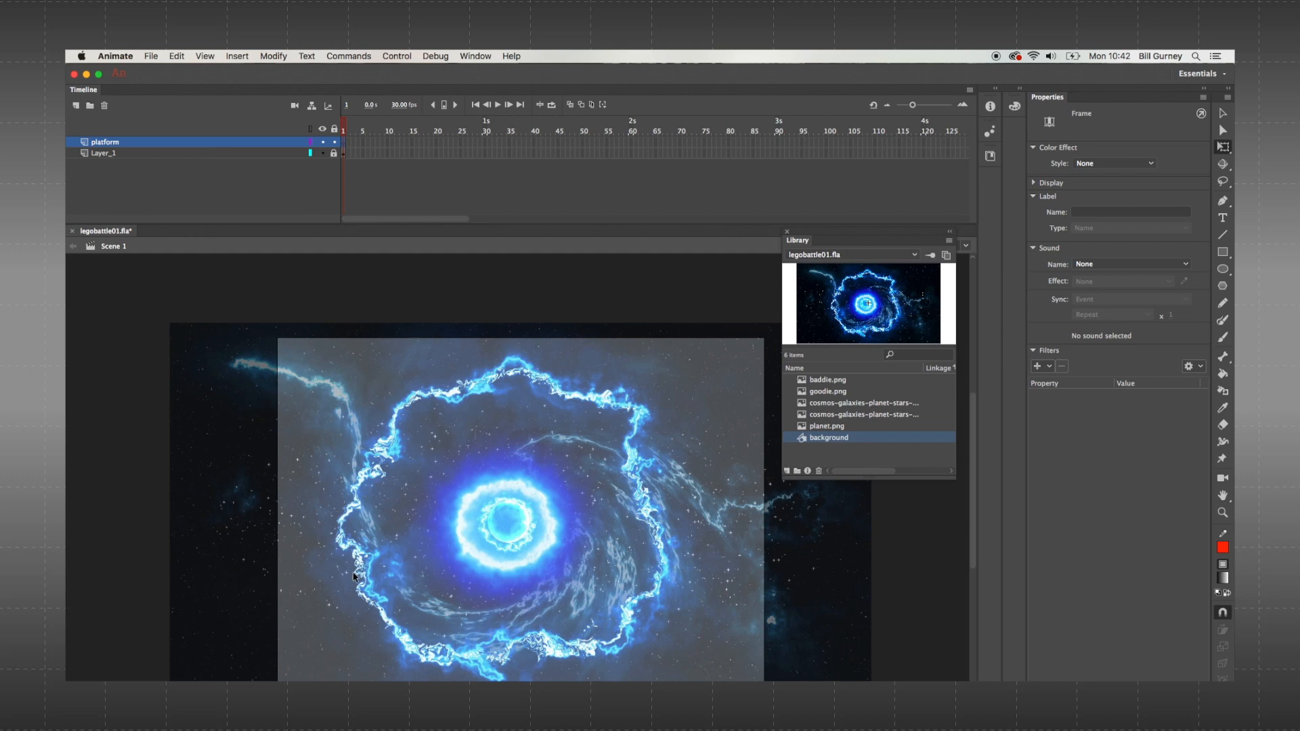
- Draw a gradient-filled rectangle with a red outline, about 284 x 52 px, on the platform layer below the cosmos centre
{"action": "left_click", "coordinate": [506, 572]}
{"action": "left_click", "coordinate": [1223, 252]}
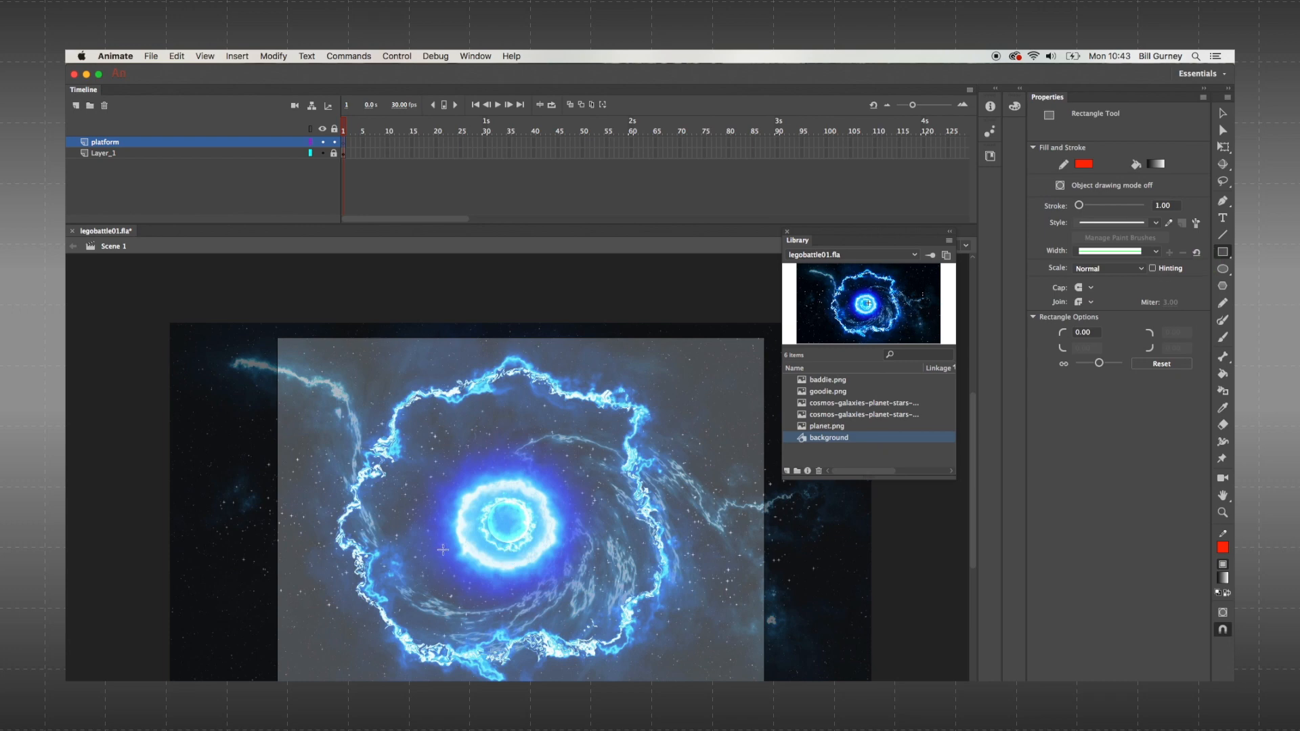
{"action": "mouse_move", "coordinate": [404, 540]}
{"action": "left_mouse_down"}
{"action": "mouse_move", "coordinate": [615, 583]}
{"action": "mouse_move", "coordinate": [576, 571]}
{"action": "left_mouse_up"}
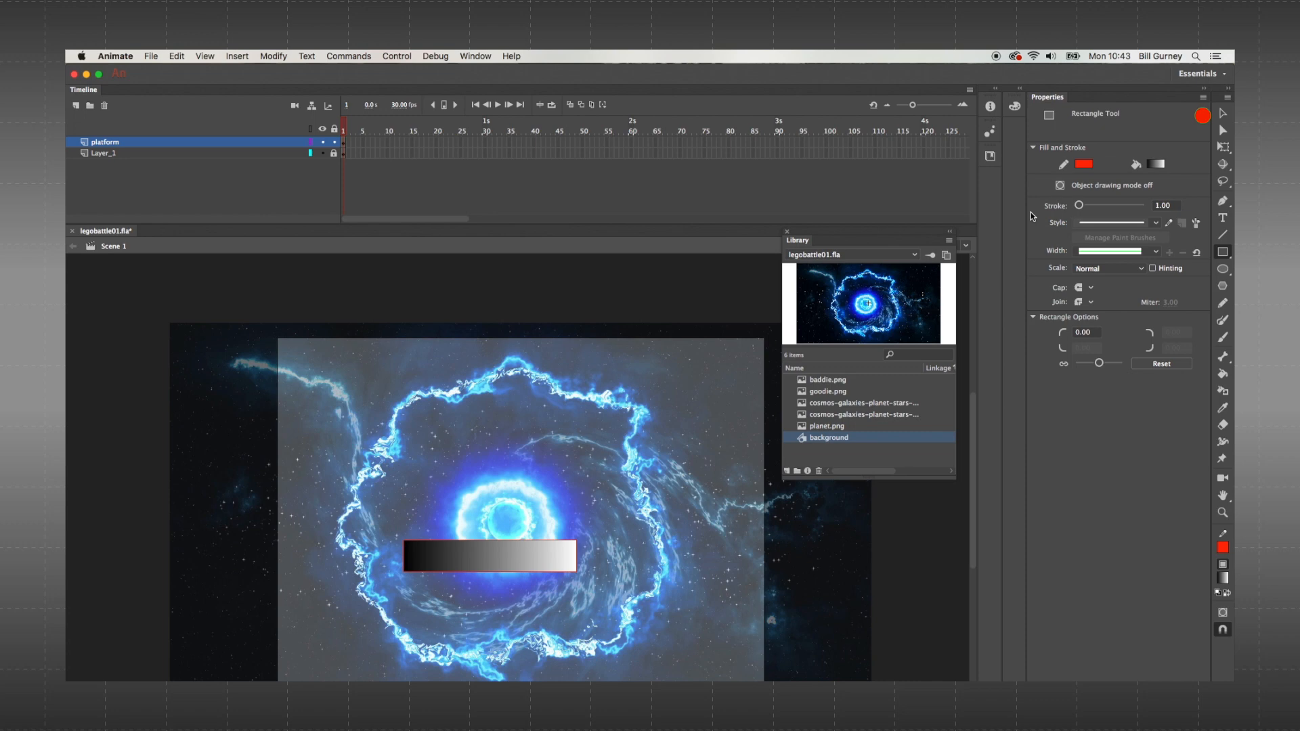
- Select the rectangle's fill and try solid red, pink and blue fill colours on it
{"action": "left_click", "coordinate": [1221, 114]}
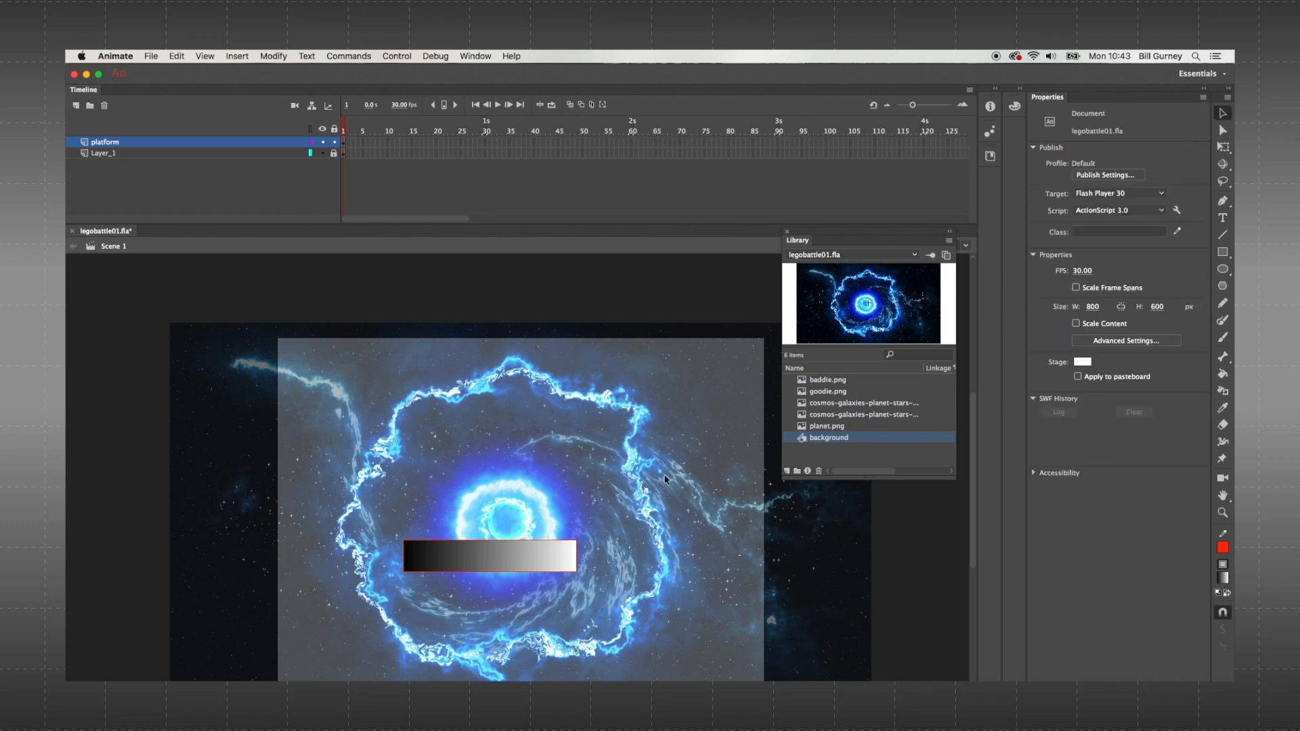
{"action": "left_click", "coordinate": [571, 562]}
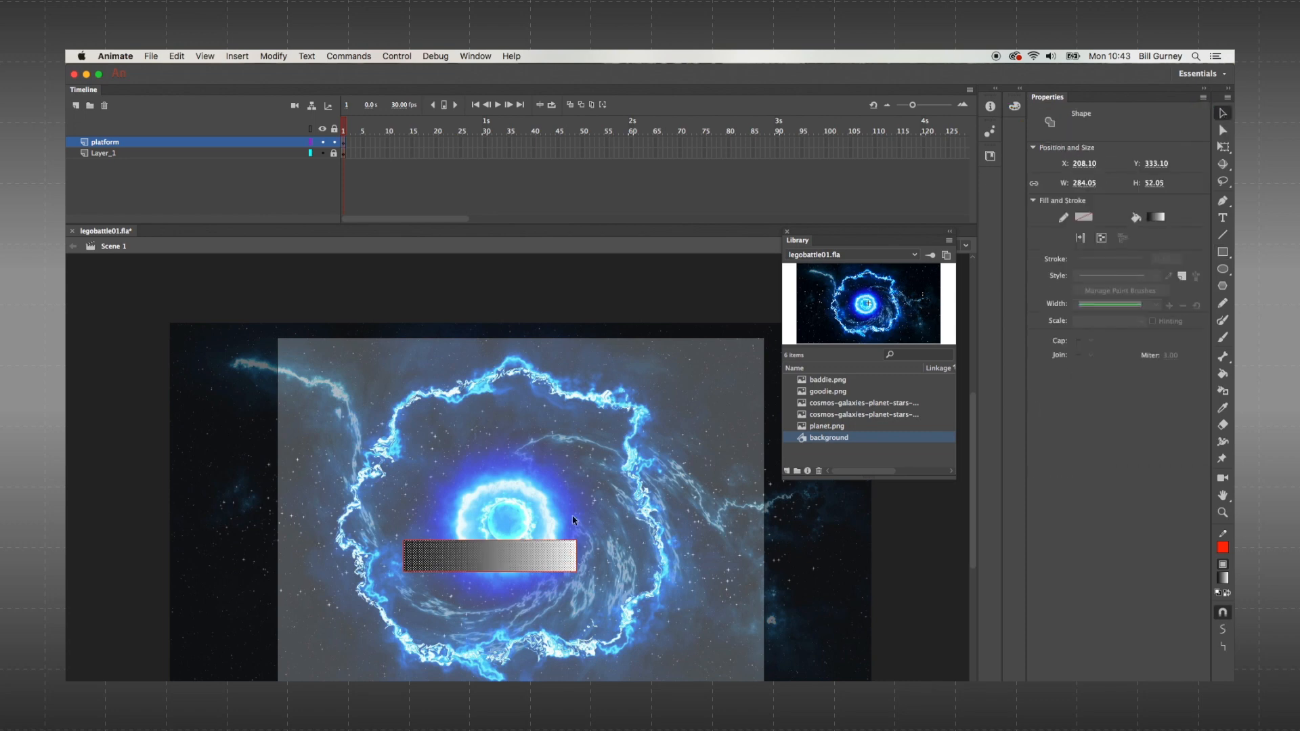
{"action": "left_click", "coordinate": [1016, 107]}
{"action": "left_click", "coordinate": [237, 354]}
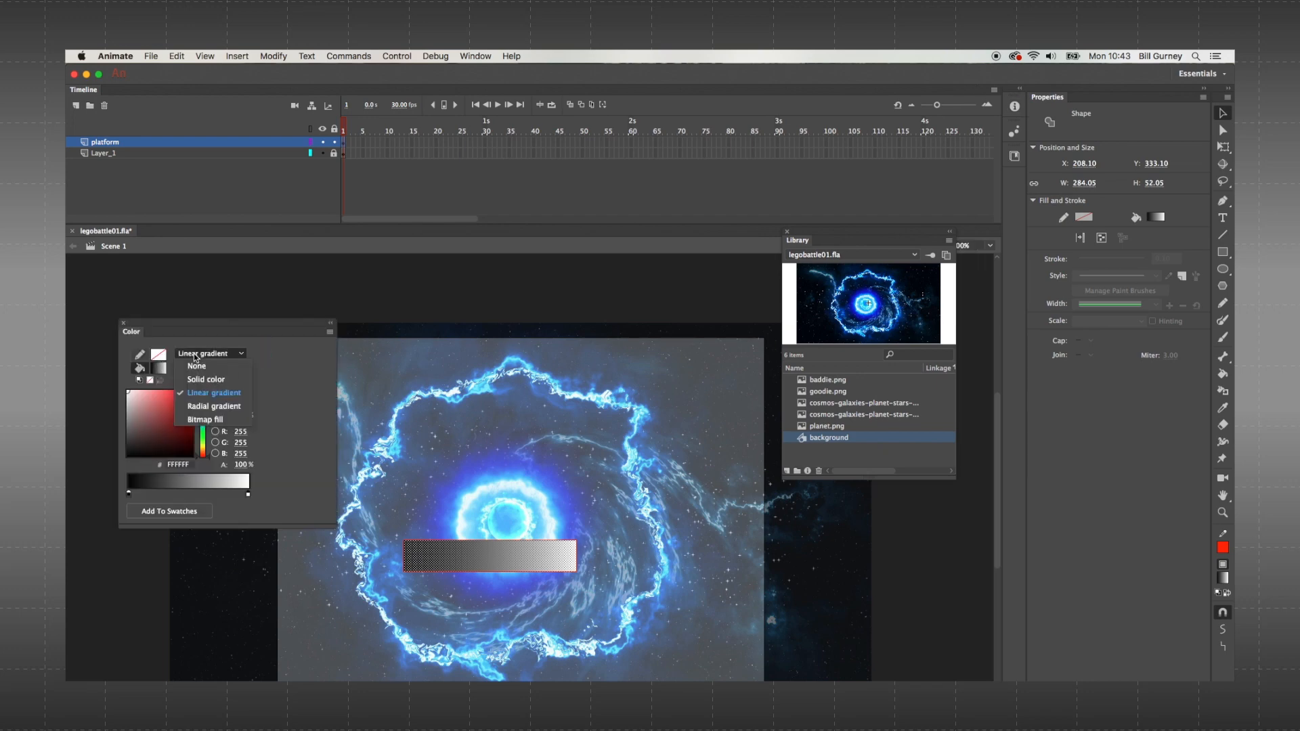
{"action": "left_click", "coordinate": [203, 379]}
{"action": "left_click", "coordinate": [189, 401]}
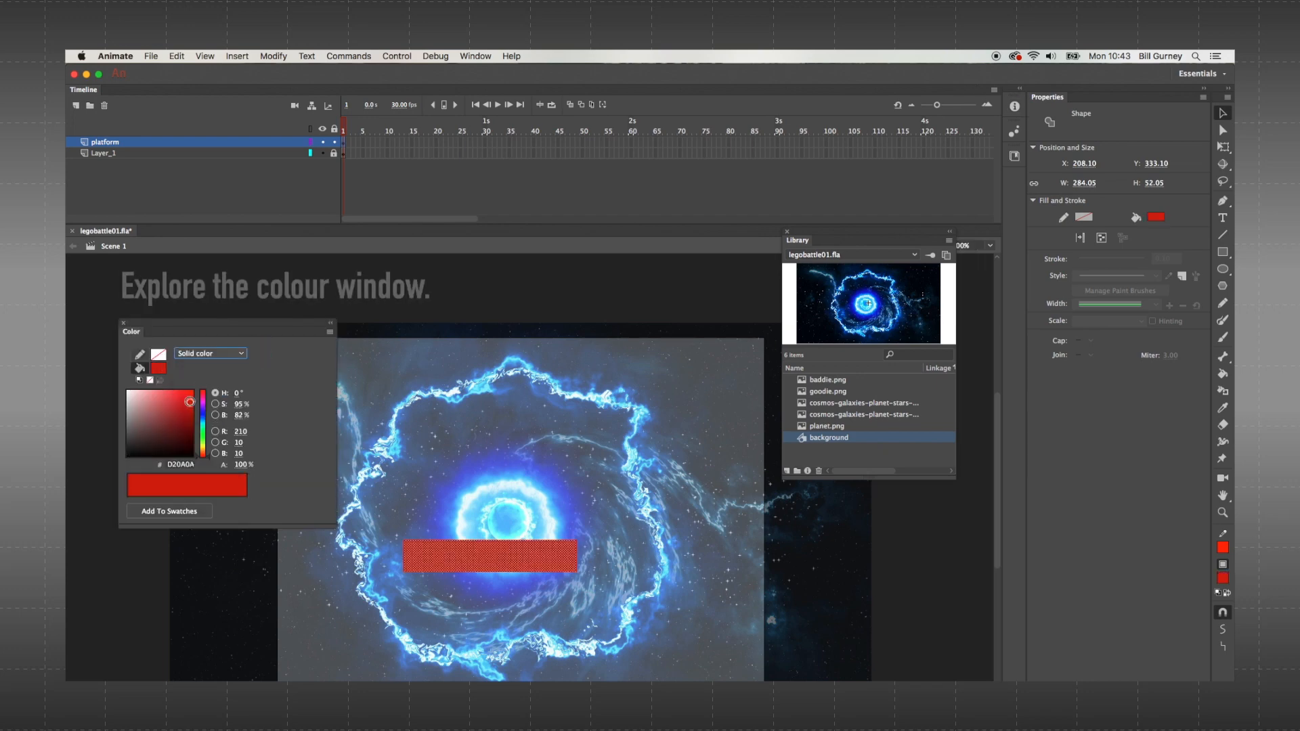
{"action": "left_click", "coordinate": [155, 406]}
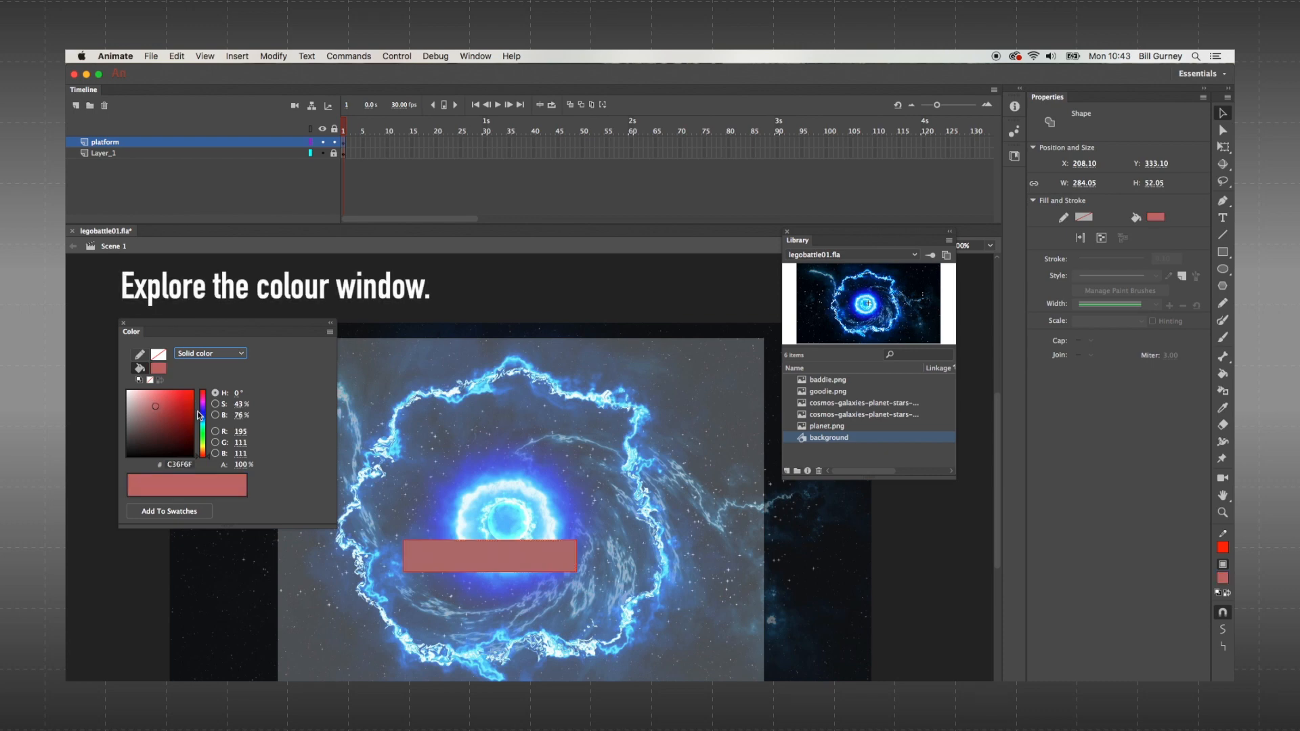
{"action": "left_click", "coordinate": [201, 414]}
{"action": "left_click", "coordinate": [184, 402]}
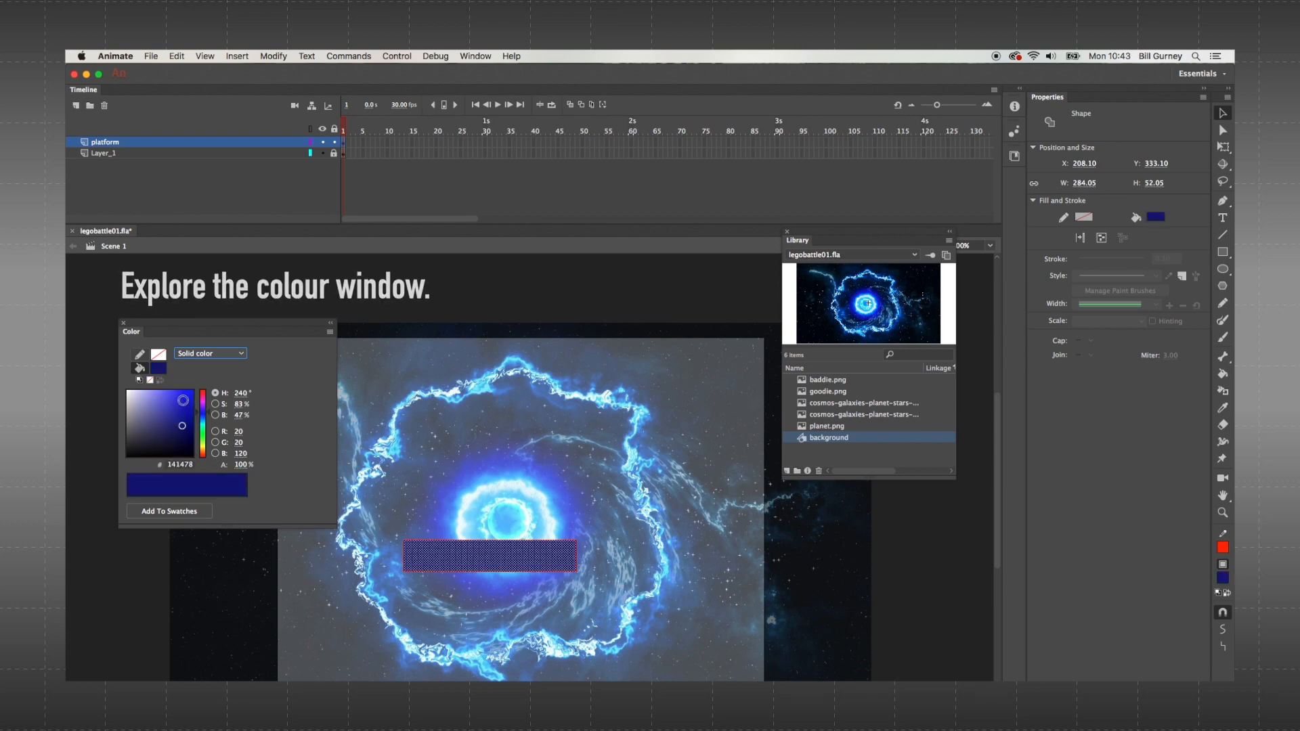
- Set the rectangle's fill to a black-to-white linear gradient and stretch it past the rectangle's right end with Gradient Transform
{"action": "left_click", "coordinate": [203, 353]}
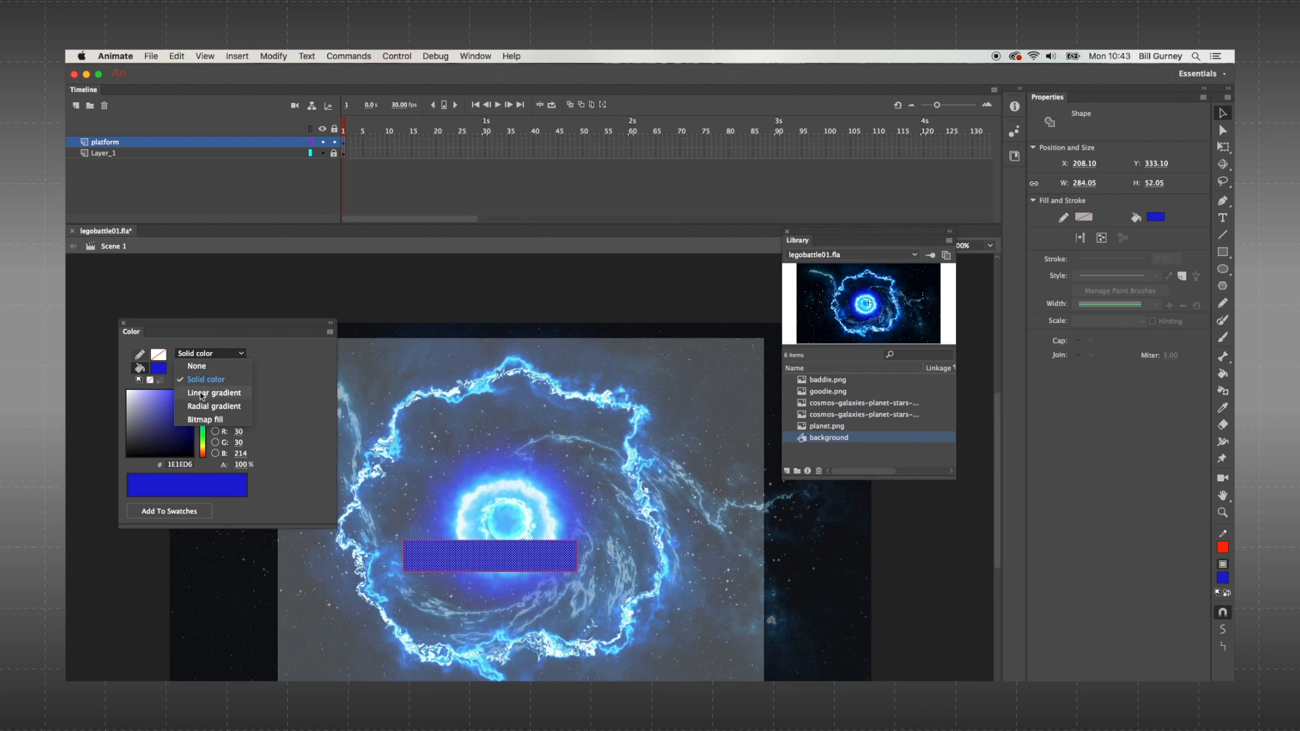
{"action": "left_click", "coordinate": [203, 372]}
{"action": "mouse_move", "coordinate": [248, 494]}
{"action": "left_mouse_down"}
{"action": "mouse_move", "coordinate": [189, 493]}
{"action": "mouse_move", "coordinate": [260, 496]}
{"action": "left_mouse_up"}
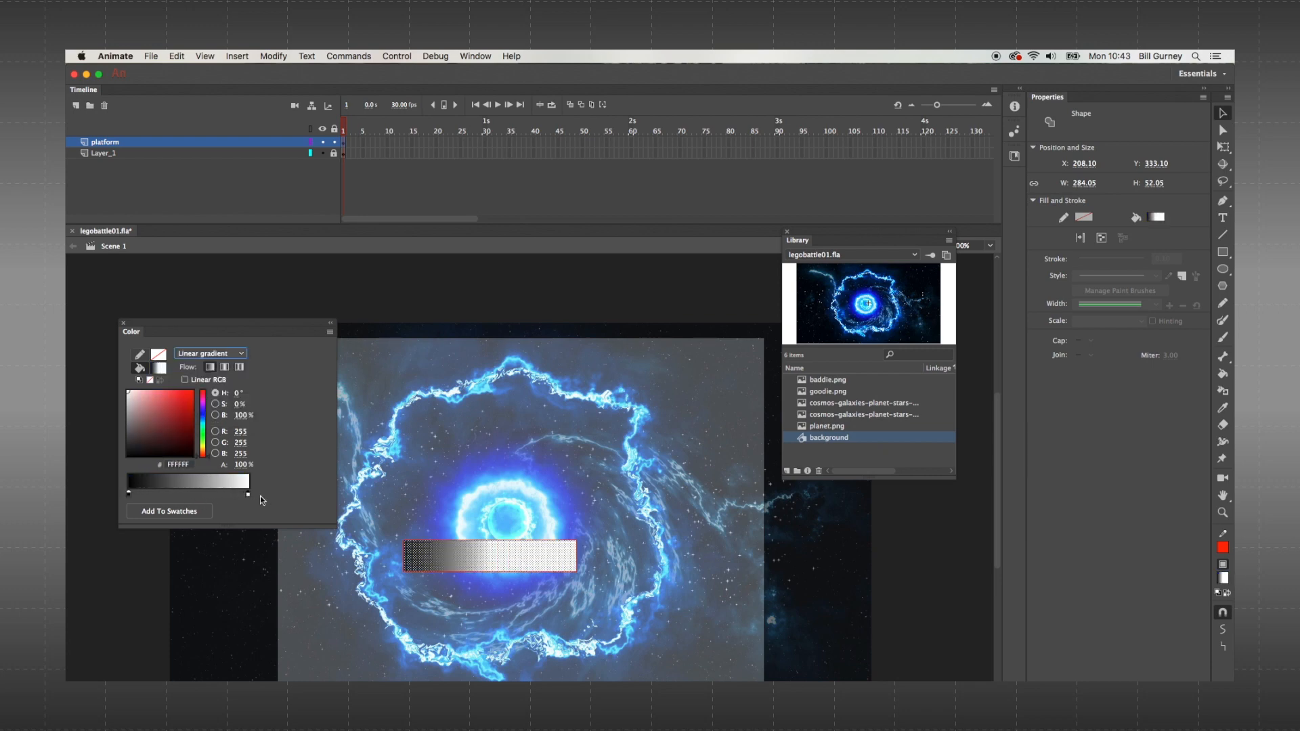
{"action": "left_click", "coordinate": [128, 495]}
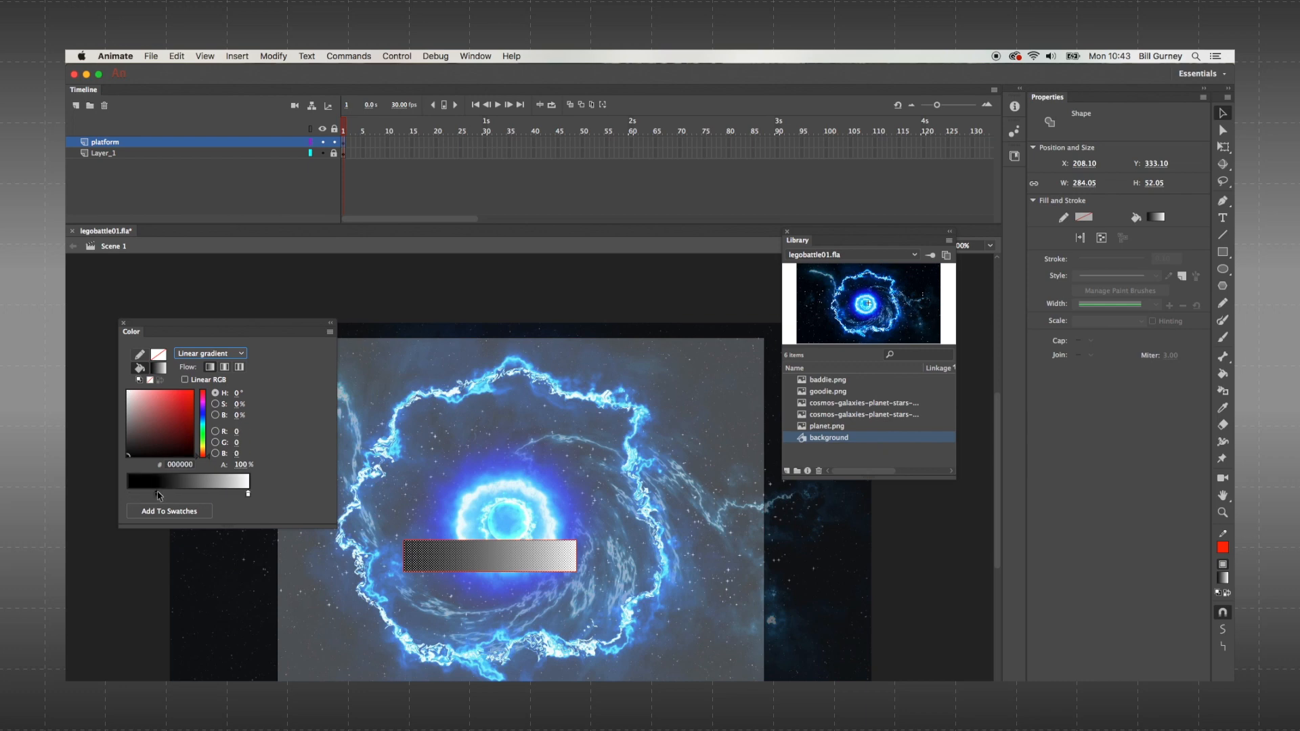
{"action": "left_click_drag", "start_coordinate": [1222, 152], "coordinate": [1151, 154]}
{"action": "left_click_drag", "start_coordinate": [576, 556], "coordinate": [634, 559]}
{"action": "key", "text": "v"}
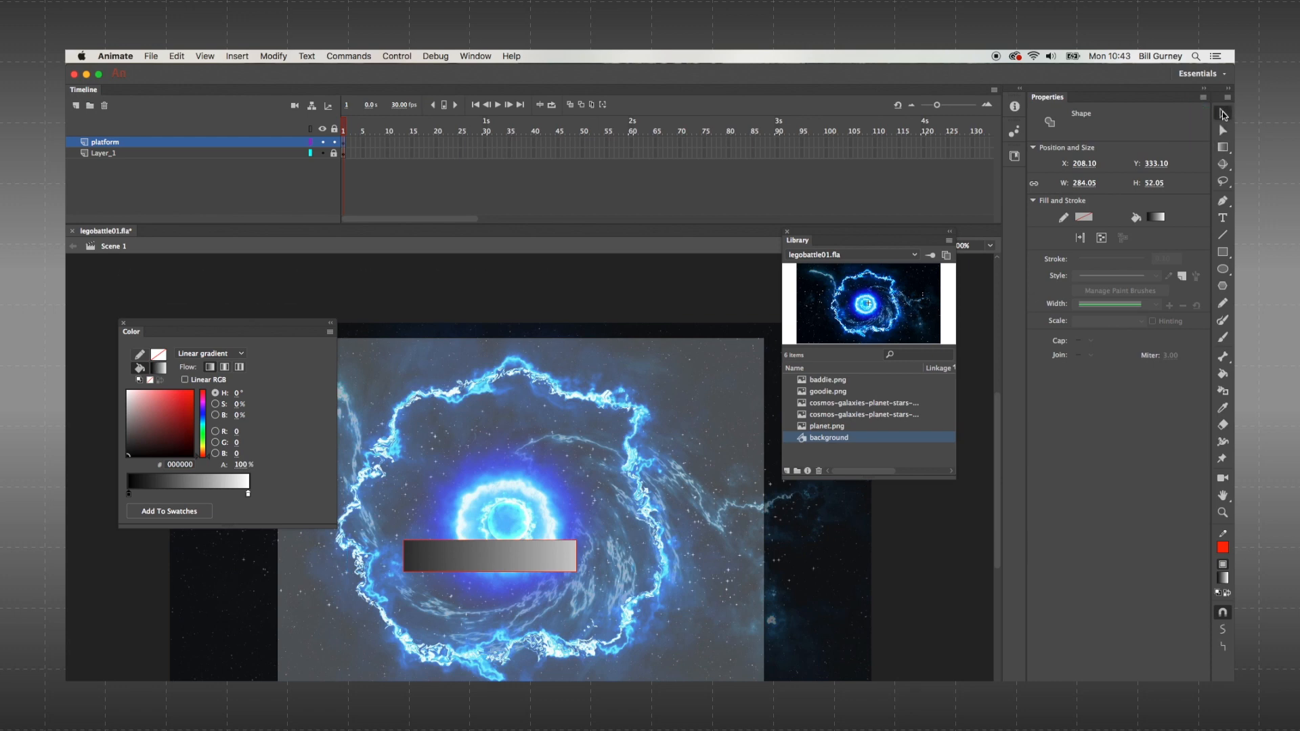
- Delete the rectangle's red outline and group the remaining gradient fill
{"action": "double_click", "coordinate": [530, 541]}
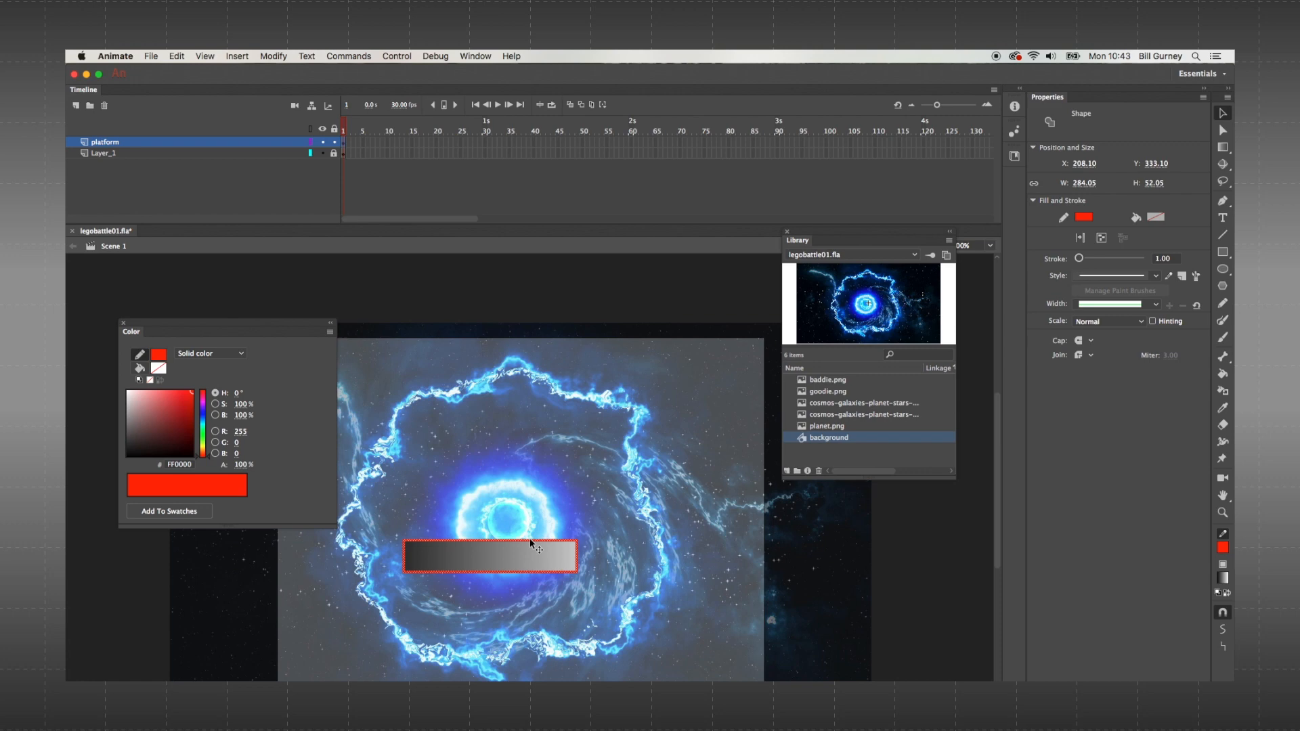
{"action": "key", "text": "Delete"}
{"action": "left_click", "coordinate": [539, 550]}
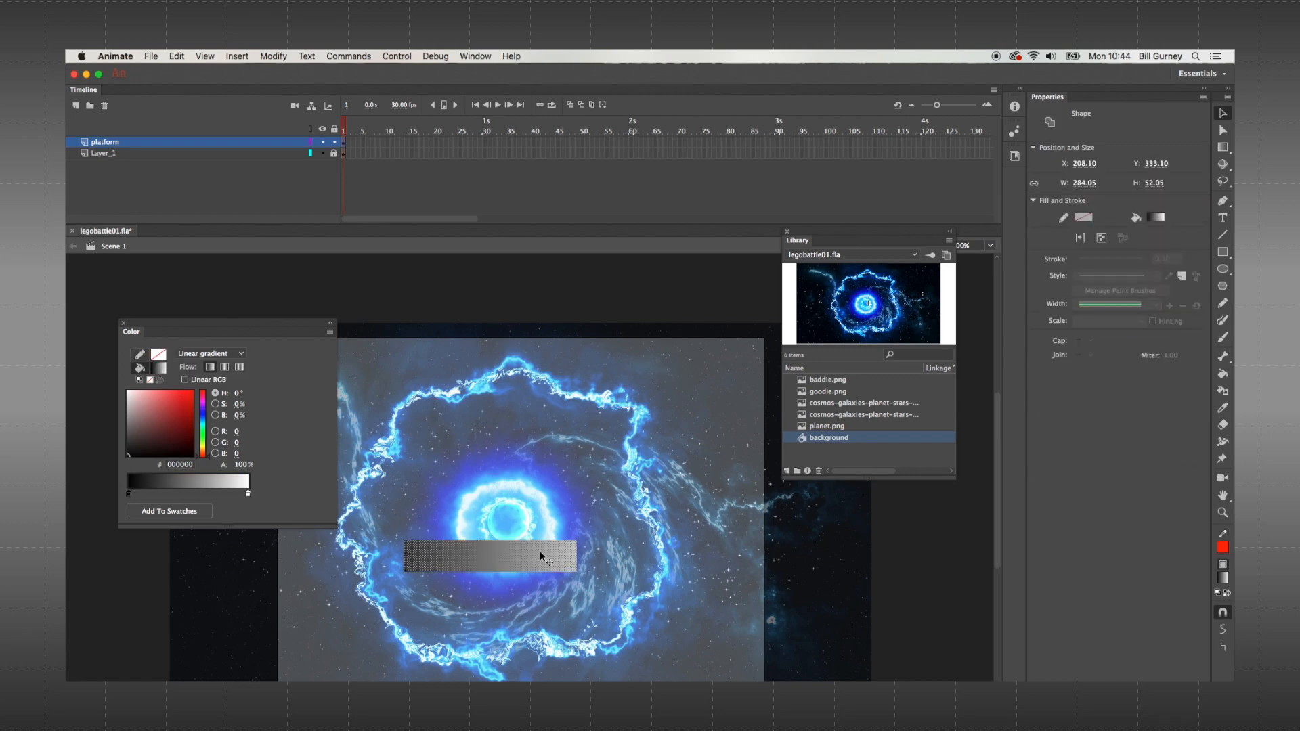
{"action": "key", "text": "super+g"}
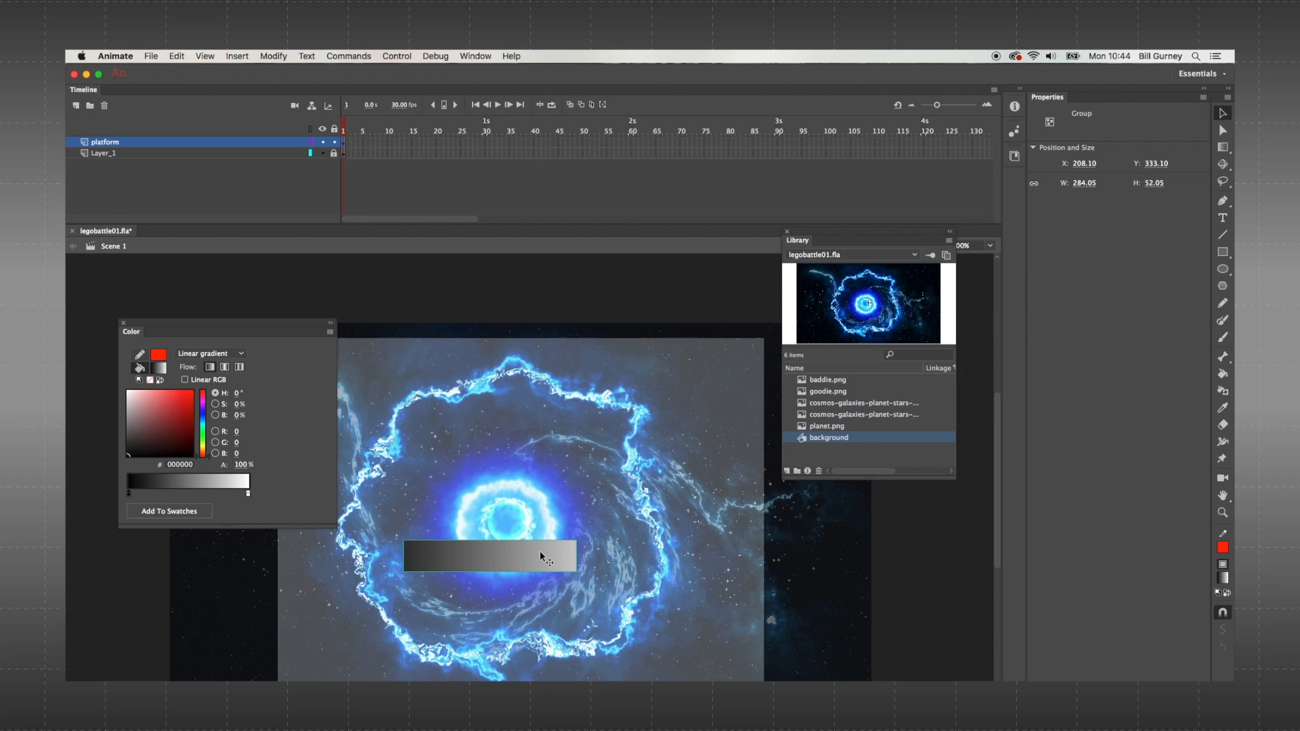
- Paste a copy of the grouped bar and rotate it 90 degrees clockwise with Free Transform so its lighter end points down
{"action": "key", "text": "super+v"}
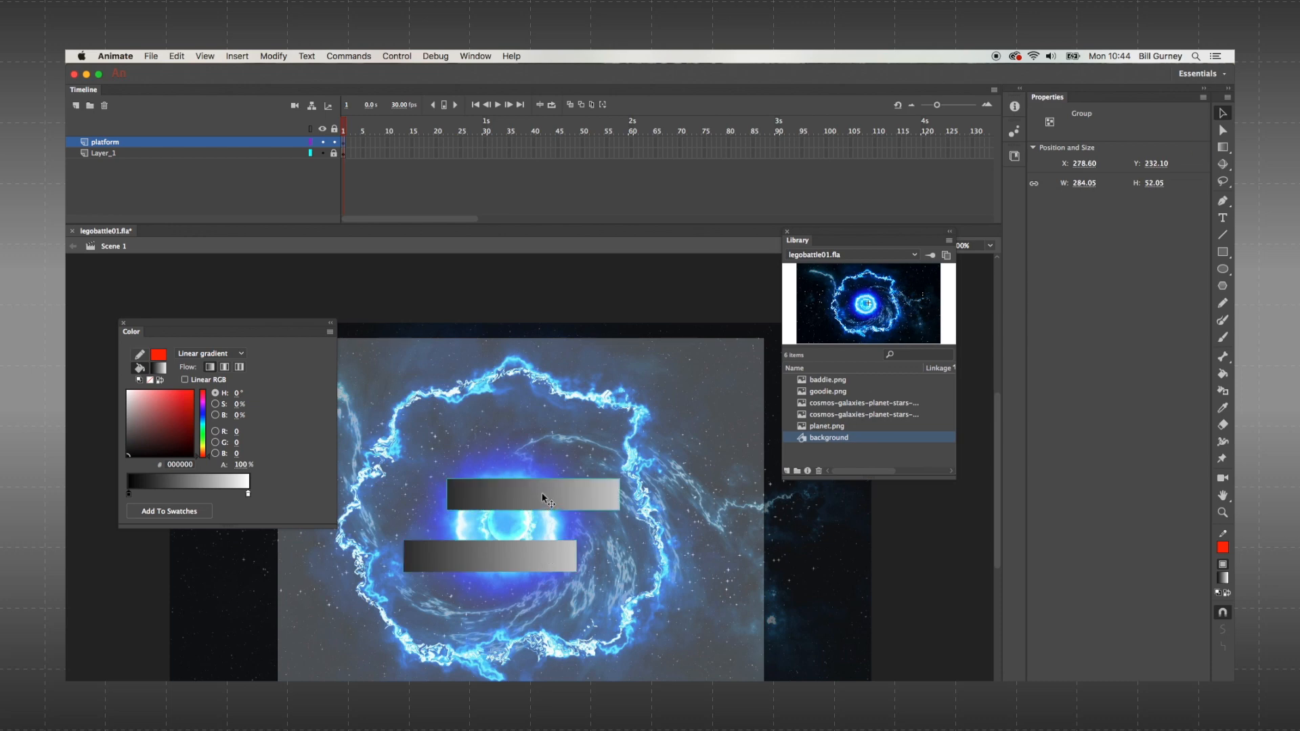
{"action": "left_click", "coordinate": [1223, 147]}
{"action": "left_click", "coordinate": [1192, 147]}
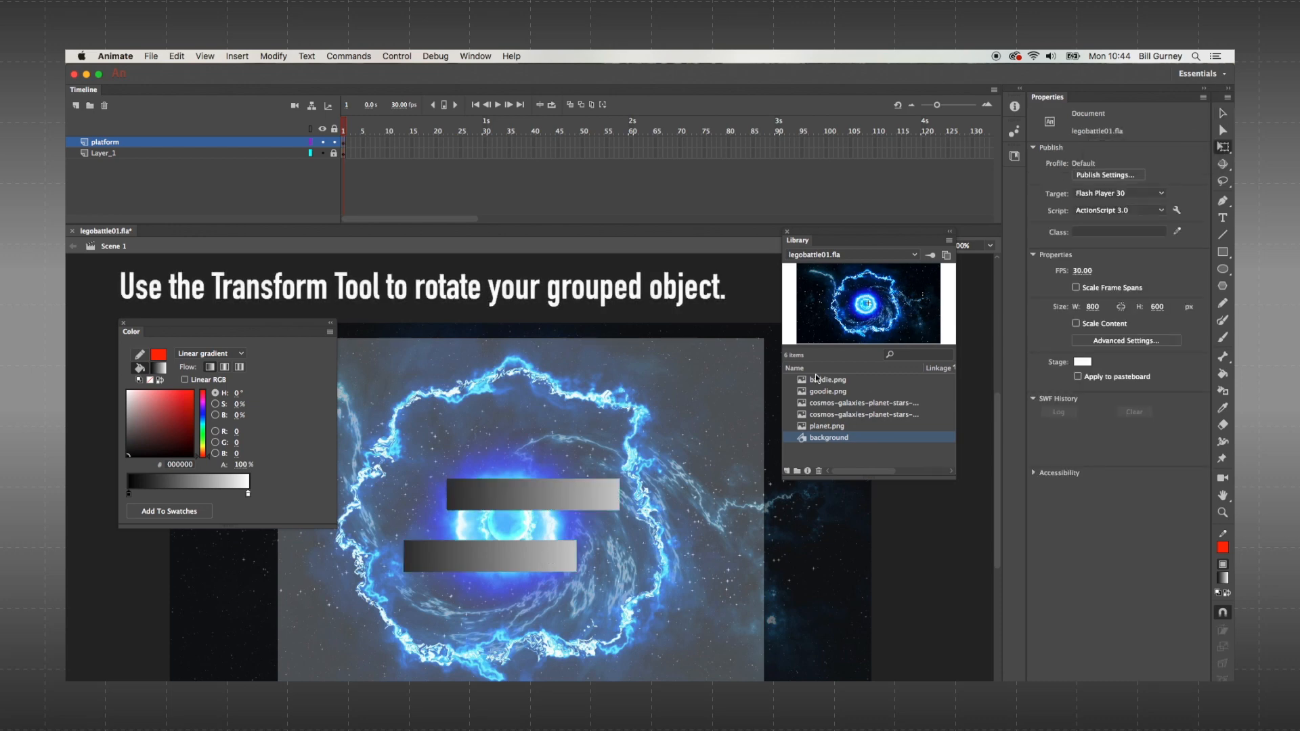
{"action": "left_click", "coordinate": [609, 495]}
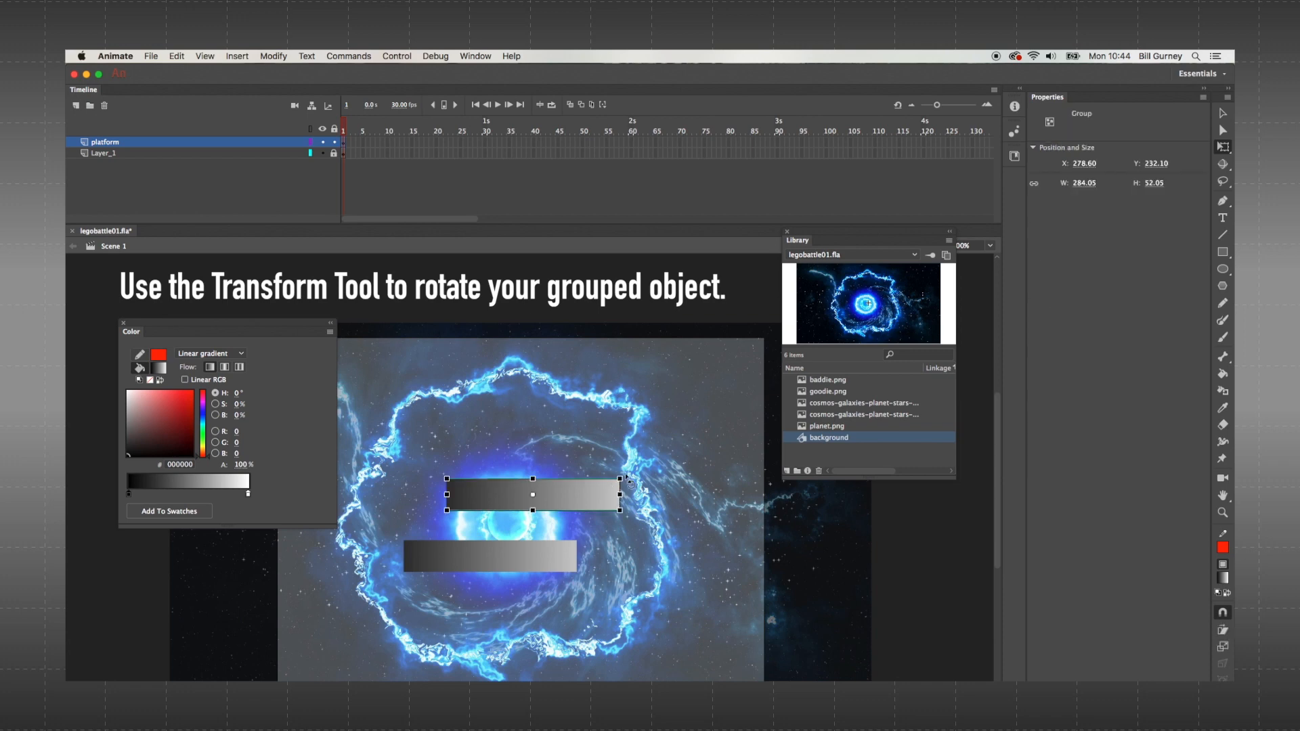
{"action": "left_click_drag", "start_coordinate": [628, 482], "coordinate": [557, 586]}
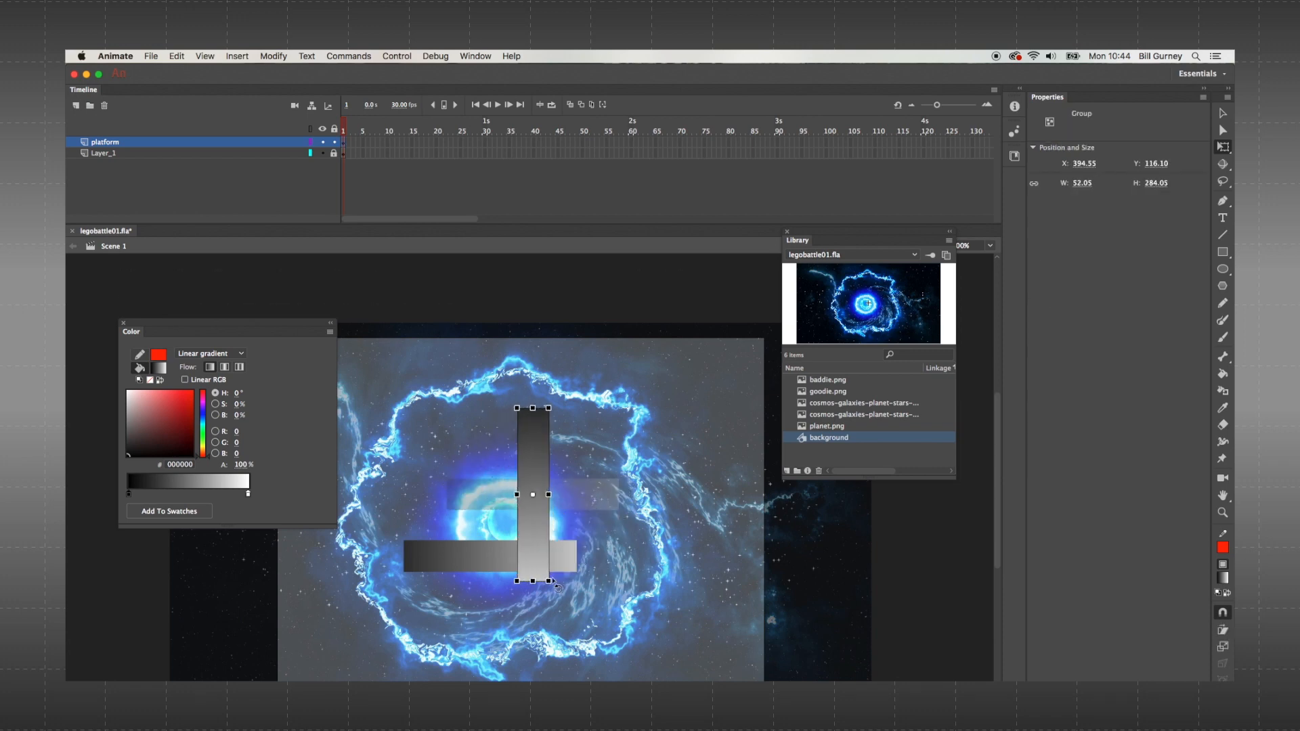
- Place the vertical bar directly beneath the horizontal one and align their horizontal centres to each other, with Align to stage off
{"action": "left_click_drag", "start_coordinate": [535, 458], "coordinate": [491, 621]}
{"action": "scroll", "coordinate": [552, 620], "scroll_direction": "down", "scroll_amount": 5}
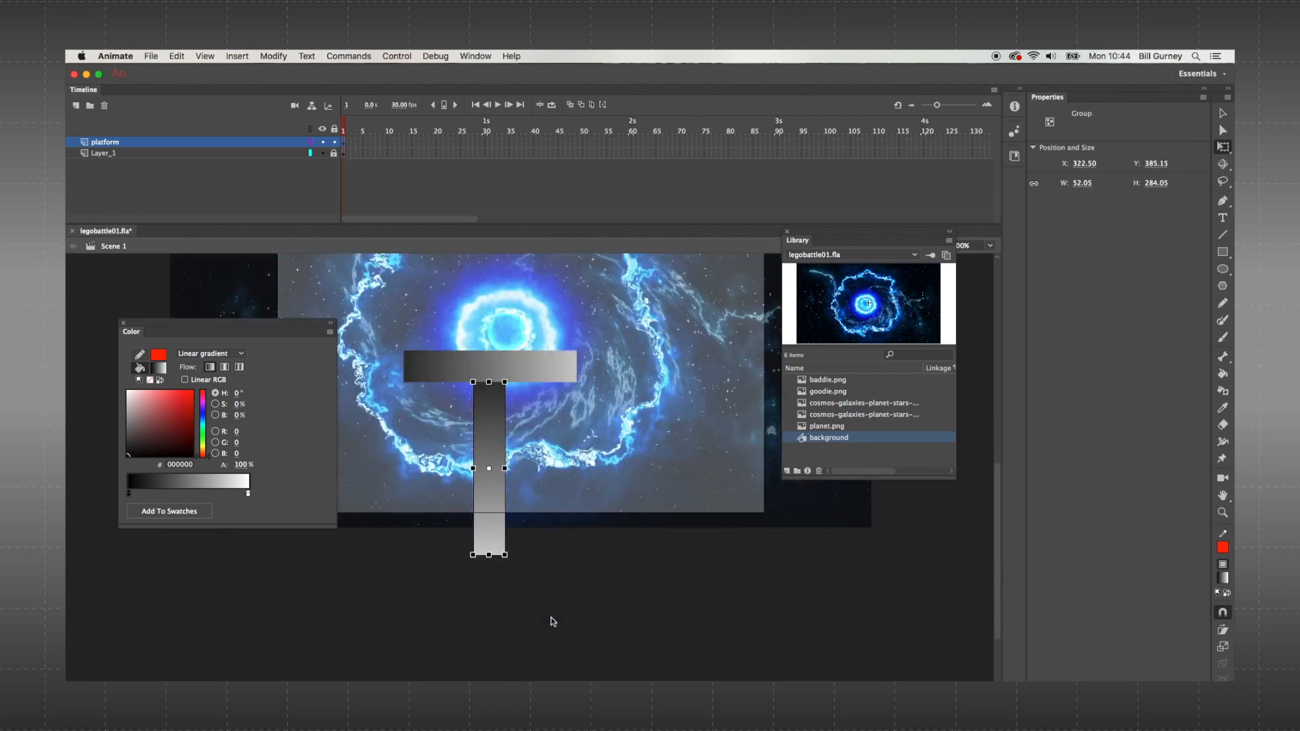
{"action": "scroll", "coordinate": [552, 618], "scroll_direction": "up", "scroll_amount": 3}
{"action": "left_click", "coordinate": [521, 470], "text": "shift"}
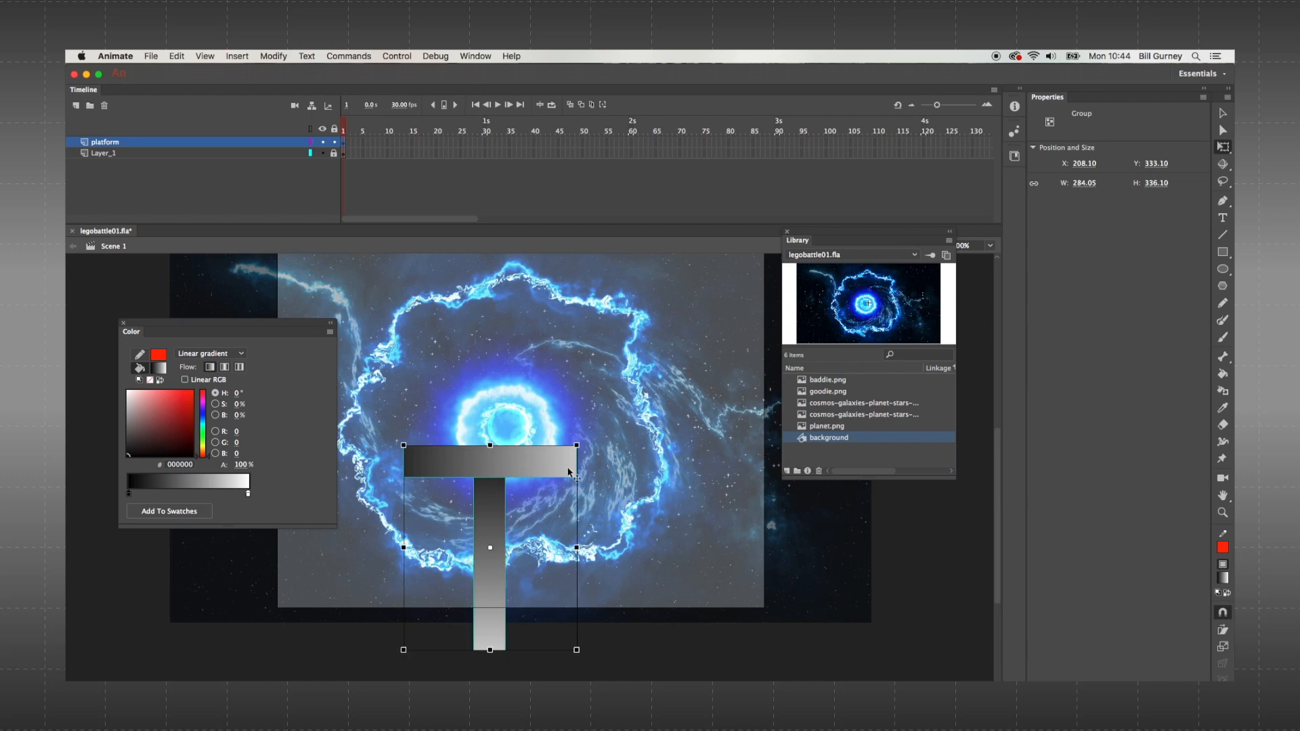
{"action": "key", "text": "super+k"}
{"action": "left_click", "coordinate": [502, 390]}
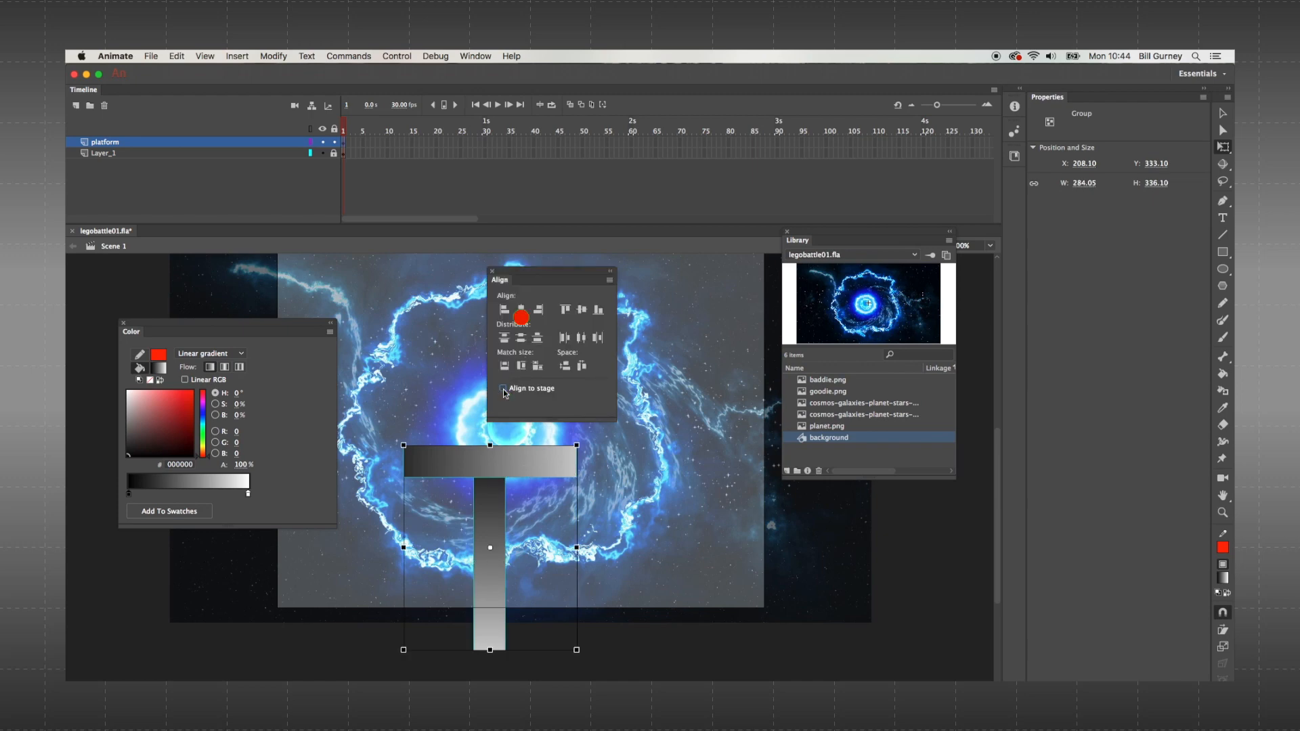
{"action": "left_click", "coordinate": [521, 311]}
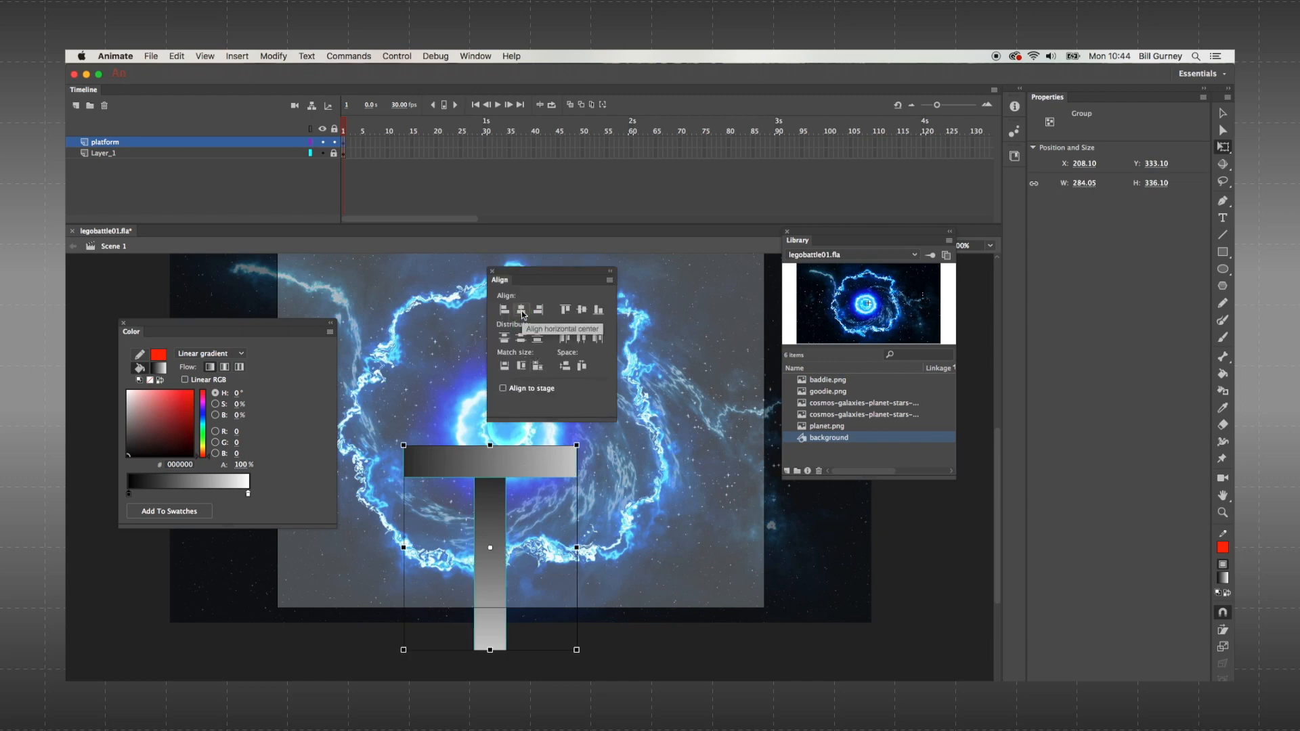
- Group the two bars into one T-shaped platform and position it so its leg extends below the stage
{"action": "left_click", "coordinate": [477, 465]}
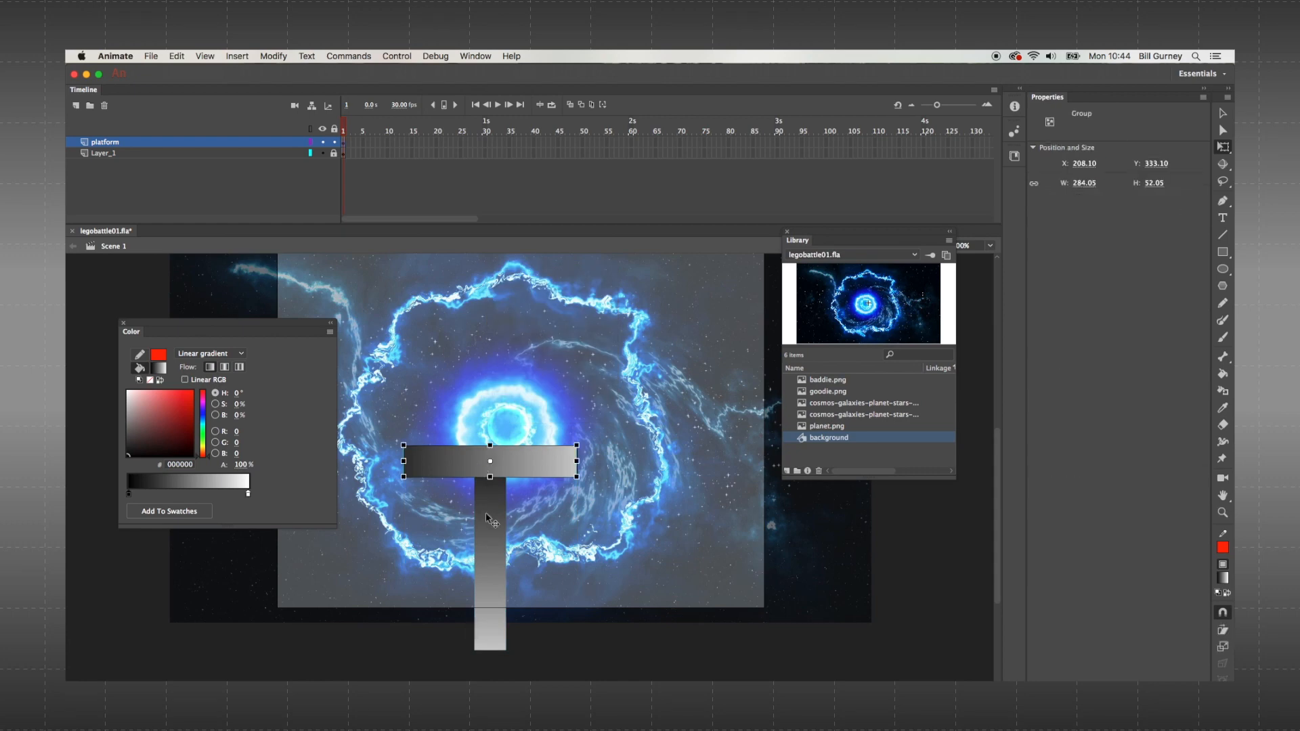
{"action": "left_click", "coordinate": [486, 514], "text": "shift"}
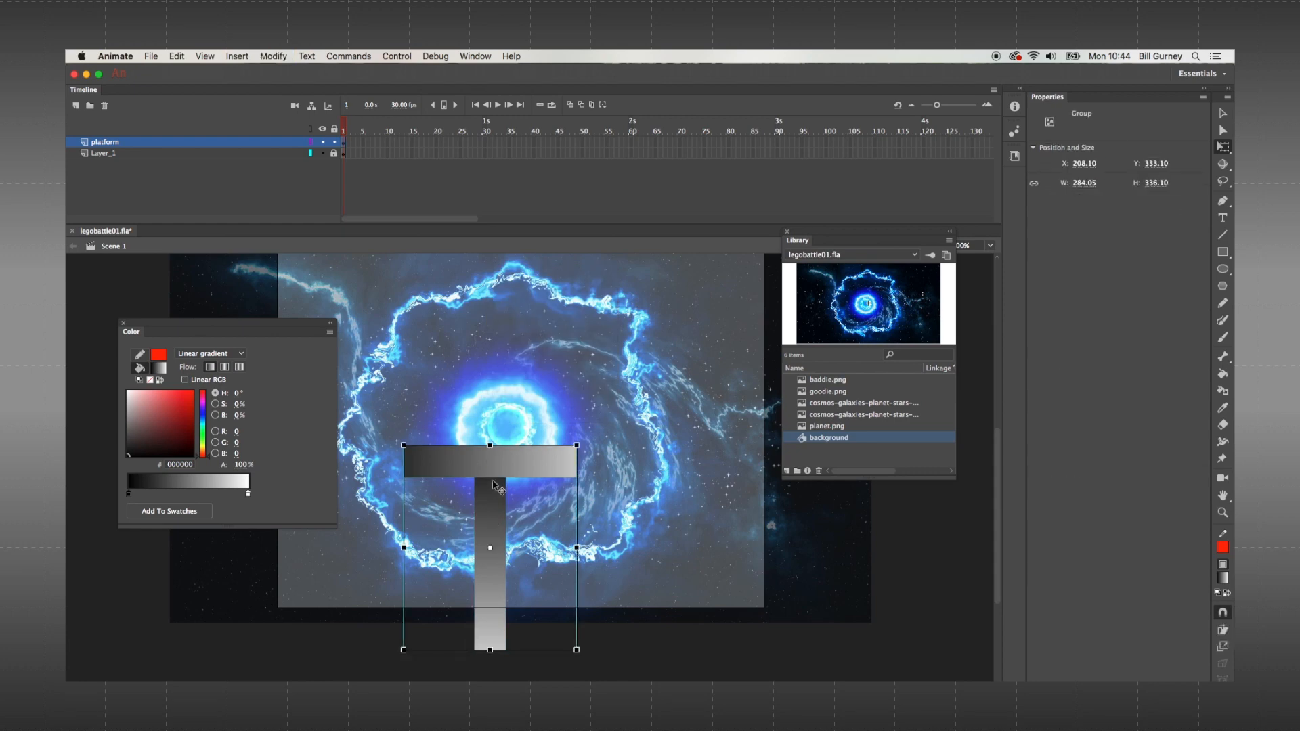
{"action": "left_click_drag", "start_coordinate": [509, 471], "coordinate": [521, 417]}
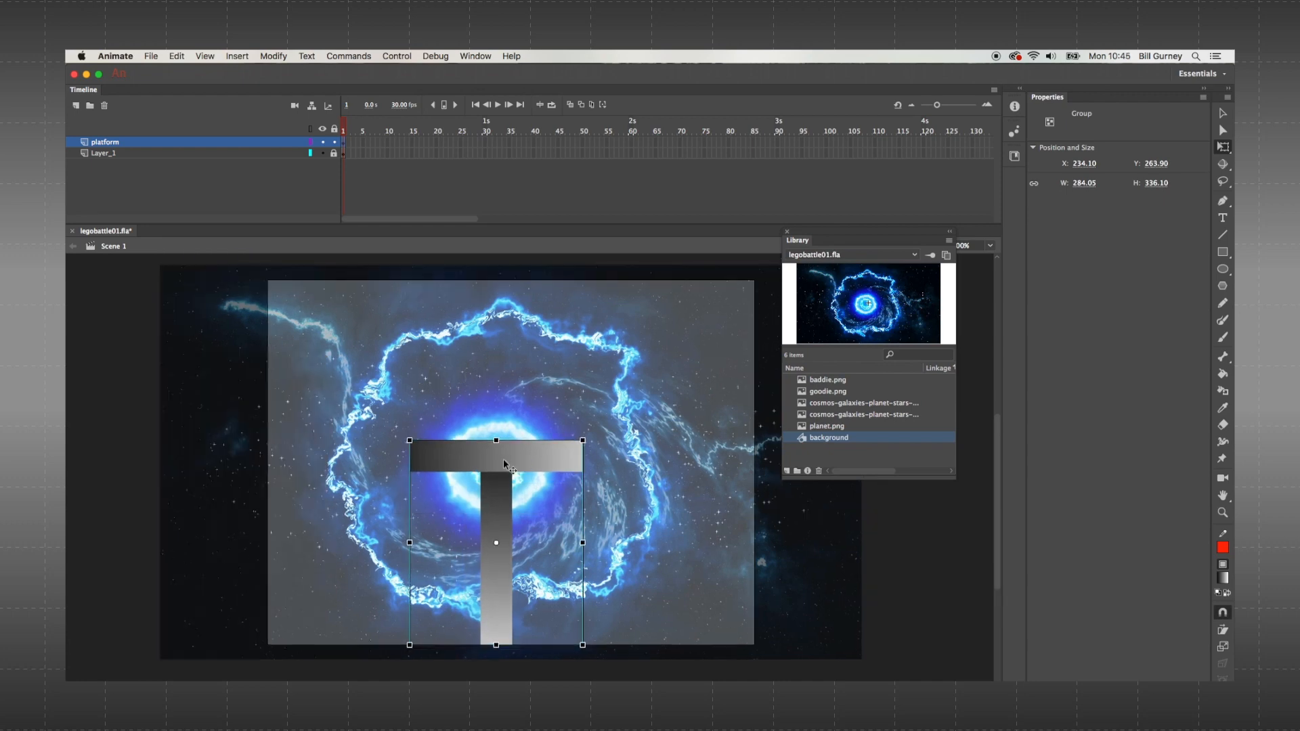
{"action": "left_click_drag", "start_coordinate": [504, 462], "coordinate": [509, 519]}
- Centre the platform group horizontally on the stage and nudge it down to Y 396.90
{"action": "key", "text": "super+k"}
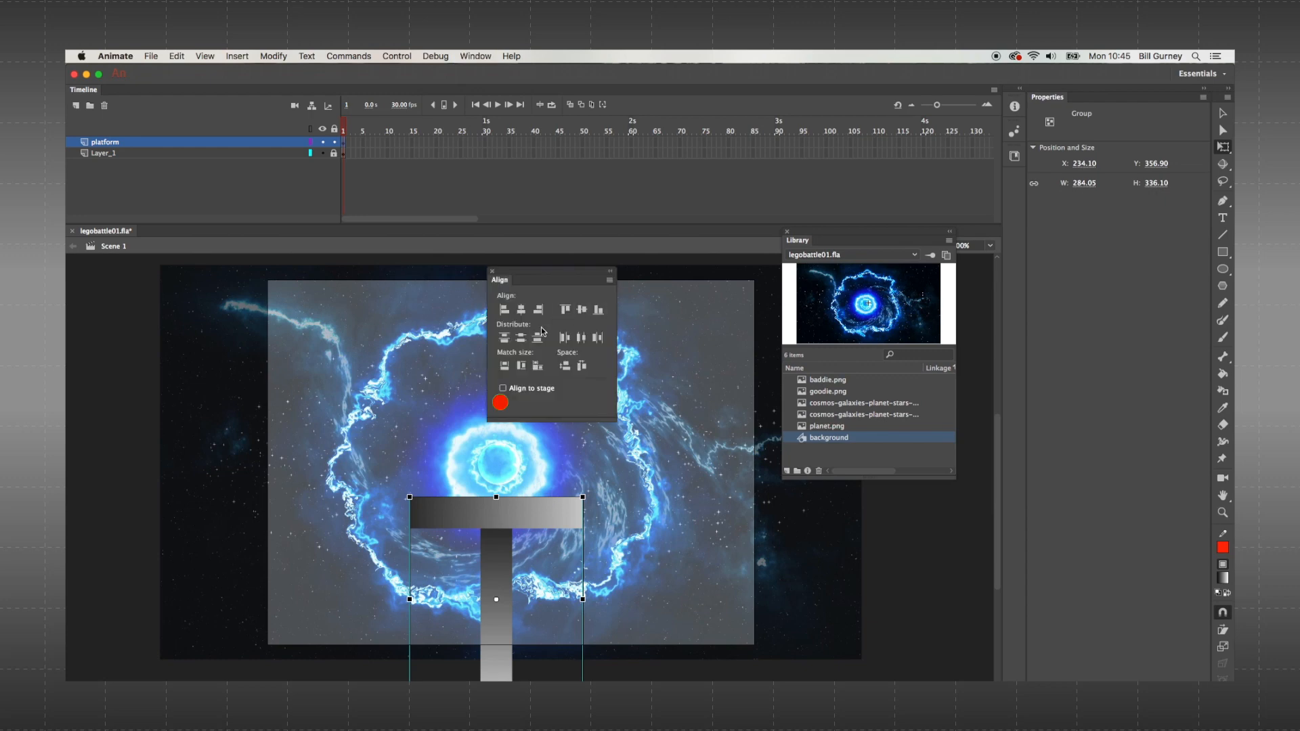
{"action": "left_click", "coordinate": [521, 311]}
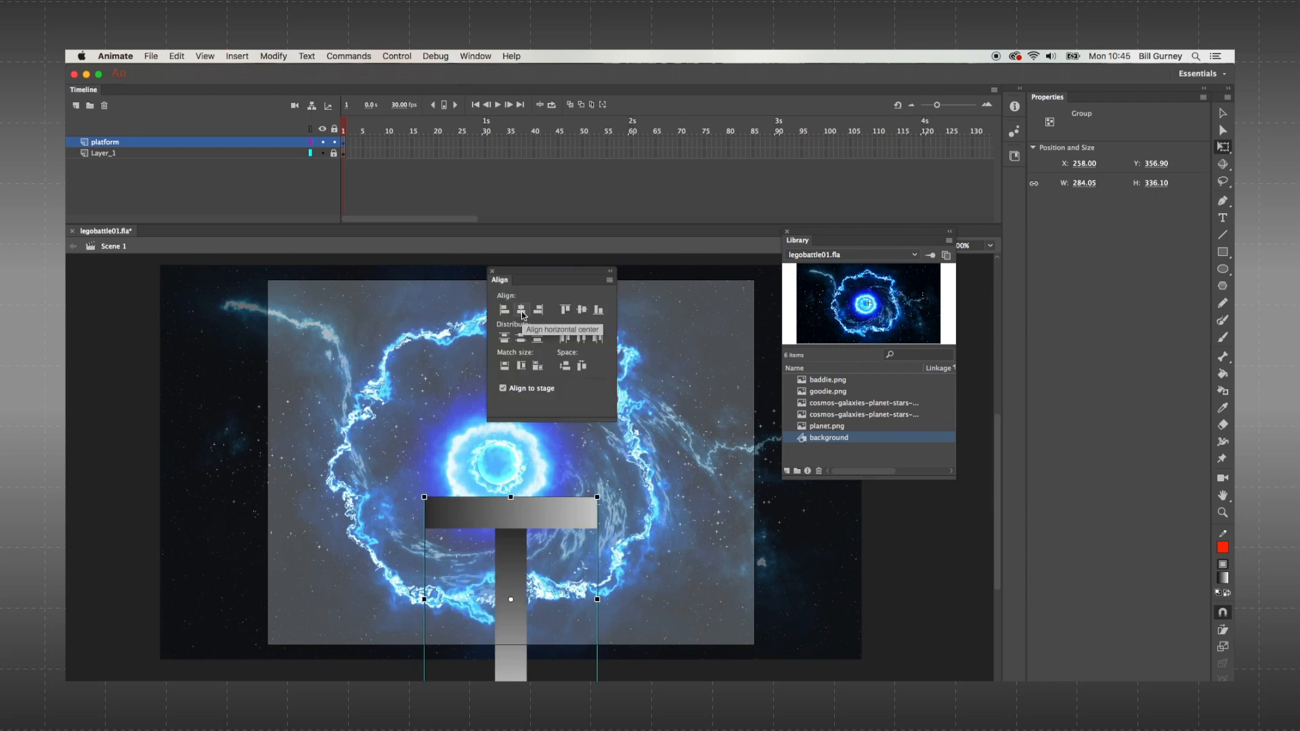
{"action": "left_click", "coordinate": [492, 272]}
{"action": "key", "text": "shift+Down"}
{"action": "key", "text": "shift+Down"}
{"action": "key", "text": "shift+Down"}
{"action": "key", "text": "shift+Down"}
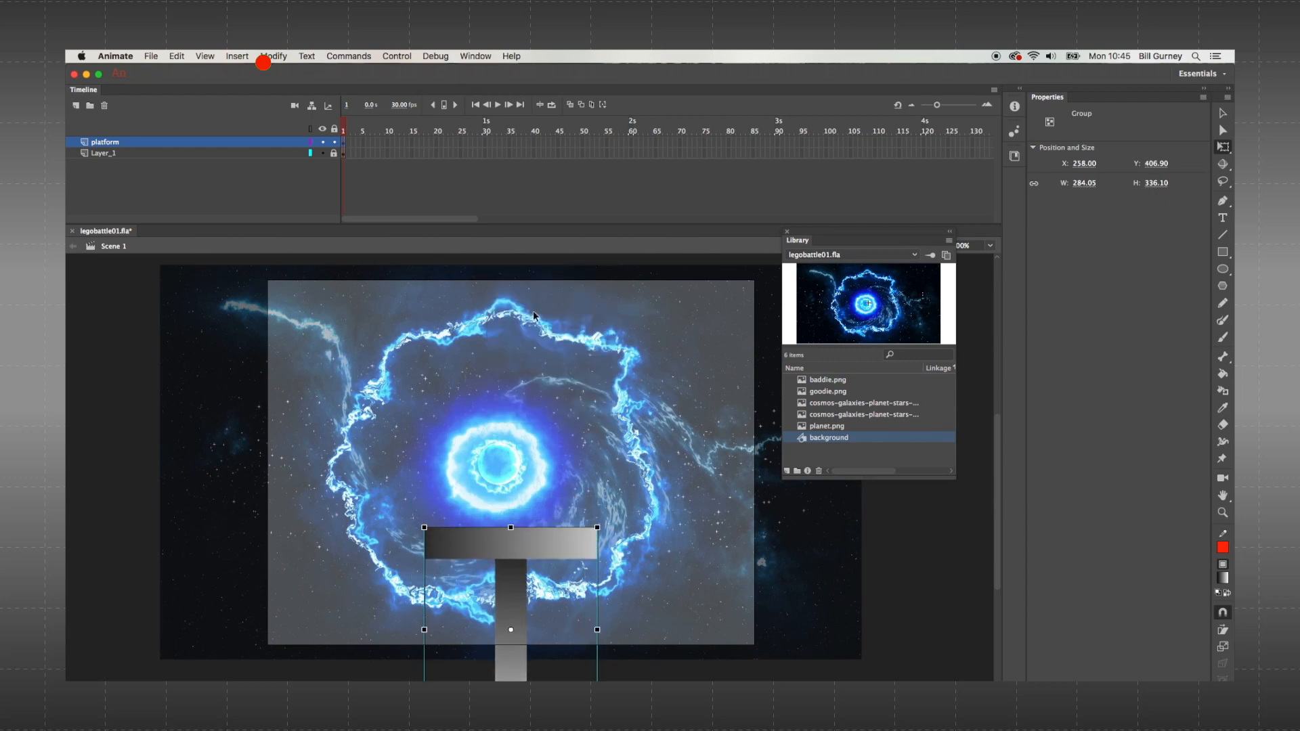
- Convert the platform group into a Graphic symbol named platform and lock the platform layer
{"action": "left_click", "coordinate": [274, 56]}
{"action": "left_click", "coordinate": [284, 91]}
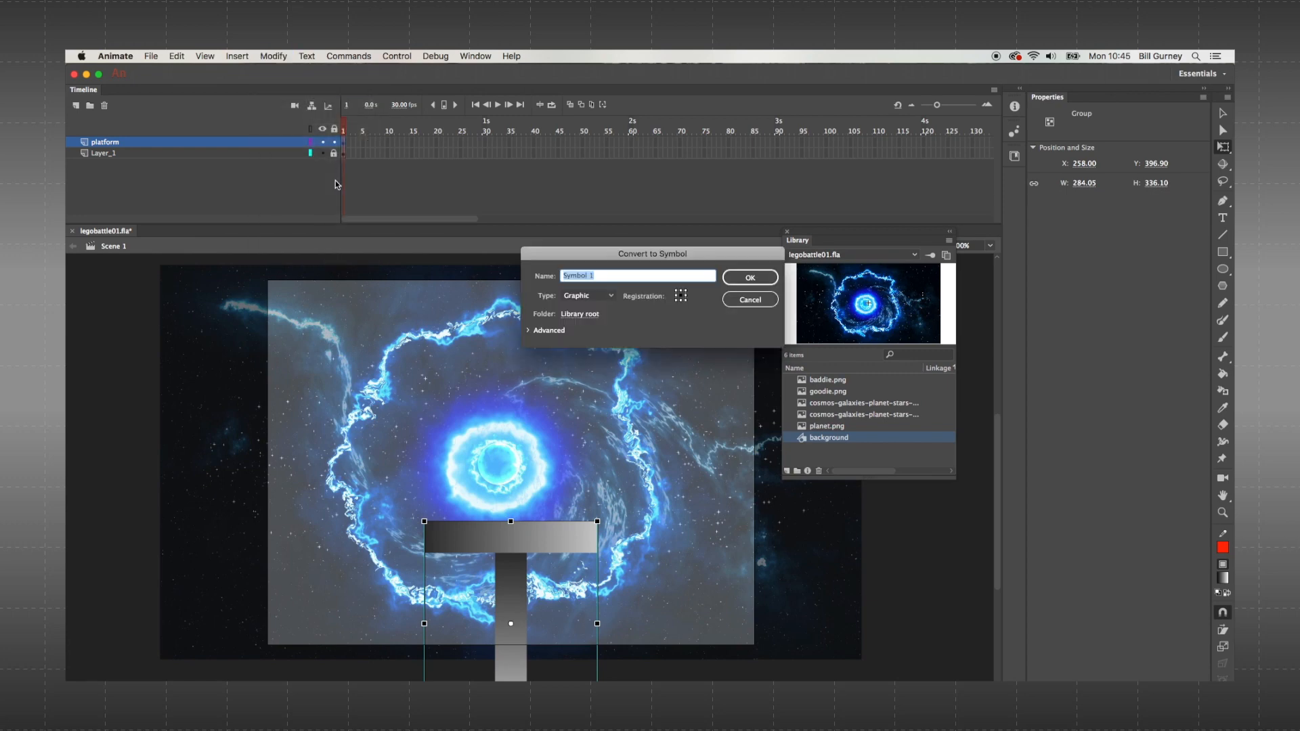
{"action": "type", "text": "platform"}
{"action": "left_click", "coordinate": [602, 295]}
{"action": "left_click", "coordinate": [597, 337]}
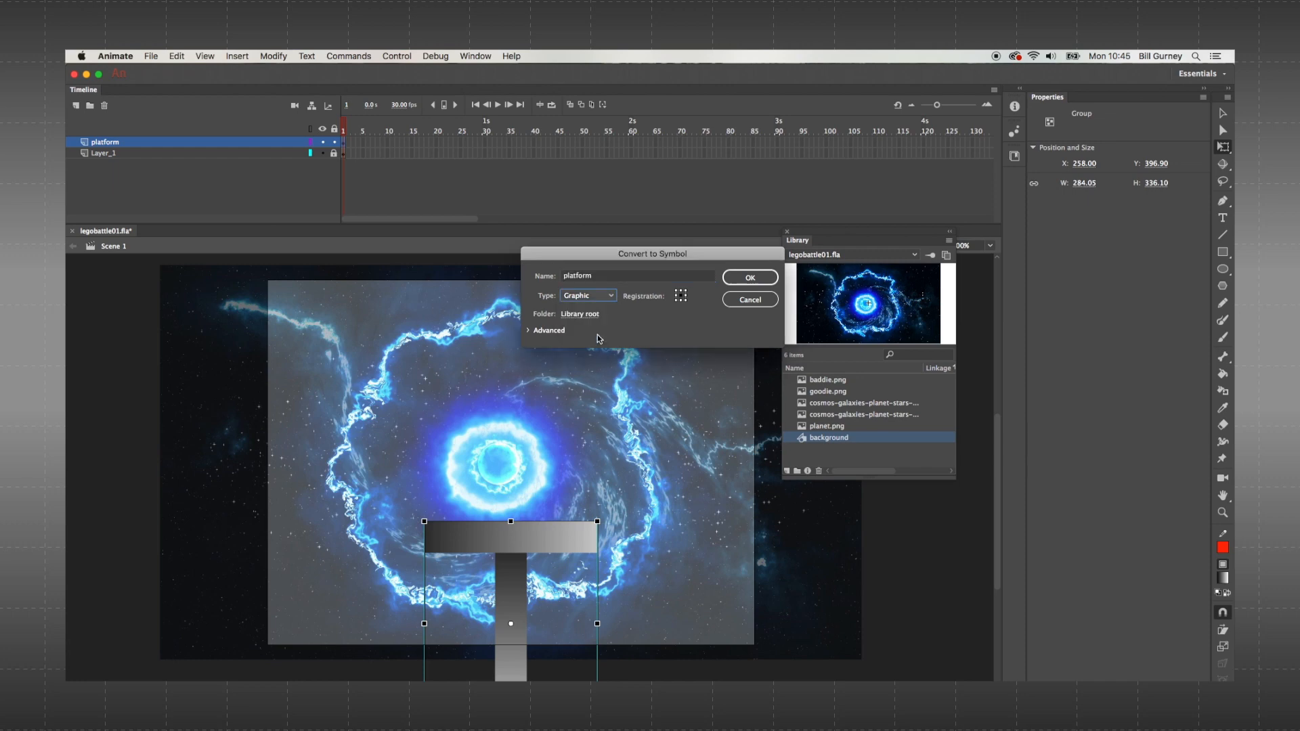
{"action": "left_click", "coordinate": [750, 278]}
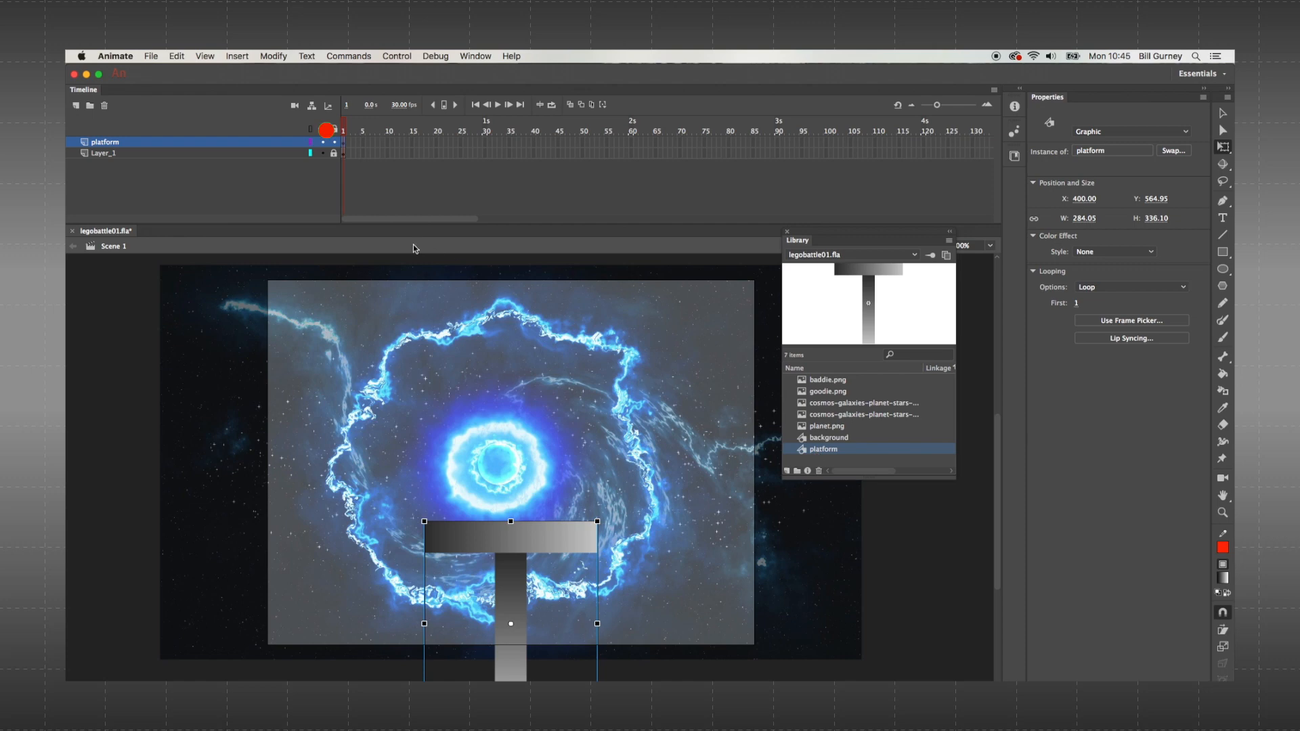
{"action": "left_click", "coordinate": [334, 144]}
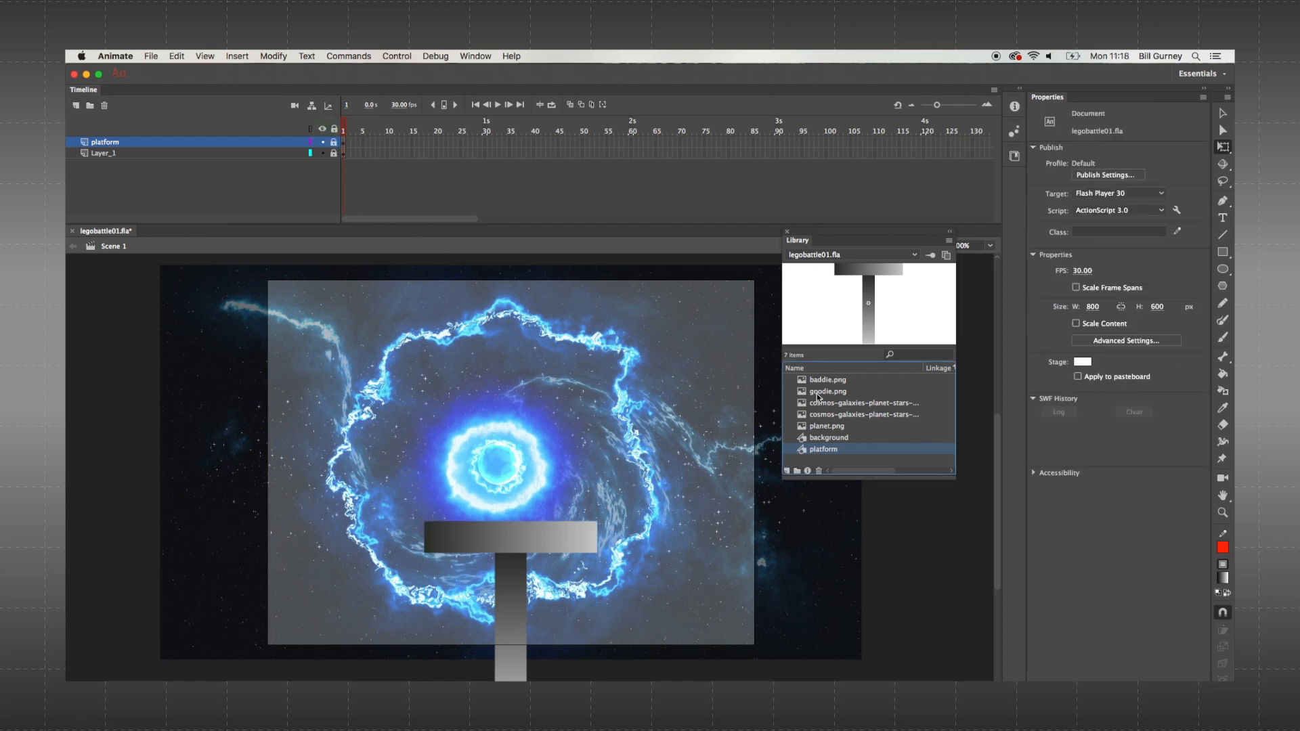
- Add a layer named goodie above the platform layer and place goodie.png on it, over the platform
{"action": "left_click", "coordinate": [817, 395]}
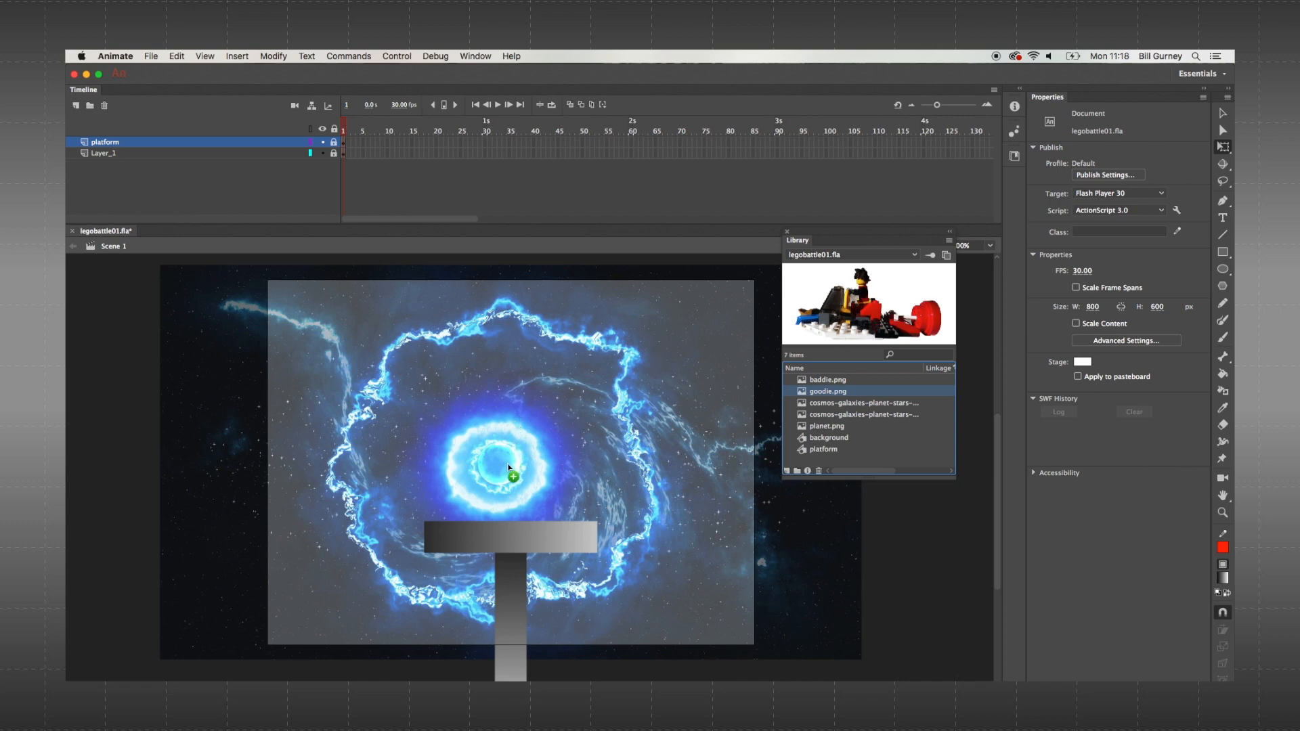
{"action": "left_click", "coordinate": [76, 106]}
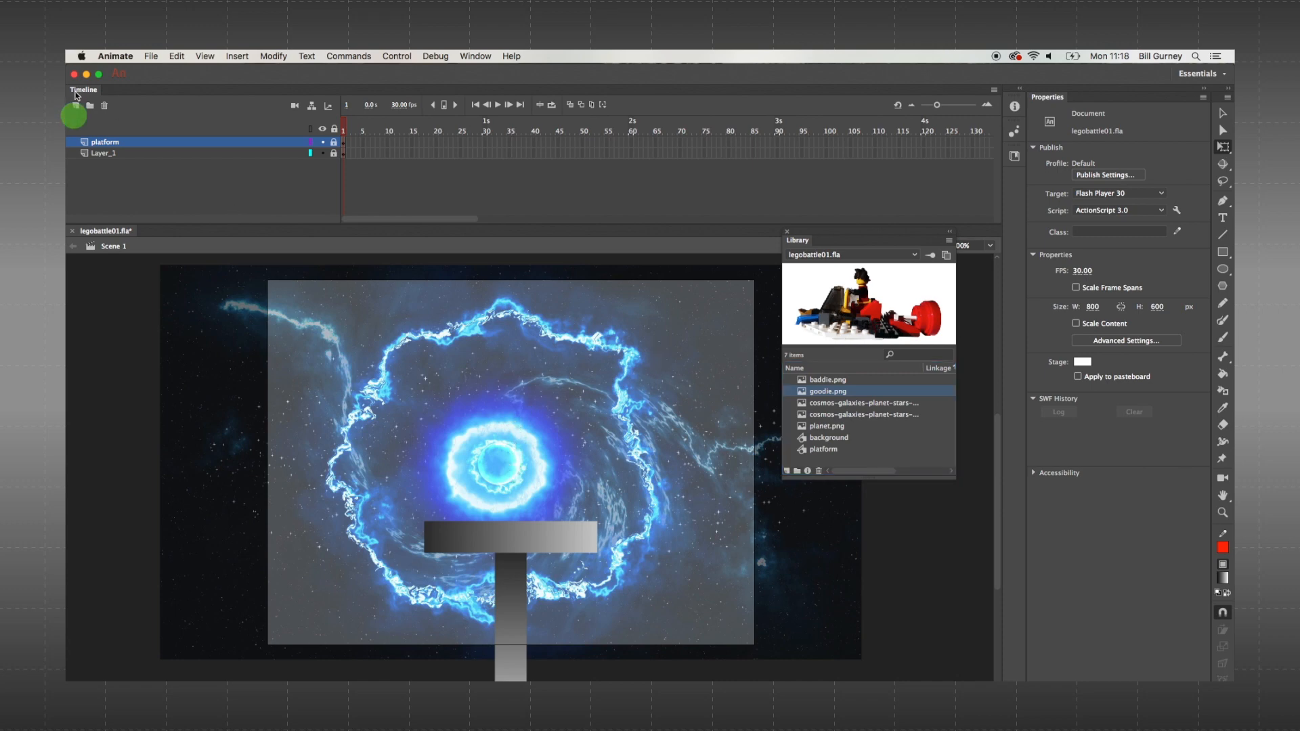
{"action": "double_click", "coordinate": [168, 143]}
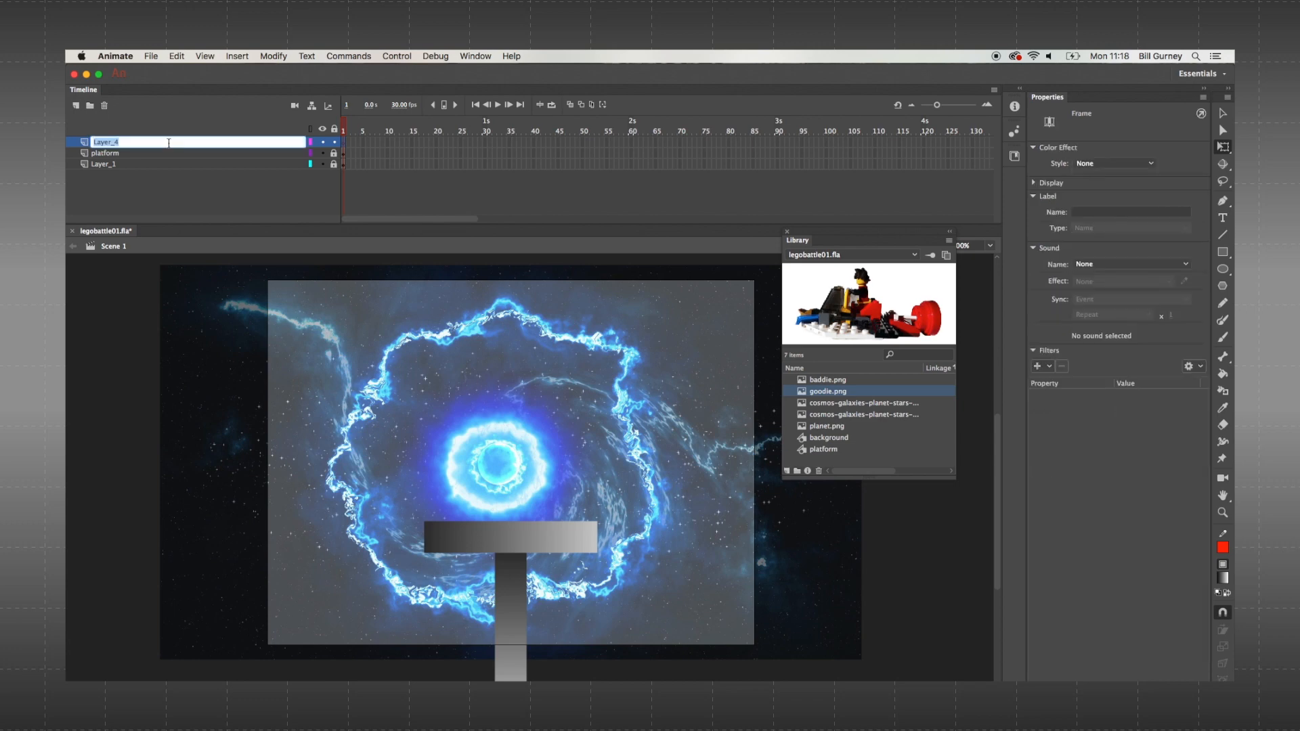
{"action": "type", "text": "goodie"}
{"action": "key", "text": "Return"}
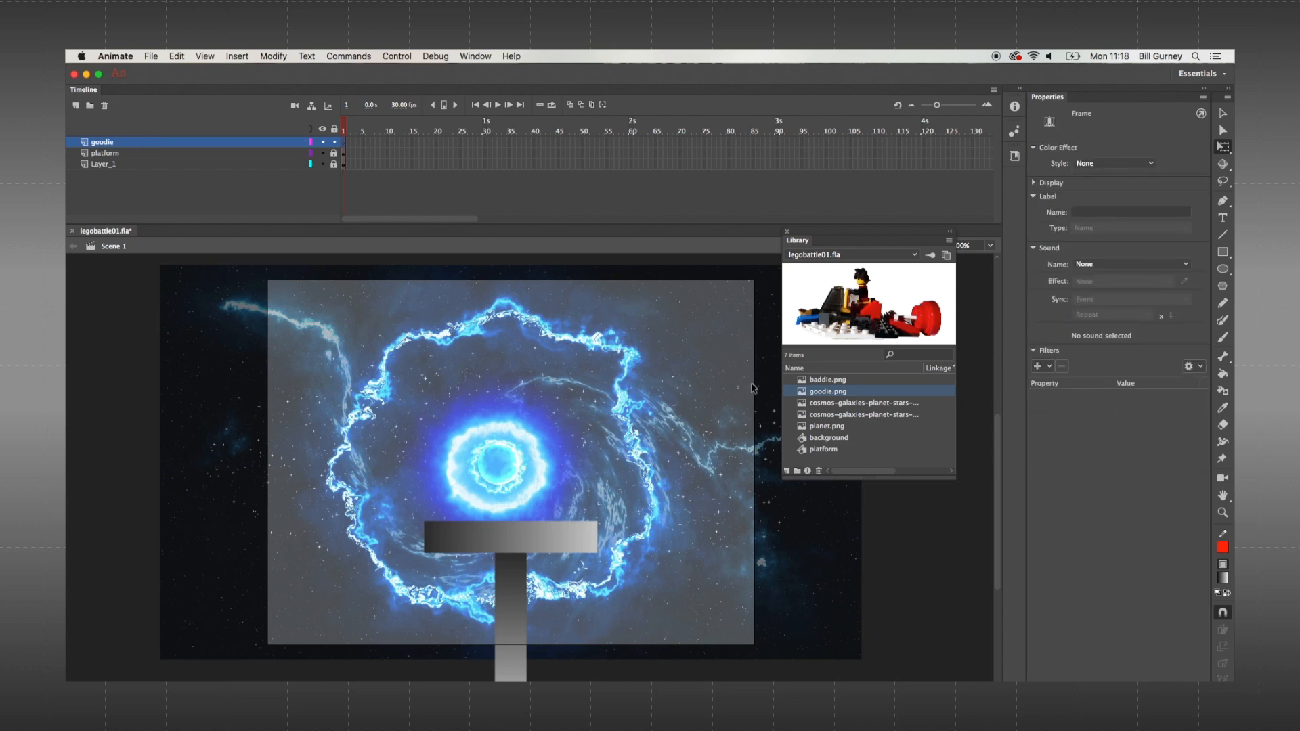
{"action": "left_click_drag", "start_coordinate": [785, 392], "coordinate": [546, 405]}
{"action": "left_click_drag", "start_coordinate": [505, 472], "coordinate": [508, 493]}
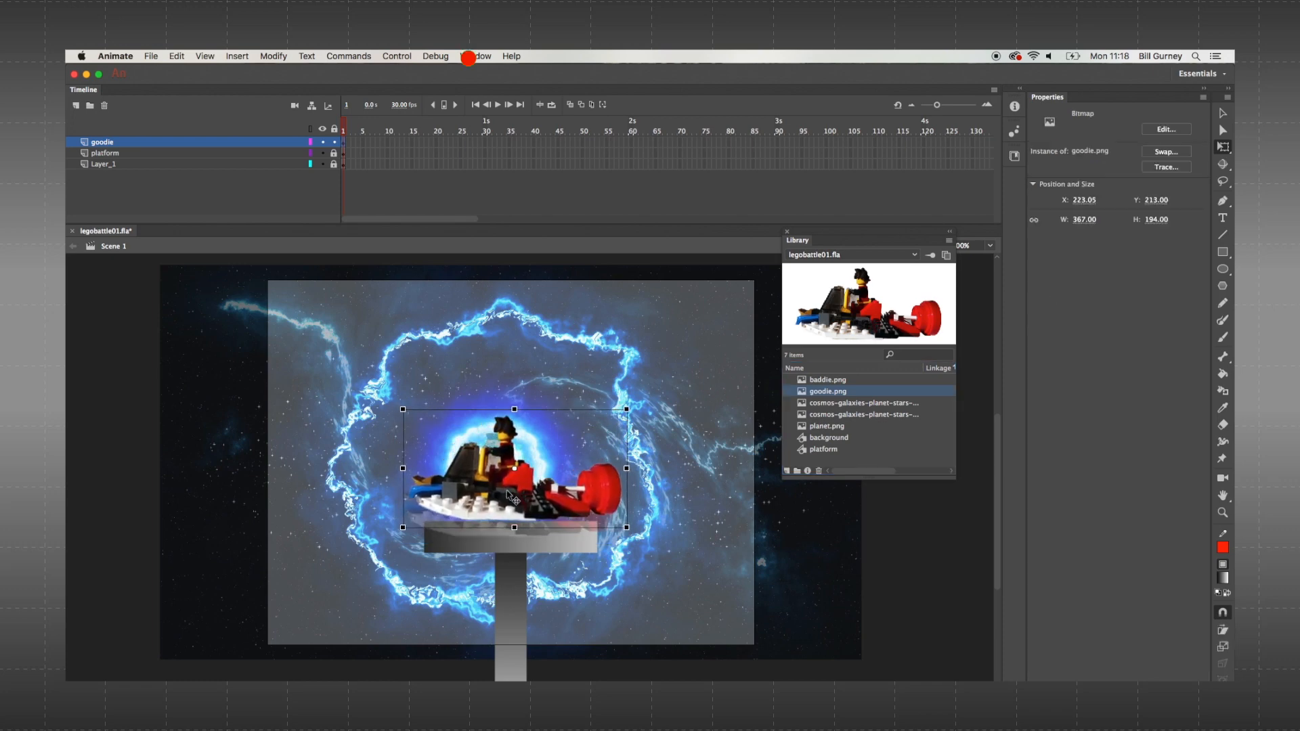
- Scale the goodie vehicle bitmap to 66% and lower it until it sits on top of the platform
{"action": "left_click", "coordinate": [492, 55]}
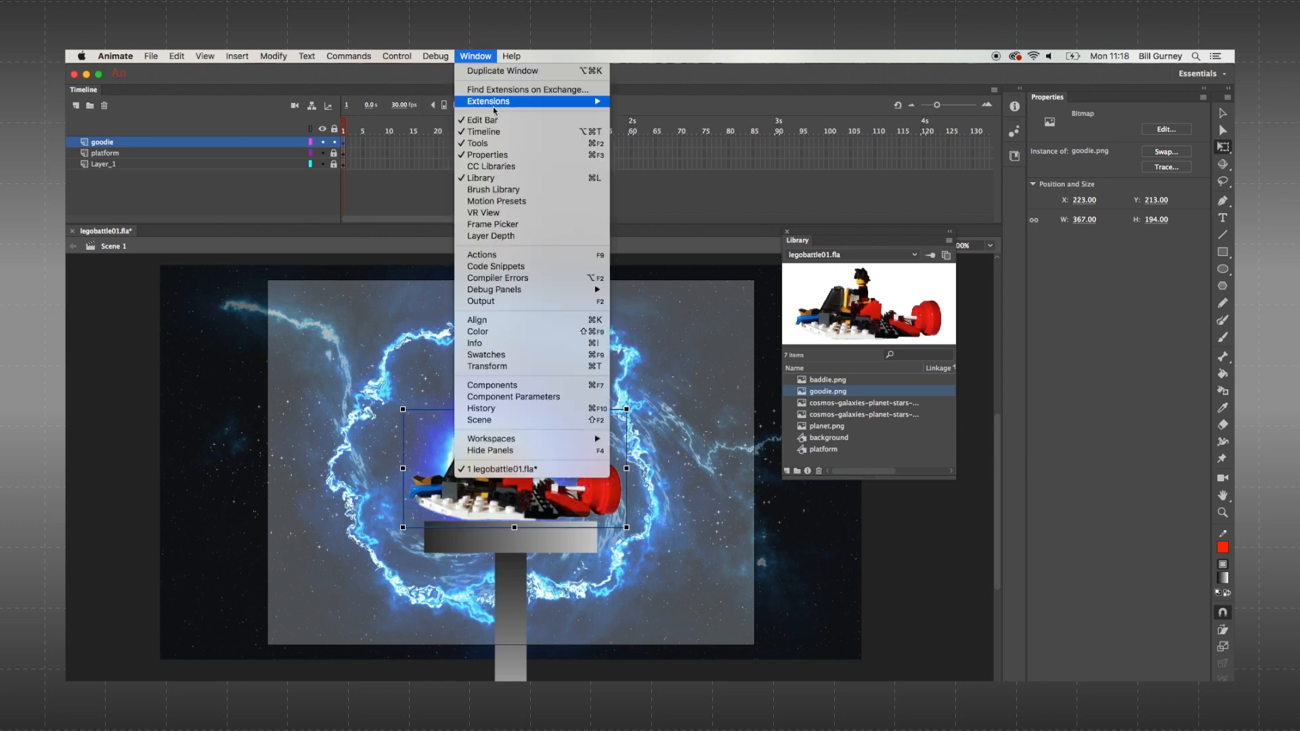
{"action": "left_click", "coordinate": [491, 366]}
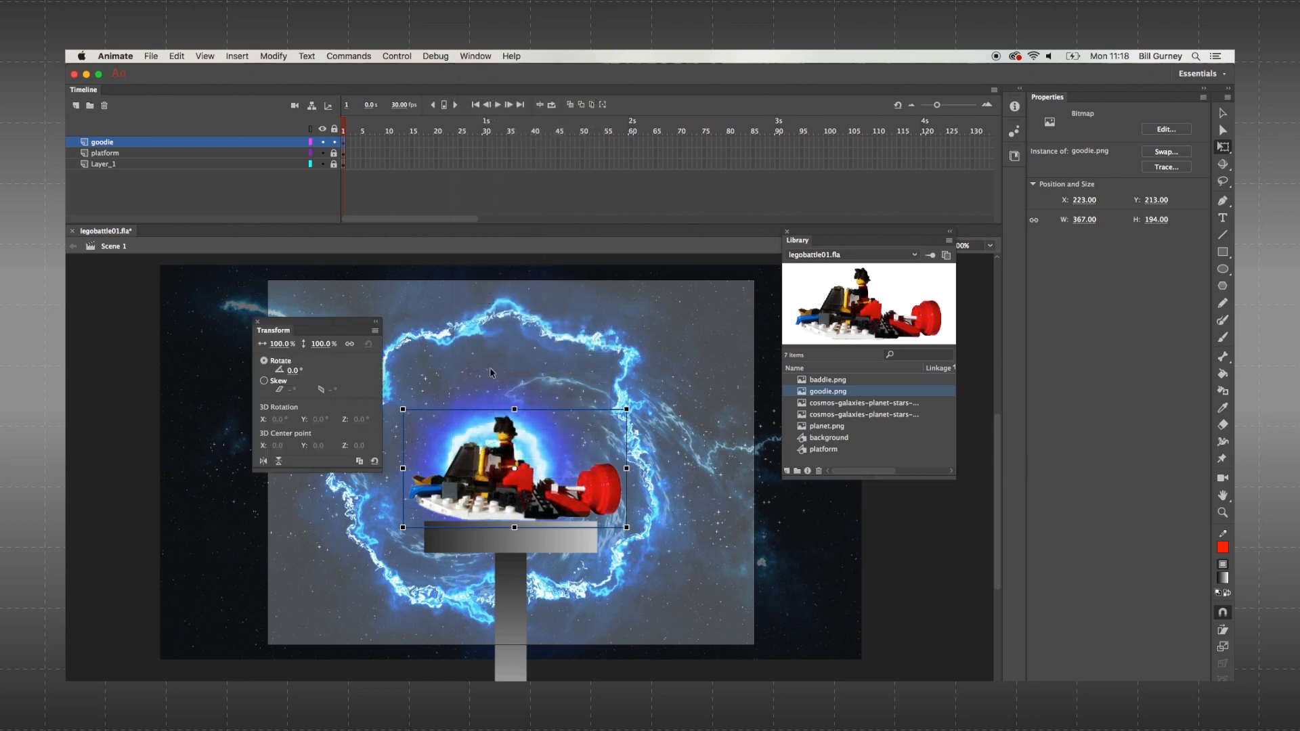
{"action": "left_click", "coordinate": [277, 343]}
{"action": "type", "text": "66"}
{"action": "key", "text": "Return"}
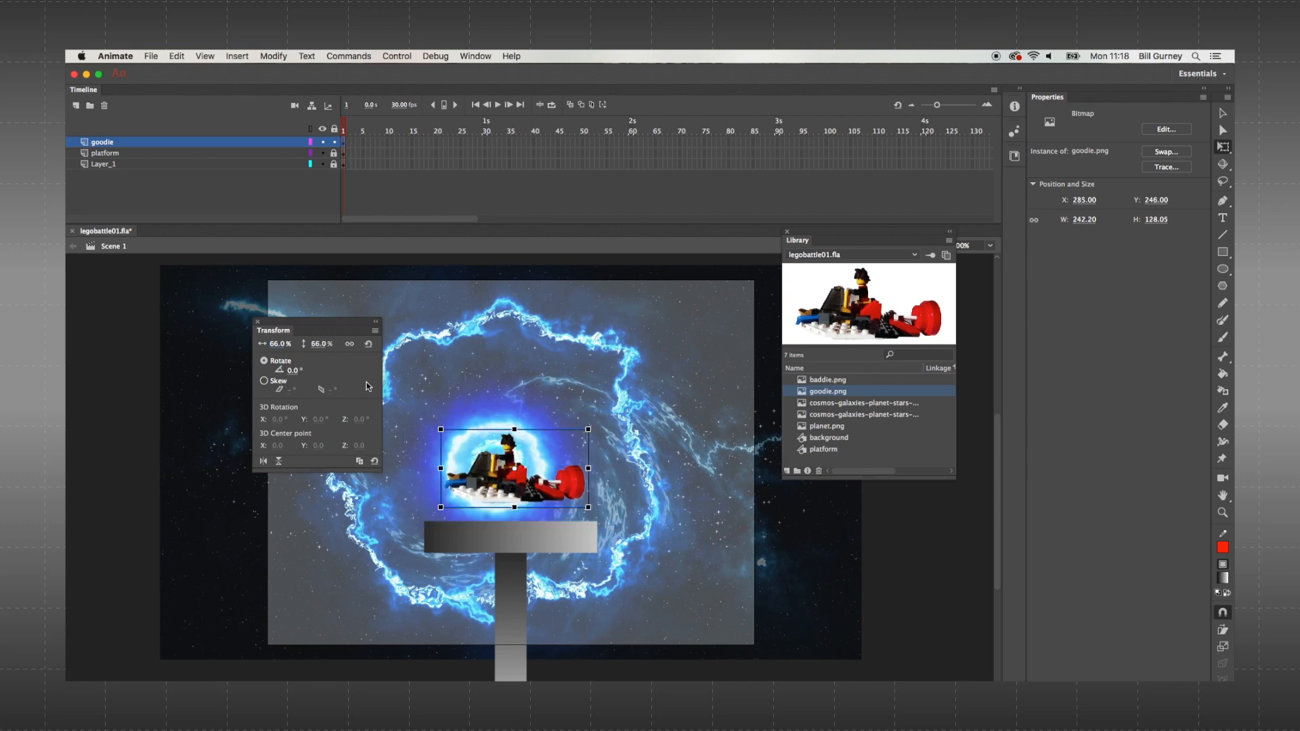
{"action": "left_click_drag", "start_coordinate": [505, 472], "coordinate": [506, 492]}
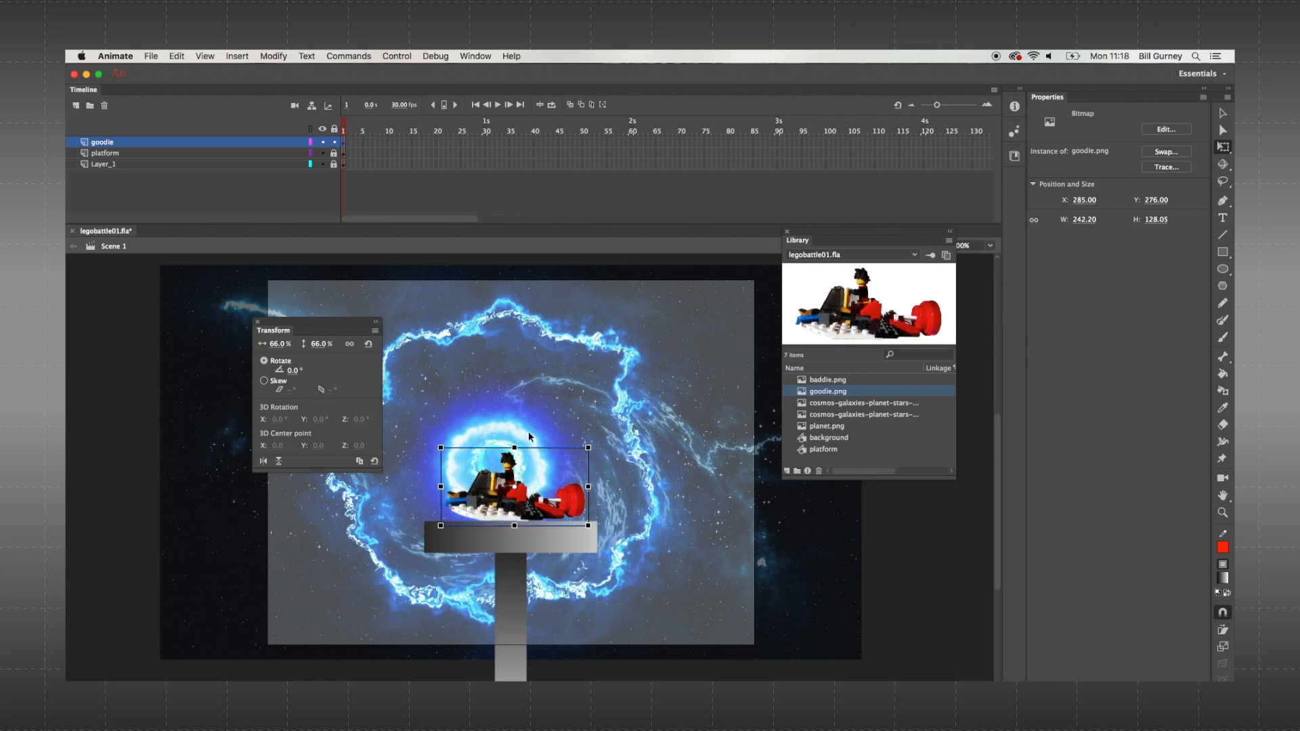
{"action": "left_click", "coordinate": [258, 324]}
- Convert the vehicle bitmap into a Graphic symbol named goodie
{"action": "left_click", "coordinate": [271, 57]}
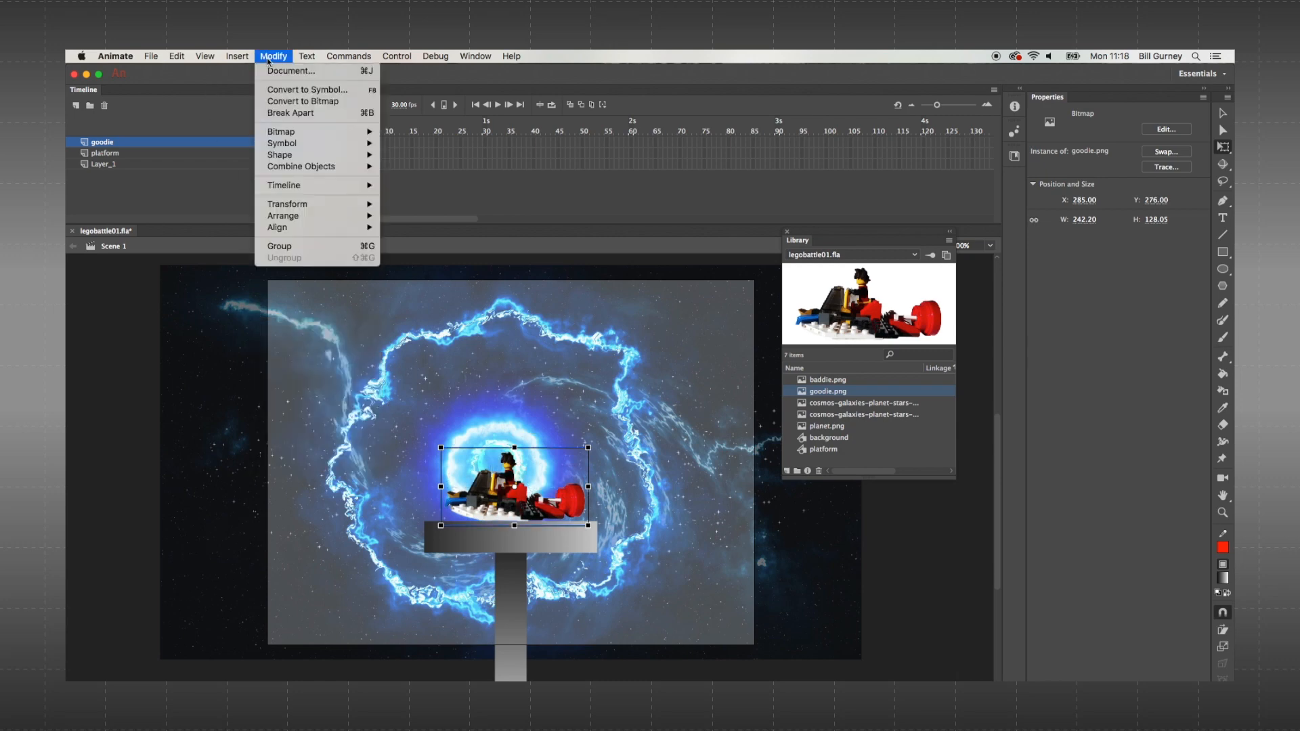
{"action": "left_click", "coordinate": [272, 89]}
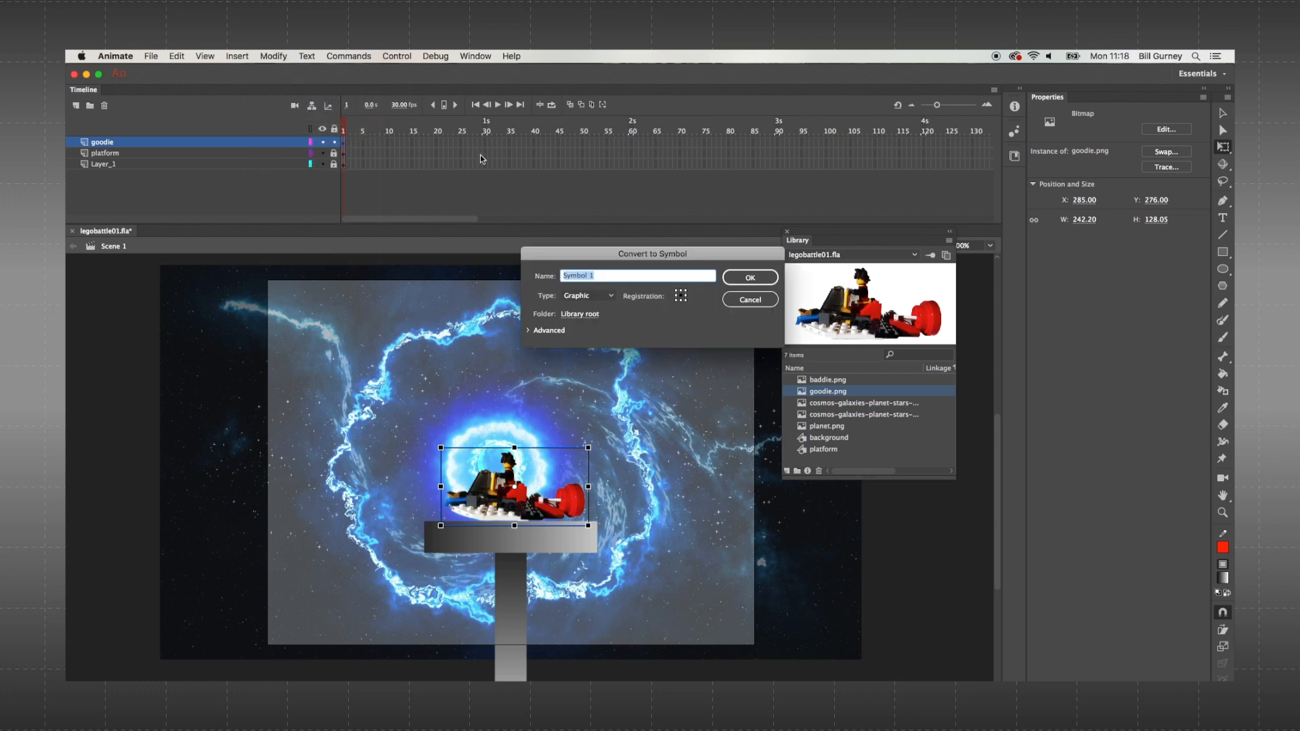
{"action": "type", "text": "goodie"}
{"action": "left_click", "coordinate": [587, 296]}
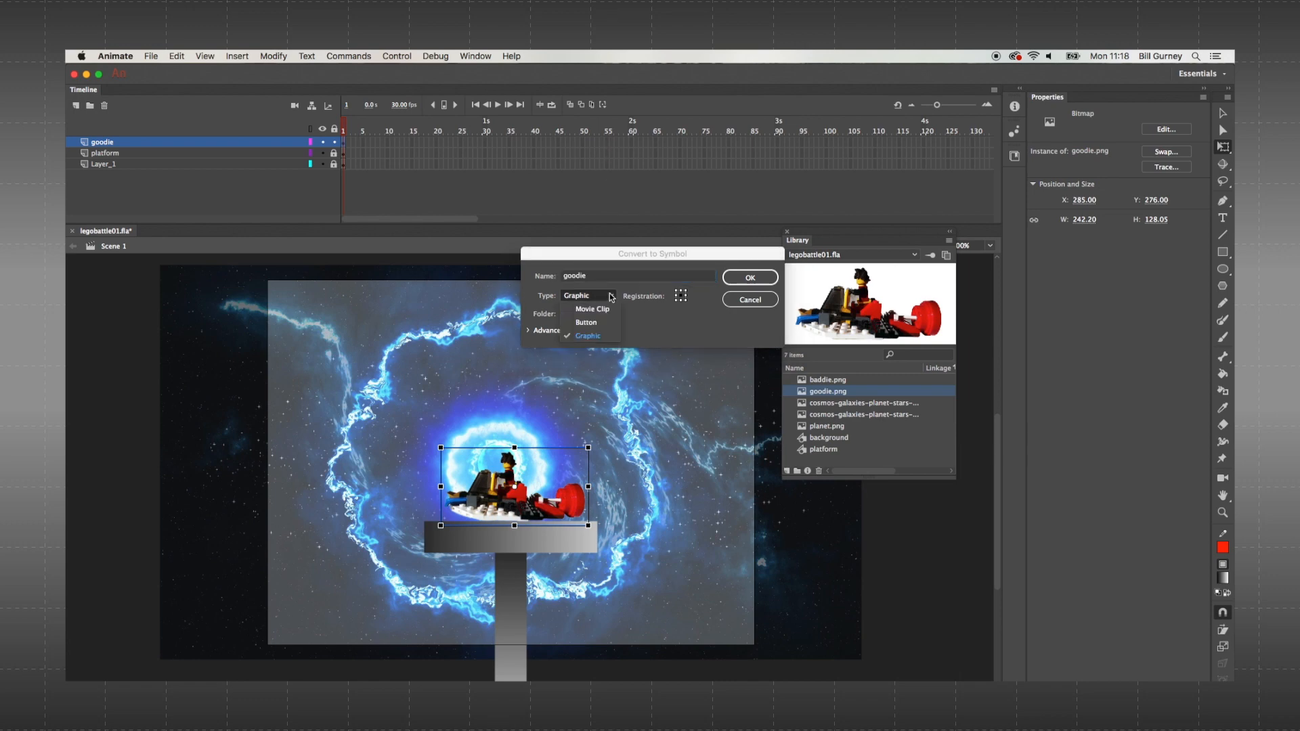
{"action": "left_click", "coordinate": [599, 335]}
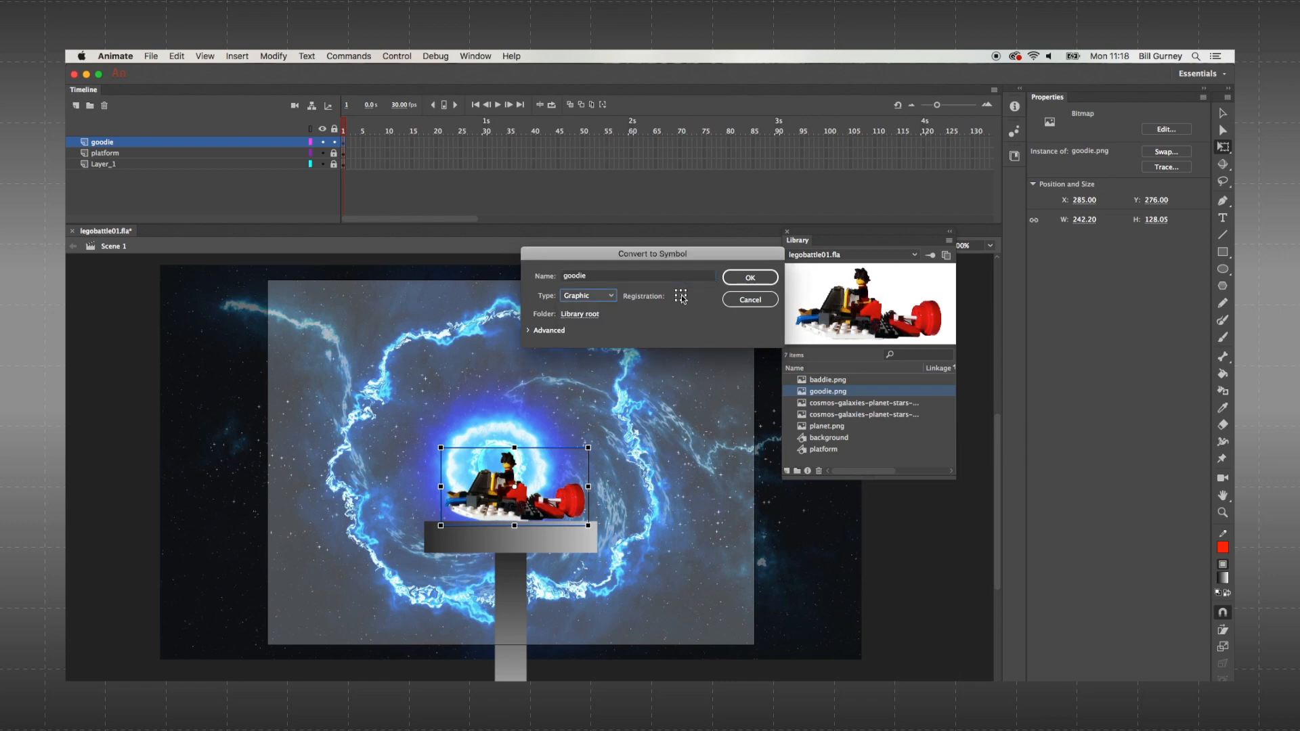
{"action": "left_click", "coordinate": [753, 278]}
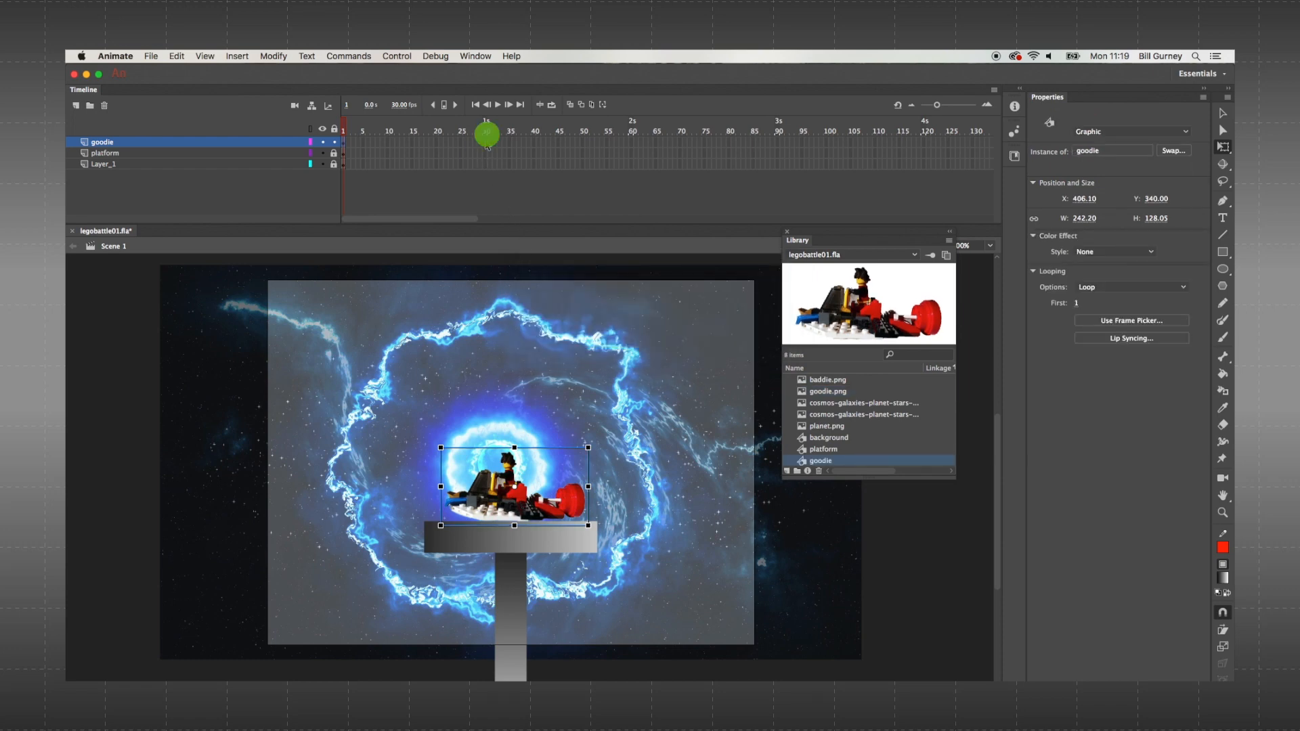
- Extend the goodie, platform and Layer_1 layers to frame 30
{"action": "left_click_drag", "start_coordinate": [485, 142], "coordinate": [486, 170]}
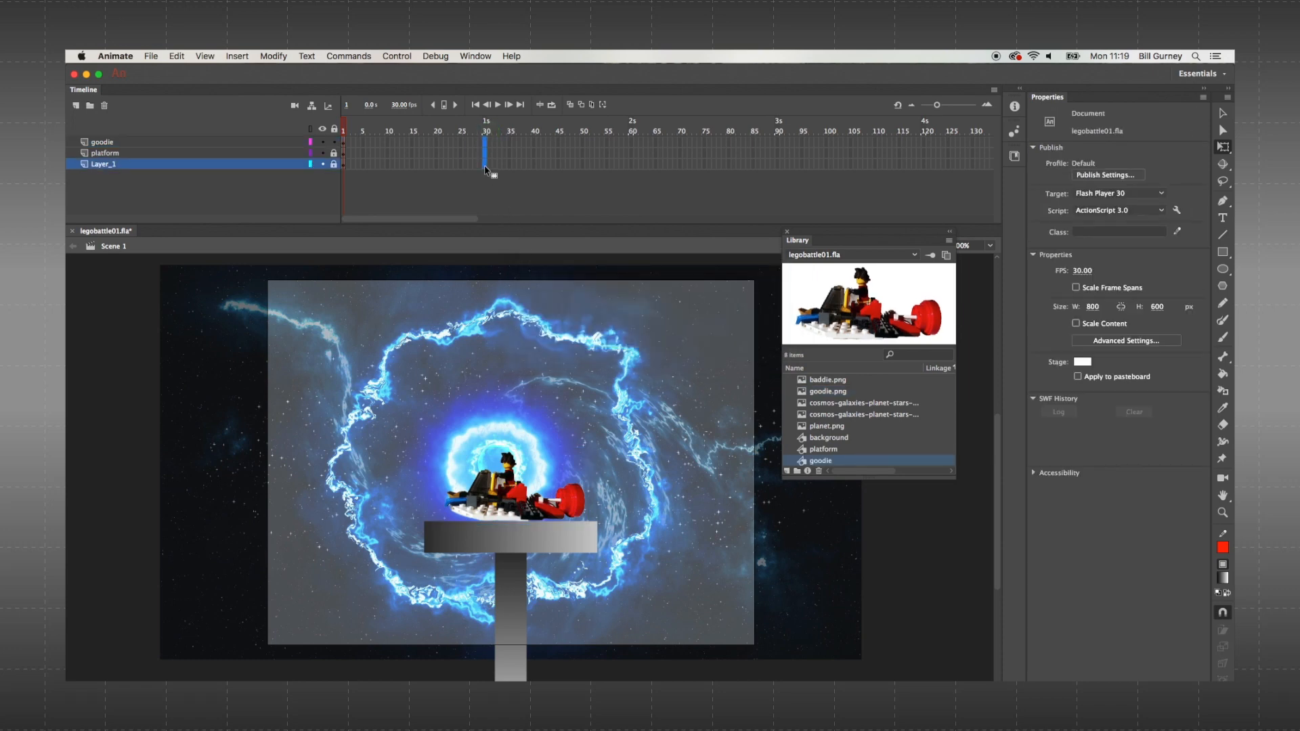
{"action": "right_click", "coordinate": [485, 169]}
{"action": "left_click", "coordinate": [501, 230]}
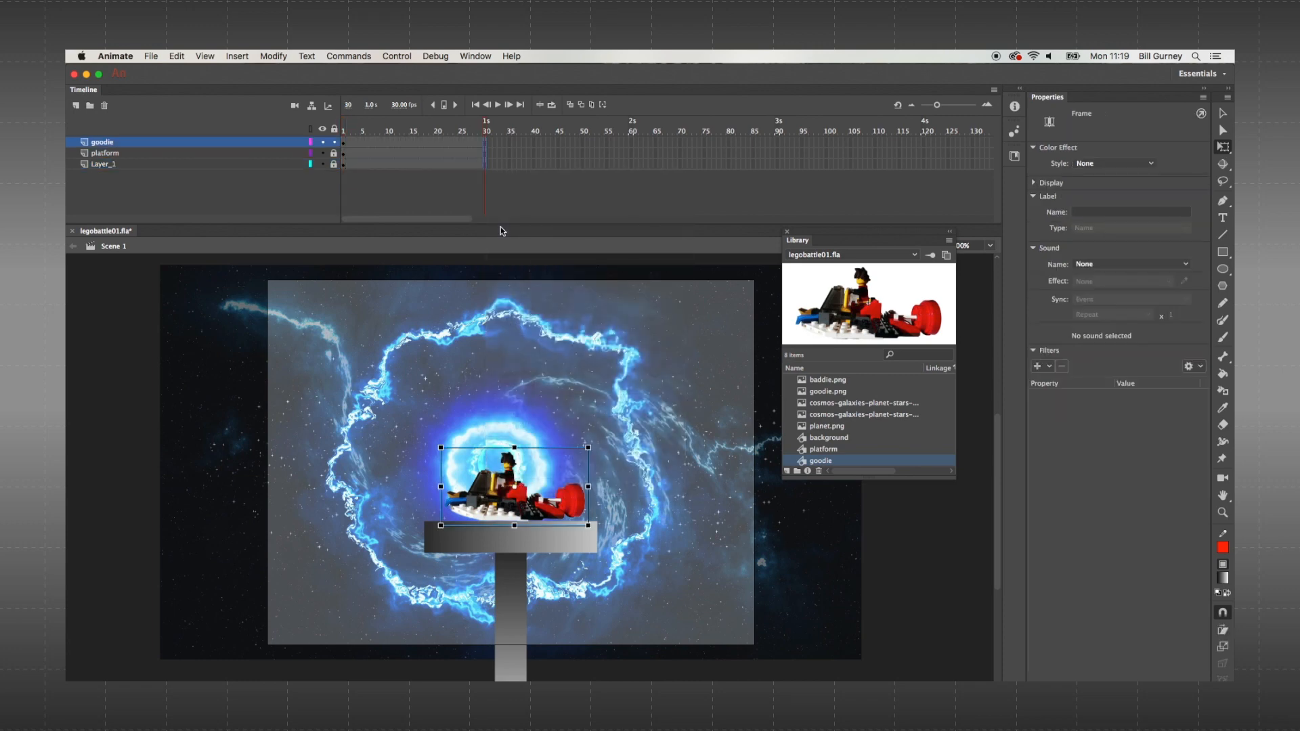
- Insert a keyframe at frame 30 of the goodie layer and create a classic tween starting from frame 1
{"action": "right_click", "coordinate": [483, 145]}
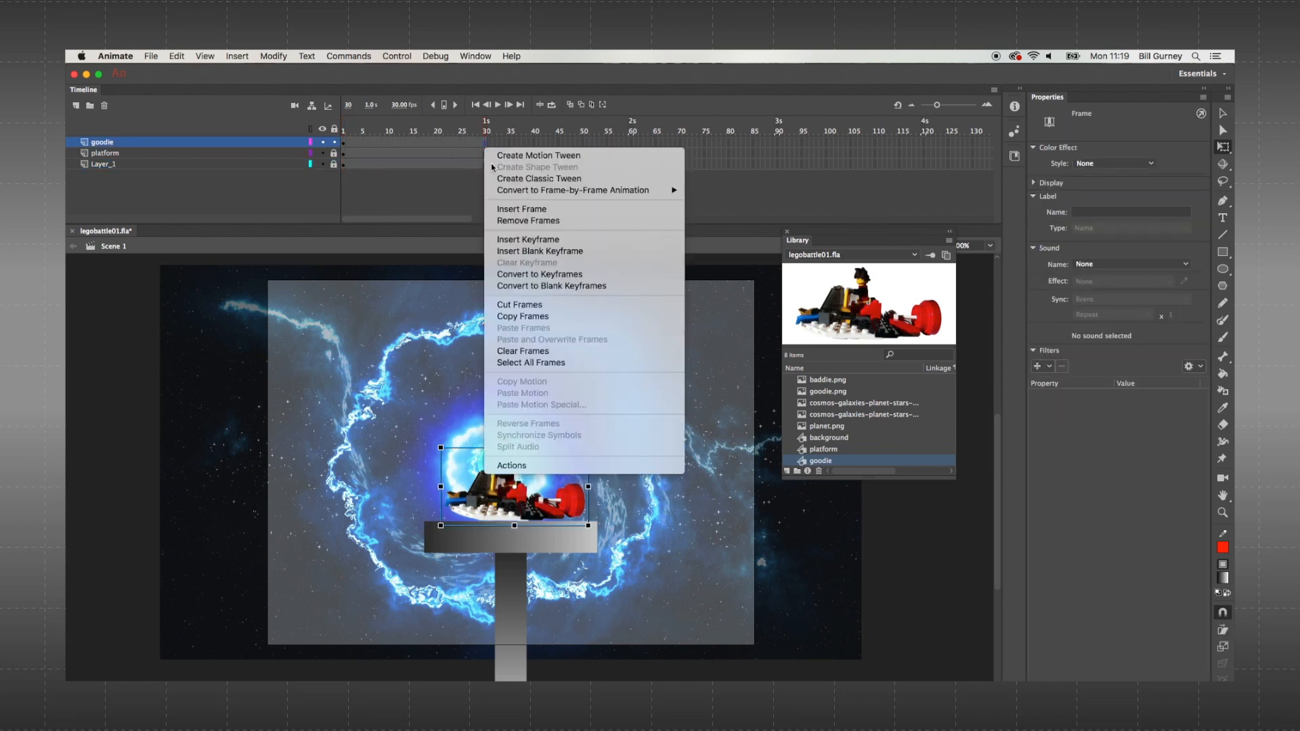
{"action": "left_click", "coordinate": [505, 240]}
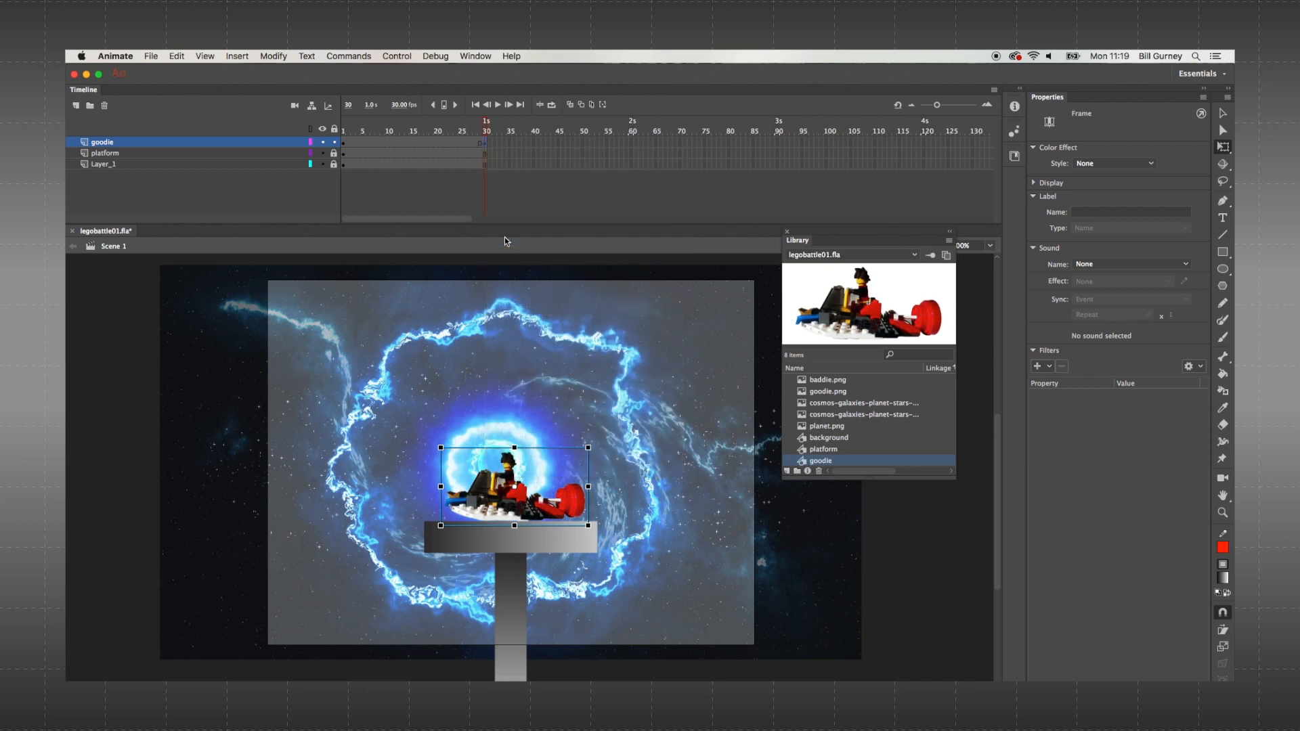
{"action": "right_click", "coordinate": [345, 146]}
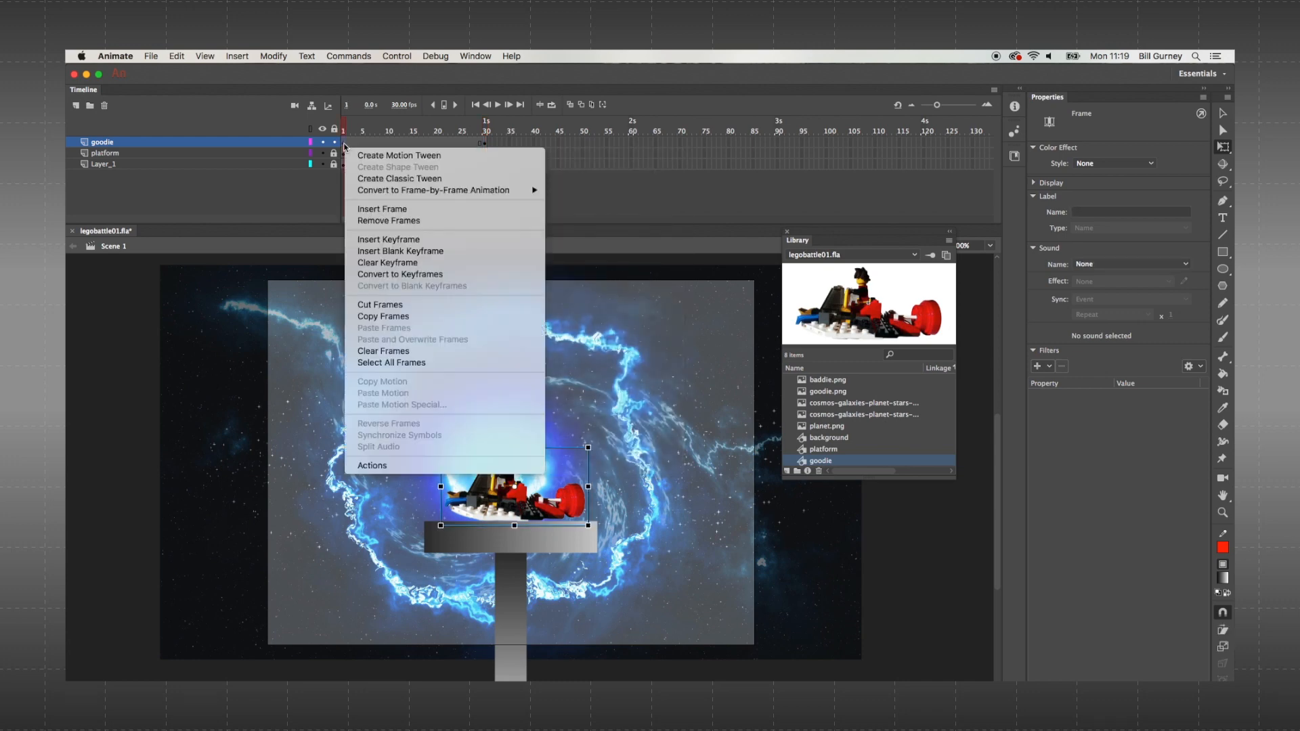
{"action": "left_click", "coordinate": [356, 177]}
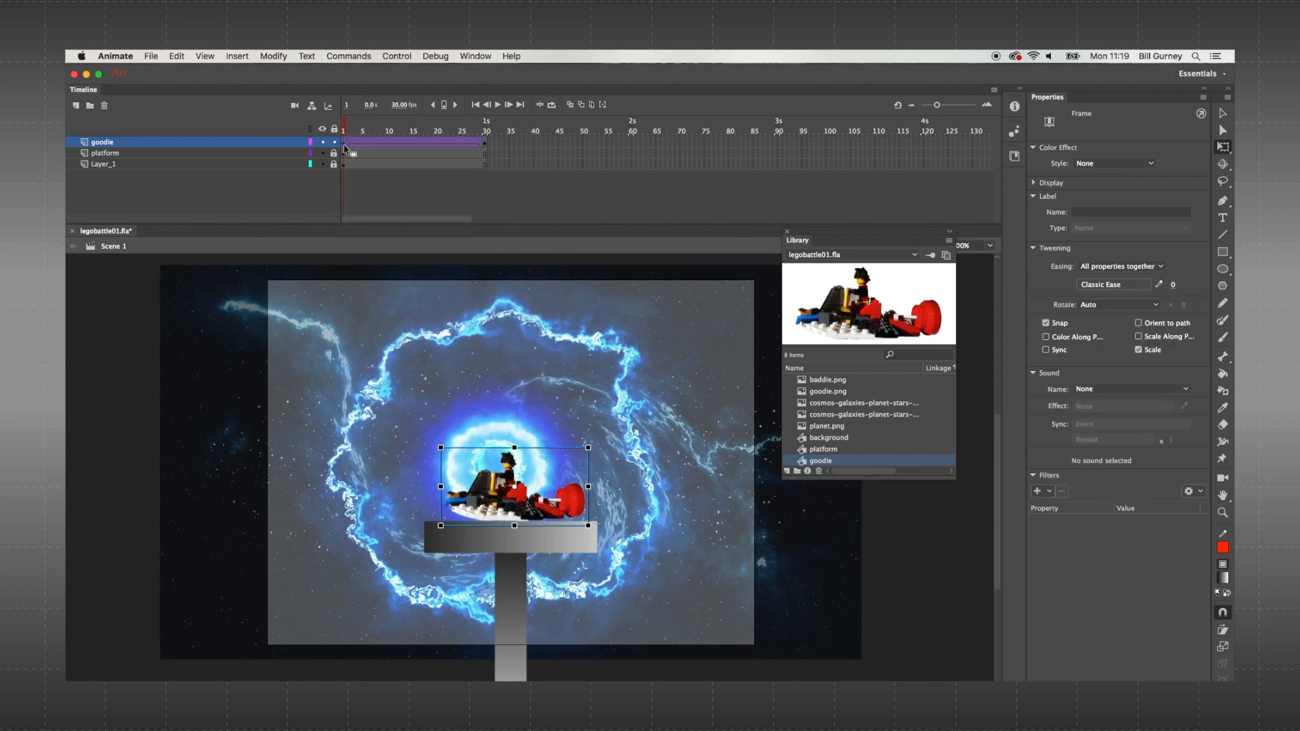
- Move the goodie vehicle straight up in frame 1 until it lies just above the stage's upper edge
{"action": "key", "text": "shift+Up"}
{"action": "key", "text": "shift+Up"}
{"action": "key", "text": "shift+Up"}
{"action": "key", "text": "shift+Up"}
{"action": "key", "text": "shift+Up"}
{"action": "key", "text": "shift+Up"}
{"action": "key", "text": "shift+Up"}
{"action": "key", "text": "shift+Up"}
{"action": "key", "text": "shift+Up"}
{"action": "key", "text": "shift+Up"}
{"action": "key", "text": "shift+Up"}
{"action": "key", "text": "shift+Up"}
{"action": "key", "text": "shift+Up"}
{"action": "key", "text": "shift+Up"}
{"action": "key", "text": "shift+Up"}
{"action": "key", "text": "shift+Up"}
{"action": "key", "text": "shift+Up"}
{"action": "key", "text": "shift+Up"}
{"action": "key", "text": "shift+Up"}
{"action": "key", "text": "shift+Up"}
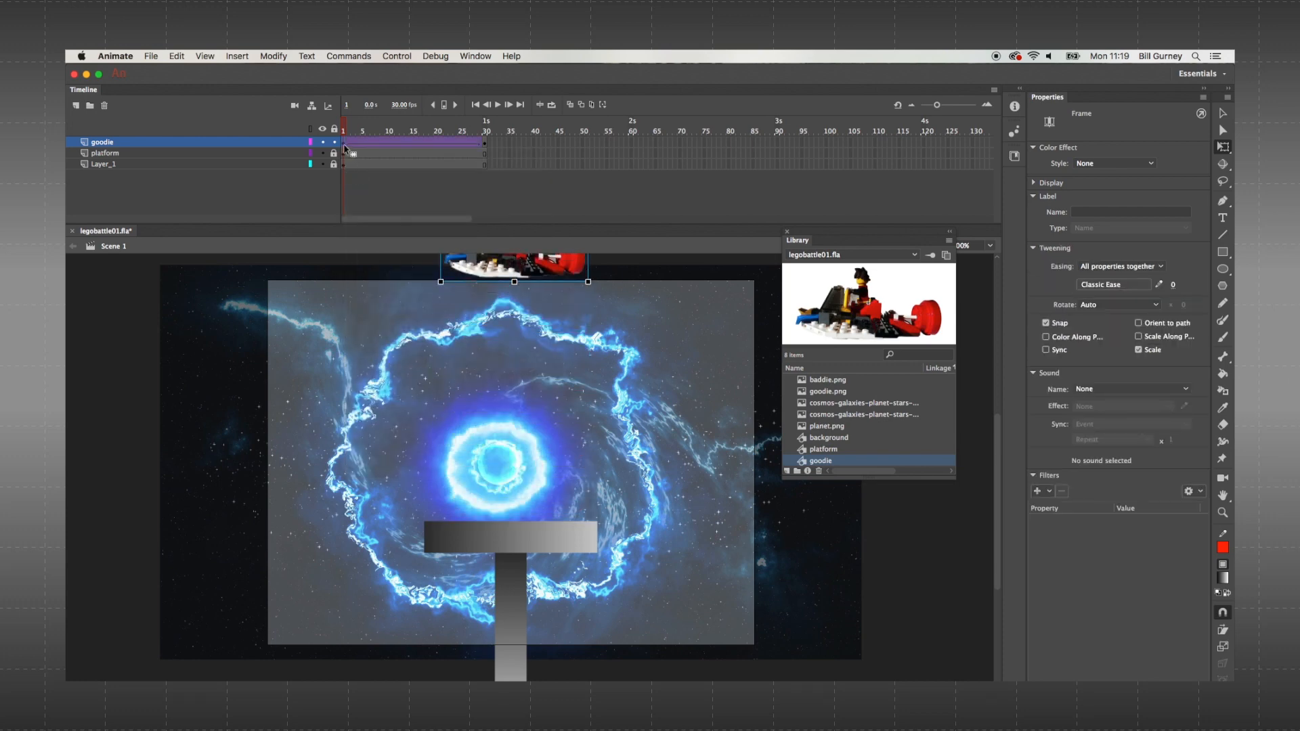
- Play the vehicle's landing animation from frame 1 to check its descent onto the platform
{"action": "mouse_move", "coordinate": [344, 131]}
{"action": "left_mouse_down"}
{"action": "mouse_move", "coordinate": [484, 138]}
{"action": "mouse_move", "coordinate": [340, 132]}
{"action": "left_mouse_up"}
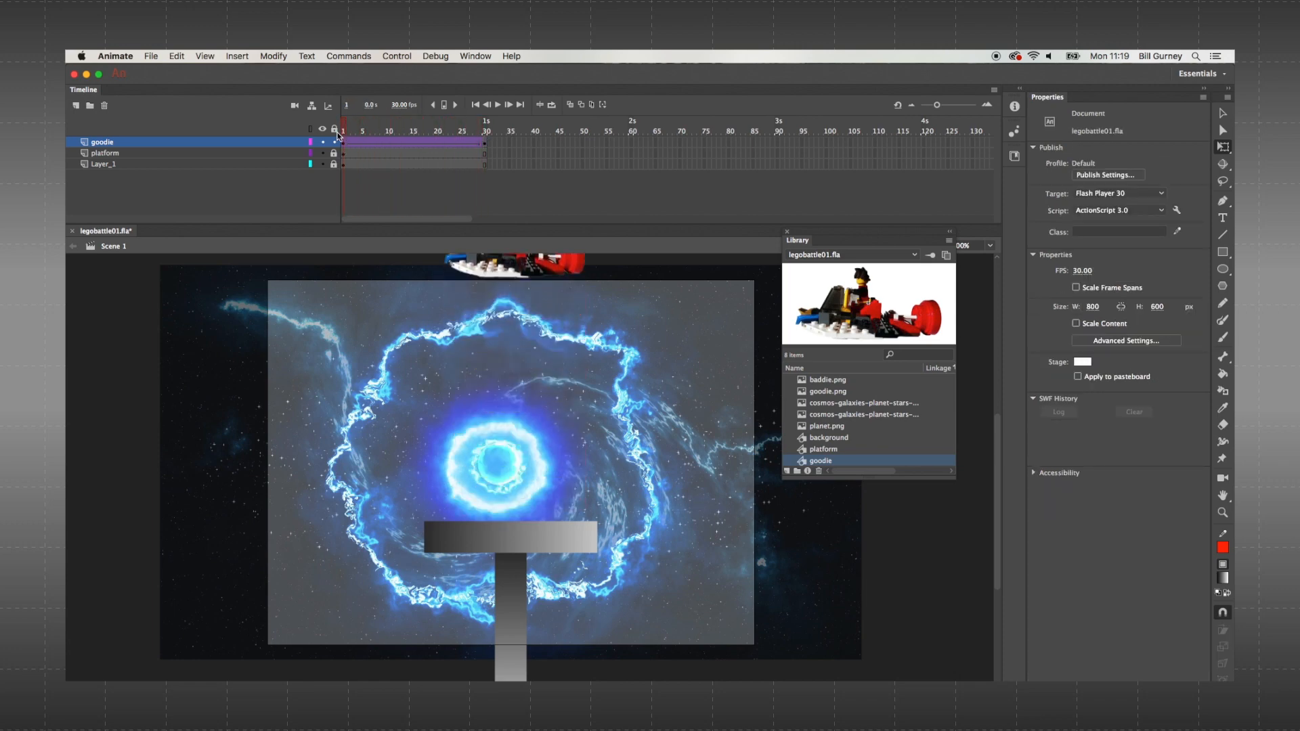
{"action": "left_click", "coordinate": [499, 106]}
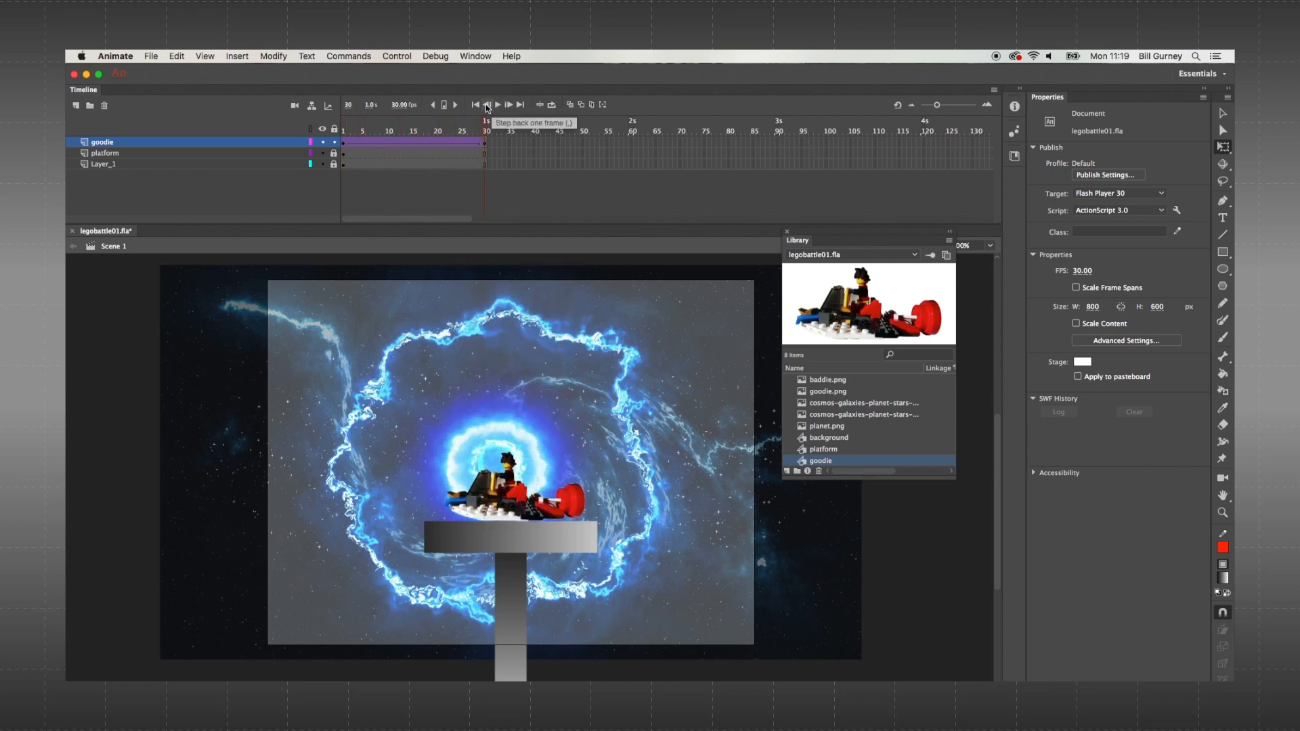
{"action": "left_click", "coordinate": [477, 105]}
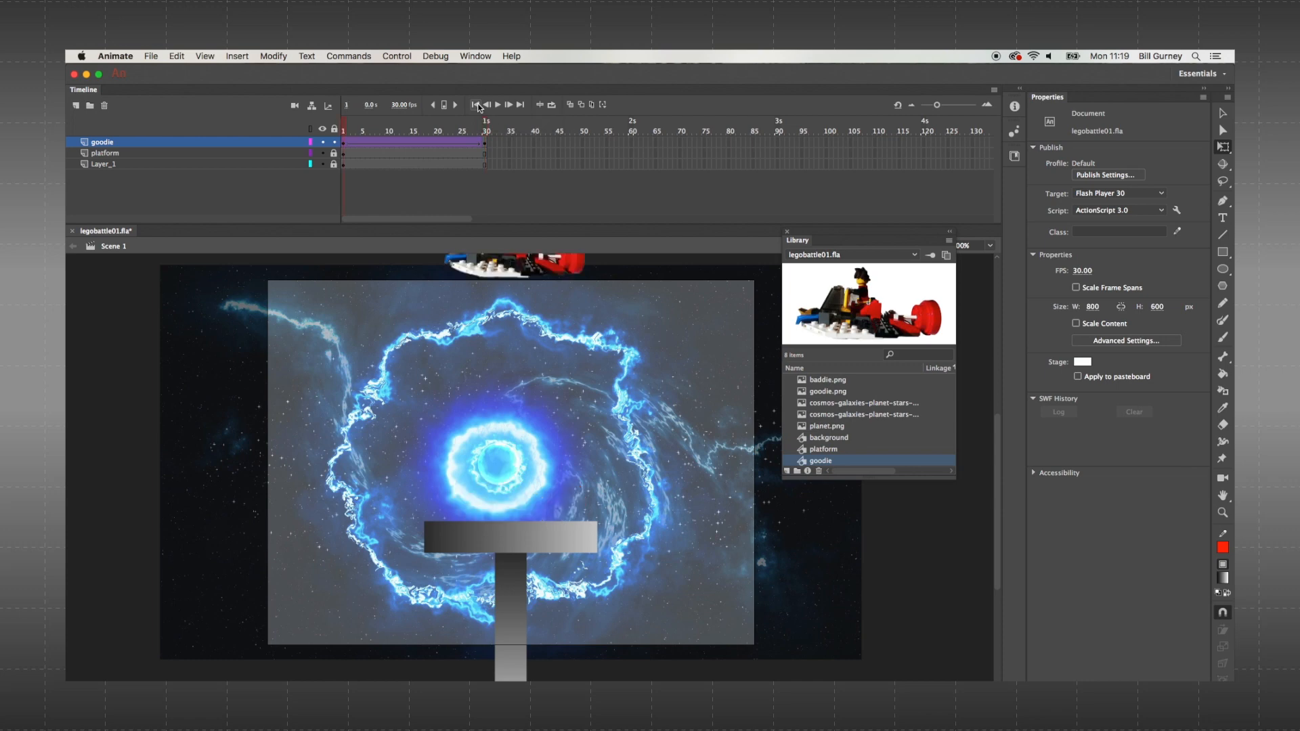
{"action": "left_click", "coordinate": [498, 106]}
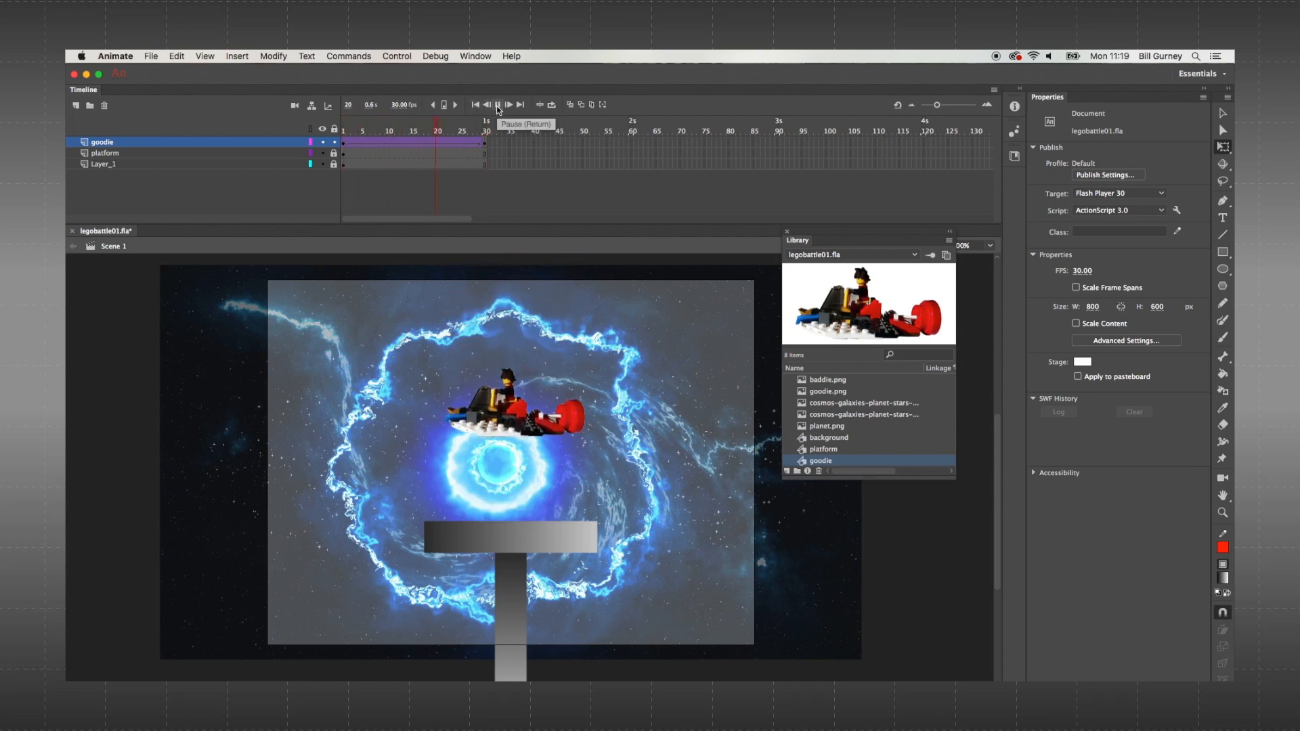
{"action": "left_click_drag", "start_coordinate": [487, 128], "coordinate": [504, 161]}
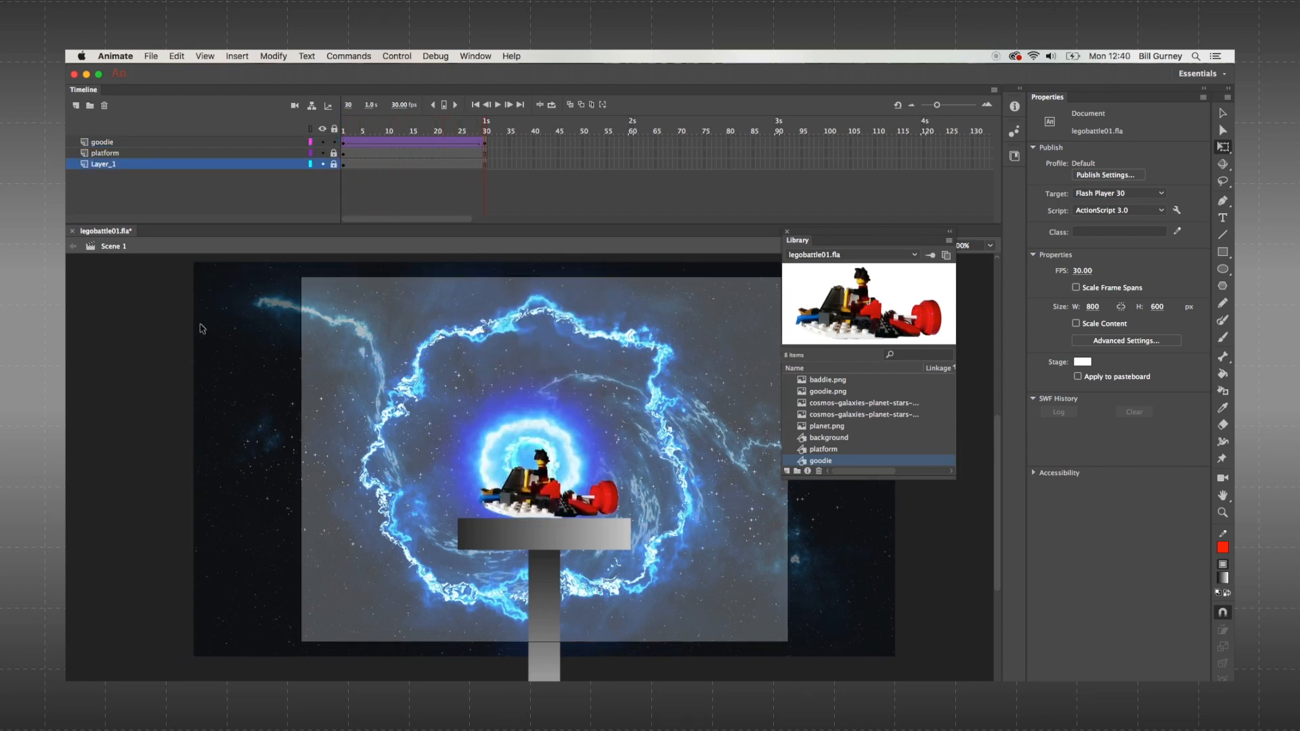
- Bring up the Transform settings and unlock the platform and Layer_1 layers
{"action": "left_click", "coordinate": [478, 56]}
{"action": "left_click", "coordinate": [514, 366]}
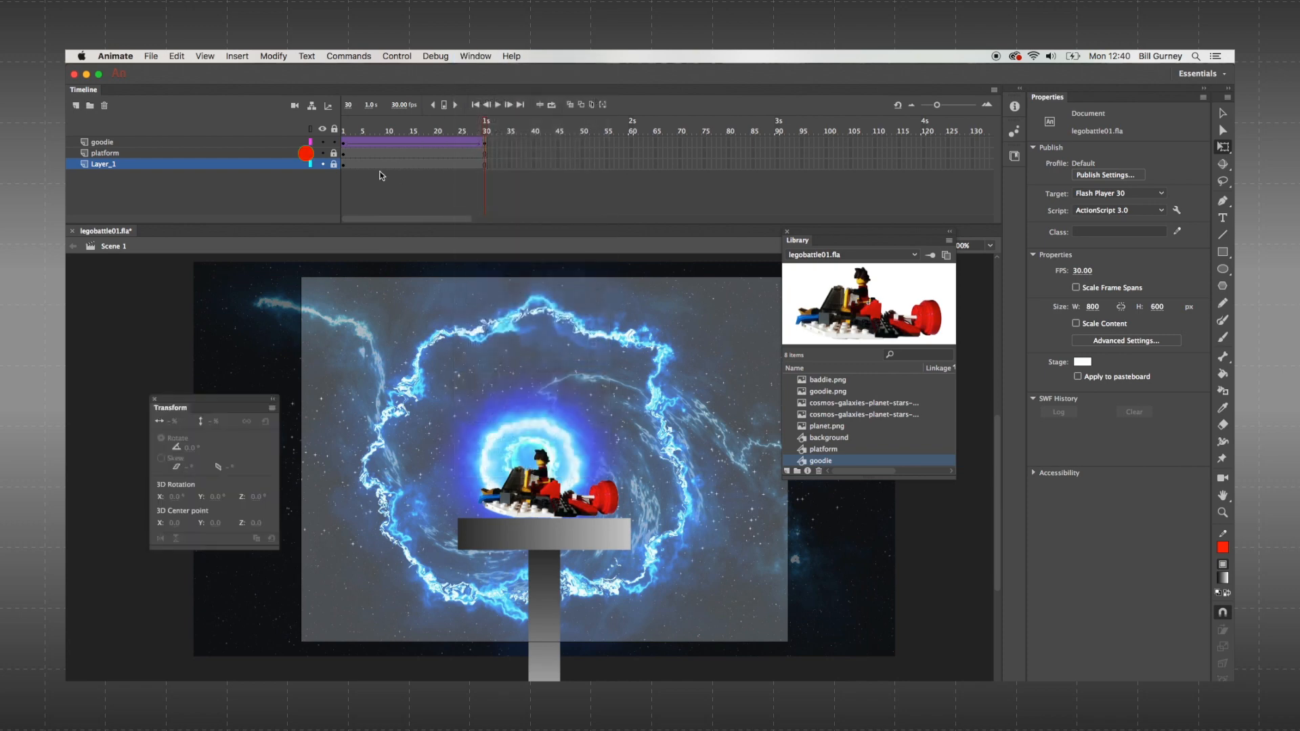
{"action": "left_click", "coordinate": [334, 153]}
{"action": "left_click", "coordinate": [334, 164]}
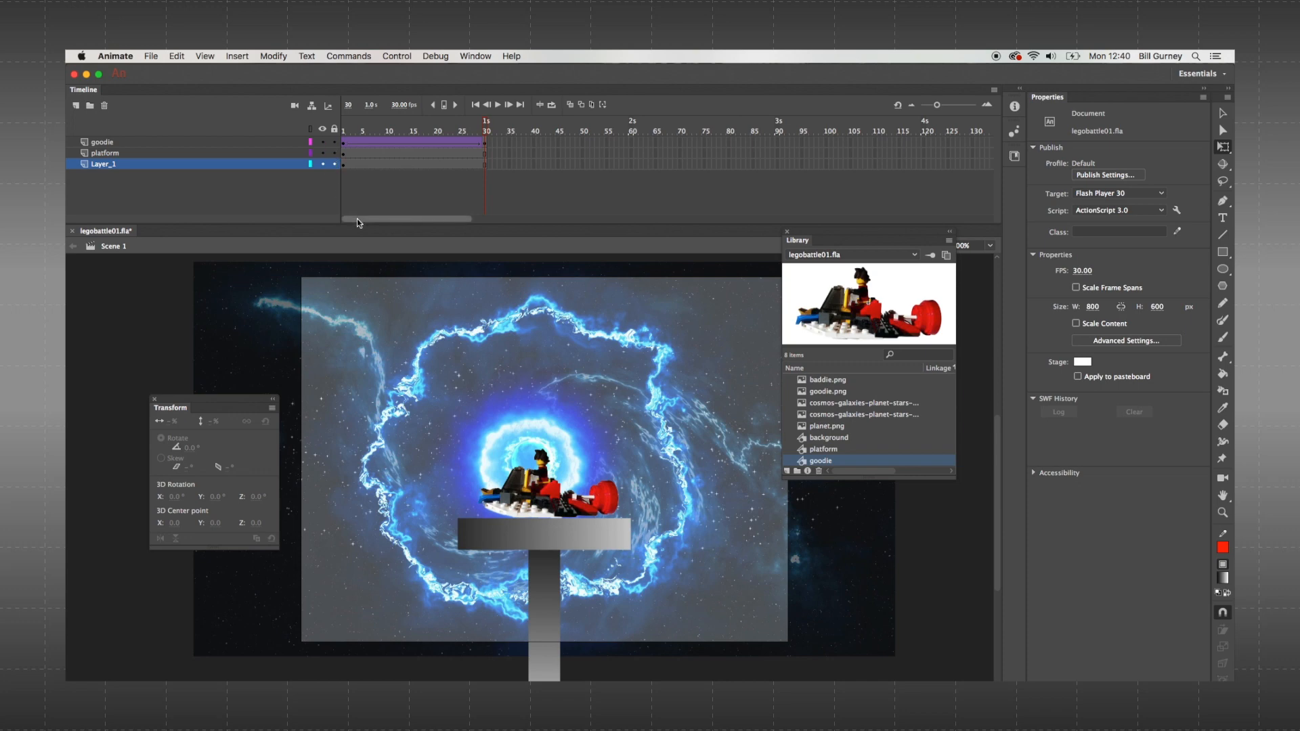
- Extend all three layers to frame 450
{"action": "left_click_drag", "start_coordinate": [356, 218], "coordinate": [719, 236]}
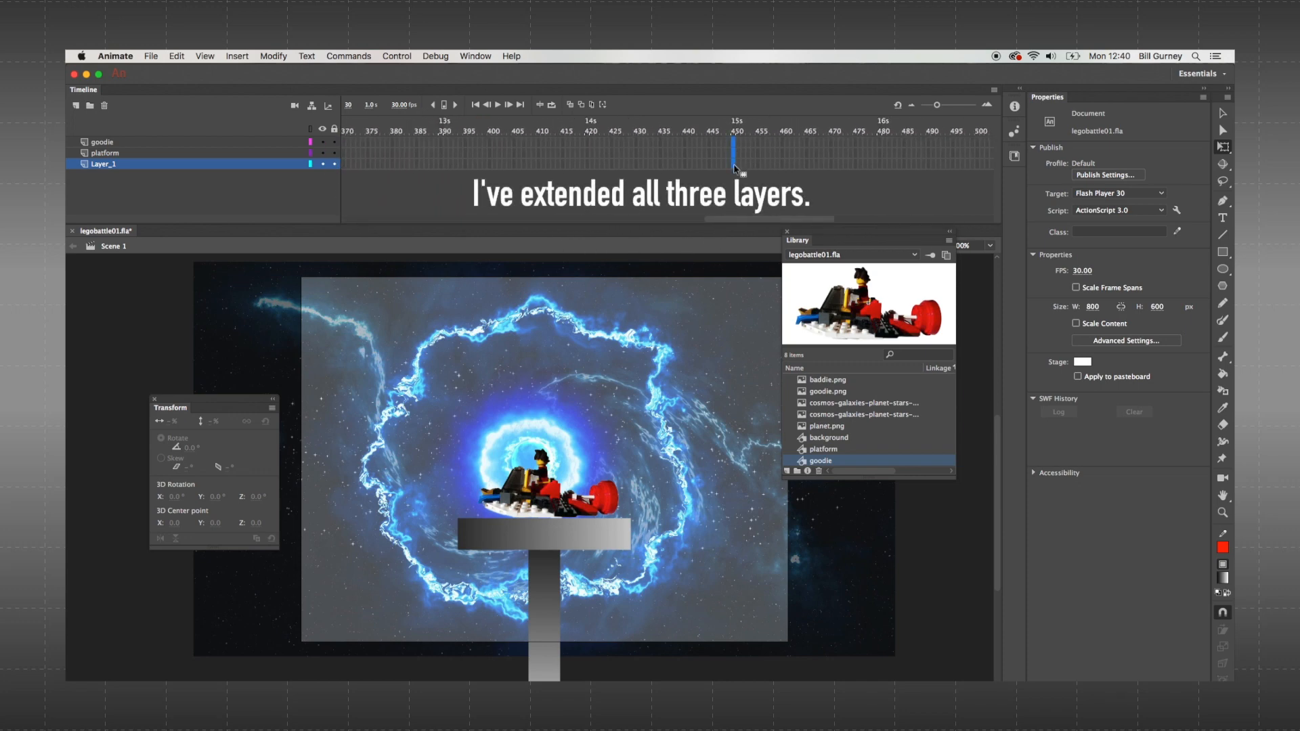
{"action": "right_click", "coordinate": [734, 168]}
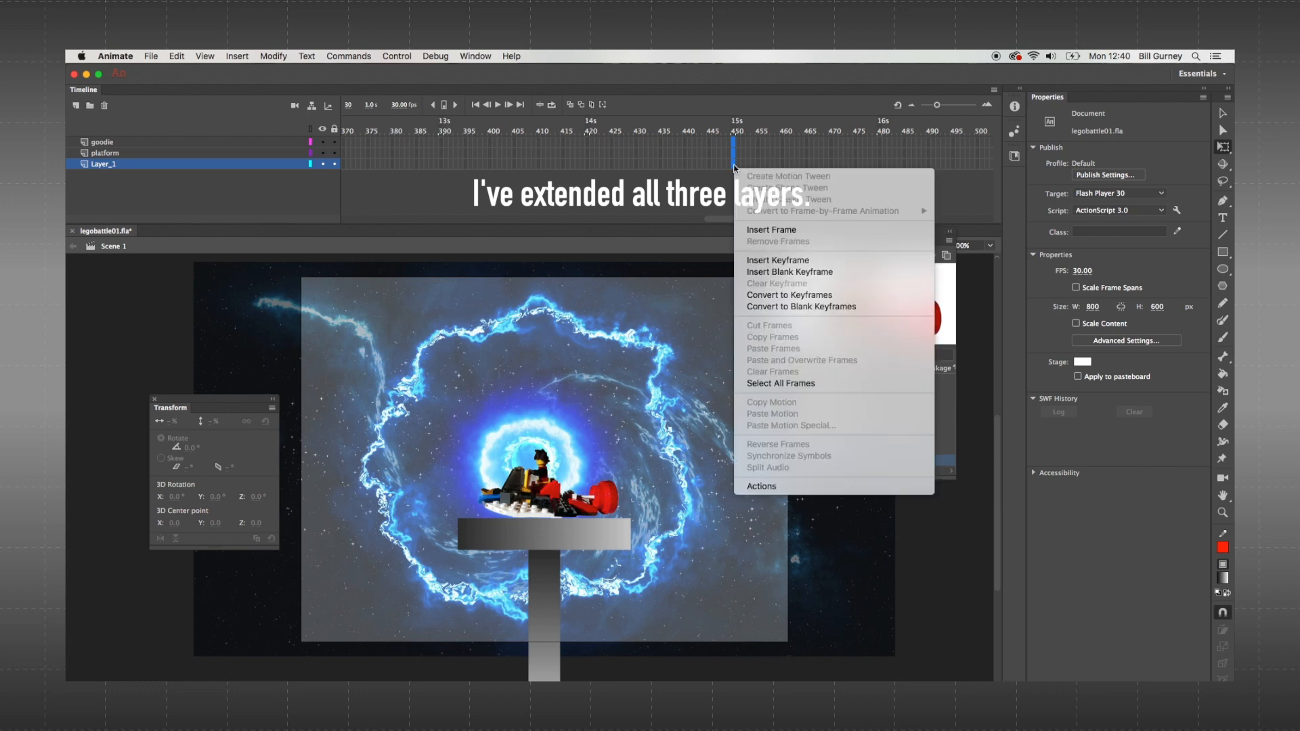
{"action": "left_click", "coordinate": [752, 229]}
- Insert keyframes at frame 31 on both the goodie and platform layers
{"action": "left_click_drag", "start_coordinate": [643, 218], "coordinate": [399, 238]}
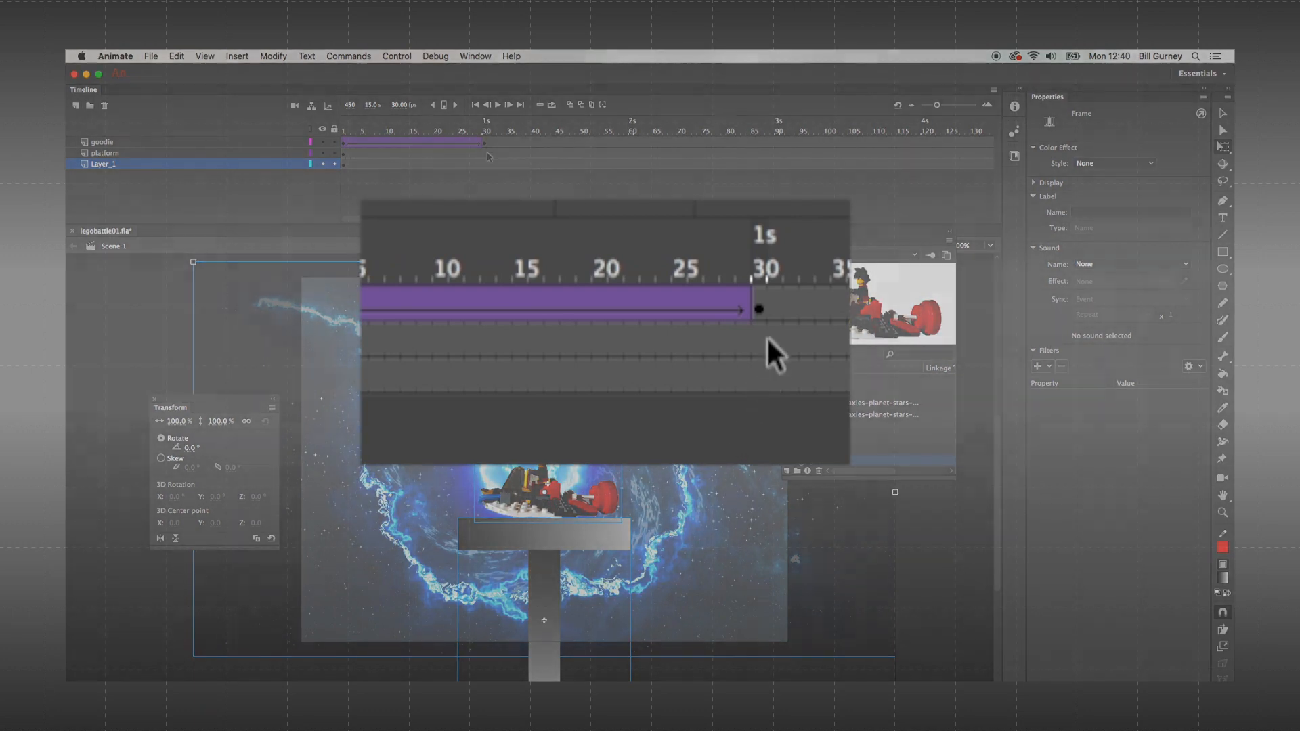
{"action": "left_click", "coordinate": [489, 142]}
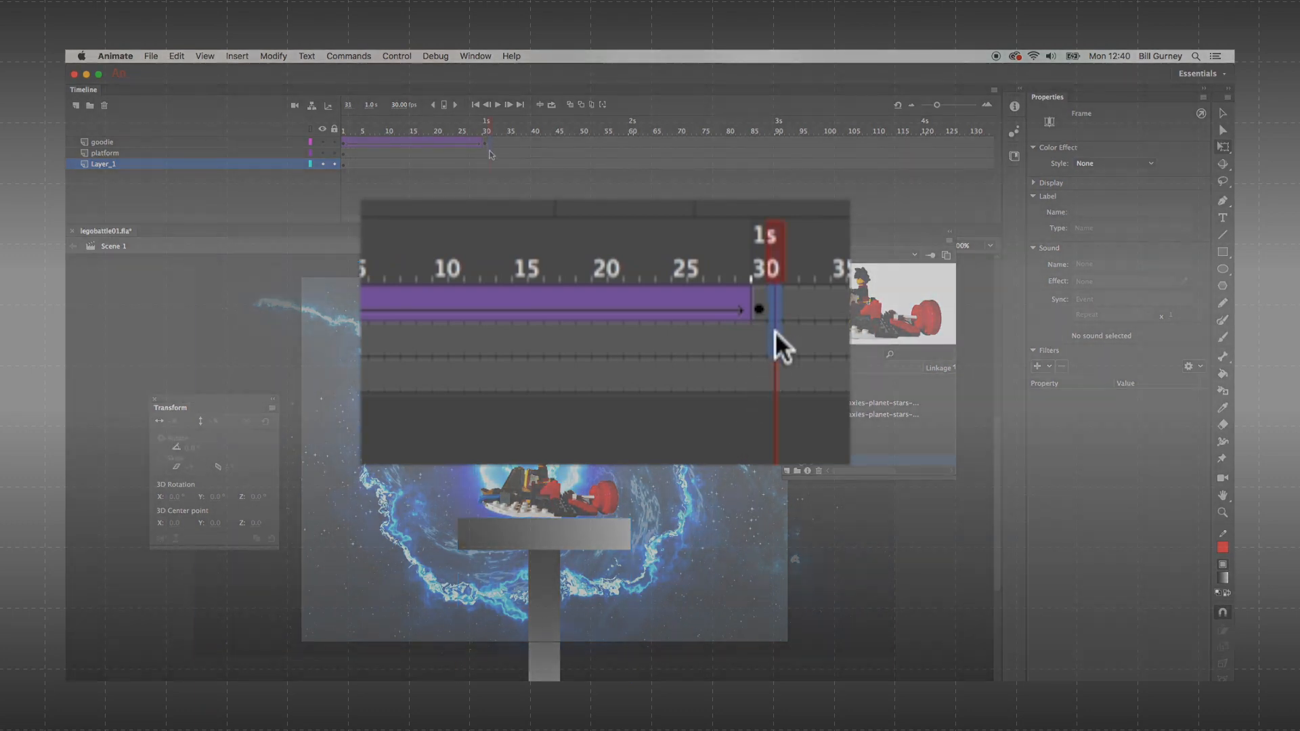
{"action": "left_click", "coordinate": [491, 155]}
{"action": "right_click", "coordinate": [491, 155]}
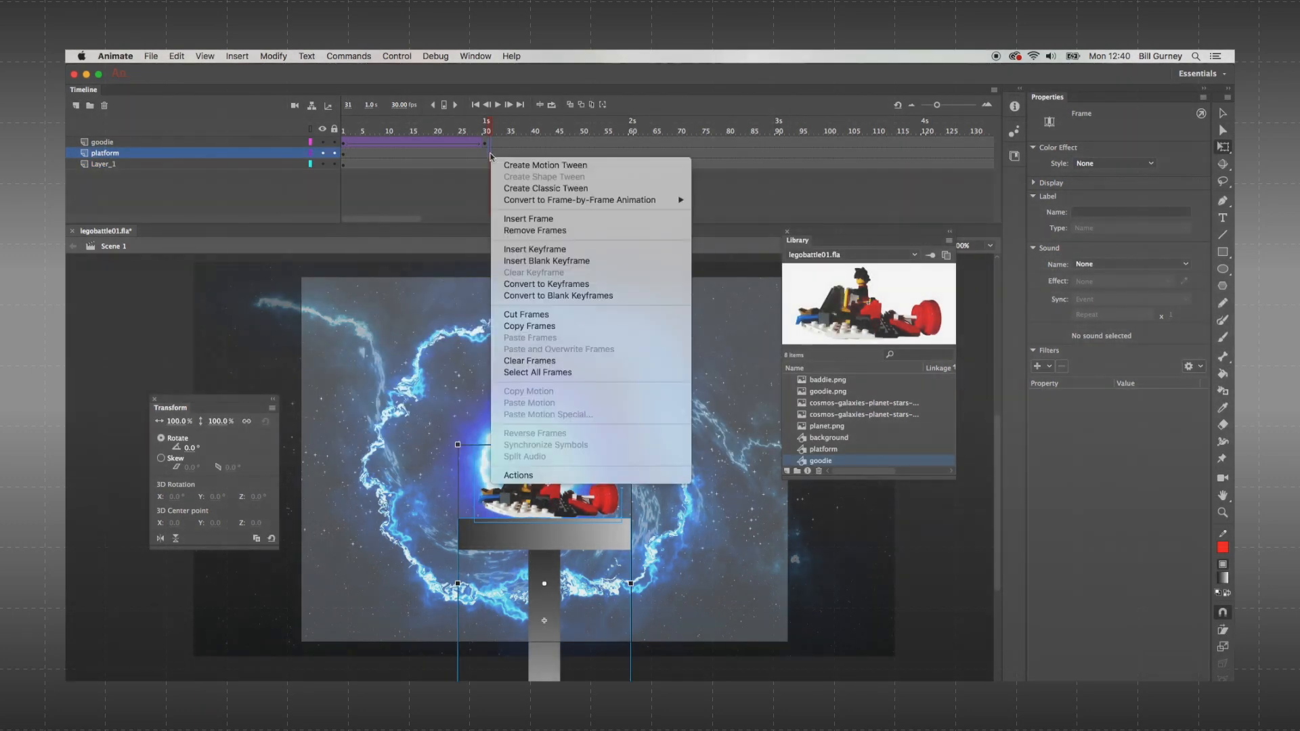
{"action": "left_click", "coordinate": [531, 249]}
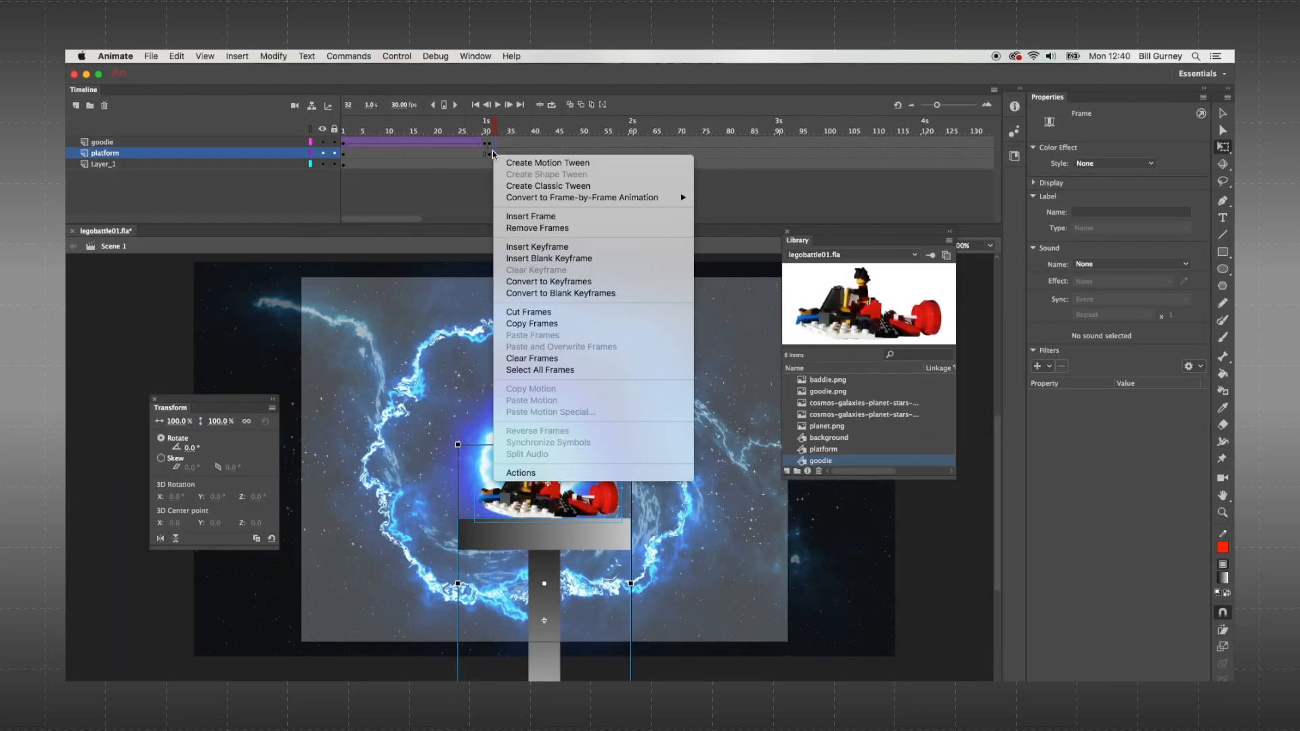
- Insert keyframes at frame 32 on the goodie and platform layers, and nudge both objects slightly downward at frame 31
{"action": "right_click", "coordinate": [493, 158]}
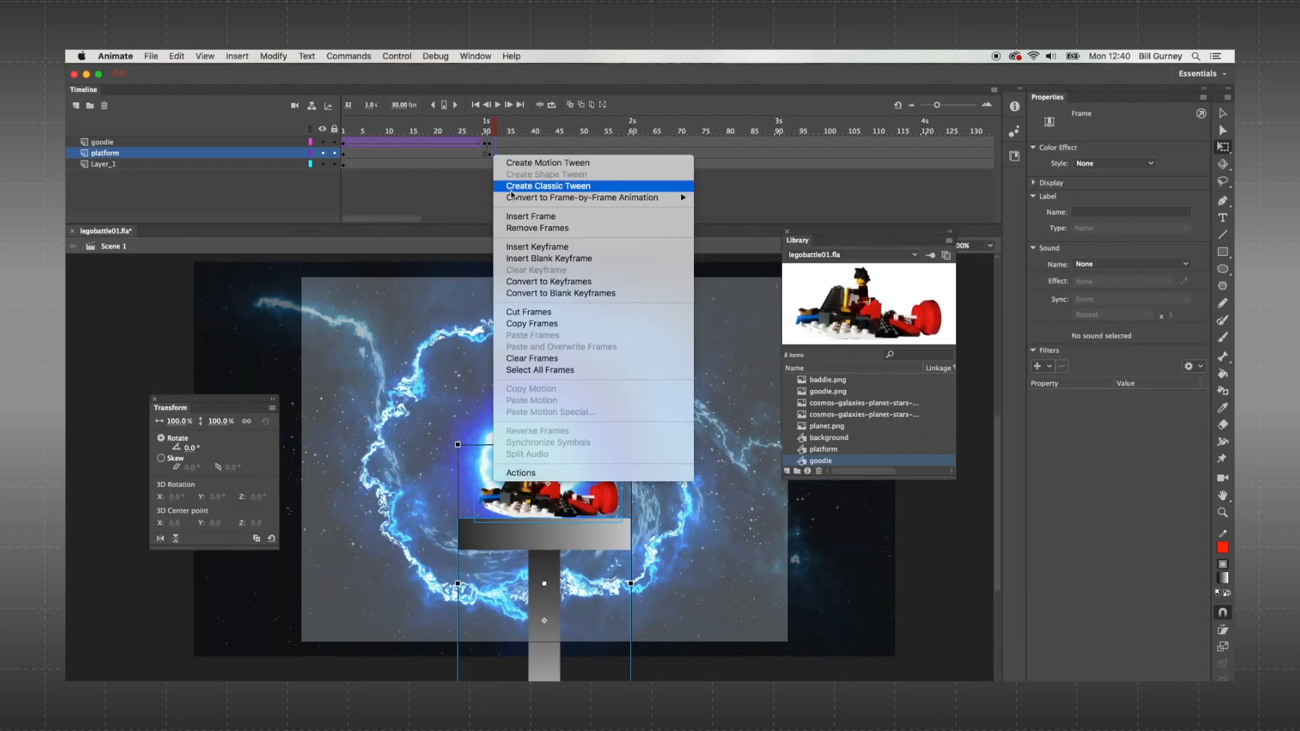
{"action": "left_click", "coordinate": [529, 247]}
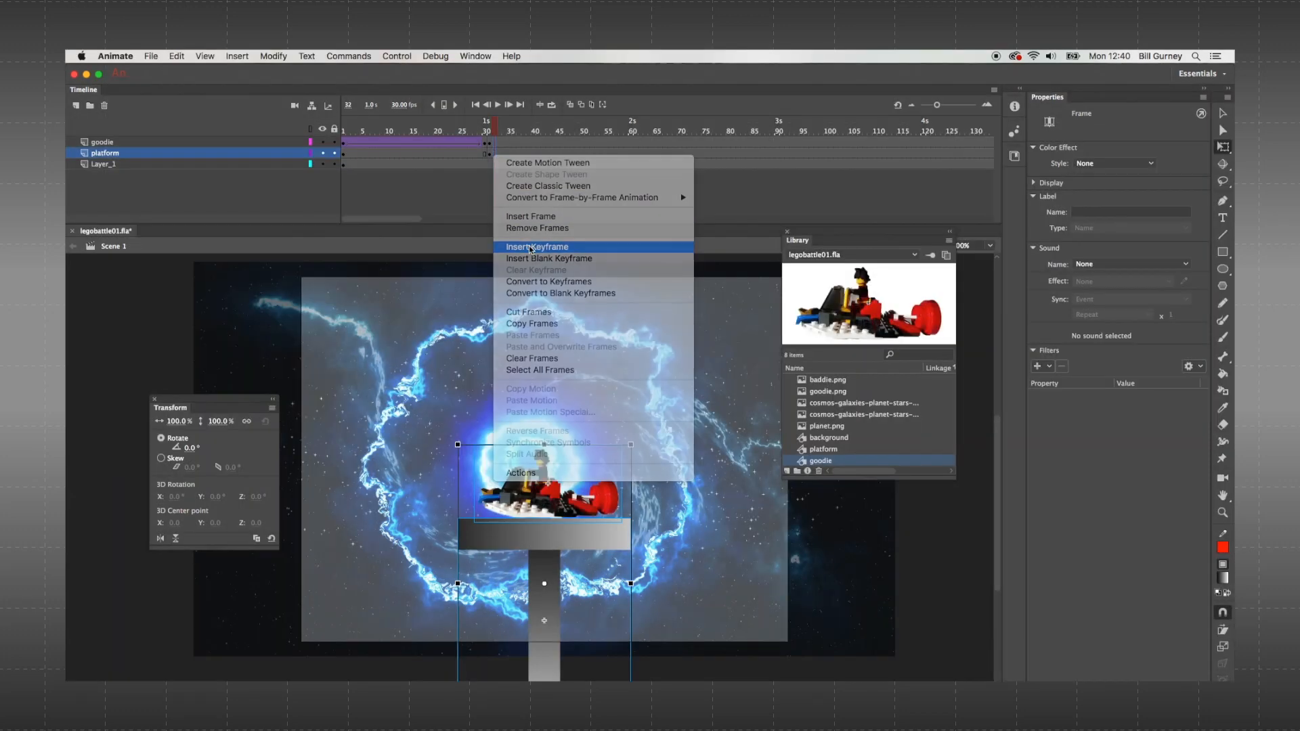
{"action": "left_click", "coordinate": [490, 151]}
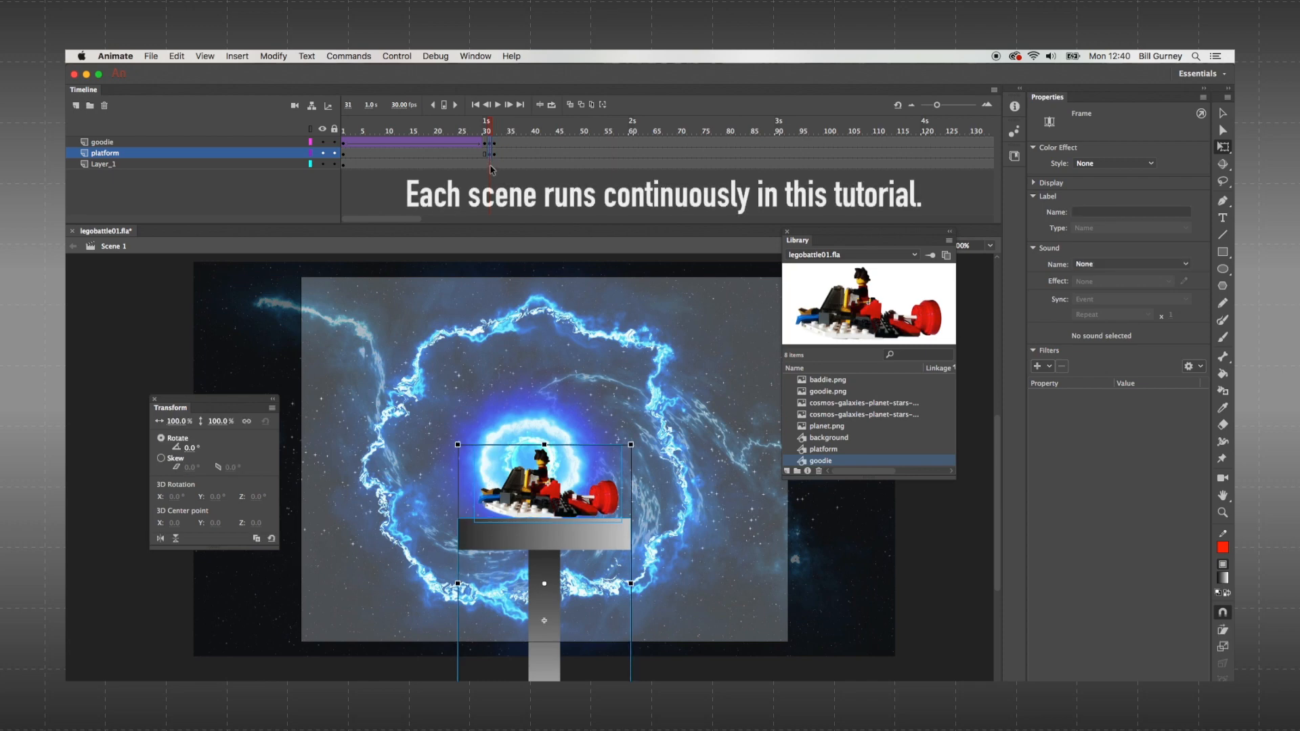
{"action": "key", "text": "Down"}
{"action": "key", "text": "Down"}
{"action": "key", "text": "Down"}
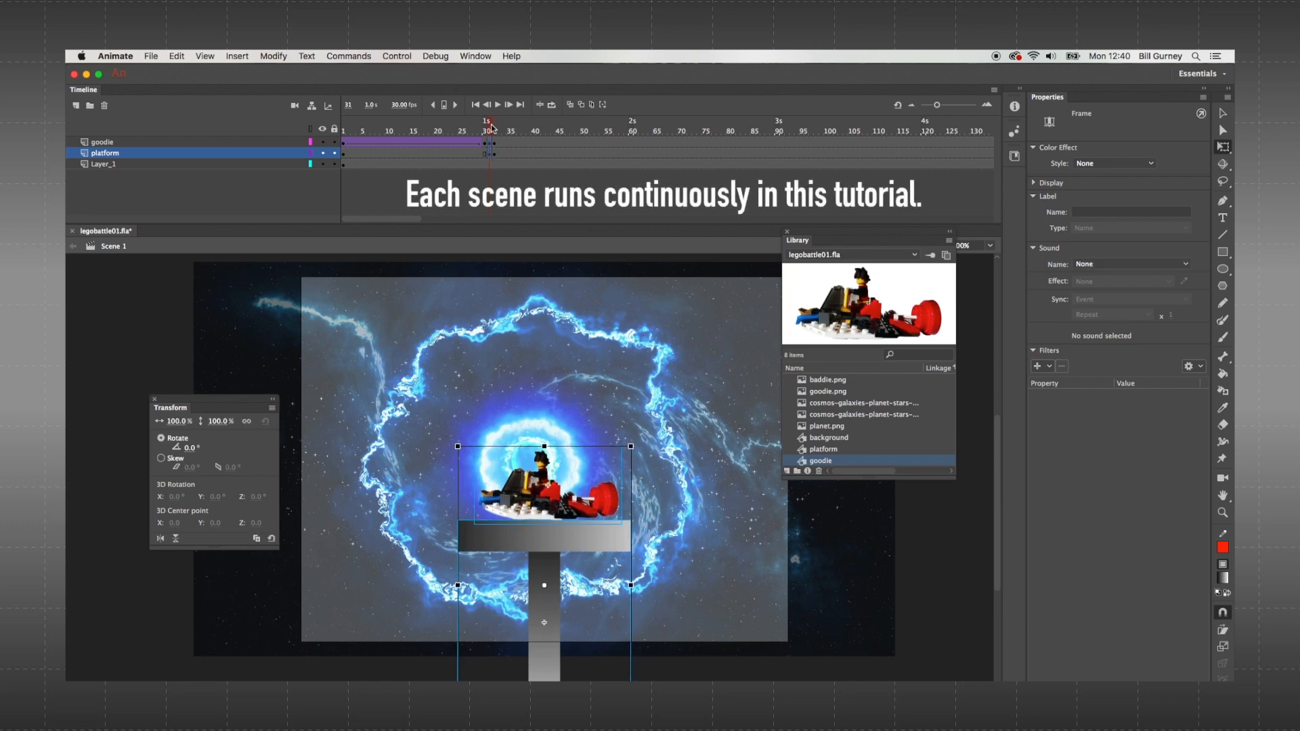
- Insert keyframes at frames 61 and 90 on the goodie, platform and Layer_1 layers
{"action": "left_click_drag", "start_coordinate": [492, 127], "coordinate": [634, 141]}
{"action": "left_click", "coordinate": [635, 164]}
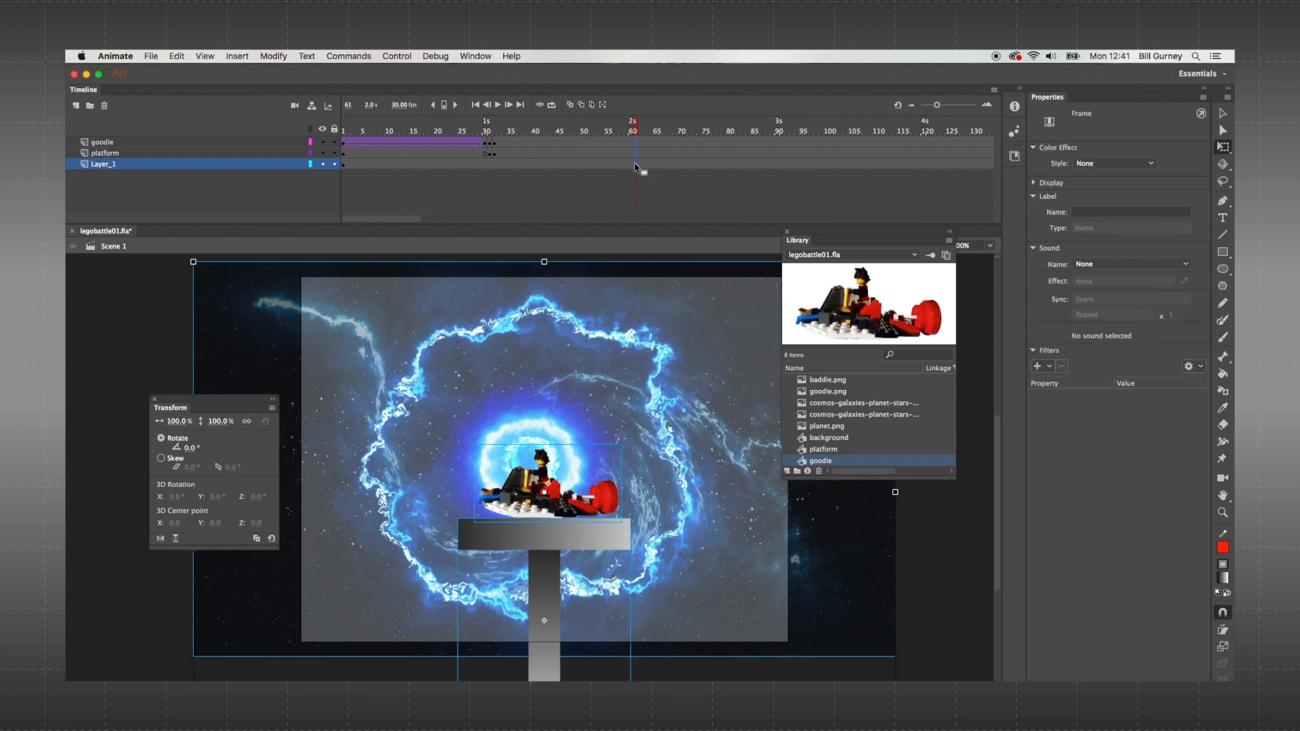
{"action": "right_click", "coordinate": [635, 167]}
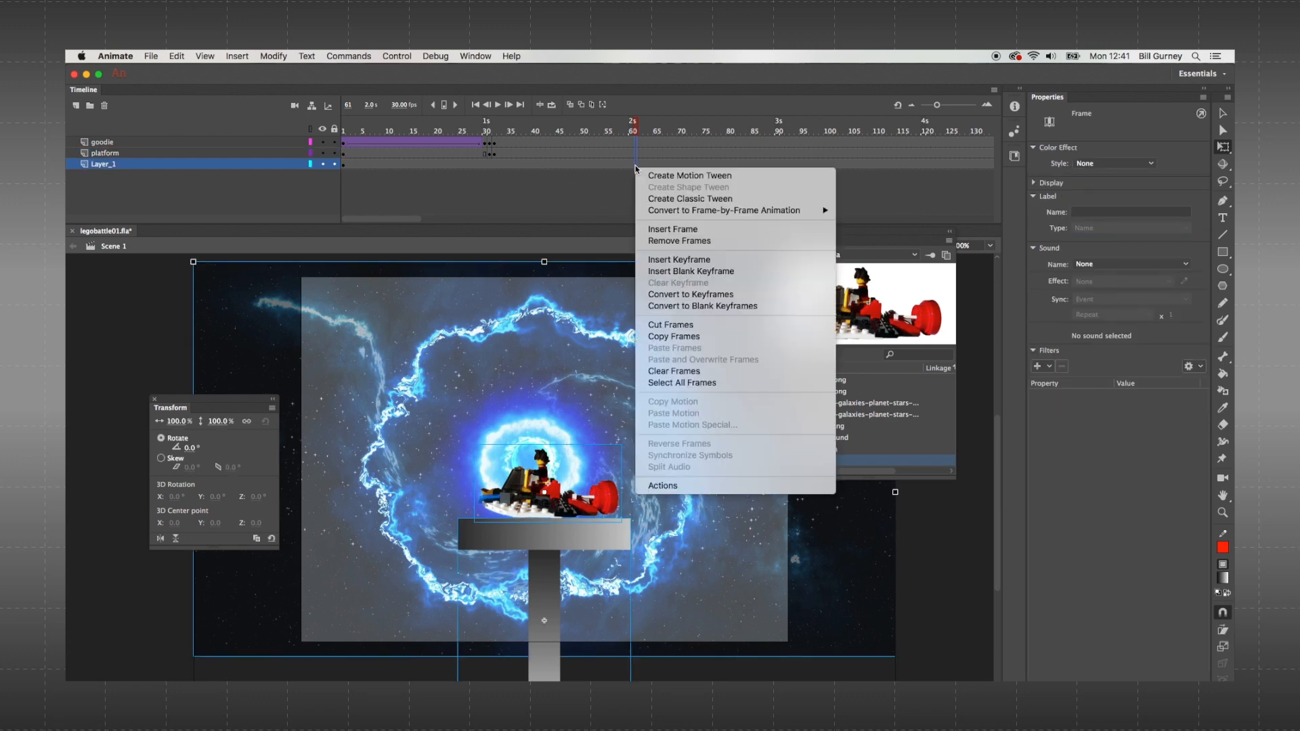
{"action": "left_click", "coordinate": [665, 260]}
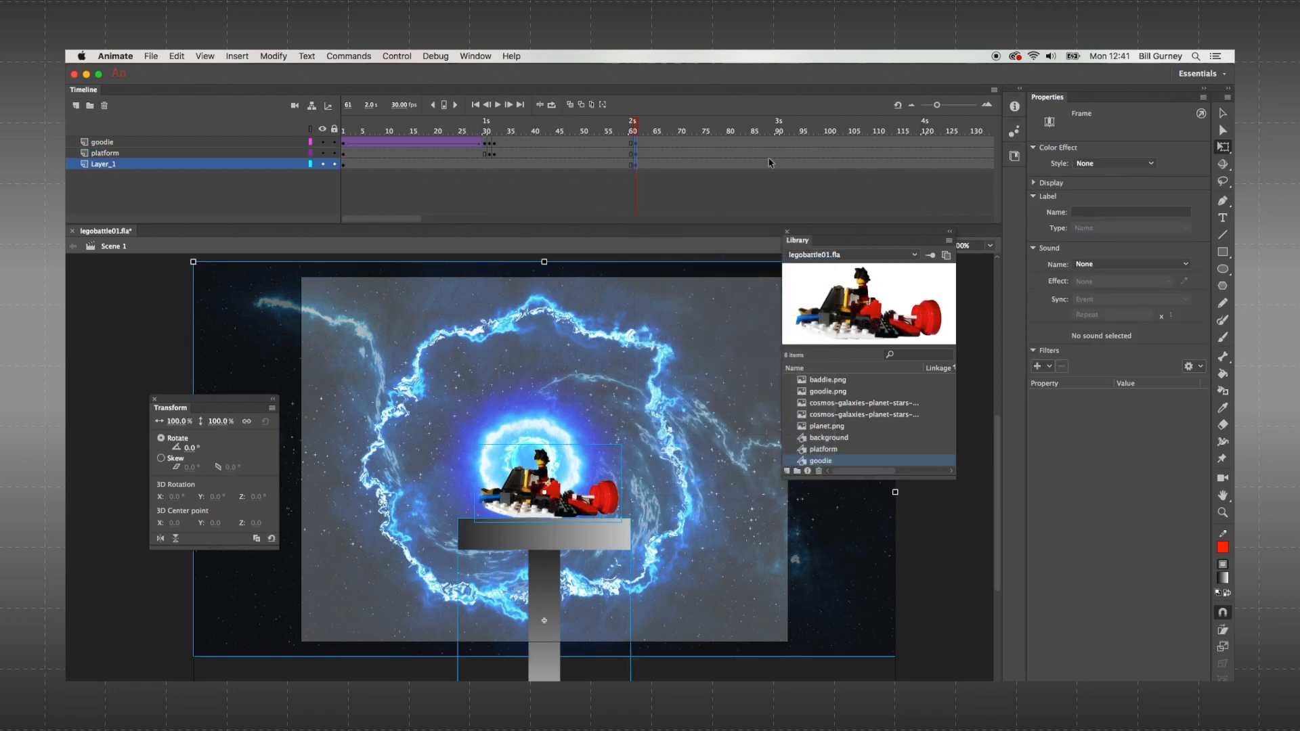
{"action": "left_click", "coordinate": [778, 132]}
{"action": "left_click", "coordinate": [777, 165]}
{"action": "right_click", "coordinate": [778, 165]}
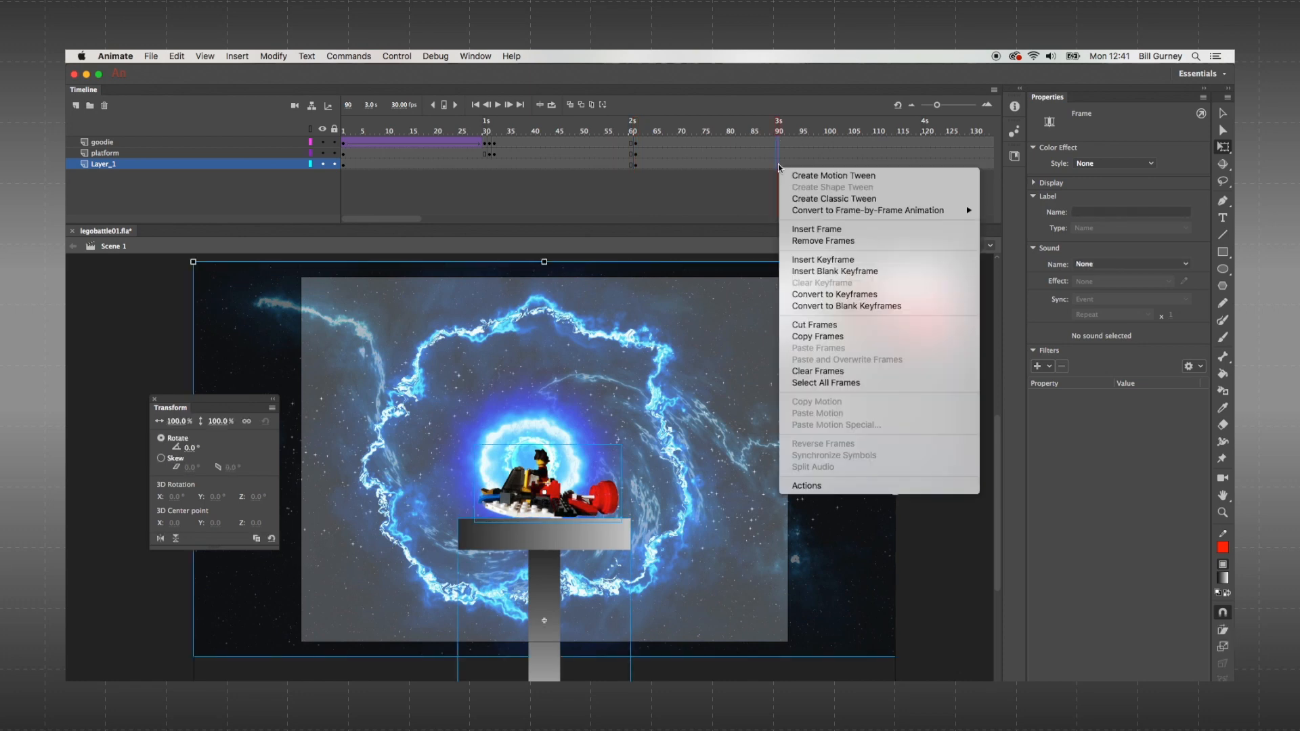
{"action": "left_click", "coordinate": [811, 258]}
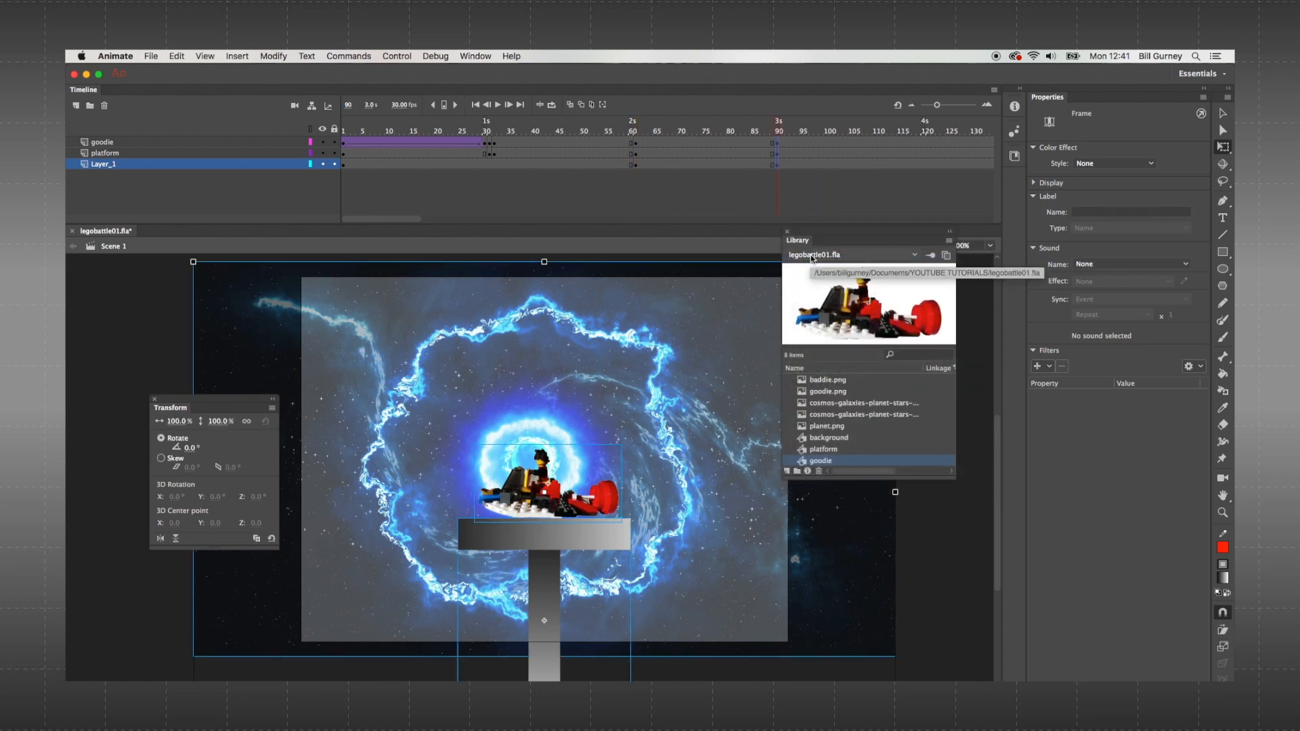
- Create classic tweens between frames 61 and 90 on all three layers, and play the animation from frame 1
{"action": "left_click", "coordinate": [635, 165]}
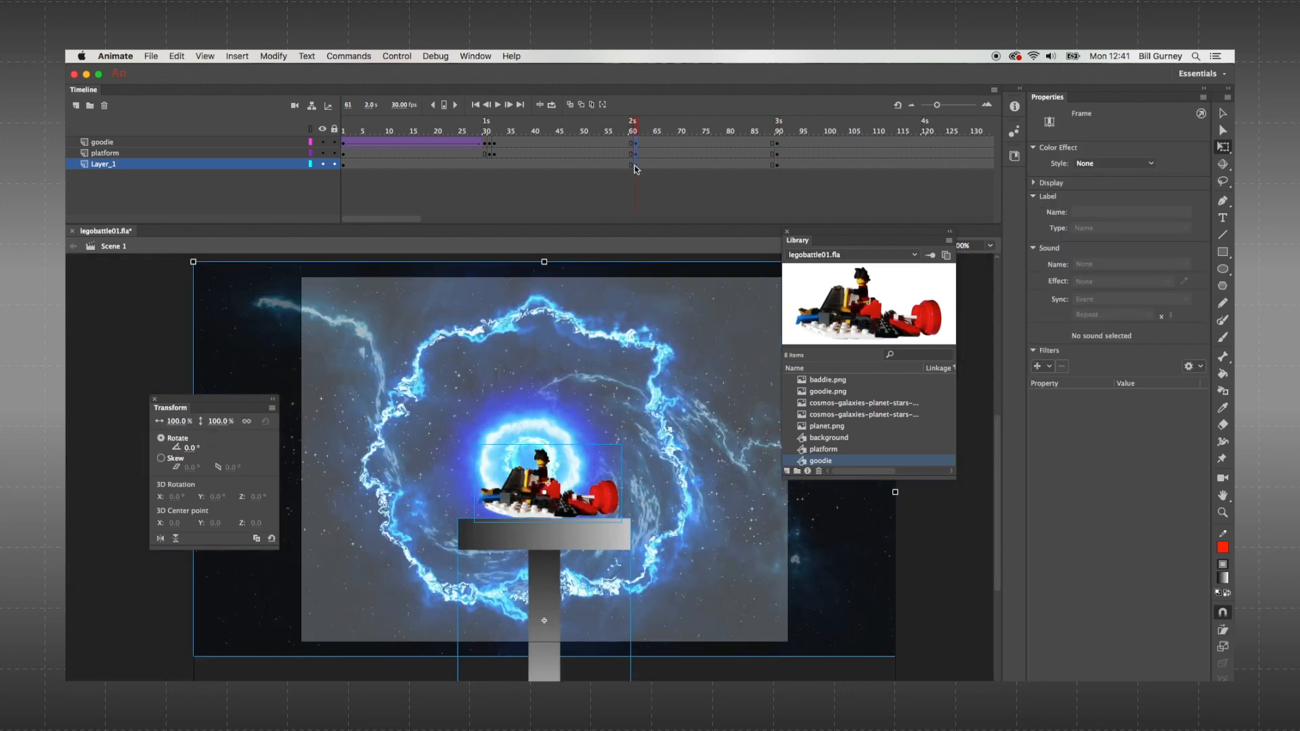
{"action": "right_click", "coordinate": [635, 165]}
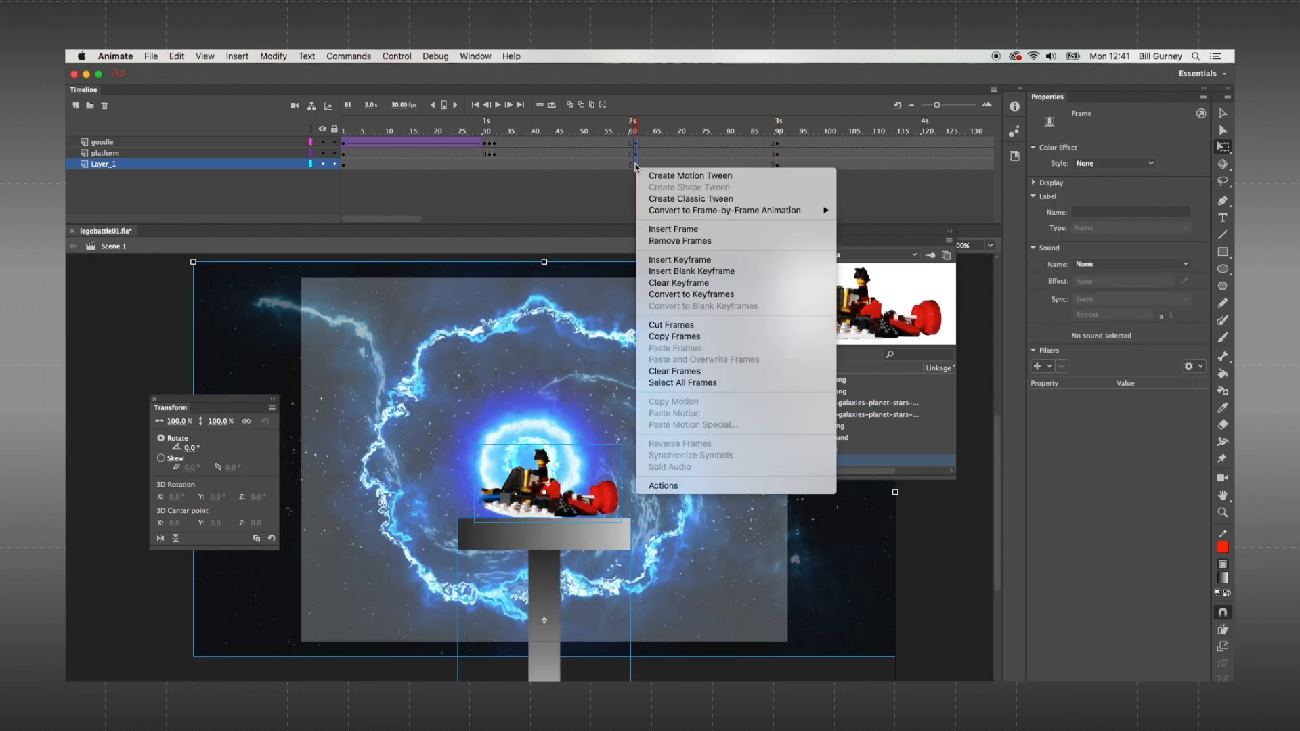
{"action": "left_click", "coordinate": [648, 196]}
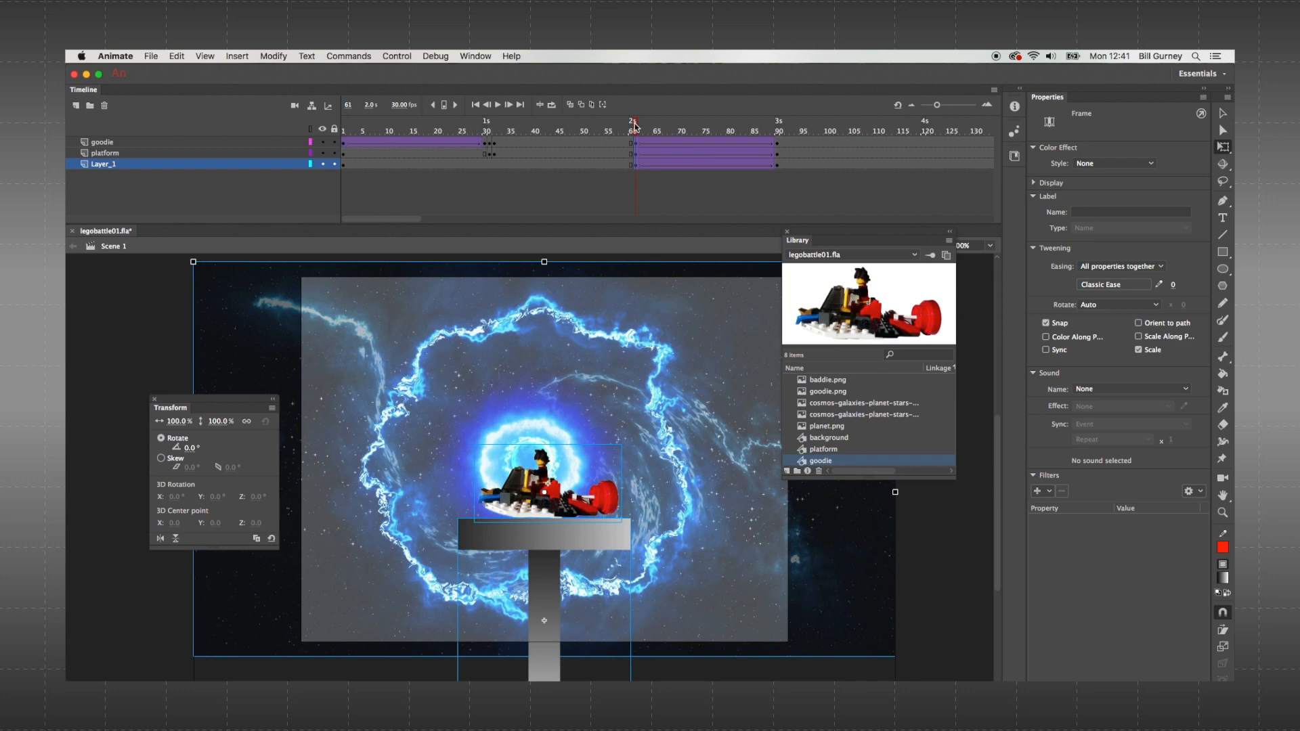
{"action": "left_click_drag", "start_coordinate": [635, 129], "coordinate": [342, 135]}
{"action": "left_click", "coordinate": [498, 105]}
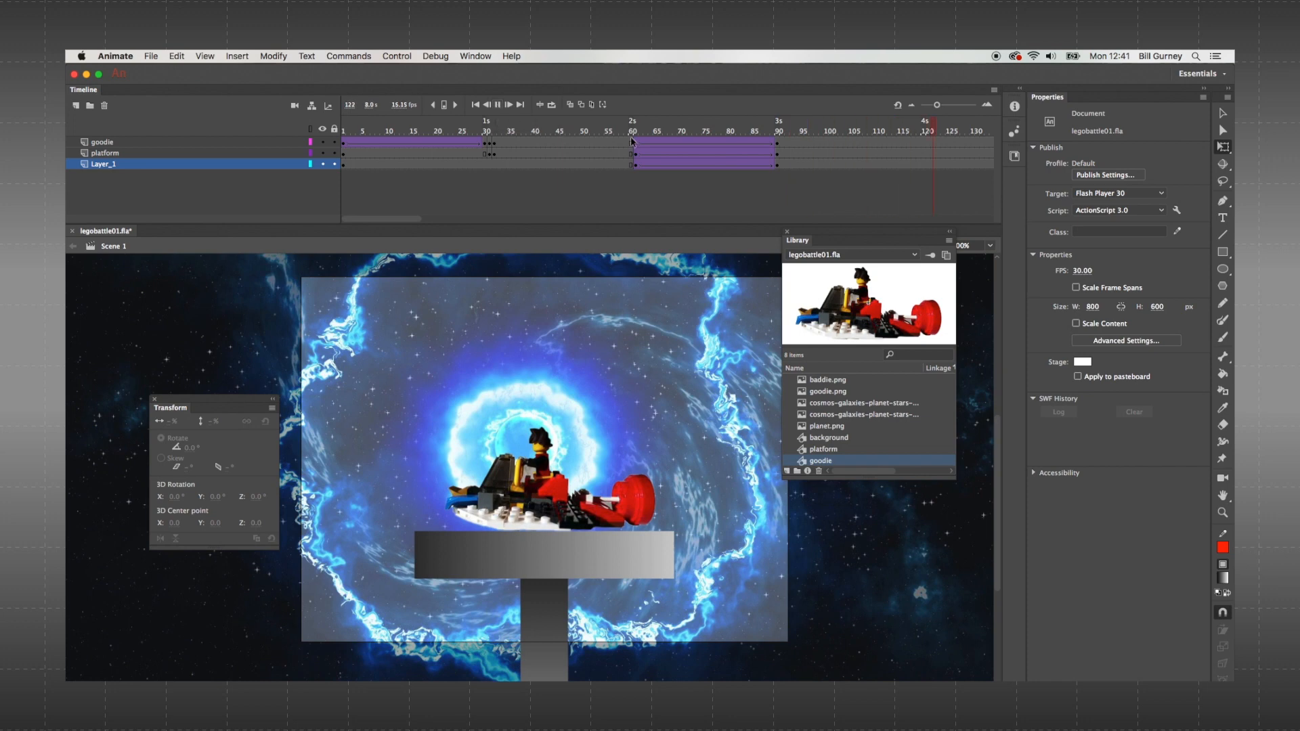
- Remove frames 44 to 60 from all three layers and replay the animation to check the timing
{"action": "left_click_drag", "start_coordinate": [631, 141], "coordinate": [568, 178]}
{"action": "right_click", "coordinate": [557, 164]}
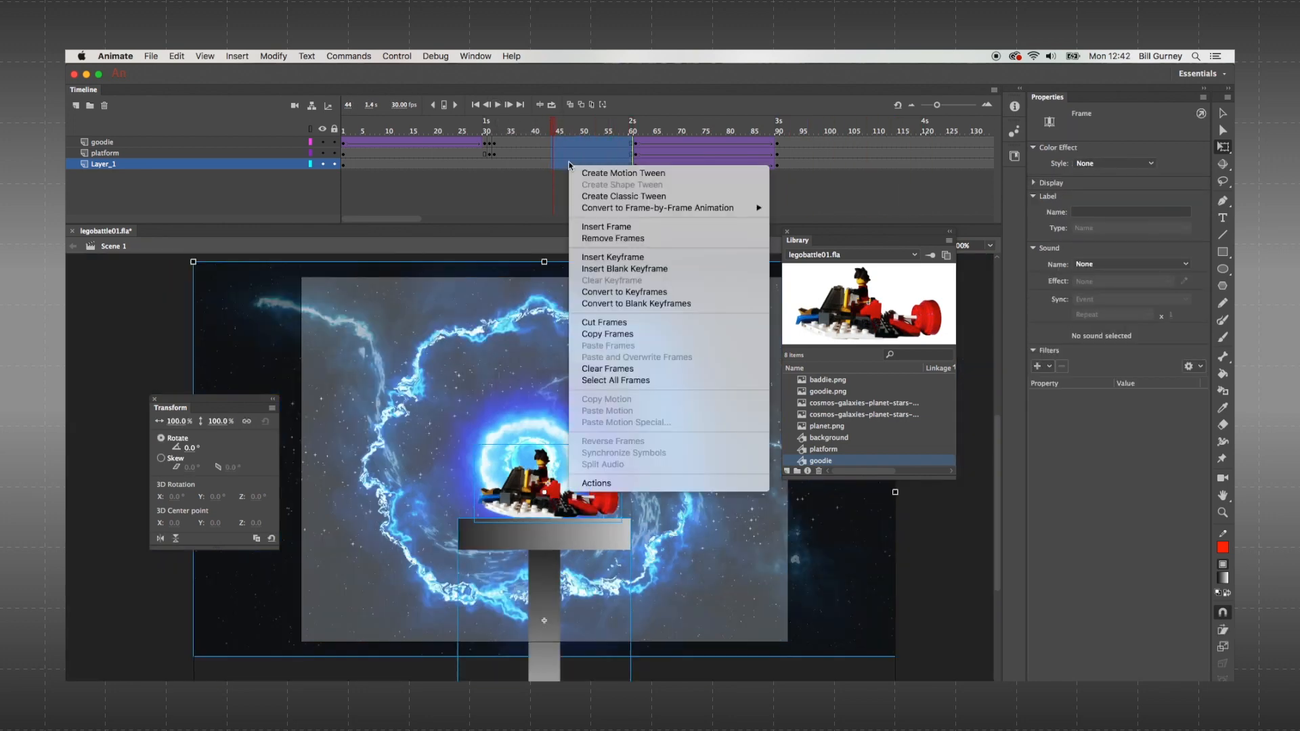
{"action": "left_click", "coordinate": [591, 238]}
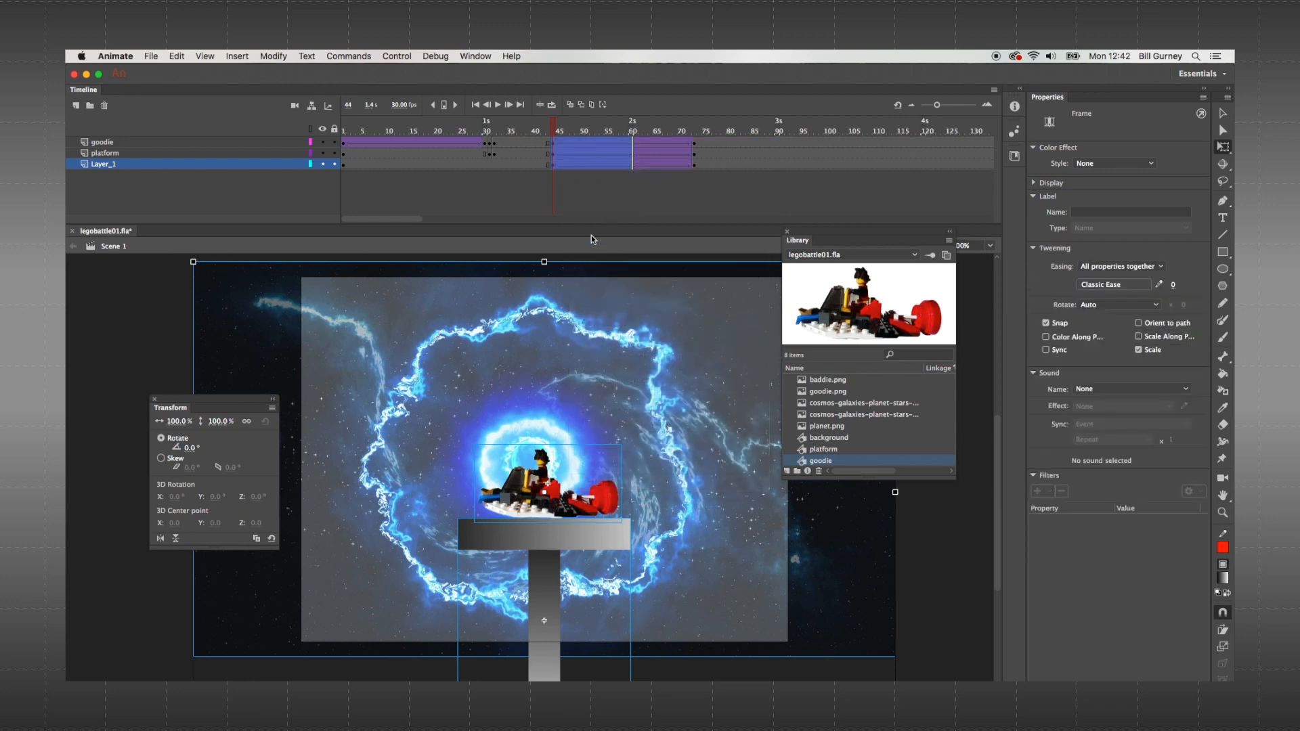
{"action": "left_click", "coordinate": [497, 105]}
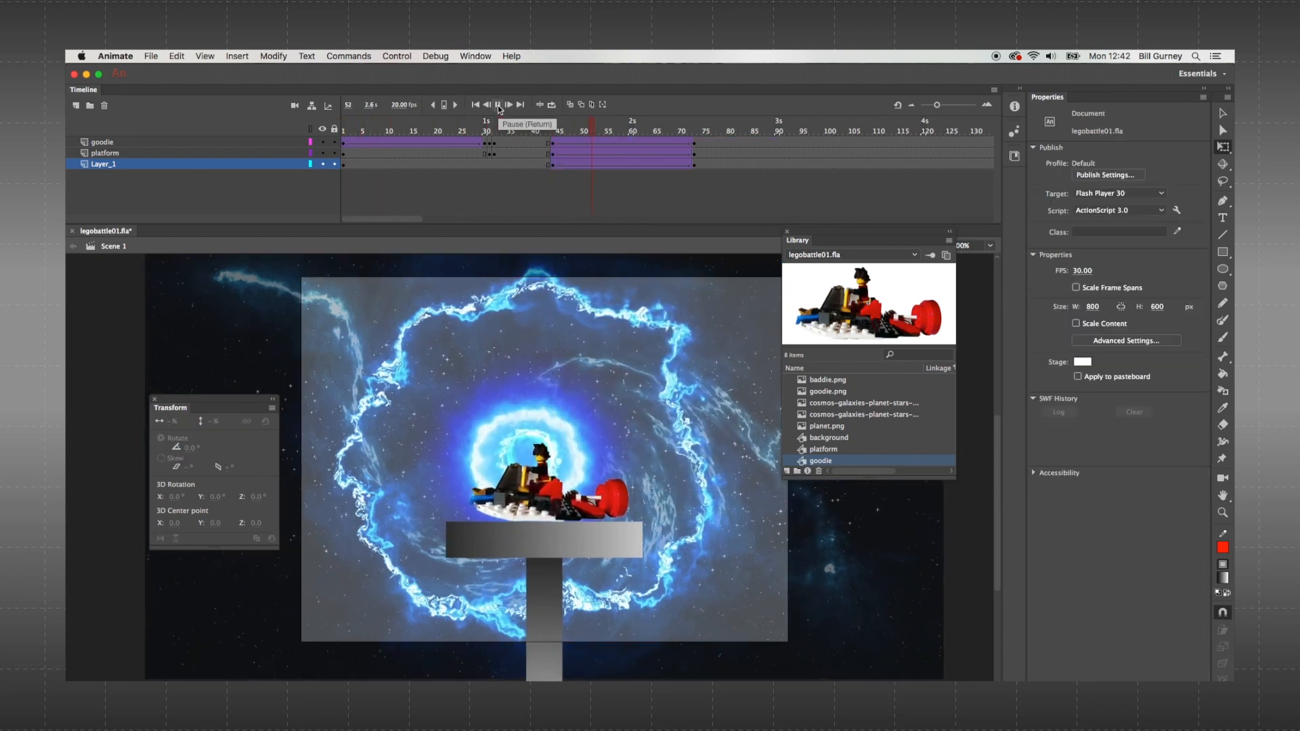
- Shorten the zoom tween by moving its end keyframes to frame 55 on all three layers, and replay the animation
{"action": "left_click", "coordinate": [697, 145]}
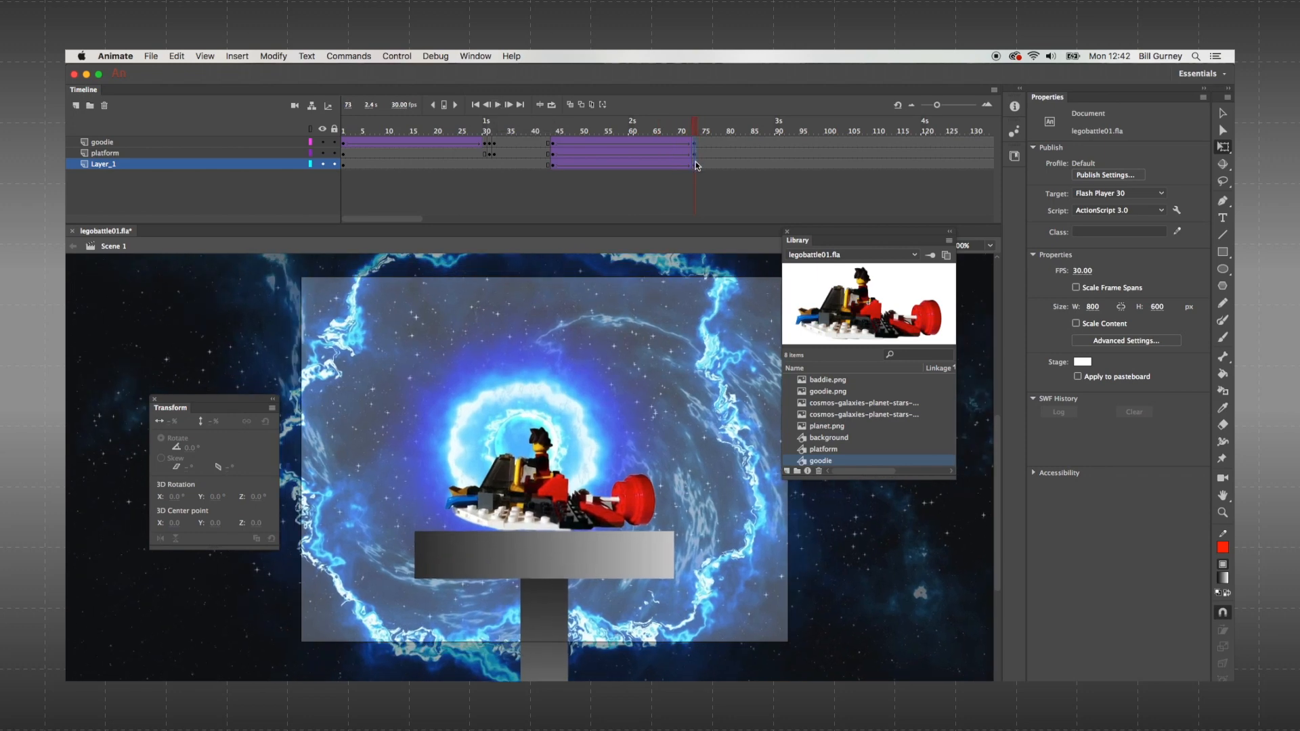
{"action": "left_click_drag", "start_coordinate": [697, 145], "coordinate": [610, 142]}
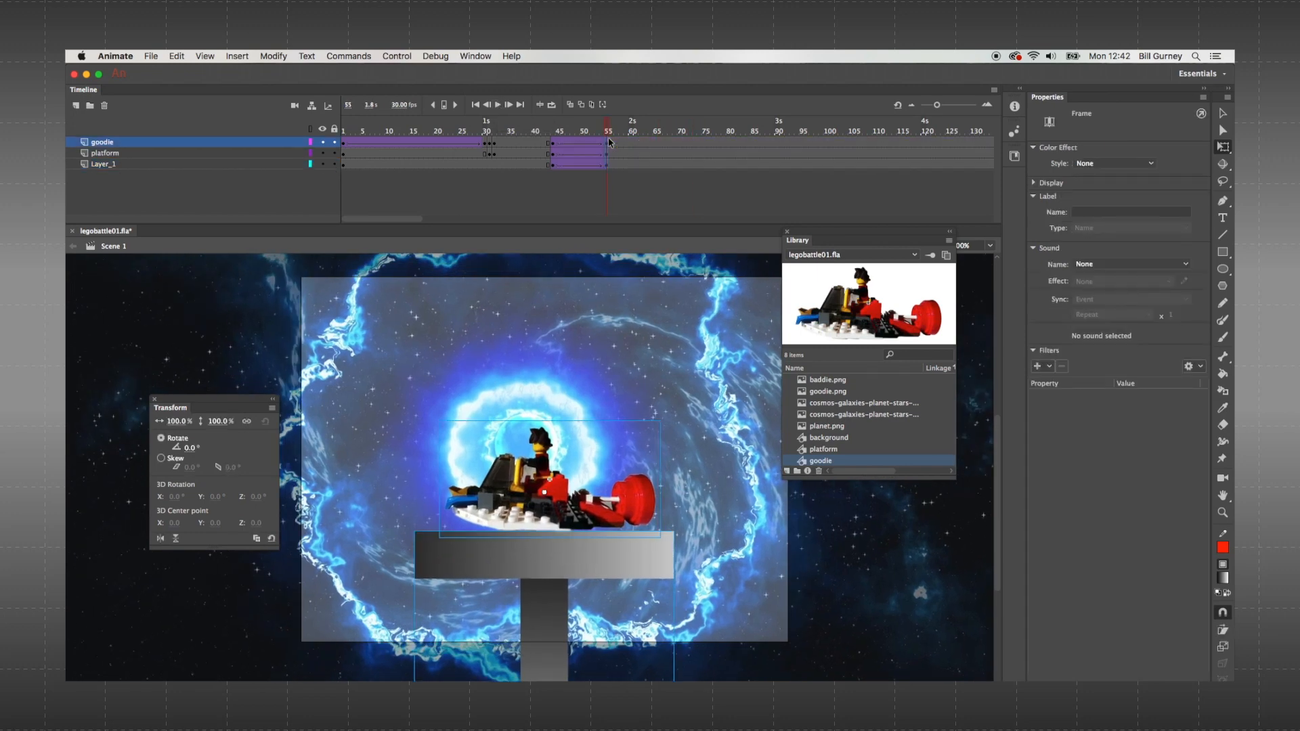
{"action": "key", "text": "Return"}
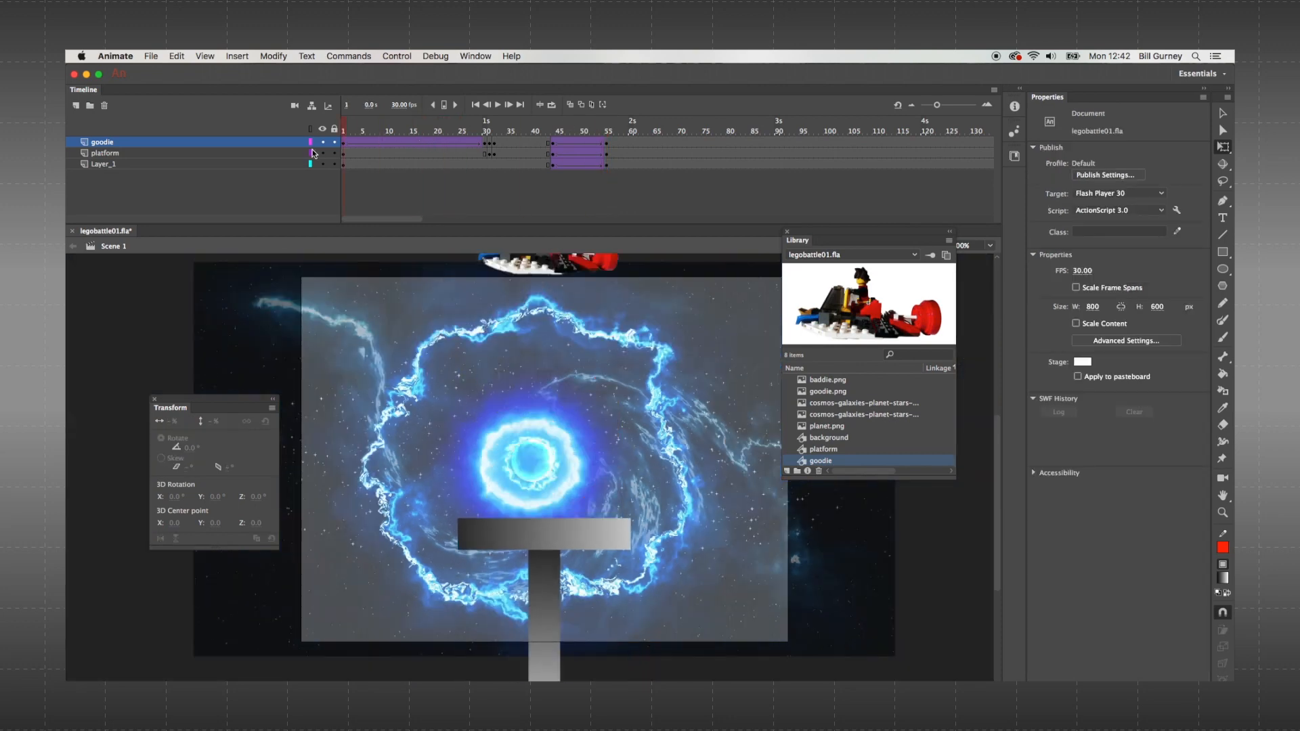
{"action": "left_click", "coordinate": [497, 105]}
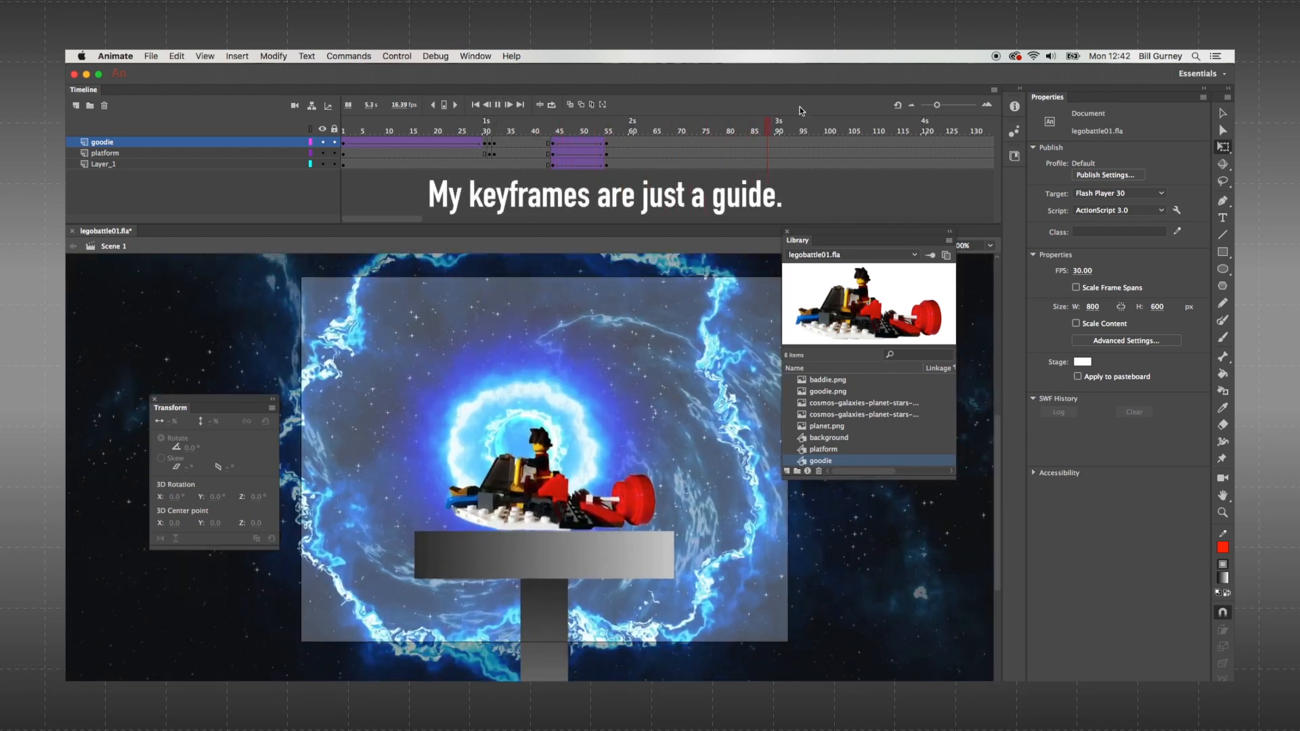
{"action": "left_click", "coordinate": [608, 125]}
{"action": "left_click_drag", "start_coordinate": [607, 123], "coordinate": [396, 141]}
- Add two new layers above goodie, naming the lower one red_flash and the upper one intruderalert
{"action": "left_click", "coordinate": [635, 147]}
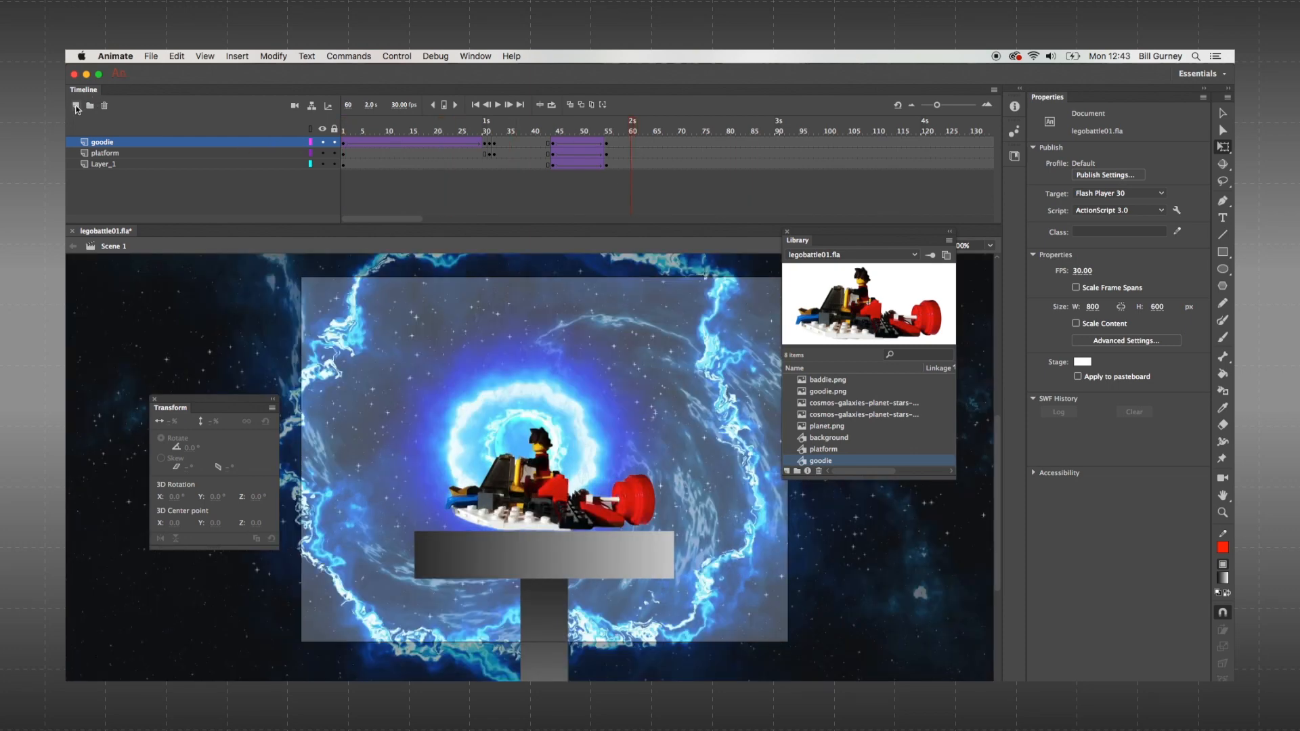
{"action": "left_click", "coordinate": [76, 106]}
{"action": "left_click", "coordinate": [75, 106]}
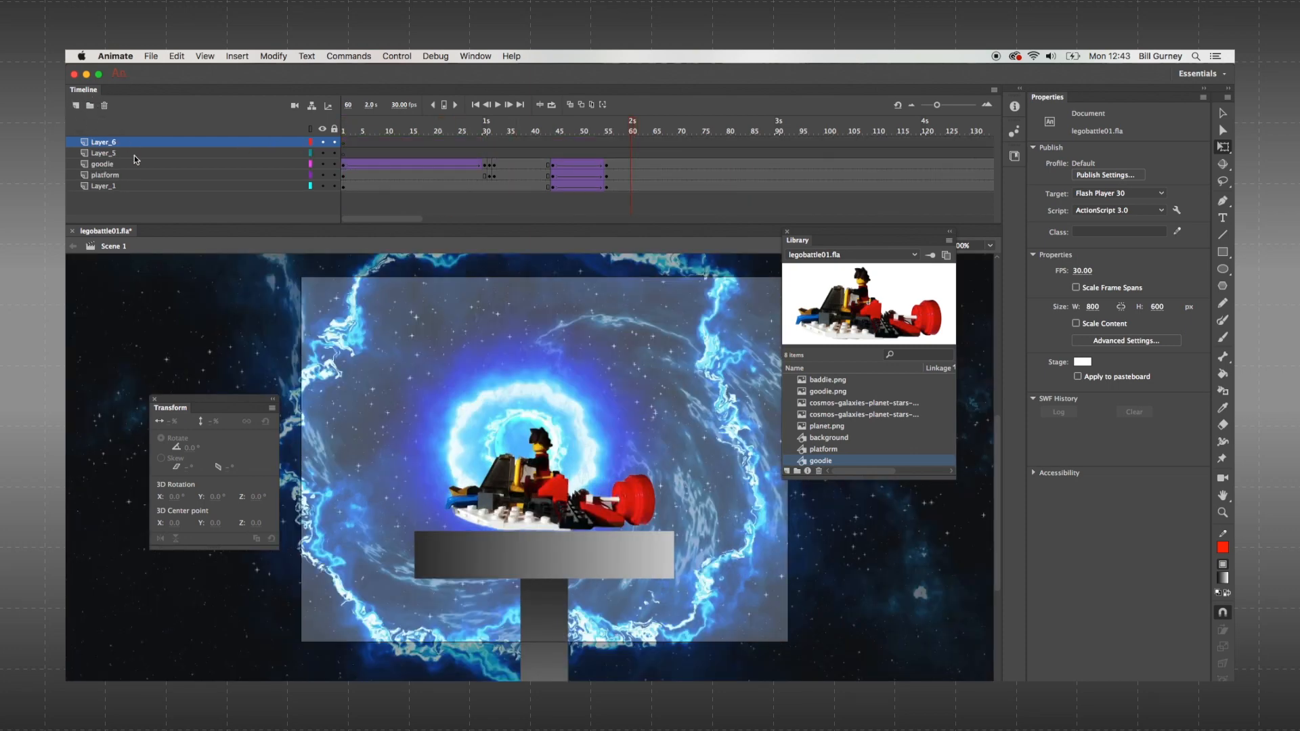
{"action": "double_click", "coordinate": [133, 153]}
{"action": "type", "text": "red flash"}
{"action": "key", "text": "Return"}
{"action": "left_click", "coordinate": [766, 458]}
{"action": "double_click", "coordinate": [105, 142]}
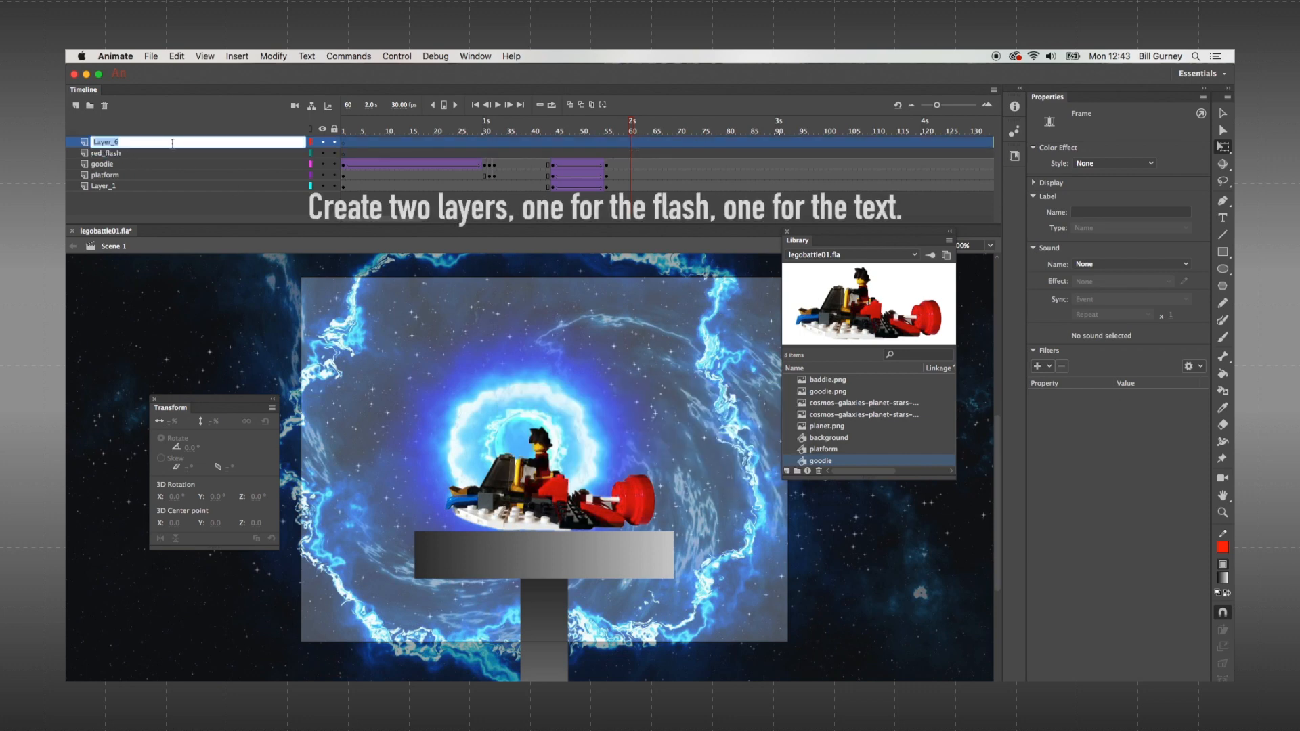
{"action": "type", "text": "intruderalert"}
{"action": "key", "text": "Return"}
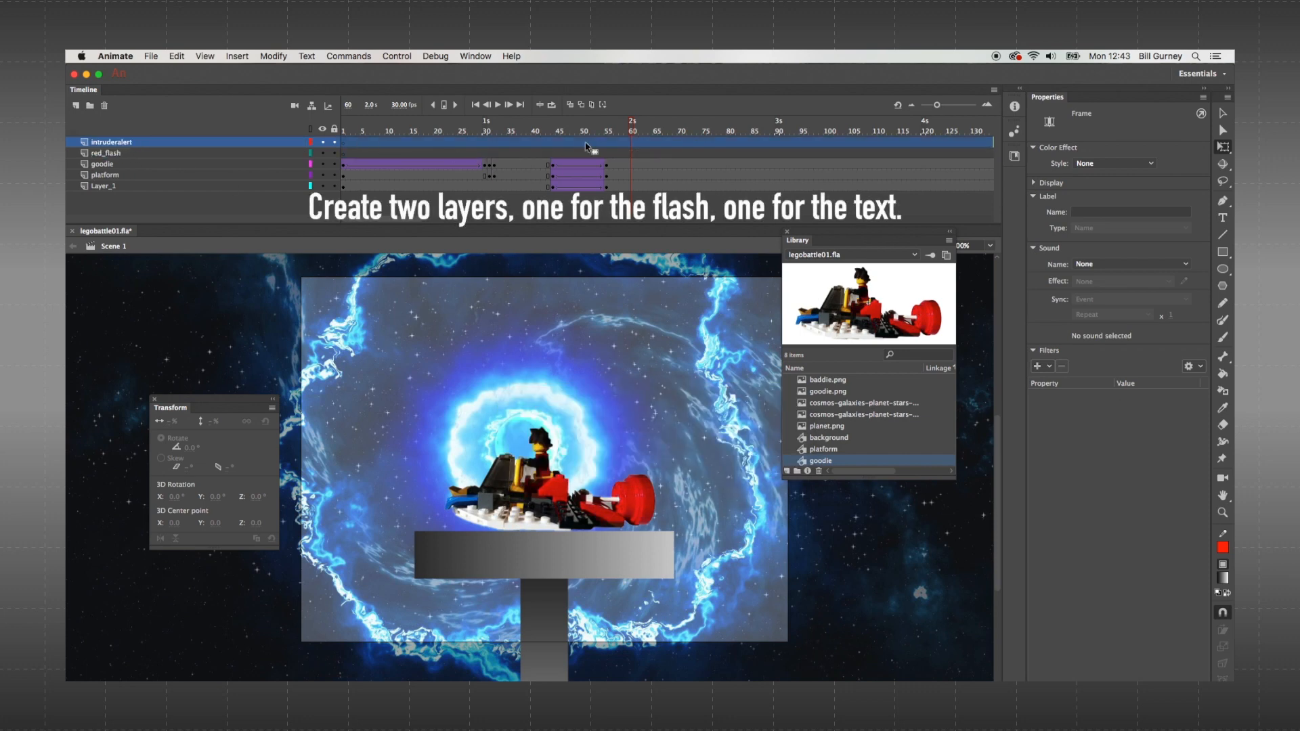
- Insert keyframes at frames 60 and 70 on the intruderalert and red_flash layers
{"action": "left_click", "coordinate": [631, 142]}
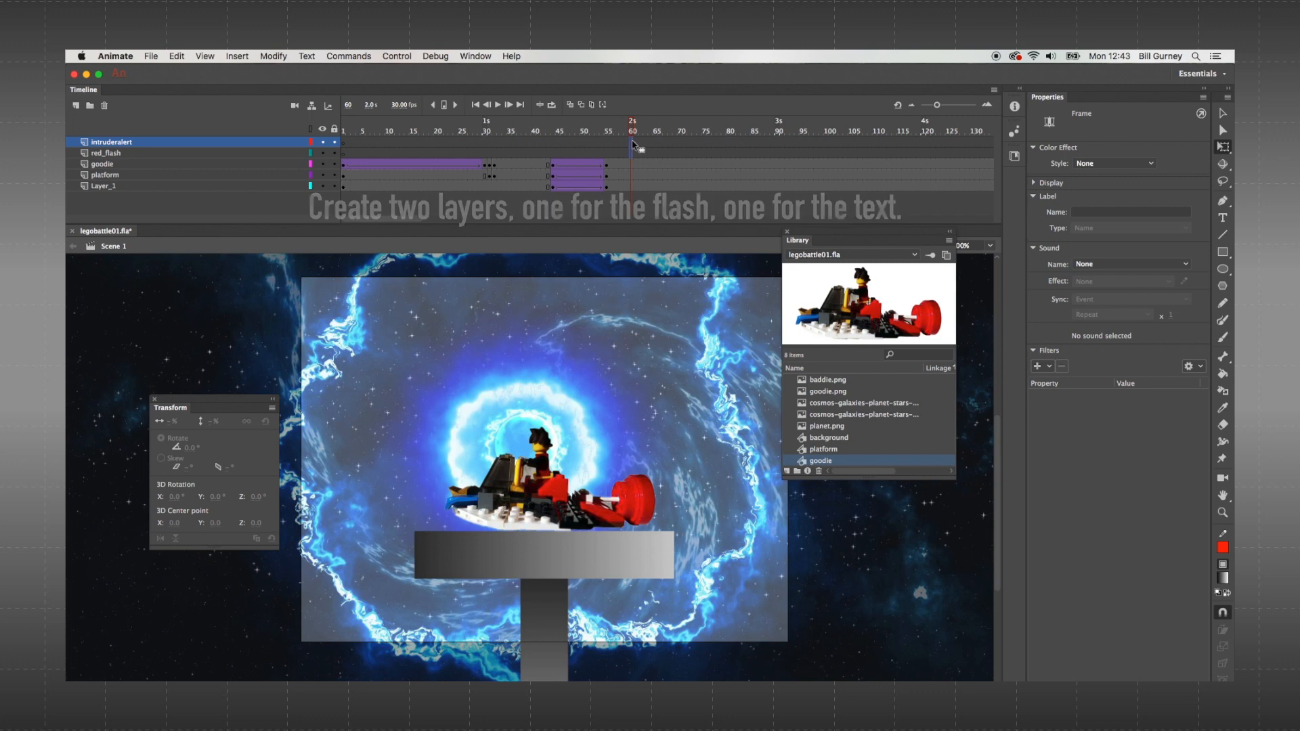
{"action": "right_click", "coordinate": [632, 143]}
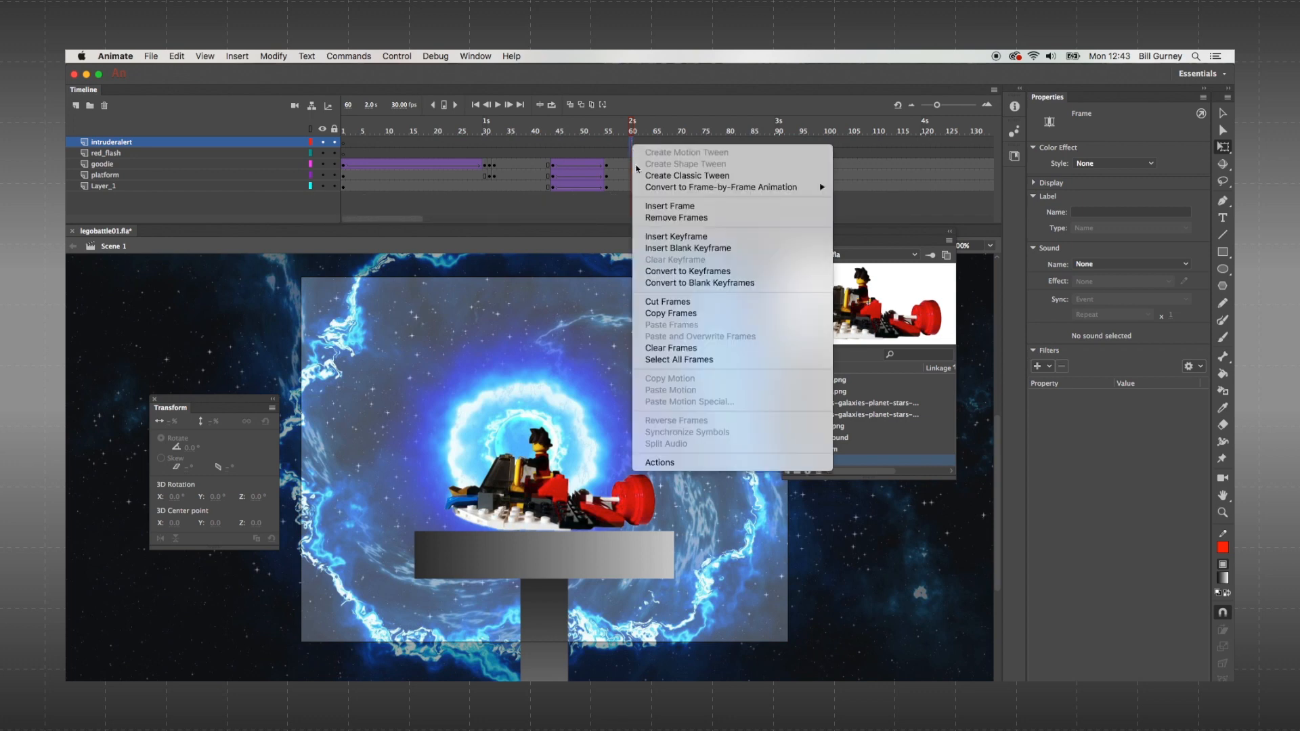
{"action": "left_click", "coordinate": [676, 236]}
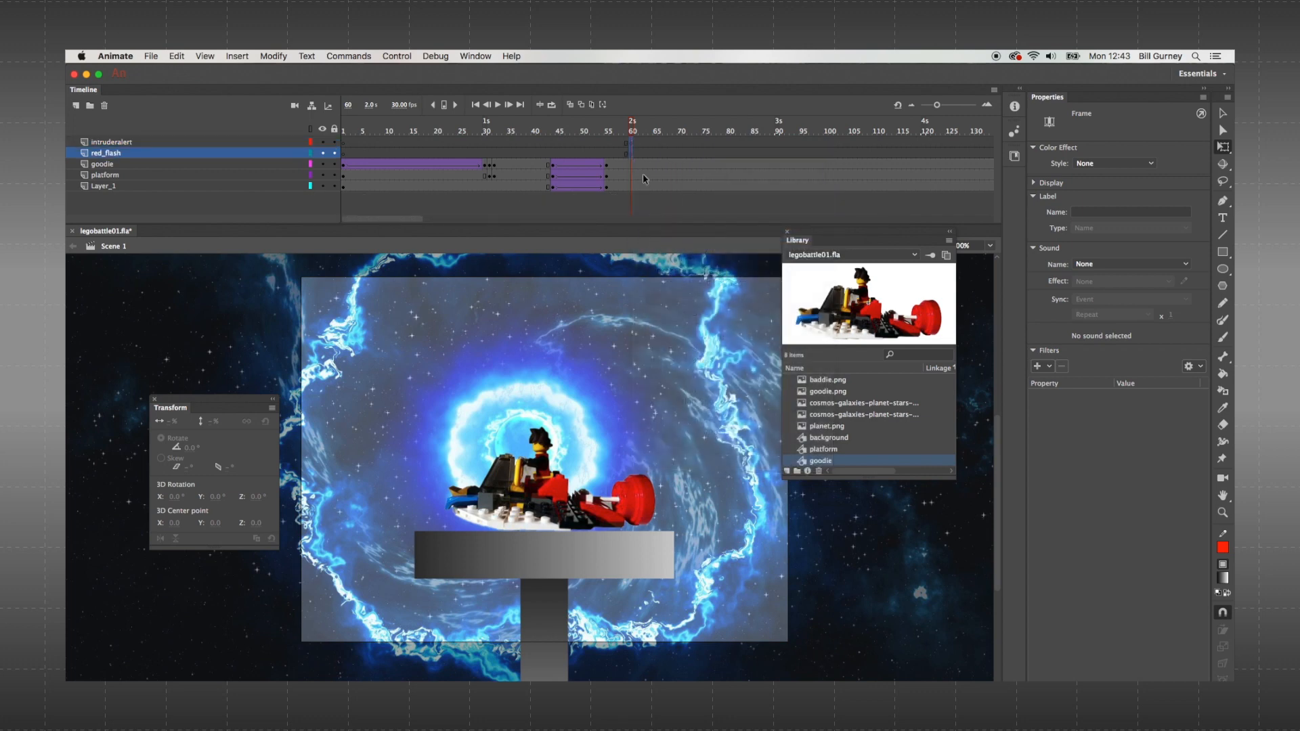
{"action": "left_click_drag", "start_coordinate": [633, 126], "coordinate": [682, 133]}
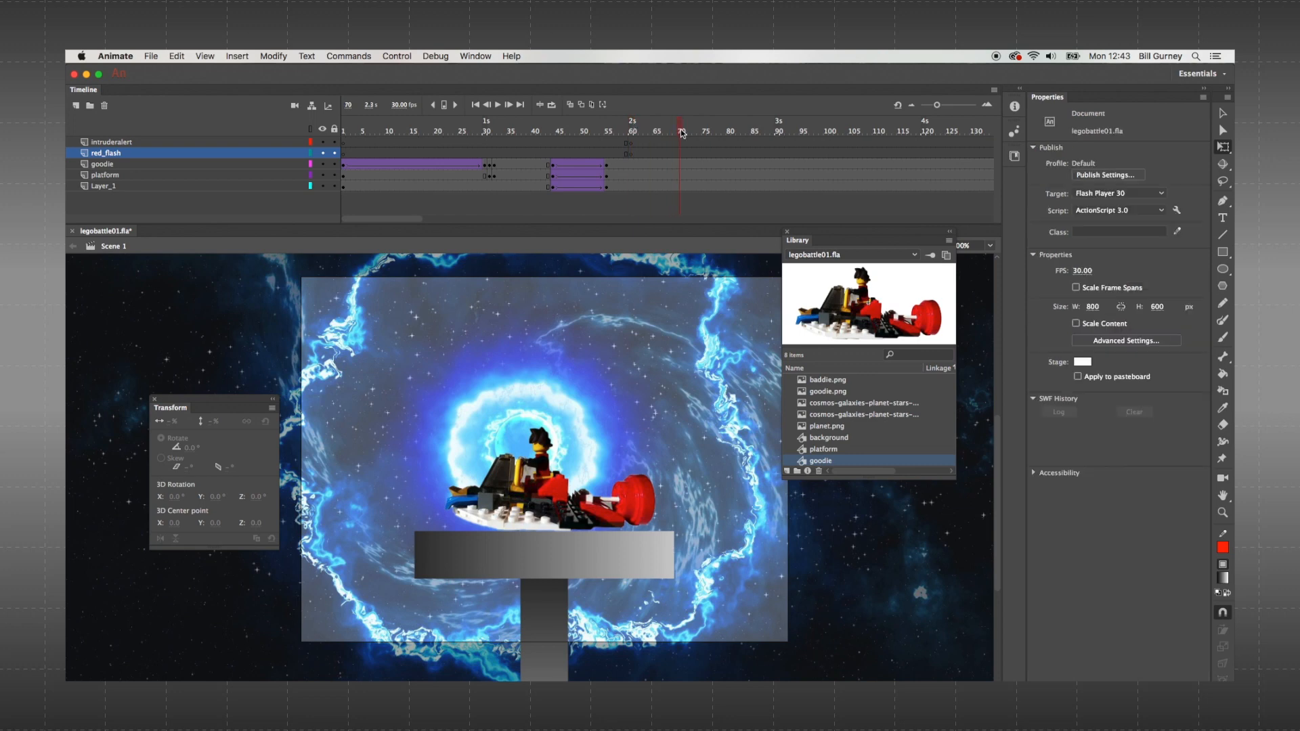
{"action": "left_click", "coordinate": [682, 143]}
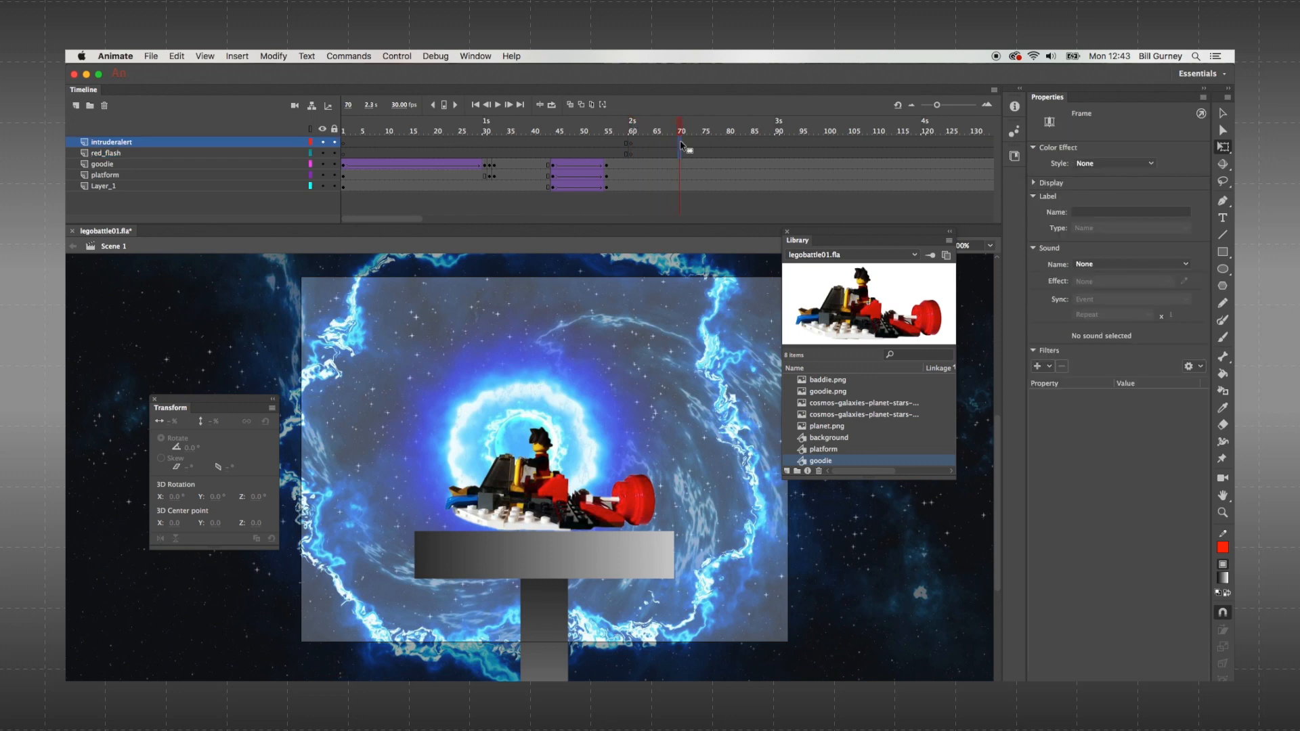
{"action": "right_click", "coordinate": [681, 145]}
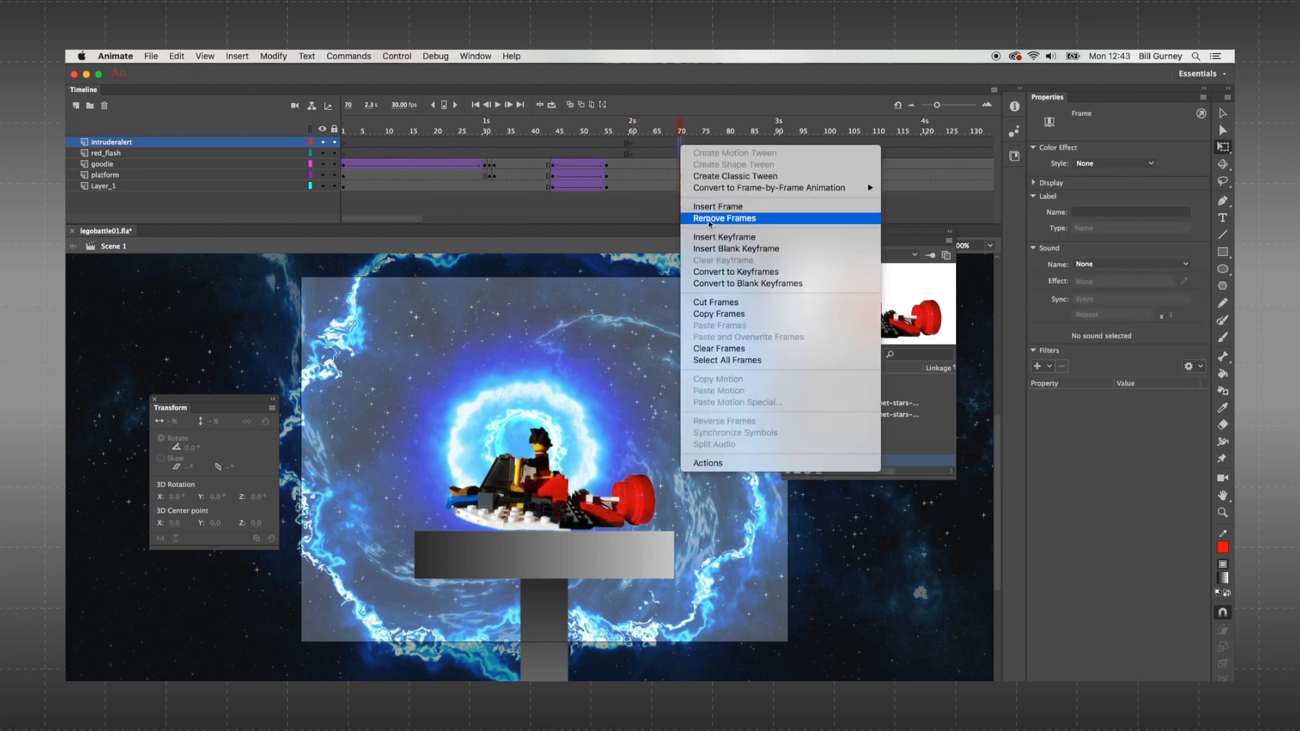
{"action": "left_click", "coordinate": [712, 237]}
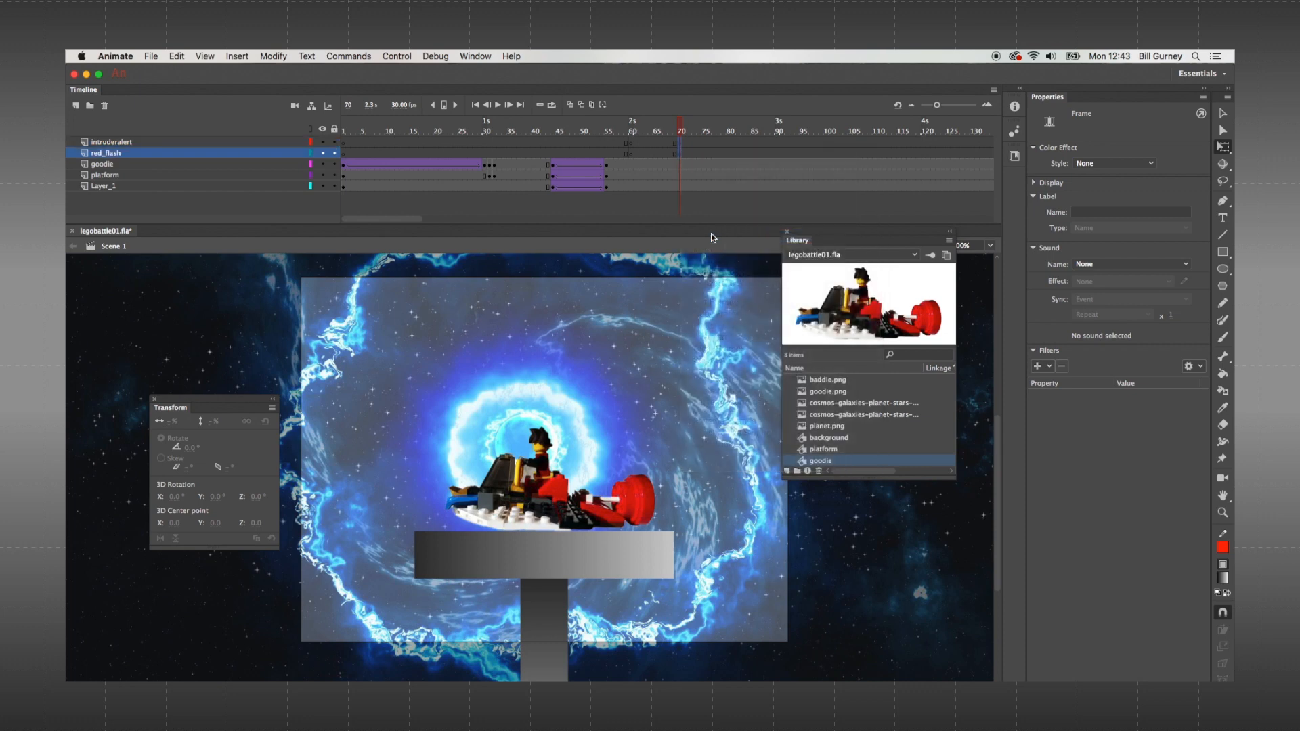
- Lock every layer except red_flash, with frame 60 of red_flash selected, and move the Library clear of the stage
{"action": "left_click", "coordinate": [632, 155]}
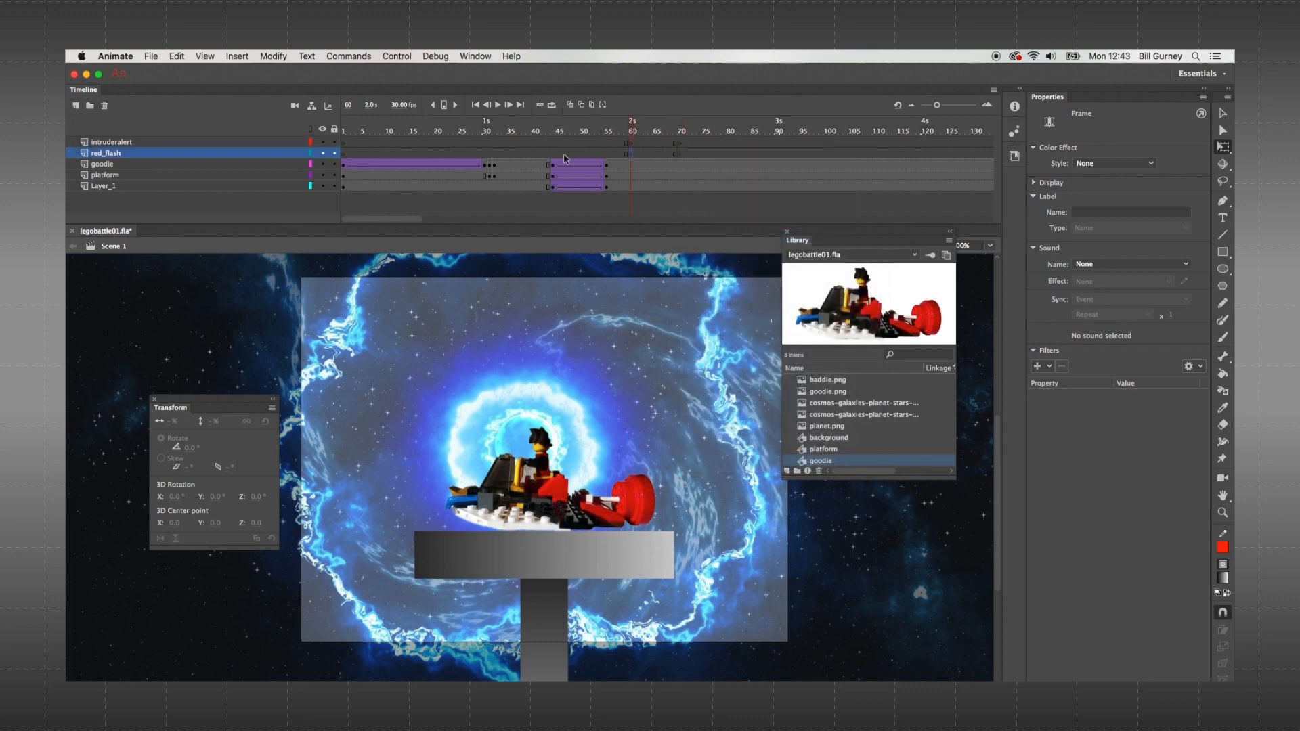
{"action": "left_click", "coordinate": [334, 129]}
{"action": "left_click_drag", "start_coordinate": [629, 154], "coordinate": [632, 157]}
{"action": "left_click_drag", "start_coordinate": [820, 240], "coordinate": [846, 278]}
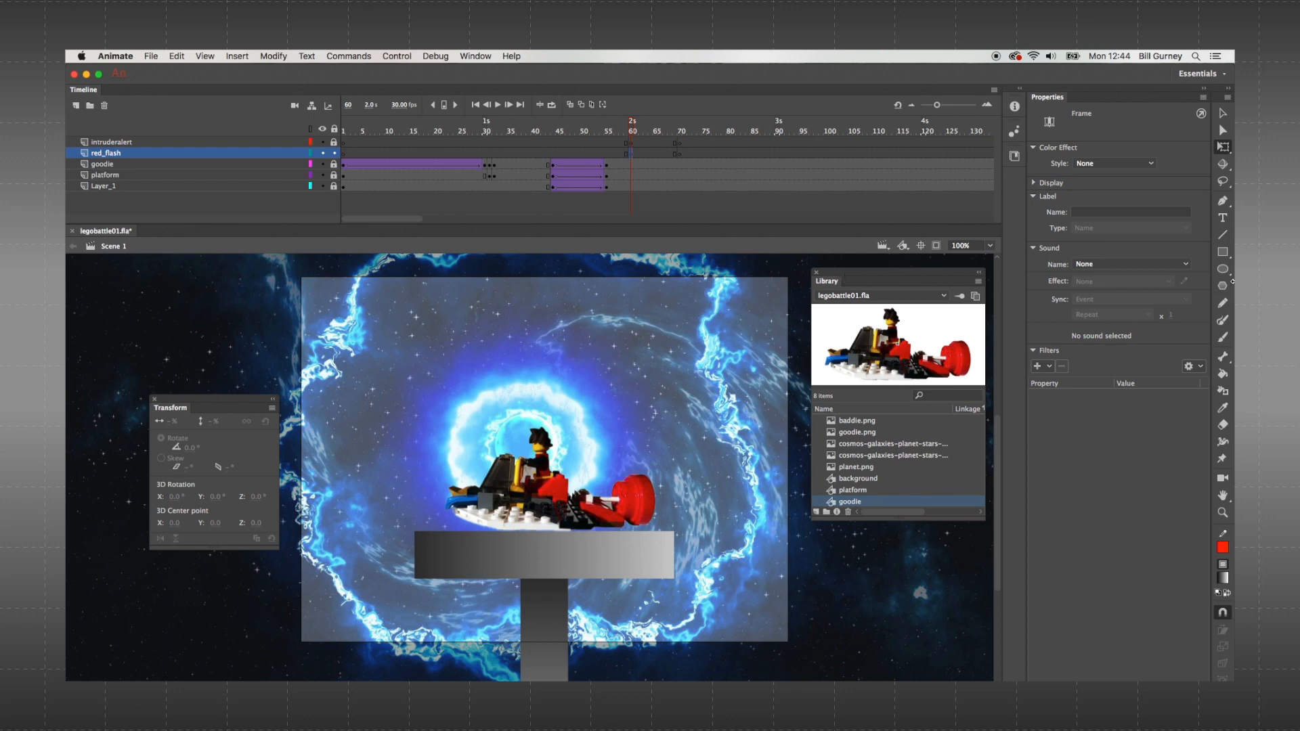
- Draw a red rectangle without a stroke, about 813 by 611 px, covering the whole stage on the red_flash layer
{"action": "left_click", "coordinate": [1222, 252]}
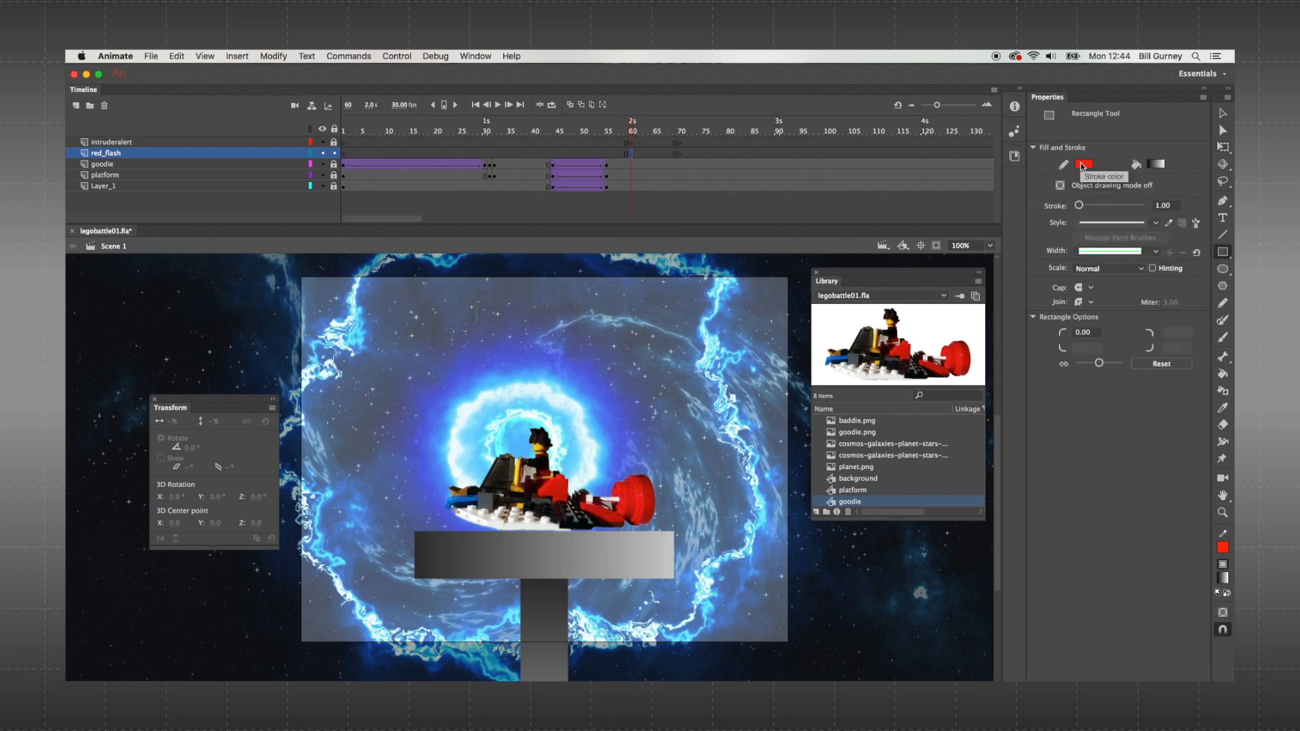
{"action": "left_click", "coordinate": [1083, 165]}
{"action": "left_click", "coordinate": [1088, 165]}
{"action": "left_click", "coordinate": [1090, 164]}
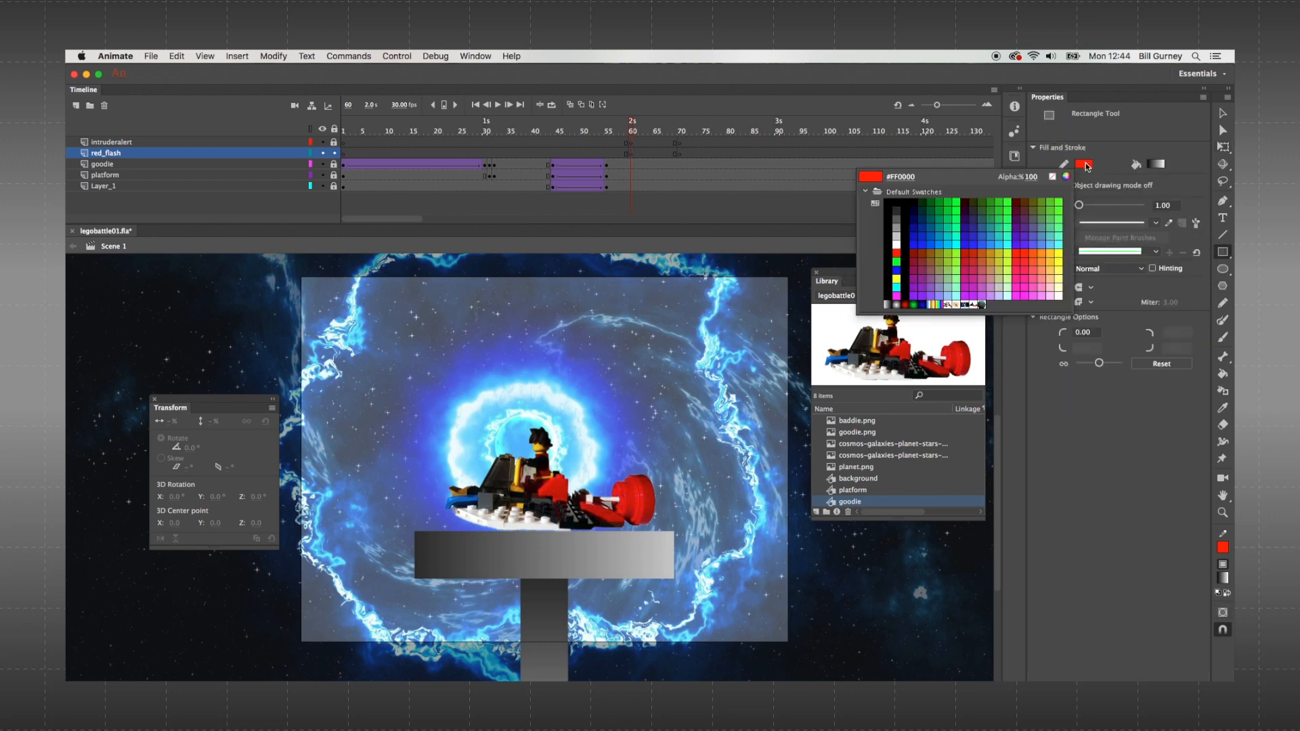
{"action": "left_click", "coordinate": [1052, 177]}
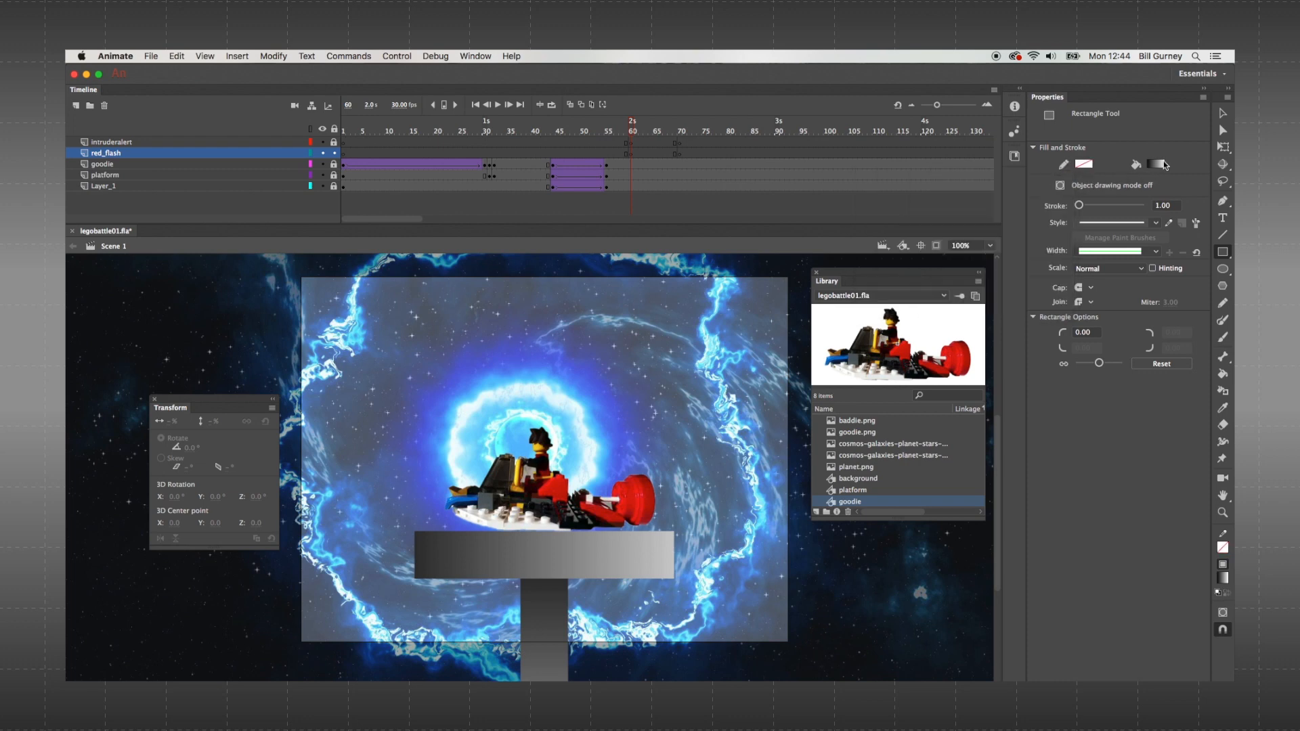
{"action": "left_click", "coordinate": [1155, 164]}
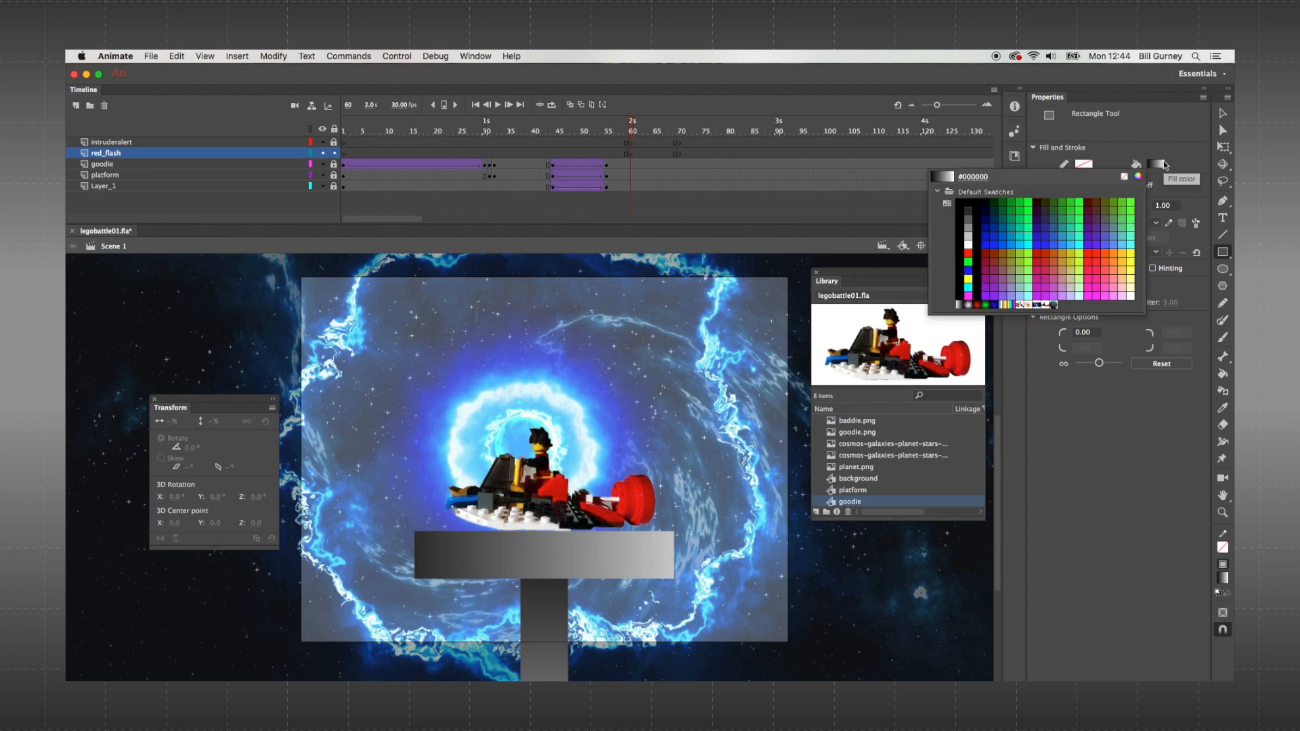
{"action": "left_click", "coordinate": [968, 253]}
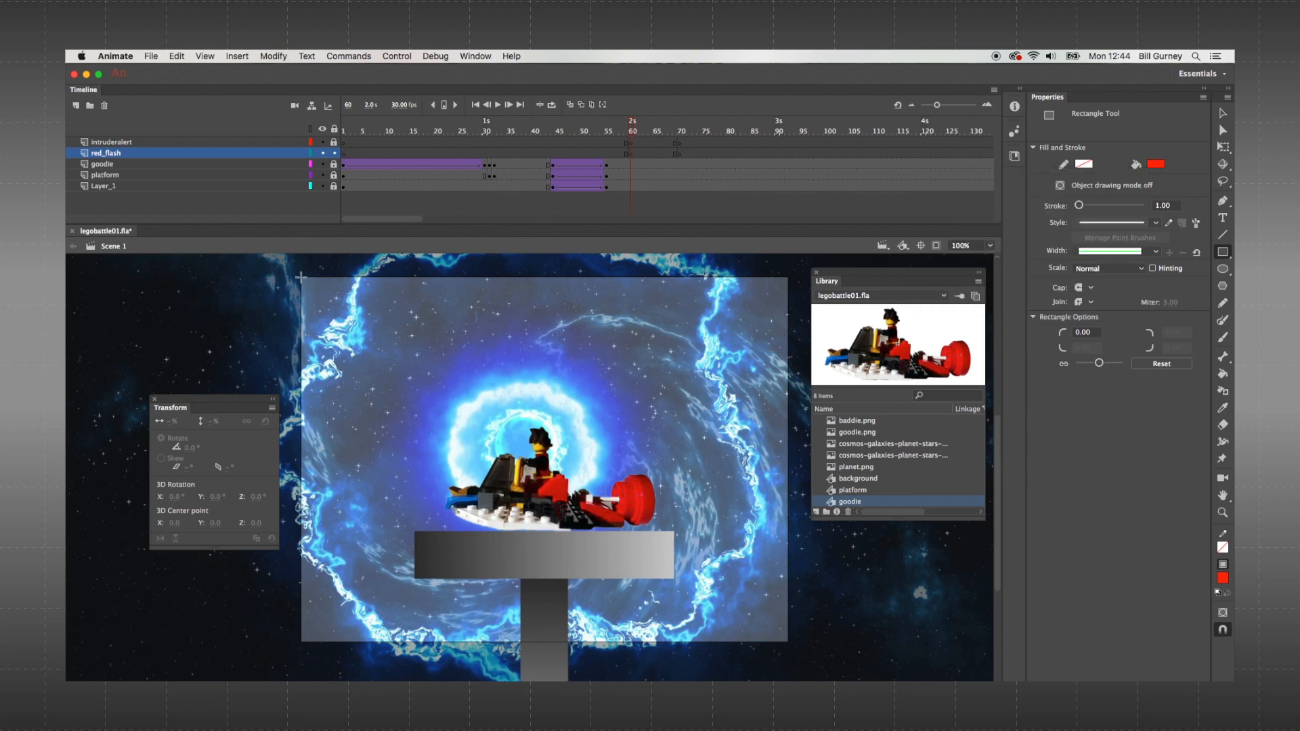
{"action": "mouse_move", "coordinate": [297, 274]}
{"action": "left_mouse_down"}
{"action": "mouse_move", "coordinate": [616, 480]}
{"action": "mouse_move", "coordinate": [792, 644]}
{"action": "left_mouse_up"}
- Convert the red rectangle to a graphic symbol named redflash, and lengthen the Library so all its items show
{"action": "key", "text": "v"}
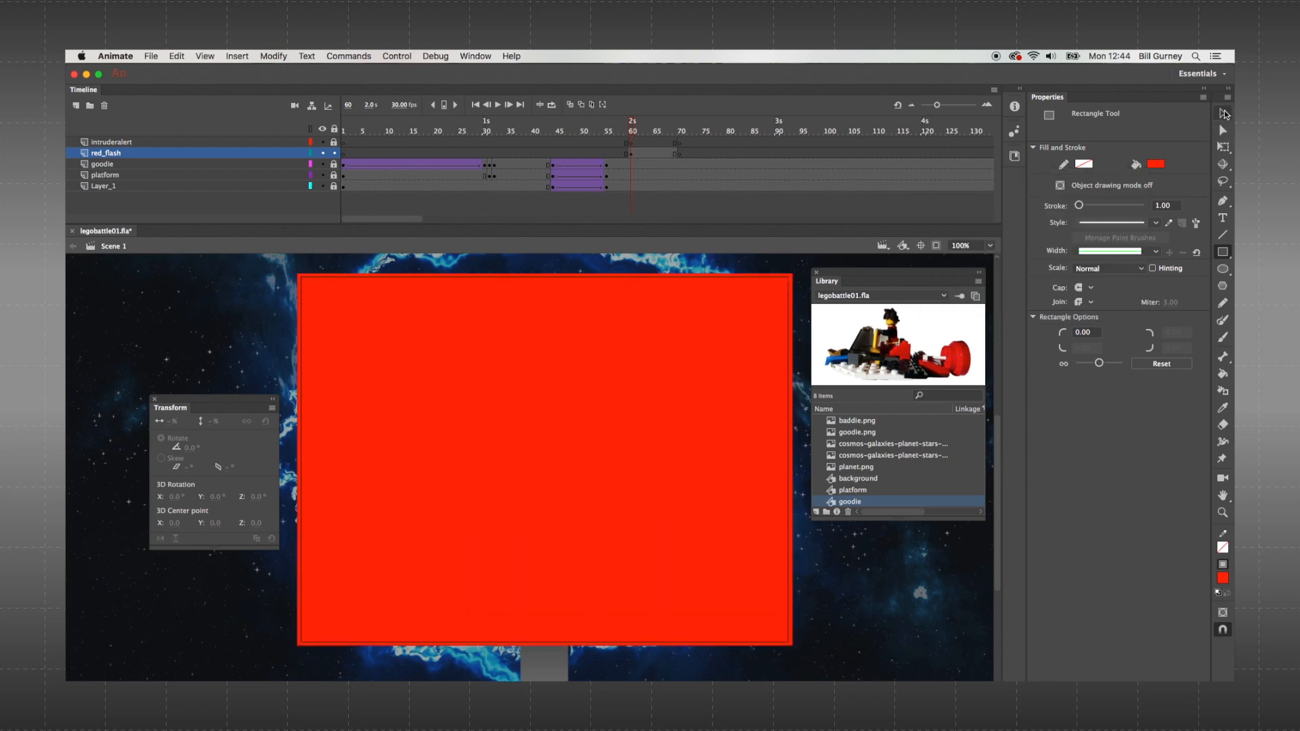
{"action": "left_click", "coordinate": [464, 447]}
{"action": "left_click", "coordinate": [274, 56]}
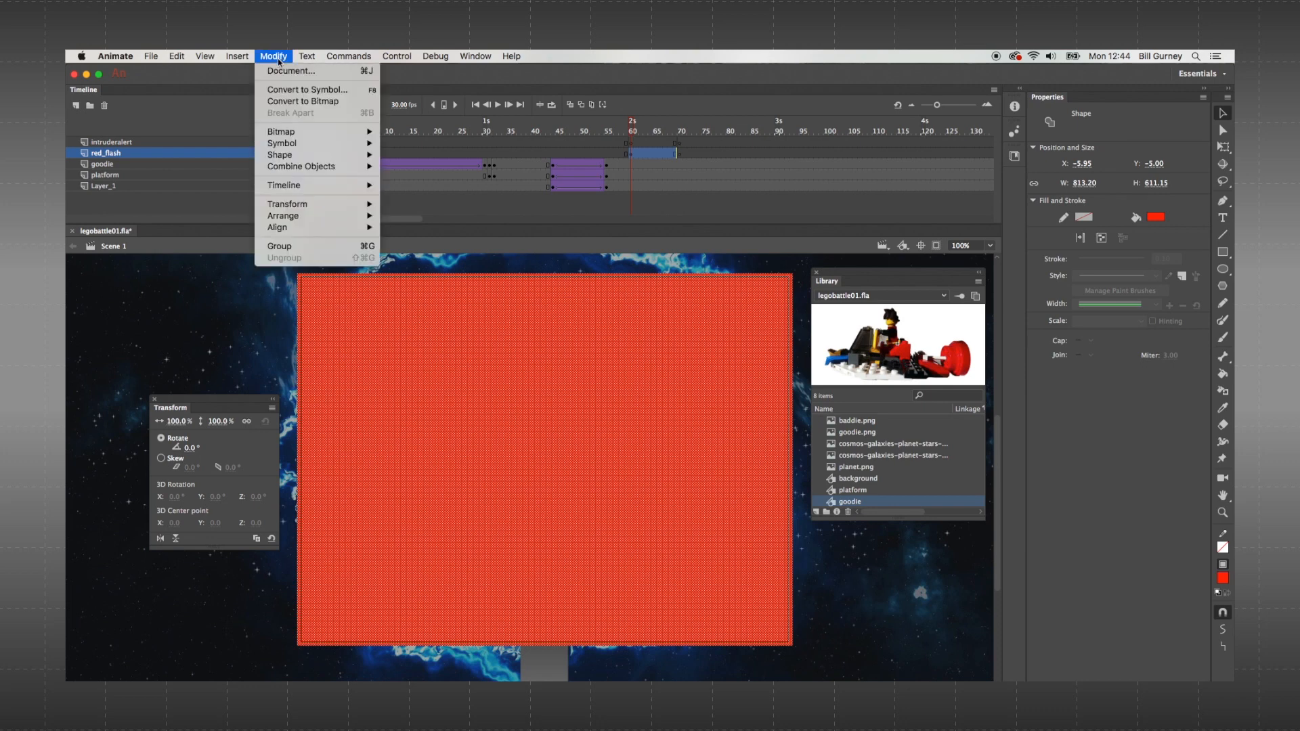
{"action": "left_click", "coordinate": [287, 90]}
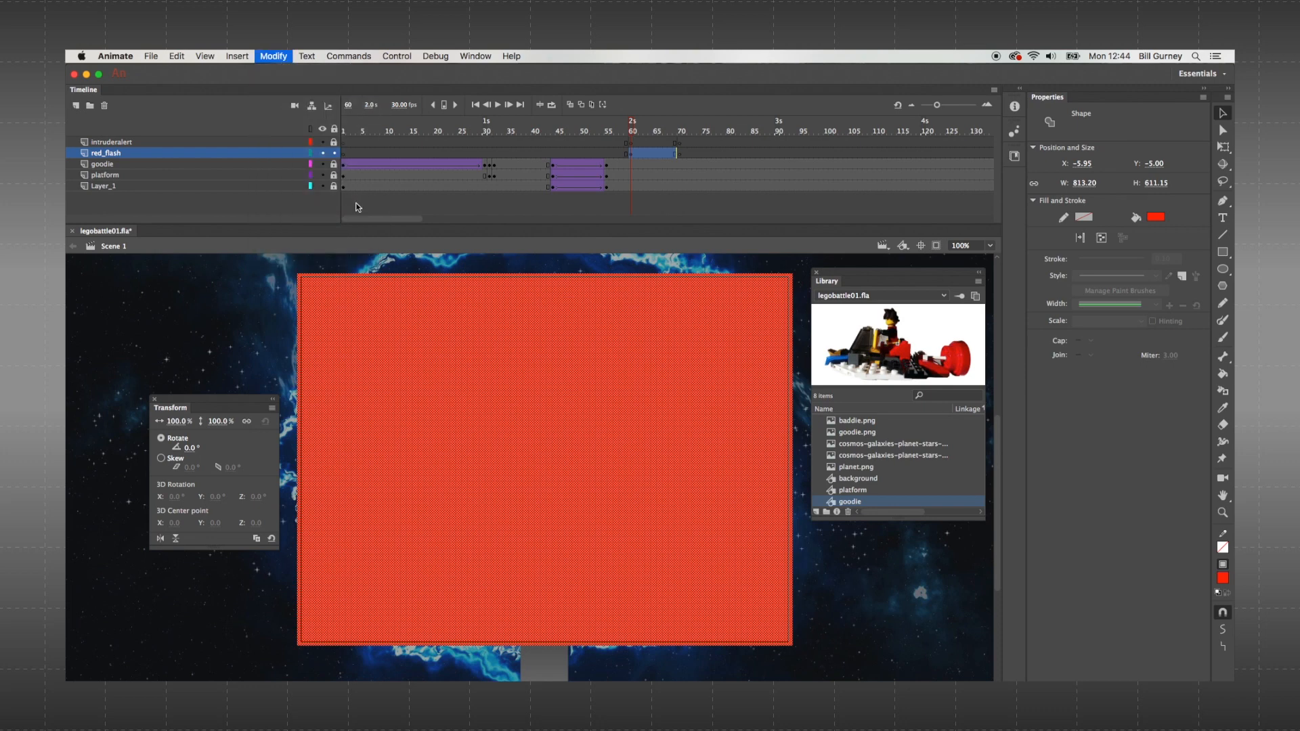
{"action": "type", "text": "redflash"}
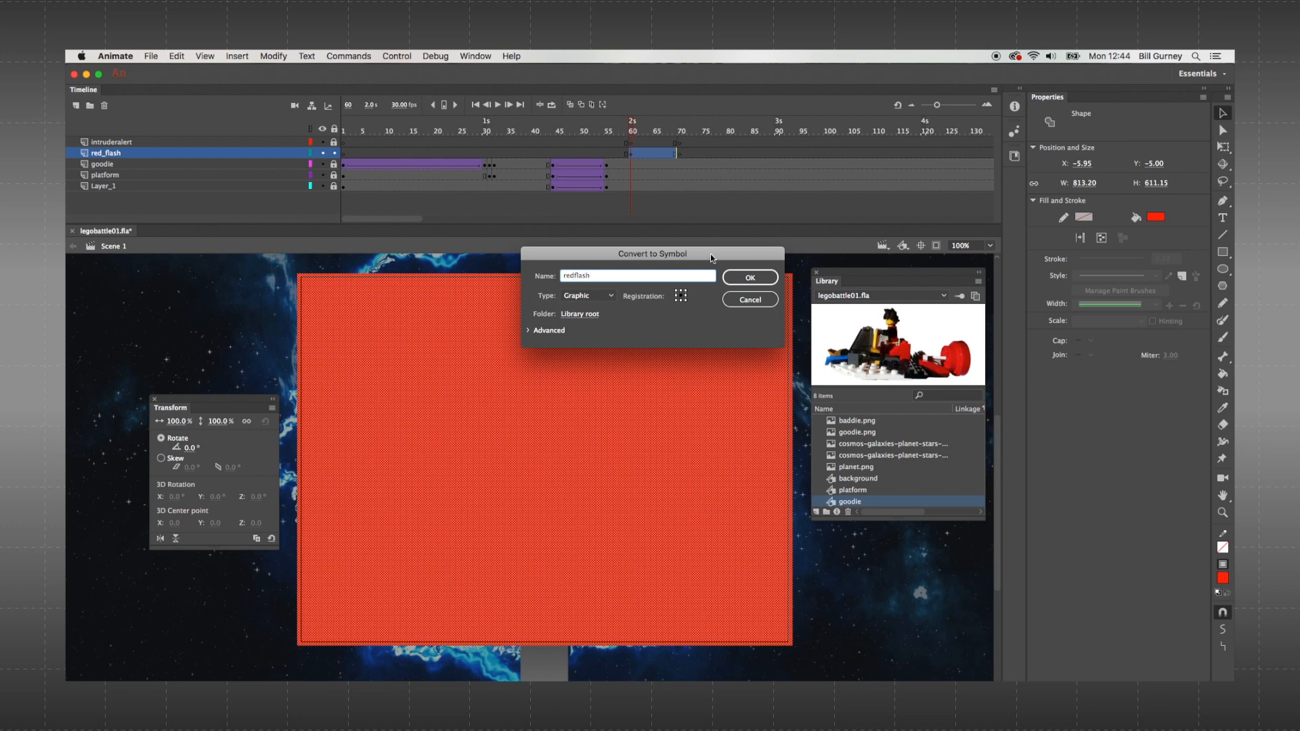
{"action": "left_click", "coordinate": [737, 274]}
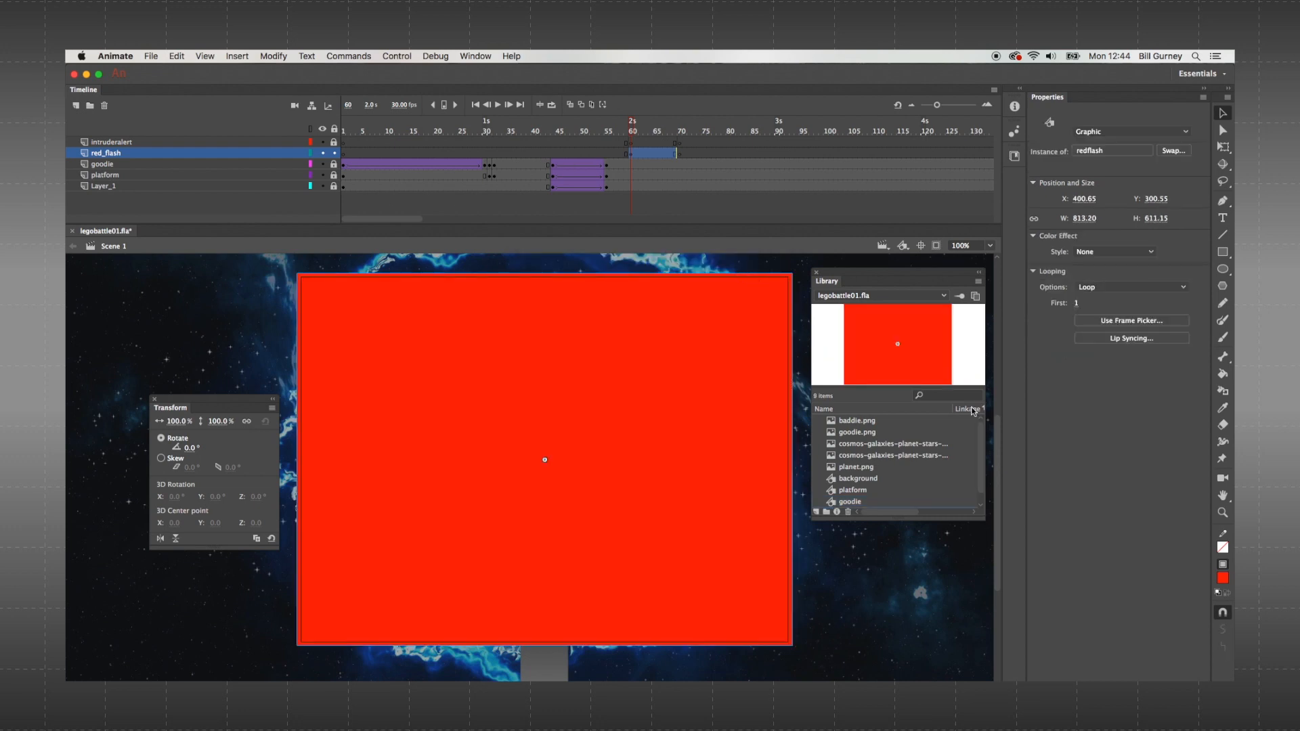
{"action": "left_click_drag", "start_coordinate": [982, 520], "coordinate": [984, 560]}
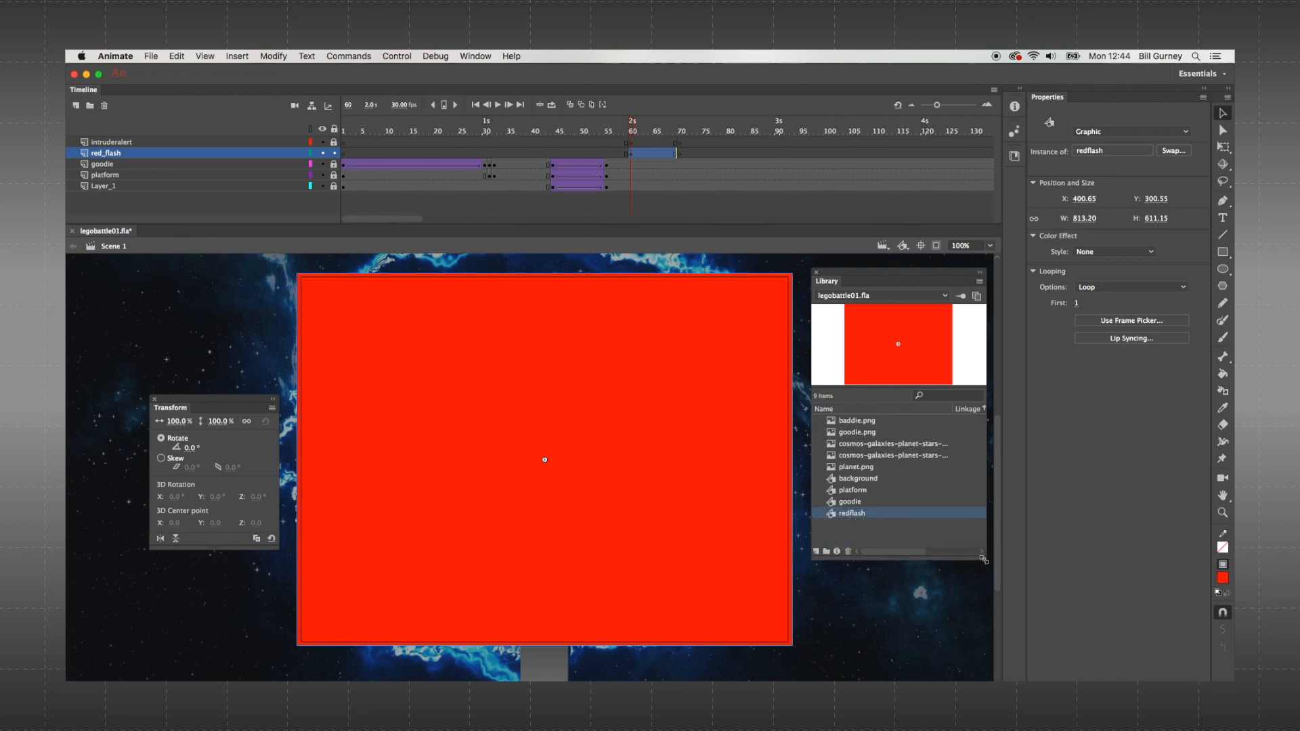
- Apply an Alpha color effect of 44% to the redflash instance
{"action": "left_click", "coordinate": [1100, 254]}
{"action": "left_click", "coordinate": [1100, 316]}
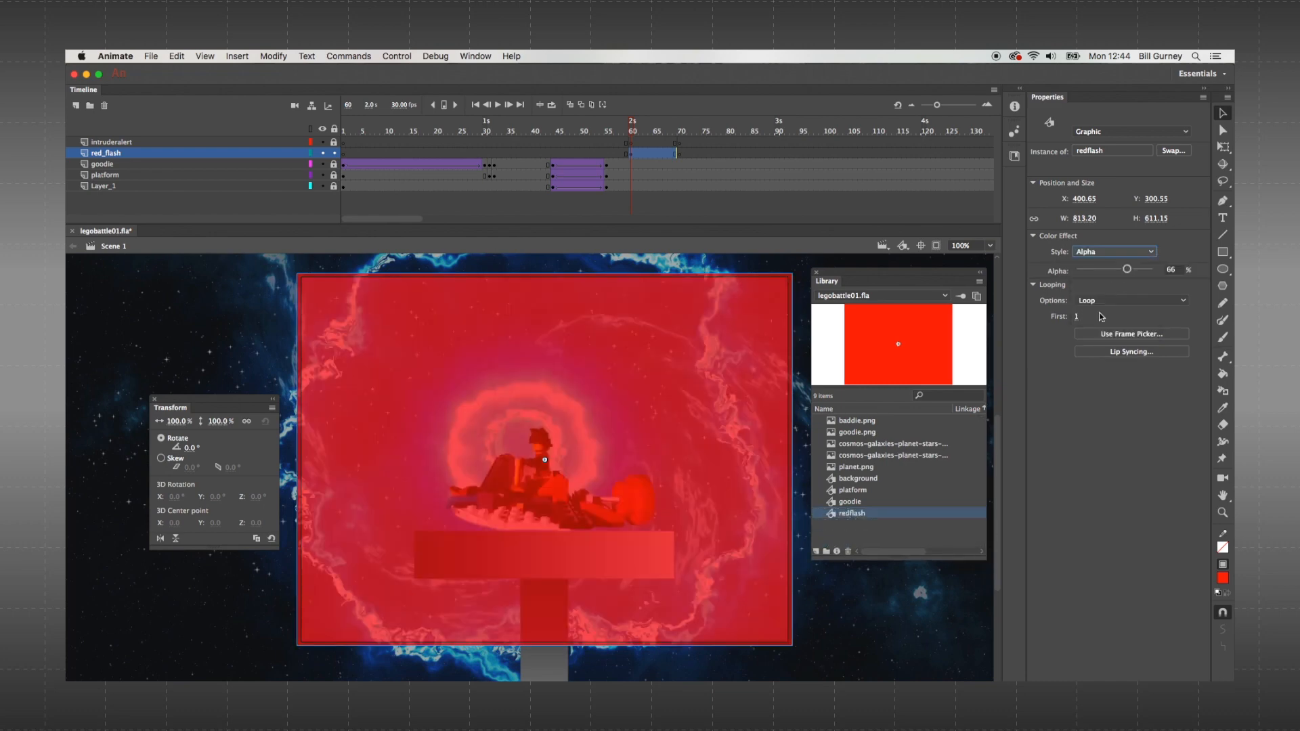
{"action": "left_click", "coordinate": [1179, 269]}
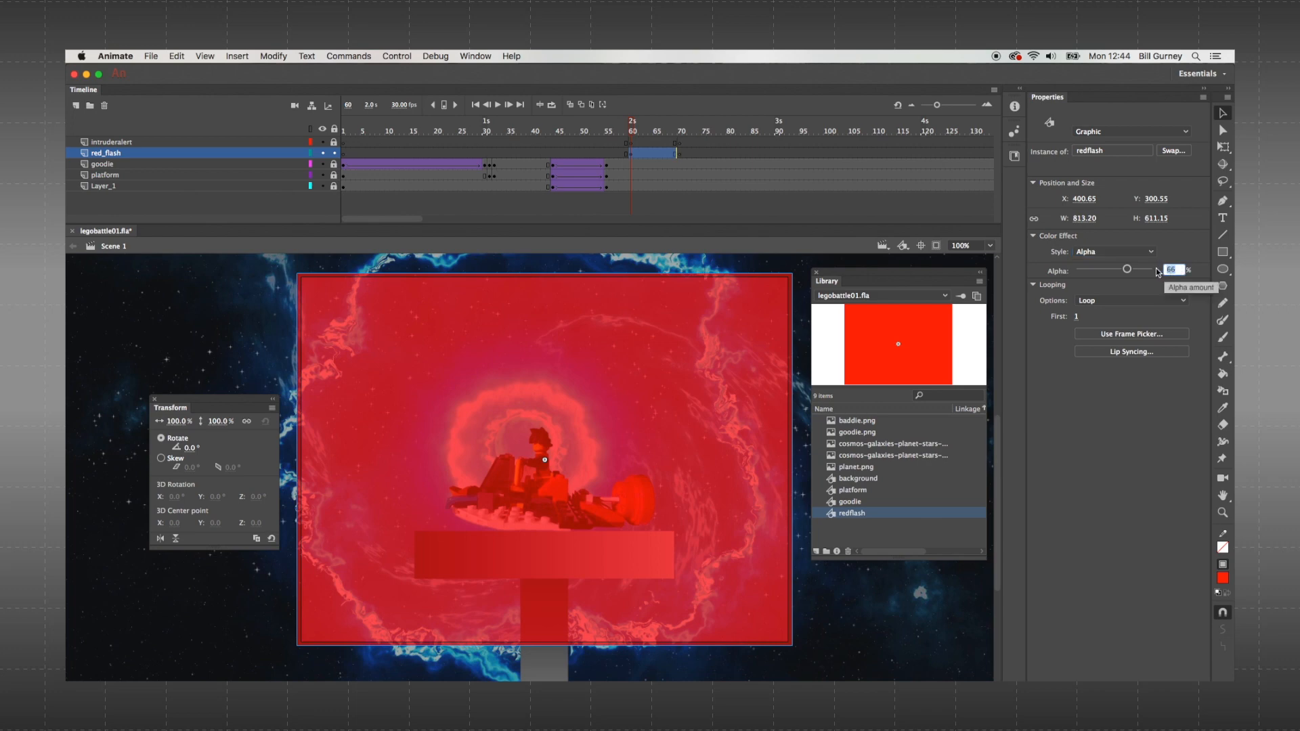
{"action": "type", "text": "44"}
{"action": "key", "text": "Return"}
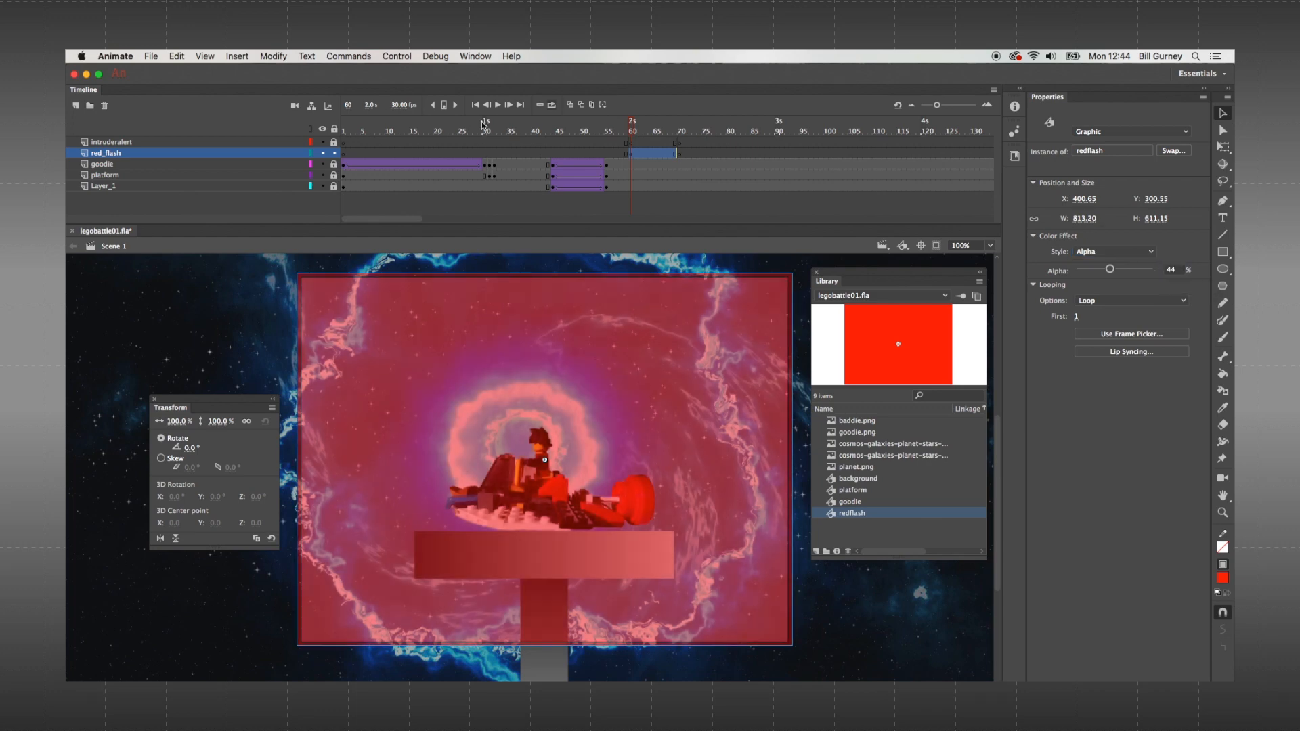
- Add the text INTRUDER ALERT in a box about 662 px wide at frame 60 of the intruderalert layer
{"action": "key", "text": "t"}
{"action": "left_click", "coordinate": [630, 142]}
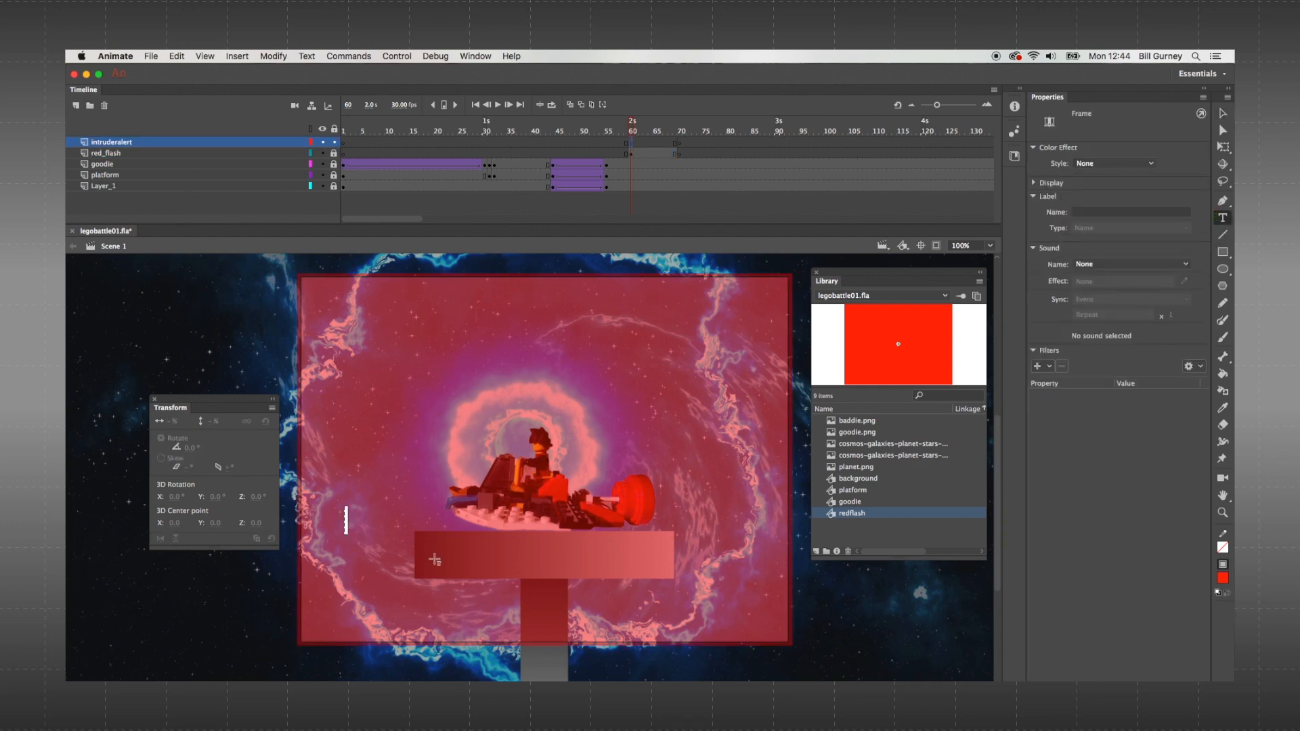
{"action": "left_click_drag", "start_coordinate": [344, 505], "coordinate": [745, 534]}
{"action": "type", "text": "INTRUDER ALERT"}
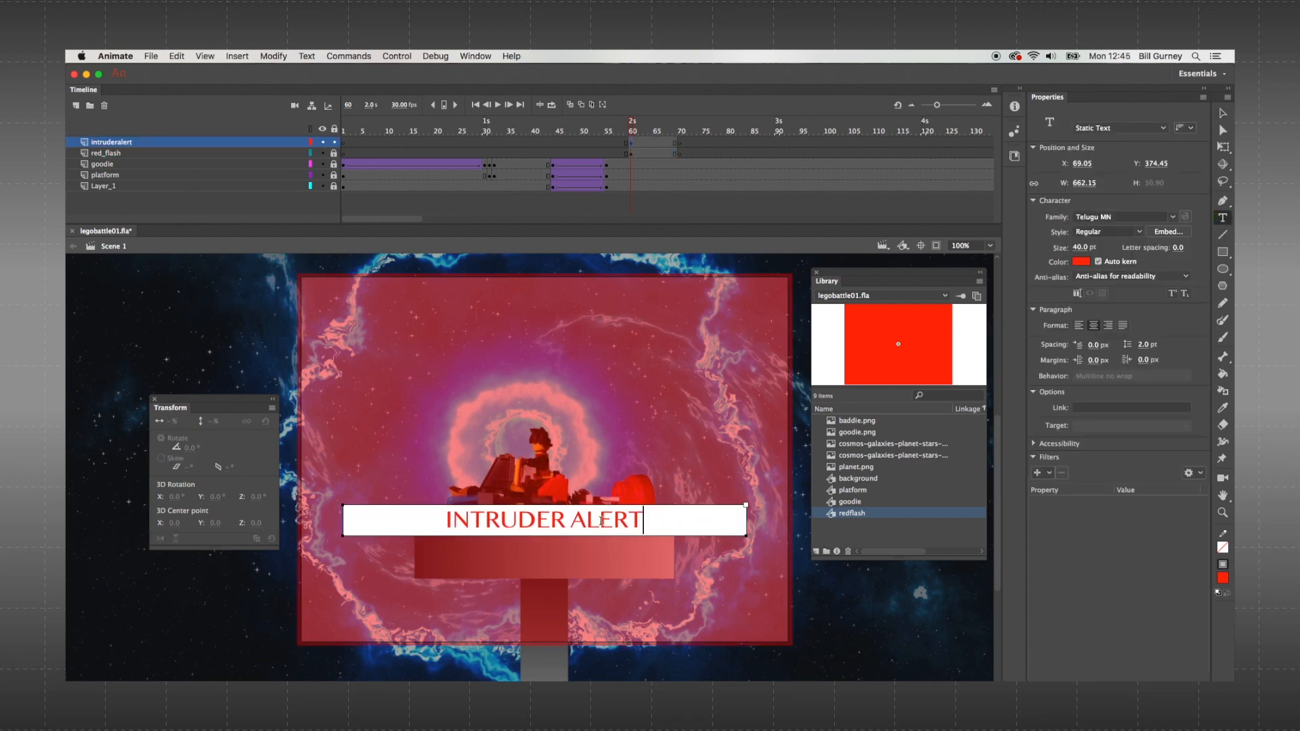
- Set the INTRUDER ALERT text to 70 pt and color it yellow
{"action": "left_click_drag", "start_coordinate": [643, 520], "coordinate": [412, 512]}
{"action": "left_click", "coordinate": [1080, 248]}
{"action": "type", "text": "70"}
{"action": "key", "text": "Return"}
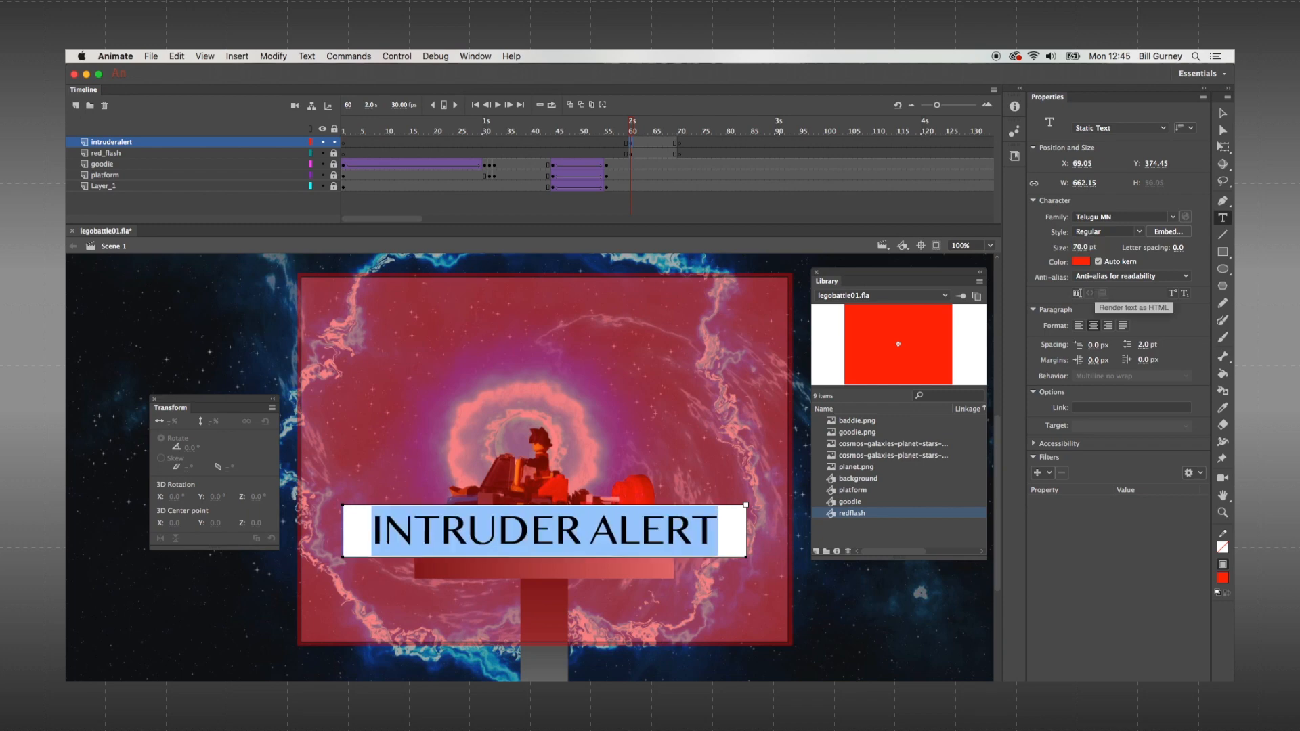
{"action": "left_click", "coordinate": [1081, 262]}
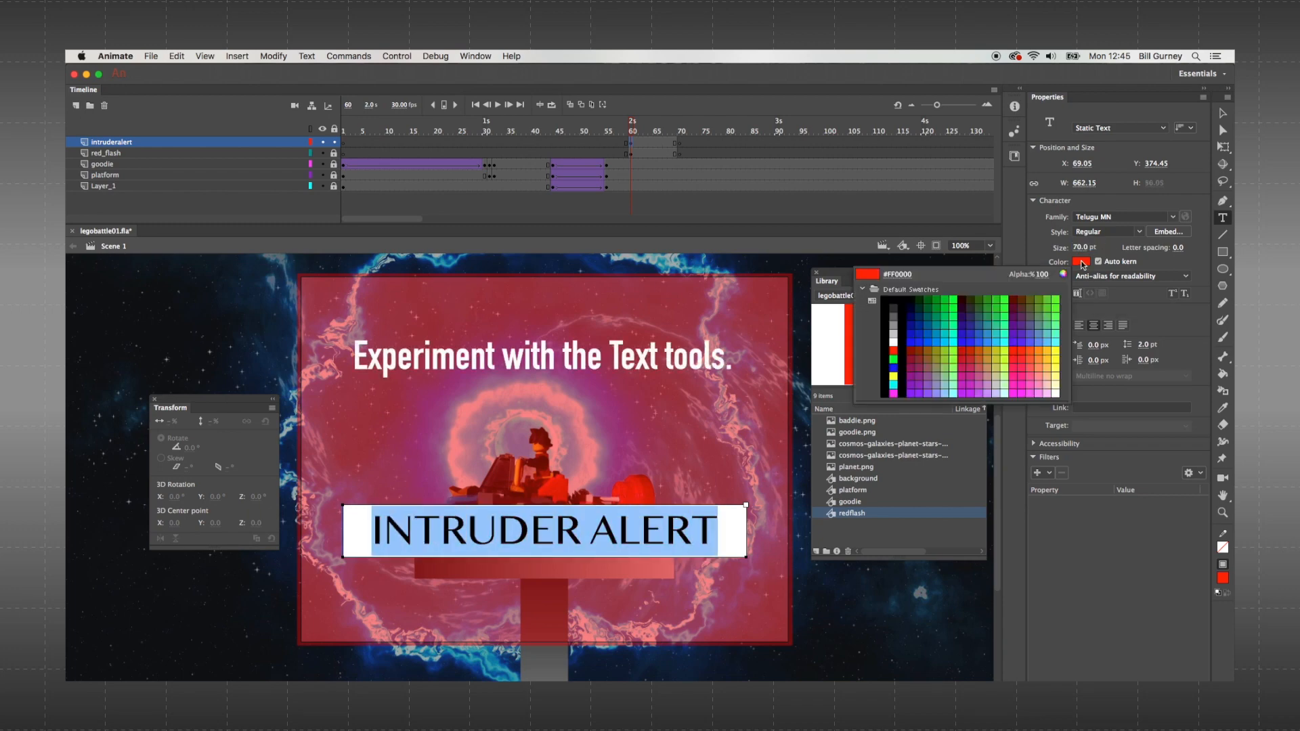
{"action": "left_click", "coordinate": [893, 376]}
- Move the alert text below the platform to Y about 500, and restyle it in Impact with letter spacing 20
{"action": "key", "text": "v"}
{"action": "left_click_drag", "start_coordinate": [579, 552], "coordinate": [580, 637]}
{"action": "left_click", "coordinate": [1172, 217]}
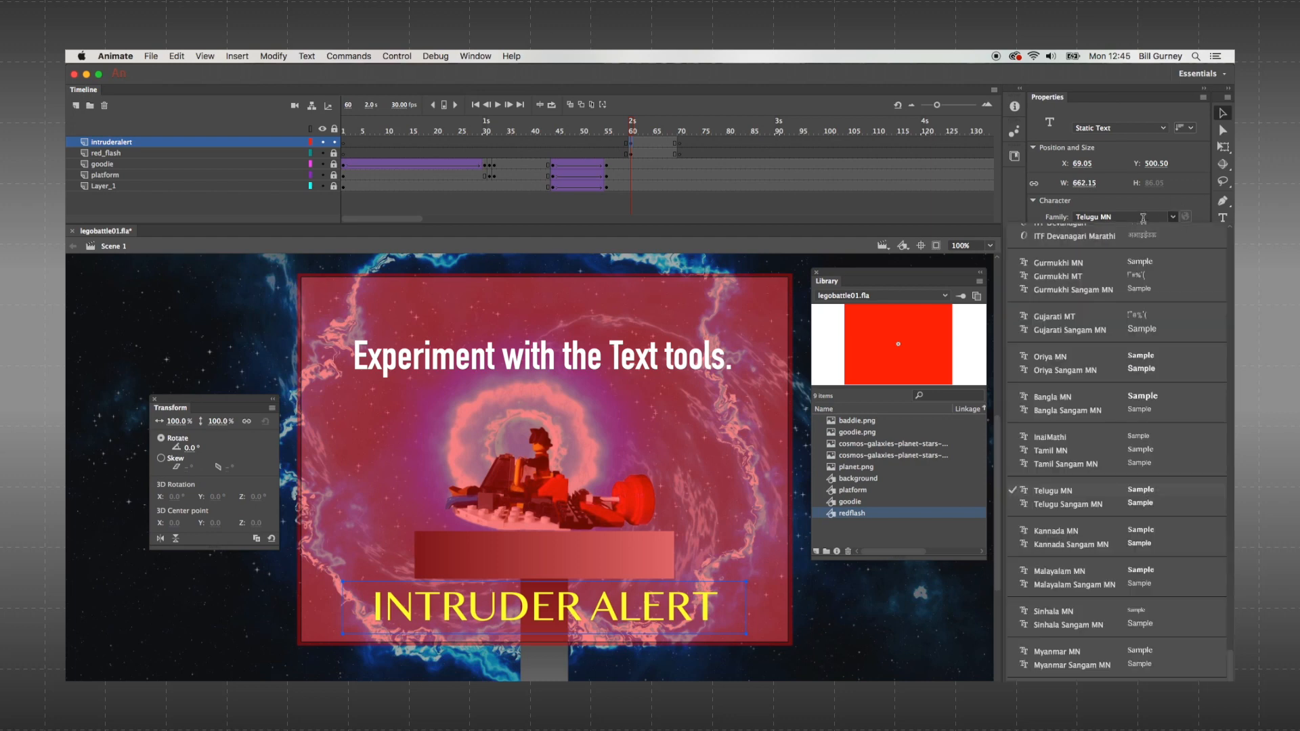
{"action": "type", "text": "Impact"}
{"action": "key", "text": "Return"}
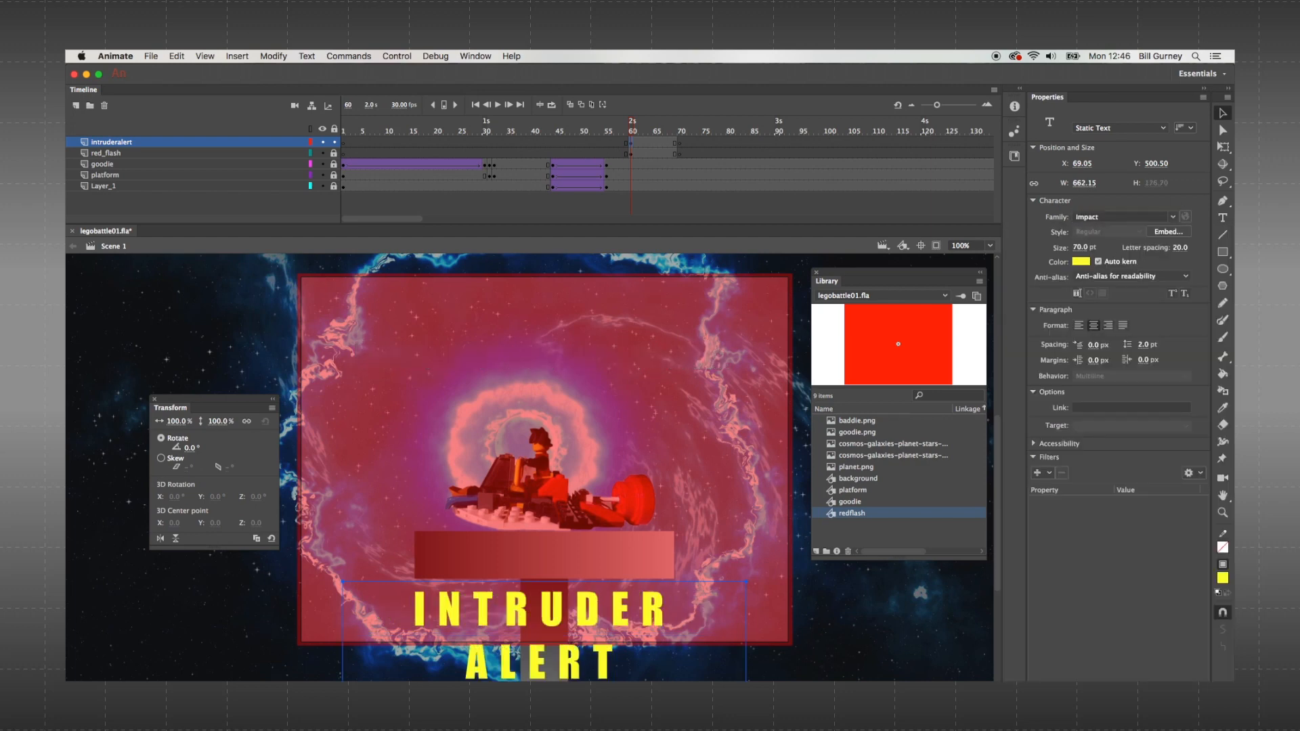
- Widen the alert text box to about 787 px so it fits one line, and set the letter spacing to 17
{"action": "left_click", "coordinate": [1223, 217]}
{"action": "left_click", "coordinate": [616, 664]}
{"action": "left_click_drag", "start_coordinate": [747, 582], "coordinate": [309, 642]}
{"action": "left_click", "coordinate": [1180, 247]}
{"action": "type", "text": "17"}
{"action": "key", "text": "Return"}
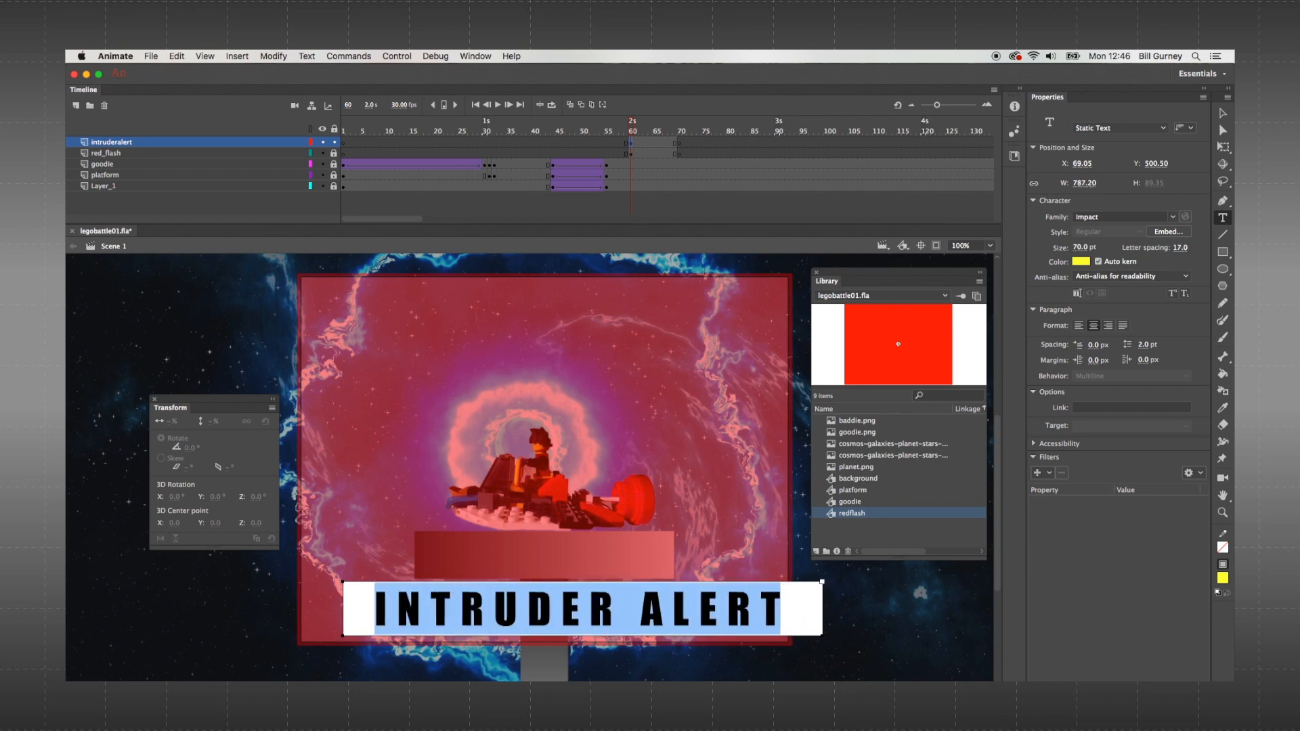
- Move the alert text down to Y about 504 and center it horizontally on the stage
{"action": "left_click", "coordinate": [1222, 113]}
{"action": "left_click_drag", "start_coordinate": [570, 606], "coordinate": [542, 614]}
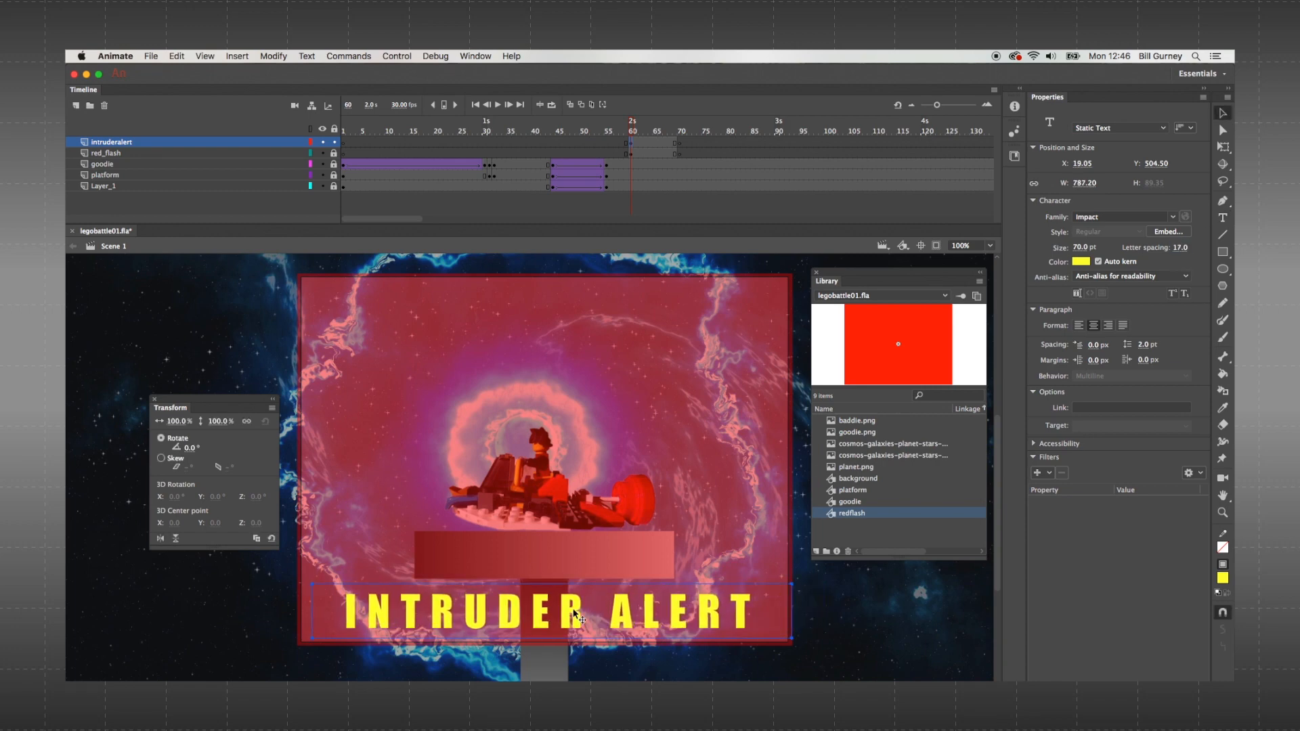
{"action": "key", "text": "super+k"}
{"action": "left_click", "coordinate": [522, 309]}
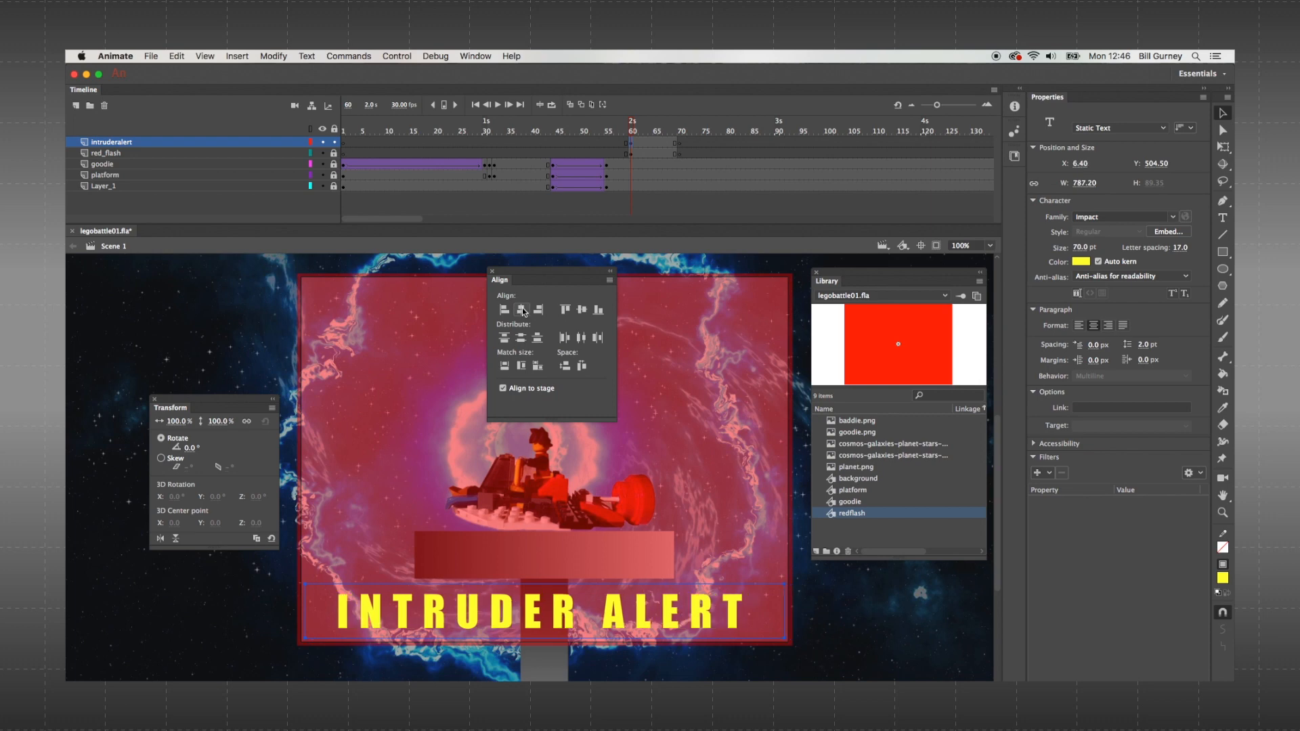
- Copy frames 60 to 70 of the intruderalert and red_flash layers, paste them at frame 80, and play the animation
{"action": "left_click_drag", "start_coordinate": [631, 126], "coordinate": [679, 157]}
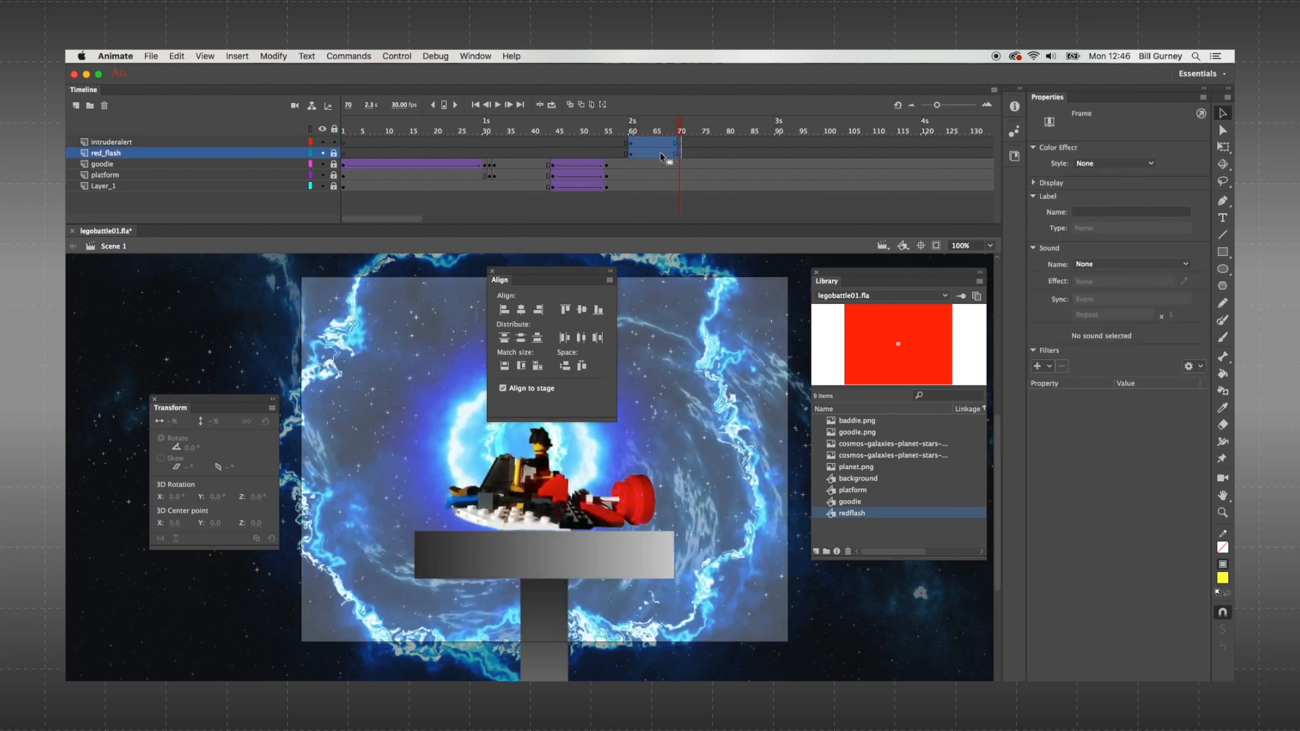
{"action": "right_click", "coordinate": [662, 156]}
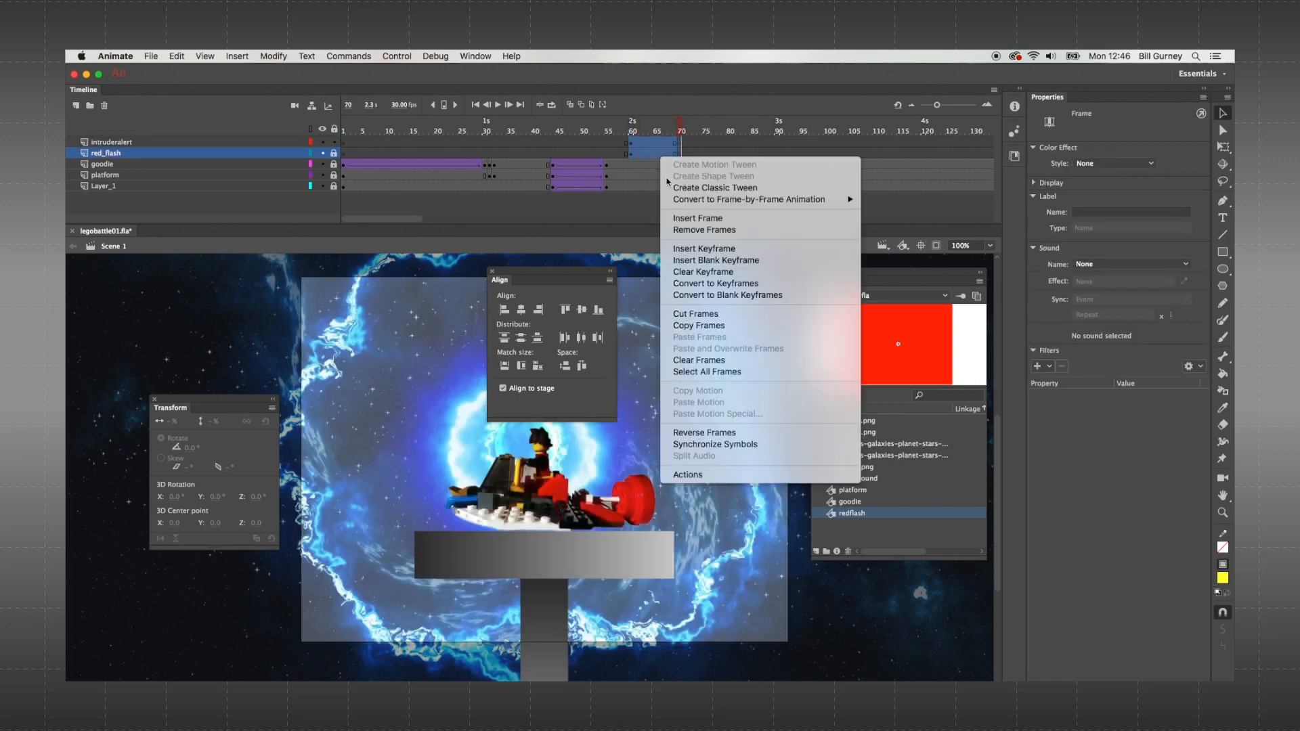
{"action": "left_click", "coordinate": [698, 324]}
{"action": "left_click", "coordinate": [729, 153]}
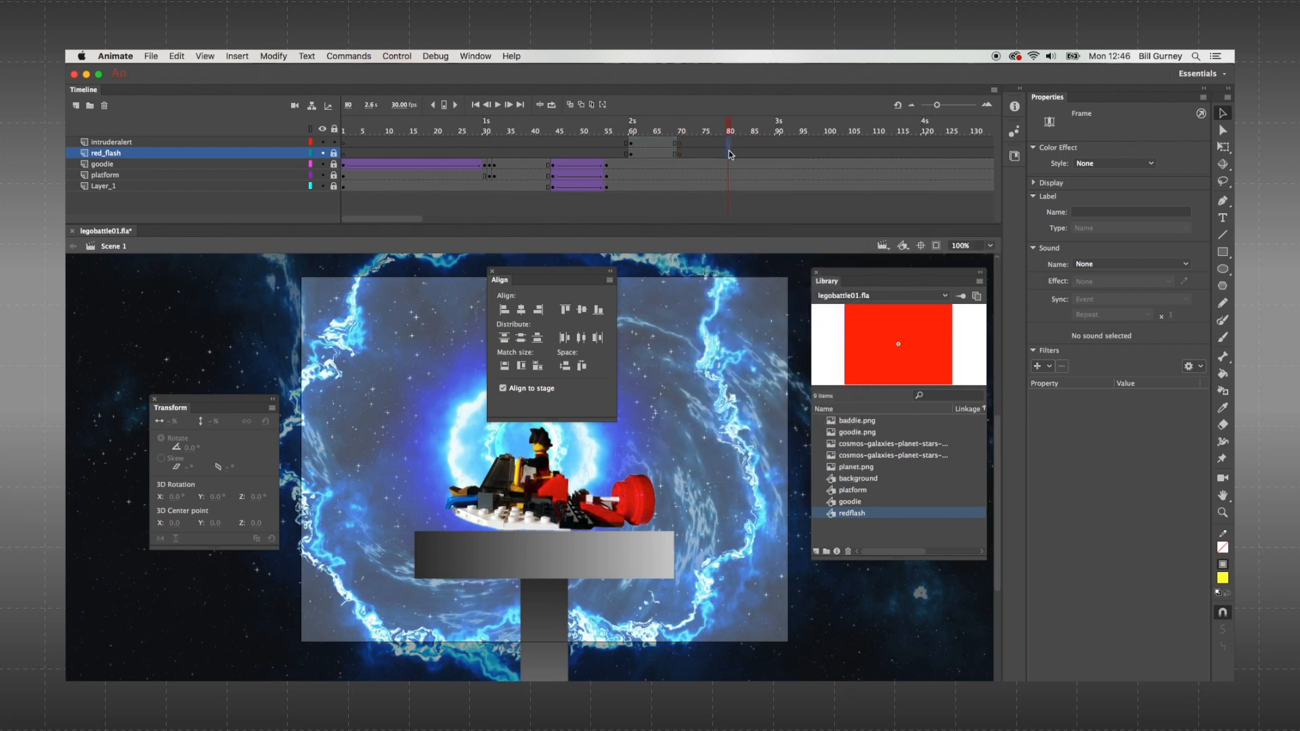
{"action": "right_click", "coordinate": [728, 153]}
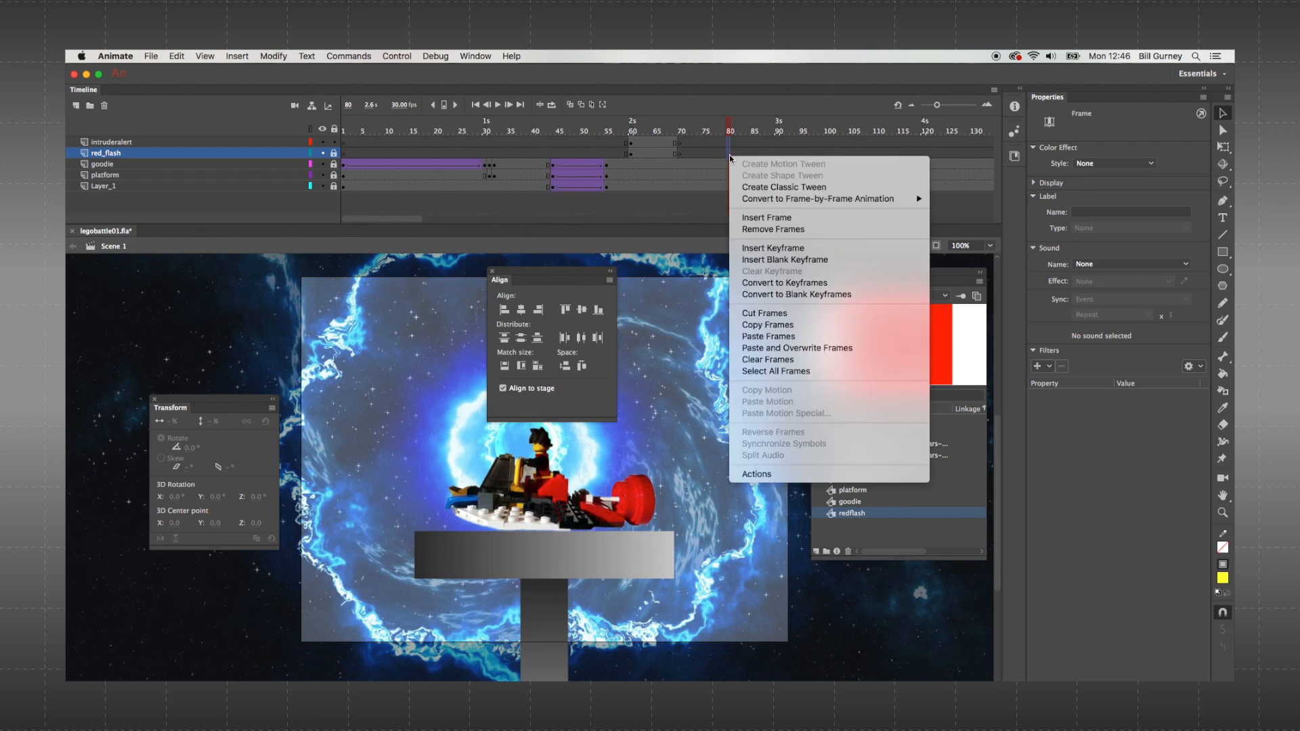
{"action": "left_click", "coordinate": [770, 336]}
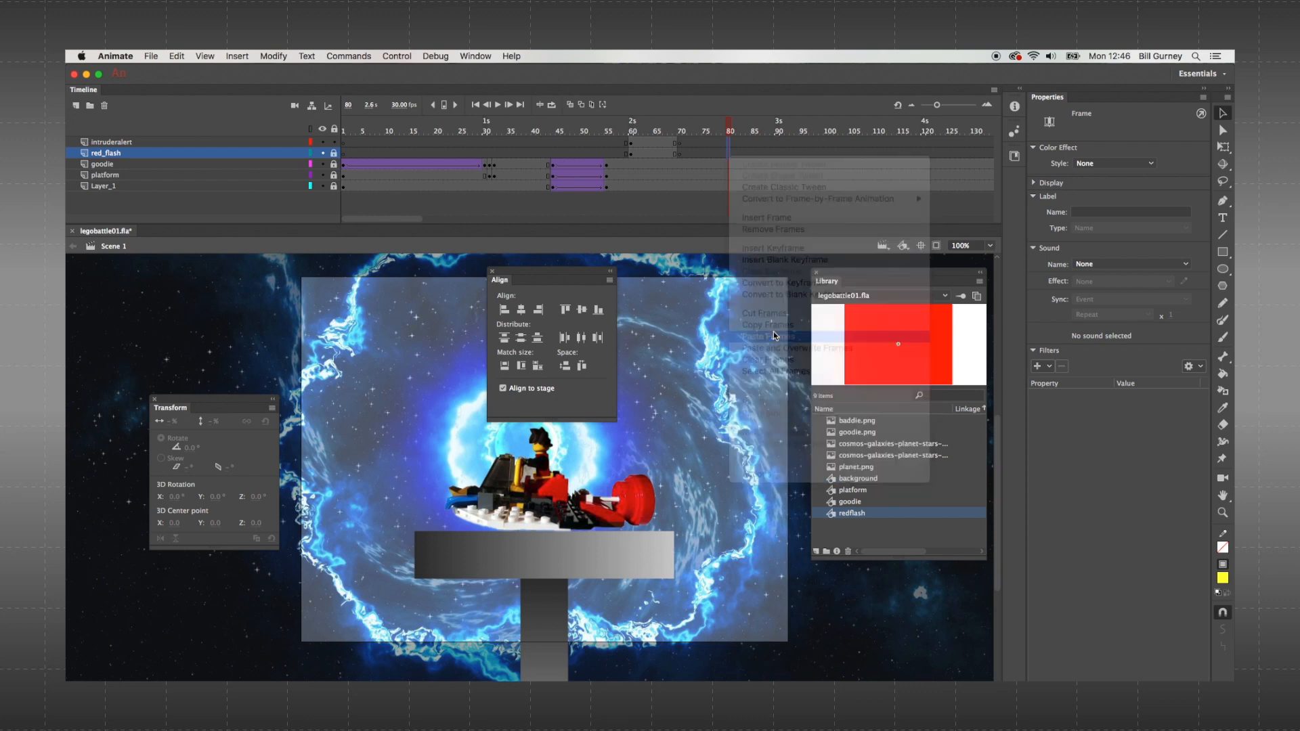
{"action": "left_click_drag", "start_coordinate": [730, 128], "coordinate": [617, 111]}
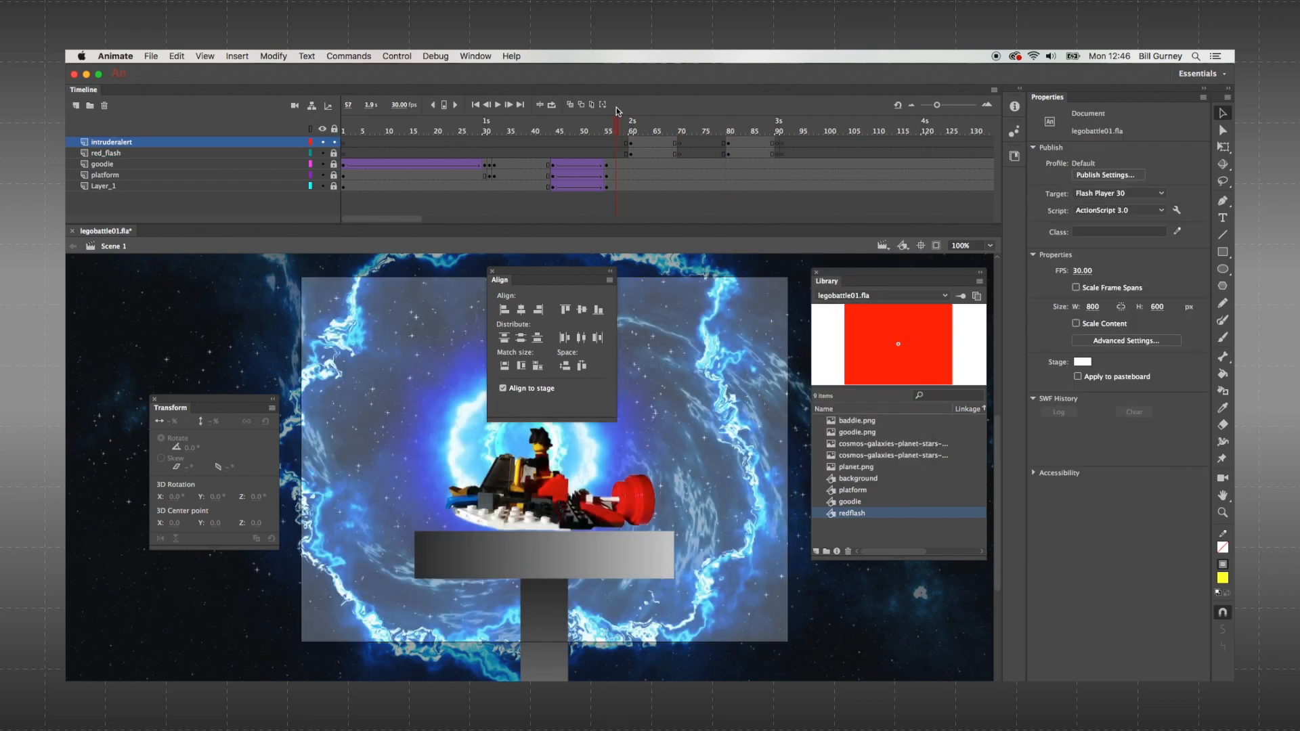
{"action": "left_click", "coordinate": [499, 106]}
- Repeat the flash and alert text from frame 100 to 110 on both layers, clearing the surplus keyframe at frame 111, and replay the animation
{"action": "right_click", "coordinate": [781, 151]}
{"action": "left_click_drag", "start_coordinate": [782, 143], "coordinate": [878, 153]}
{"action": "left_click", "coordinate": [813, 228]}
{"action": "right_click", "coordinate": [781, 143]}
{"action": "left_click", "coordinate": [824, 261]}
{"action": "right_click", "coordinate": [826, 154]}
{"action": "left_click", "coordinate": [854, 245]}
{"action": "right_click", "coordinate": [877, 155]}
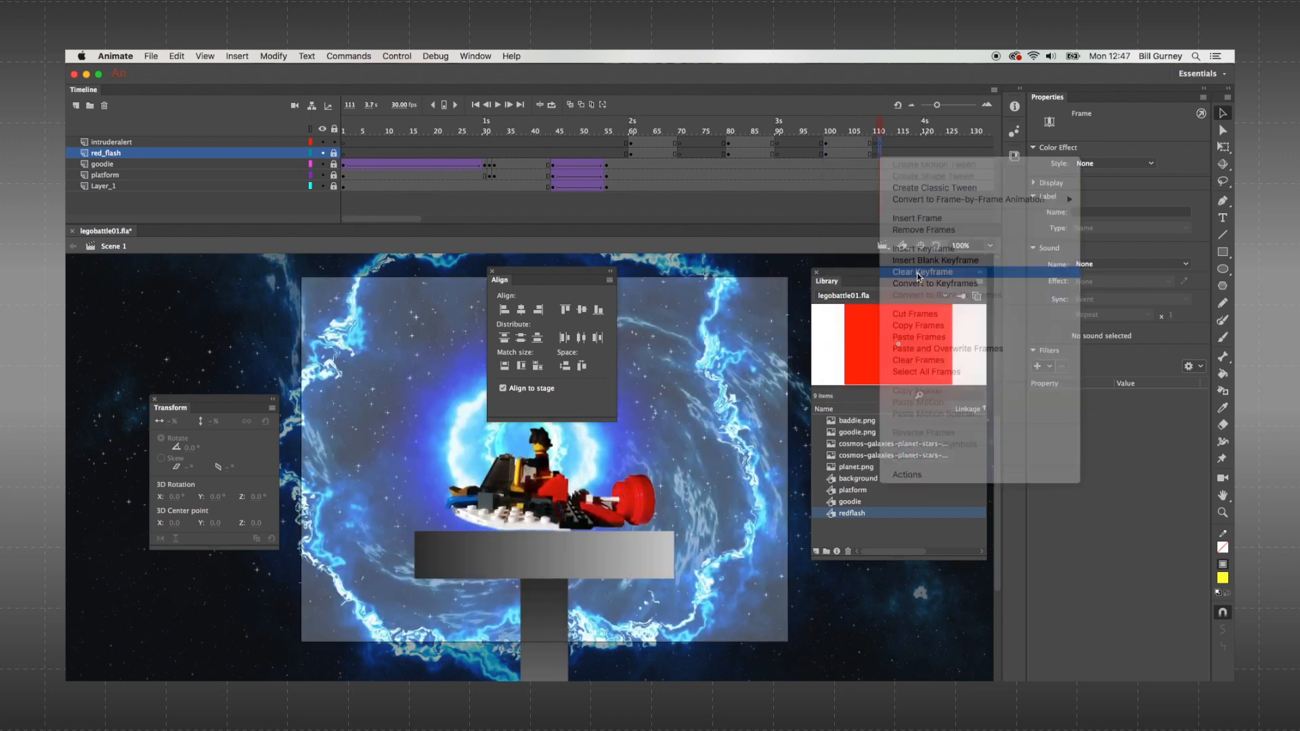
{"action": "left_click", "coordinate": [918, 277]}
{"action": "left_click", "coordinate": [621, 129]}
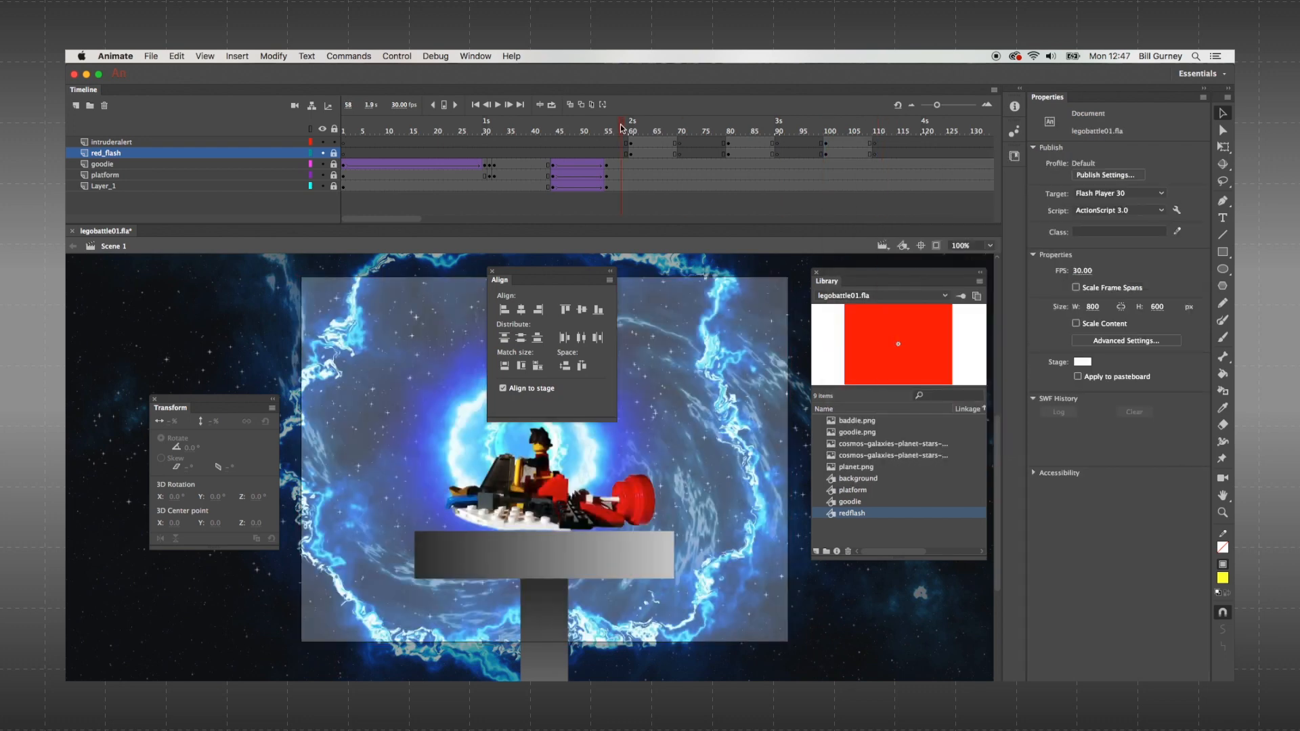
{"action": "left_click", "coordinate": [500, 107]}
{"action": "left_click", "coordinate": [502, 106]}
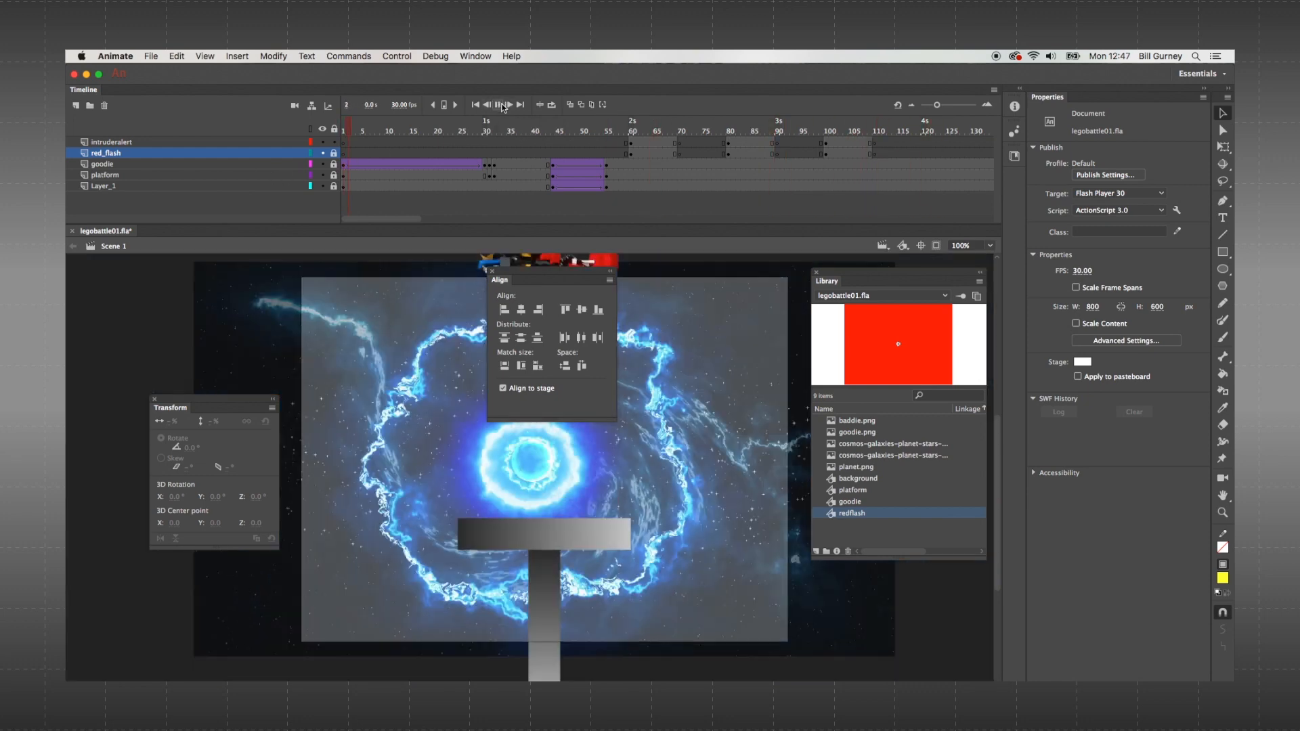
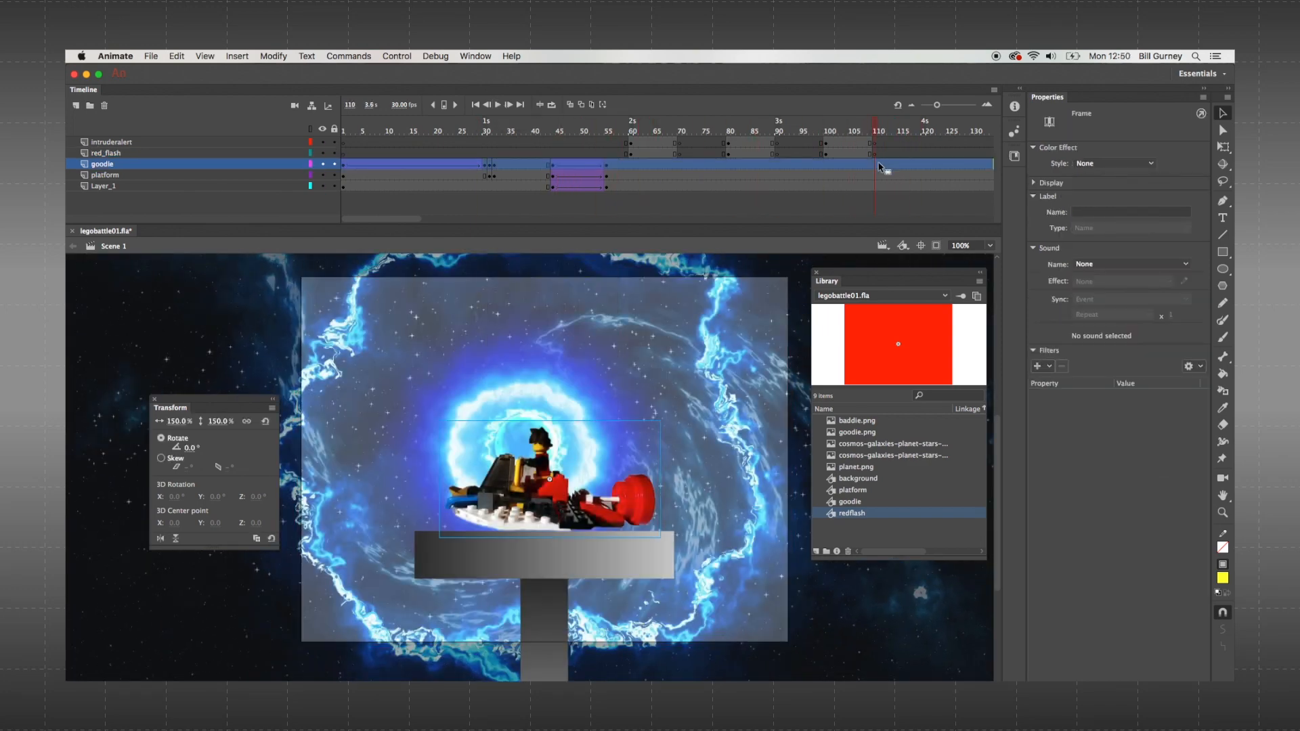
- Insert a keyframe at frame 110 on the goodie layer
{"action": "left_click", "coordinate": [877, 168]}
{"action": "left_click", "coordinate": [877, 168]}
{"action": "right_click", "coordinate": [876, 163]}
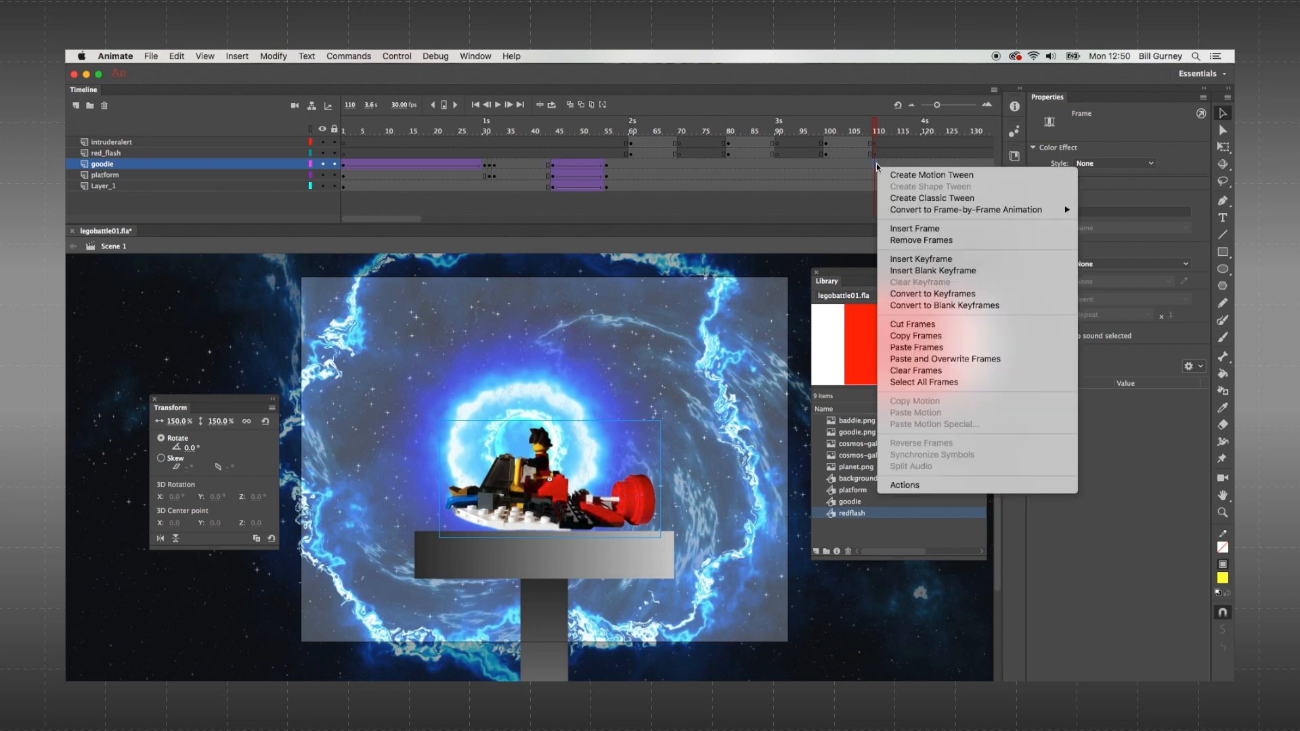
{"action": "left_click", "coordinate": [908, 260]}
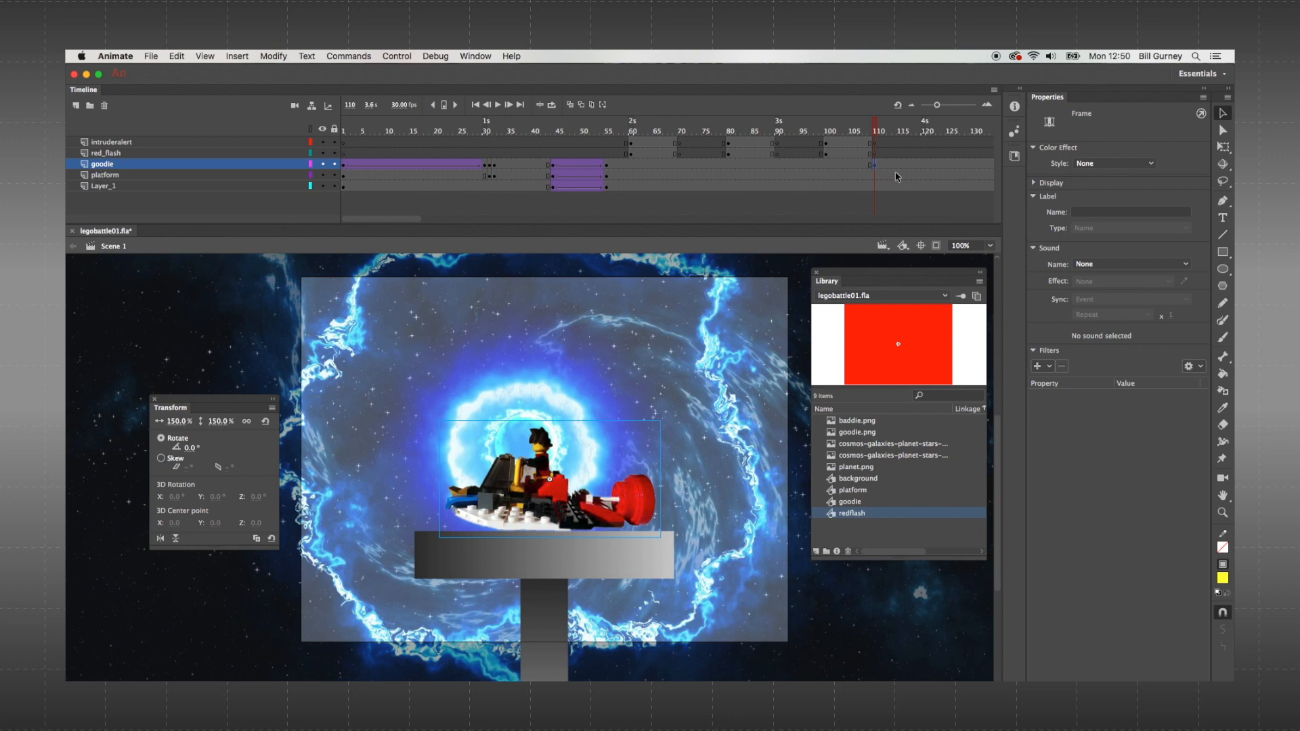
- Add consecutive keyframes through frame 119 on the goodie layer and nudge the vehicle slightly in different directions on frames 110 to 112
{"action": "key", "text": "F6"}
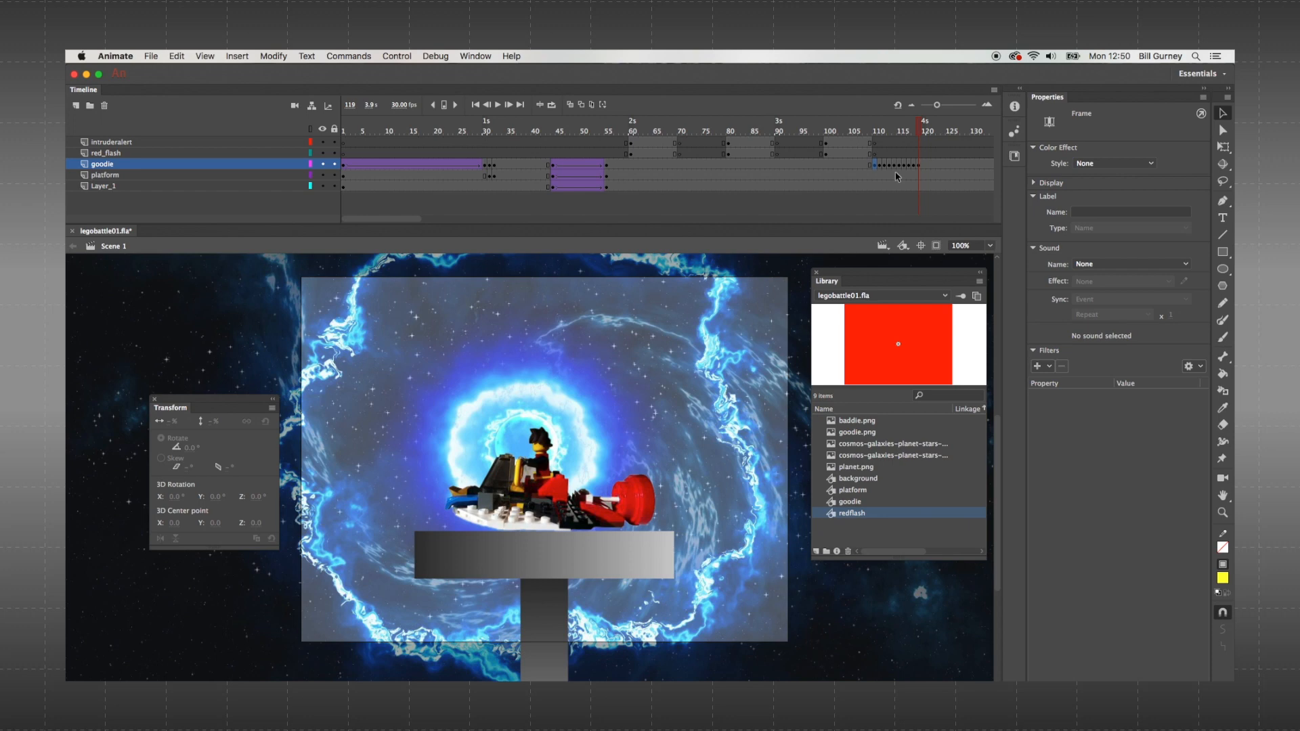
{"action": "left_click", "coordinate": [876, 166]}
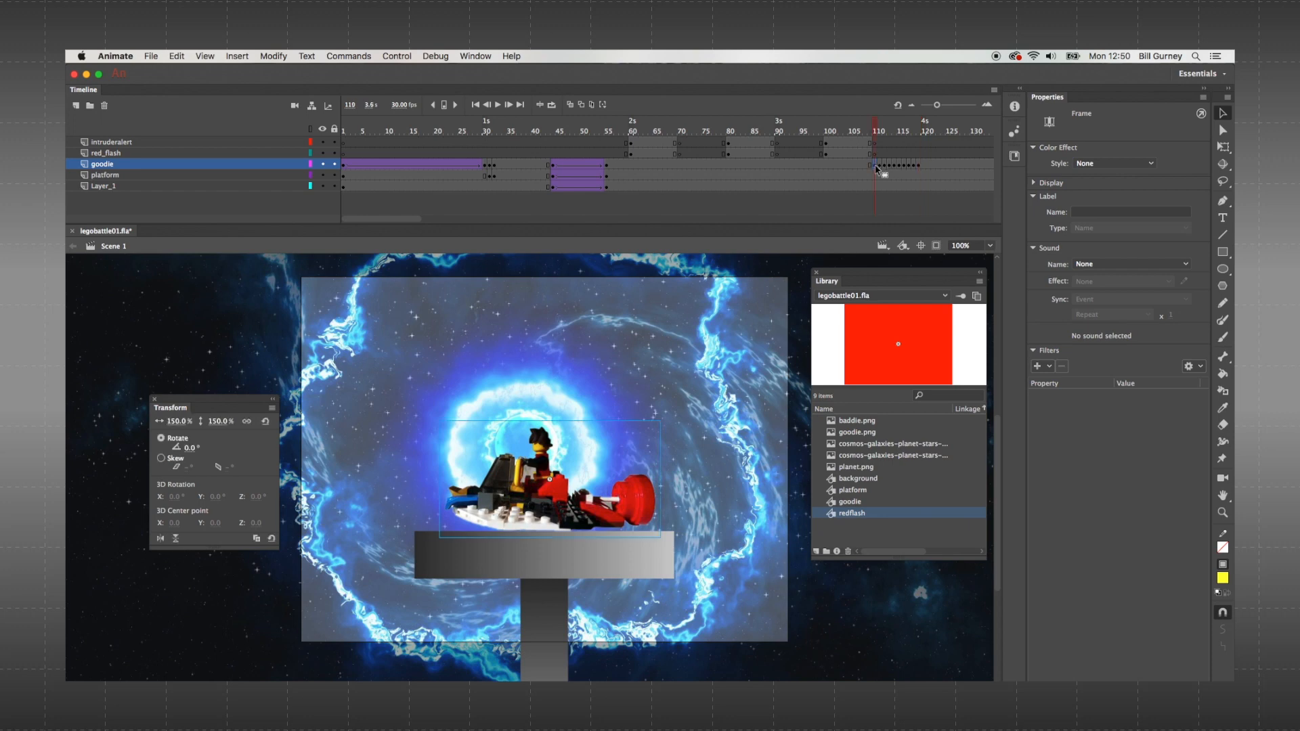
{"action": "key", "text": "Left"}
{"action": "key", "text": "Left"}
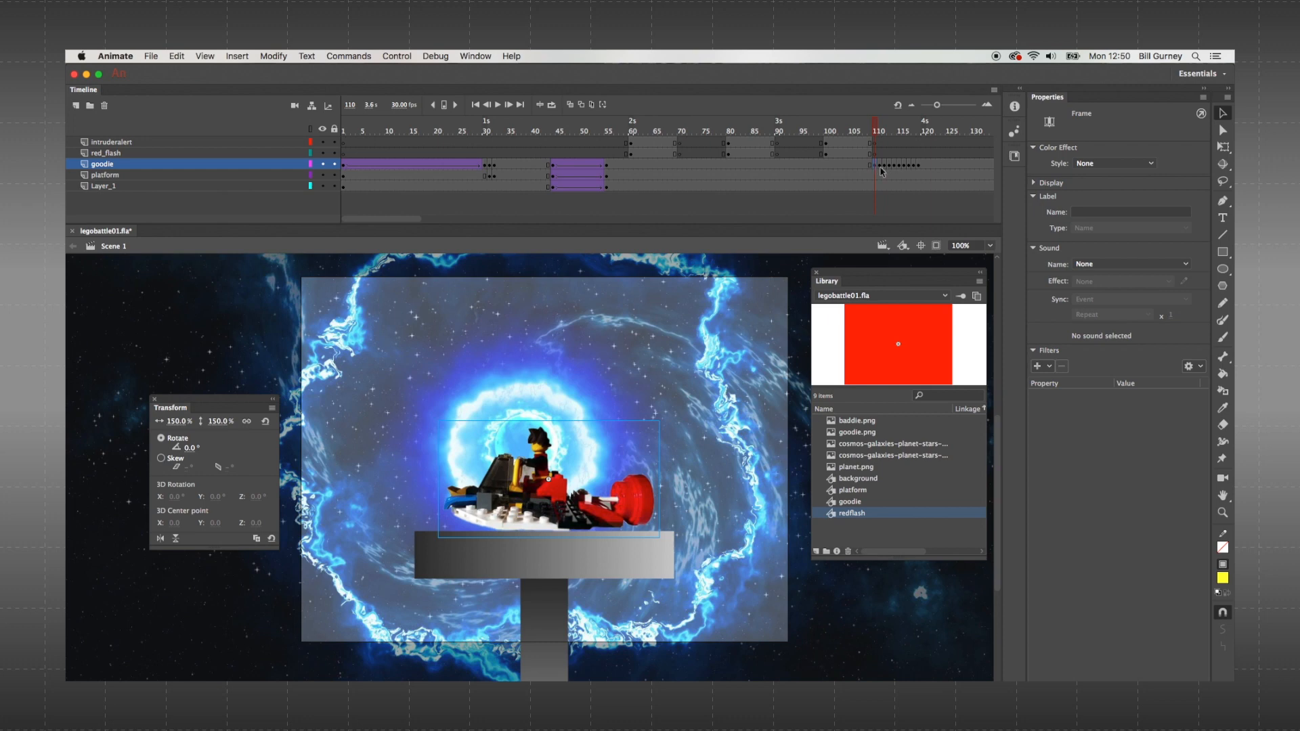
{"action": "left_click", "coordinate": [880, 168]}
{"action": "key", "text": "Right"}
{"action": "key", "text": "Right"}
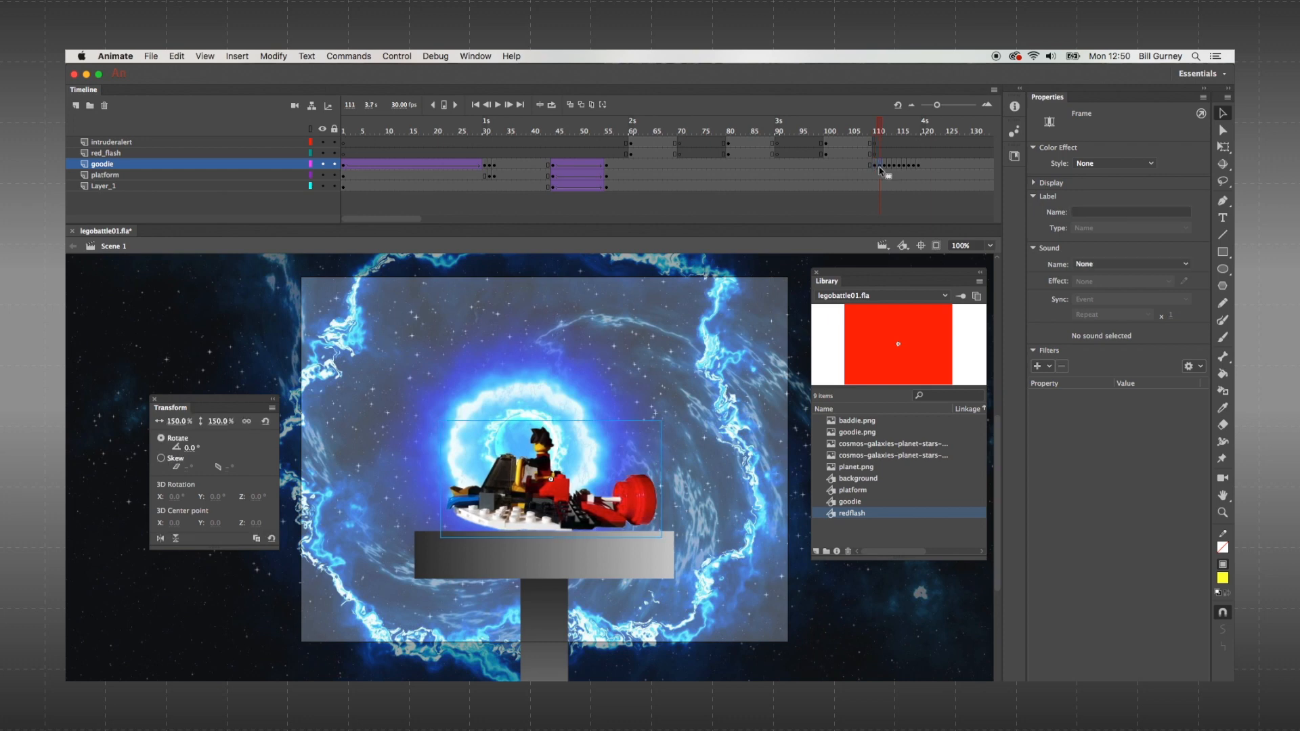
{"action": "key", "text": "Down"}
{"action": "left_click", "coordinate": [884, 168]}
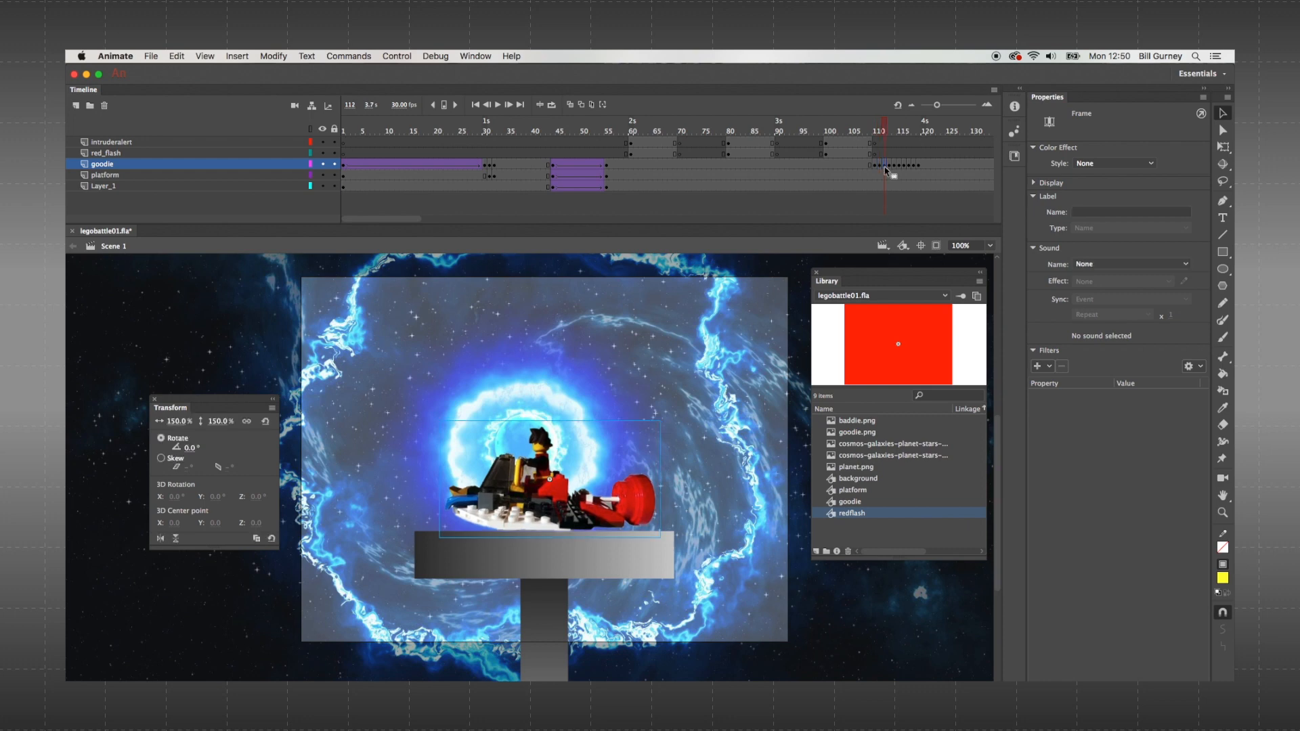
{"action": "key", "text": "Up"}
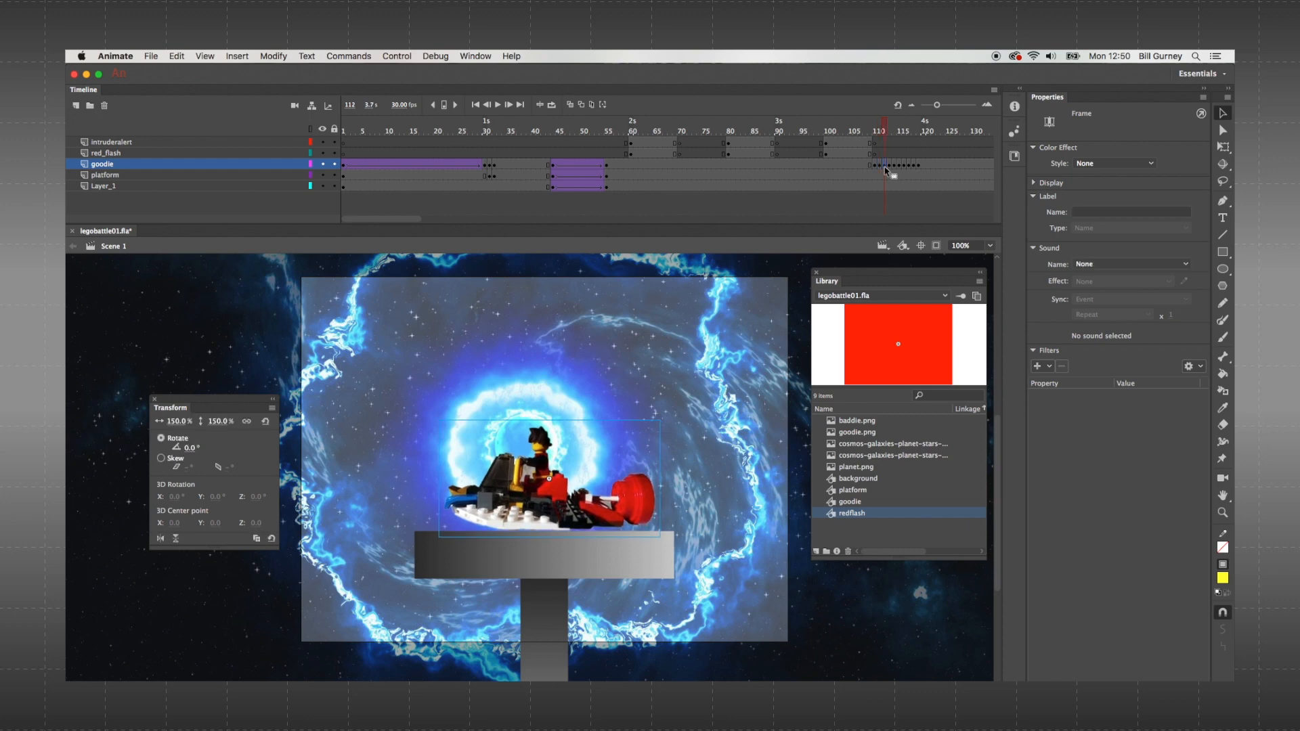
- Continue the shake by nudging the vehicle slightly in varied directions on the goodie keyframes from frame 113 to 119
{"action": "left_click", "coordinate": [890, 169]}
{"action": "key", "text": "Down"}
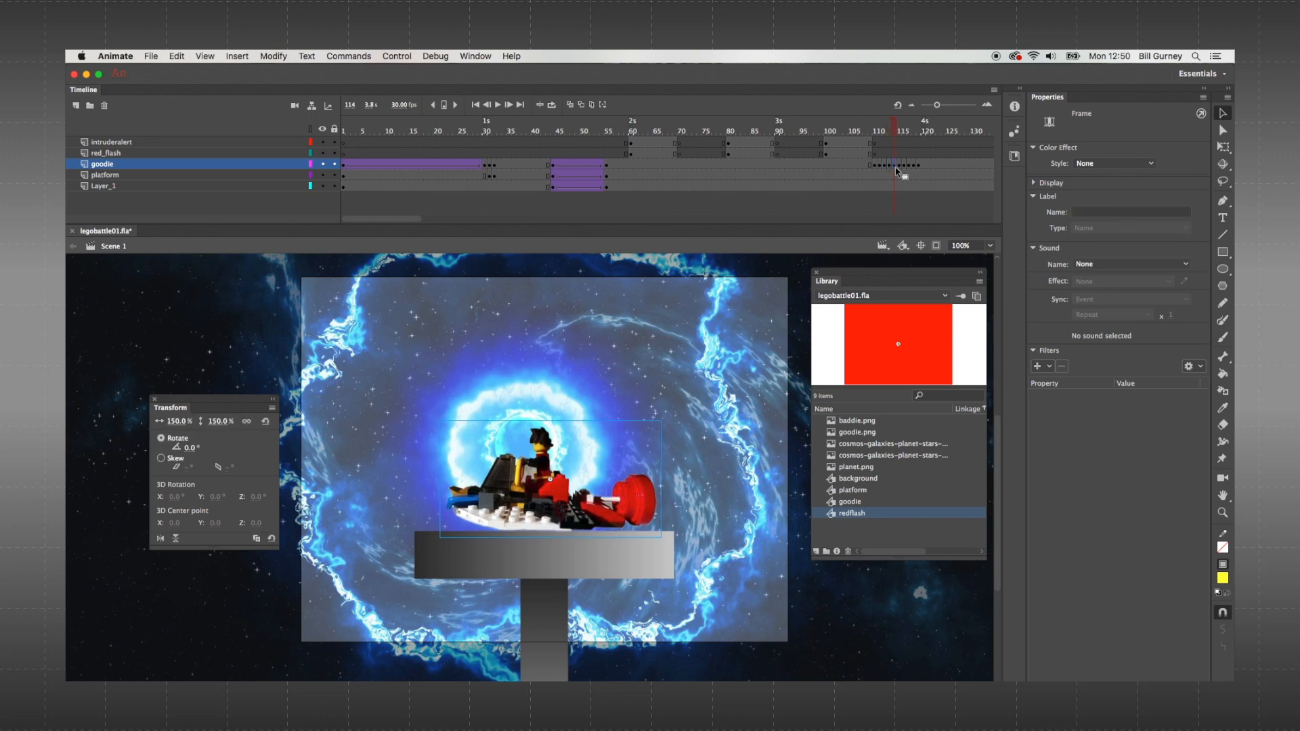
{"action": "left_click", "coordinate": [900, 169]}
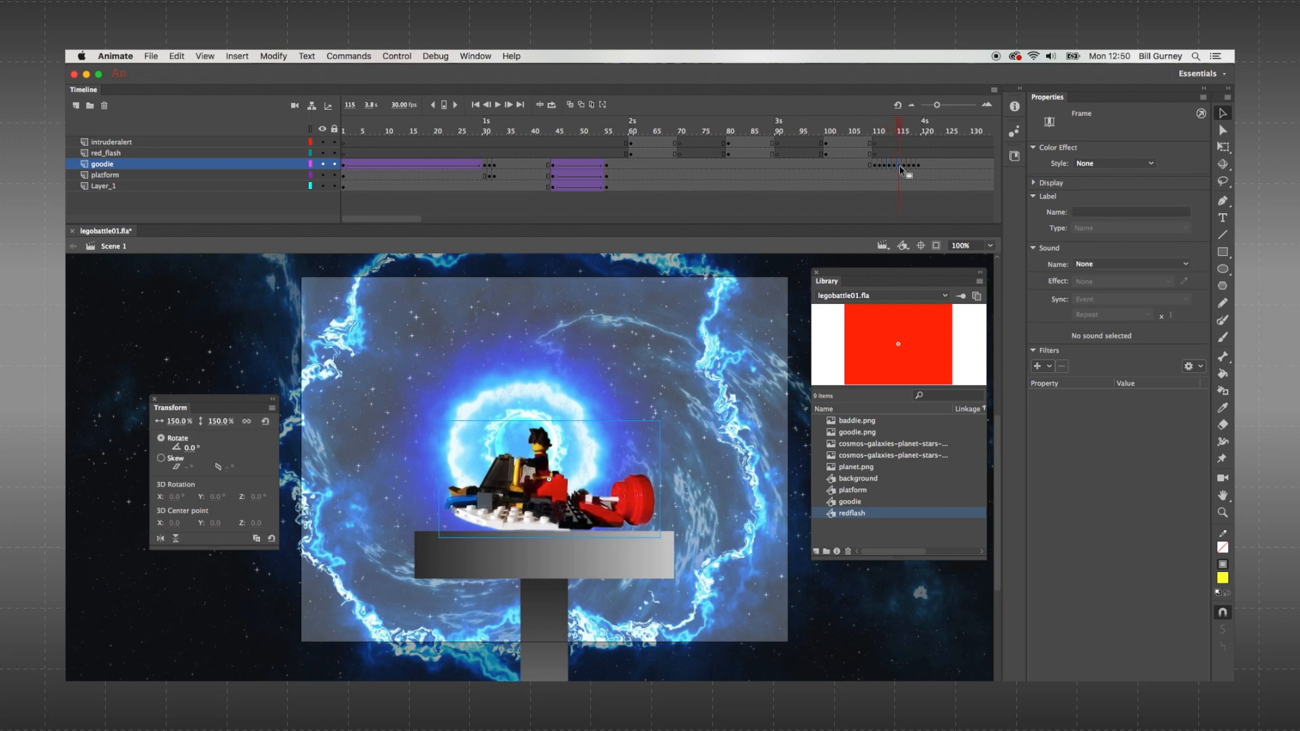
{"action": "left_click", "coordinate": [905, 167]}
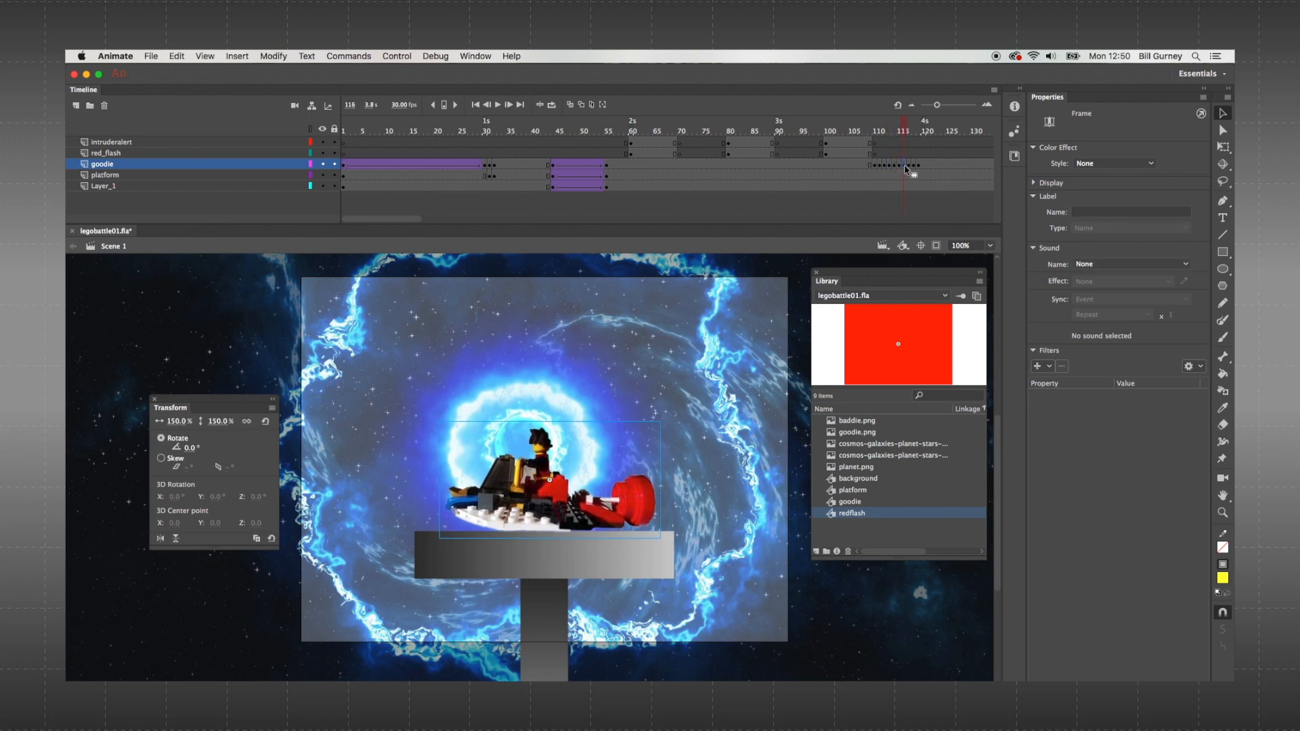
{"action": "left_click", "coordinate": [910, 167]}
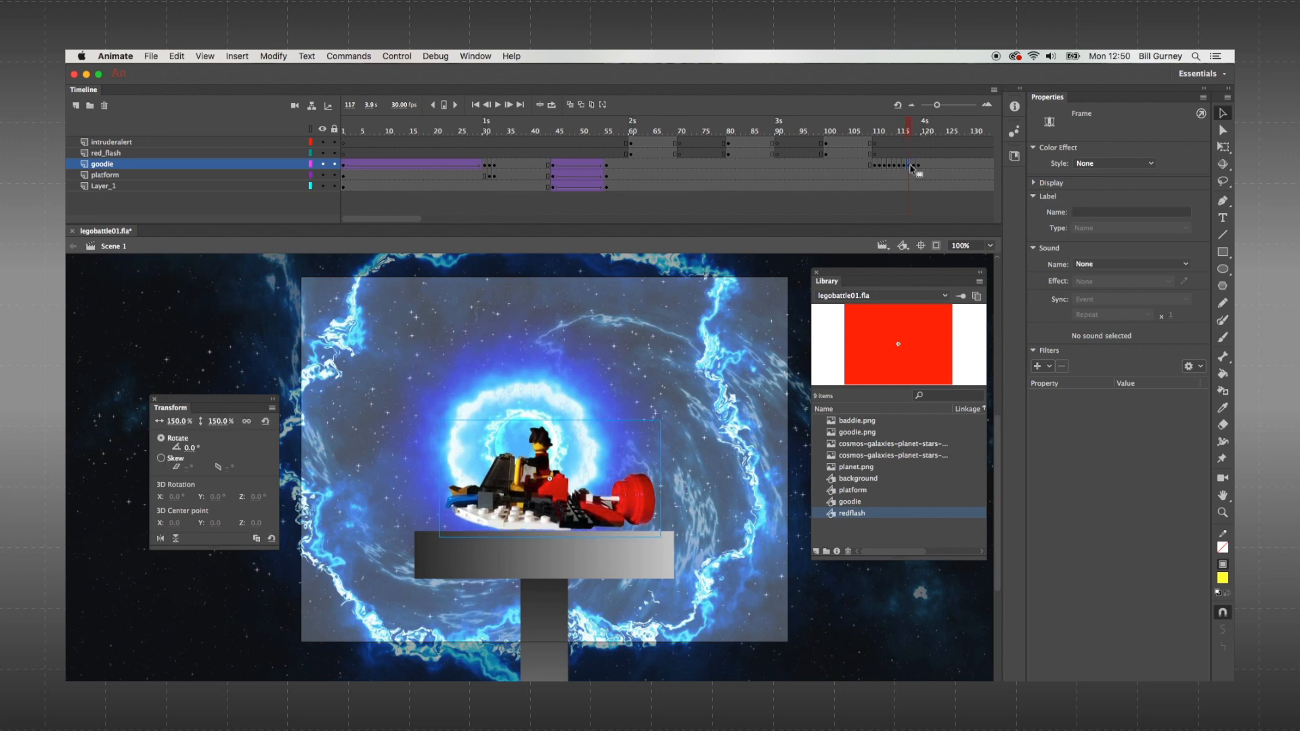
{"action": "left_click", "coordinate": [915, 167]}
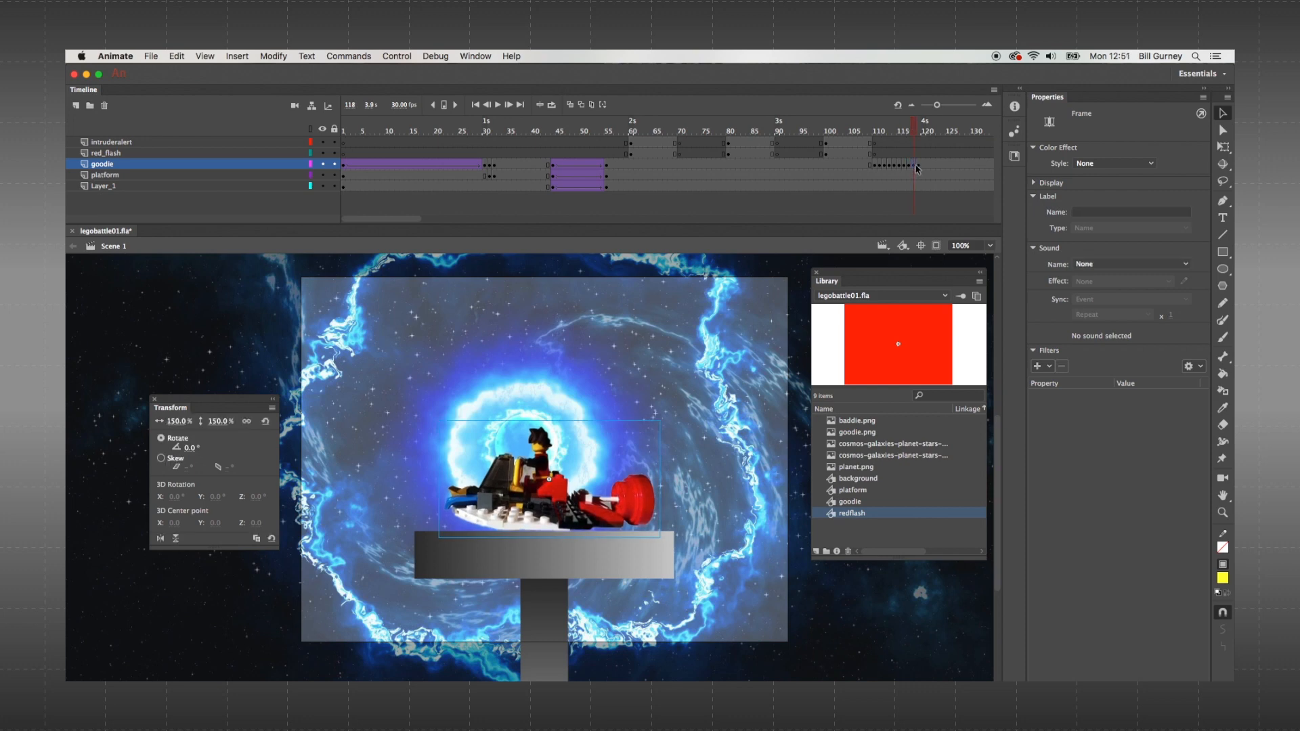
{"action": "left_click", "coordinate": [918, 167]}
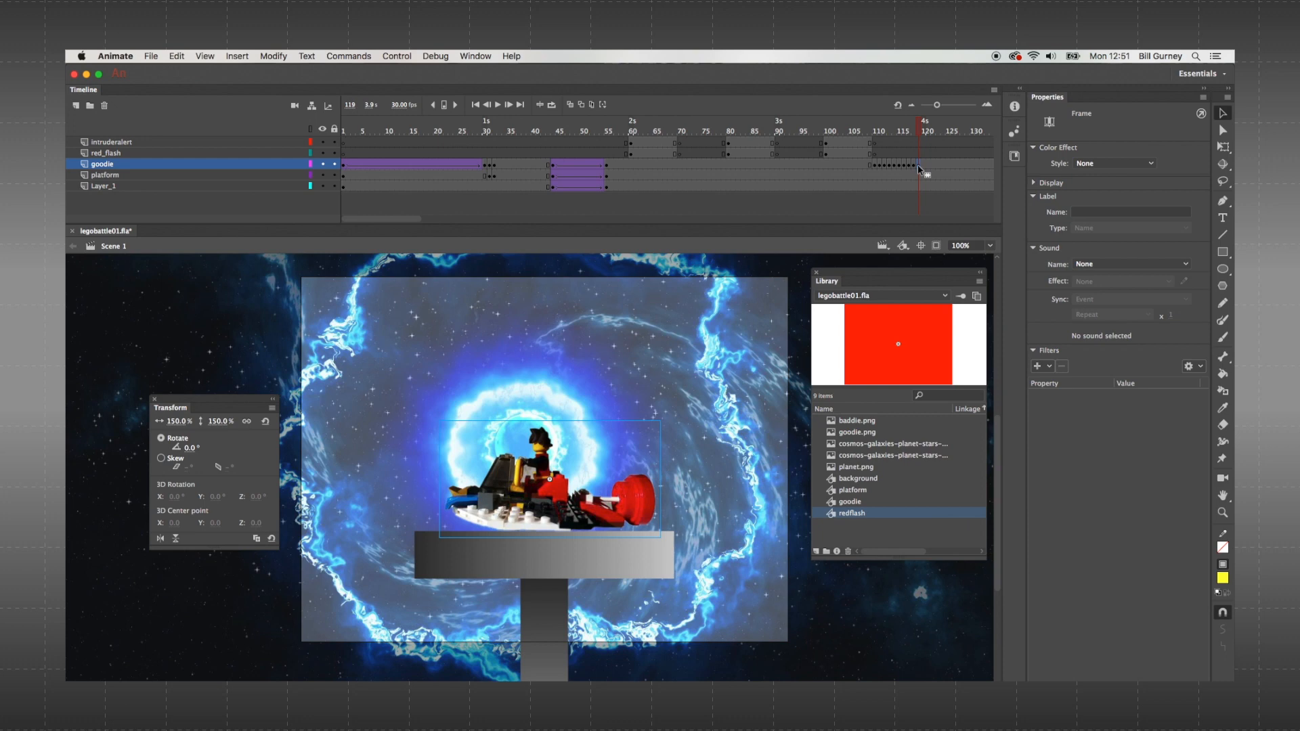
{"action": "key", "text": "Up"}
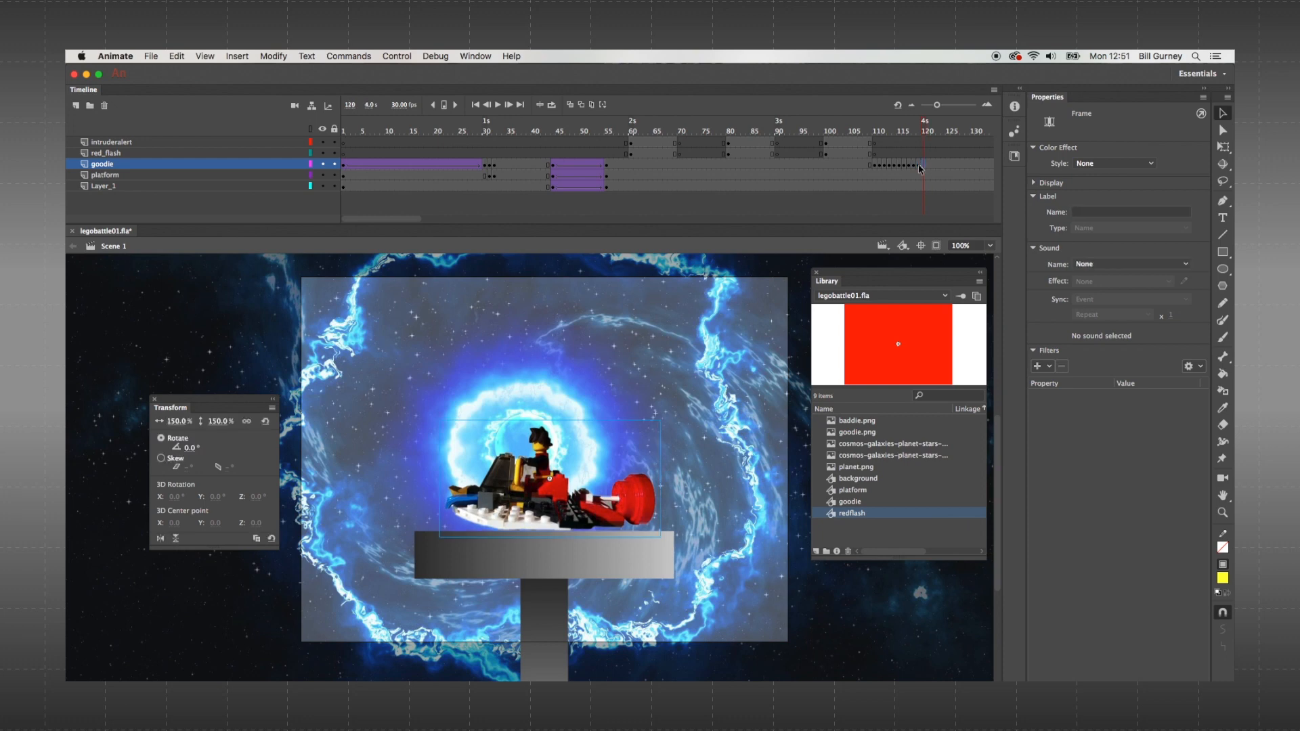
- Play the animation from frame 109 twice to check the vehicle's shake
{"action": "left_click", "coordinate": [869, 128]}
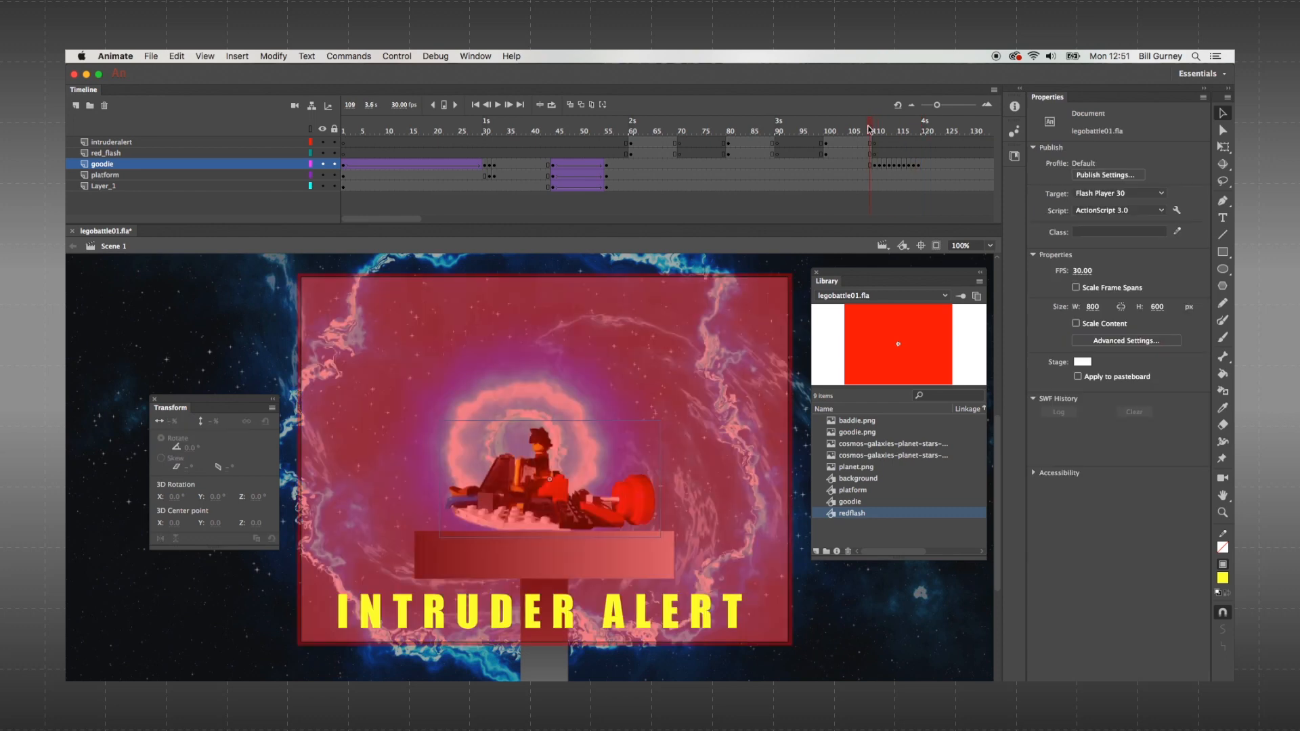
{"action": "key", "text": "Return"}
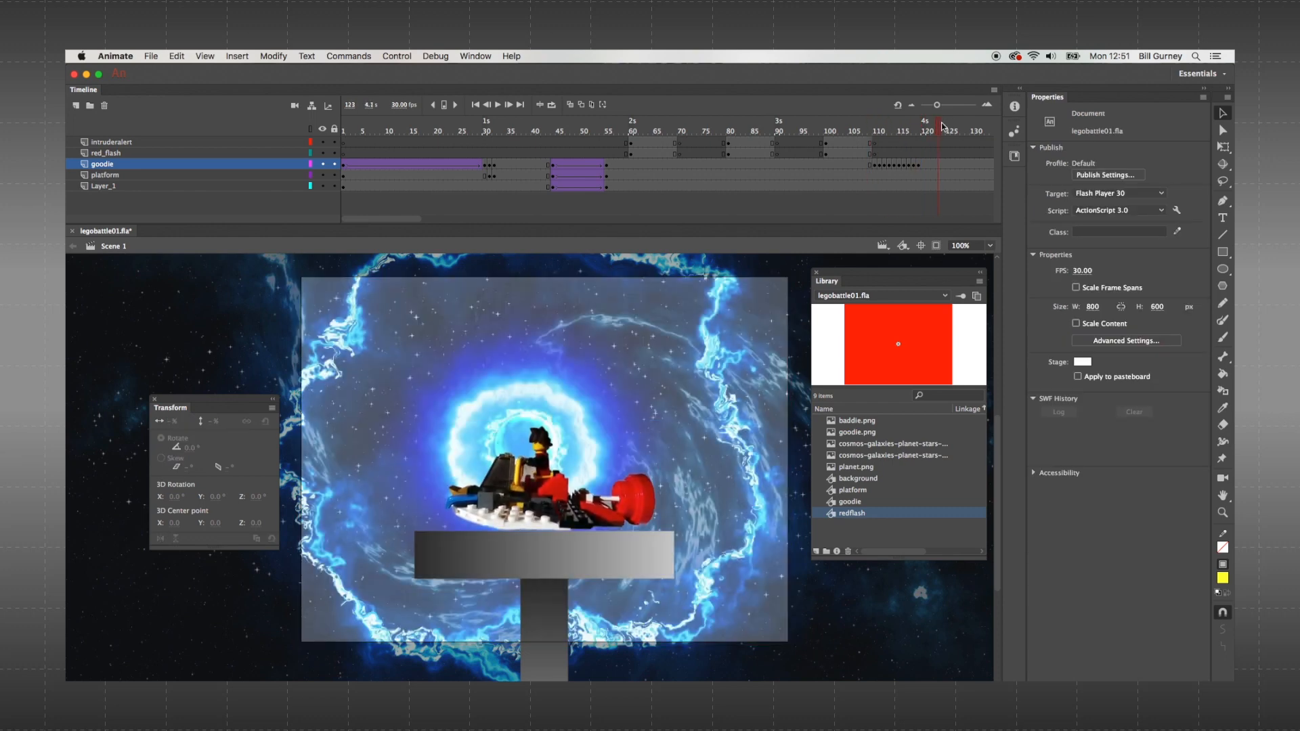
{"action": "left_click", "coordinate": [871, 132]}
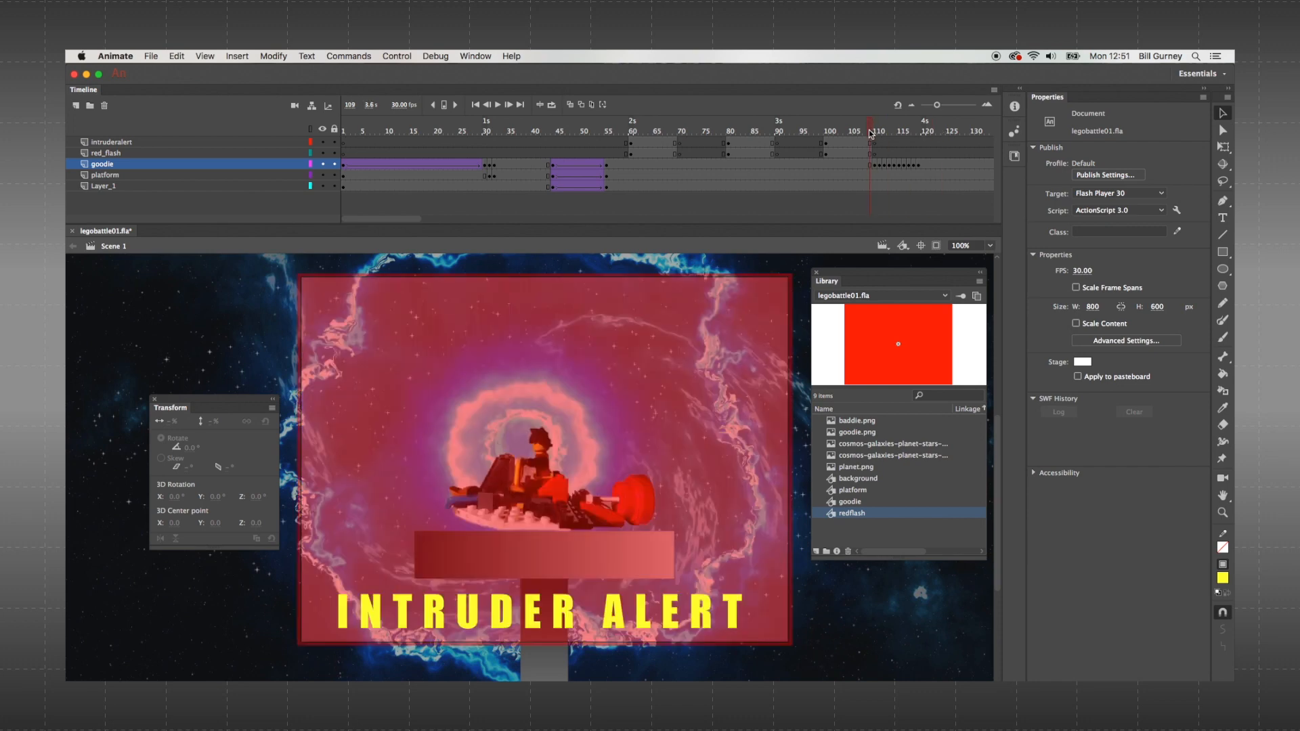
{"action": "key", "text": "Return"}
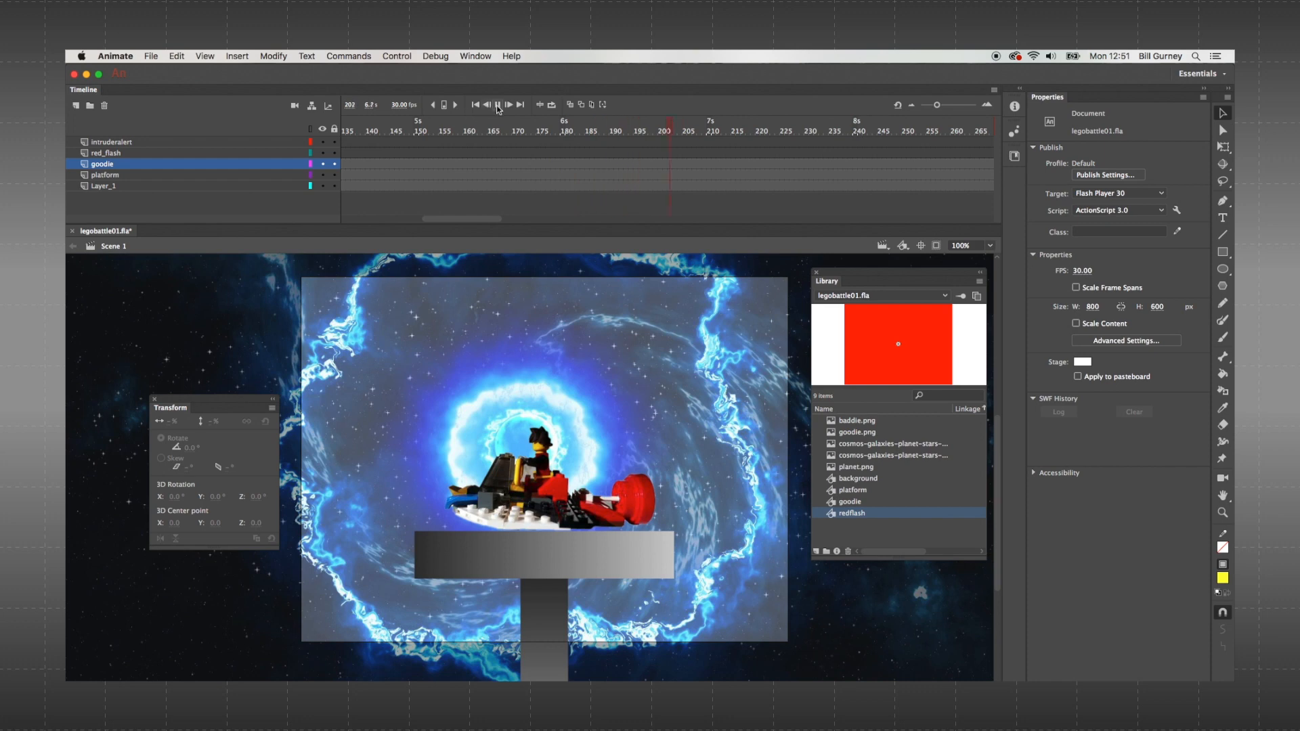
- Insert a keyframe at frame 120 on the platform layer, just after the vehicle's shake
{"action": "left_click_drag", "start_coordinate": [474, 218], "coordinate": [419, 218]}
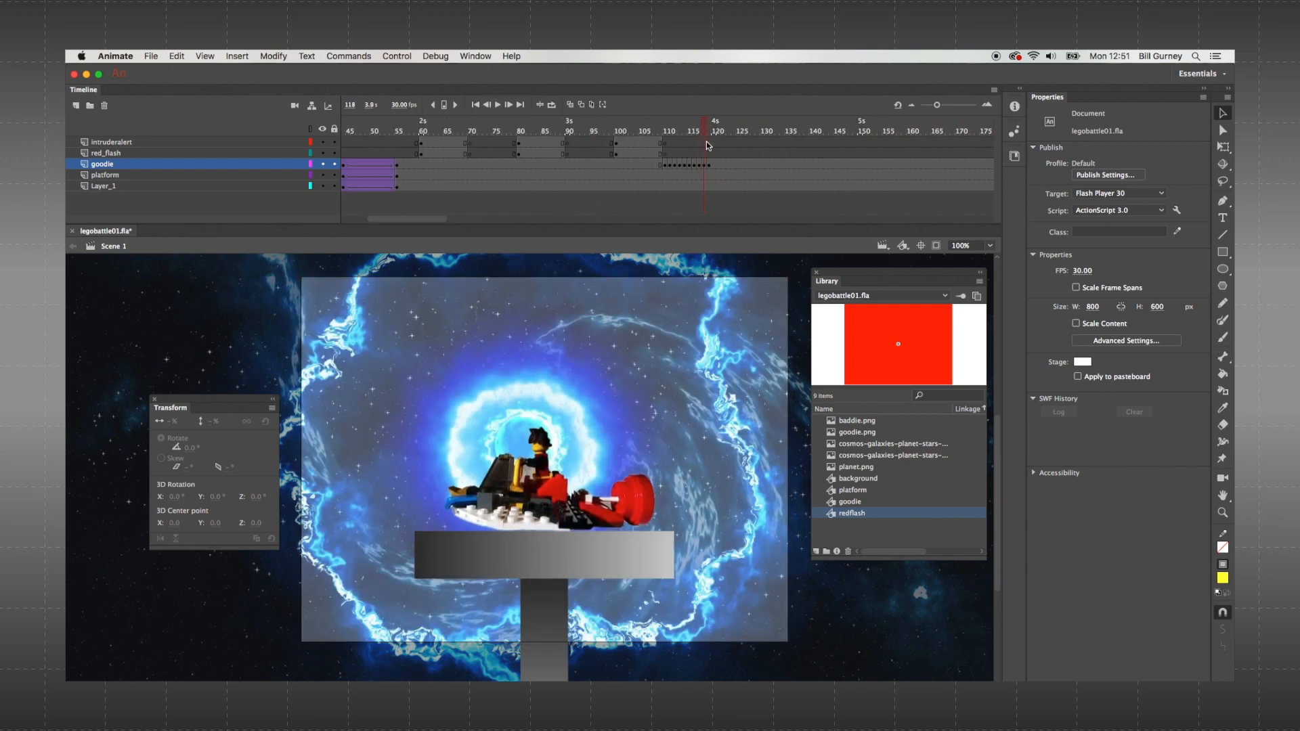
{"action": "mouse_move", "coordinate": [705, 140]}
{"action": "left_mouse_down"}
{"action": "mouse_move", "coordinate": [723, 137]}
{"action": "mouse_move", "coordinate": [657, 141]}
{"action": "mouse_move", "coordinate": [711, 151]}
{"action": "left_mouse_up"}
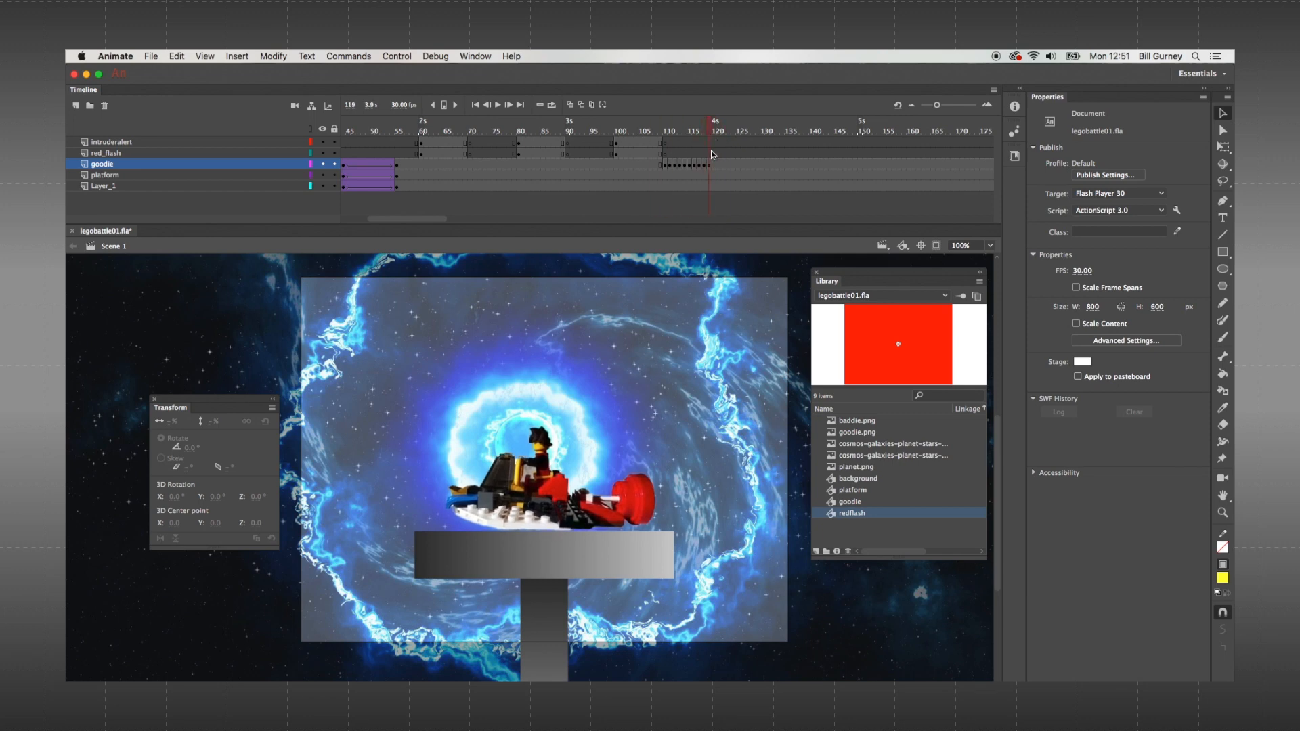
{"action": "left_click", "coordinate": [715, 176]}
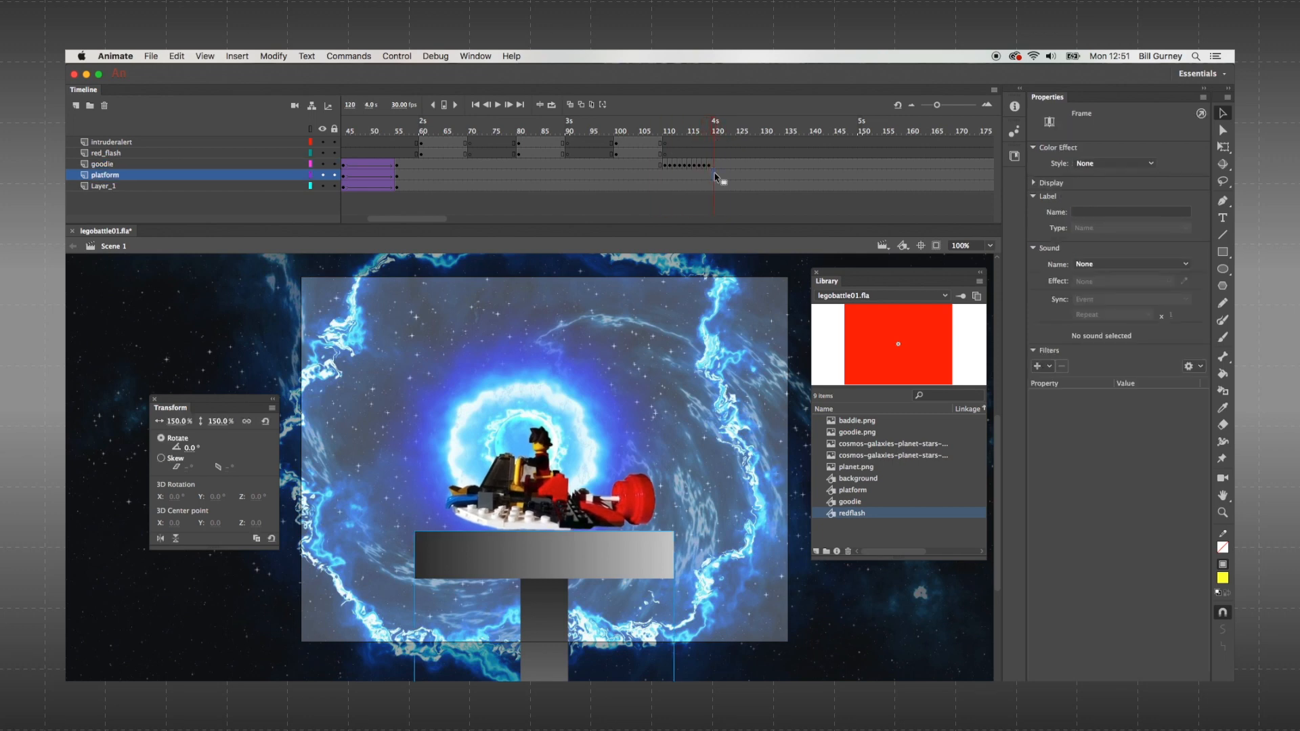
{"action": "right_click", "coordinate": [714, 177]}
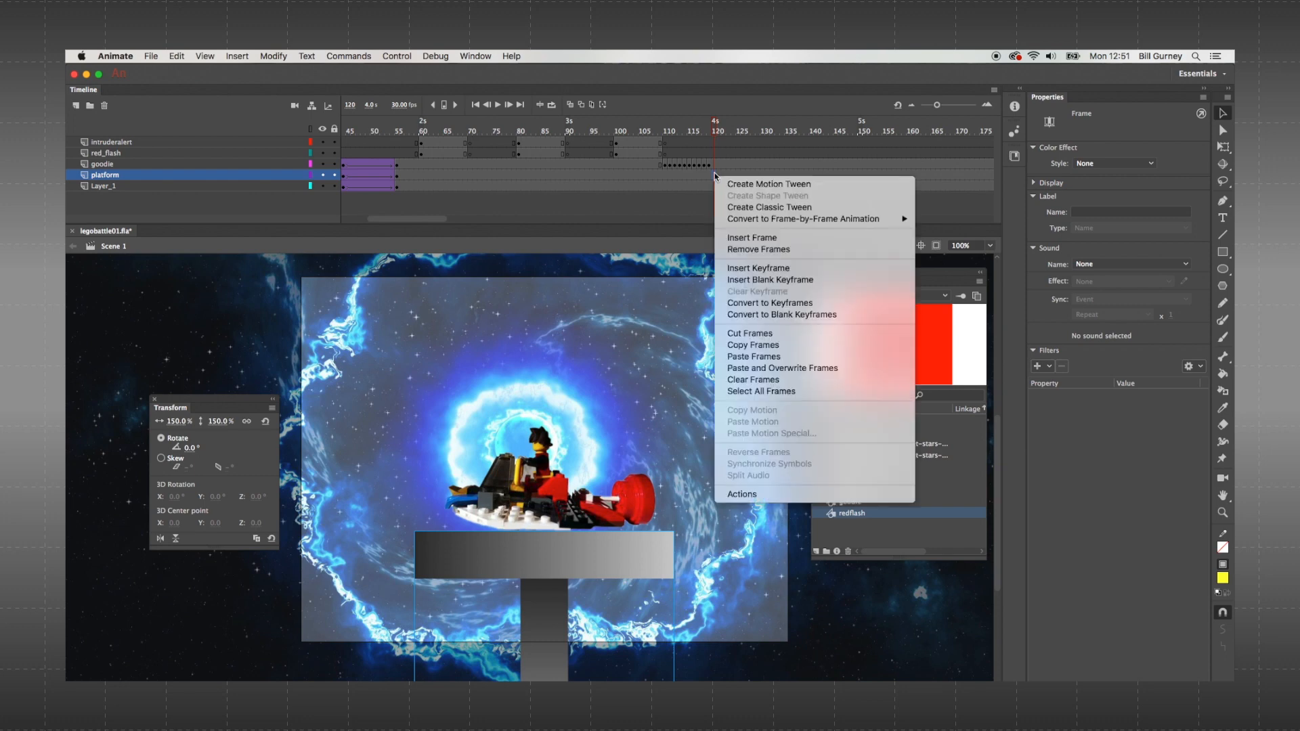
{"action": "left_click", "coordinate": [757, 268]}
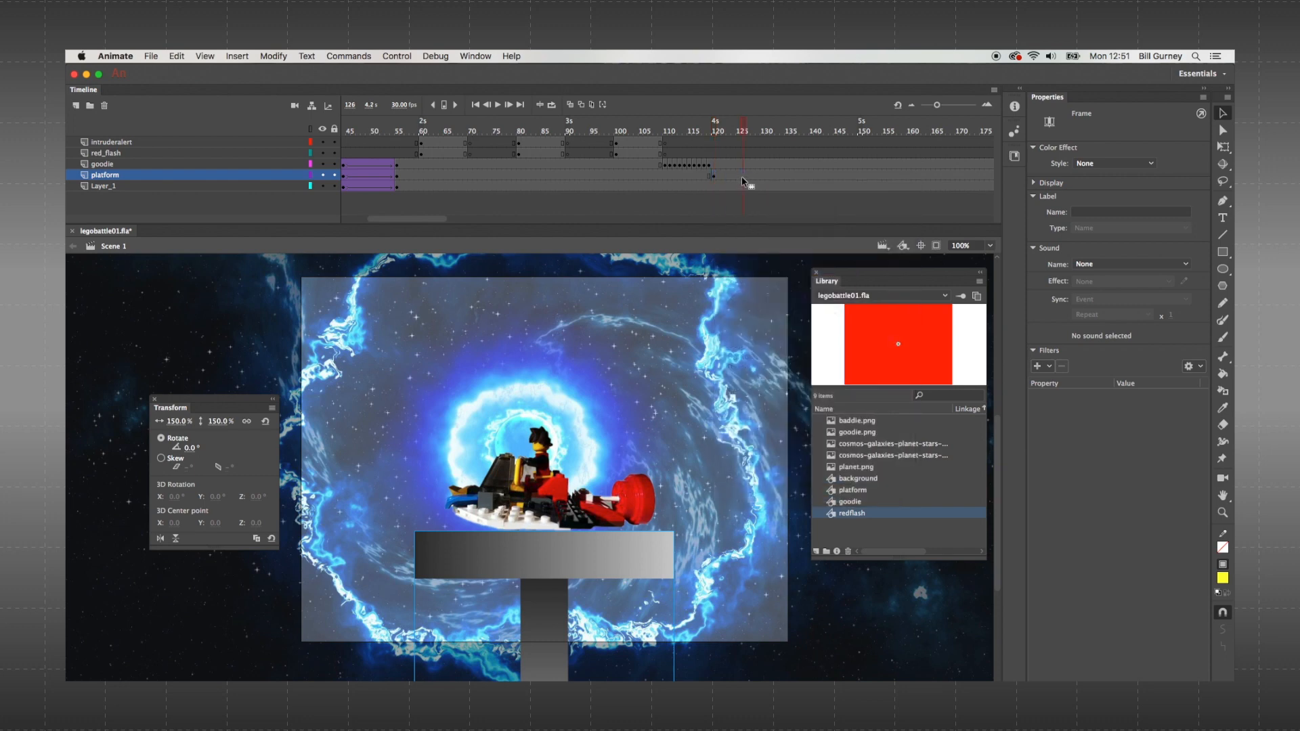
- Insert a keyframe at frame 126 on the platform layer and move the platform straight down below the stage
{"action": "right_click", "coordinate": [742, 177]}
{"action": "left_click", "coordinate": [766, 273]}
{"action": "key", "text": "shift+Down"}
{"action": "key", "text": "shift+Down"}
{"action": "key", "text": "shift+Down"}
{"action": "key", "text": "shift+Down"}
{"action": "key", "text": "shift+Down"}
{"action": "key", "text": "shift+Down"}
{"action": "key", "text": "shift+Down"}
{"action": "key", "text": "shift+Down"}
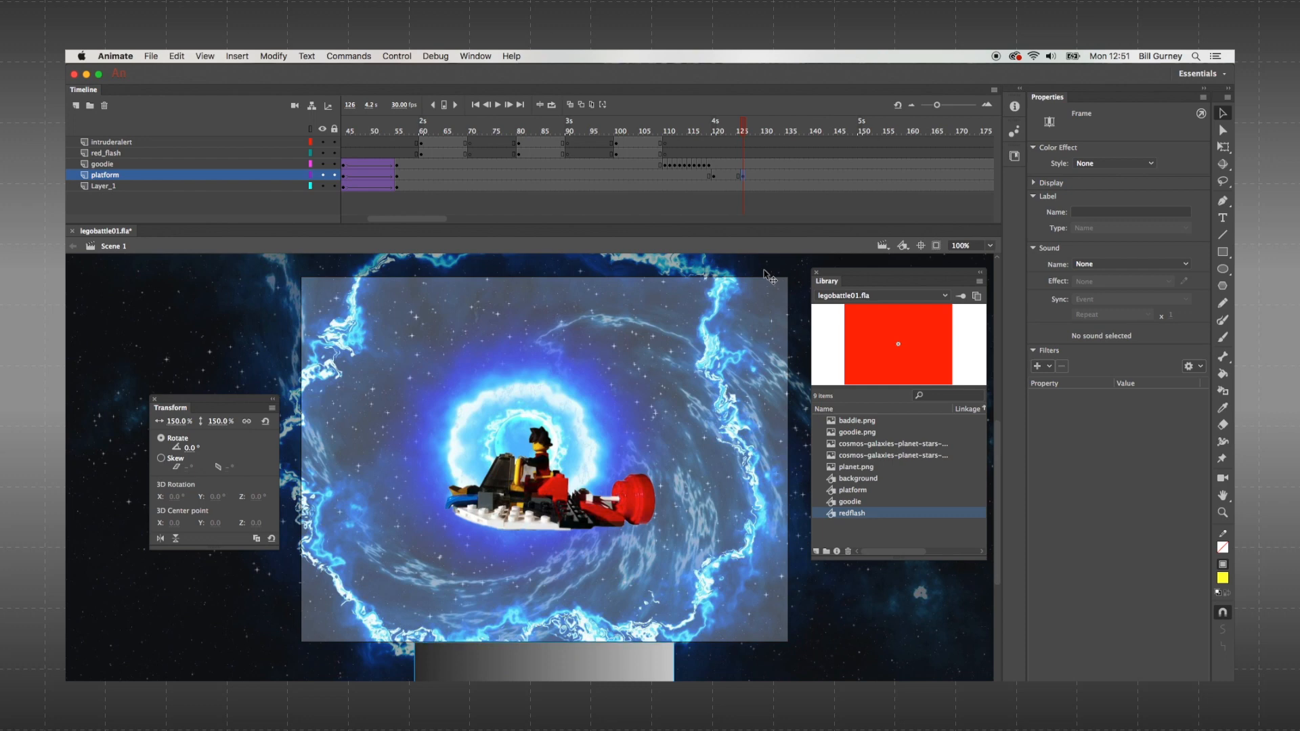
- Create a classic tween on the platform layer between frames 120 and 126, and play the animation to check the drop
{"action": "left_click", "coordinate": [716, 176]}
{"action": "right_click", "coordinate": [716, 179]}
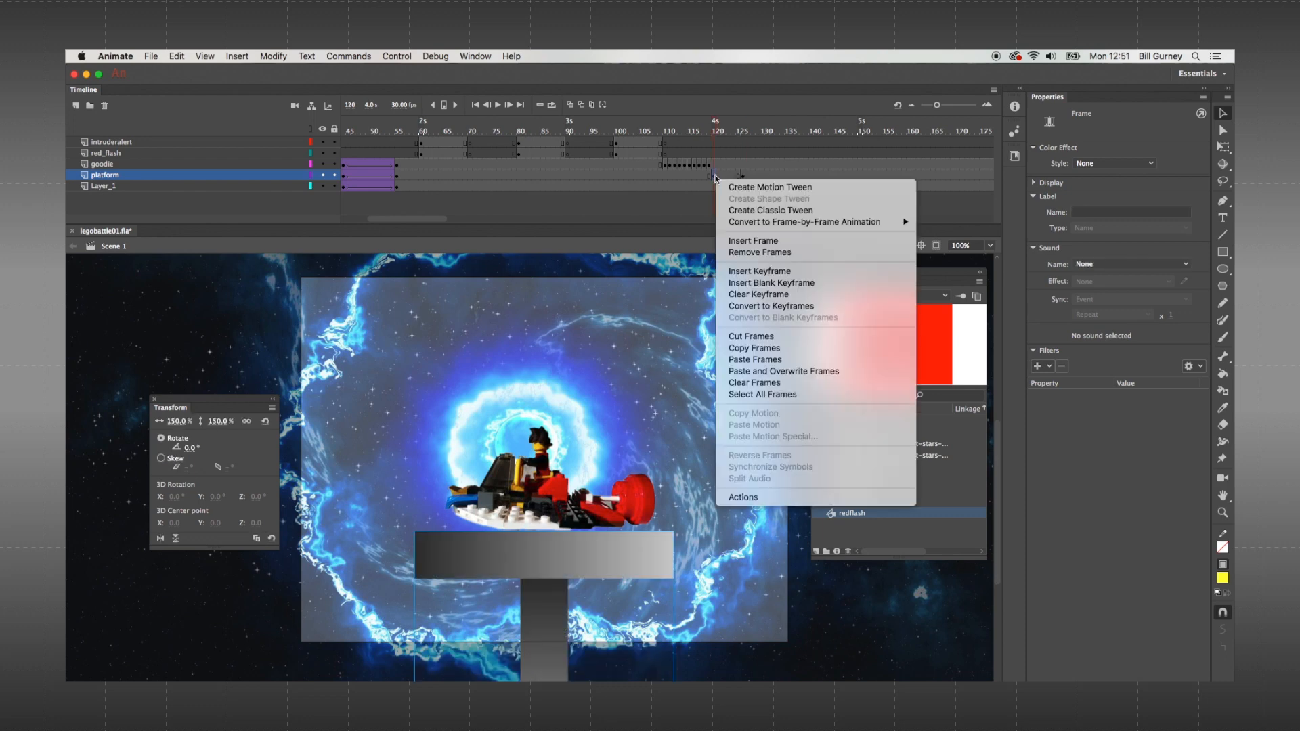
{"action": "left_click", "coordinate": [729, 208]}
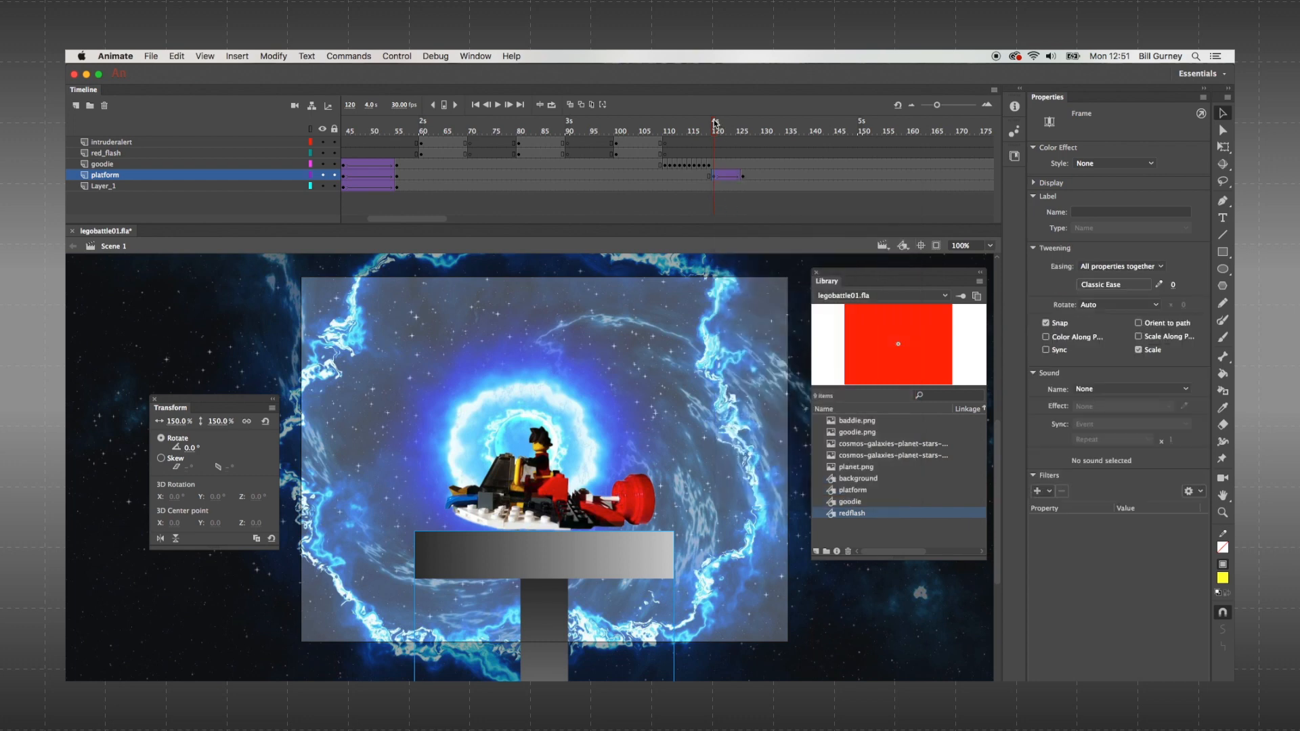
{"action": "key", "text": "Return"}
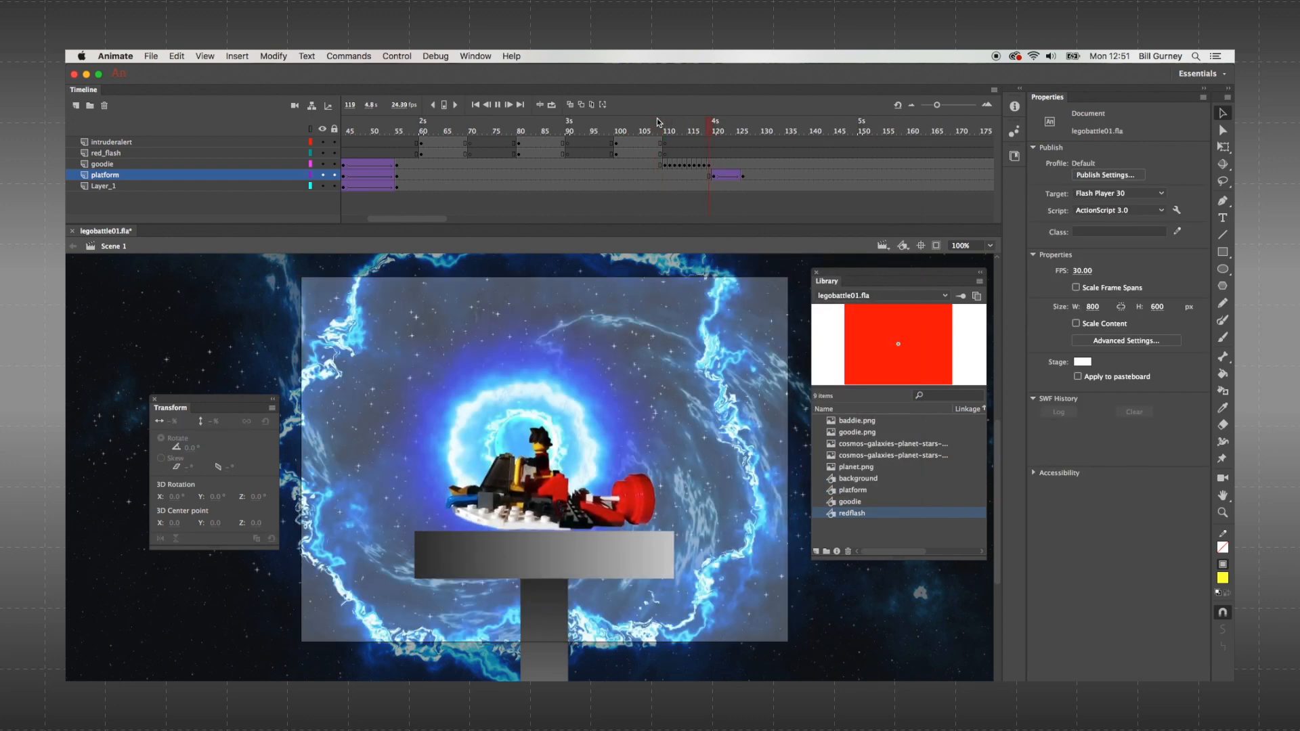
{"action": "key", "text": "Return"}
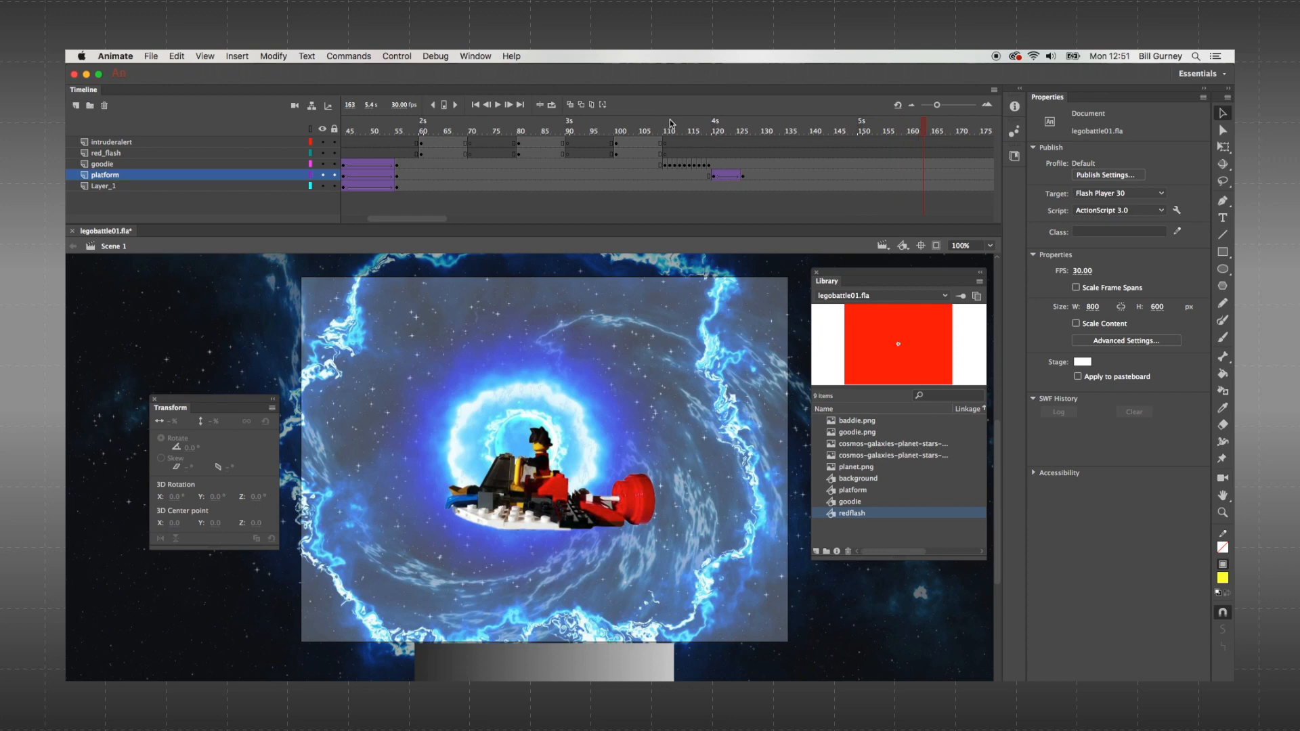
{"action": "left_click_drag", "start_coordinate": [670, 124], "coordinate": [744, 133]}
- Insert keyframes at frames 120 and 134 on Layer_1, create a classic tween between them, and return the playhead to frame 109
{"action": "left_click", "coordinate": [714, 186]}
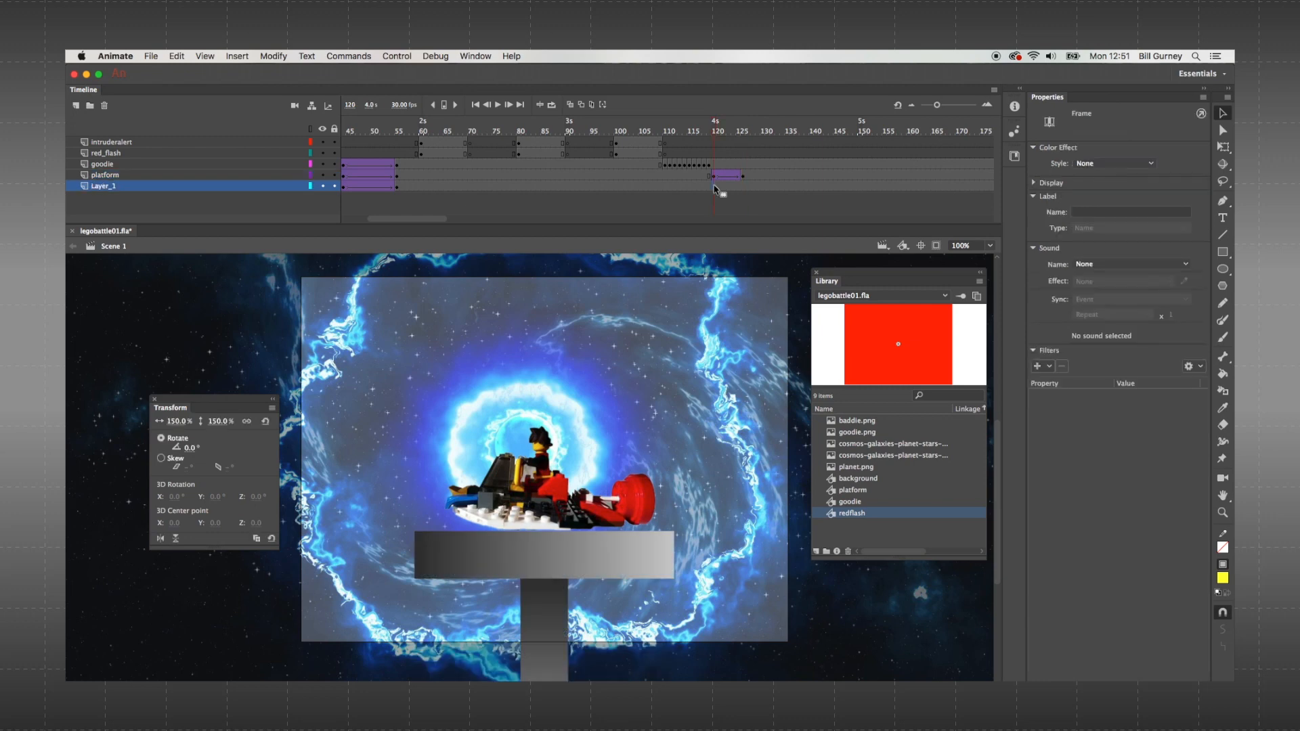
{"action": "right_click", "coordinate": [714, 188]}
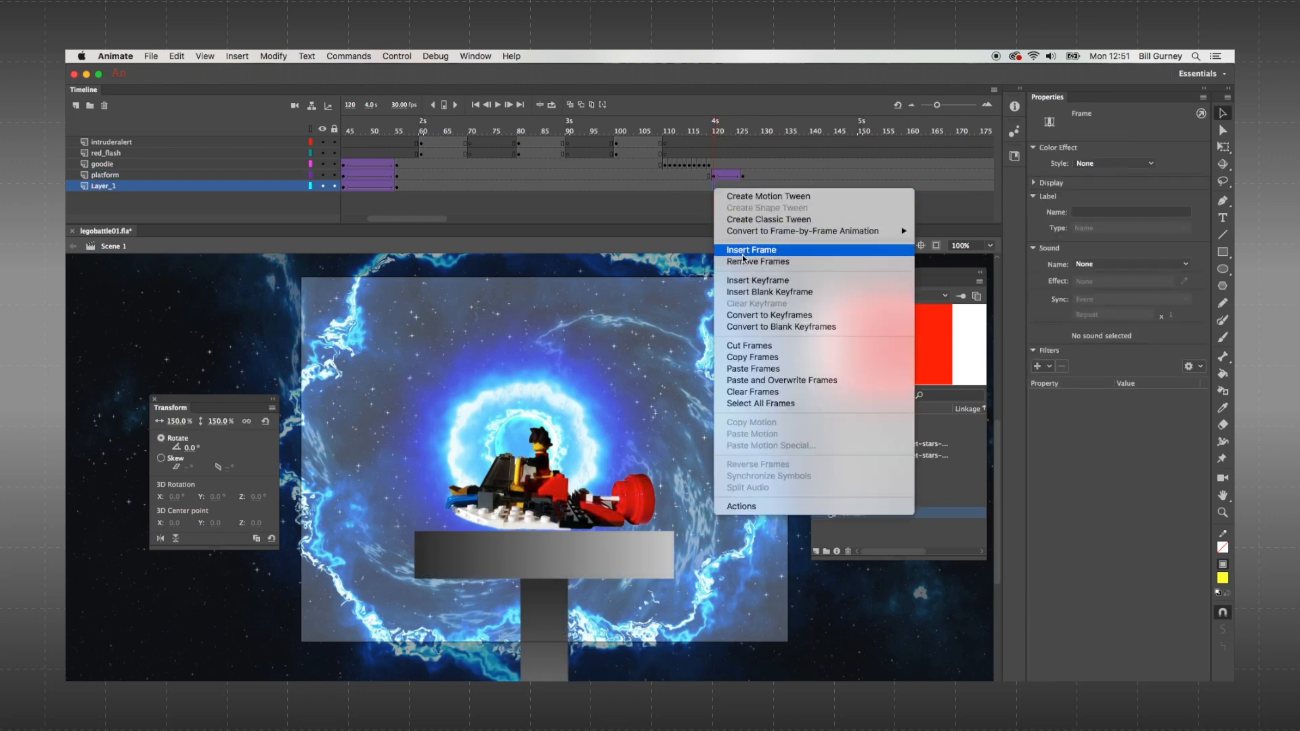
{"action": "left_click", "coordinate": [749, 279]}
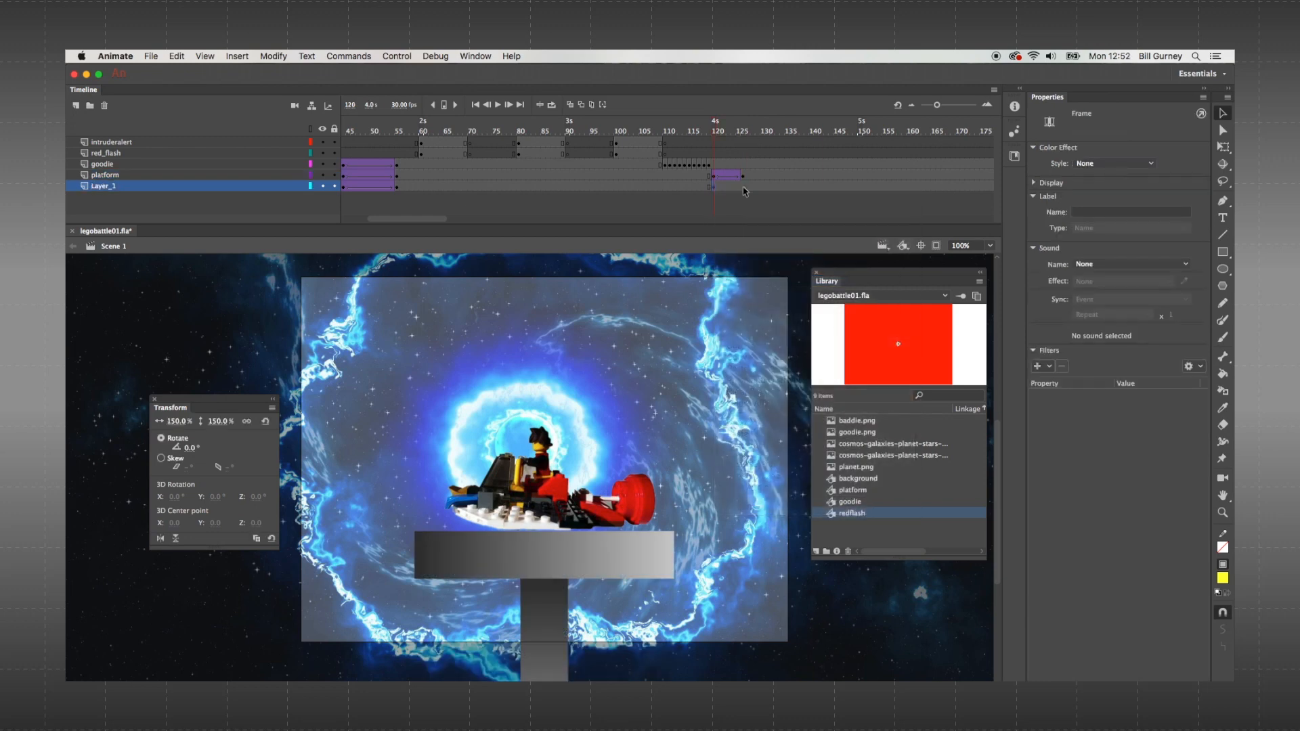
{"action": "right_click", "coordinate": [780, 185]}
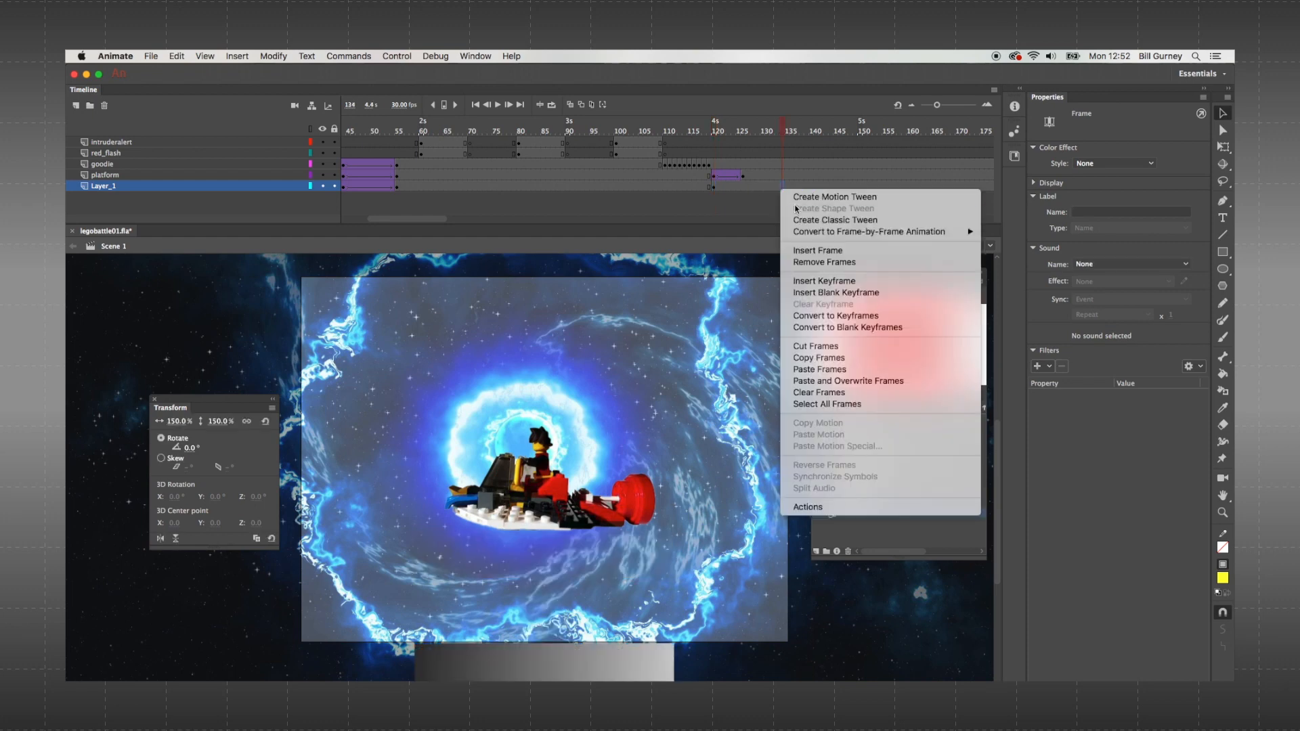
{"action": "left_click", "coordinate": [824, 281]}
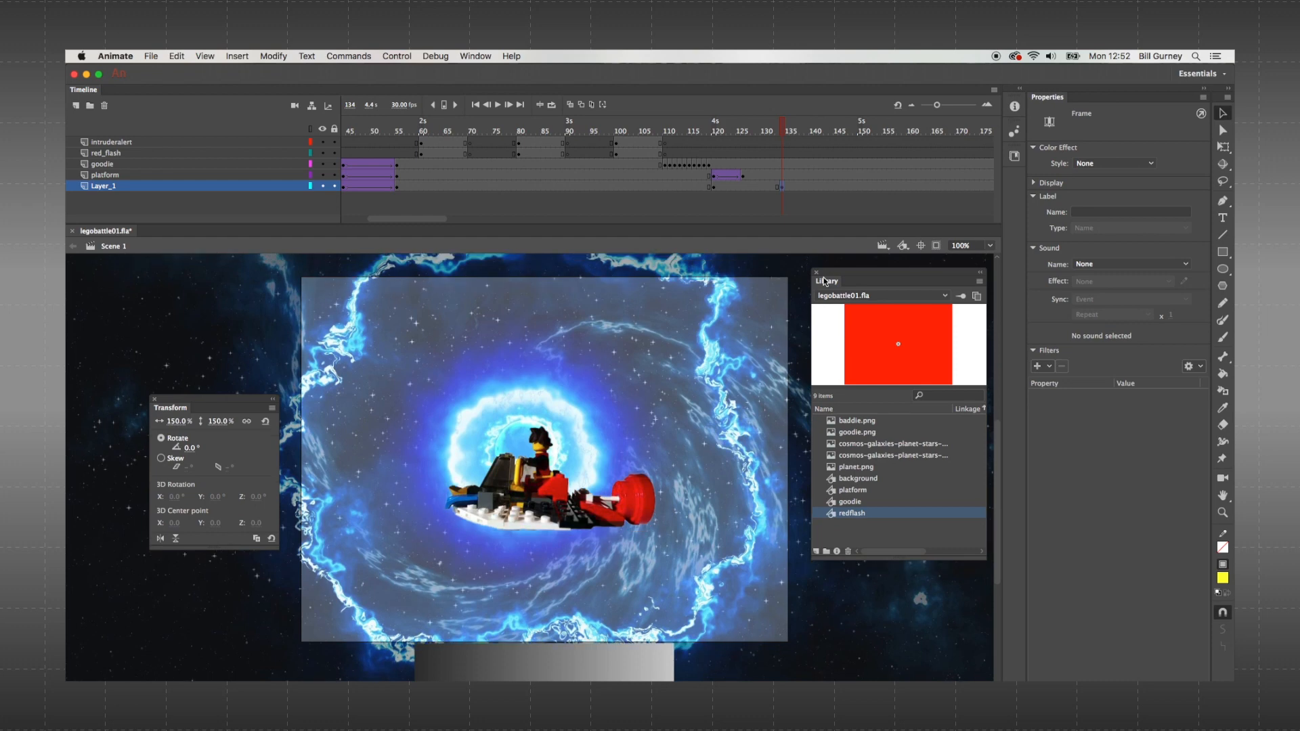
{"action": "left_click", "coordinate": [715, 187]}
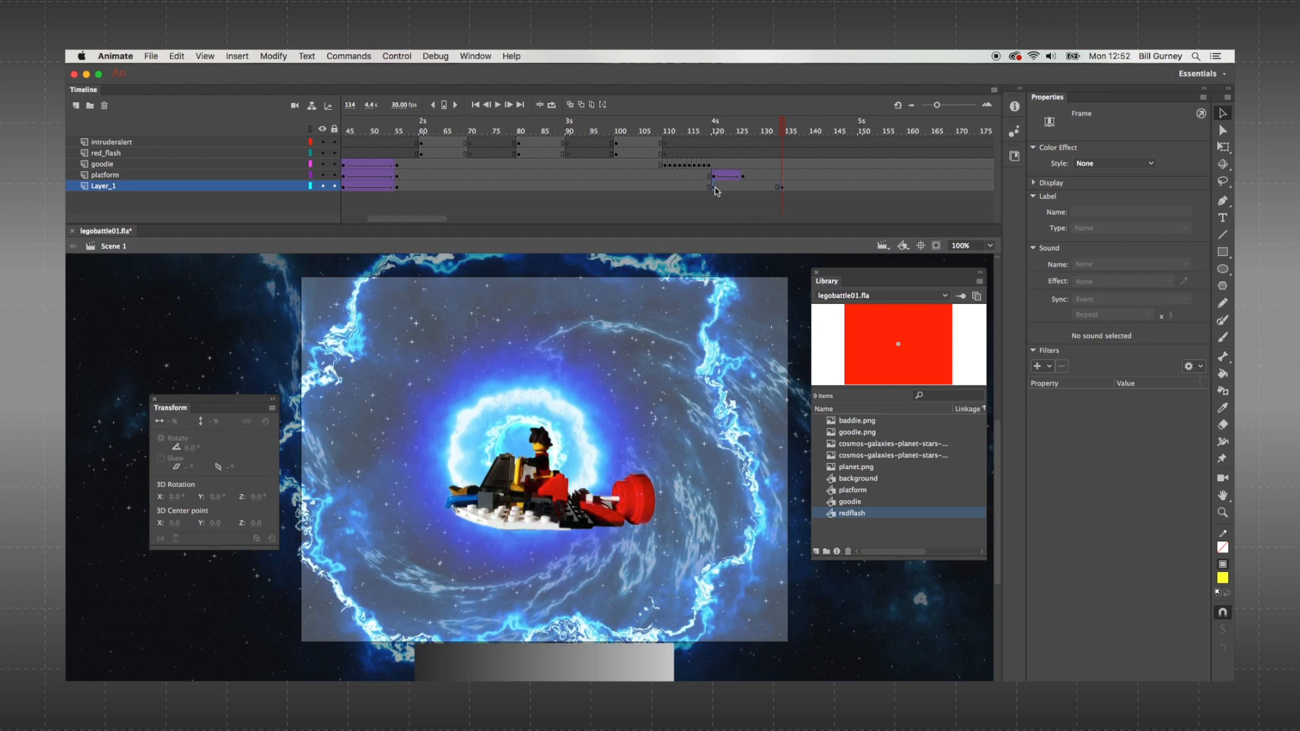
{"action": "right_click", "coordinate": [715, 190]}
{"action": "left_click", "coordinate": [726, 222]}
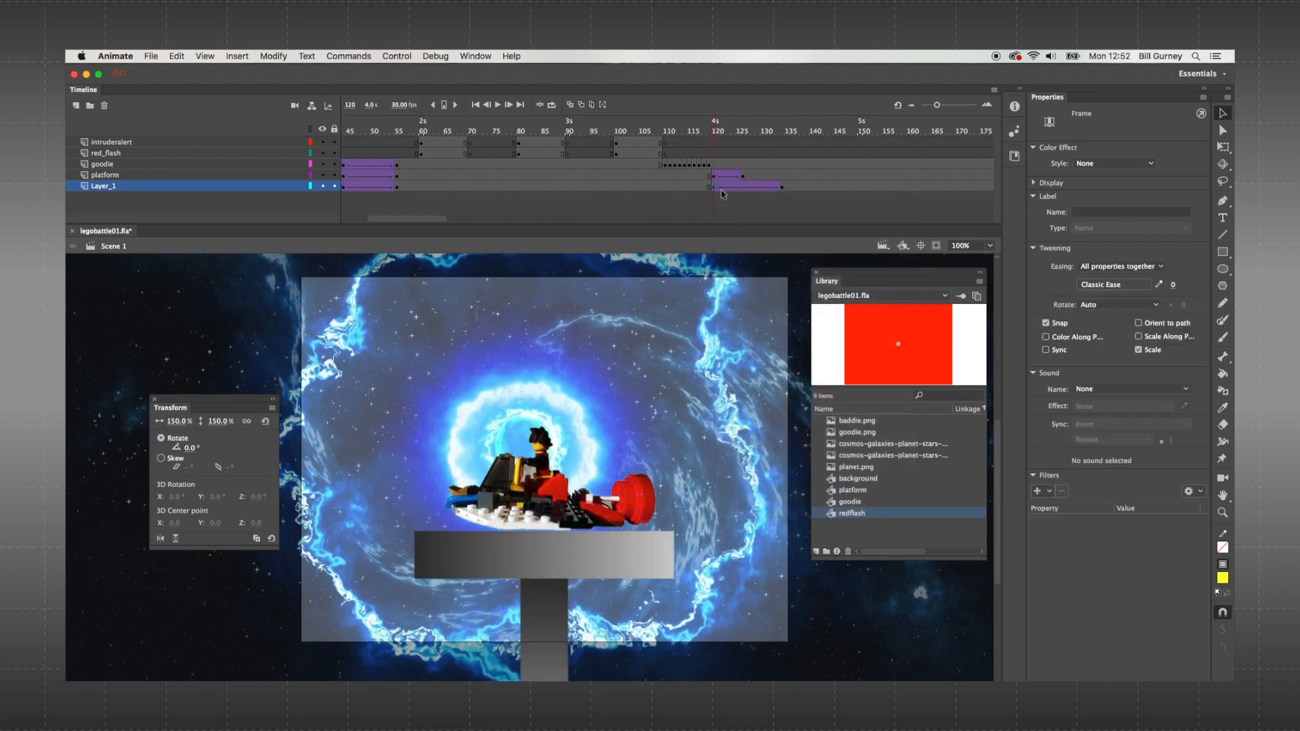
{"action": "left_click_drag", "start_coordinate": [715, 123], "coordinate": [661, 125]}
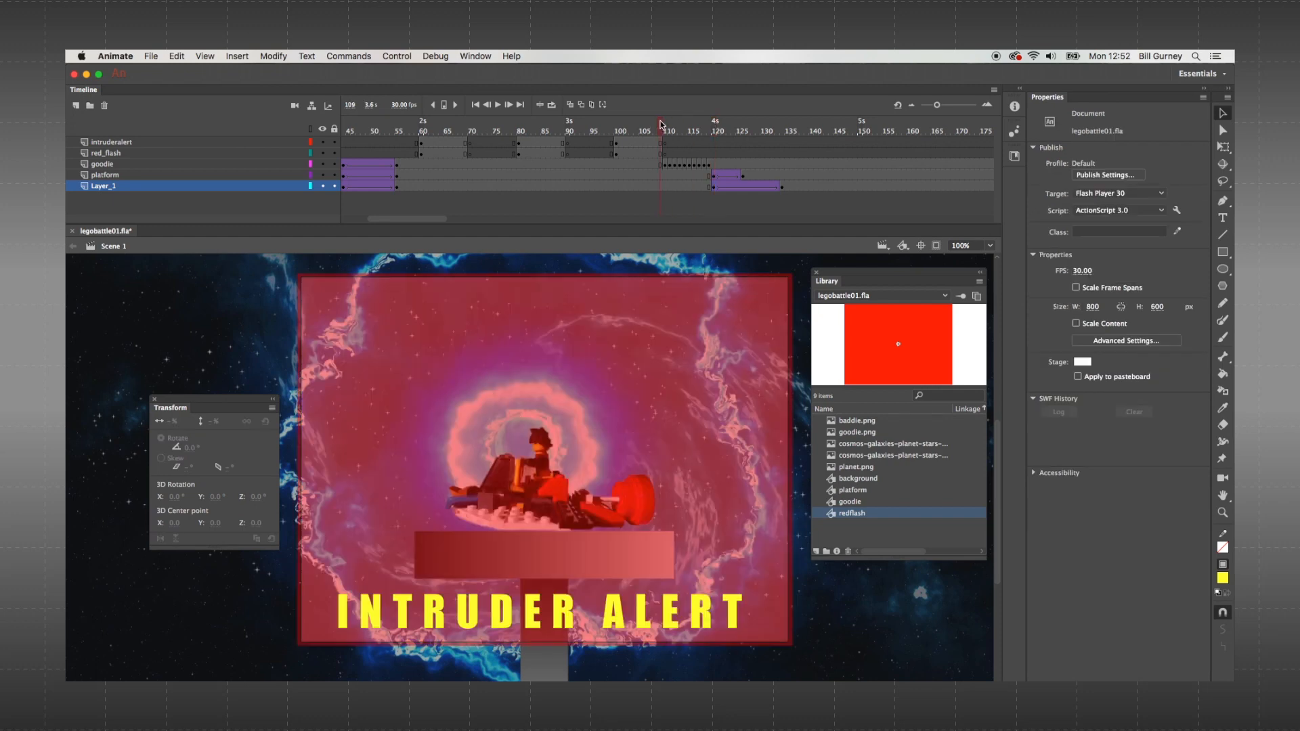
- Play the animation, move the end keyframe of Layer_1's tween to frame 150, and replay from frame 110
{"action": "key", "text": "Return"}
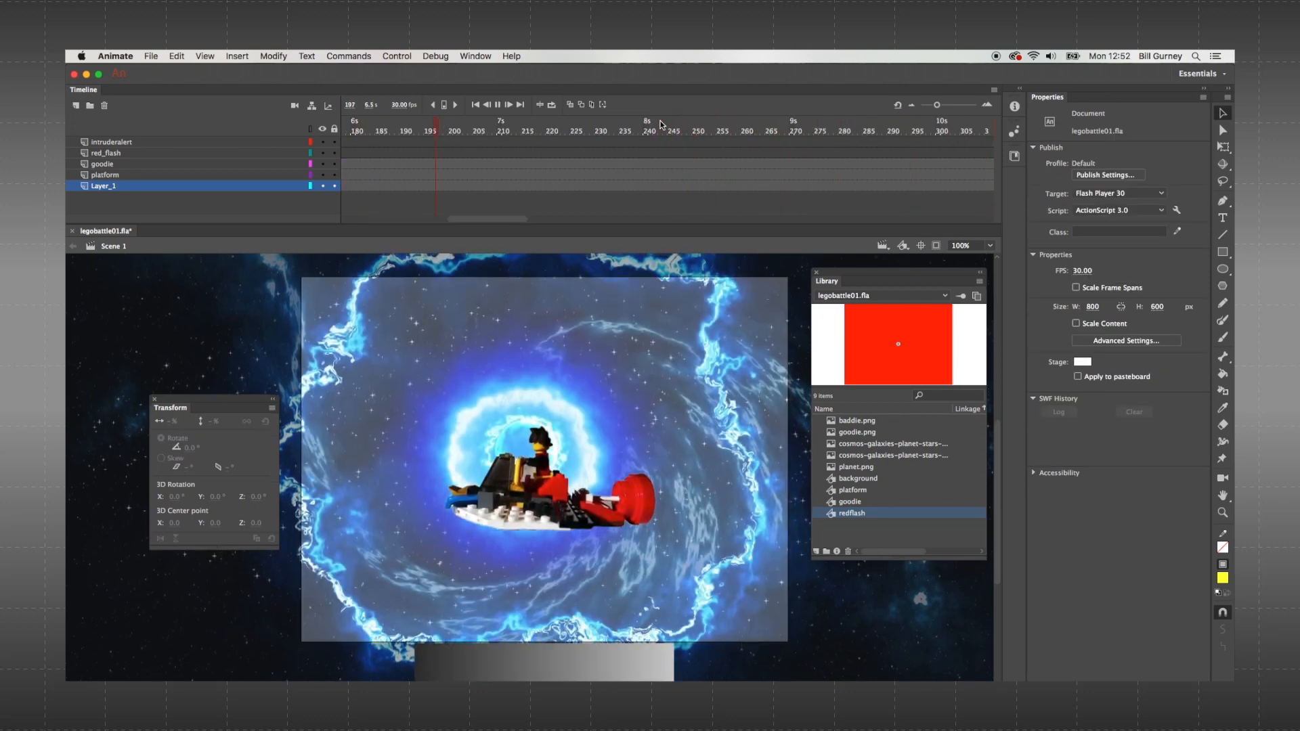
{"action": "key", "text": "Return"}
{"action": "scroll", "coordinate": [501, 203], "scroll_direction": "left", "scroll_amount": 10}
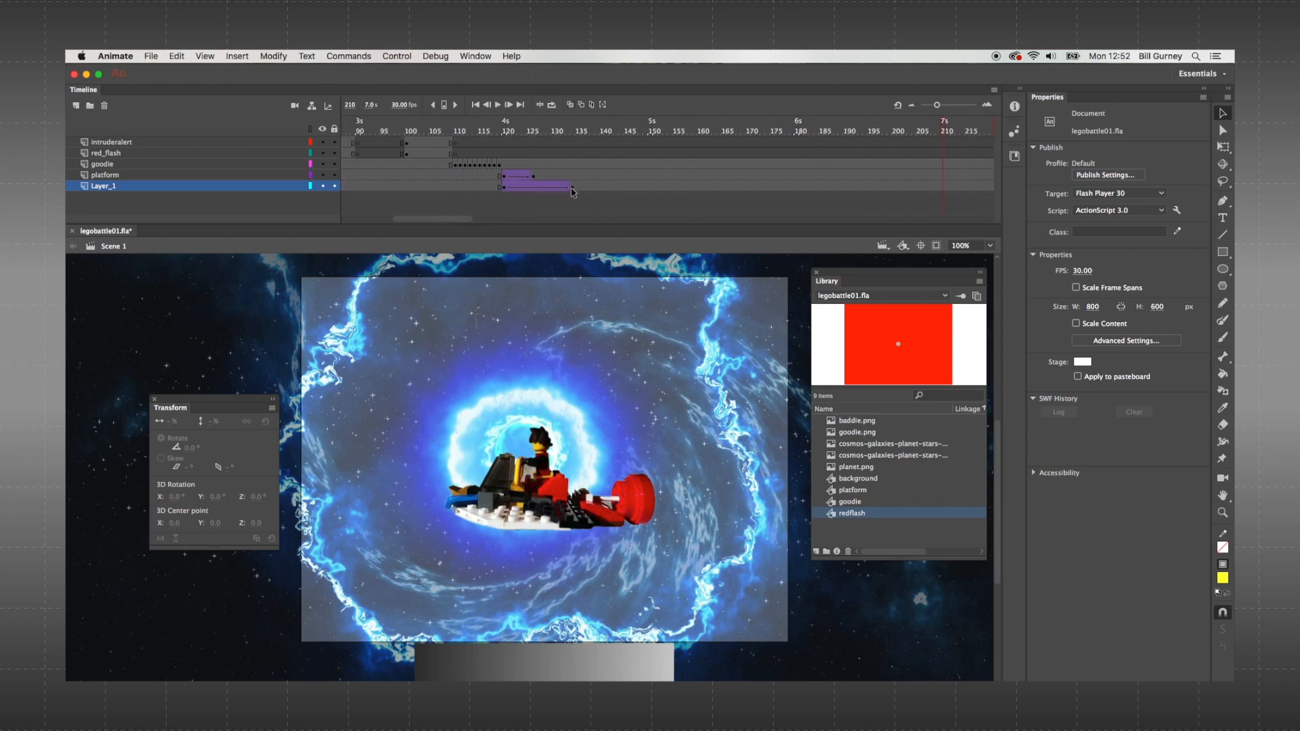
{"action": "left_click", "coordinate": [572, 189]}
{"action": "left_click_drag", "start_coordinate": [574, 190], "coordinate": [650, 188]}
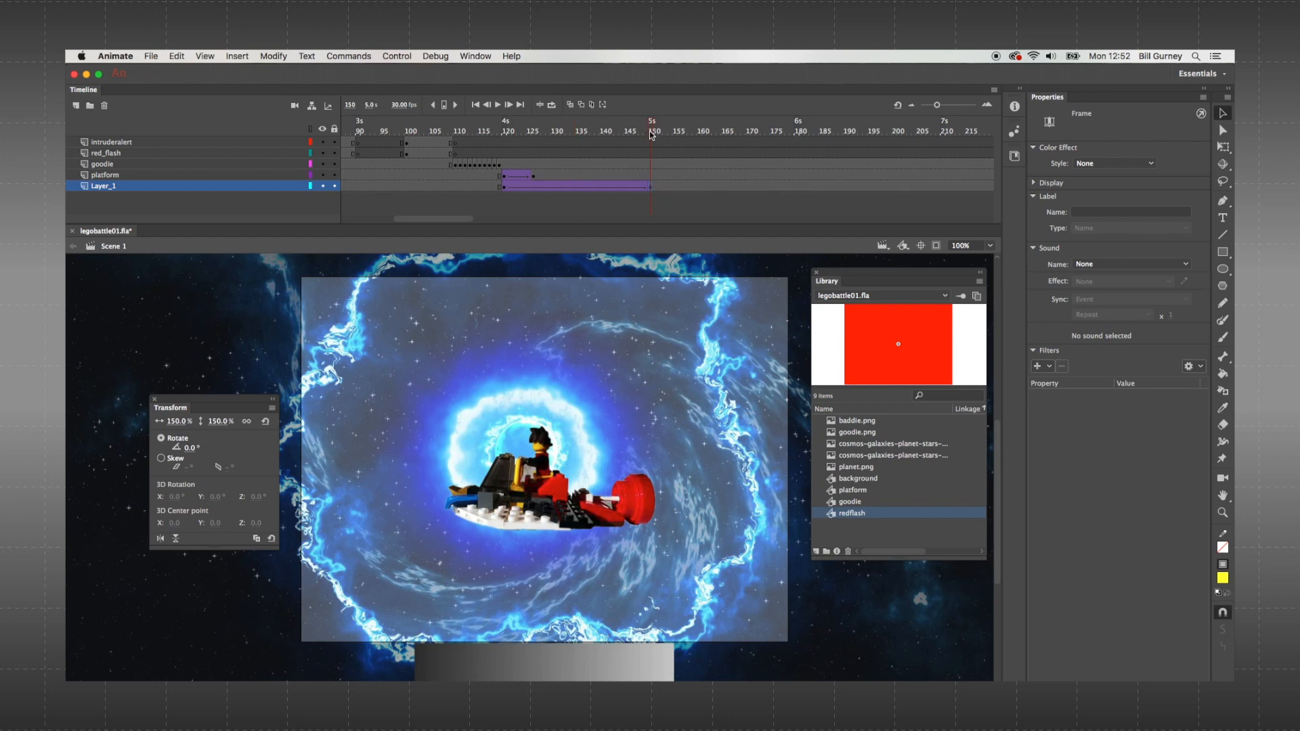
{"action": "left_click_drag", "start_coordinate": [651, 134], "coordinate": [456, 128]}
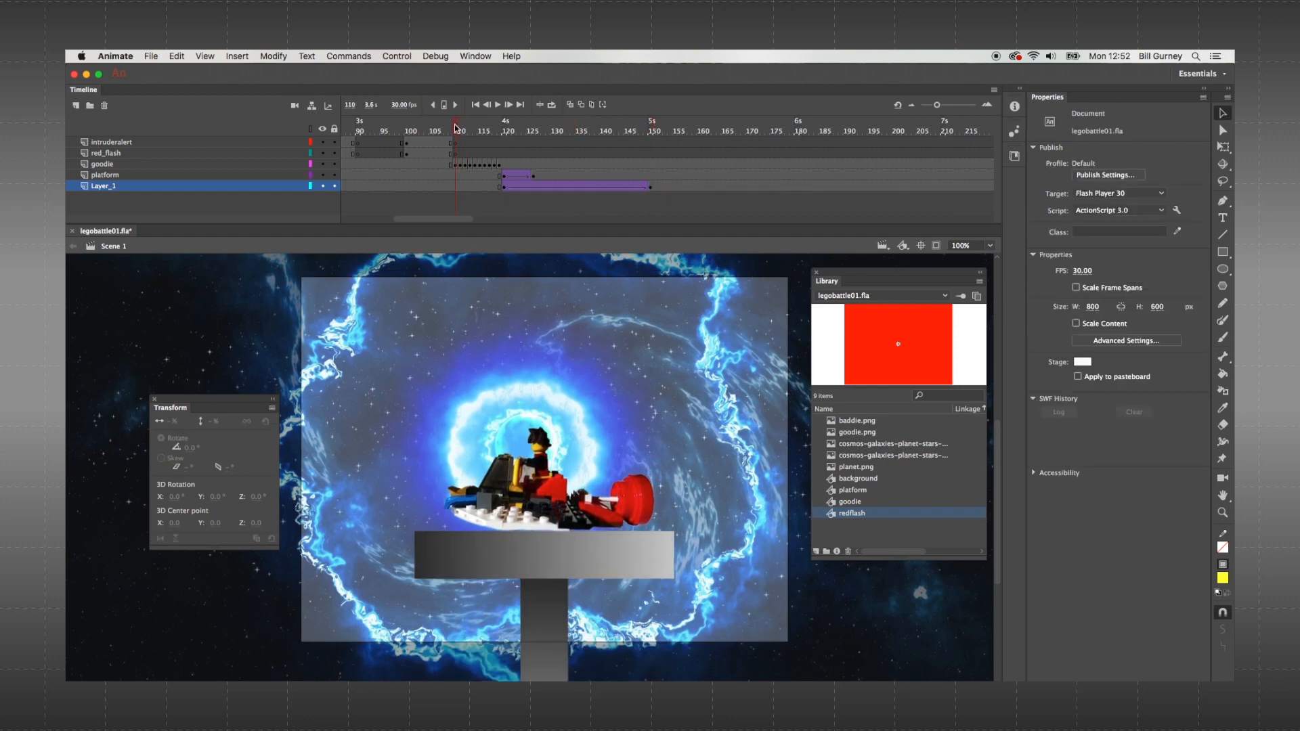
{"action": "key", "text": "Return"}
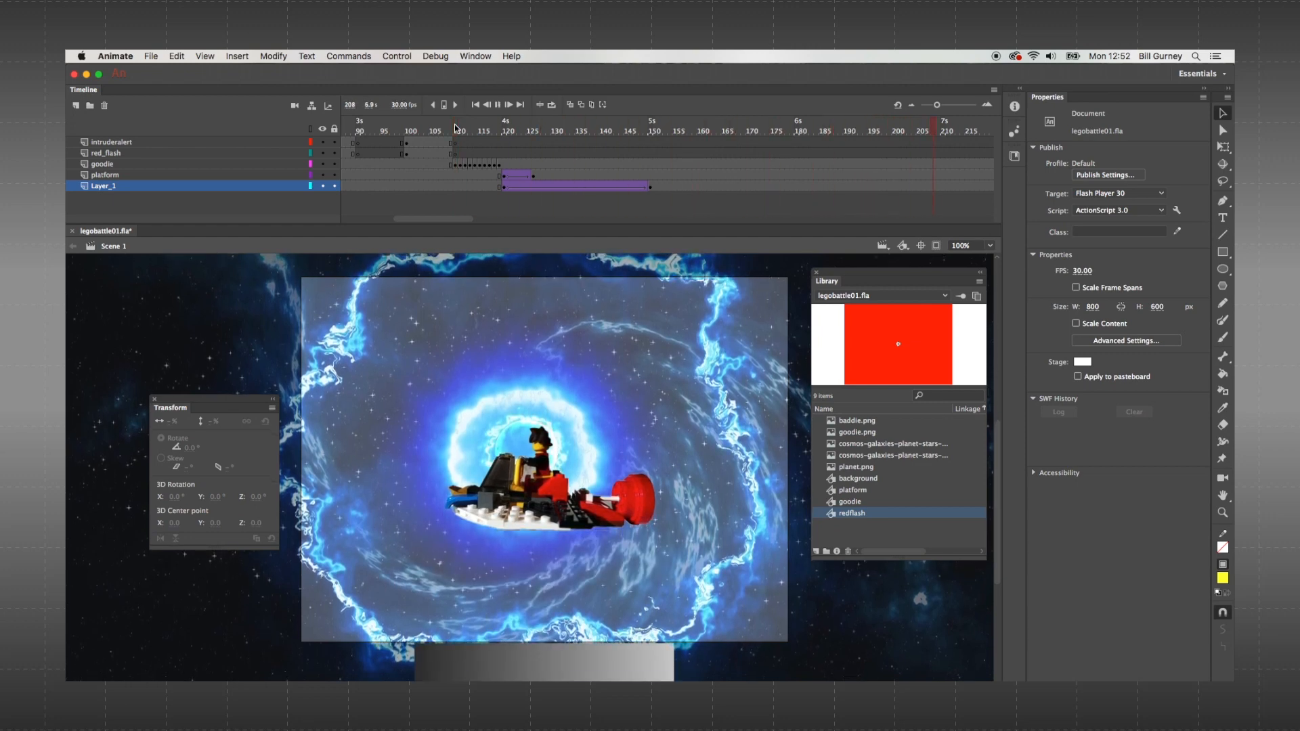
- Move the end keyframe of Layer_1's tween to frame 180 and play the animation from frame 110 to check its speed
{"action": "left_click", "coordinate": [652, 187]}
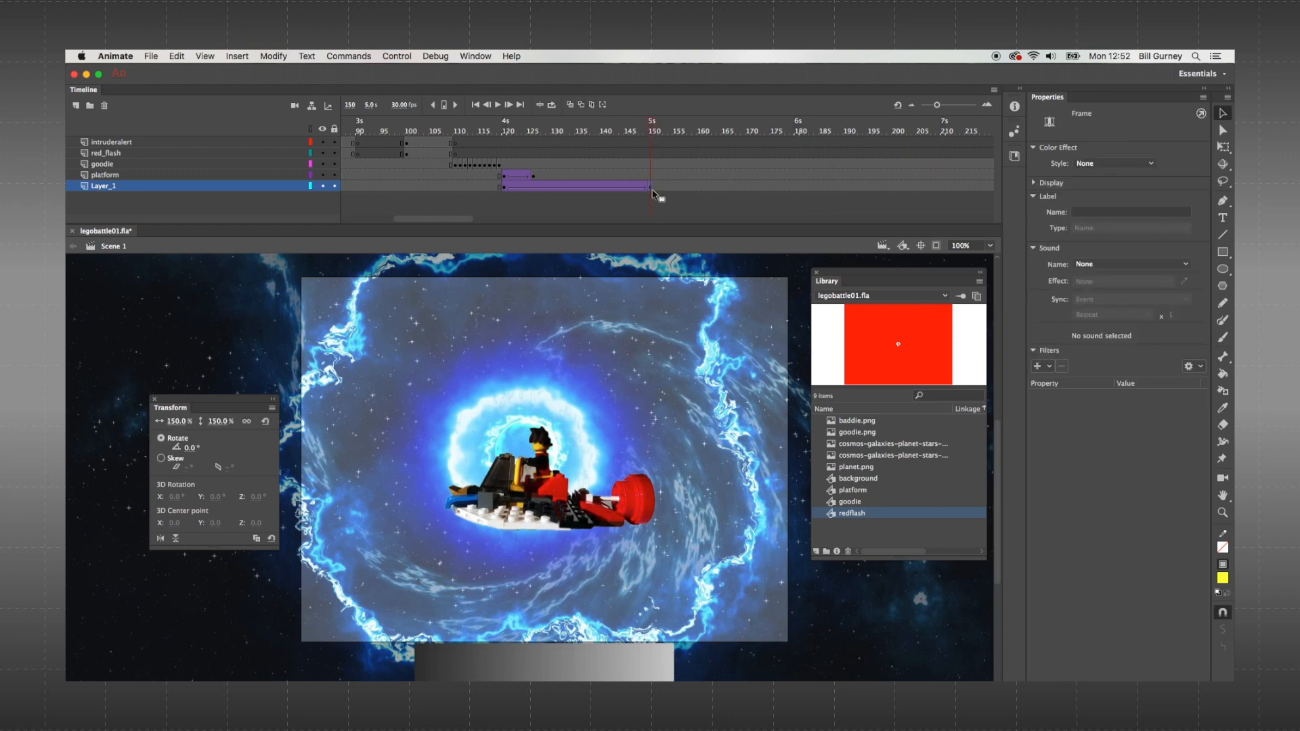
{"action": "left_click_drag", "start_coordinate": [652, 188], "coordinate": [785, 185]}
{"action": "key", "text": "F6"}
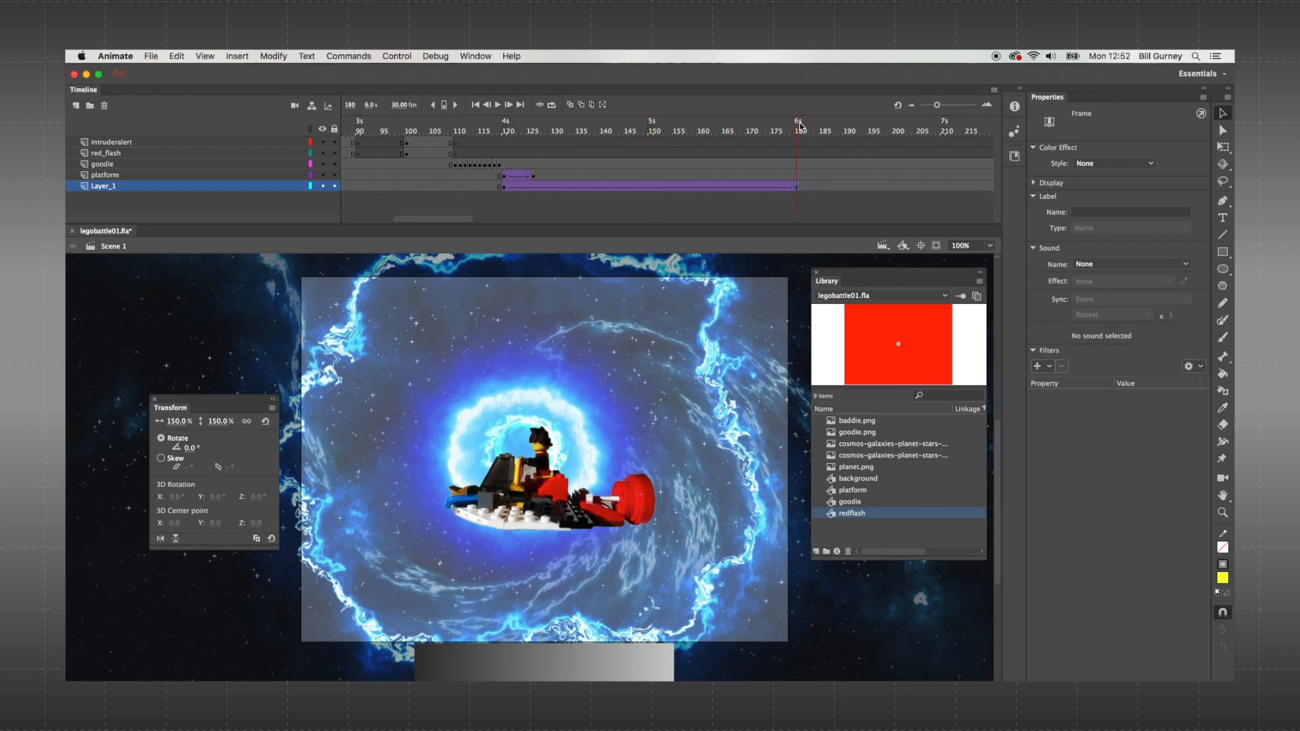
{"action": "left_click_drag", "start_coordinate": [799, 126], "coordinate": [459, 149]}
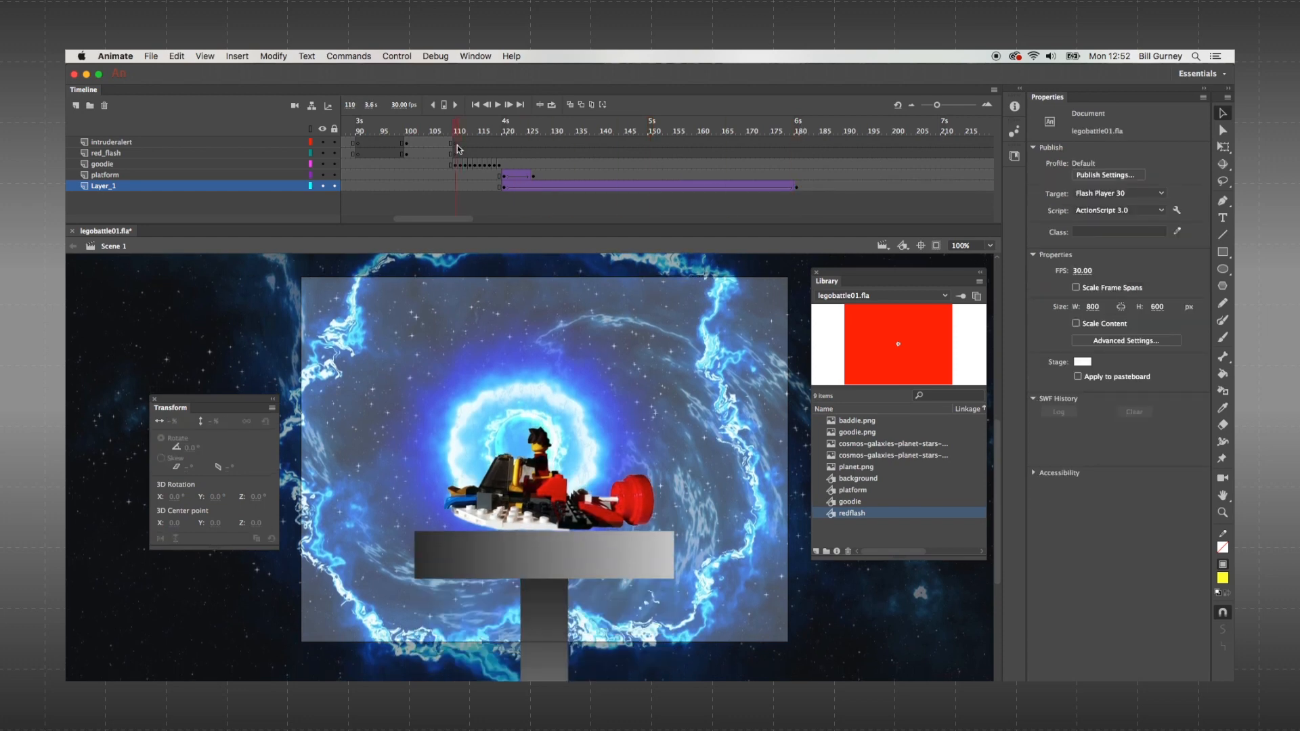
{"action": "left_click", "coordinate": [498, 105]}
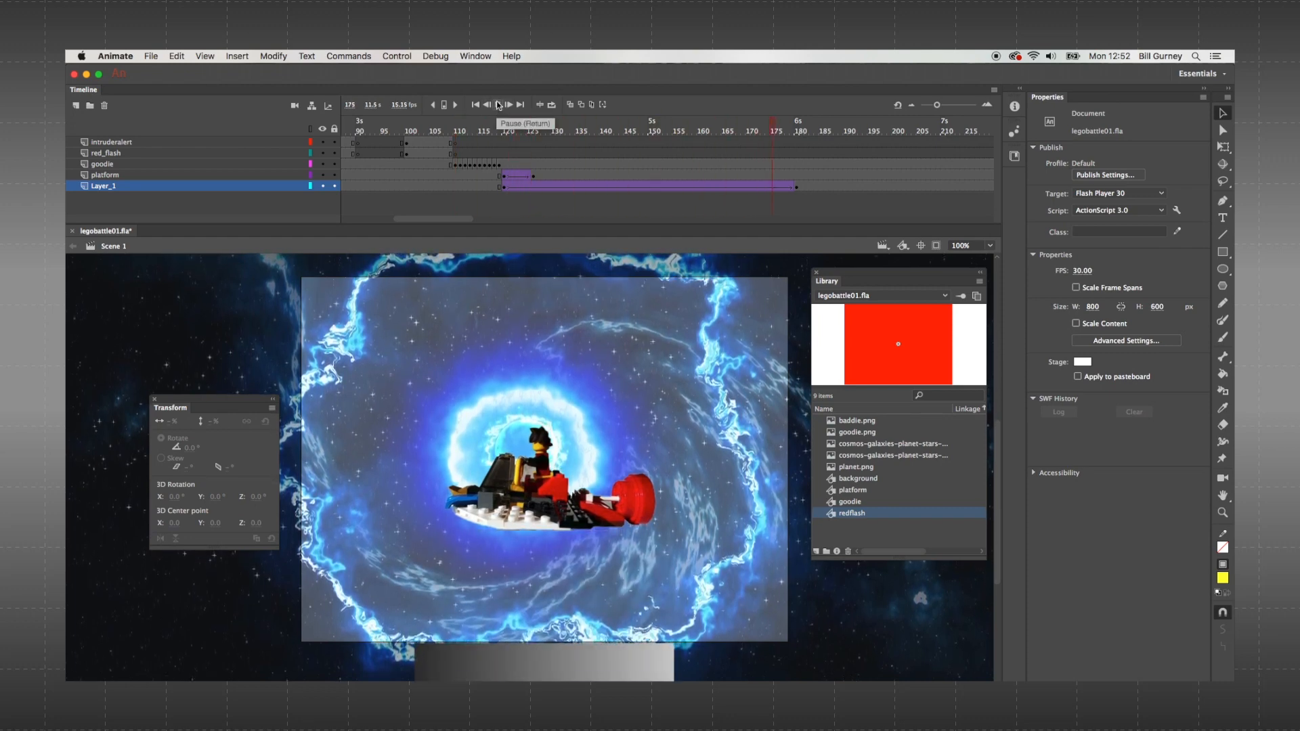
{"action": "left_click", "coordinate": [498, 105]}
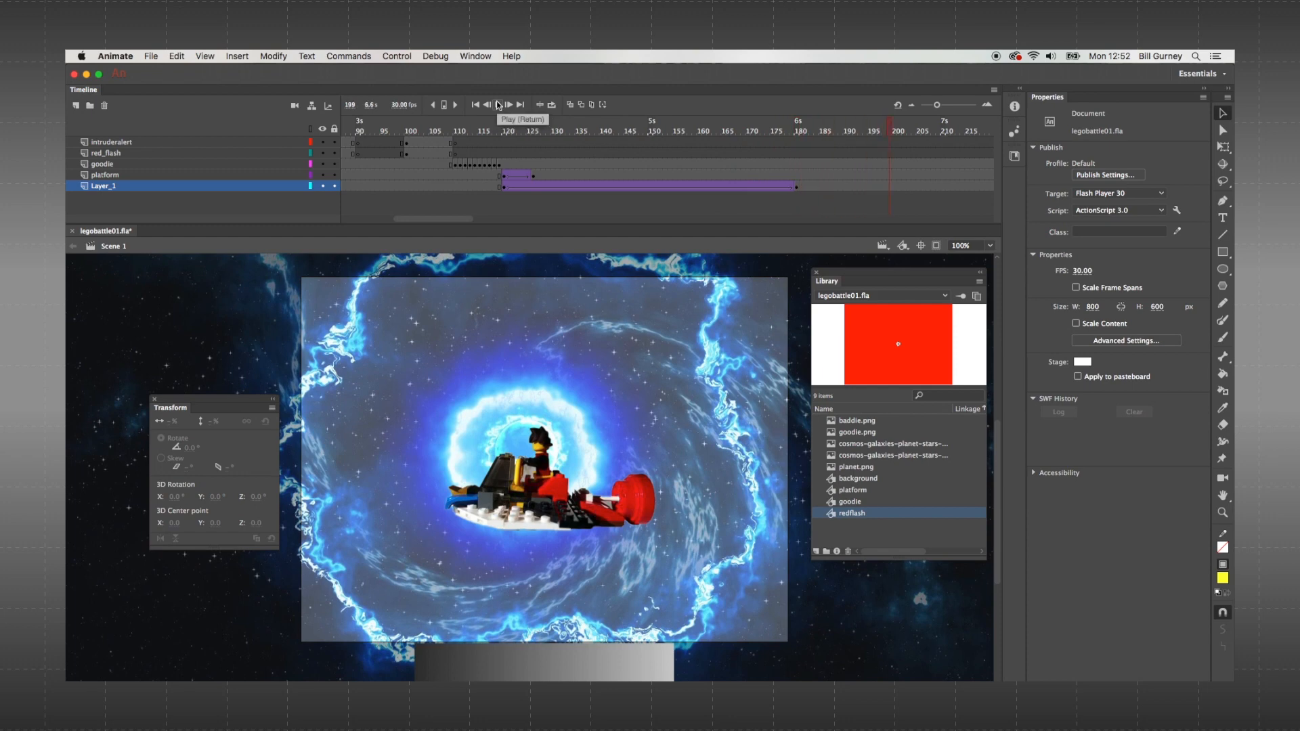
- Play the whole animation from frame 1 to check the slower background movement
{"action": "left_click", "coordinate": [797, 187]}
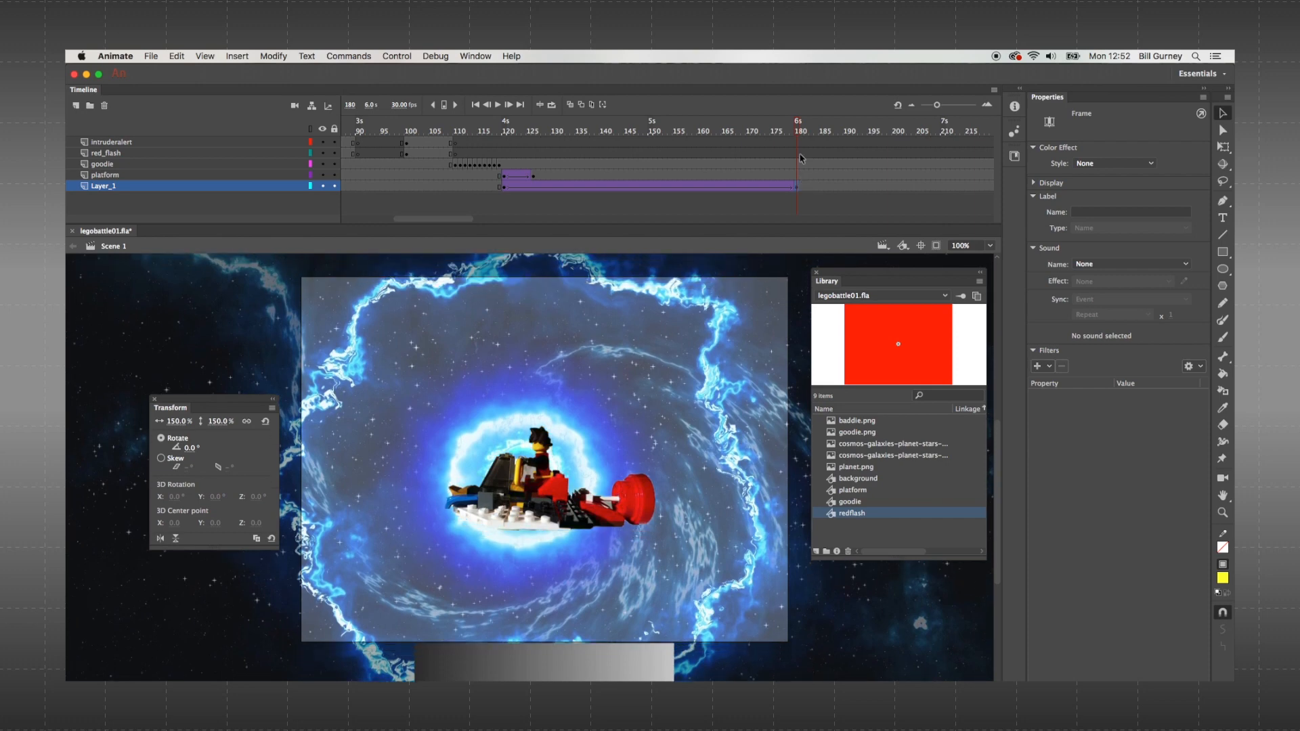
{"action": "left_click_drag", "start_coordinate": [799, 126], "coordinate": [619, 150]}
{"action": "left_click", "coordinate": [475, 105]}
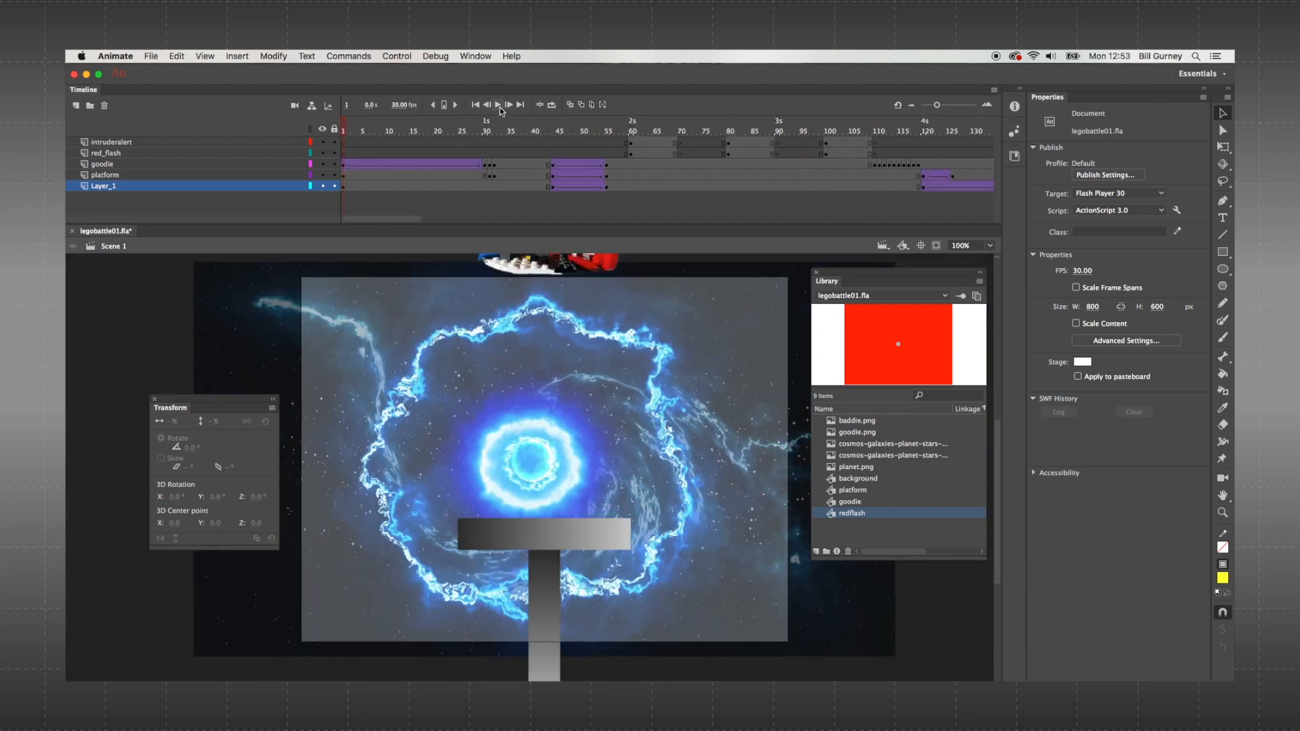
{"action": "left_click", "coordinate": [499, 107]}
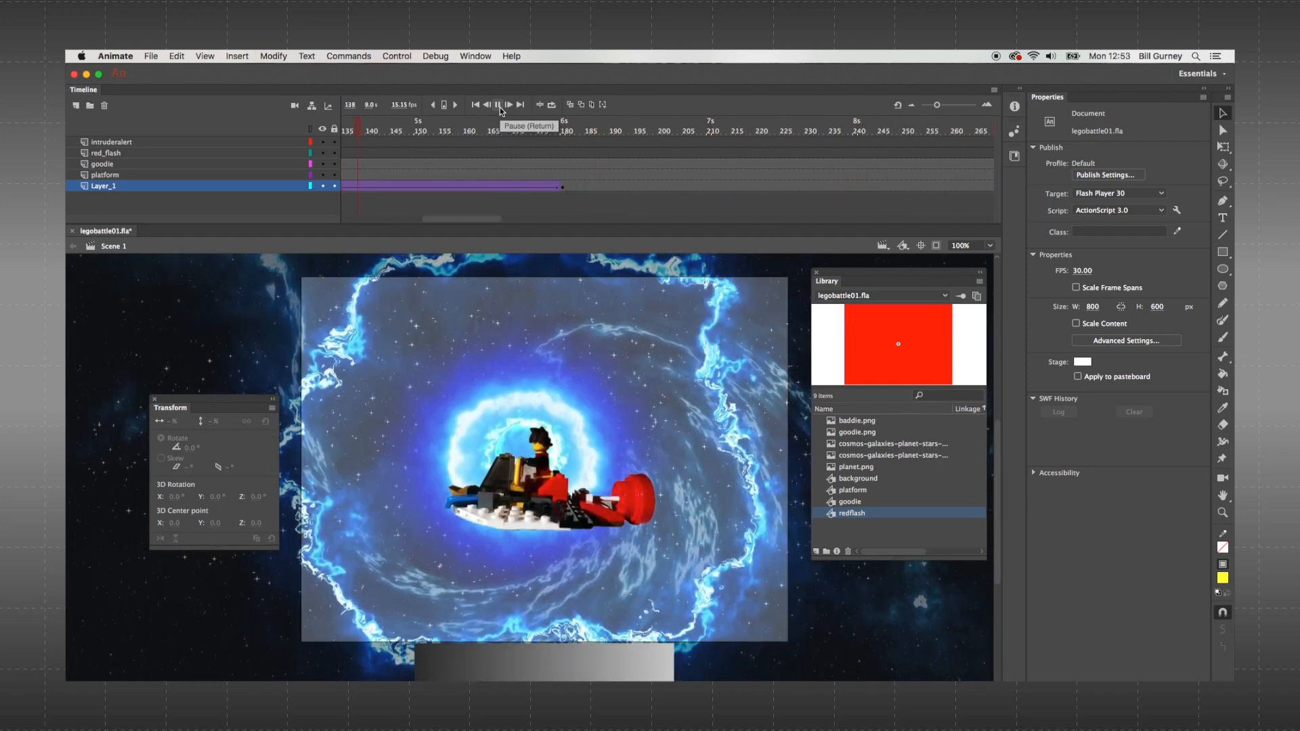
{"action": "left_click", "coordinate": [498, 105]}
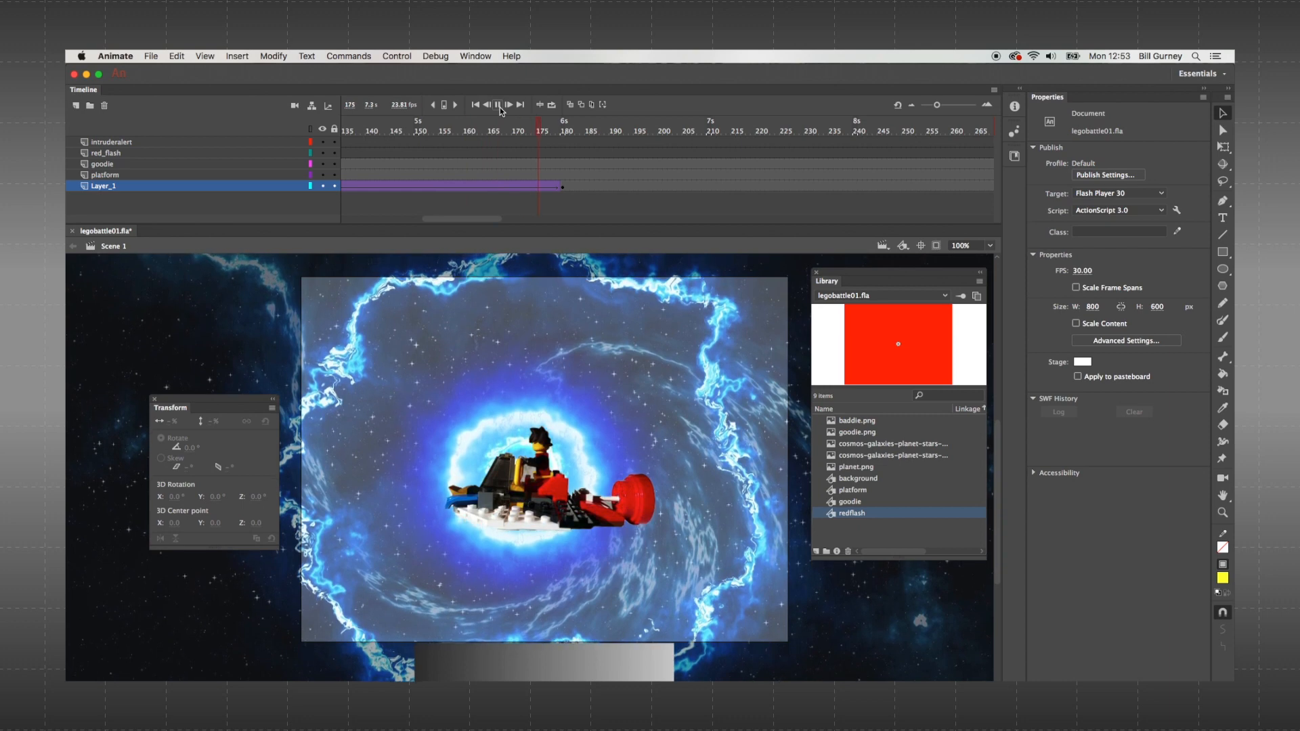
- Copy the shake keyframes at frames 110 to 118 on the goodie layer and paste them over frames 120 to 131
{"action": "scroll", "coordinate": [485, 157], "scroll_direction": "left", "scroll_amount": 5}
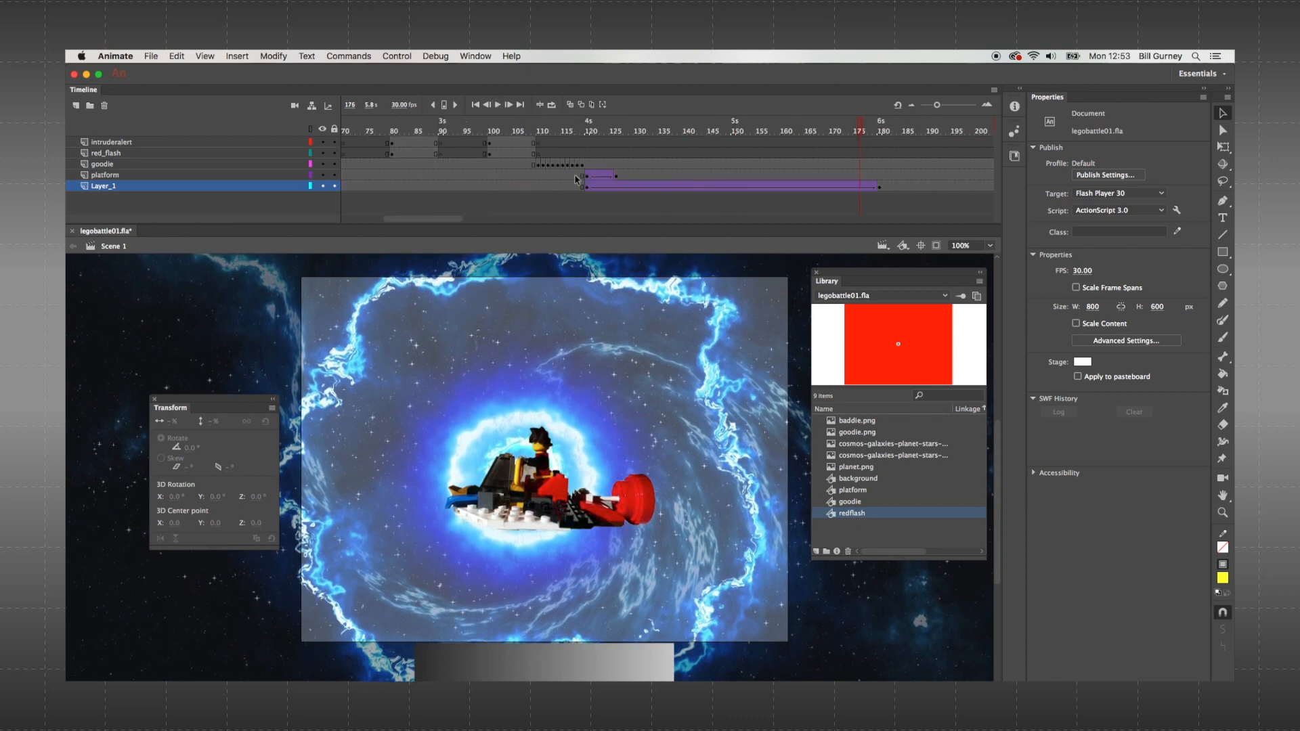
{"action": "left_click_drag", "start_coordinate": [536, 165], "coordinate": [578, 170]}
{"action": "right_click", "coordinate": [575, 168]}
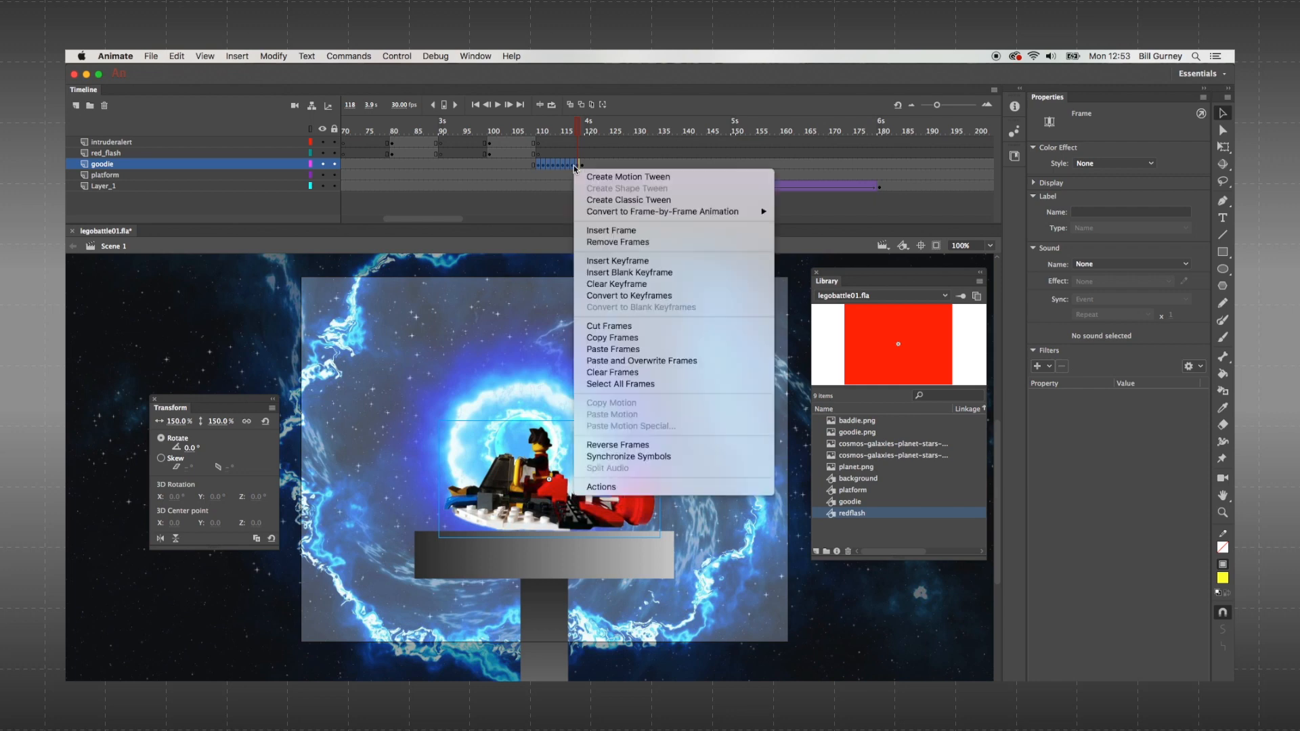
{"action": "left_click", "coordinate": [624, 340]}
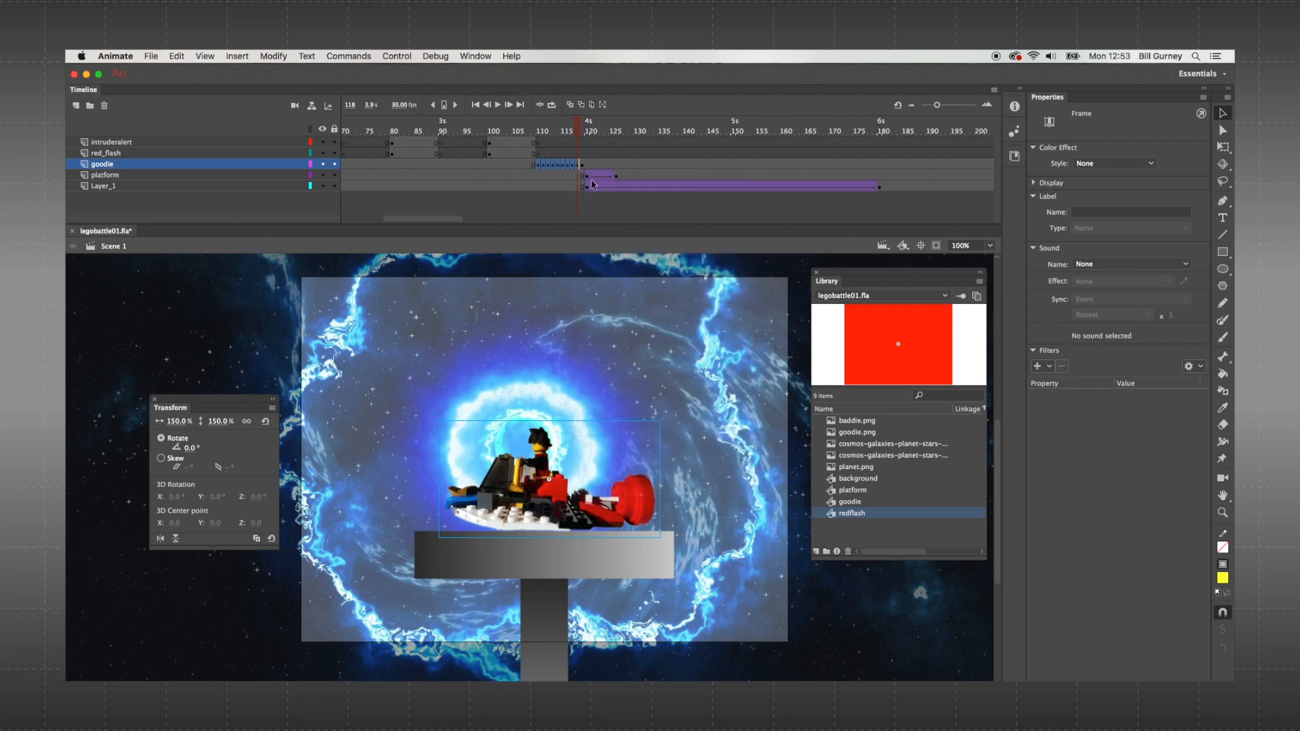
{"action": "left_click_drag", "start_coordinate": [587, 168], "coordinate": [641, 166]}
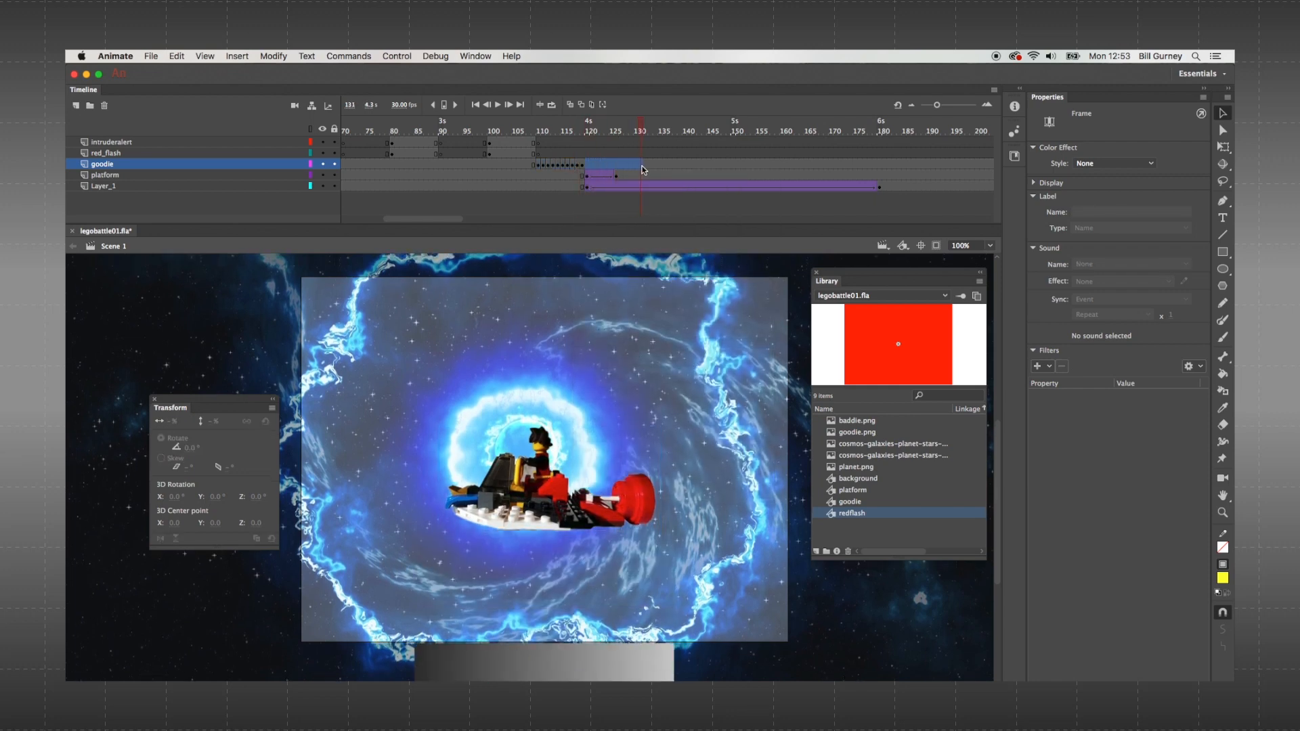
{"action": "right_click", "coordinate": [640, 169]}
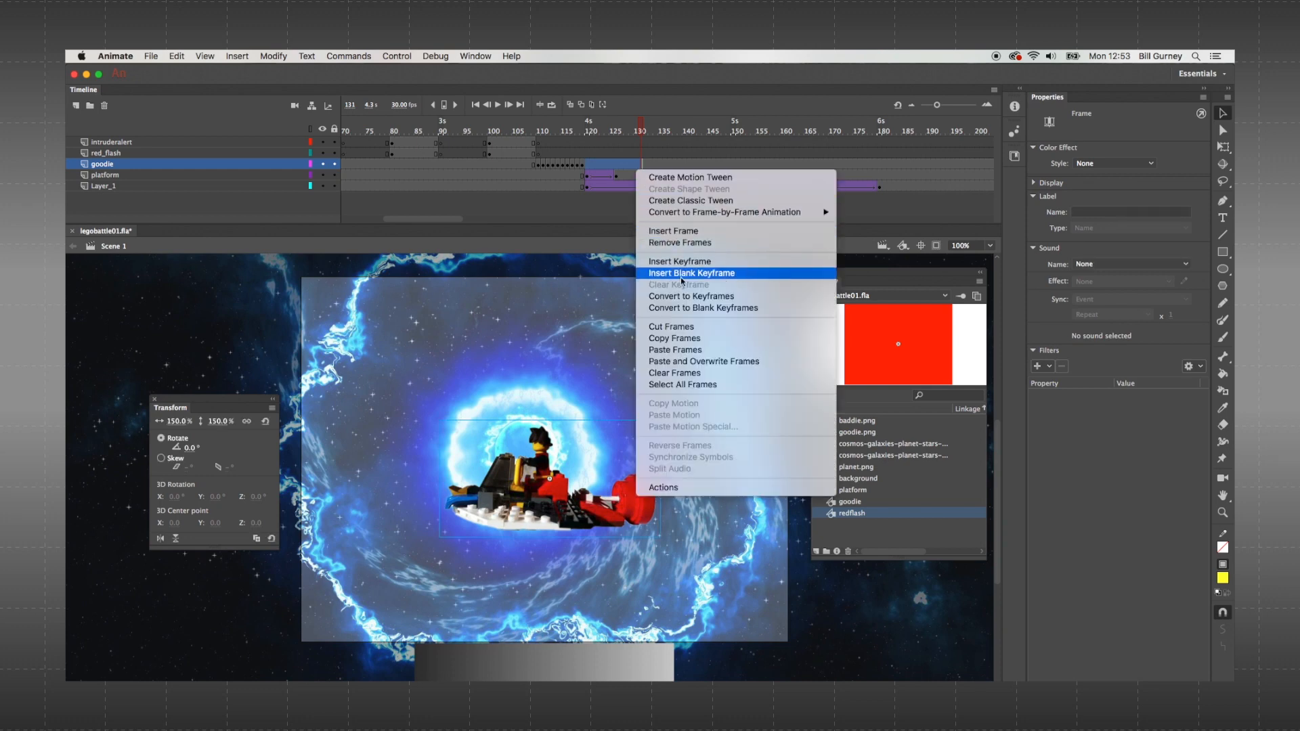
{"action": "left_click", "coordinate": [690, 351]}
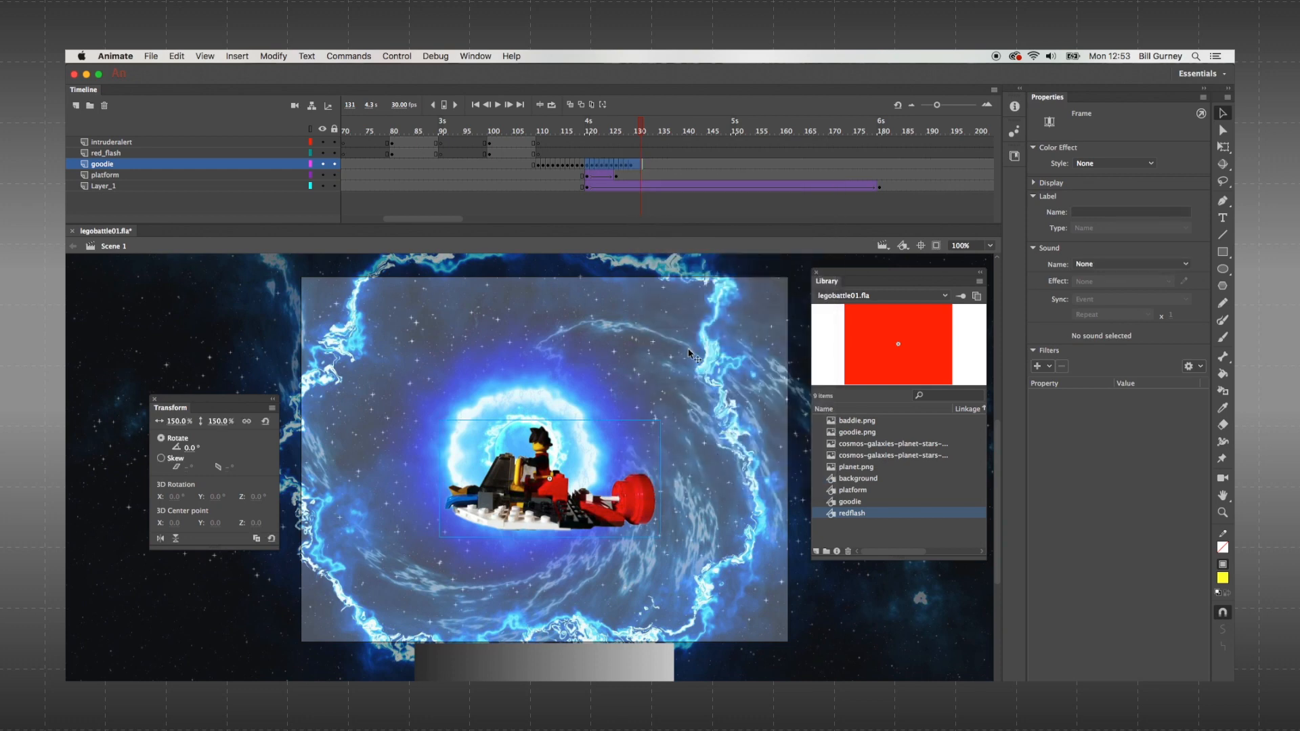
- Paste the copied shake keyframes again on the goodie layer, over frames 130 to 141
{"action": "left_click", "coordinate": [641, 169]}
{"action": "left_click_drag", "start_coordinate": [639, 168], "coordinate": [688, 165]}
{"action": "right_click", "coordinate": [683, 169]}
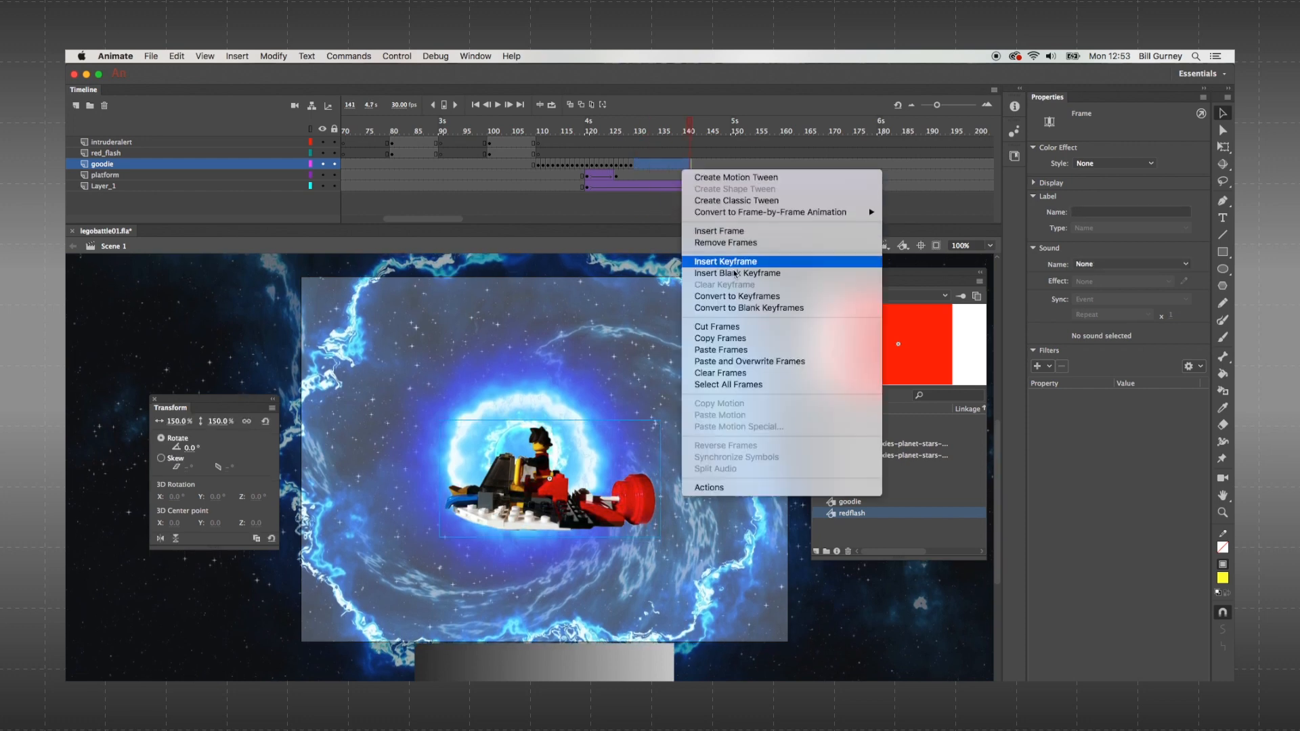
{"action": "left_click", "coordinate": [740, 349]}
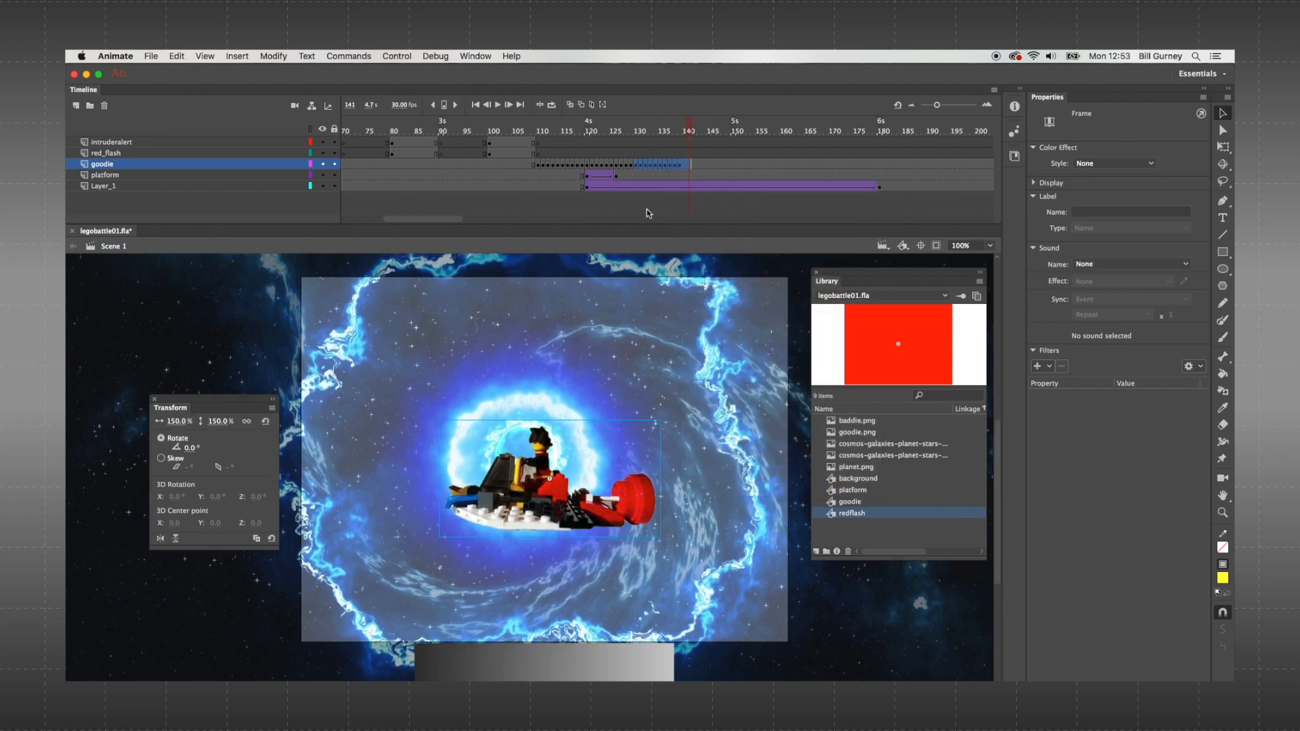
- Copy the extended run of shake keyframes from frames 110 to 138 on the goodie layer and paste it at frame 140
{"action": "left_click_drag", "start_coordinate": [539, 165], "coordinate": [679, 167]}
{"action": "right_click", "coordinate": [677, 163]}
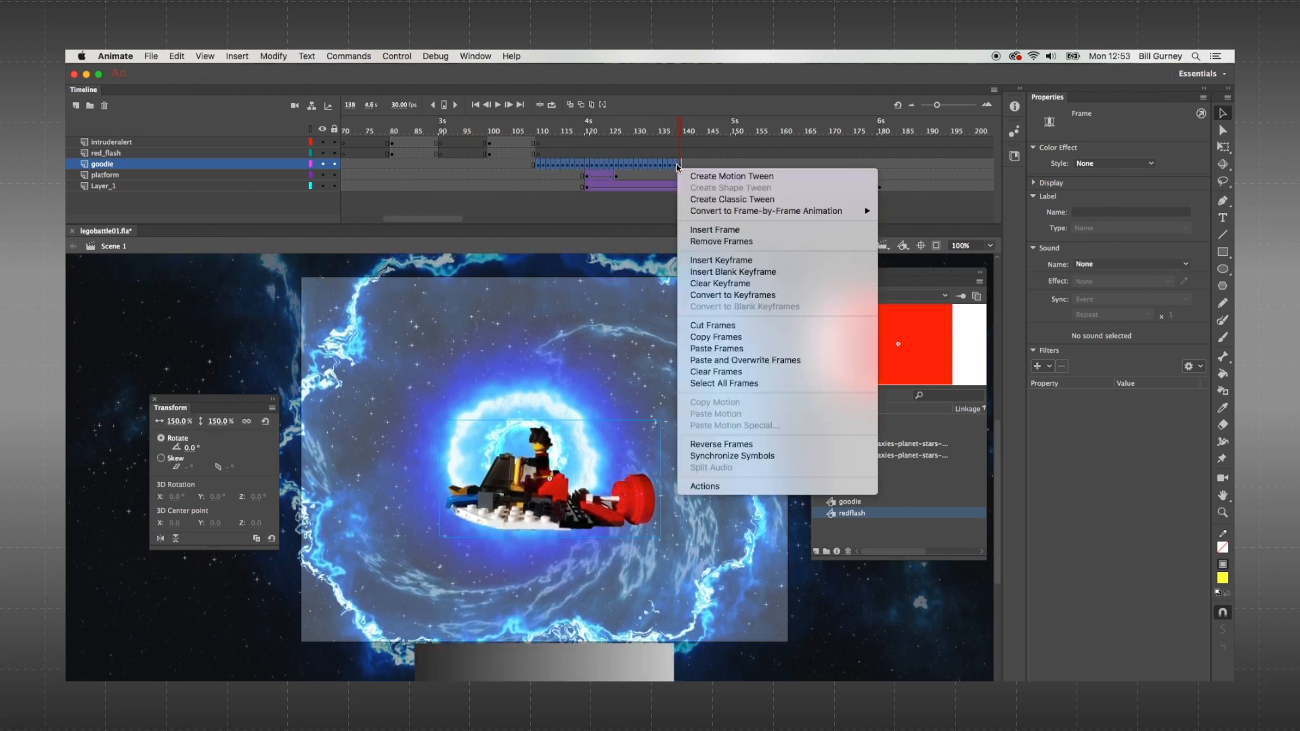
{"action": "left_click", "coordinate": [712, 326]}
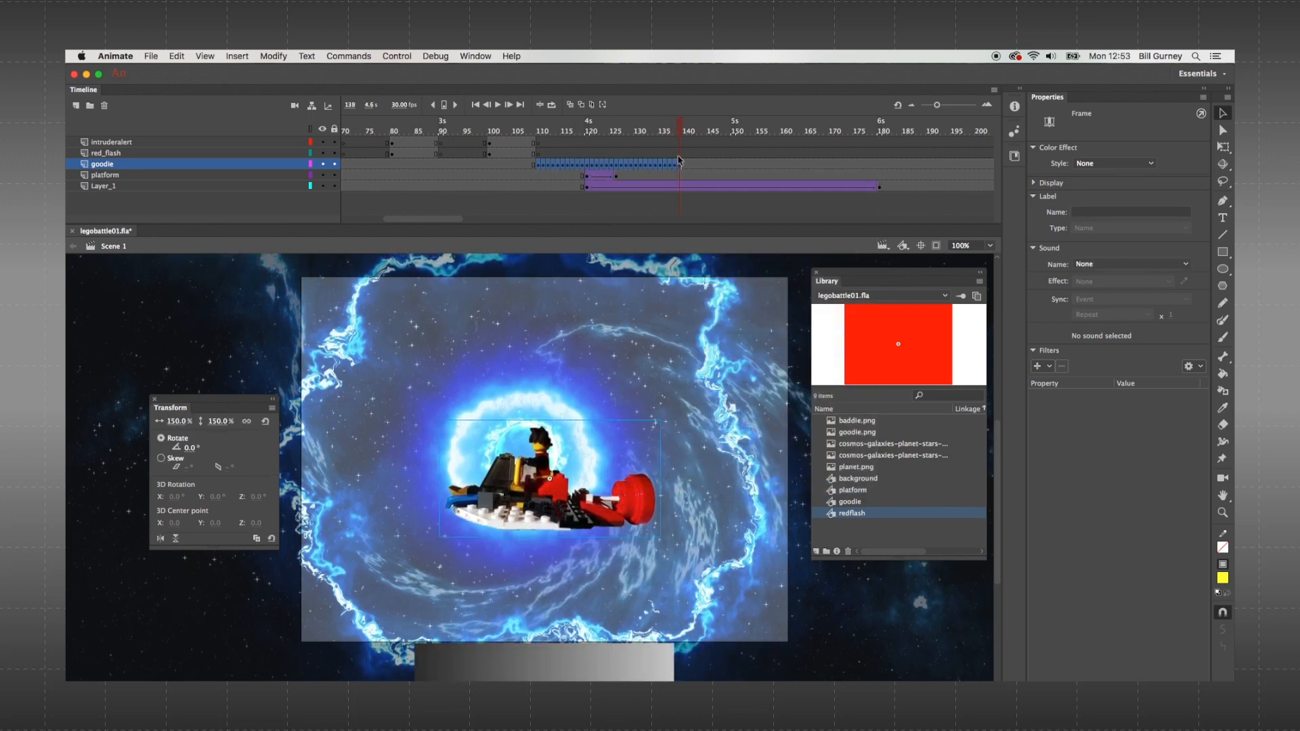
{"action": "left_click", "coordinate": [685, 165]}
{"action": "right_click", "coordinate": [685, 165]}
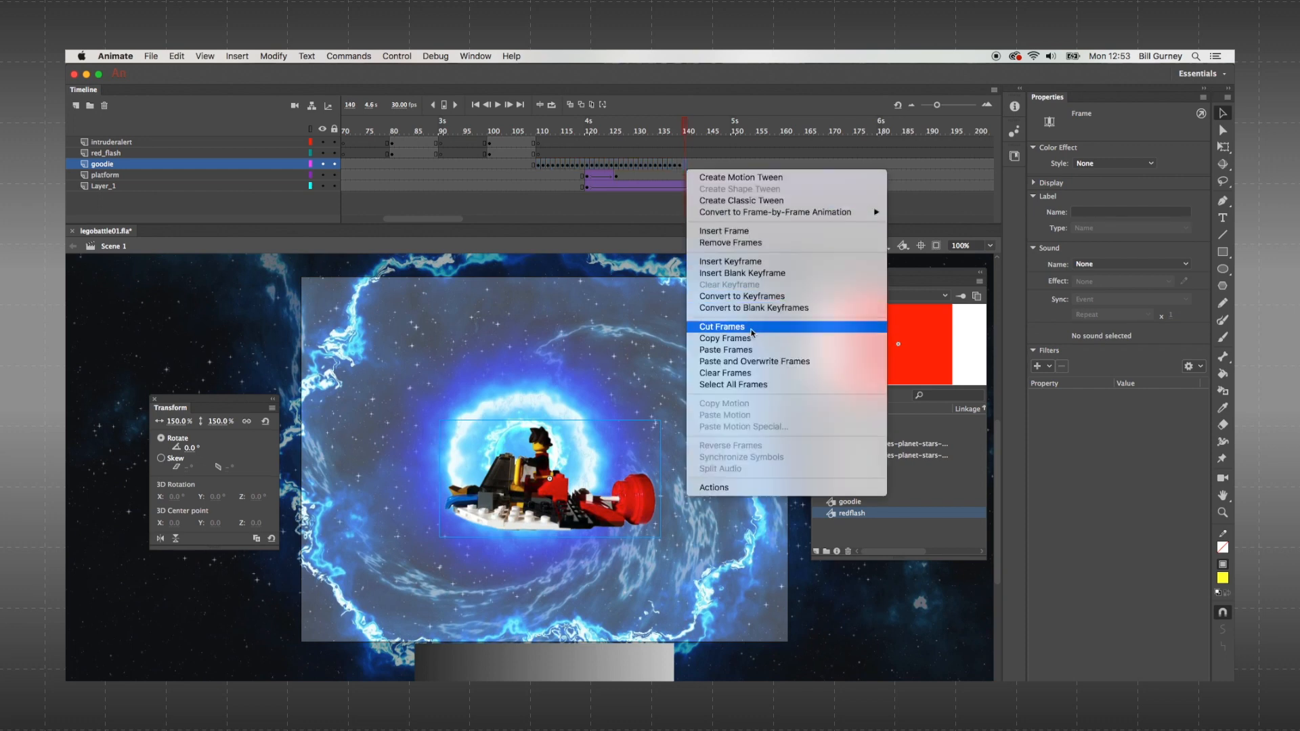
{"action": "left_click", "coordinate": [744, 350]}
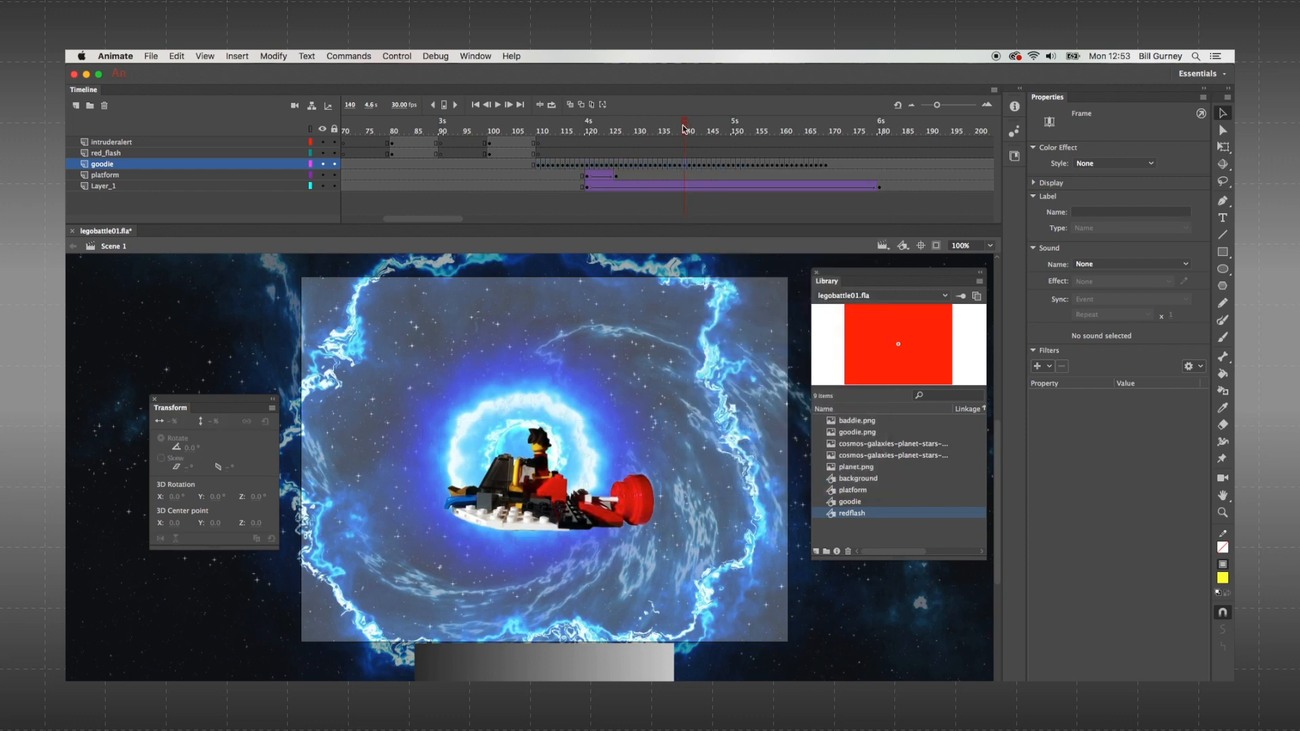
- Play the animation from frame 110 to check the vehicle's extended shake
{"action": "left_click_drag", "start_coordinate": [684, 129], "coordinate": [538, 139]}
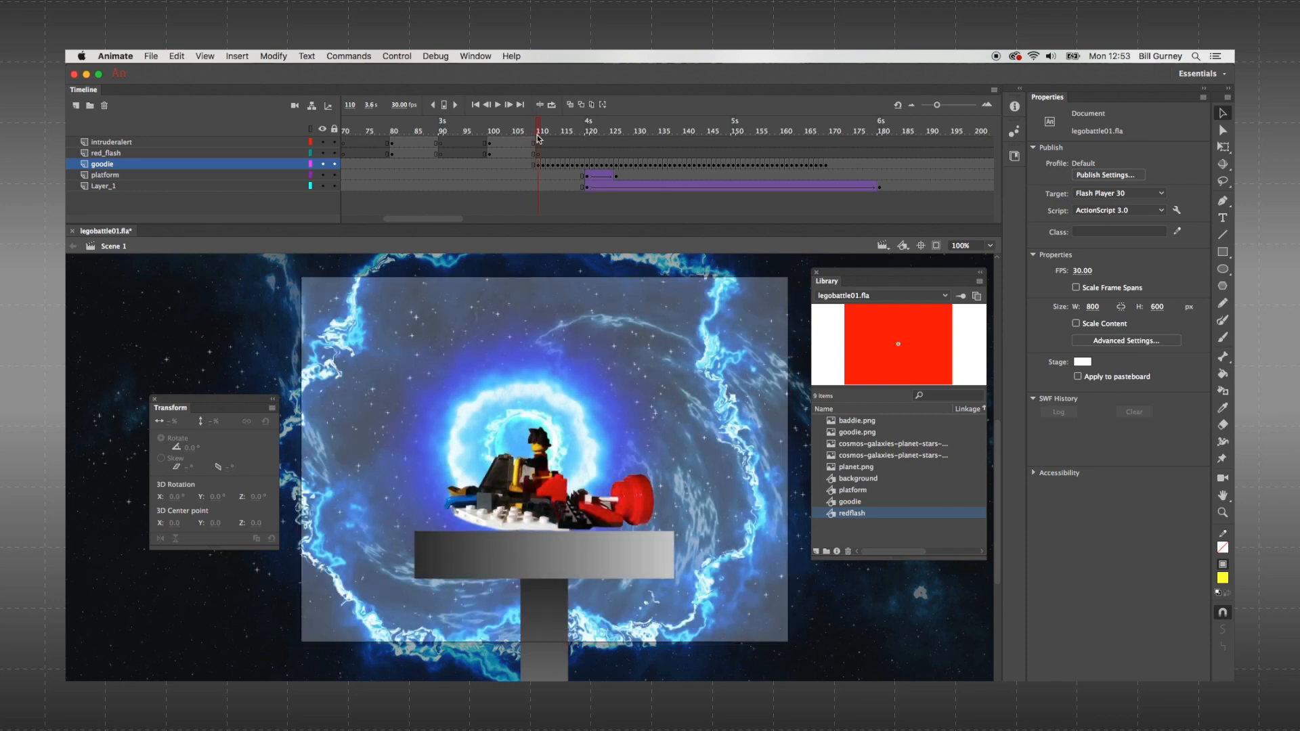
{"action": "key", "text": "Return"}
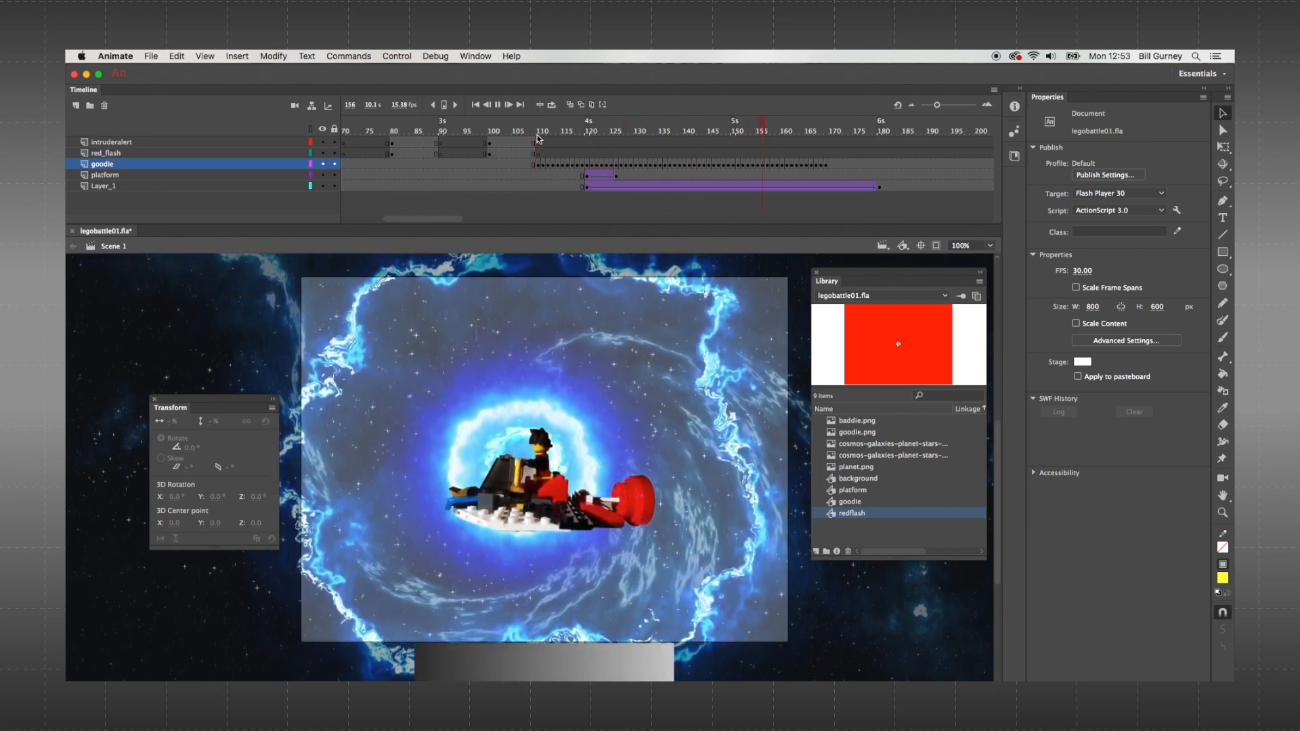
{"action": "key", "text": "Return"}
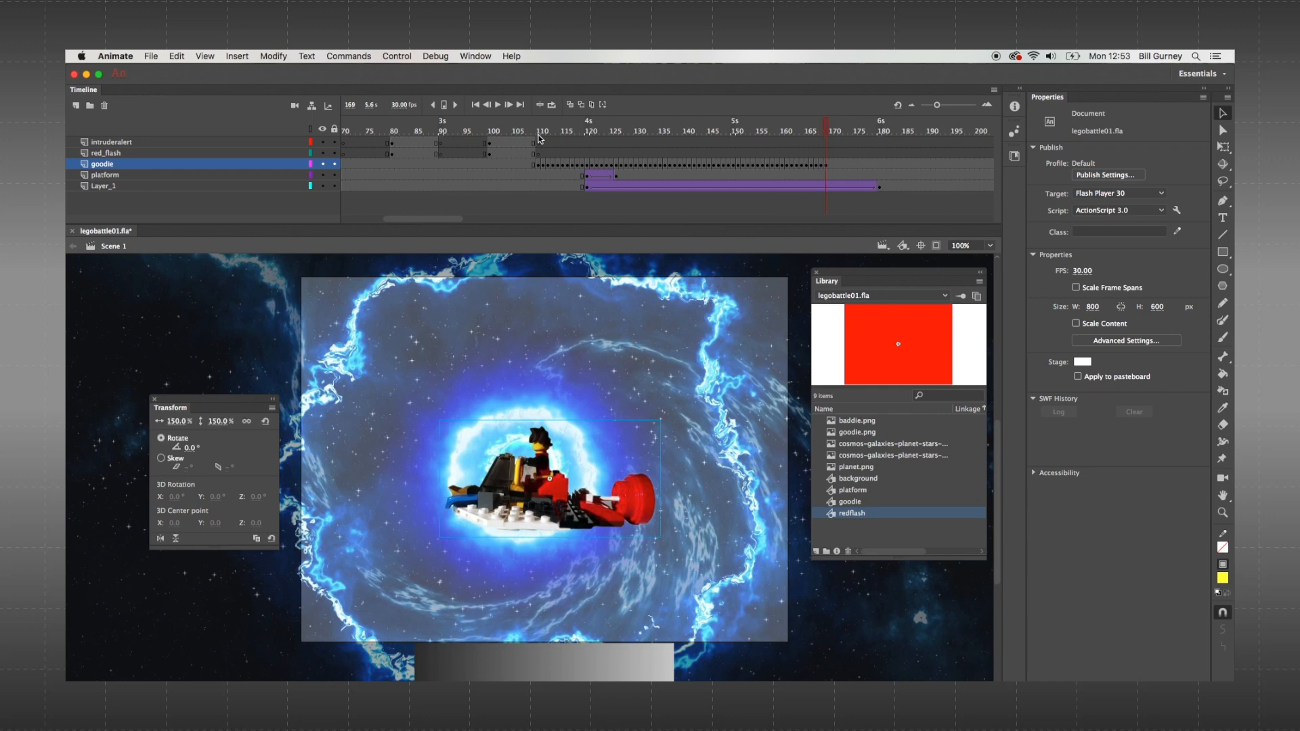
- Examine individual shake keyframes on the goodie layer between frames 144 and 163, and replay the animation from frame 110
{"action": "left_click", "coordinate": [753, 164]}
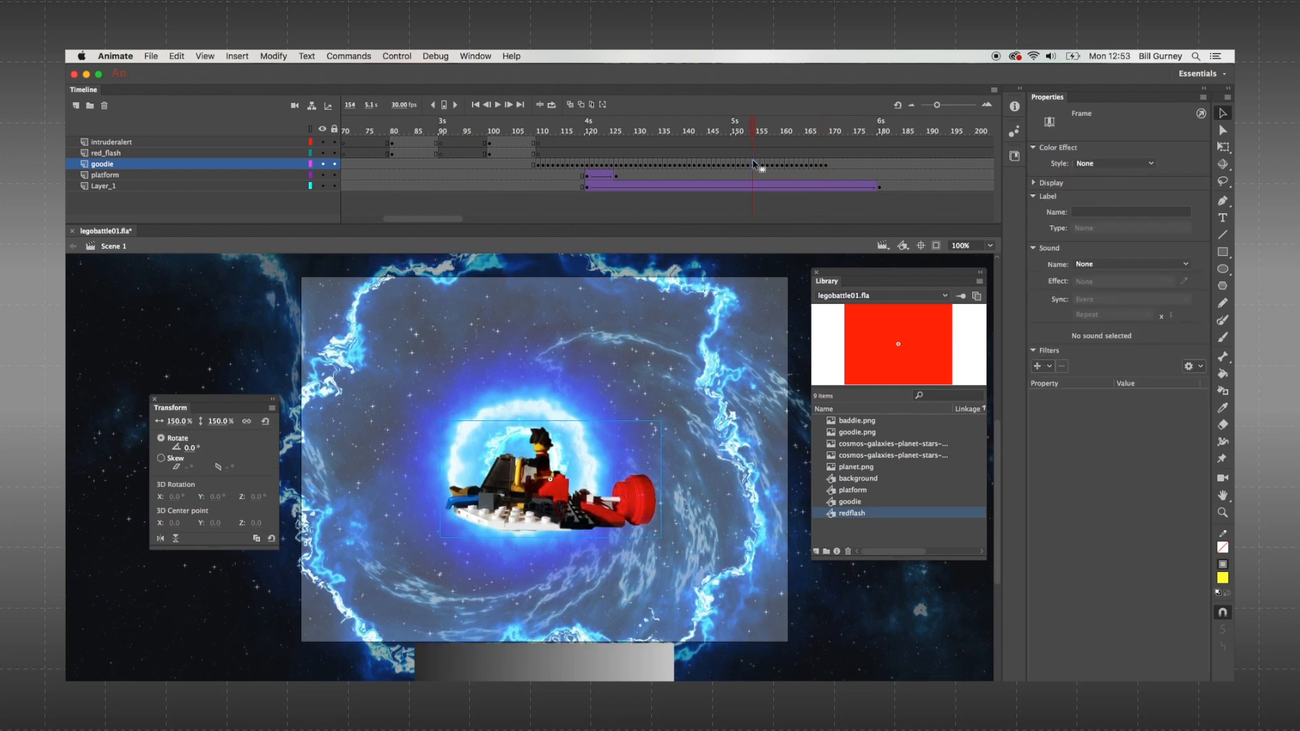
{"action": "left_click", "coordinate": [704, 167]}
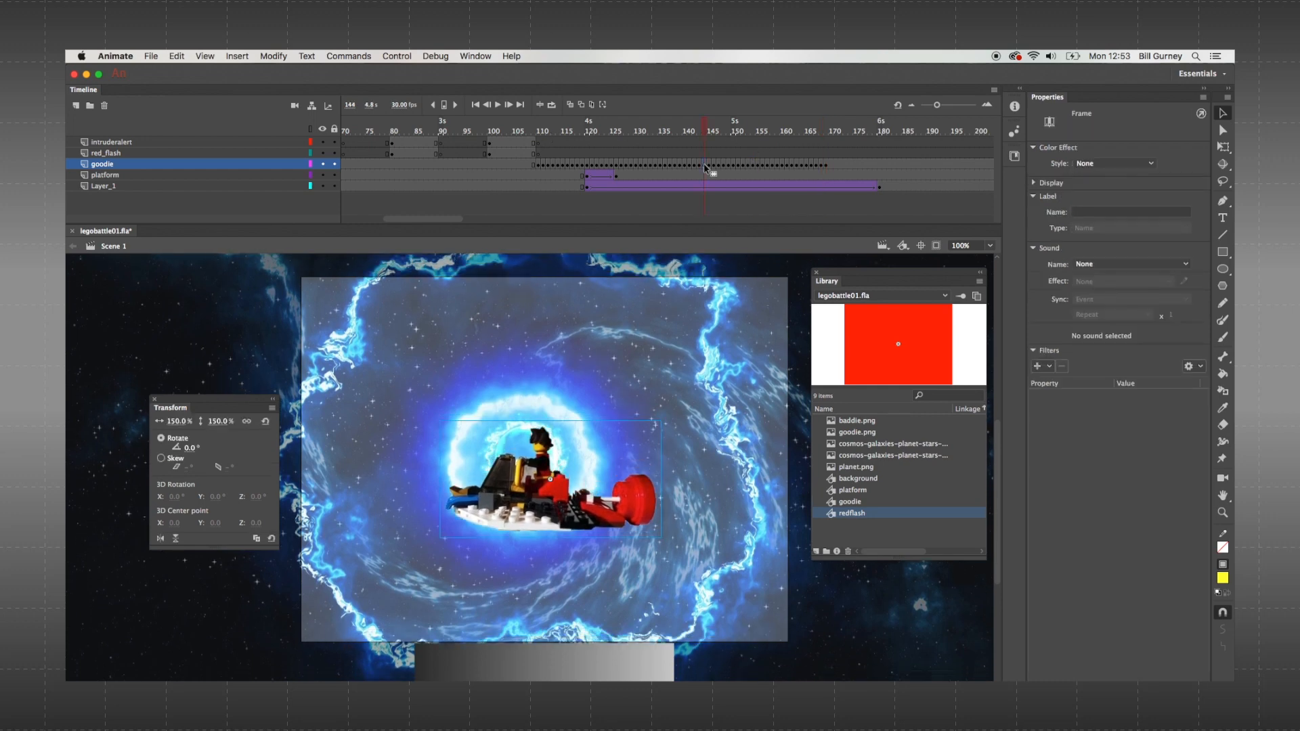
{"action": "left_click", "coordinate": [777, 164]}
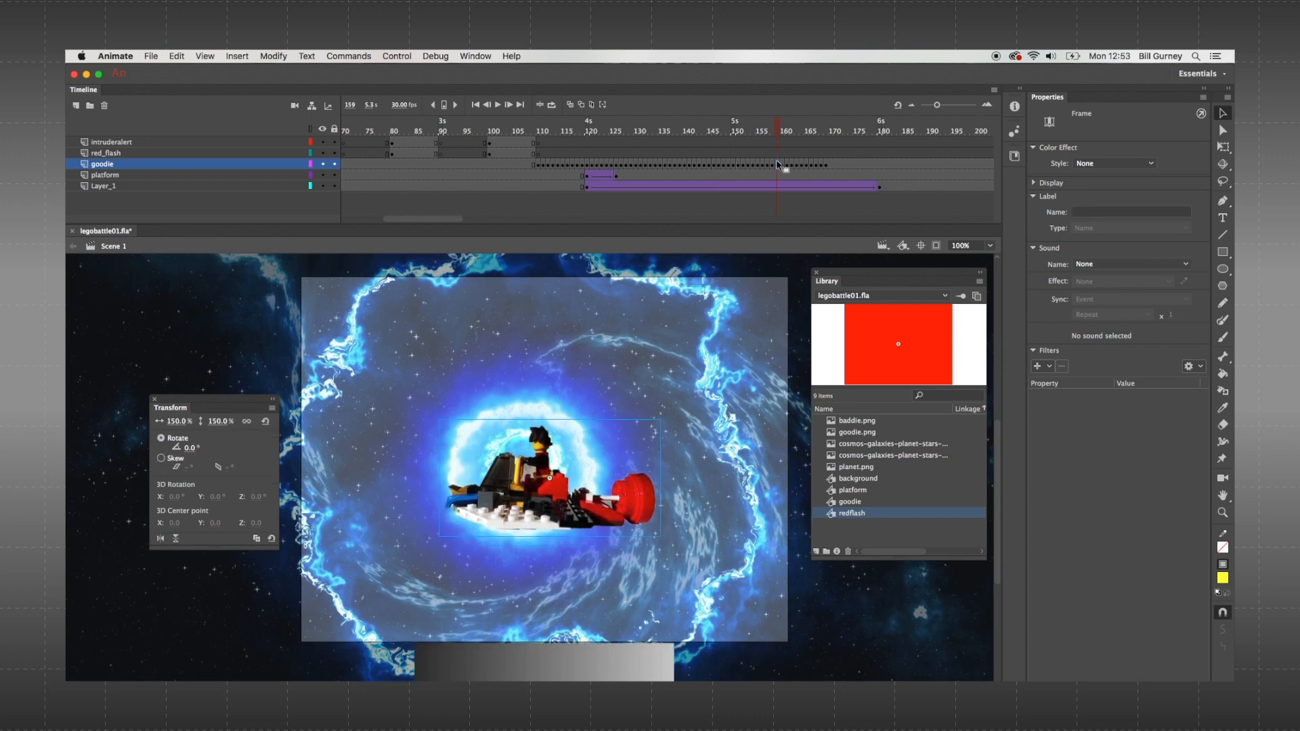
{"action": "left_click", "coordinate": [800, 166]}
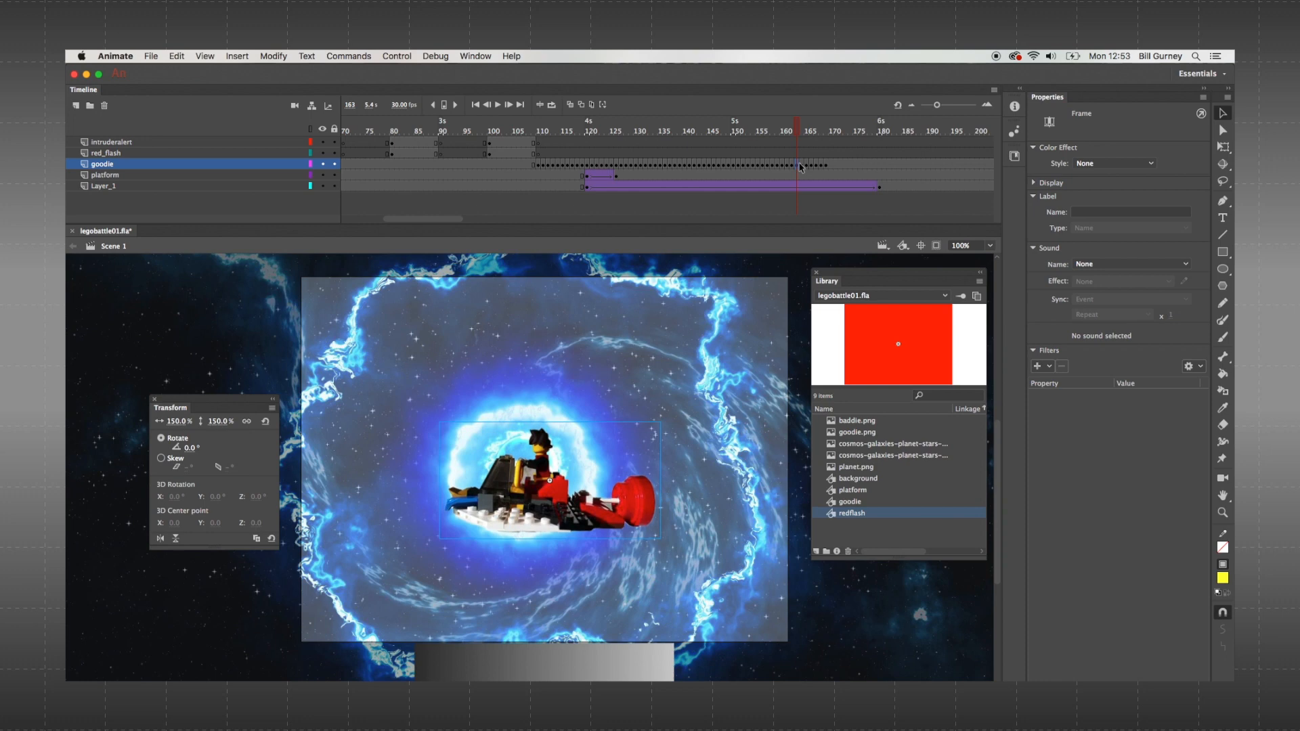
{"action": "left_click_drag", "start_coordinate": [800, 128], "coordinate": [542, 127]}
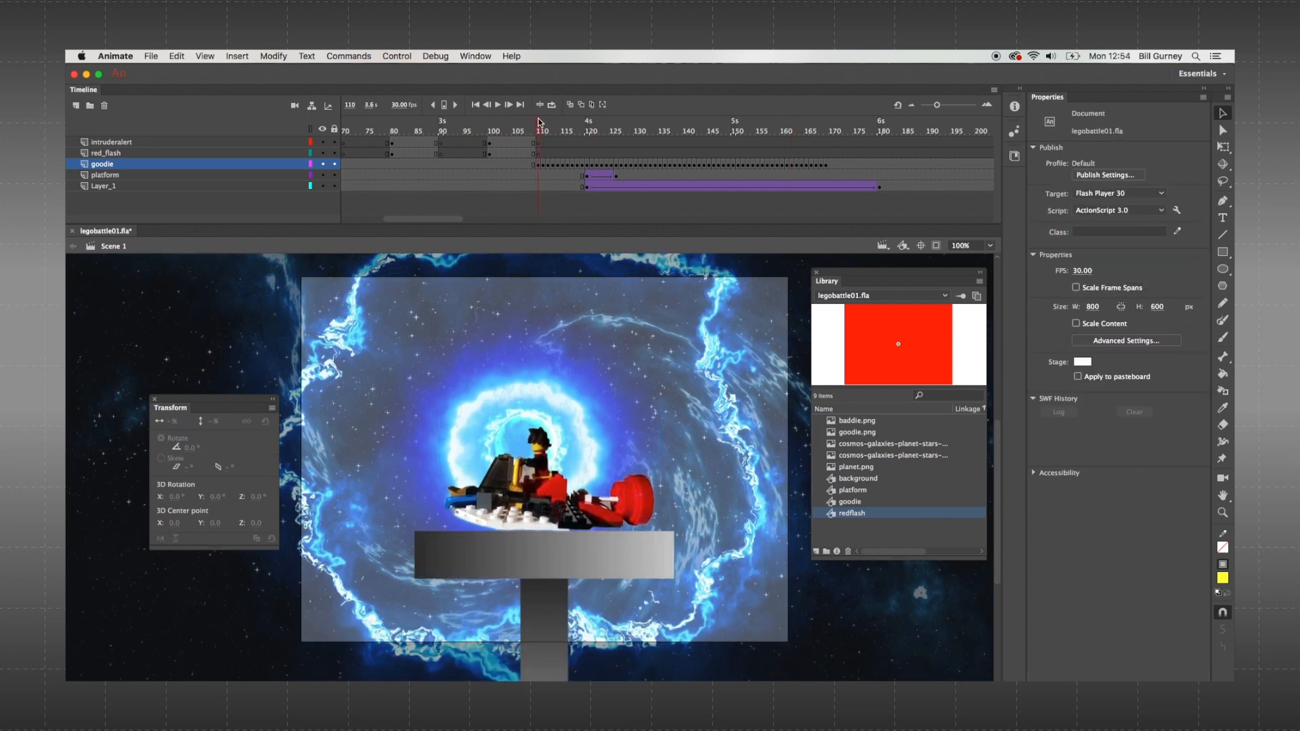
{"action": "left_click", "coordinate": [498, 106]}
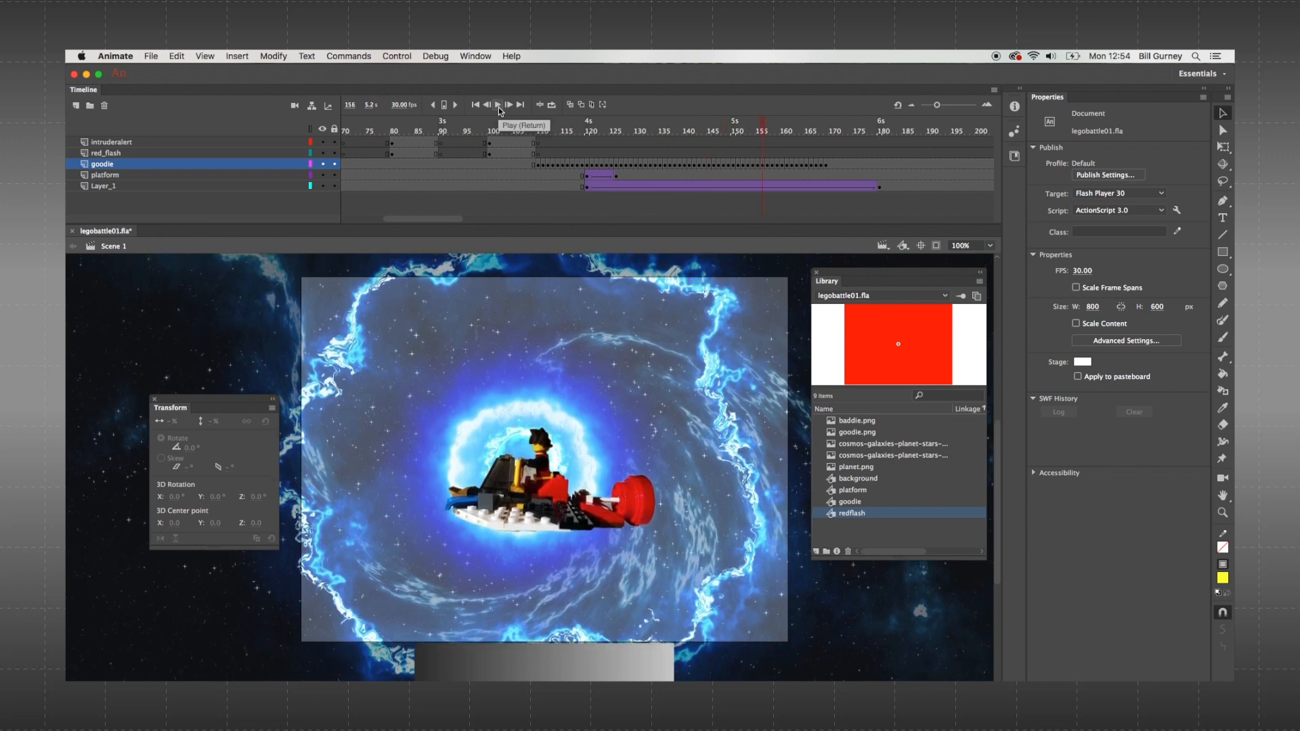
- Copy the goodie layer's shake keyframes from about frame 110 through 229 and paste them at frame 230
{"action": "left_click", "coordinate": [498, 105]}
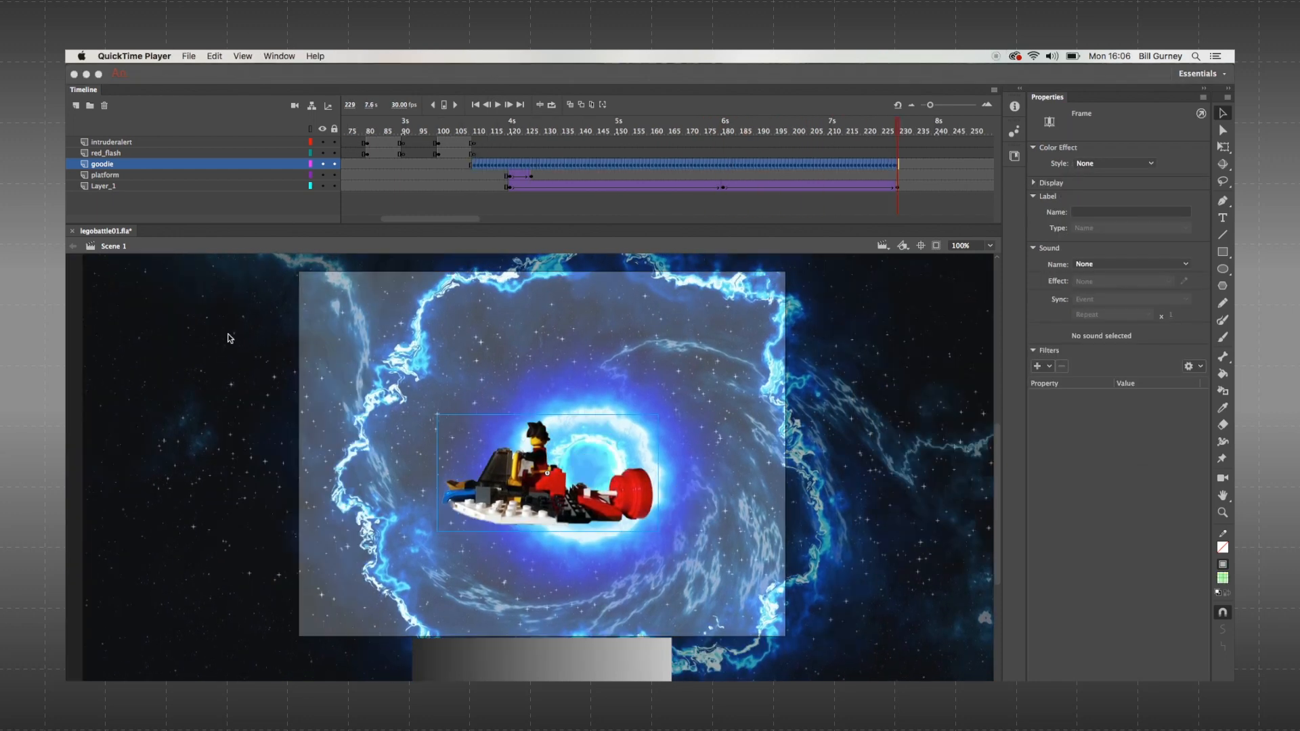
{"action": "left_click", "coordinate": [484, 167]}
{"action": "right_click", "coordinate": [484, 167]}
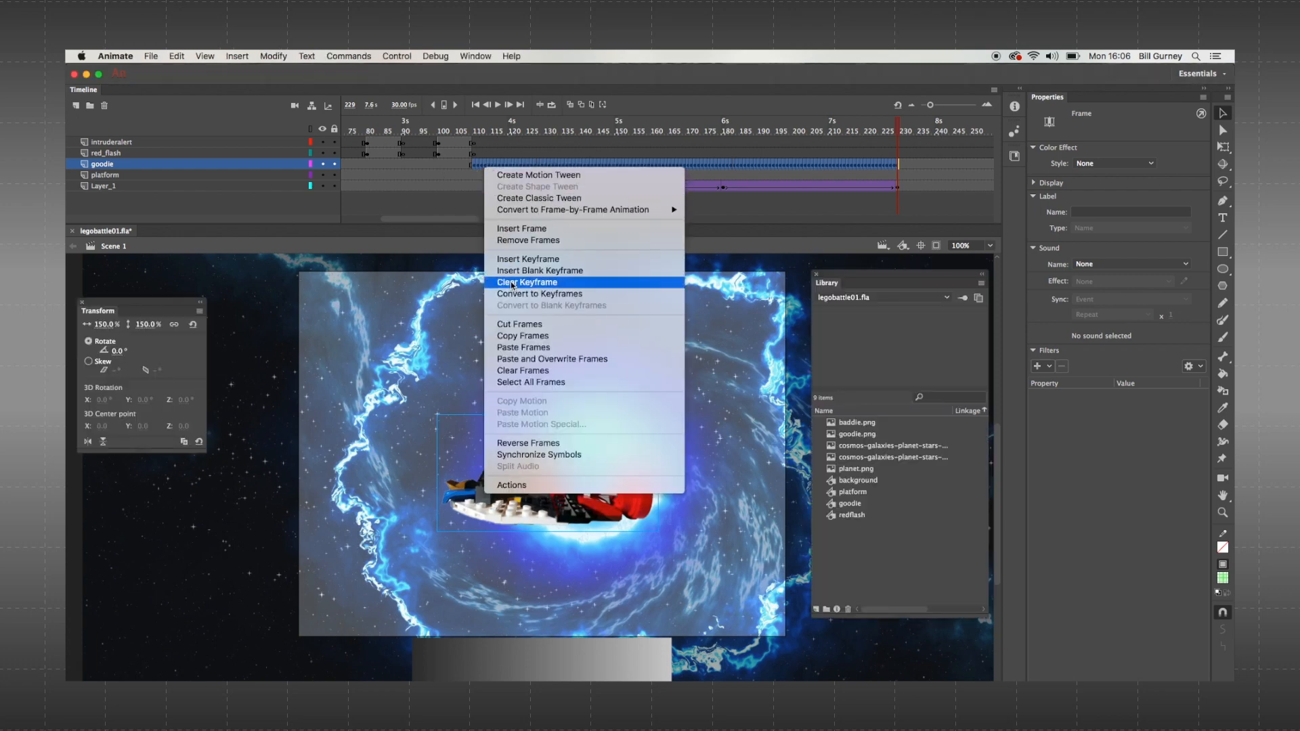
{"action": "left_click", "coordinate": [523, 336]}
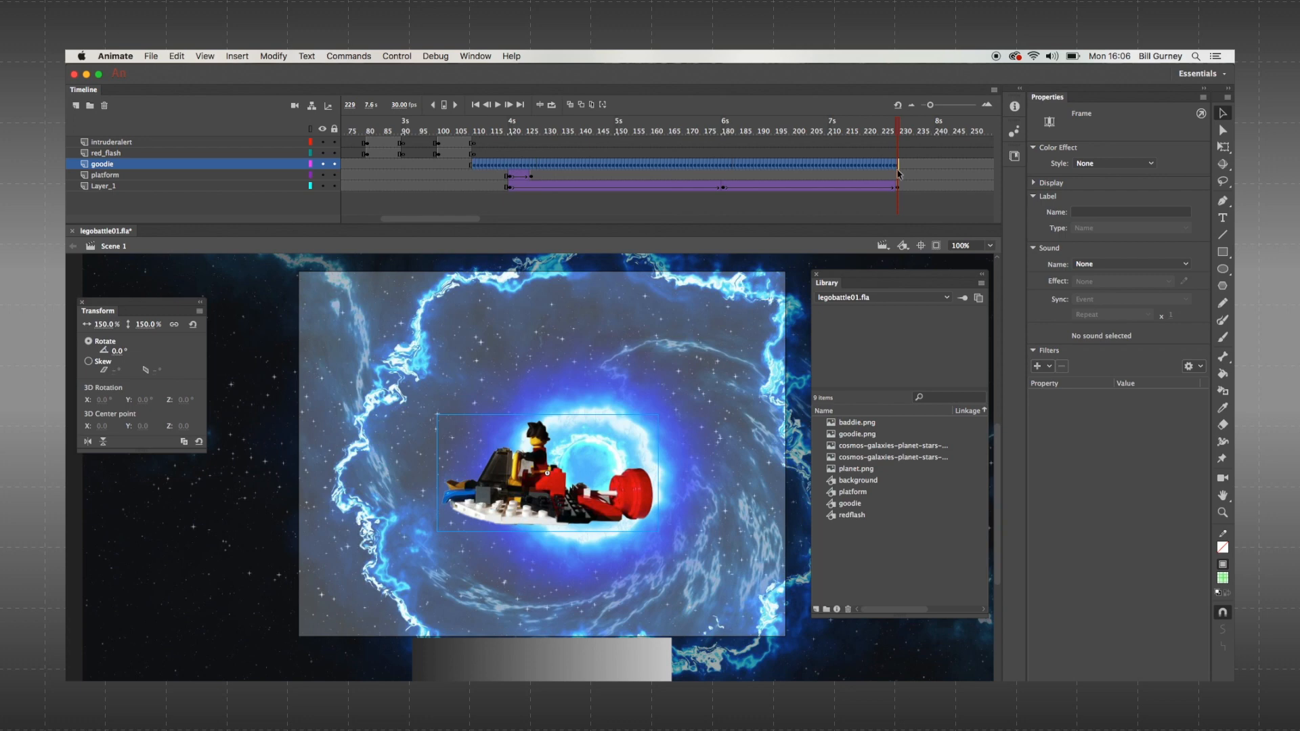
{"action": "left_click", "coordinate": [899, 167]}
{"action": "right_click", "coordinate": [899, 167]}
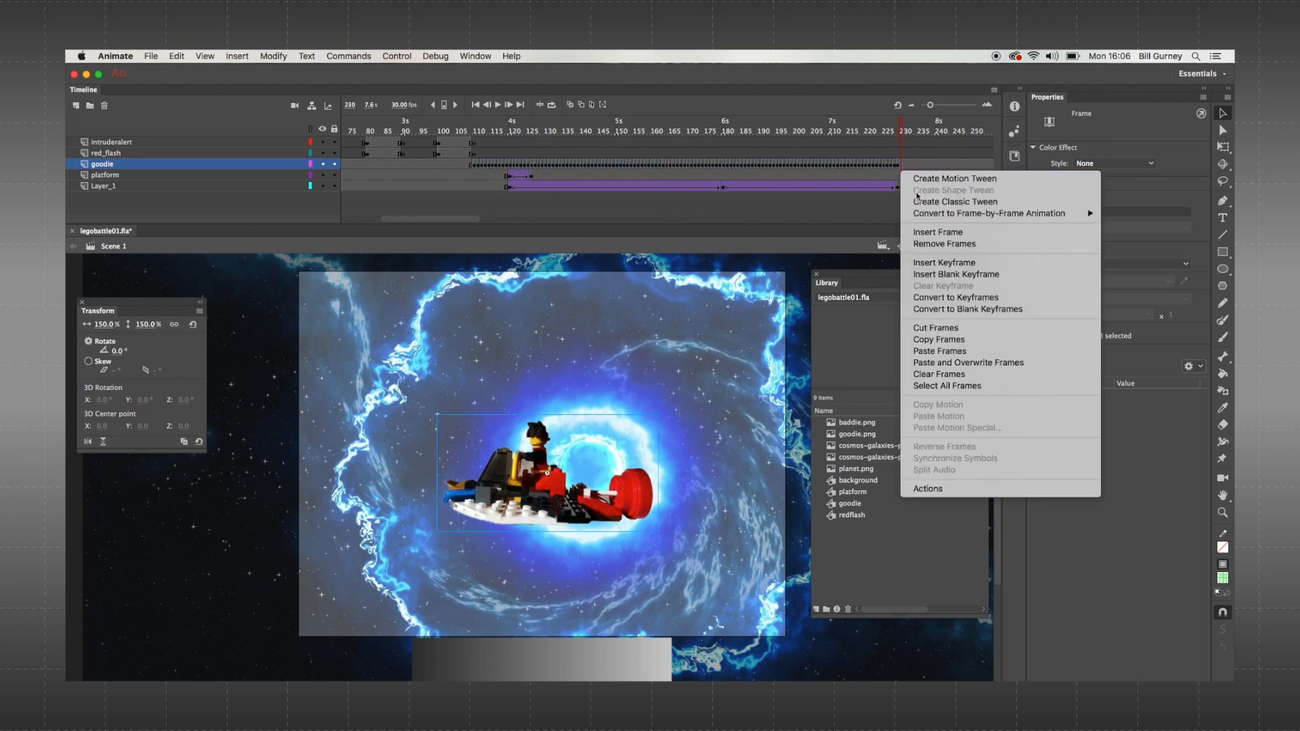
{"action": "left_click", "coordinate": [938, 351]}
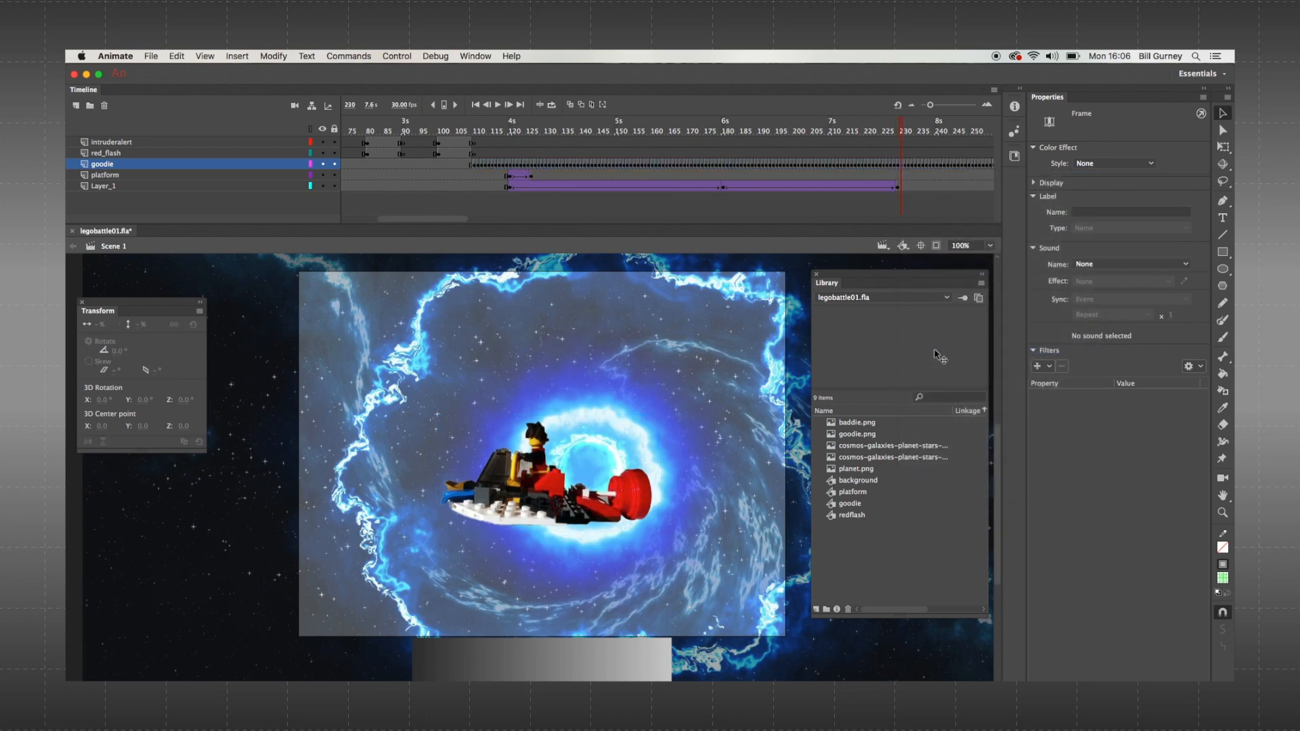
- At frame 150, add a layer named planetfront directly above the goodie layer and lock all the other layers
{"action": "left_click_drag", "start_coordinate": [899, 122], "coordinate": [616, 155]}
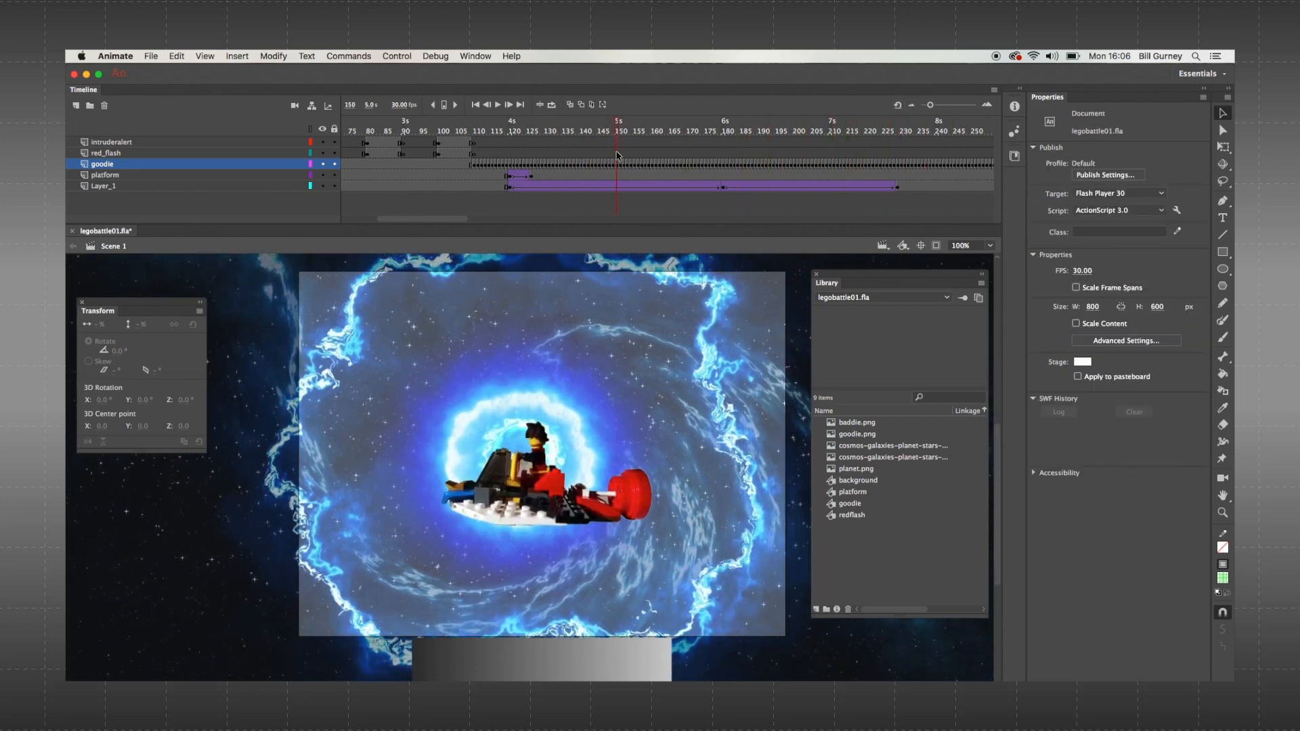
{"action": "left_click", "coordinate": [76, 105]}
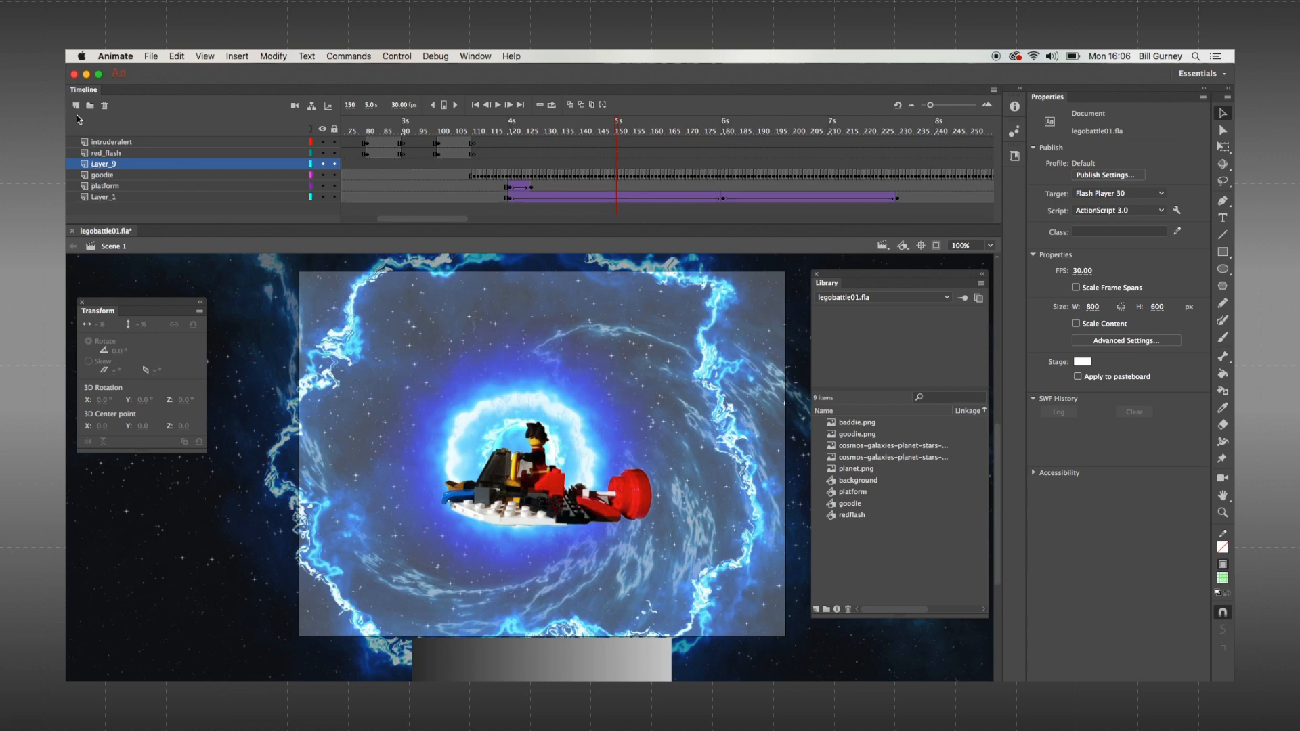
{"action": "double_click", "coordinate": [103, 164]}
{"action": "type", "text": "plane"}
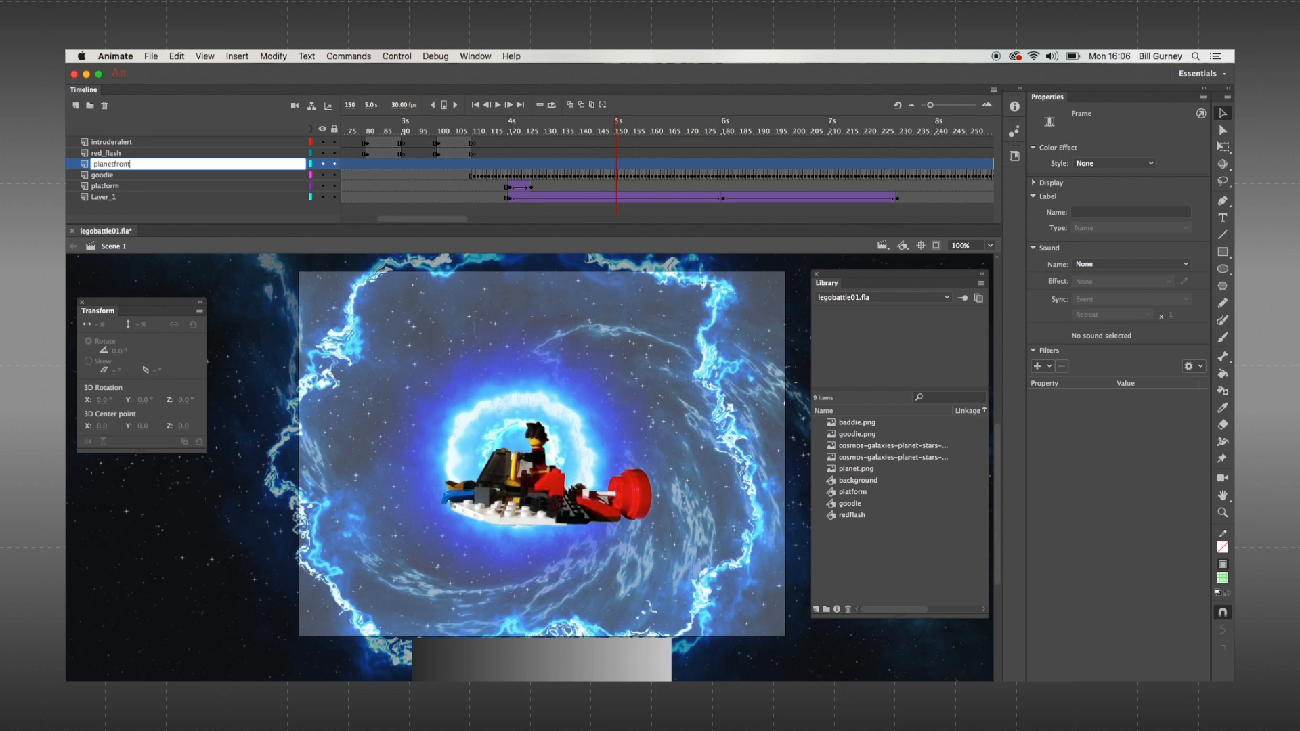
{"action": "type", "text": "tfront"}
{"action": "key", "text": "Return"}
{"action": "left_click", "coordinate": [334, 132]}
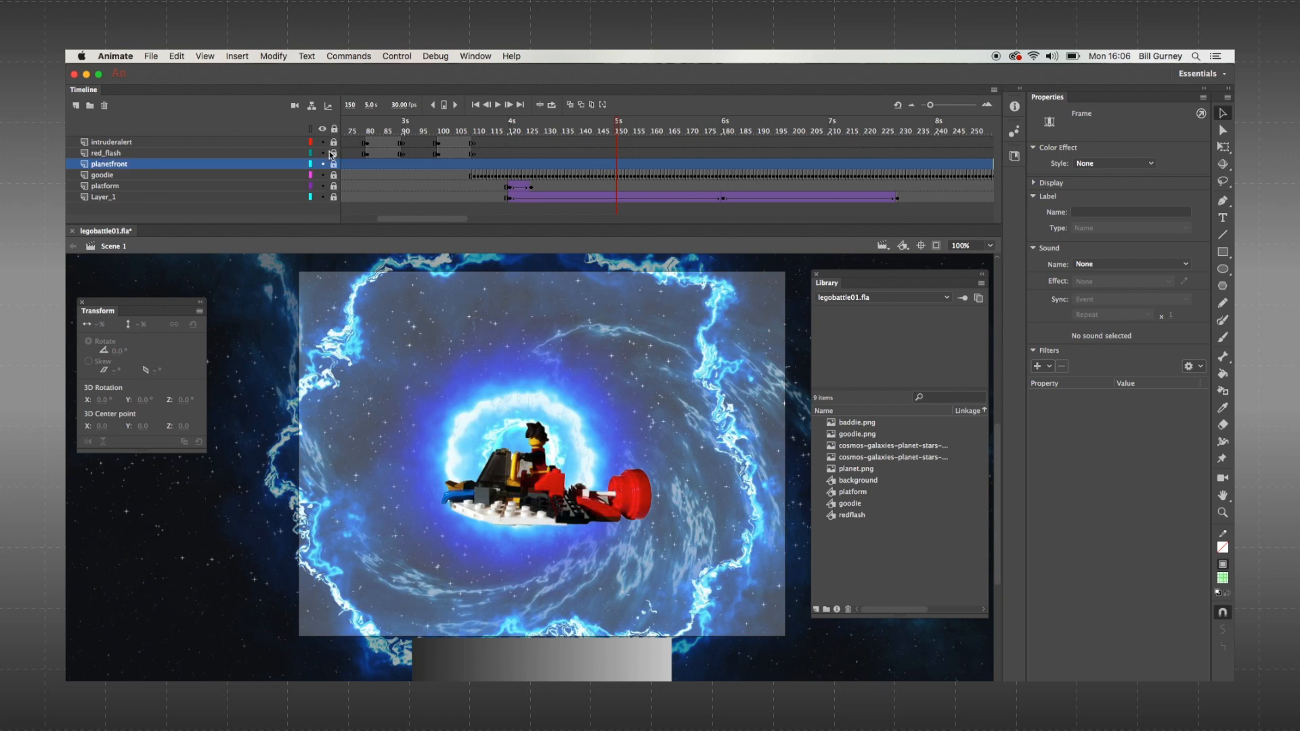
- Insert a blank keyframe at frame 150 on the planetfront layer
{"action": "left_click", "coordinate": [619, 167]}
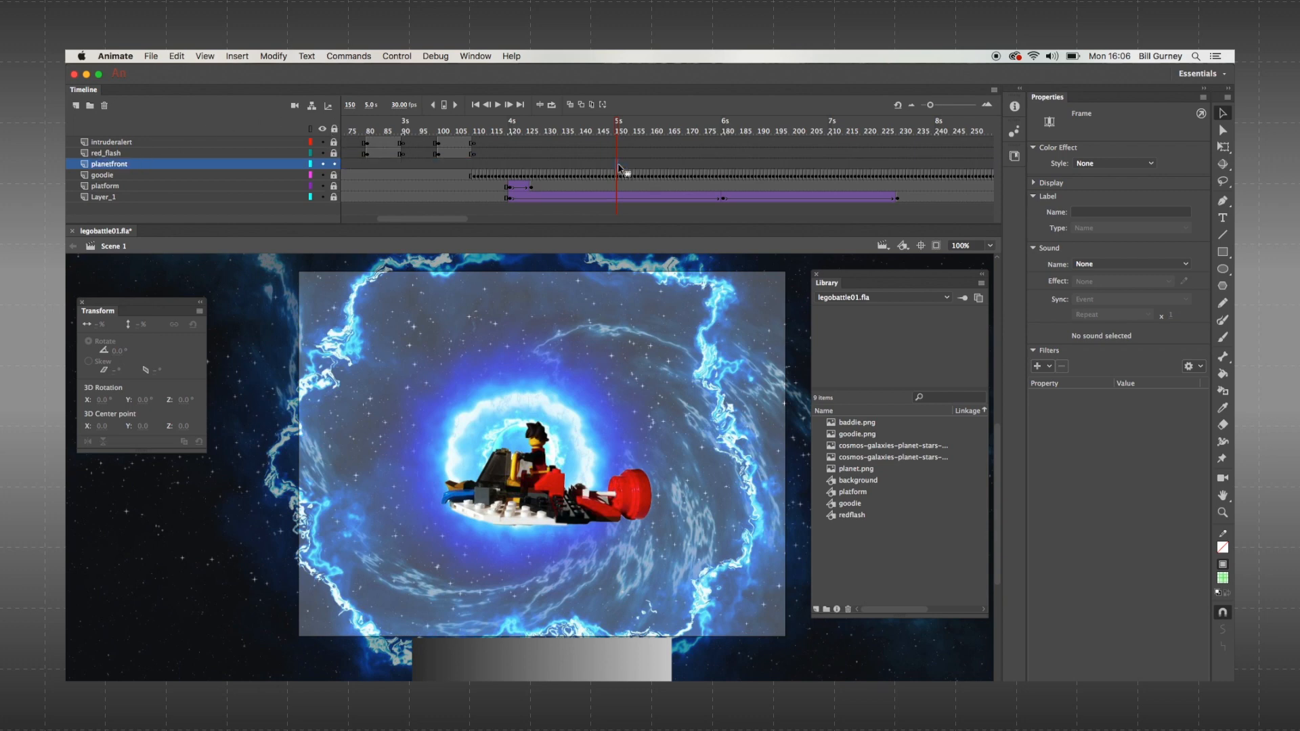
{"action": "right_click", "coordinate": [618, 165]}
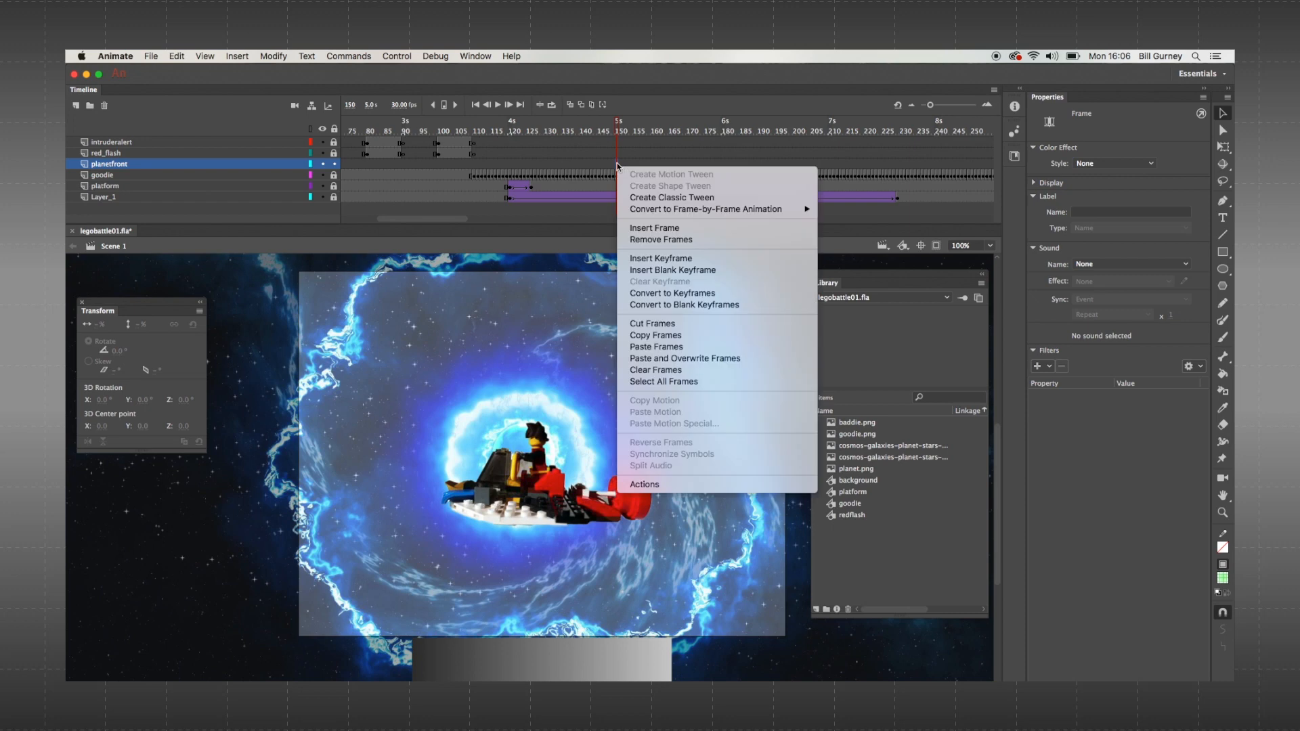
{"action": "left_click", "coordinate": [654, 270]}
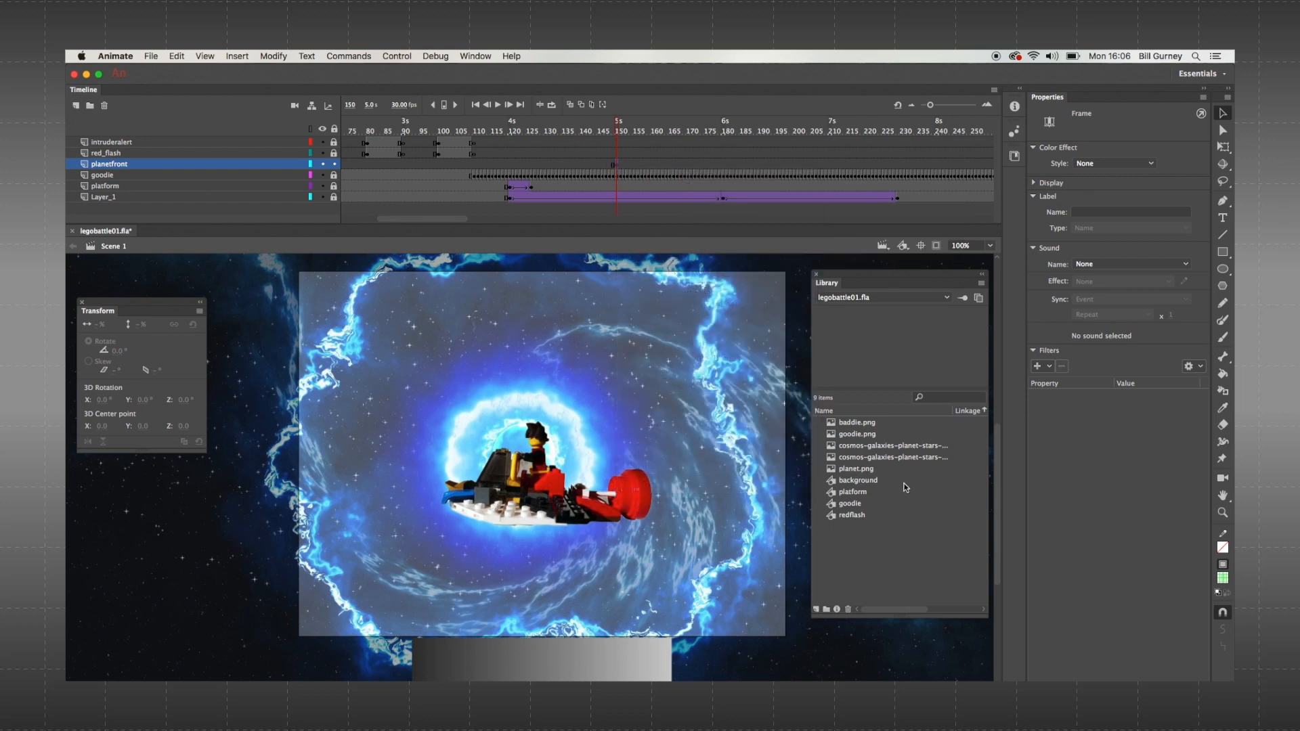
- Place planet.png from the library over the vehicle on the stage and scale it to 20%
{"action": "left_click", "coordinate": [874, 471]}
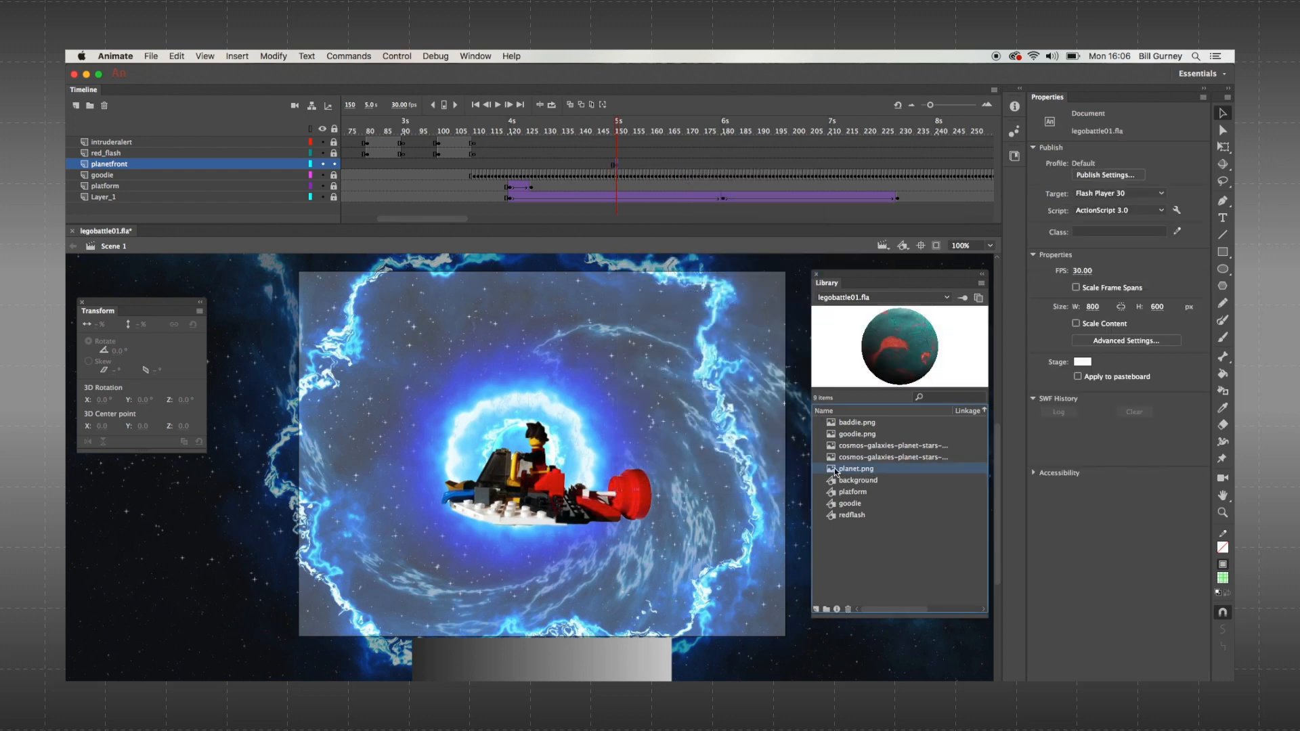
{"action": "left_click_drag", "start_coordinate": [835, 472], "coordinate": [588, 463]}
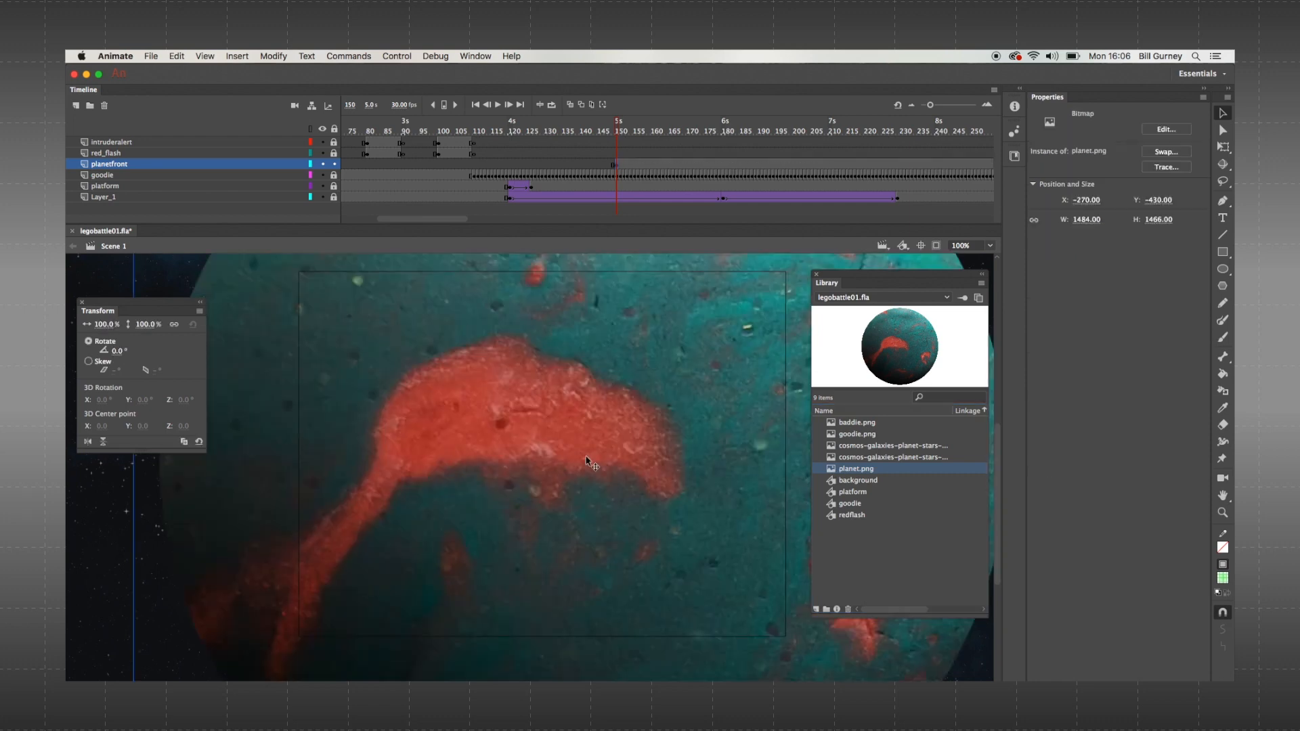
{"action": "left_click", "coordinate": [105, 325]}
{"action": "type", "text": "20"}
{"action": "key", "text": "Return"}
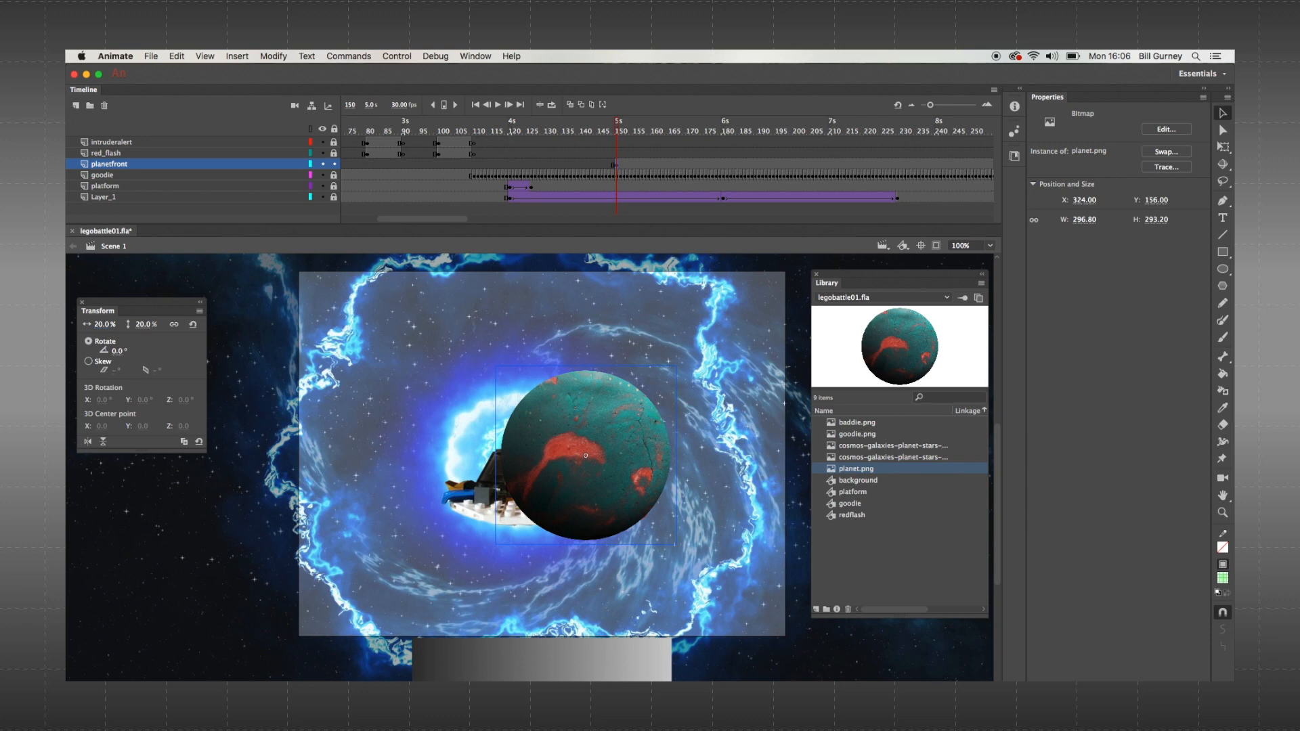
- Scale the planet bitmap on the planetfront layer to 13% and place it just off the stage's left side
{"action": "left_click", "coordinate": [100, 325]}
{"action": "type", "text": "10"}
{"action": "key", "text": "Return"}
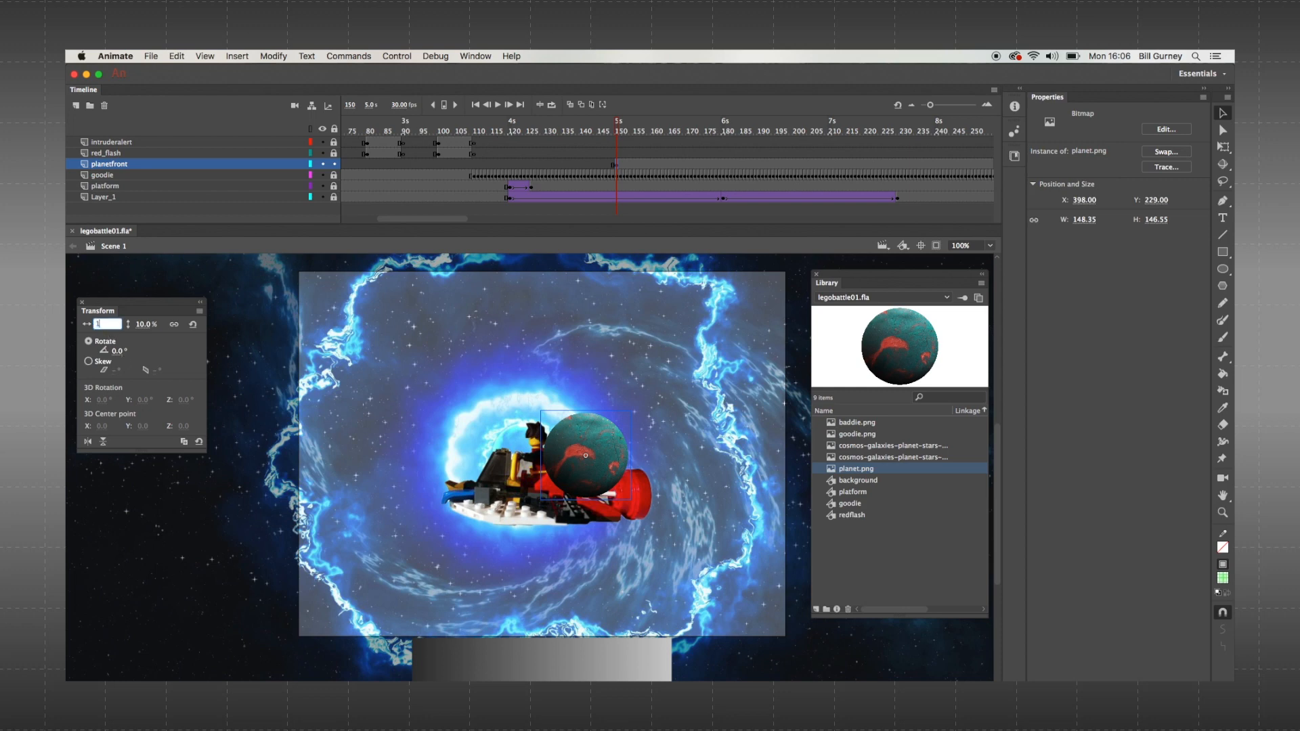
{"action": "key", "text": "Return"}
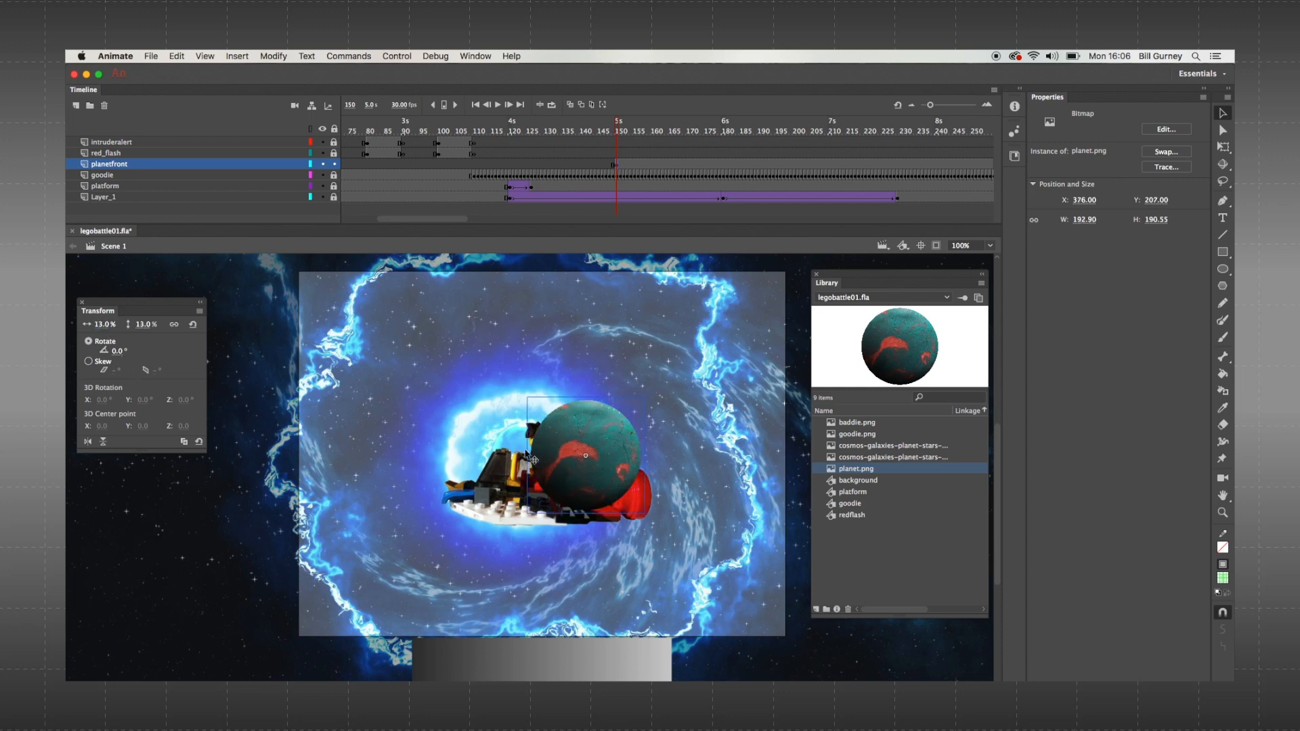
{"action": "left_click_drag", "start_coordinate": [554, 464], "coordinate": [237, 526]}
- Convert the planet bitmap to a Graphic symbol named planet
{"action": "left_click", "coordinate": [273, 56]}
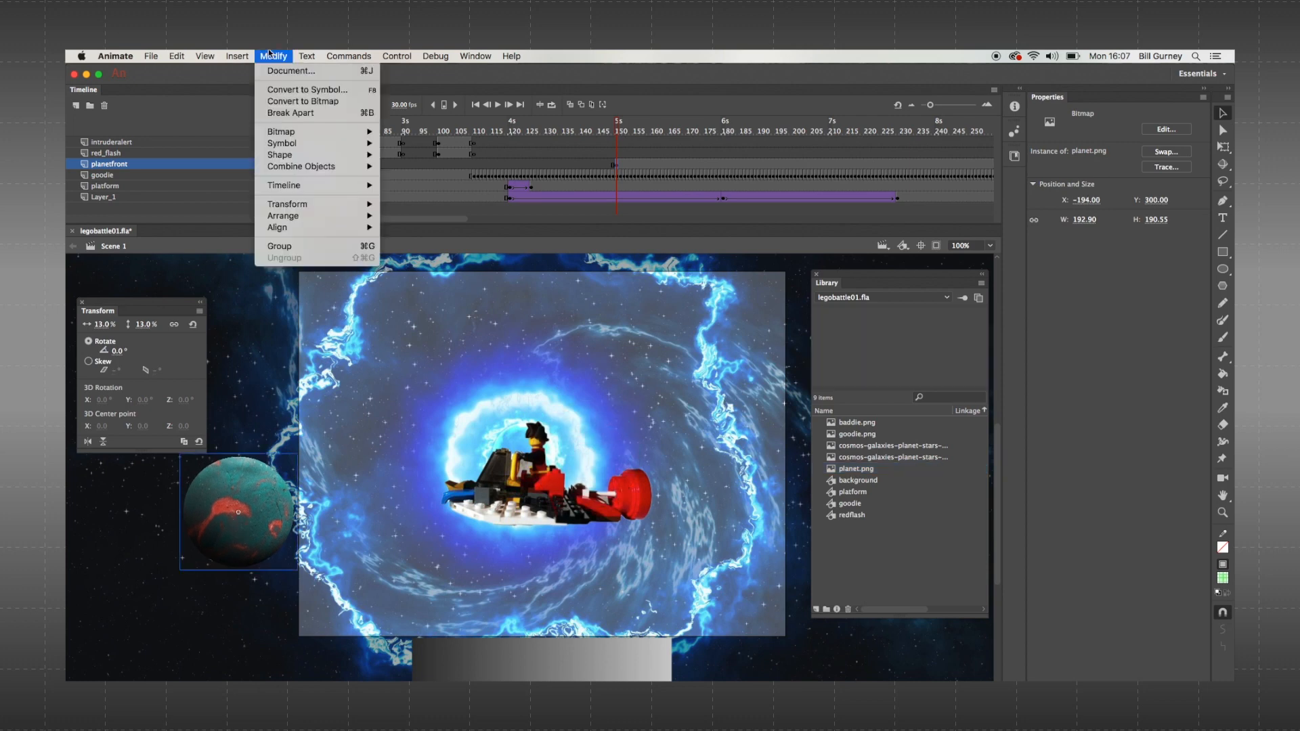
{"action": "key", "text": "Return"}
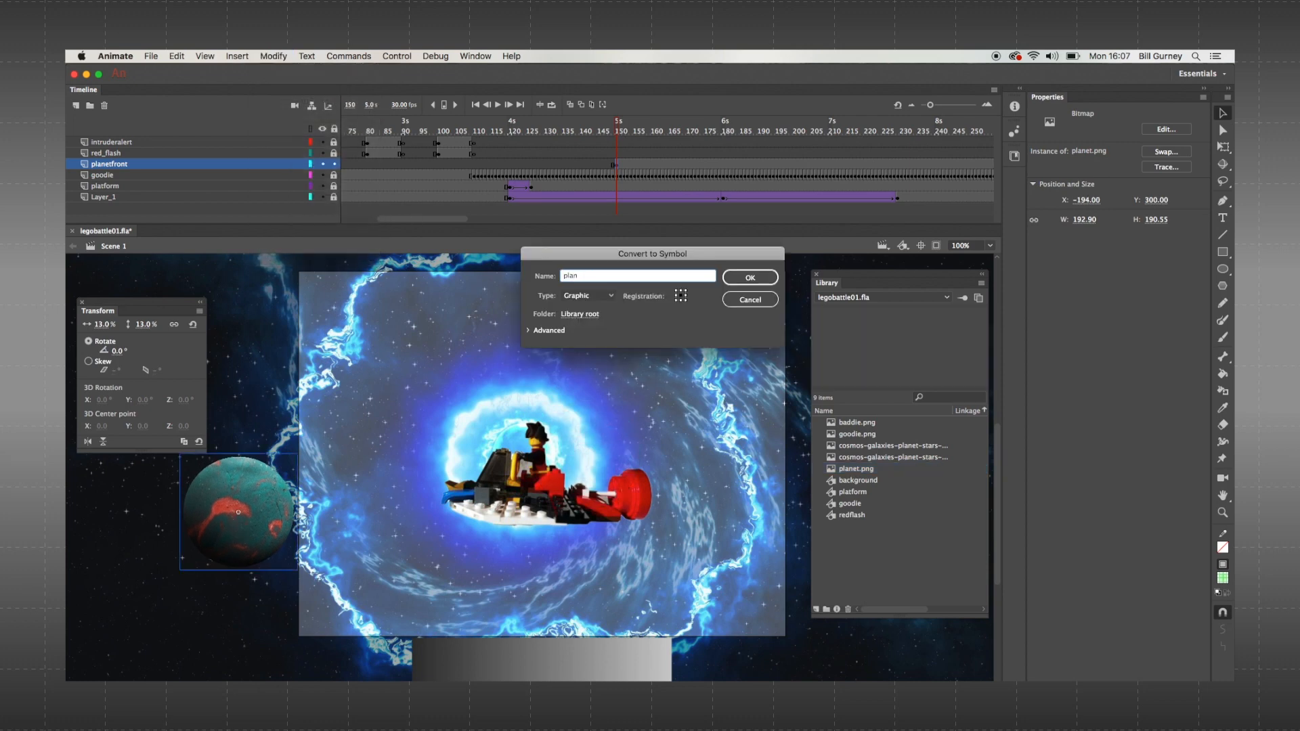
{"action": "type", "text": "planet"}
{"action": "key", "text": "Return"}
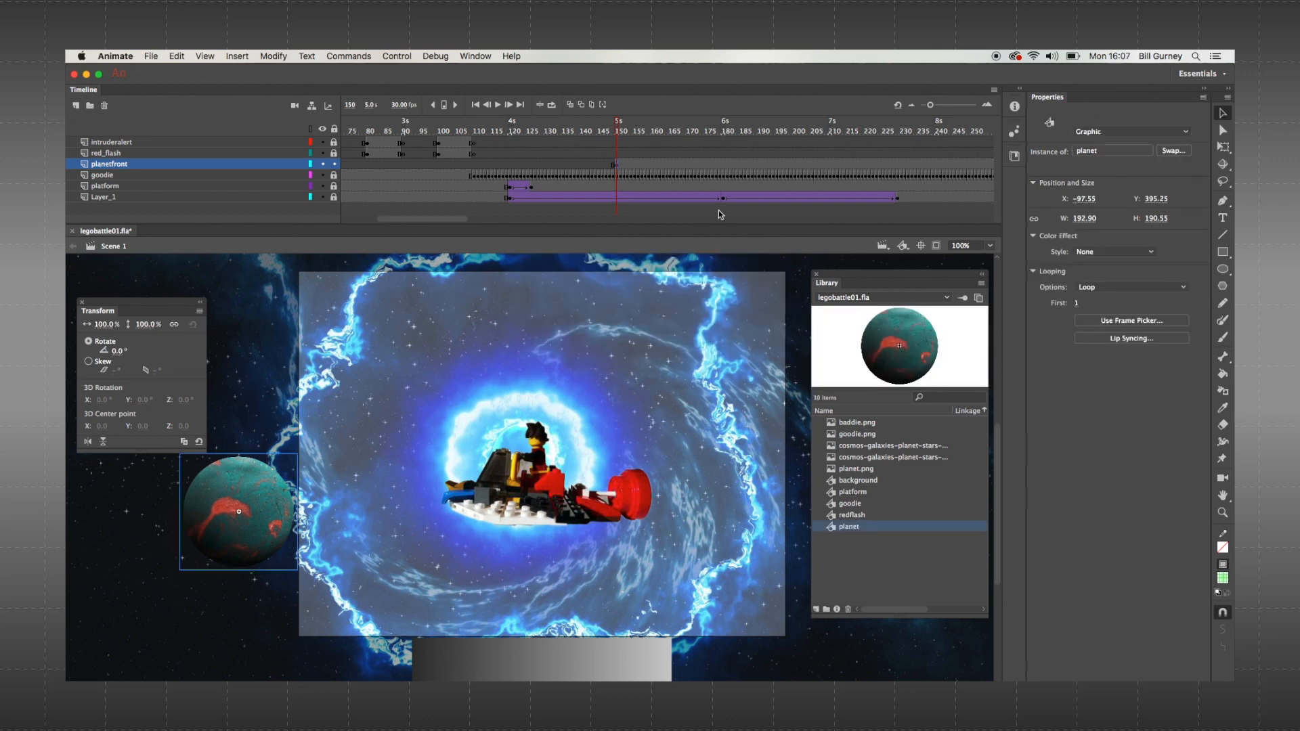
- Insert a keyframe at frame 181 on the planetfront layer and move the planet horizontally off the stage's right side, to about X 897
{"action": "left_click", "coordinate": [727, 165]}
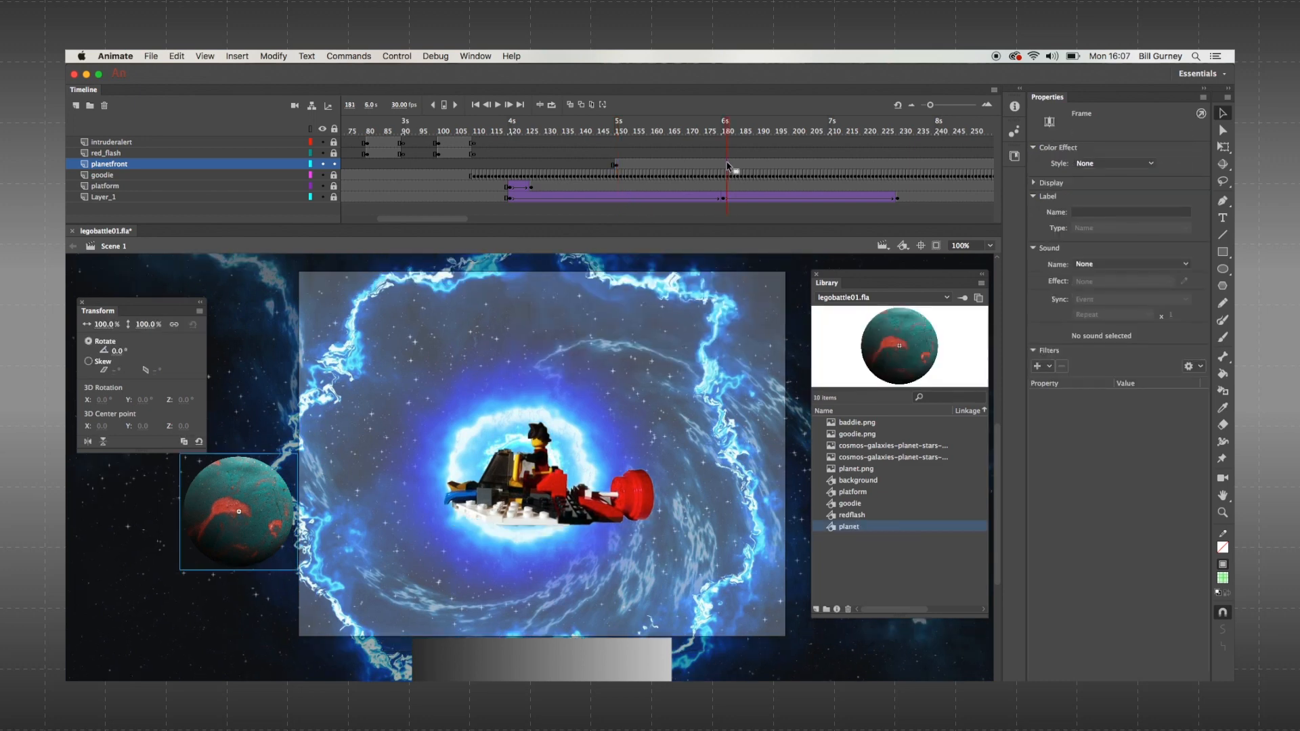
{"action": "right_click", "coordinate": [727, 165]}
{"action": "left_click", "coordinate": [755, 256]}
{"action": "left_click_drag", "start_coordinate": [231, 497], "coordinate": [828, 507]}
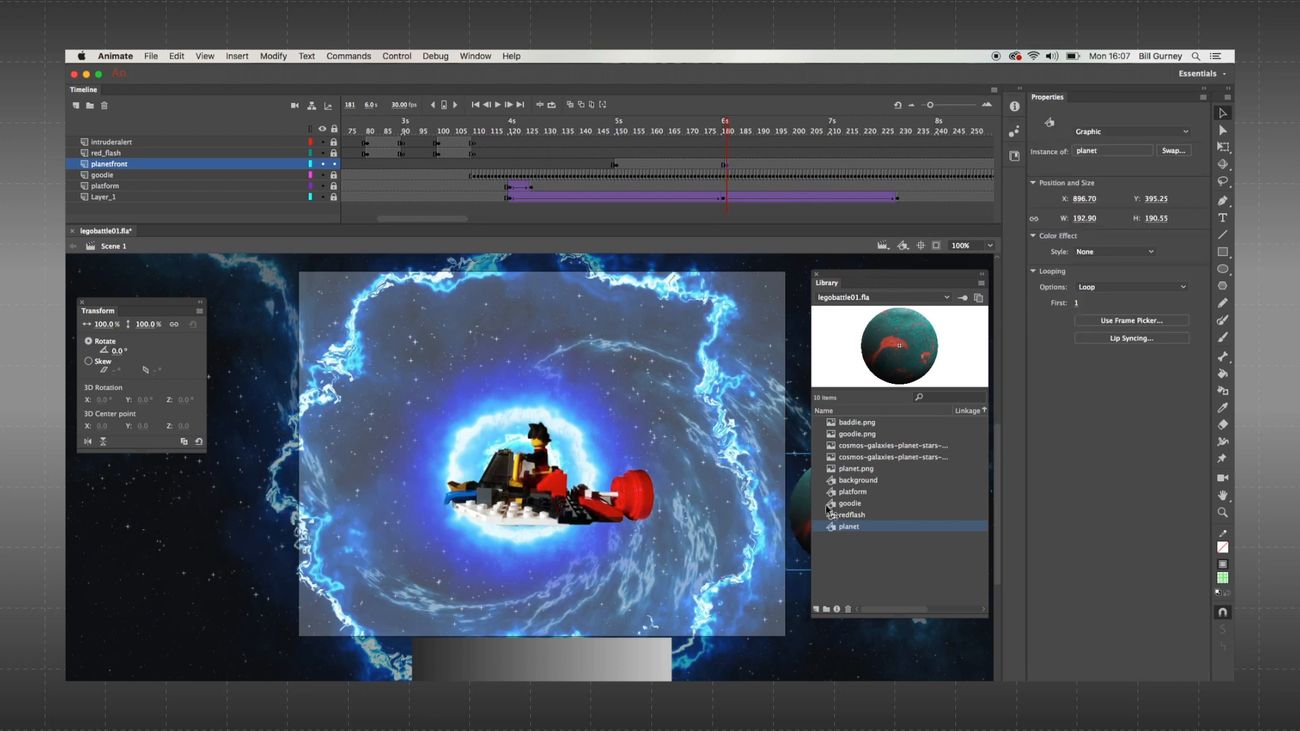
- Create a classic tween from frame 150 on the planetfront layer and scrub through it to preview the planet's pass
{"action": "right_click", "coordinate": [616, 165]}
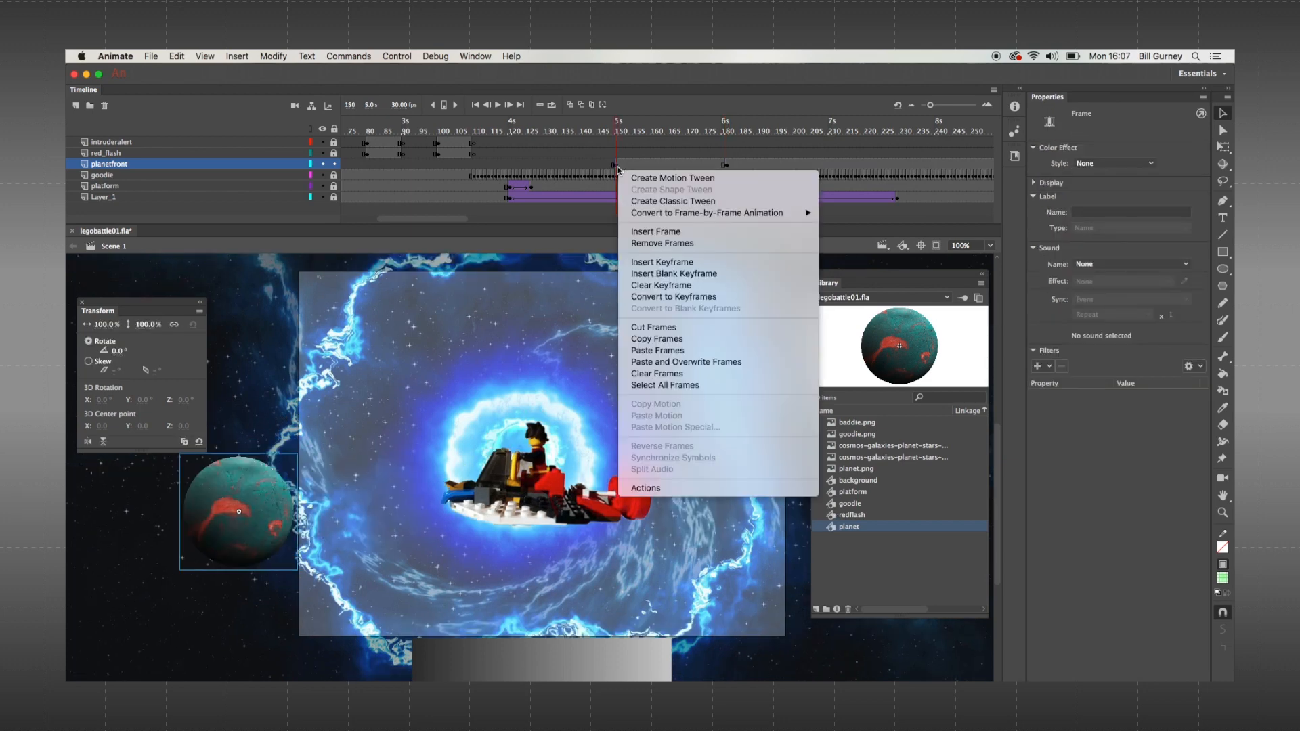
{"action": "left_click", "coordinate": [670, 201]}
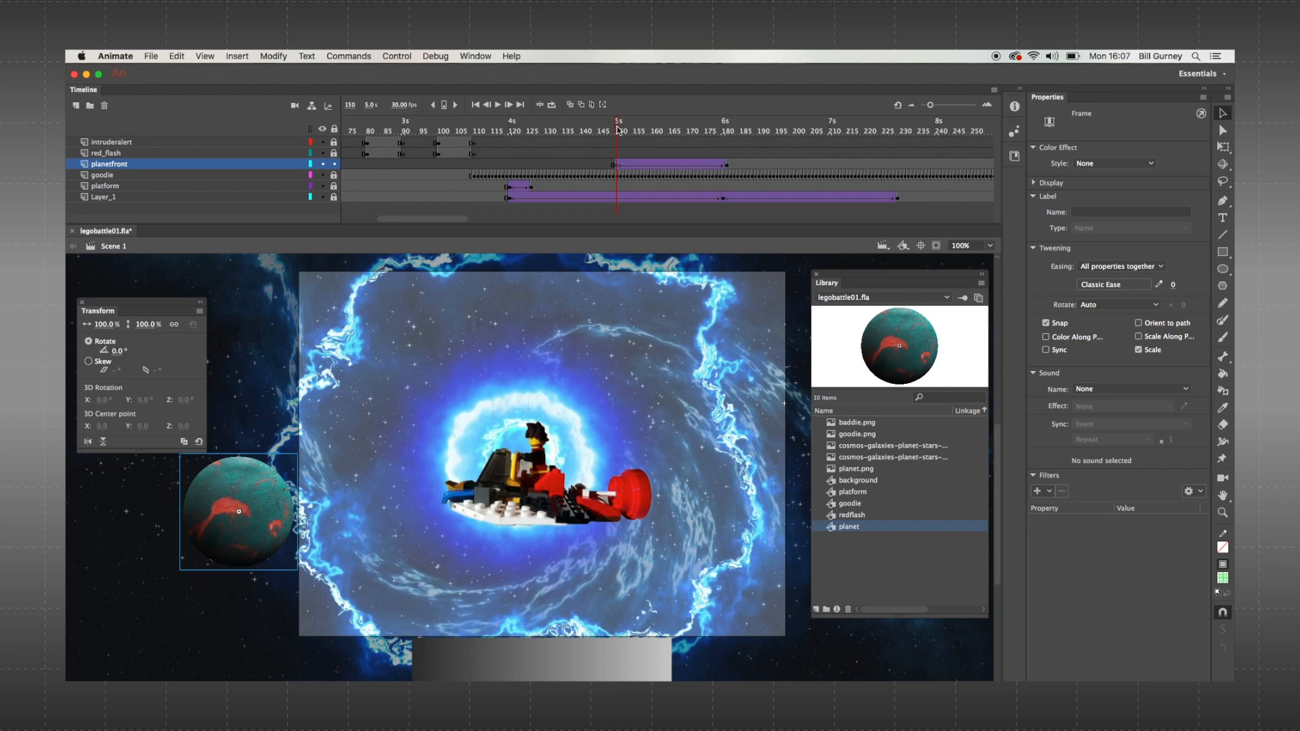
{"action": "left_click_drag", "start_coordinate": [617, 129], "coordinate": [779, 134]}
- Add a layer named planetback above planetfront, lock all layers, and unlock only planetback
{"action": "left_click", "coordinate": [76, 105]}
{"action": "double_click", "coordinate": [105, 163]}
{"action": "type", "text": "planetb"}
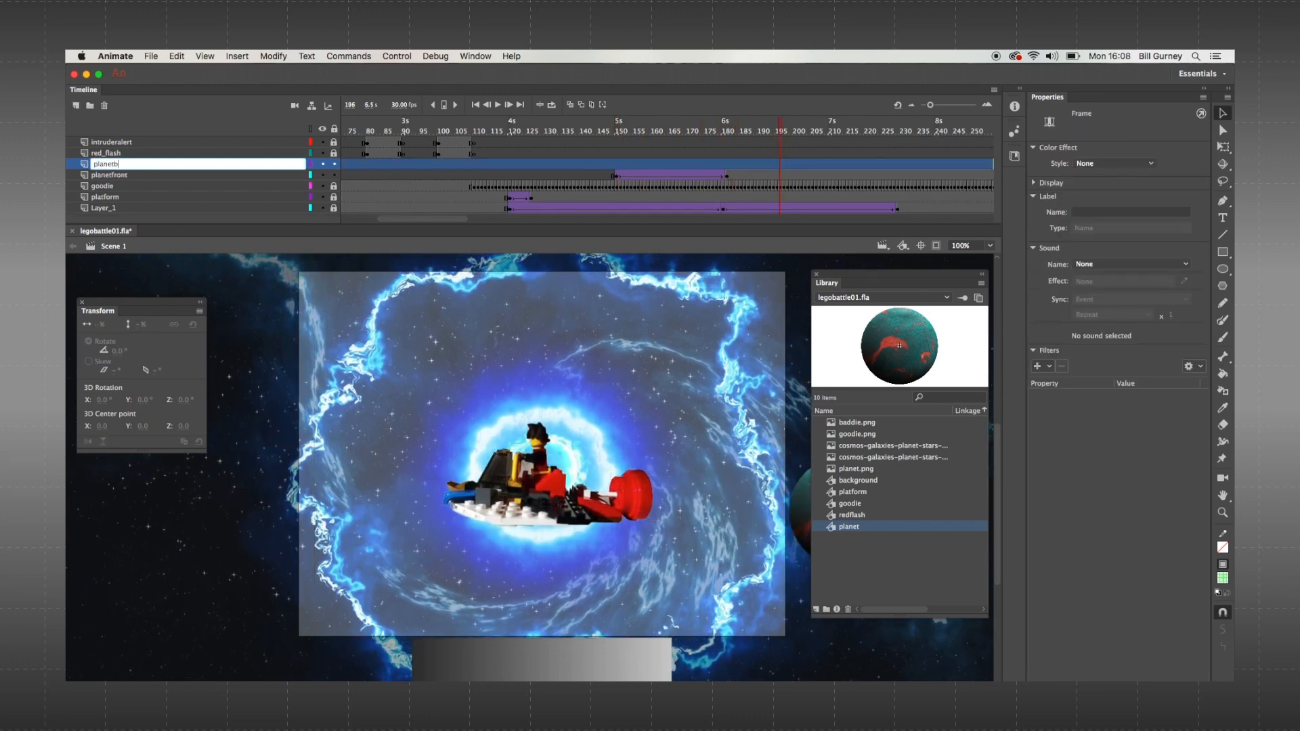
{"action": "type", "text": "ack"}
{"action": "key", "text": "Return"}
{"action": "left_click", "coordinate": [335, 130]}
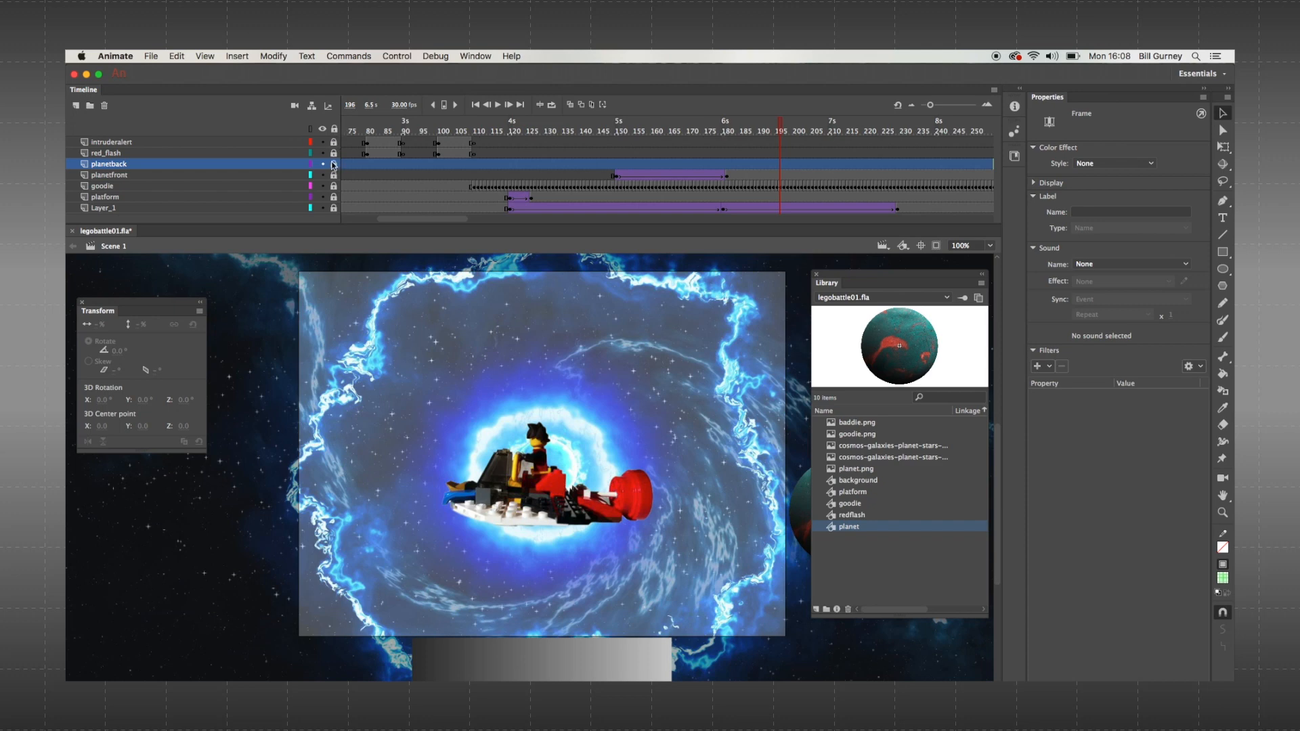
{"action": "left_click", "coordinate": [333, 164]}
- Insert a blank keyframe at frame 192 on planetback and place the planet symbol off the stage's upper left
{"action": "left_click", "coordinate": [765, 165]}
{"action": "right_click", "coordinate": [765, 166]}
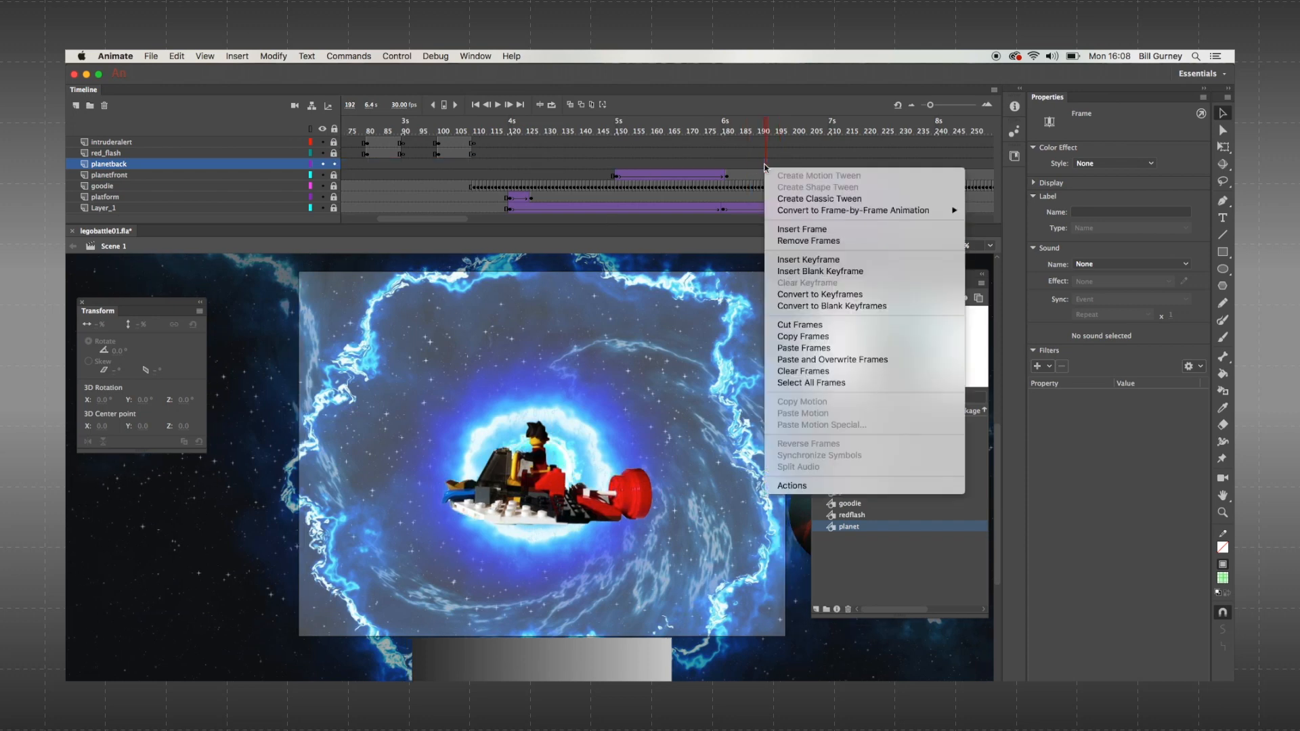
{"action": "left_click", "coordinate": [795, 273]}
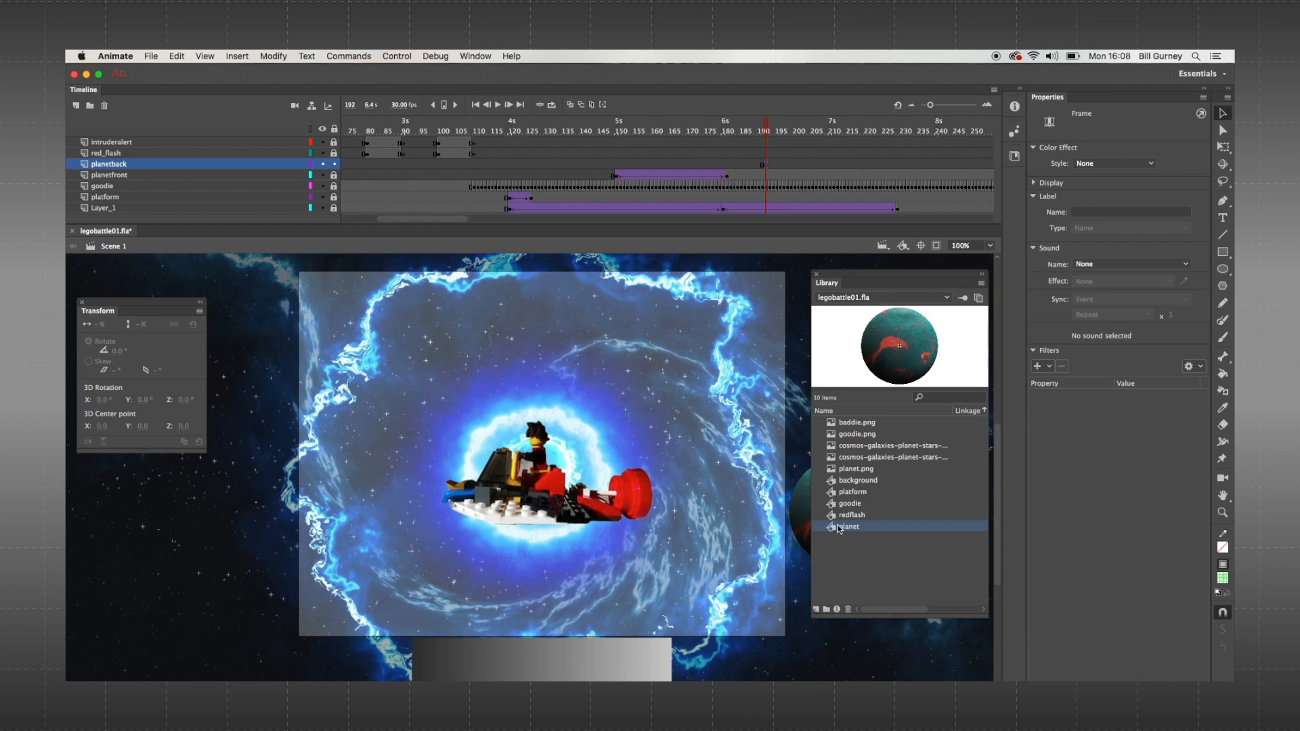
{"action": "left_click_drag", "start_coordinate": [836, 529], "coordinate": [231, 355]}
- Scale the planetback planet to 50% and reposition it against the stage's left edge, at about X -51, Y 124
{"action": "left_click", "coordinate": [104, 324]}
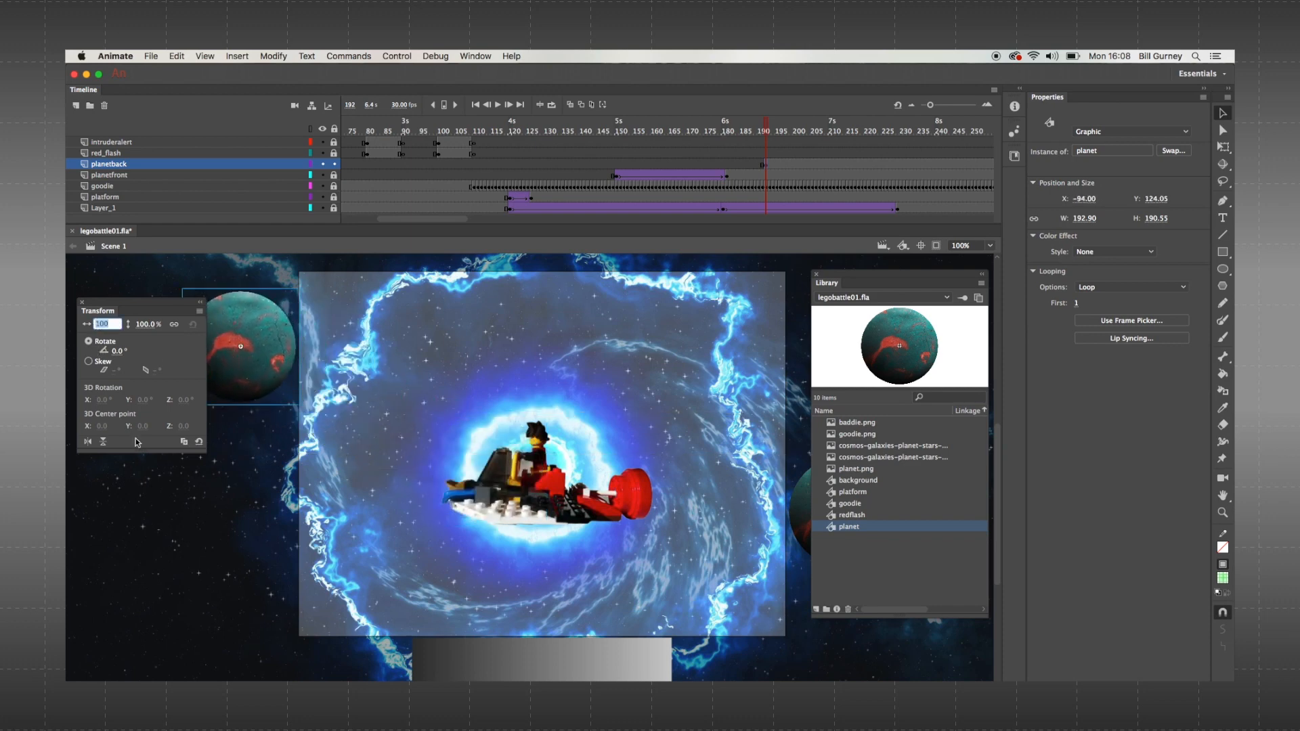
{"action": "type", "text": "66"}
{"action": "key", "text": "Return"}
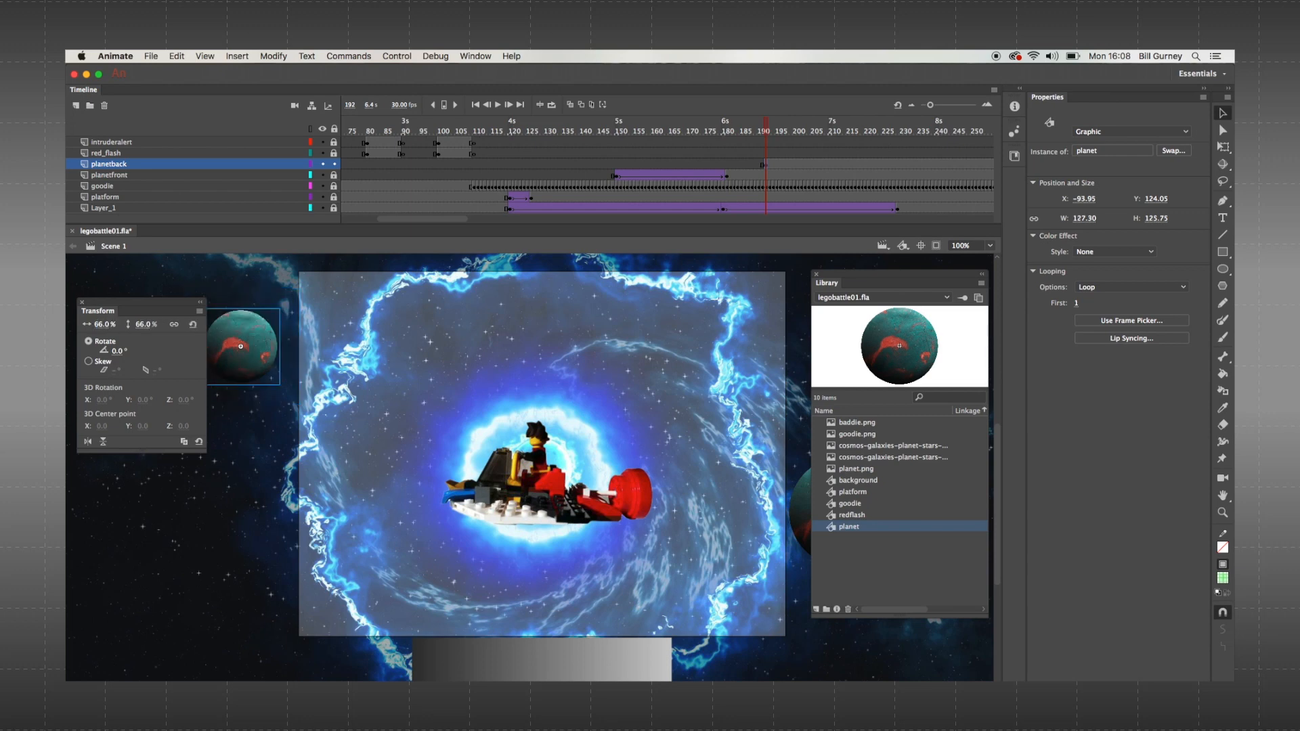
{"action": "left_click", "coordinate": [104, 325]}
{"action": "type", "text": "50"}
{"action": "key", "text": "Return"}
{"action": "left_click_drag", "start_coordinate": [244, 348], "coordinate": [267, 354]}
- Apply an olive Tint color effect to the small planet at about 34%, with Red 116, Green 102 and Blue 0
{"action": "left_click", "coordinate": [1113, 252]}
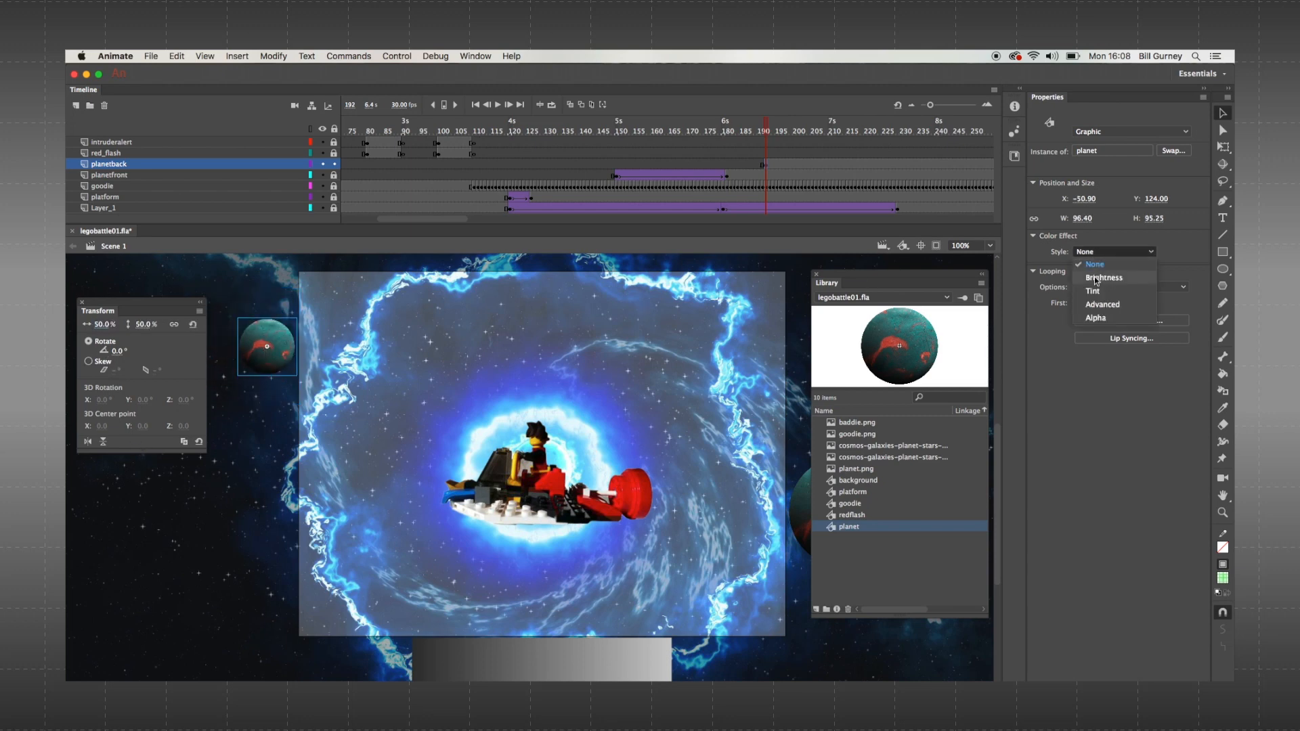
{"action": "left_click", "coordinate": [1097, 284]}
{"action": "left_click", "coordinate": [1175, 252]}
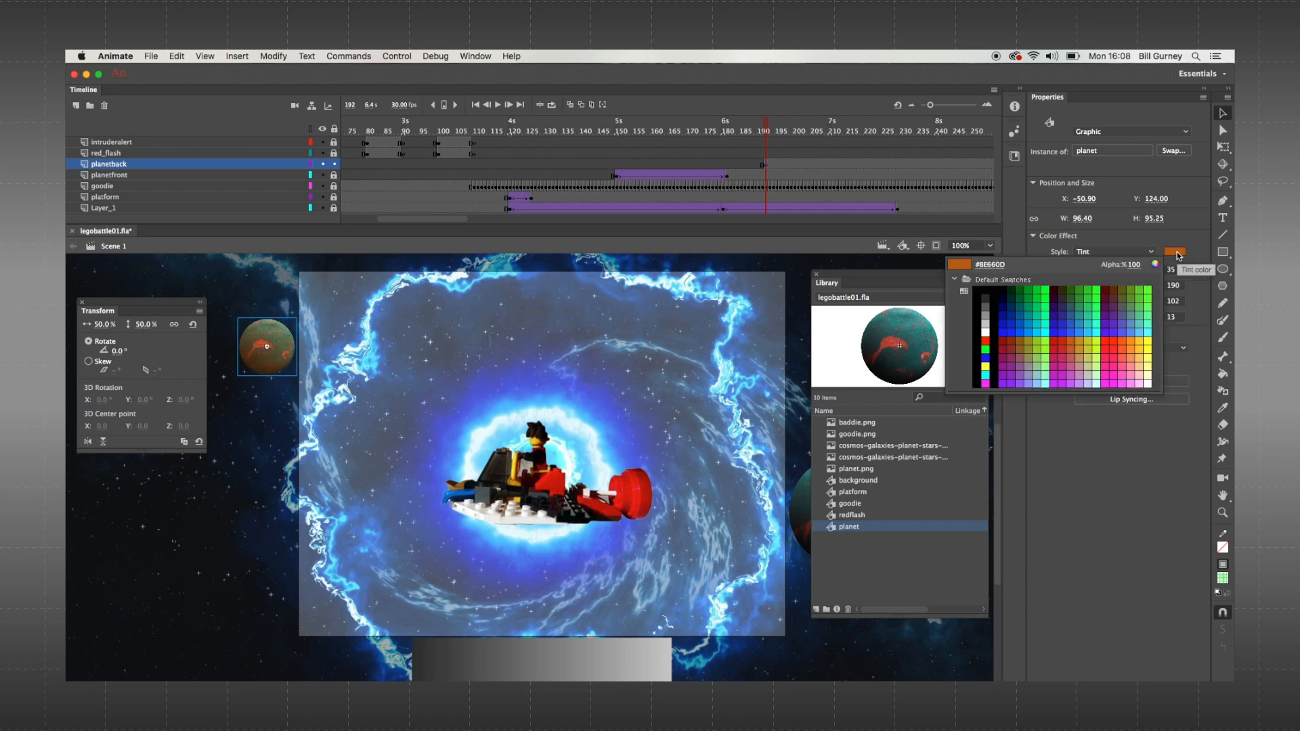
{"action": "left_click", "coordinate": [1071, 340]}
{"action": "left_click_drag", "start_coordinate": [1103, 271], "coordinate": [1111, 285]}
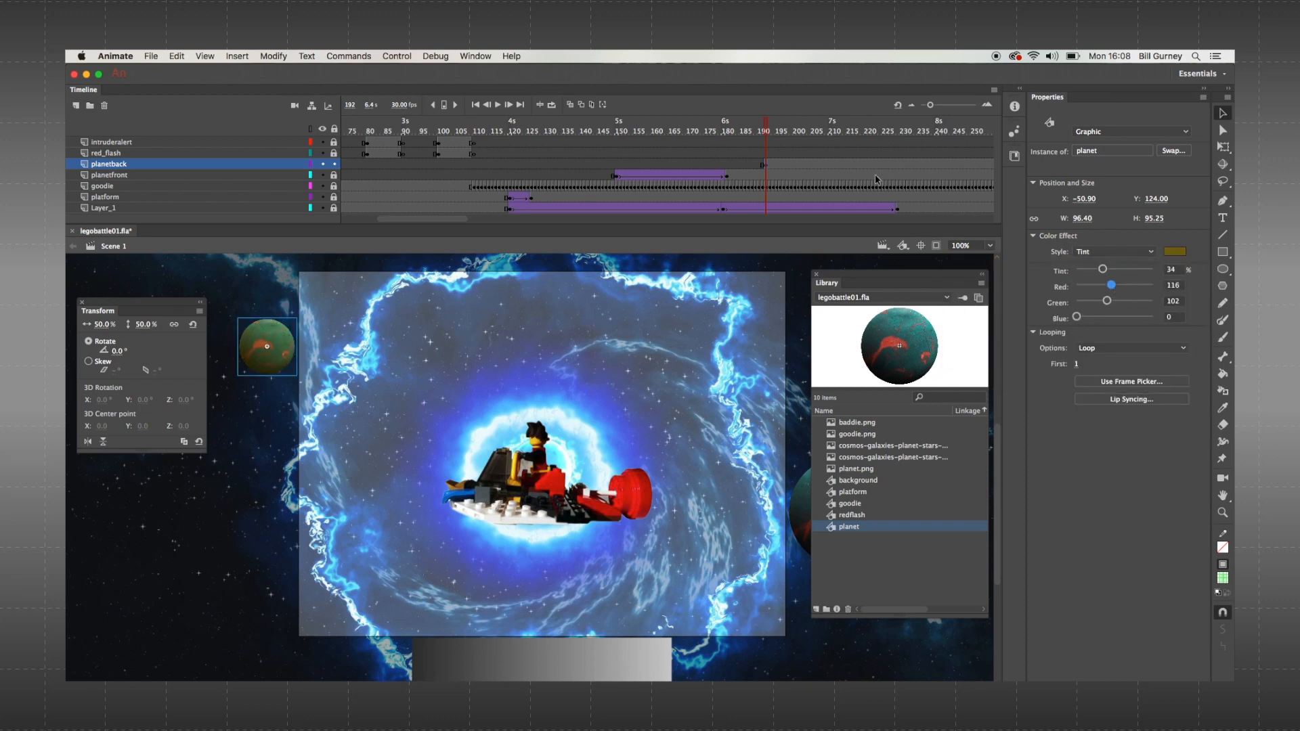
- Insert a keyframe at frame 332 on planetback and move the small planet across to the stage's right edge
{"action": "scroll", "coordinate": [875, 181], "scroll_direction": "right", "scroll_amount": 3}
{"action": "scroll", "coordinate": [876, 182], "scroll_direction": "right", "scroll_amount": 5}
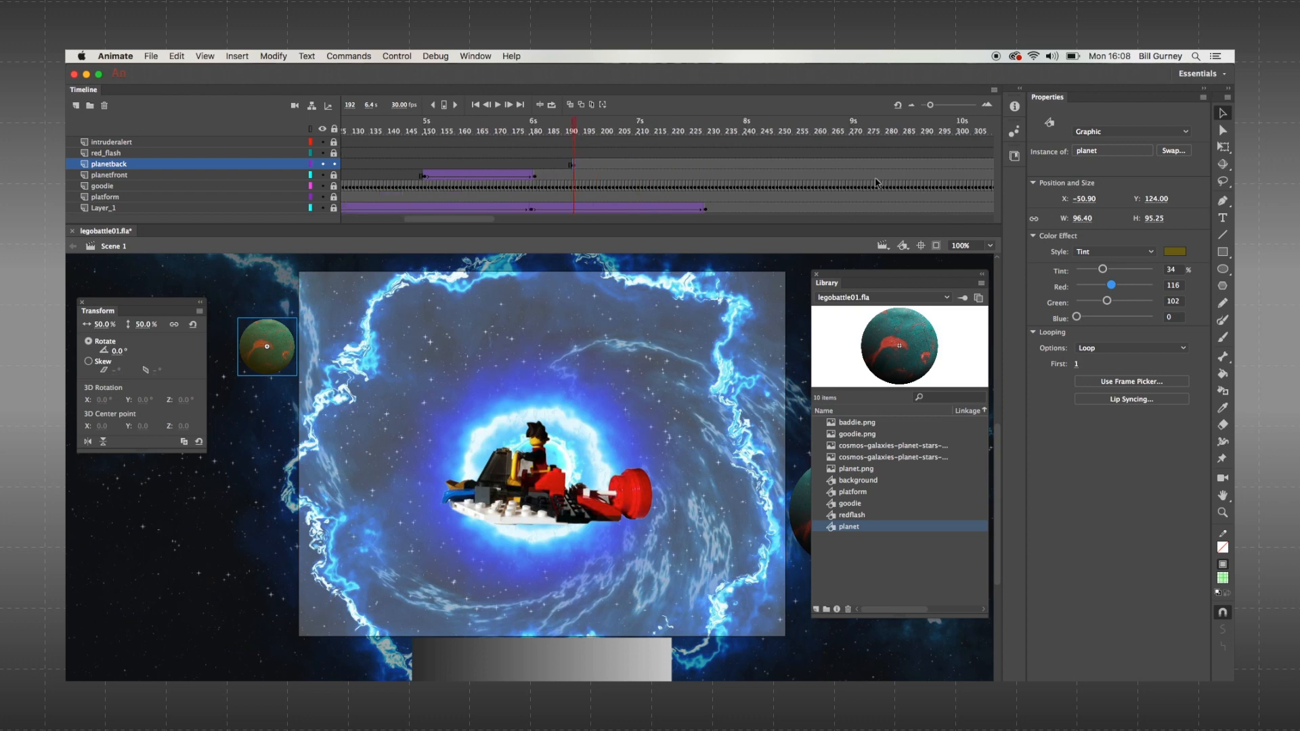
{"action": "left_click_drag", "start_coordinate": [931, 104], "coordinate": [922, 105]}
{"action": "left_click", "coordinate": [874, 164]}
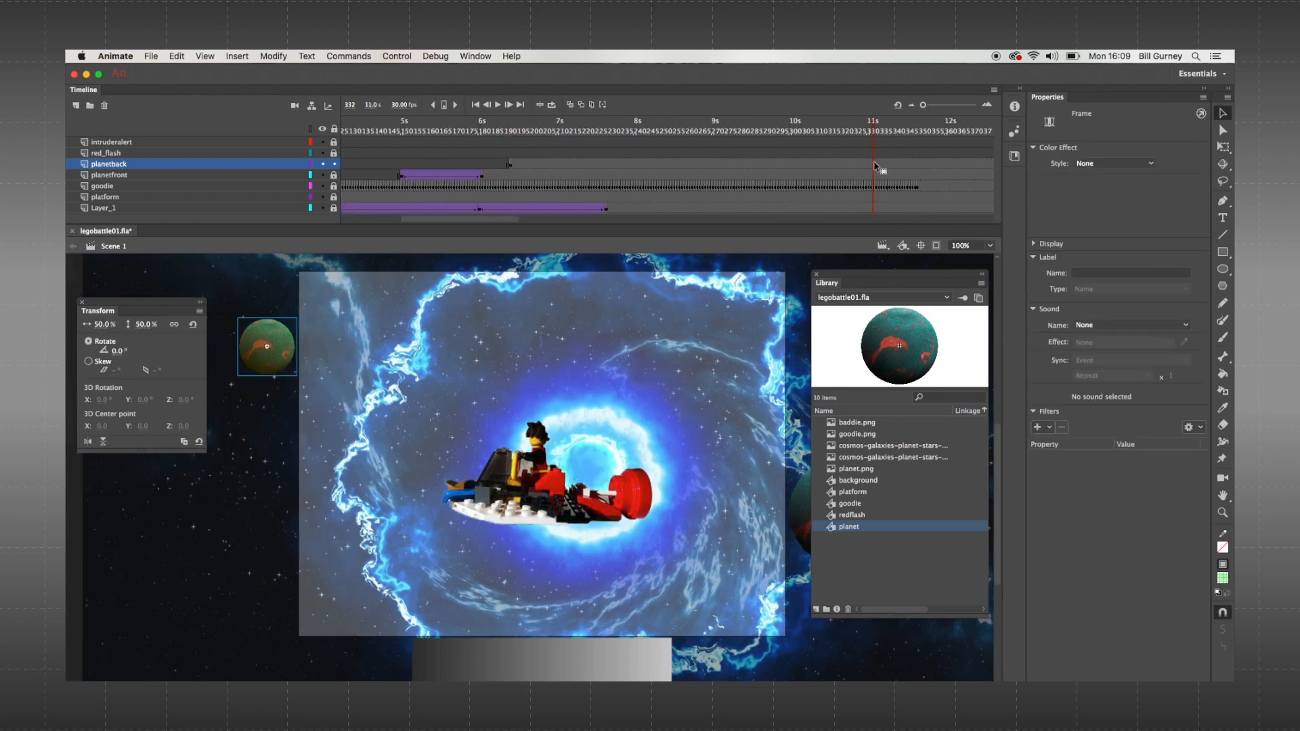
{"action": "right_click", "coordinate": [876, 166]}
{"action": "left_click", "coordinate": [905, 258]}
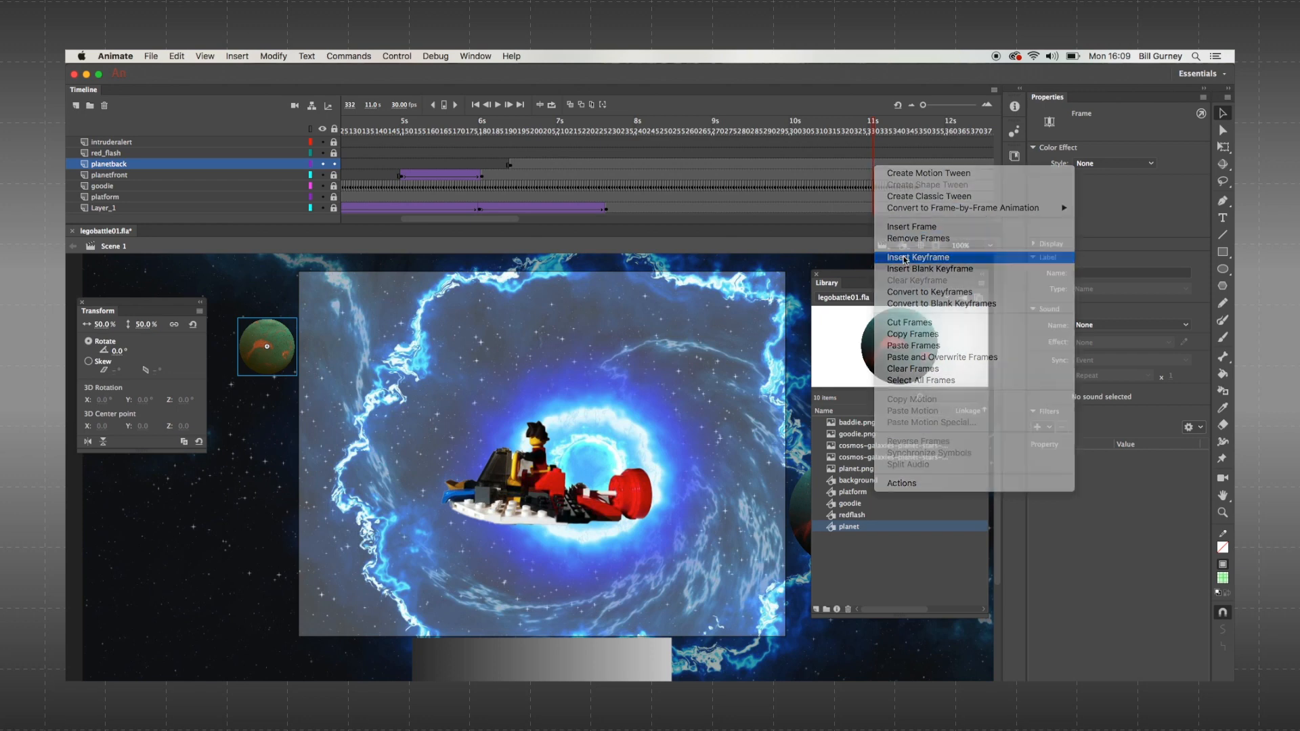
{"action": "left_click_drag", "start_coordinate": [294, 366], "coordinate": [334, 365]}
{"action": "left_click_drag", "start_coordinate": [495, 377], "coordinate": [788, 383]}
- Create a classic tween from frame 192 on the planetback layer and play the animation
{"action": "left_click", "coordinate": [510, 164]}
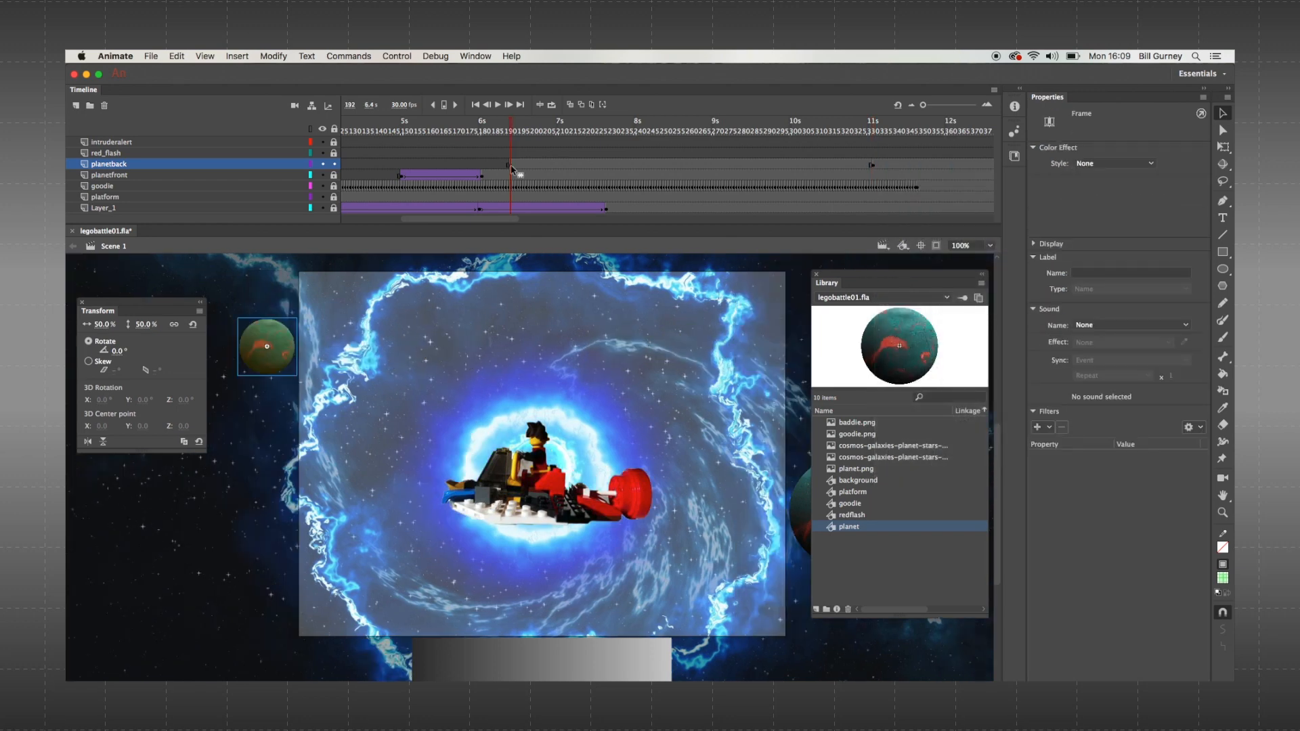
{"action": "right_click", "coordinate": [511, 165]}
{"action": "left_click", "coordinate": [525, 200]}
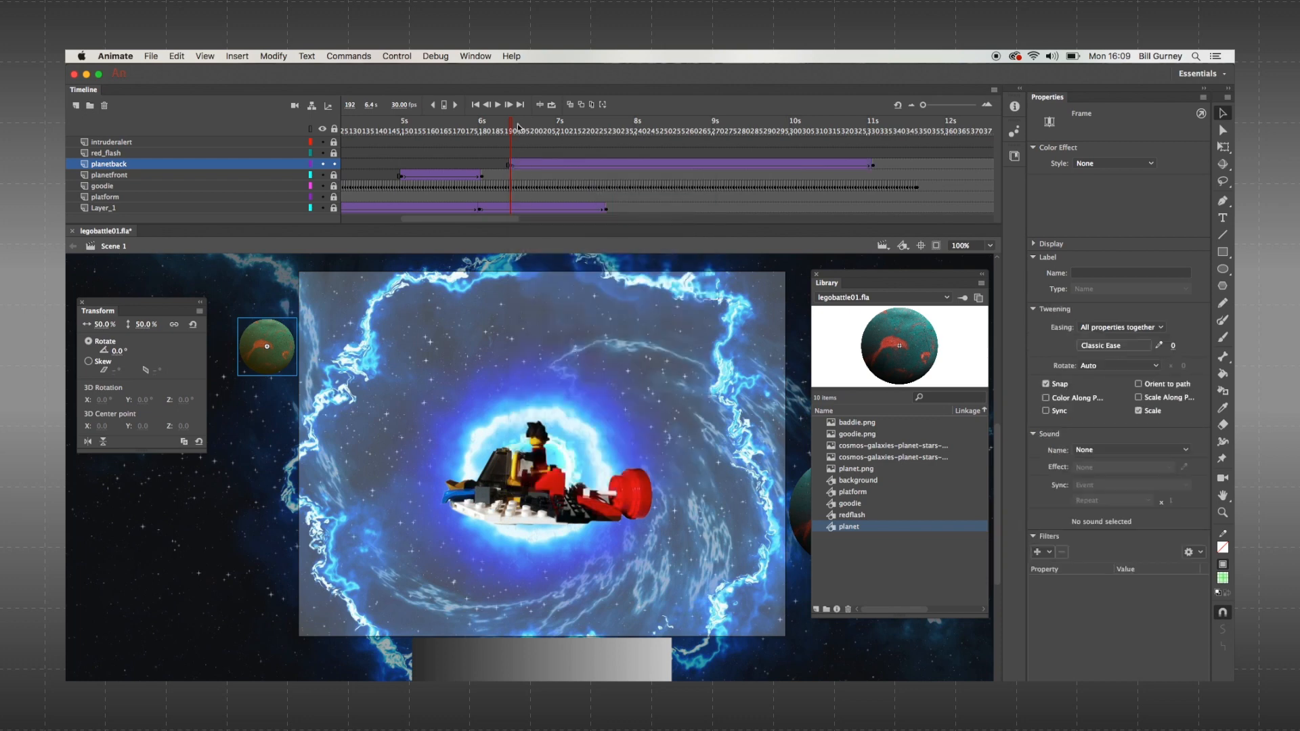
{"action": "key", "text": "Return"}
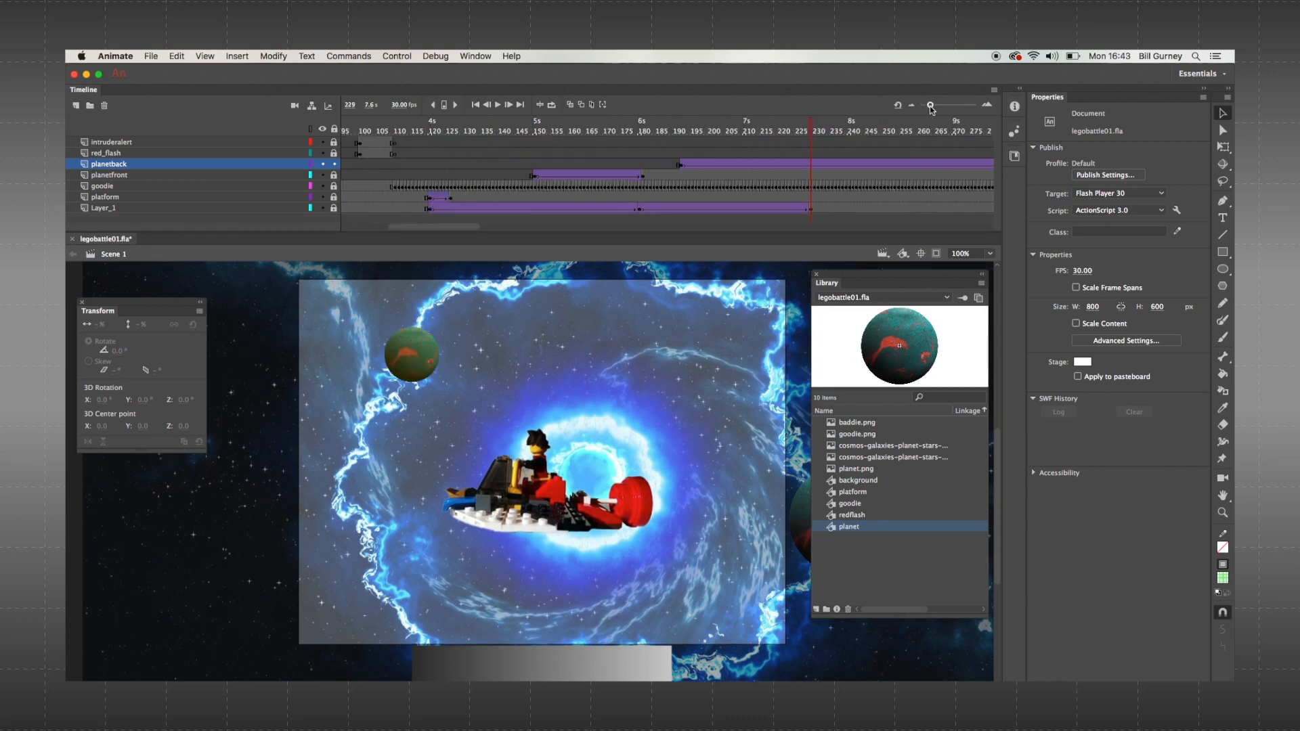
- Clear the keyframes on the goodie layer from about frame 229 through frame 350
{"action": "left_click_drag", "start_coordinate": [930, 107], "coordinate": [927, 106]}
{"action": "left_click", "coordinate": [564, 198]}
{"action": "left_click_drag", "start_coordinate": [562, 191], "coordinate": [936, 187]}
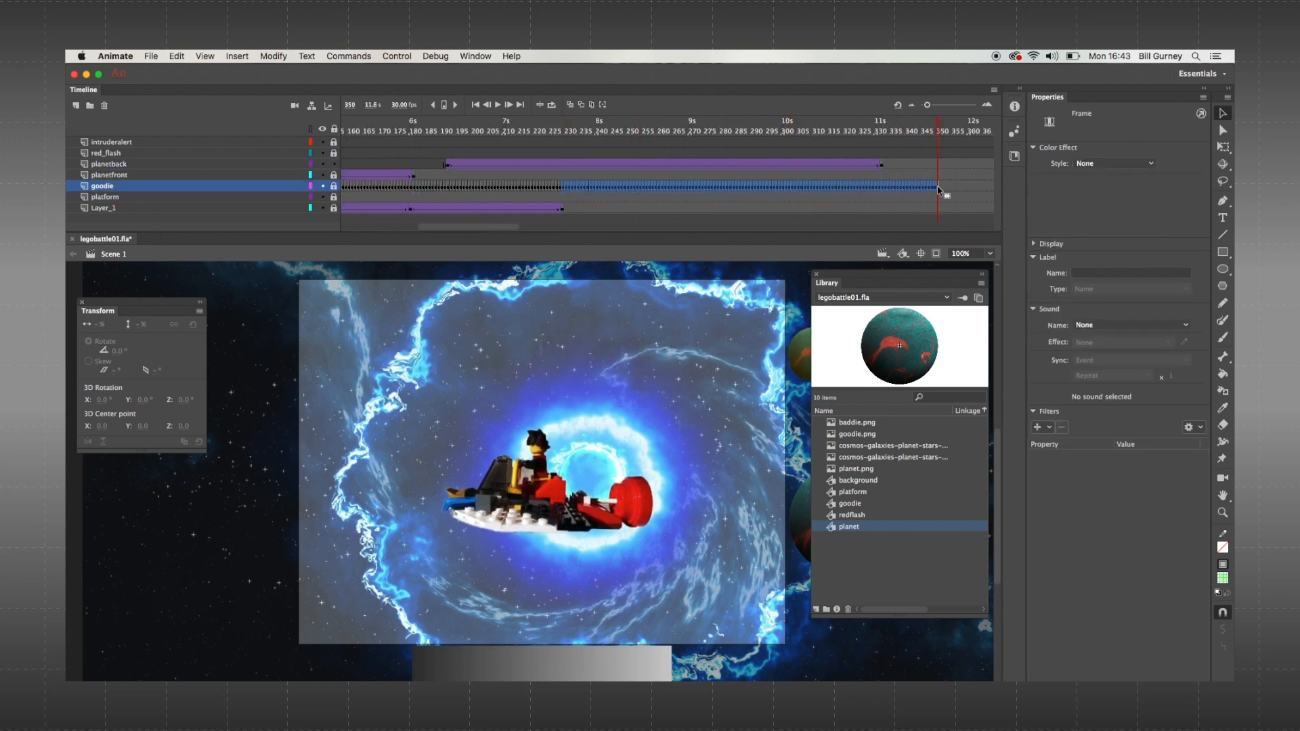
{"action": "right_click", "coordinate": [932, 187]}
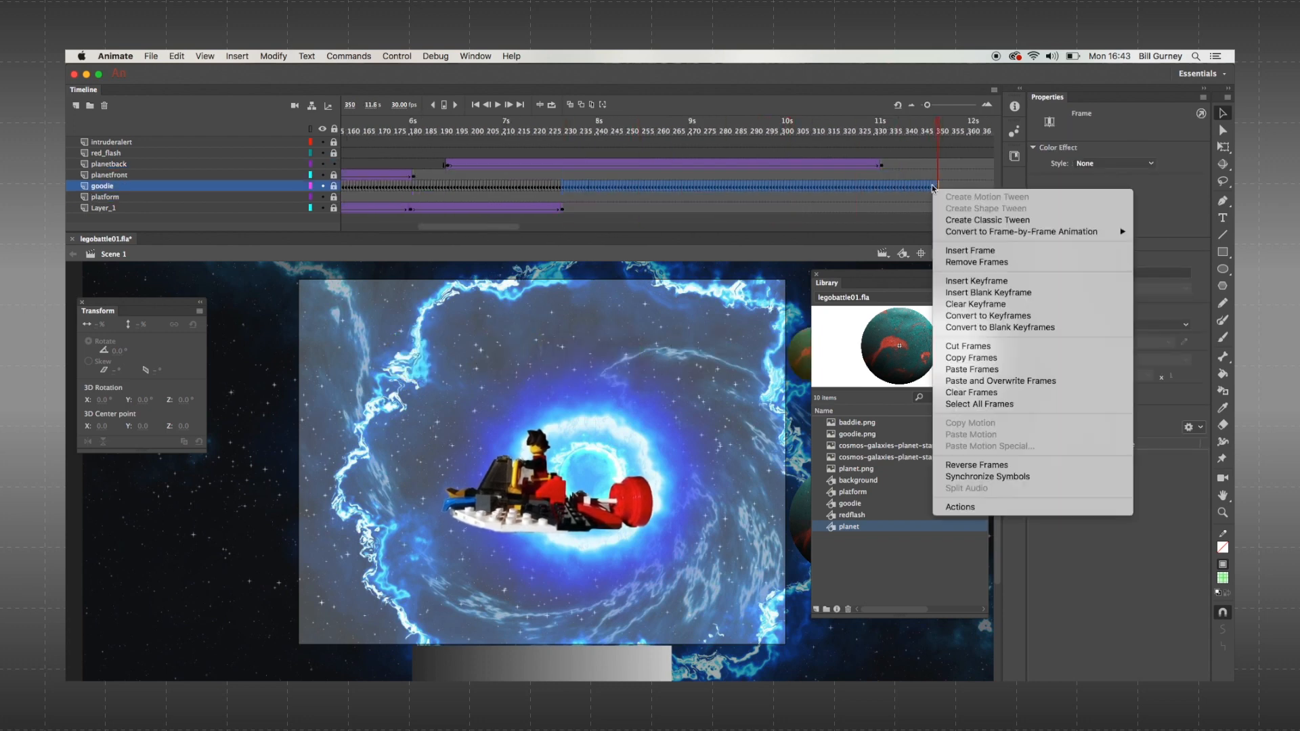
{"action": "left_click", "coordinate": [968, 302]}
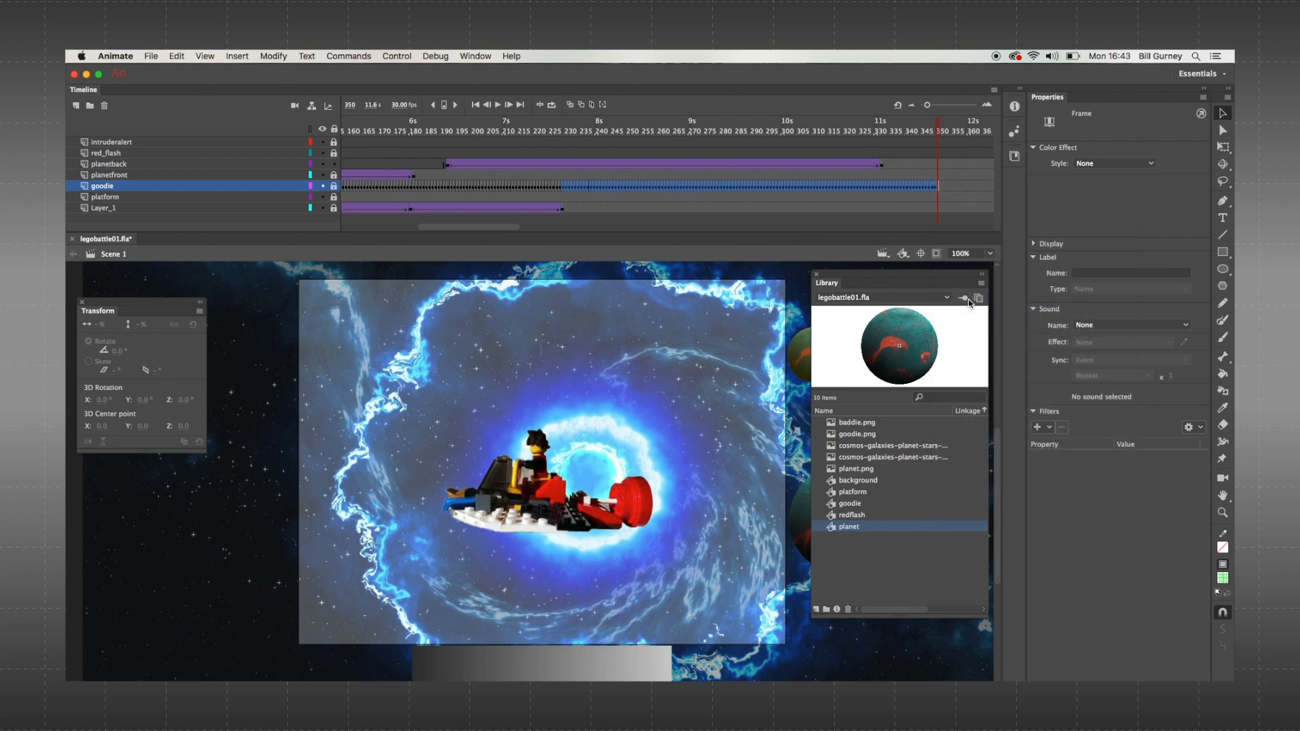
- Shift the planetback tween to start at about frame 258, and insert a keyframe at frame 229 on the goodie layer
{"action": "left_click", "coordinate": [447, 166]}
{"action": "right_click", "coordinate": [692, 186]}
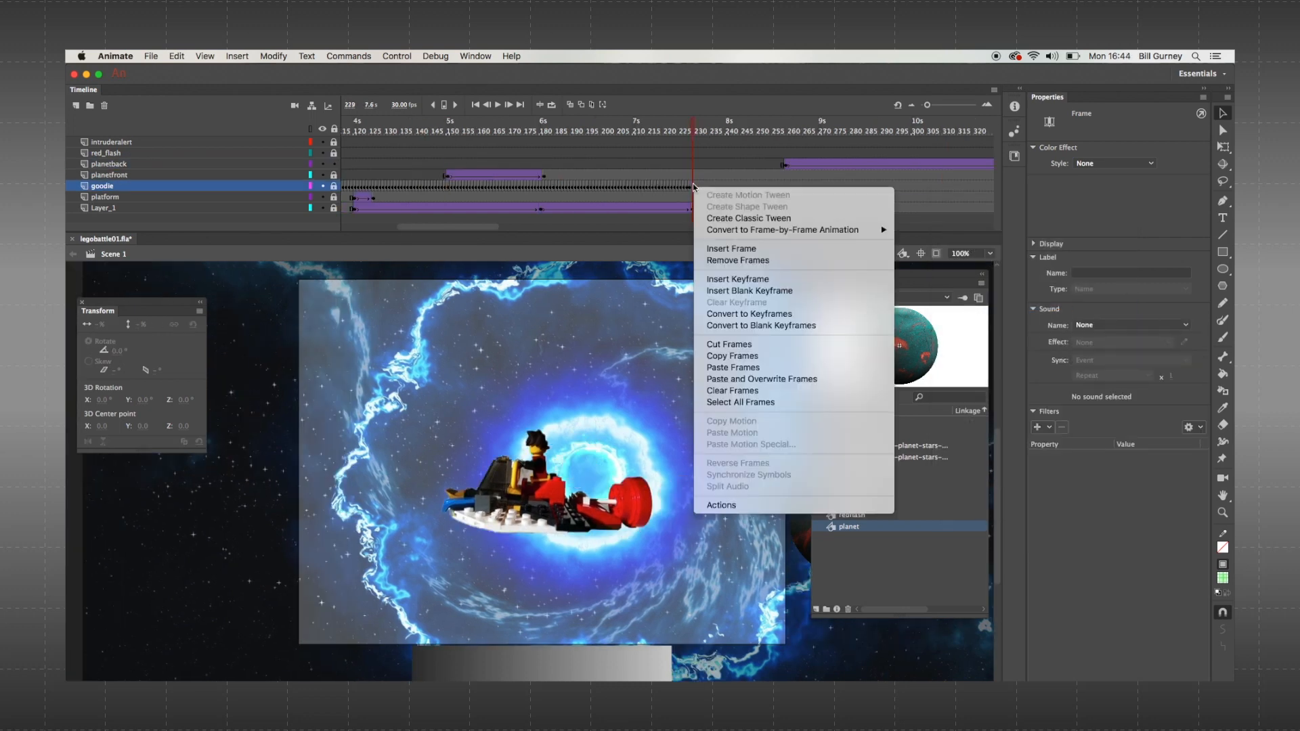
{"action": "left_click", "coordinate": [728, 278]}
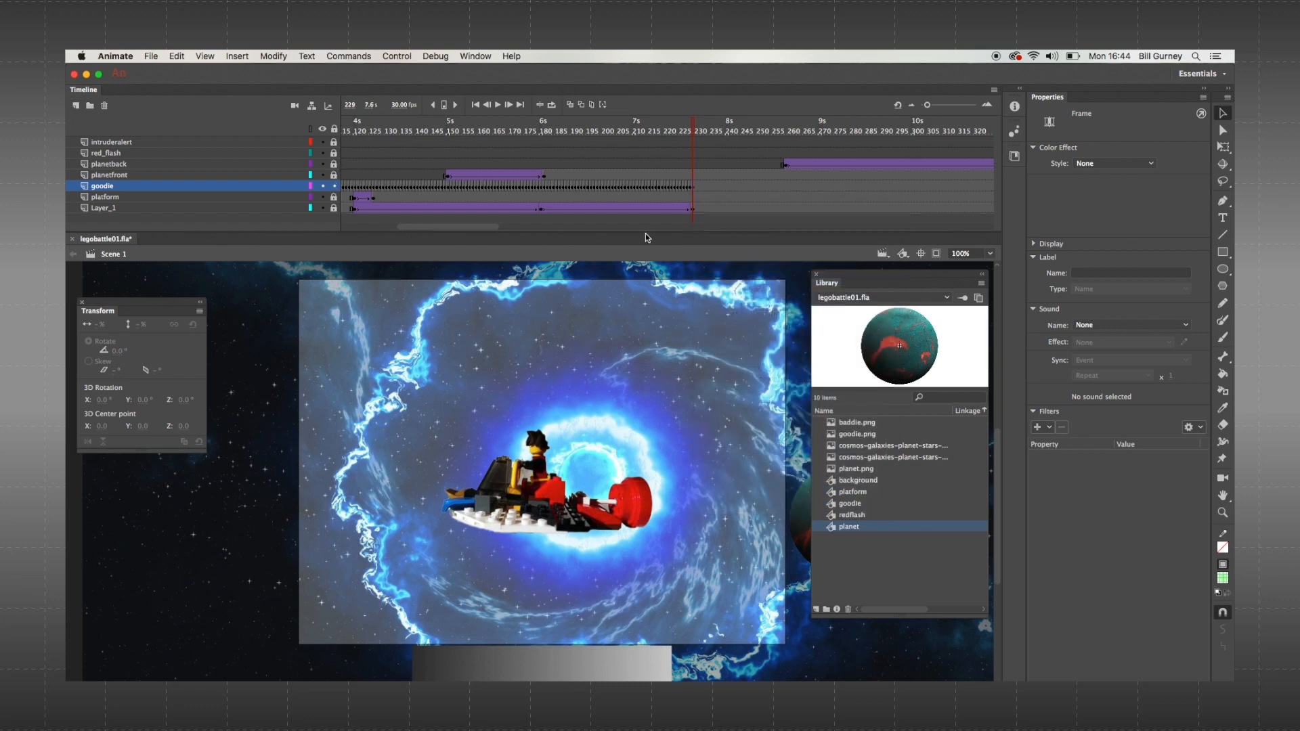
{"action": "right_click", "coordinate": [692, 187]}
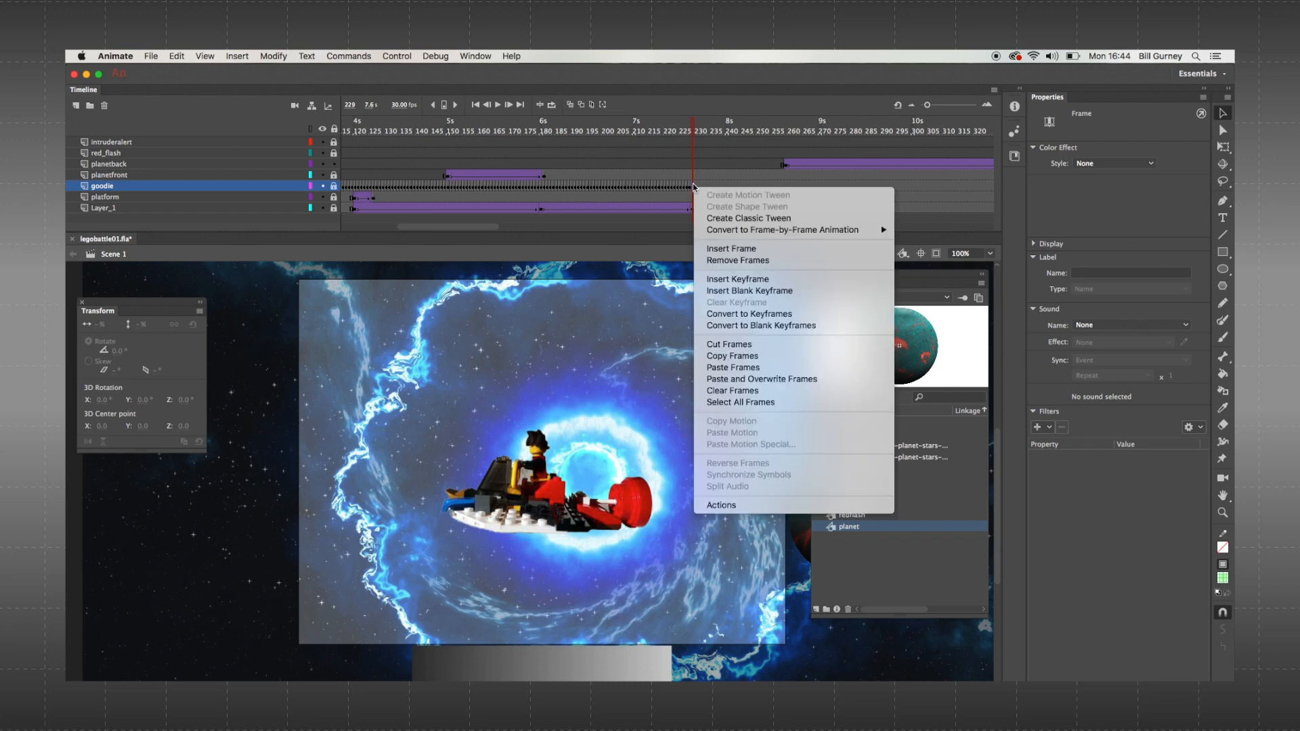
{"action": "left_click", "coordinate": [728, 277]}
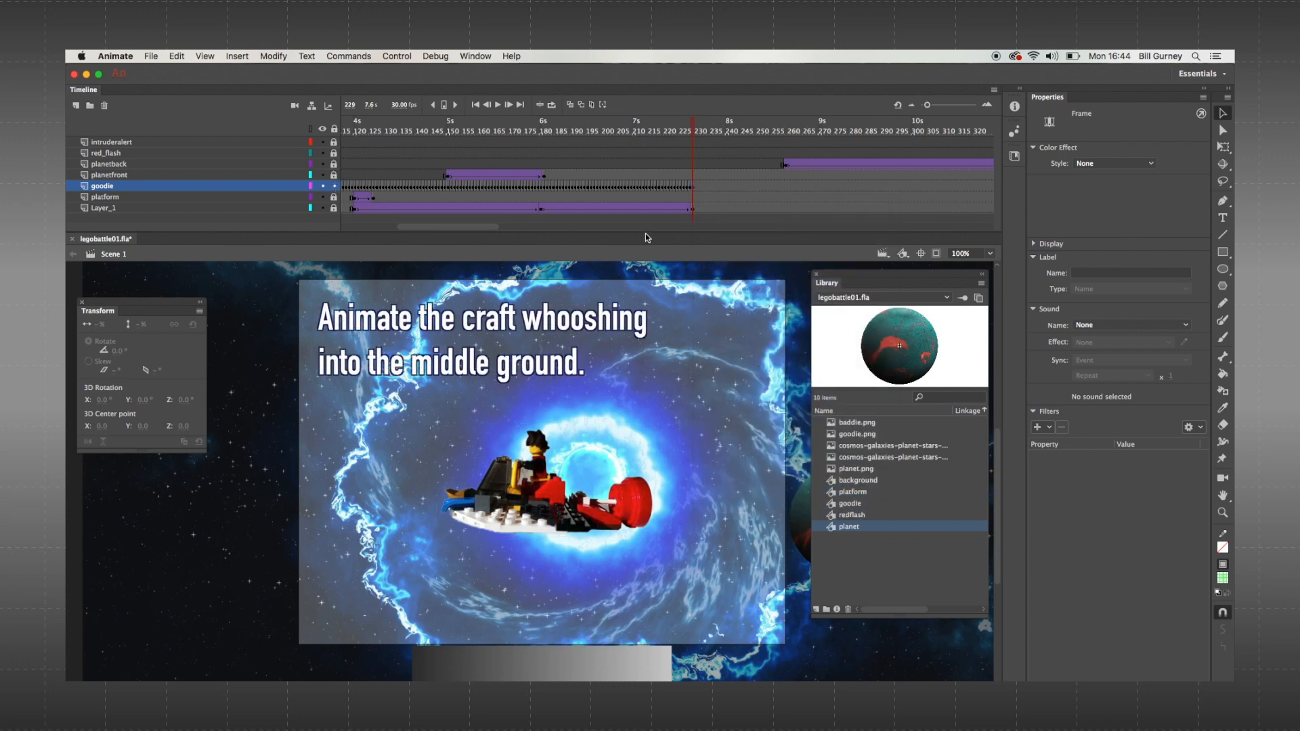
- Insert a keyframe at frame 239 on the goodie layer for the craft's next position
{"action": "left_click", "coordinate": [694, 188]}
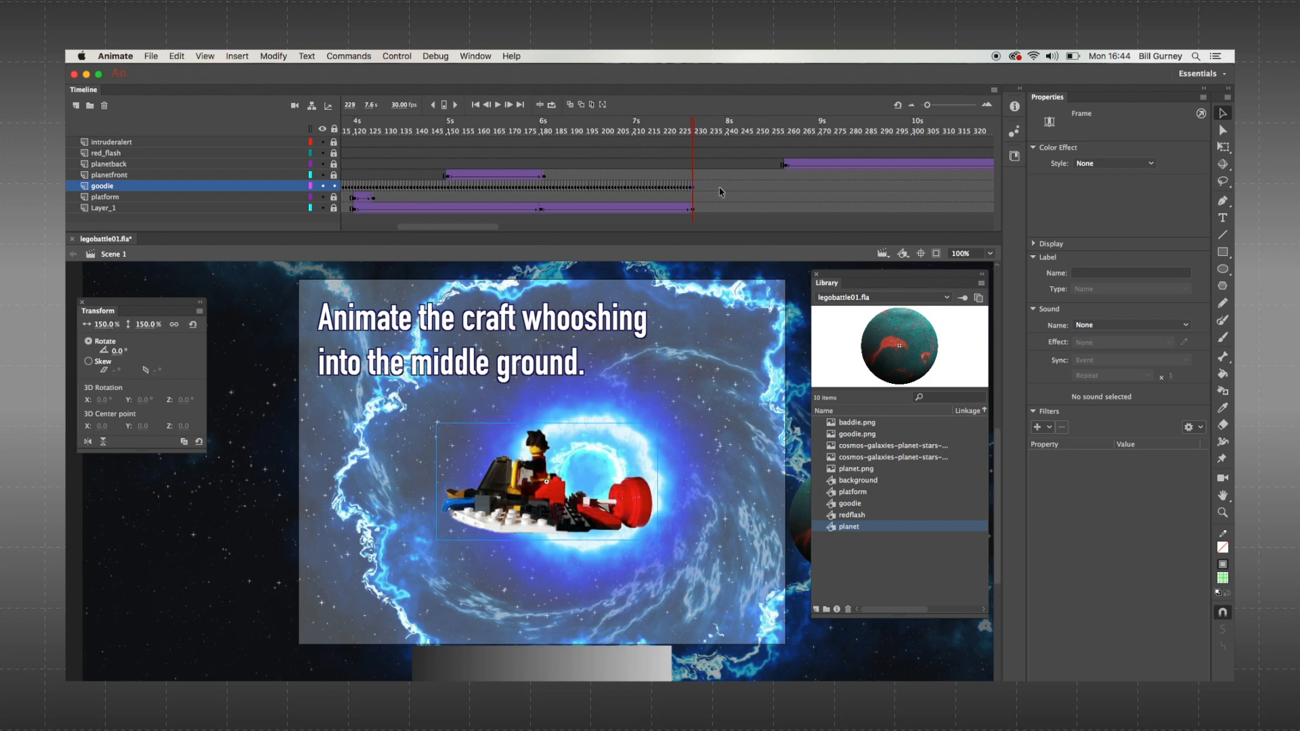
{"action": "right_click", "coordinate": [723, 186]}
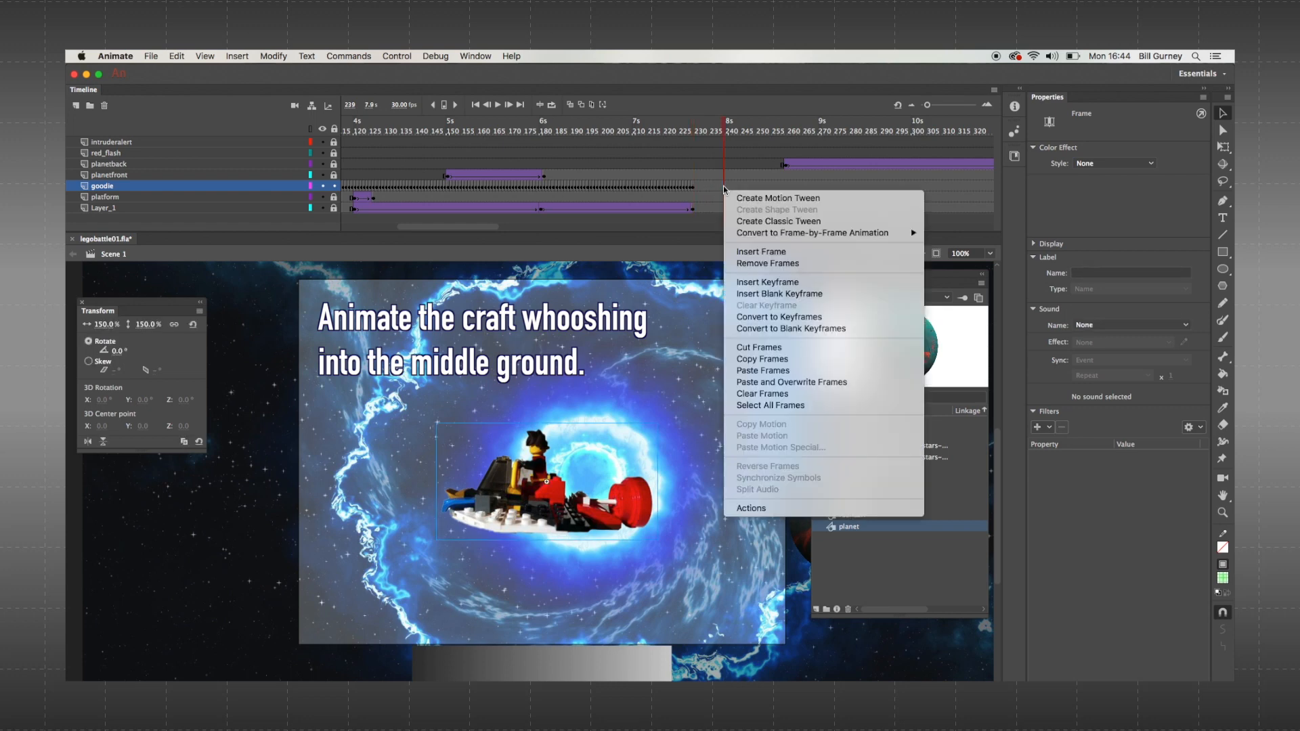
{"action": "left_click", "coordinate": [776, 281]}
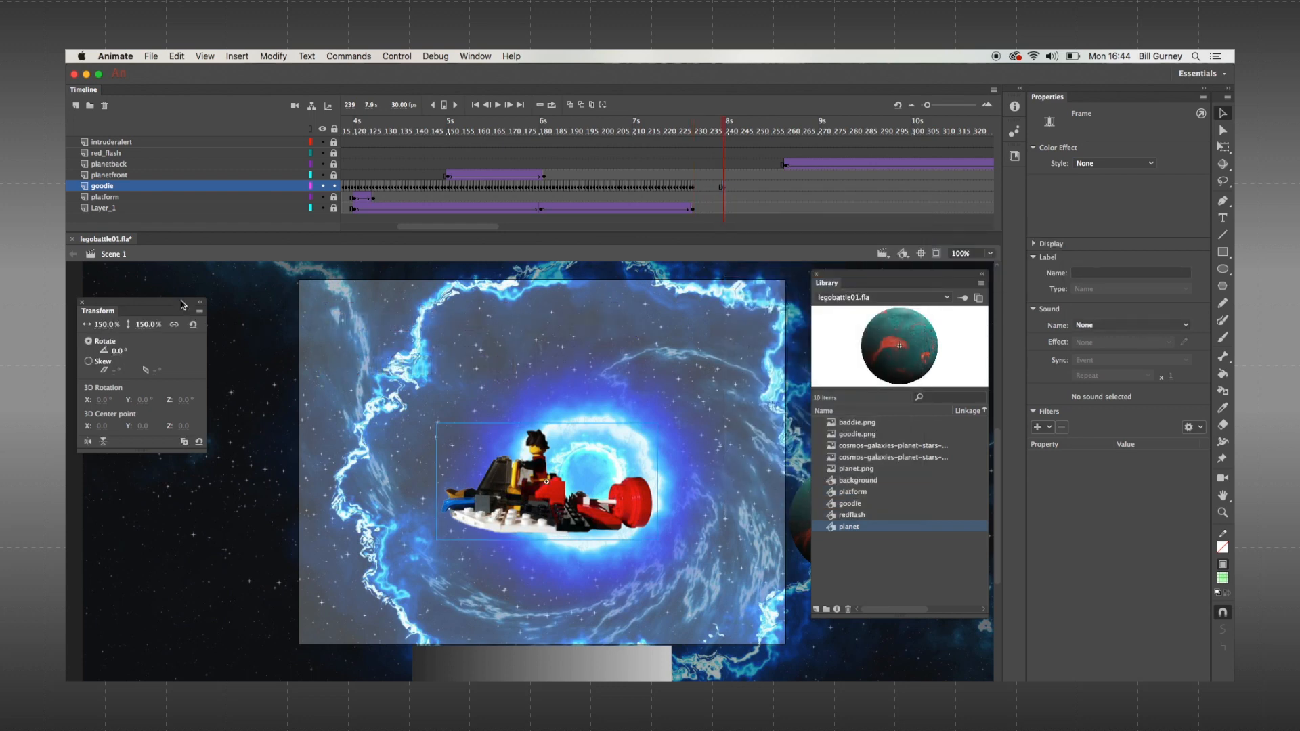
- Scale the craft on goodie frame 239 to 100% and move it to about X 666, Y 274
{"action": "left_click_drag", "start_coordinate": [182, 304], "coordinate": [248, 356]}
{"action": "left_click", "coordinate": [166, 375]}
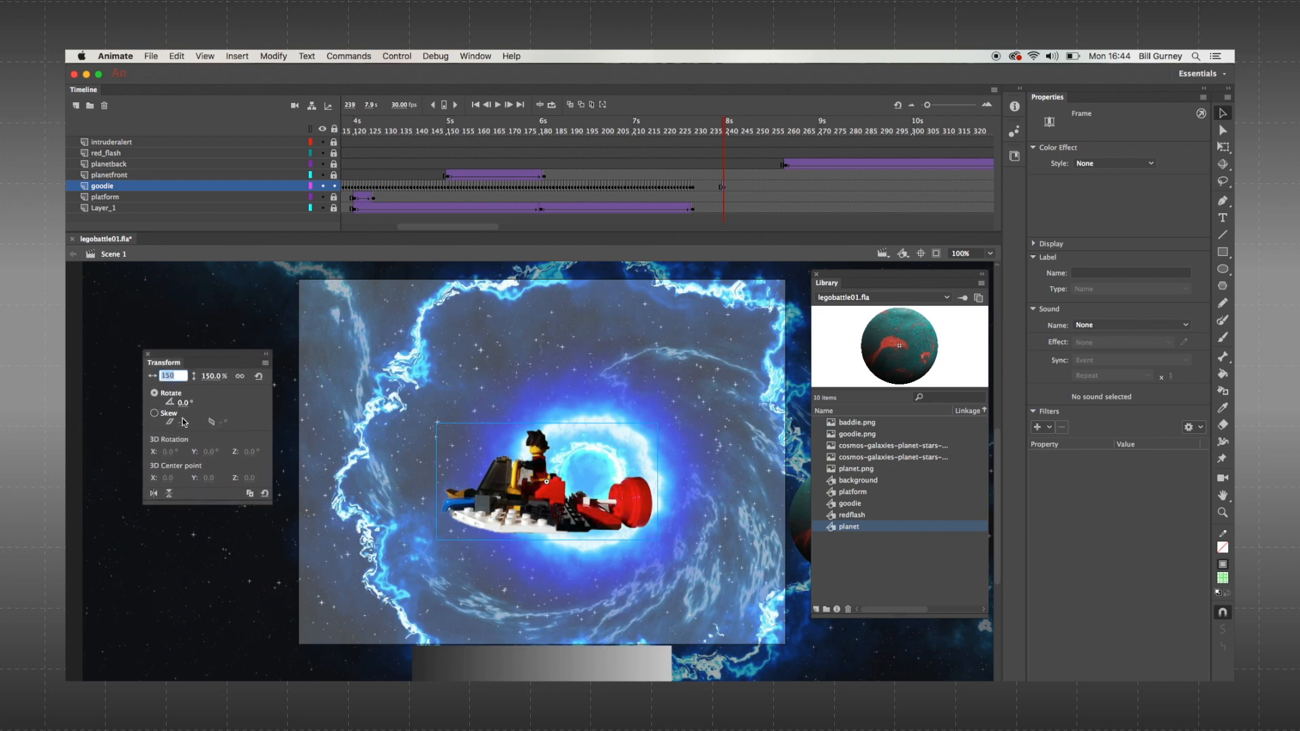
{"action": "type", "text": "100"}
{"action": "key", "text": "Return"}
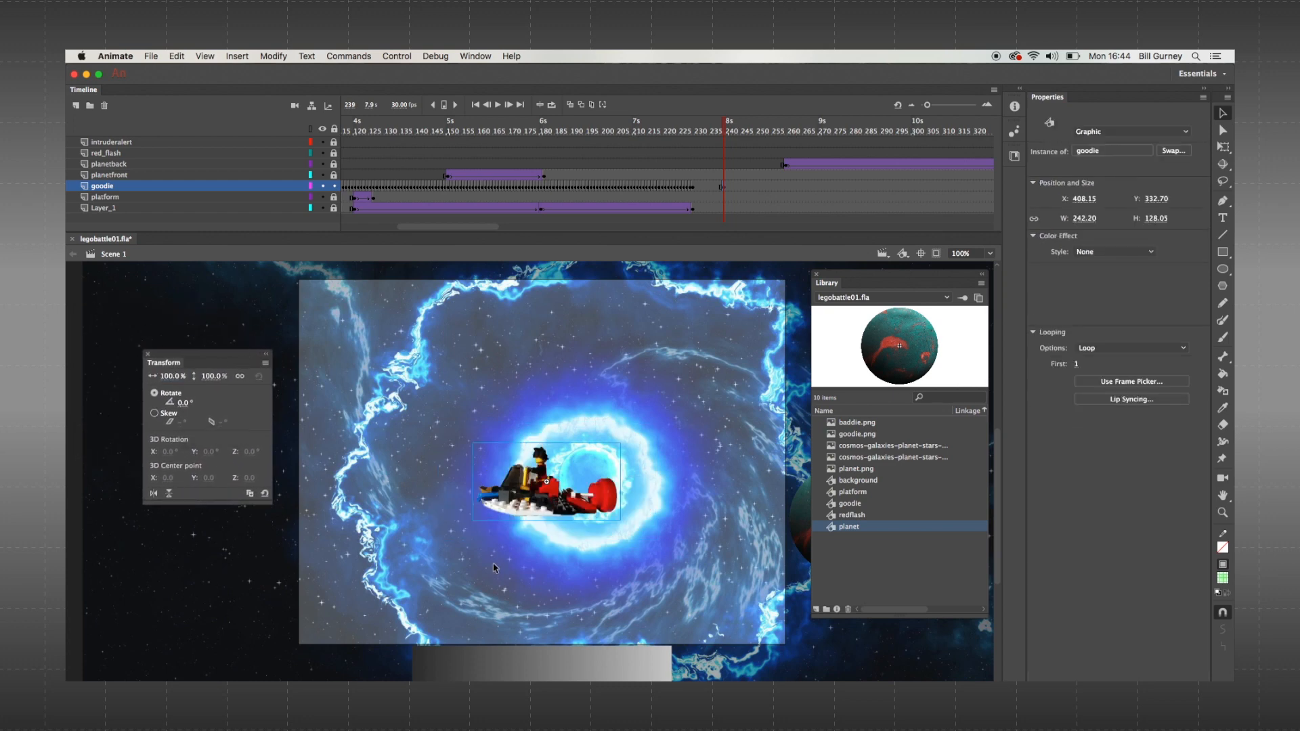
{"action": "left_click_drag", "start_coordinate": [533, 498], "coordinate": [701, 461]}
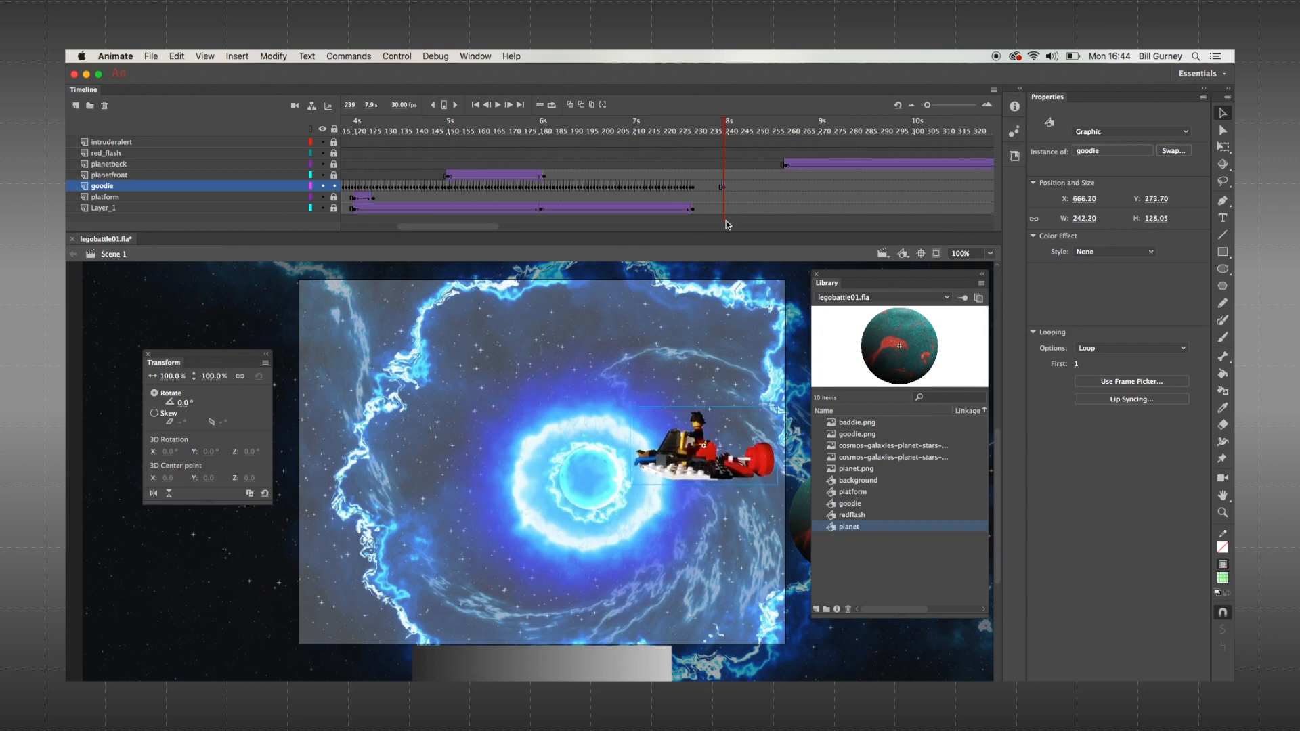
- Create a classic tween from frame 229 on the goodie layer and scrub through the frames
{"action": "left_click", "coordinate": [693, 191]}
{"action": "right_click", "coordinate": [693, 191]}
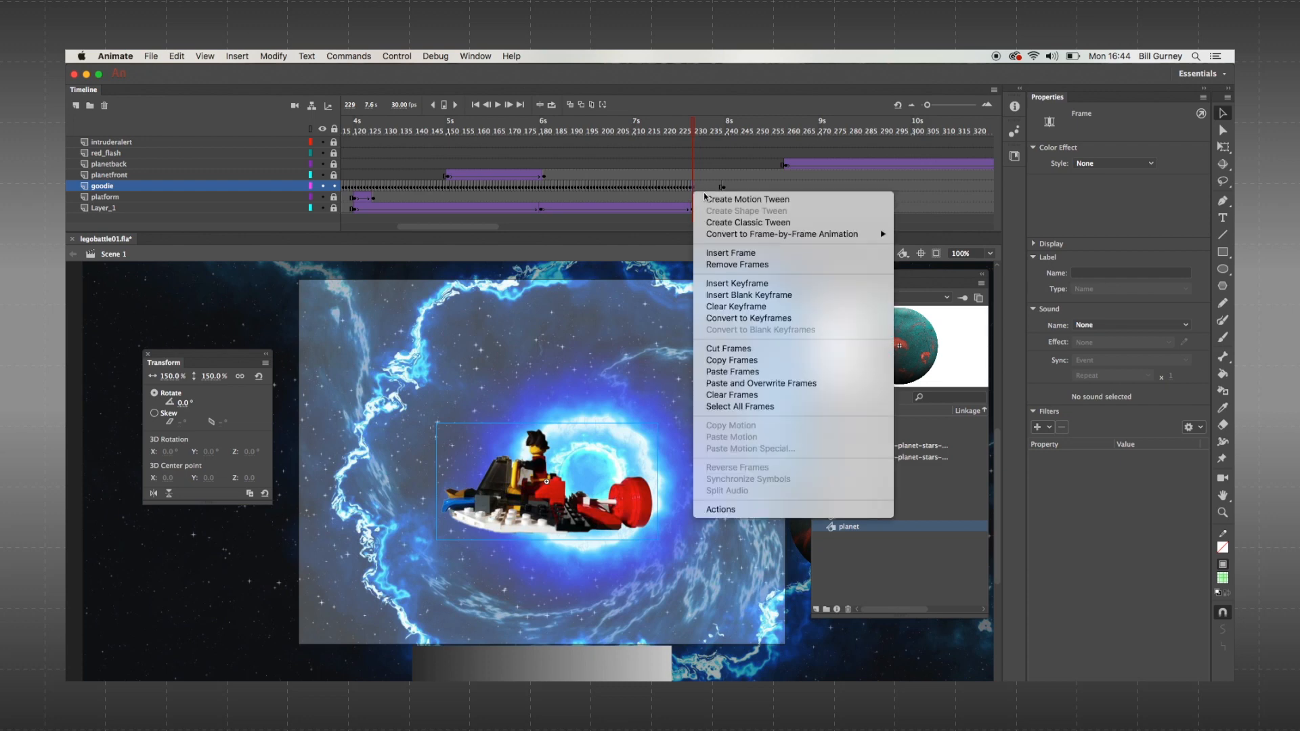
{"action": "left_click", "coordinate": [711, 222]}
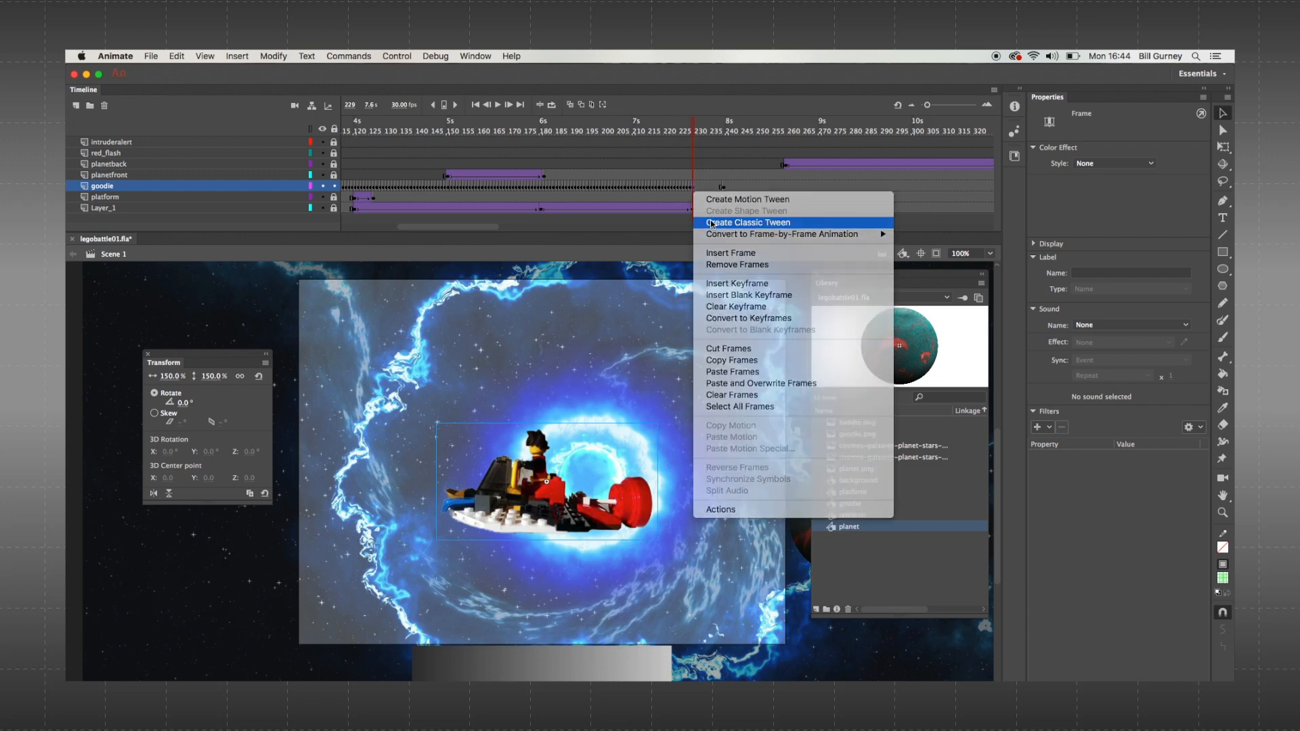
{"action": "left_click", "coordinate": [685, 130]}
{"action": "left_click_drag", "start_coordinate": [684, 129], "coordinate": [651, 132]}
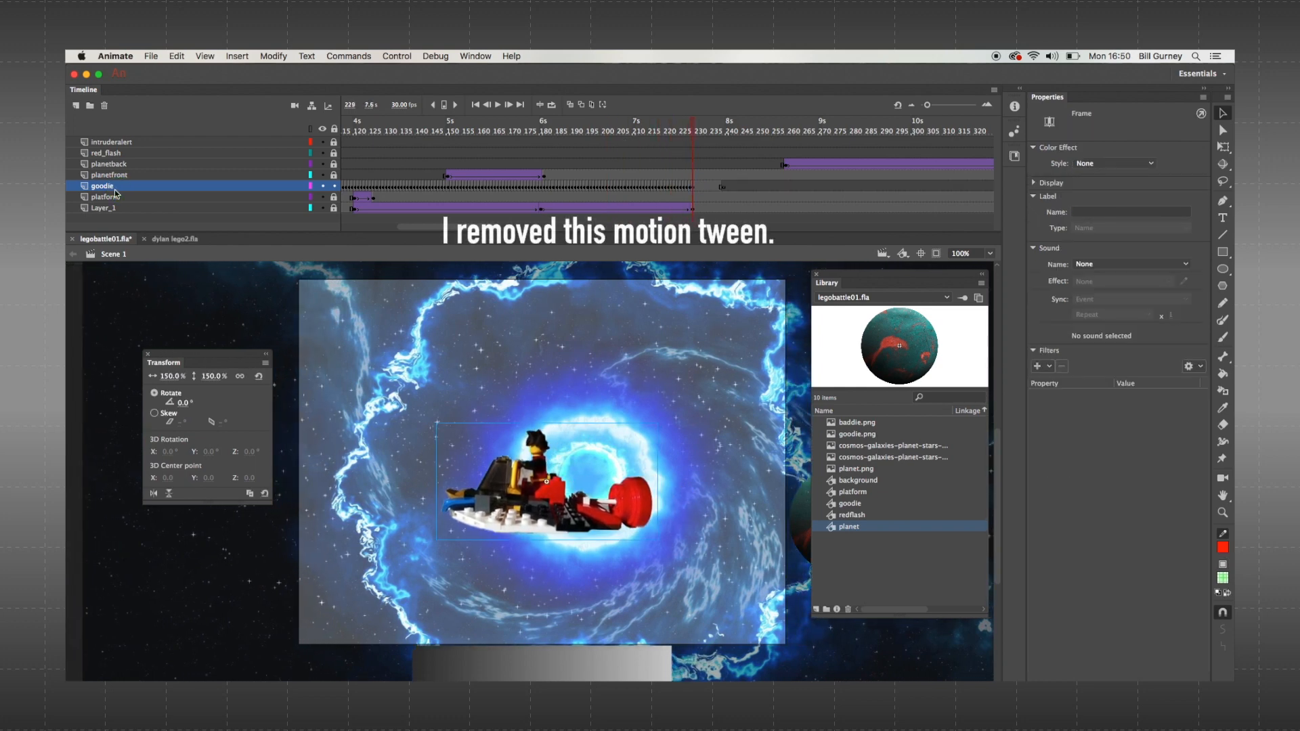
- Add a classic motion guide to the goodie layer and insert a blank keyframe at frame 229 on the guide layer
{"action": "right_click", "coordinate": [115, 189]}
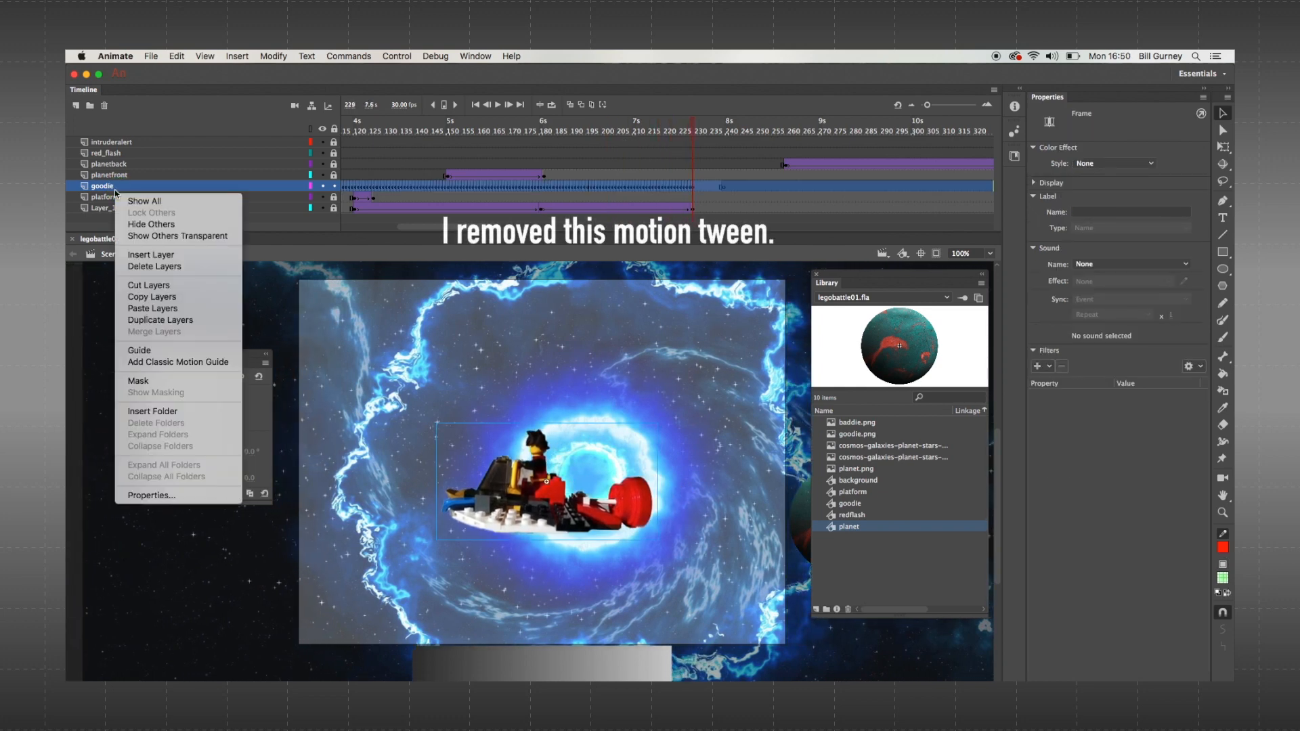
{"action": "left_click", "coordinate": [159, 362]}
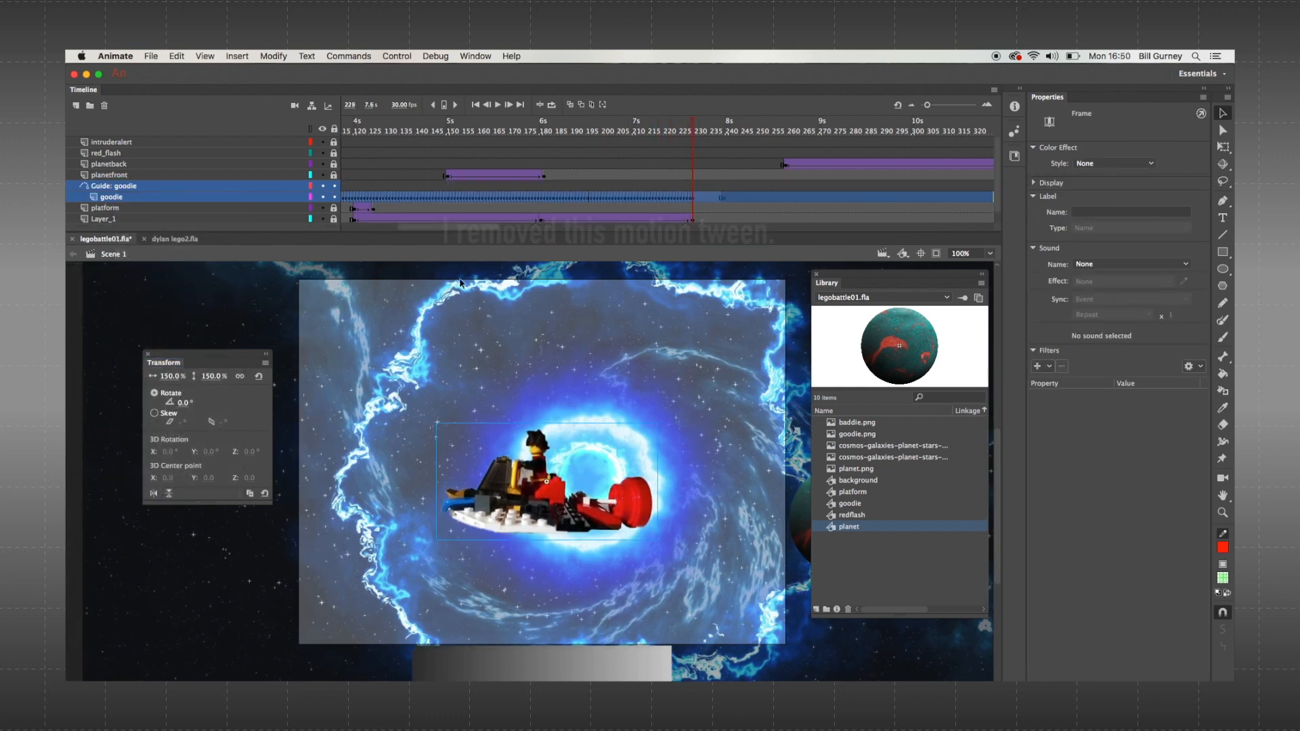
{"action": "left_click", "coordinate": [693, 193]}
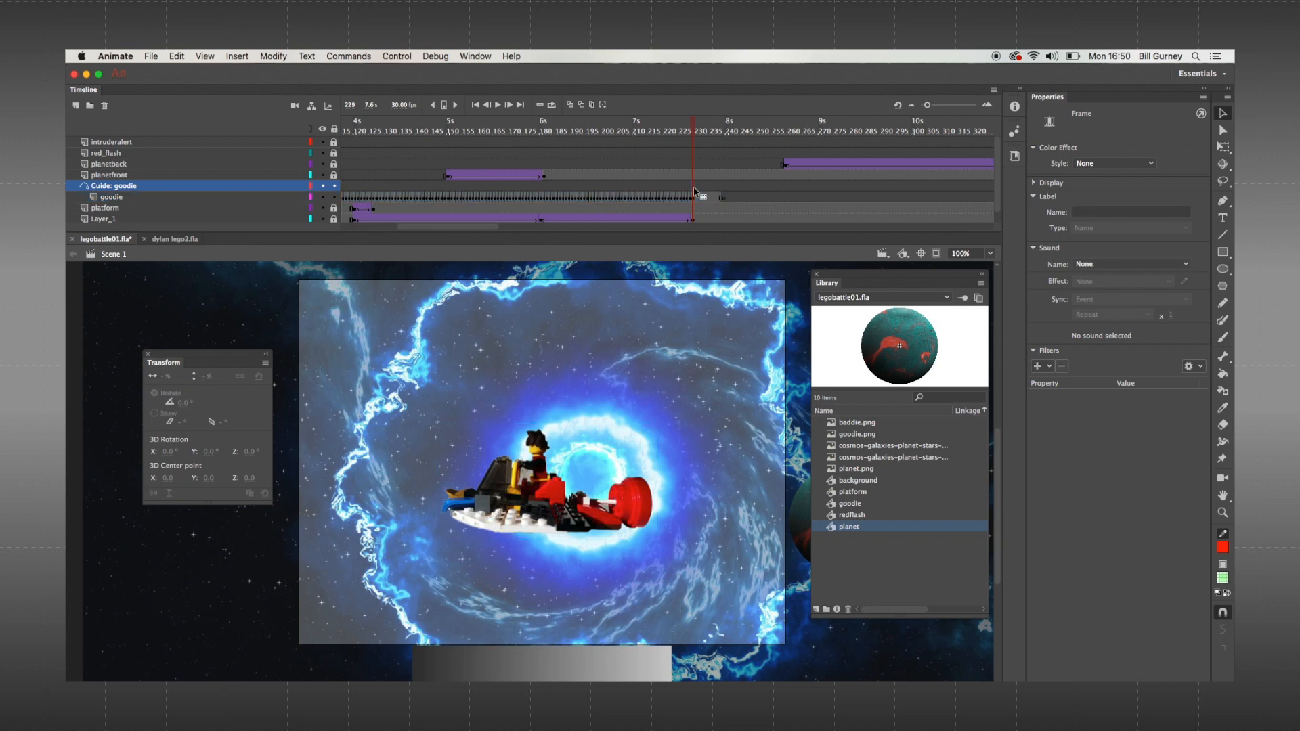
{"action": "right_click", "coordinate": [694, 193]}
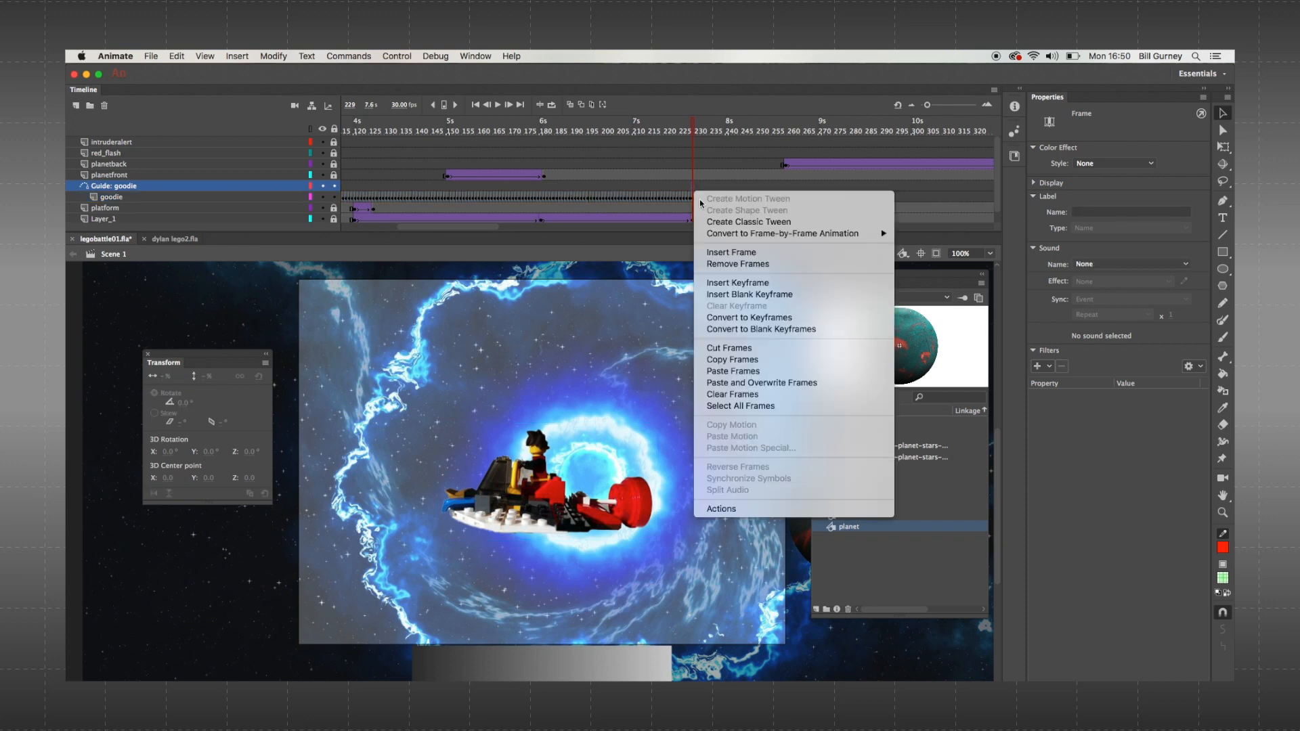
{"action": "left_click", "coordinate": [728, 296]}
- Draw a straight guide line at frame 229 on the guide layer, from the craft's centre toward the stage's right edge
{"action": "key", "text": "n"}
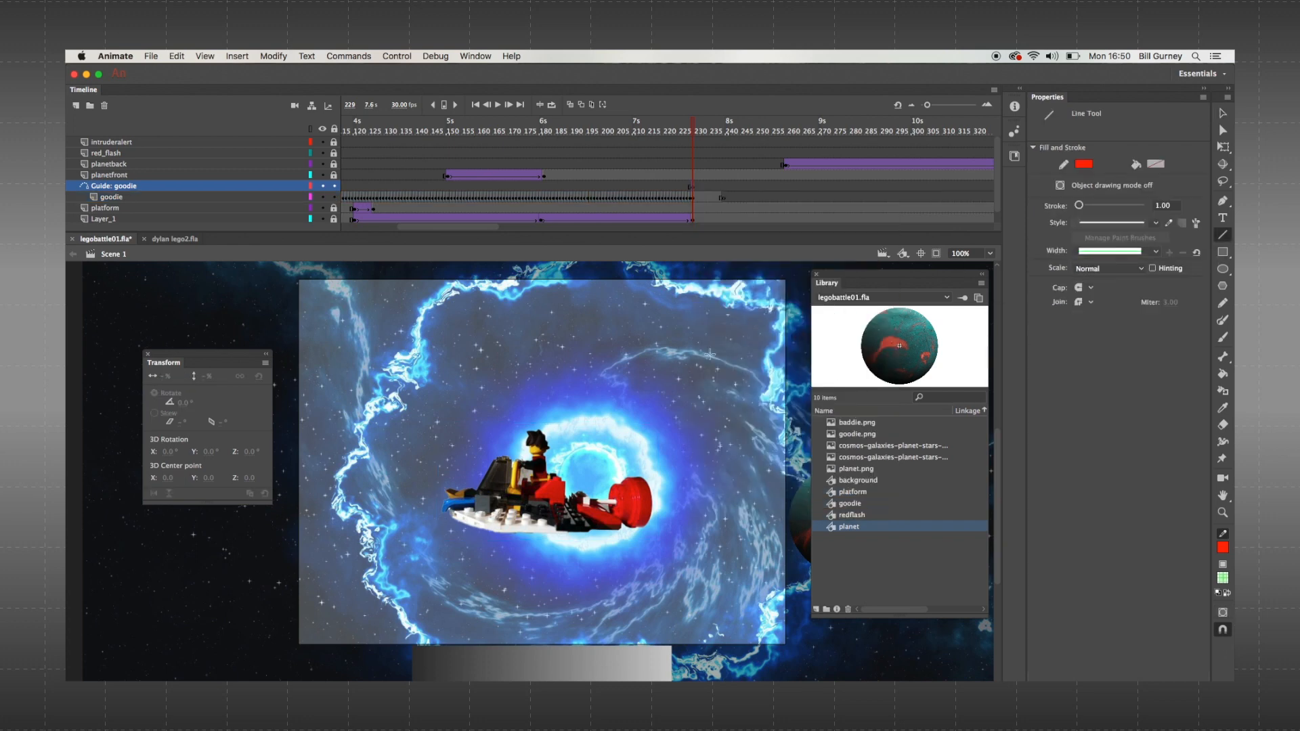
{"action": "left_click", "coordinate": [695, 198]}
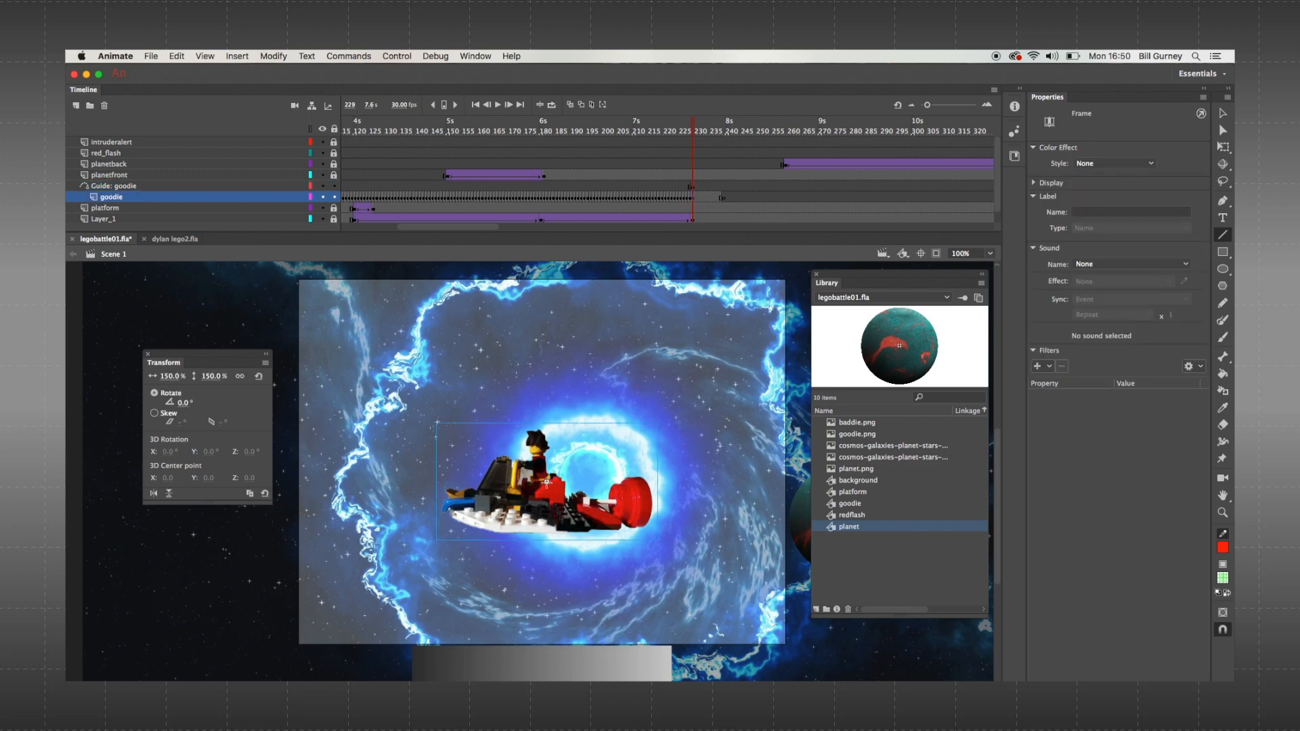
{"action": "left_click", "coordinate": [691, 186]}
{"action": "left_click_drag", "start_coordinate": [563, 478], "coordinate": [743, 452]}
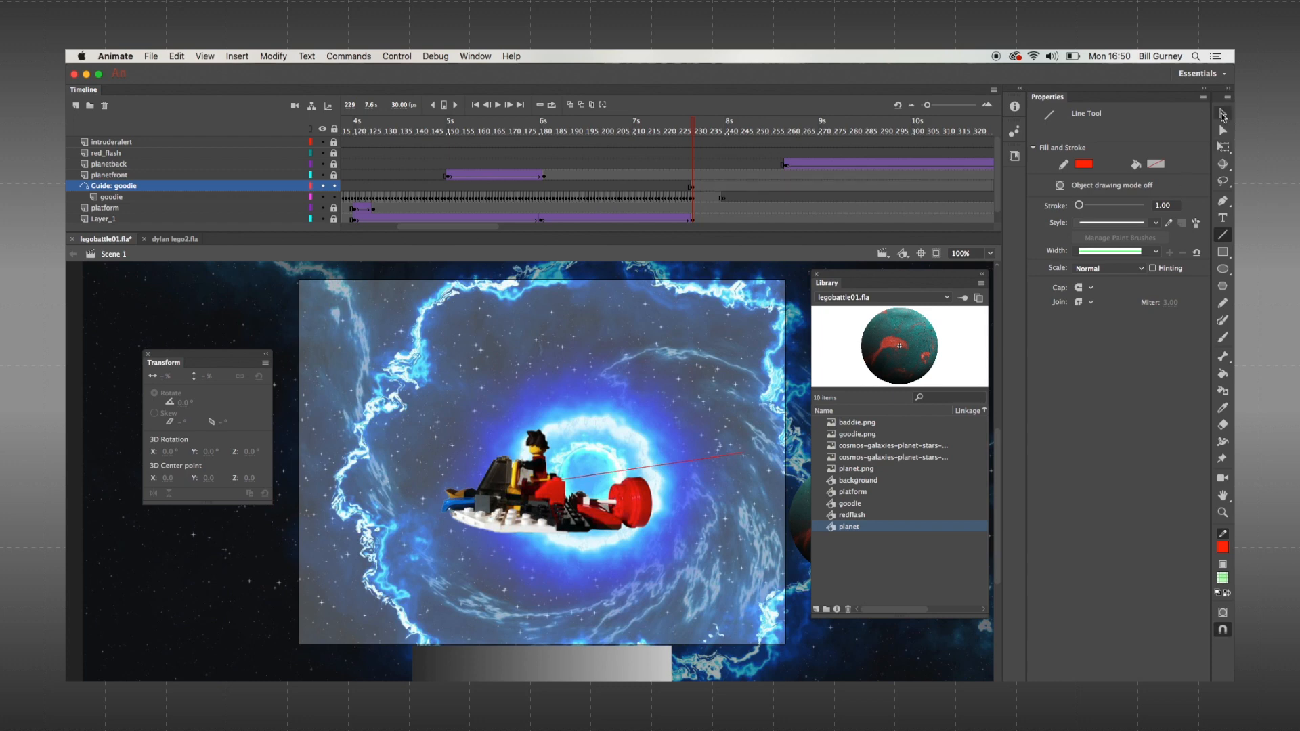
- Bend the guide line downward into a curve about 324 by 141 px and set its stroke color to yellow
{"action": "left_click", "coordinate": [1223, 114]}
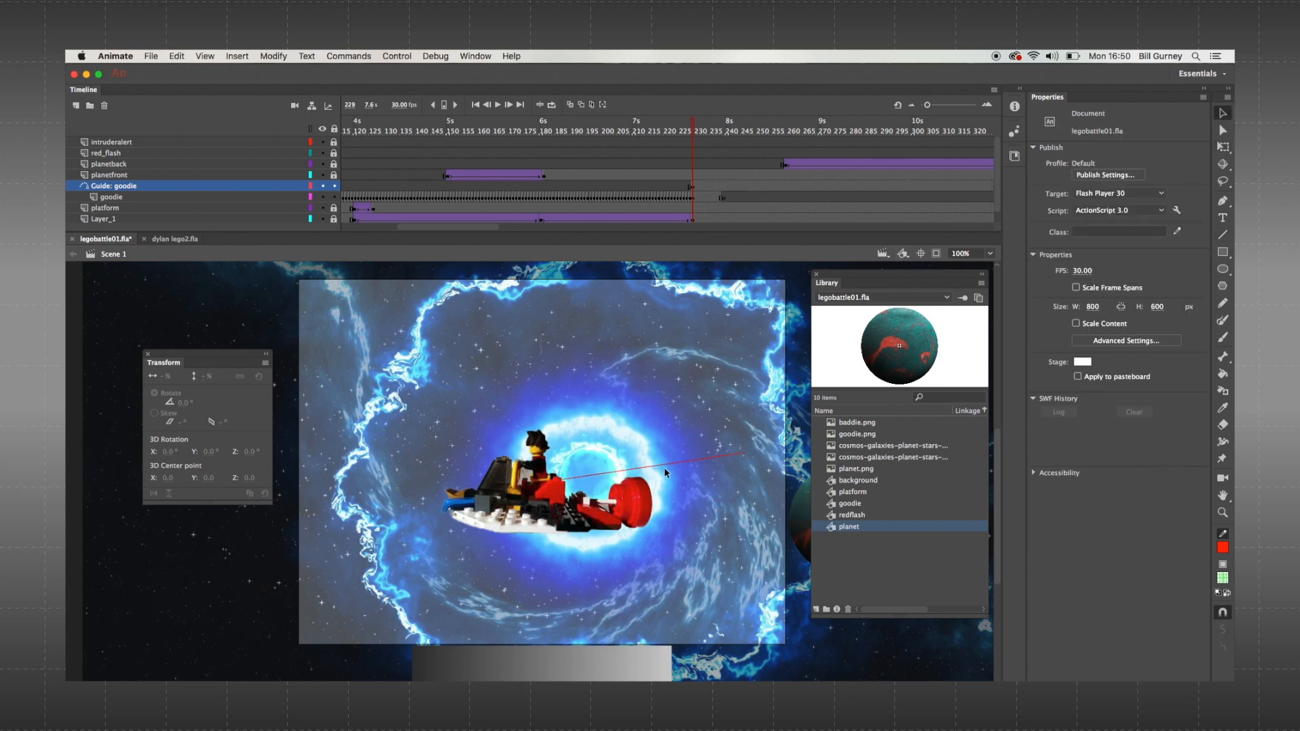
{"action": "left_click_drag", "start_coordinate": [660, 470], "coordinate": [650, 546]}
{"action": "left_click", "coordinate": [650, 538]}
{"action": "left_click", "coordinate": [1085, 217]}
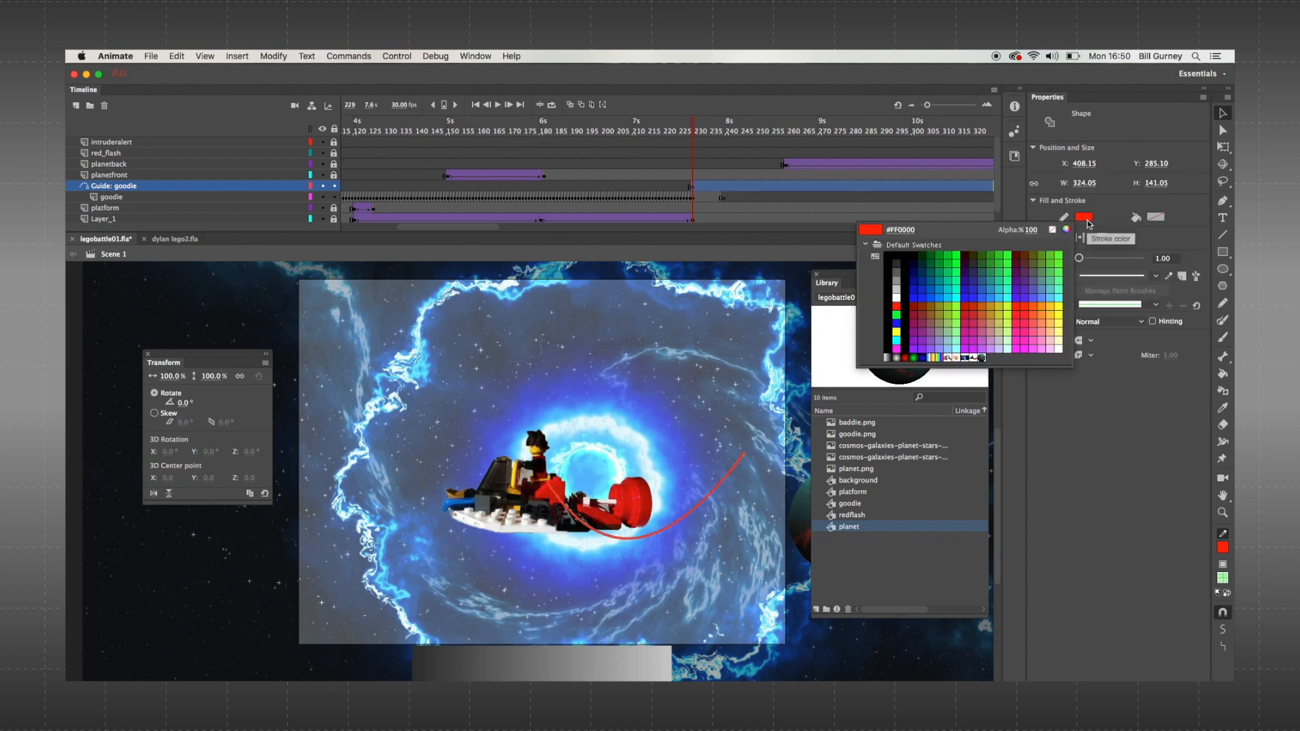
{"action": "left_click", "coordinate": [896, 331]}
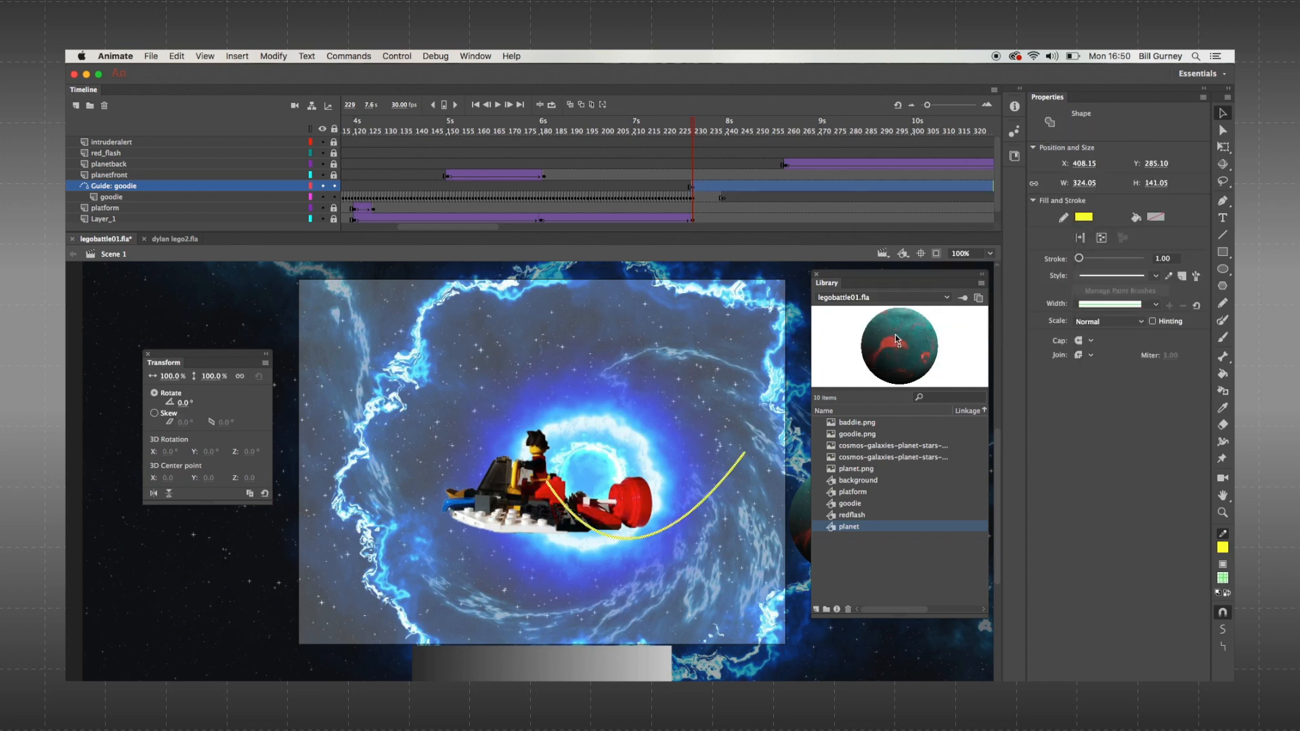
- On goodie frame 239, move the craft onto the guide curve's far end at about X 731, Y 286
{"action": "left_click", "coordinate": [719, 197]}
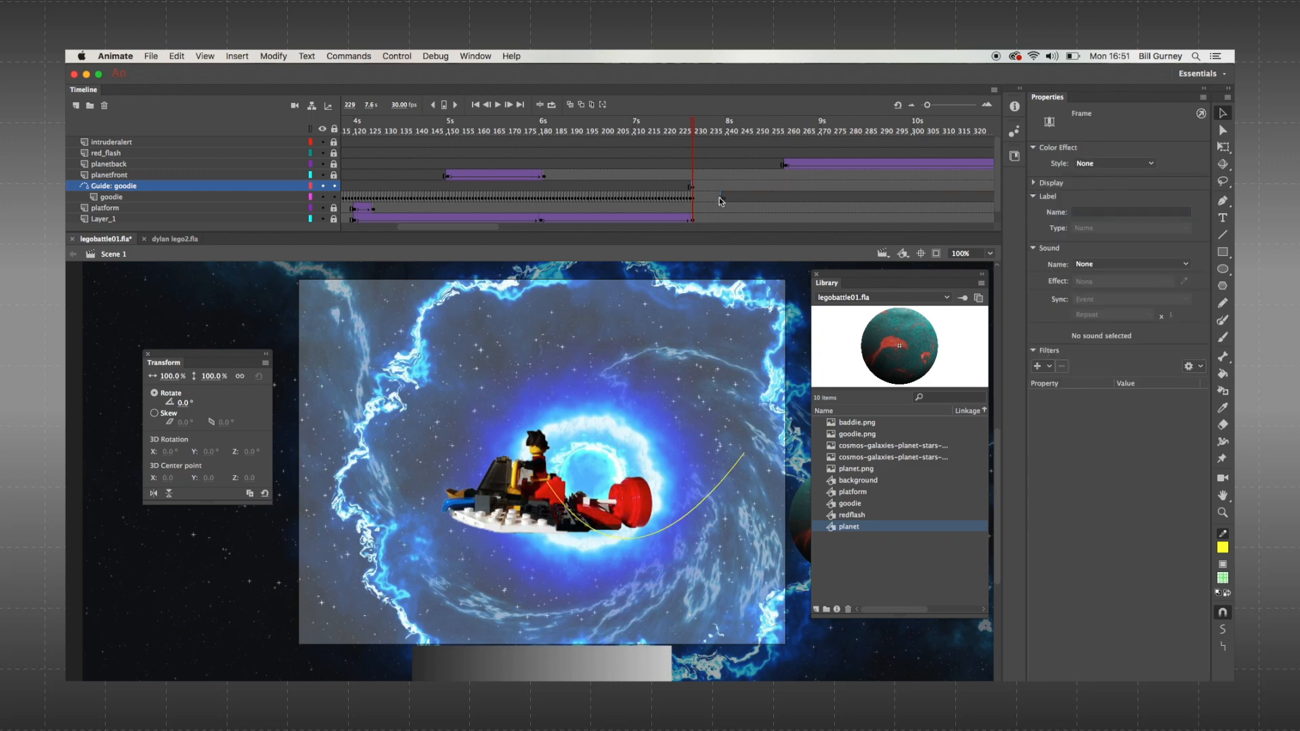
{"action": "left_click", "coordinate": [718, 198]}
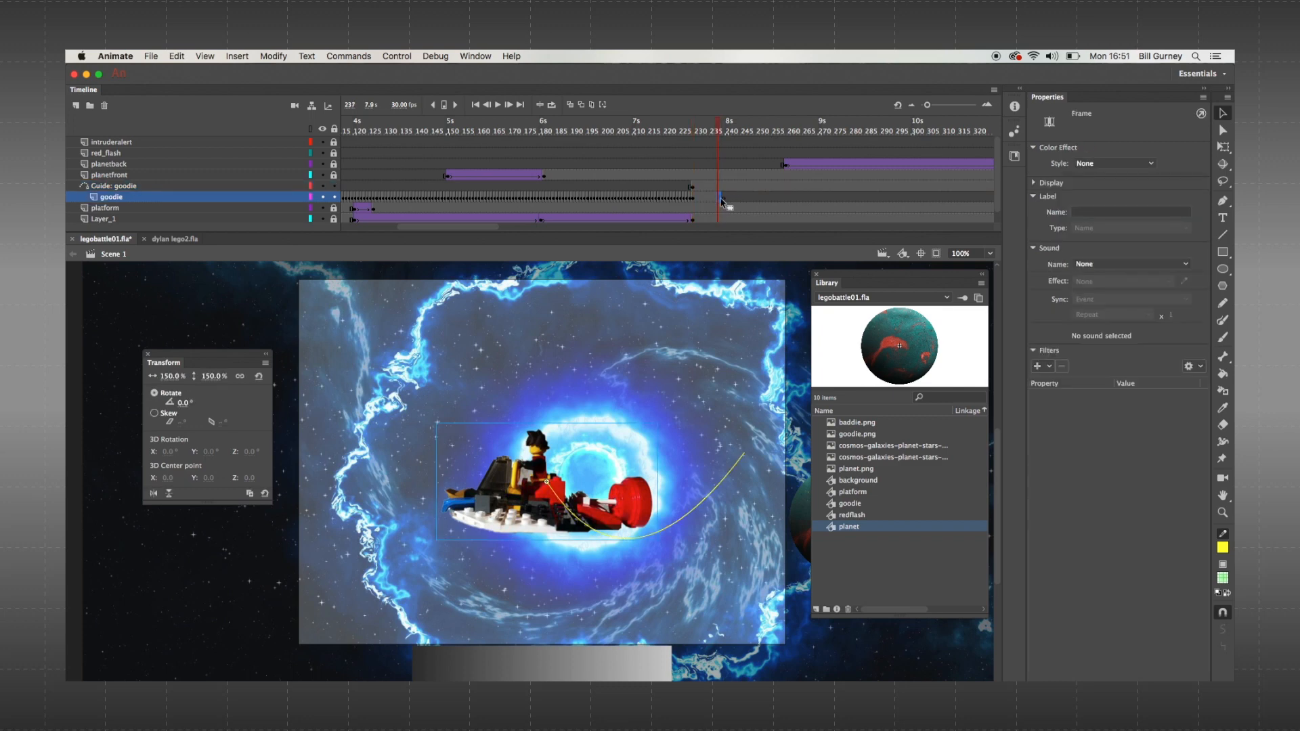
{"action": "left_click", "coordinate": [722, 197]}
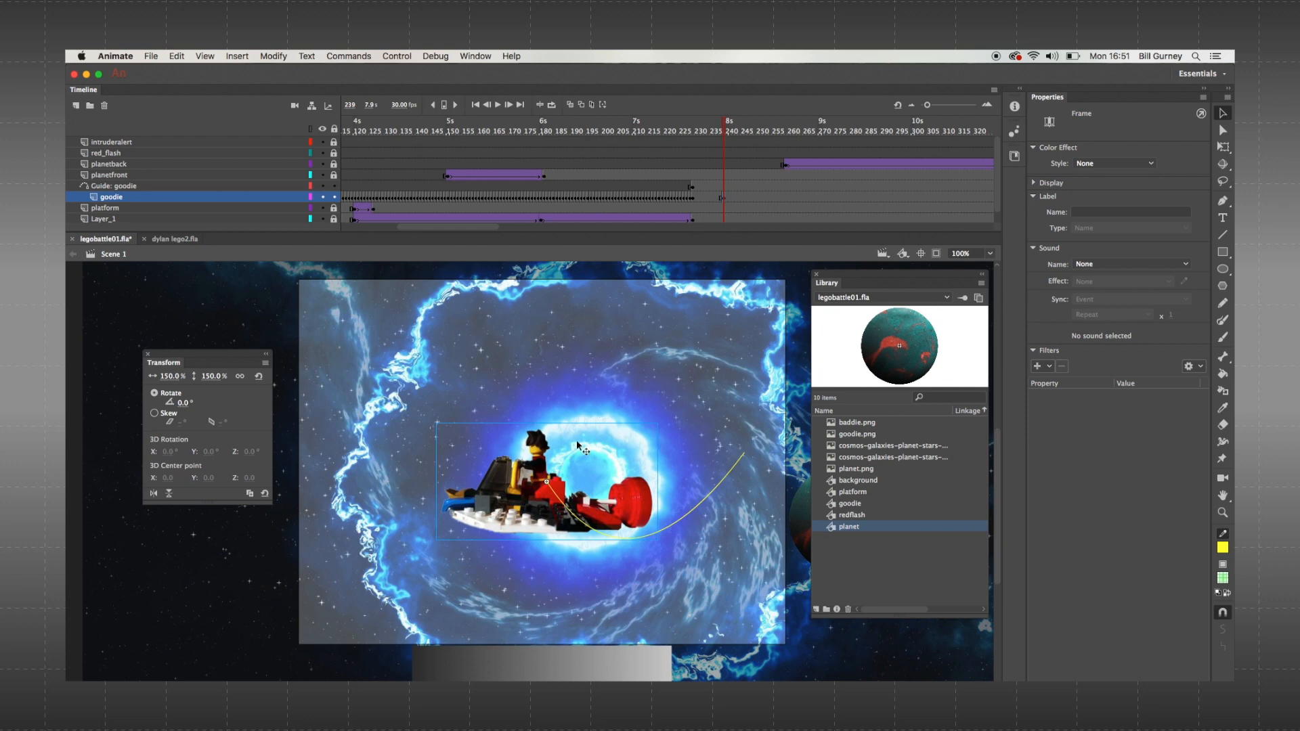
{"action": "left_click_drag", "start_coordinate": [546, 463], "coordinate": [744, 432]}
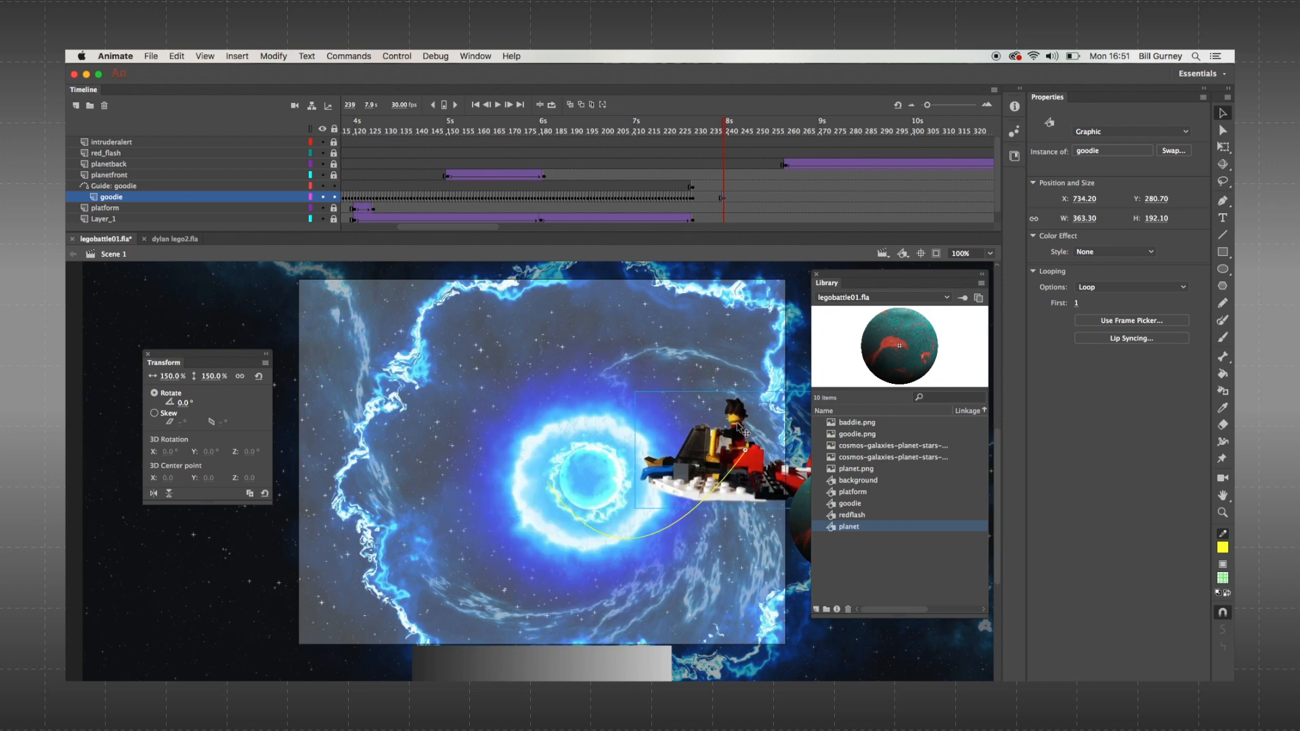
{"action": "key", "text": "Down"}
{"action": "key", "text": "Down"}
{"action": "key", "text": "Left"}
{"action": "key", "text": "Left"}
{"action": "key", "text": "Down"}
{"action": "key", "text": "Down"}
{"action": "key", "text": "Down"}
{"action": "key", "text": "Left"}
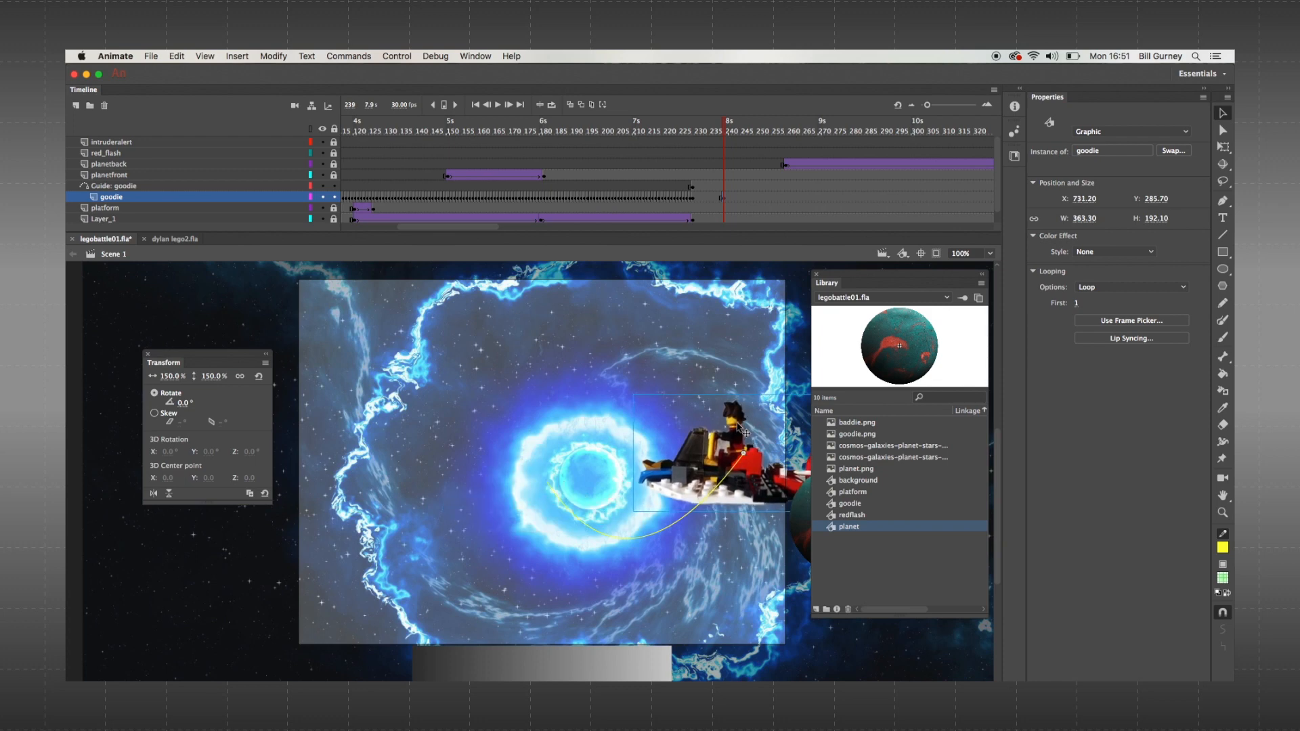
- Create a classic tween from frame 229 on the goodie layer and scrub the craft's motion along the guide
{"action": "left_click", "coordinate": [696, 200]}
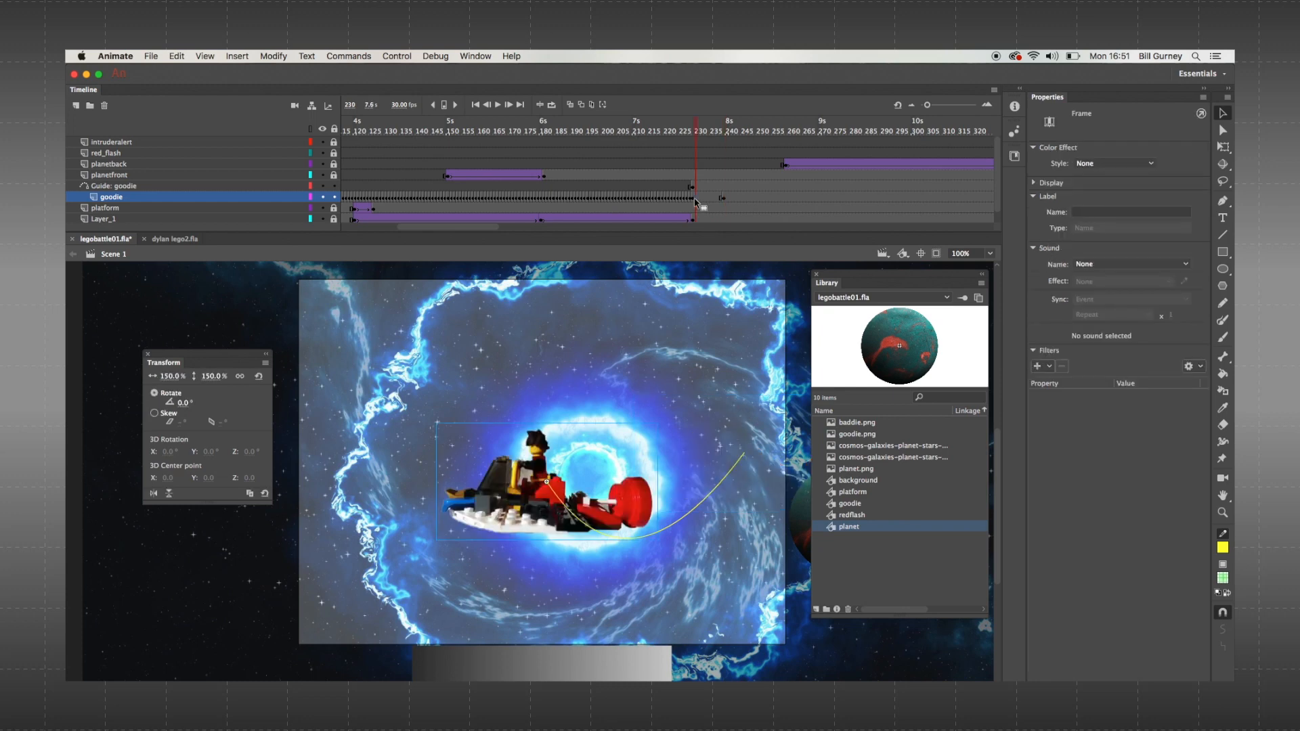
{"action": "left_click", "coordinate": [693, 201]}
{"action": "right_click", "coordinate": [694, 201]}
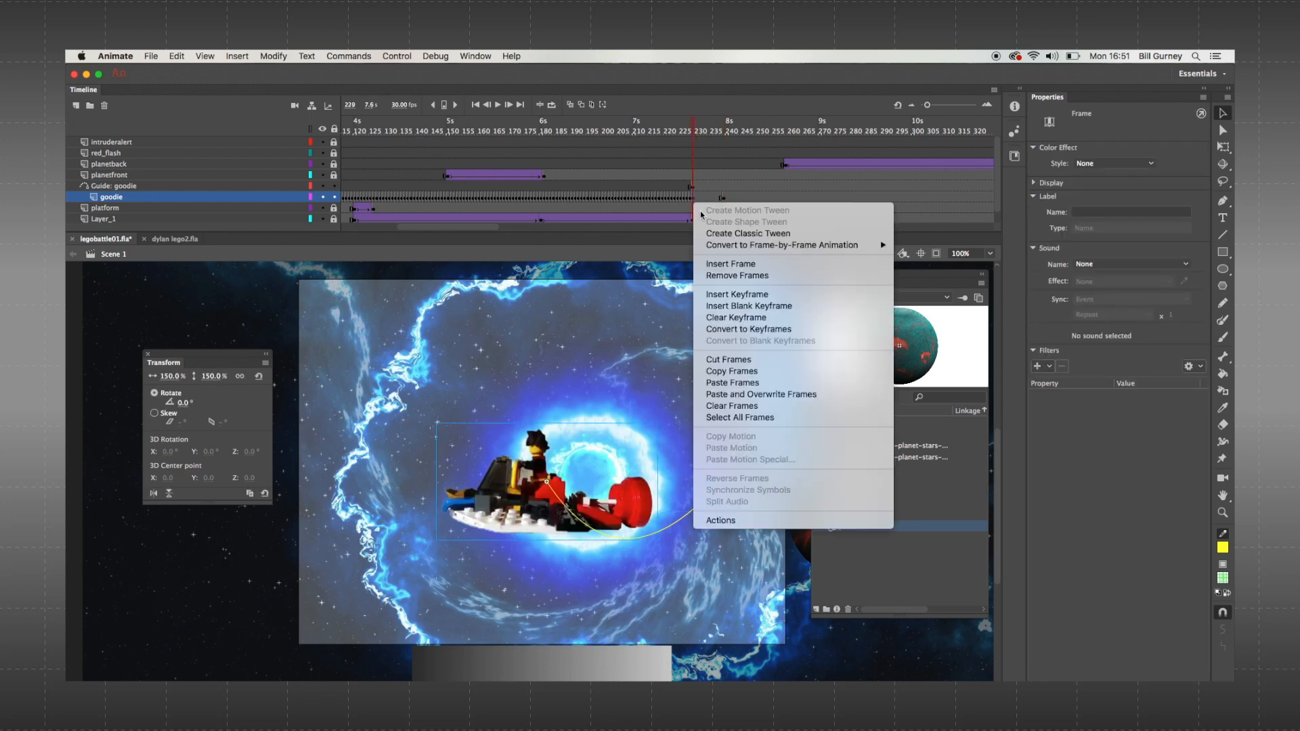
{"action": "left_click", "coordinate": [708, 233]}
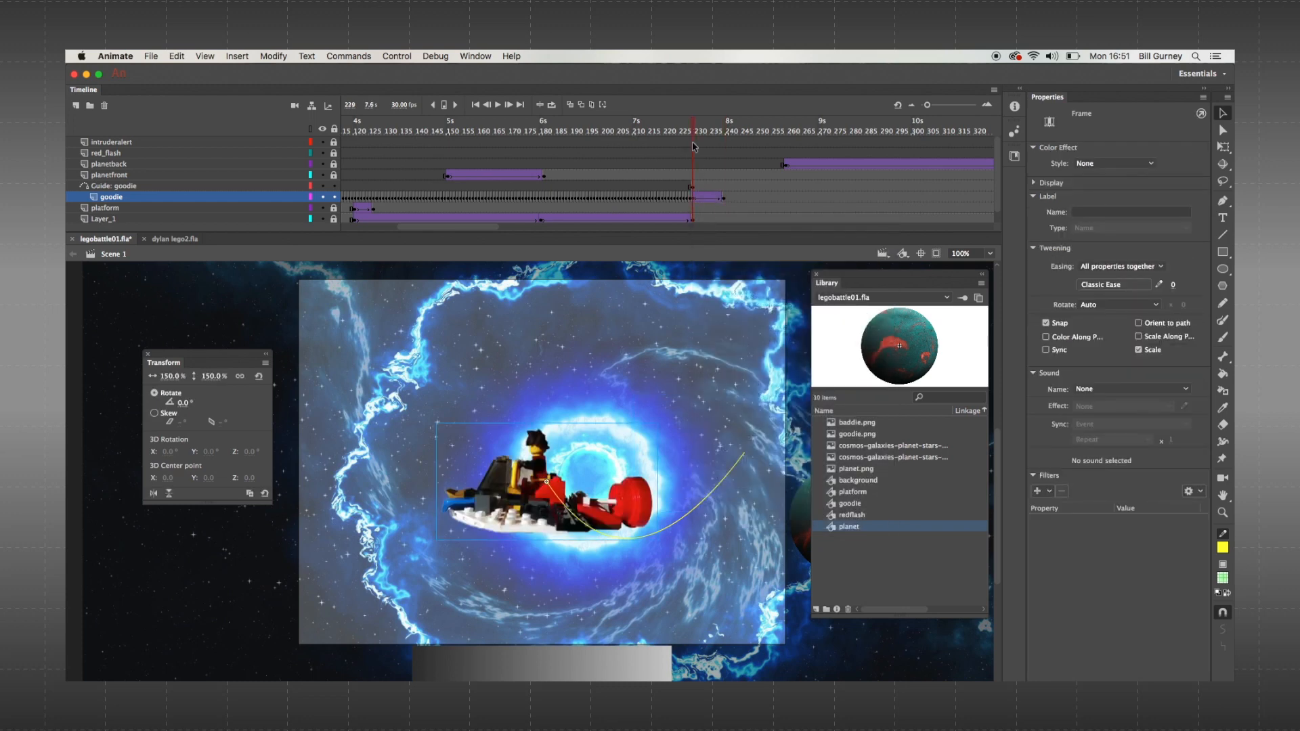
{"action": "mouse_move", "coordinate": [693, 128]}
{"action": "left_mouse_down"}
{"action": "mouse_move", "coordinate": [730, 129]}
{"action": "mouse_move", "coordinate": [694, 135]}
{"action": "left_mouse_up"}
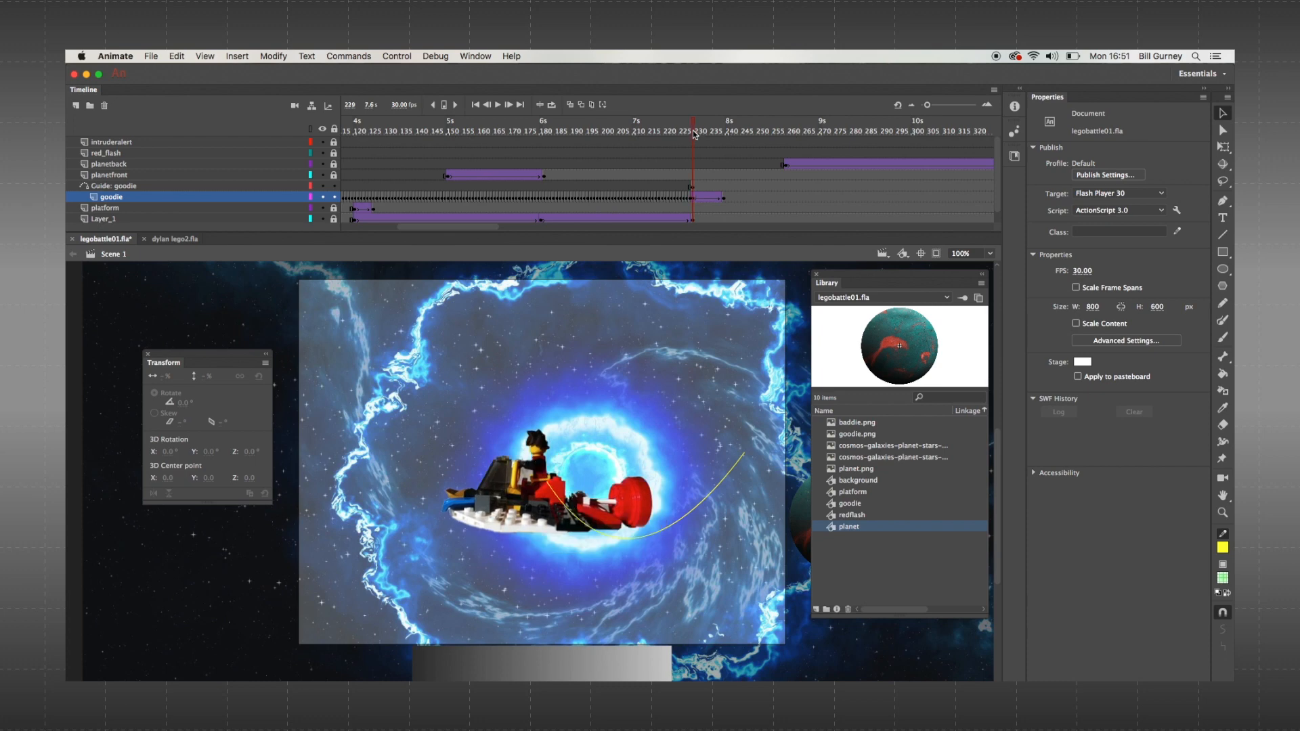
- Scale the craft to 100% at frame 239 on the goodie layer
{"action": "left_click_drag", "start_coordinate": [926, 106], "coordinate": [936, 107]}
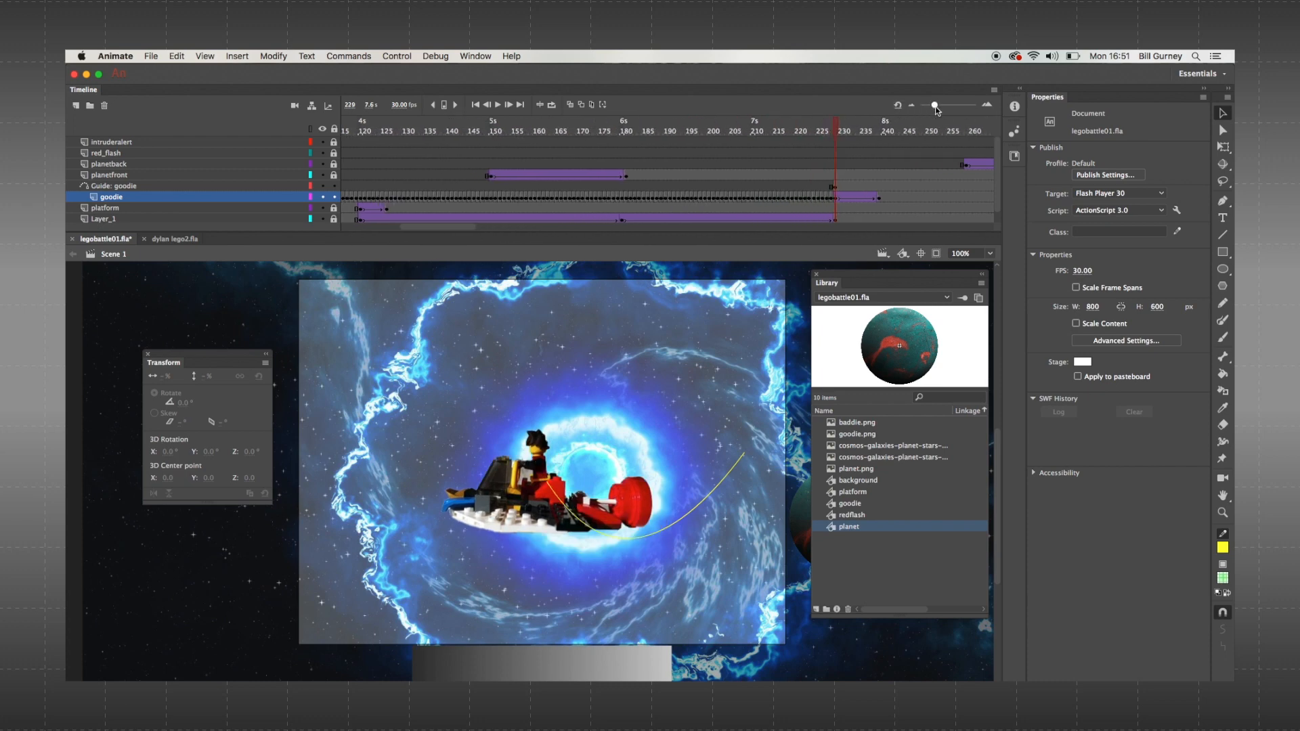
{"action": "scroll", "coordinate": [498, 225], "scroll_direction": "right", "scroll_amount": 5}
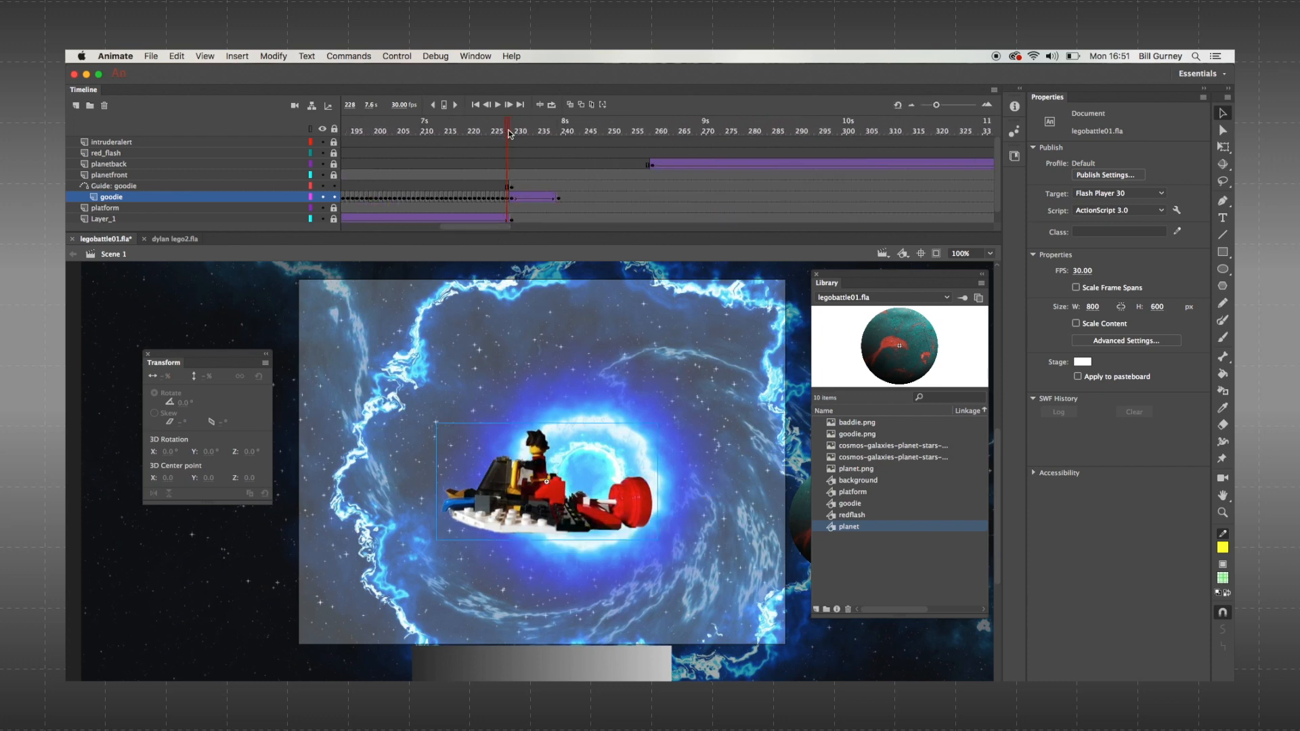
{"action": "left_click", "coordinate": [558, 174]}
{"action": "left_click", "coordinate": [558, 197]}
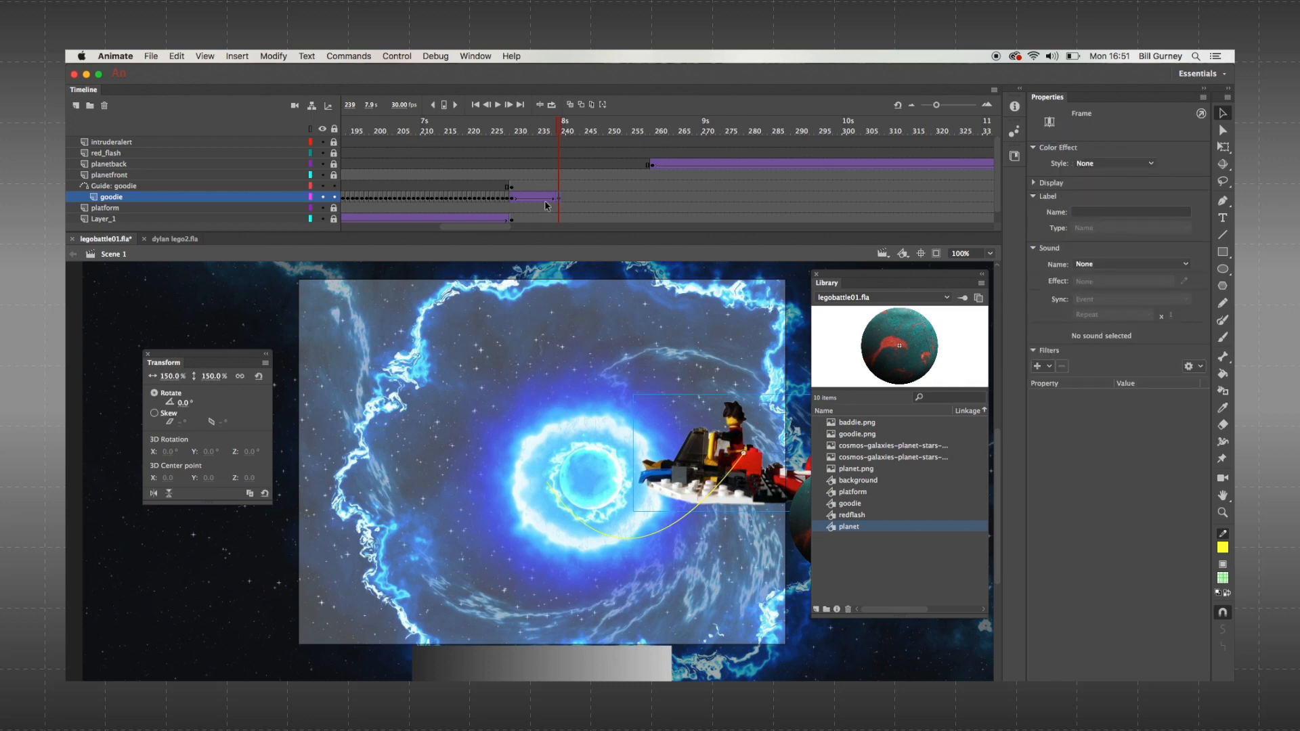
{"action": "left_click", "coordinate": [169, 376]}
{"action": "type", "text": "100"}
{"action": "key", "text": "Return"}
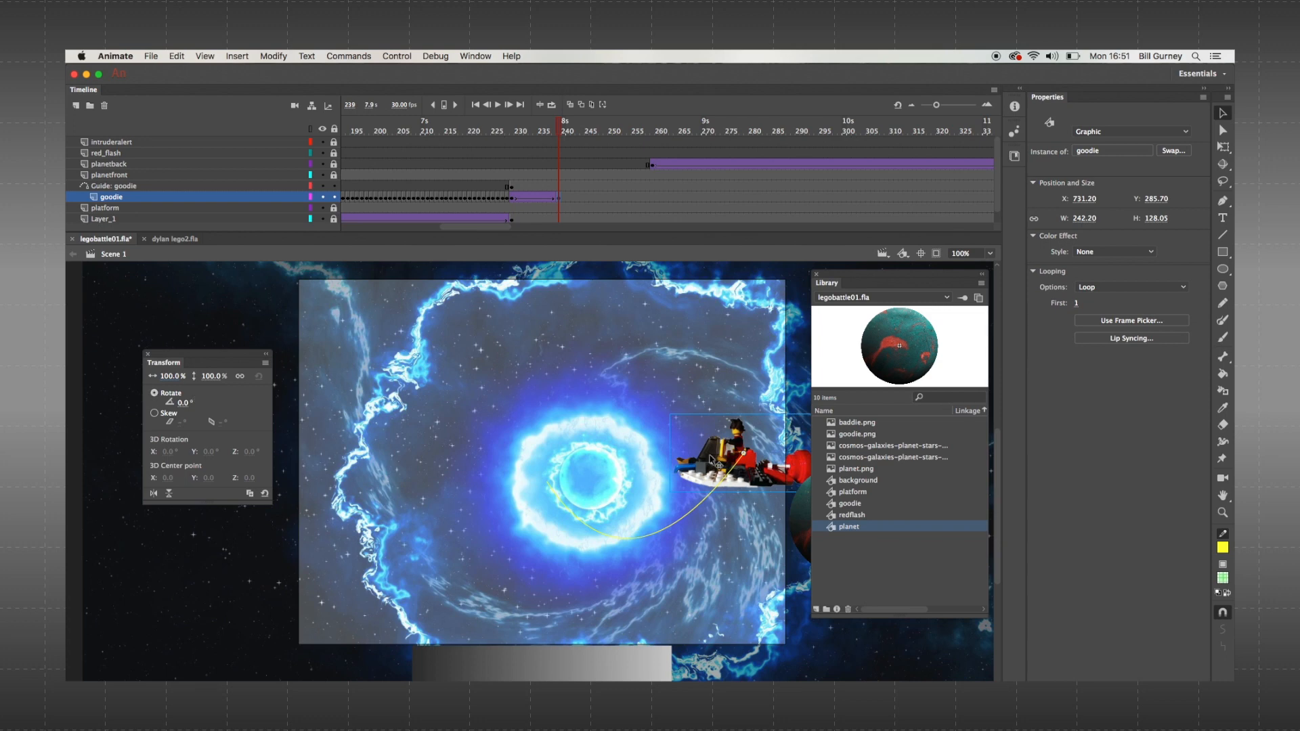
- Shift the craft and the guide's end inward to about X 679, Y 286 for frame 239, and make the guide curve shallower
{"action": "mouse_move", "coordinate": [723, 466]}
{"action": "left_mouse_down"}
{"action": "mouse_move", "coordinate": [691, 467]}
{"action": "mouse_move", "coordinate": [716, 458]}
{"action": "left_mouse_up"}
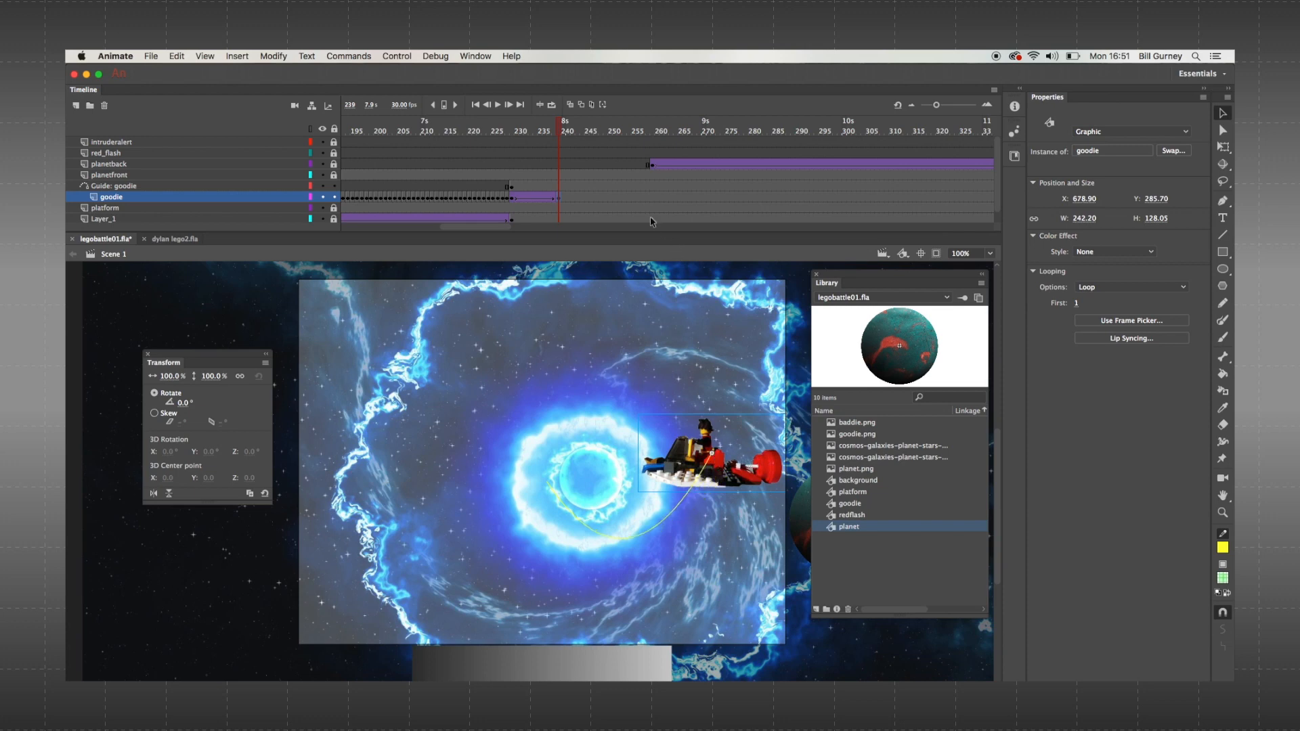
{"action": "mouse_move", "coordinate": [560, 131]}
{"action": "left_mouse_down"}
{"action": "mouse_move", "coordinate": [465, 141]}
{"action": "mouse_move", "coordinate": [559, 135]}
{"action": "left_mouse_up"}
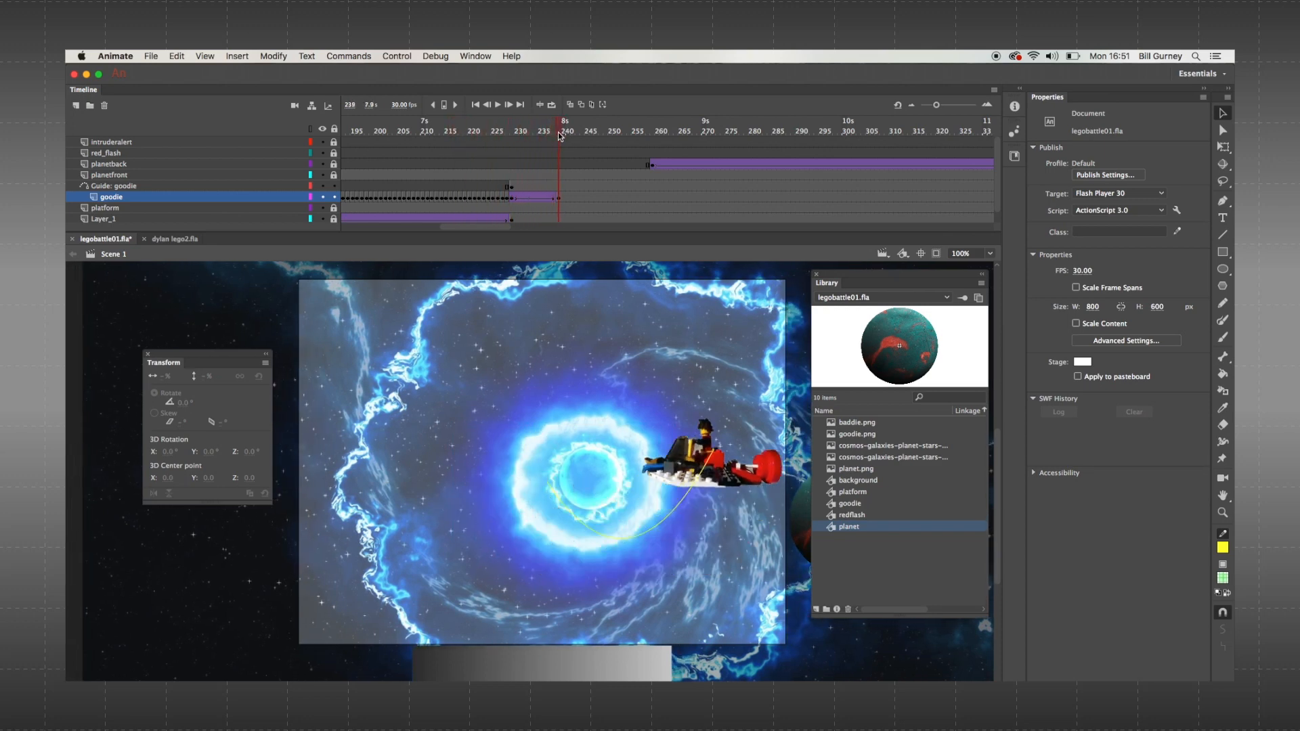
{"action": "left_click", "coordinate": [511, 187]}
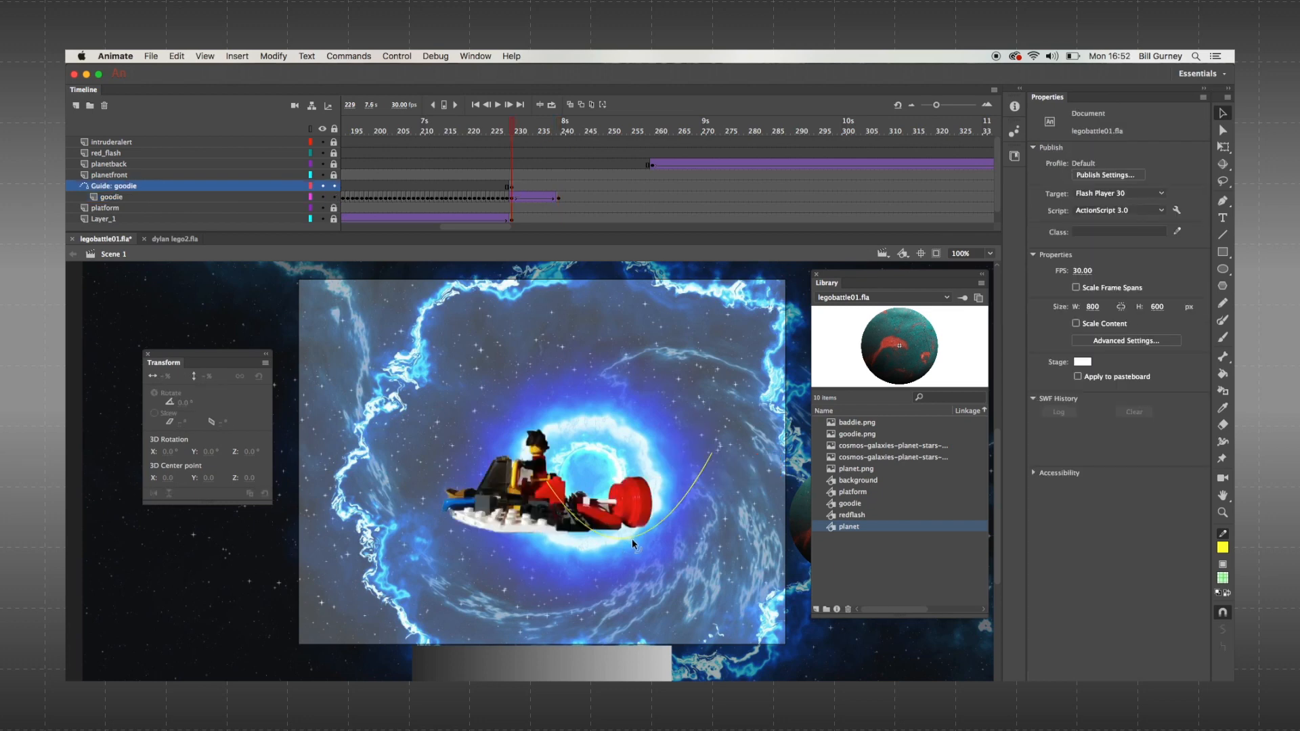
{"action": "left_click_drag", "start_coordinate": [632, 541], "coordinate": [637, 523]}
{"action": "left_click_drag", "start_coordinate": [517, 117], "coordinate": [570, 135]}
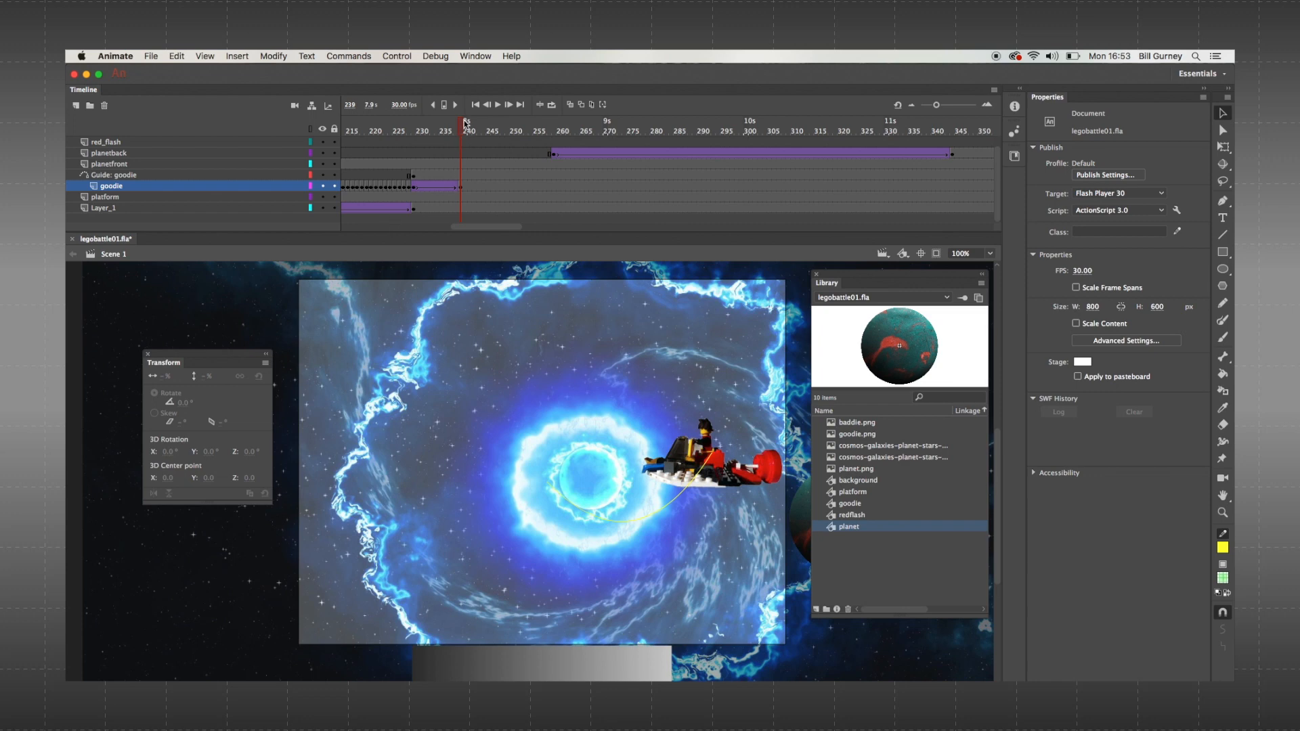
- Insert a keyframe at frame 239 on the background's Layer_1 and scale the background to 130%
{"action": "mouse_move", "coordinate": [466, 125]}
{"action": "left_mouse_down"}
{"action": "mouse_move", "coordinate": [418, 128]}
{"action": "mouse_move", "coordinate": [461, 134]}
{"action": "left_mouse_up"}
{"action": "left_click", "coordinate": [461, 209]}
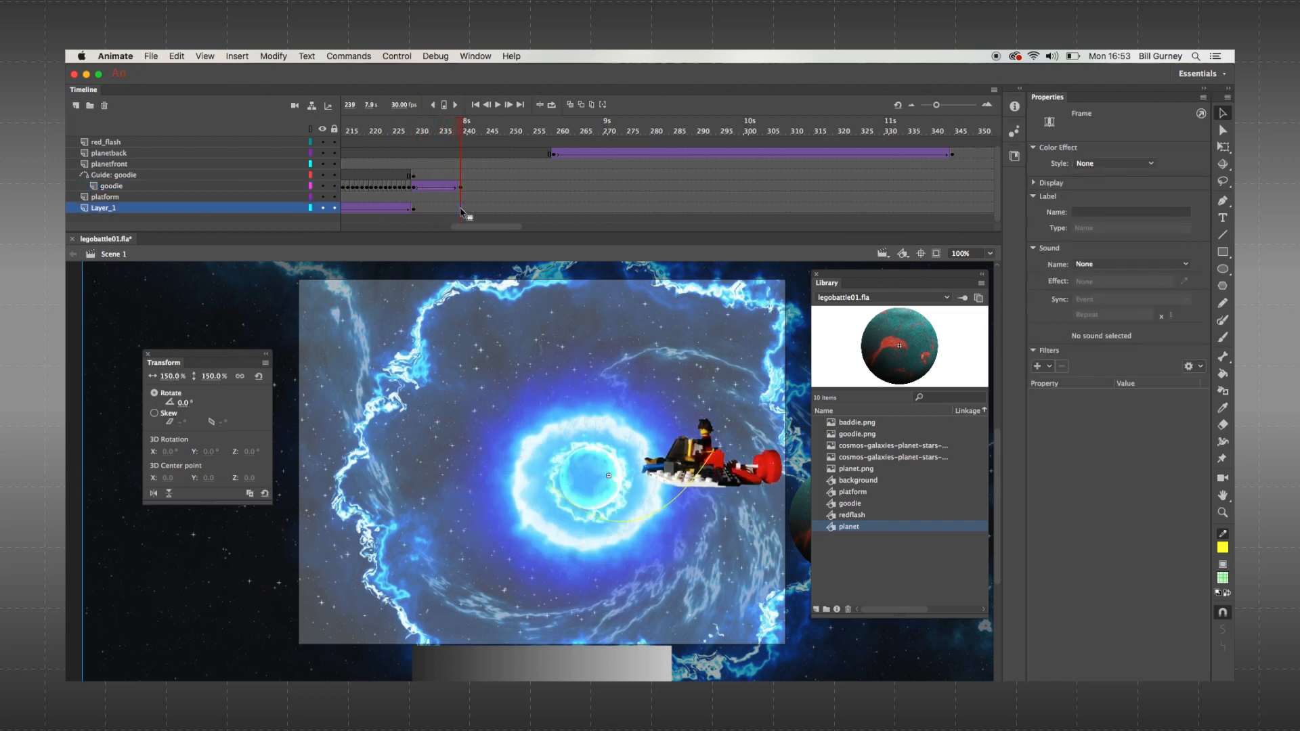
{"action": "right_click", "coordinate": [461, 210]}
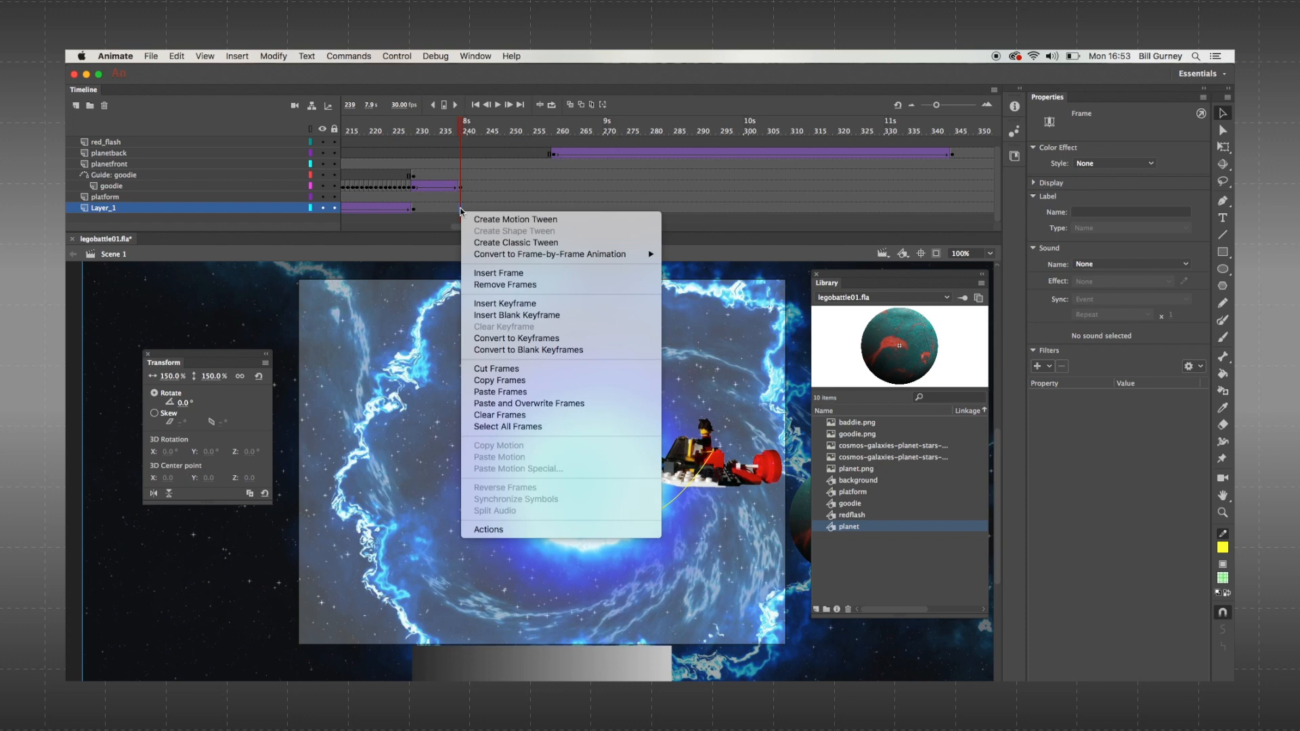
{"action": "left_click", "coordinate": [490, 304]}
{"action": "left_click", "coordinate": [170, 376]}
{"action": "type", "text": "130"}
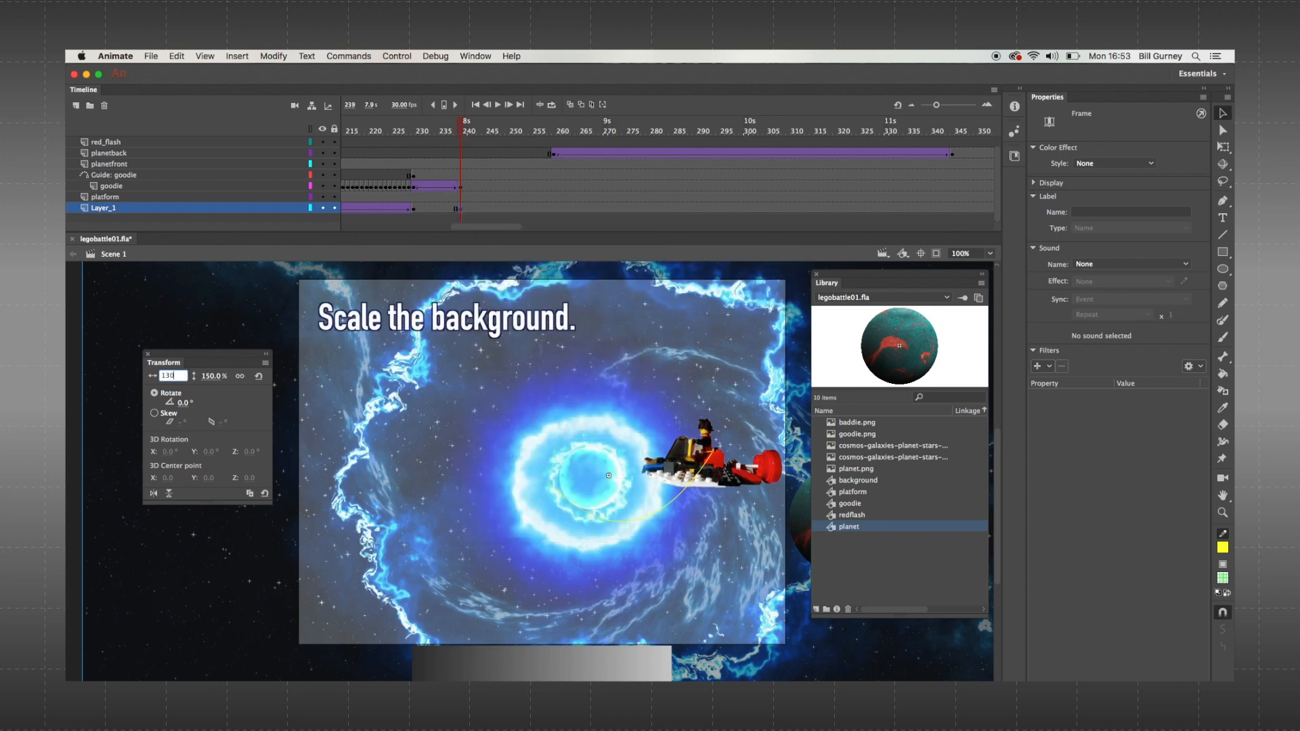
{"action": "key", "text": "Return"}
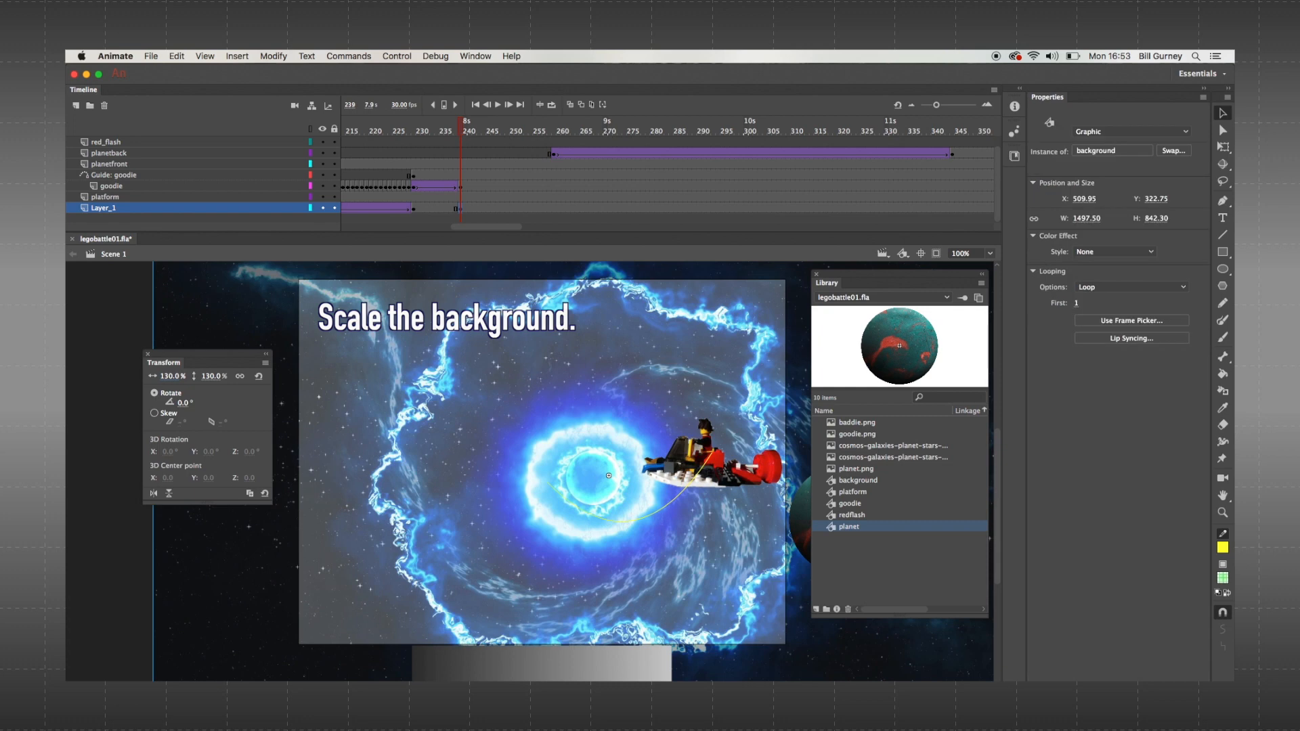
- Create a classic tween from frame 229 on Layer_1 and scrub through the background's scaling
{"action": "left_click", "coordinate": [413, 209]}
{"action": "right_click", "coordinate": [414, 211]}
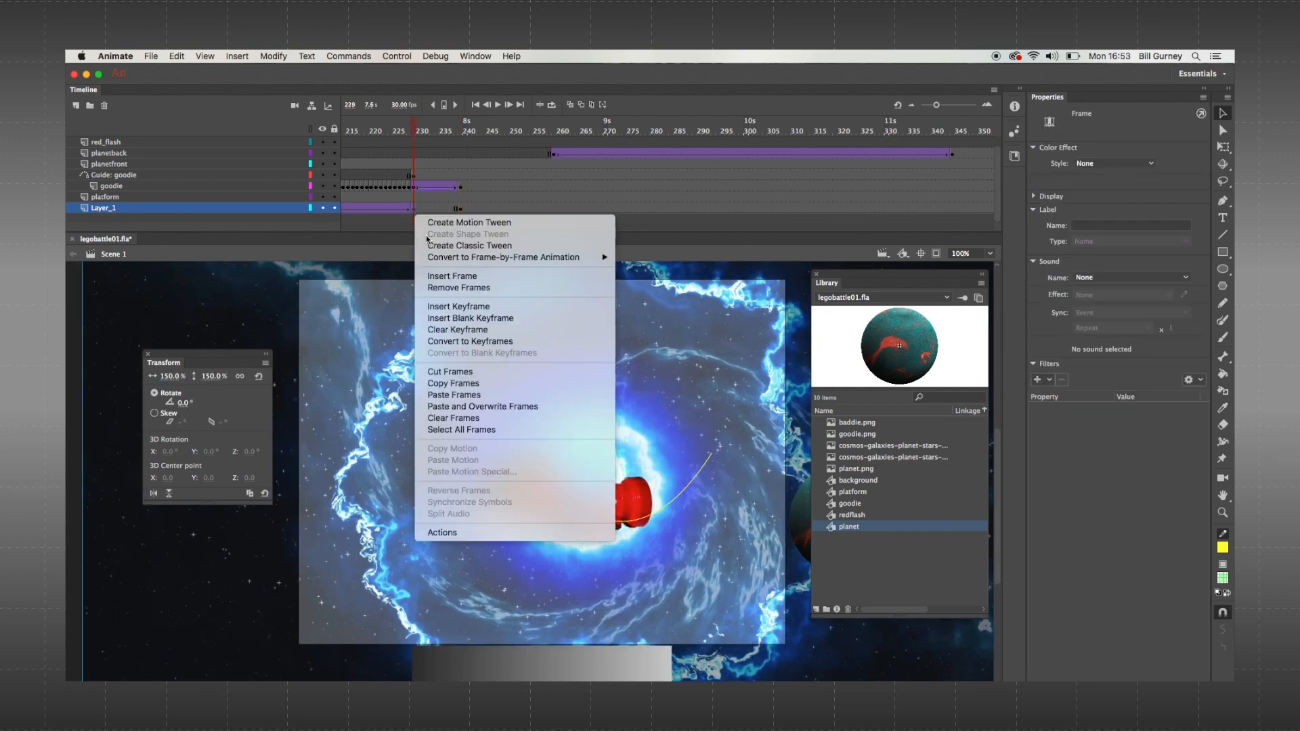
{"action": "left_click", "coordinate": [447, 245]}
{"action": "left_click", "coordinate": [407, 132]}
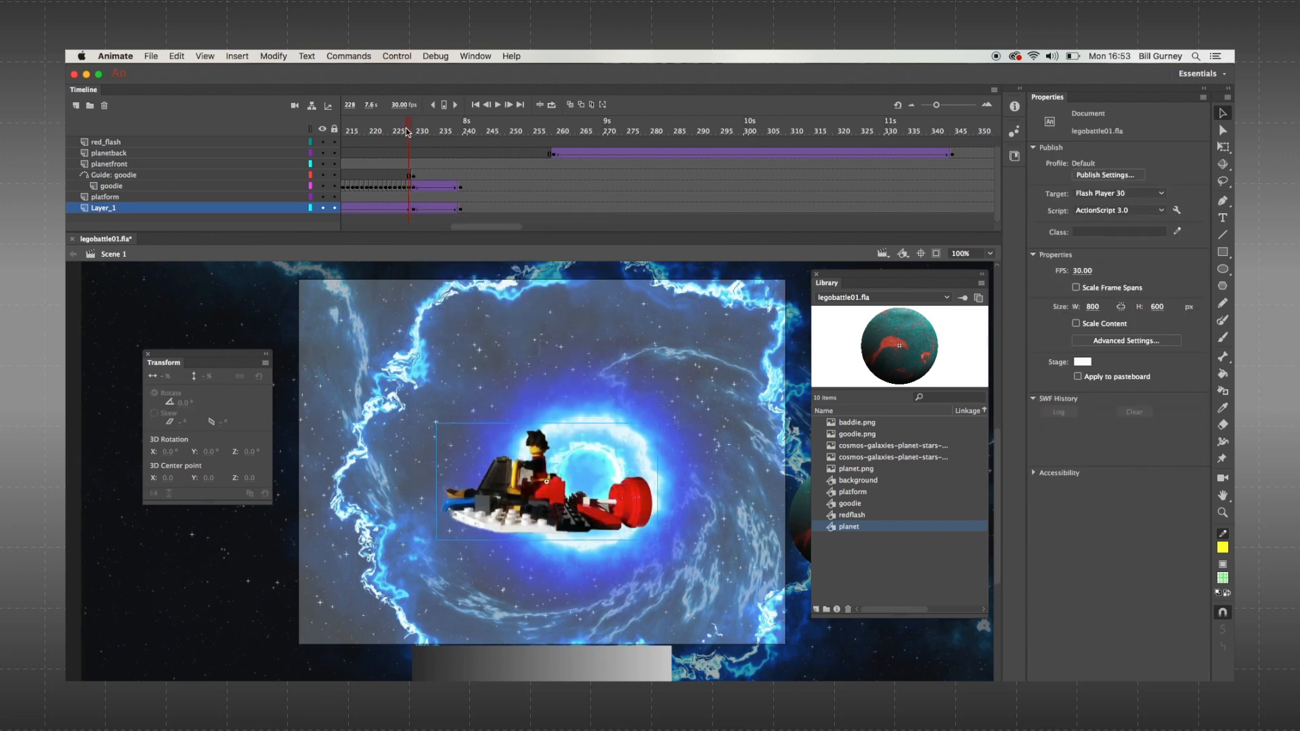
{"action": "left_click_drag", "start_coordinate": [407, 131], "coordinate": [459, 153]}
- Nudge the background slightly to the right on Layer_1's keyframe at frame 239
{"action": "left_click", "coordinate": [459, 210]}
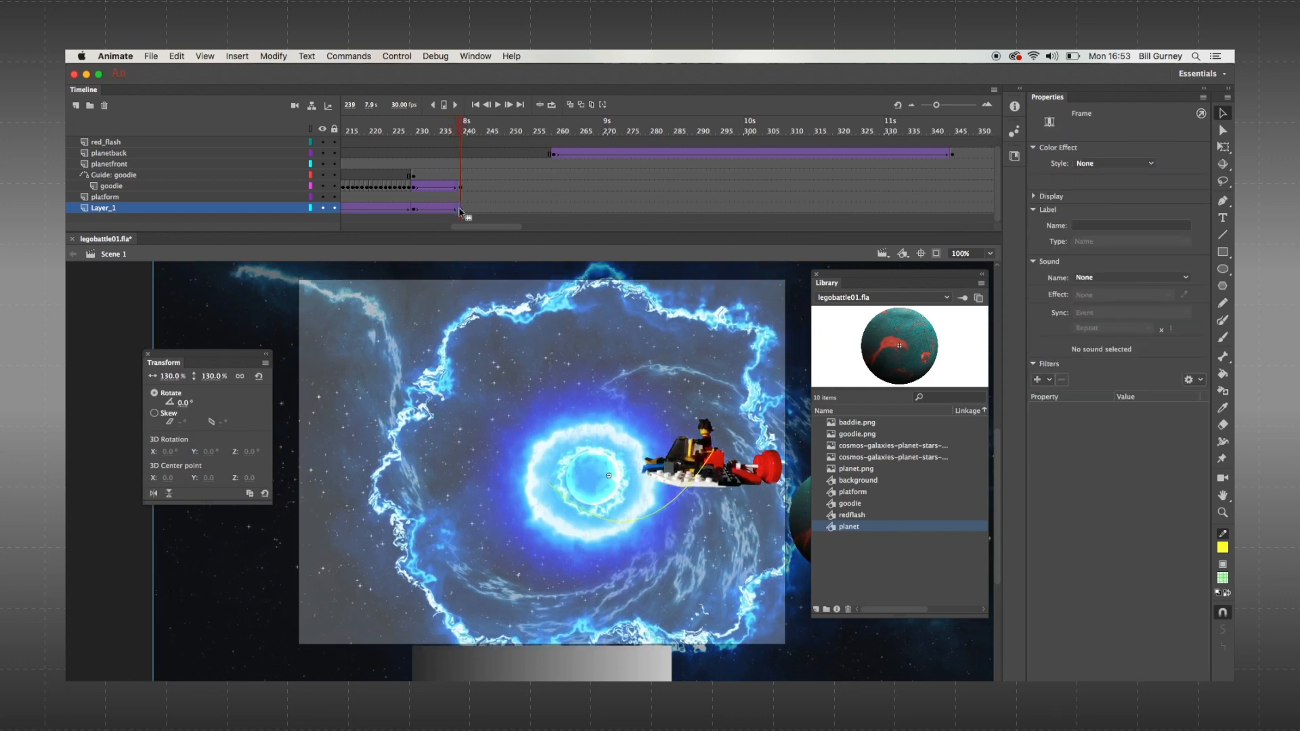
{"action": "key", "text": "shift+Right"}
{"action": "key", "text": "shift+Right"}
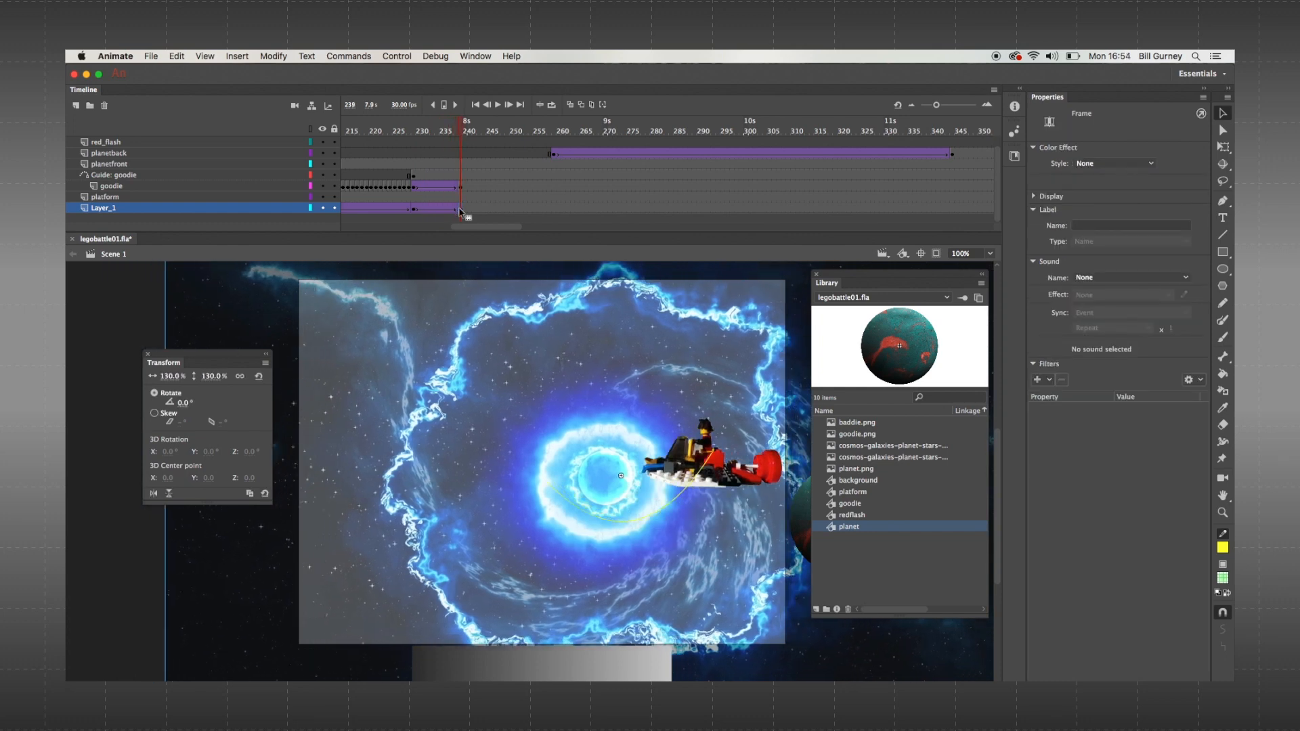
- Insert a keyframe at frame 343 on Layer_1 and shift the background further right there
{"action": "left_click_drag", "start_coordinate": [465, 127], "coordinate": [679, 207]}
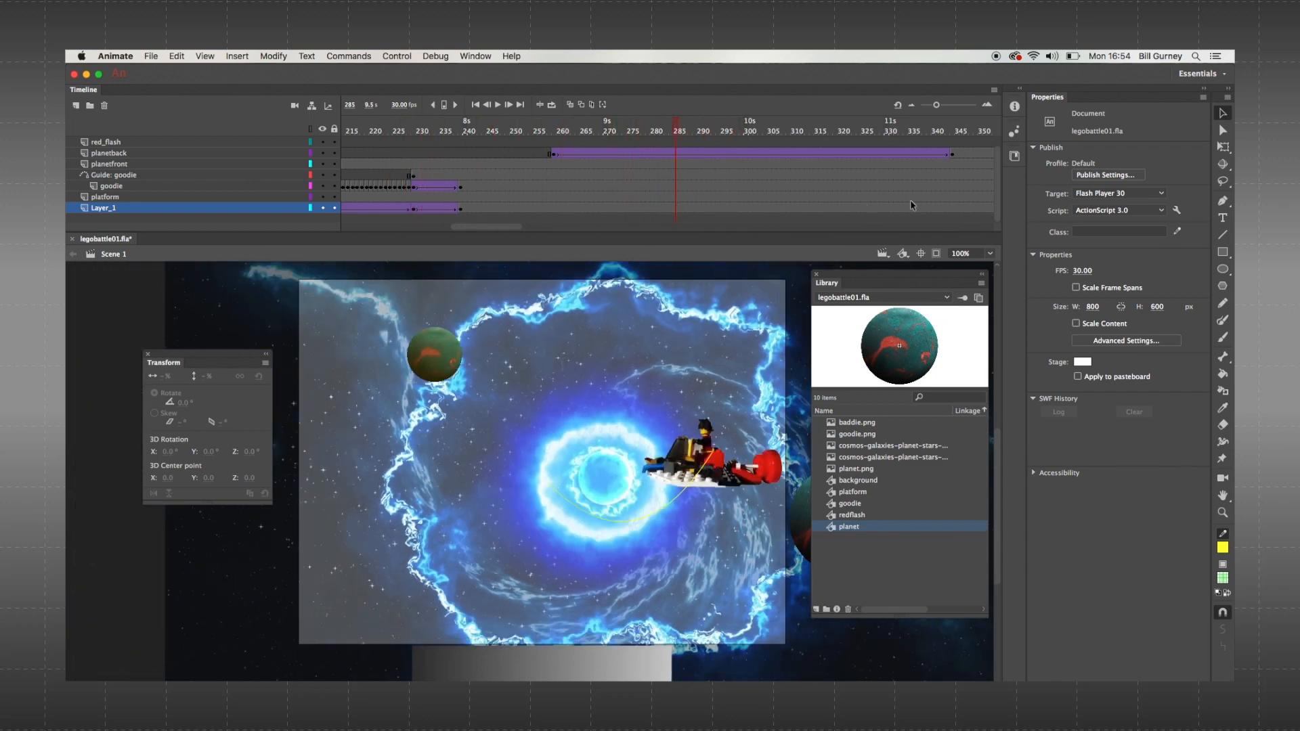
{"action": "left_click", "coordinate": [949, 209]}
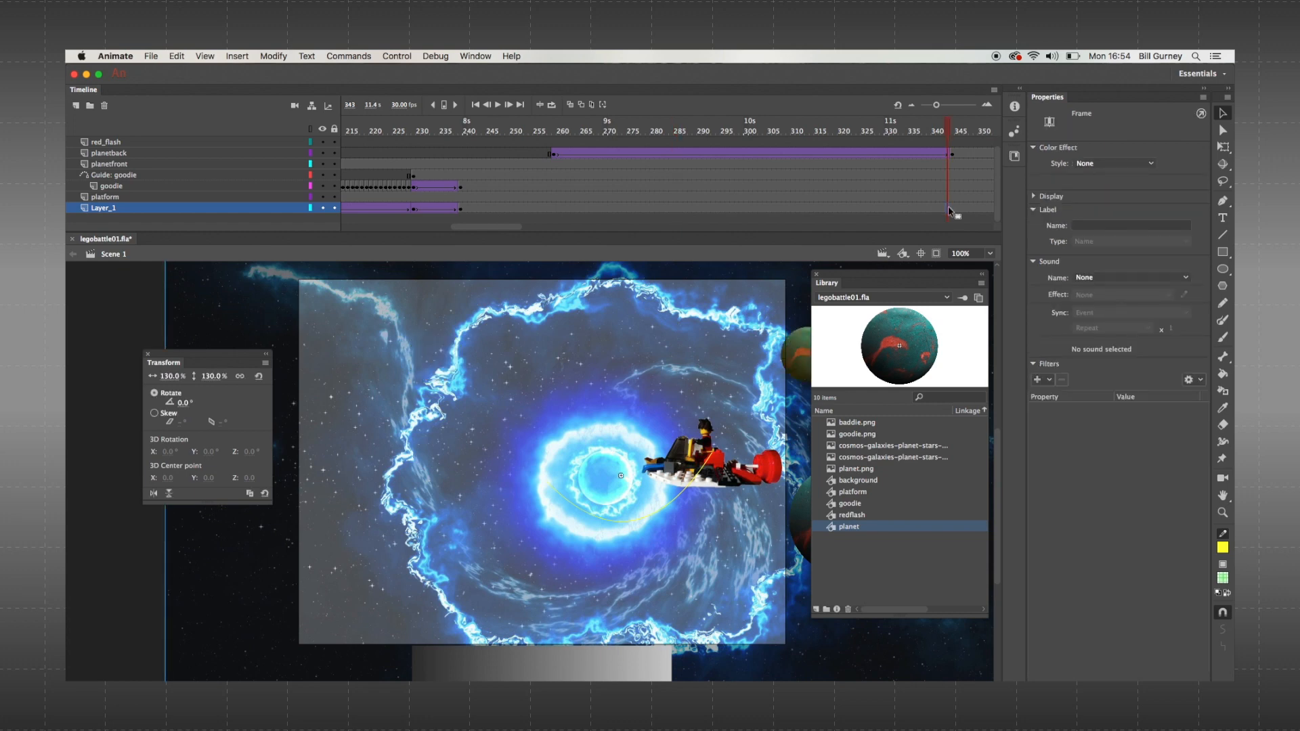
{"action": "right_click", "coordinate": [948, 210]}
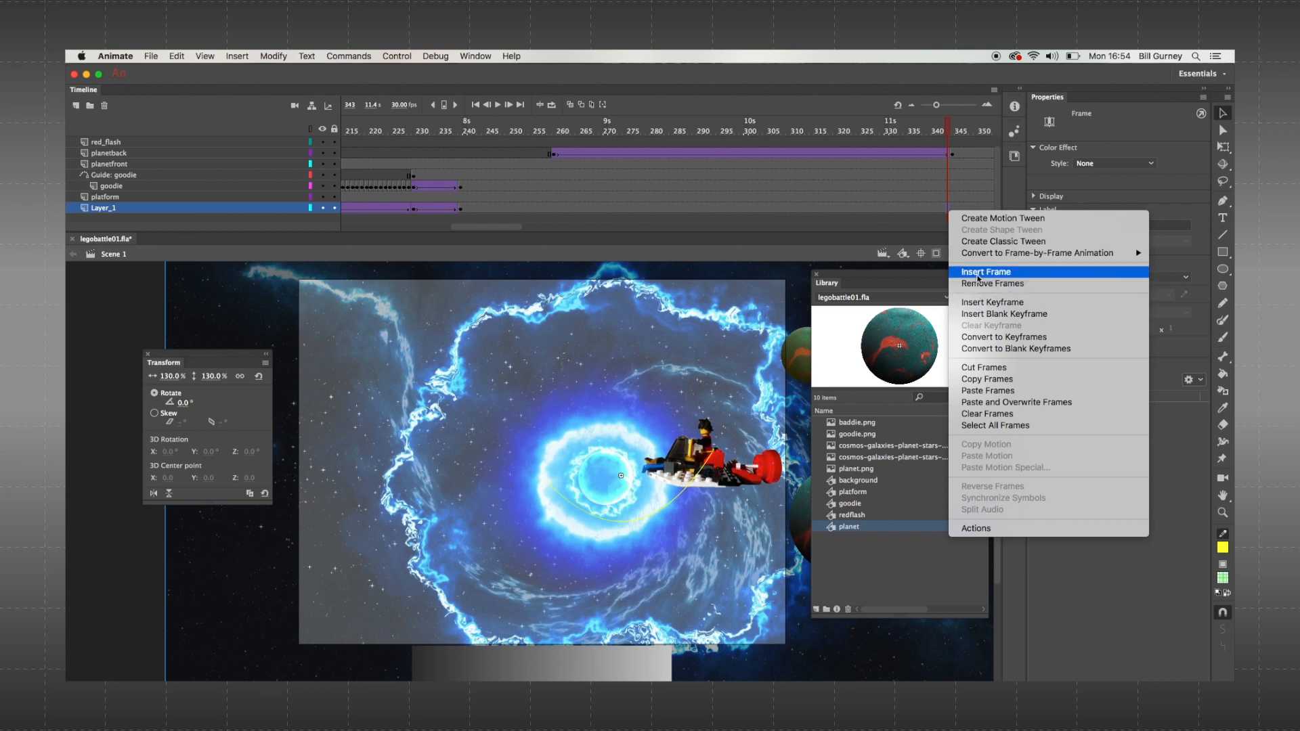
{"action": "left_click", "coordinate": [939, 211]}
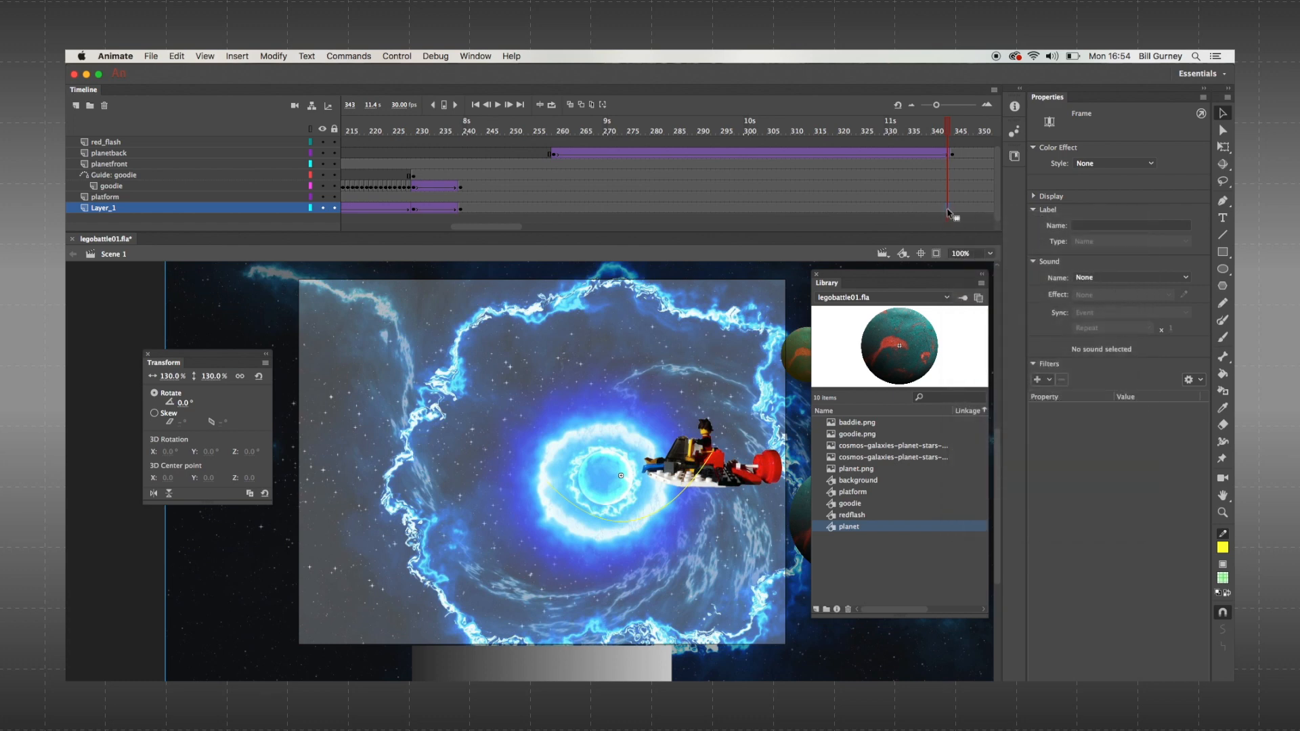
{"action": "right_click", "coordinate": [949, 212]}
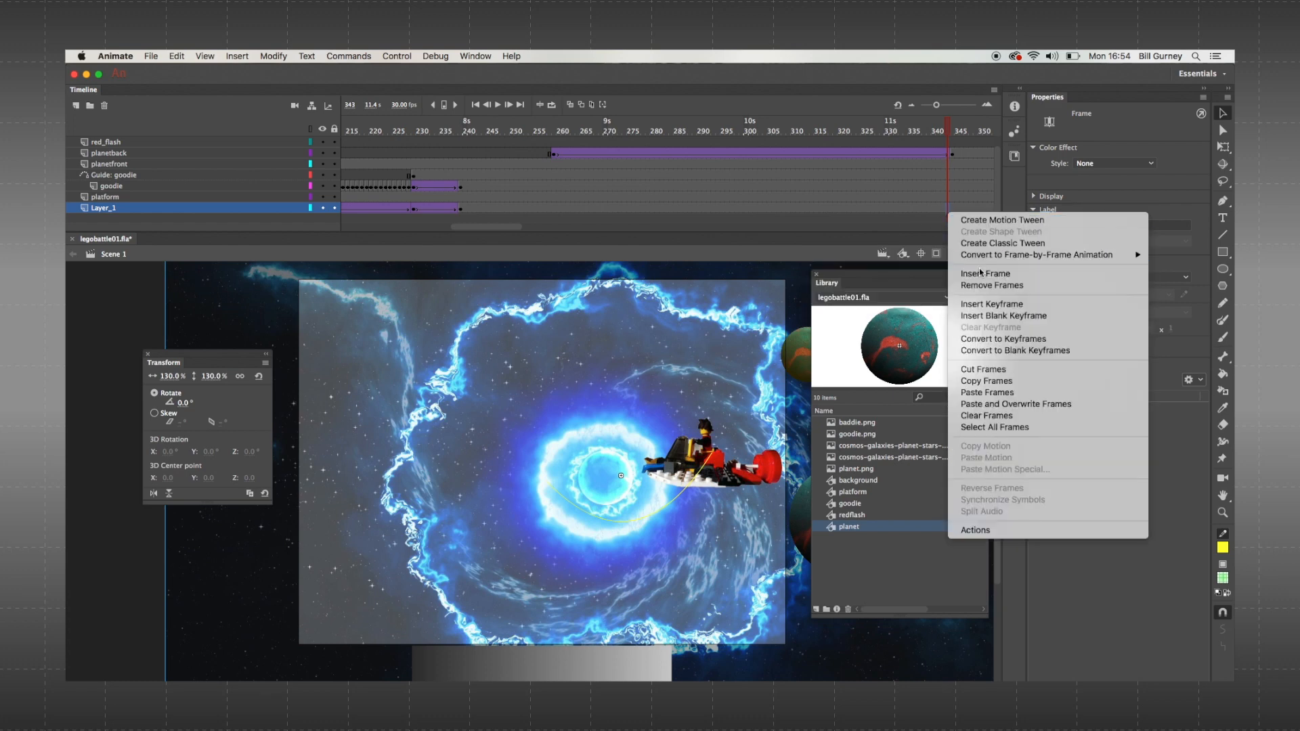
{"action": "left_click", "coordinate": [966, 306]}
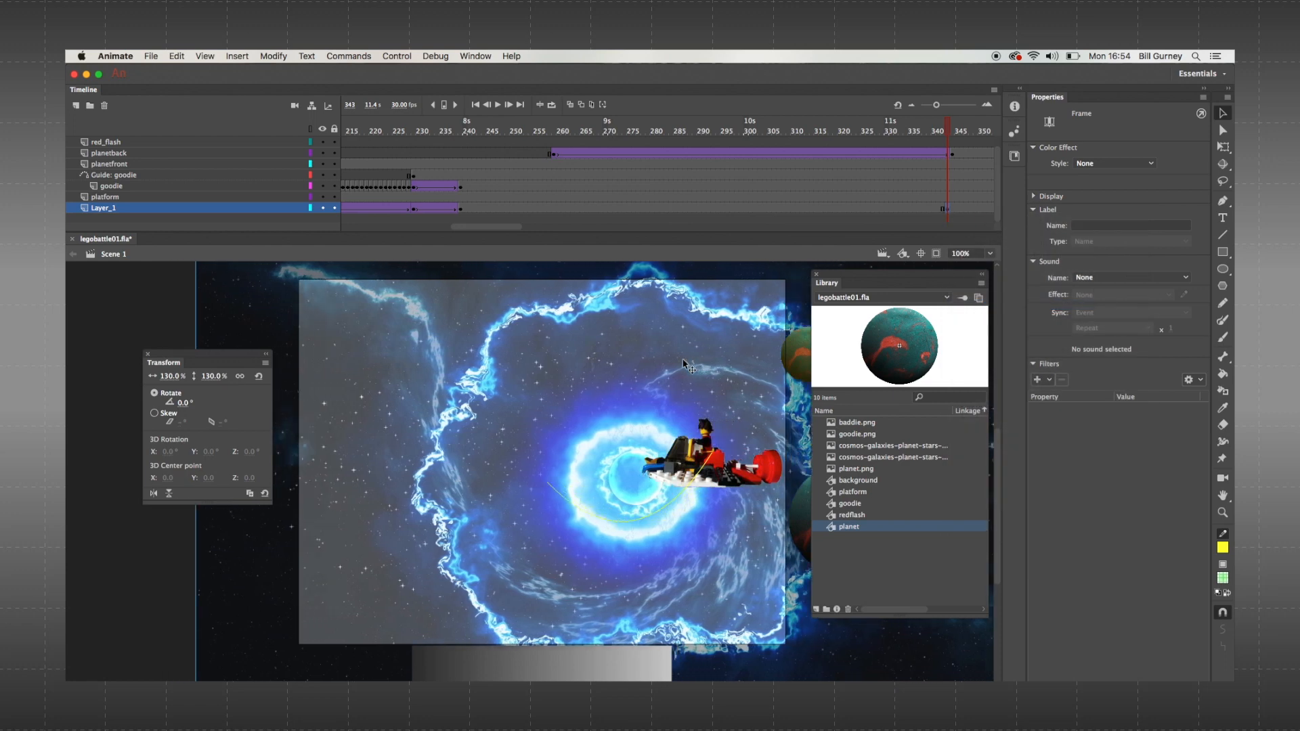
- Create a classic tween from frame 239 to 343 on Layer_1 and scrub through the background drift
{"action": "right_click", "coordinate": [461, 216]}
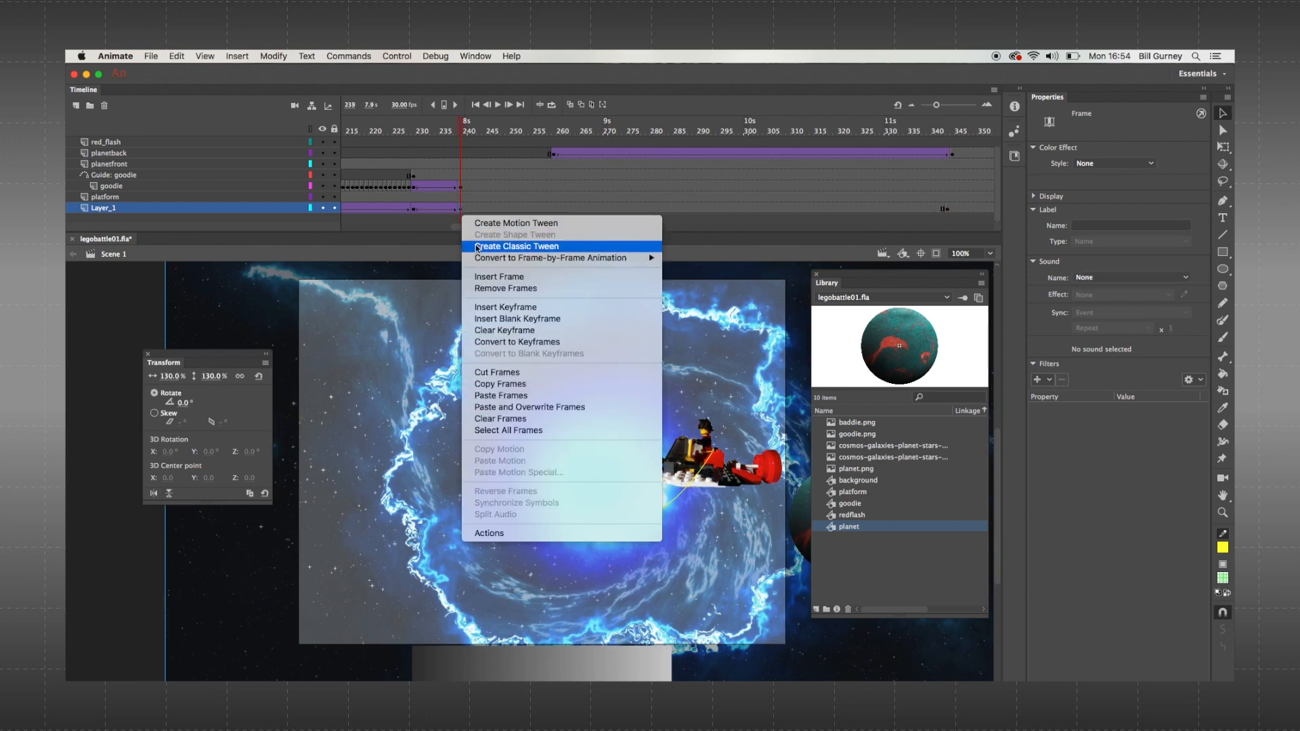
{"action": "left_click", "coordinate": [475, 246]}
{"action": "left_click_drag", "start_coordinate": [452, 130], "coordinate": [887, 169]}
- Insert consecutive keyframes from frame 240 to 247 on the goodie layer for the craft's rumble
{"action": "left_click", "coordinate": [411, 185]}
{"action": "left_click", "coordinate": [423, 133]}
{"action": "left_click_drag", "start_coordinate": [425, 139], "coordinate": [463, 145]}
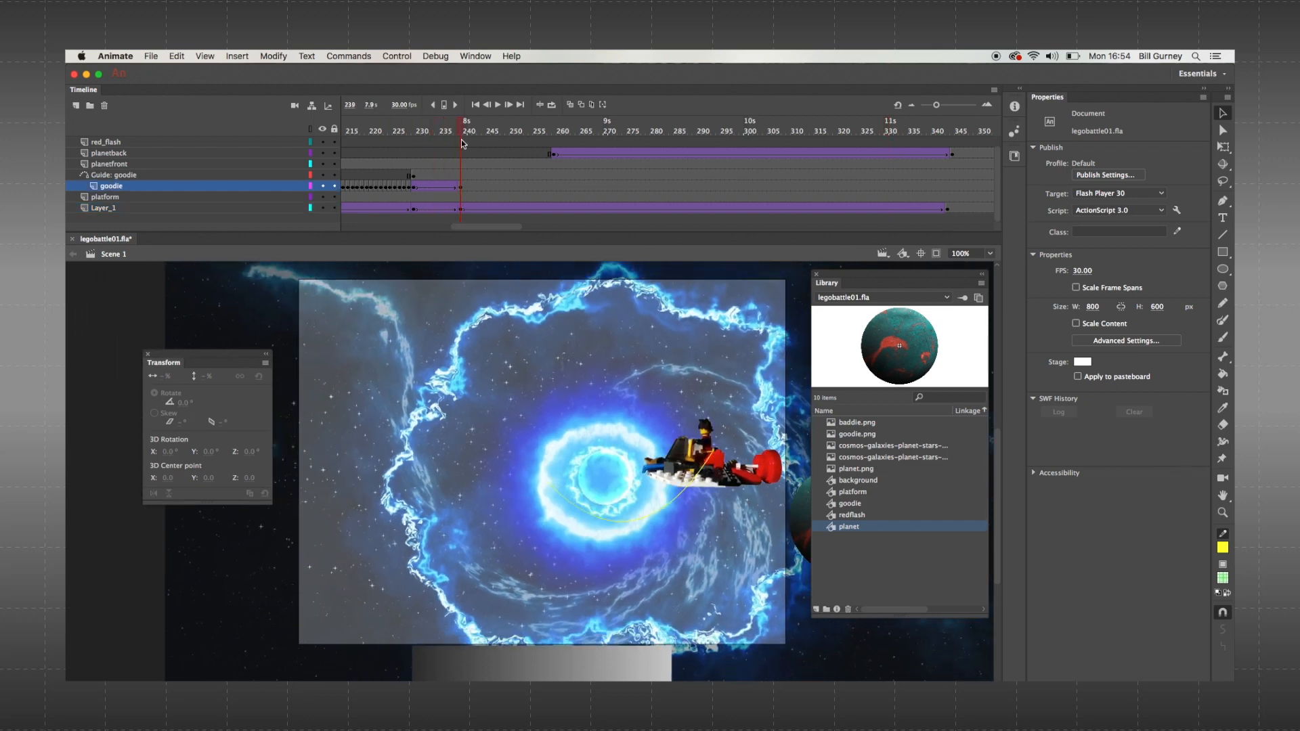
{"action": "left_click", "coordinate": [464, 190]}
{"action": "right_click", "coordinate": [464, 189]}
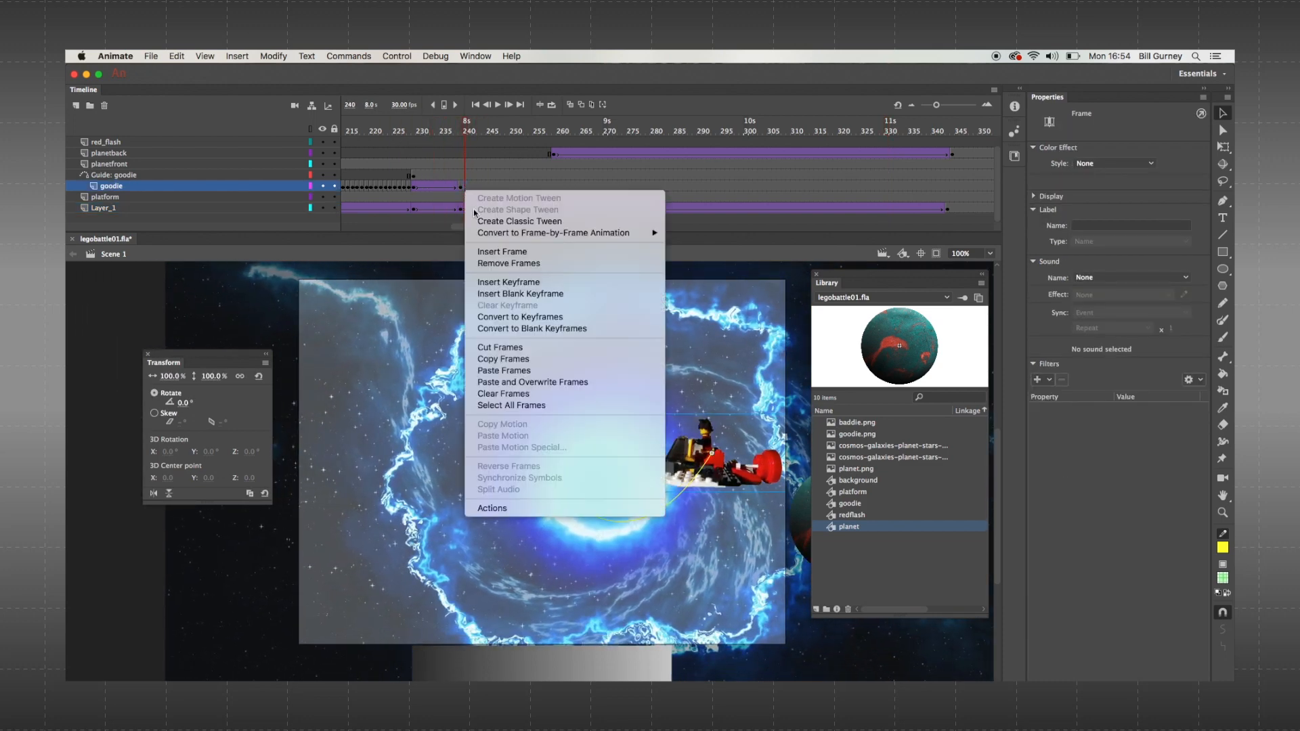
{"action": "left_click", "coordinate": [497, 284]}
{"action": "key", "text": "F6"}
{"action": "key", "text": "F6"}
{"action": "key", "text": "F6"}
{"action": "key", "text": "F6"}
{"action": "key", "text": "F6"}
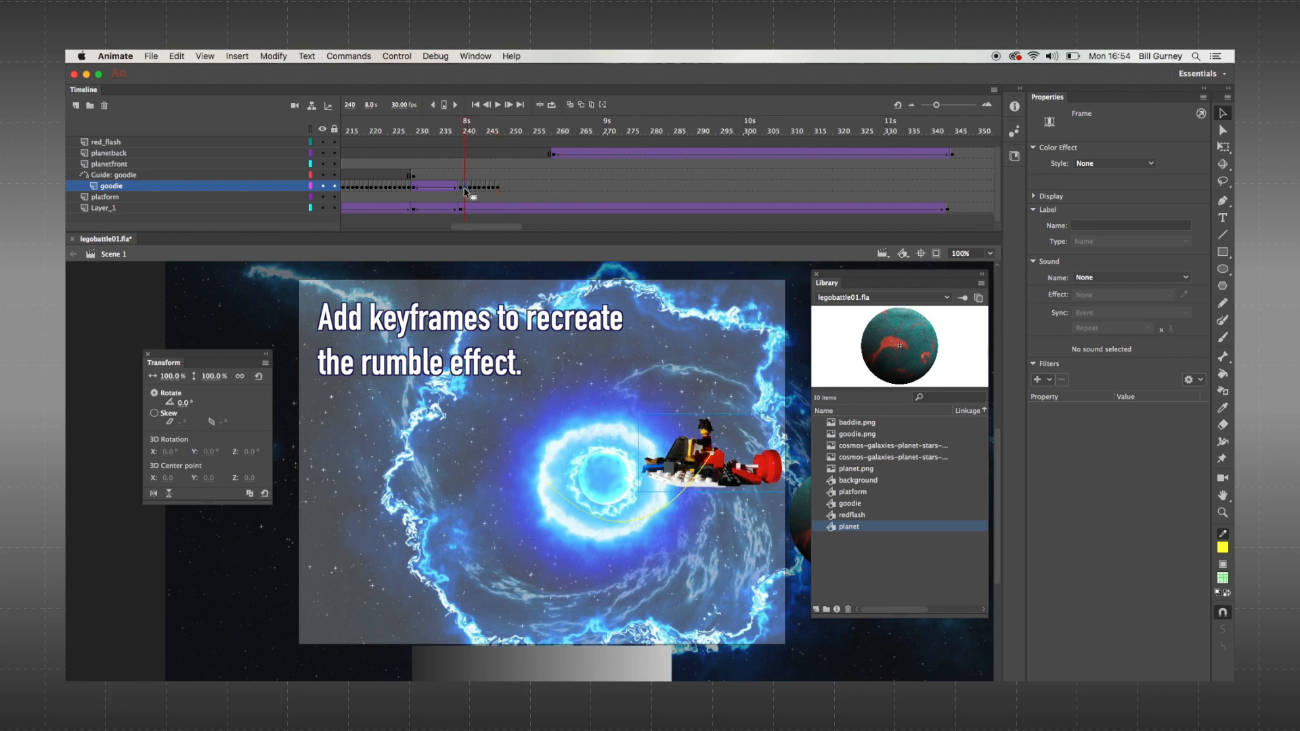
- Copy the goodie layer's rumble keyframes from frame 239 to 247 and paste them directly after that run
{"action": "left_click", "coordinate": [479, 191]}
{"action": "left_click", "coordinate": [486, 189]}
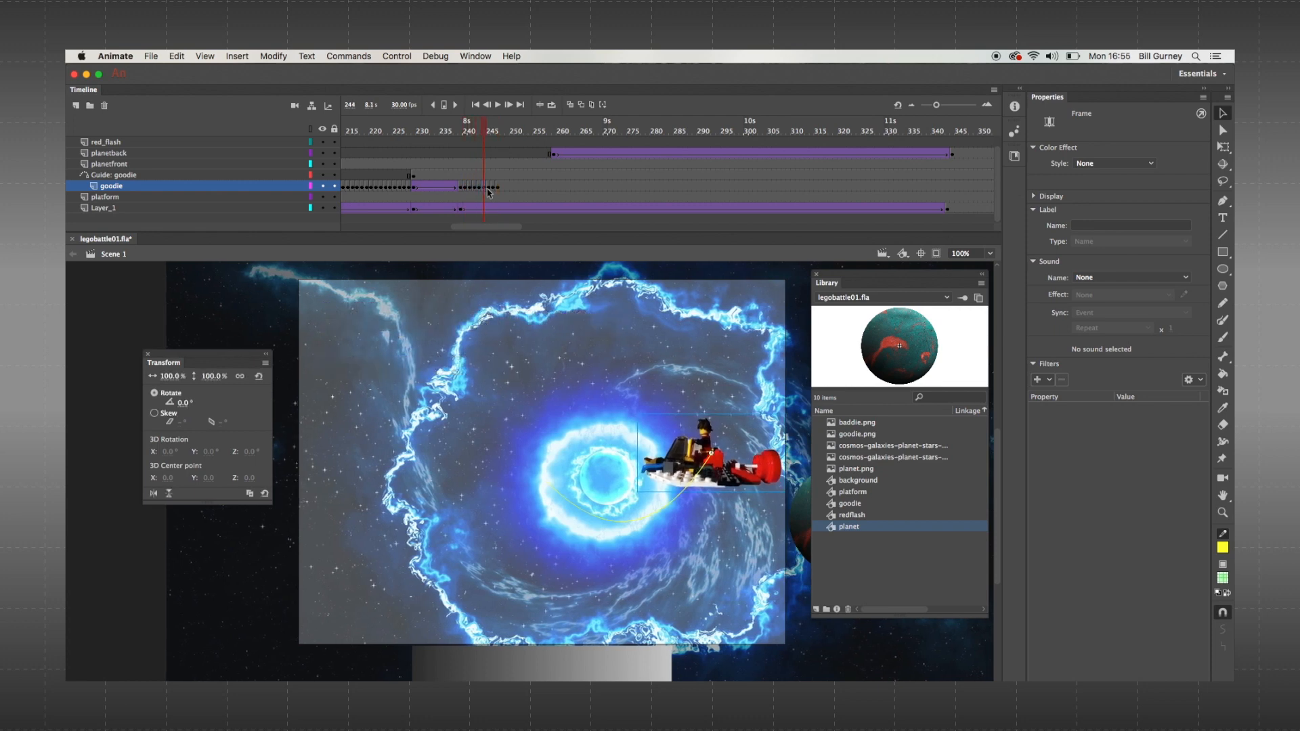
{"action": "left_click", "coordinate": [492, 189]}
{"action": "left_click", "coordinate": [497, 190]}
{"action": "left_click_drag", "start_coordinate": [461, 188], "coordinate": [495, 190]}
{"action": "right_click", "coordinate": [495, 192]}
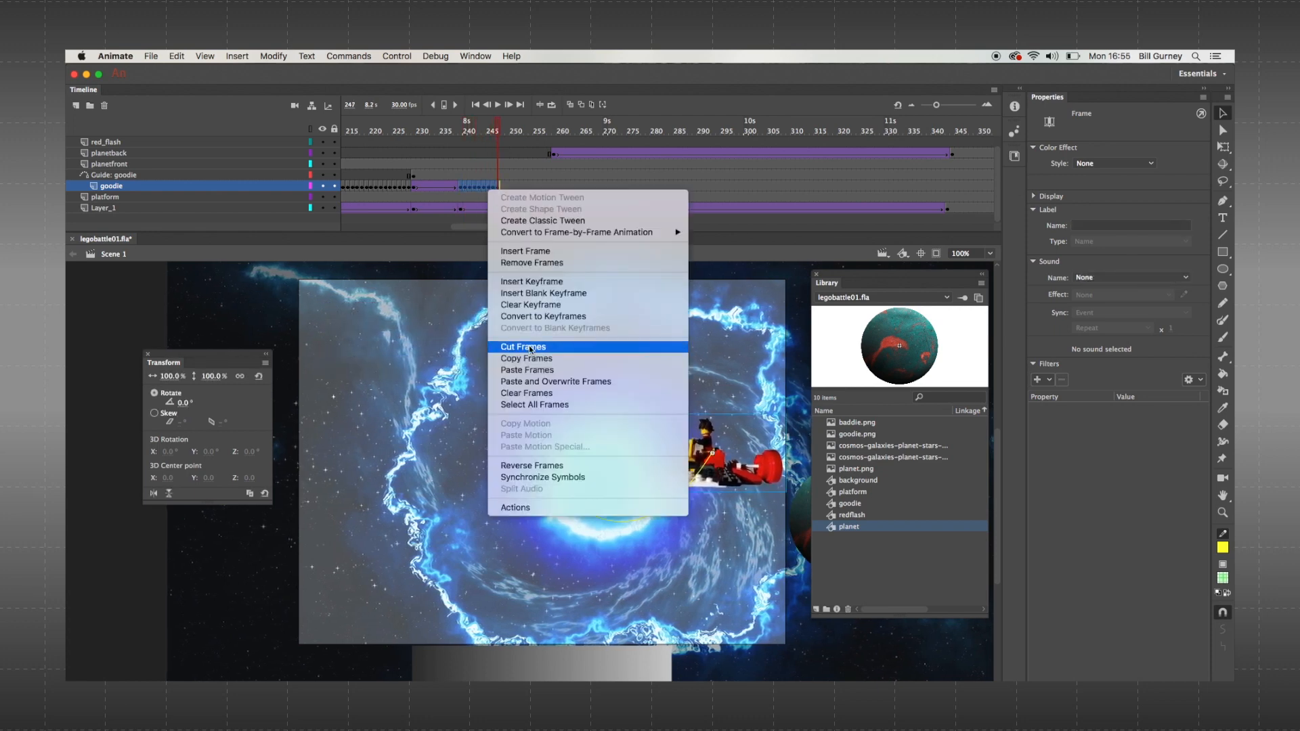
{"action": "left_click", "coordinate": [522, 348]}
{"action": "right_click", "coordinate": [506, 189]}
{"action": "left_click", "coordinate": [535, 366]}
- Copy the goodie layer's growing run of rumble keyframes and paste it at its end twice, extending it to about frame 310
{"action": "right_click", "coordinate": [540, 191]}
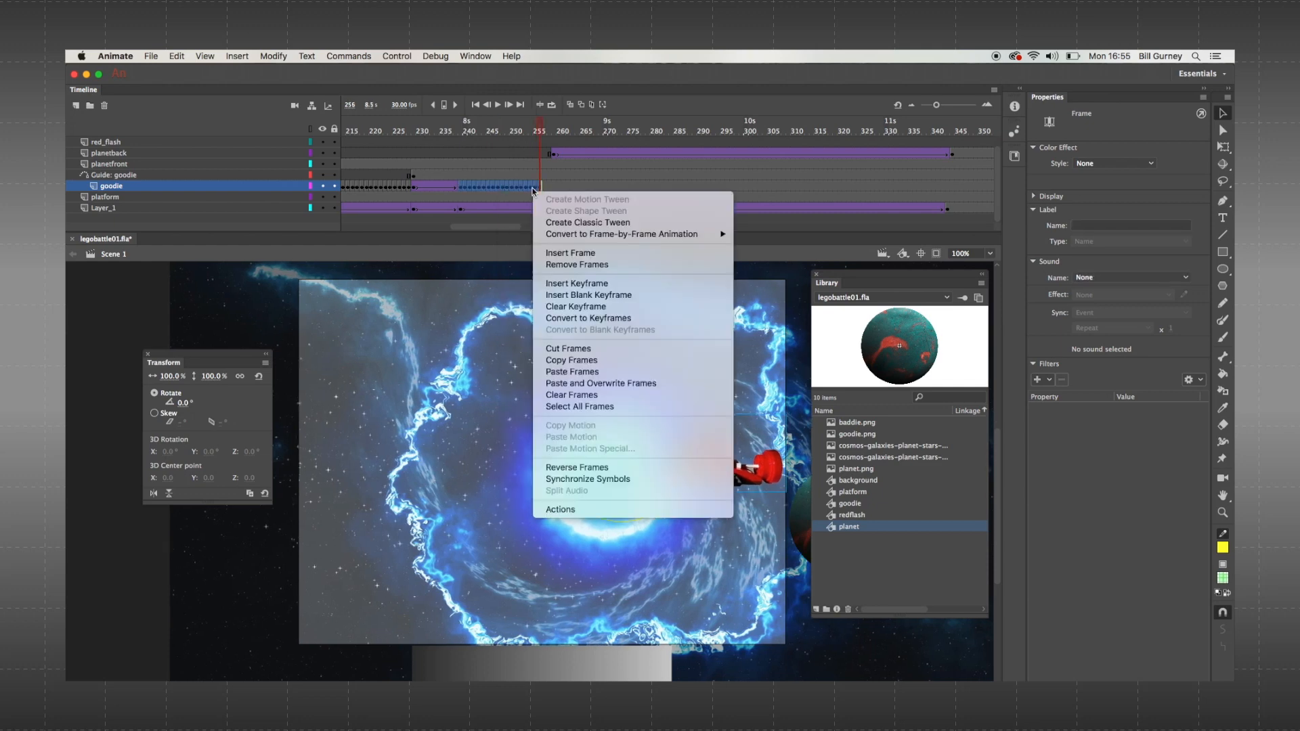
{"action": "left_click", "coordinate": [568, 366]}
{"action": "right_click", "coordinate": [544, 187]}
{"action": "left_click", "coordinate": [596, 361]}
{"action": "right_click", "coordinate": [623, 187]}
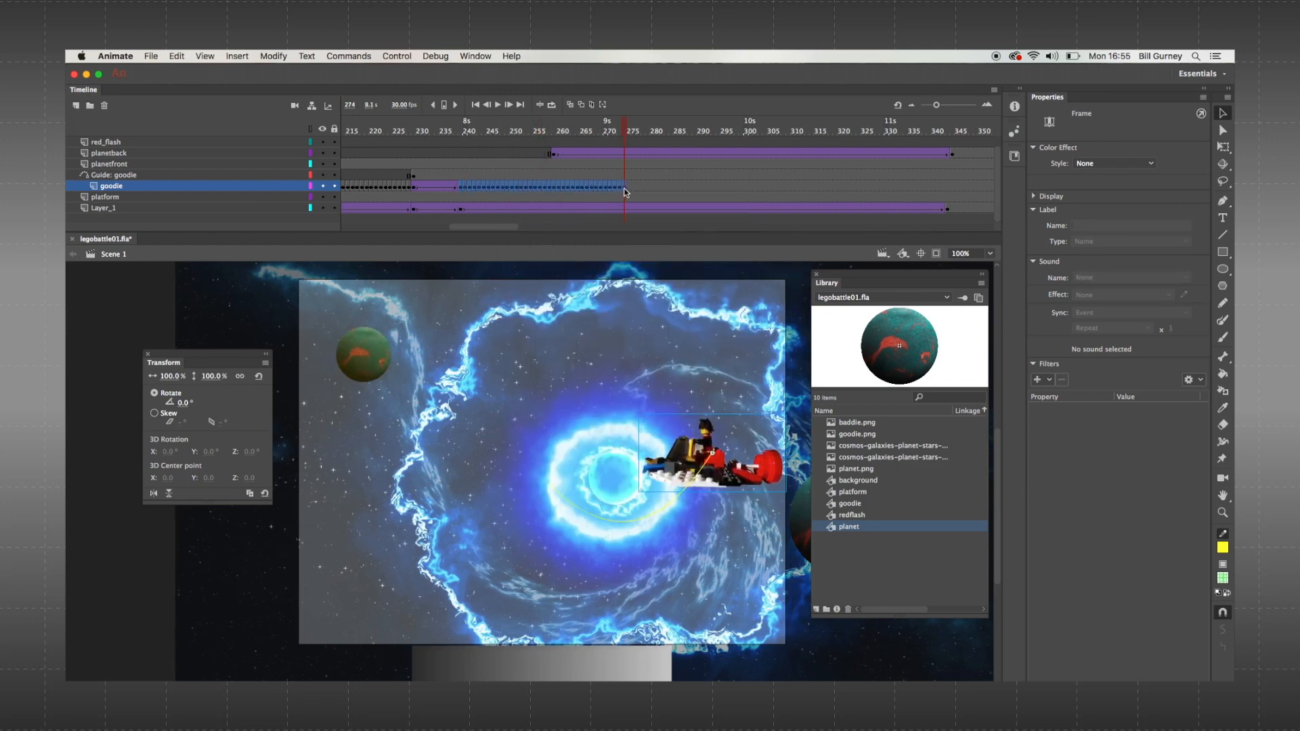
{"action": "left_click", "coordinate": [670, 359]}
{"action": "right_click", "coordinate": [629, 188]}
{"action": "left_click", "coordinate": [675, 370]}
- Paste the copied rumble keyframes again from frame 311 on the goodie layer and play back the sequence
{"action": "left_click", "coordinate": [798, 187]}
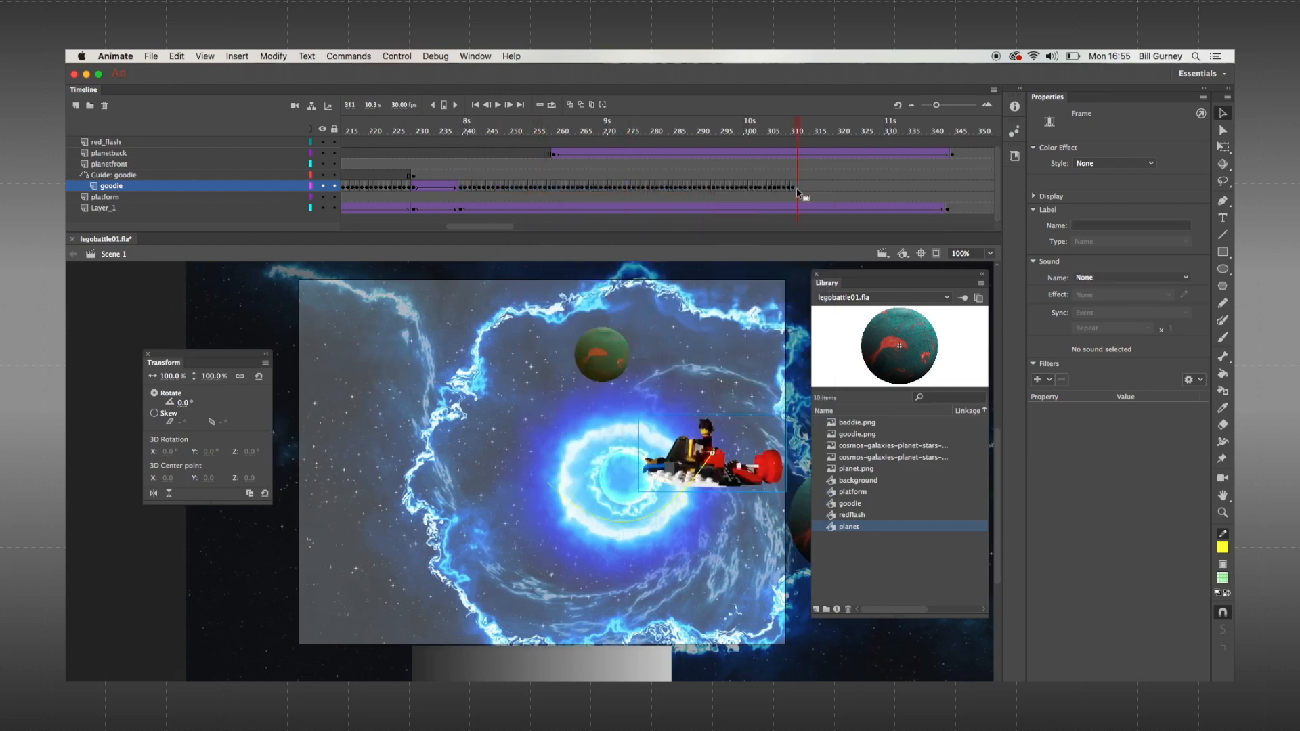
{"action": "right_click", "coordinate": [798, 187]}
{"action": "left_click", "coordinate": [846, 370]}
{"action": "left_click_drag", "start_coordinate": [750, 122], "coordinate": [392, 161]}
{"action": "key", "text": "Return"}
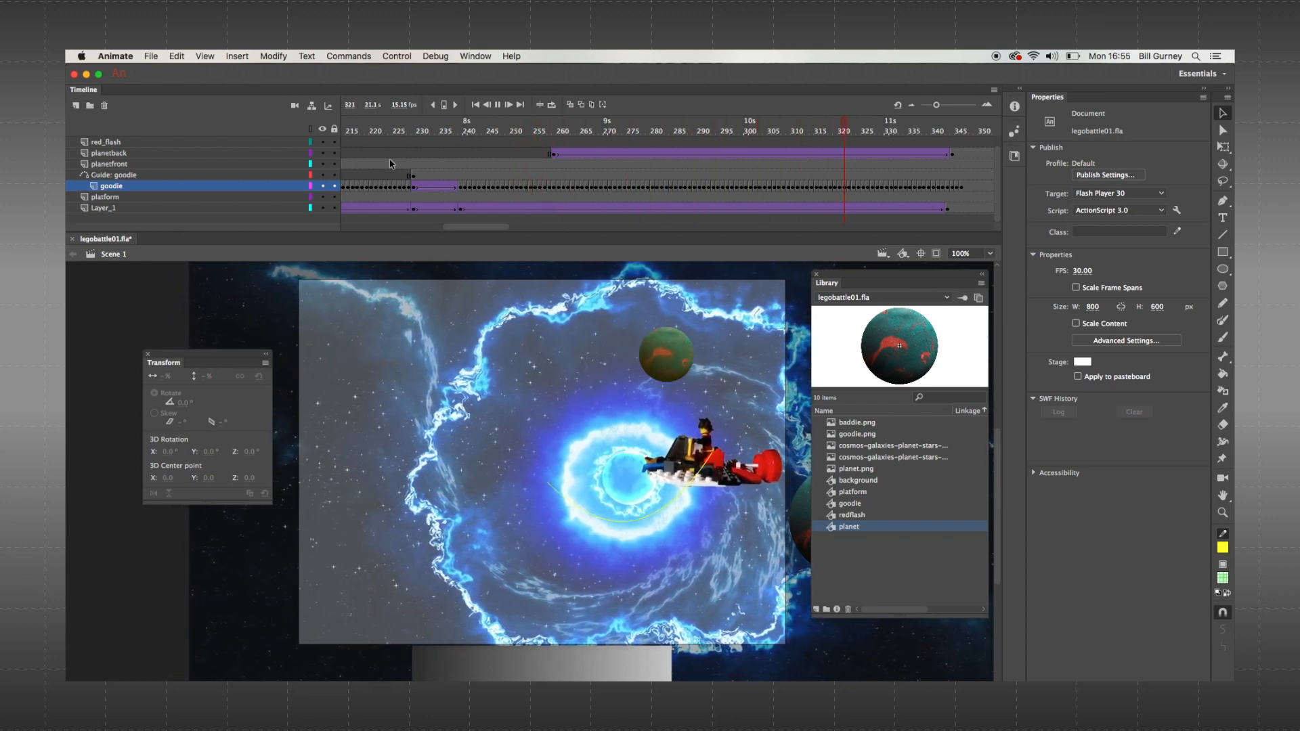
- Set the fill to a radial gradient with a green #00FF00 first stop and an added middle stop in the same green
{"action": "left_click", "coordinate": [475, 57]}
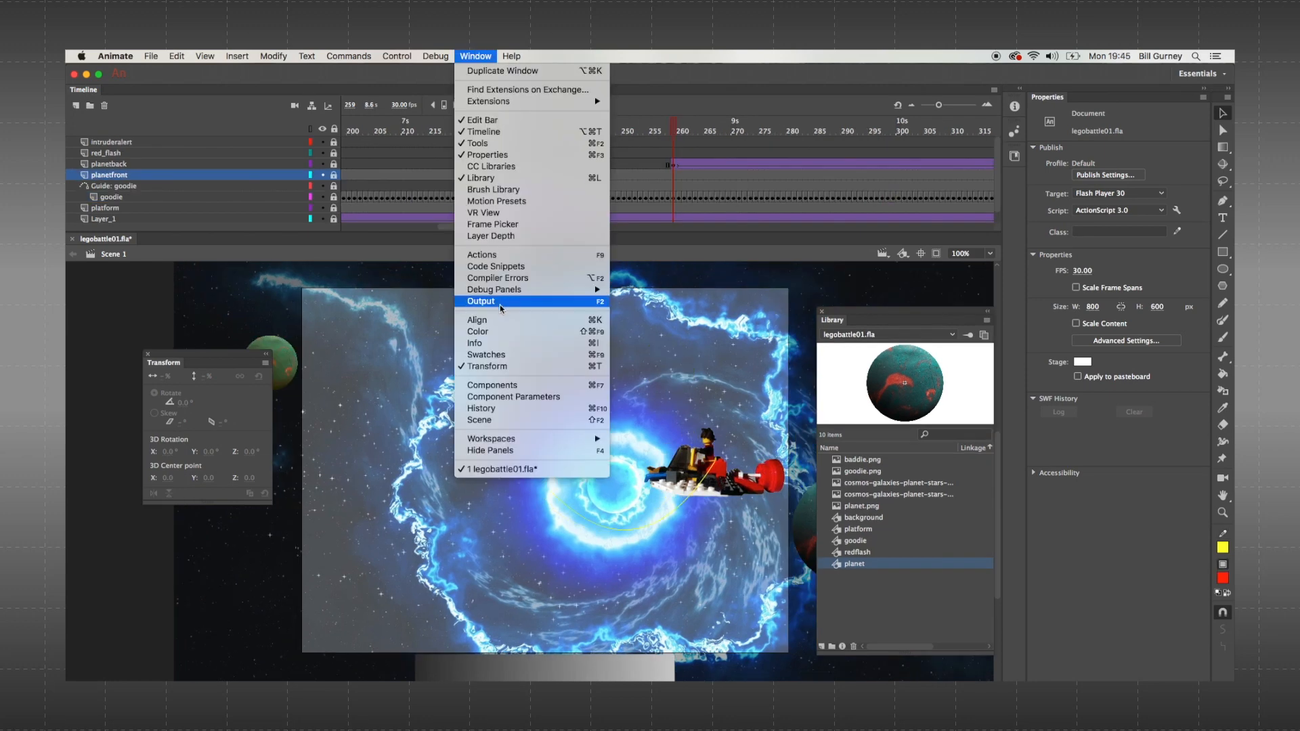
{"action": "left_click", "coordinate": [503, 330]}
{"action": "left_click", "coordinate": [867, 152]}
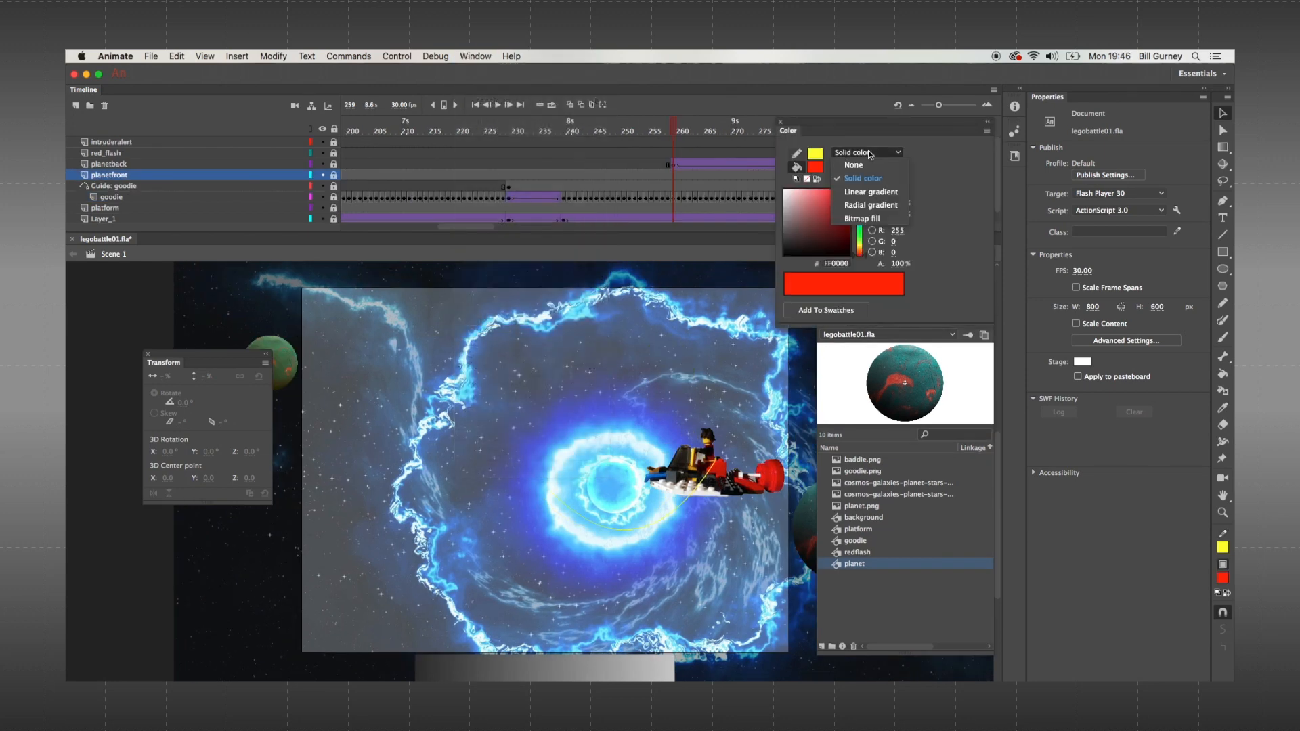
{"action": "left_click", "coordinate": [863, 203]}
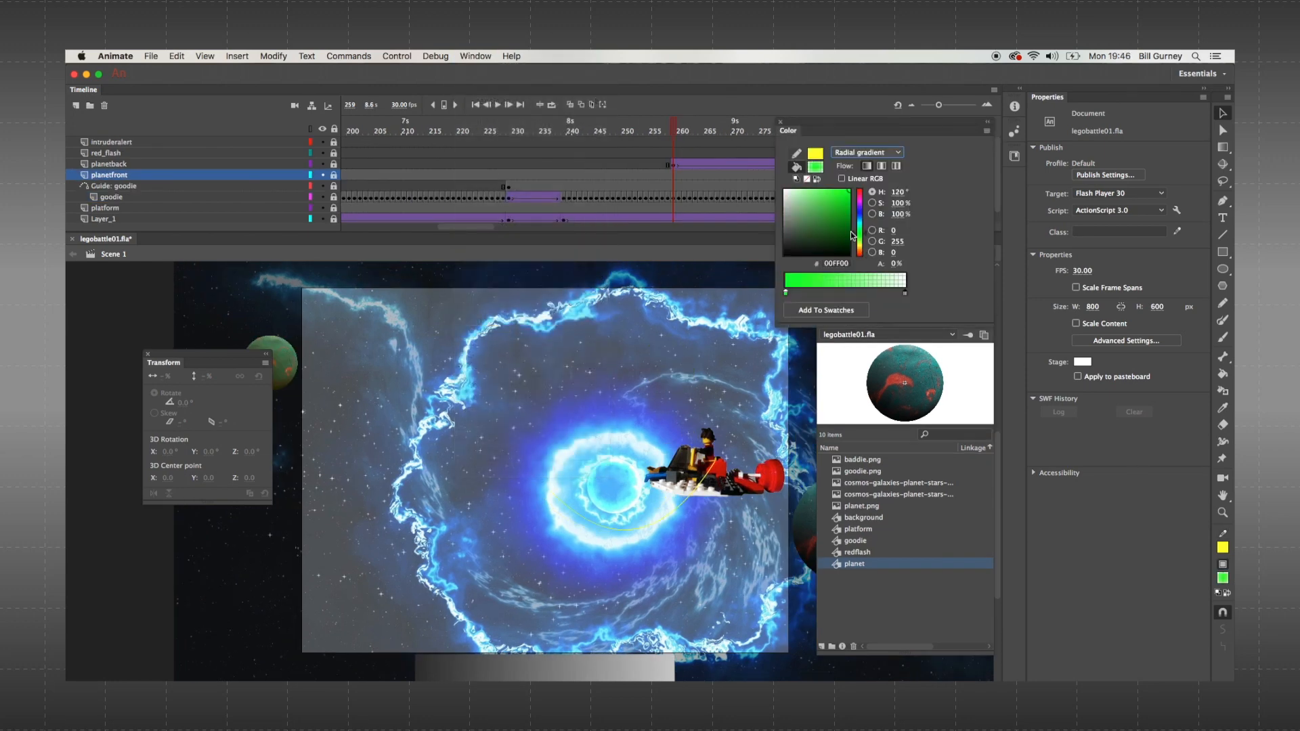
{"action": "double_click", "coordinate": [786, 294]}
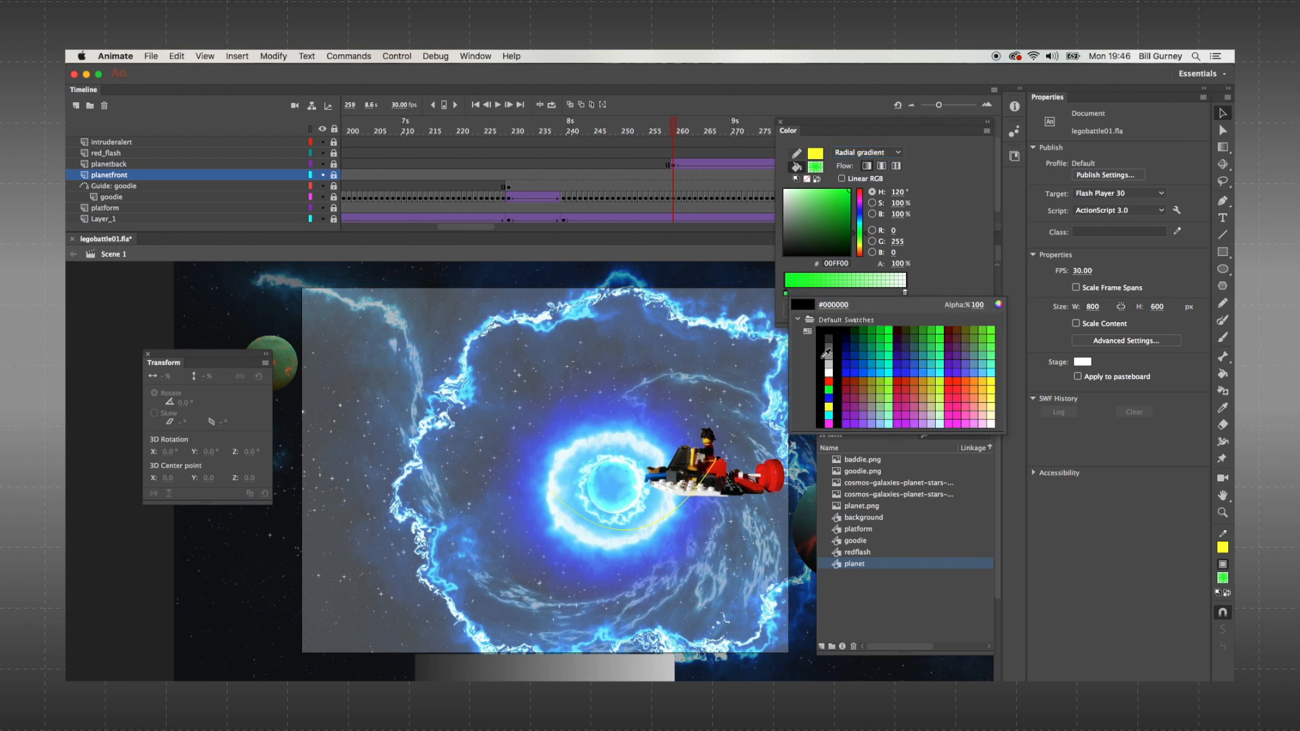
{"action": "left_click", "coordinate": [829, 390]}
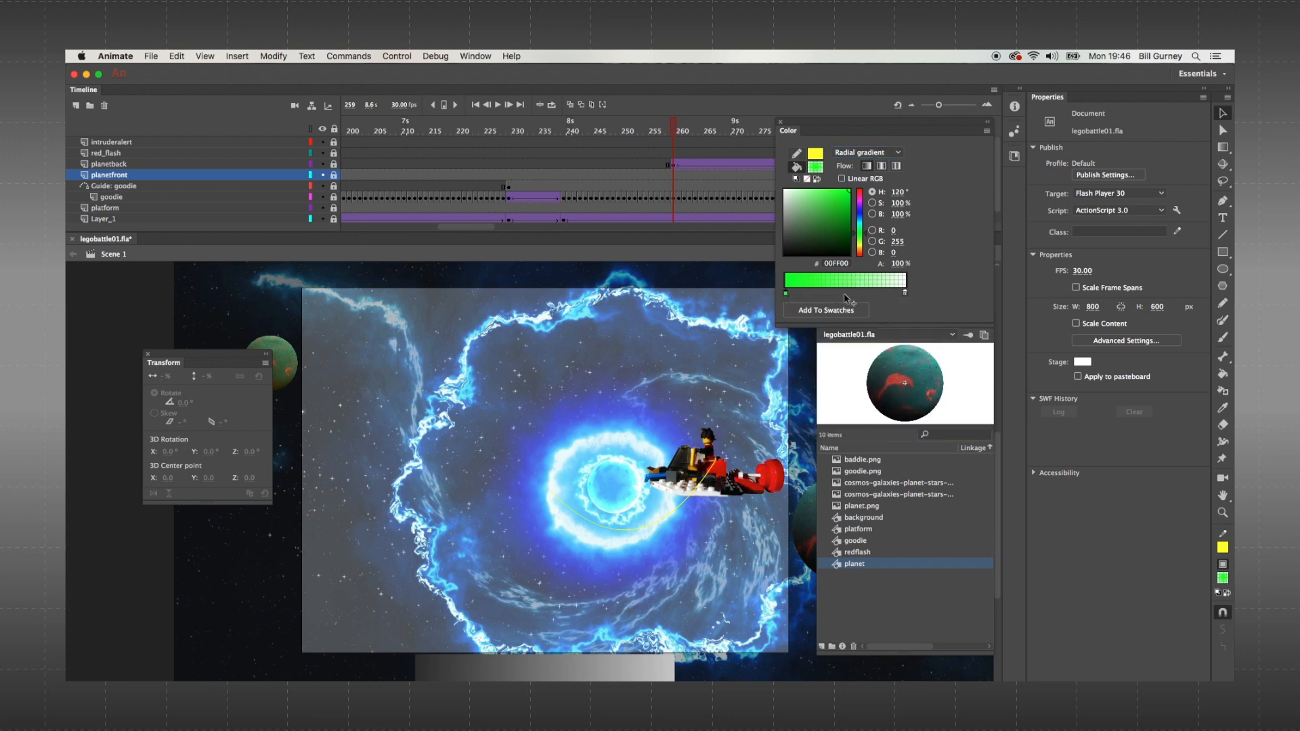
{"action": "double_click", "coordinate": [844, 293]}
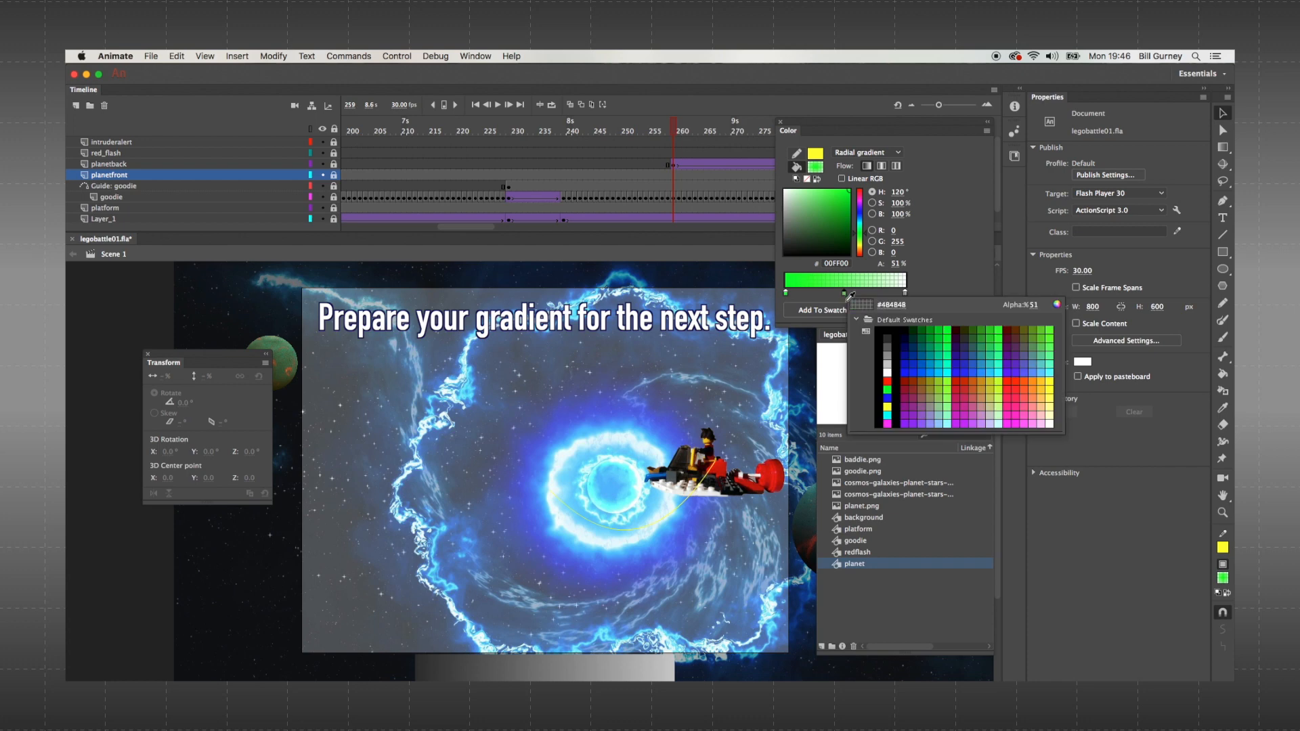
{"action": "left_click", "coordinate": [887, 390]}
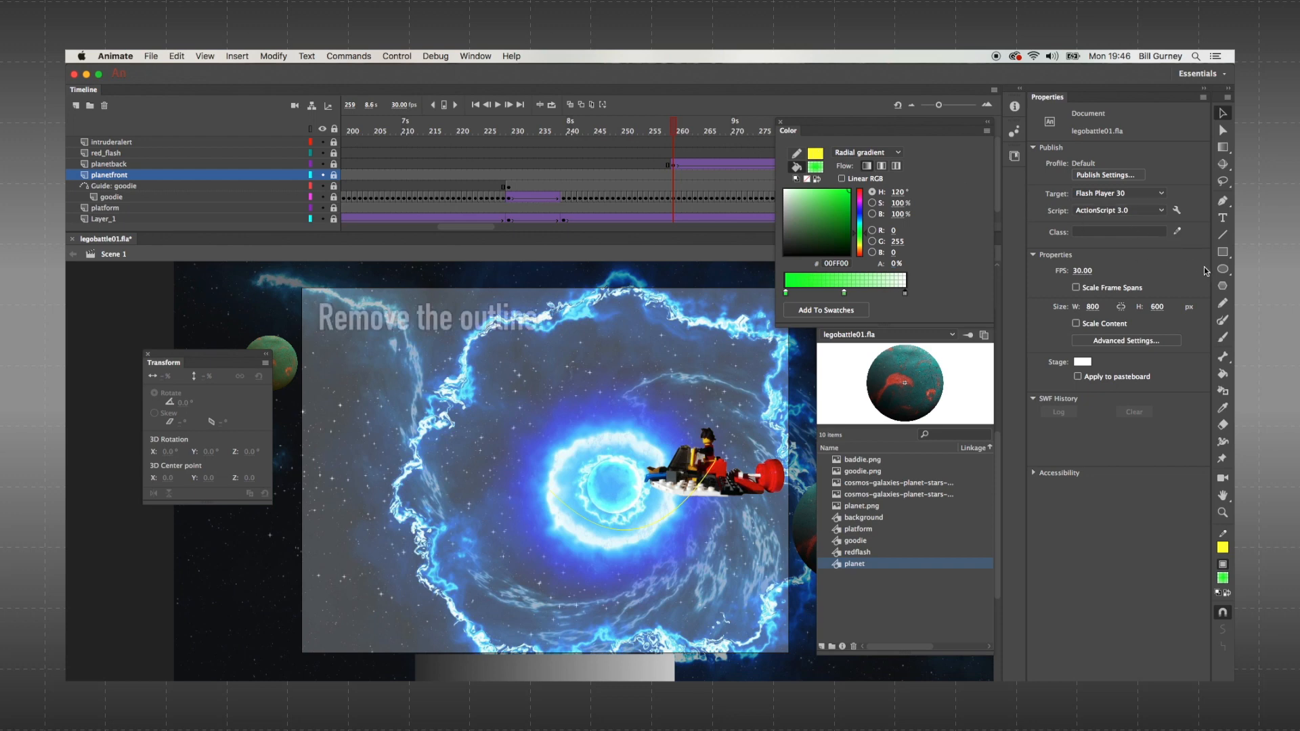
- Choose the Oval Tool and set its stroke to none
{"action": "left_click", "coordinate": [1222, 269]}
{"action": "left_click", "coordinate": [1085, 166]}
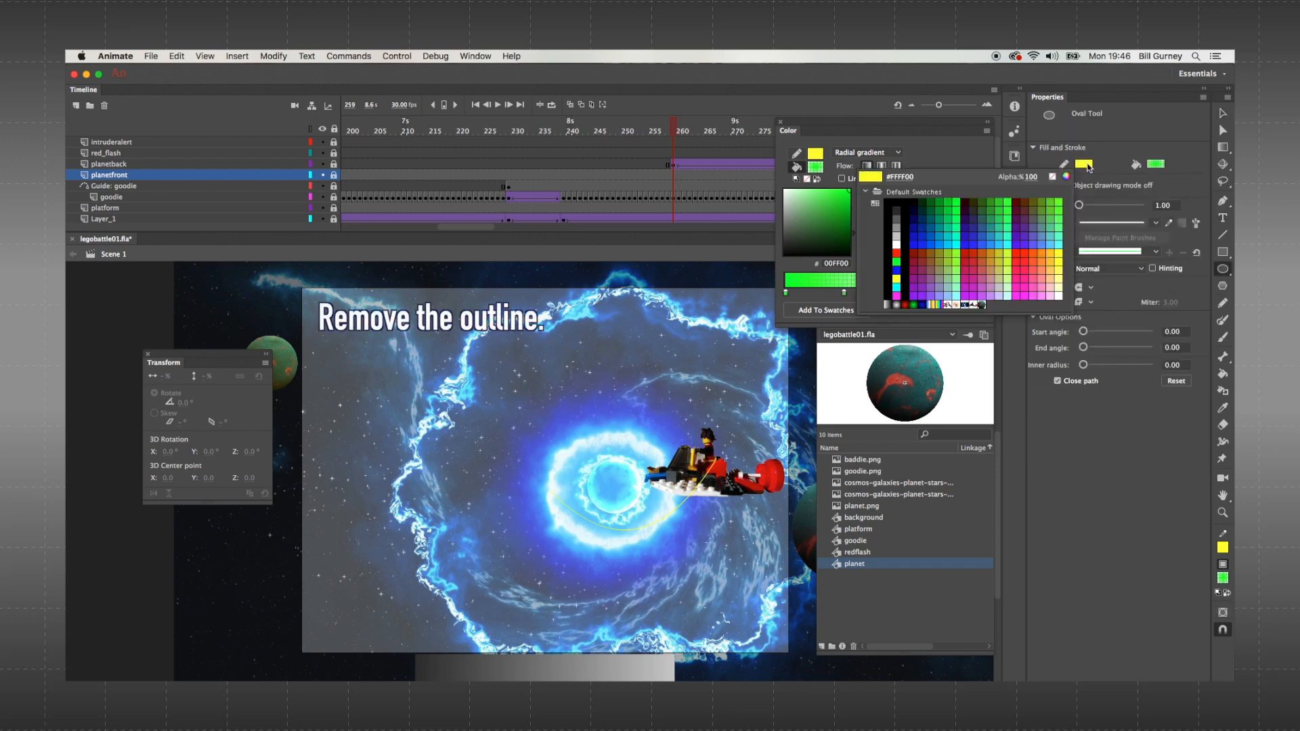
{"action": "left_click", "coordinate": [1052, 177]}
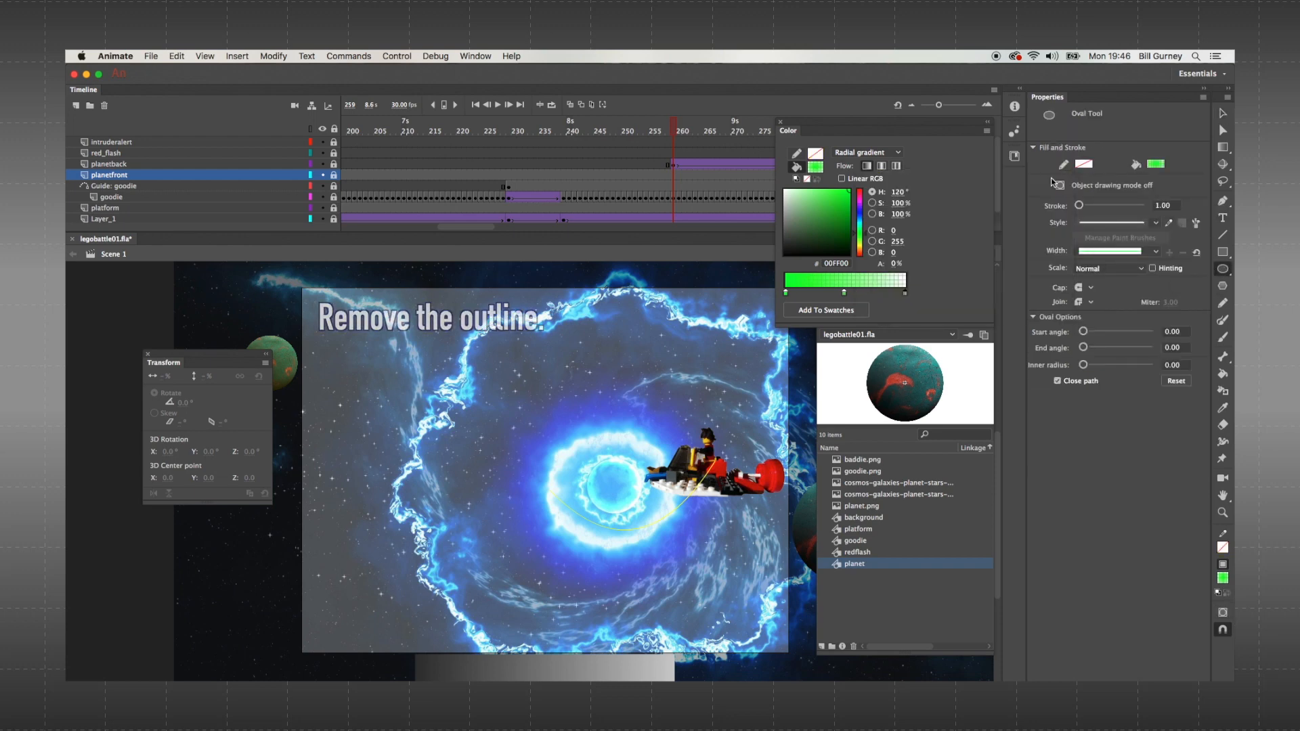
- Add a new layer above planetfront and name it green_circle
{"action": "left_click", "coordinate": [74, 108]}
{"action": "double_click", "coordinate": [123, 175]}
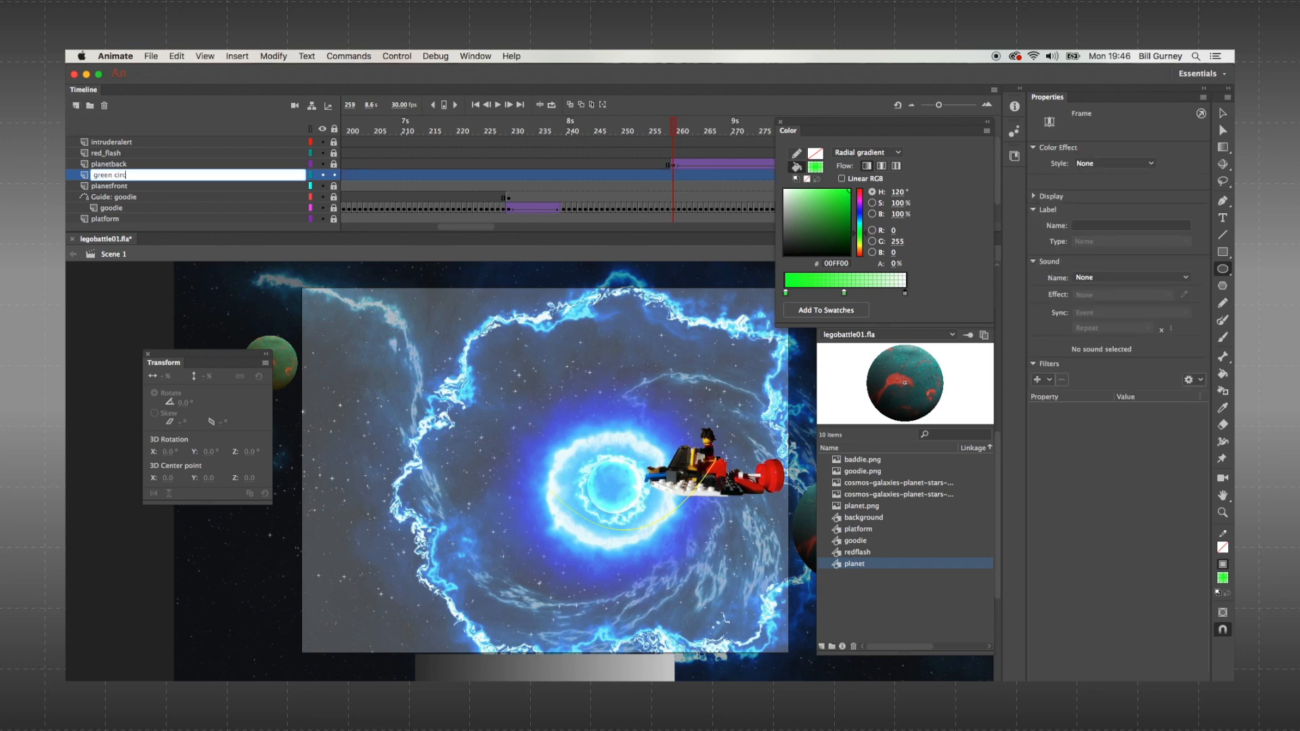
{"action": "key", "text": "Return"}
{"action": "key", "text": "Return"}
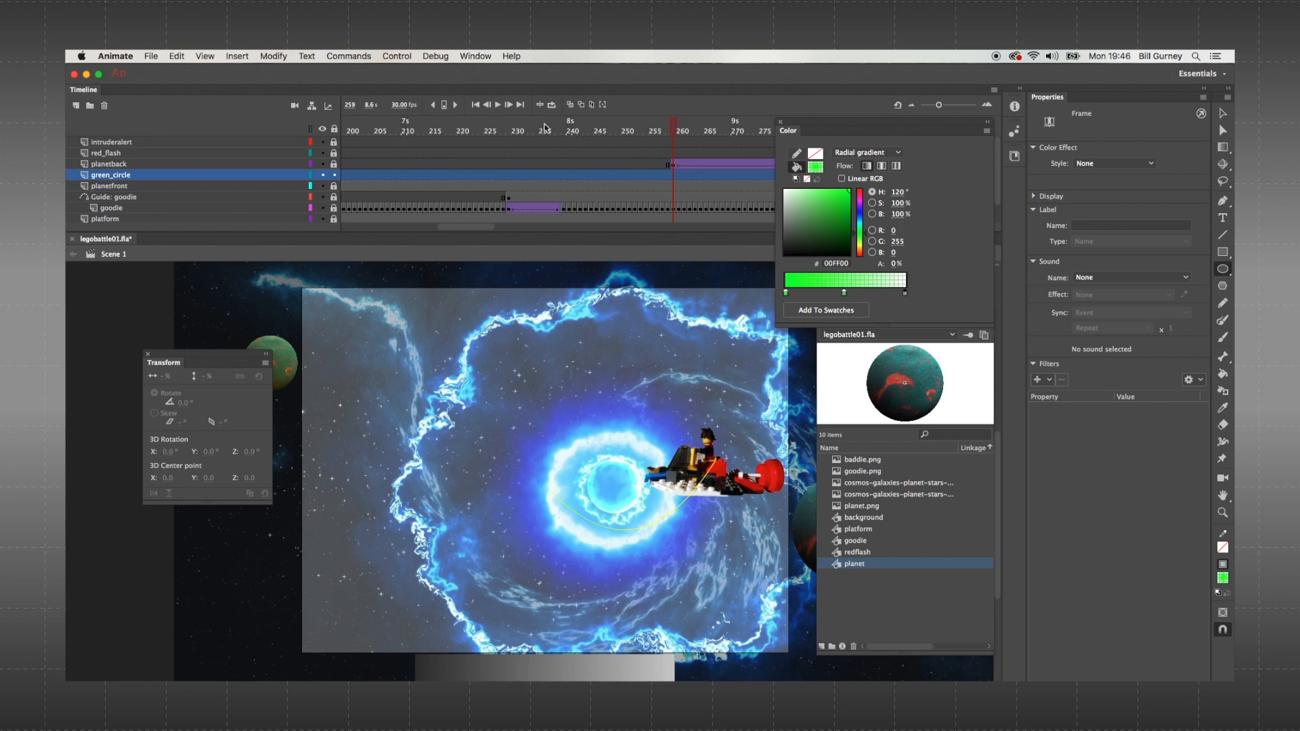
- Insert a keyframe at frame 259 on the green_circle layer and draw a tall oval about 109 by 335 px over the vortex
{"action": "left_click", "coordinate": [672, 176]}
{"action": "right_click", "coordinate": [672, 177]}
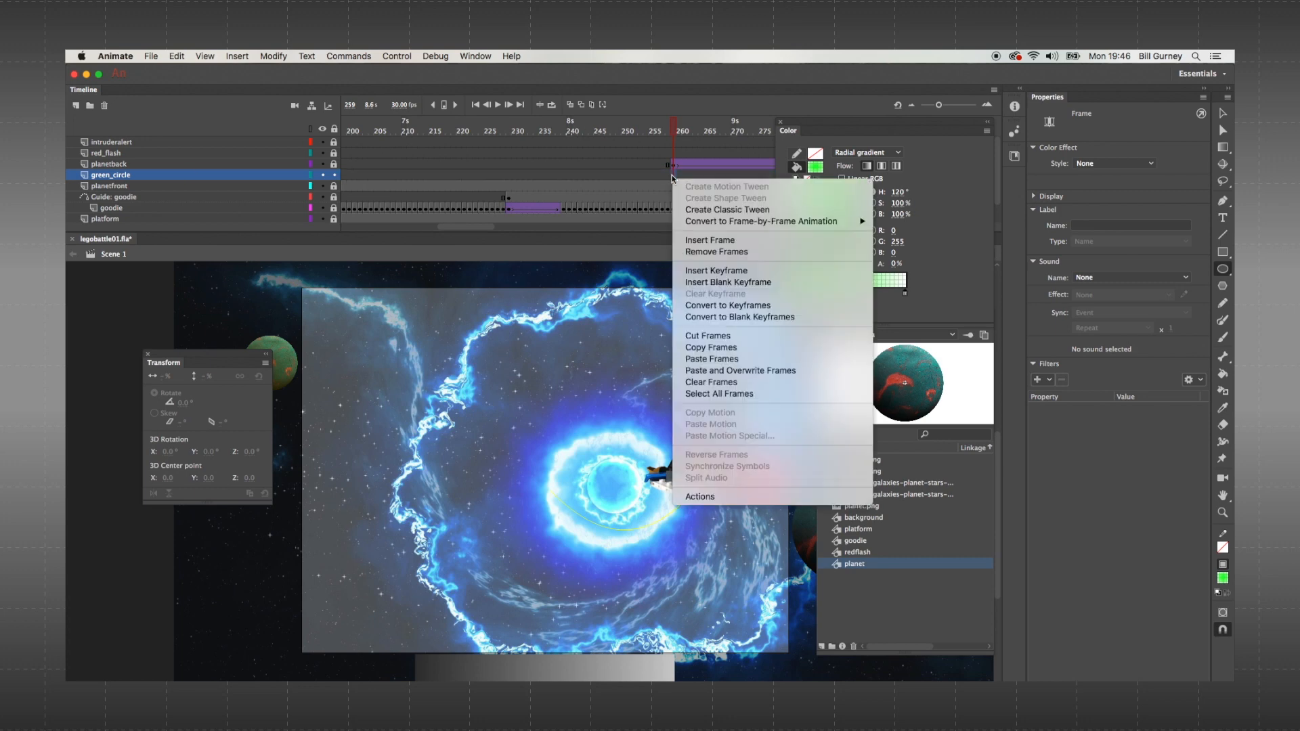
{"action": "left_click", "coordinate": [697, 270]}
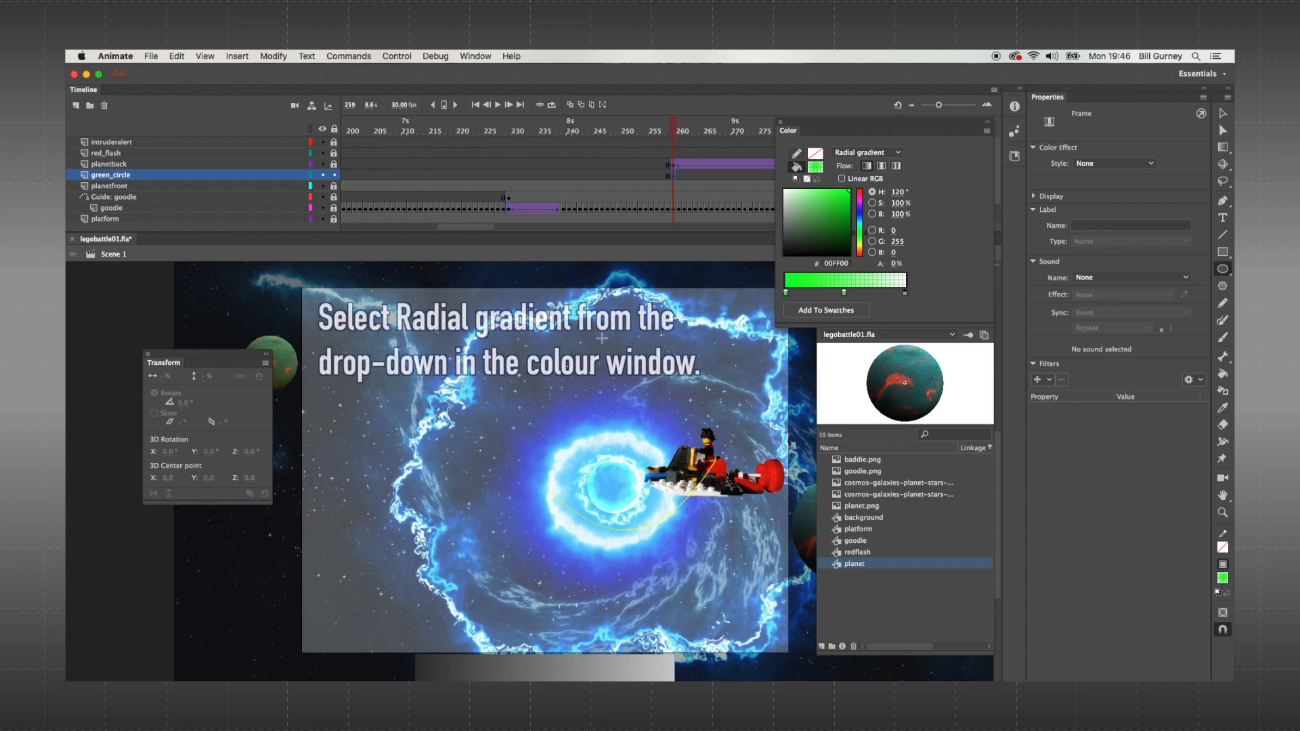
{"action": "mouse_move", "coordinate": [589, 362]}
{"action": "left_mouse_down"}
{"action": "mouse_move", "coordinate": [663, 575]}
{"action": "mouse_move", "coordinate": [656, 551]}
{"action": "left_mouse_up"}
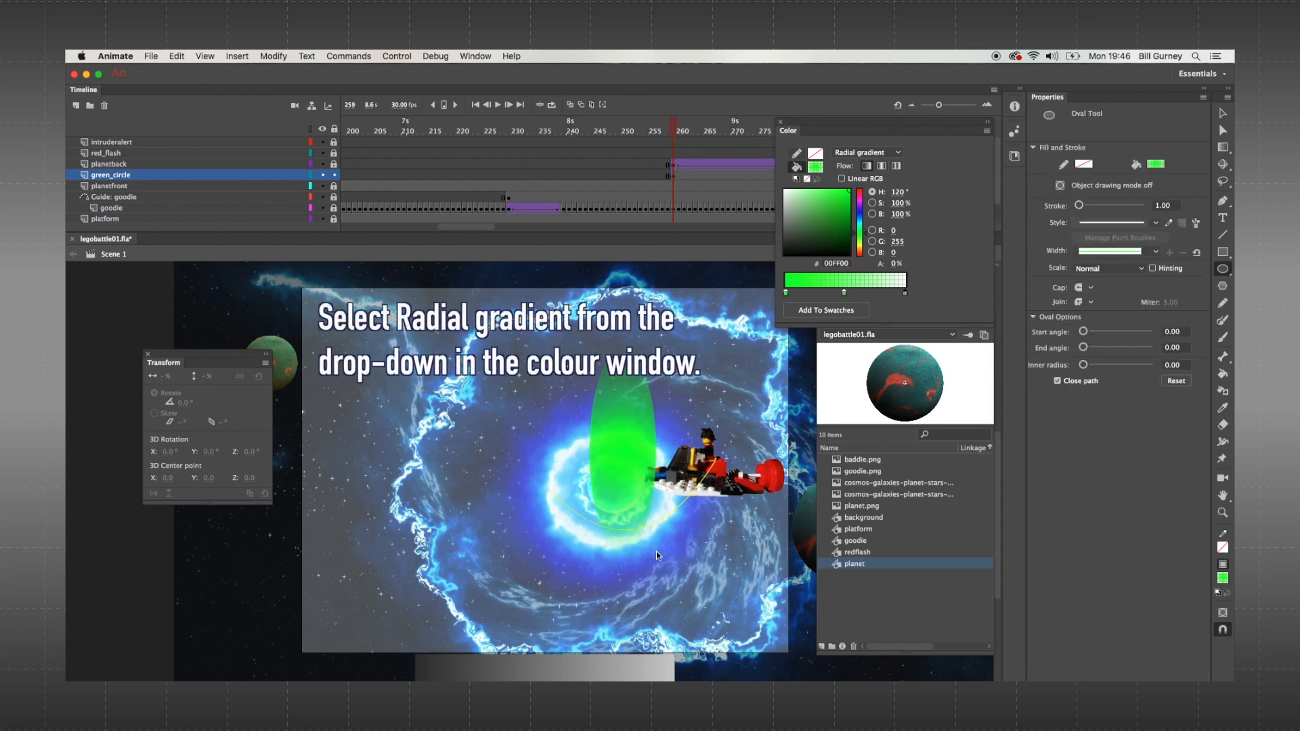
- Narrow the oval's radial gradient with the Gradient Transform Tool so the green fades out inside the shape
{"action": "left_click", "coordinate": [1222, 113]}
{"action": "mouse_move", "coordinate": [620, 451]}
{"action": "left_mouse_down"}
{"action": "mouse_move", "coordinate": [593, 490]}
{"action": "mouse_move", "coordinate": [619, 468]}
{"action": "left_mouse_up"}
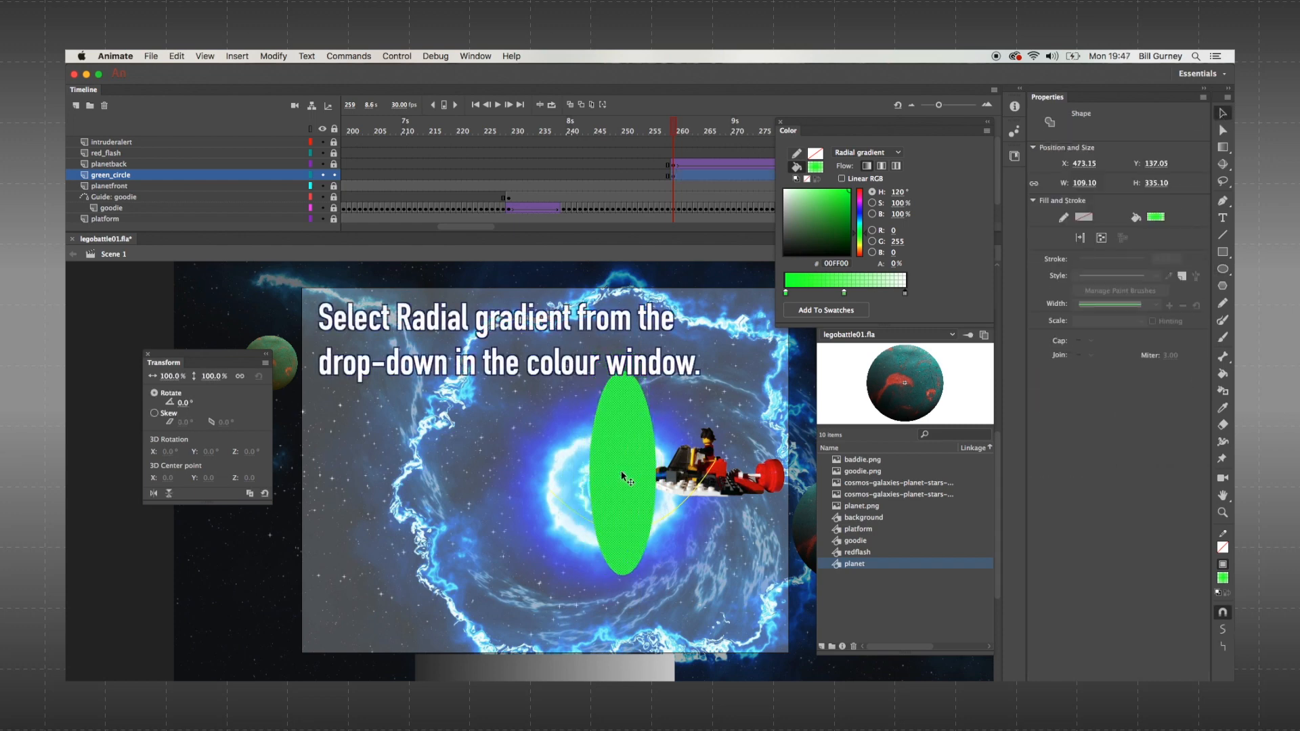
{"action": "left_click", "coordinate": [570, 462]}
{"action": "left_click", "coordinate": [607, 466]}
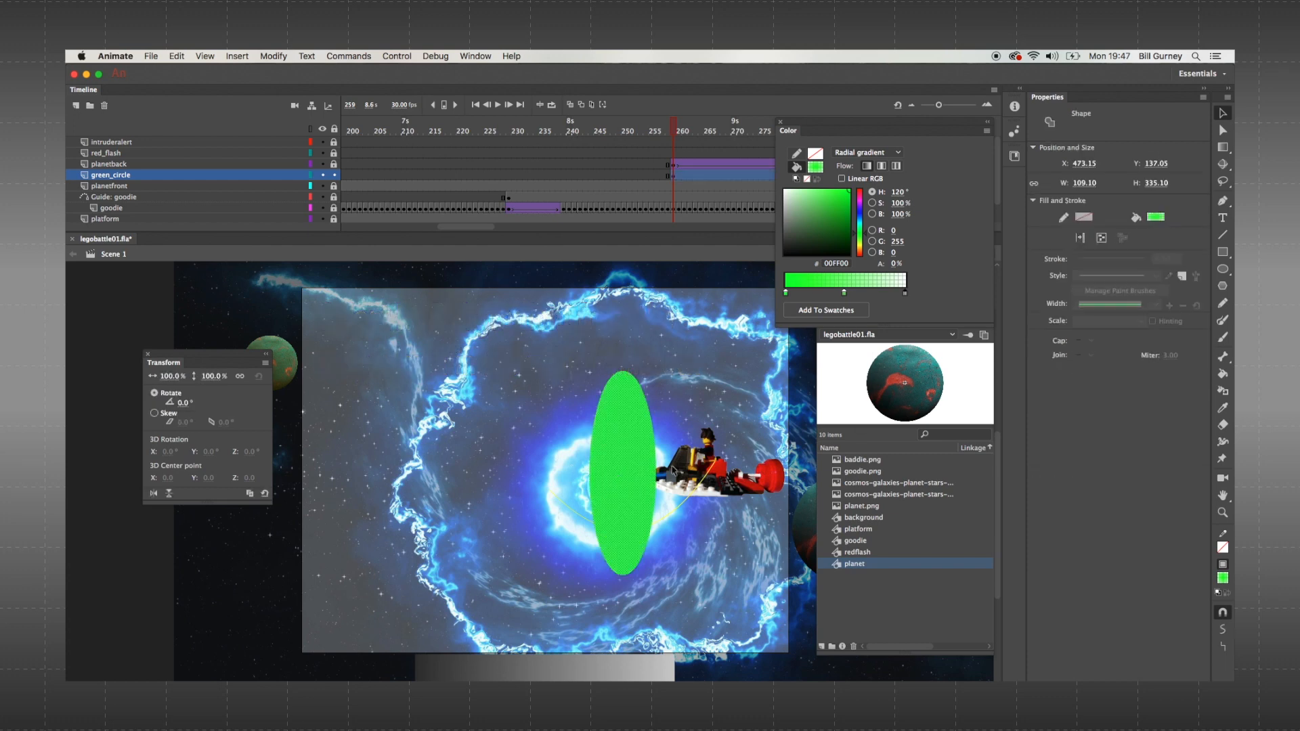
{"action": "left_click_drag", "start_coordinate": [1226, 151], "coordinate": [1184, 162]}
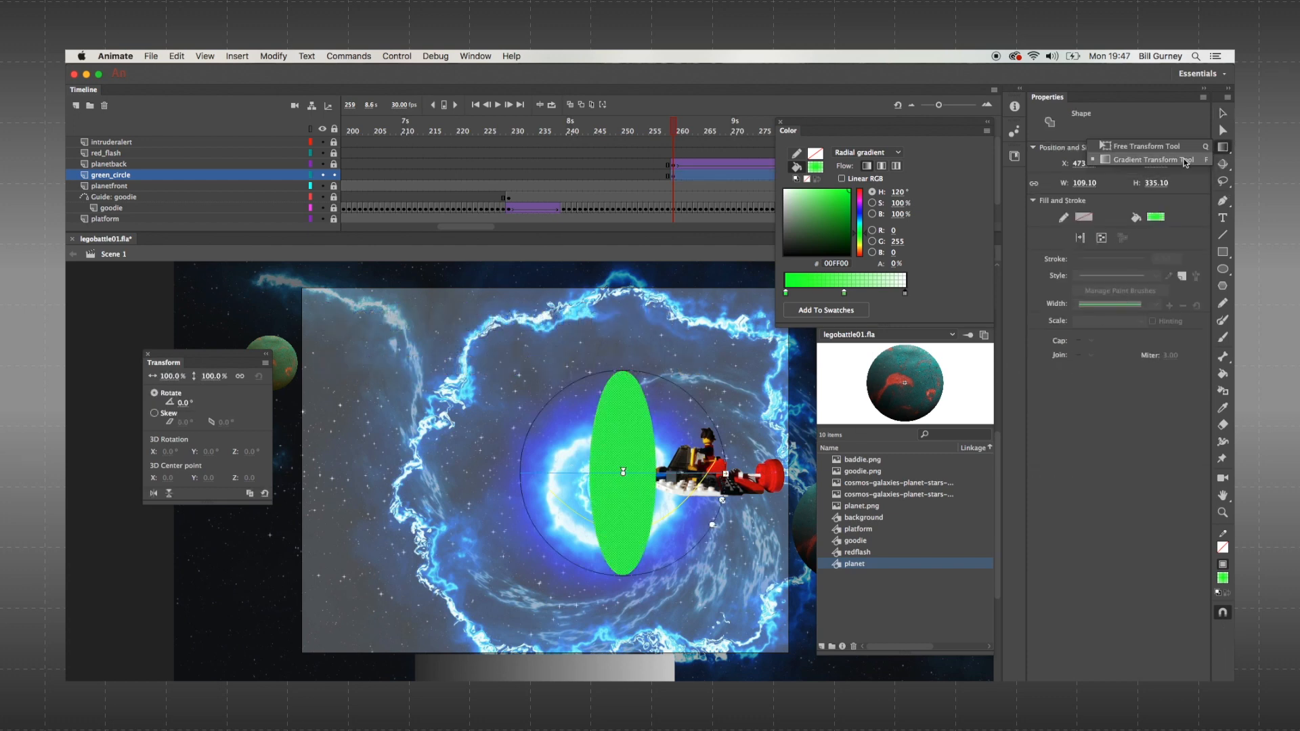
{"action": "left_click", "coordinate": [1179, 162]}
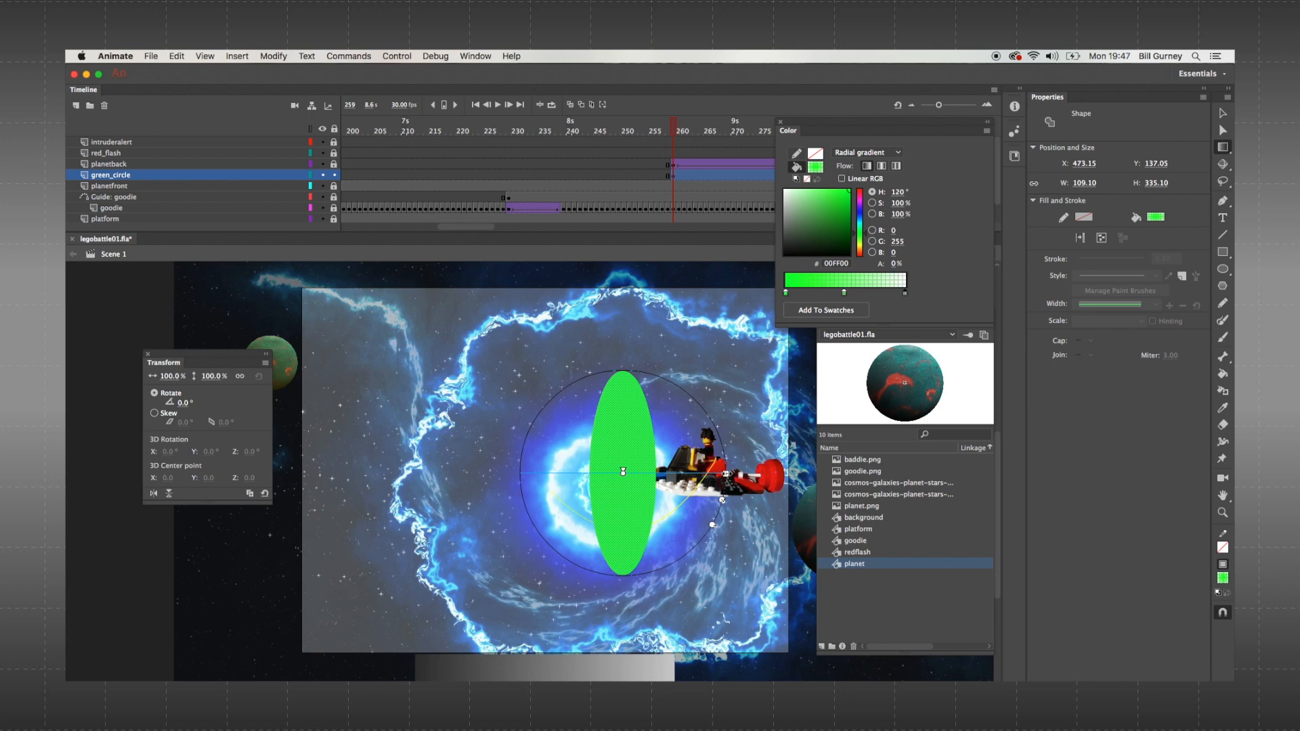
{"action": "left_click_drag", "start_coordinate": [725, 474], "coordinate": [652, 498]}
{"action": "left_click", "coordinate": [1221, 113]}
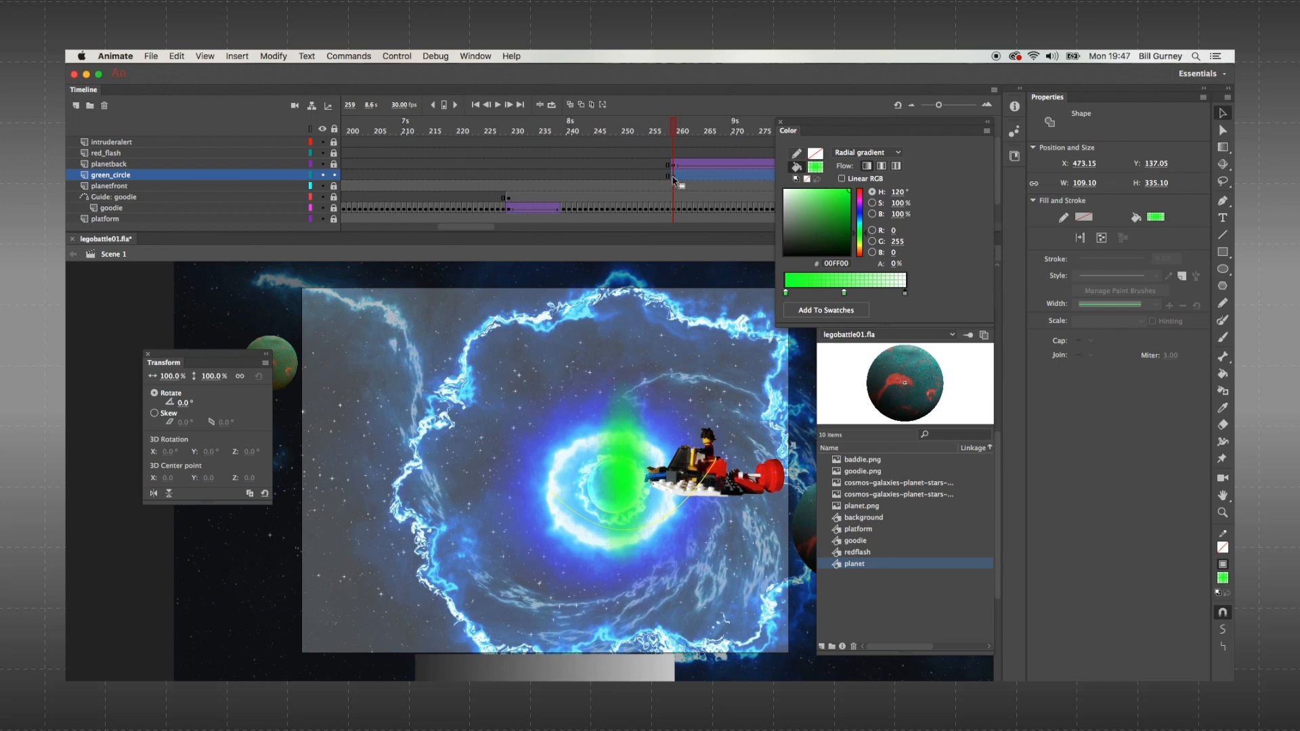
- Convert the green oval at frame 259 into a graphic symbol named greencircle
{"action": "left_click", "coordinate": [673, 176]}
{"action": "left_click", "coordinate": [273, 55]}
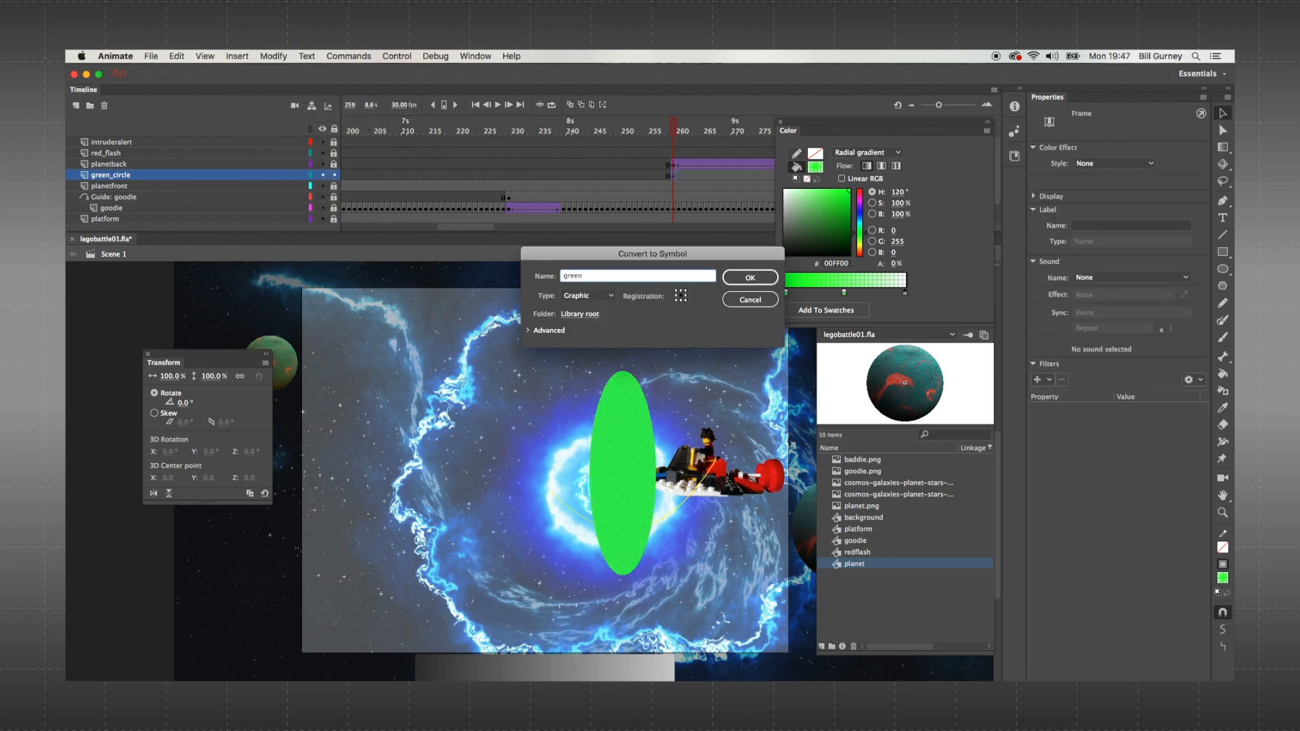
{"action": "type", "text": "e"}
{"action": "key", "text": "Return"}
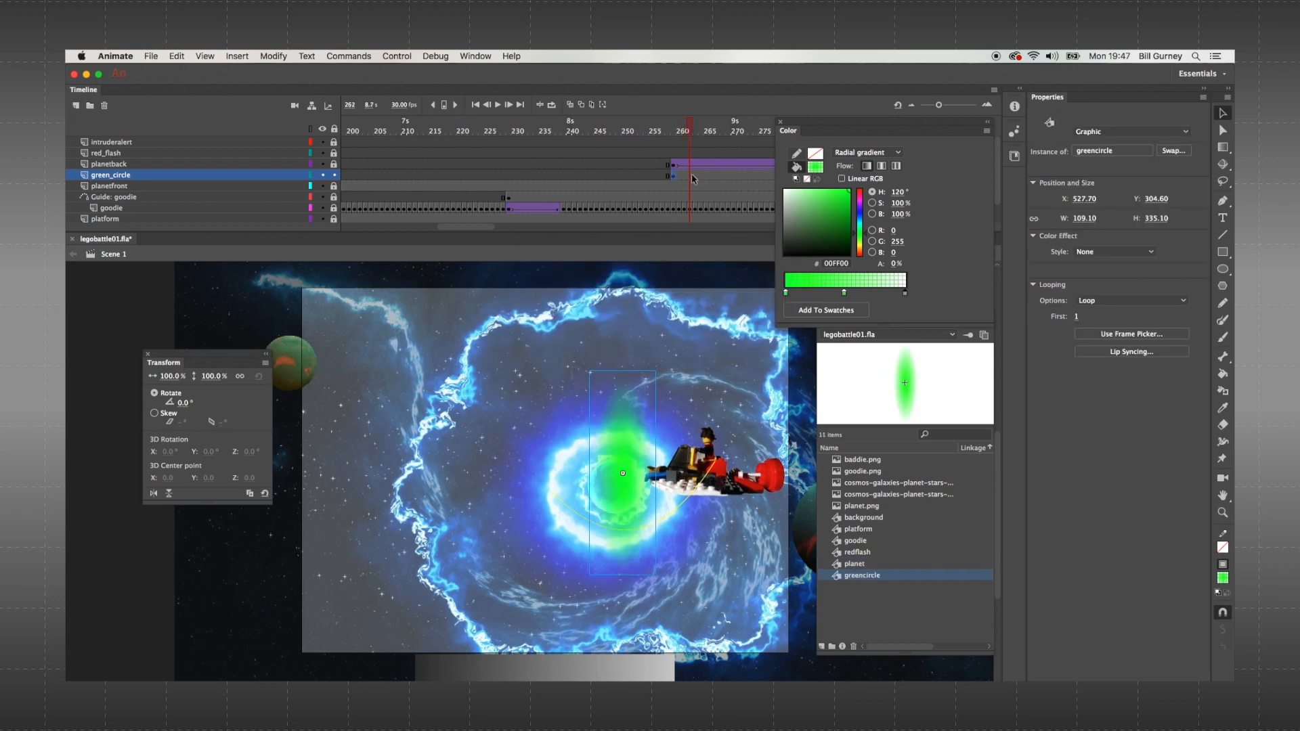
- Insert keyframes at frames 262, 264 and 268 on the green_circle layer
{"action": "right_click", "coordinate": [701, 174]}
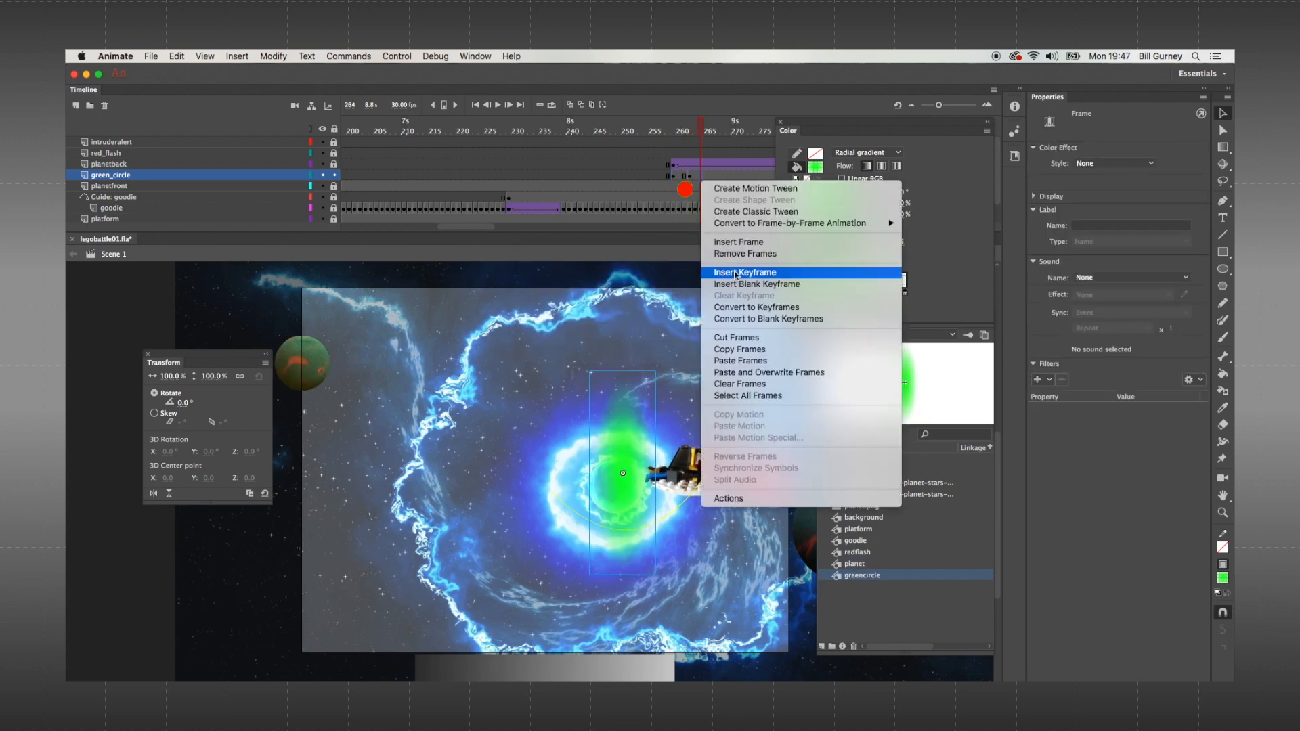
{"action": "left_click", "coordinate": [737, 274]}
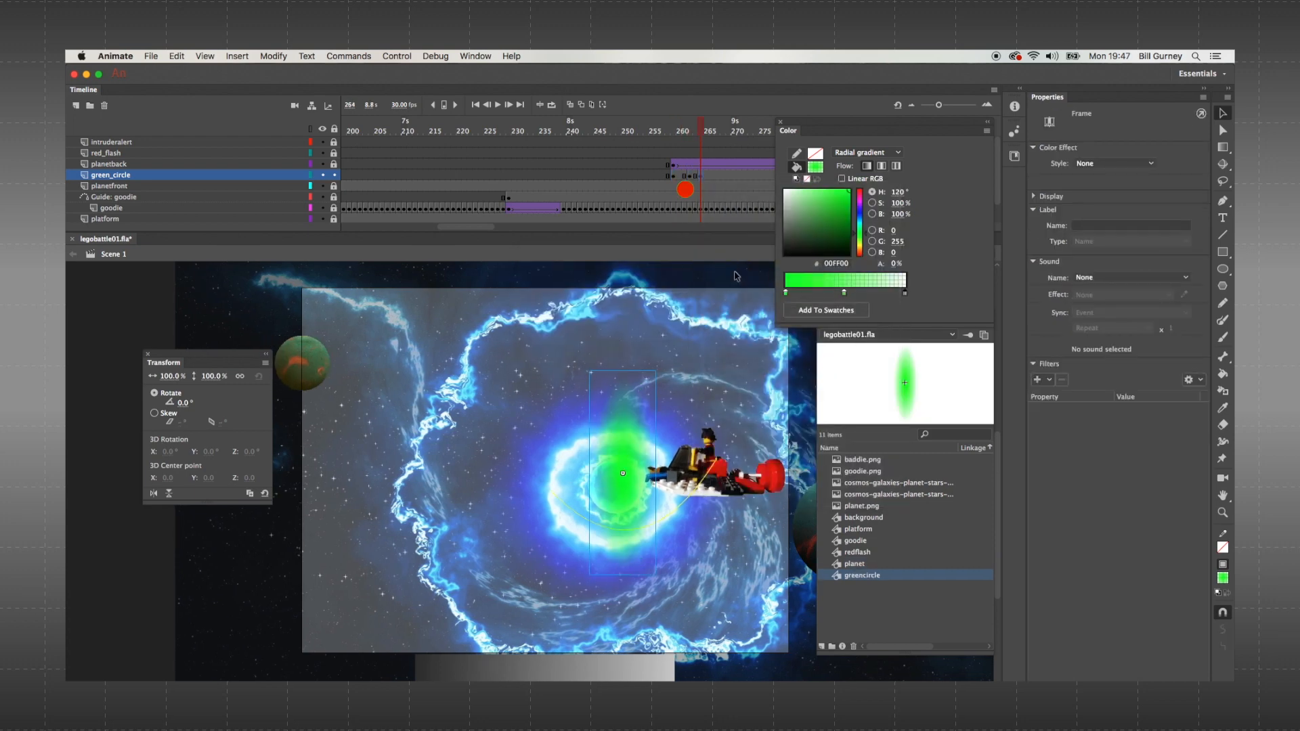
{"action": "right_click", "coordinate": [722, 175]}
{"action": "left_click", "coordinate": [761, 271]}
- Go back to frame 259 and step frame by frame through the green_circle keyframes up to frame 267
{"action": "left_click", "coordinate": [673, 127]}
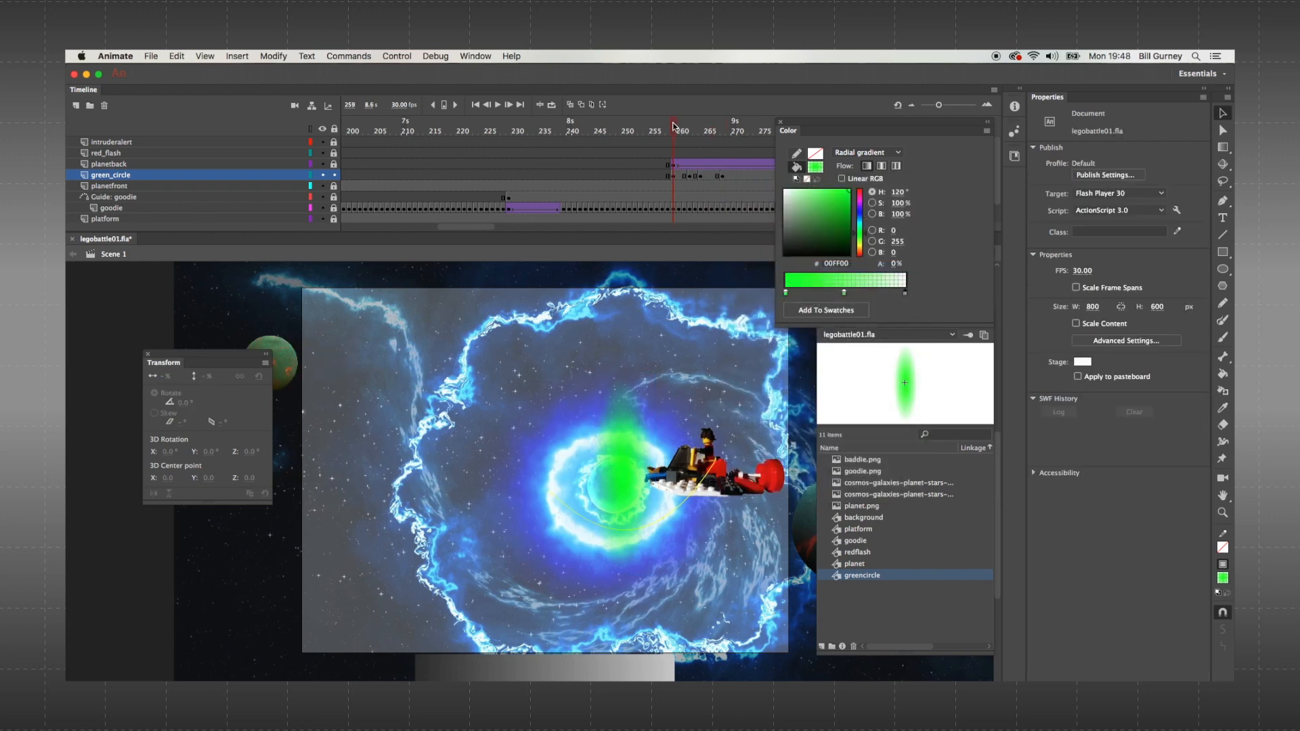
{"action": "key", "text": "."}
{"action": "key", "text": "."}
{"action": "key", "text": "."}
{"action": "key", "text": "."}
{"action": "key", "text": "."}
{"action": "key", "text": "."}
{"action": "key", "text": "."}
{"action": "key", "text": "."}
{"action": "key", "text": "."}
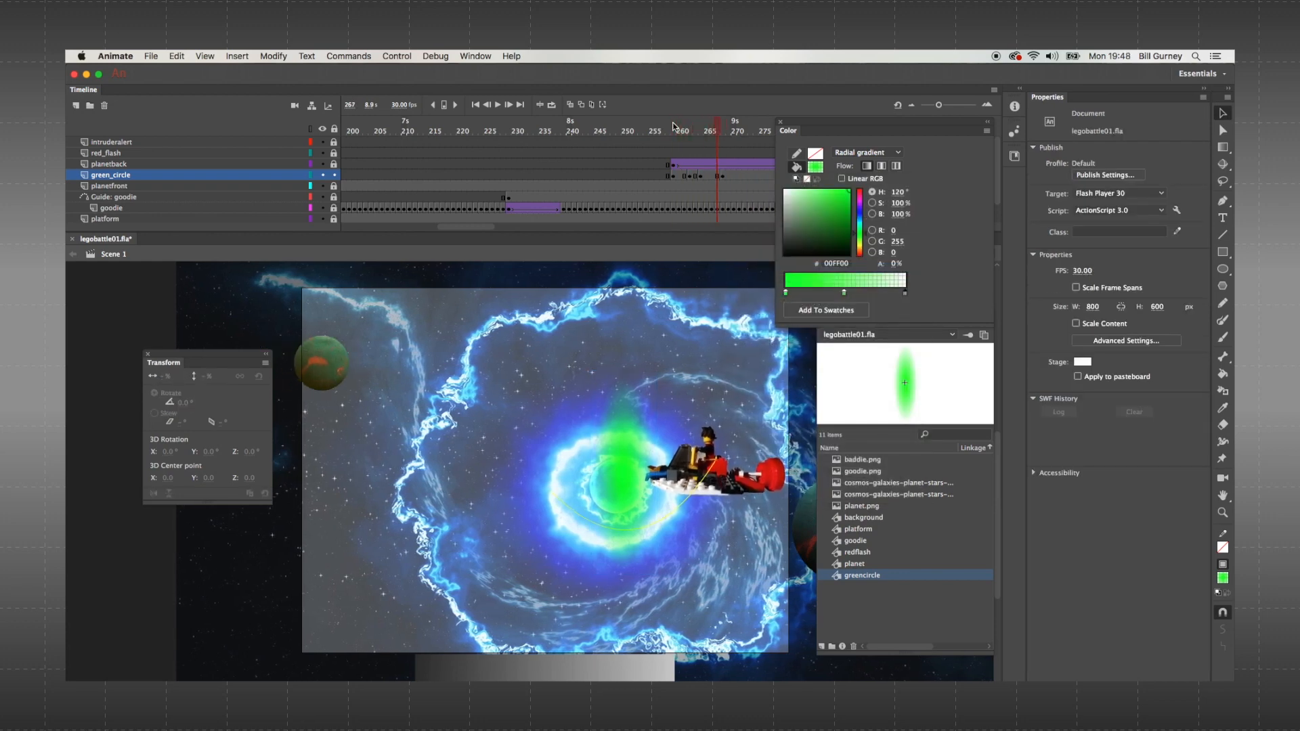
- Scale the greencircle instance's width to 18% at frame 259 and to 13.5% at frame 264, unlinked from its height
{"action": "left_click", "coordinate": [675, 176]}
{"action": "left_click", "coordinate": [172, 376]}
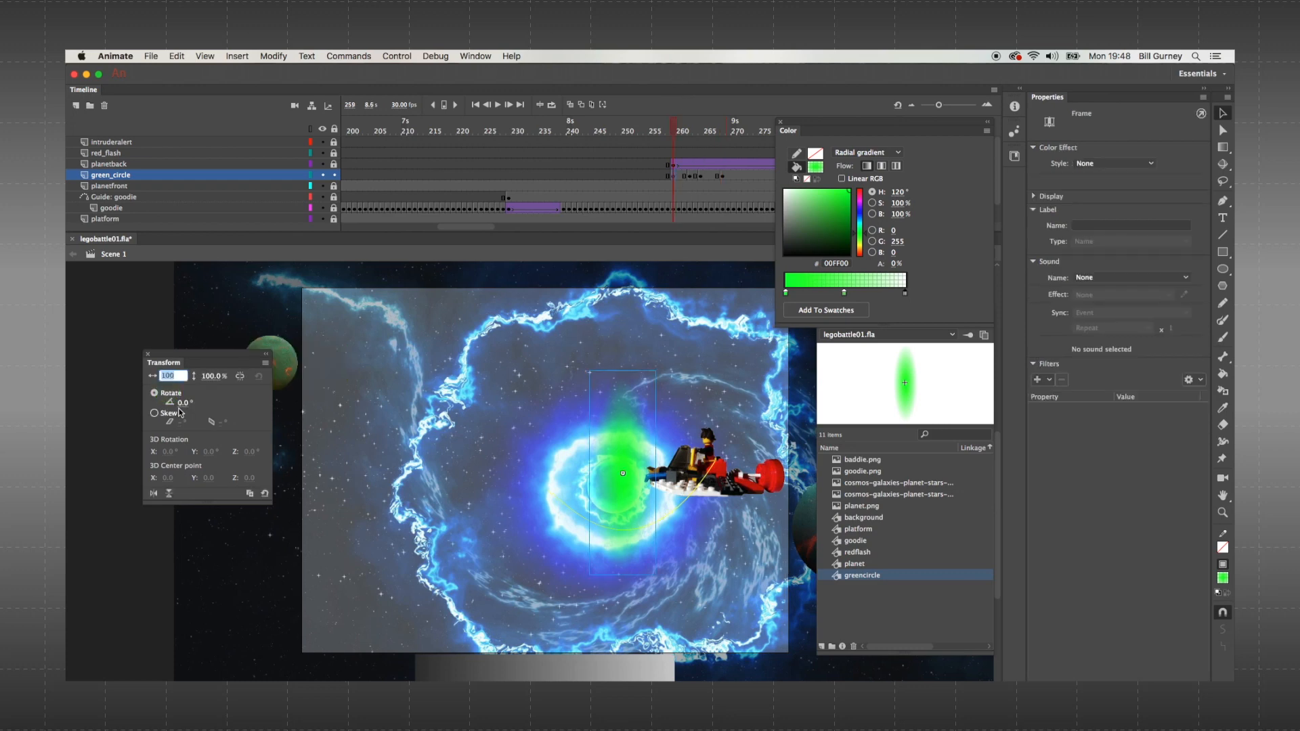
{"action": "type", "text": "18"}
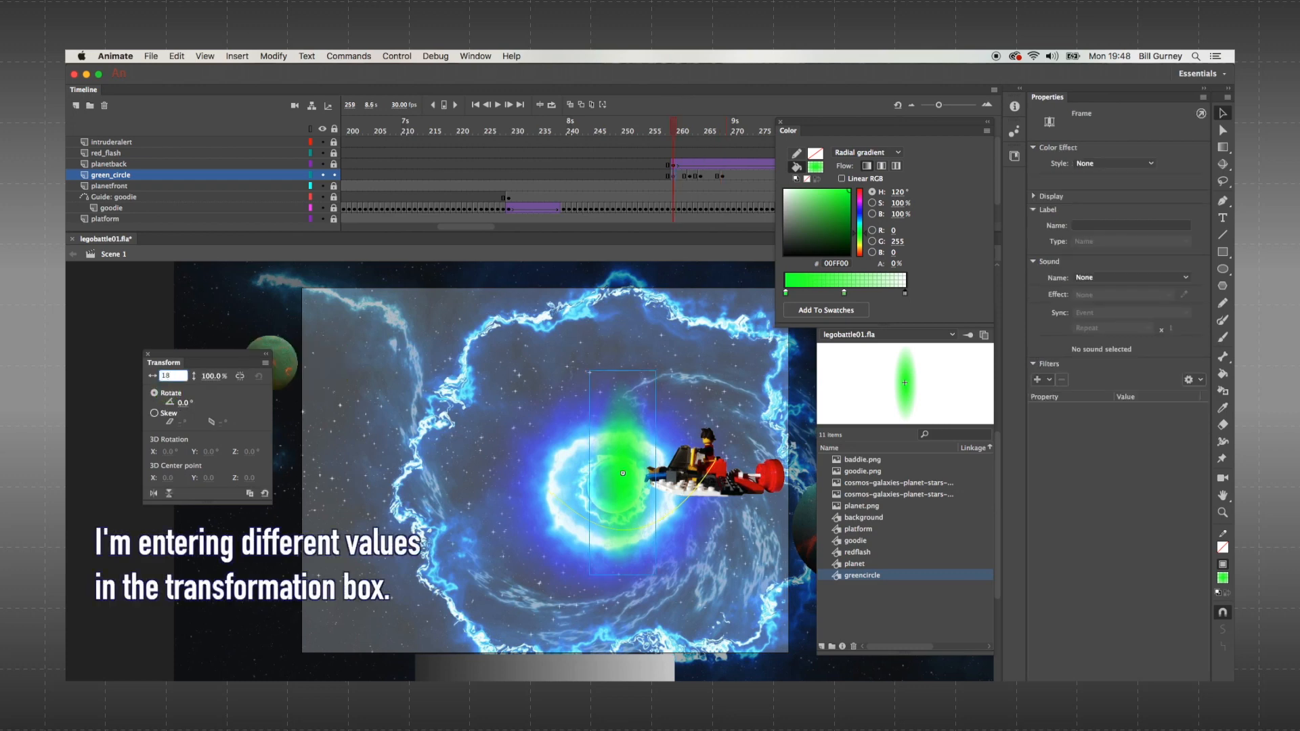
{"action": "key", "text": "Tab"}
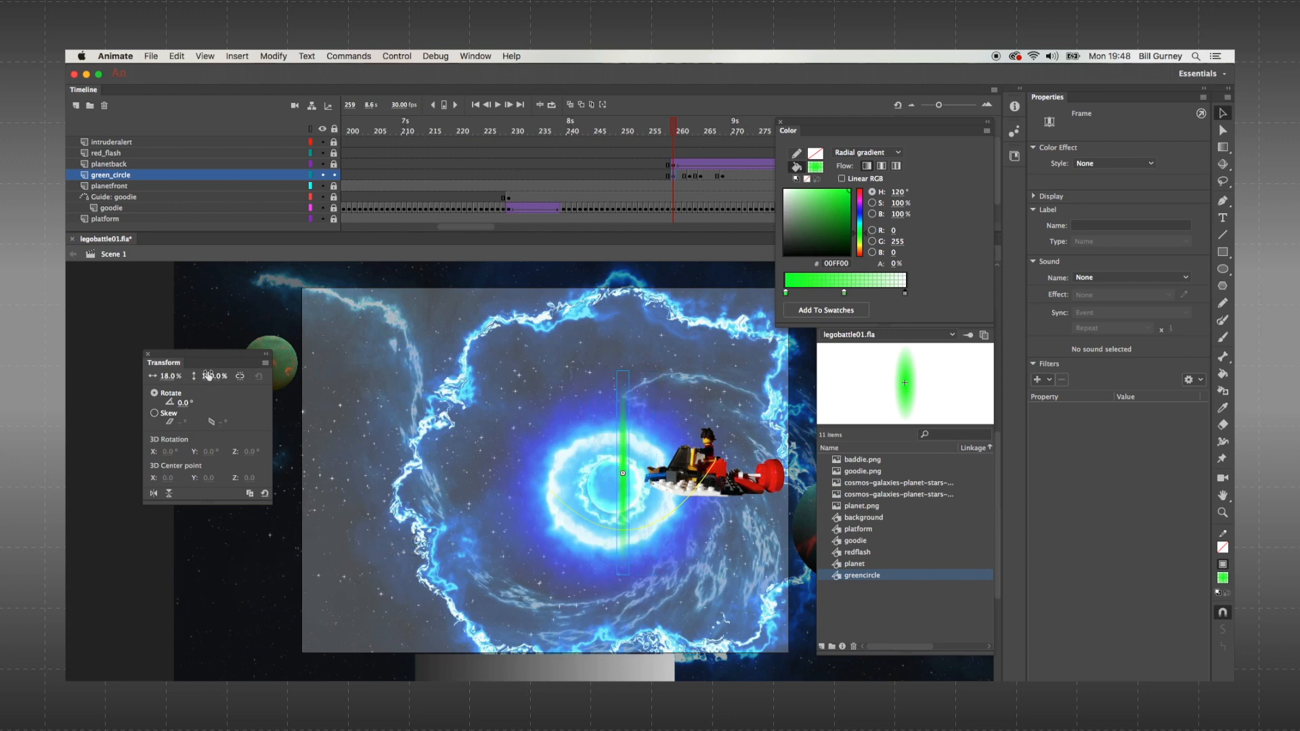
{"action": "key", "text": "Return"}
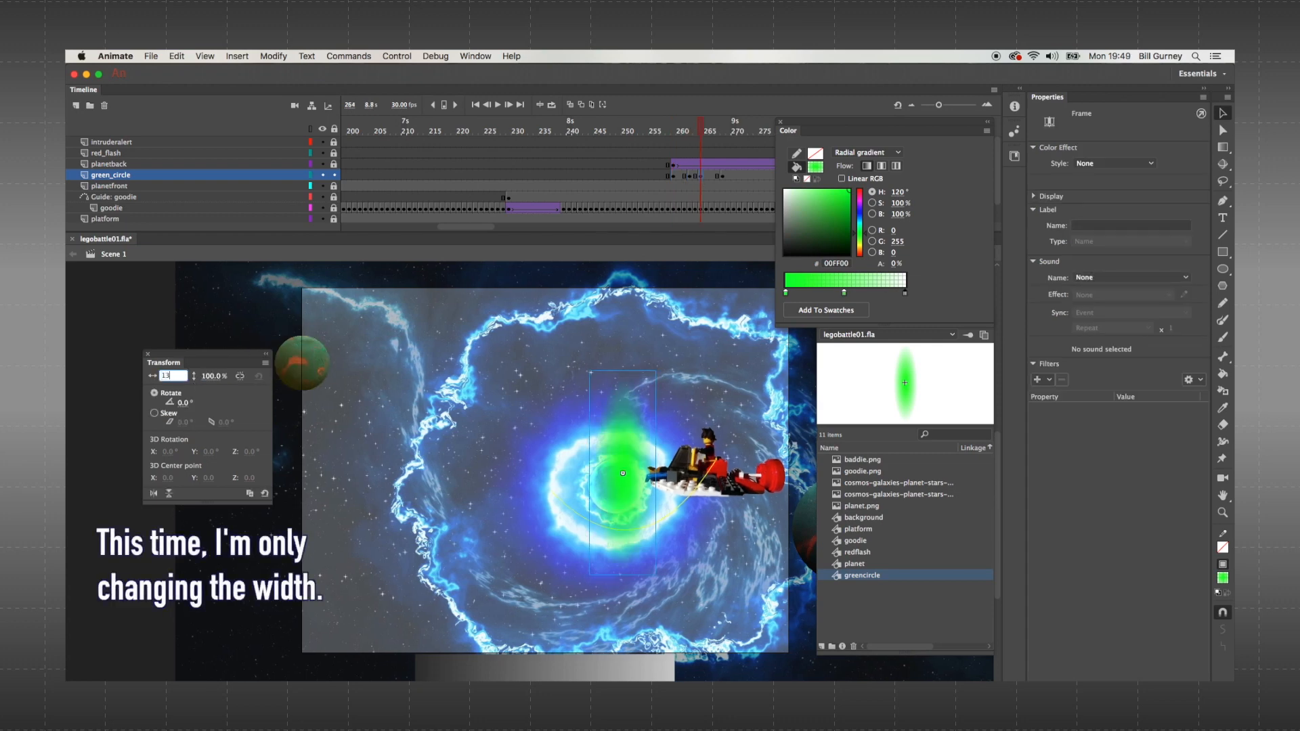
{"action": "type", "text": "13.5"}
{"action": "key", "text": "Return"}
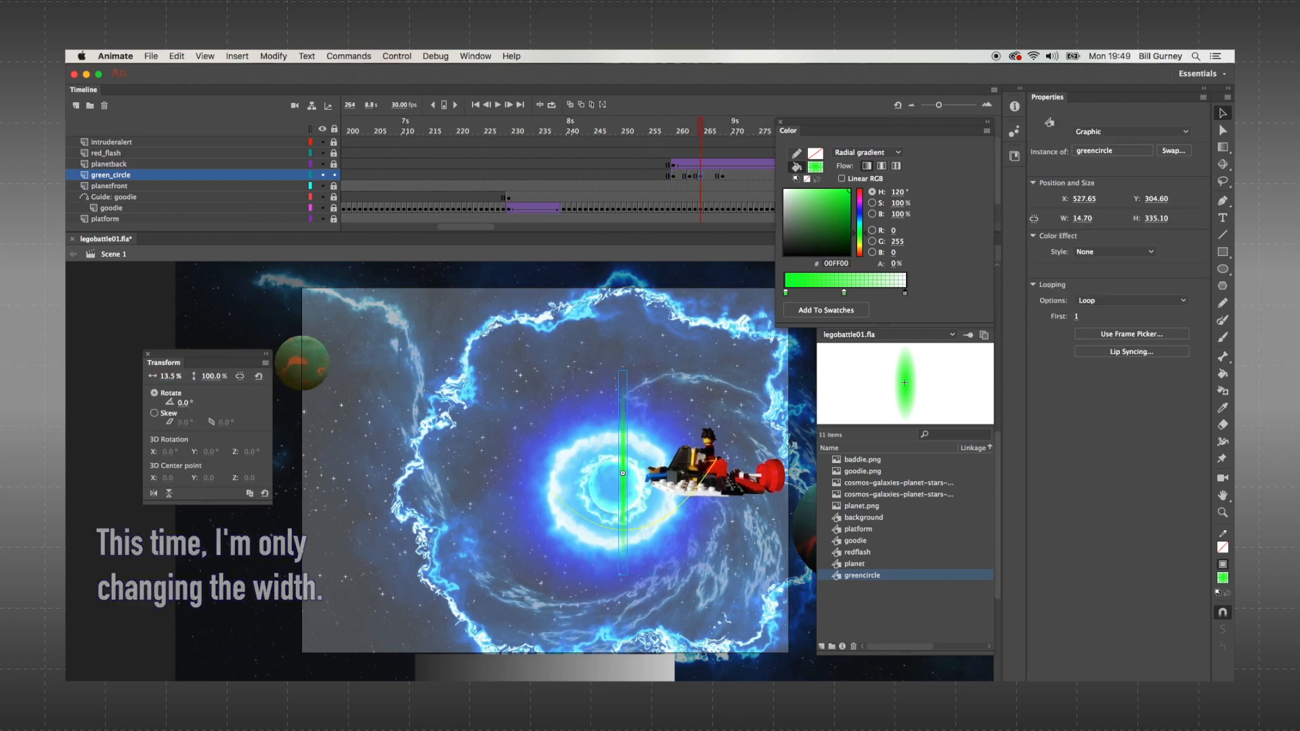
- Scale the greencircle instance to 10% in both width and height at frame 268
{"action": "left_click", "coordinate": [721, 176]}
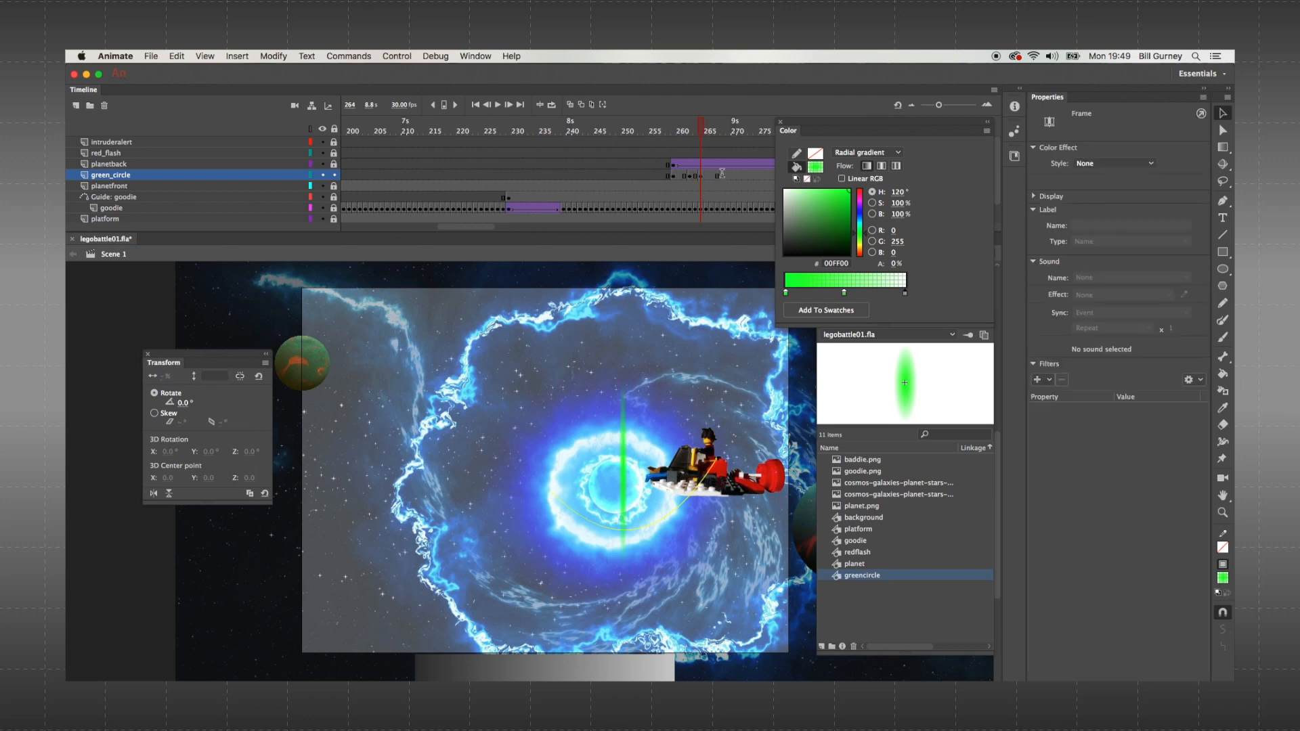
{"action": "left_click", "coordinate": [170, 376]}
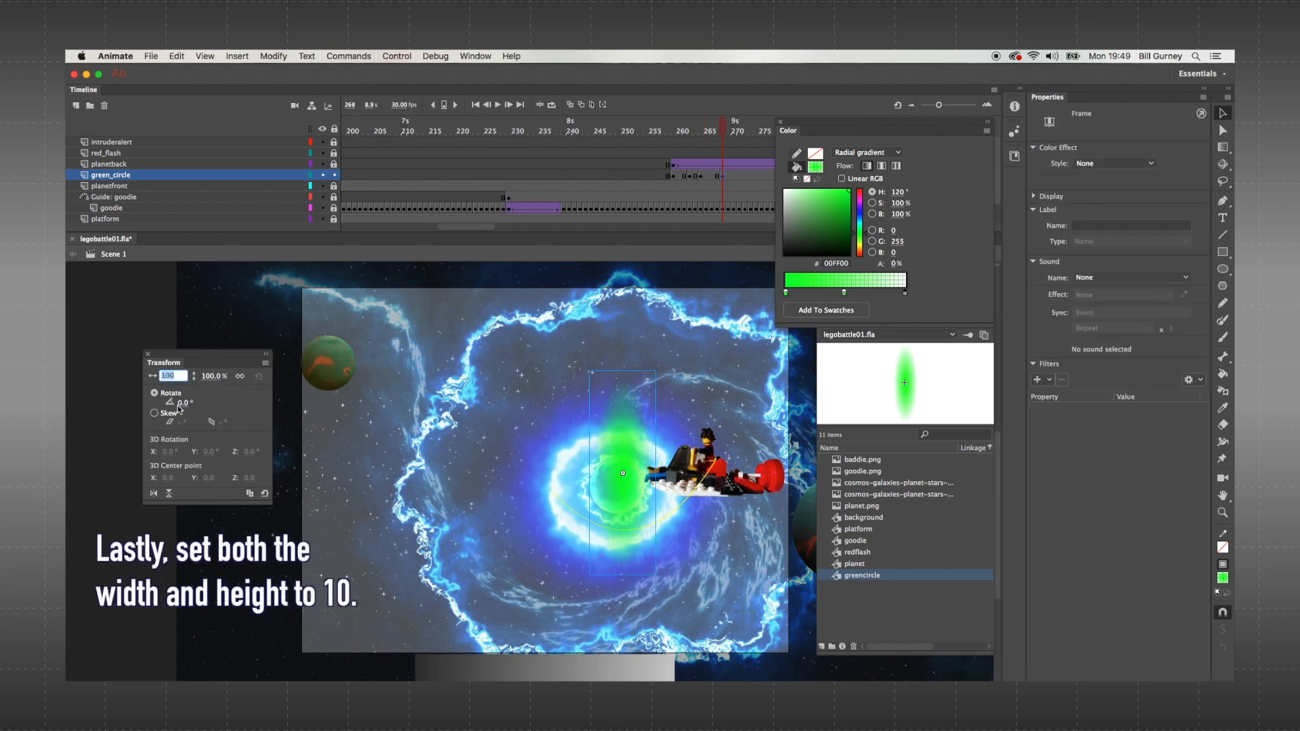
{"action": "type", "text": "10"}
{"action": "key", "text": "Return"}
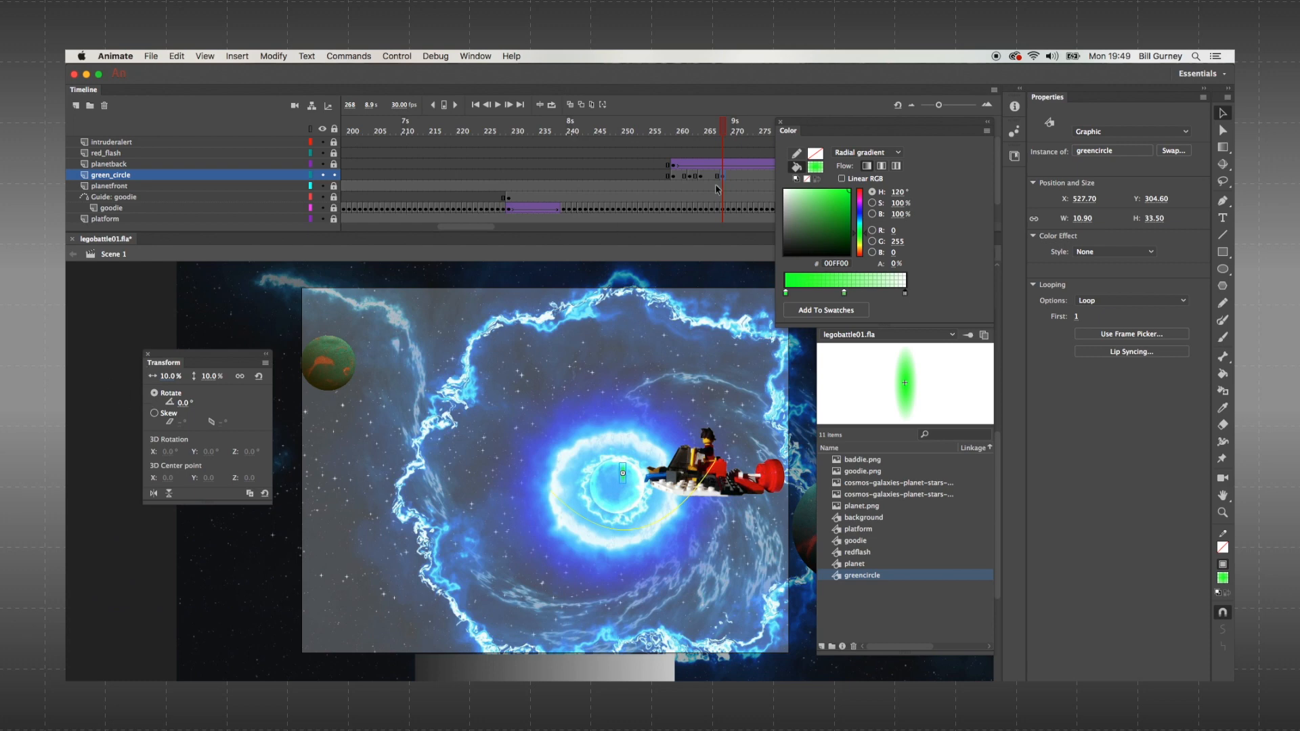
- Create classic tweens across the green_circle keyframes from frame 259 to 268 and scrub through them
{"action": "left_click_drag", "start_coordinate": [674, 176], "coordinate": [718, 177]}
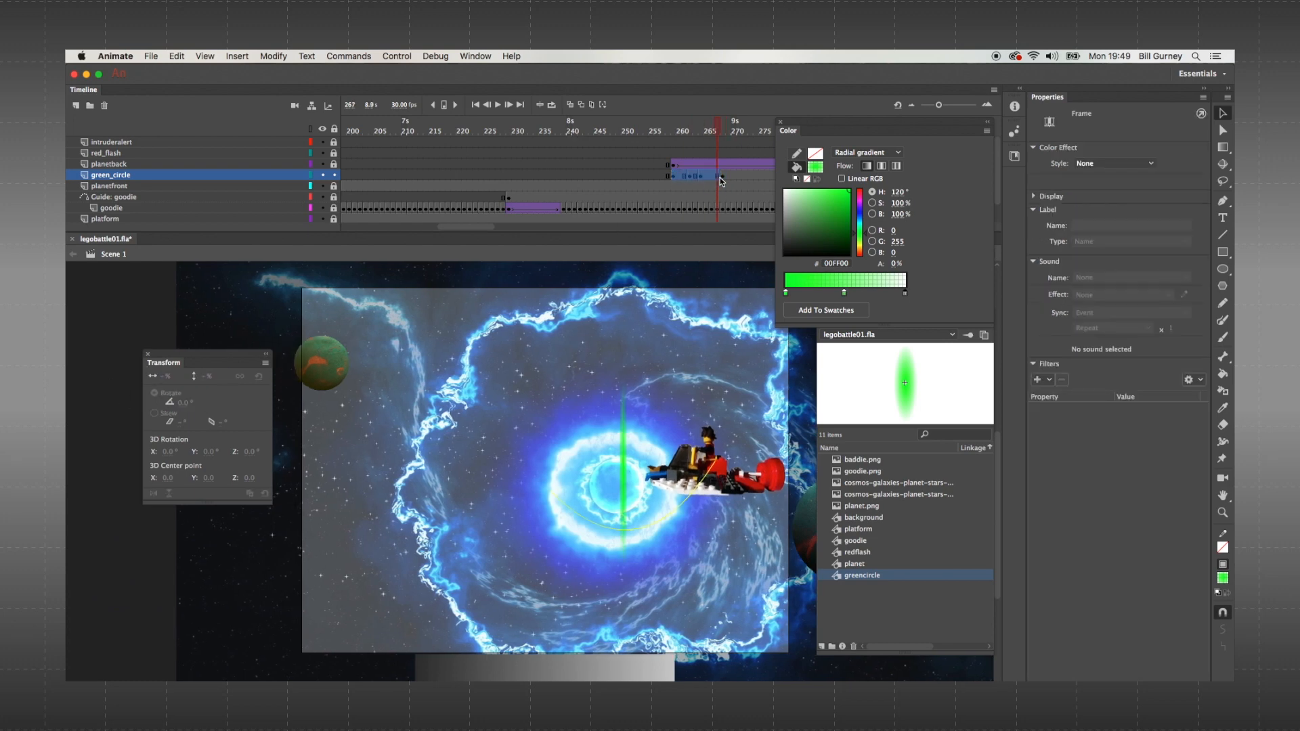
{"action": "left_click", "coordinate": [721, 176]}
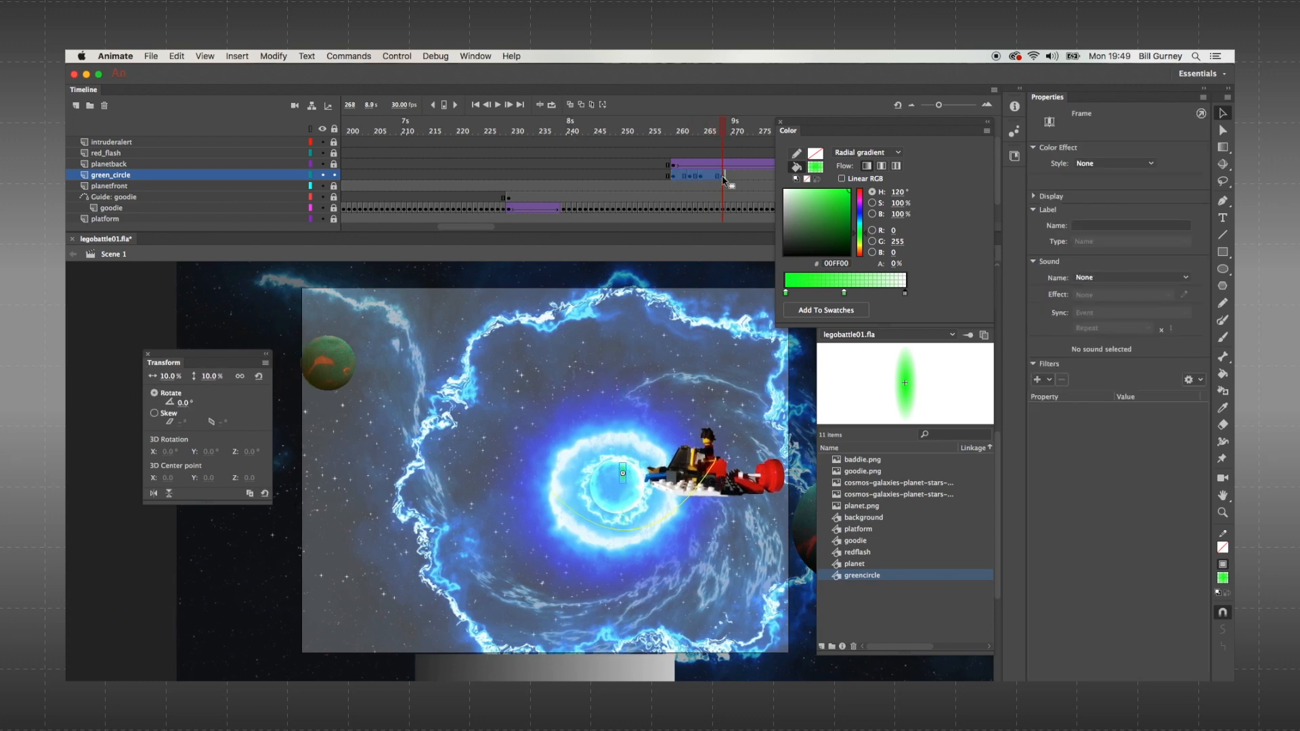
{"action": "right_click", "coordinate": [679, 178]}
{"action": "left_click", "coordinate": [694, 206]}
{"action": "right_click", "coordinate": [724, 178]}
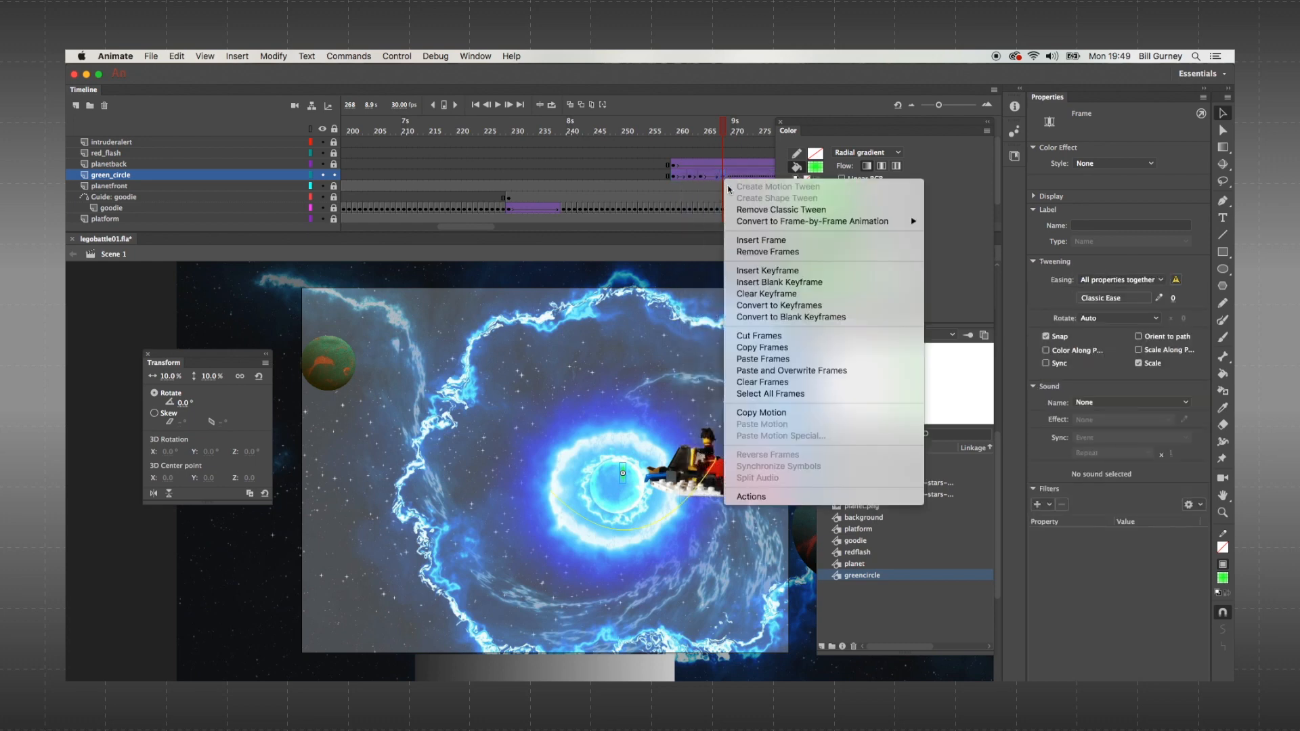
{"action": "left_click", "coordinate": [748, 206]}
{"action": "mouse_move", "coordinate": [725, 130]}
{"action": "left_mouse_down"}
{"action": "mouse_move", "coordinate": [652, 147]}
{"action": "mouse_move", "coordinate": [705, 147]}
{"action": "left_mouse_up"}
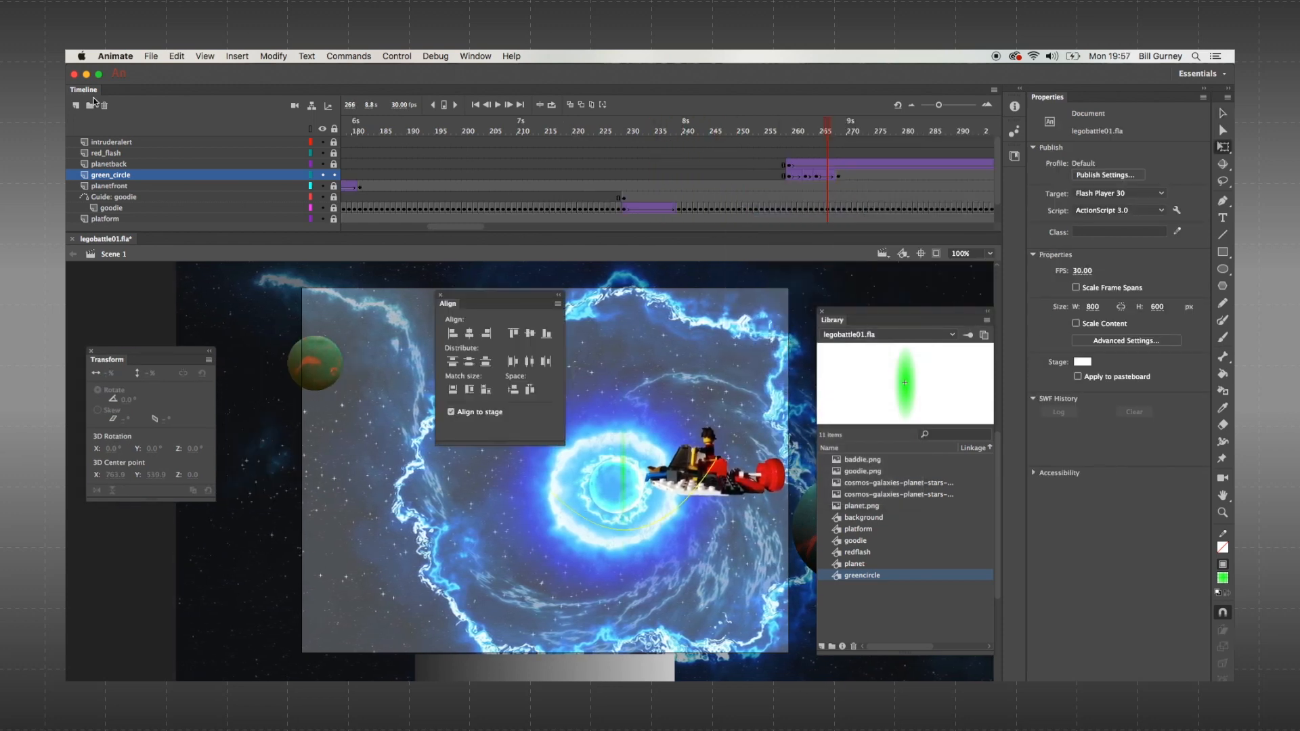
- Add a layer named lazerblast above green_circle and insert a keyframe on it at frame 266
{"action": "left_click", "coordinate": [77, 106]}
{"action": "double_click", "coordinate": [115, 177]}
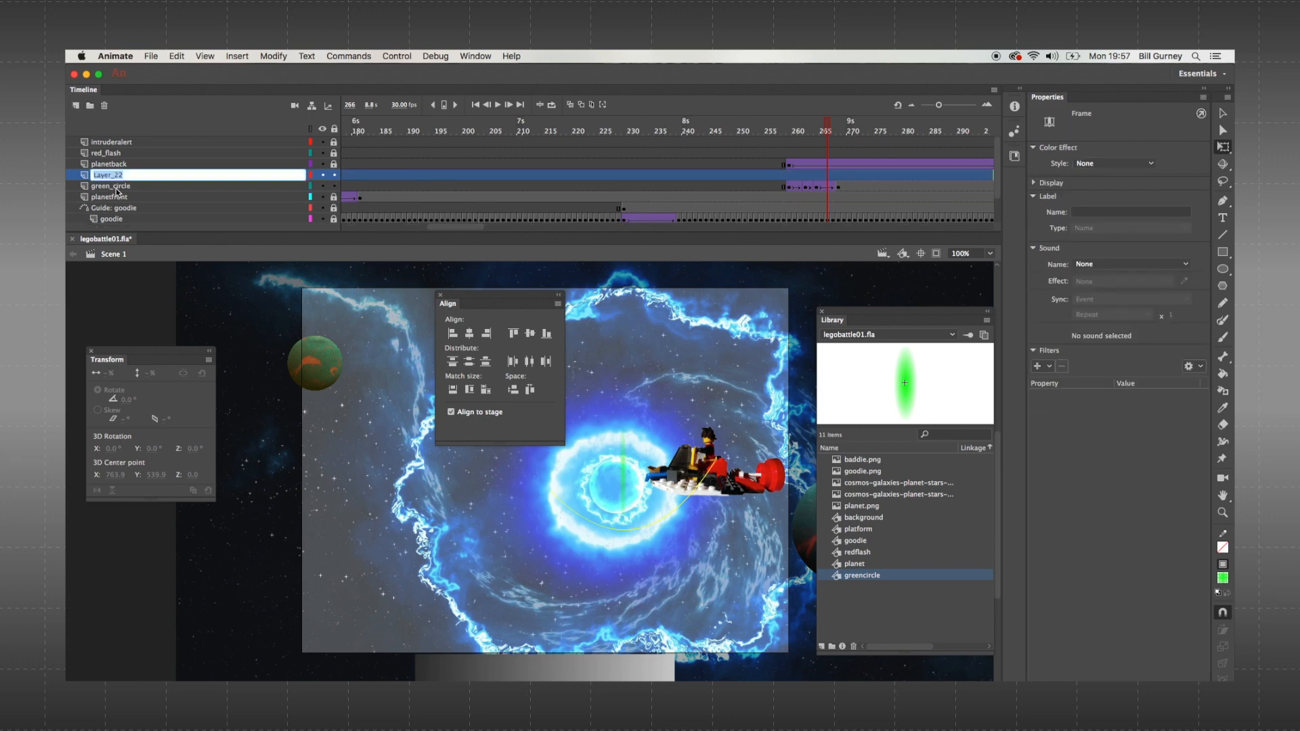
{"action": "type", "text": "lazerblast"}
{"action": "key", "text": "Return"}
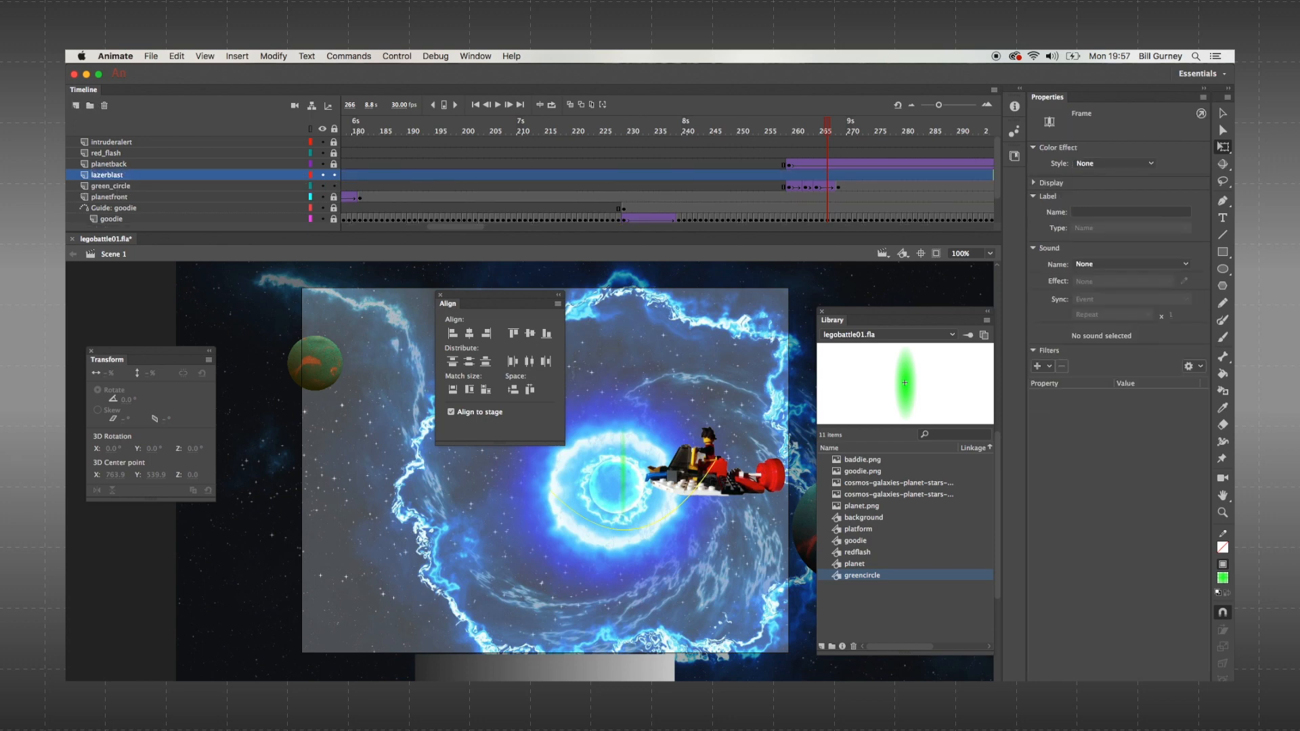
{"action": "right_click", "coordinate": [827, 179]}
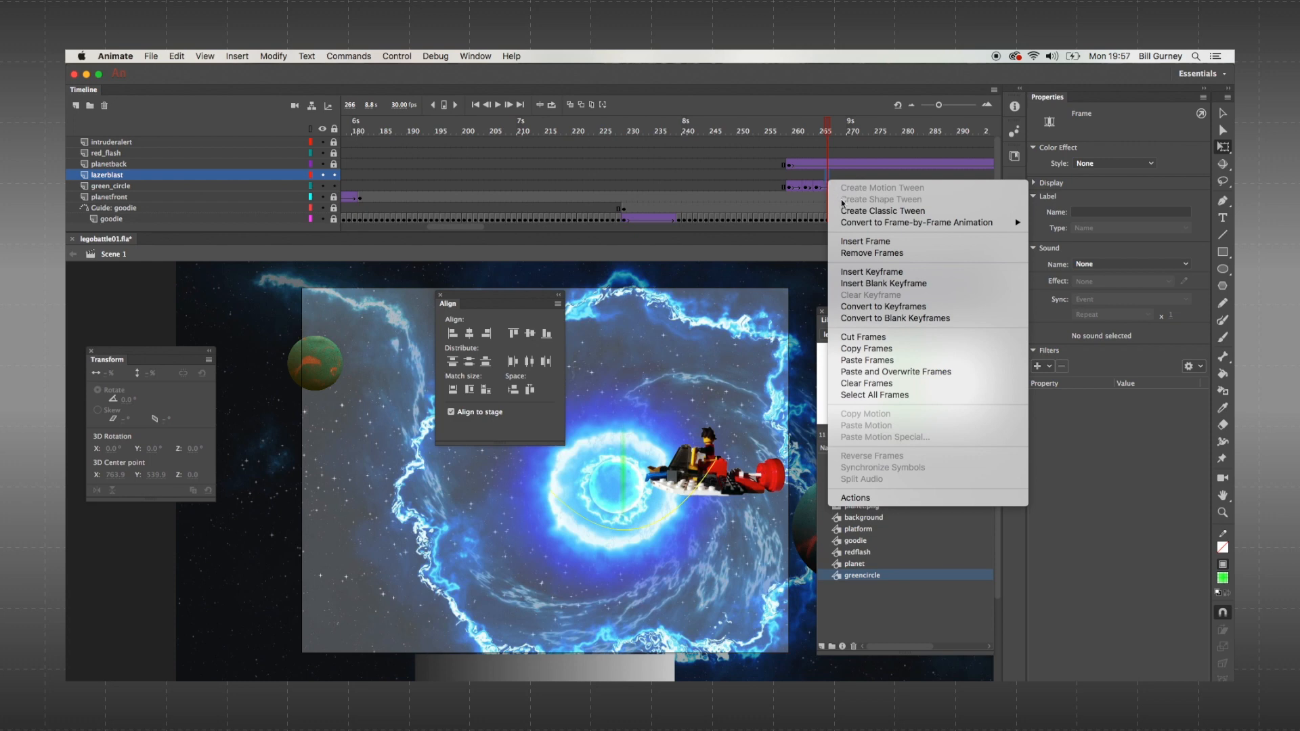
{"action": "left_click", "coordinate": [864, 272]}
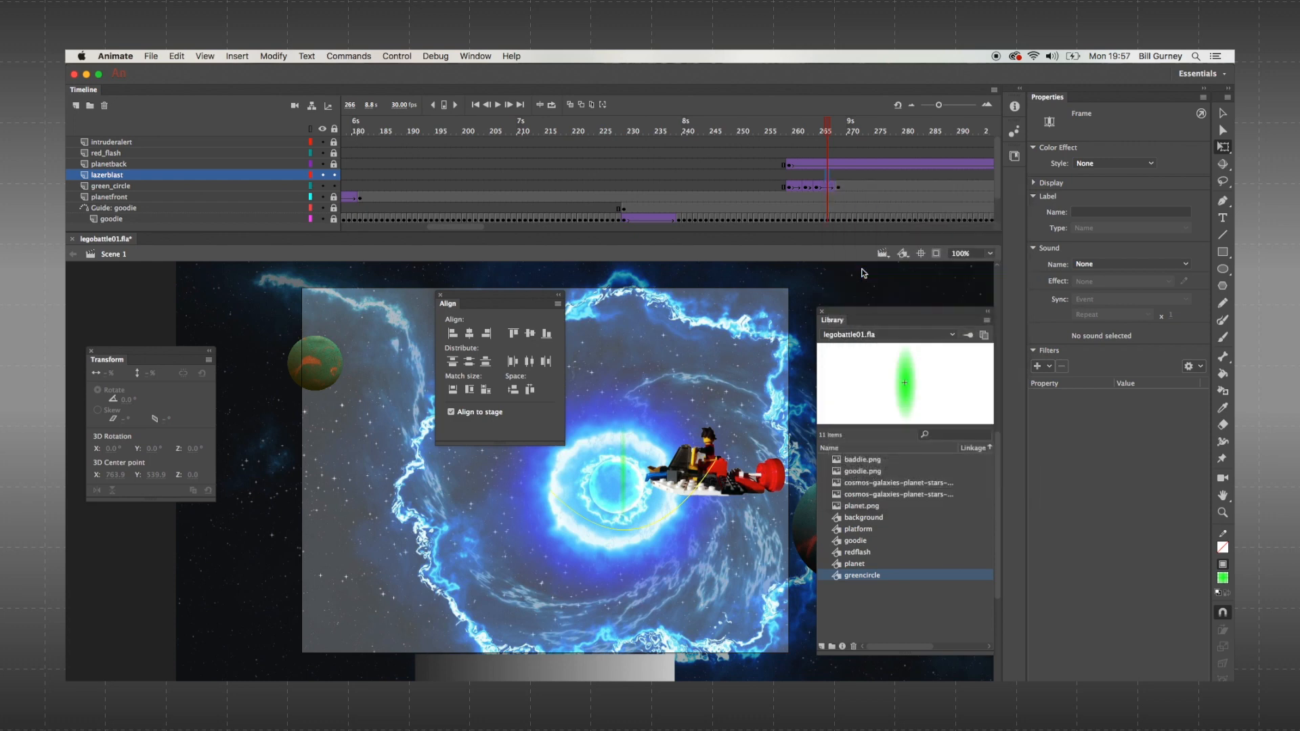
- Set the Rectangle Tool's fill to a linear gradient and draw a thin horizontal laser beam extending left from the green circle
{"action": "scroll", "coordinate": [875, 180], "scroll_direction": "right", "scroll_amount": 5}
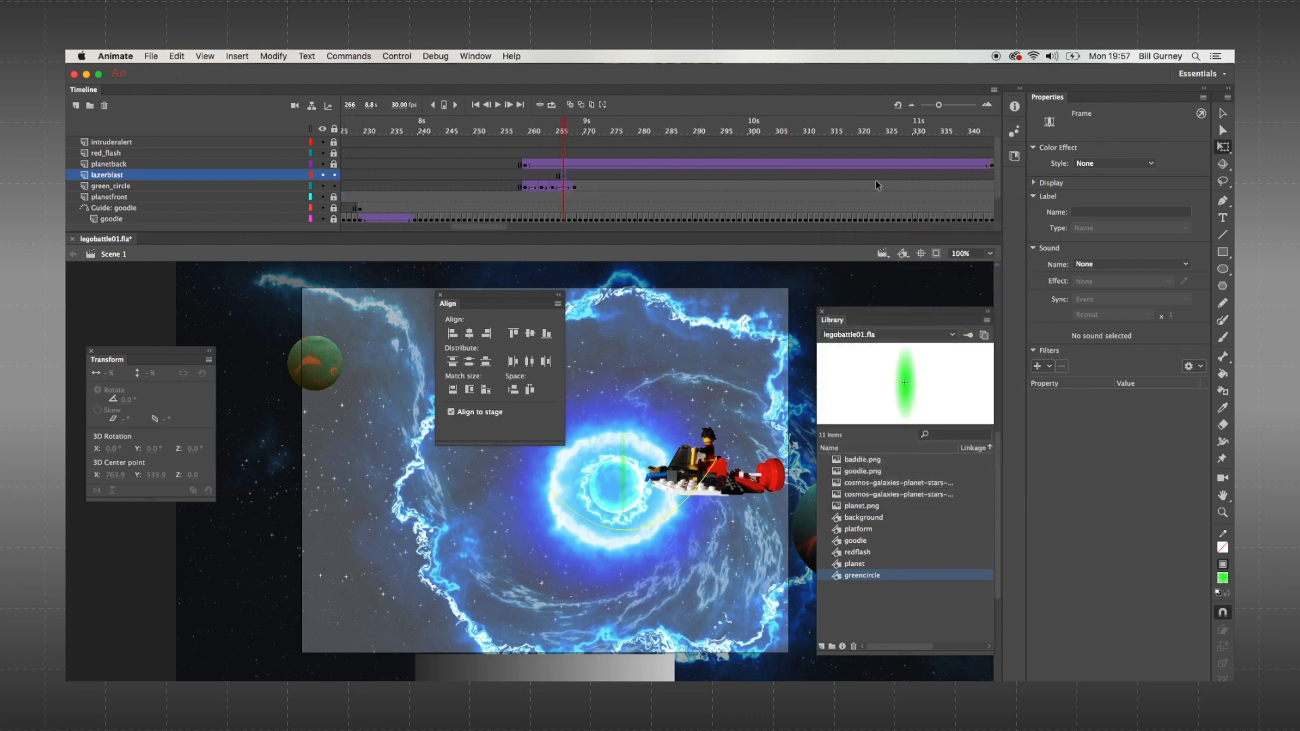
{"action": "left_click", "coordinate": [476, 56]}
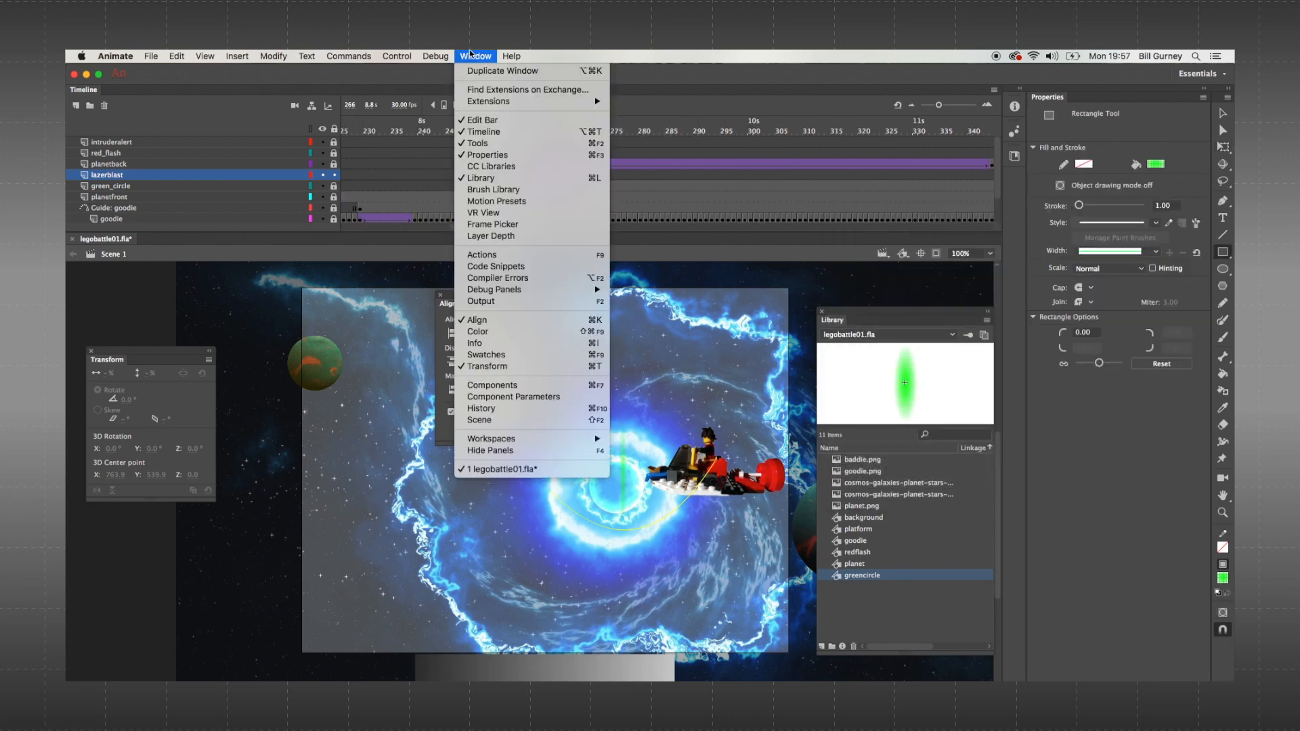
{"action": "left_click", "coordinate": [535, 335]}
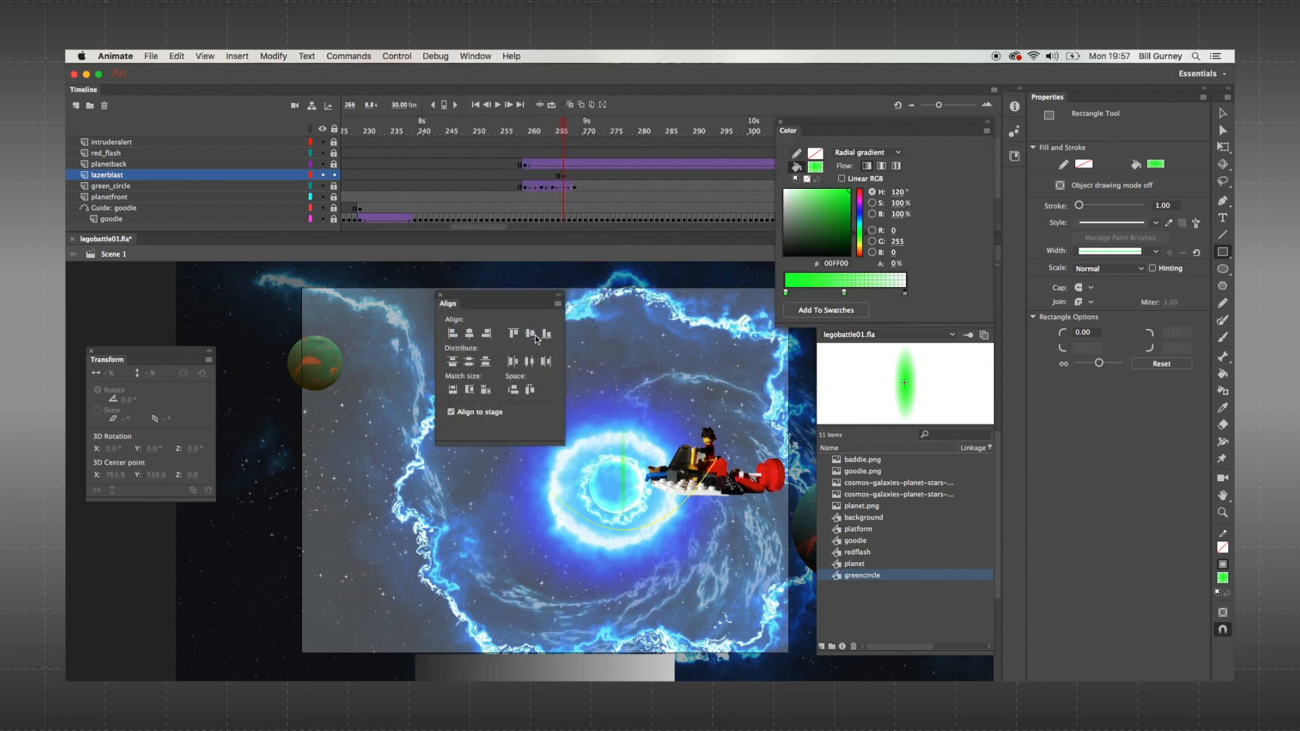
{"action": "left_click", "coordinate": [861, 153]}
{"action": "left_click", "coordinate": [865, 191]}
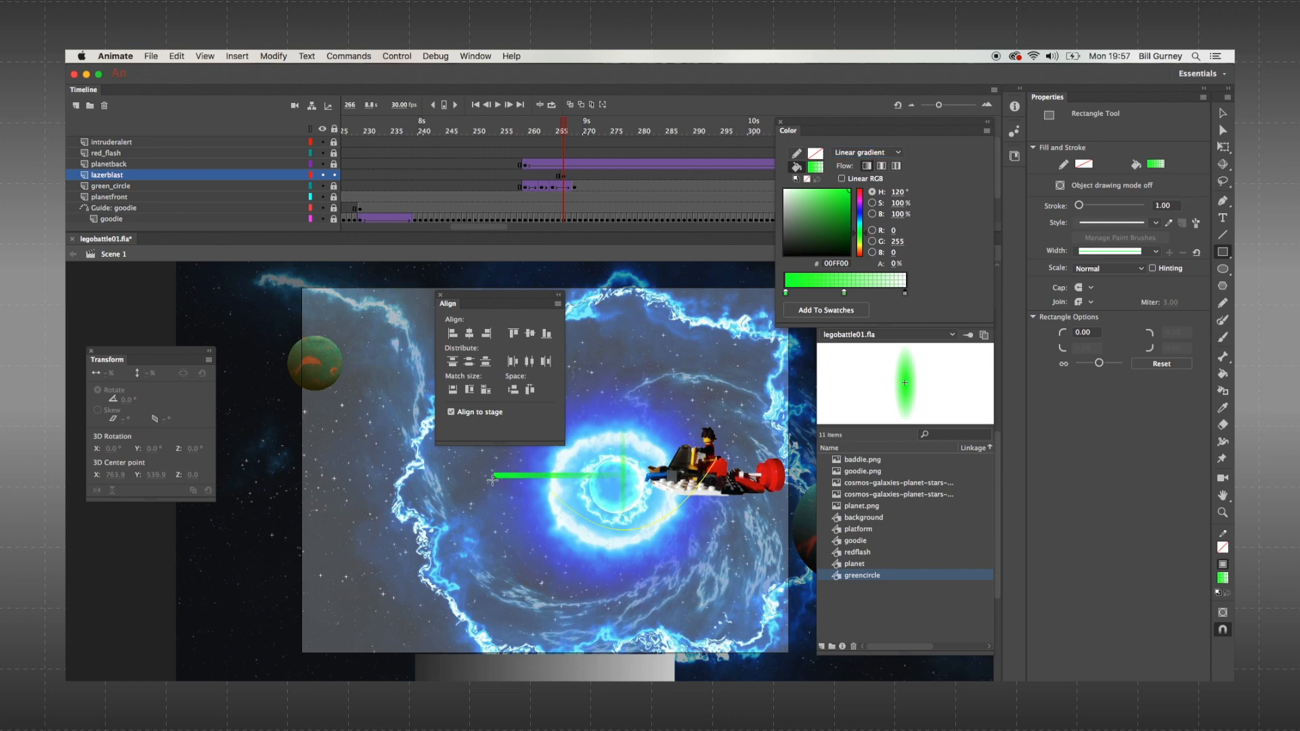
{"action": "left_click_drag", "start_coordinate": [492, 478], "coordinate": [469, 488]}
{"action": "left_click_drag", "start_coordinate": [461, 482], "coordinate": [461, 476]}
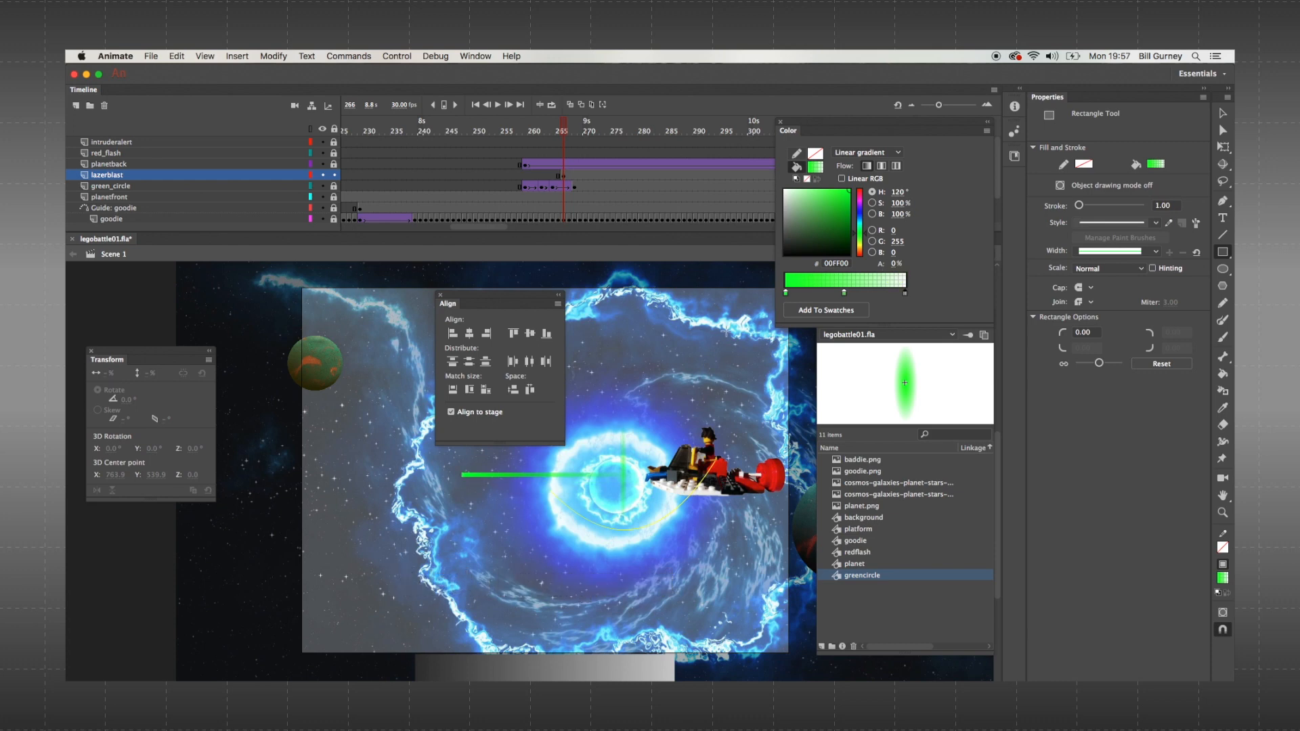
- Shorten the green laser beam to 206 px wide with Free Transform and close the Align panel
{"action": "left_click", "coordinate": [1224, 145]}
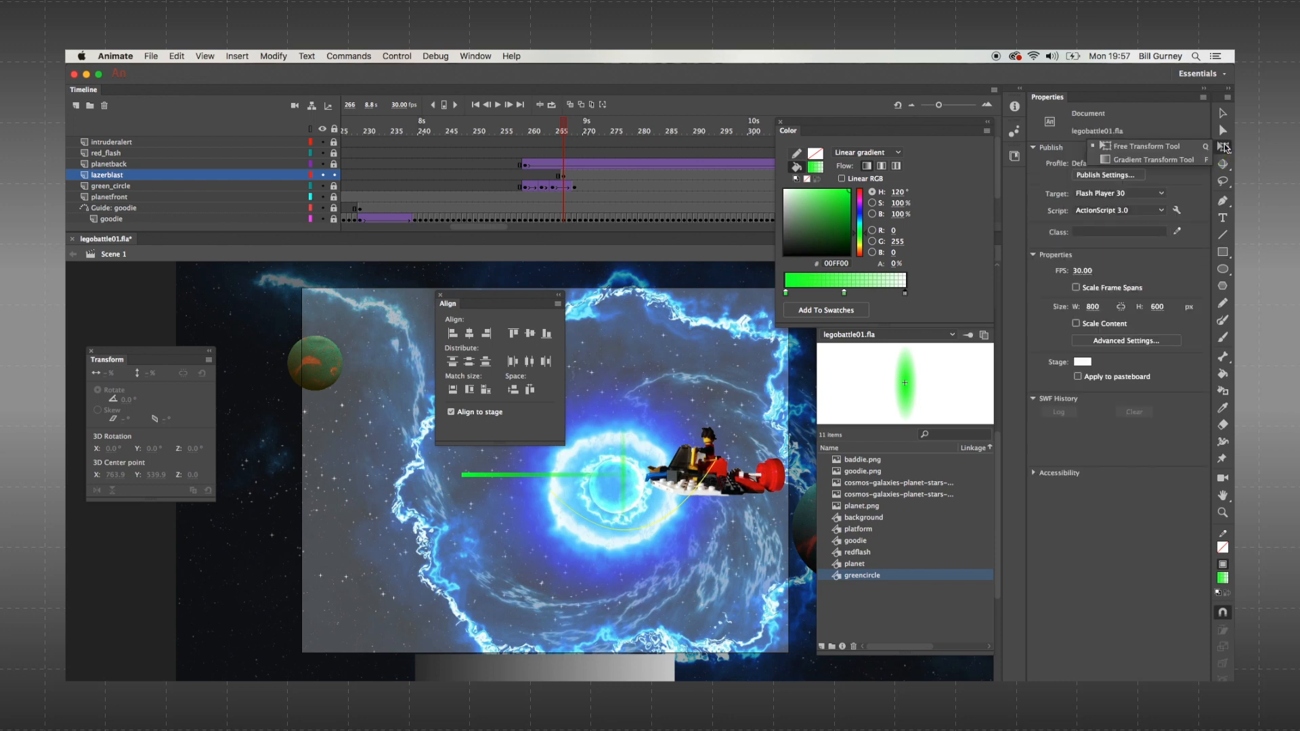
{"action": "left_click", "coordinate": [583, 473]}
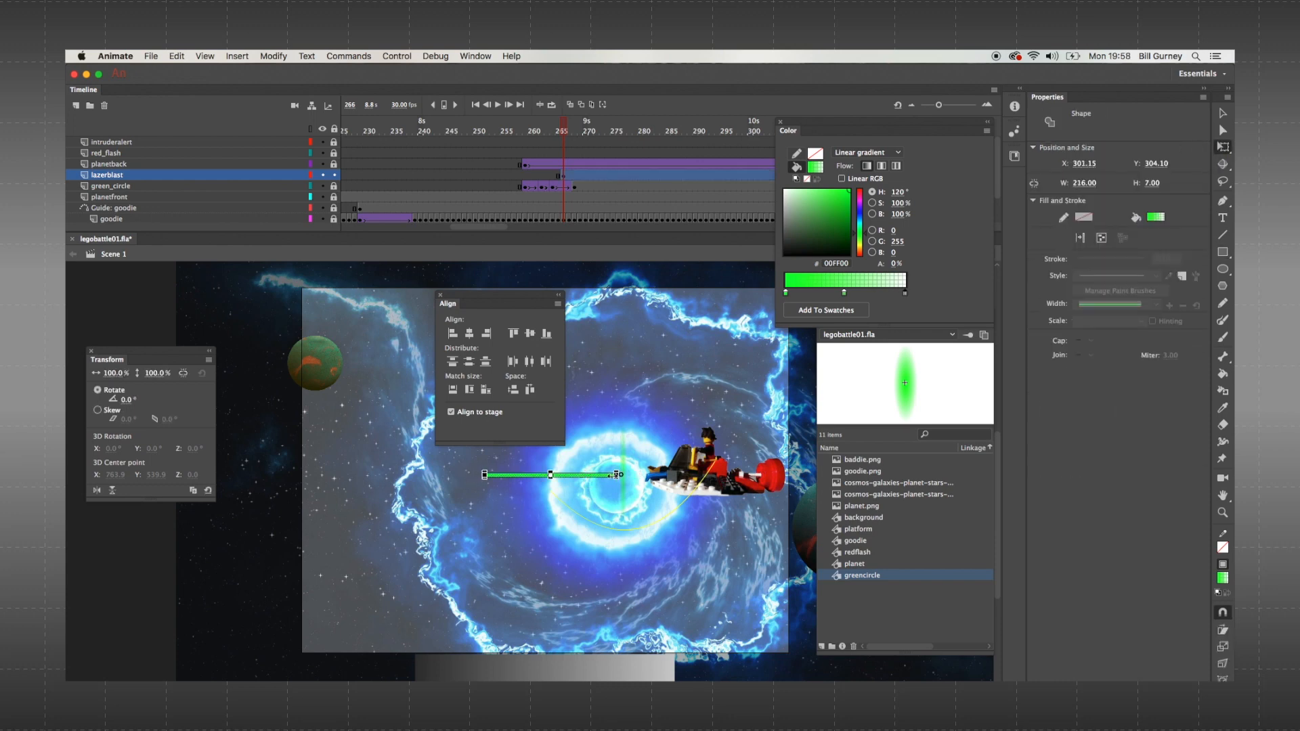
{"action": "left_click_drag", "start_coordinate": [614, 475], "coordinate": [421, 503]}
{"action": "left_click", "coordinate": [438, 294]}
{"action": "key", "text": "super+plus"}
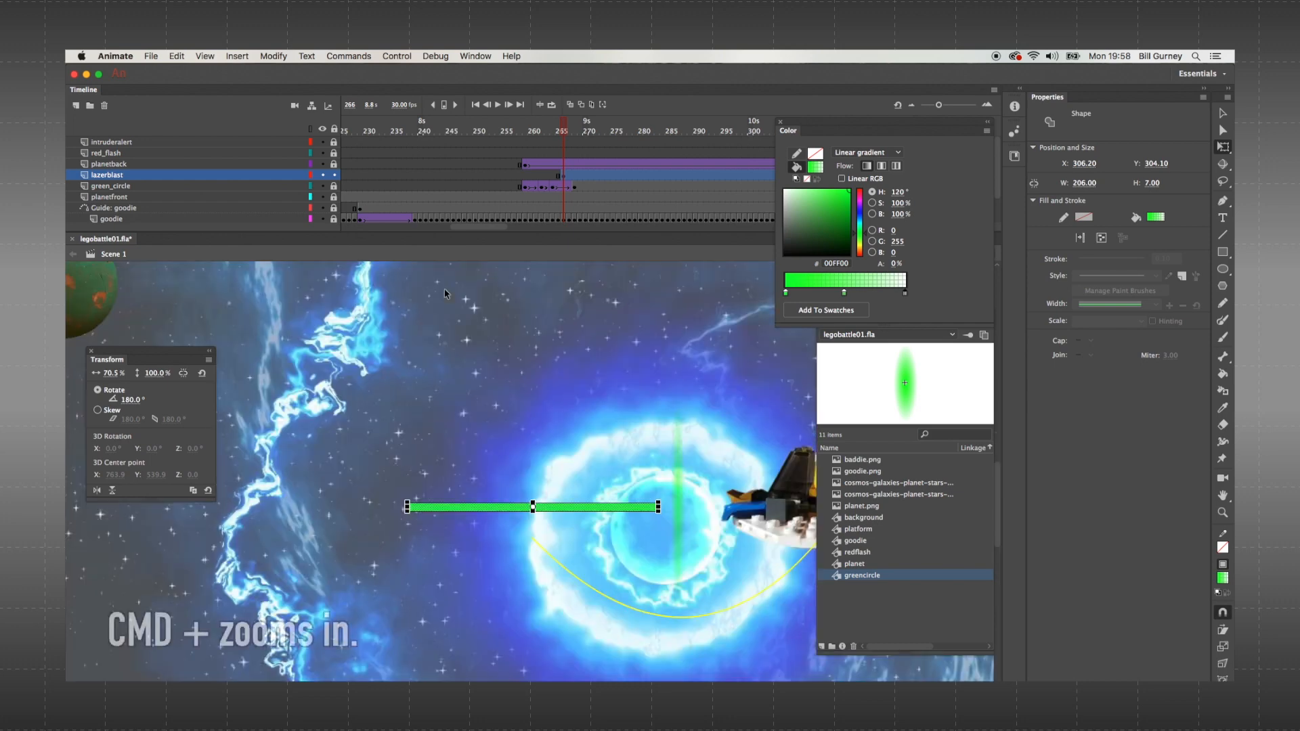
{"action": "left_click_drag", "start_coordinate": [637, 408], "coordinate": [508, 415]}
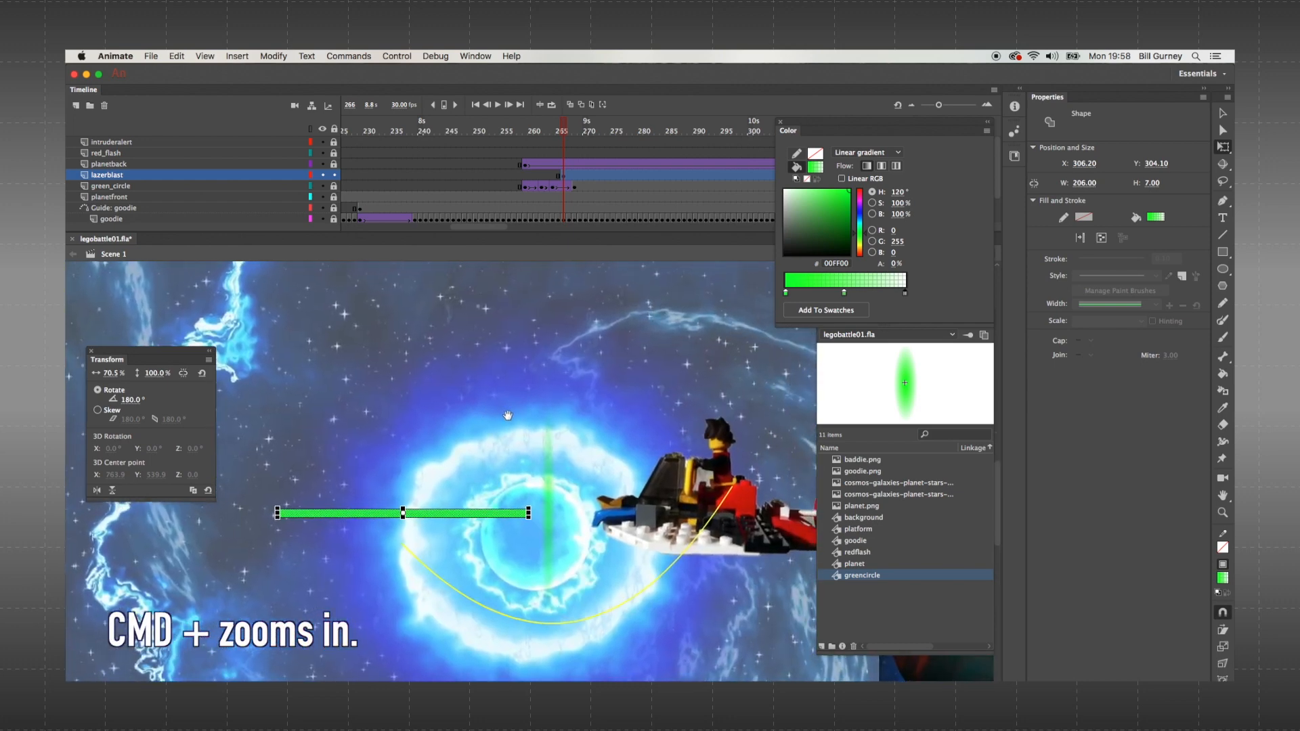
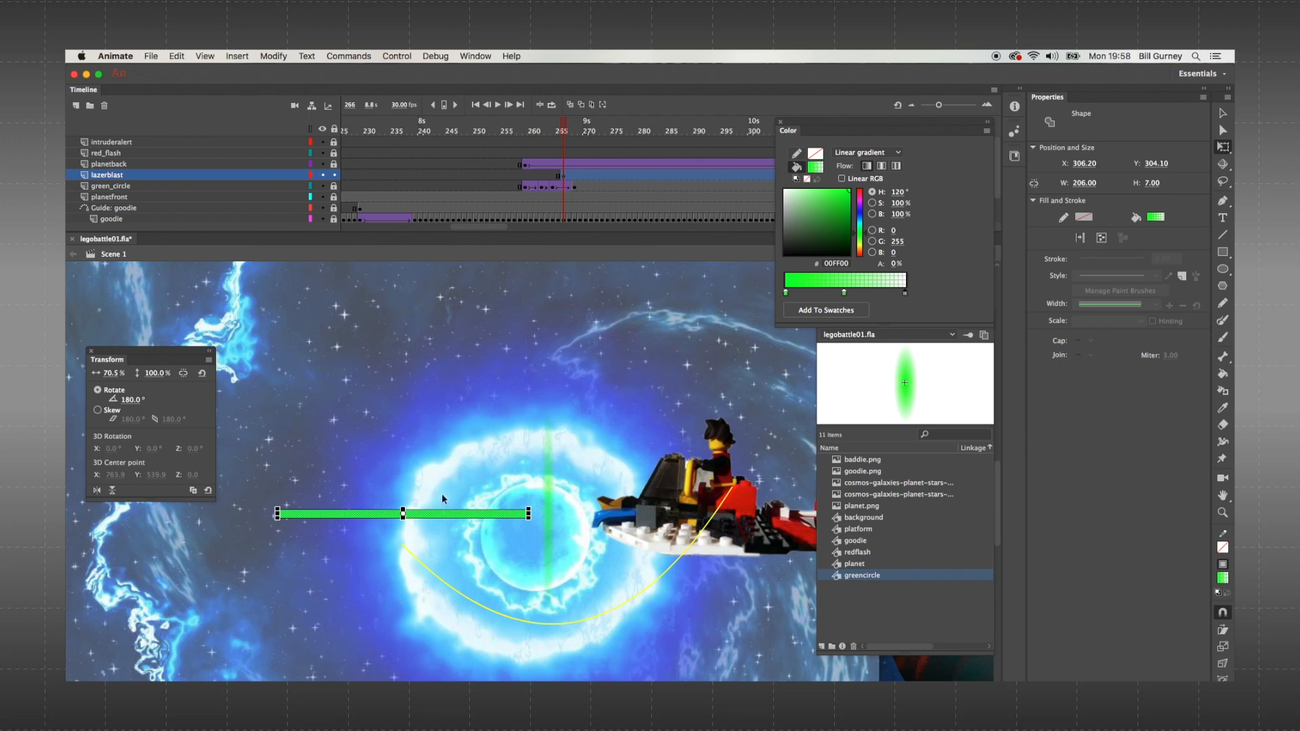
- Hide all layers except lazerblast and set the document's stage color to black
{"action": "left_click", "coordinate": [322, 131]}
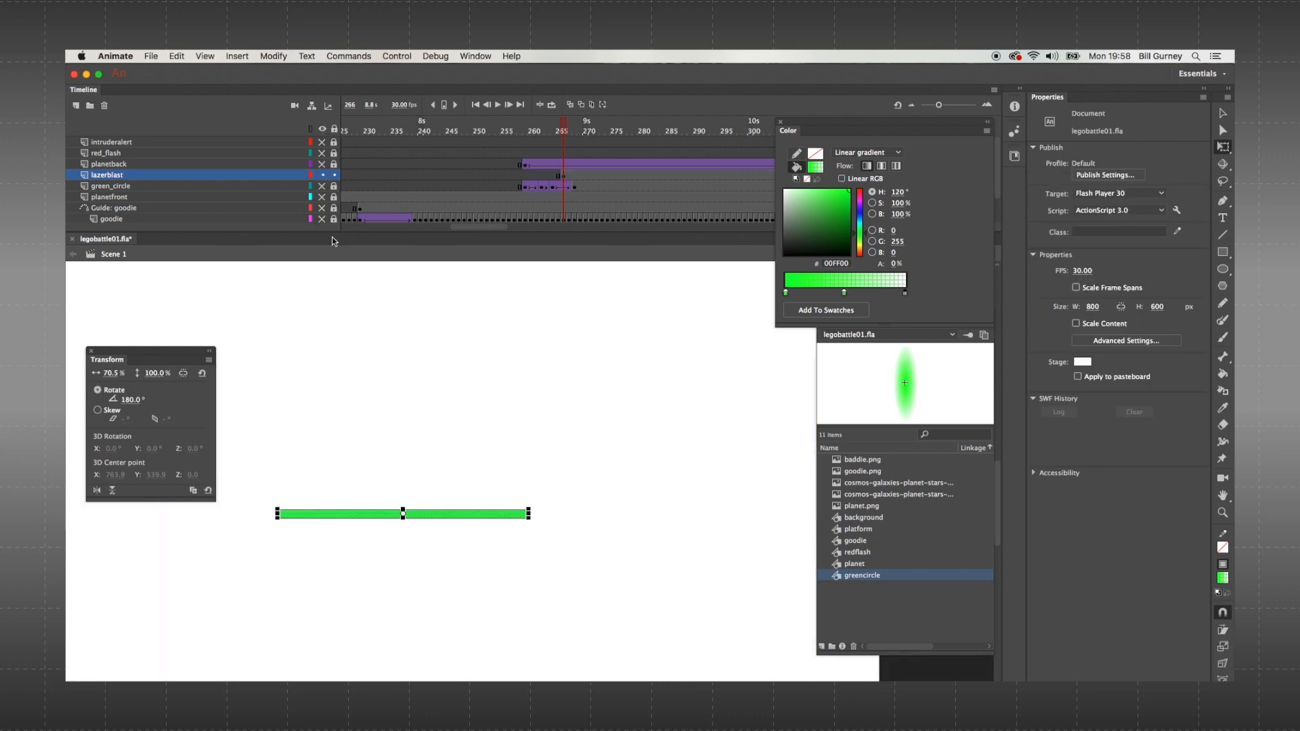
{"action": "left_click_drag", "start_coordinate": [365, 357], "coordinate": [499, 357]}
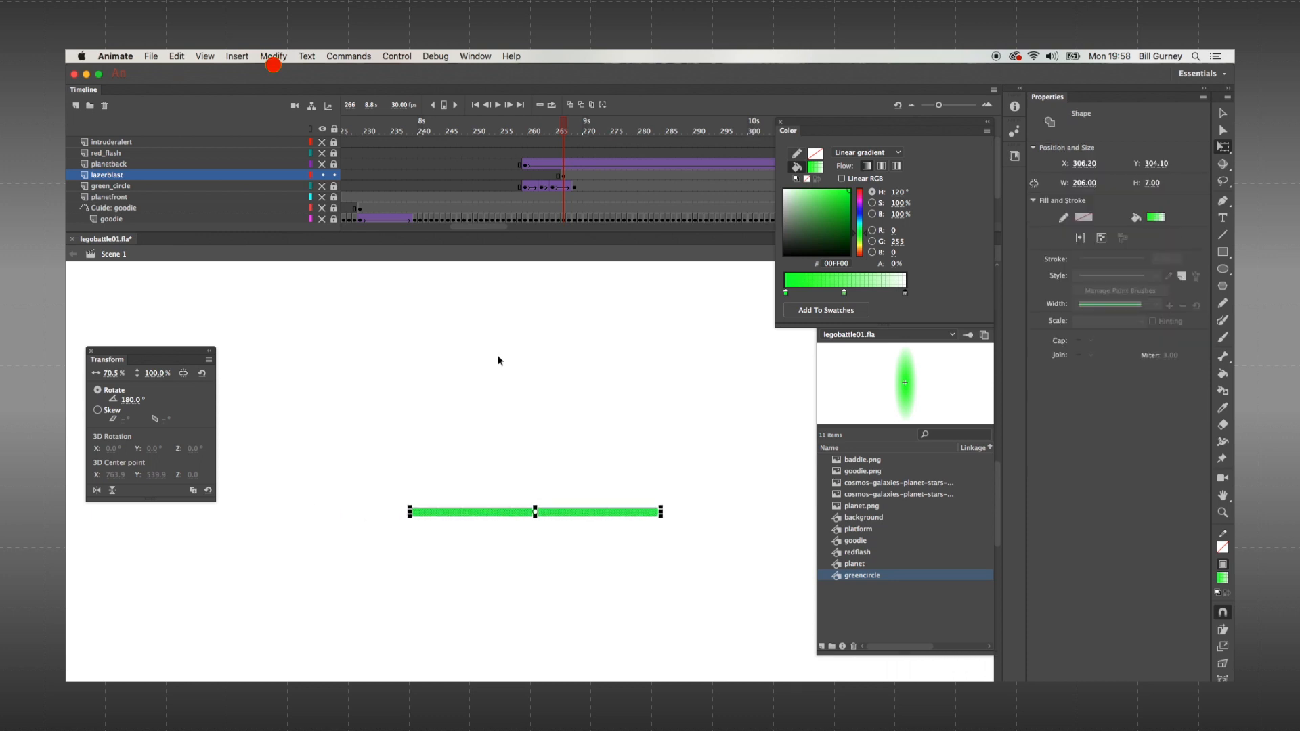
{"action": "left_click", "coordinate": [274, 56]}
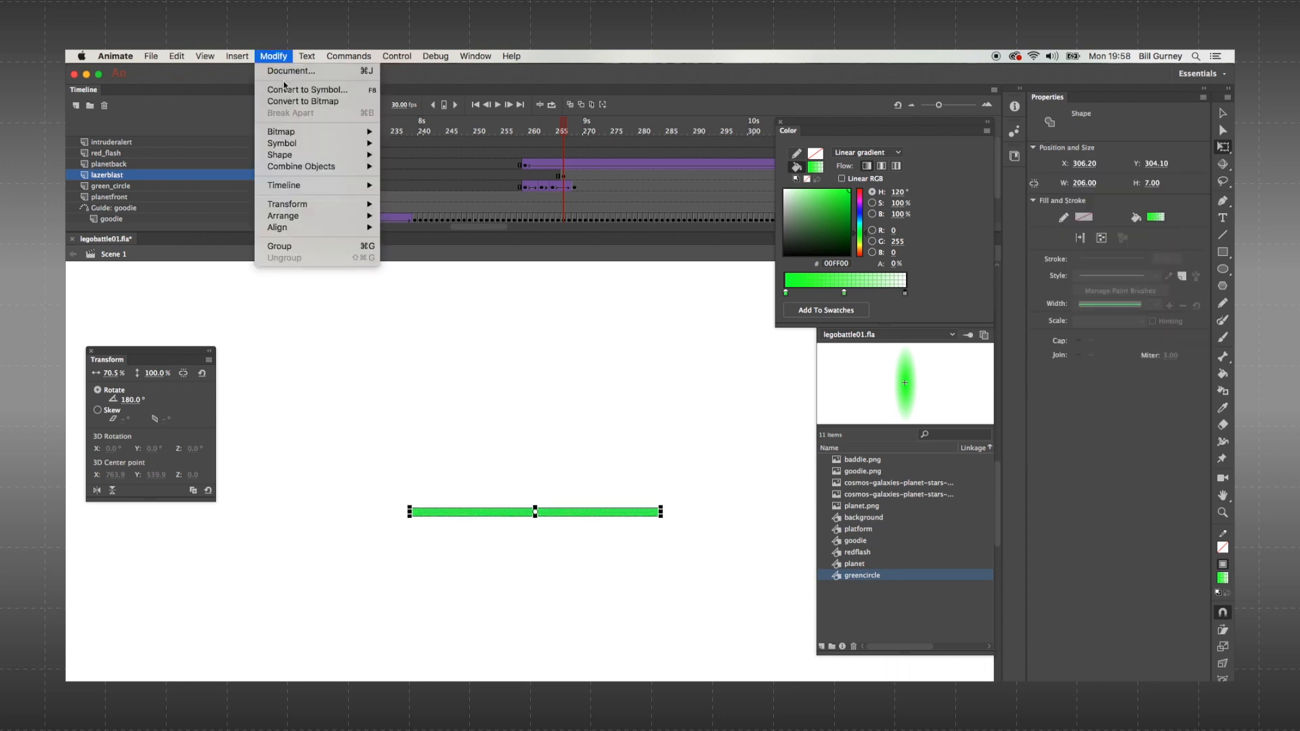
{"action": "left_click", "coordinate": [290, 70]}
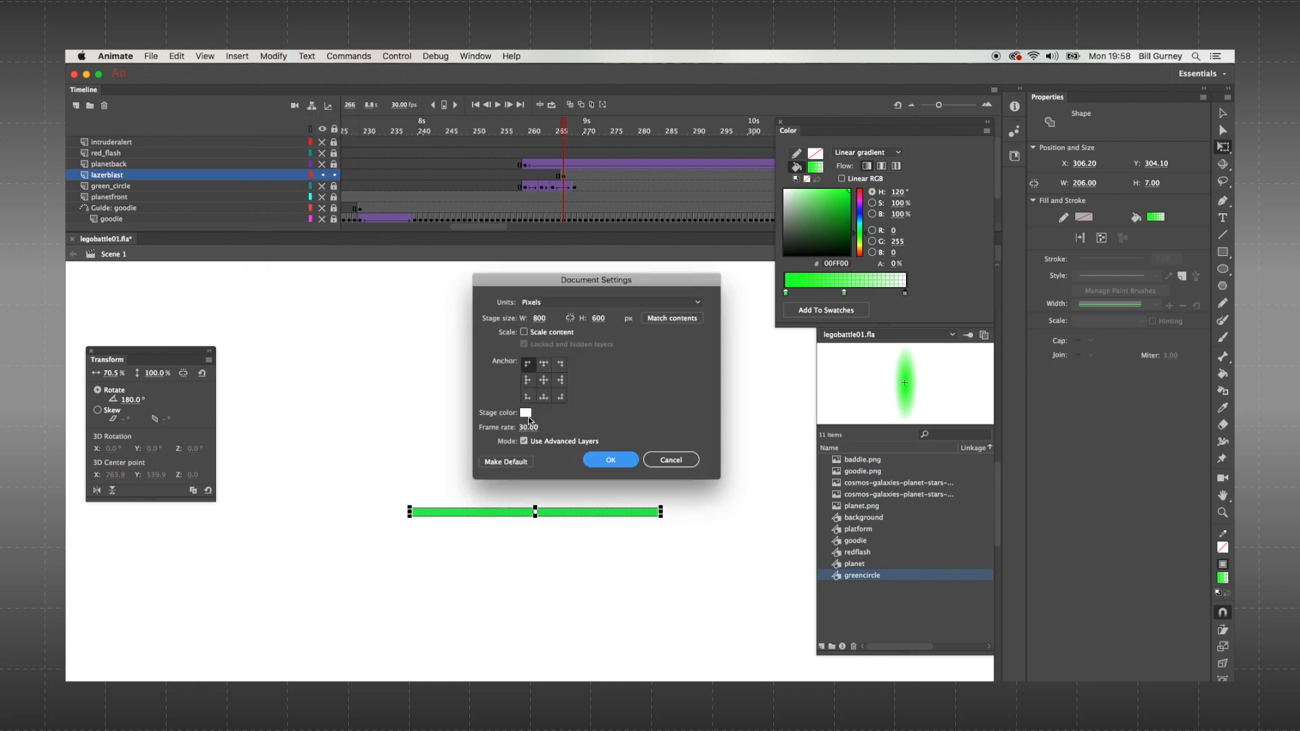
{"action": "left_click", "coordinate": [525, 412]}
{"action": "left_click", "coordinate": [579, 447]}
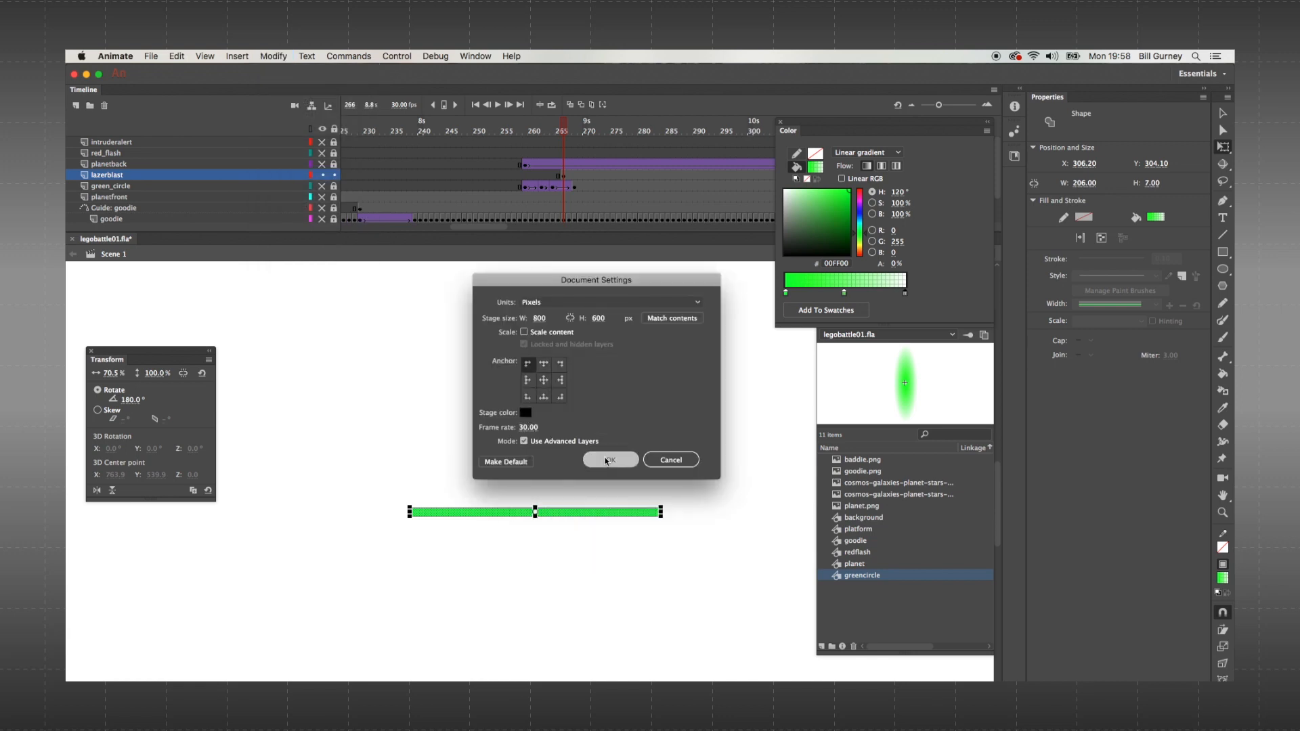
{"action": "left_click", "coordinate": [606, 459]}
- Adjust the beam's linear fill with the Gradient Transform Tool so it fades from solid green to transparent at its left end
{"action": "left_click", "coordinate": [1224, 113]}
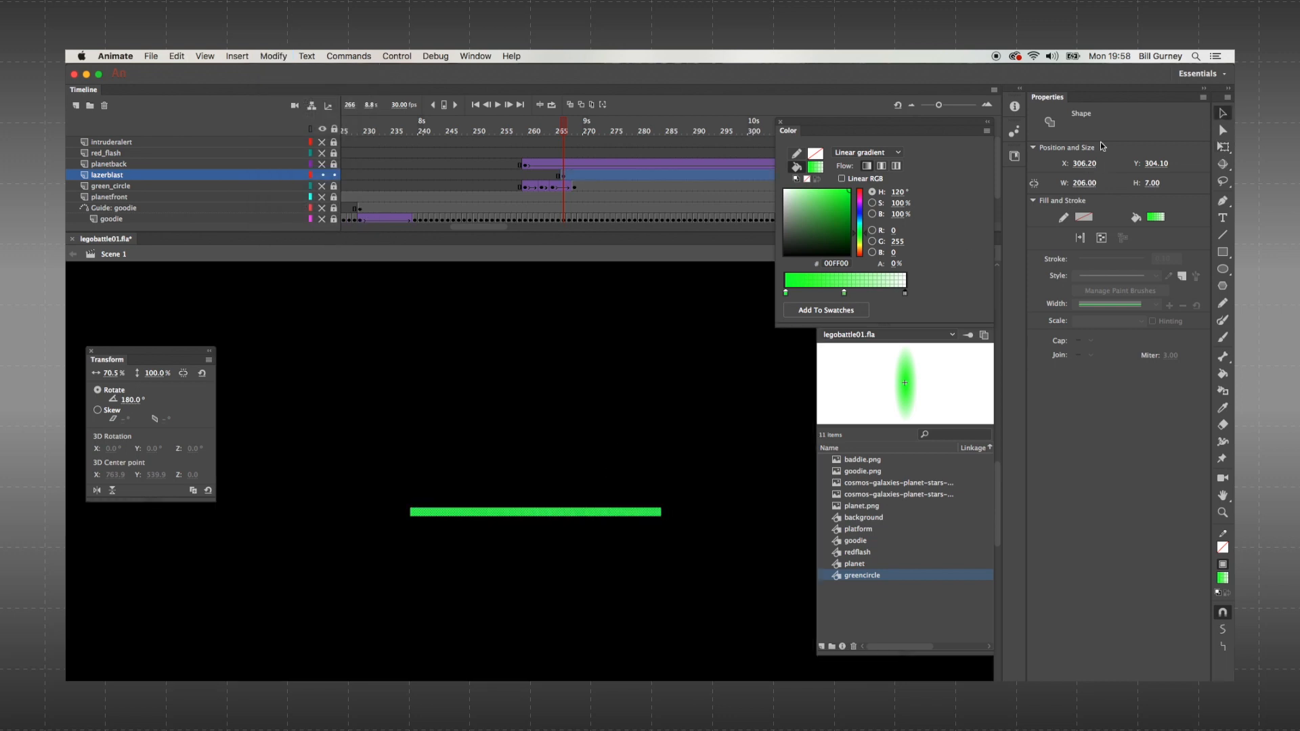
{"action": "left_click", "coordinate": [599, 381]}
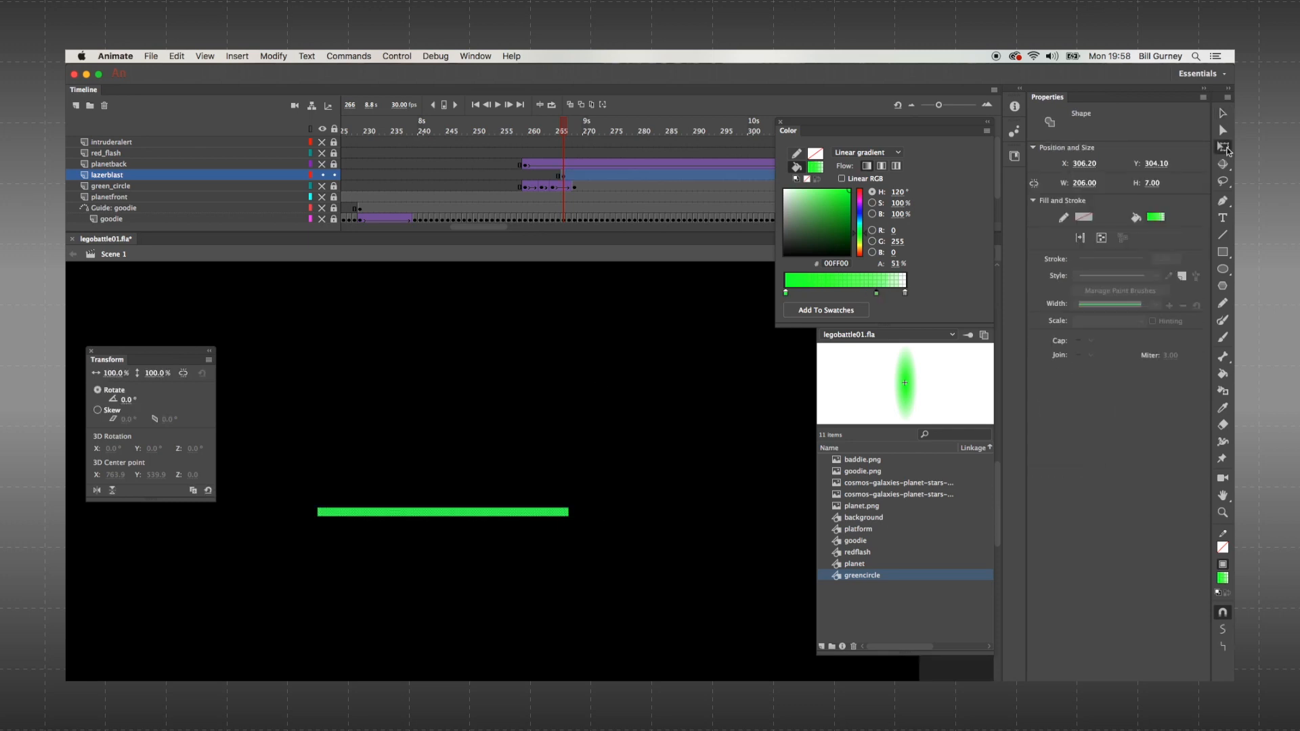
{"action": "left_click", "coordinate": [1222, 146]}
{"action": "left_click", "coordinate": [1185, 163]}
{"action": "mouse_move", "coordinate": [314, 513]}
{"action": "left_mouse_down"}
{"action": "mouse_move", "coordinate": [275, 514]}
{"action": "mouse_move", "coordinate": [318, 513]}
{"action": "left_mouse_up"}
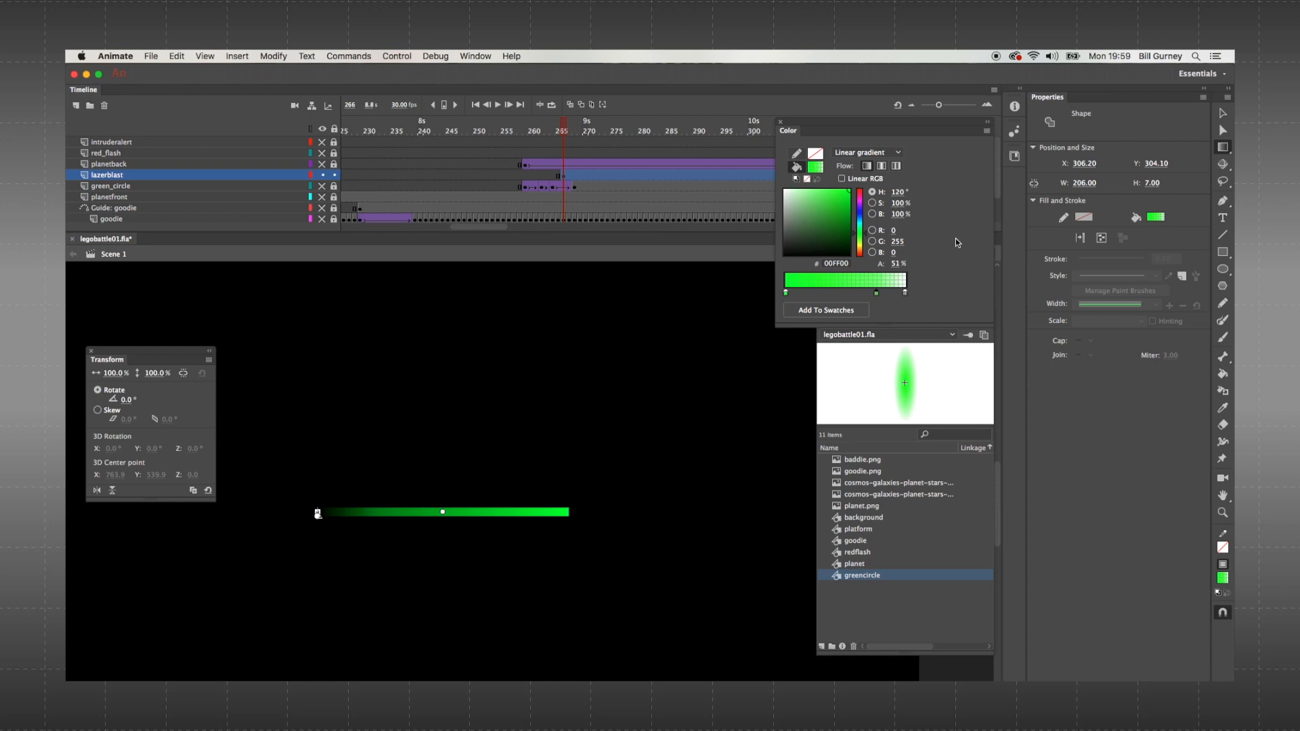
- Convert the laser beam shape to a Graphic symbol named lazer
{"action": "left_click", "coordinate": [1222, 113]}
{"action": "left_click", "coordinate": [473, 512]}
{"action": "left_click", "coordinate": [273, 56]}
{"action": "left_click", "coordinate": [292, 87]}
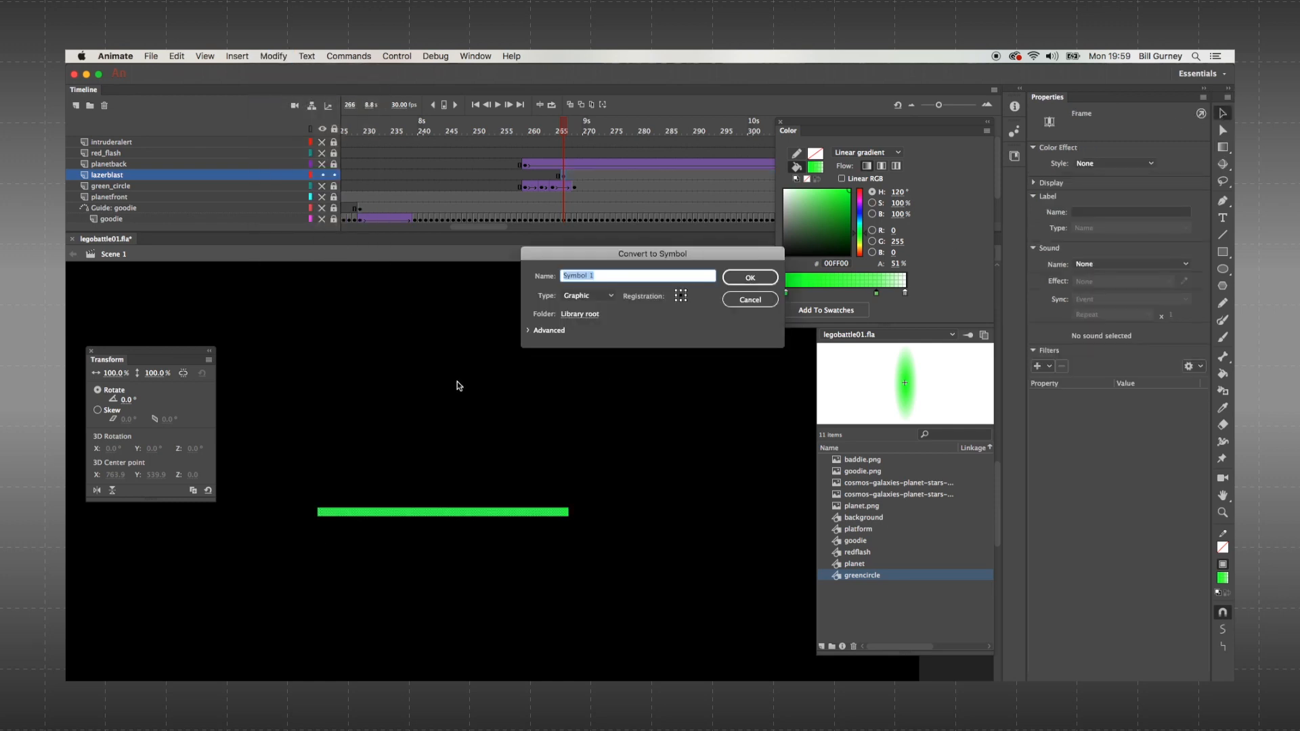
{"action": "type", "text": "lazer"}
{"action": "key", "text": "Return"}
- Insert a keyframe at frame 270 on the lazerblast layer
{"action": "key", "text": "period"}
{"action": "key", "text": "period"}
{"action": "key", "text": "period"}
{"action": "key", "text": "period"}
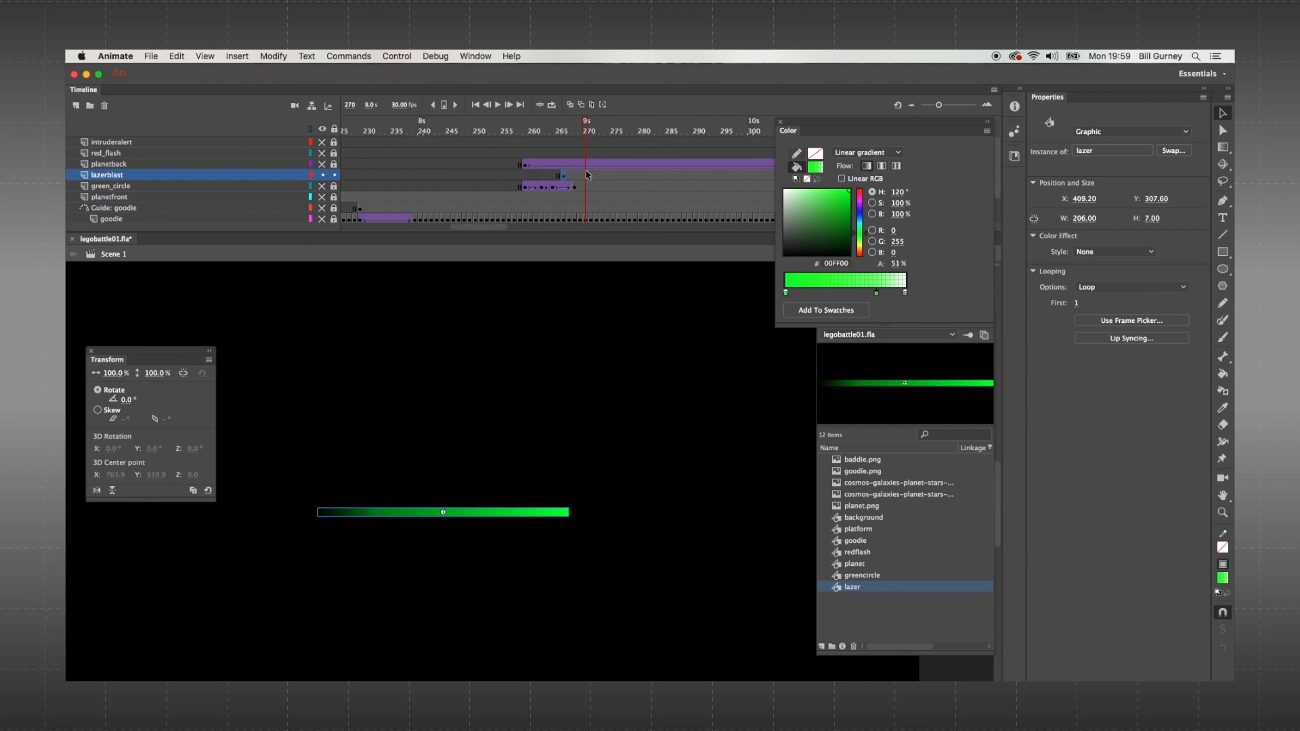
{"action": "left_click", "coordinate": [586, 174]}
{"action": "right_click", "coordinate": [586, 175]}
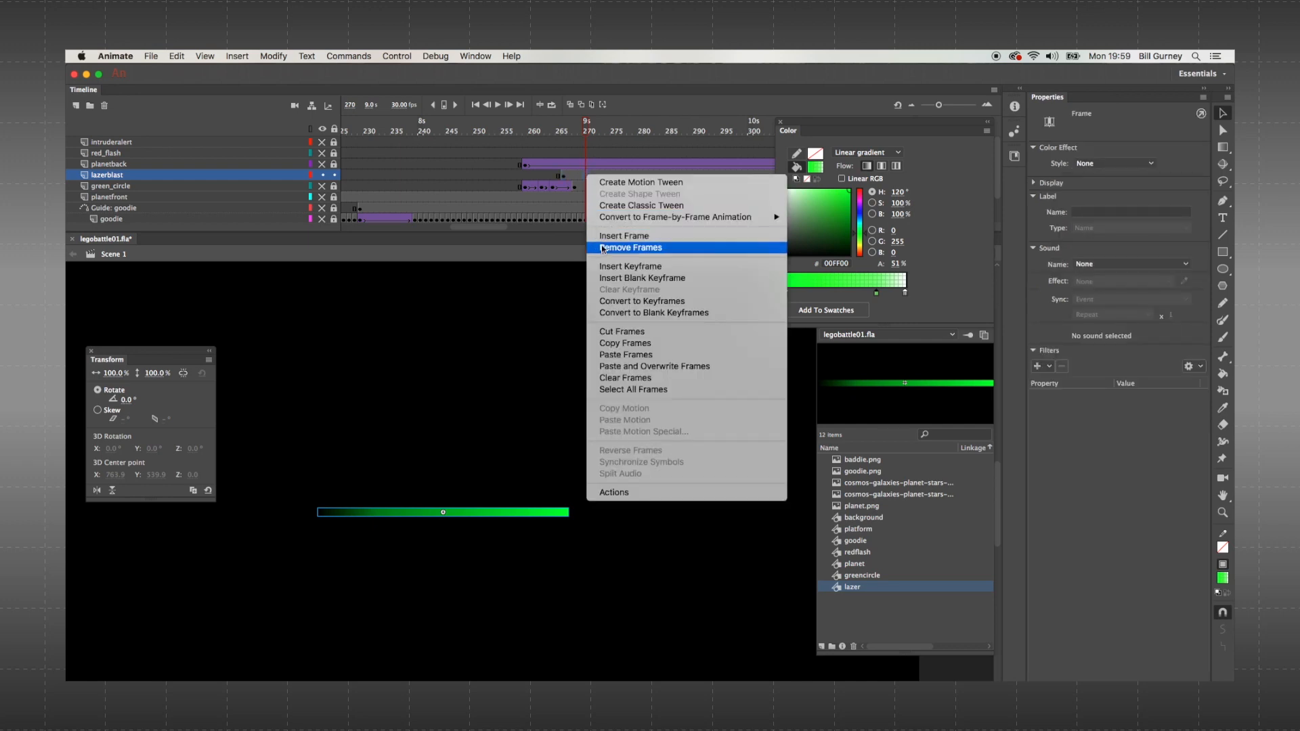
{"action": "left_click", "coordinate": [606, 268]}
- Insert a keyframe at frame 274 on the lazerblast layer
{"action": "key", "text": "period"}
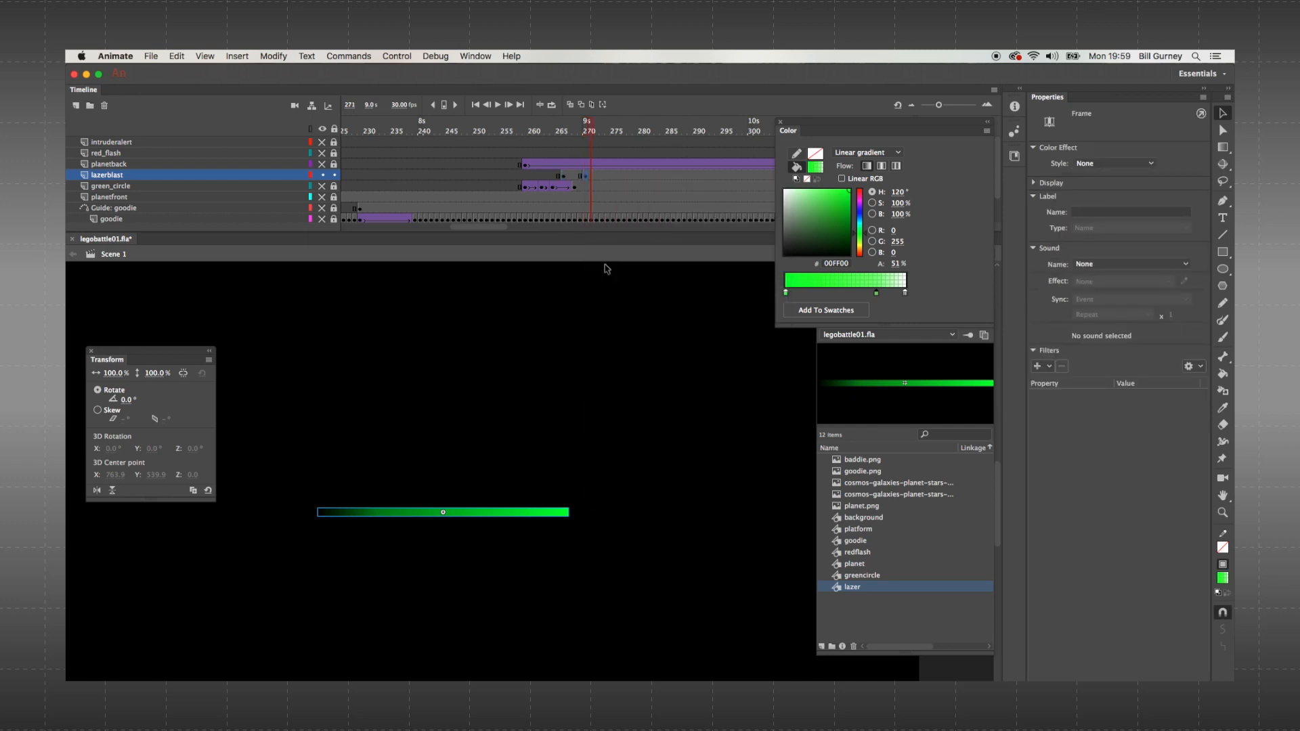
{"action": "key", "text": "period"}
{"action": "key", "text": "period"}
{"action": "key", "text": "period"}
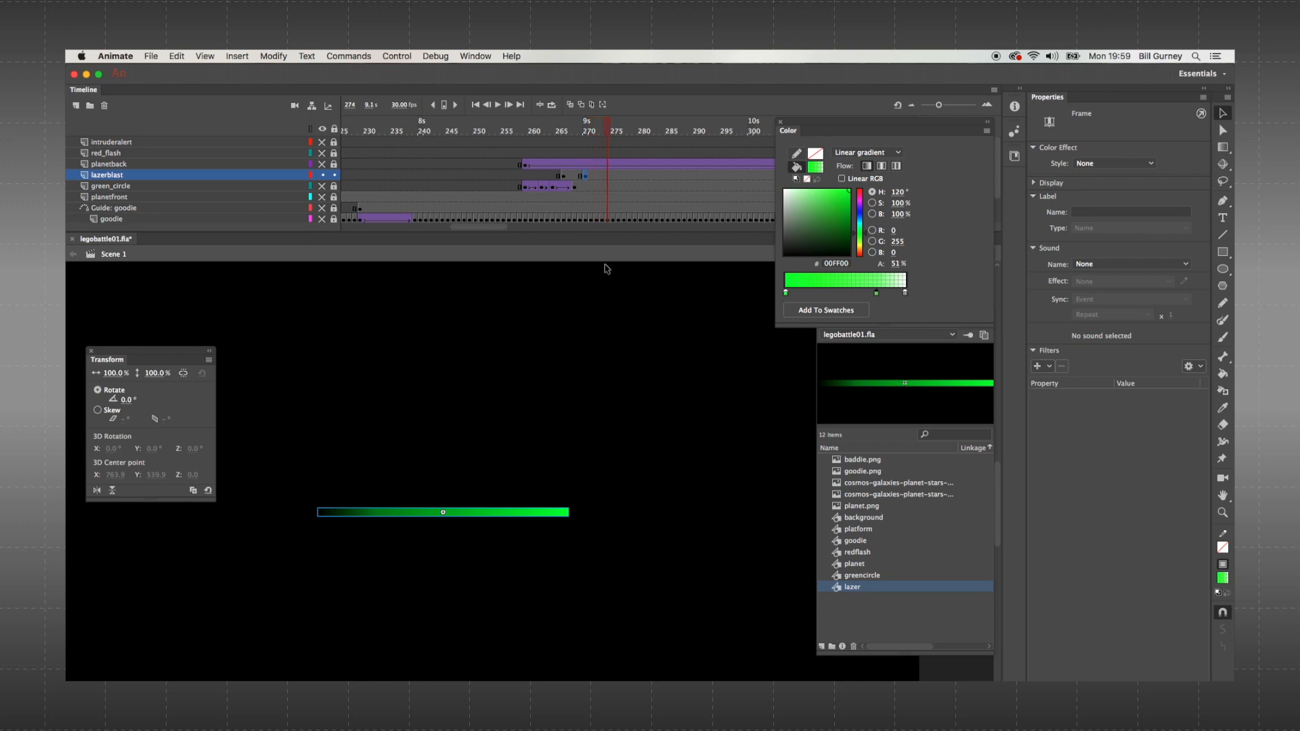
{"action": "right_click", "coordinate": [610, 178]}
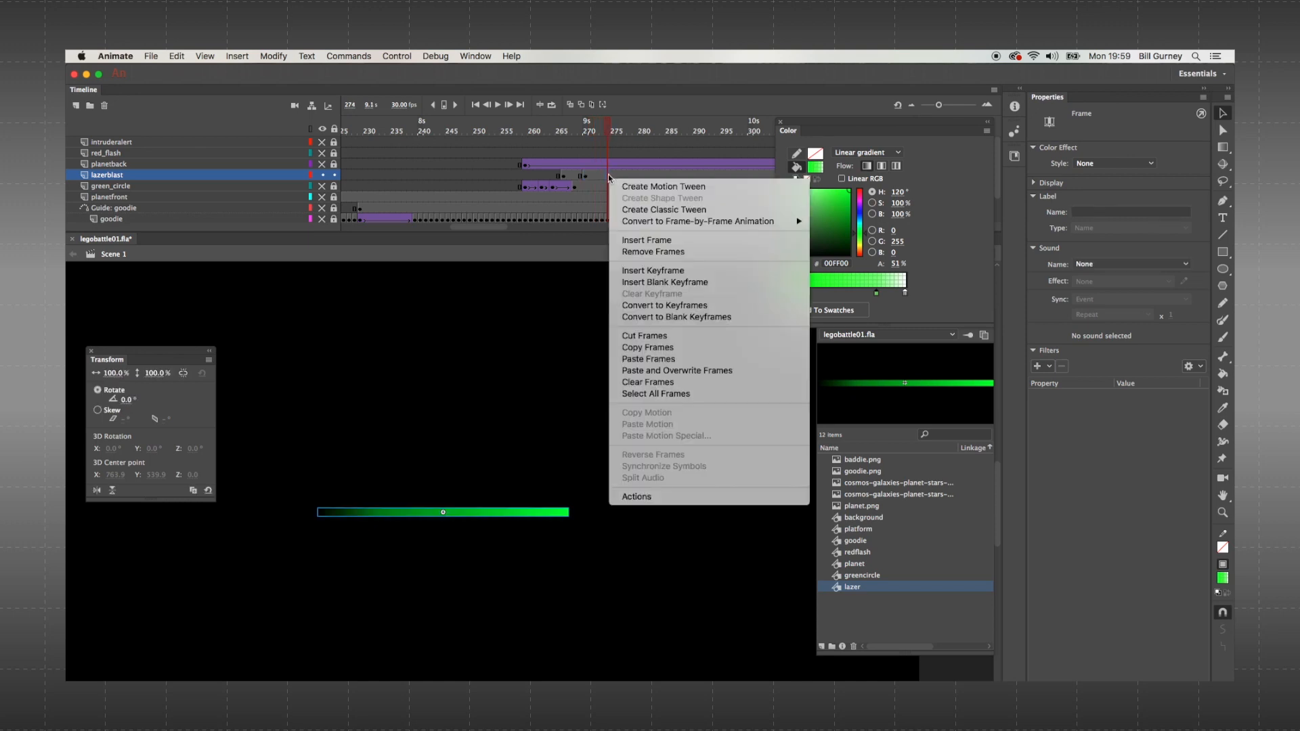
{"action": "left_click", "coordinate": [627, 270]}
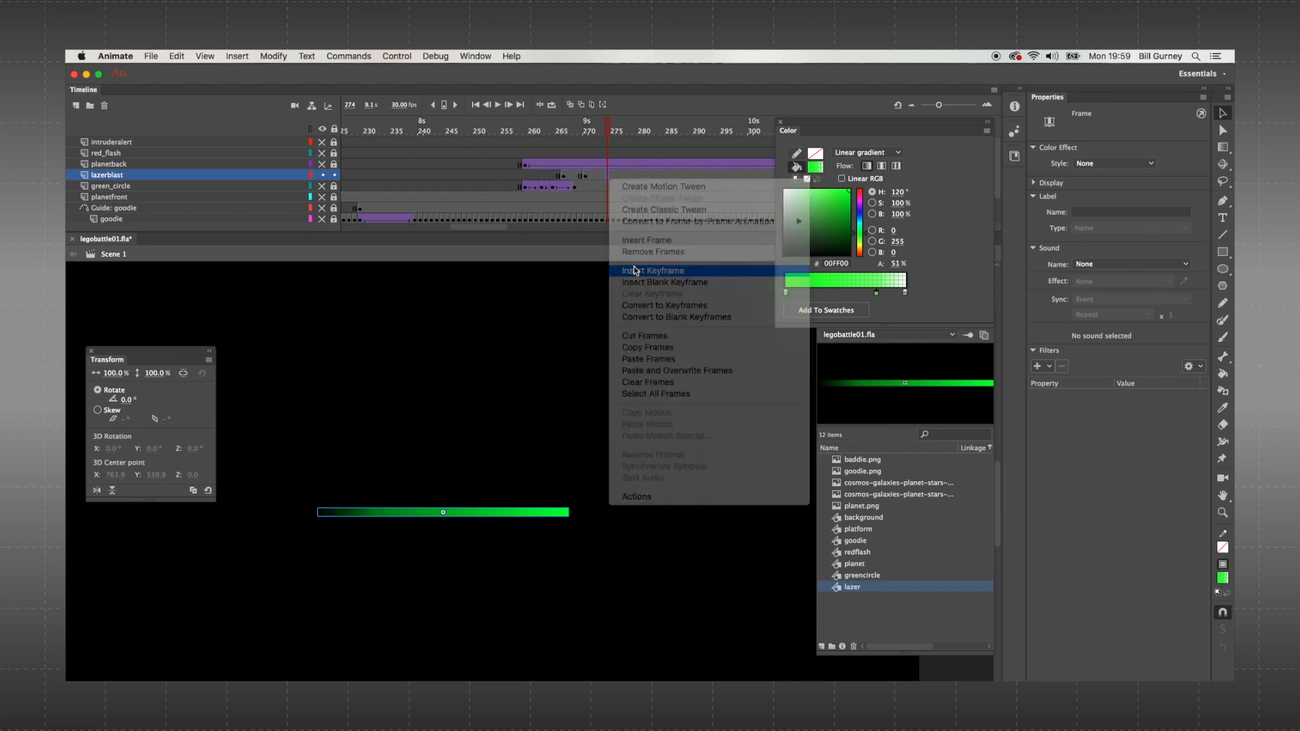
- Scale the lazer instance at frame 266 to 10% width, keeping its full height
{"action": "left_click", "coordinate": [562, 181]}
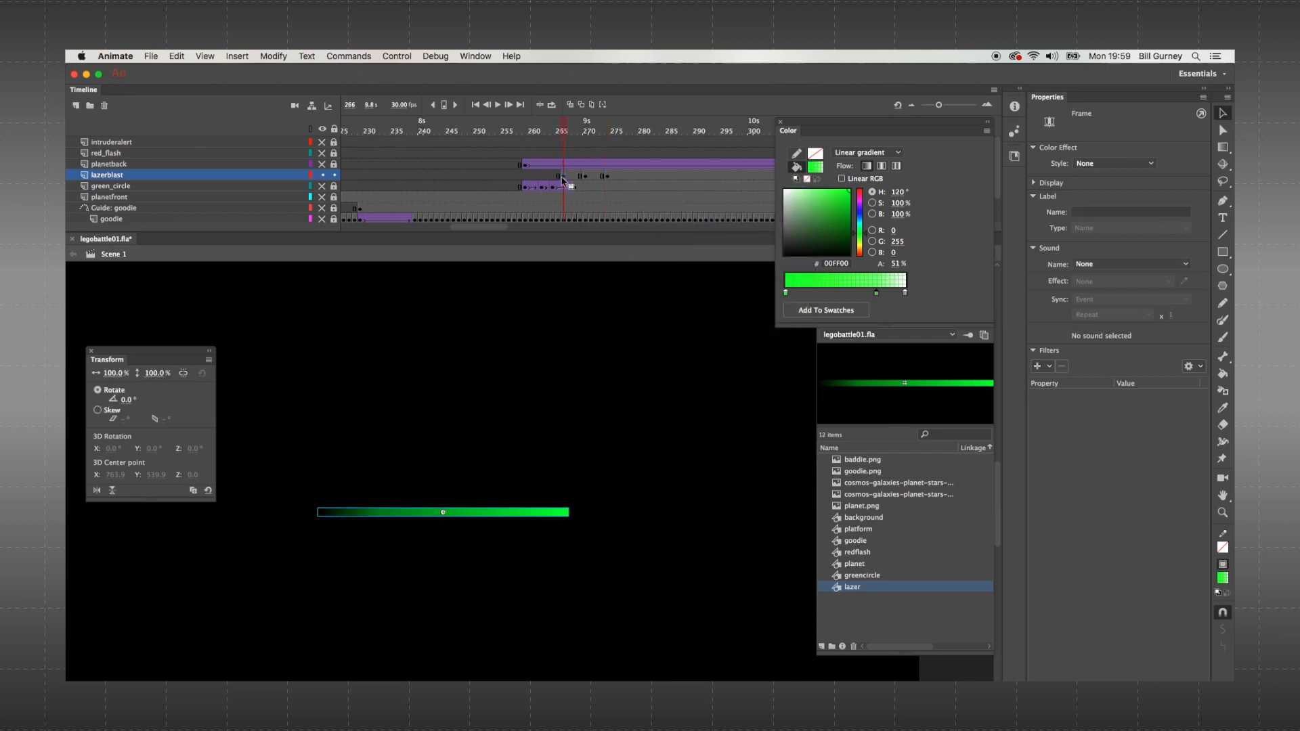
{"action": "left_click", "coordinate": [117, 374]}
{"action": "type", "text": "1"}
{"action": "key", "text": "Return"}
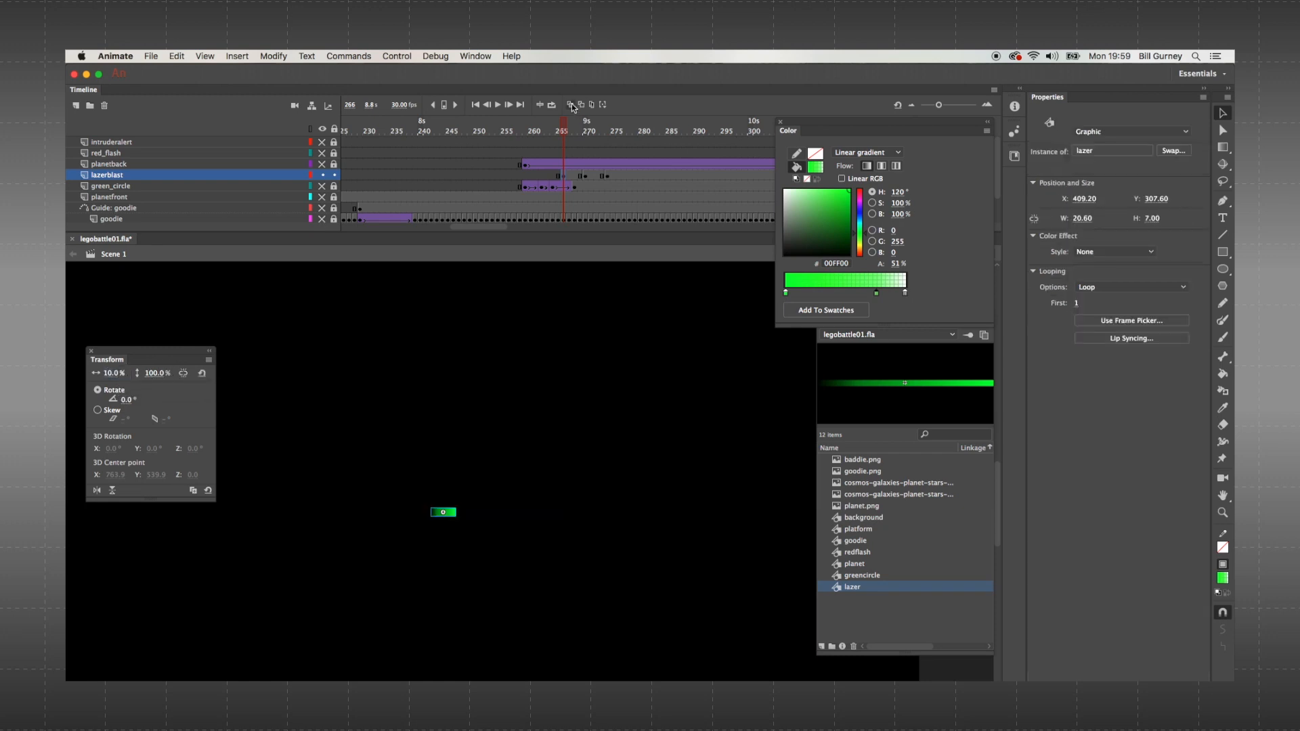
- Onion-skin frames 266 to 270 and nudge the short lazer instance to align with the right end of the full-length beam
{"action": "left_click", "coordinate": [561, 128]}
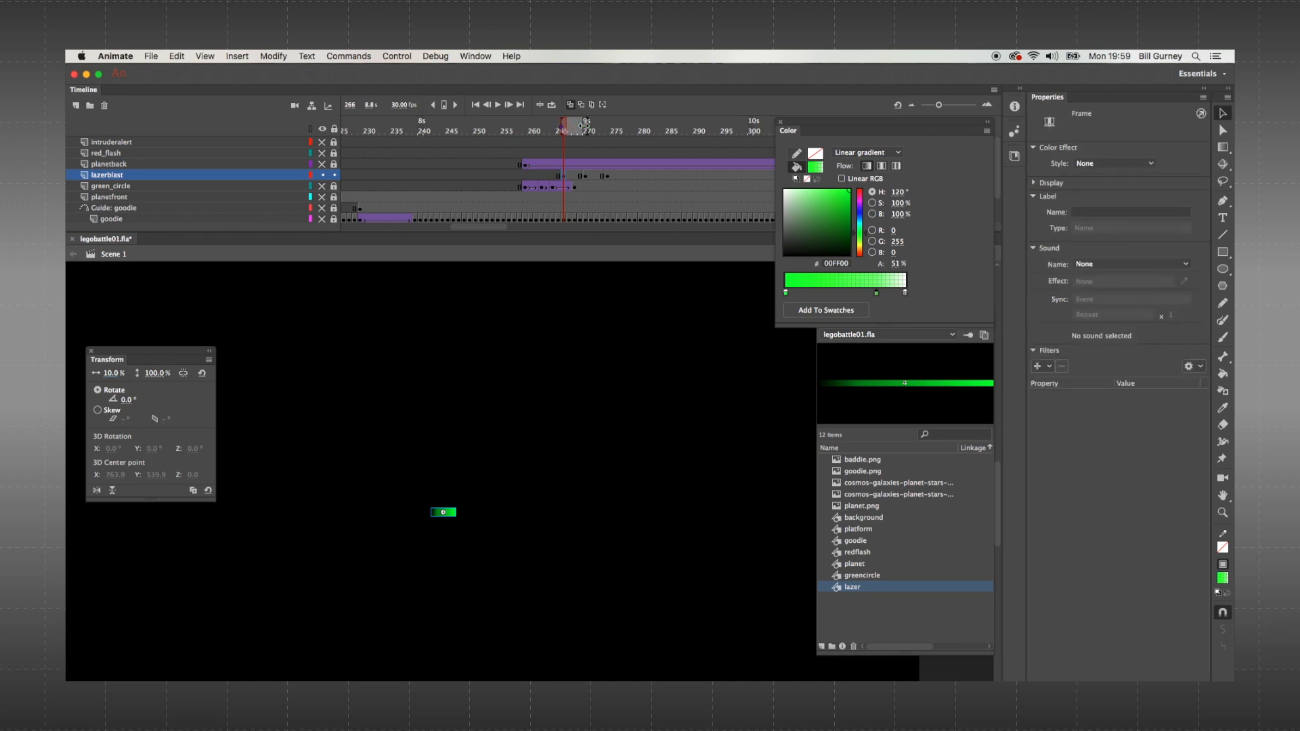
{"action": "left_click_drag", "start_coordinate": [582, 126], "coordinate": [584, 127]}
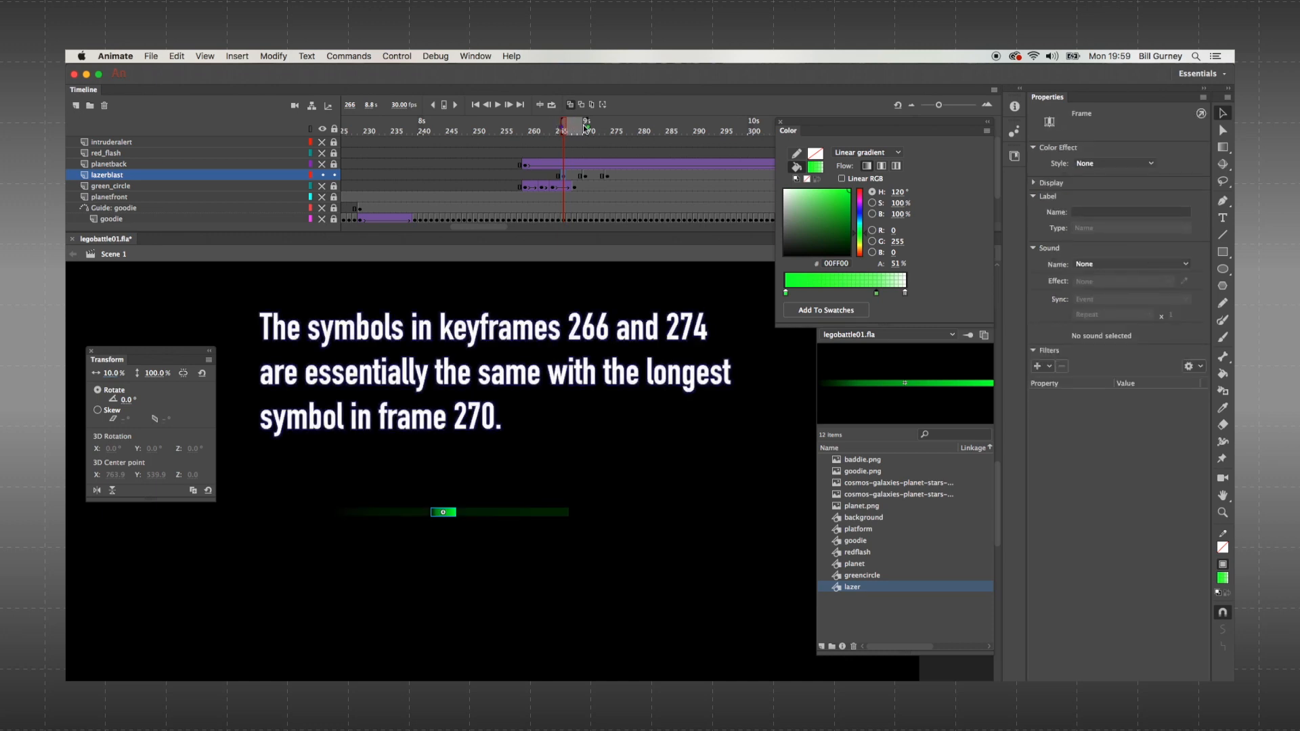
{"action": "key", "text": "shift+Right"}
{"action": "key", "text": "shift+Right"}
{"action": "key", "text": "shift+Right"}
{"action": "key", "text": "shift+Right"}
{"action": "key", "text": "shift+Right"}
{"action": "key", "text": "shift+Right"}
{"action": "key", "text": "shift+Right"}
{"action": "key", "text": "shift+Right"}
{"action": "key", "text": "shift+Right"}
{"action": "key", "text": "shift+Right"}
{"action": "key", "text": "shift+Right"}
{"action": "key", "text": "shift+Right"}
{"action": "key", "text": "shift+Right"}
{"action": "key", "text": "shift+Right"}
{"action": "key", "text": "shift+Right"}
{"action": "key", "text": "shift+Right"}
{"action": "key", "text": "shift+Right"}
{"action": "key", "text": "shift+Right"}
{"action": "key", "text": "super+equal"}
{"action": "key", "text": "super+equal"}
{"action": "key", "text": "super+equal"}
{"action": "key", "text": "Left"}
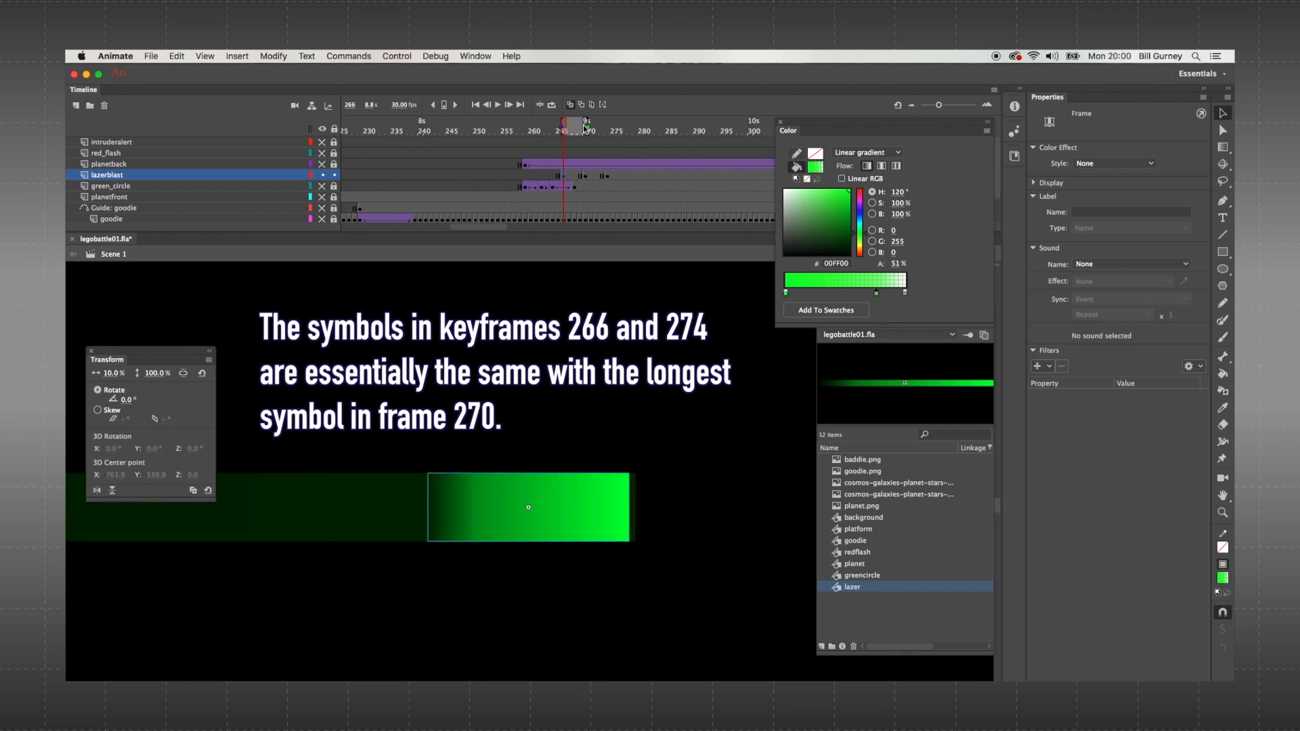
{"action": "key", "text": "Right"}
- Compare the lazer instance's right end in keyframes 266 and 270 on the lazerblast layer
{"action": "key", "text": "period"}
{"action": "key", "text": "period"}
{"action": "key", "text": "period"}
{"action": "key", "text": "period"}
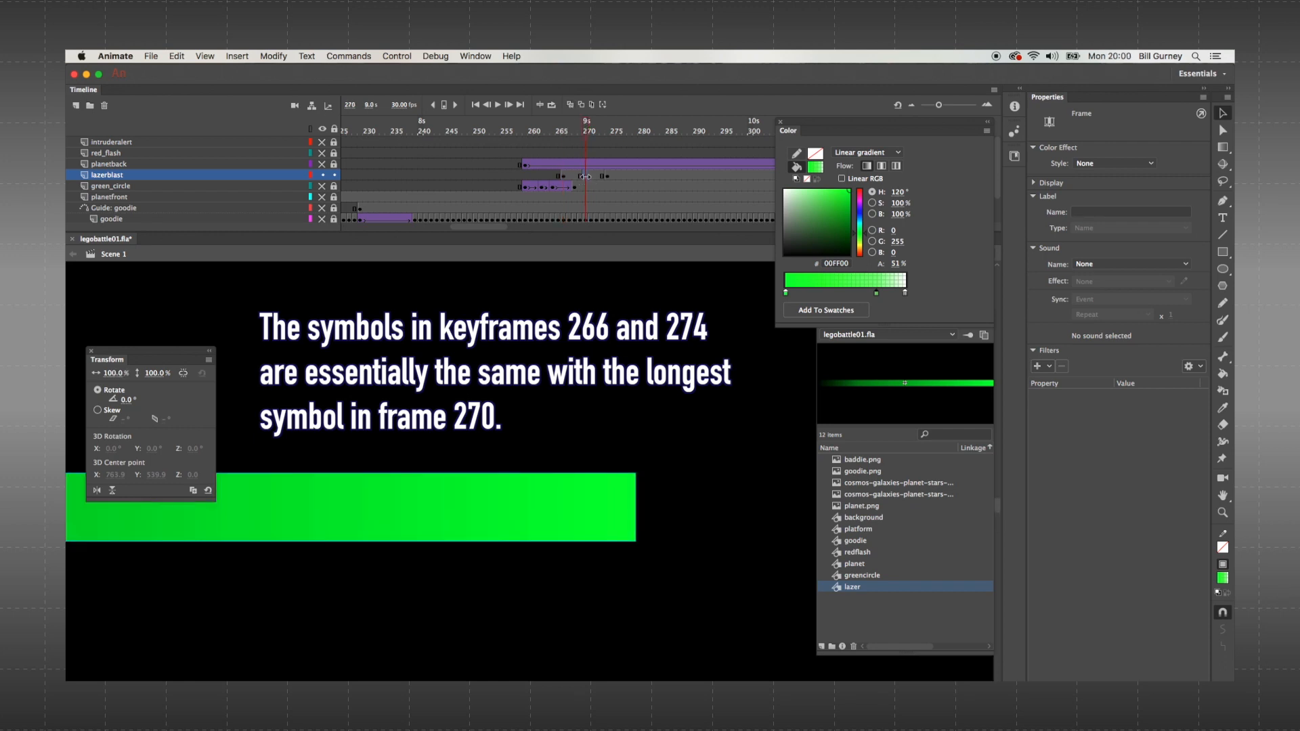
{"action": "left_click_drag", "start_coordinate": [399, 405], "coordinate": [554, 440]}
{"action": "left_click", "coordinate": [564, 175]}
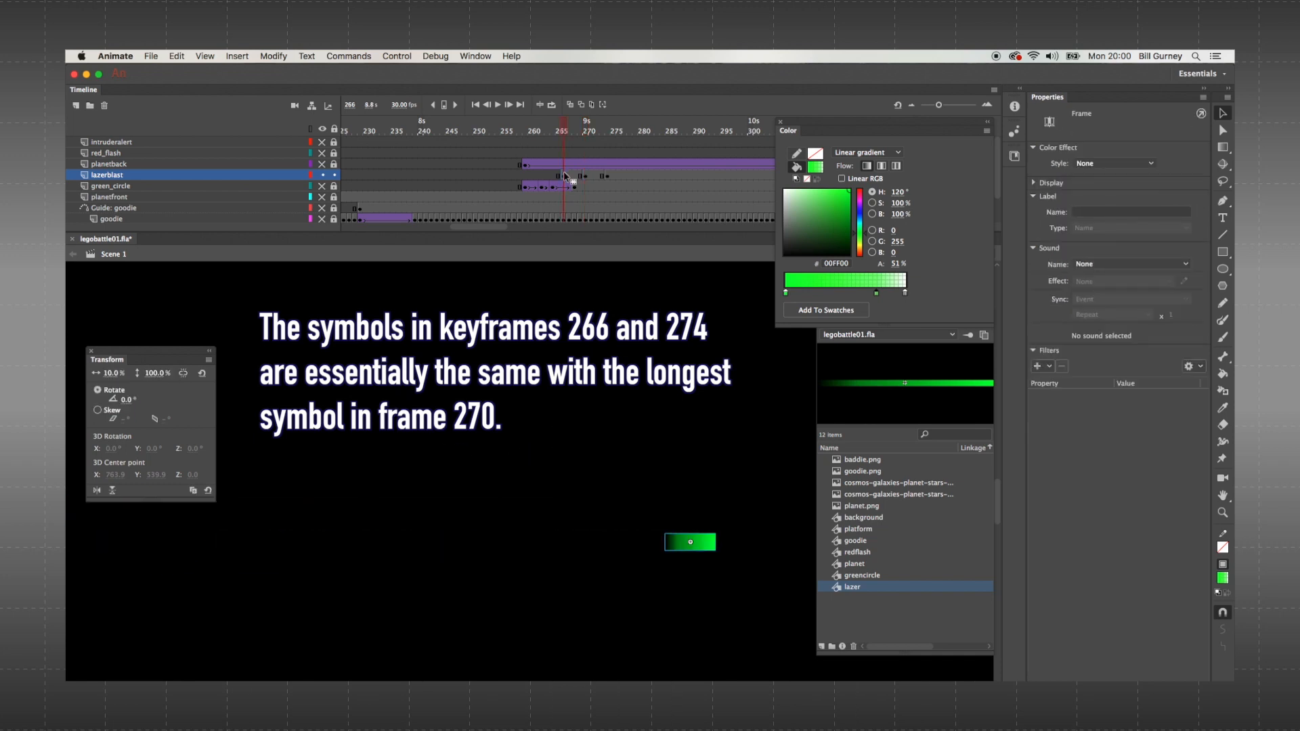
{"action": "left_click", "coordinate": [586, 176]}
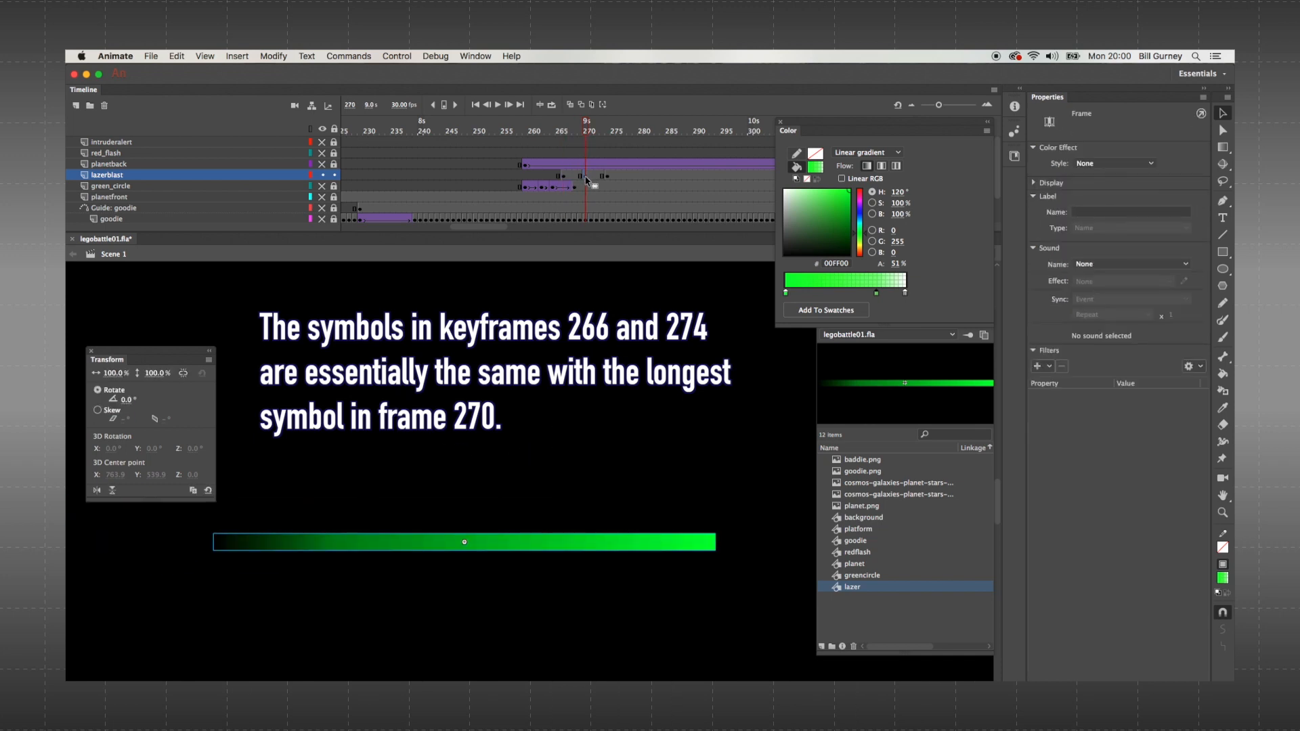
- Replace the lazer instance in keyframe 274 with a copy of the one from frame 266, and insert a blank keyframe at 275
{"action": "left_click", "coordinate": [611, 203]}
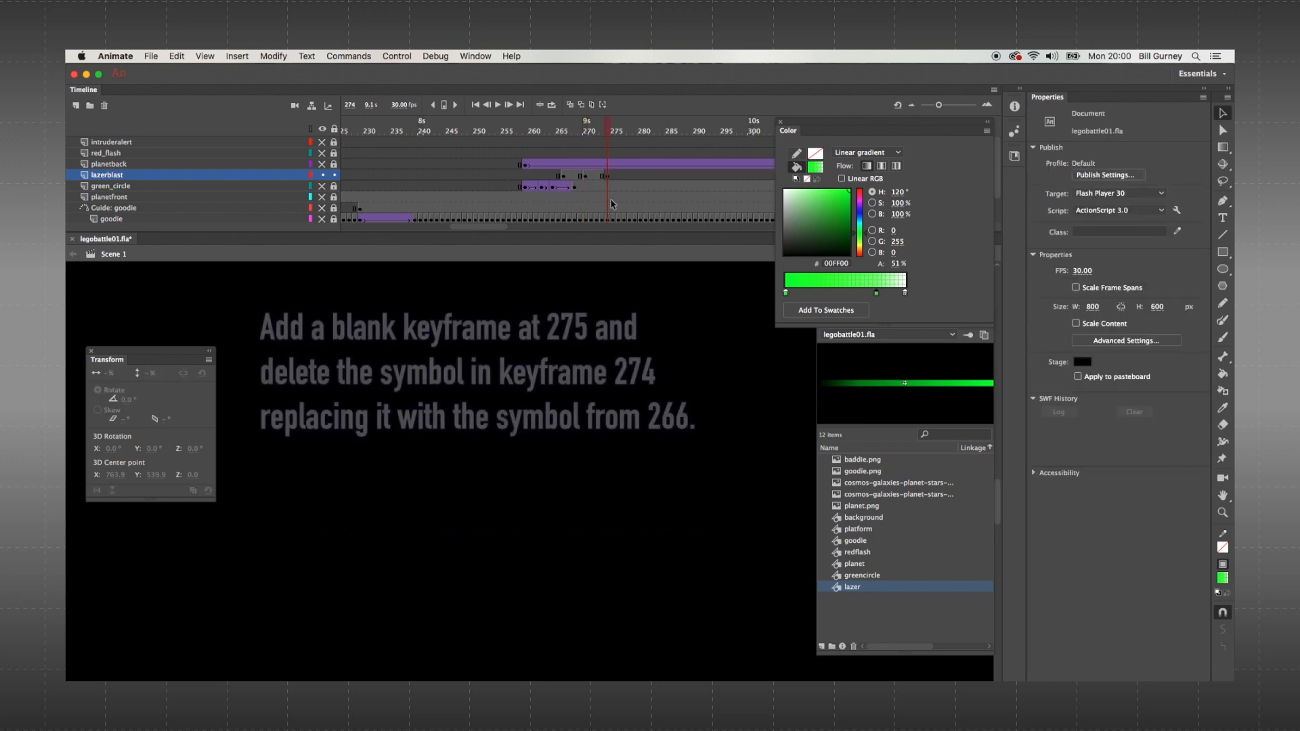
{"action": "left_click", "coordinate": [563, 177]}
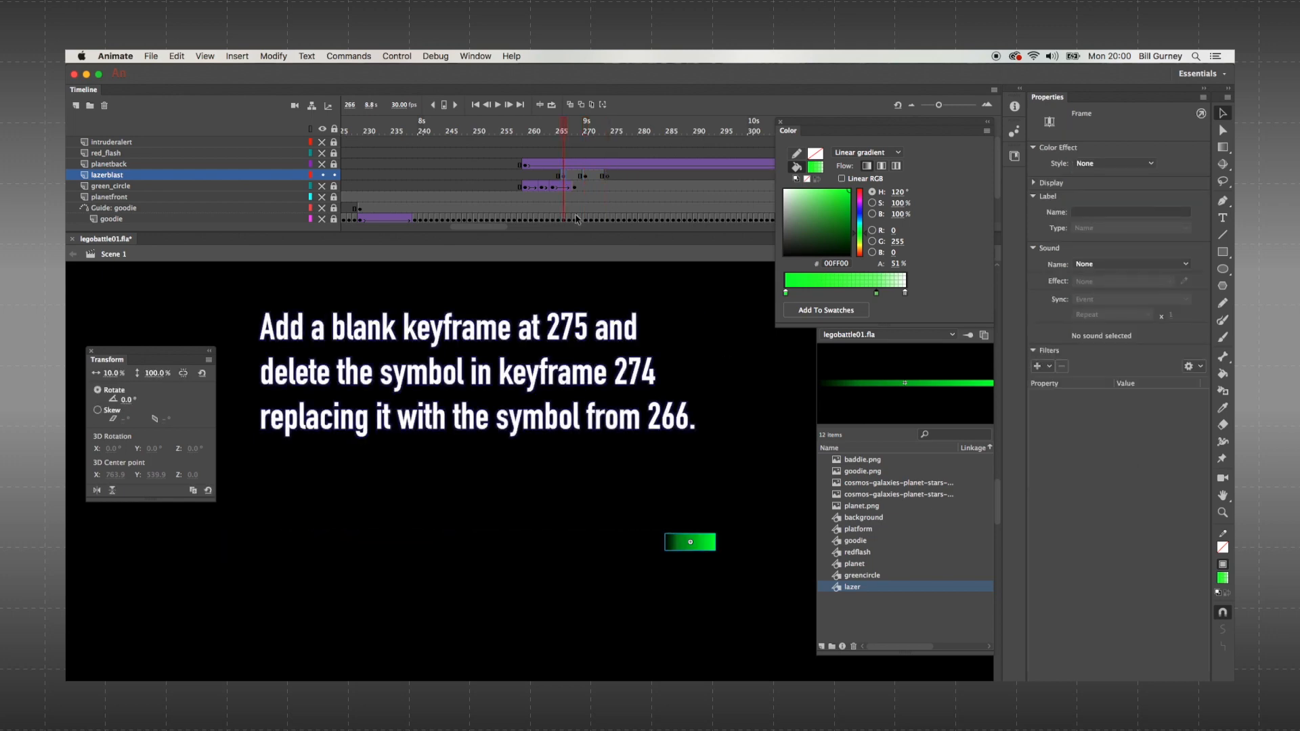
{"action": "left_click", "coordinate": [606, 177]}
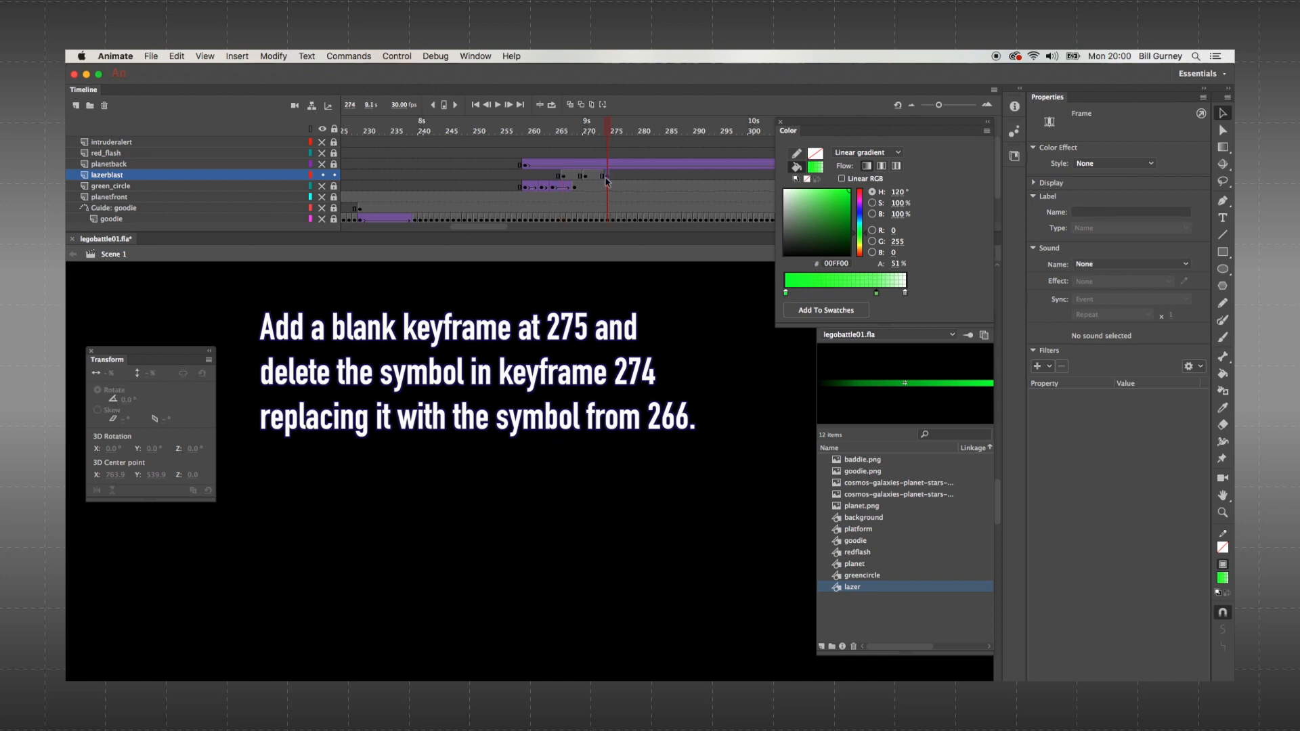
{"action": "left_click", "coordinate": [612, 177]}
{"action": "right_click", "coordinate": [612, 178]}
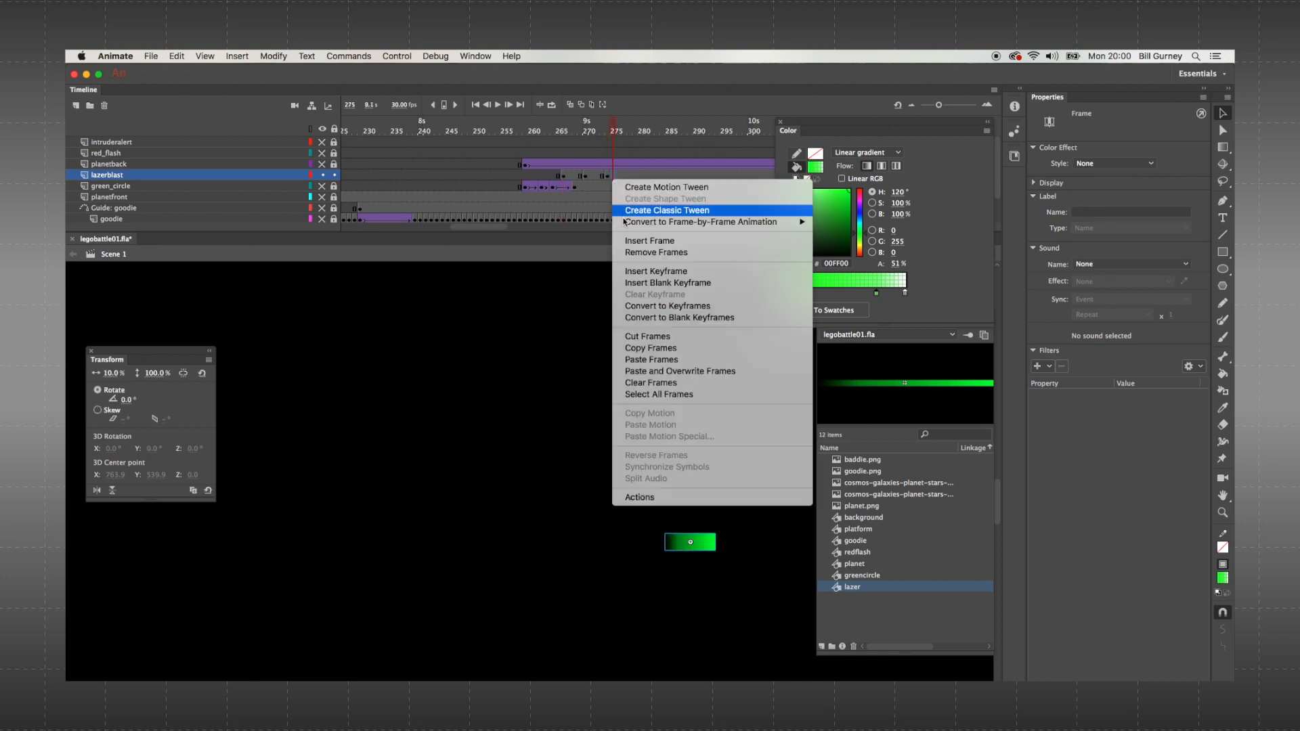
{"action": "left_click", "coordinate": [650, 283]}
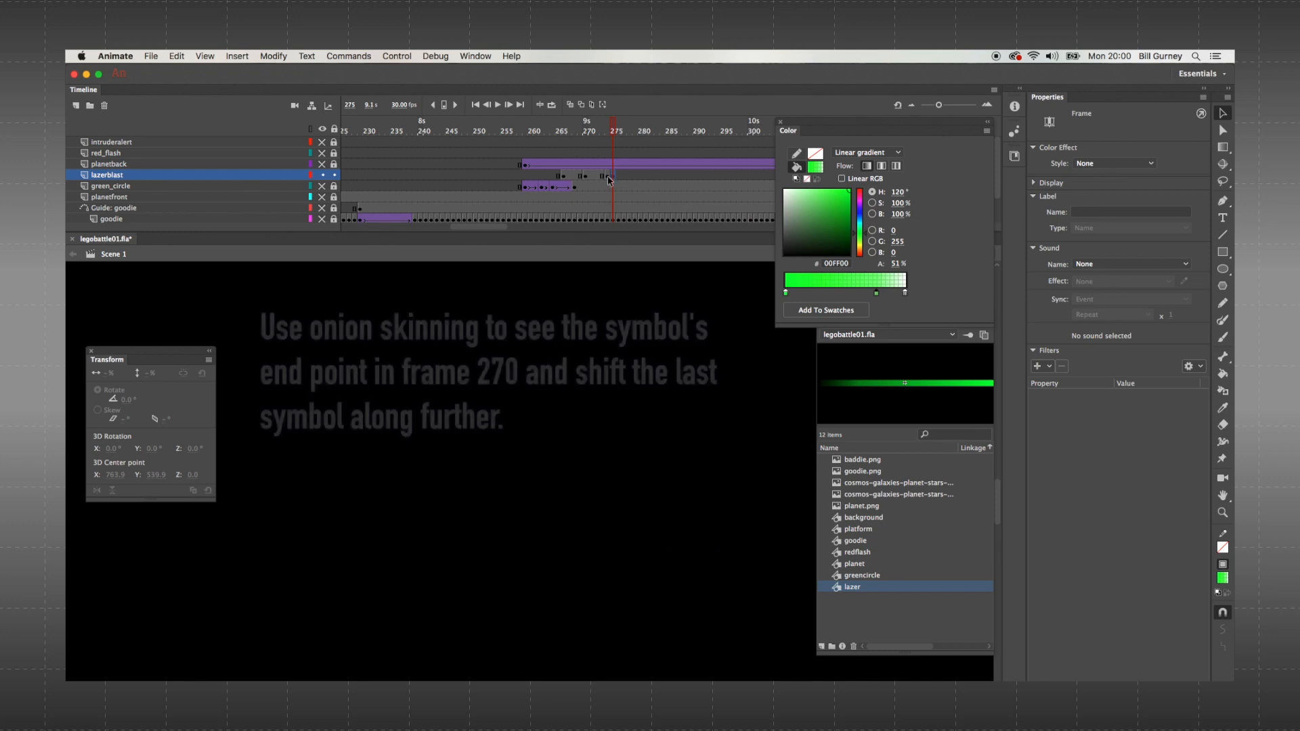
- Onion-skin frames 270 to 274 and move the frame 274 lazer instance past the beam's left end, to about X 288
{"action": "left_click", "coordinate": [608, 177]}
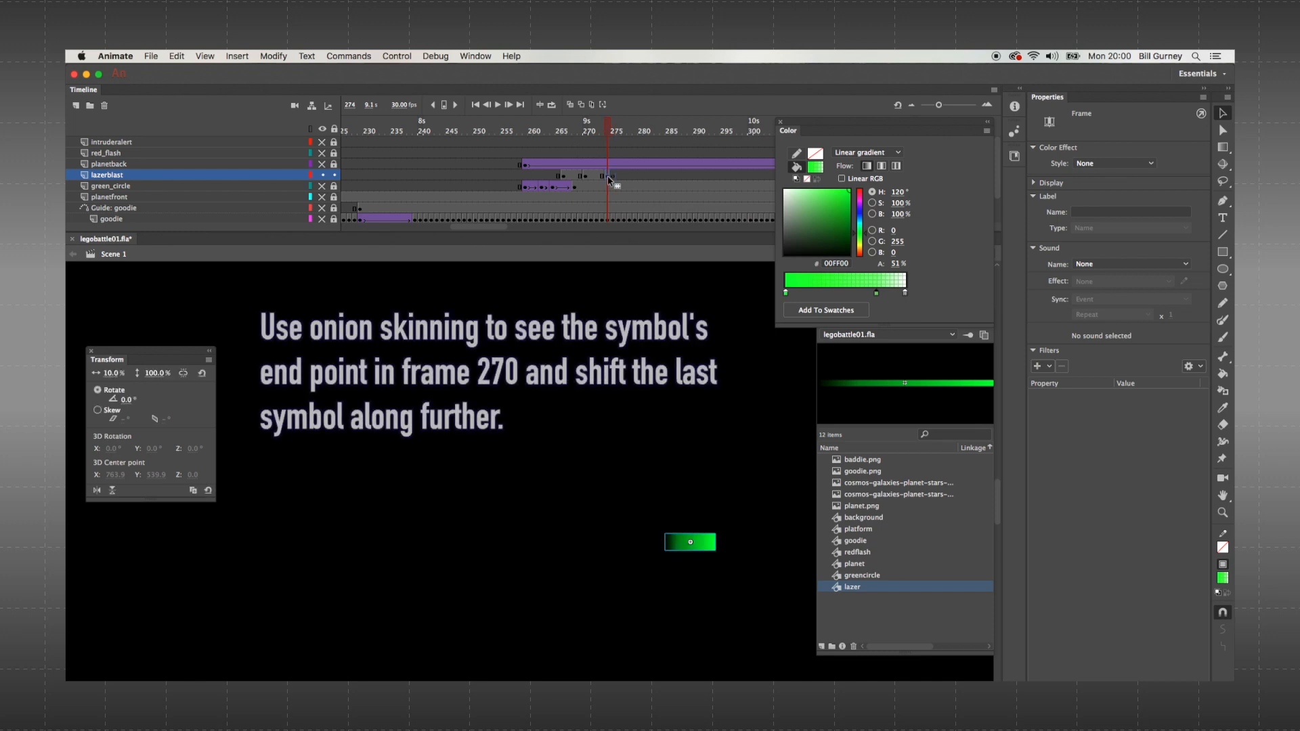
{"action": "left_click", "coordinate": [570, 105]}
{"action": "mouse_move", "coordinate": [606, 126]}
{"action": "left_mouse_down"}
{"action": "mouse_move", "coordinate": [584, 126]}
{"action": "mouse_move", "coordinate": [613, 127]}
{"action": "left_mouse_up"}
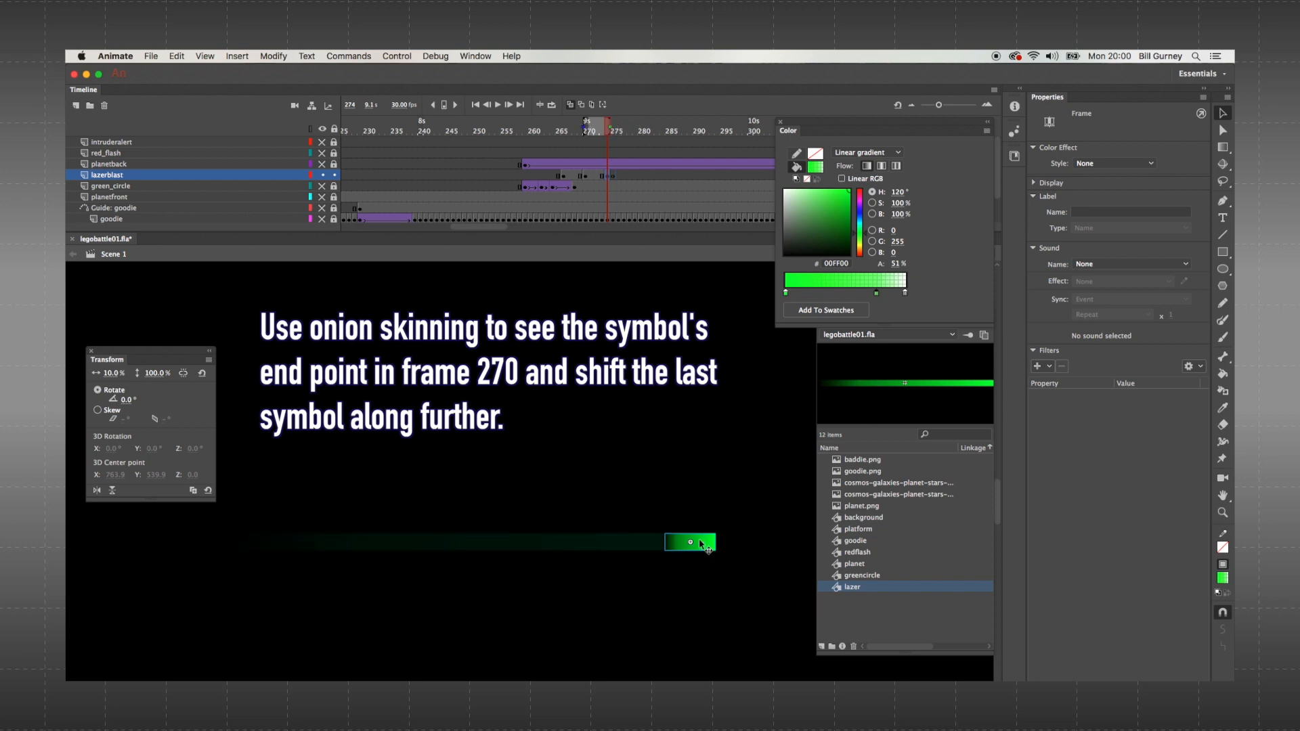
{"action": "left_click_drag", "start_coordinate": [701, 536], "coordinate": [180, 535]}
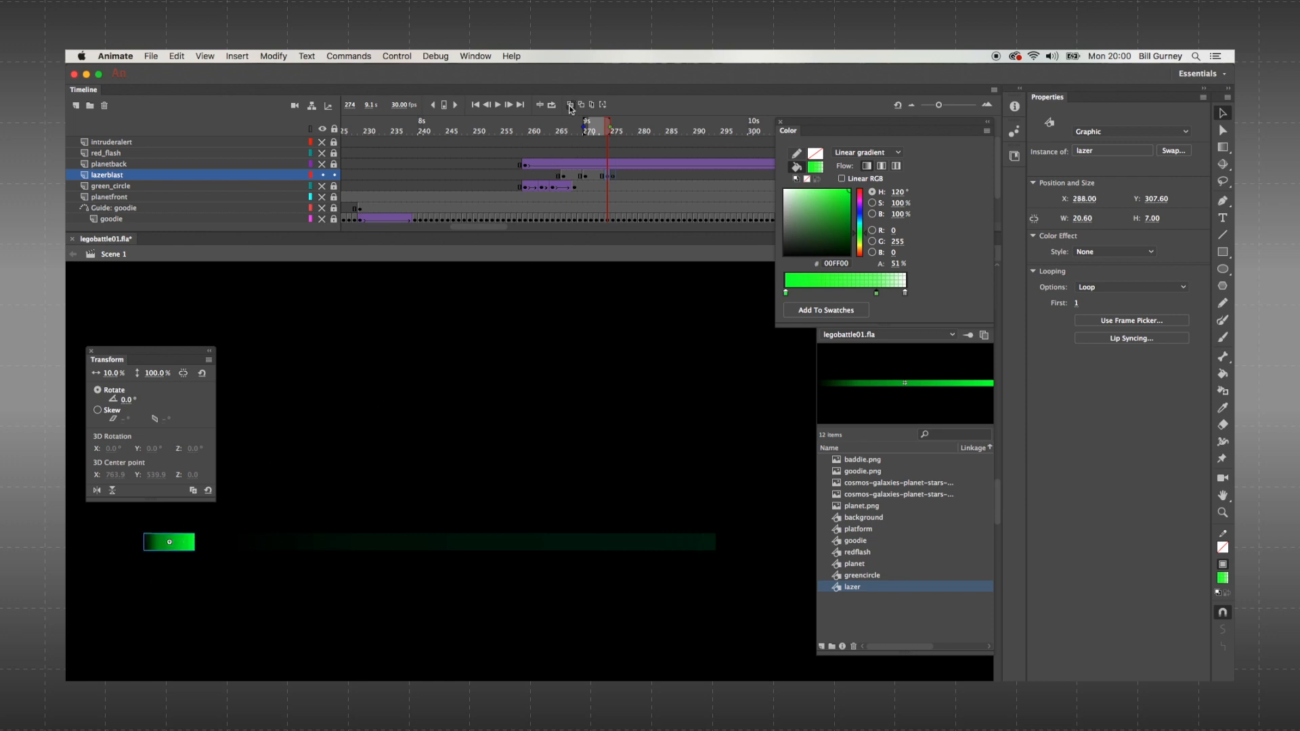
- Reduce the height of the frame 274 lazer instance to about 4 px with the Free Transform tool
{"action": "left_click", "coordinate": [1221, 149]}
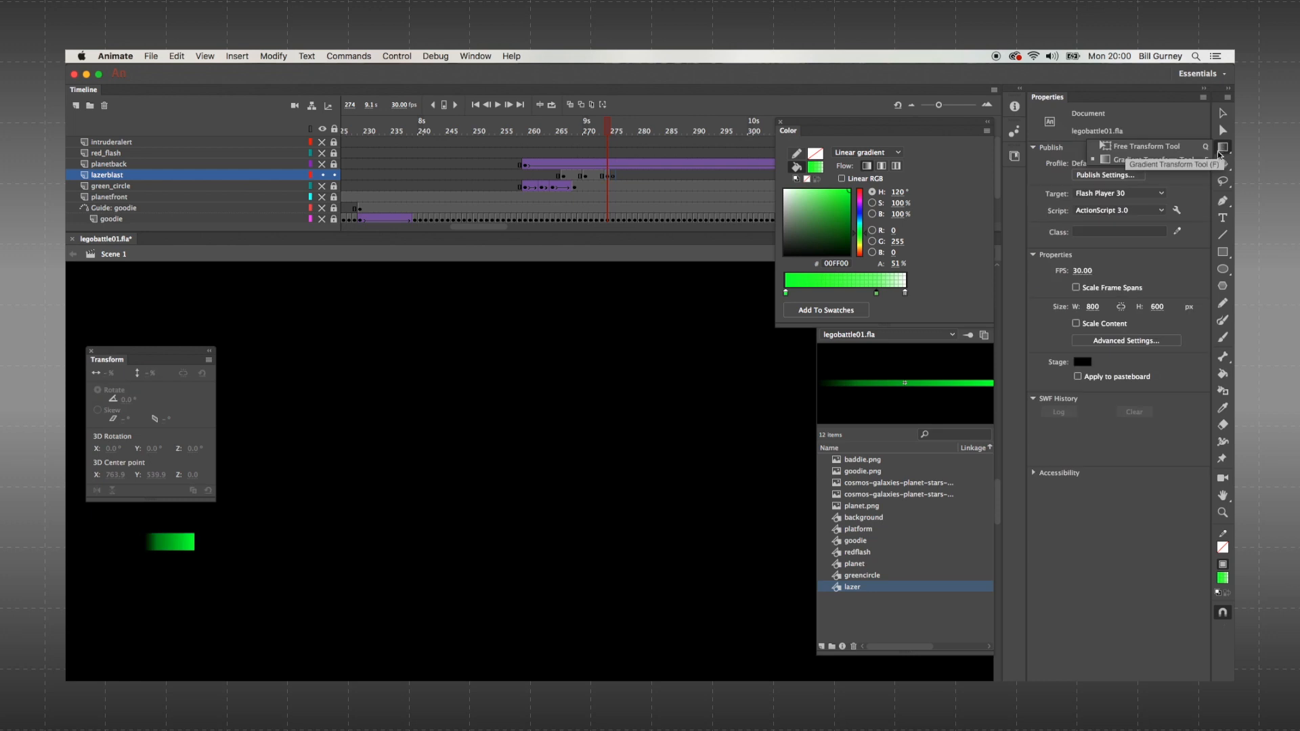
{"action": "left_click", "coordinate": [1144, 146]}
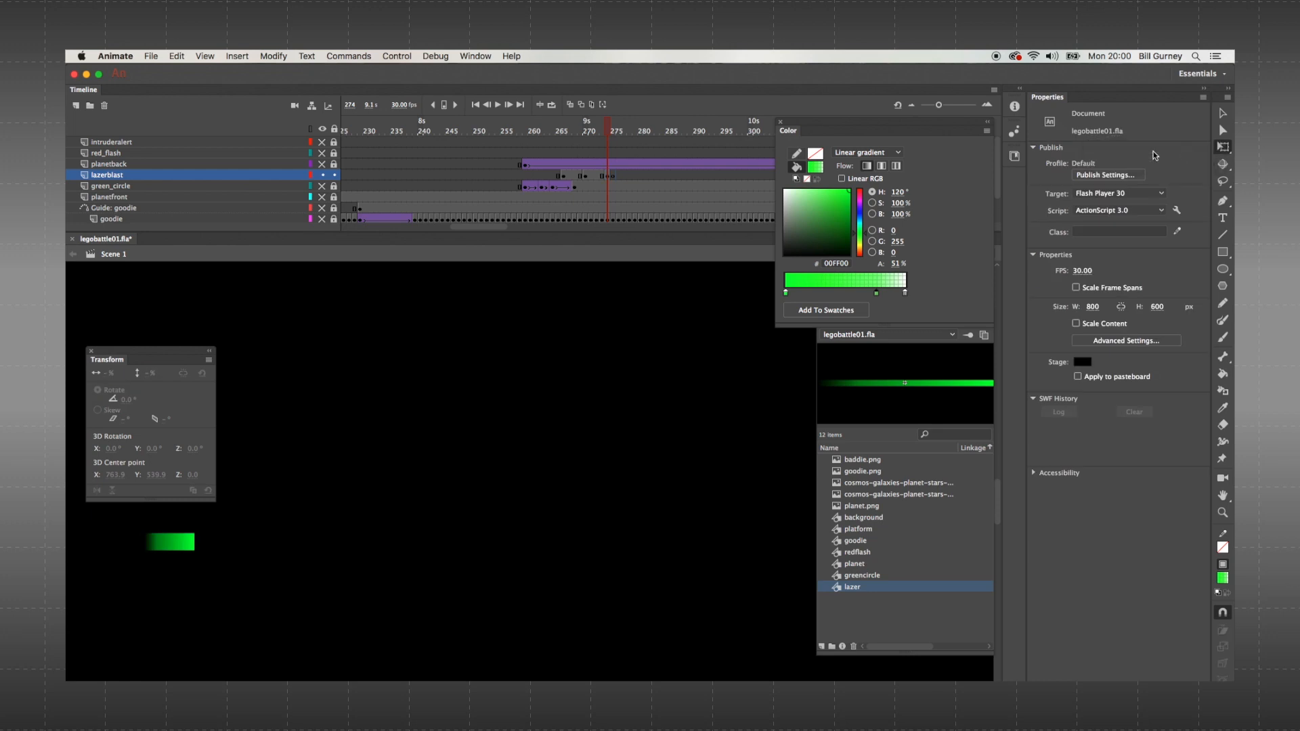
{"action": "left_click", "coordinate": [188, 544]}
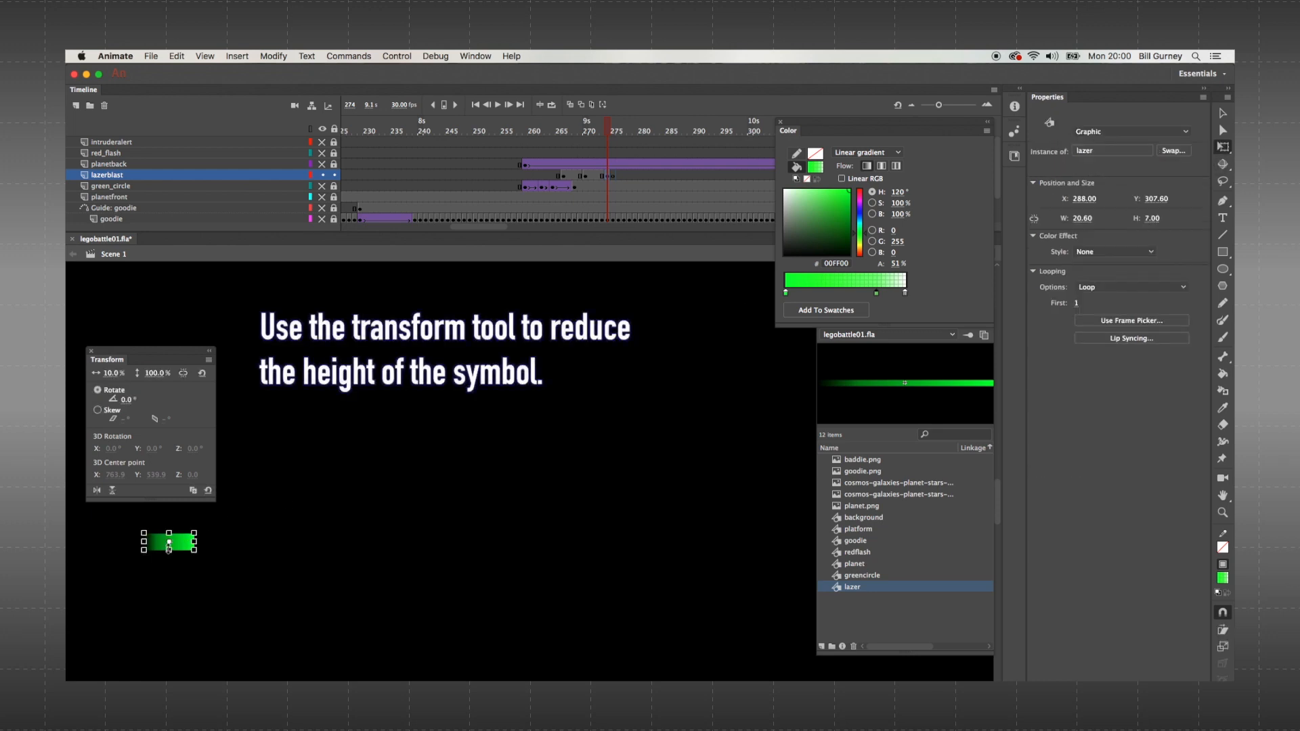
{"action": "left_click_drag", "start_coordinate": [169, 549], "coordinate": [169, 544]}
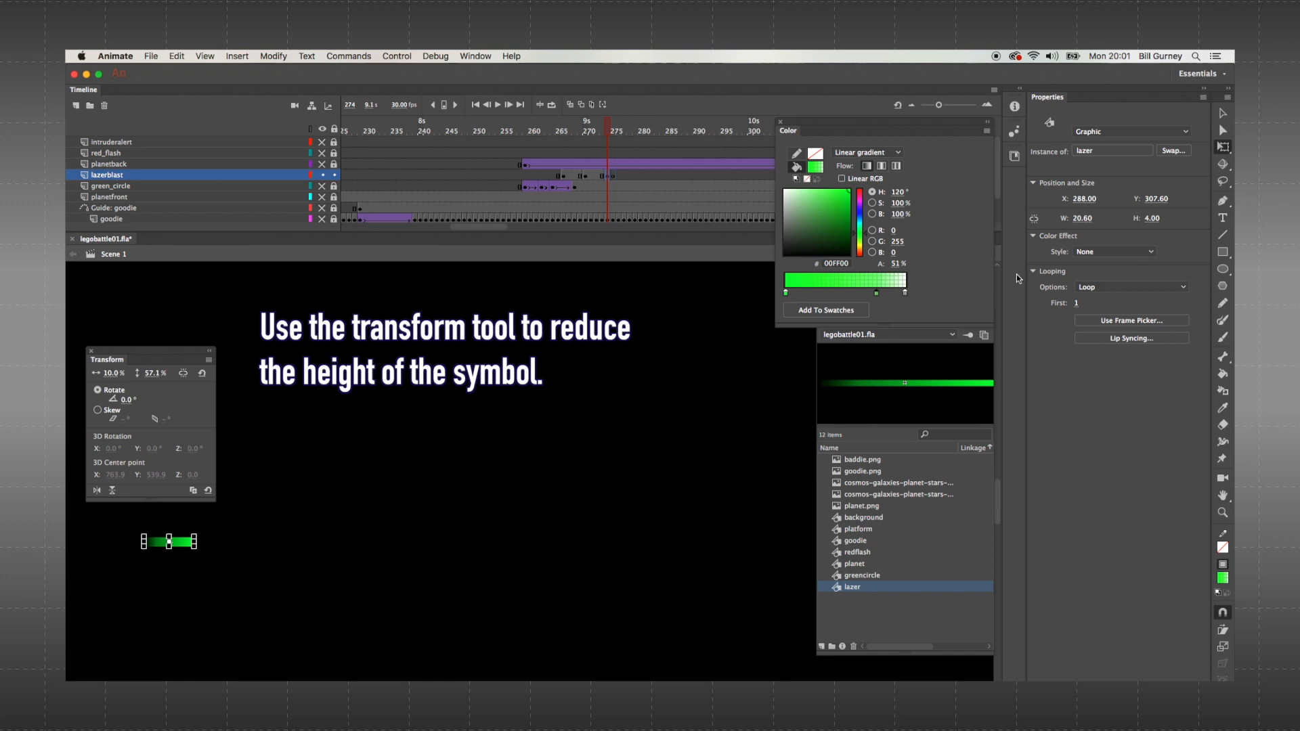
- Apply an Alpha color effect of 0% to the lazer instance in frame 274
{"action": "left_click", "coordinate": [1114, 251]}
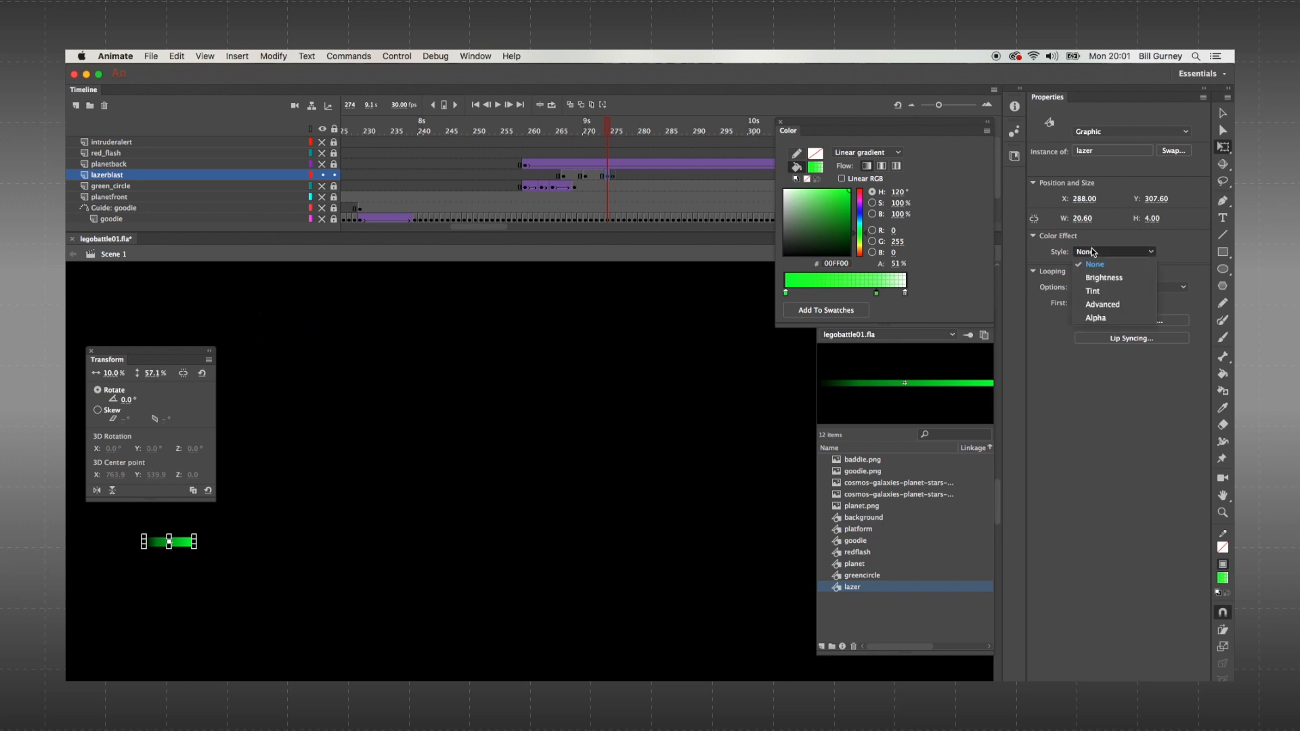
{"action": "left_click", "coordinate": [1095, 319]}
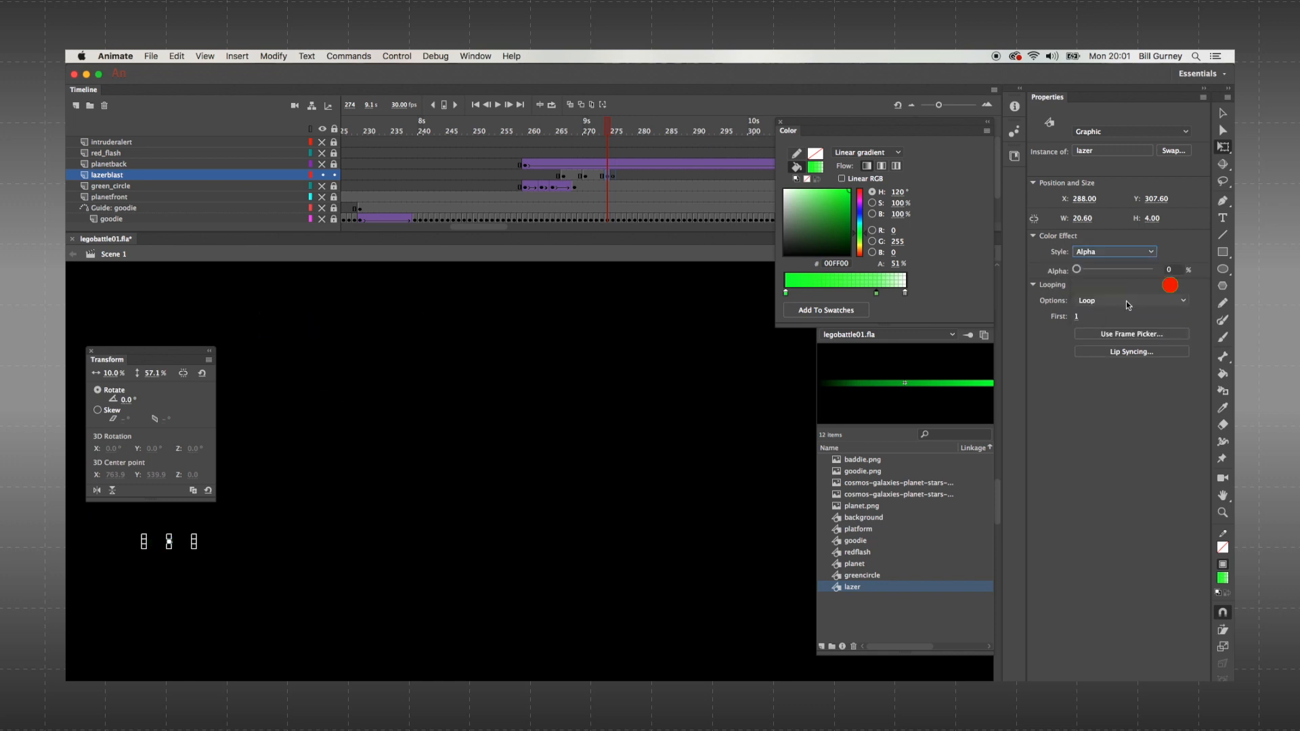
{"action": "left_click", "coordinate": [1170, 270]}
{"action": "key", "text": "Return"}
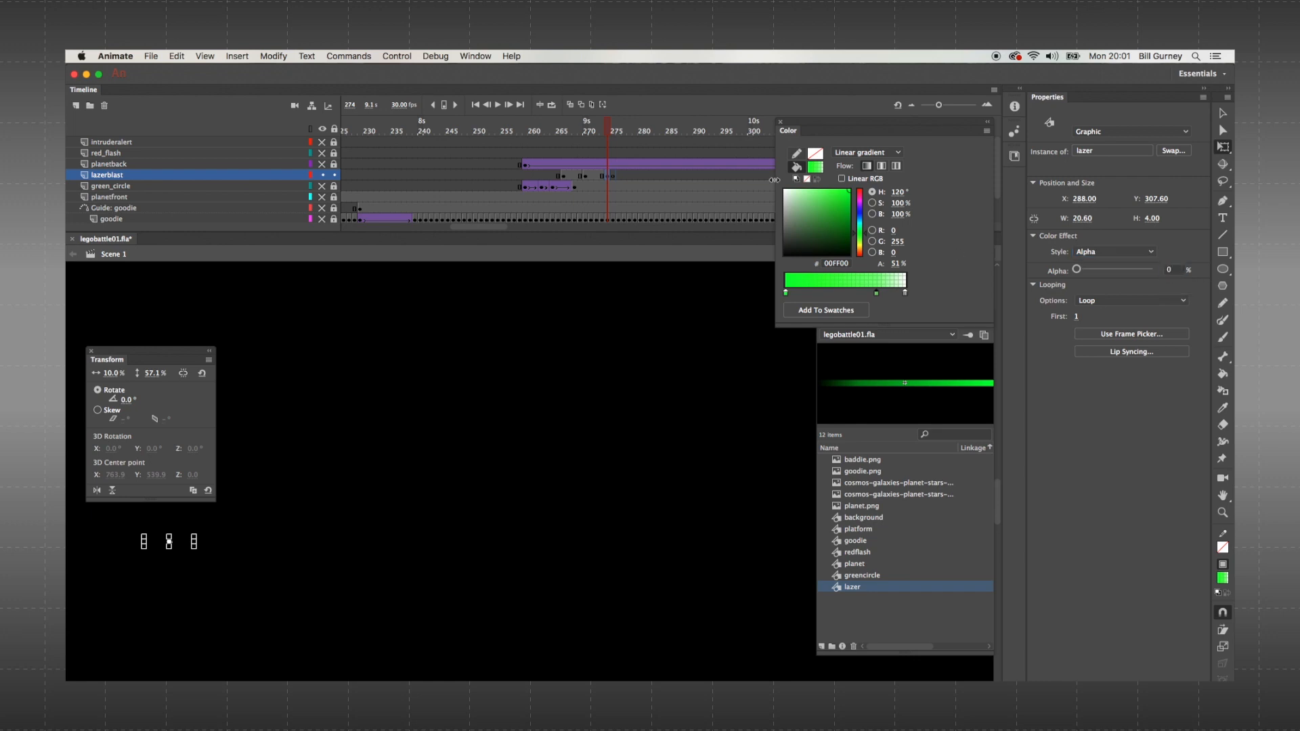
- Create classic tweens on the lazerblast layer from keyframe 266 to 270 and from keyframe 270 to 274
{"action": "left_click", "coordinate": [564, 178]}
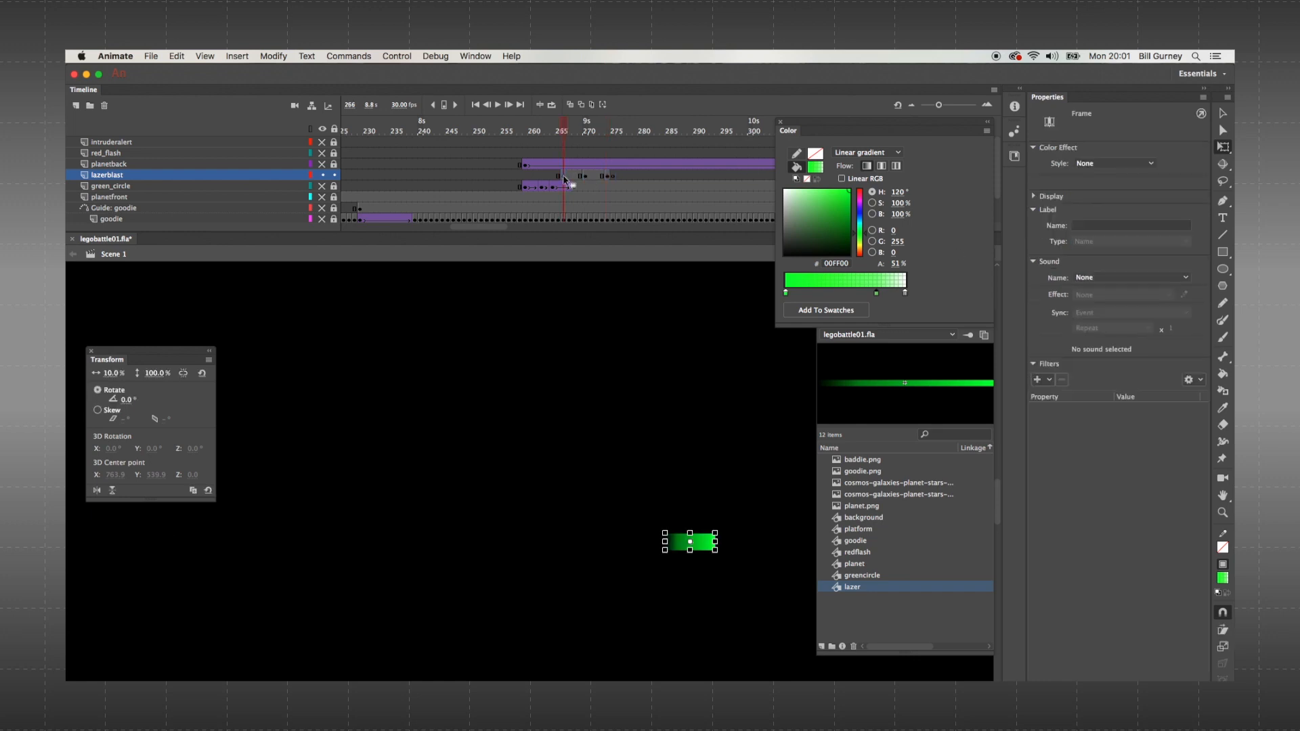
{"action": "right_click", "coordinate": [564, 178]}
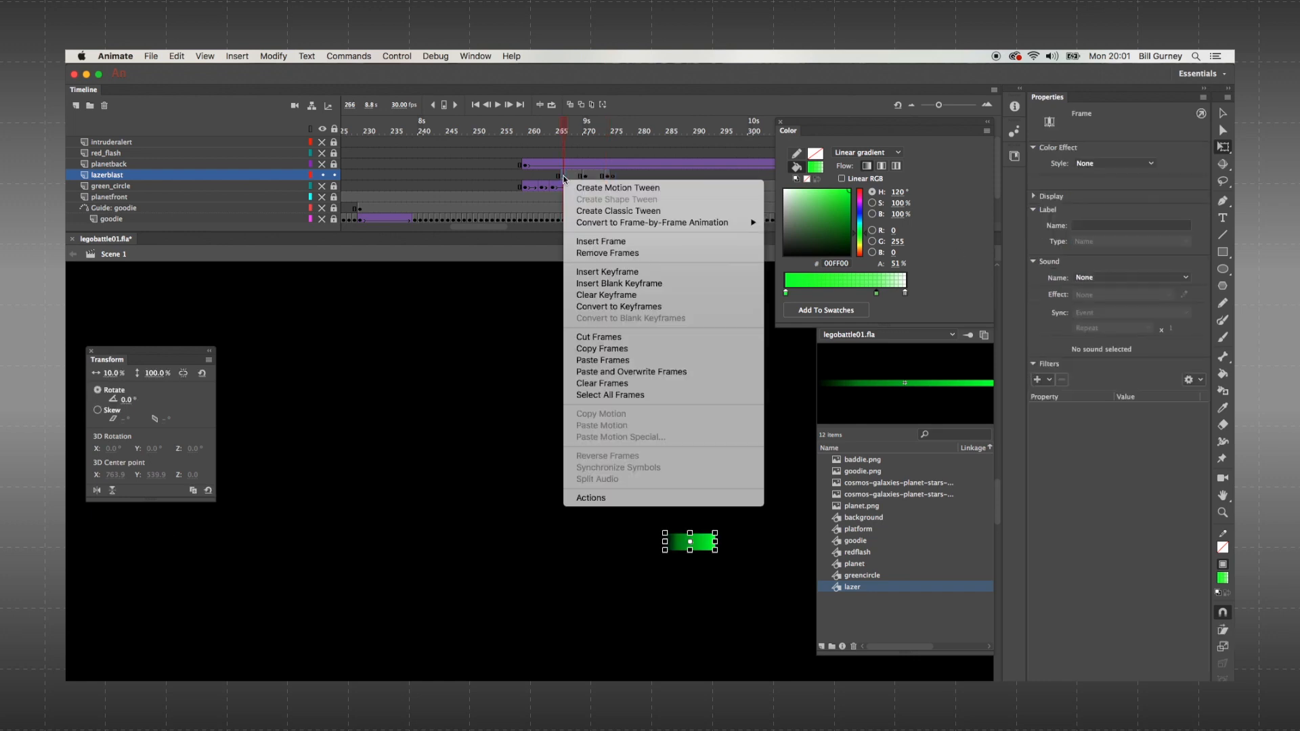
{"action": "left_click", "coordinate": [574, 211]}
{"action": "left_click", "coordinate": [587, 176]}
{"action": "right_click", "coordinate": [586, 176]}
{"action": "left_click", "coordinate": [601, 210]}
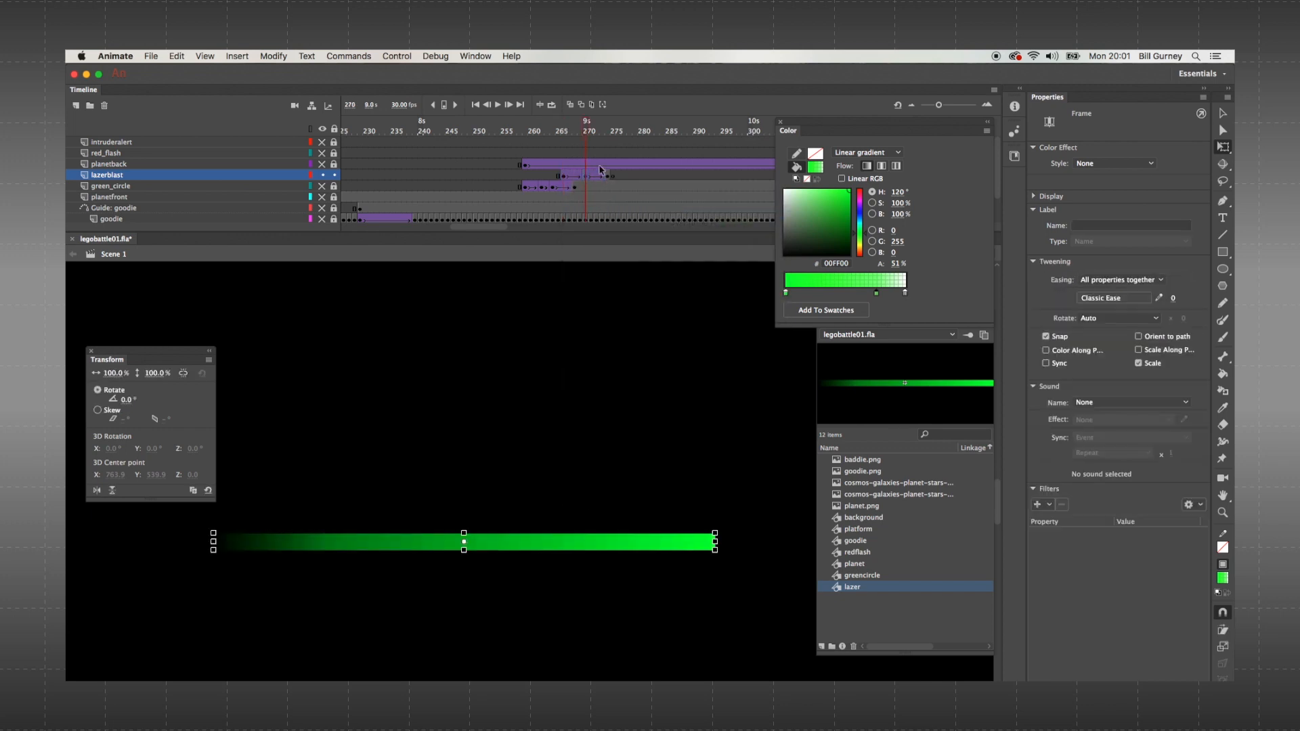
- Play back the lazer blast animation several times, starting from just before the keyframes on the lazerblast layer
{"action": "left_click_drag", "start_coordinate": [526, 123], "coordinate": [517, 124]}
{"action": "key", "text": "Return"}
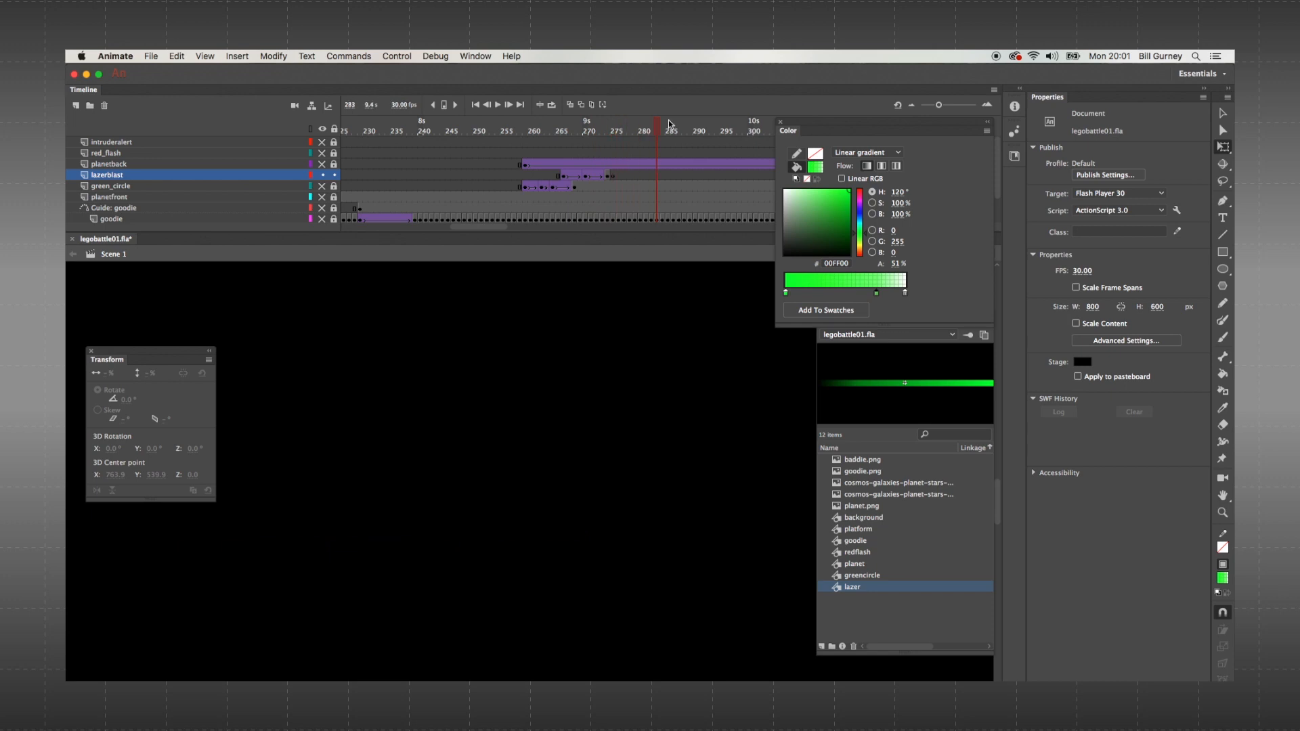
{"action": "left_click", "coordinate": [552, 127]}
{"action": "key", "text": "Return"}
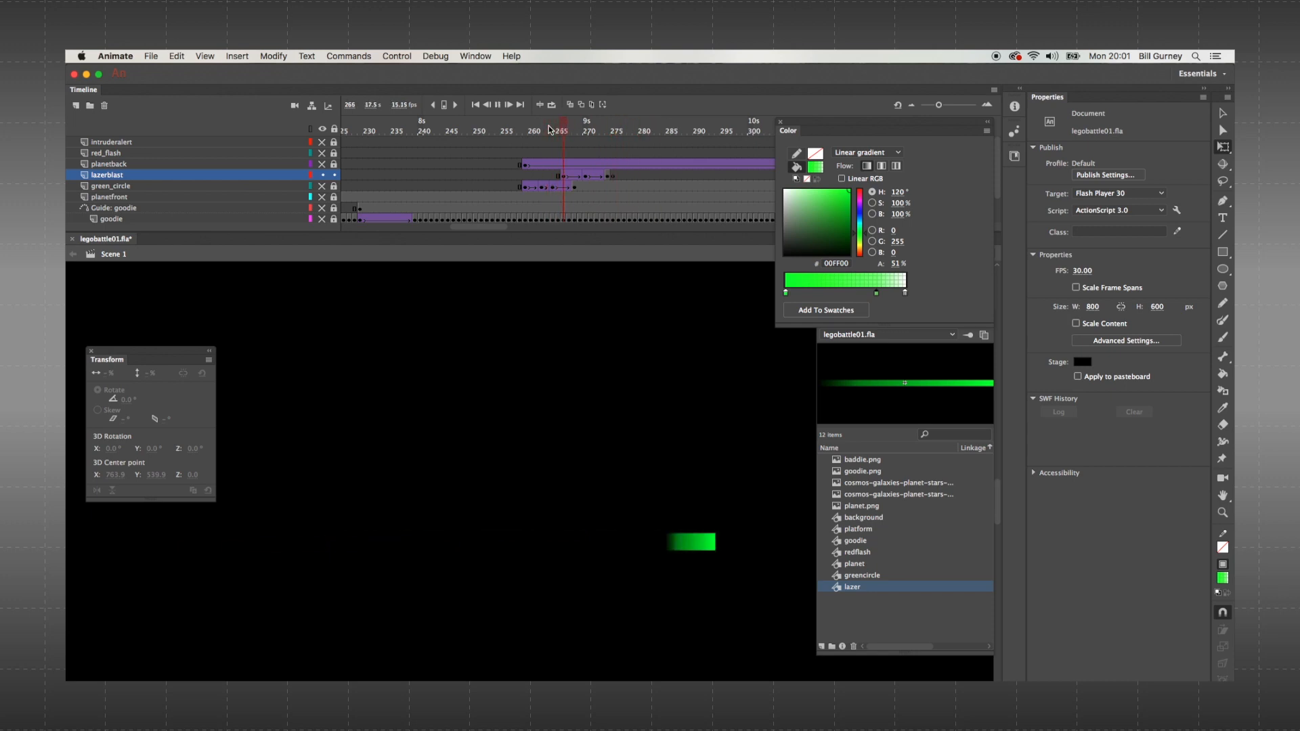
{"action": "key", "text": "Return"}
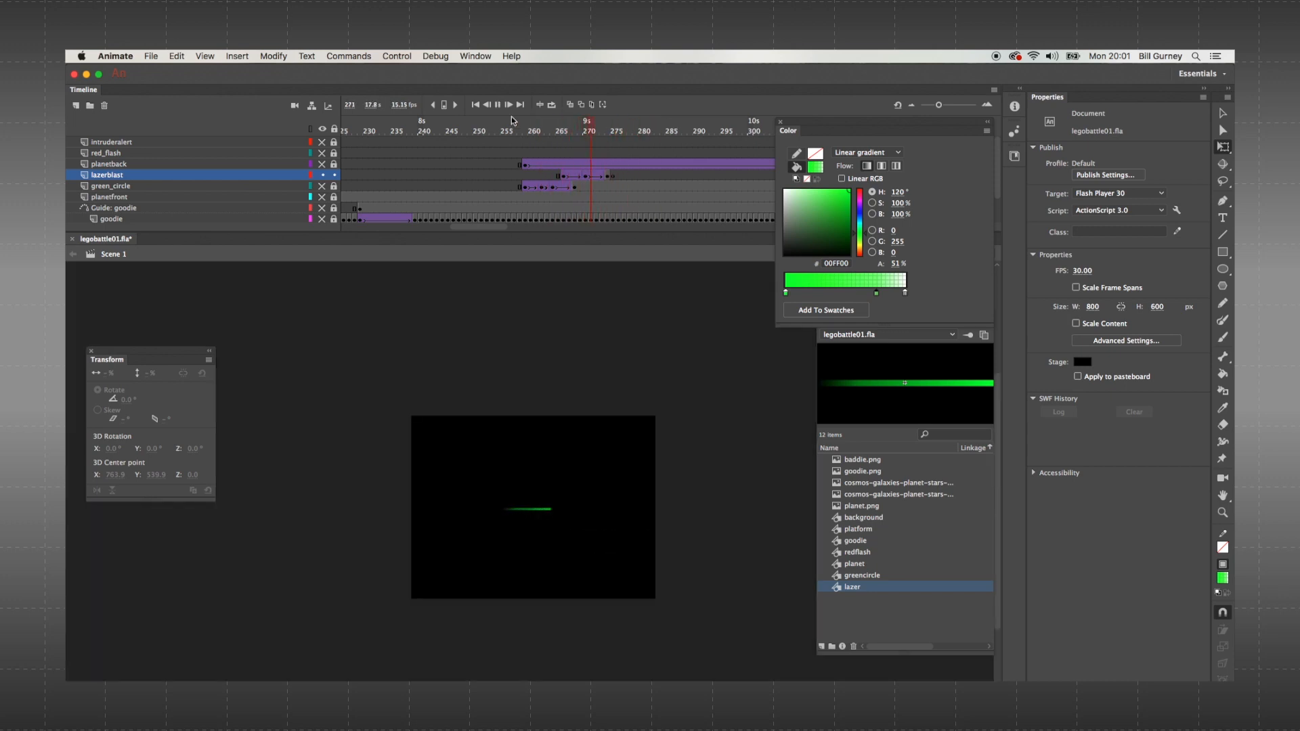
{"action": "key", "text": "Return"}
{"action": "left_click", "coordinate": [509, 126]}
{"action": "key", "text": "Return"}
- Set the document's stage color to white
{"action": "left_click", "coordinate": [279, 56]}
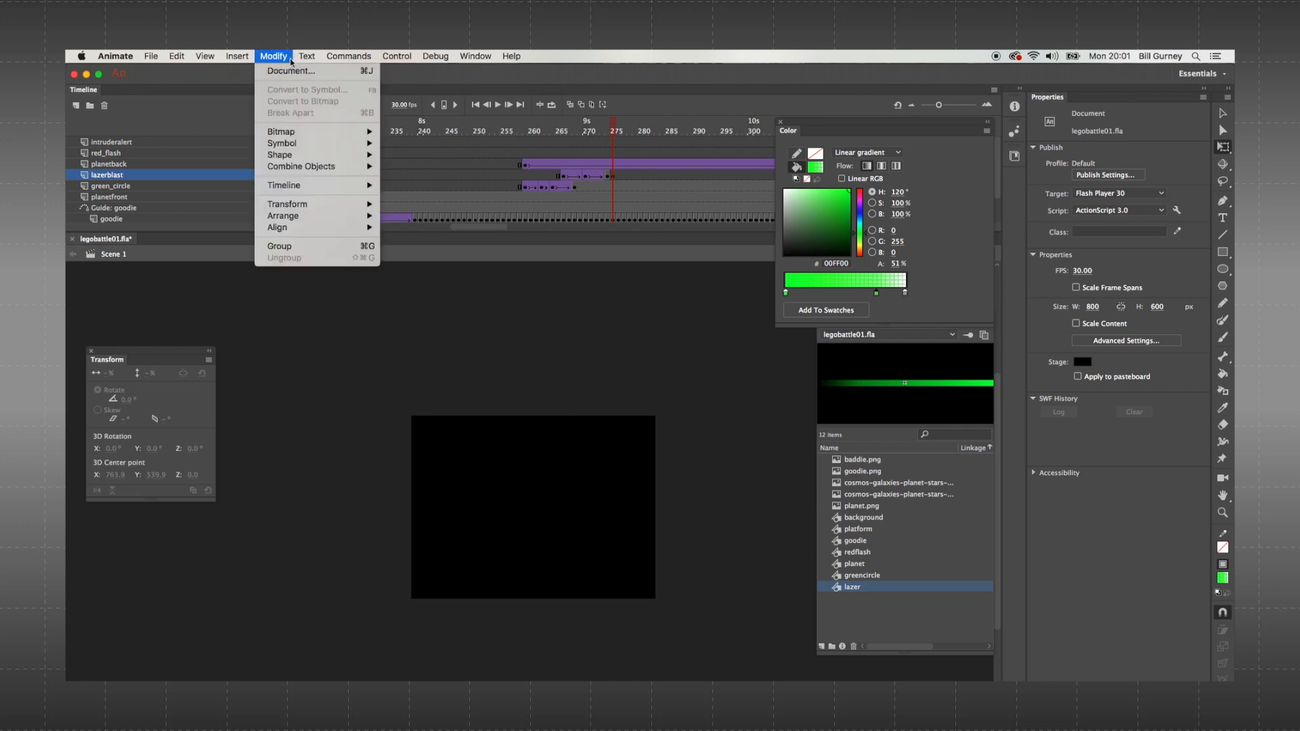
{"action": "left_click", "coordinate": [293, 71]}
{"action": "left_click", "coordinate": [526, 412]}
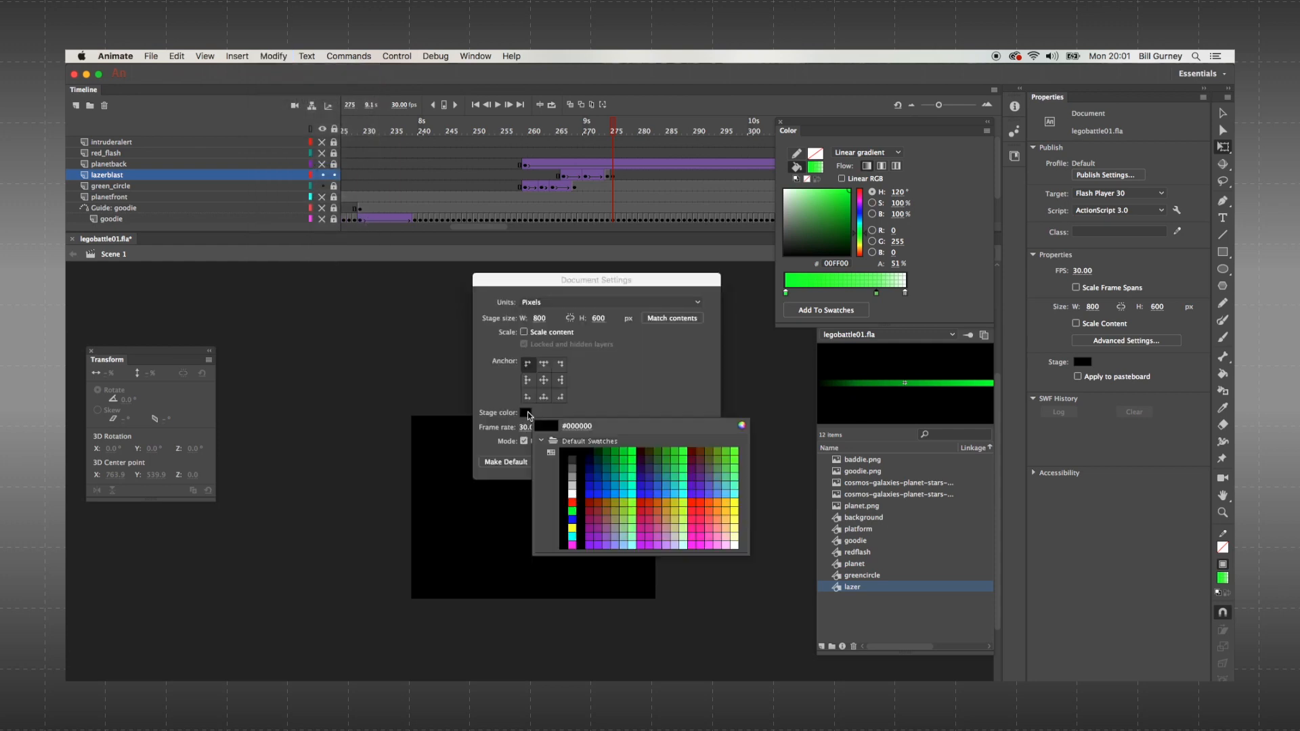
{"action": "left_click", "coordinate": [572, 492]}
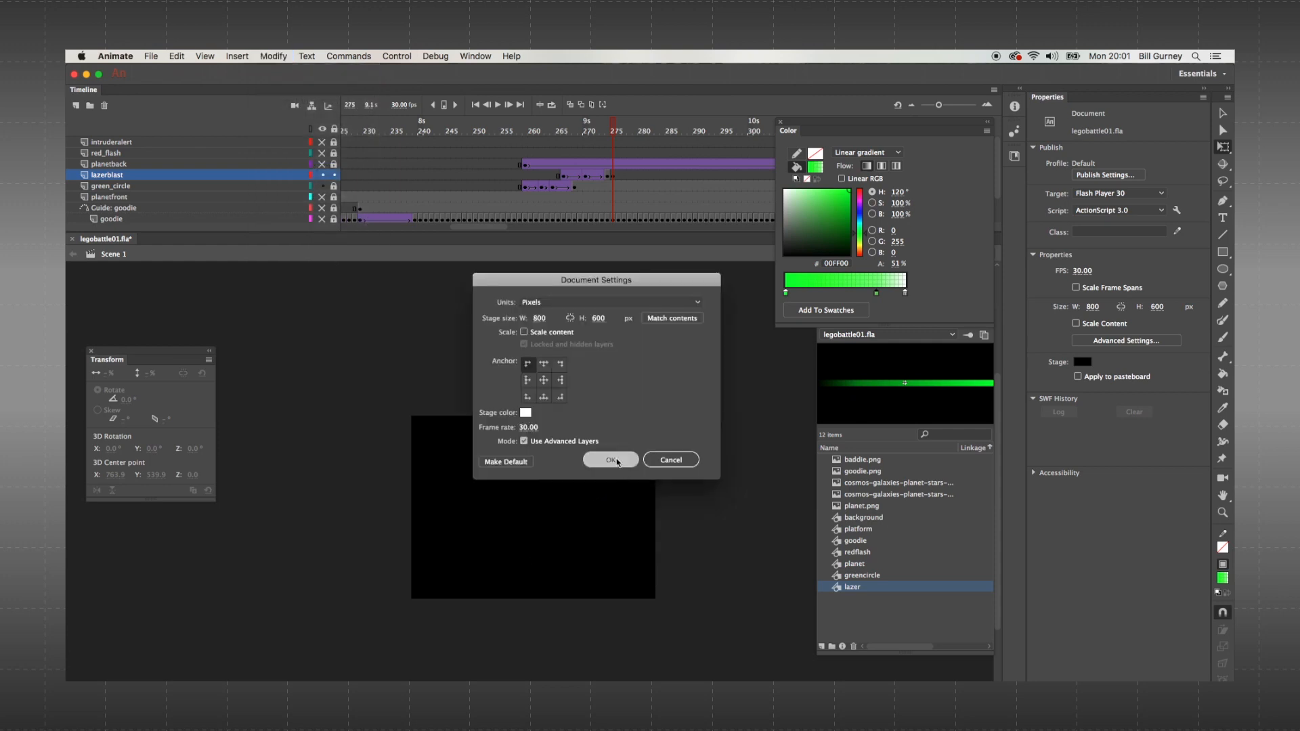
{"action": "left_click", "coordinate": [615, 459]}
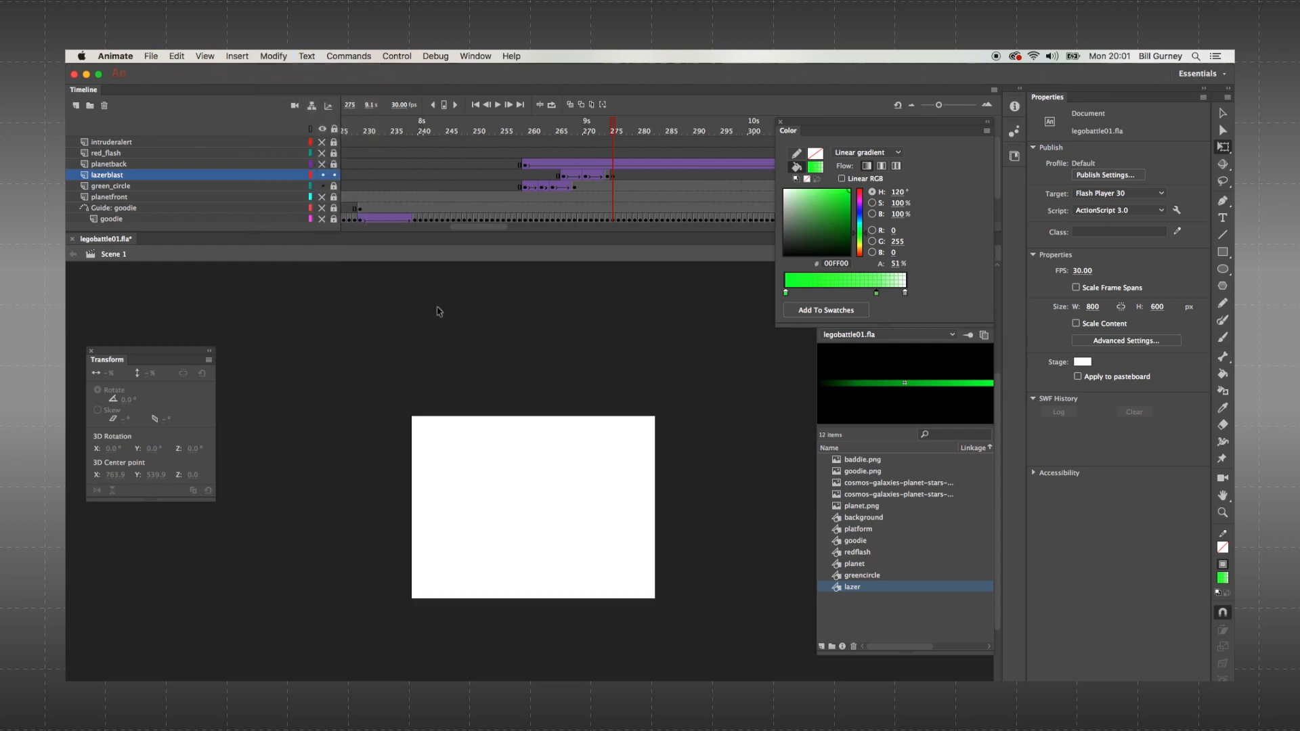
- Show all layers and play back the lazer blast over the full space scene, ending on frame 272
{"action": "left_click", "coordinate": [324, 129]}
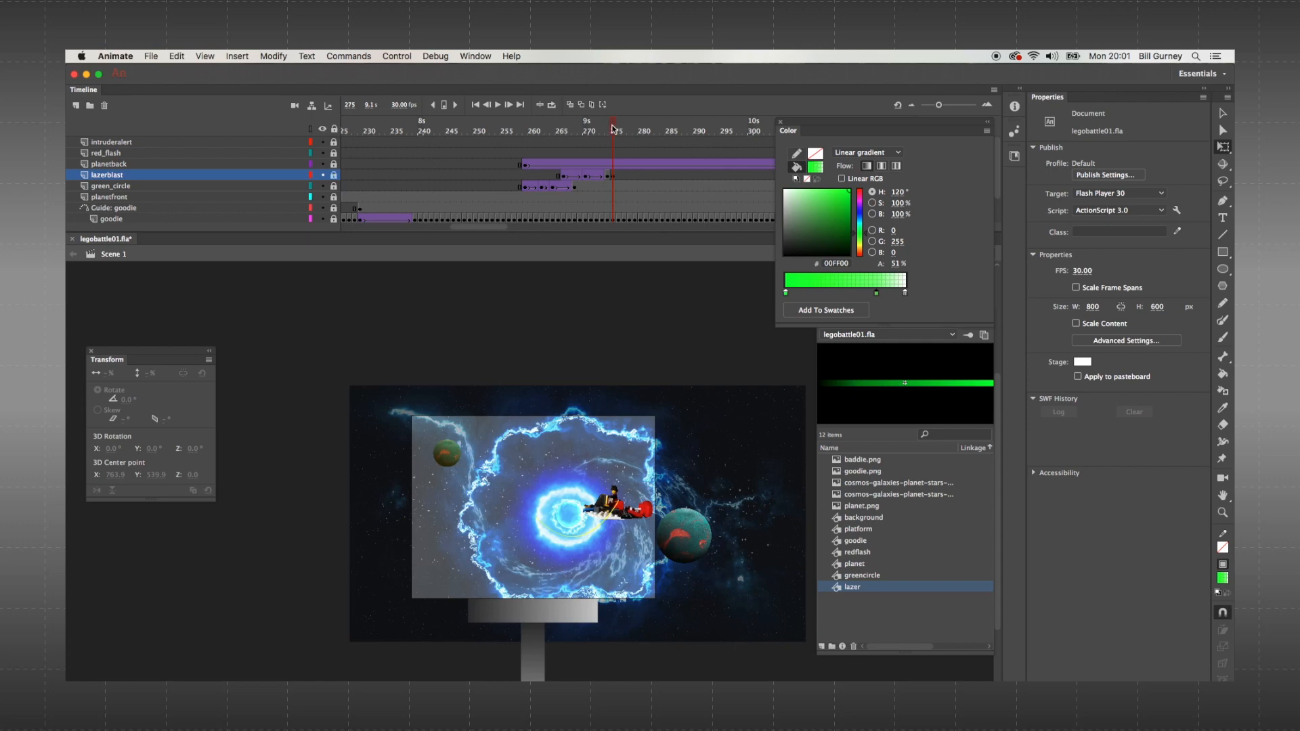
{"action": "left_click_drag", "start_coordinate": [613, 129], "coordinate": [491, 127]}
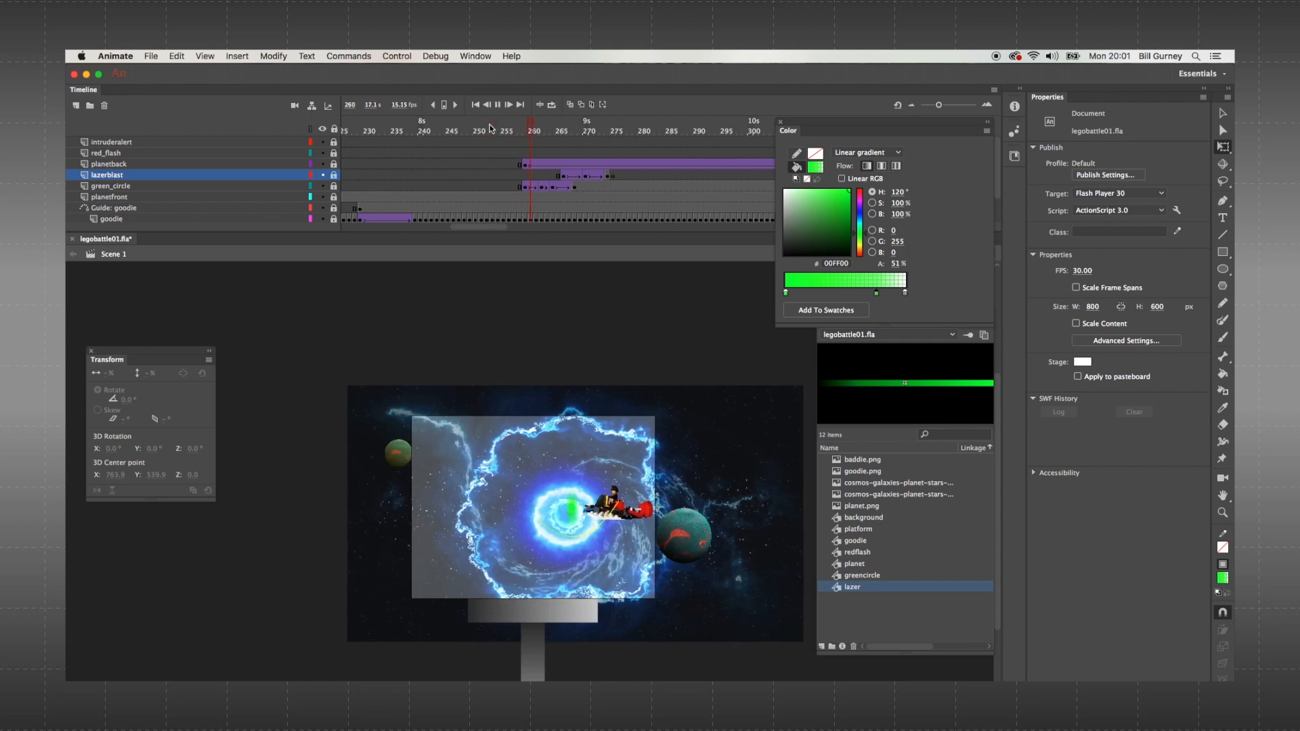
{"action": "key", "text": "Return"}
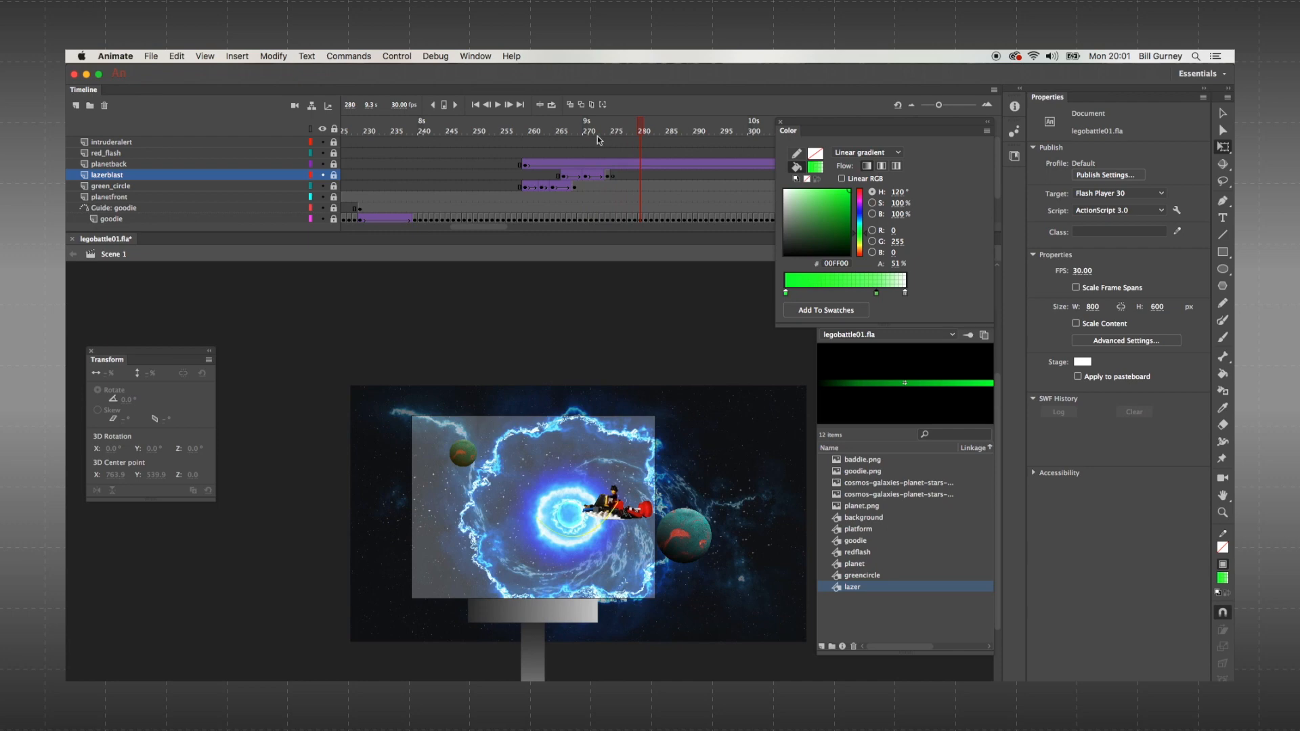
{"action": "left_click", "coordinate": [491, 130]}
{"action": "key", "text": "super+equal"}
{"action": "key", "text": "Return"}
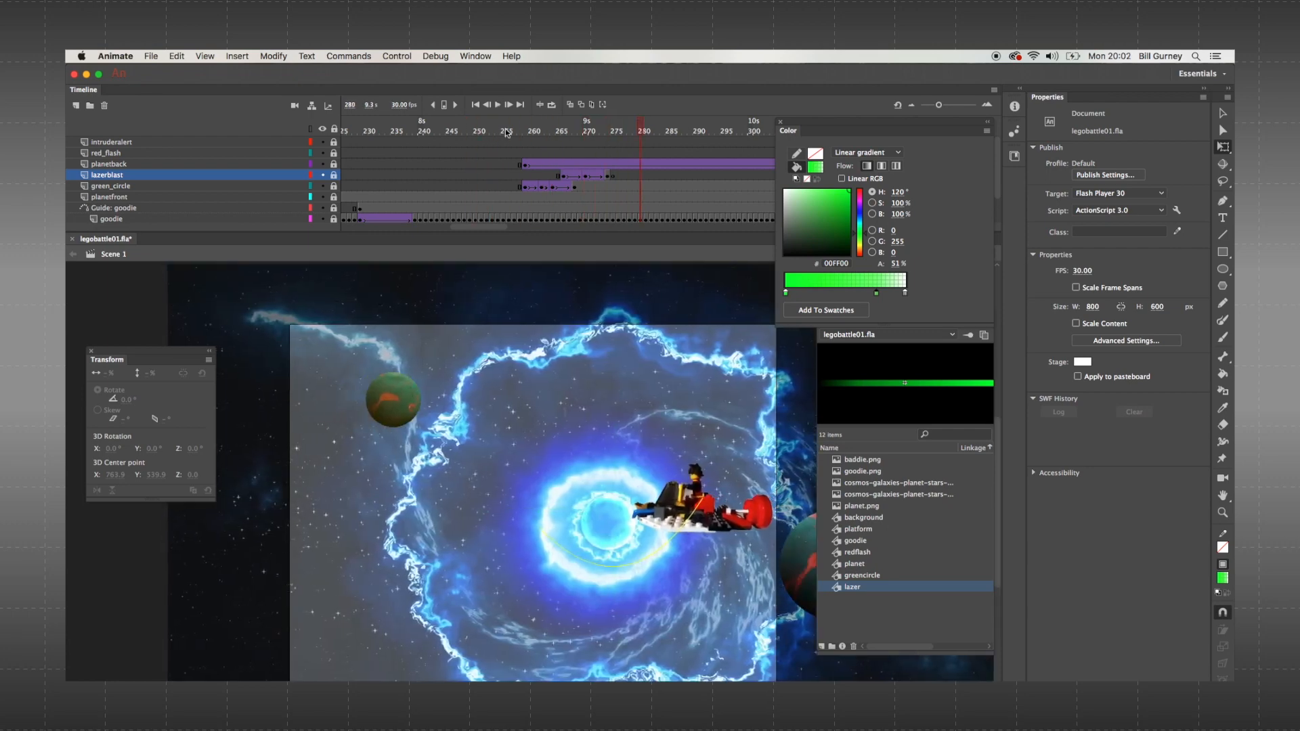
{"action": "left_click_drag", "start_coordinate": [639, 129], "coordinate": [598, 149]}
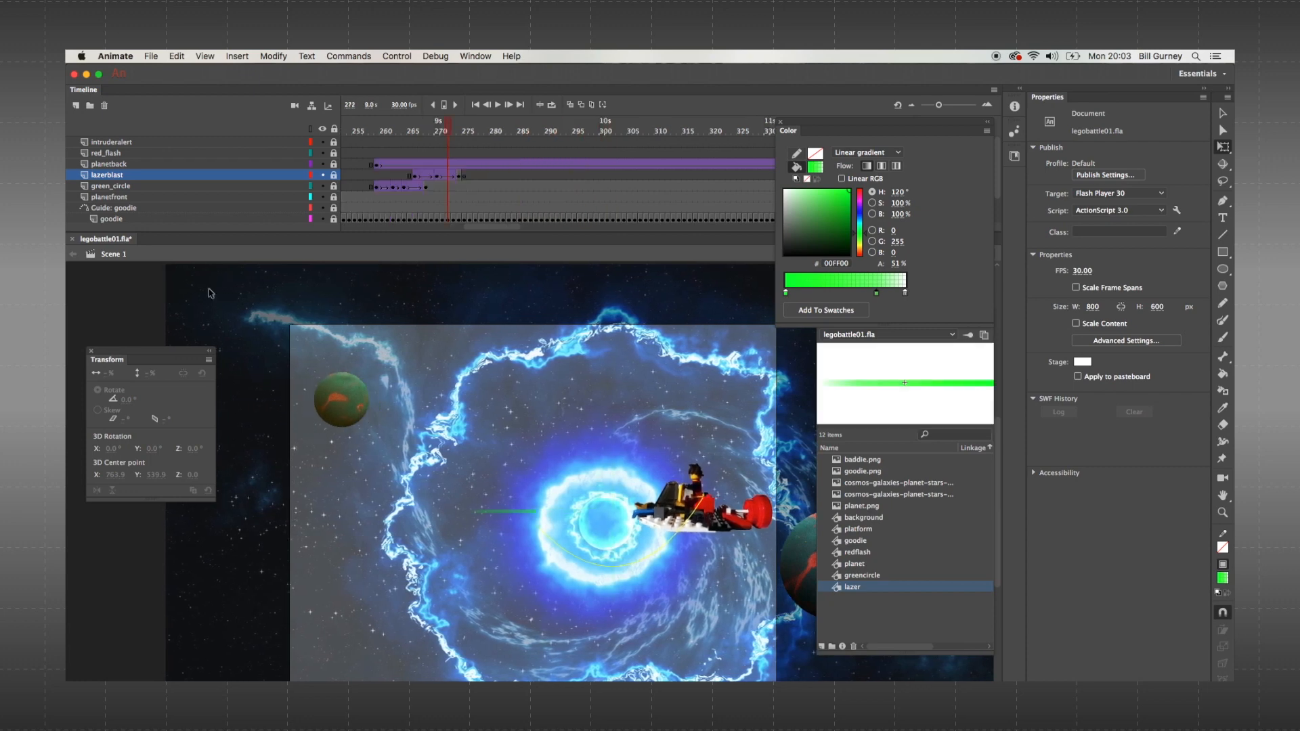
- Hide the background layer Layer_1 and set the document's stage color to black
{"action": "scroll", "coordinate": [265, 199], "scroll_direction": "down", "scroll_amount": 3}
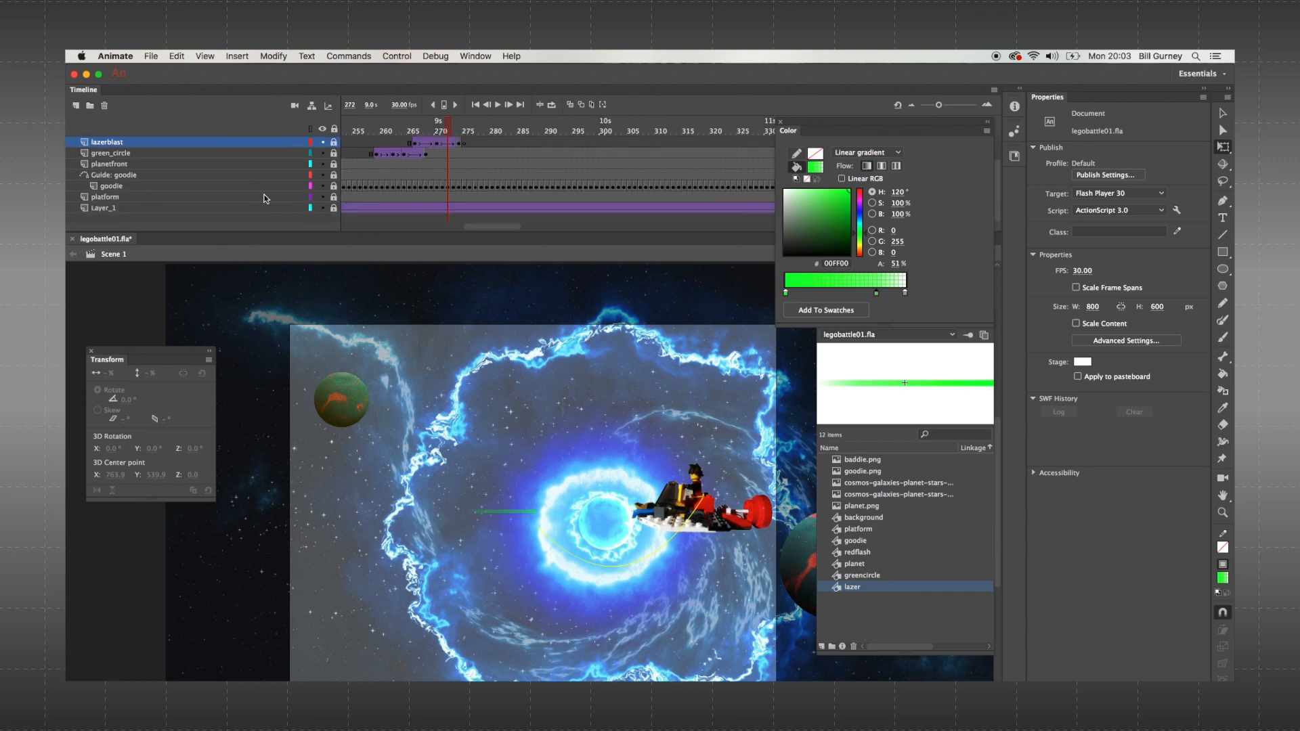
{"action": "left_click", "coordinate": [323, 208]}
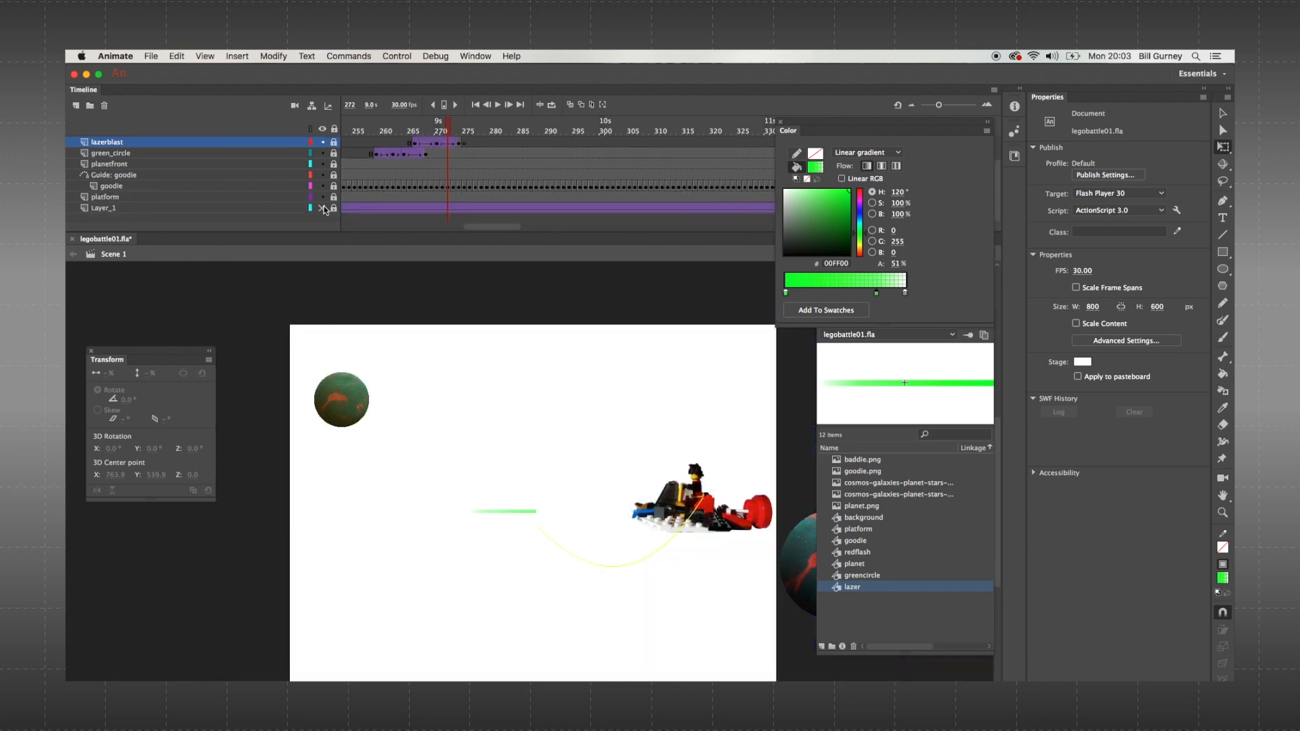
{"action": "left_click", "coordinate": [272, 56]}
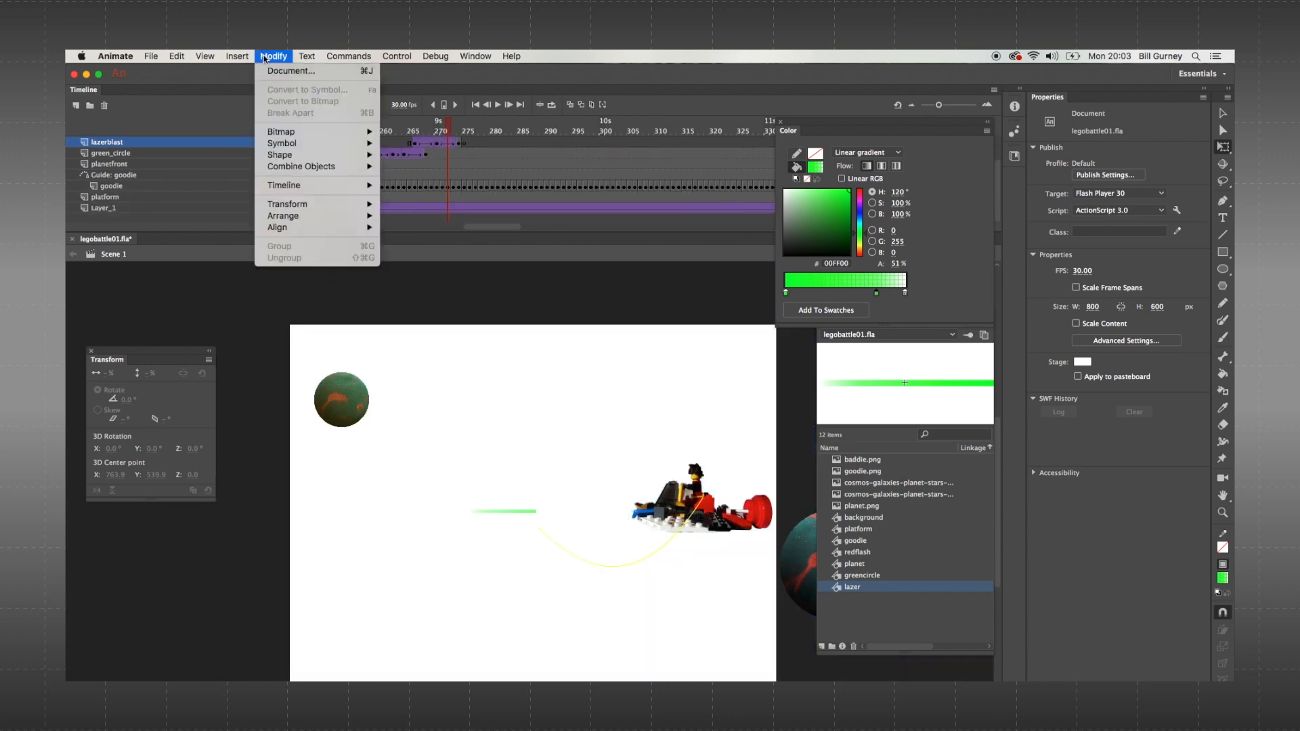
{"action": "left_click", "coordinate": [284, 69]}
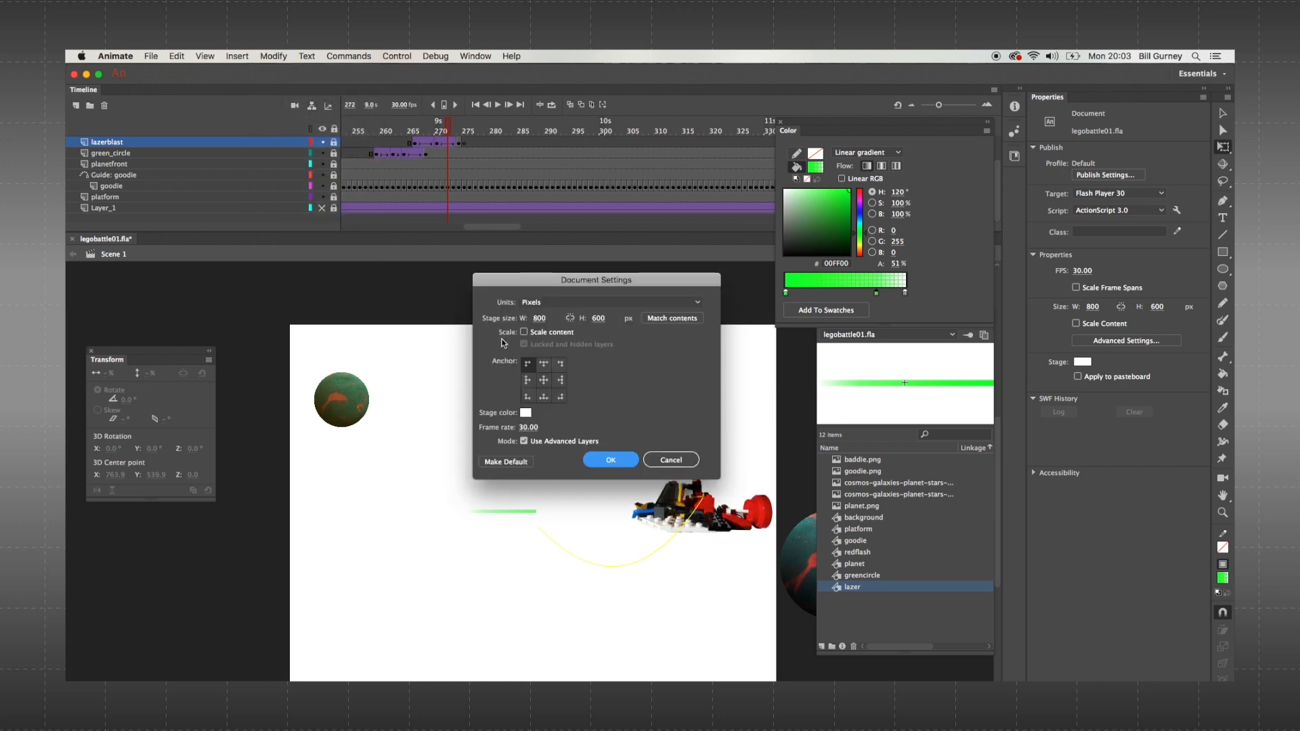
{"action": "left_click", "coordinate": [526, 412]}
{"action": "left_click", "coordinate": [577, 450]}
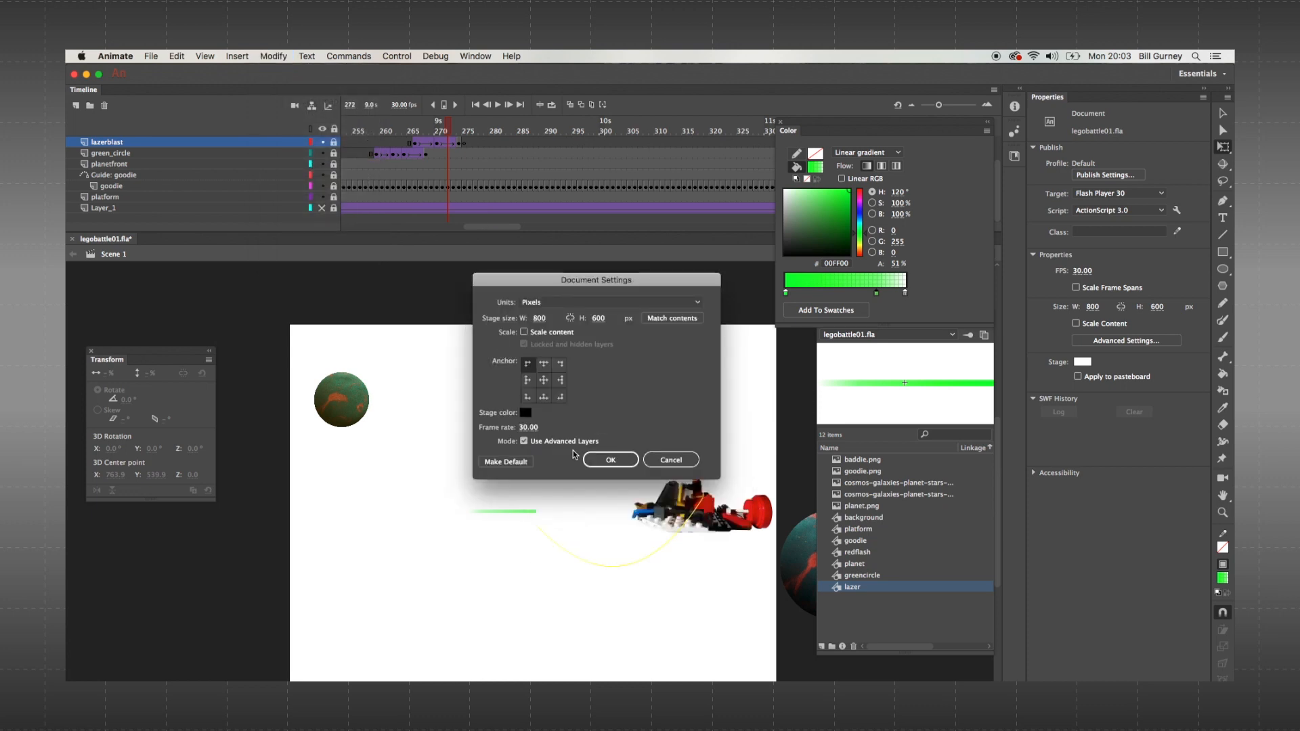
{"action": "left_click", "coordinate": [621, 466]}
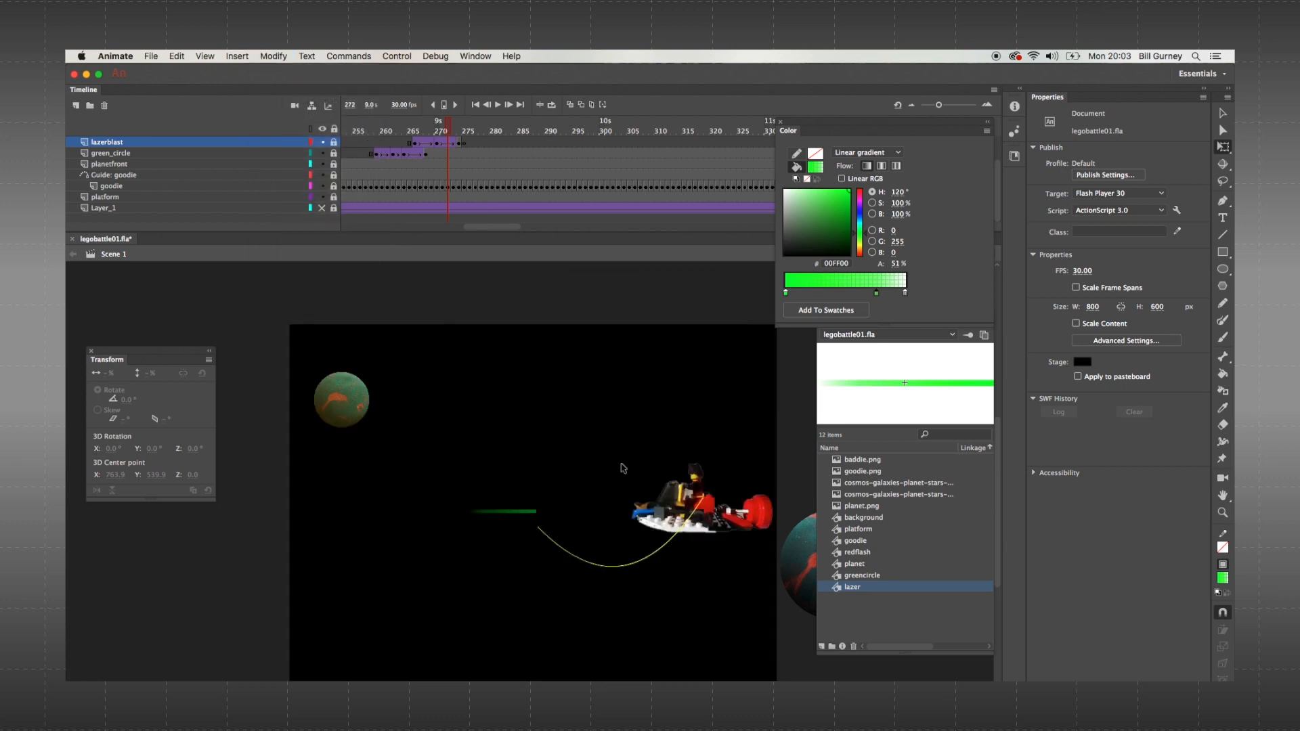
{"action": "left_click", "coordinate": [322, 208]}
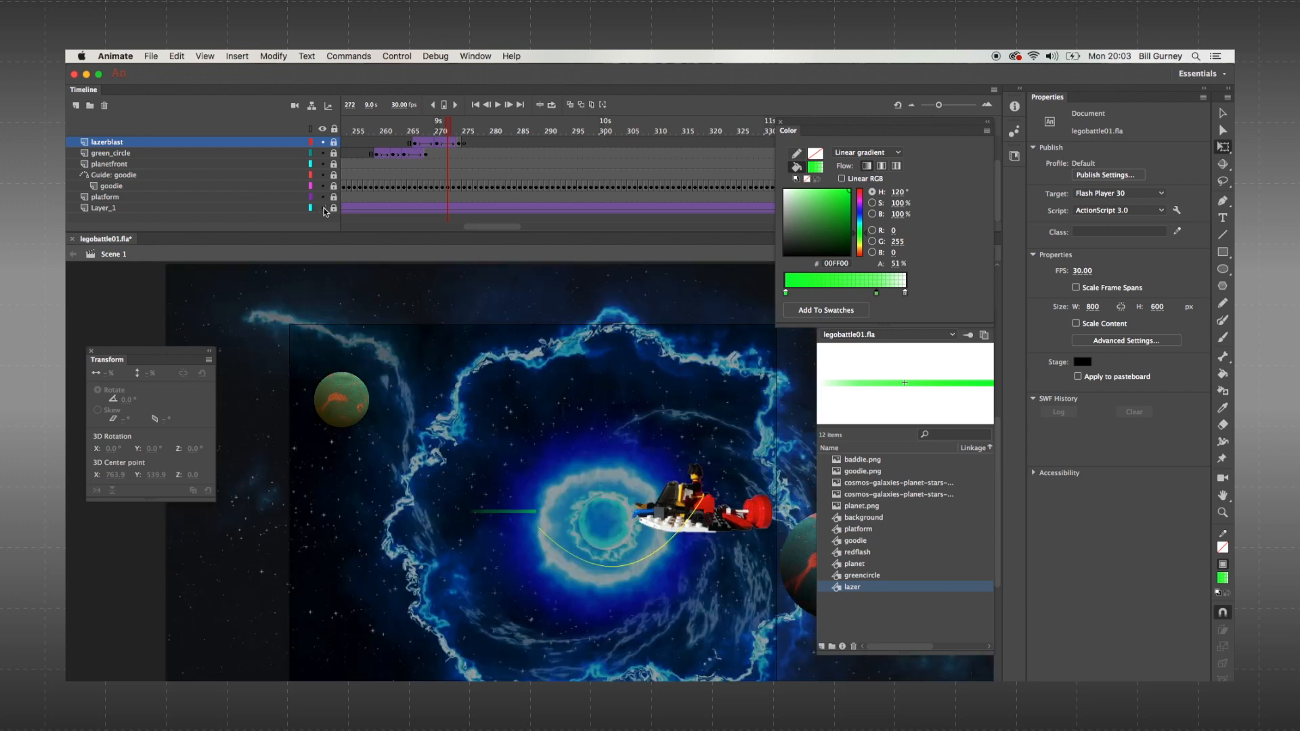
{"action": "left_click", "coordinate": [323, 208]}
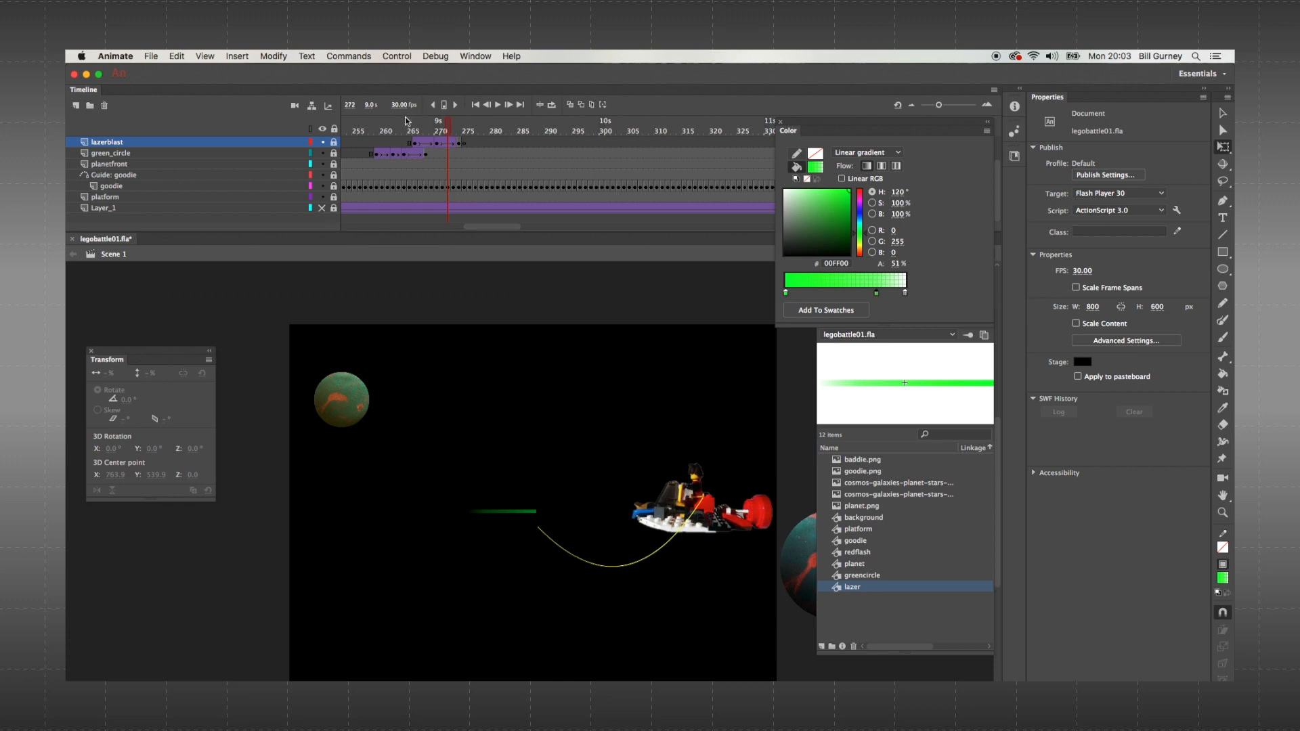
- Create a new layer directly above the lazerblast layer and name it glow
{"action": "left_click_drag", "start_coordinate": [440, 132], "coordinate": [460, 134]}
{"action": "scroll", "coordinate": [404, 159], "scroll_direction": "up", "scroll_amount": 1}
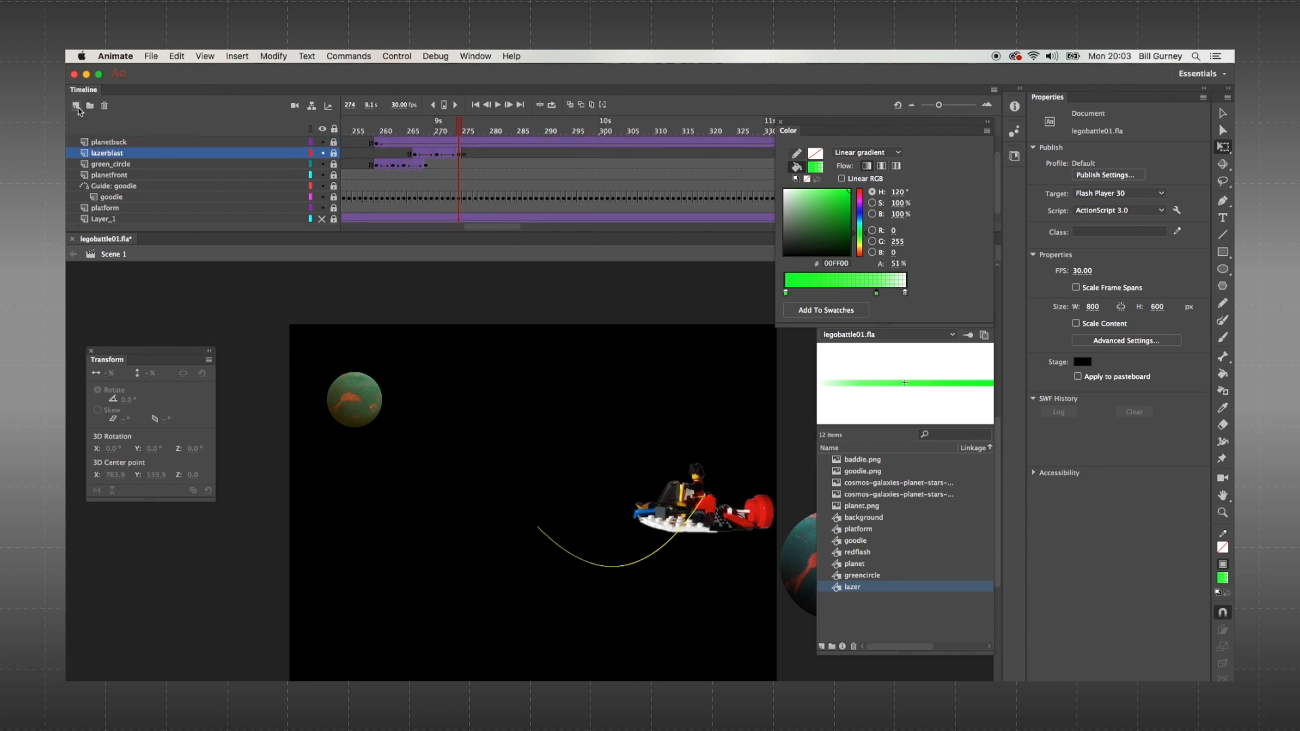
{"action": "left_click", "coordinate": [76, 106]}
{"action": "left_click", "coordinate": [105, 155]}
{"action": "double_click", "coordinate": [105, 155]}
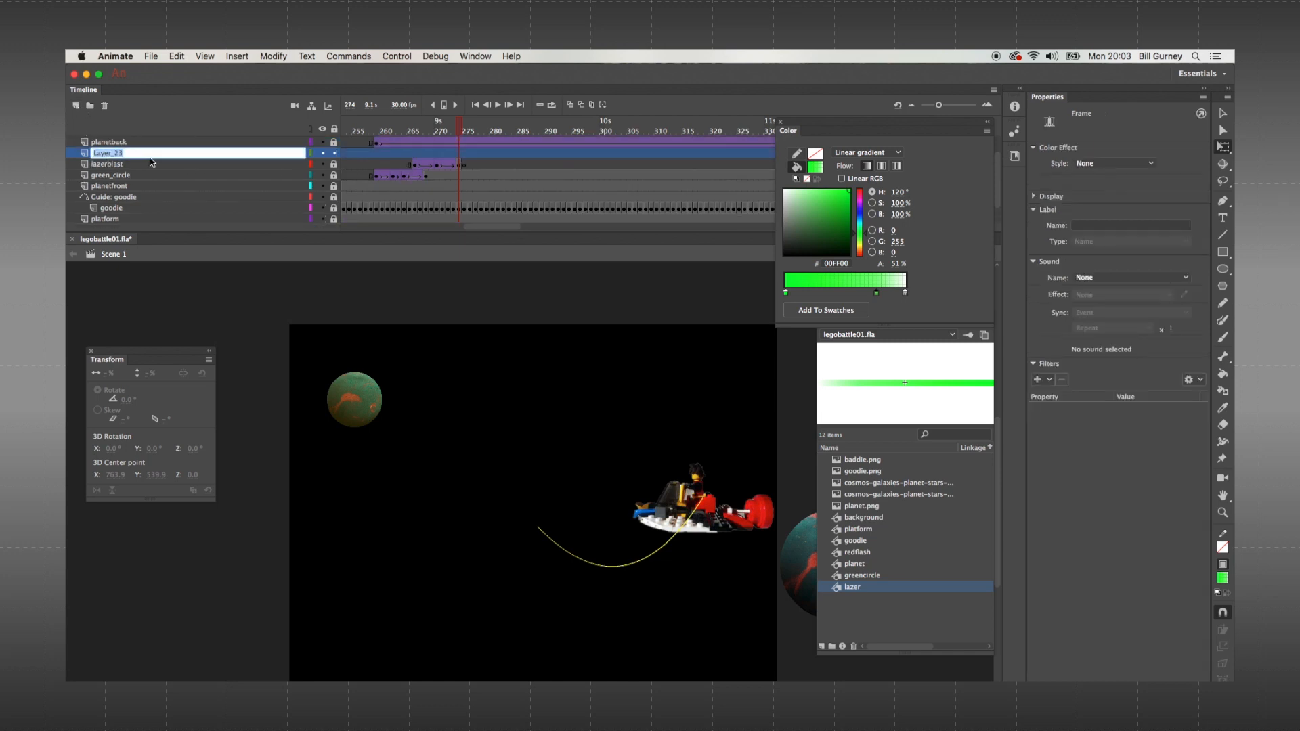
{"action": "type", "text": "glow"}
{"action": "key", "text": "Return"}
- Insert blank keyframes on the glow layer at frames 273 and 274, and return to frame 273
{"action": "left_click", "coordinate": [453, 153]}
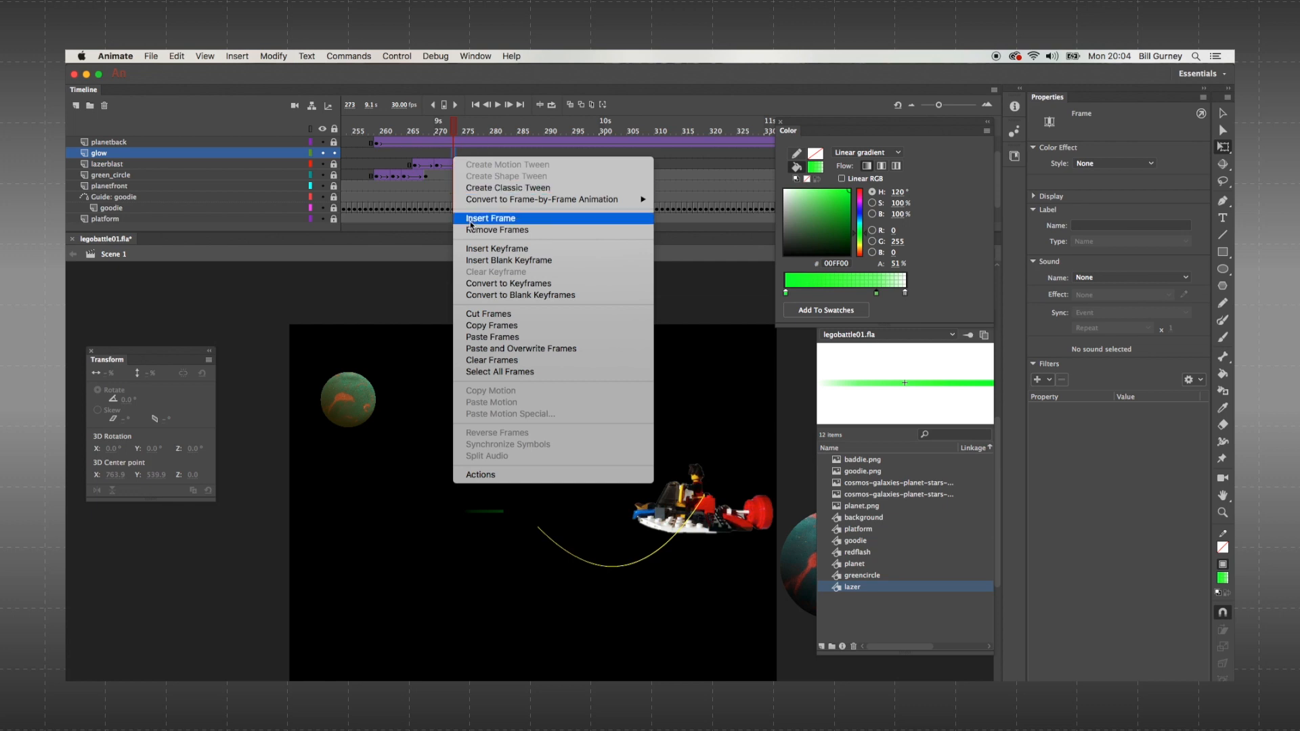
{"action": "left_click", "coordinate": [481, 260]}
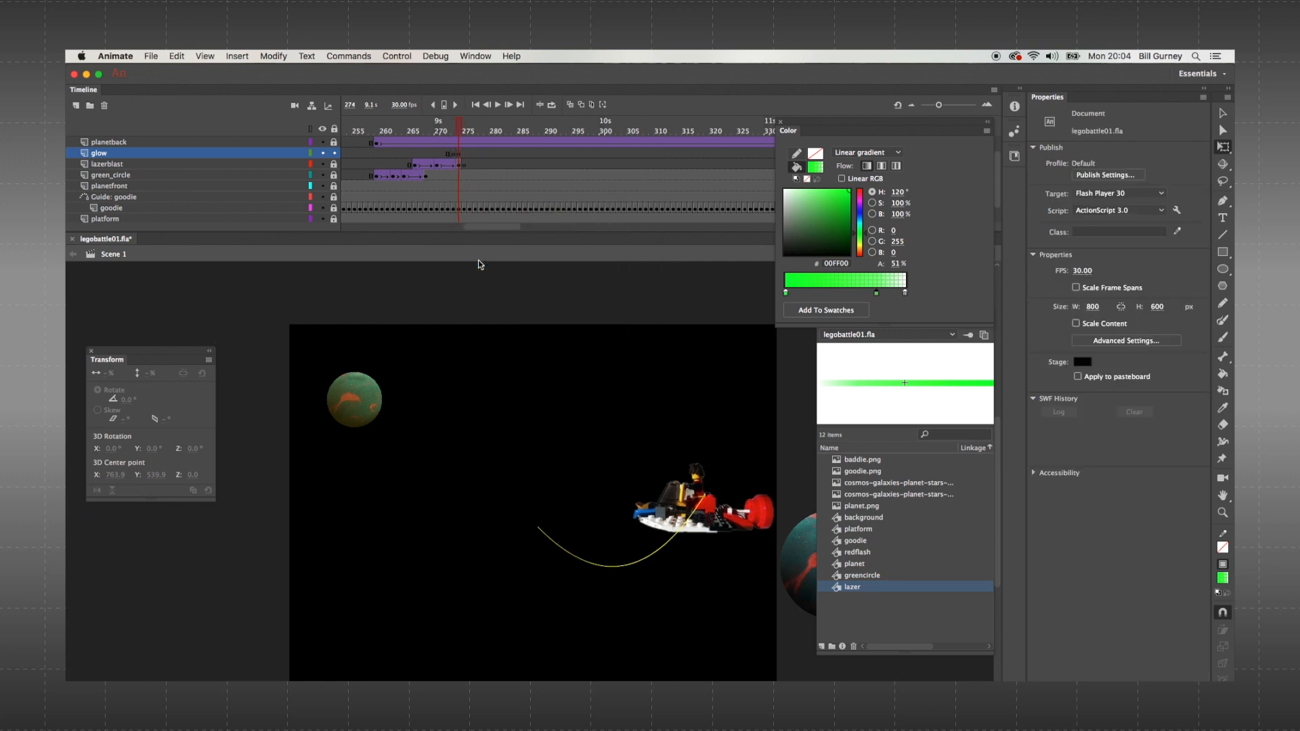
{"action": "left_click", "coordinate": [455, 153]}
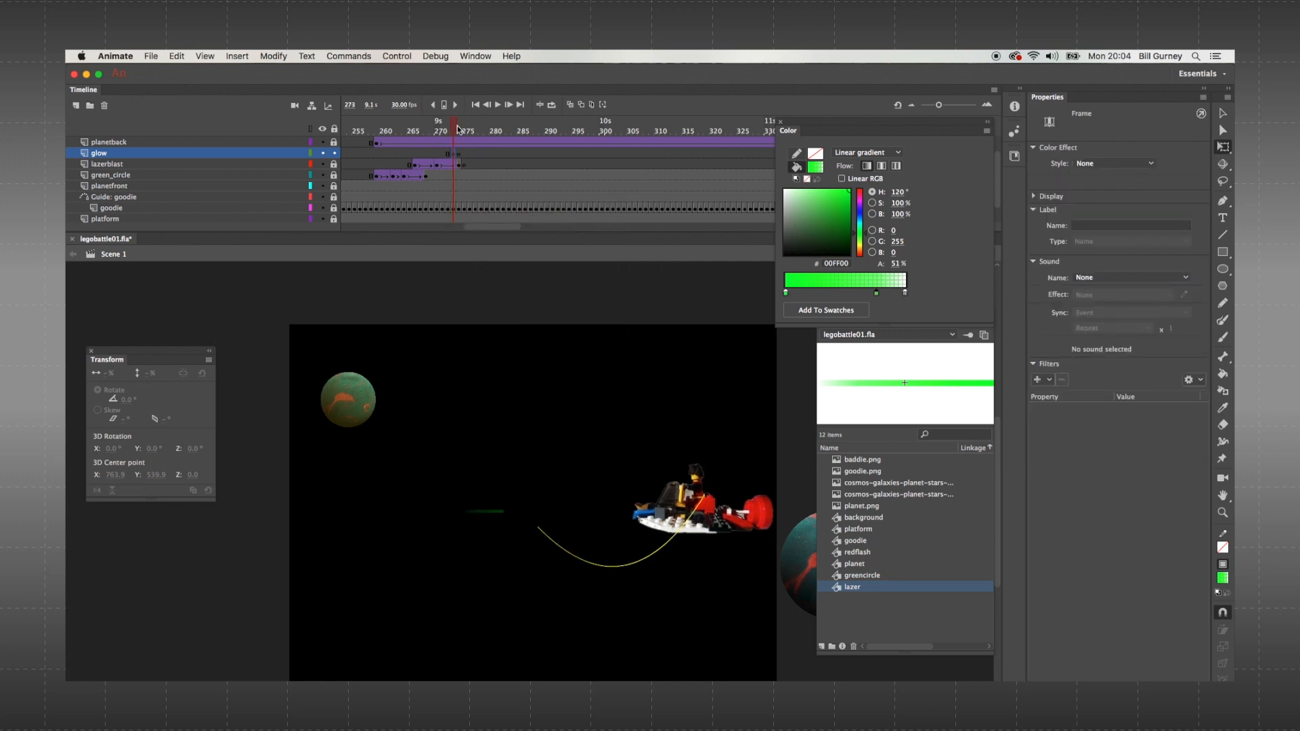
{"action": "mouse_move", "coordinate": [454, 124]}
{"action": "left_mouse_down"}
{"action": "mouse_move", "coordinate": [438, 122]}
{"action": "mouse_move", "coordinate": [453, 124]}
{"action": "left_mouse_up"}
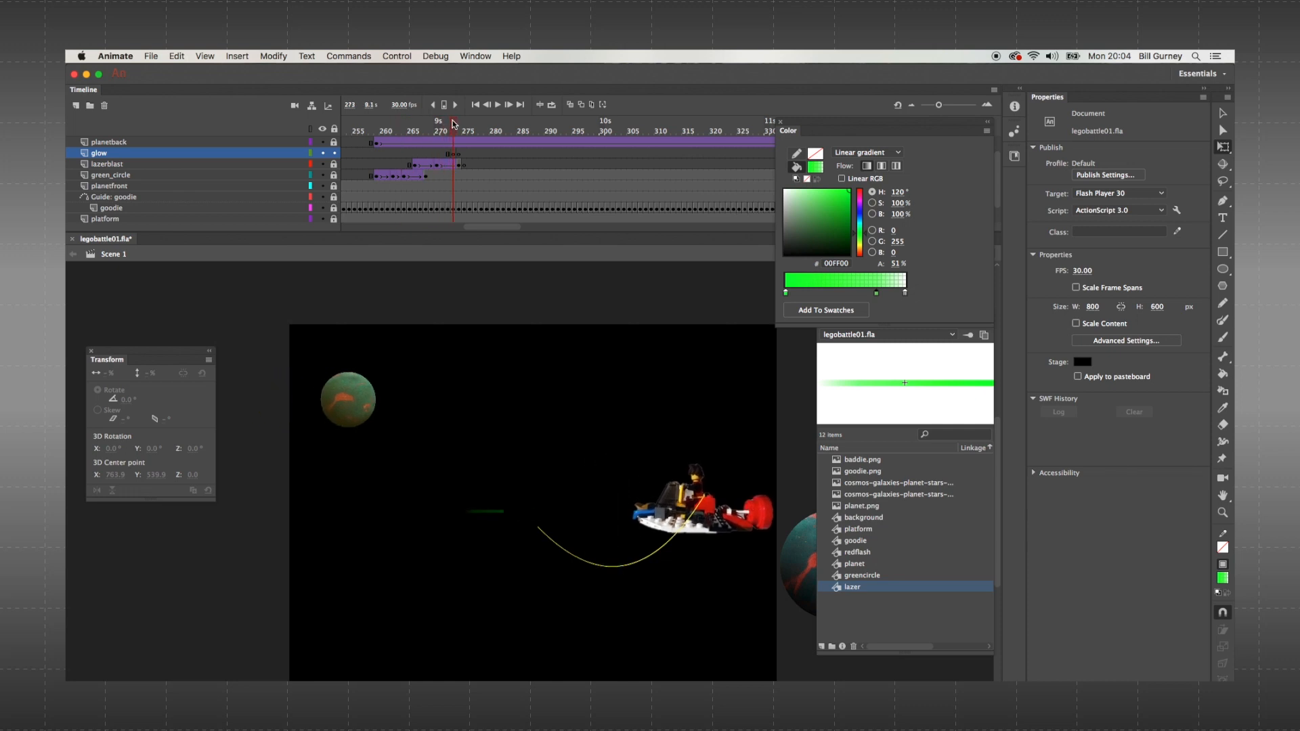
- Choose the Oval tool with a radial gradient fill and remove the gradient's middle color stop
{"action": "left_click", "coordinate": [1223, 269]}
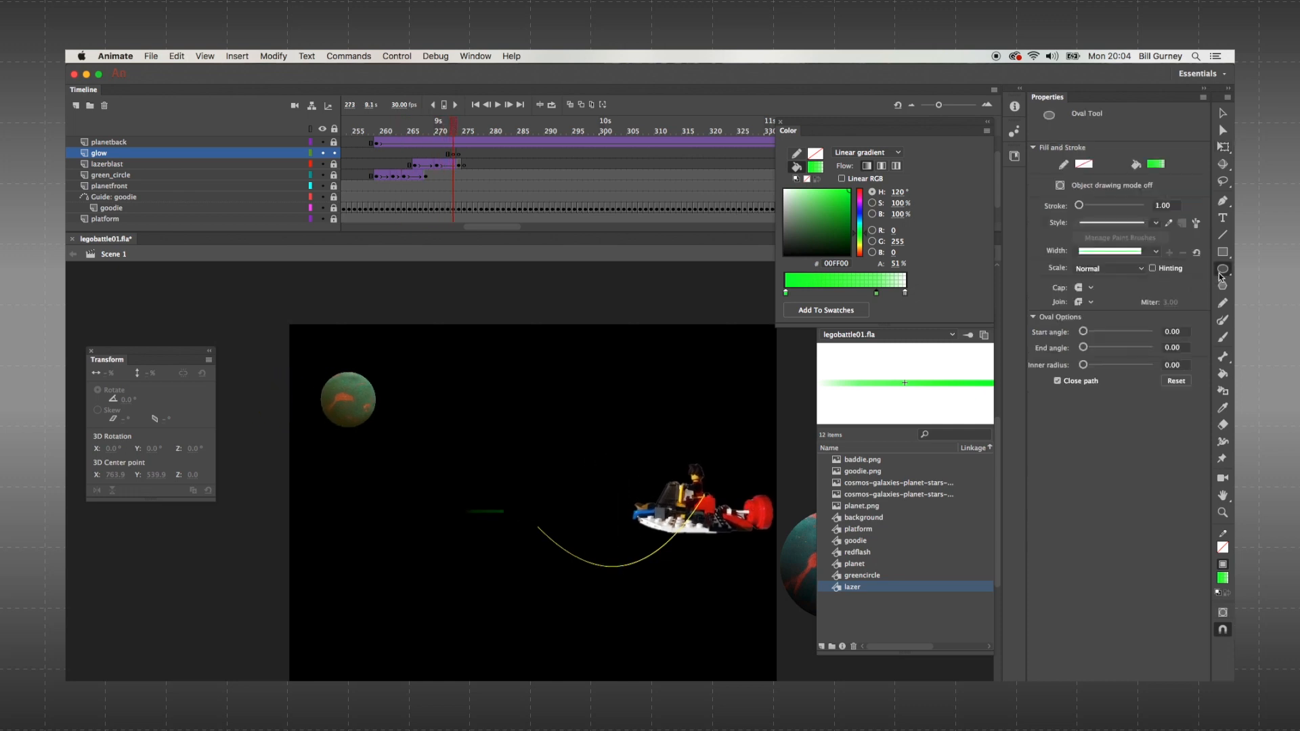
{"action": "left_click", "coordinate": [885, 152]}
{"action": "left_click", "coordinate": [870, 205]}
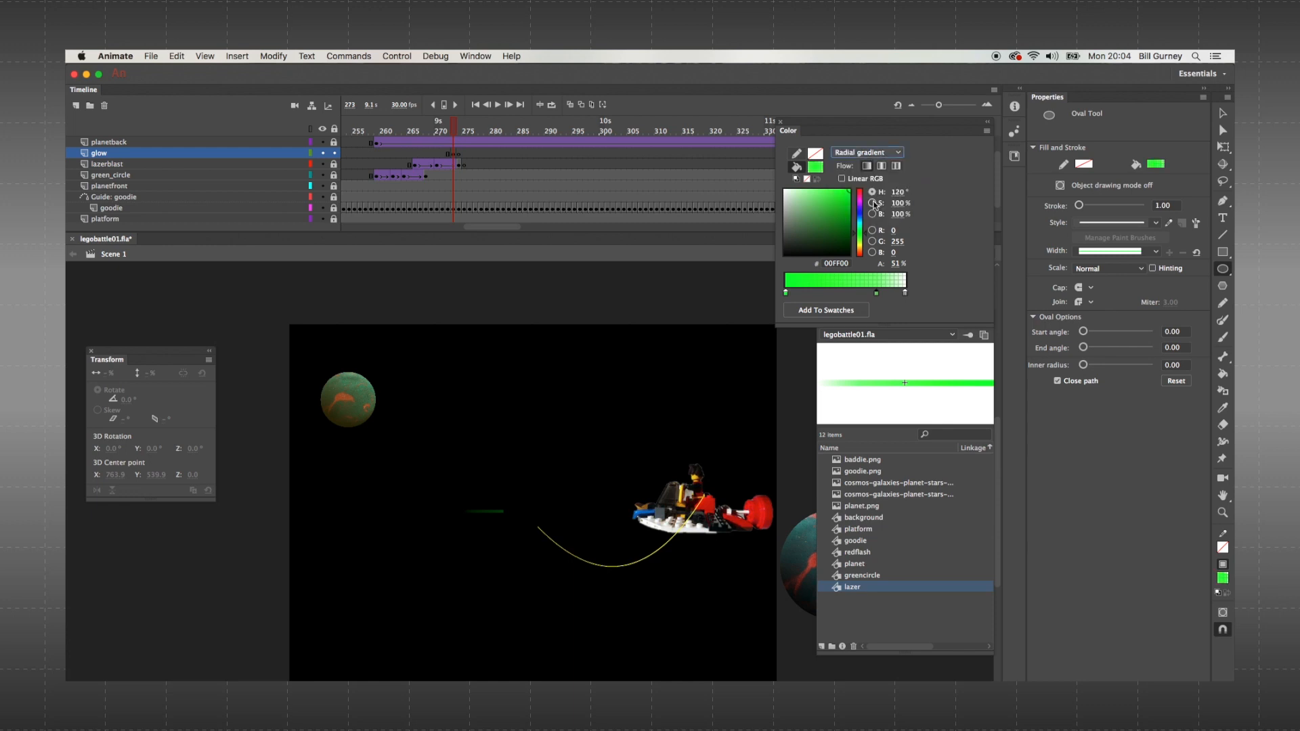
{"action": "left_click", "coordinate": [874, 293]}
{"action": "left_click_drag", "start_coordinate": [875, 317], "coordinate": [875, 318]}
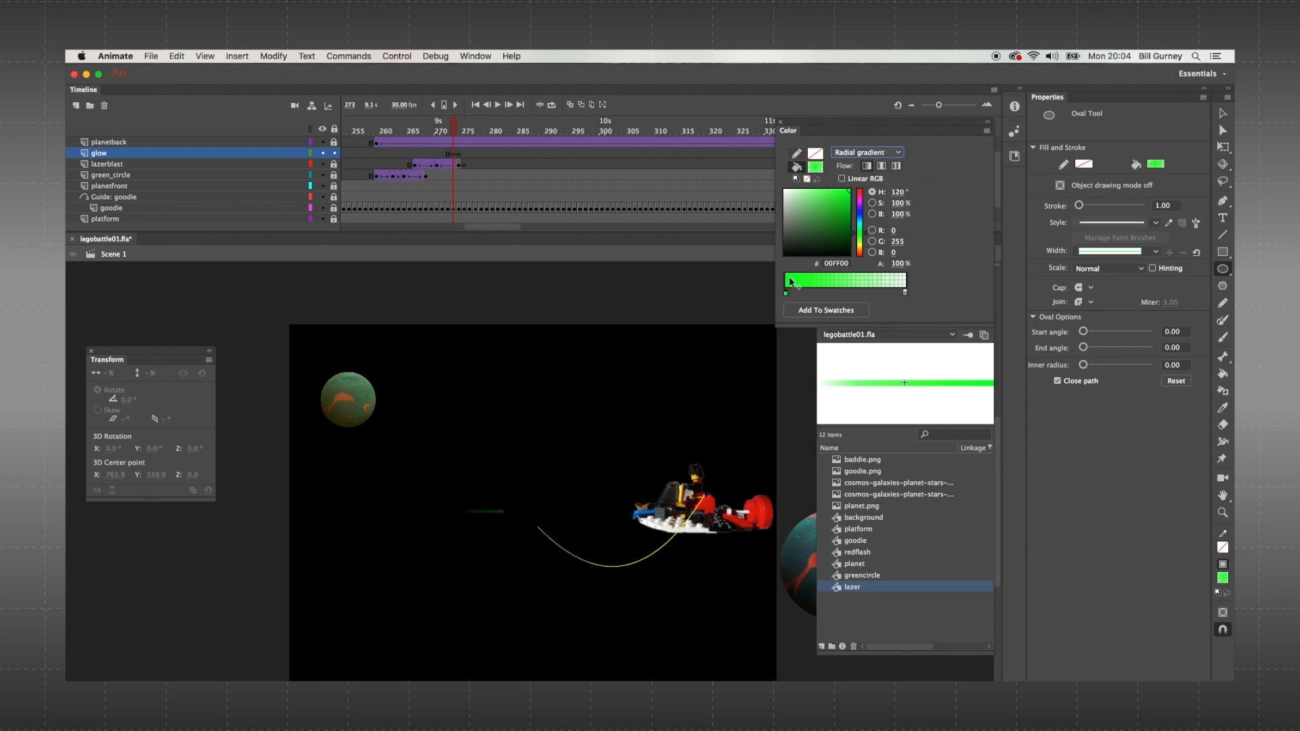
- Set the radial gradient's inner stop to green #00FF00 at 33% alpha and its outer stop to green at 0% alpha
{"action": "double_click", "coordinate": [785, 293]}
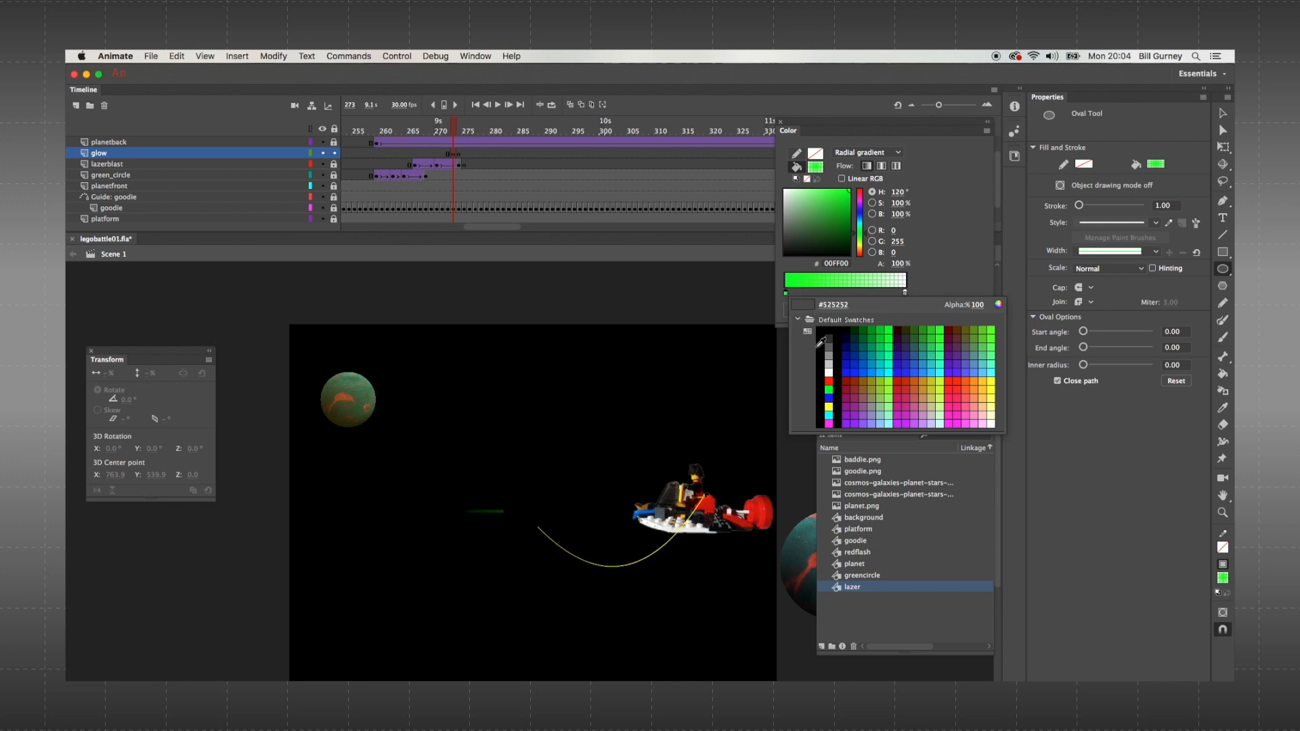
{"action": "left_click", "coordinate": [830, 390]}
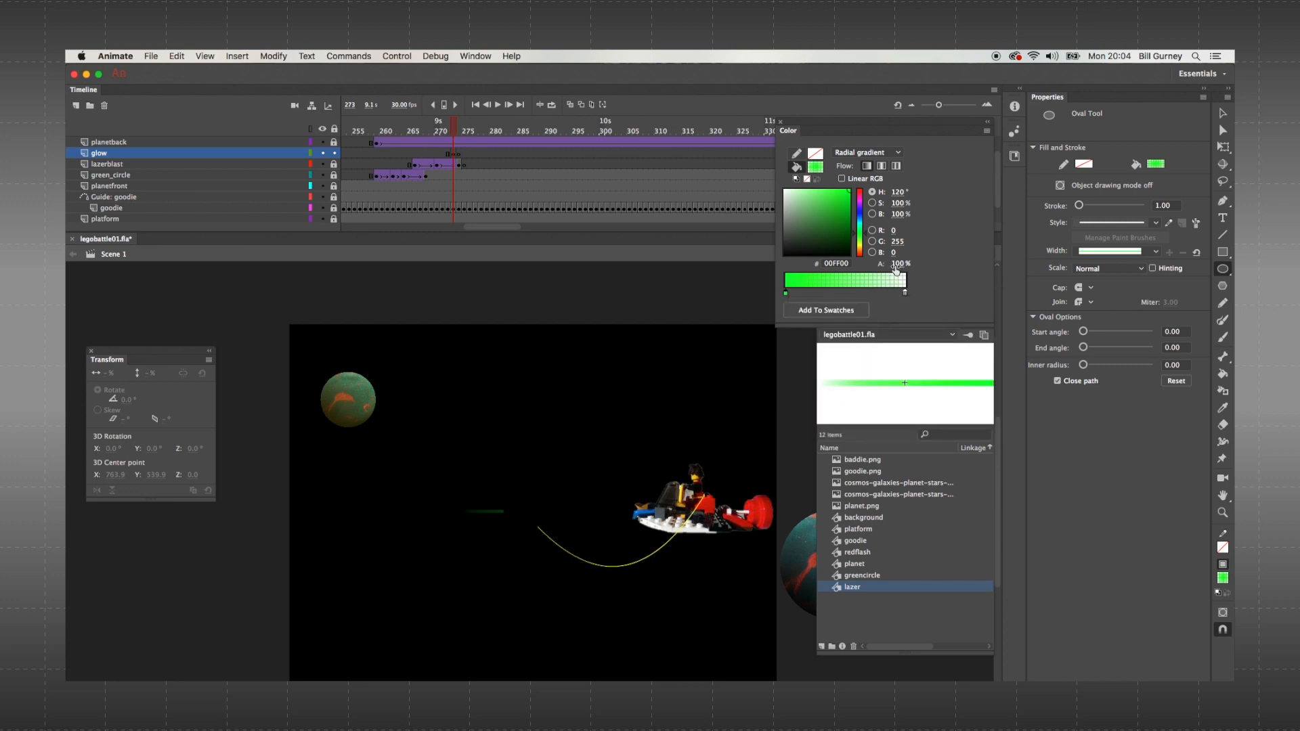
{"action": "left_click", "coordinate": [903, 293]}
{"action": "type", "text": "33"}
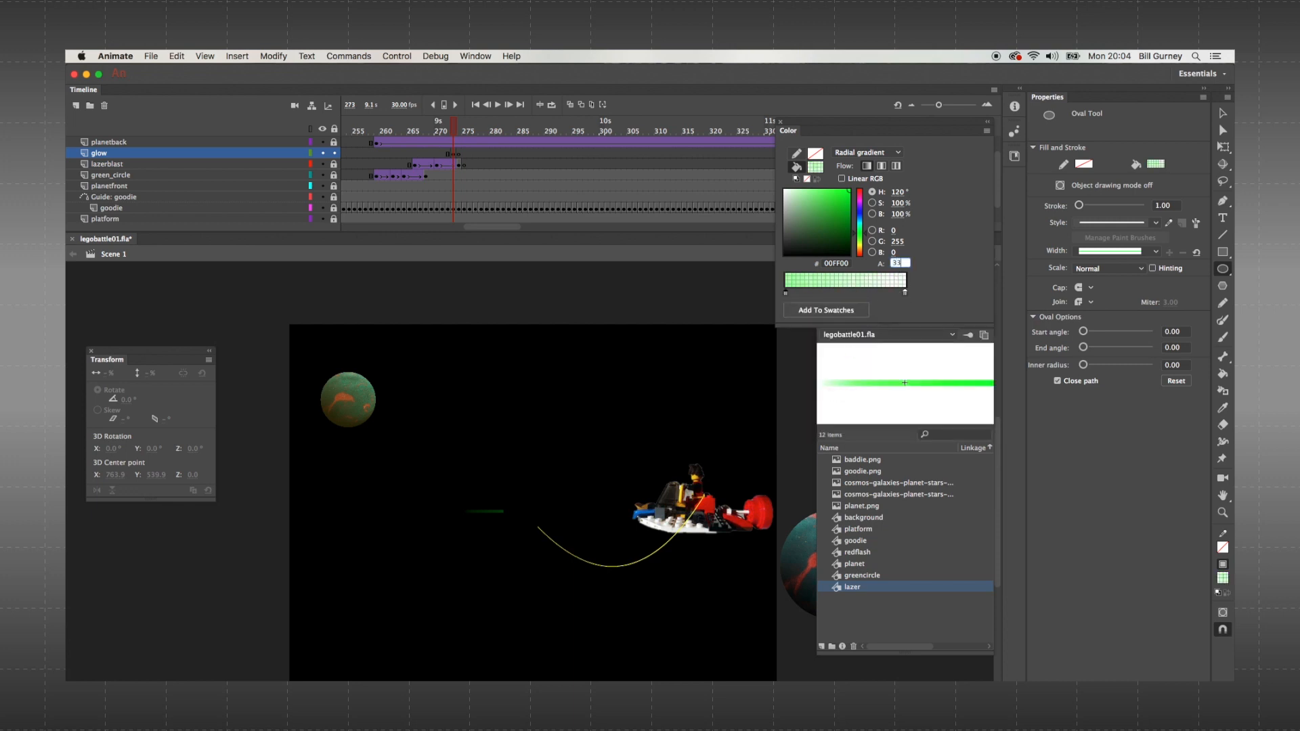
{"action": "key", "text": "Return"}
{"action": "double_click", "coordinate": [904, 293]}
{"action": "left_click", "coordinate": [949, 392]}
- Draw a green glow circle about 267 px across in front of the spacecraft and move it slightly up and left
{"action": "mouse_move", "coordinate": [501, 444]}
{"action": "left_mouse_down"}
{"action": "mouse_move", "coordinate": [624, 589]}
{"action": "mouse_move", "coordinate": [649, 600]}
{"action": "left_mouse_up"}
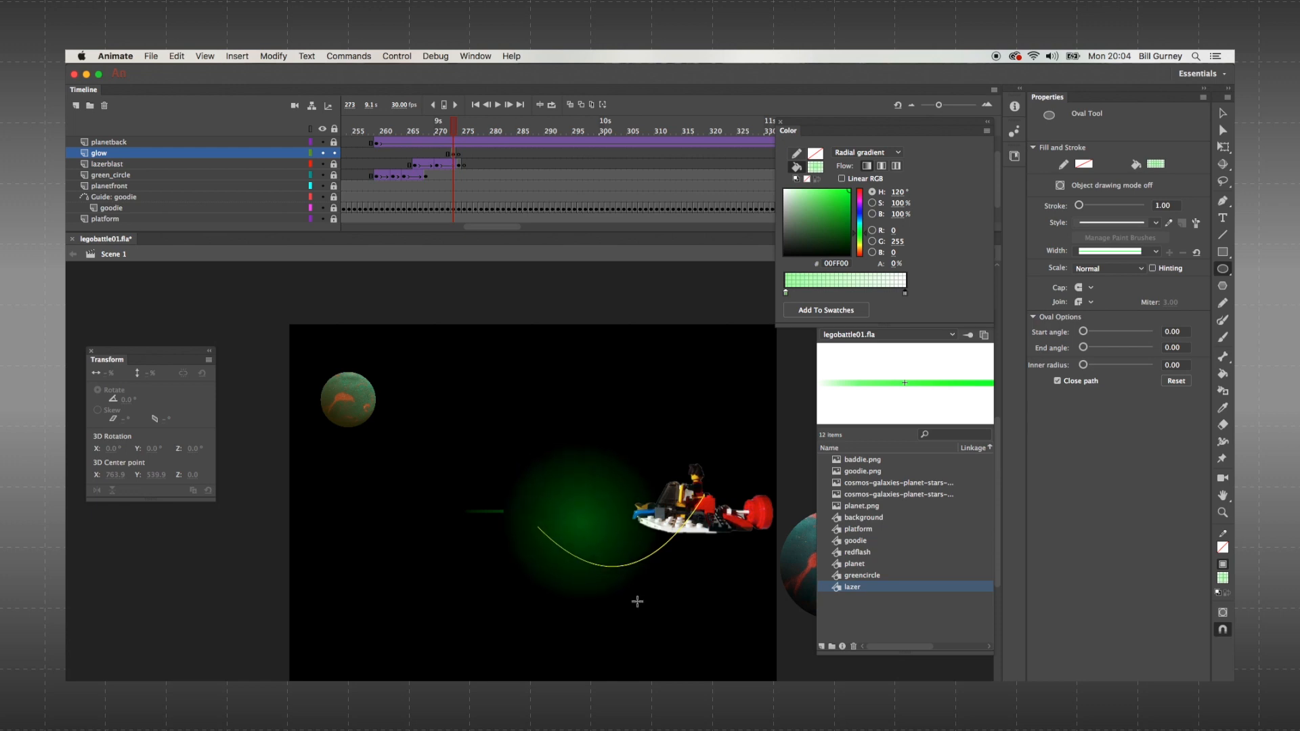
{"action": "key", "text": "v"}
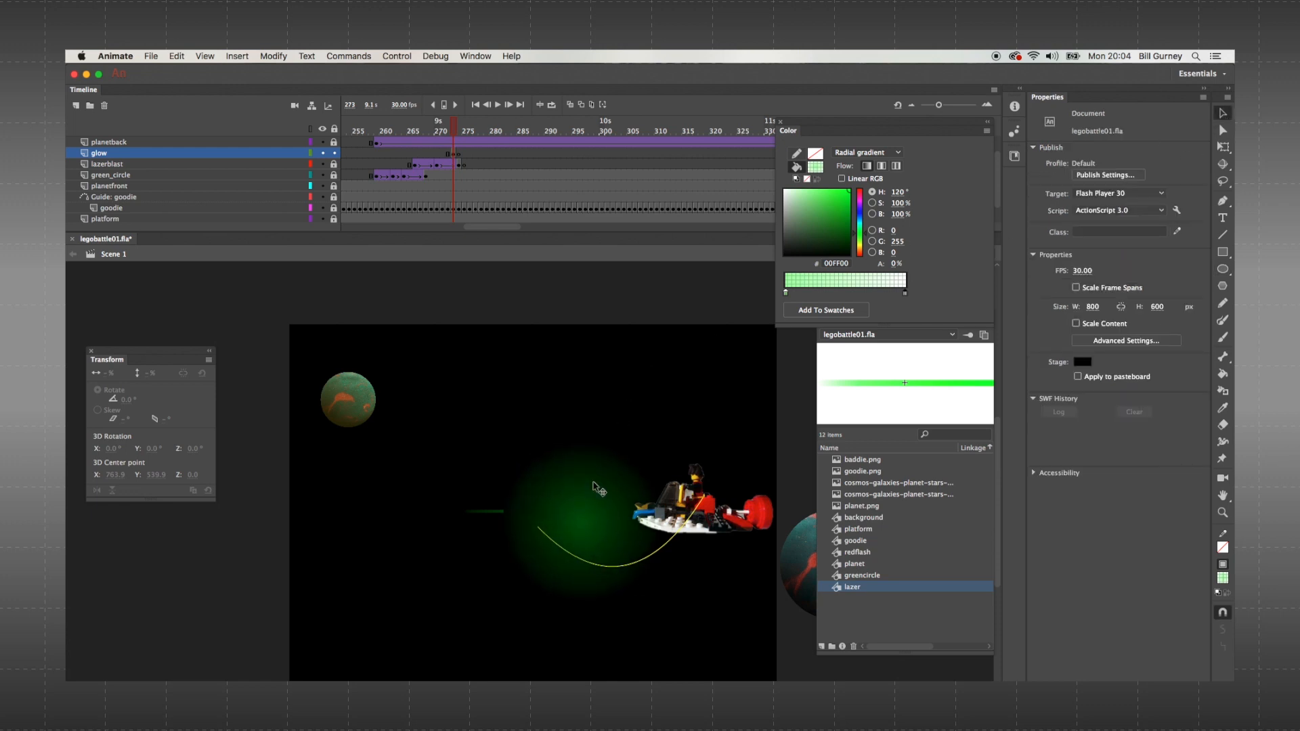
{"action": "left_click_drag", "start_coordinate": [599, 490], "coordinate": [585, 467]}
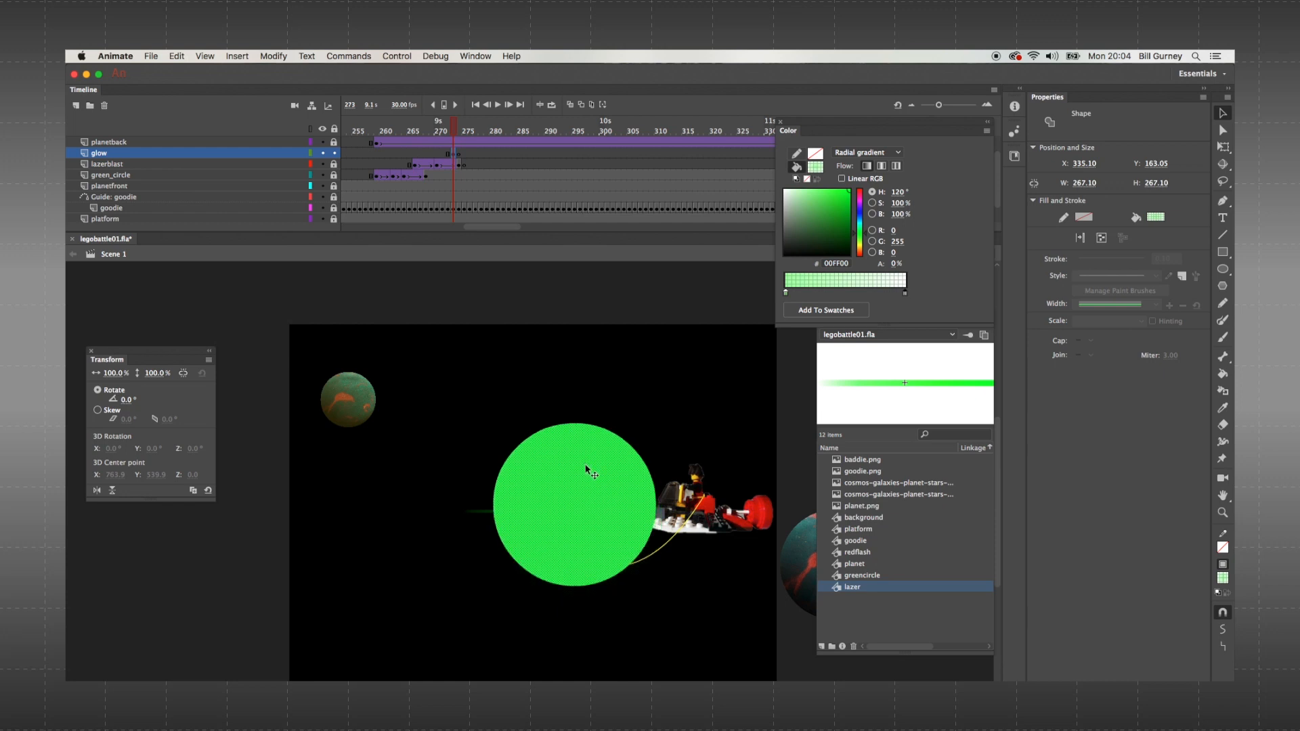
- Play back the animation with the new glow from frame 263 and scrub back to the start of the green circle flash
{"action": "left_click_drag", "start_coordinate": [450, 126], "coordinate": [398, 134]}
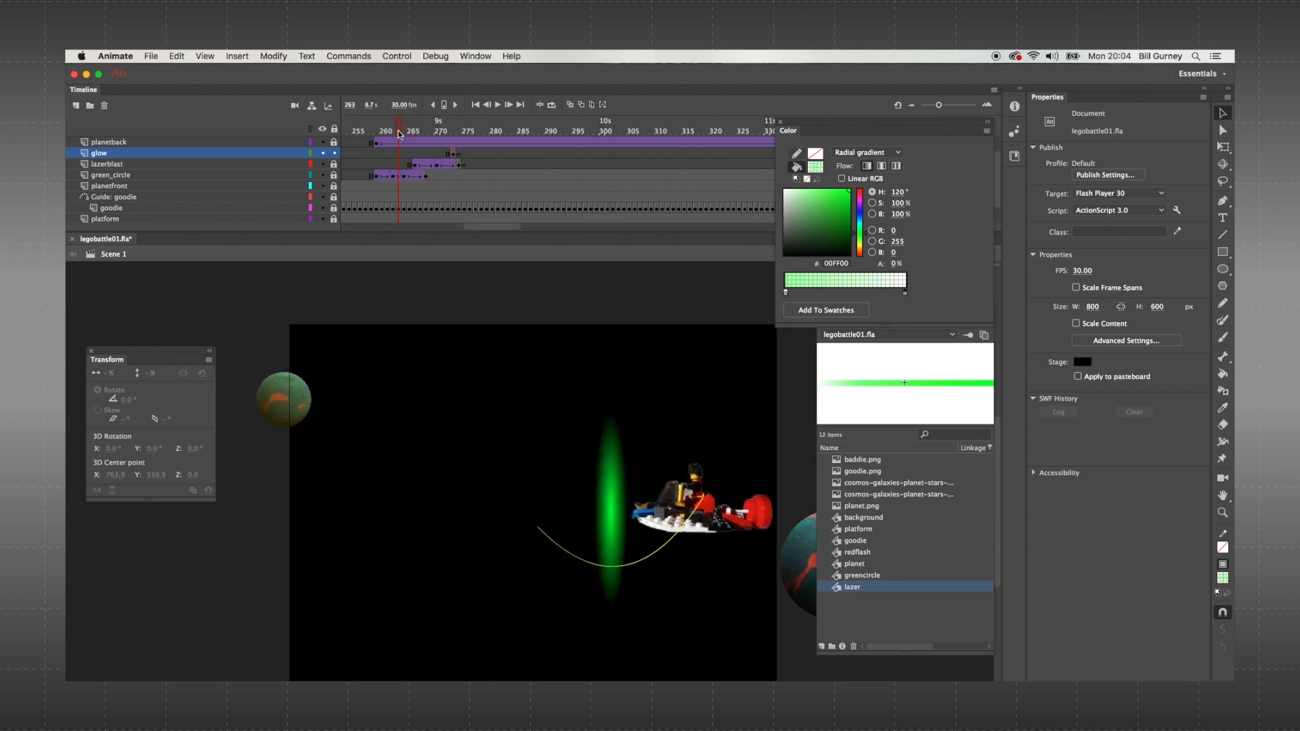
{"action": "key", "text": "Return"}
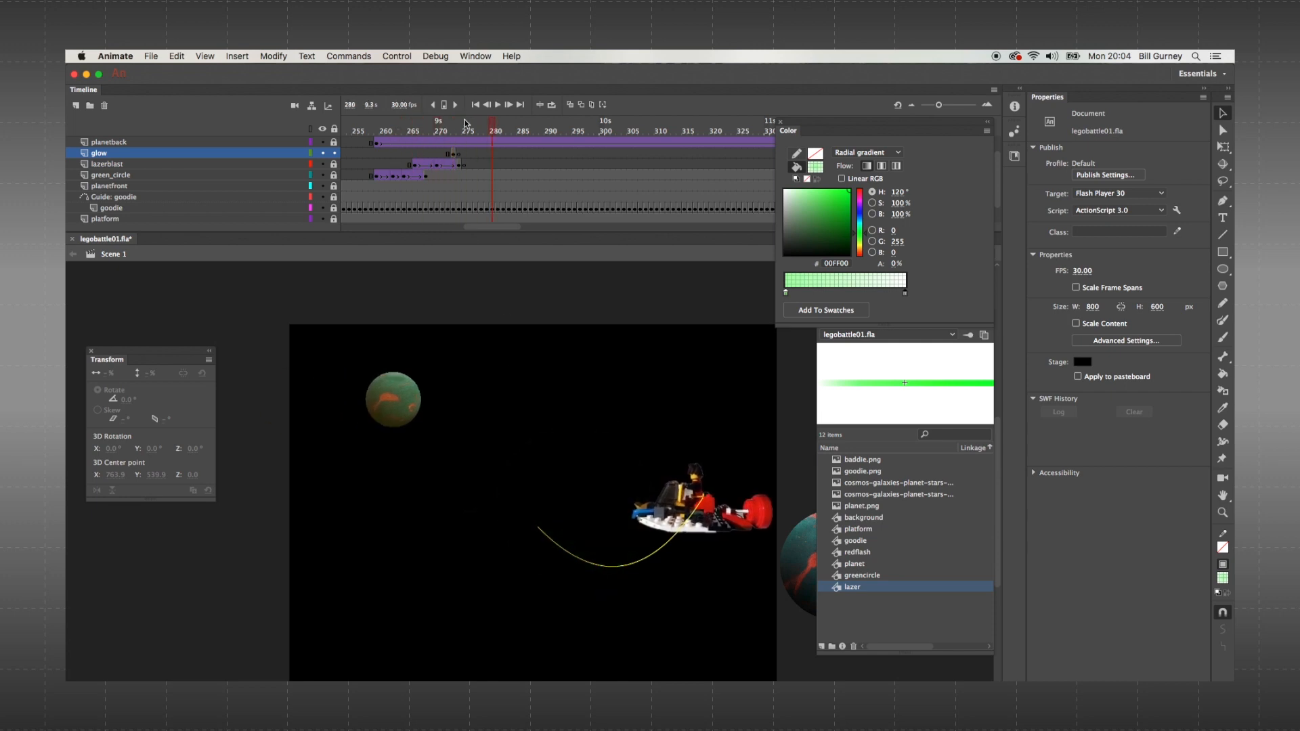
{"action": "left_click_drag", "start_coordinate": [492, 128], "coordinate": [377, 129]}
- Try onion skinning and outline display on the glow layer to compare the glow's position with the green circle flash
{"action": "left_click", "coordinate": [553, 106]}
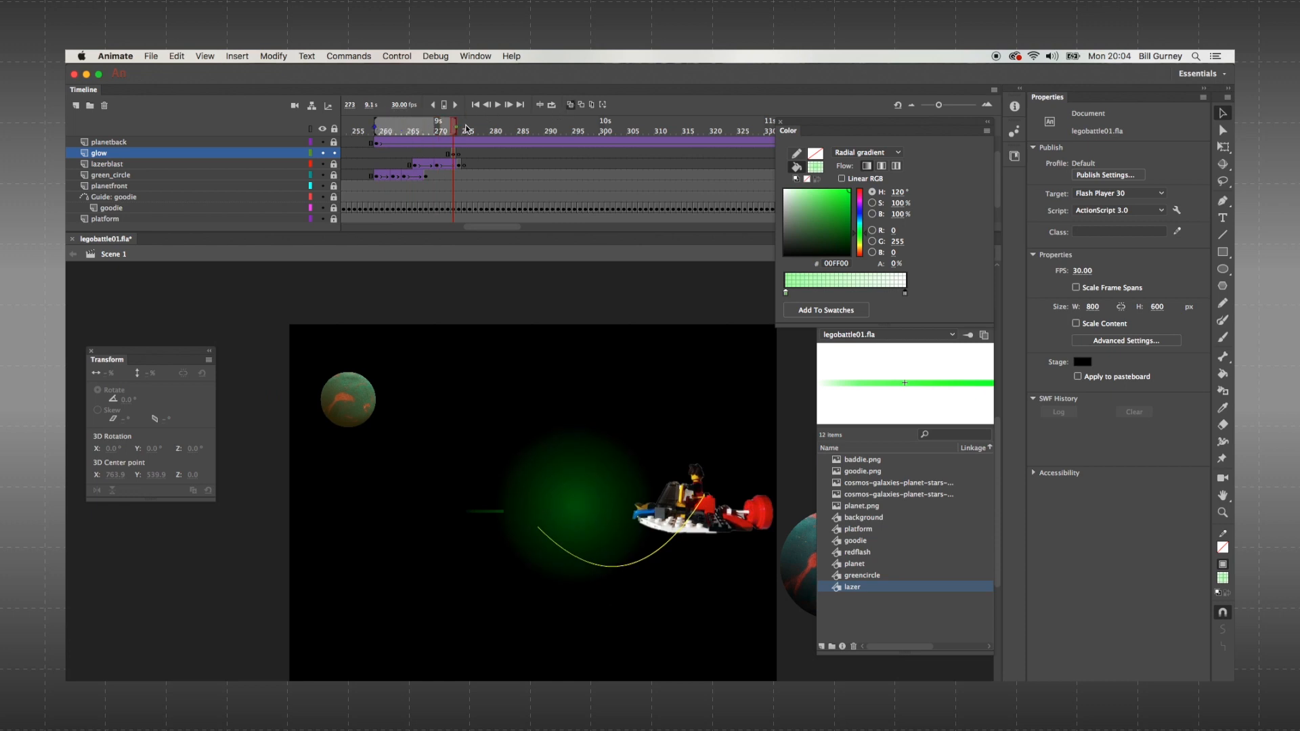
{"action": "left_click_drag", "start_coordinate": [455, 123], "coordinate": [462, 123]}
{"action": "left_click", "coordinate": [455, 153]}
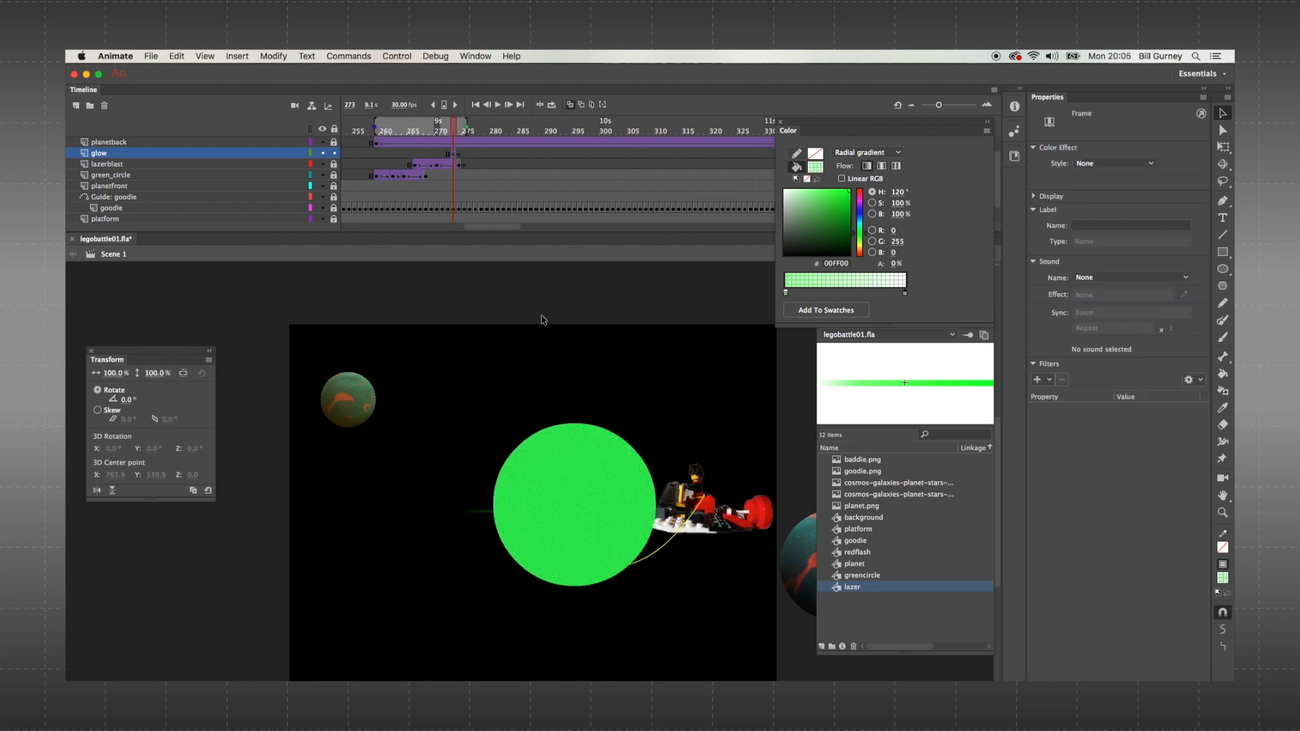
{"action": "left_click", "coordinate": [308, 154]}
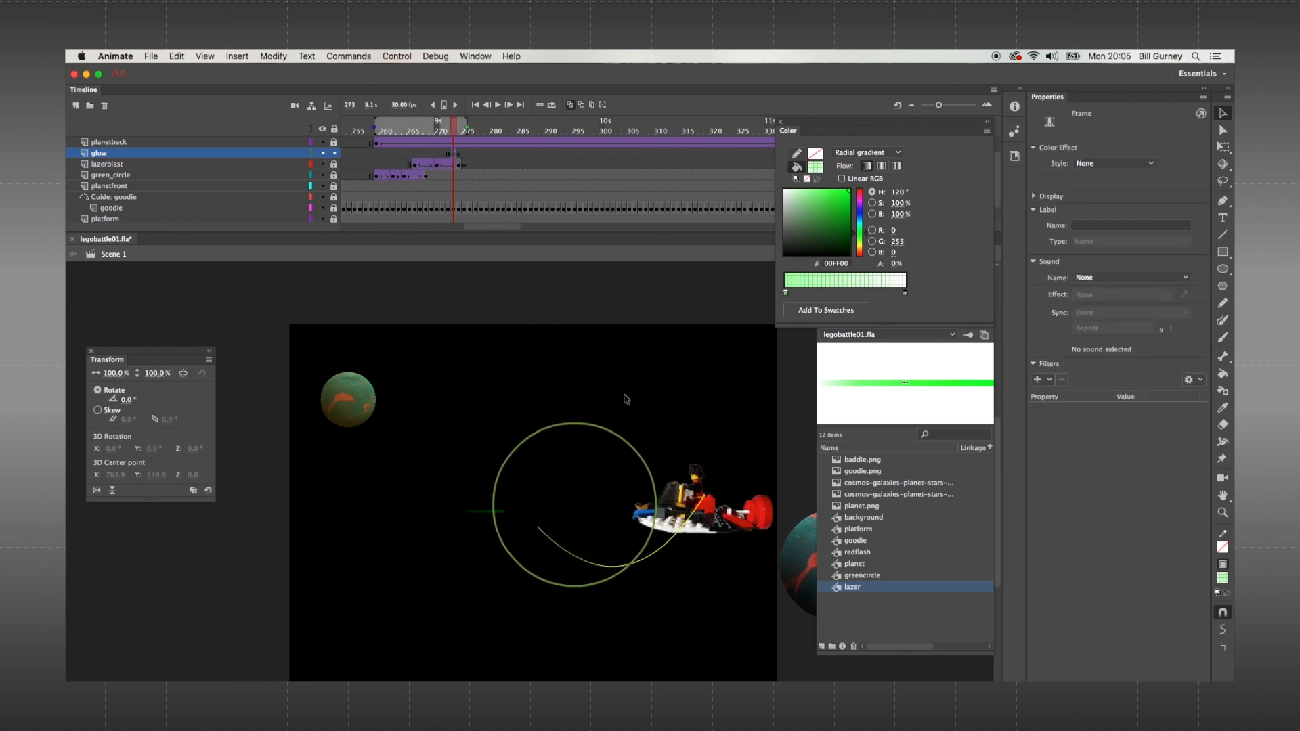
{"action": "left_click", "coordinate": [308, 155]}
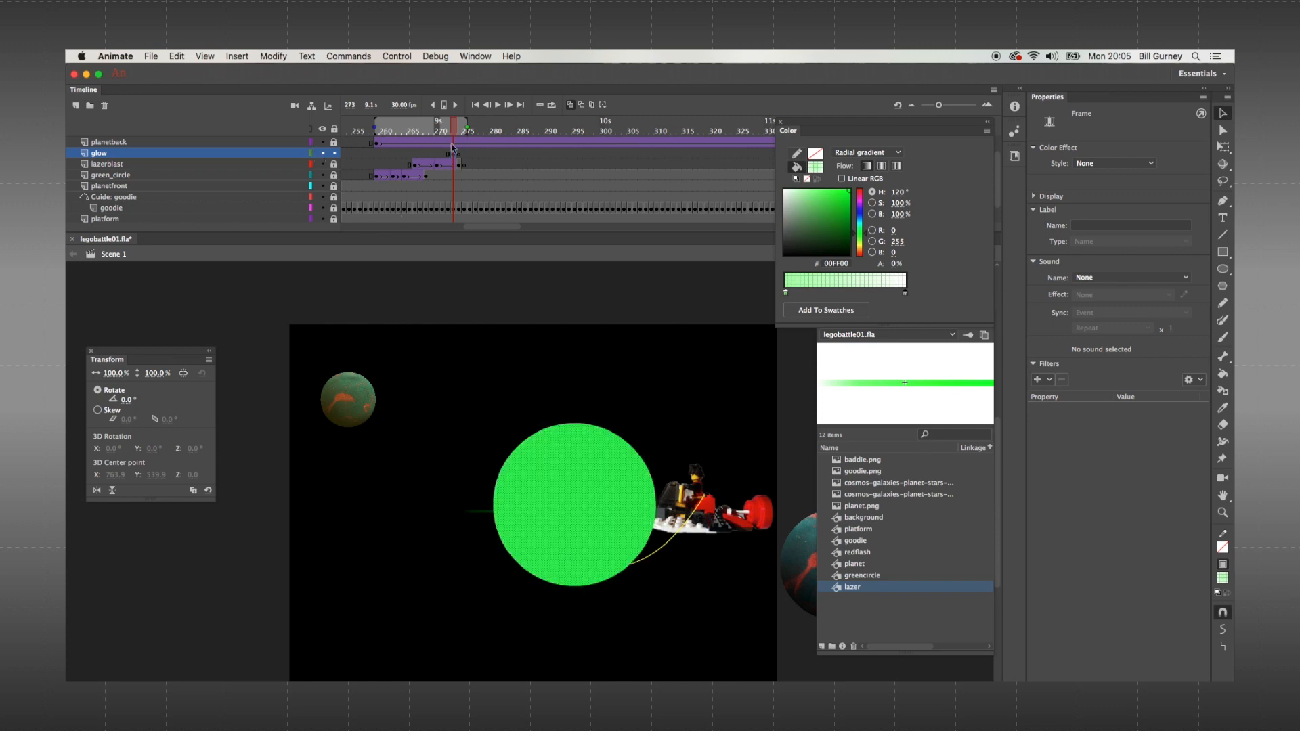
{"action": "left_click", "coordinate": [571, 105]}
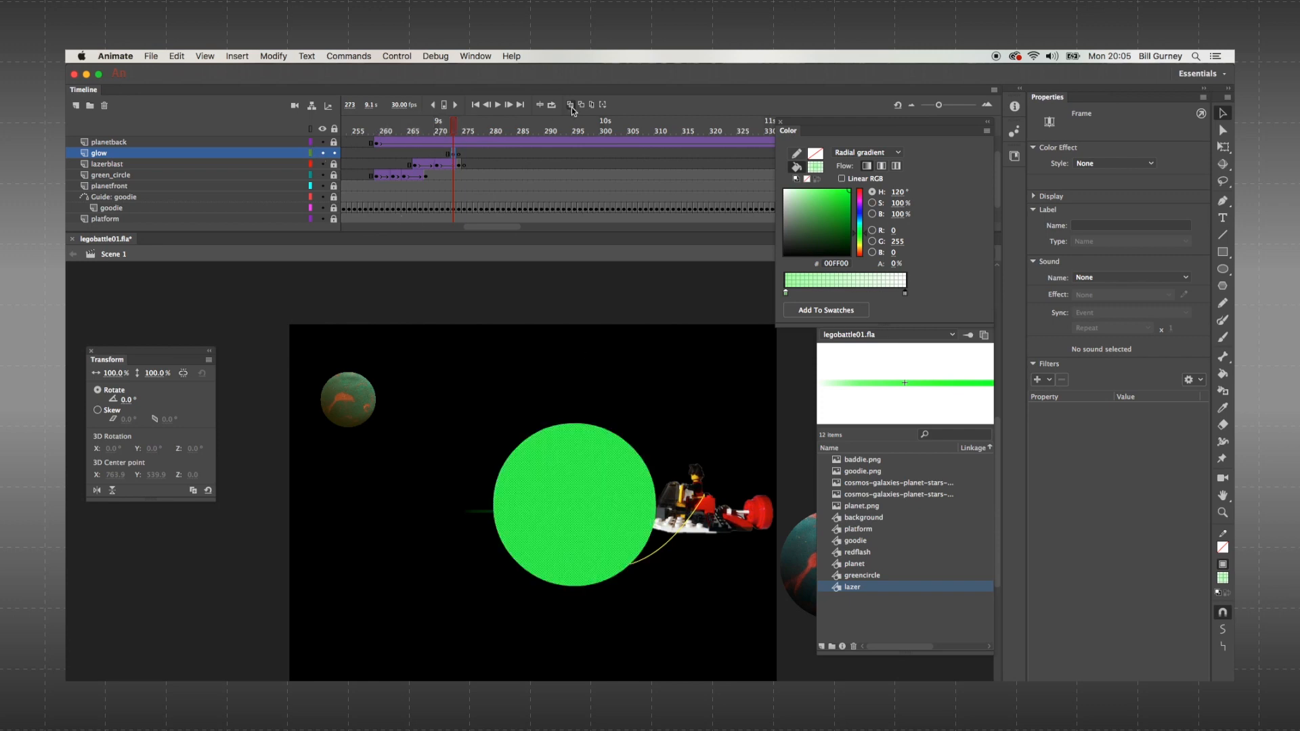
- Move the glow keyframe to frame 262 so the glow overlaps the large green circle flash
{"action": "left_click", "coordinate": [447, 129]}
{"action": "left_click_drag", "start_coordinate": [446, 128], "coordinate": [392, 134]}
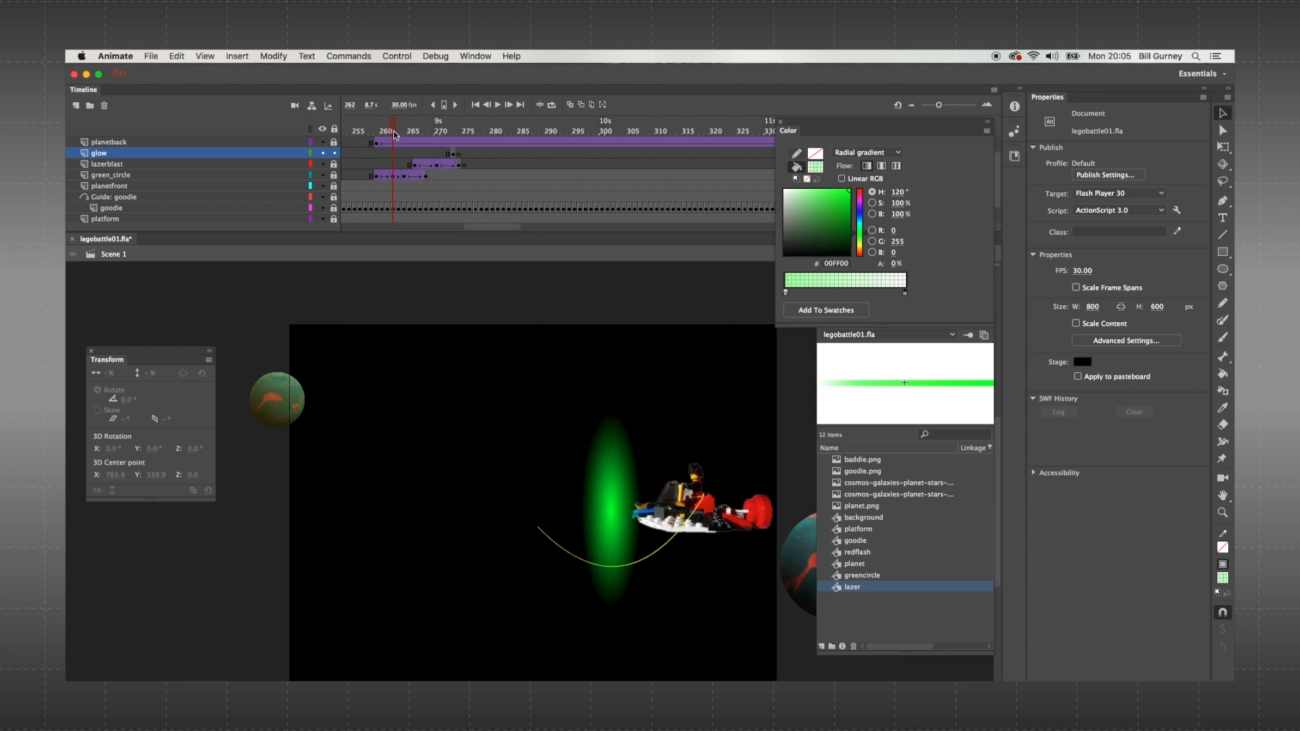
{"action": "left_click", "coordinate": [455, 156]}
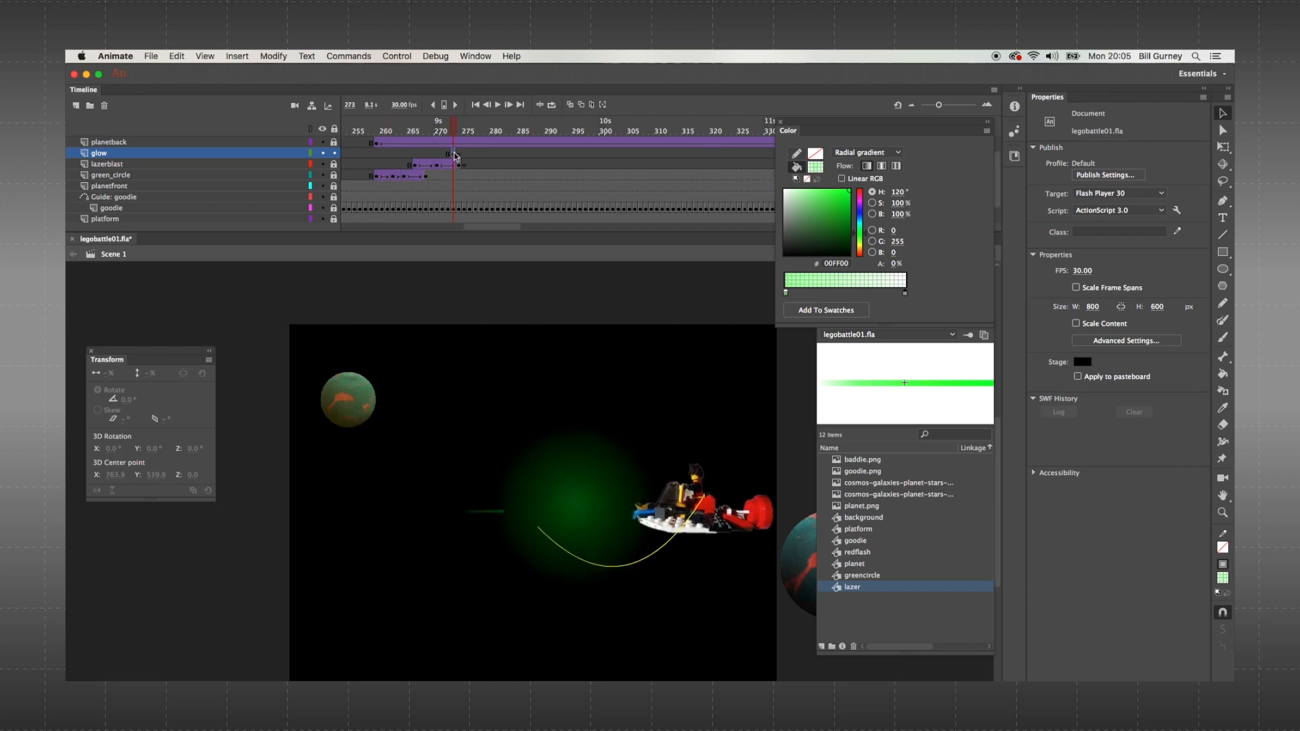
{"action": "left_click", "coordinate": [455, 157]}
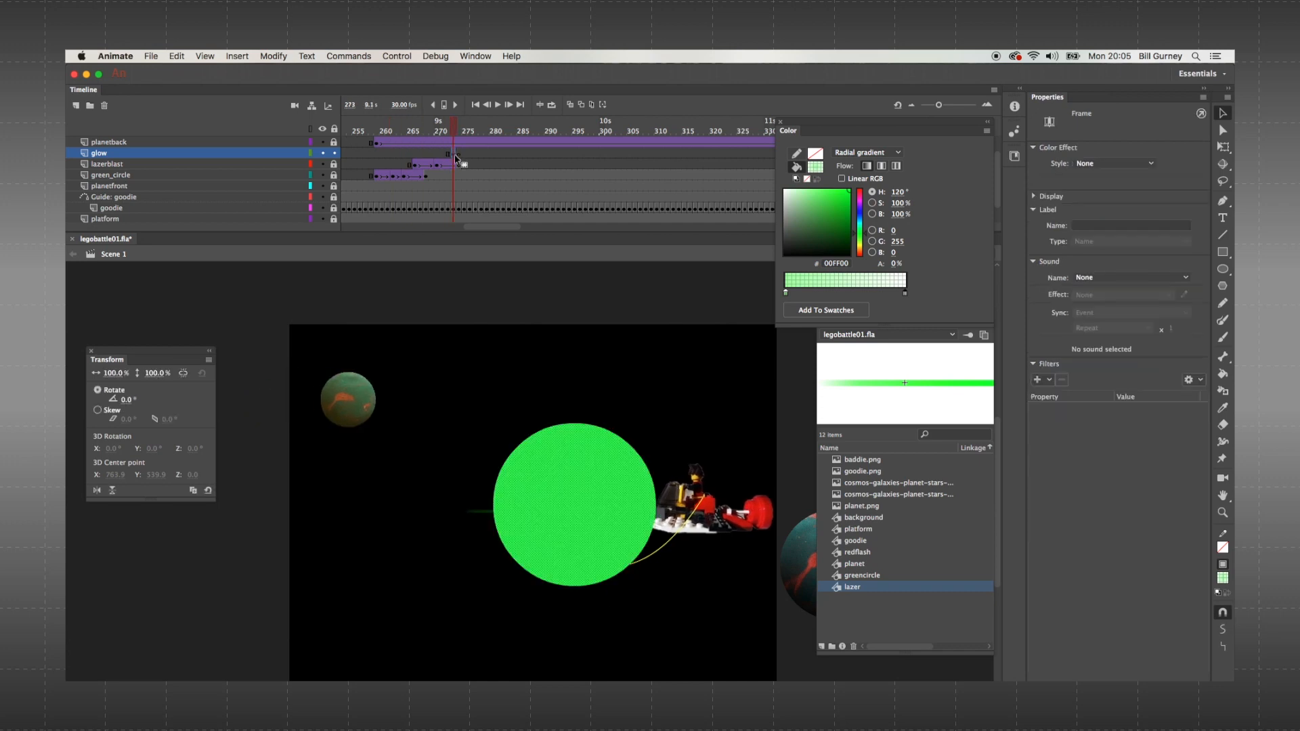
{"action": "left_click_drag", "start_coordinate": [455, 155], "coordinate": [391, 155]}
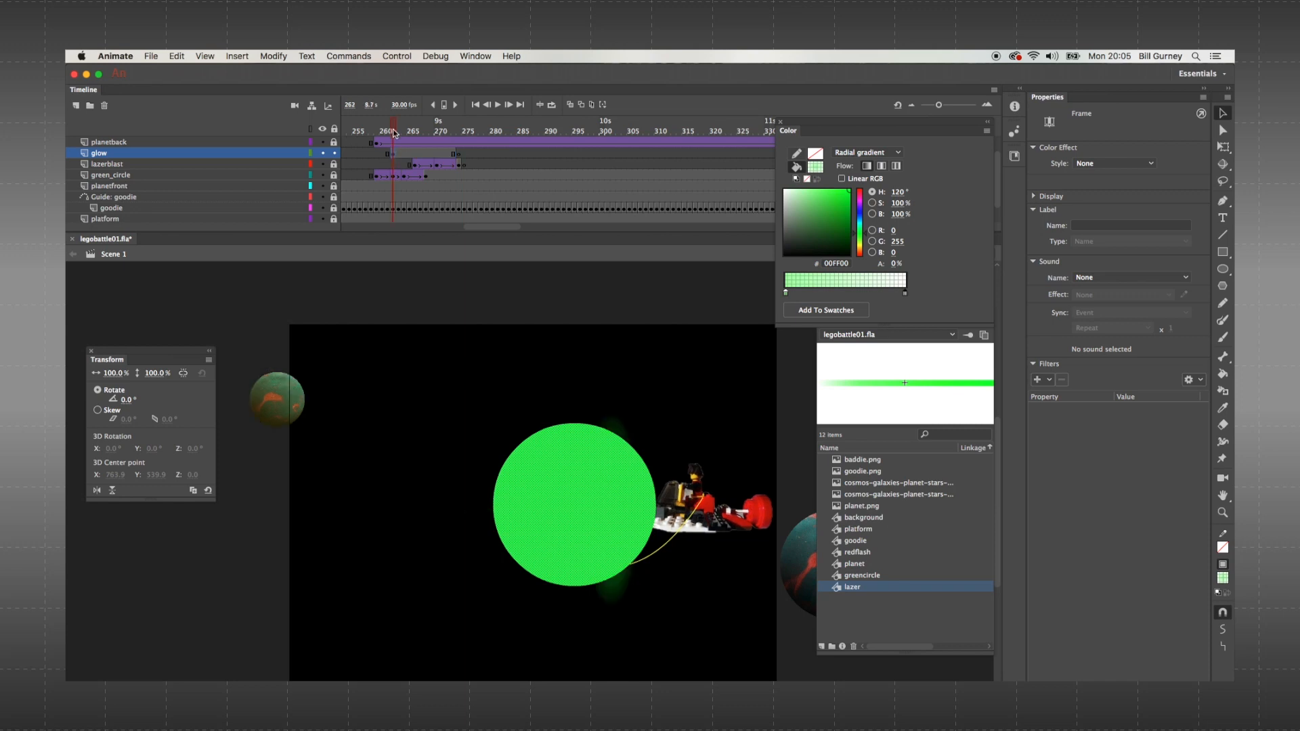
{"action": "left_click", "coordinate": [393, 130]}
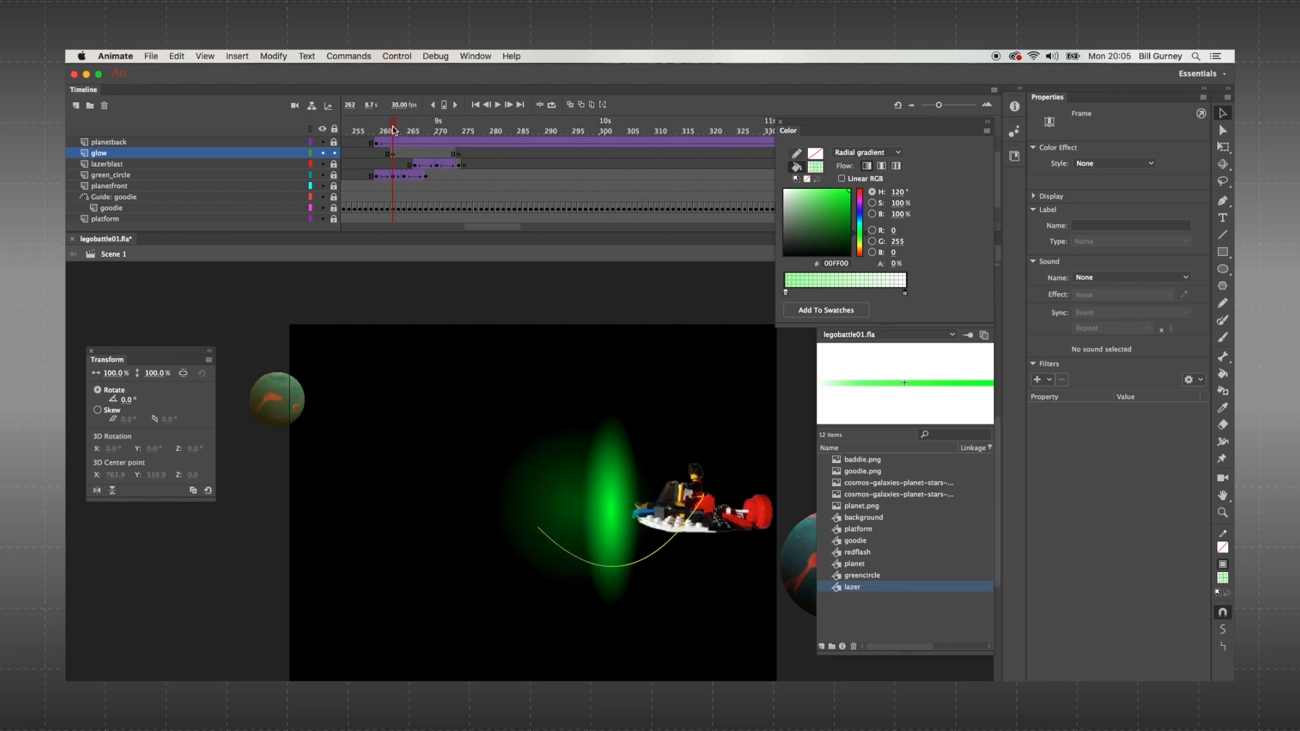
- Using the glow layer's outline display, center the glow circle on the green circle flash and restore the filled display
{"action": "left_click", "coordinate": [310, 153]}
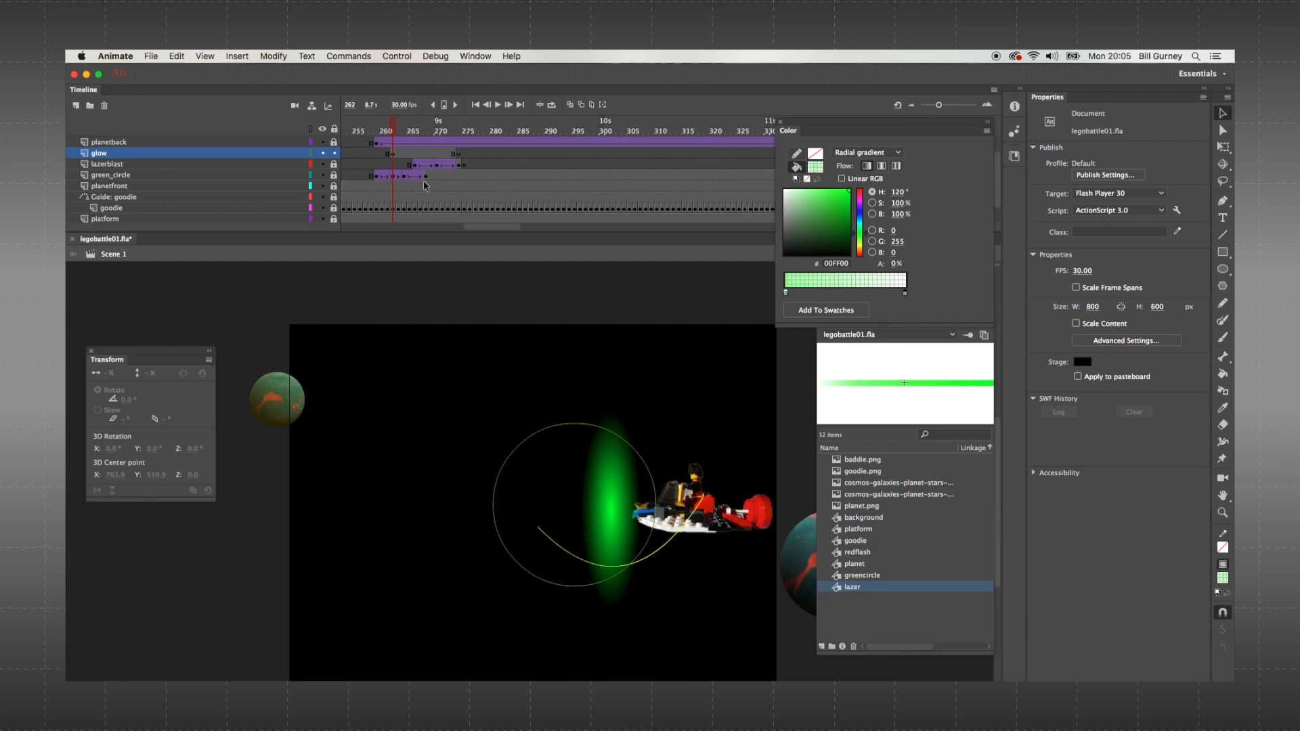
{"action": "left_click", "coordinate": [393, 155]}
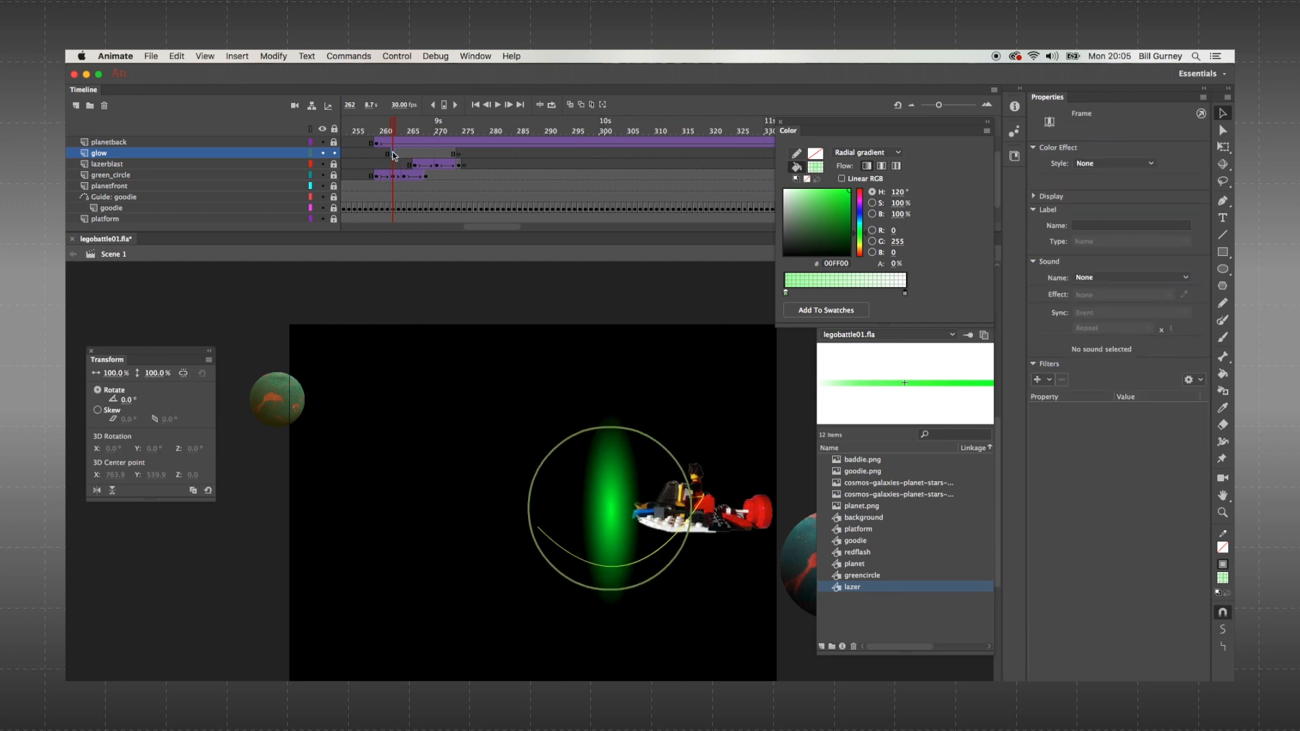
{"action": "left_click", "coordinate": [311, 154]}
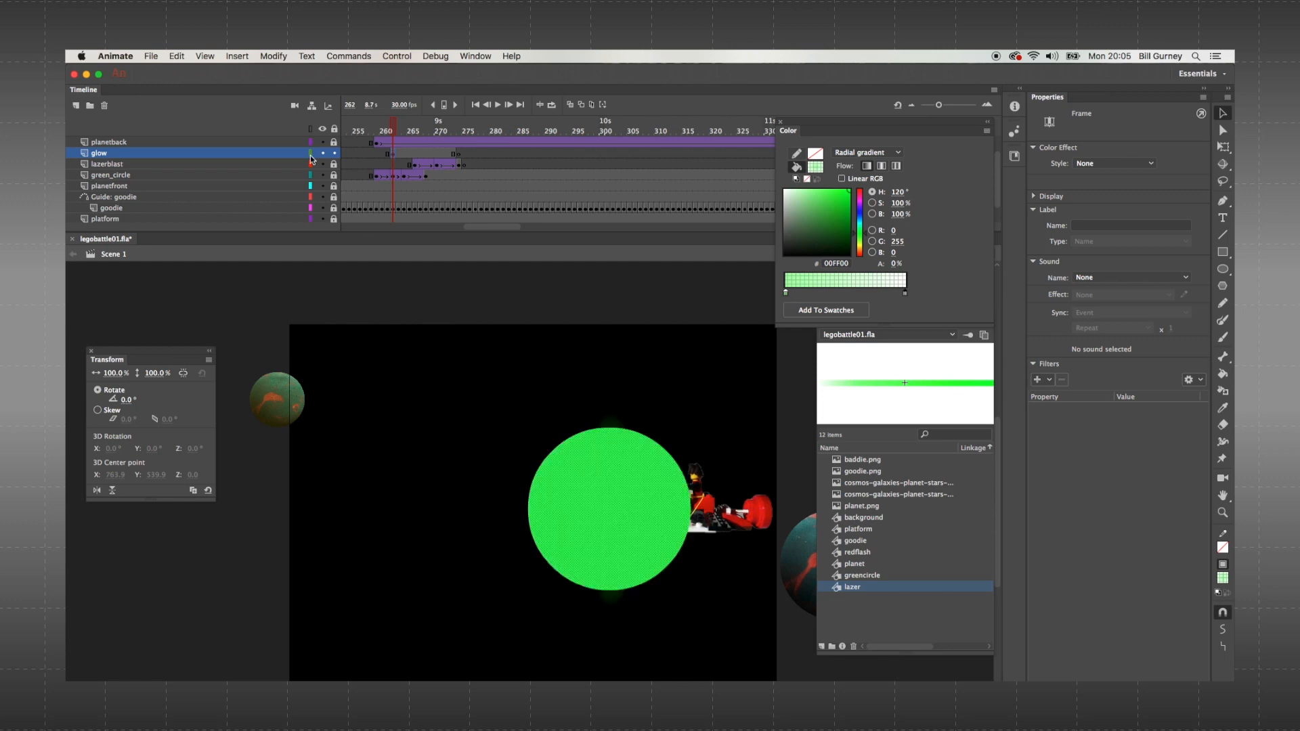
- Move the glow keyframe back to frame 273, group the circle, and shift the keyframe to frame 266 where the lazer blast starts
{"action": "left_click_drag", "start_coordinate": [392, 155], "coordinate": [454, 156]}
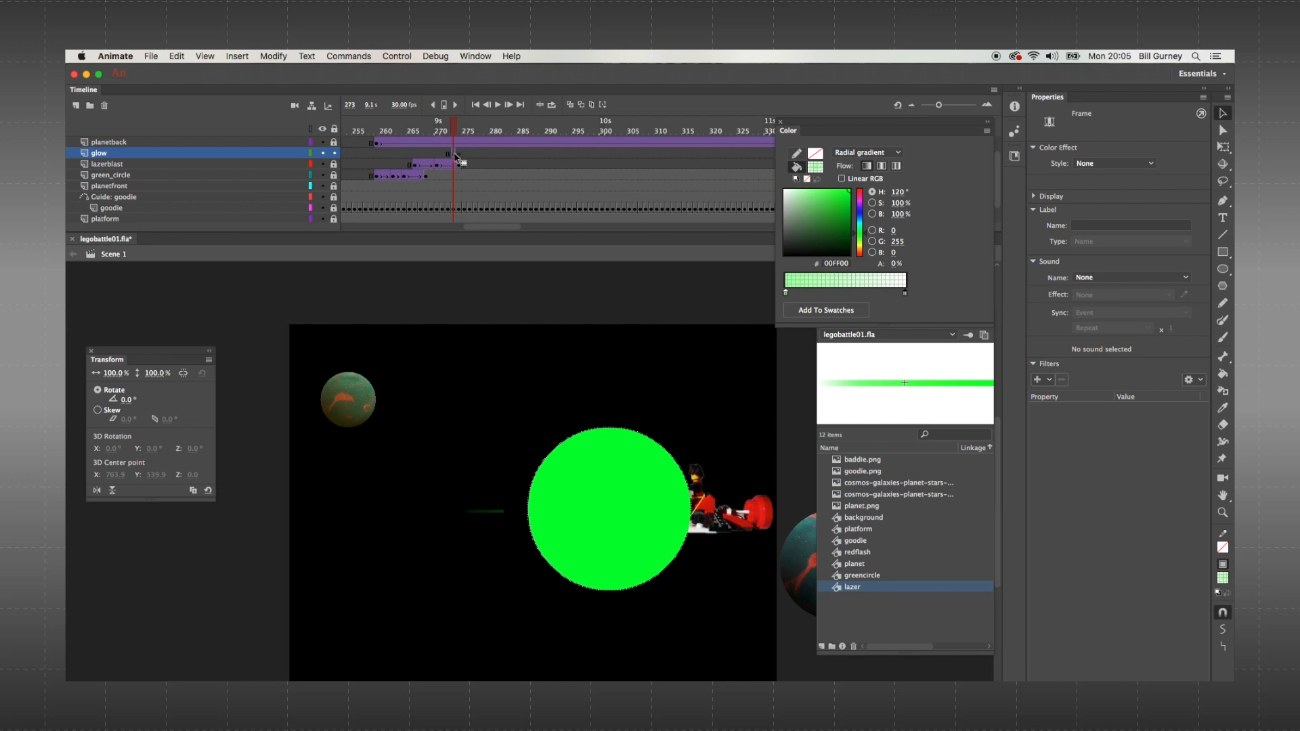
{"action": "key", "text": "super+g"}
{"action": "left_click_drag", "start_coordinate": [460, 132], "coordinate": [526, 154]}
{"action": "left_click", "coordinate": [566, 153]}
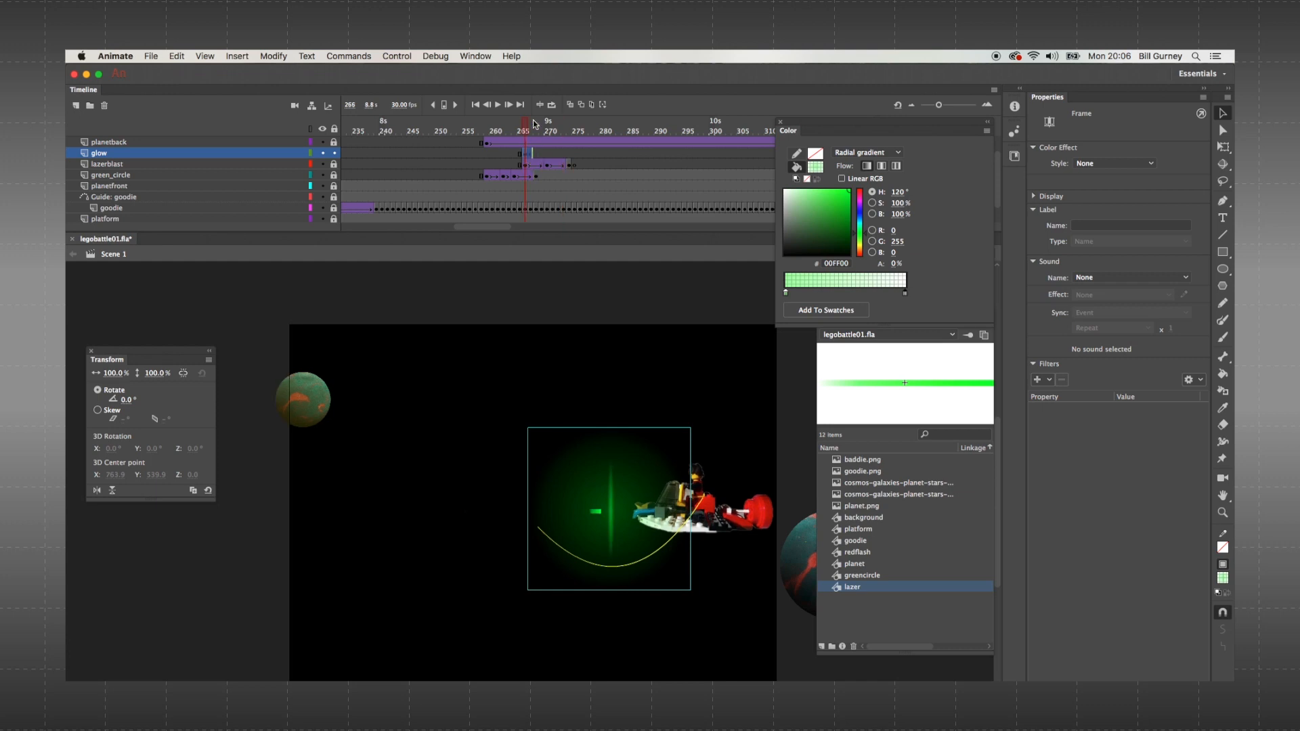
- Play back the glow with the lazer blast, and check the last and first keyframes of the green_circle tween
{"action": "key", "text": "Return"}
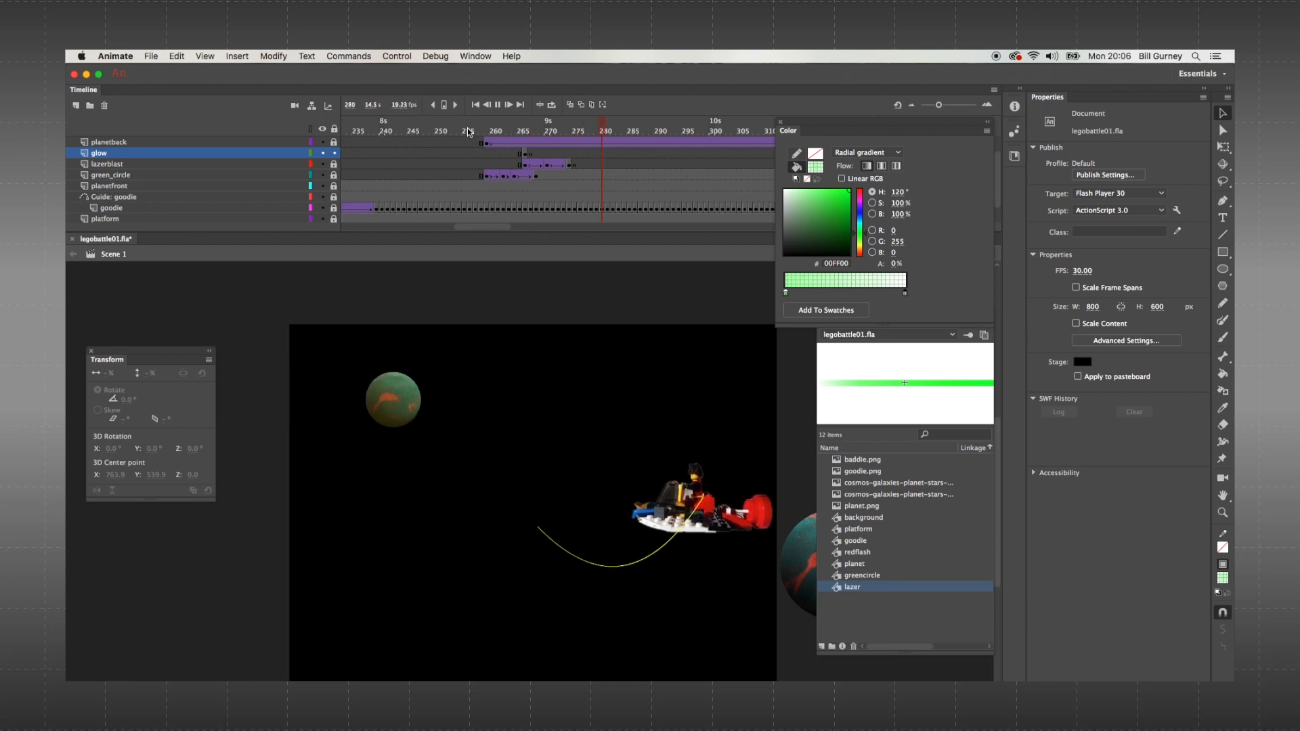
{"action": "left_click", "coordinate": [535, 176]}
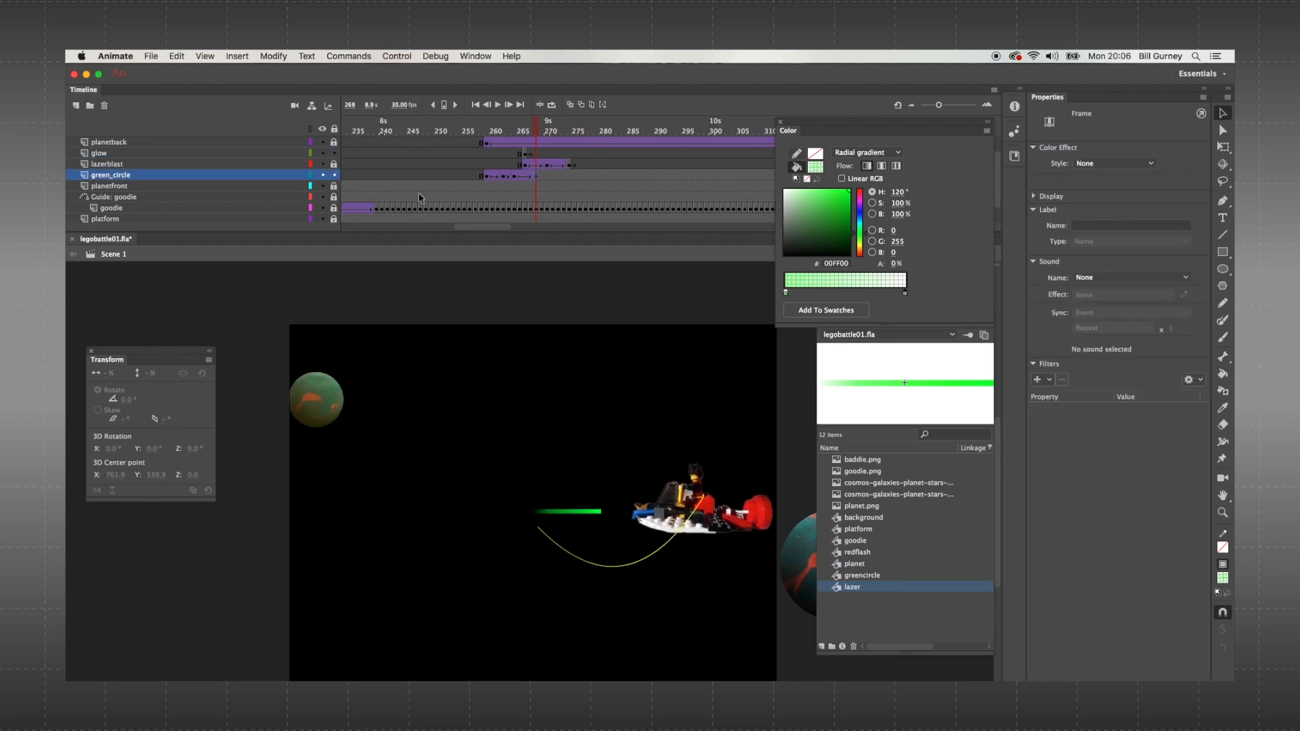
{"action": "left_click", "coordinate": [486, 176]}
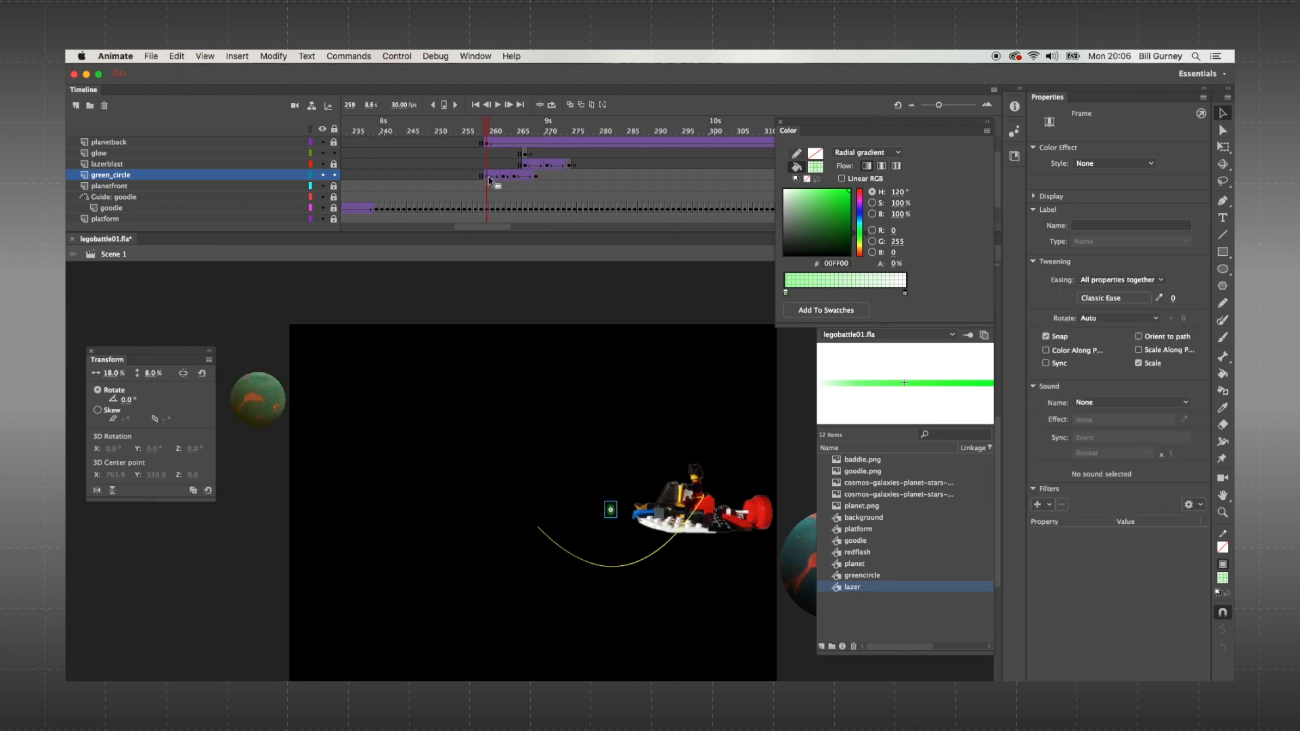
- Shift the green circle right, closer to the ship's nose, across the keyframes of the green_circle tween
{"action": "left_click", "coordinate": [503, 180]}
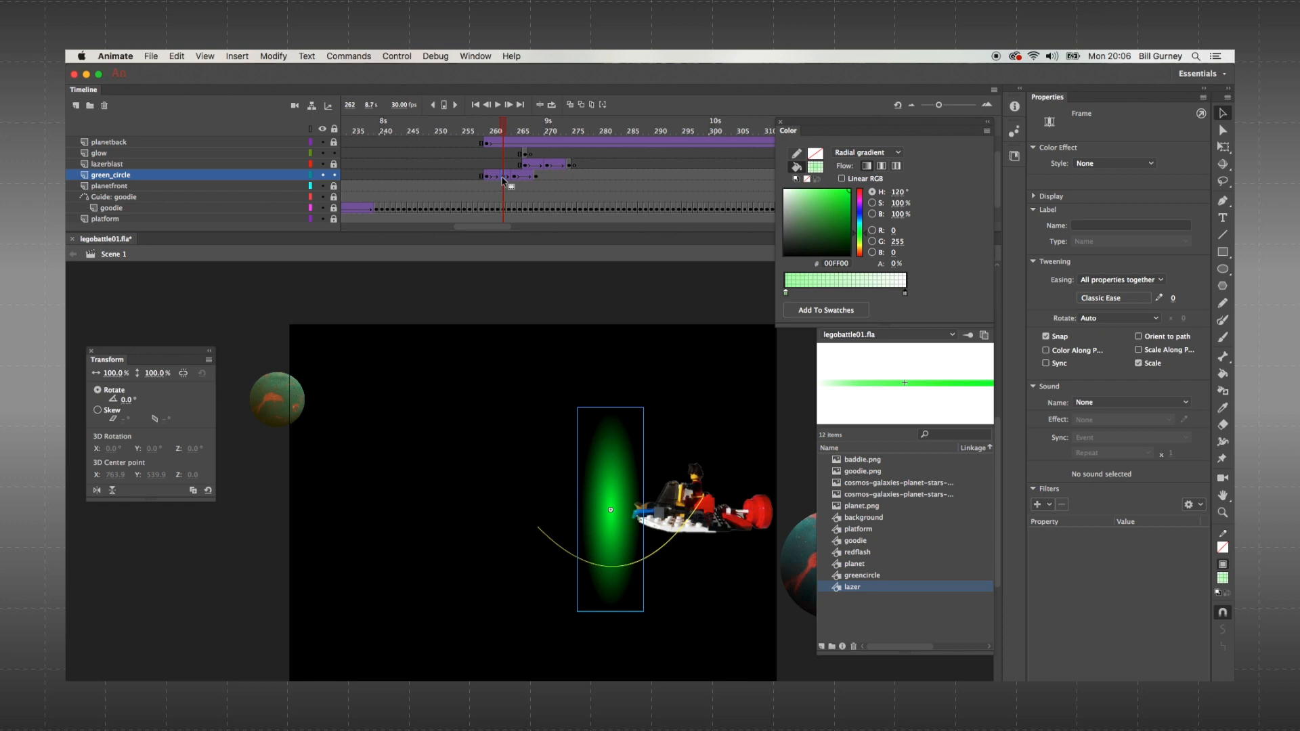
{"action": "left_click", "coordinate": [515, 179]}
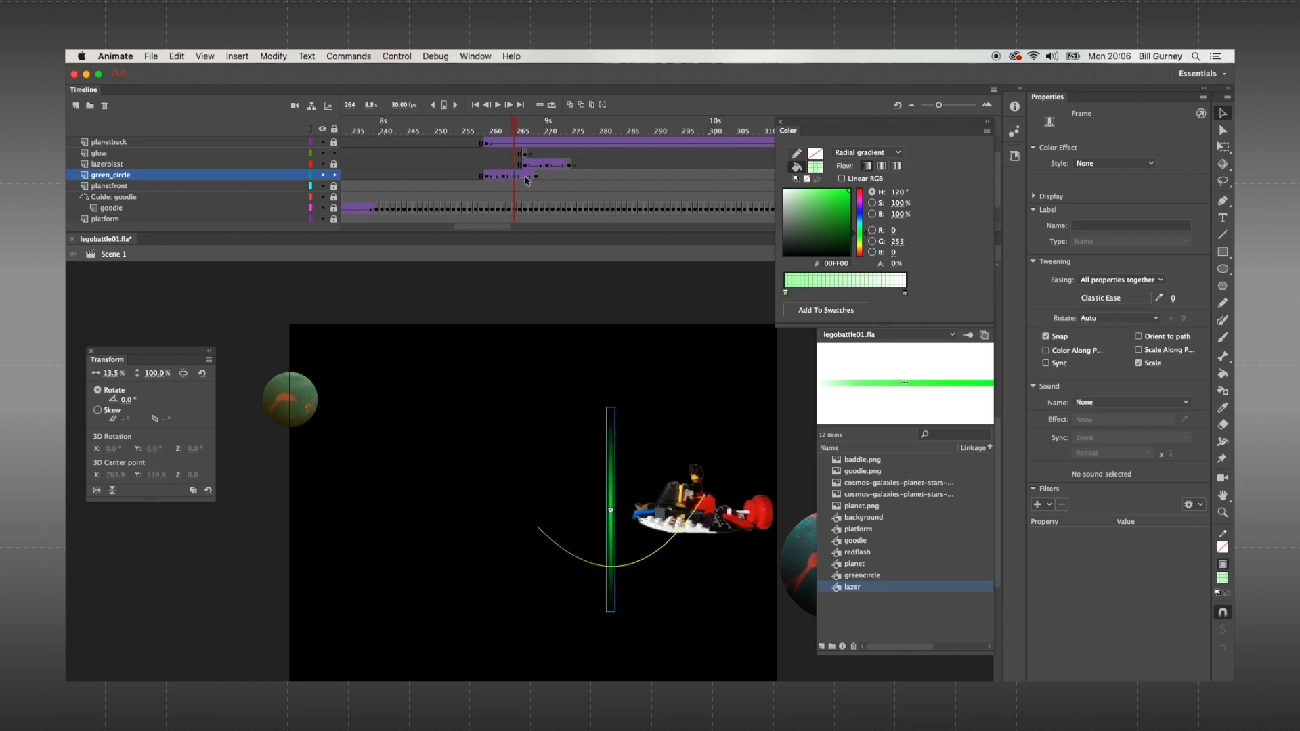
{"action": "left_click", "coordinate": [536, 180]}
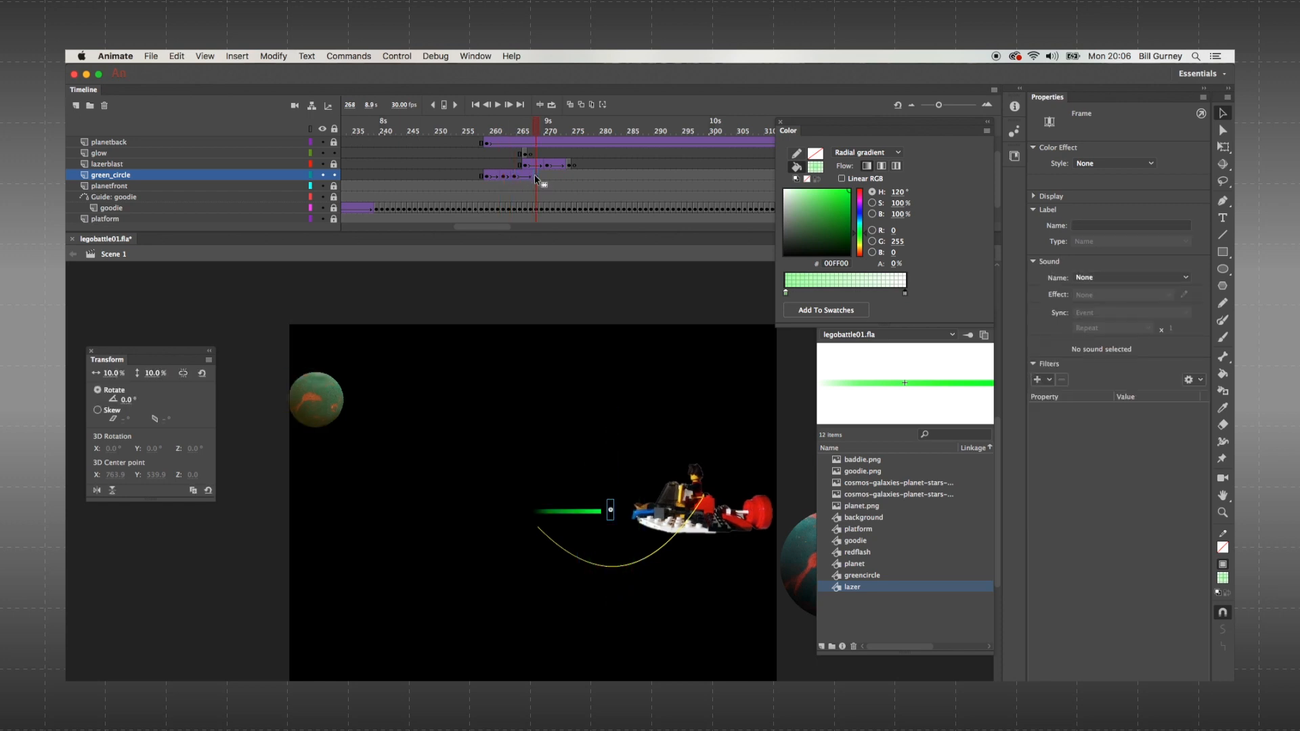
{"action": "left_click", "coordinate": [484, 177]}
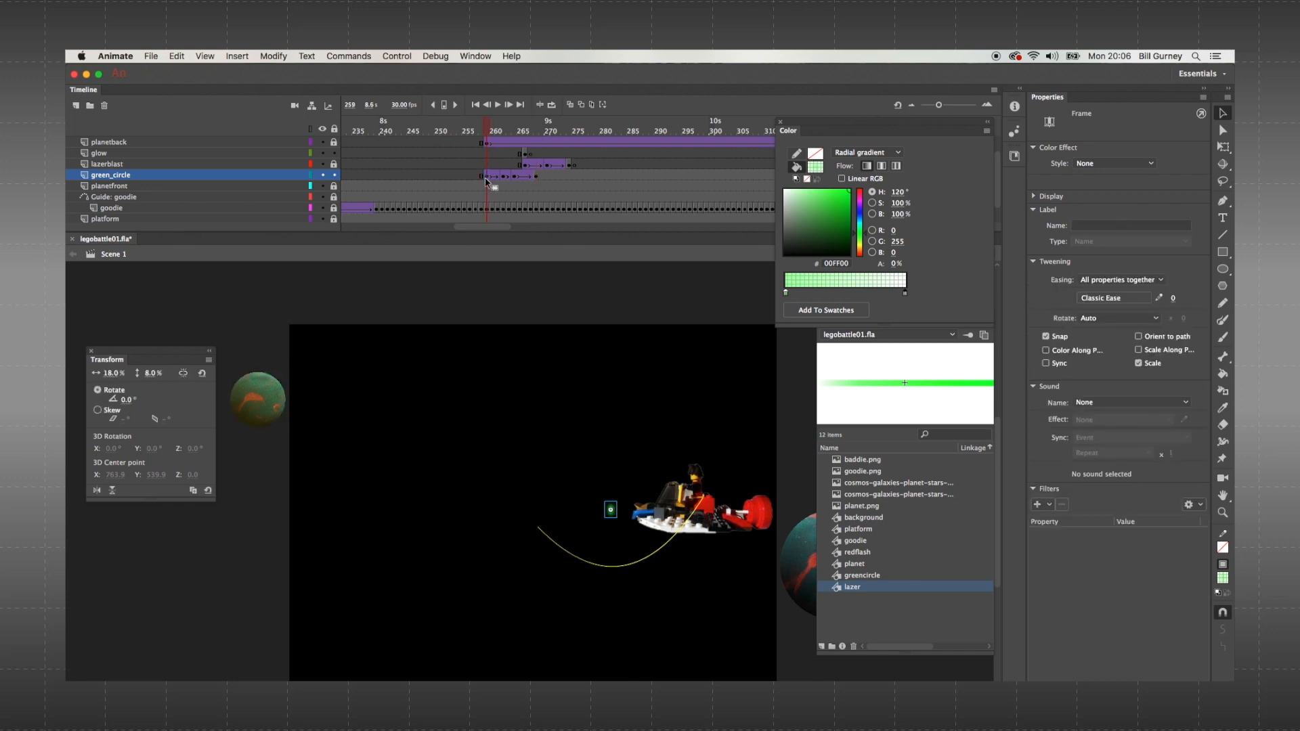
{"action": "left_click", "coordinate": [504, 178]}
{"action": "left_click", "coordinate": [515, 177]}
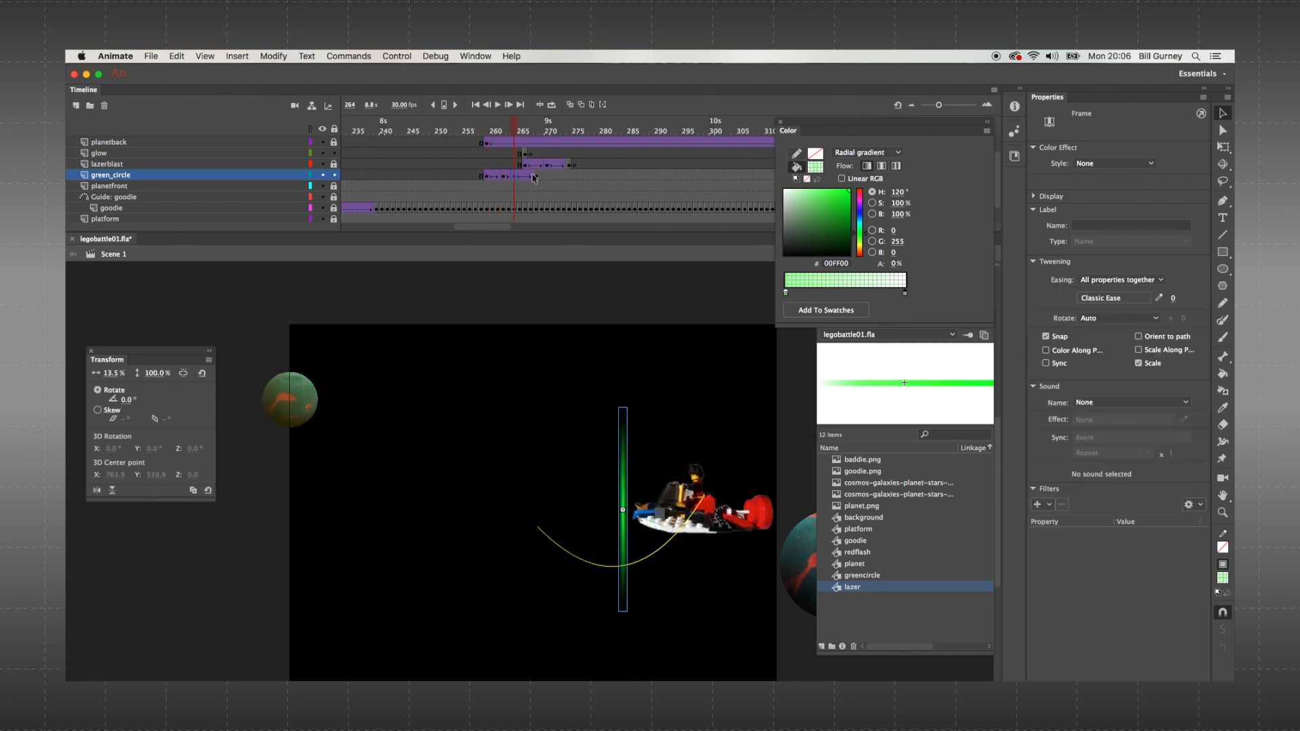
{"action": "left_click", "coordinate": [535, 177]}
- Shift the lazer blast right to start at the ship's nose across its tween keyframes and play back the blast
{"action": "left_click", "coordinate": [525, 164]}
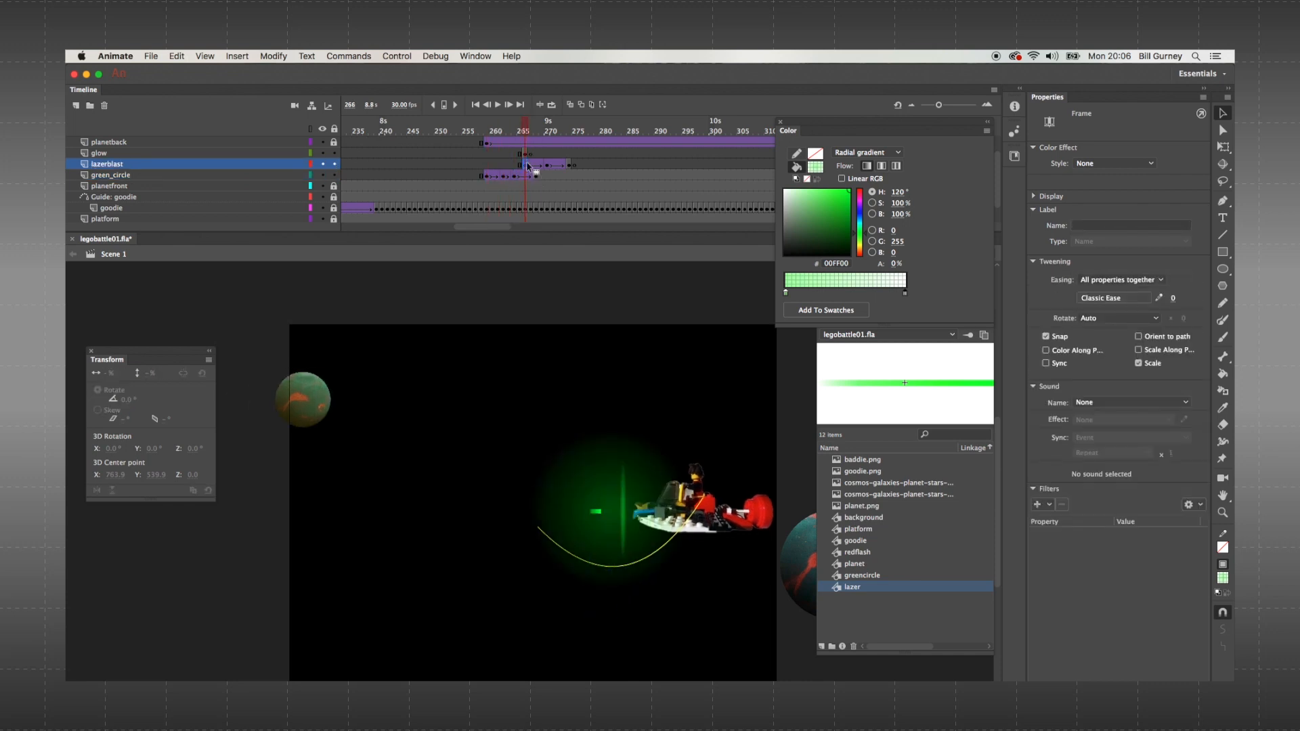
{"action": "left_click", "coordinate": [547, 167]}
{"action": "left_click", "coordinate": [568, 165]}
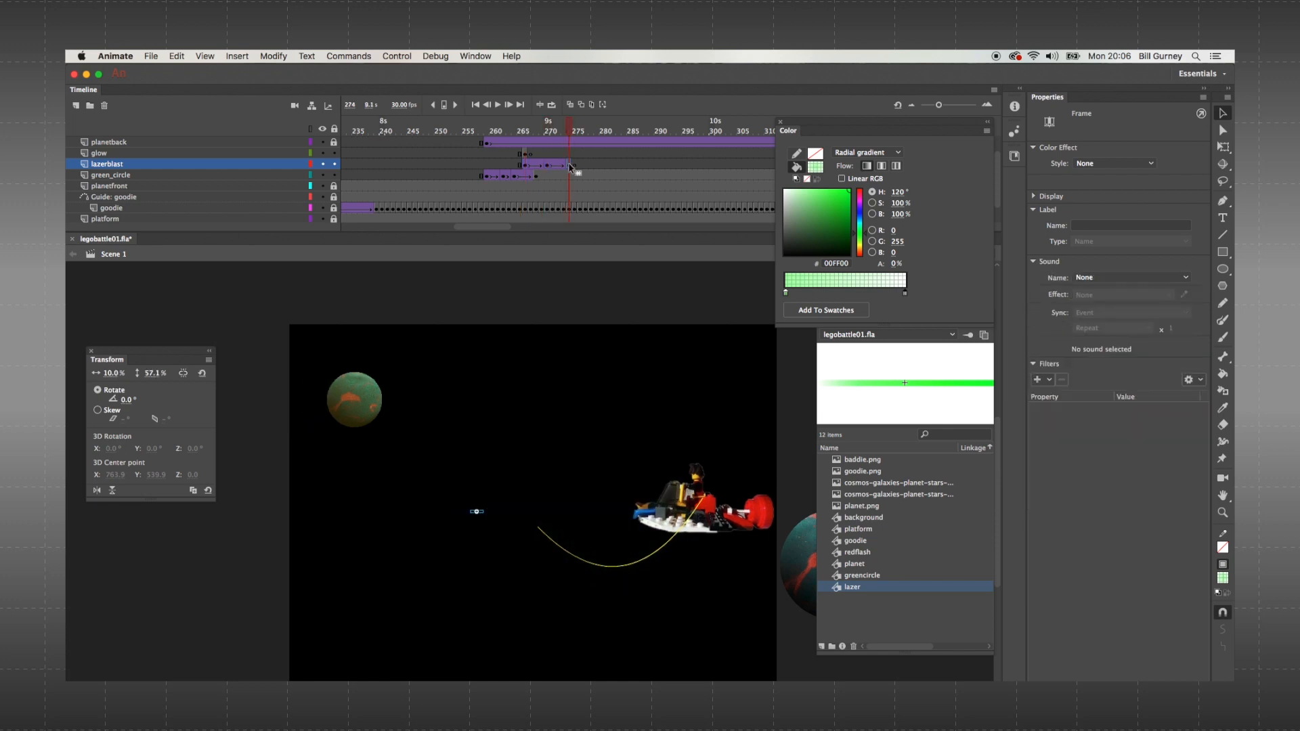
{"action": "key", "text": "Return"}
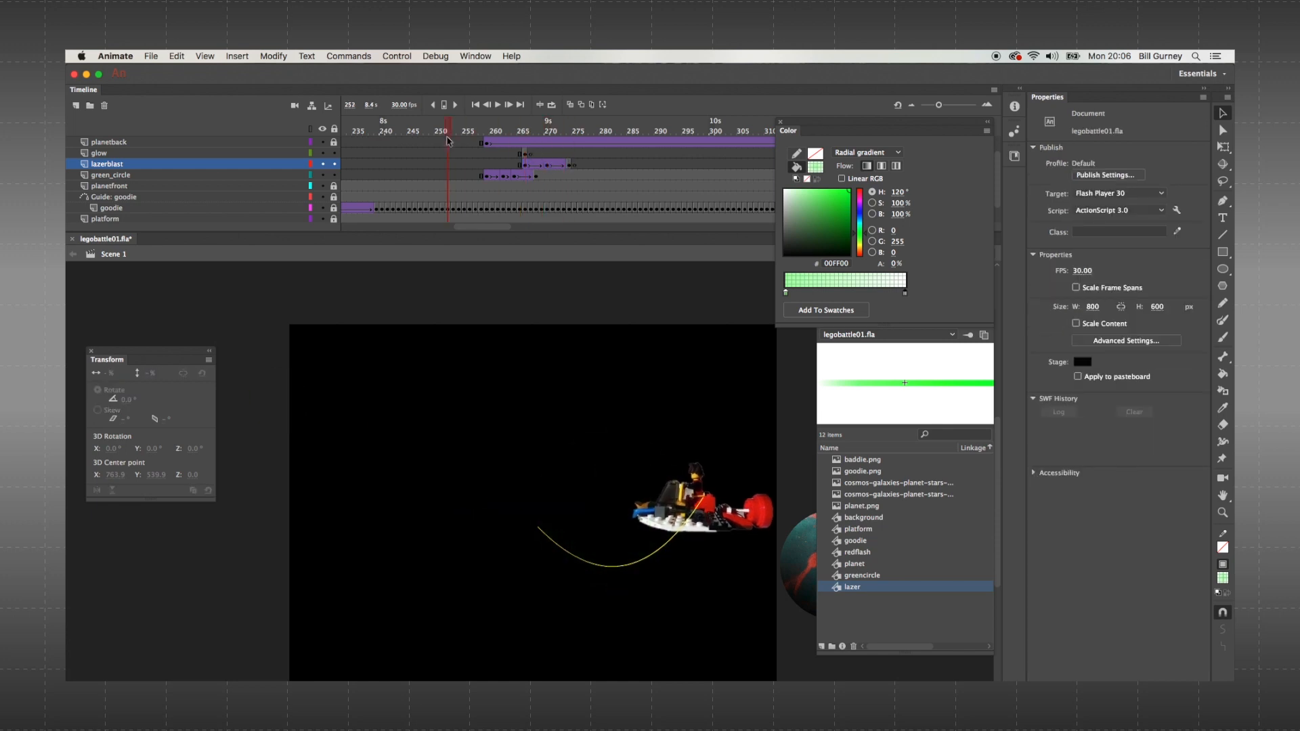
{"action": "key", "text": "Return"}
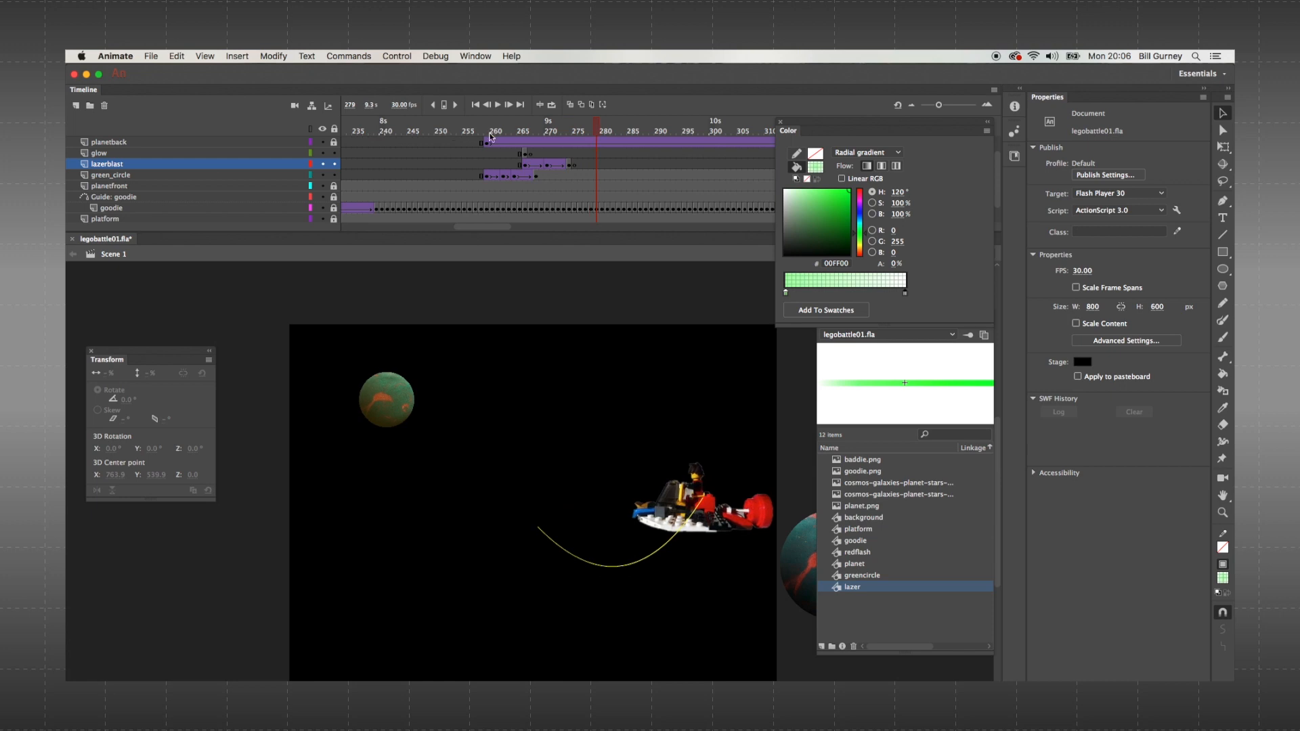
{"action": "left_click", "coordinate": [528, 167]}
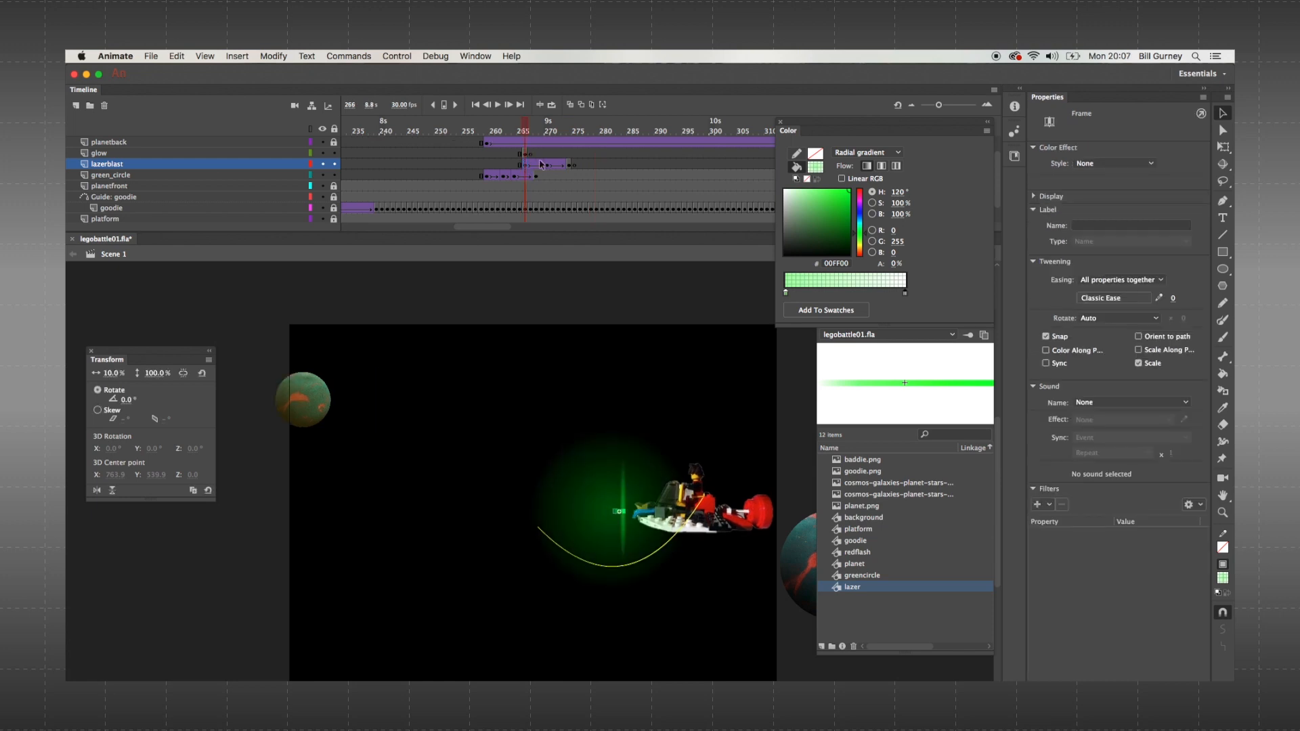
{"action": "left_click", "coordinate": [547, 168]}
{"action": "key", "text": "Return"}
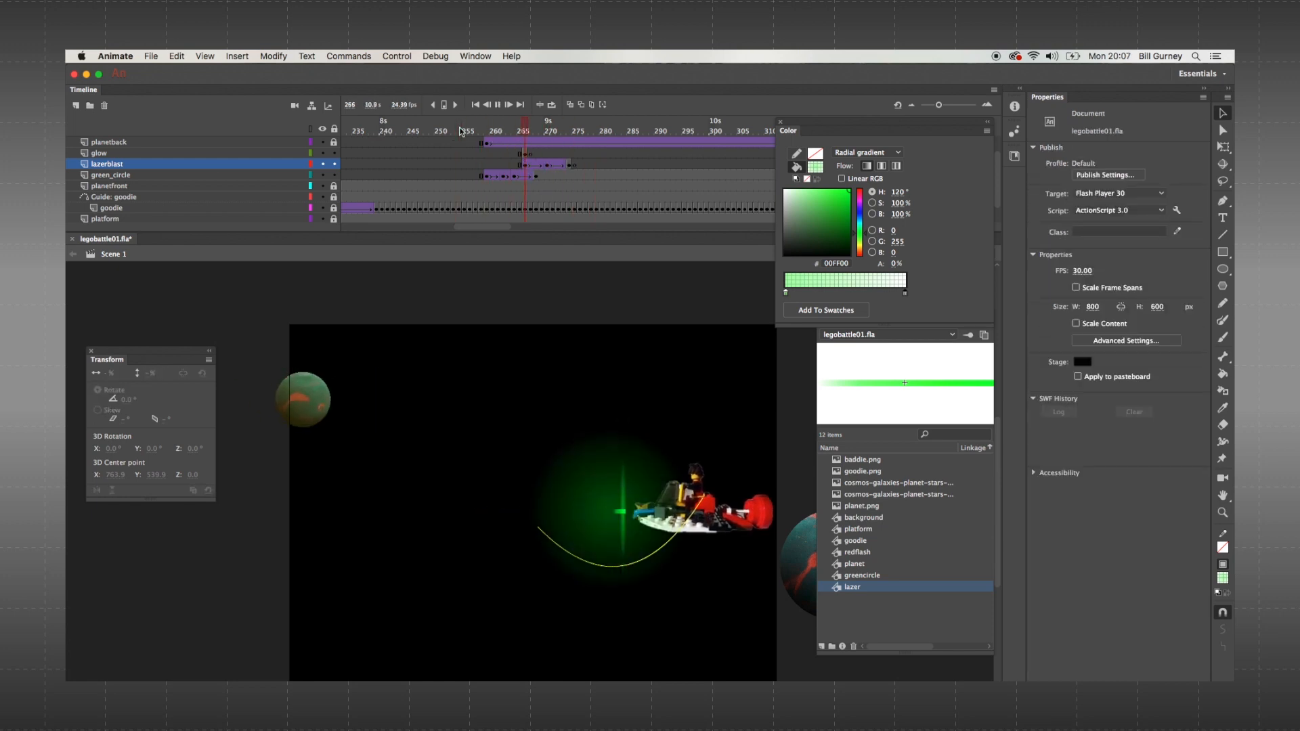
- Insert a blank keyframe on the green_circle layer at frame 269, just after the flash ends
{"action": "left_click", "coordinate": [542, 176]}
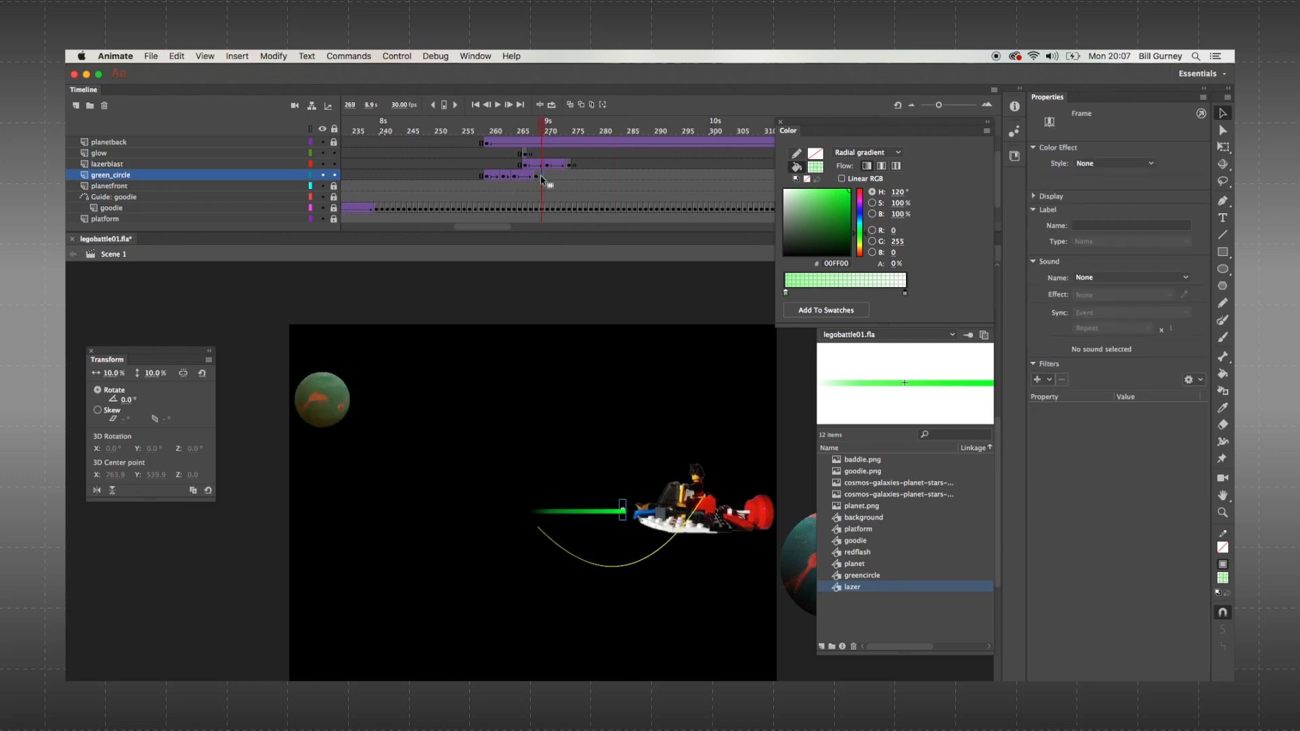
{"action": "right_click", "coordinate": [541, 178]}
{"action": "left_click", "coordinate": [579, 285]}
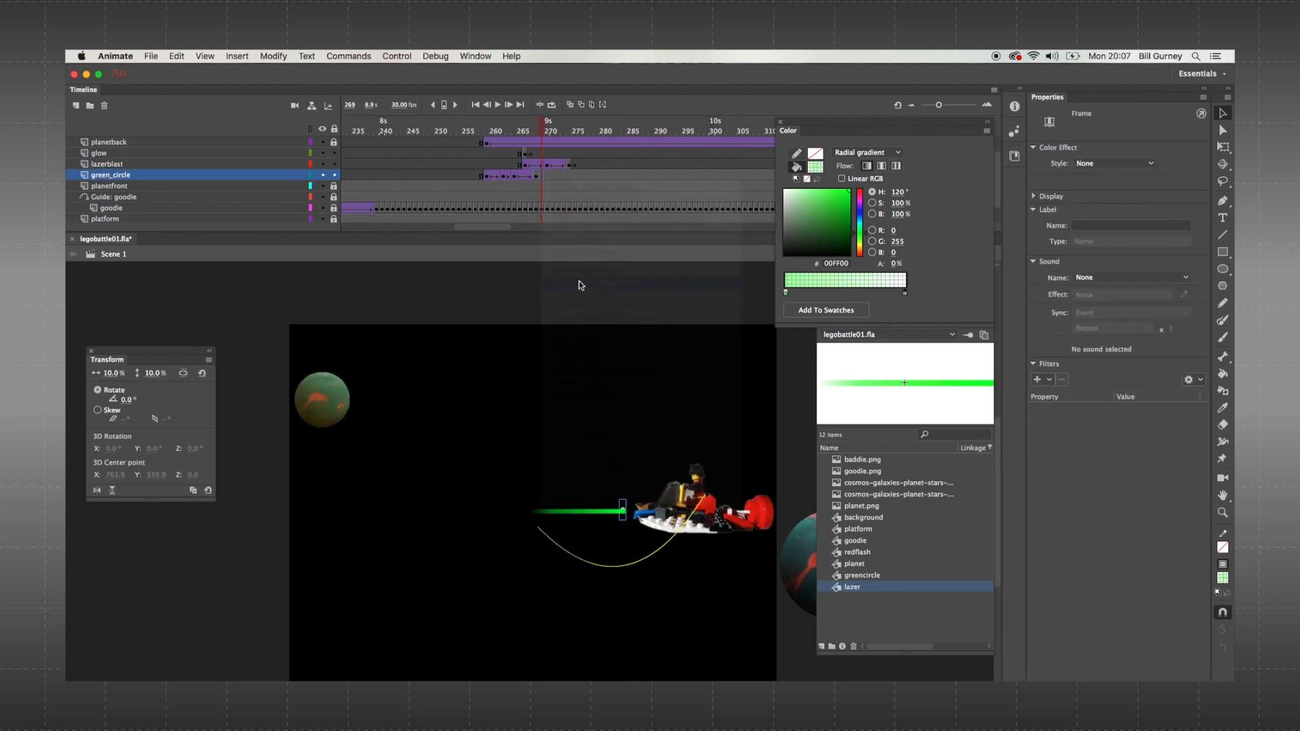
- Copy the blast's frames on the glow, lazerblast and green_circle layers, paste them at frame 285, and play back both blasts
{"action": "left_click_drag", "start_coordinate": [485, 156], "coordinate": [631, 154]}
{"action": "right_click", "coordinate": [571, 172]}
{"action": "left_click", "coordinate": [587, 324]}
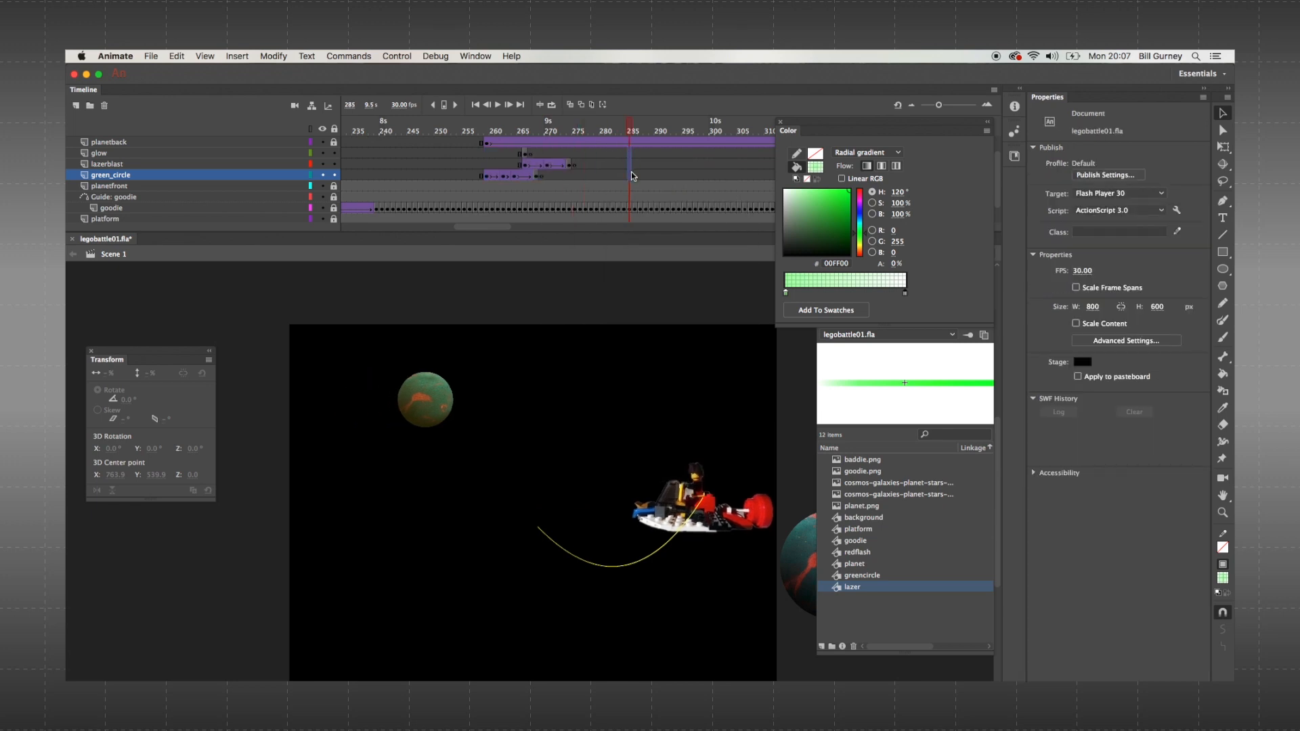
{"action": "left_click", "coordinate": [631, 173]}
{"action": "right_click", "coordinate": [631, 174]}
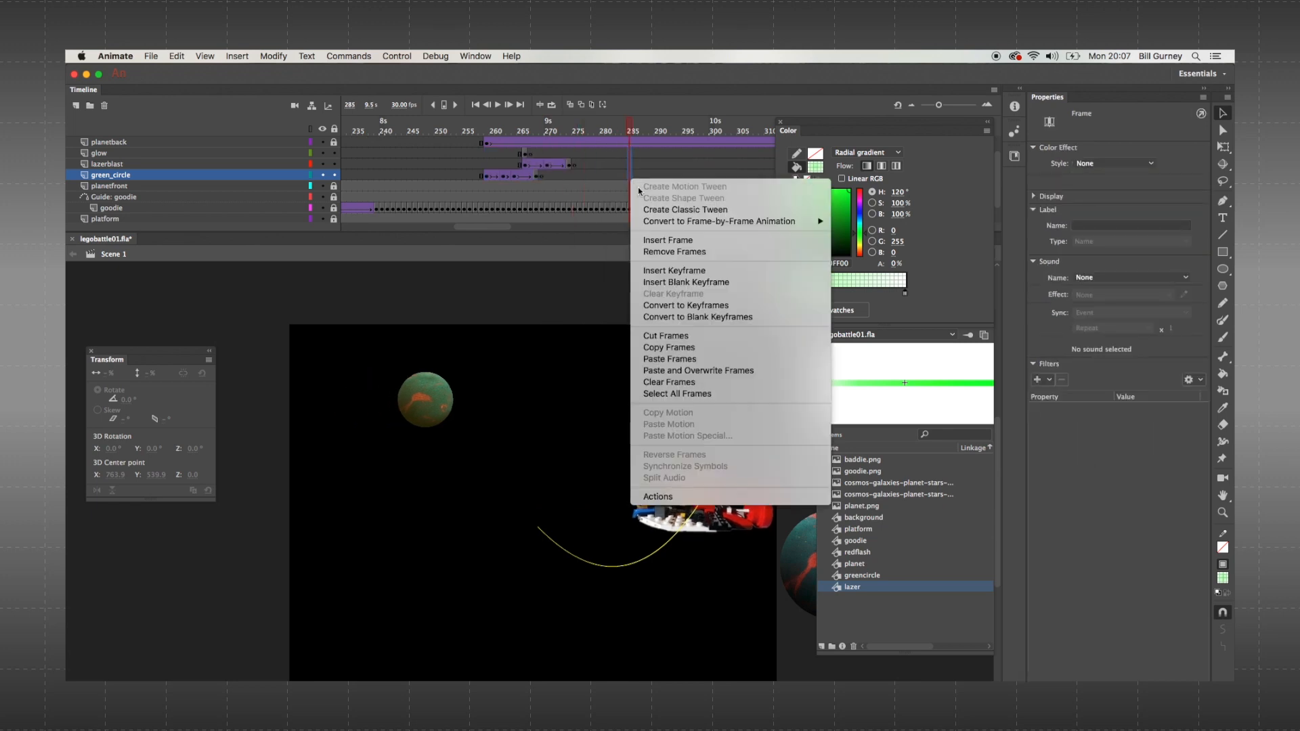
{"action": "left_click", "coordinate": [669, 359]}
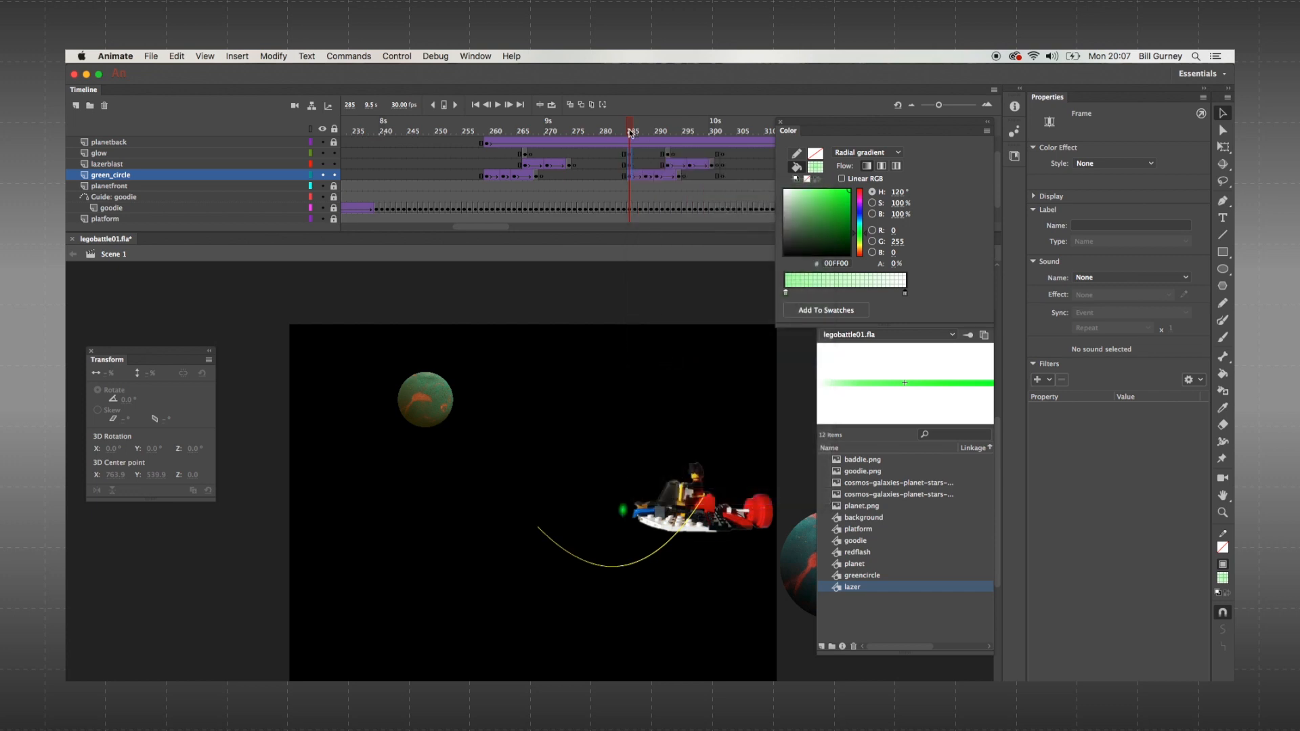
{"action": "left_click", "coordinate": [426, 120]}
{"action": "key", "text": "Return"}
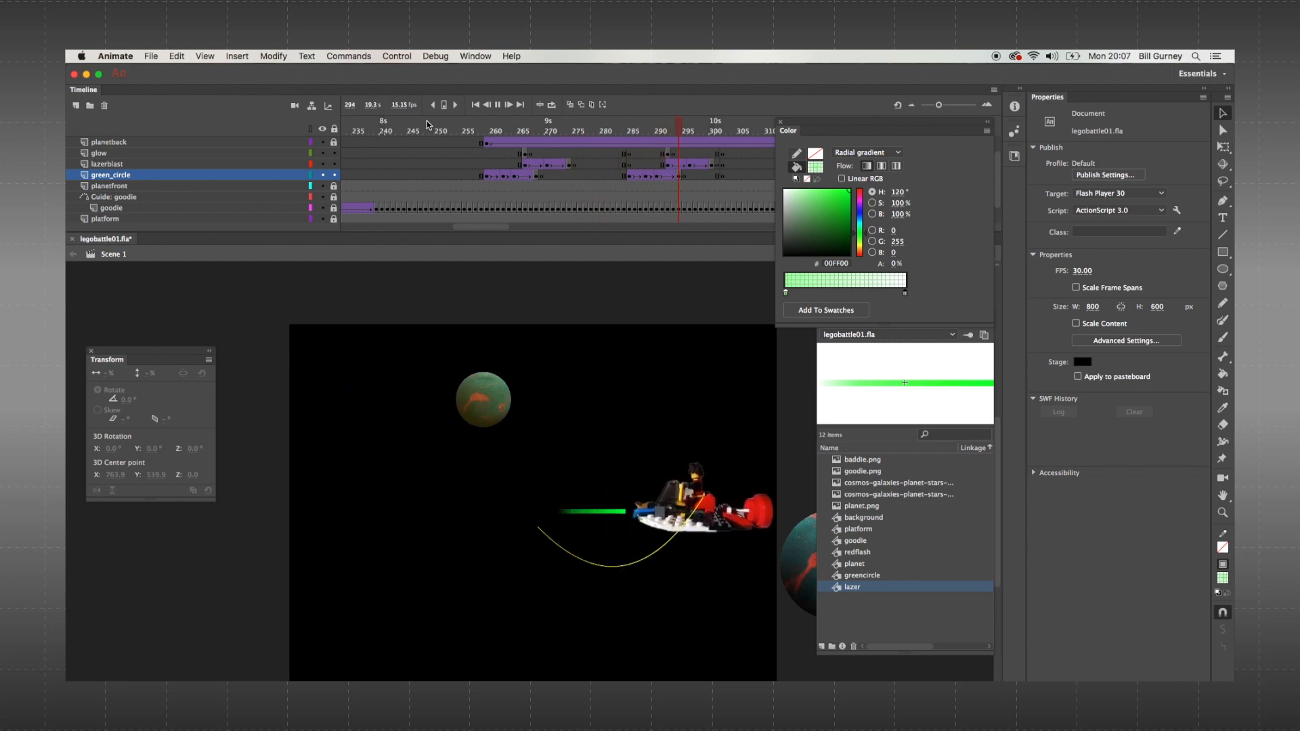
{"action": "key", "text": "Return"}
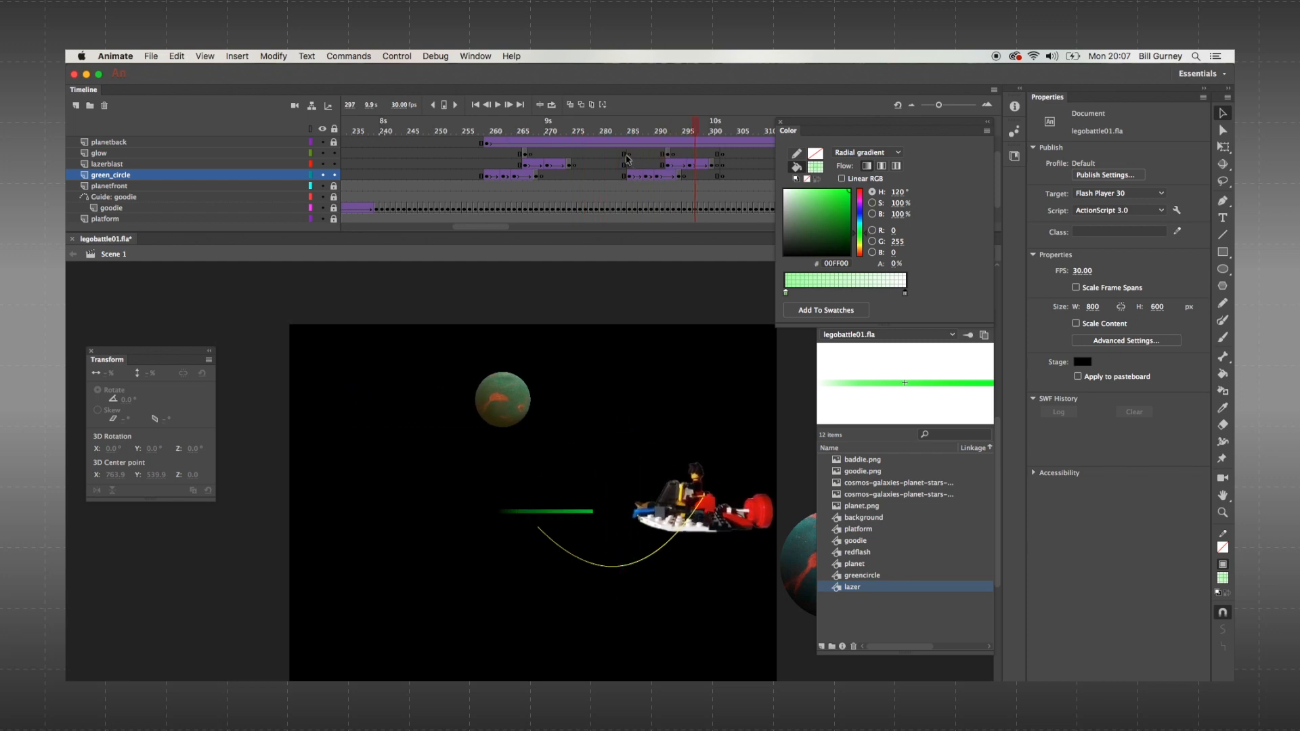
- Remove frames 277 to 284 on the glow, lazerblast and green_circle layers to bring the two blasts closer, and play them back
{"action": "left_click_drag", "start_coordinate": [626, 156], "coordinate": [588, 178]}
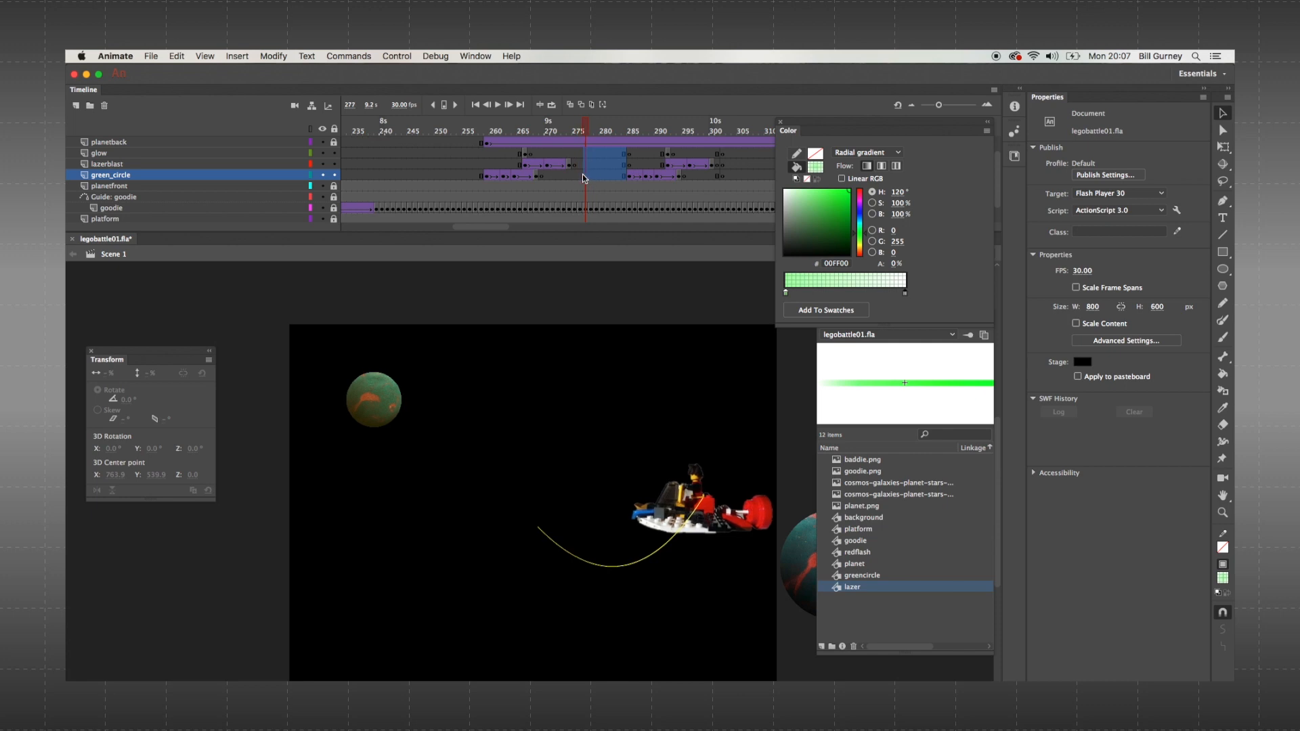
{"action": "right_click", "coordinate": [590, 176]}
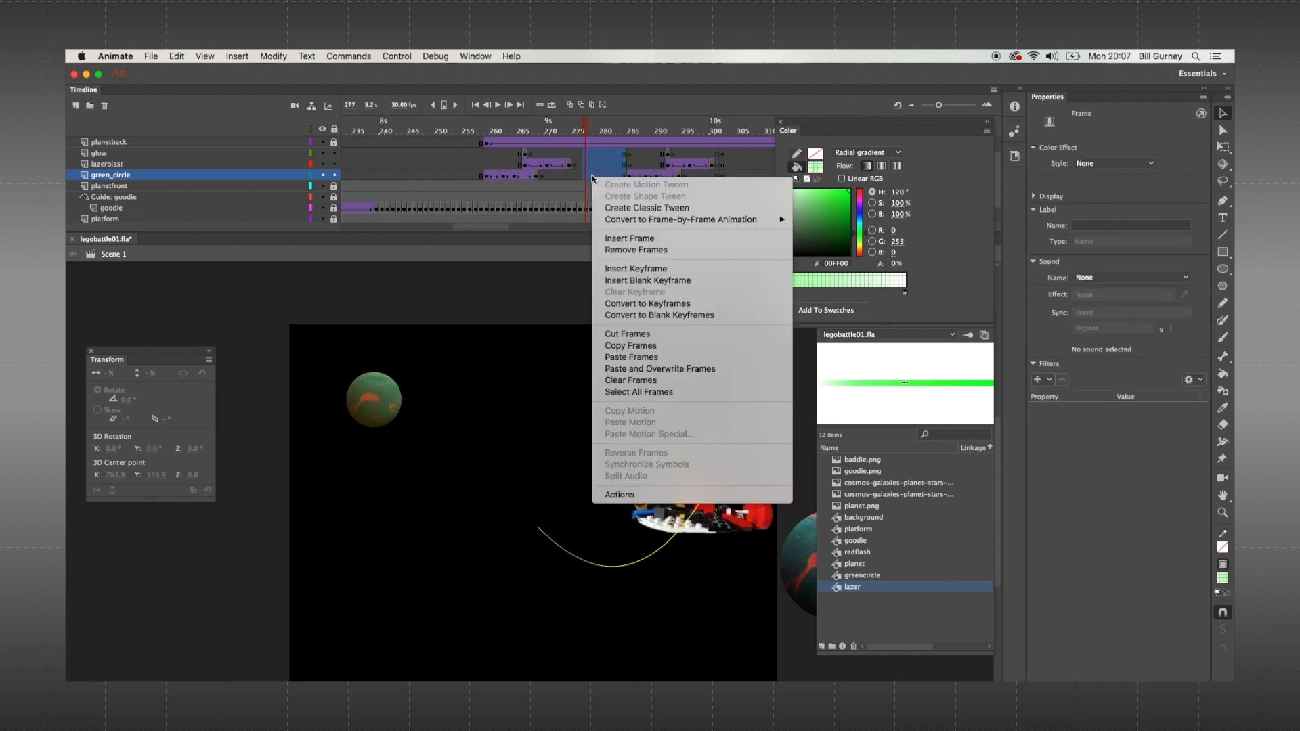
{"action": "left_click", "coordinate": [619, 249]}
{"action": "left_click", "coordinate": [459, 128]}
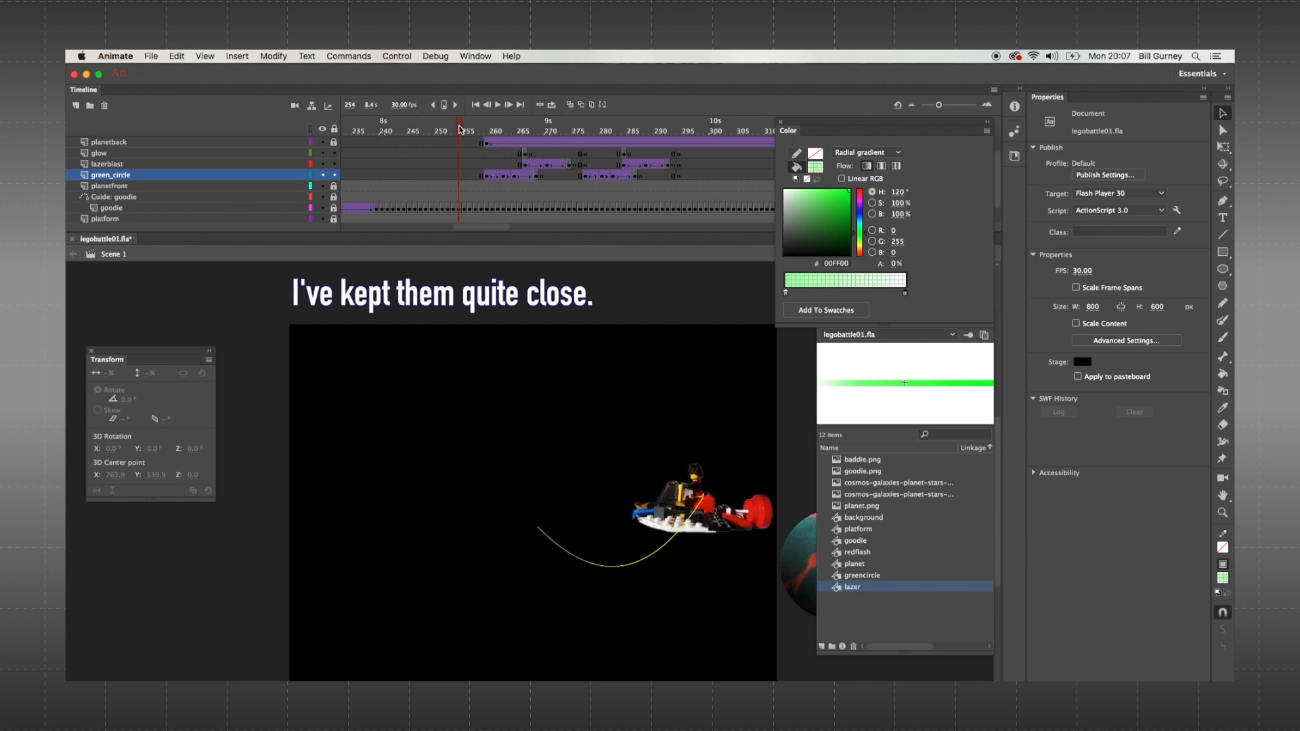
{"action": "key", "text": "Return"}
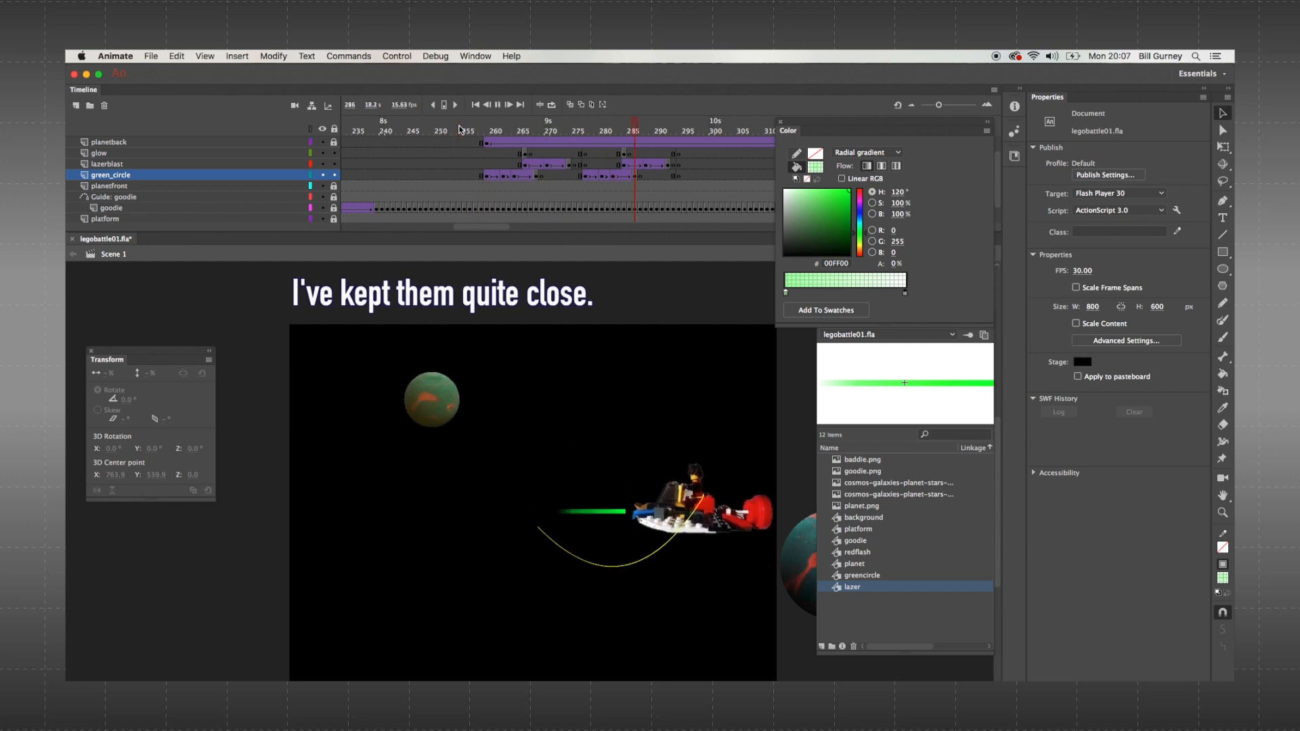
{"action": "key", "text": "Return"}
- Copy the second blast's frames on the glow, lazerblast and green_circle layers and paste them at frame 295 as a third blast
{"action": "left_click_drag", "start_coordinate": [603, 155], "coordinate": [674, 176]}
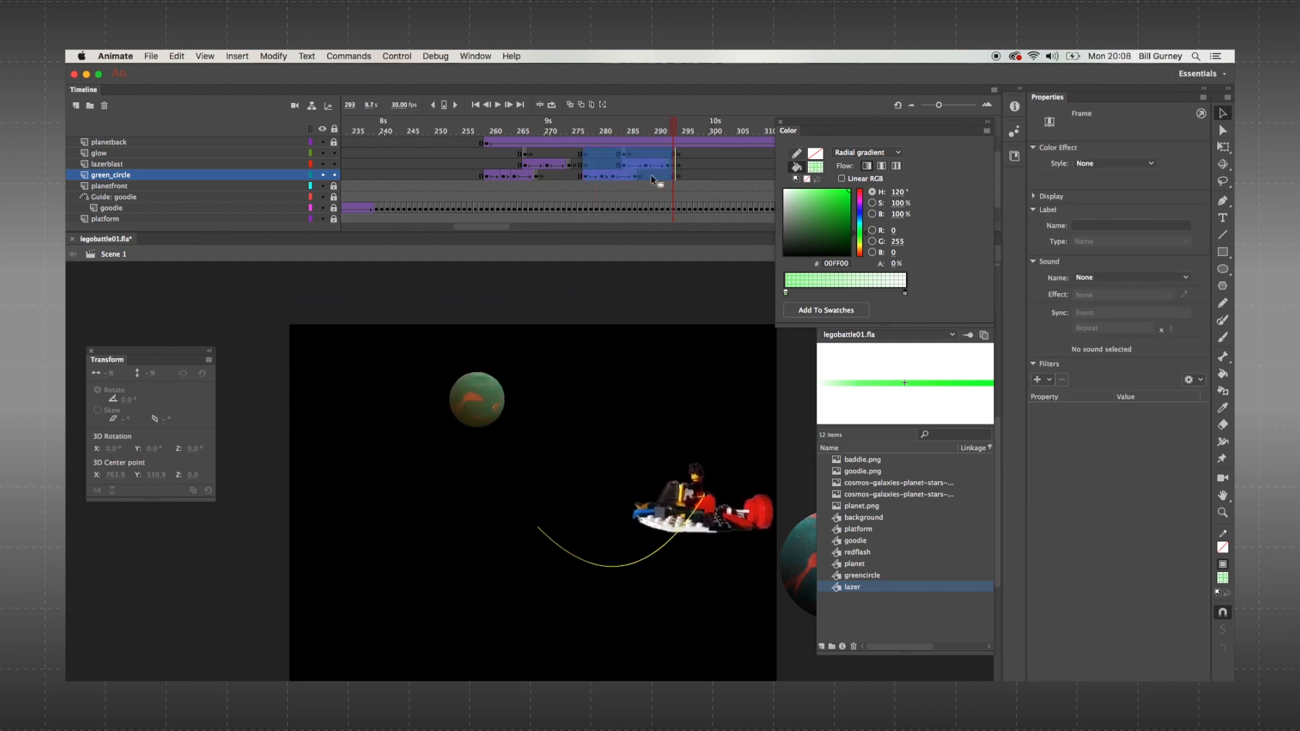
{"action": "right_click", "coordinate": [602, 160]}
{"action": "left_click", "coordinate": [636, 328]}
{"action": "left_click", "coordinate": [684, 157]}
{"action": "right_click", "coordinate": [684, 179]}
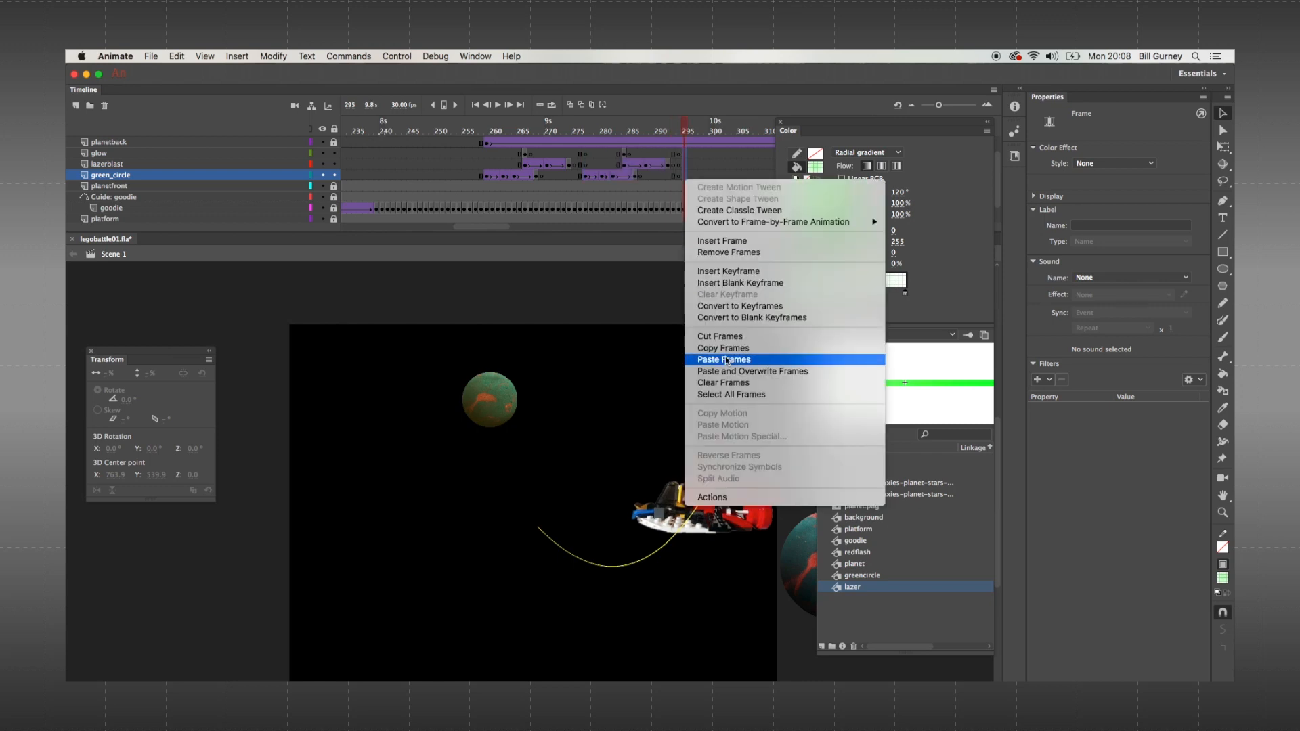
{"action": "left_click", "coordinate": [726, 359]}
- Clear the surplus blank keyframes between the three blasts on the glow and lazerblast layers and play back the sequence
{"action": "right_click", "coordinate": [680, 178]}
{"action": "left_click", "coordinate": [727, 294]}
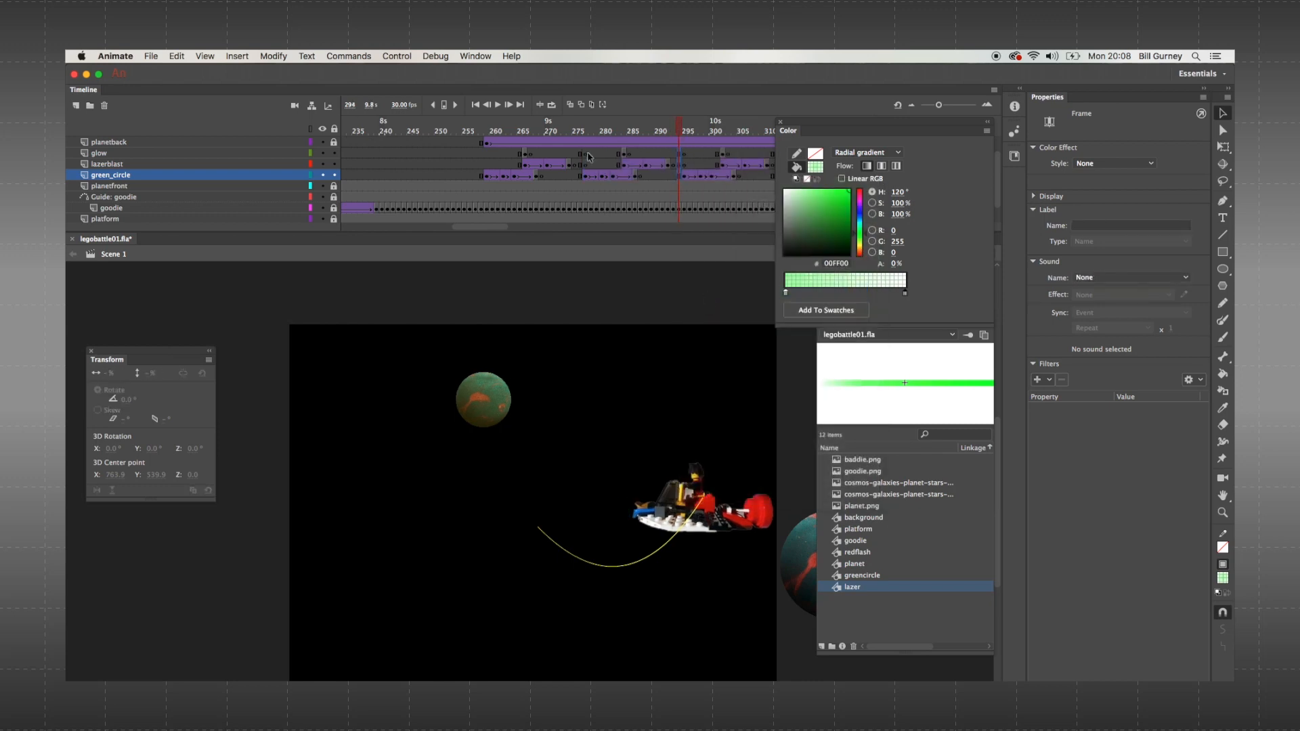
{"action": "right_click", "coordinate": [586, 157]}
{"action": "left_click", "coordinate": [623, 281]}
{"action": "right_click", "coordinate": [685, 163]}
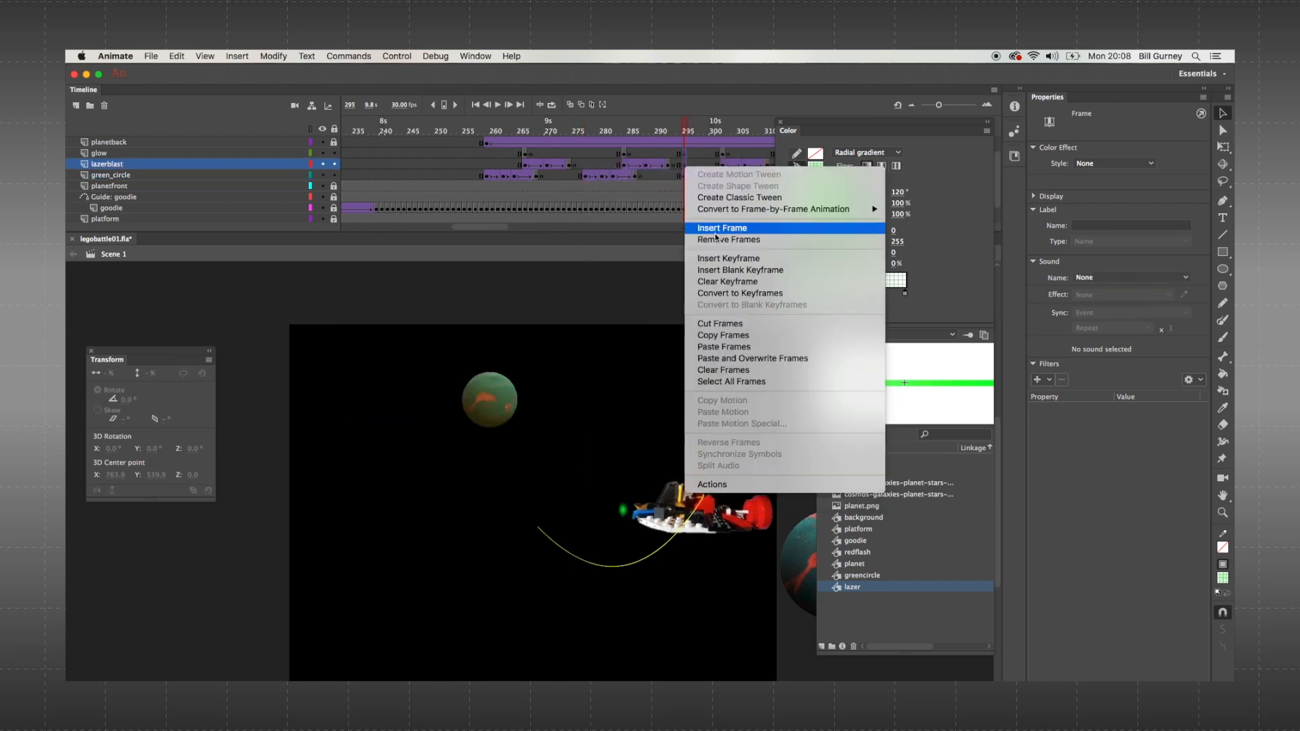
{"action": "left_click", "coordinate": [715, 234]}
{"action": "left_click_drag", "start_coordinate": [499, 226], "coordinate": [515, 226]}
{"action": "left_click_drag", "start_coordinate": [595, 162], "coordinate": [407, 119]}
{"action": "right_click", "coordinate": [596, 173]}
{"action": "left_click", "coordinate": [633, 282]}
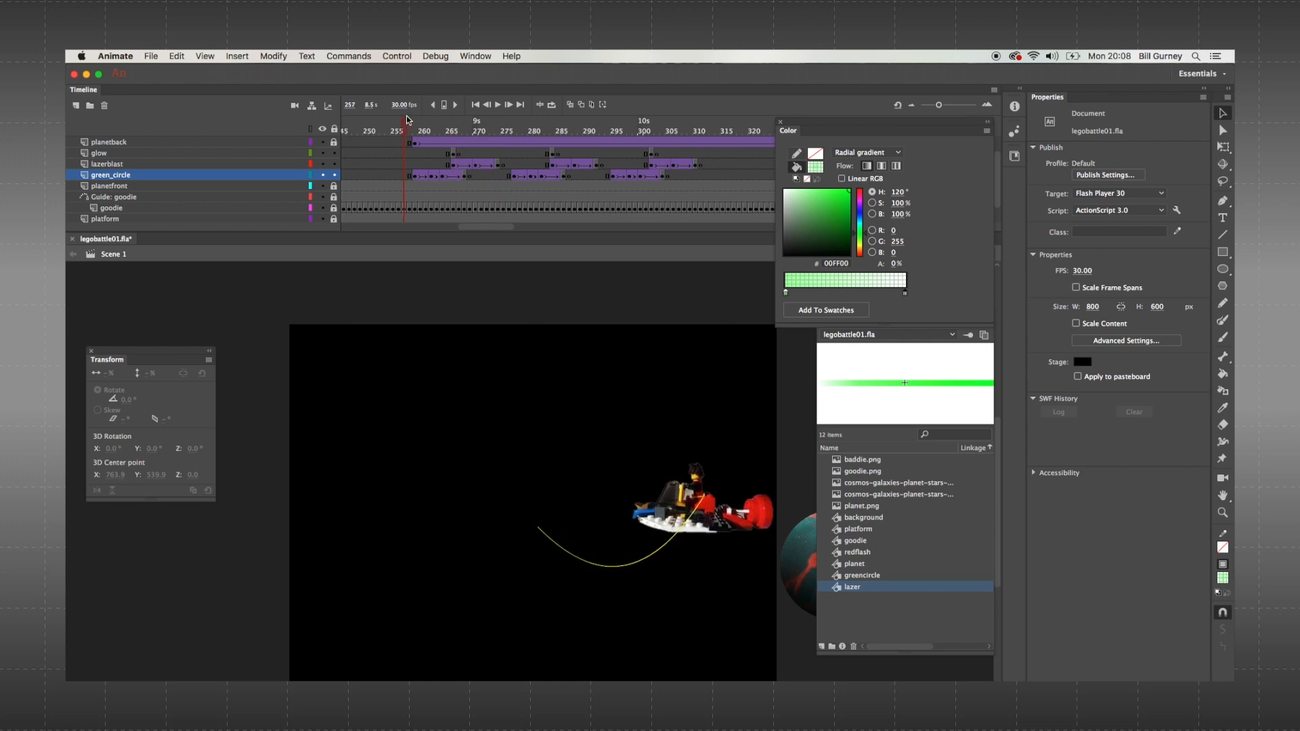
{"action": "key", "text": "Return"}
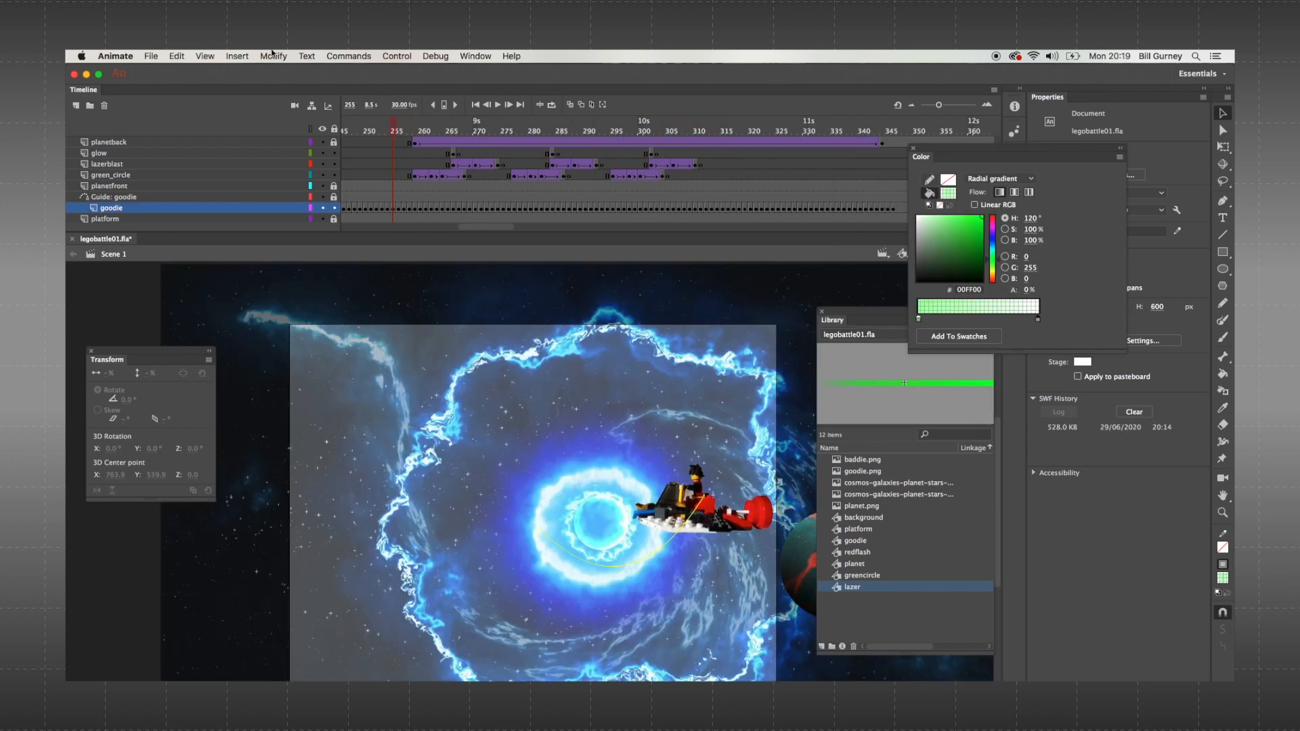
- Set the document's stage color to mid-grey
{"action": "left_click", "coordinate": [273, 56]}
{"action": "left_click", "coordinate": [273, 72]}
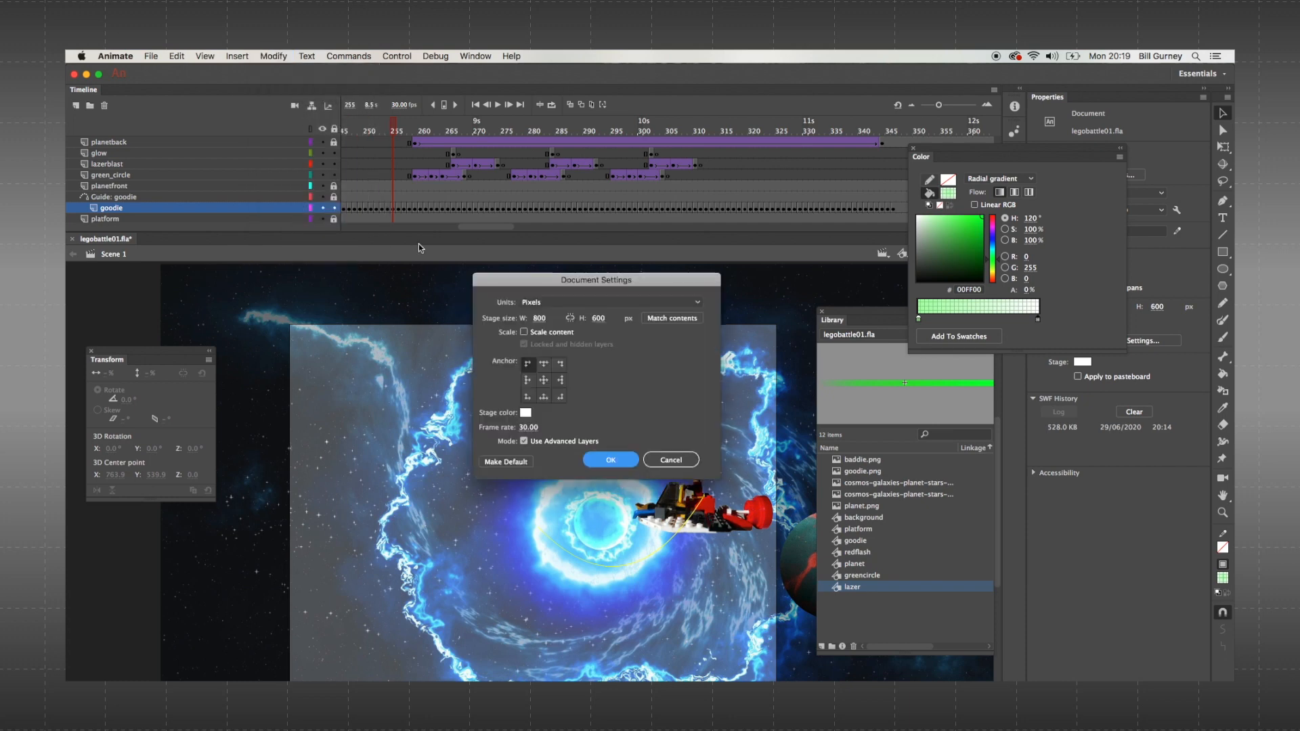
{"action": "left_click", "coordinate": [526, 413]}
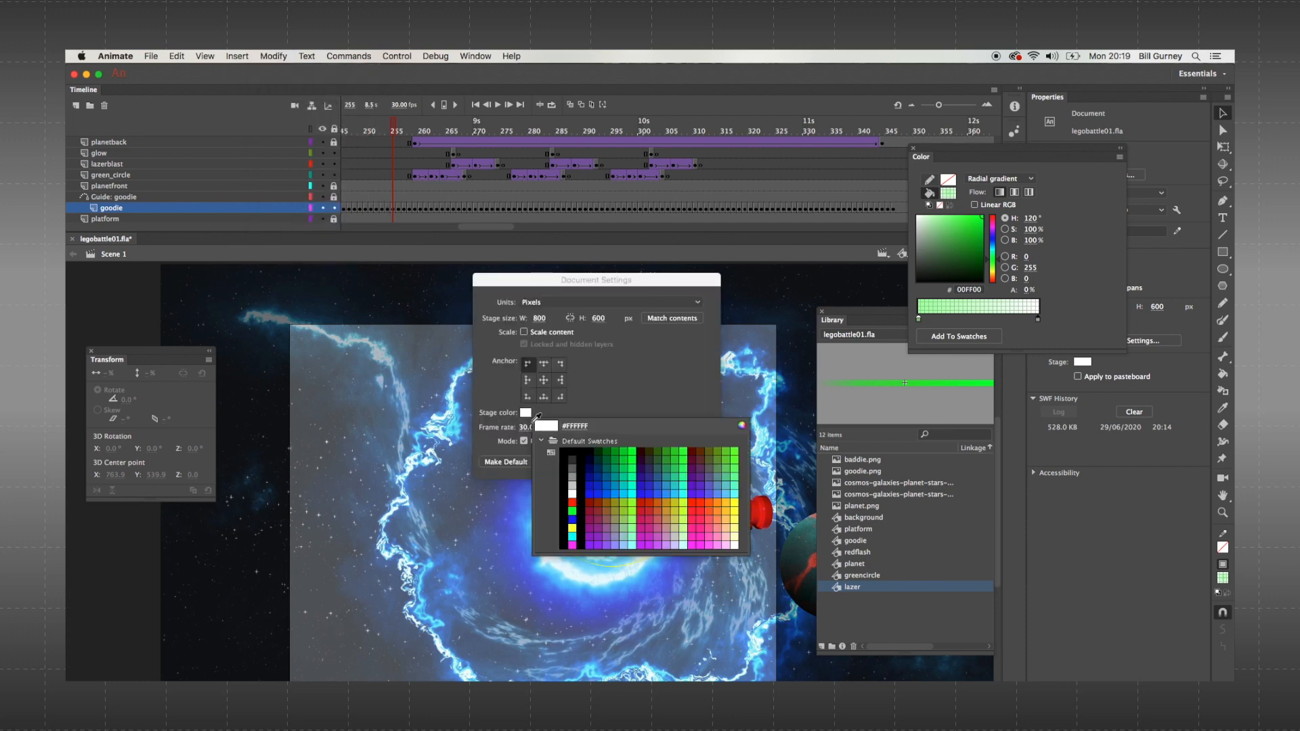
{"action": "left_click", "coordinate": [572, 476]}
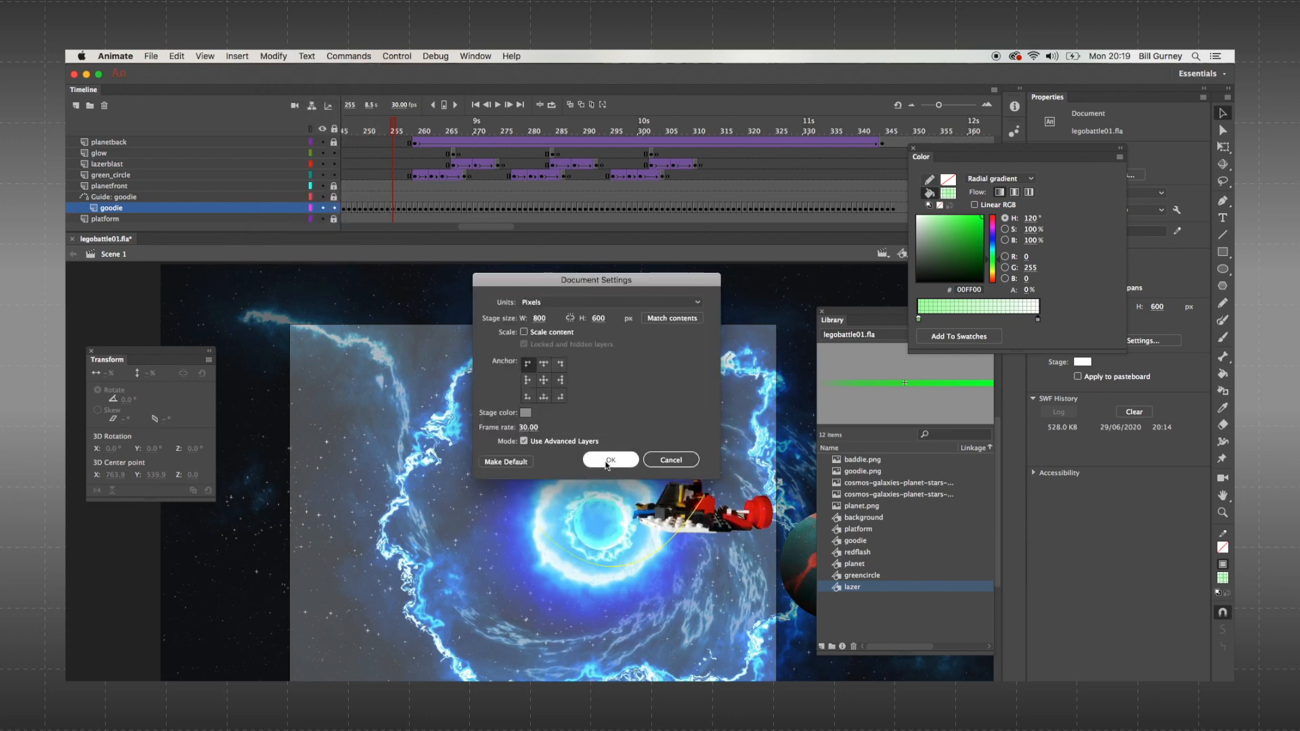
{"action": "left_click", "coordinate": [609, 461]}
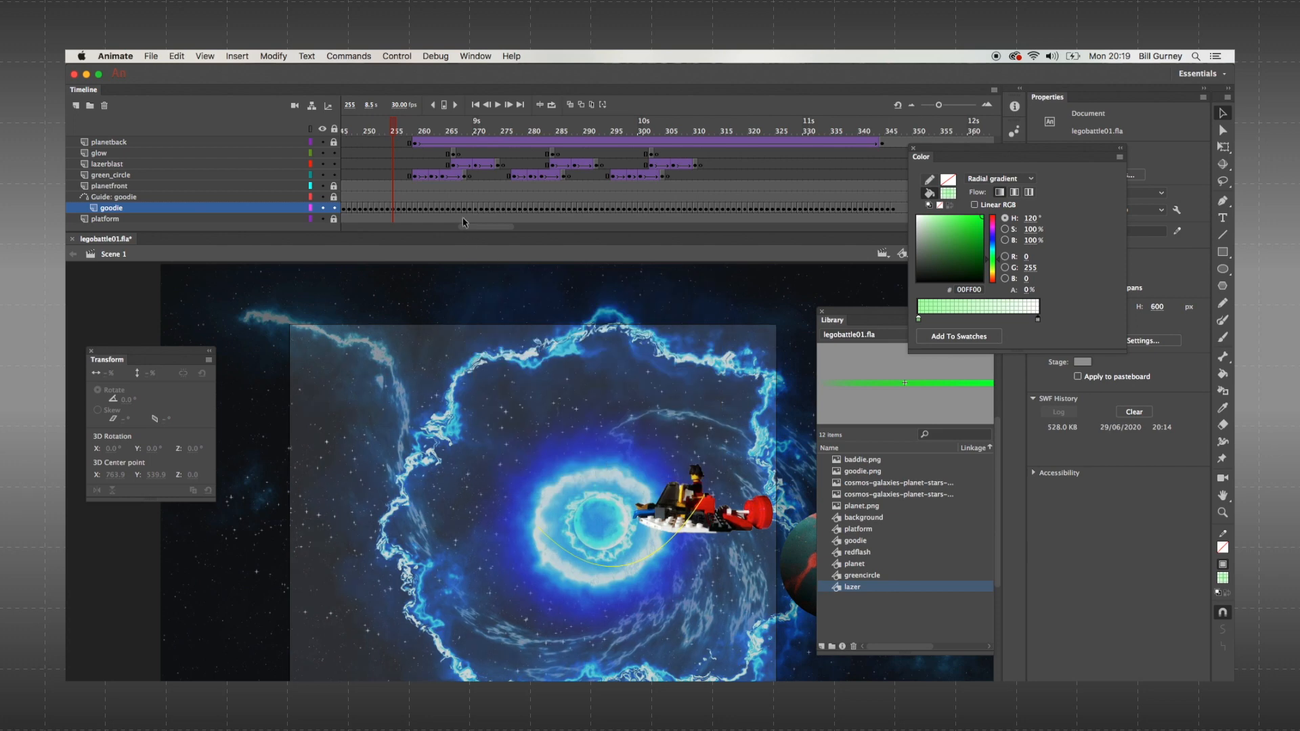
- On the goodie layer, nudge the spacecraft slightly right at frame 265 and clear the keyframe at frame 266, below the first glow flash
{"action": "left_click", "coordinate": [453, 165]}
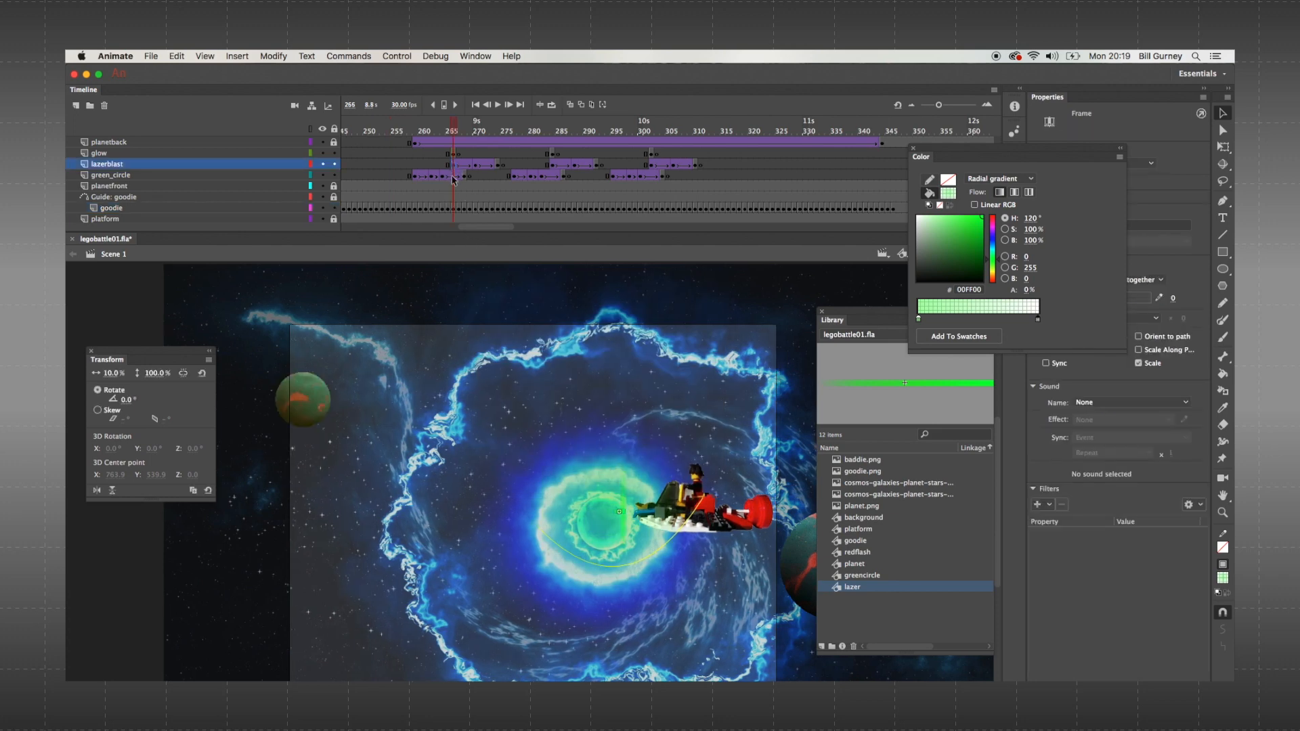
{"action": "left_click", "coordinate": [452, 208]}
{"action": "left_click", "coordinate": [447, 210]}
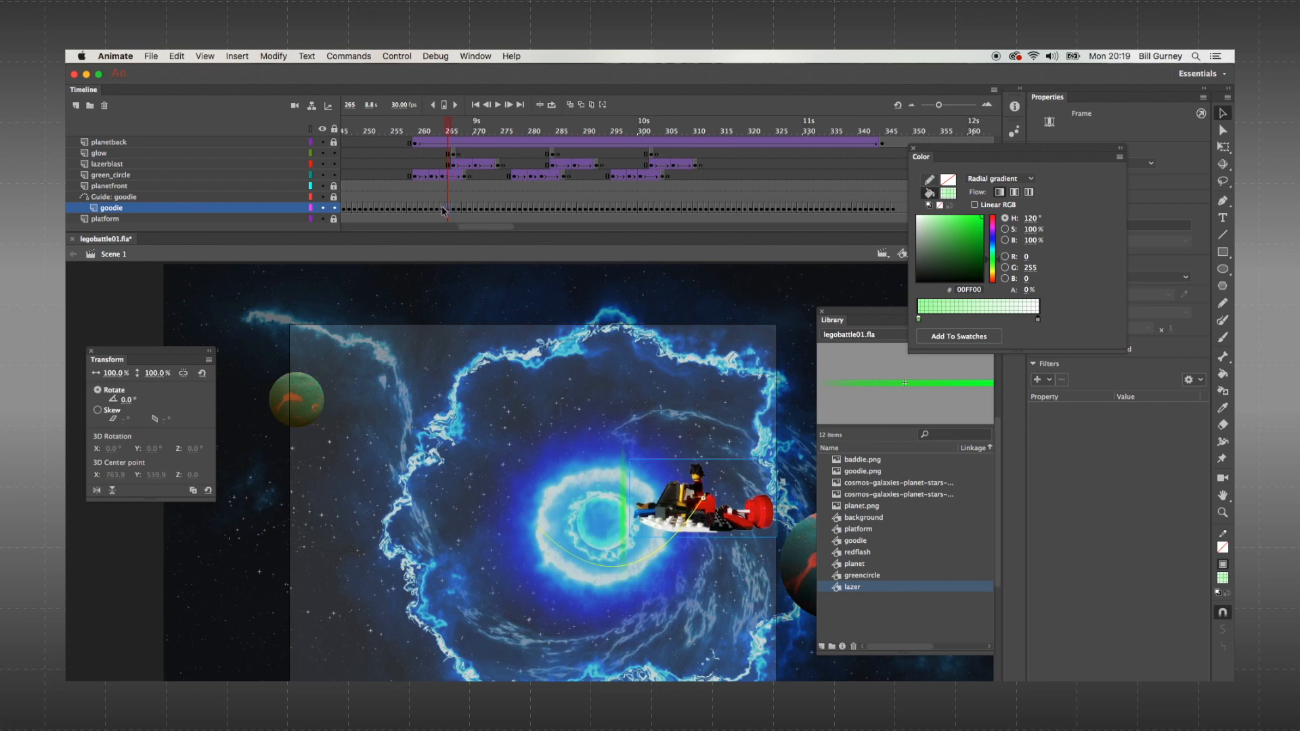
{"action": "left_click", "coordinate": [442, 210]}
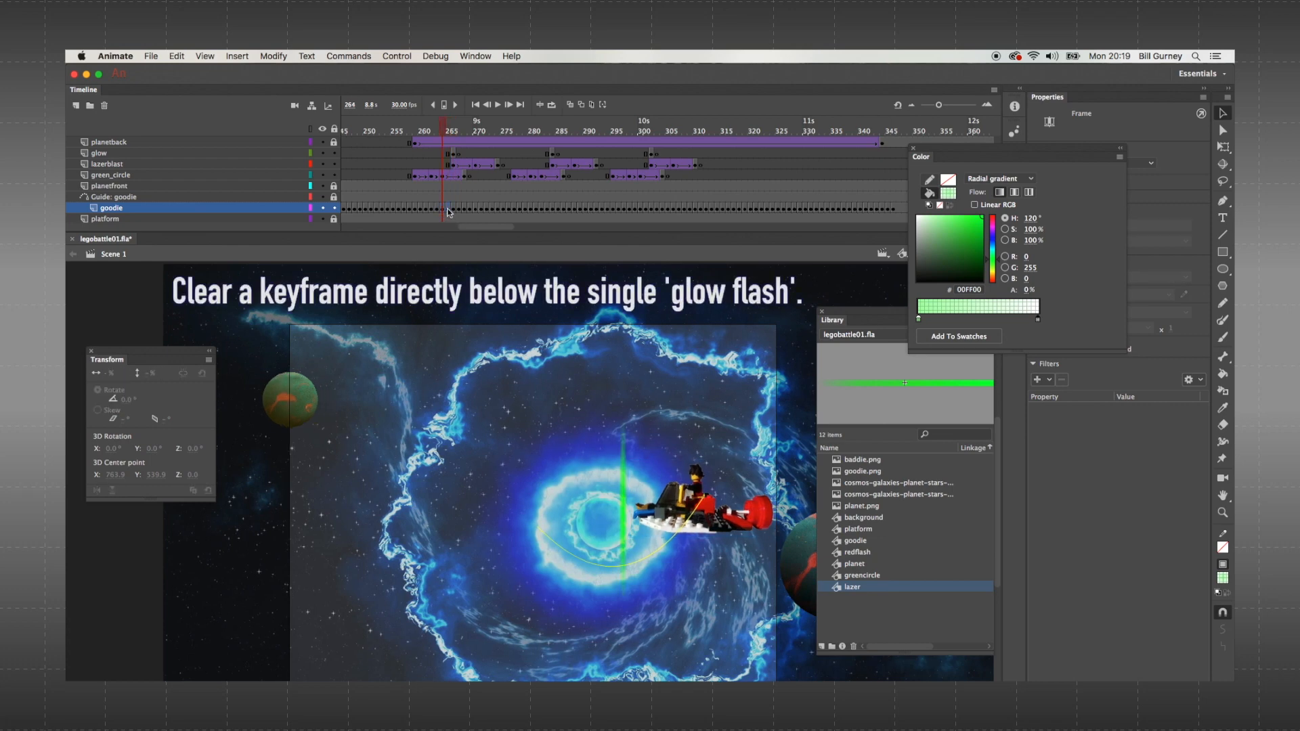
{"action": "left_click", "coordinate": [448, 211]}
{"action": "key", "text": "shift+F6"}
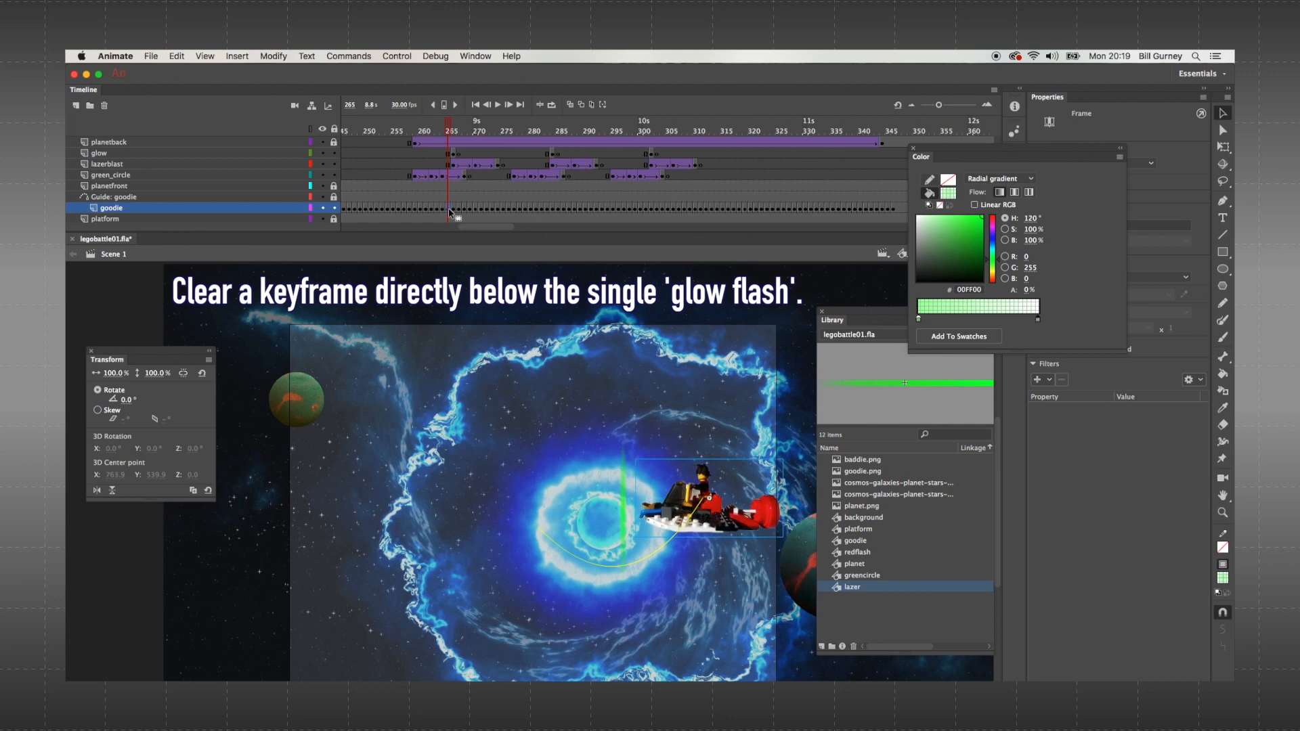
{"action": "left_click", "coordinate": [453, 211]}
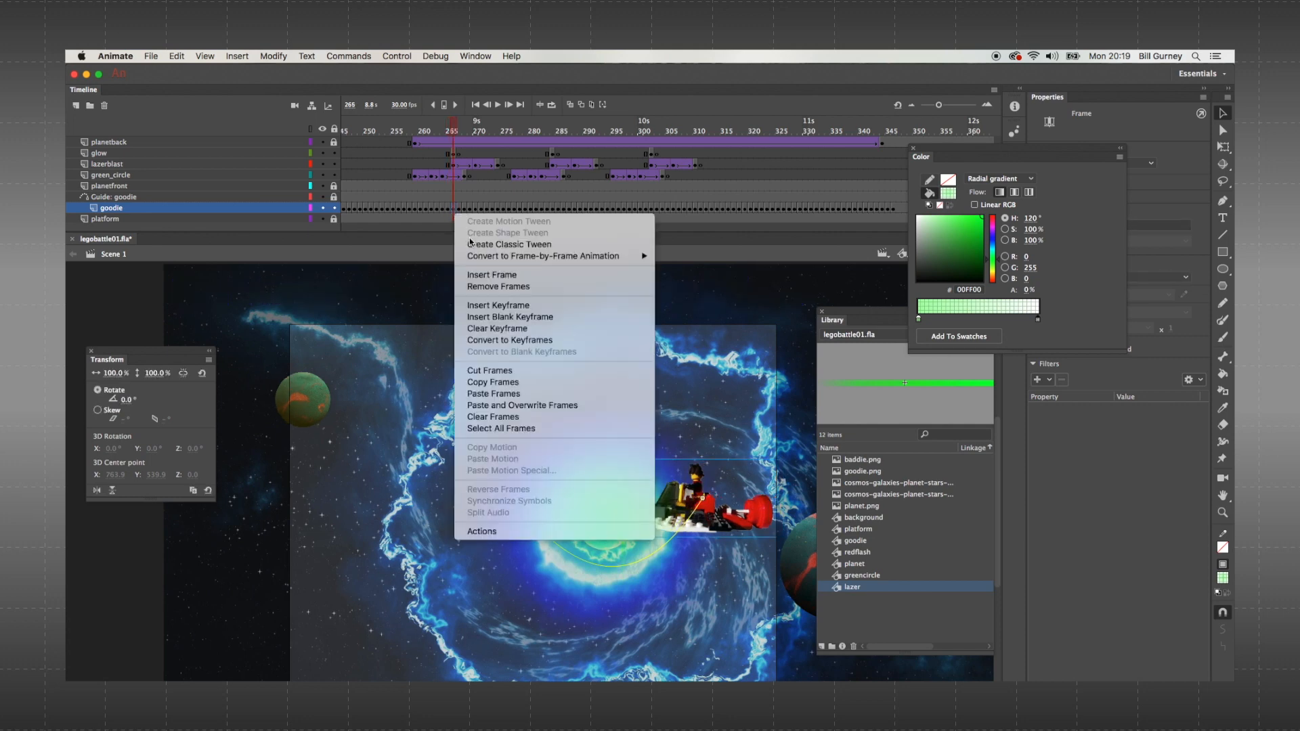
{"action": "left_click", "coordinate": [509, 340]}
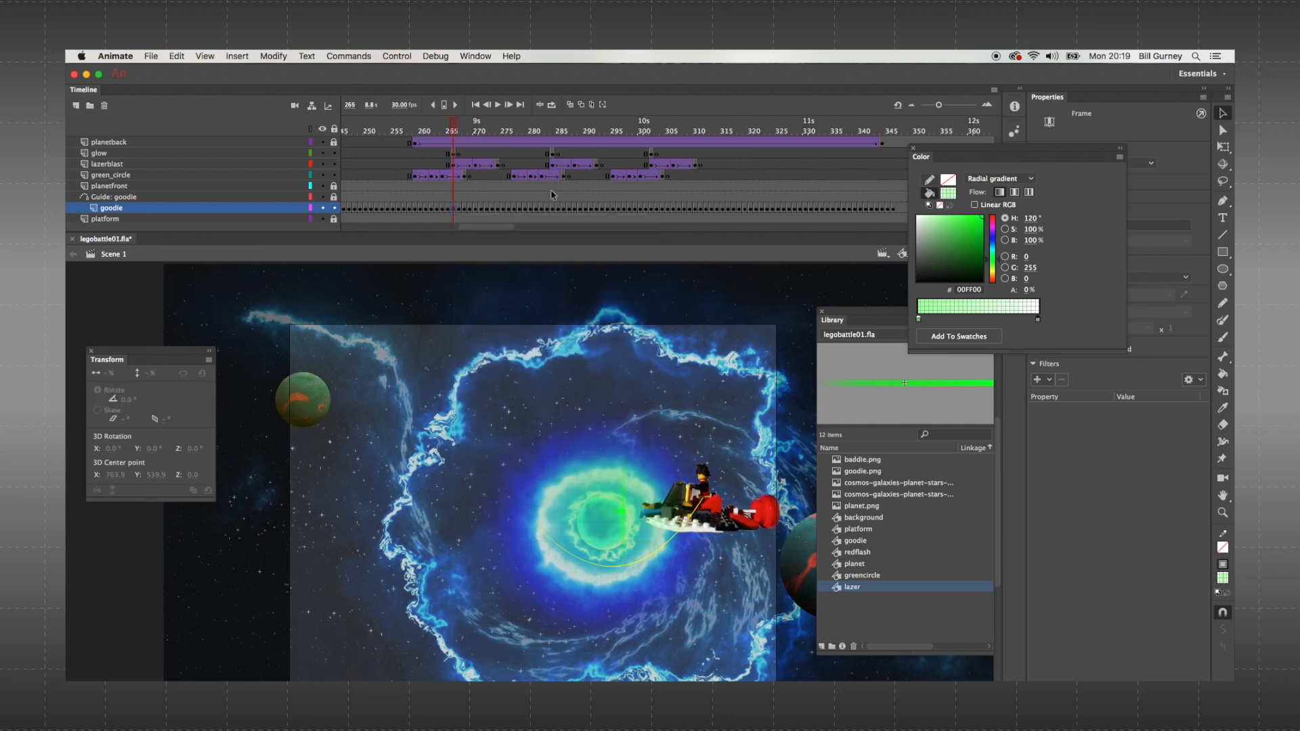
- Nudge the spacecraft slightly right at frame 283 and clear the goodie keyframe at frame 284, below the second glow flash
{"action": "left_click", "coordinate": [552, 209]}
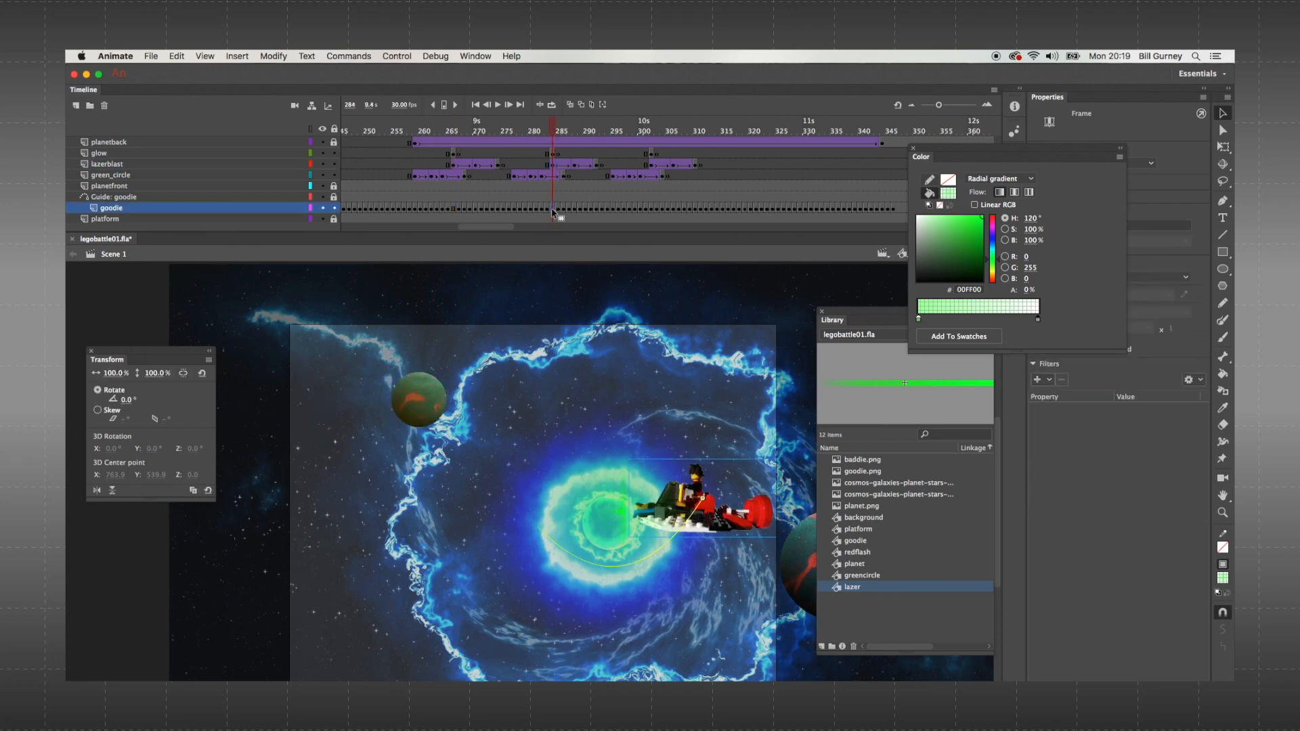
{"action": "left_click", "coordinate": [550, 212]}
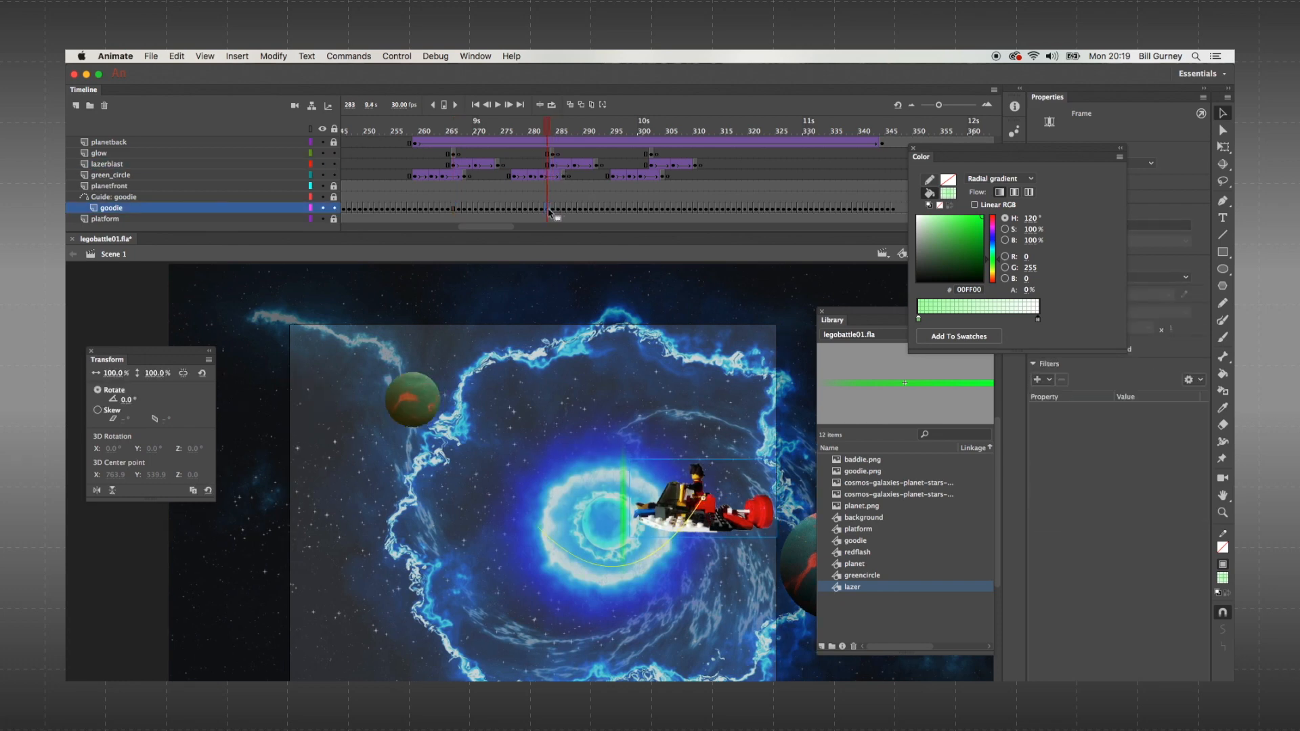
{"action": "key", "text": "shift+Right"}
{"action": "left_click", "coordinate": [552, 211]}
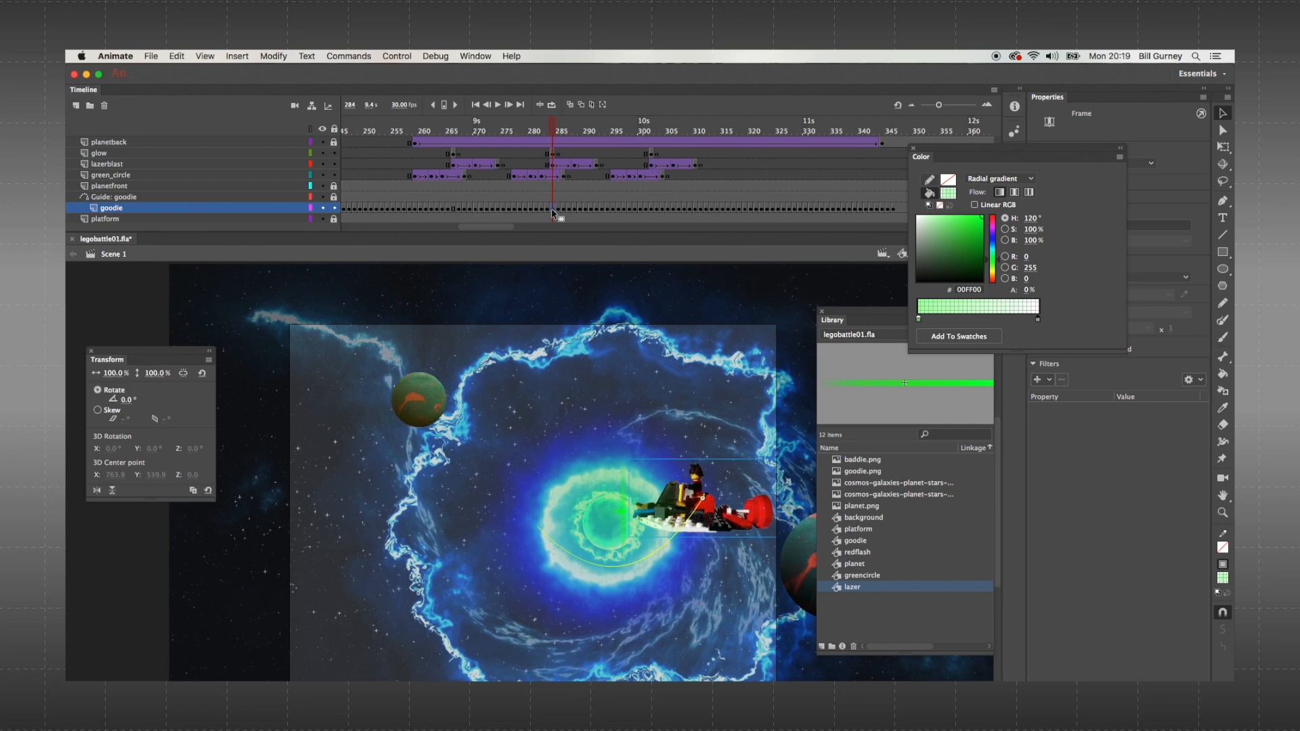
{"action": "right_click", "coordinate": [552, 212]}
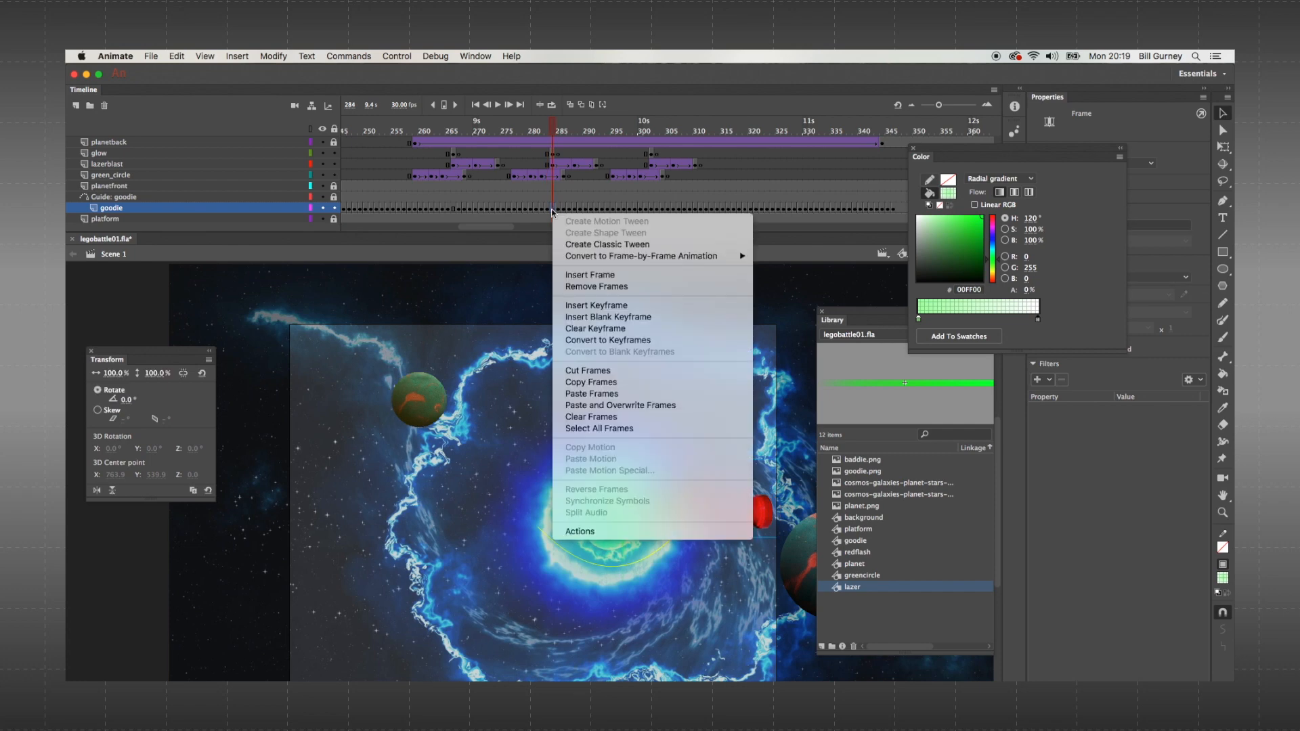
{"action": "left_click", "coordinate": [589, 330]}
- Nudge the spacecraft slightly right at frame 301 and clear the goodie keyframe at frame 302, below the third glow flash
{"action": "left_click", "coordinate": [651, 167]}
{"action": "left_click", "coordinate": [658, 212]}
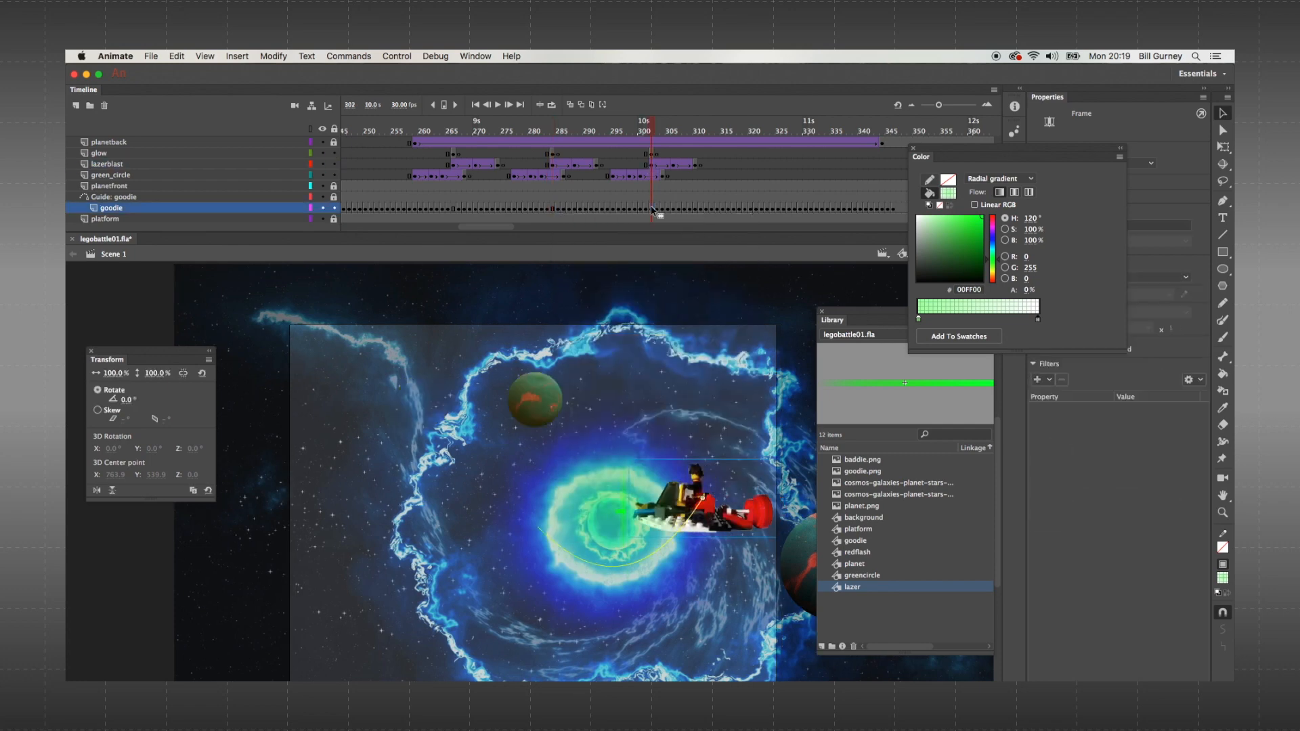
{"action": "left_click", "coordinate": [649, 212]}
{"action": "key", "text": "shift+Right"}
{"action": "right_click", "coordinate": [653, 212]}
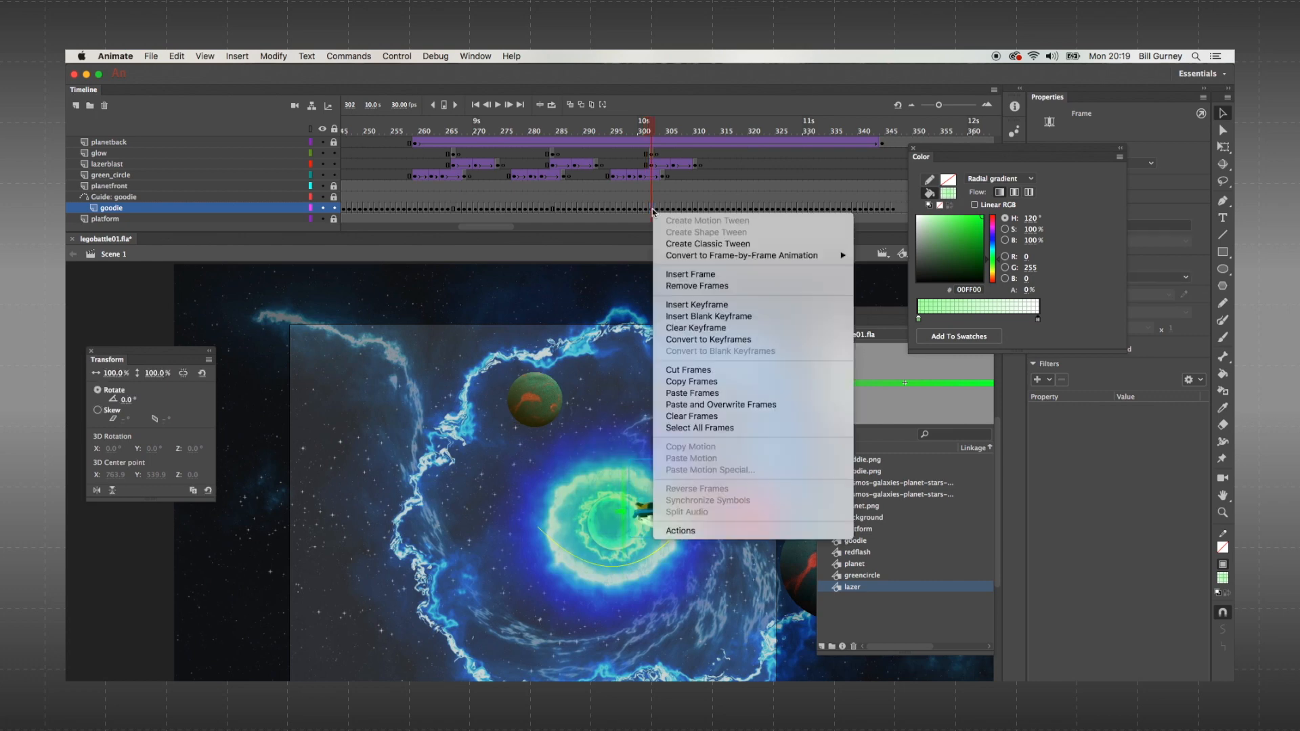
{"action": "left_click", "coordinate": [680, 330]}
- Play back the three blasts to check the spacecraft's recoil
{"action": "left_click", "coordinate": [648, 132]}
{"action": "key", "text": "Return"}
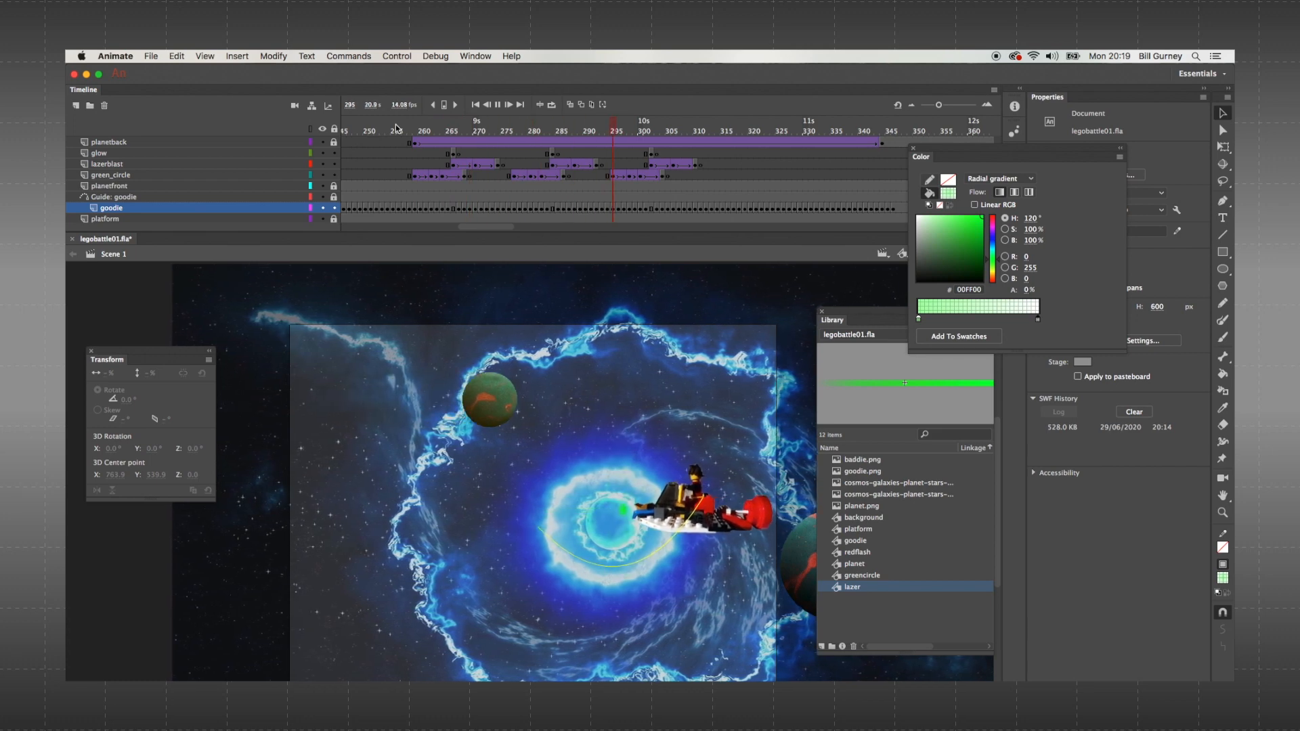
{"action": "key", "text": "Return"}
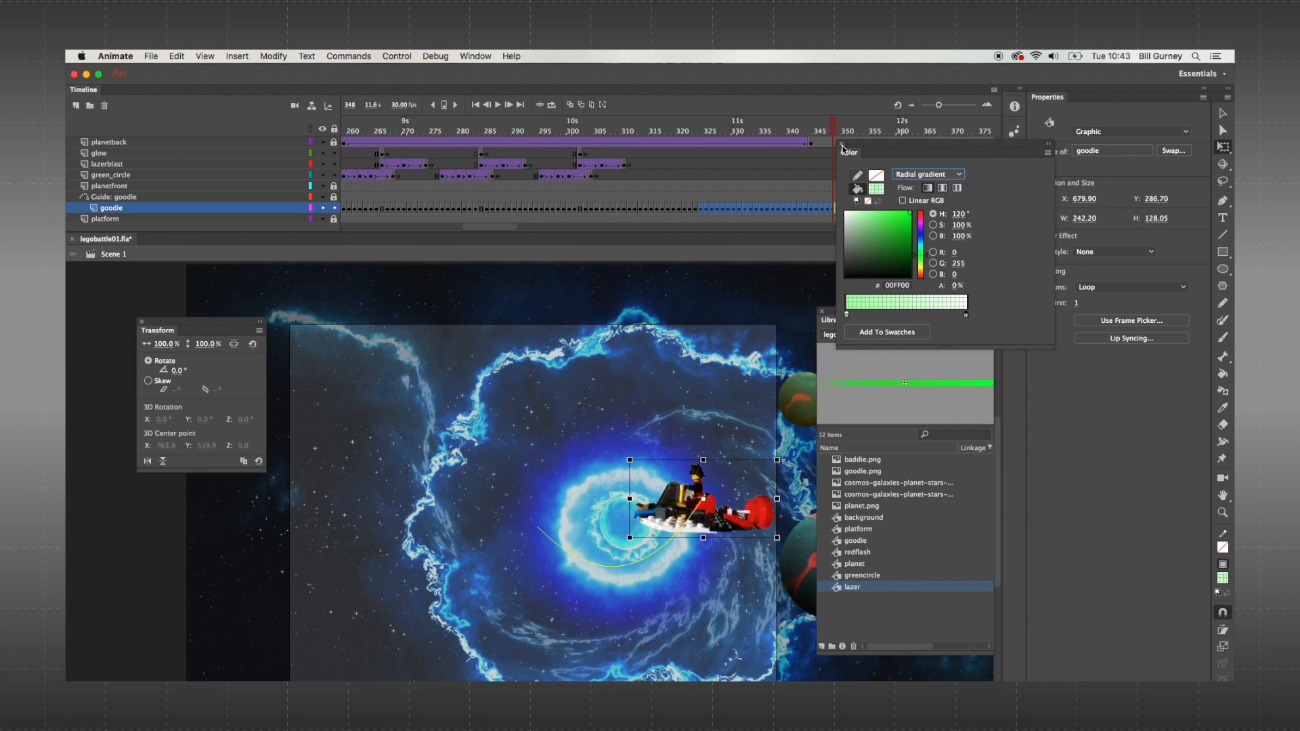
- Close the Color panel and clear the goodie layer's keyframes from frame 325 to frame 348
{"action": "left_click", "coordinate": [843, 146]}
{"action": "left_click_drag", "start_coordinate": [834, 209], "coordinate": [710, 209]}
{"action": "right_click", "coordinate": [712, 212]}
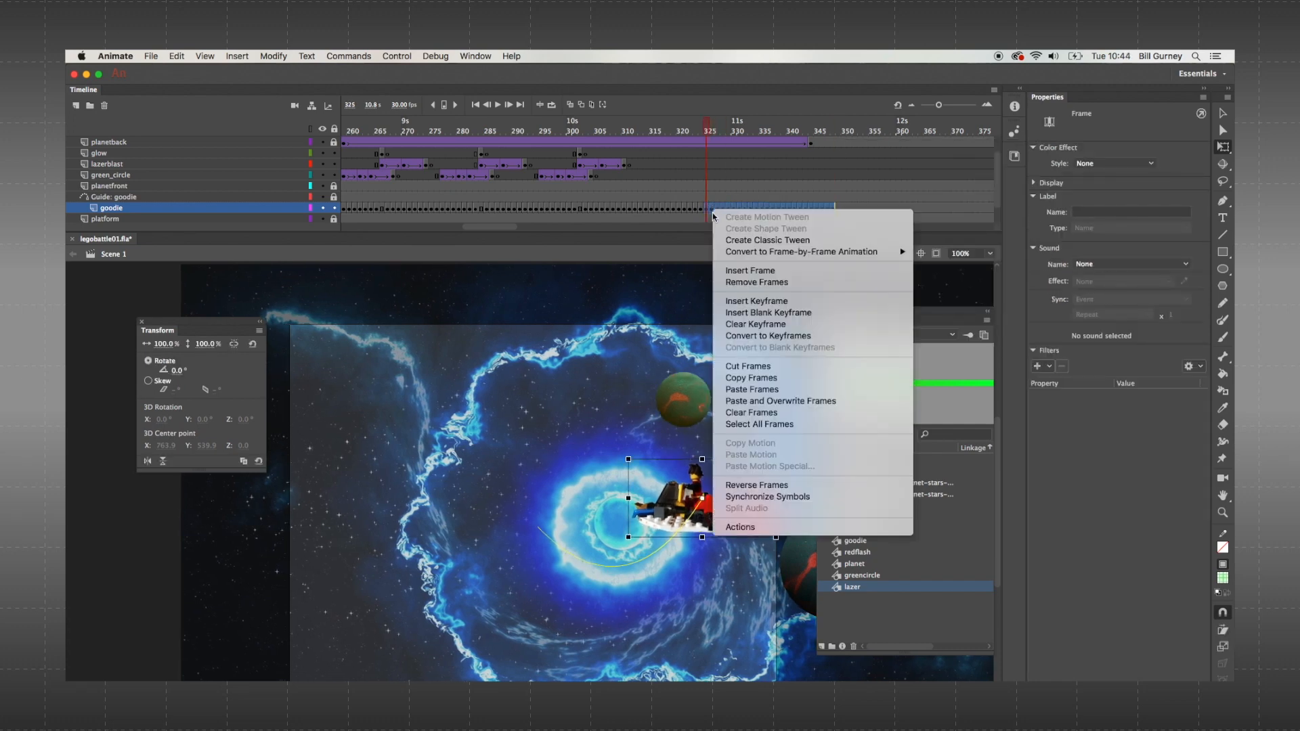
{"action": "left_click", "coordinate": [747, 324]}
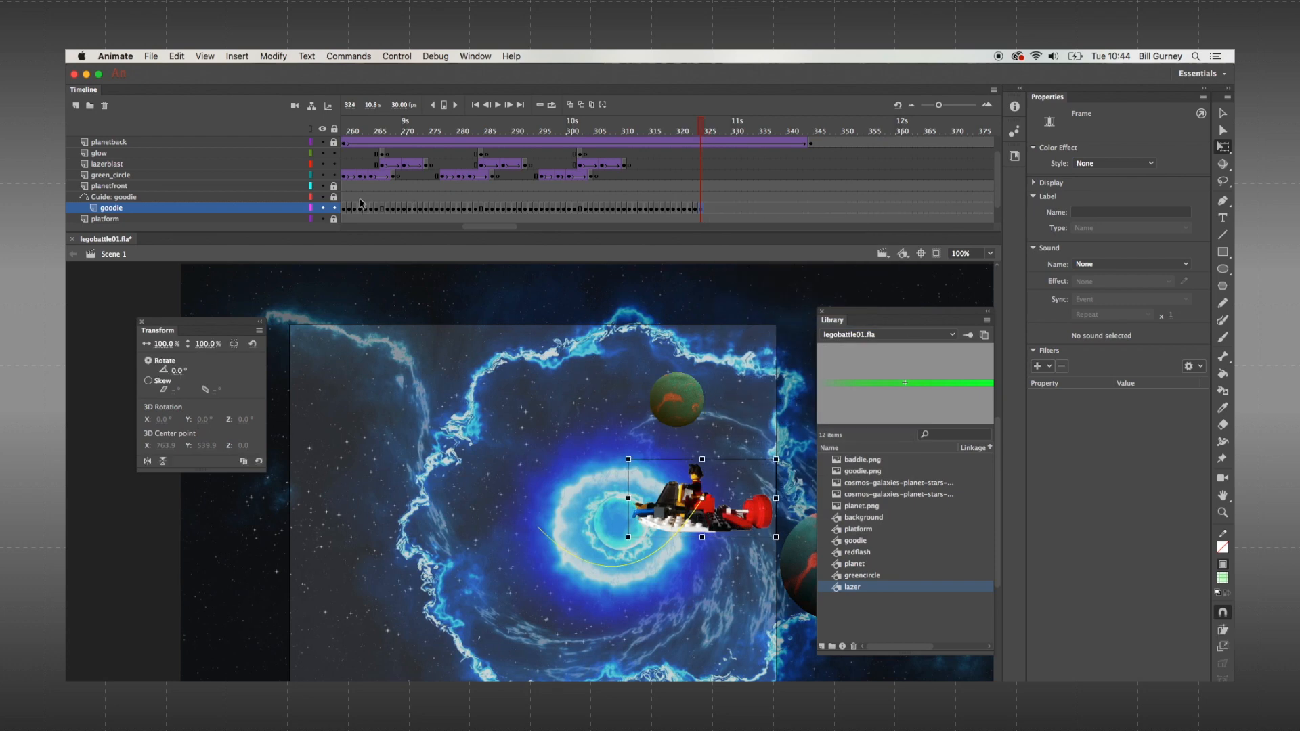
- Insert a blank keyframe at frame 323 on the goodie guide layer to end the motion path, and return to goodie frame 324
{"action": "left_click", "coordinate": [695, 196]}
{"action": "right_click", "coordinate": [696, 201]}
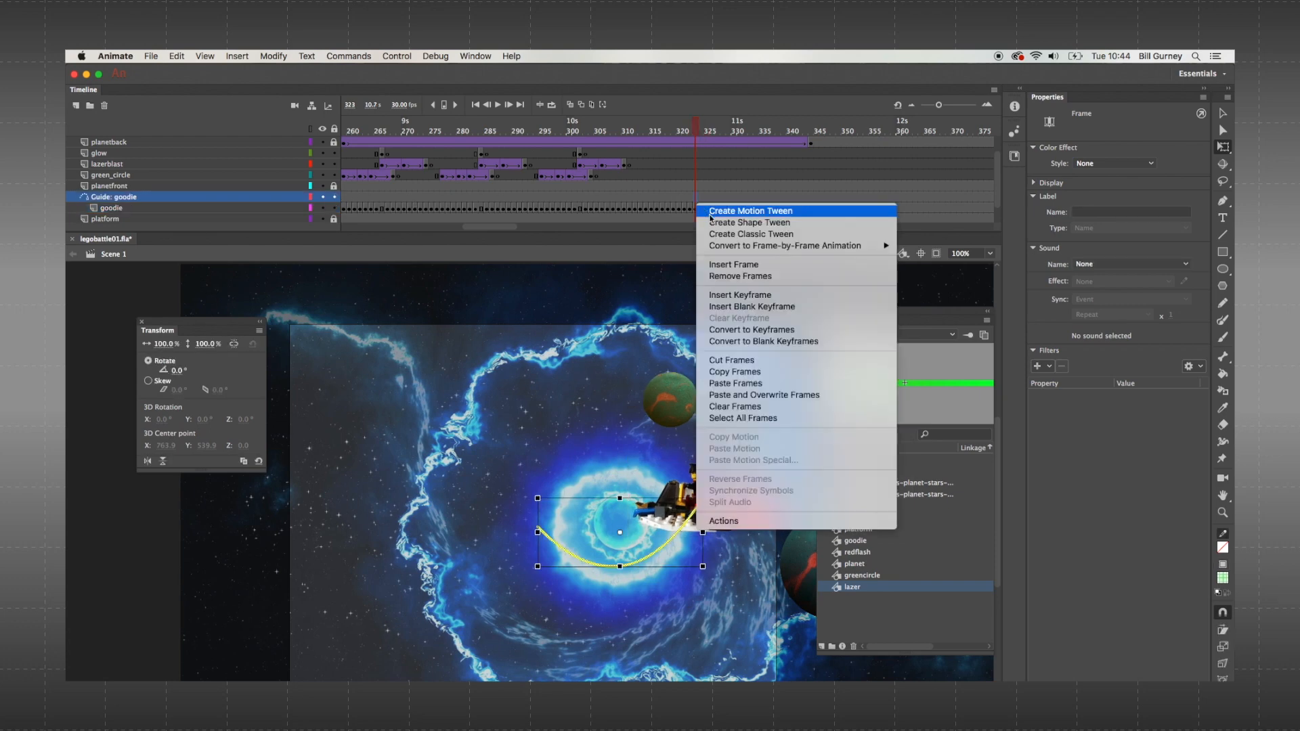
{"action": "left_click", "coordinate": [729, 306]}
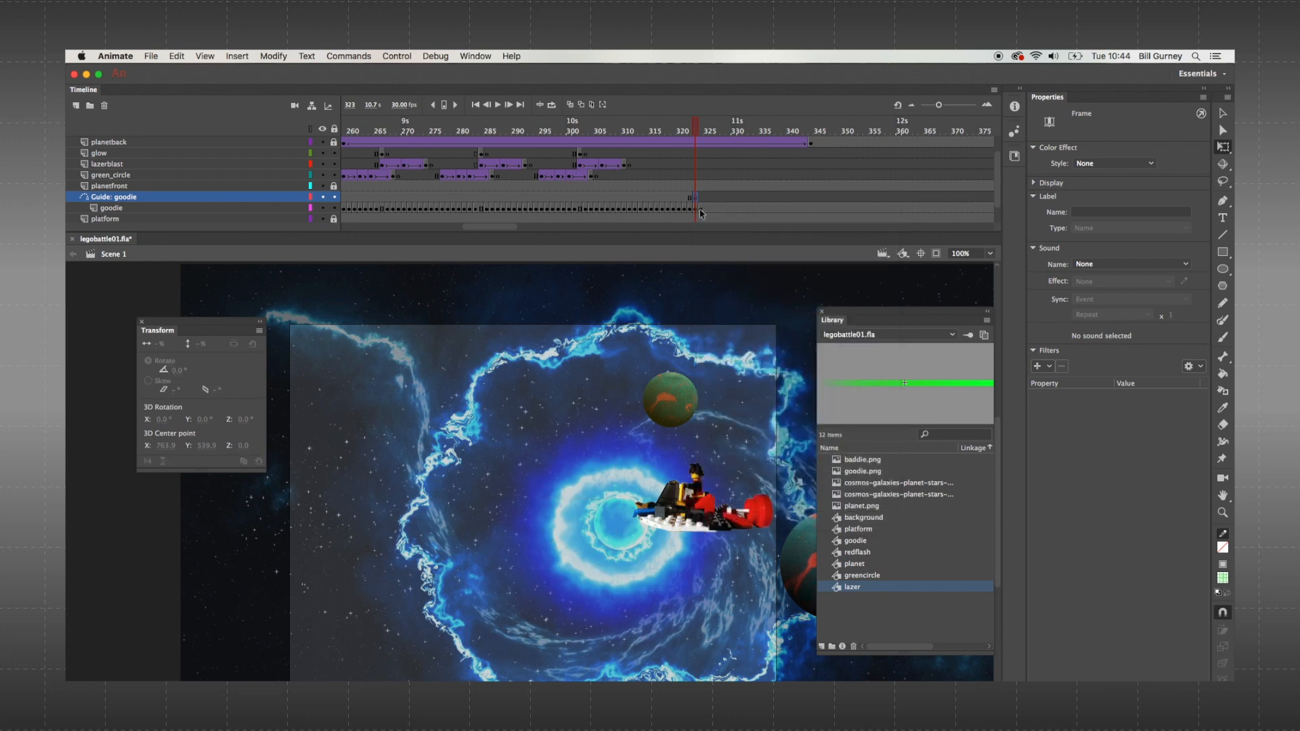
{"action": "left_click", "coordinate": [700, 210]}
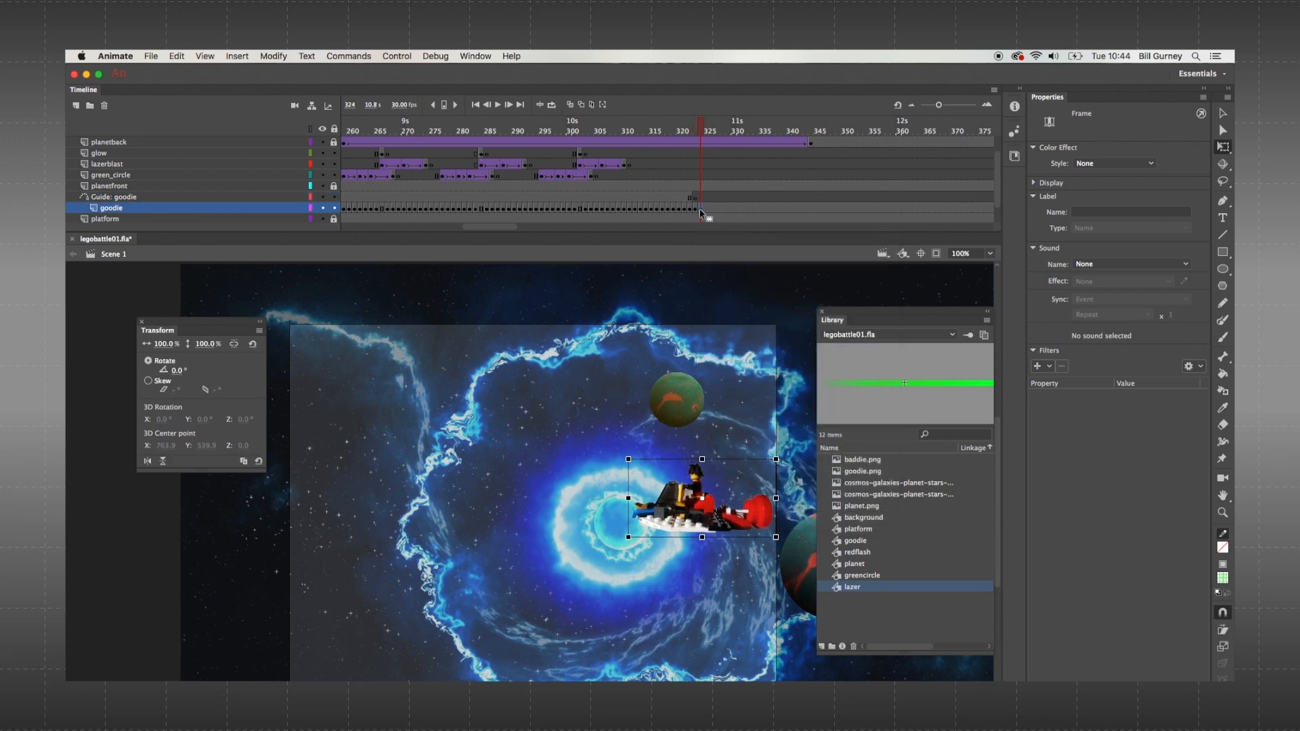
- Insert a keyframe at frame 336 on the goodie layer and move the spacecraft horizontally left to about X 430
{"action": "left_click", "coordinate": [765, 209]}
{"action": "right_click", "coordinate": [765, 209]}
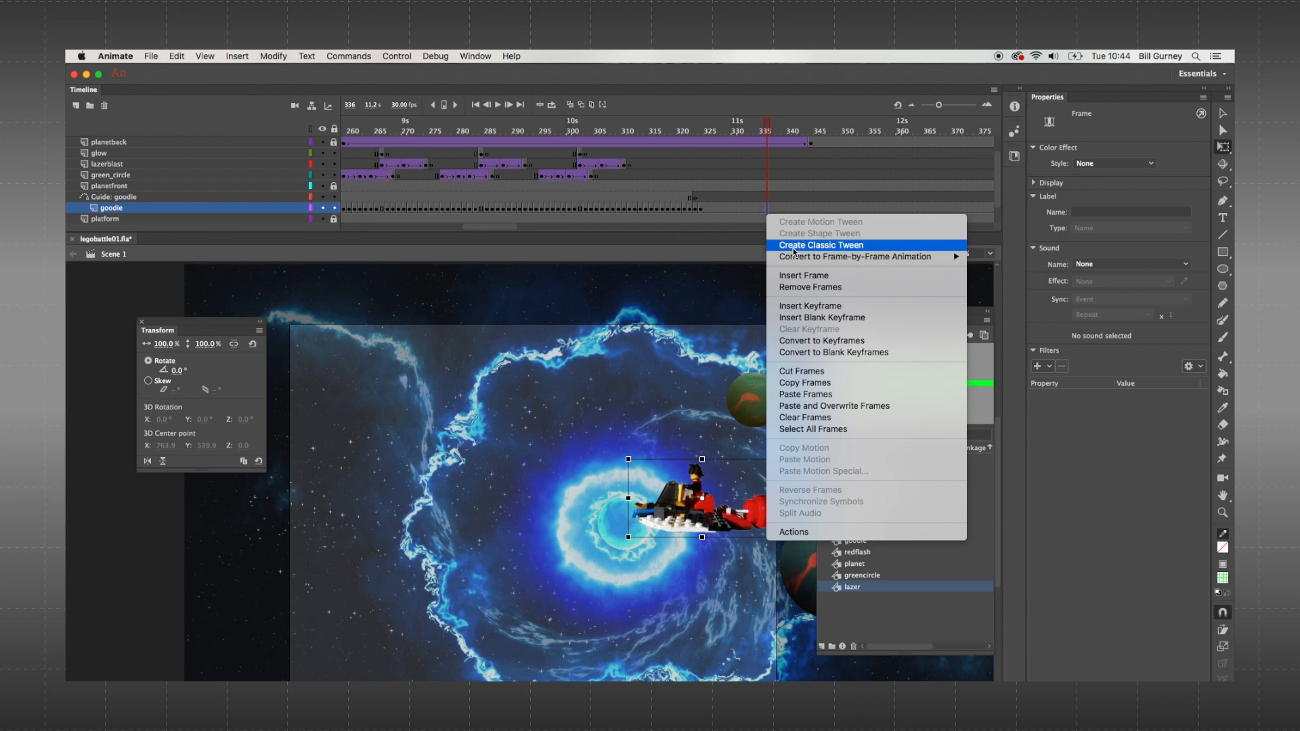
{"action": "left_click", "coordinate": [797, 306]}
{"action": "key", "text": "shift+Left"}
{"action": "key", "text": "shift+Left"}
{"action": "key", "text": "shift+Left"}
{"action": "key", "text": "shift+Left"}
{"action": "key", "text": "shift+Left"}
{"action": "key", "text": "shift+Left"}
{"action": "key", "text": "shift+Left"}
{"action": "key", "text": "shift+Left"}
{"action": "key", "text": "shift+Left"}
{"action": "key", "text": "shift+Left"}
{"action": "key", "text": "shift+Left"}
{"action": "key", "text": "shift+Left"}
{"action": "key", "text": "shift+Left"}
{"action": "key", "text": "shift+Left"}
{"action": "key", "text": "shift+Left"}
{"action": "key", "text": "shift+Left"}
{"action": "key", "text": "shift+Left"}
{"action": "key", "text": "shift+Left"}
{"action": "key", "text": "shift+Left"}
{"action": "key", "text": "shift+Left"}
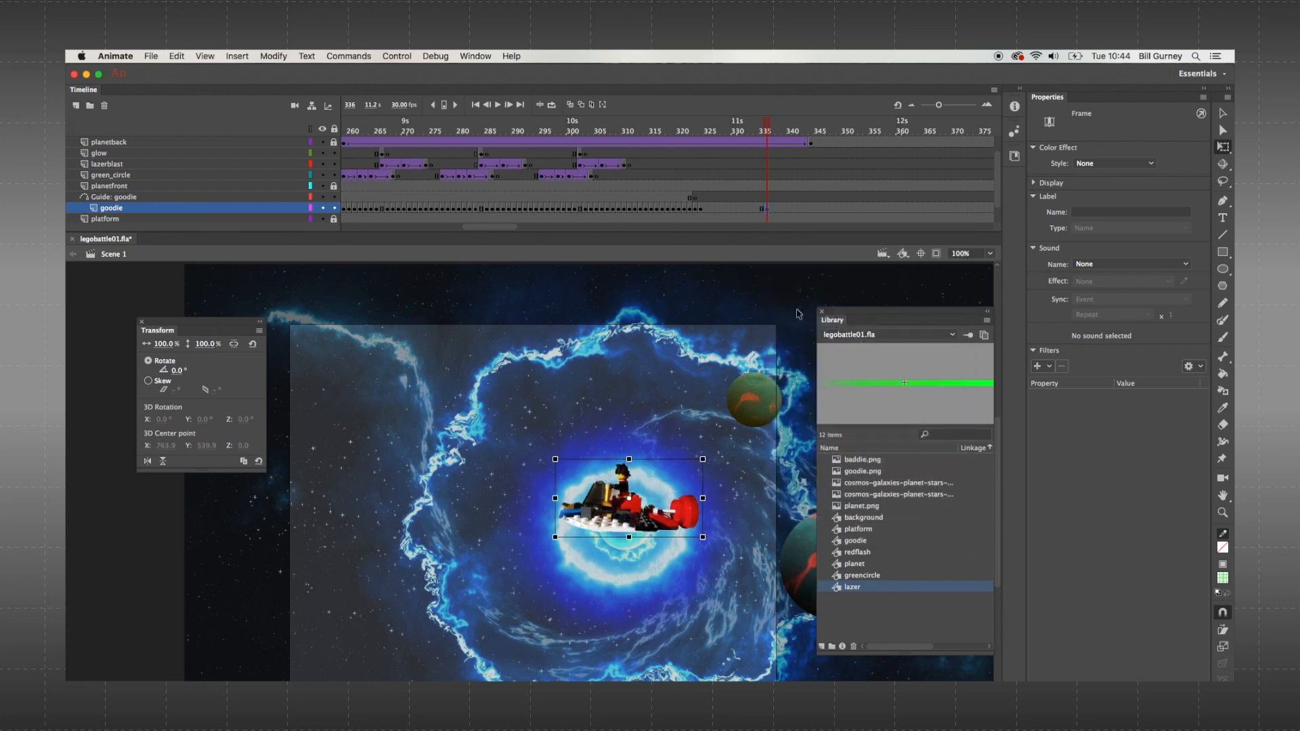
- Create a classic tween on the goodie layer from frame 324 to frame 336 and scrub through the movement
{"action": "left_click", "coordinate": [701, 211]}
{"action": "right_click", "coordinate": [701, 211]}
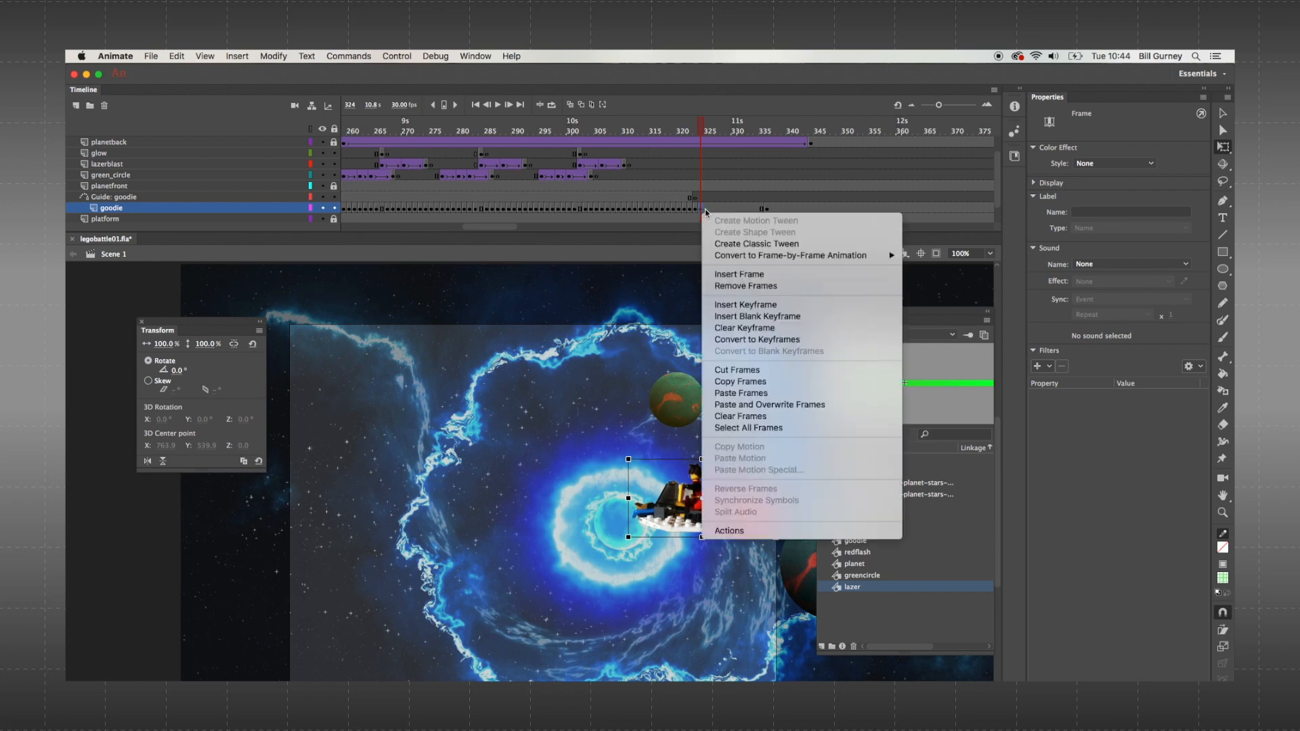
{"action": "left_click", "coordinate": [728, 244]}
{"action": "left_click_drag", "start_coordinate": [706, 141], "coordinate": [767, 140]}
- Insert keyframes at frames 337 and 338 on the goodie layer
{"action": "left_click", "coordinate": [772, 209]}
{"action": "right_click", "coordinate": [772, 210]}
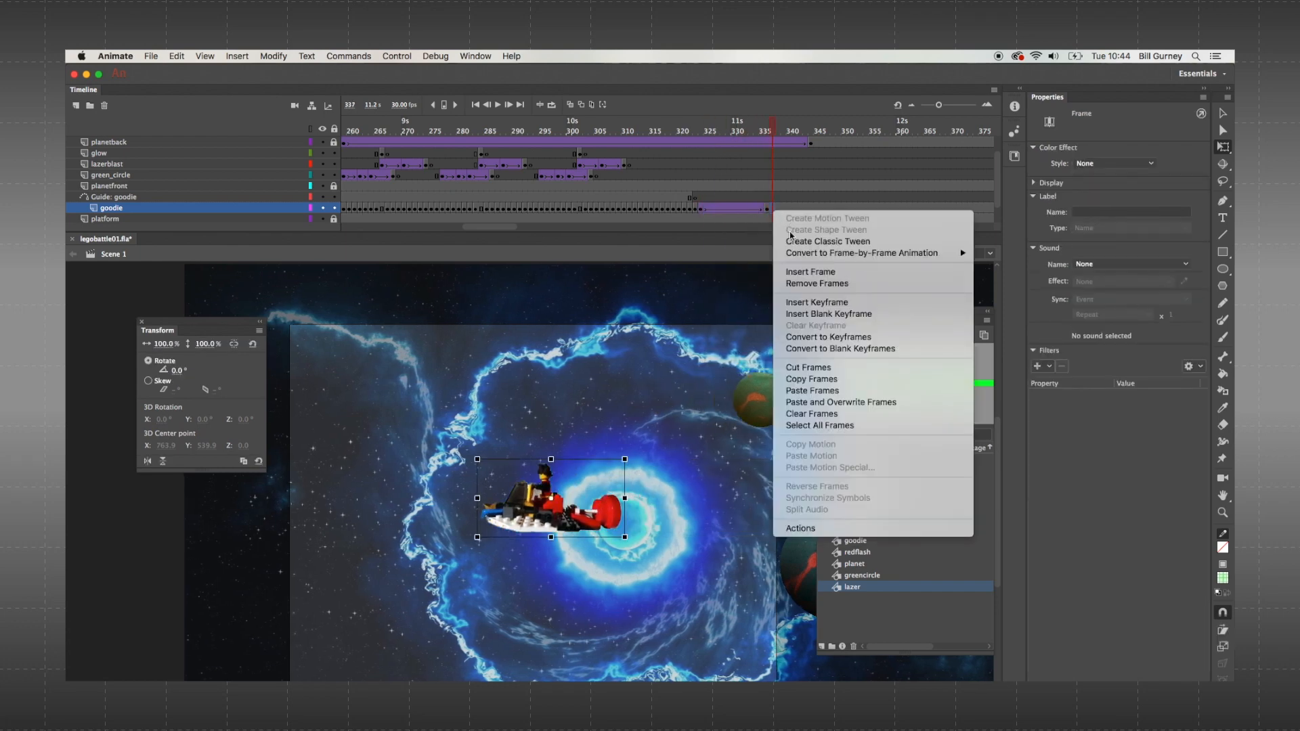
{"action": "left_click", "coordinate": [812, 302]}
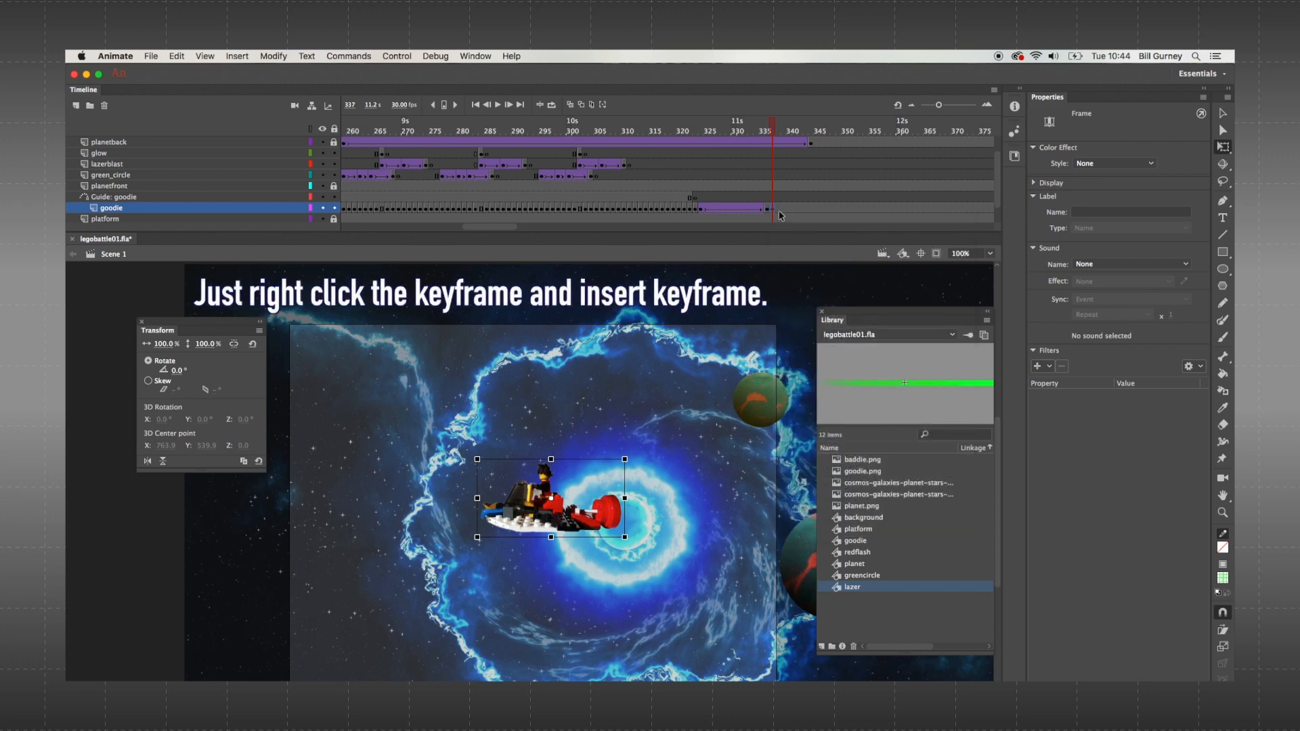
{"action": "left_click", "coordinate": [777, 211]}
{"action": "right_click", "coordinate": [777, 212]}
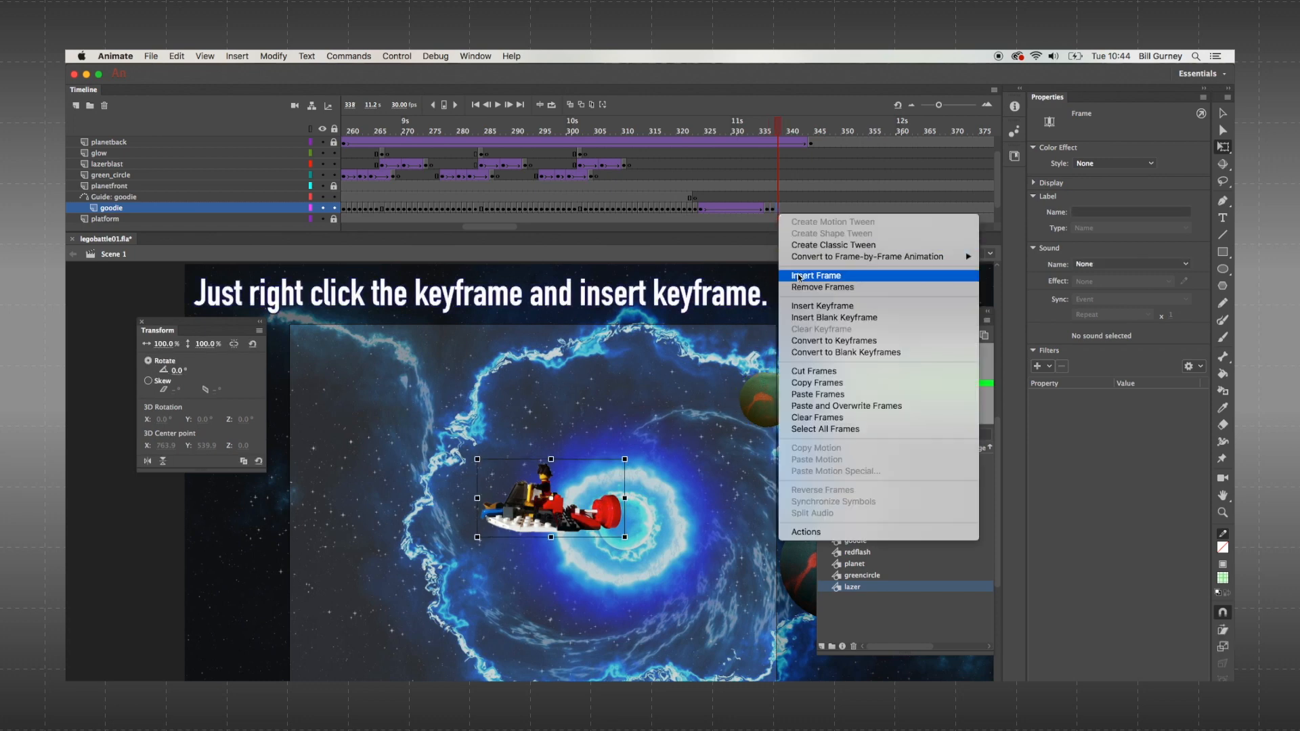
{"action": "left_click", "coordinate": [801, 307]}
- At frame 337, narrow the spacecraft to about 60% width and apply a 100% dark grey tint (51, 51, 51)
{"action": "left_click", "coordinate": [773, 210]}
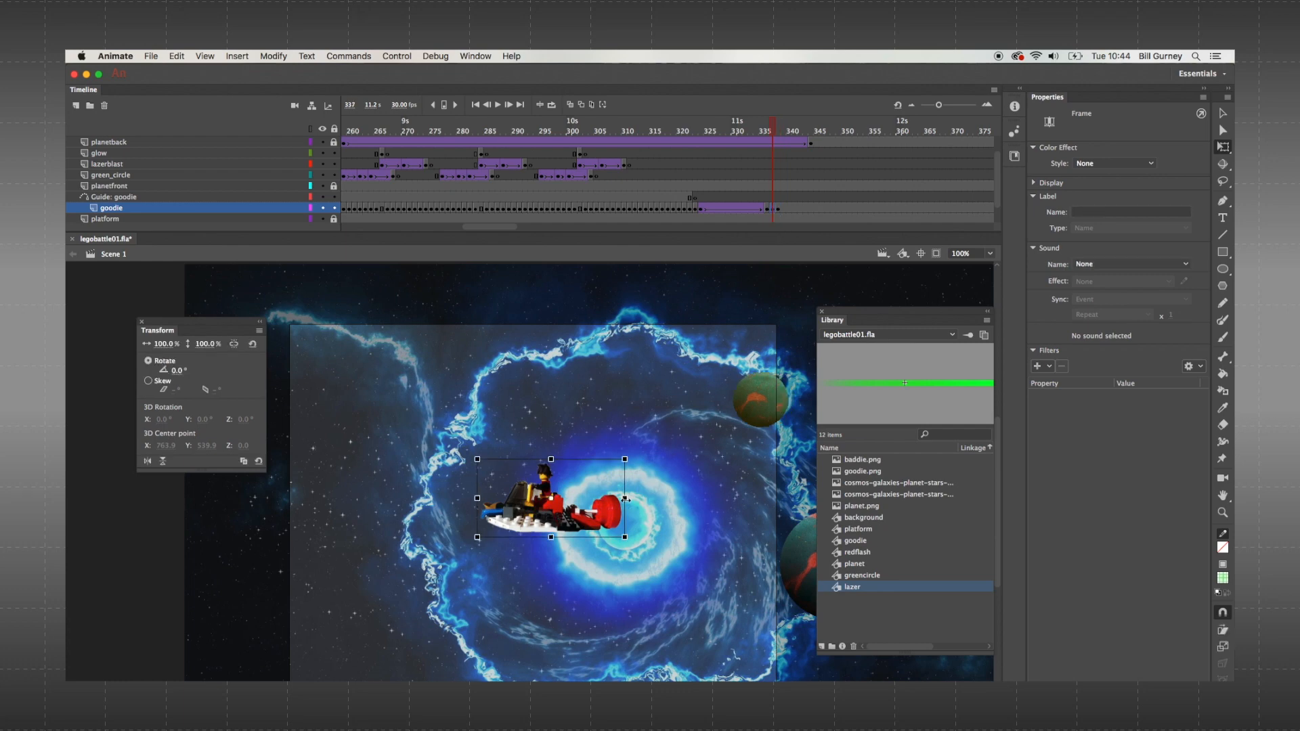
{"action": "left_click_drag", "start_coordinate": [626, 499], "coordinate": [595, 498]}
{"action": "left_click", "coordinate": [1083, 251]}
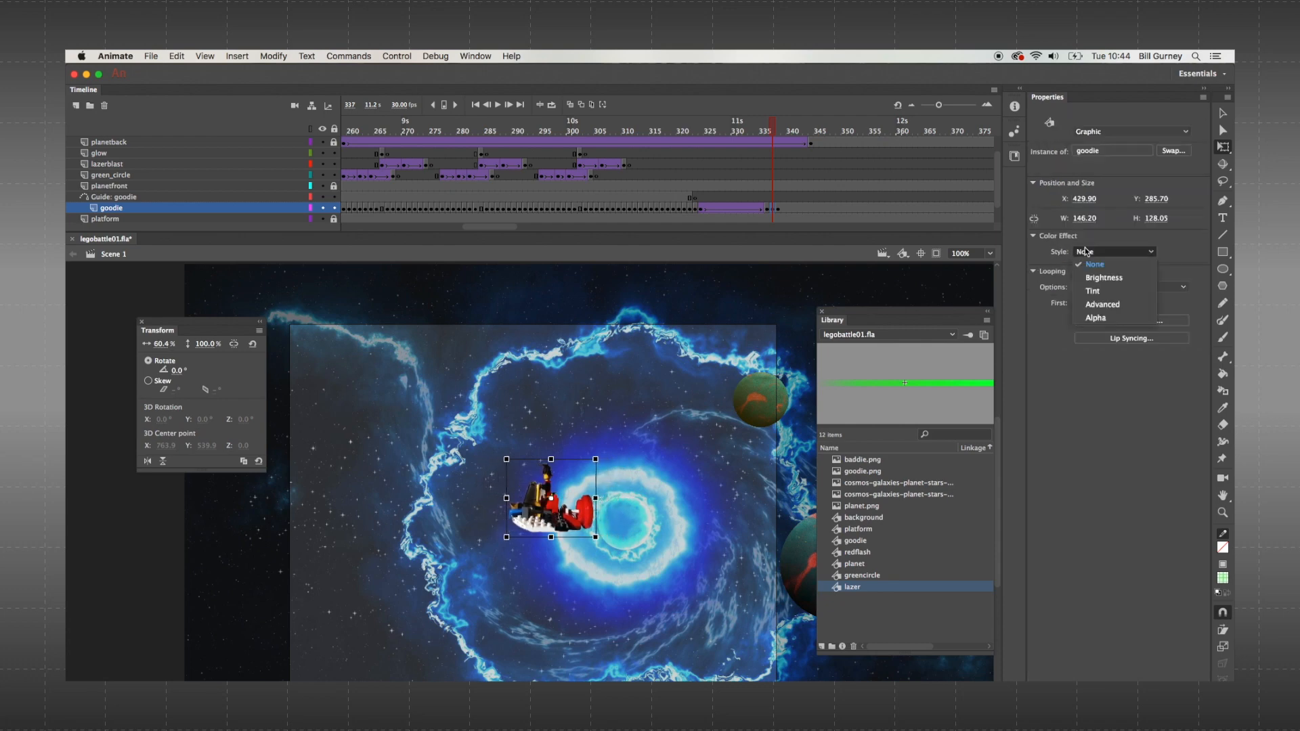
{"action": "left_click", "coordinate": [1090, 291]}
{"action": "left_click", "coordinate": [1175, 252]}
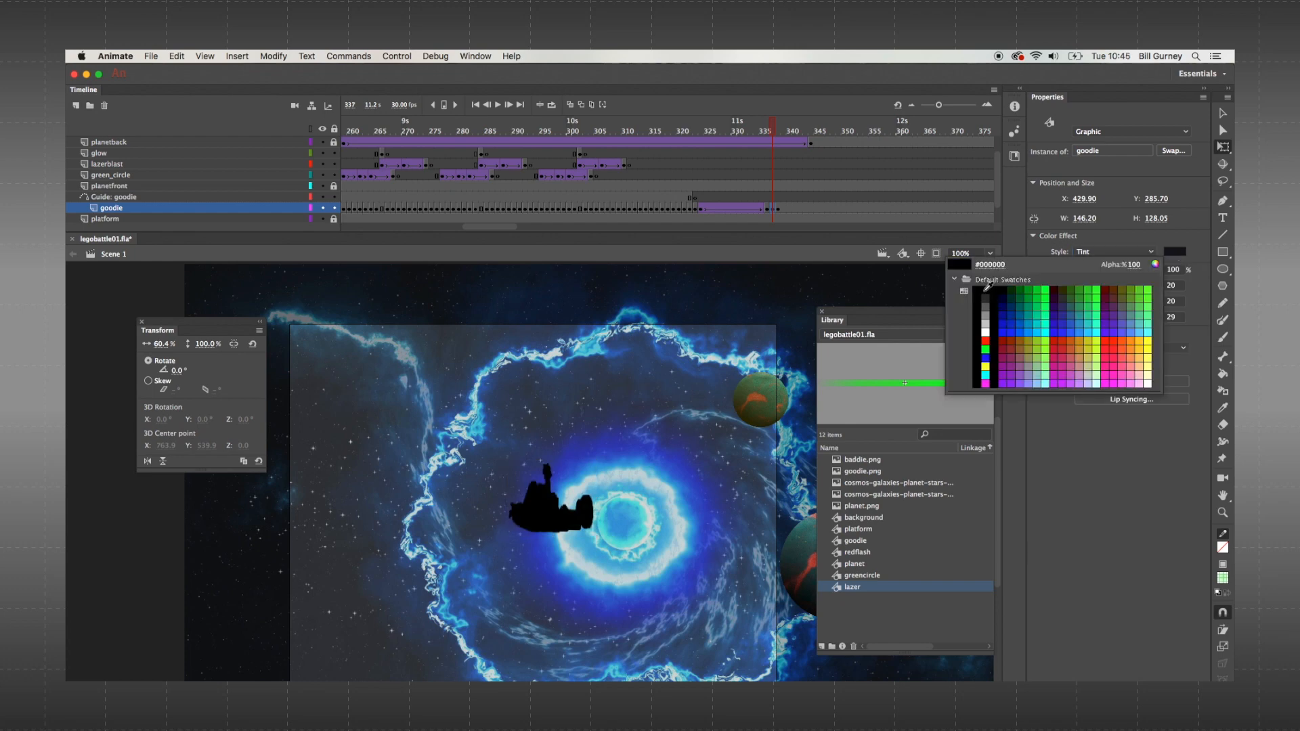
{"action": "left_click", "coordinate": [984, 297]}
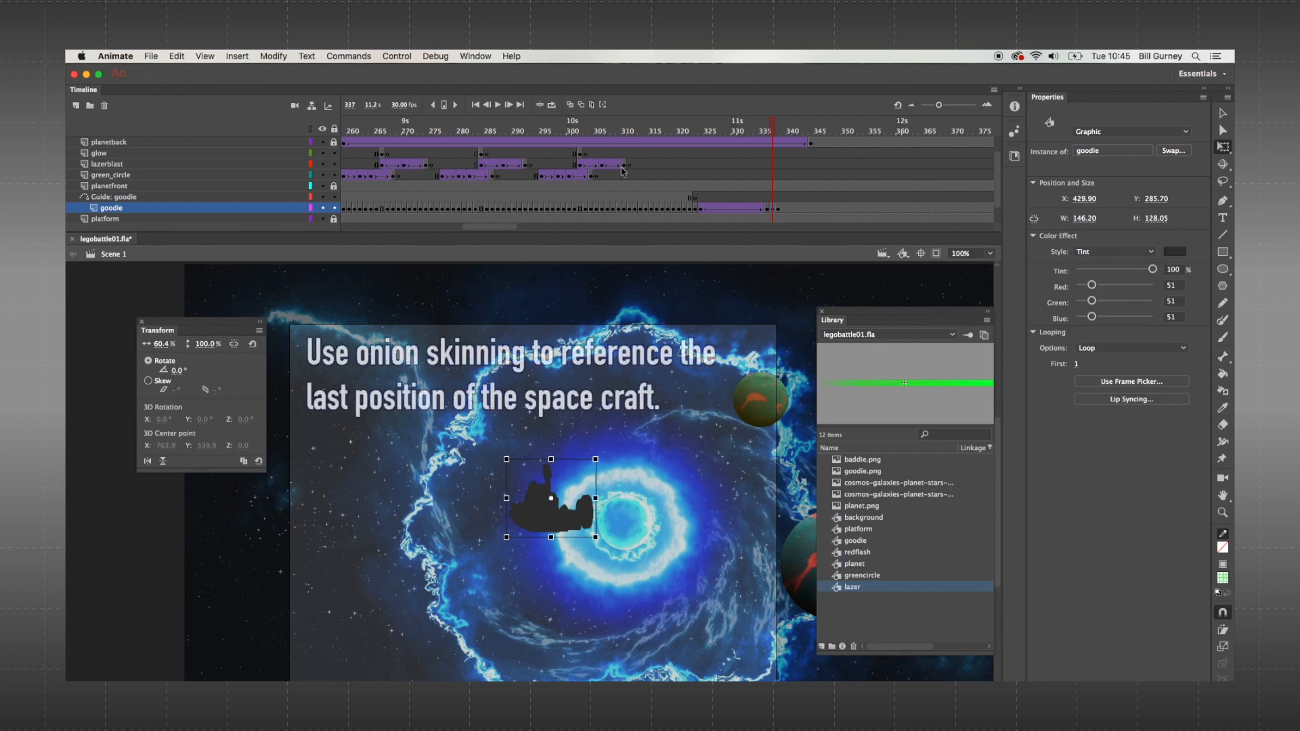
- Using onion skinning limited to the preceding frames, move the narrowed dark spacecraft left to align with its last nose position
{"action": "left_click", "coordinate": [570, 106]}
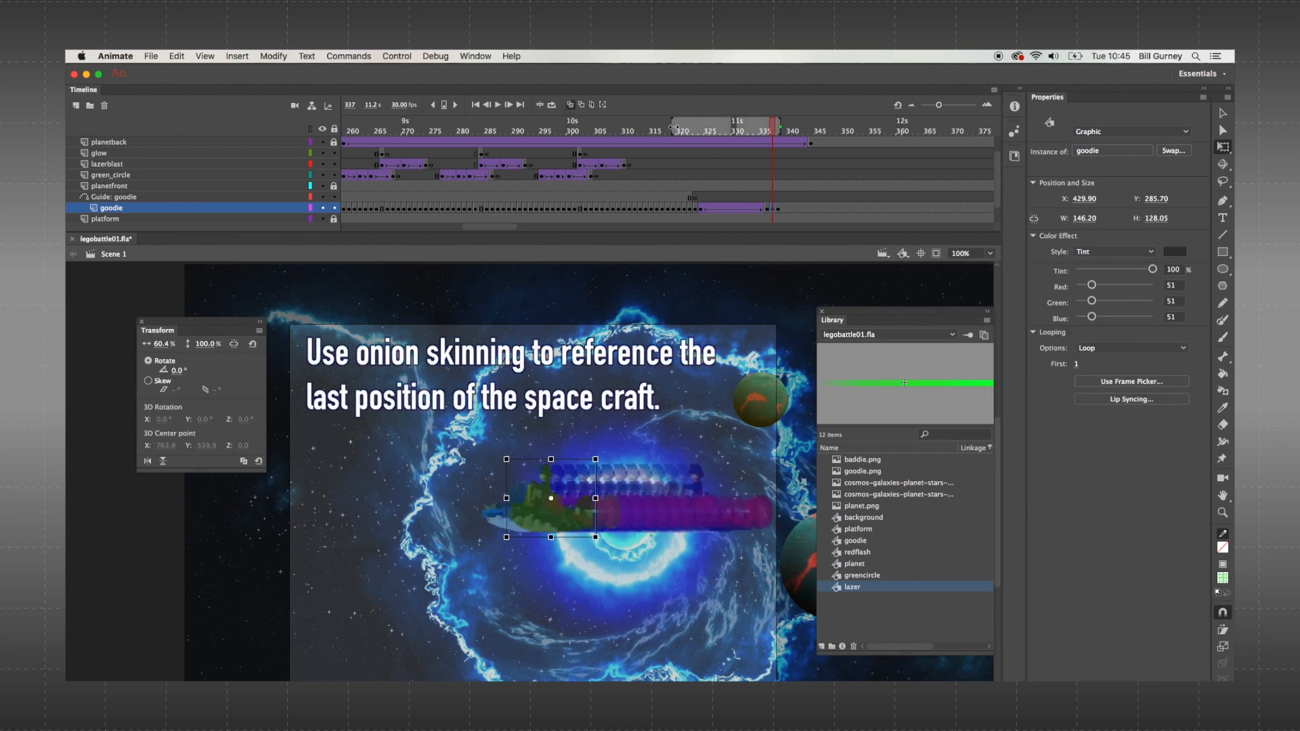
{"action": "left_click_drag", "start_coordinate": [675, 128], "coordinate": [772, 128]}
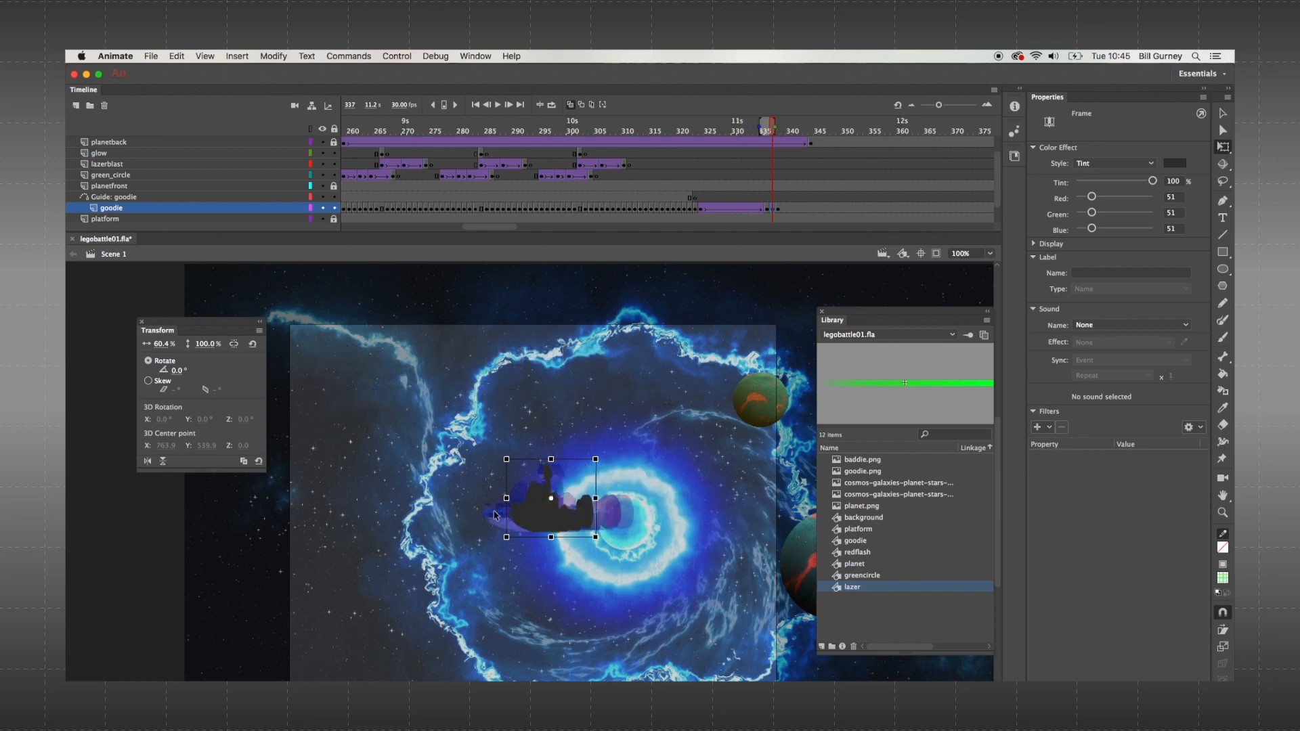
{"action": "left_click_drag", "start_coordinate": [535, 521], "coordinate": [507, 521]}
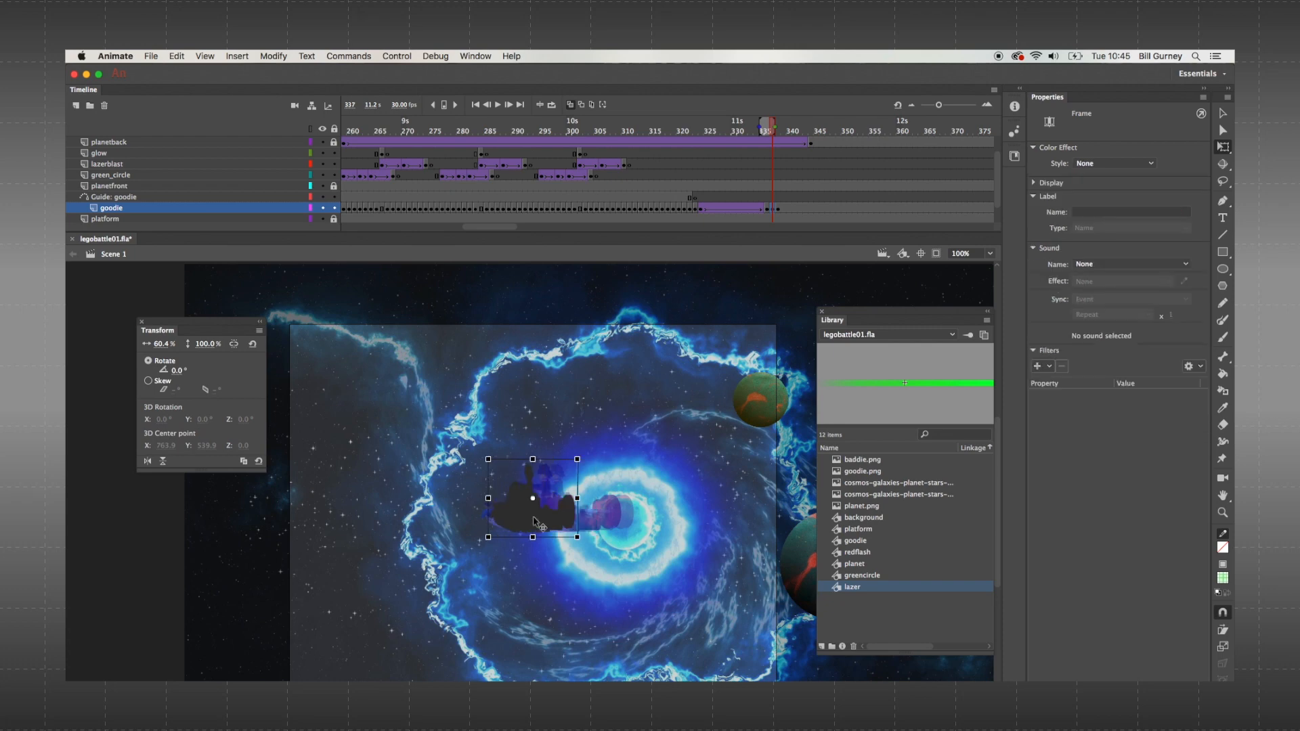
{"action": "left_click", "coordinate": [572, 105]}
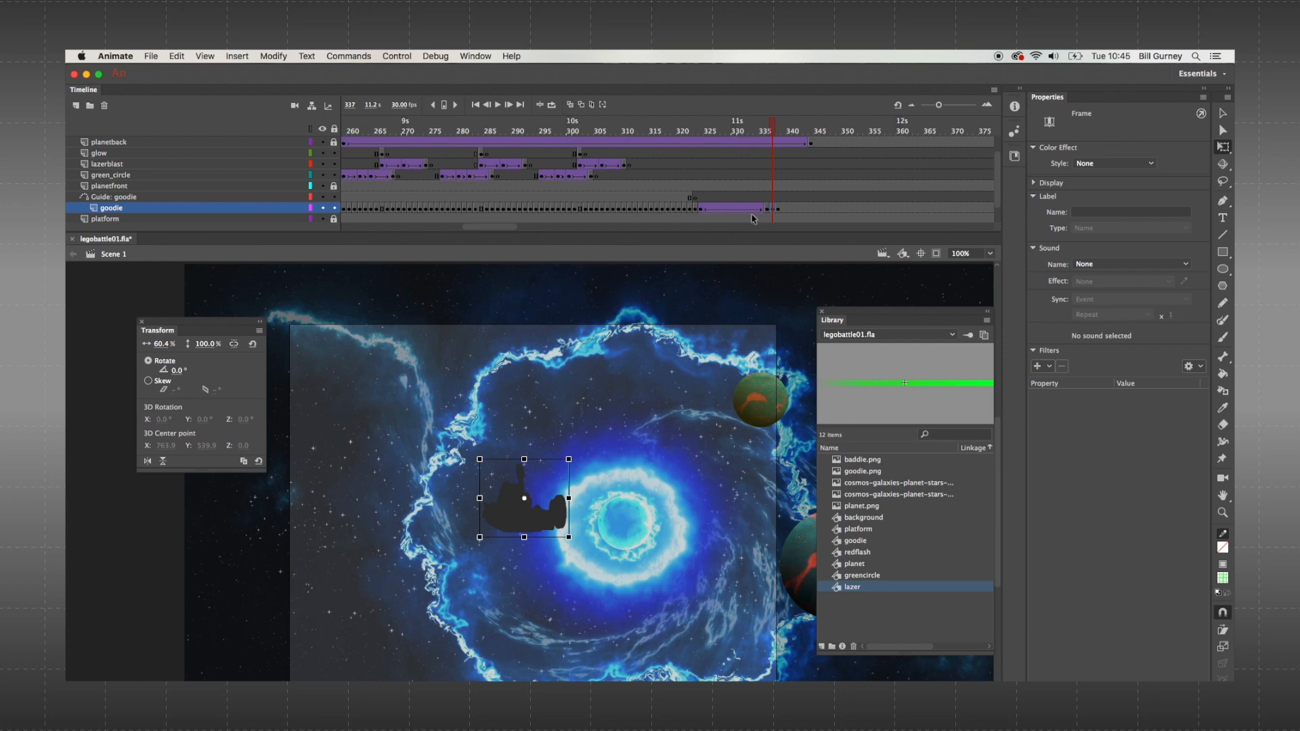
- Move the goodie layer's keyframe from frame 338 to frame 341 so the dark spacecraft pose holds longer
{"action": "left_click", "coordinate": [777, 209]}
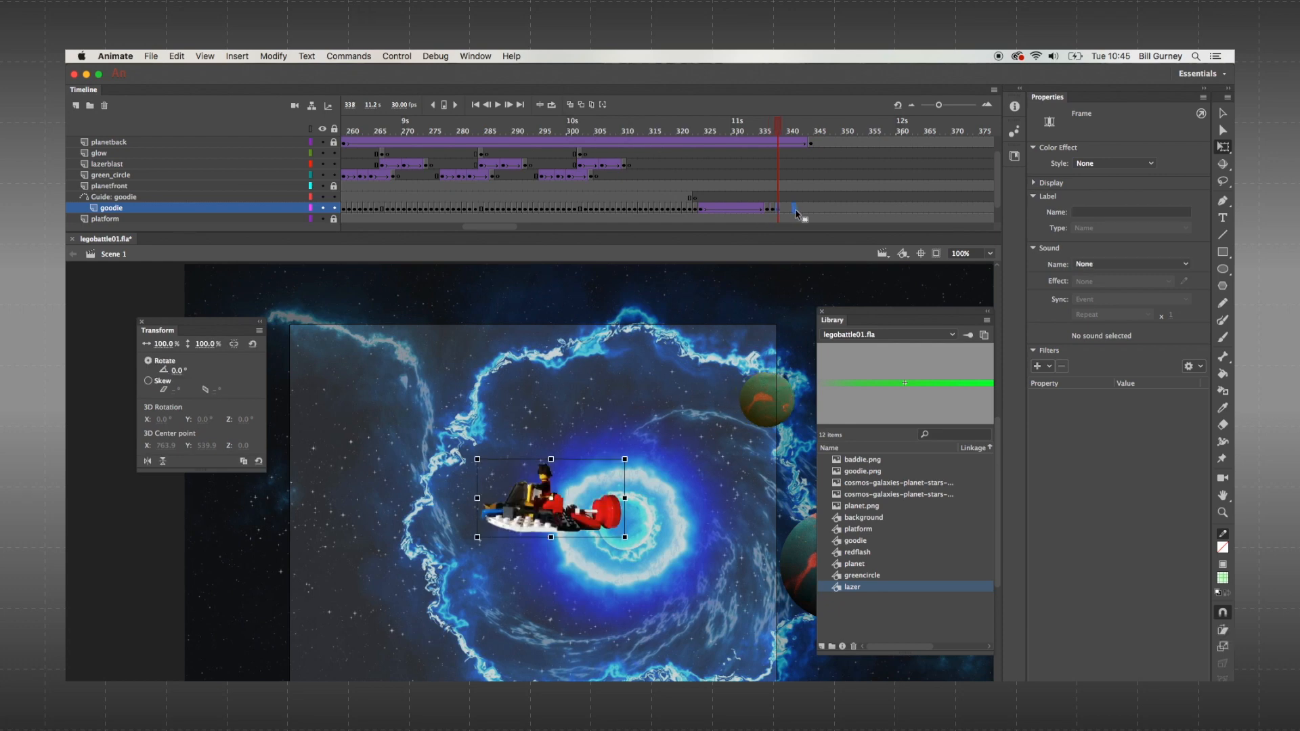
{"action": "key", "text": "F6"}
{"action": "left_click", "coordinate": [778, 209]}
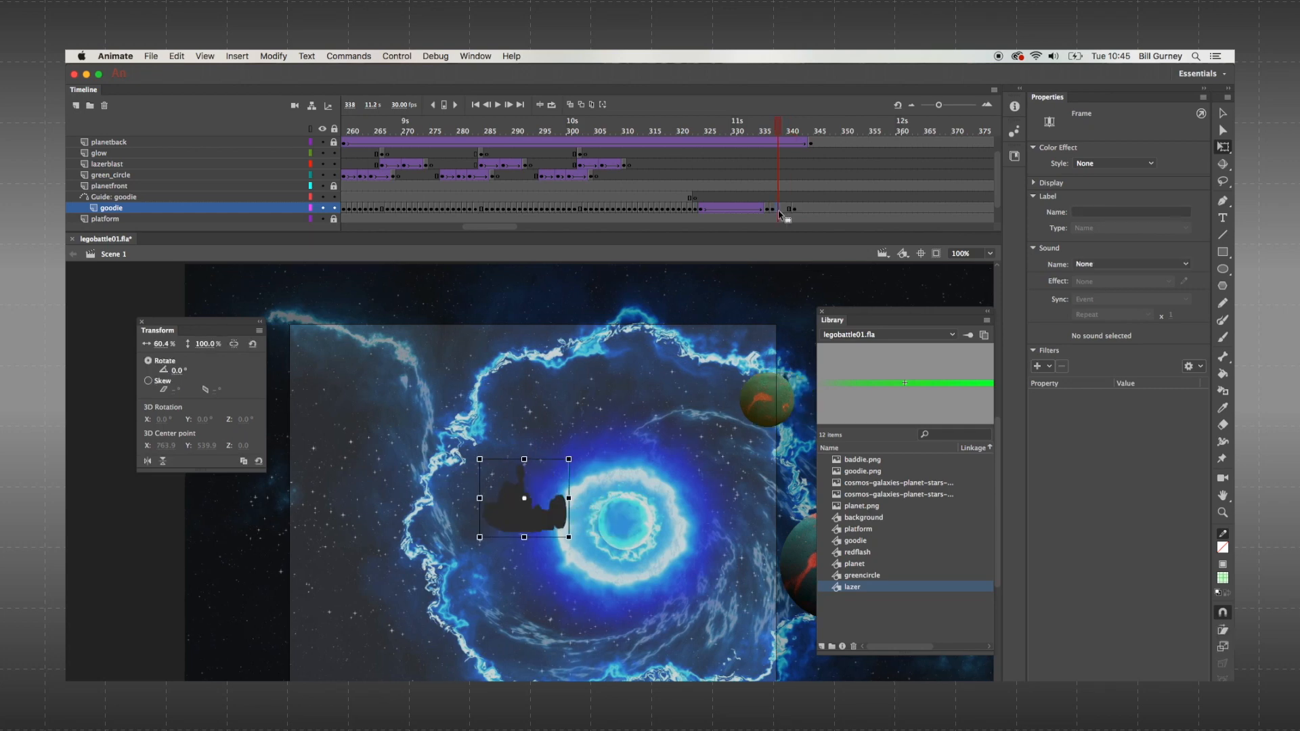
- Insert a keyframe at frame 338 on the goodie layer and flip the narrowed dark spacecraft horizontally
{"action": "right_click", "coordinate": [778, 211]}
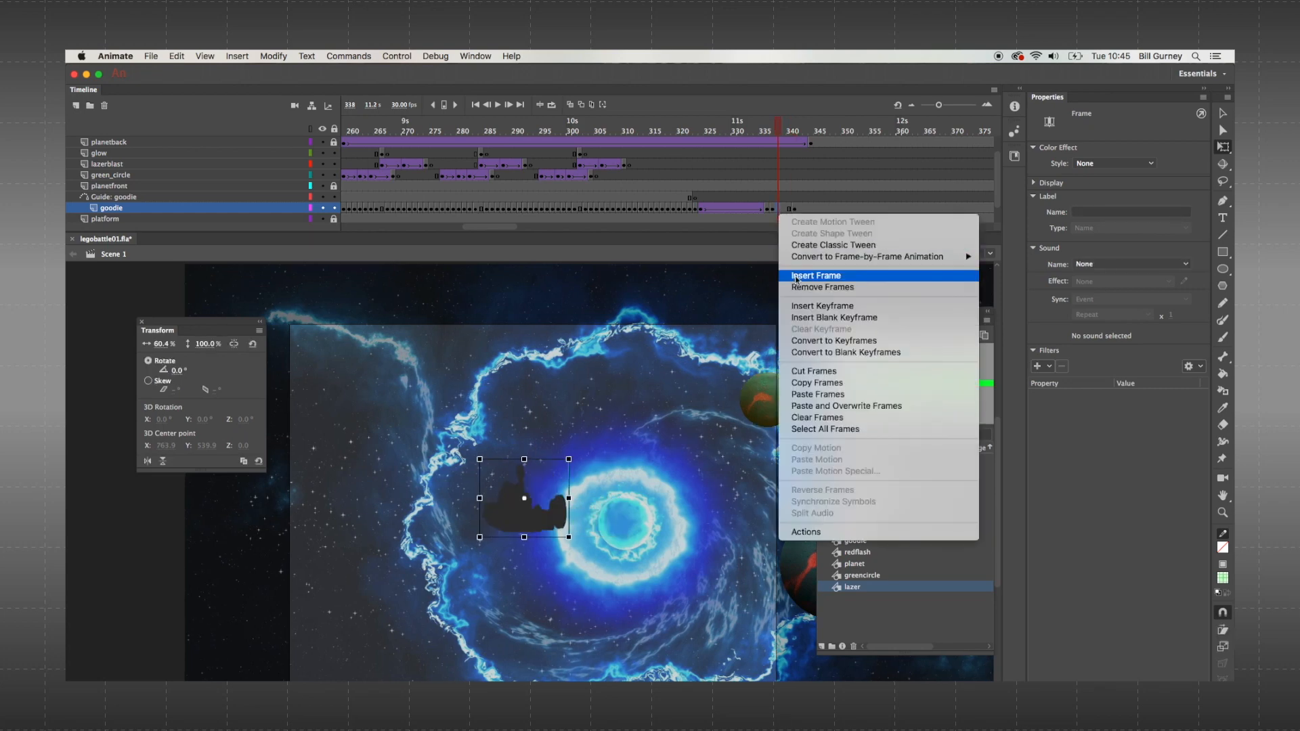
{"action": "left_click", "coordinate": [803, 308]}
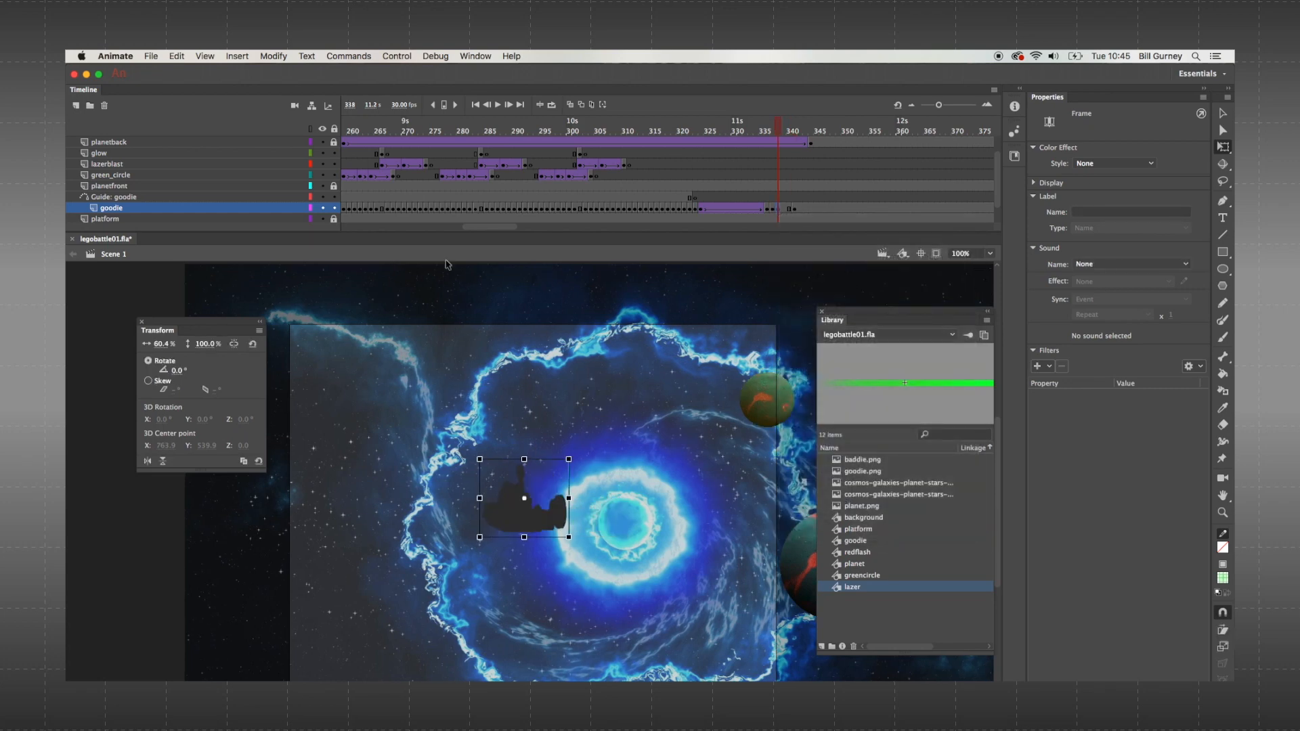
{"action": "left_click", "coordinate": [262, 55]}
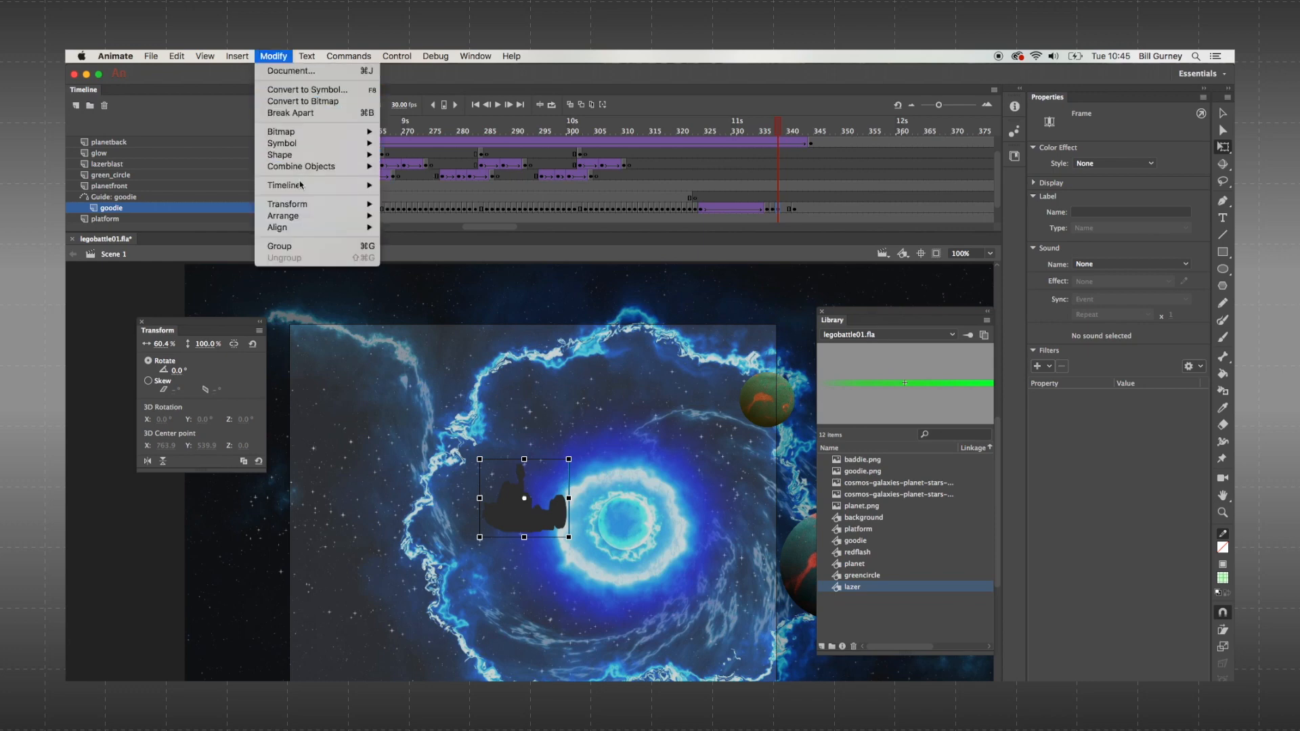
{"action": "mouse_move", "coordinate": [303, 204]}
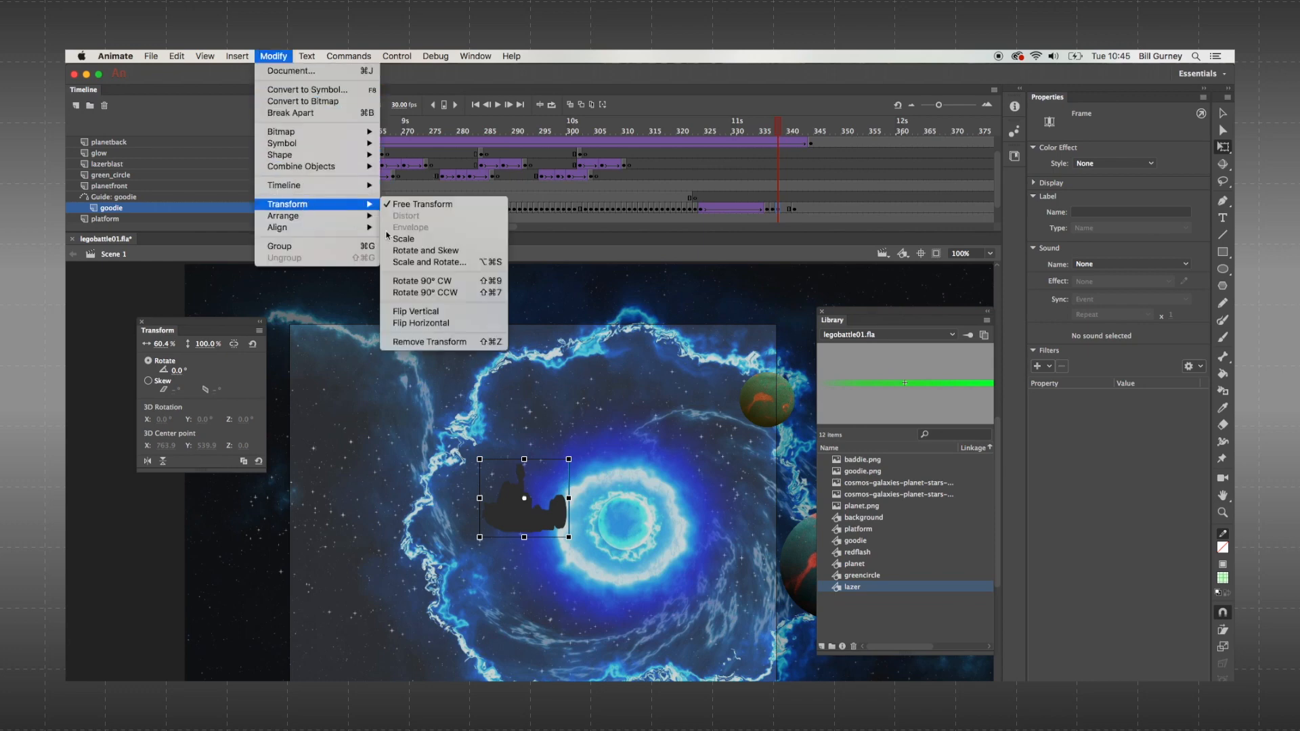
{"action": "left_click", "coordinate": [419, 323]}
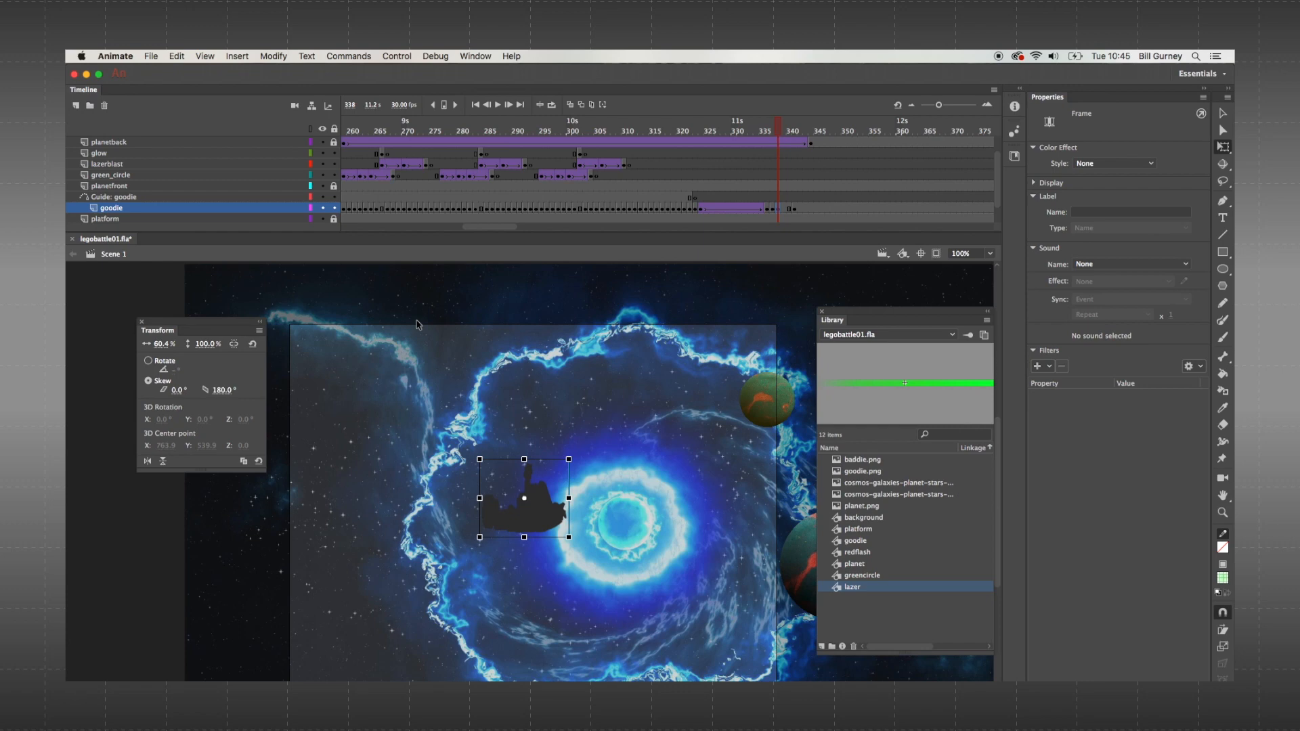
- Using onion skinning as a guide, nudge the flipped dark spacecraft slightly left of the preceding pose at frame 338, and turn onion skinning off
{"action": "left_click", "coordinate": [570, 105]}
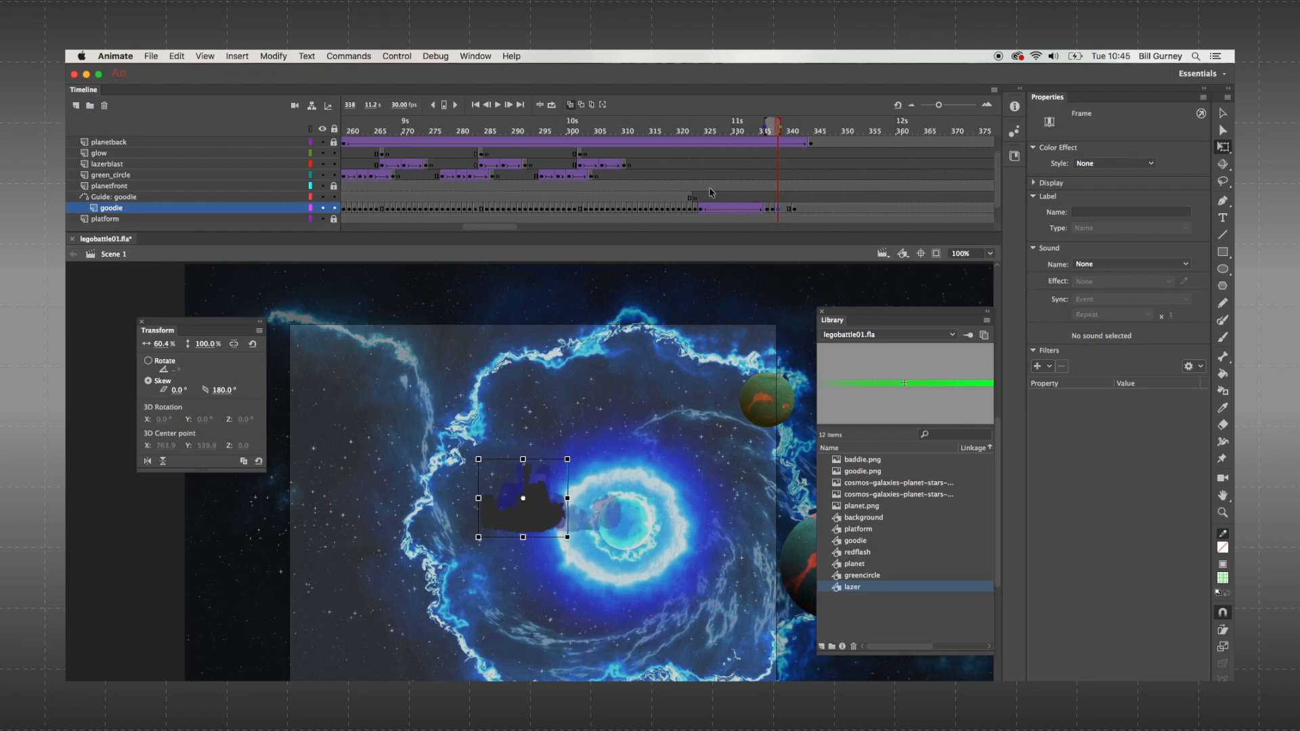
{"action": "key", "text": "shift+Left"}
{"action": "key", "text": "shift+Left"}
{"action": "key", "text": "shift+Left"}
{"action": "key", "text": "shift+Left"}
{"action": "key", "text": "shift+Left"}
{"action": "key", "text": "shift+Left"}
{"action": "key", "text": "shift+Left"}
{"action": "key", "text": "shift+Left"}
{"action": "key", "text": "shift+Left"}
{"action": "key", "text": "shift+Left"}
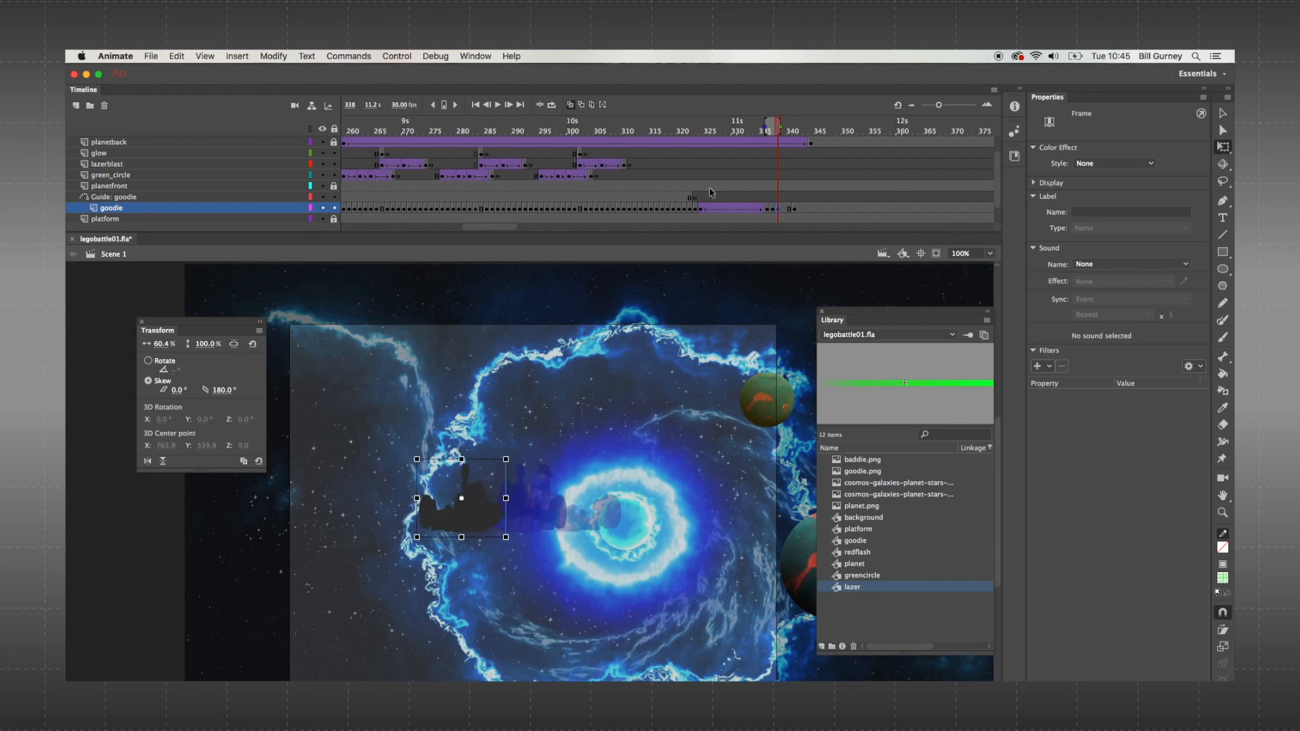
{"action": "key", "text": "shift+Right"}
{"action": "key", "text": "shift+Right"}
{"action": "key", "text": "shift+Right"}
{"action": "key", "text": "shift+Right"}
{"action": "key", "text": "shift+Right"}
{"action": "key", "text": "shift+Right"}
{"action": "key", "text": "shift+Right"}
{"action": "key", "text": "shift+Right"}
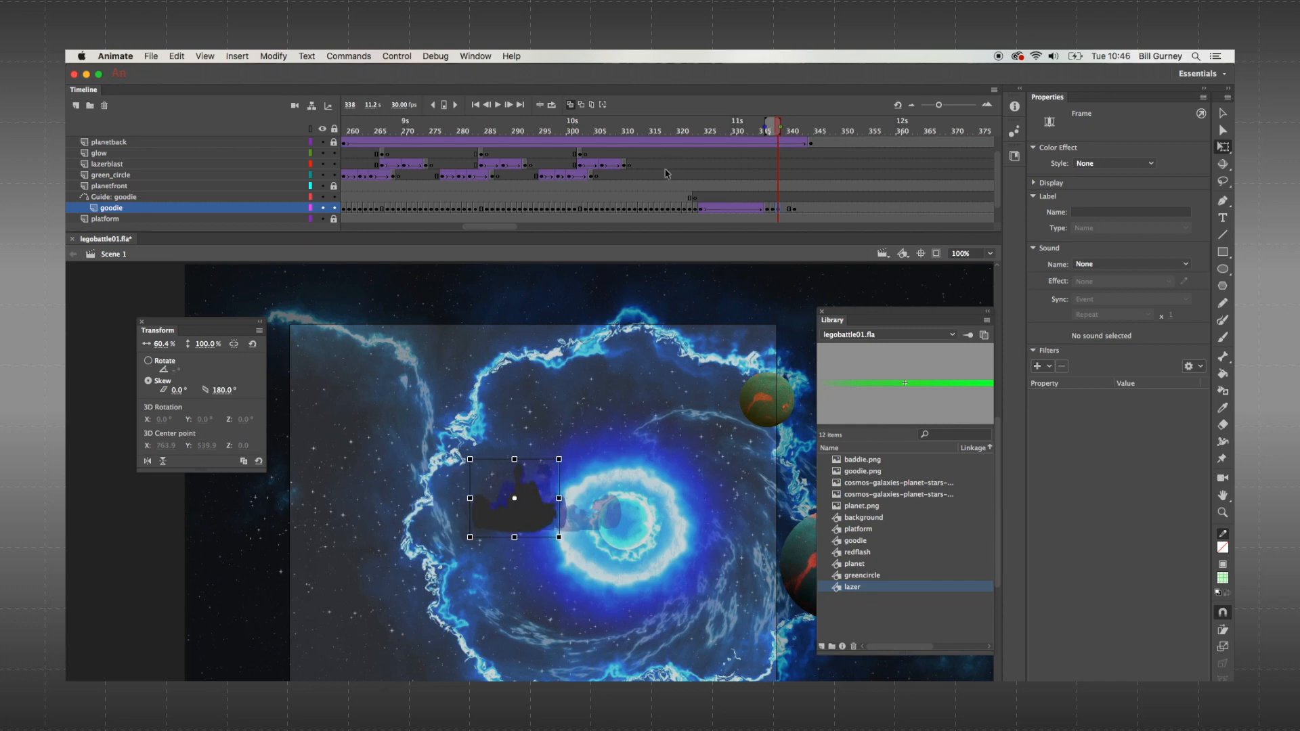
{"action": "left_click", "coordinate": [570, 105]}
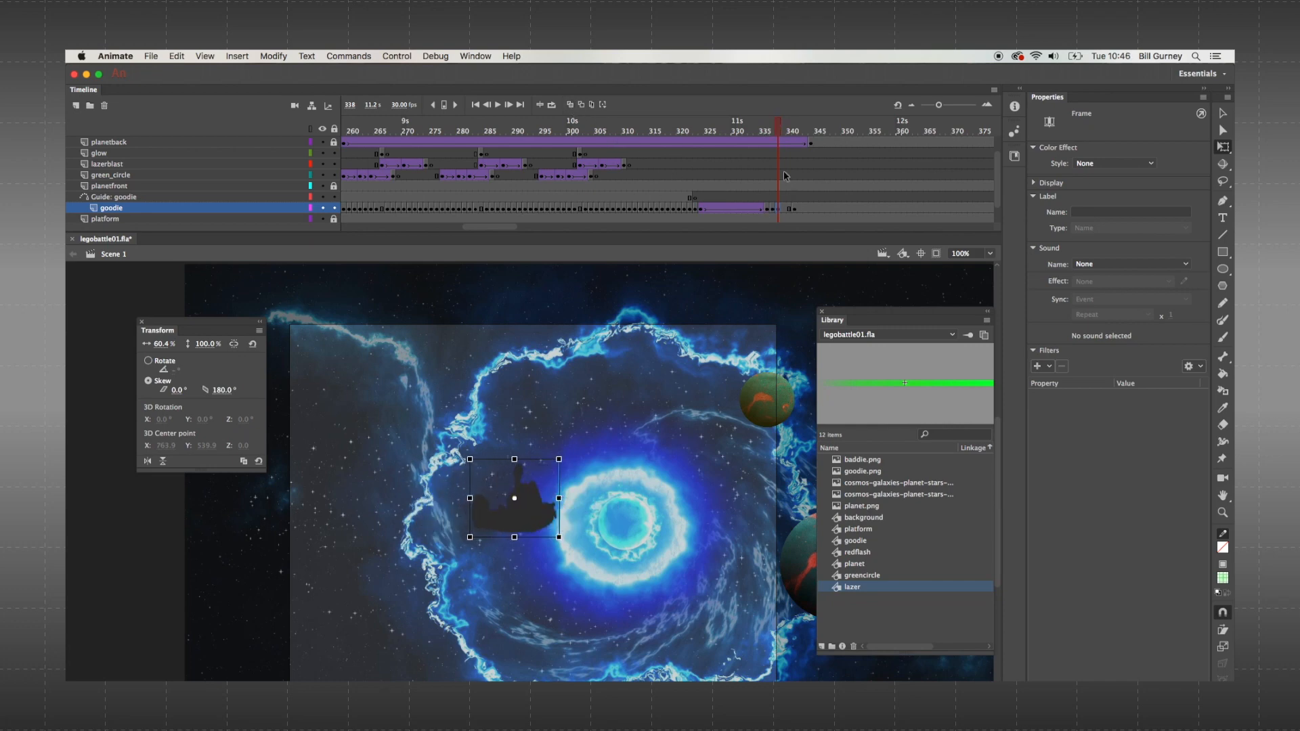
{"action": "left_click_drag", "start_coordinate": [781, 121], "coordinate": [779, 152]}
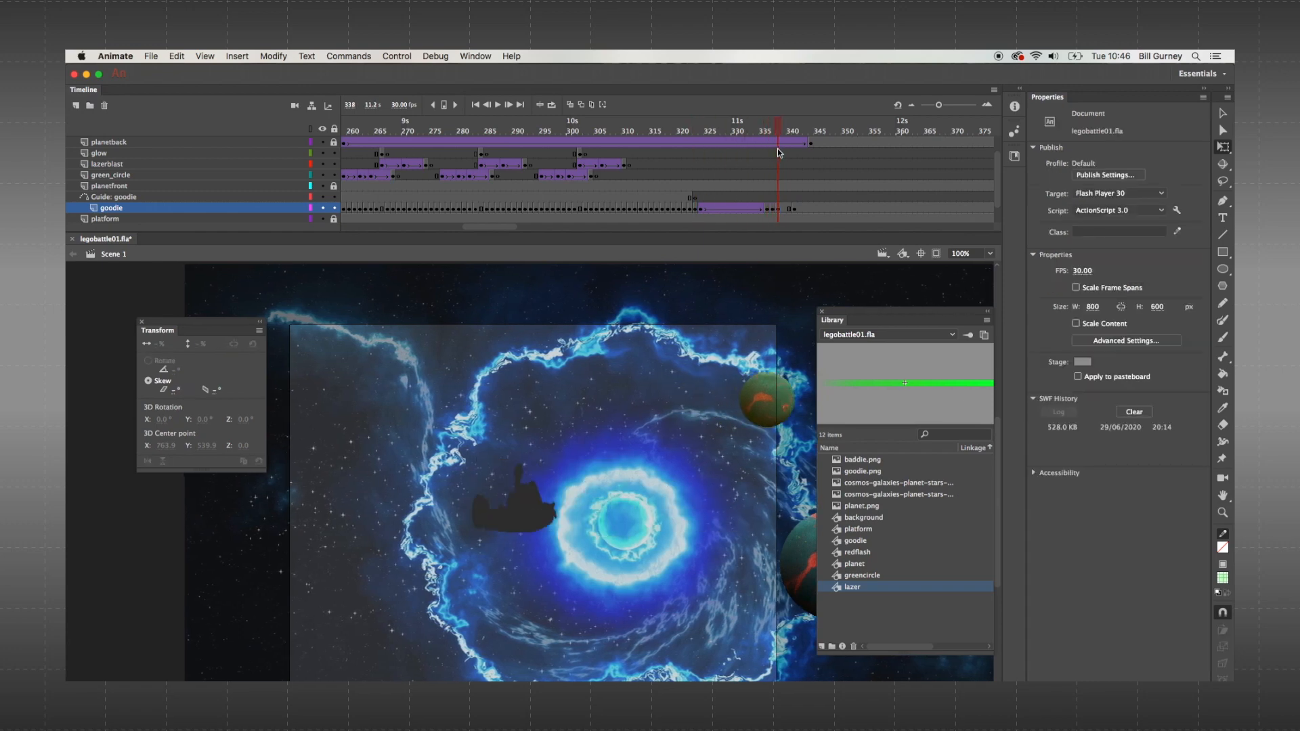
- Move the goodie layer's full-colour spacecraft keyframe to frame 339 and go to that frame
{"action": "left_click", "coordinate": [794, 207]}
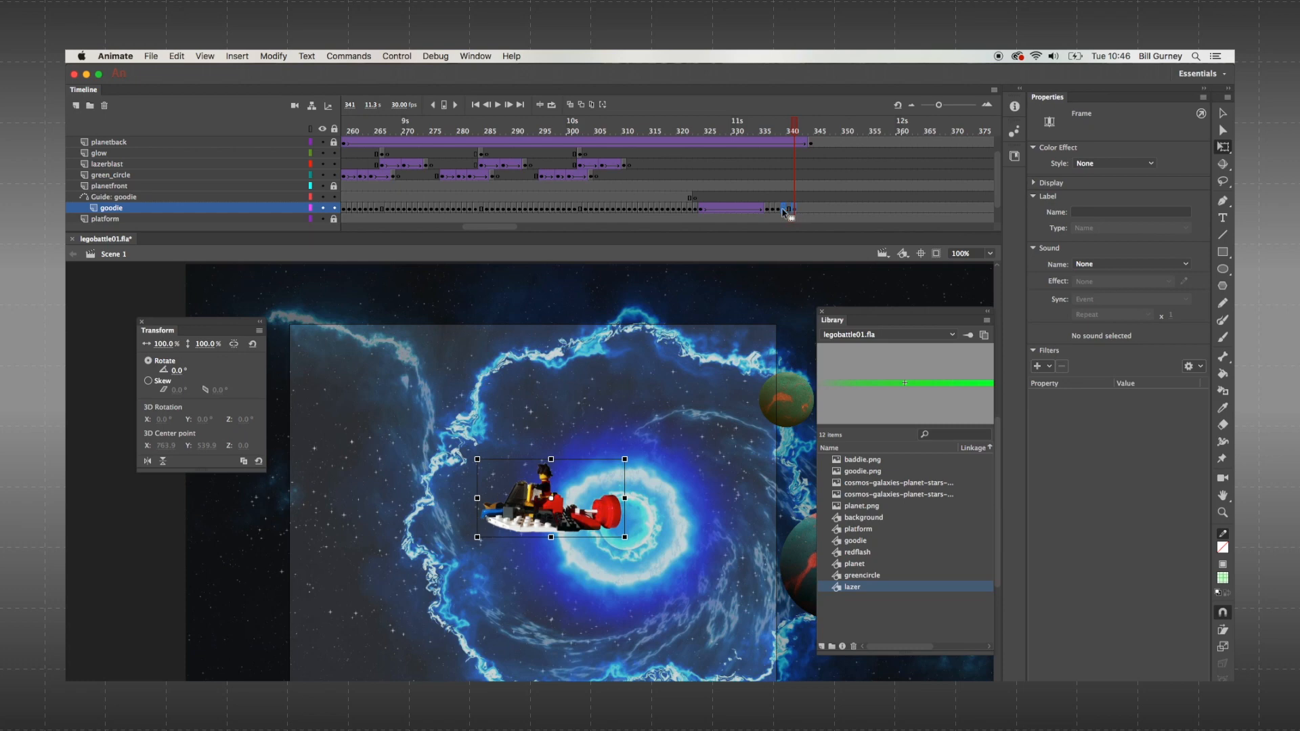
{"action": "left_click_drag", "start_coordinate": [782, 209], "coordinate": [783, 210]}
{"action": "left_click_drag", "start_coordinate": [787, 132], "coordinate": [783, 144]}
- Flip the full-colour spacecraft horizontally at frame 339 and turn on onion skinning to show the preceding frames
{"action": "left_click", "coordinate": [273, 55]}
{"action": "mouse_move", "coordinate": [322, 205]}
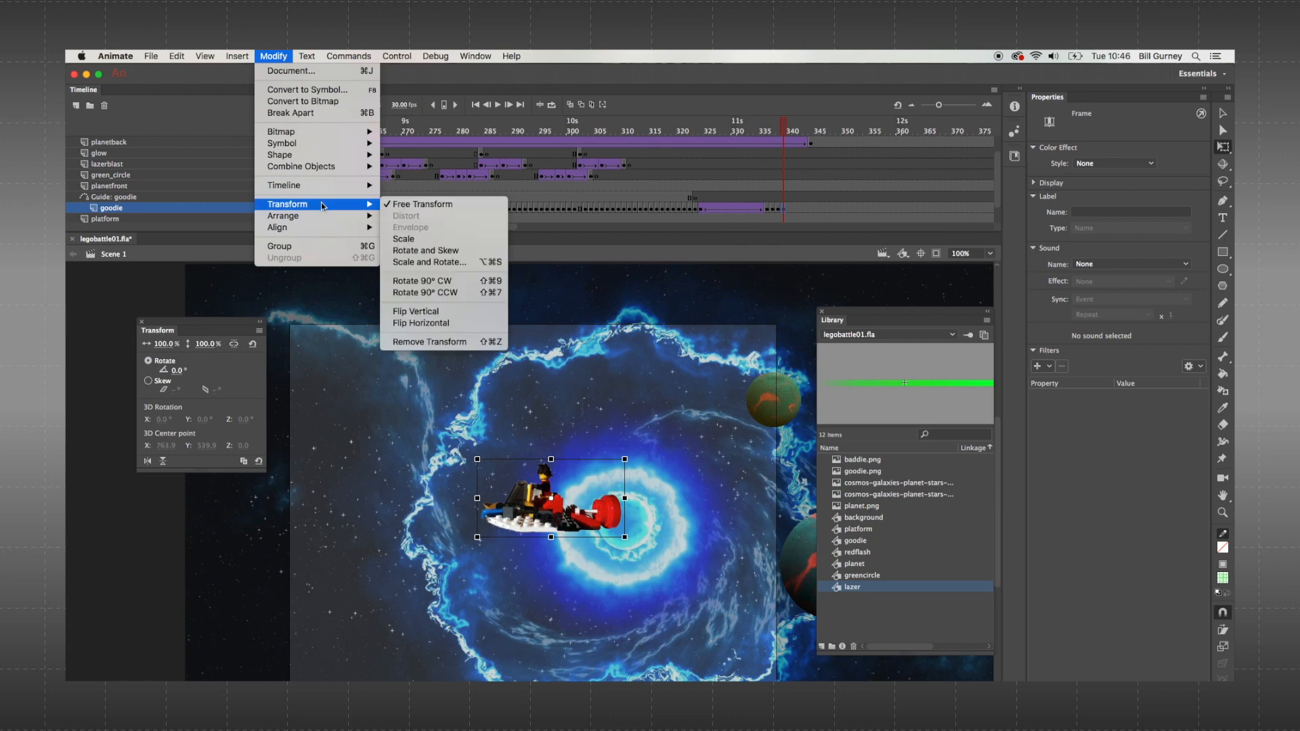
{"action": "left_click", "coordinate": [453, 323]}
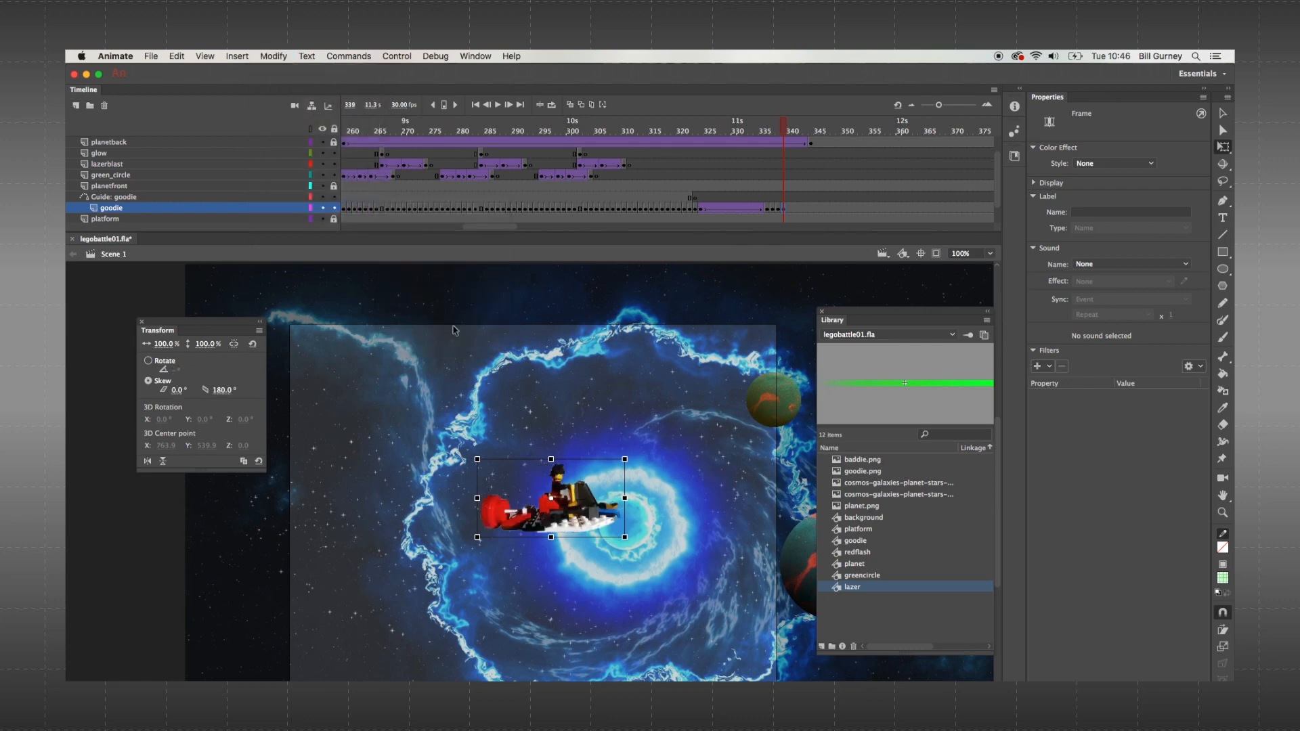
{"action": "left_click", "coordinate": [568, 106]}
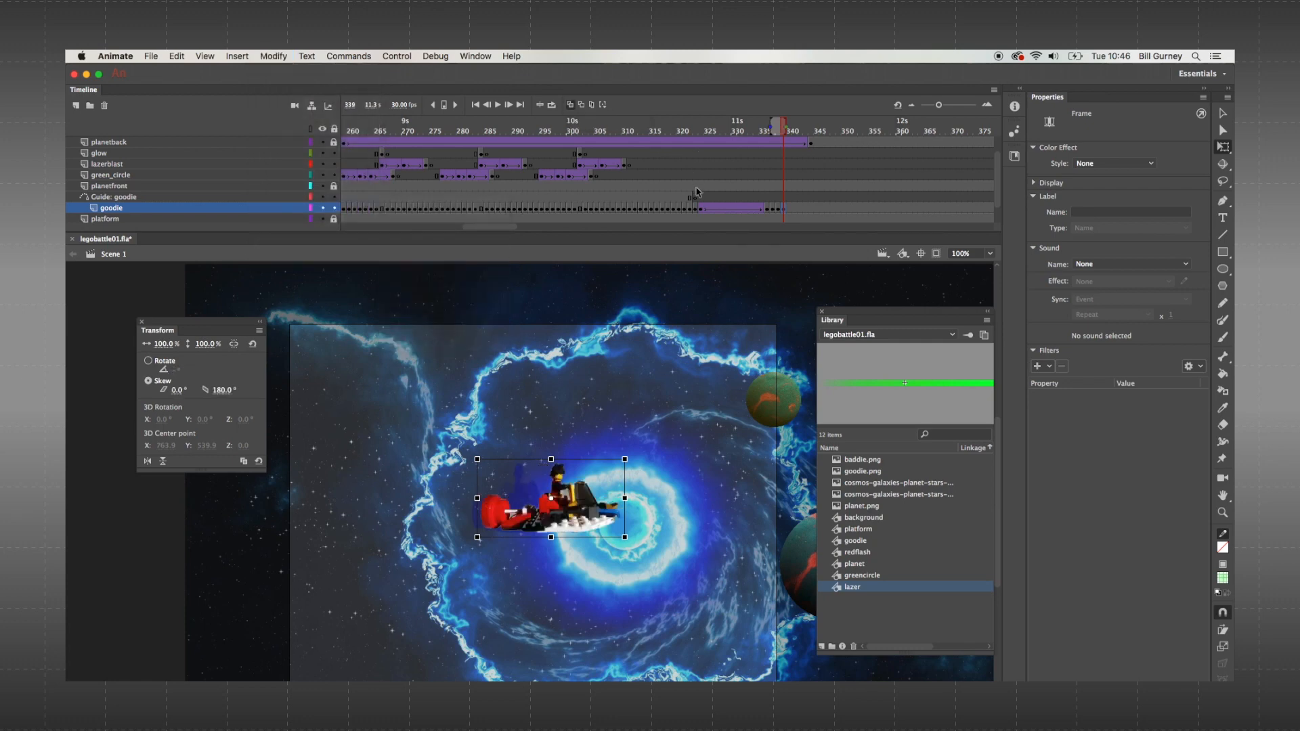
- Nudge the goodie ship left in frame 339, turn off onion skinning and reselect the ship
{"action": "key", "text": "shift+Left"}
{"action": "key", "text": "shift+Left"}
{"action": "key", "text": "shift+Left"}
{"action": "key", "text": "shift+Left"}
{"action": "key", "text": "shift+Left"}
{"action": "key", "text": "shift+Left"}
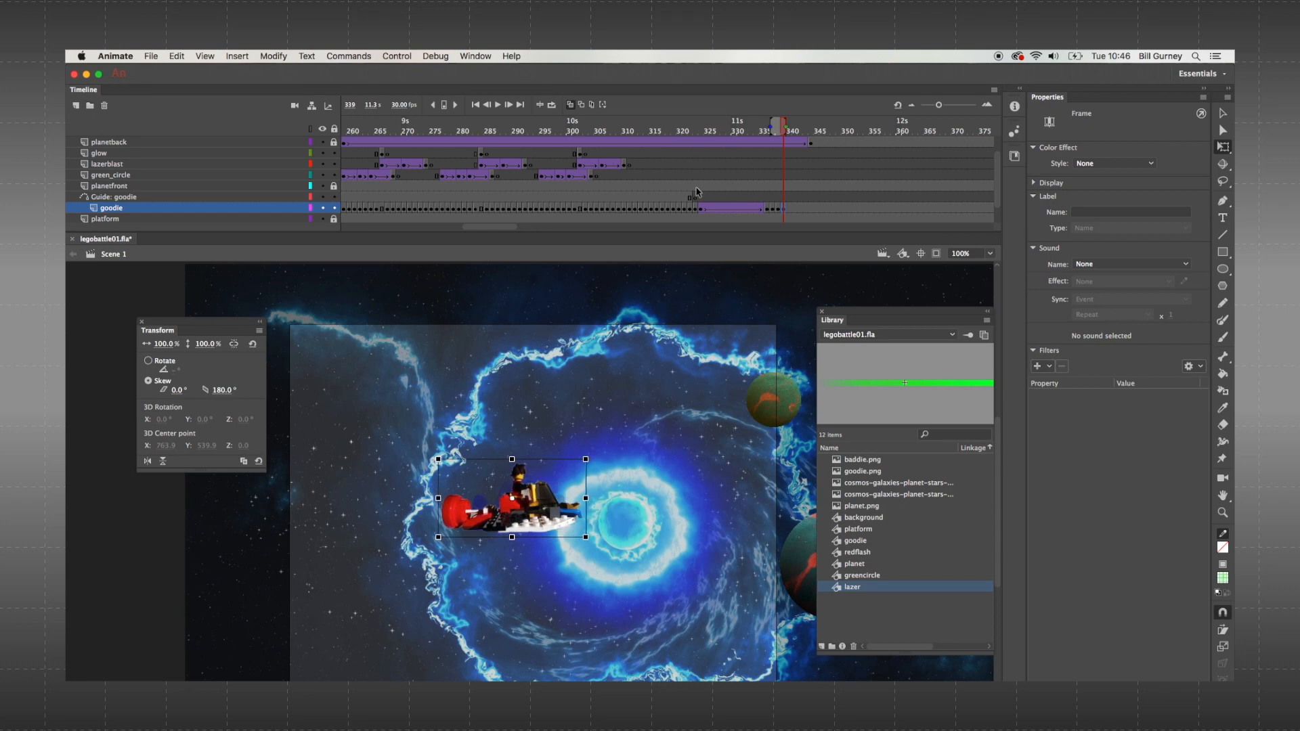
{"action": "left_click", "coordinate": [570, 104]}
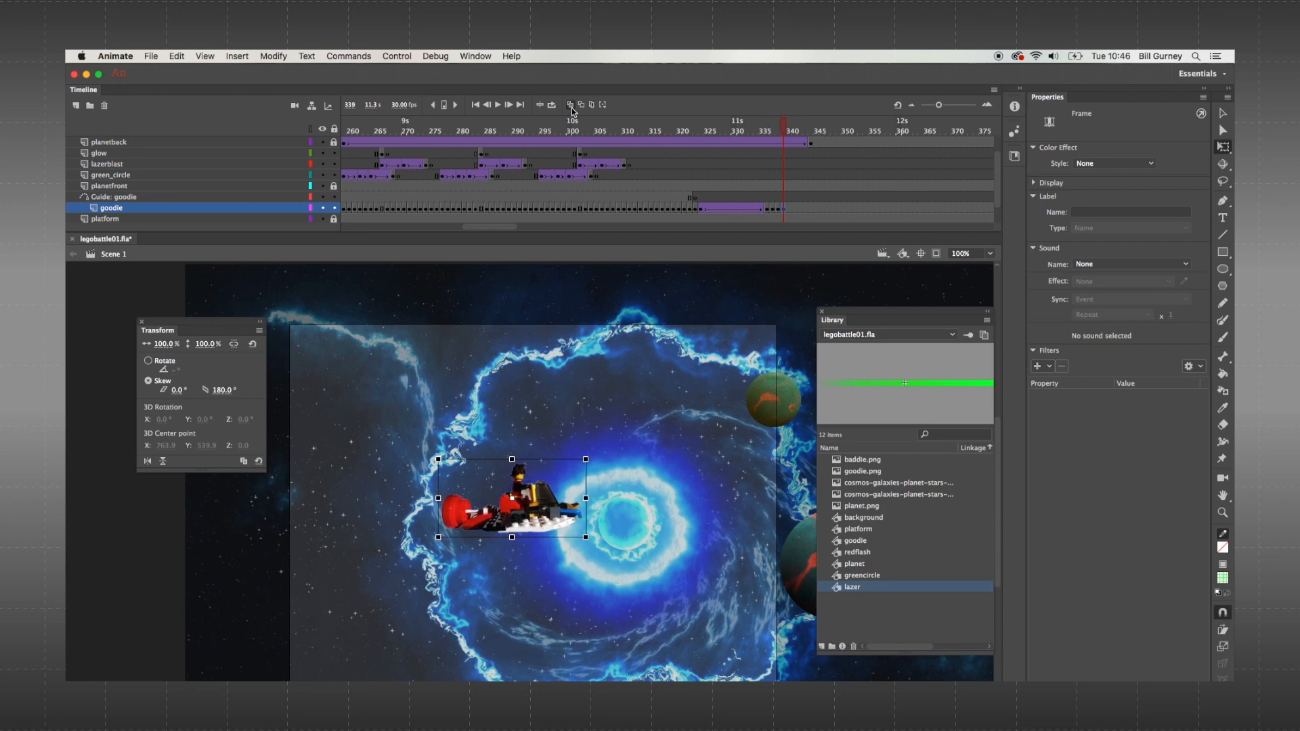
{"action": "left_click", "coordinate": [513, 504]}
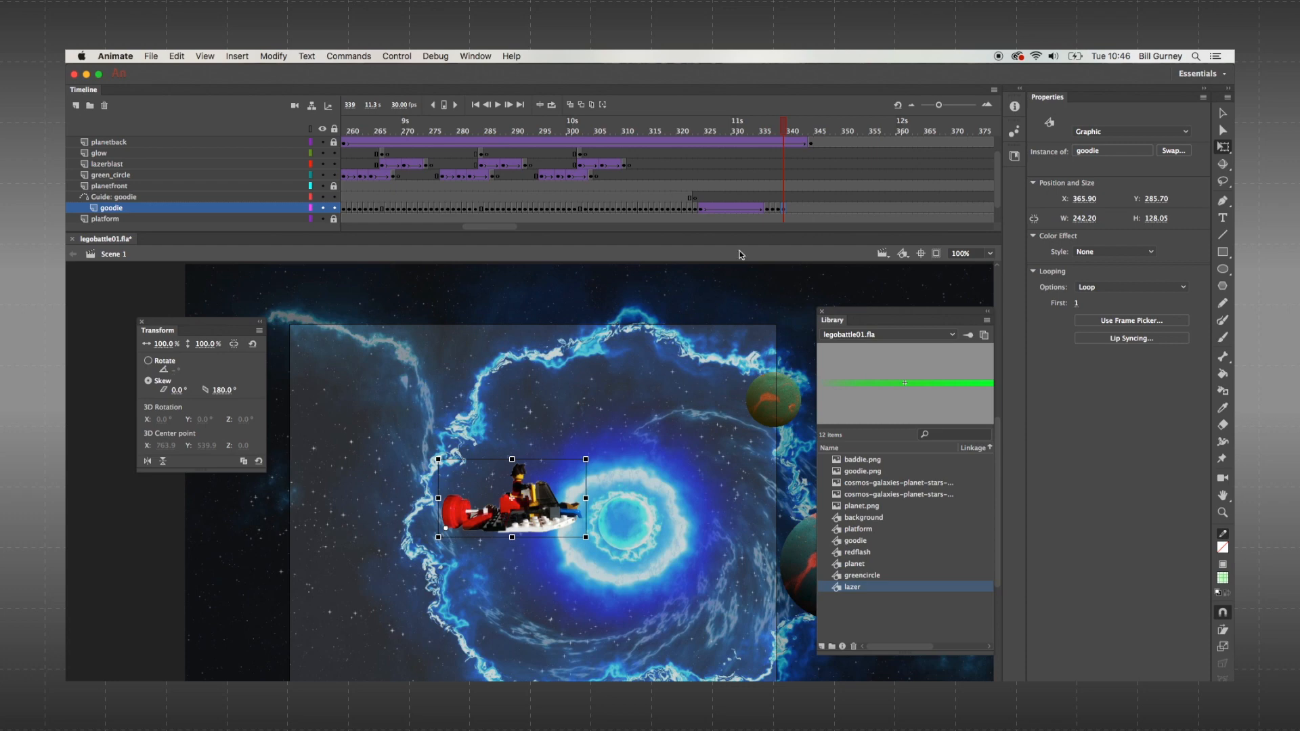
- Insert a keyframe at frame 340 on the goodie layer and tilt the ship nose-up, setting its skew to -5°
{"action": "left_click", "coordinate": [789, 210]}
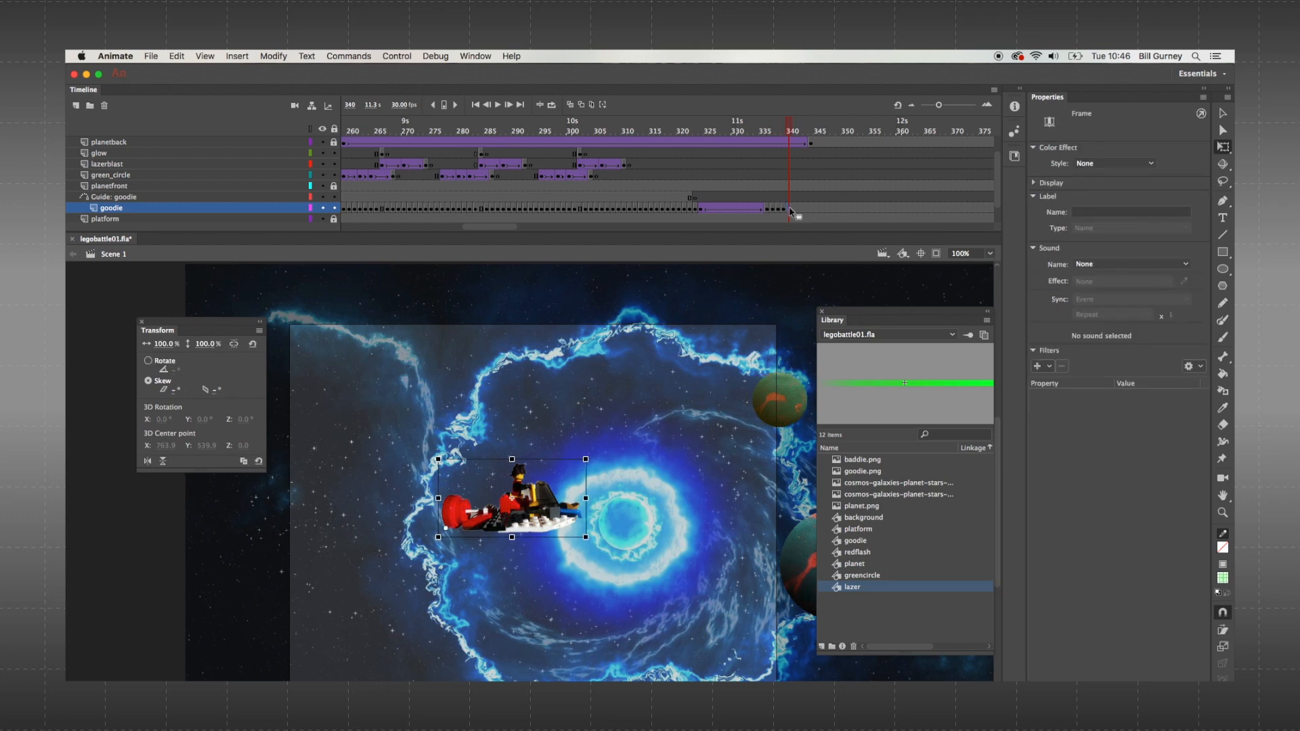
{"action": "right_click", "coordinate": [790, 210]}
{"action": "left_click", "coordinate": [833, 303]}
{"action": "left_click_drag", "start_coordinate": [593, 456], "coordinate": [588, 445]}
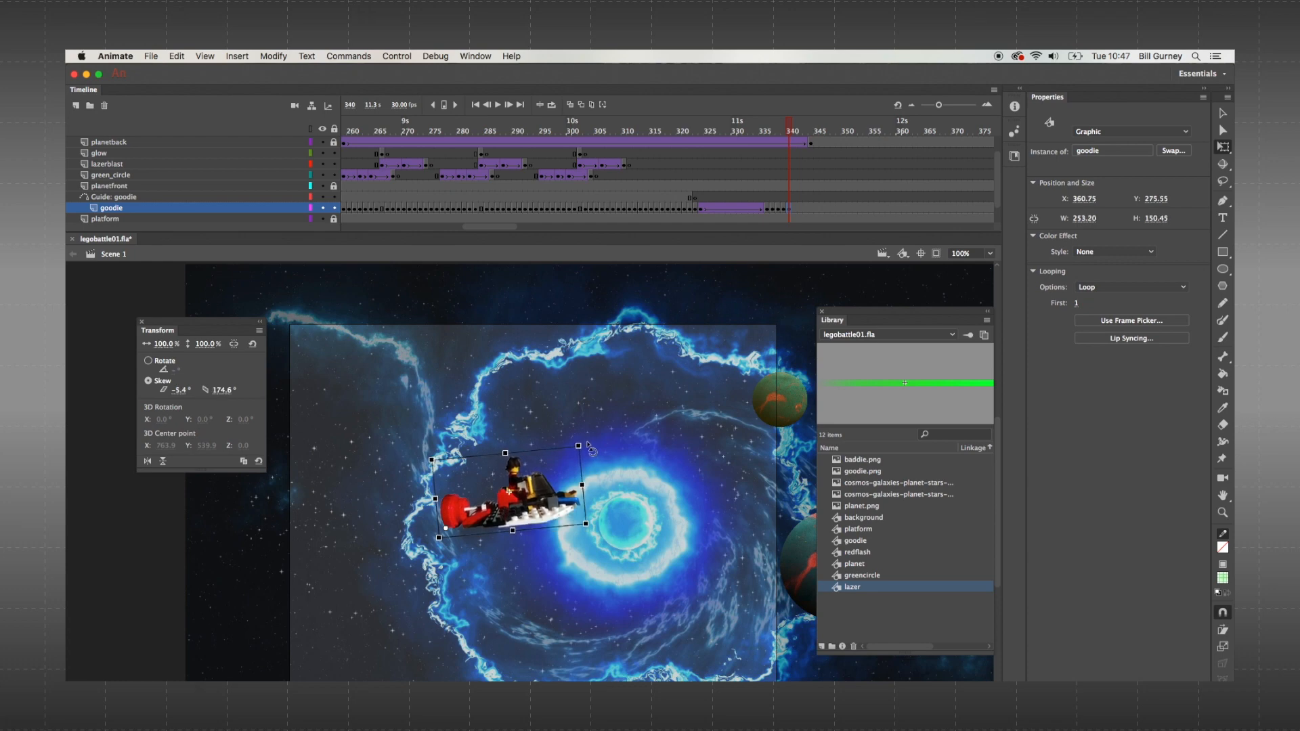
{"action": "left_click", "coordinate": [181, 389]}
{"action": "type", "text": "-5"}
{"action": "key", "text": "Return"}
- Insert a keyframe at frame 350 on the goodie layer and shift the ship right, off the stage
{"action": "left_click", "coordinate": [845, 205]}
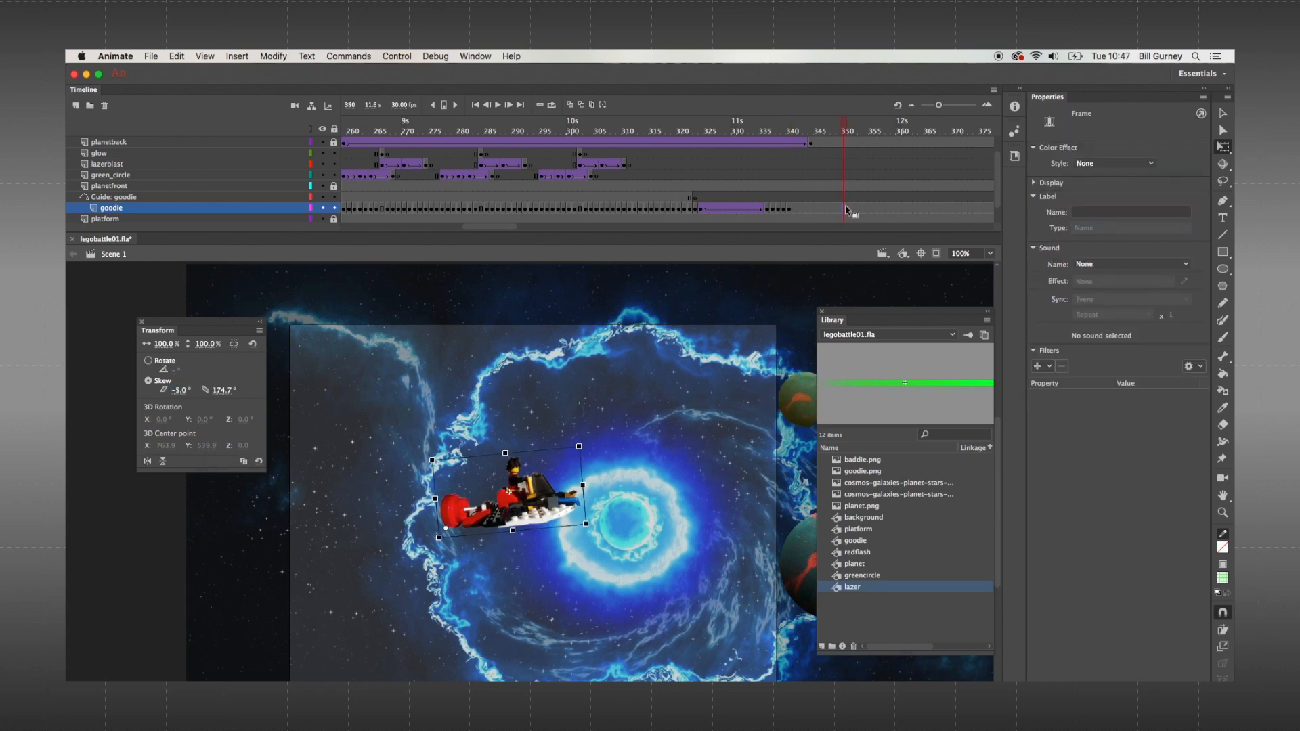
{"action": "right_click", "coordinate": [845, 205]}
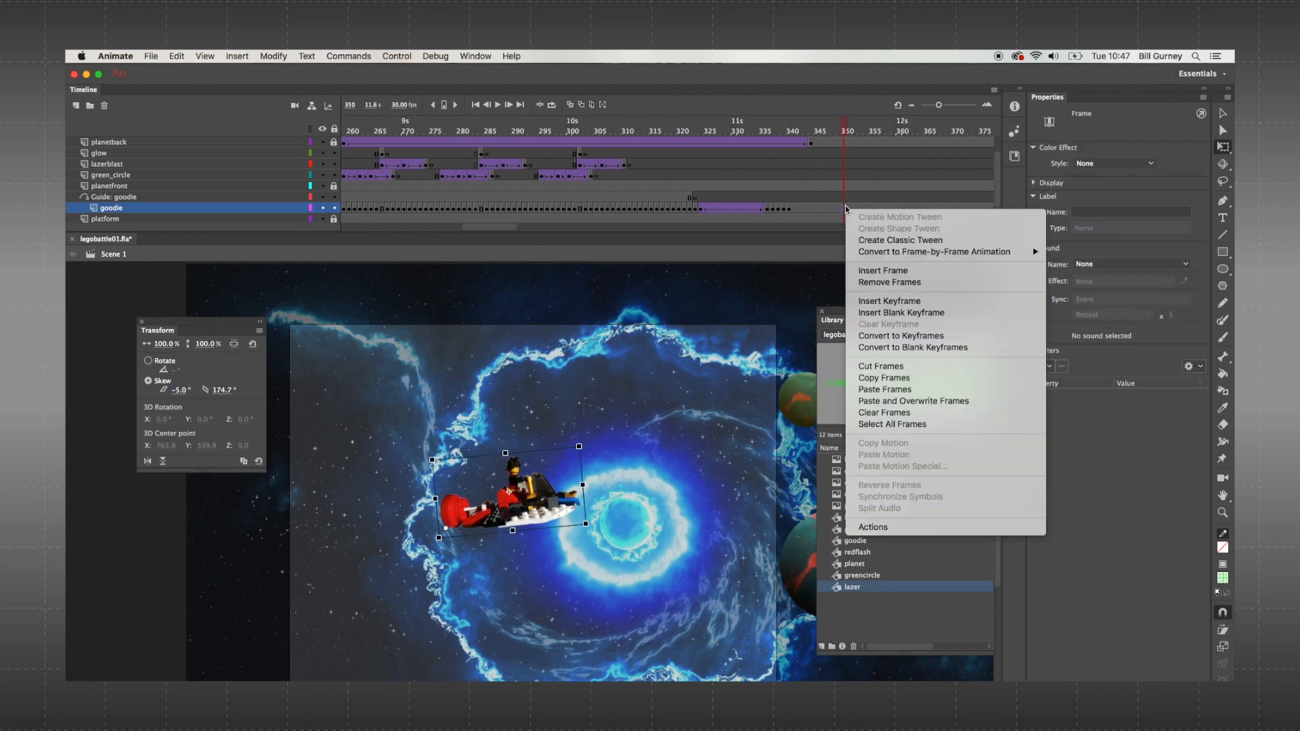
{"action": "left_click", "coordinate": [874, 302]}
{"action": "key", "text": "shift+Right"}
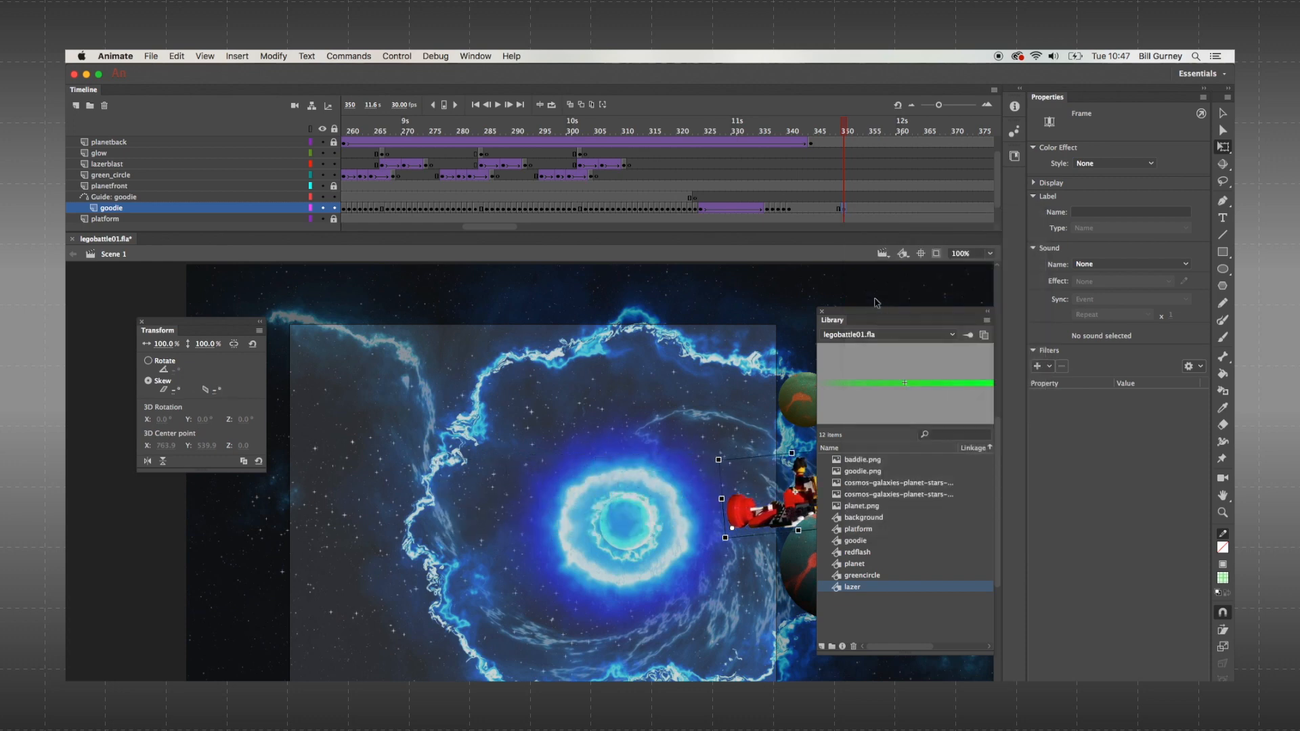
- Create a classic tween on the goodie layer from frame 340 to 350 and play the animation from frame 321
{"action": "right_click", "coordinate": [789, 211]}
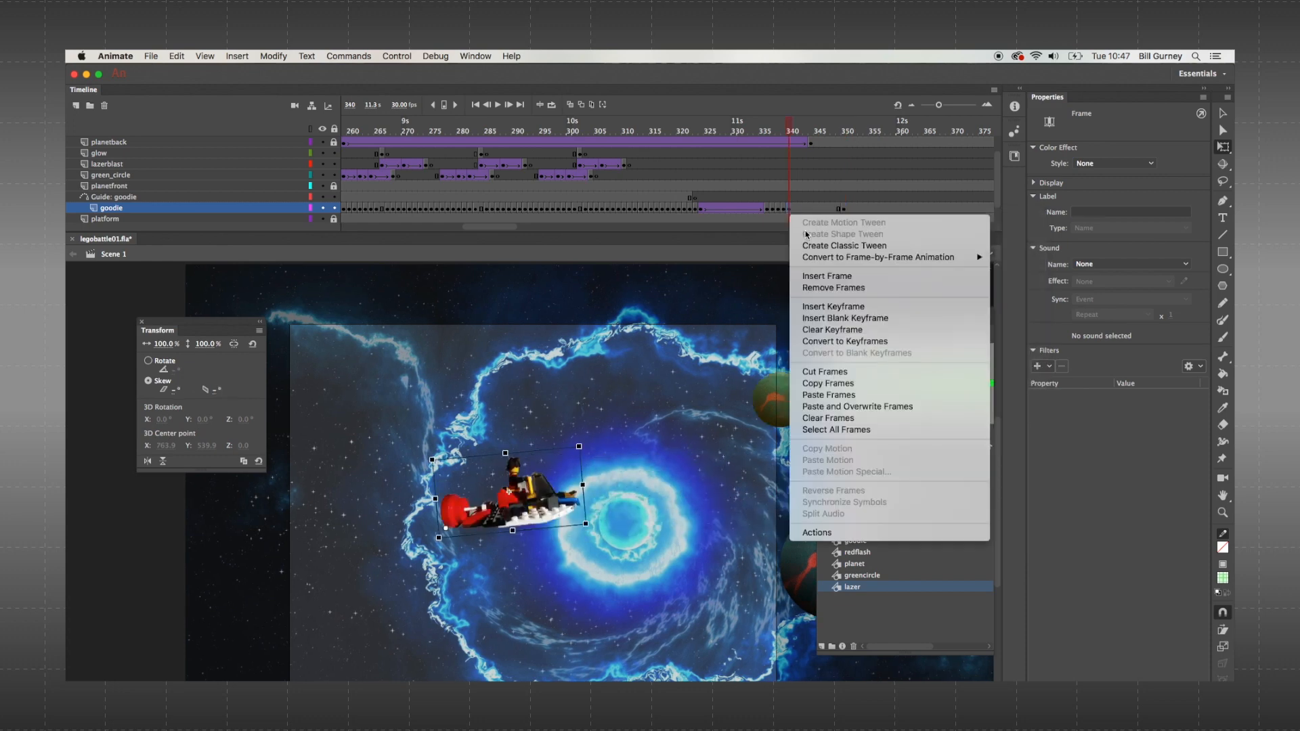
{"action": "left_click", "coordinate": [808, 247]}
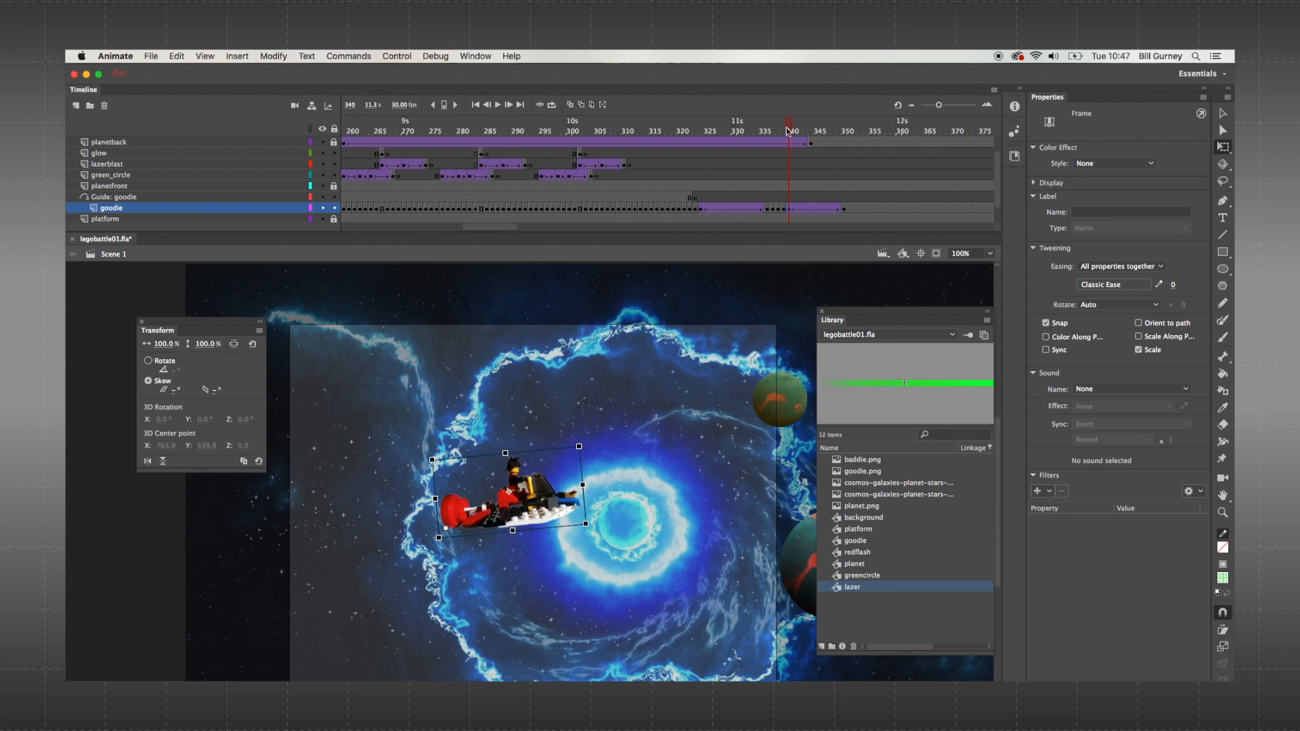
{"action": "left_click_drag", "start_coordinate": [788, 130], "coordinate": [688, 141]}
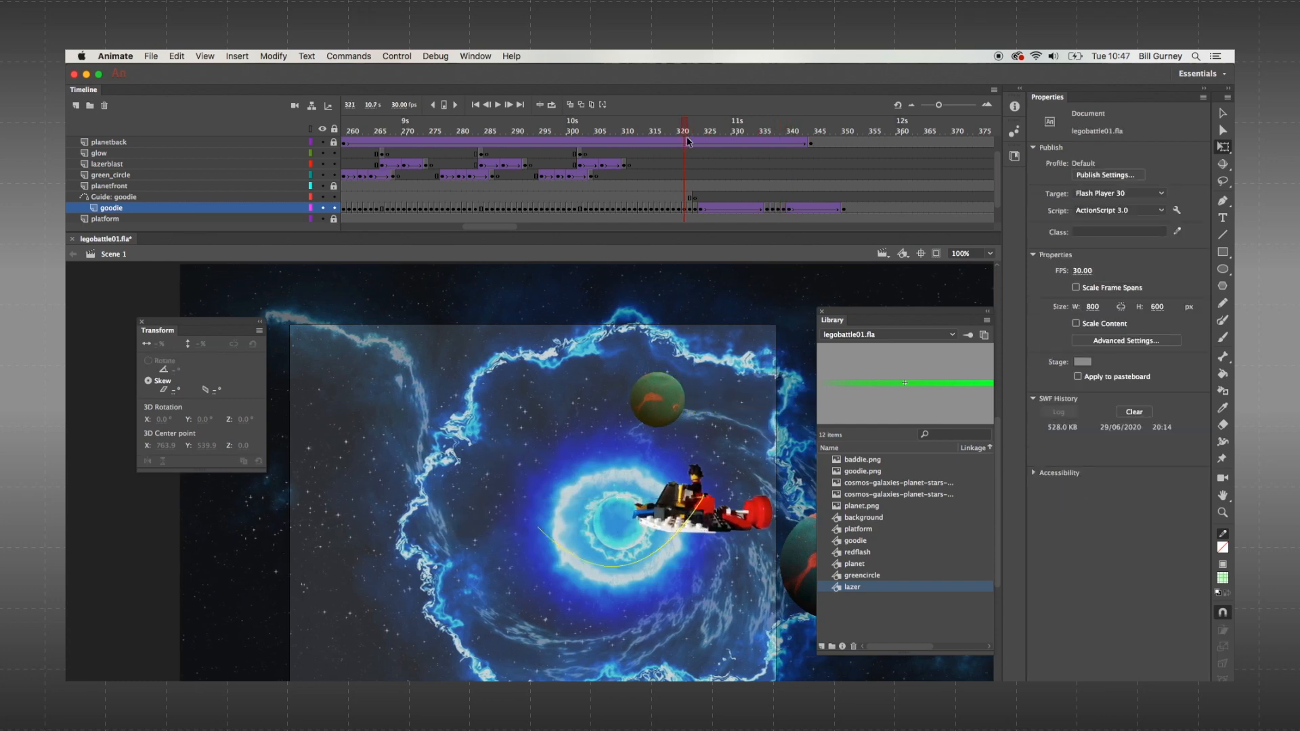
{"action": "key", "text": "Return"}
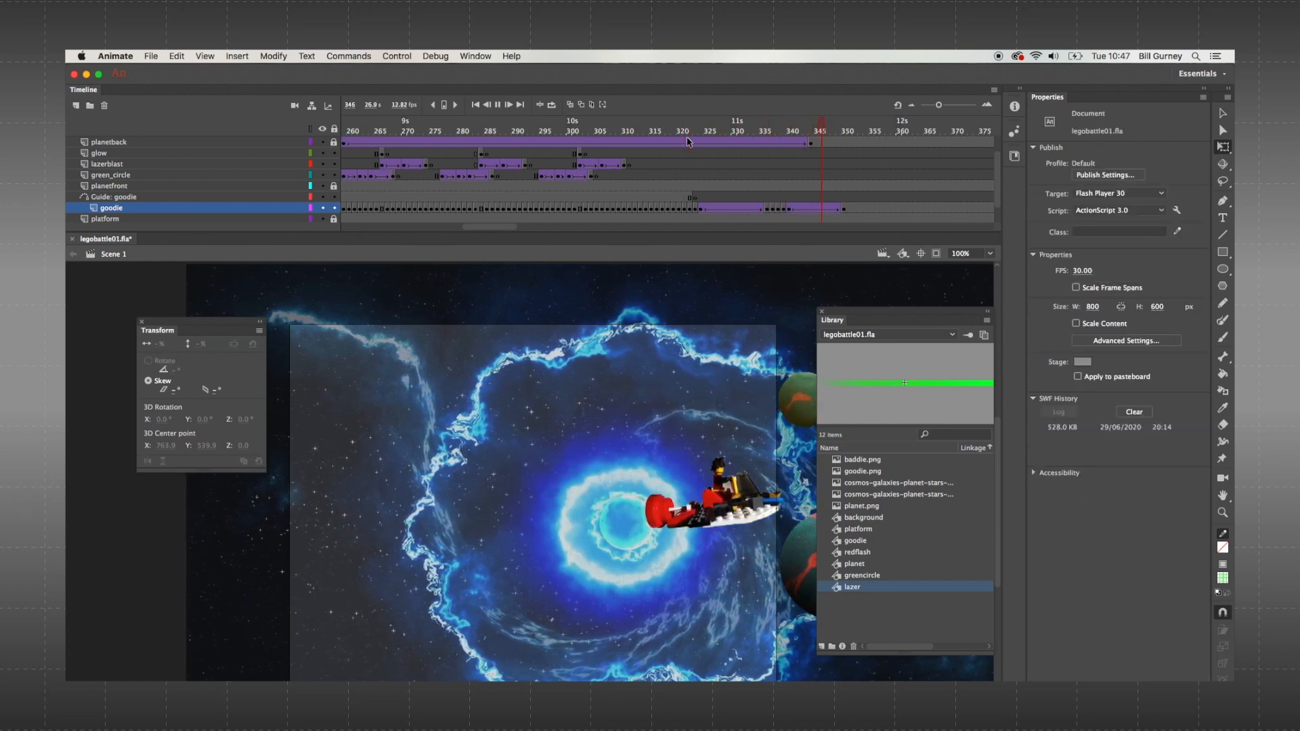
- Shift the goodie tween spanning frames 340 to 350 one frame later and insert a keyframe at frame 340
{"action": "left_click", "coordinate": [789, 210]}
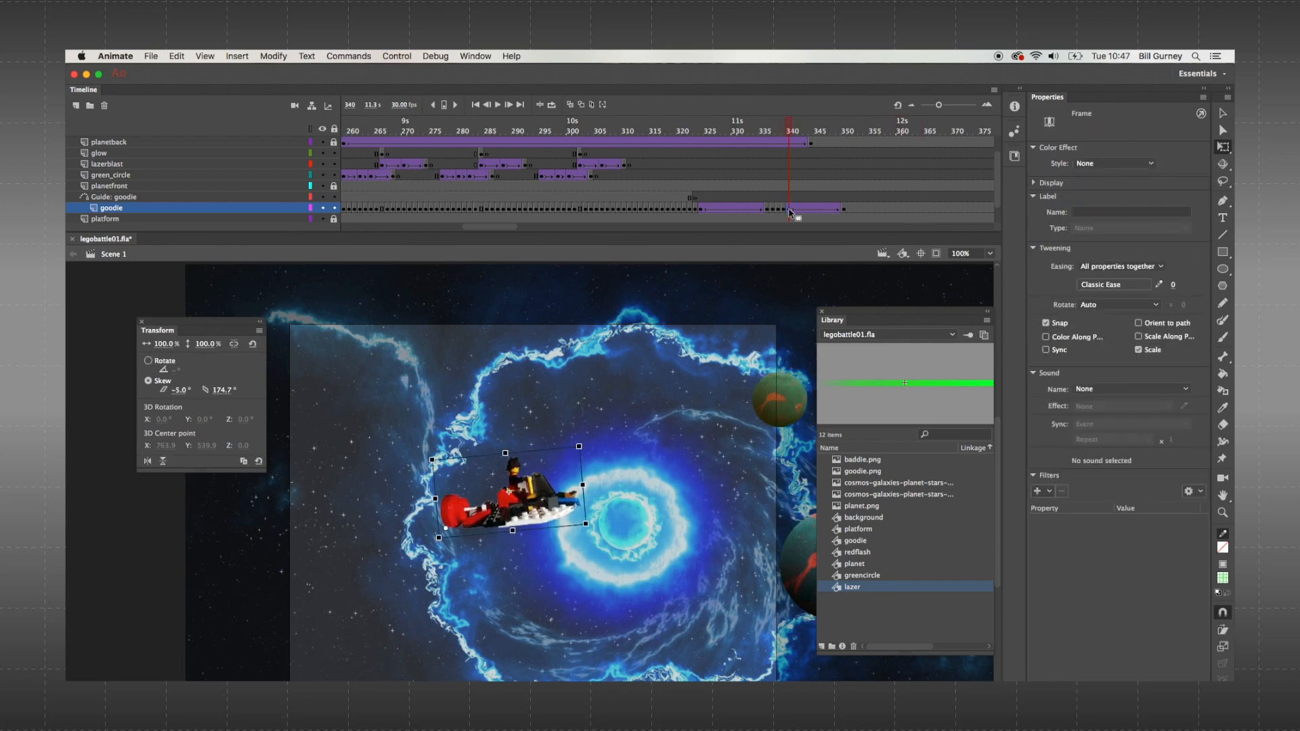
{"action": "left_click", "coordinate": [845, 210]}
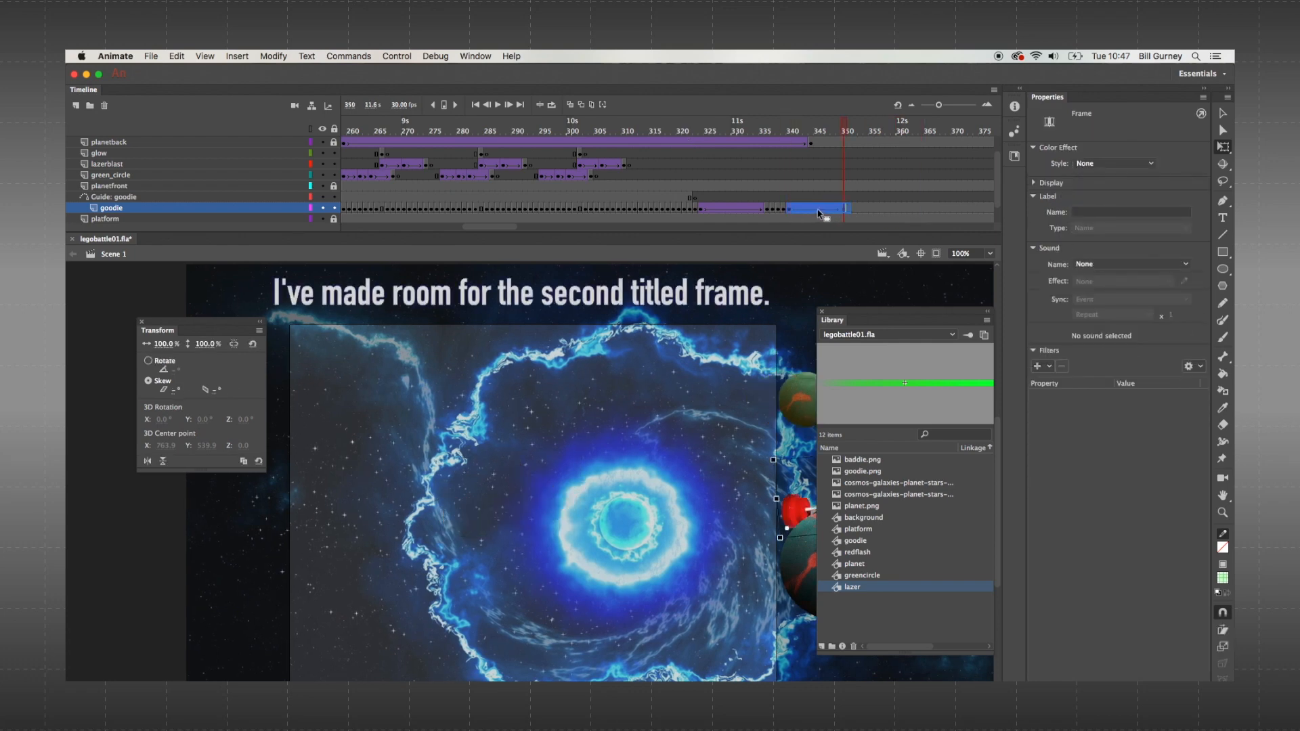
{"action": "left_click", "coordinate": [817, 210]}
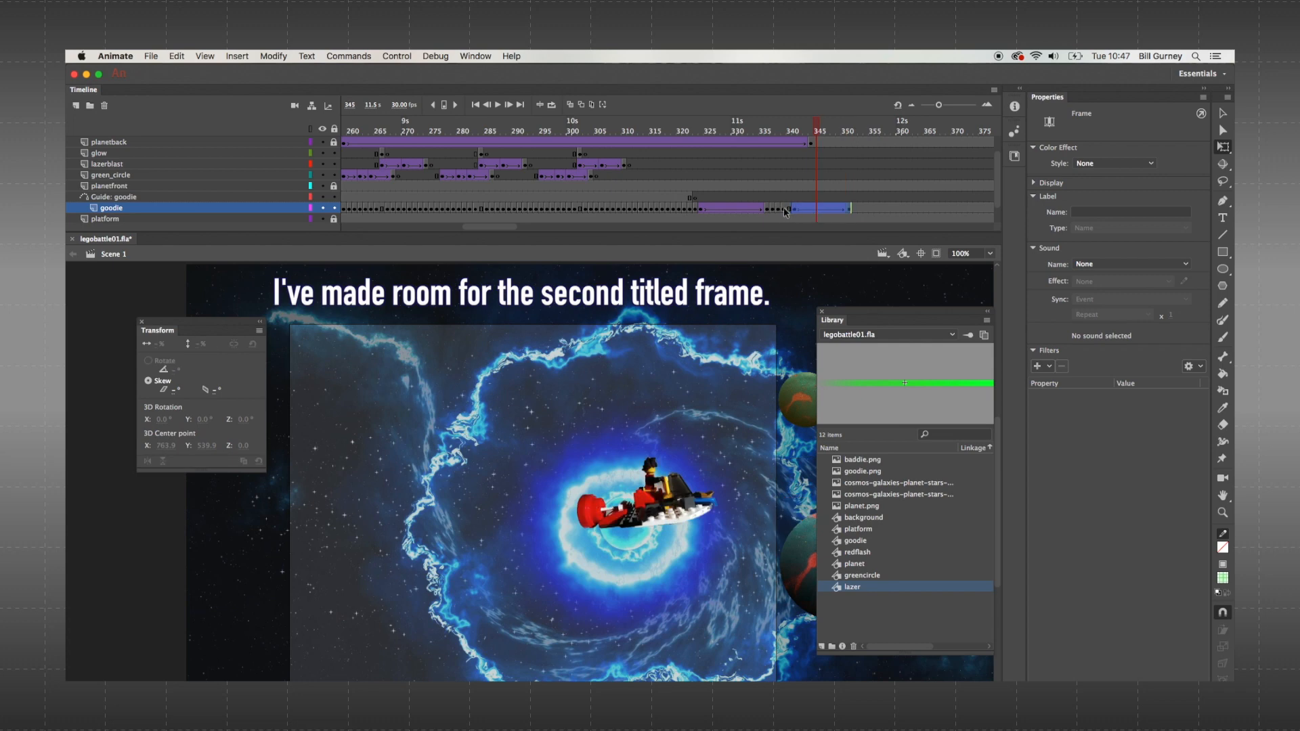
{"action": "left_click", "coordinate": [786, 209]}
{"action": "right_click", "coordinate": [787, 208]}
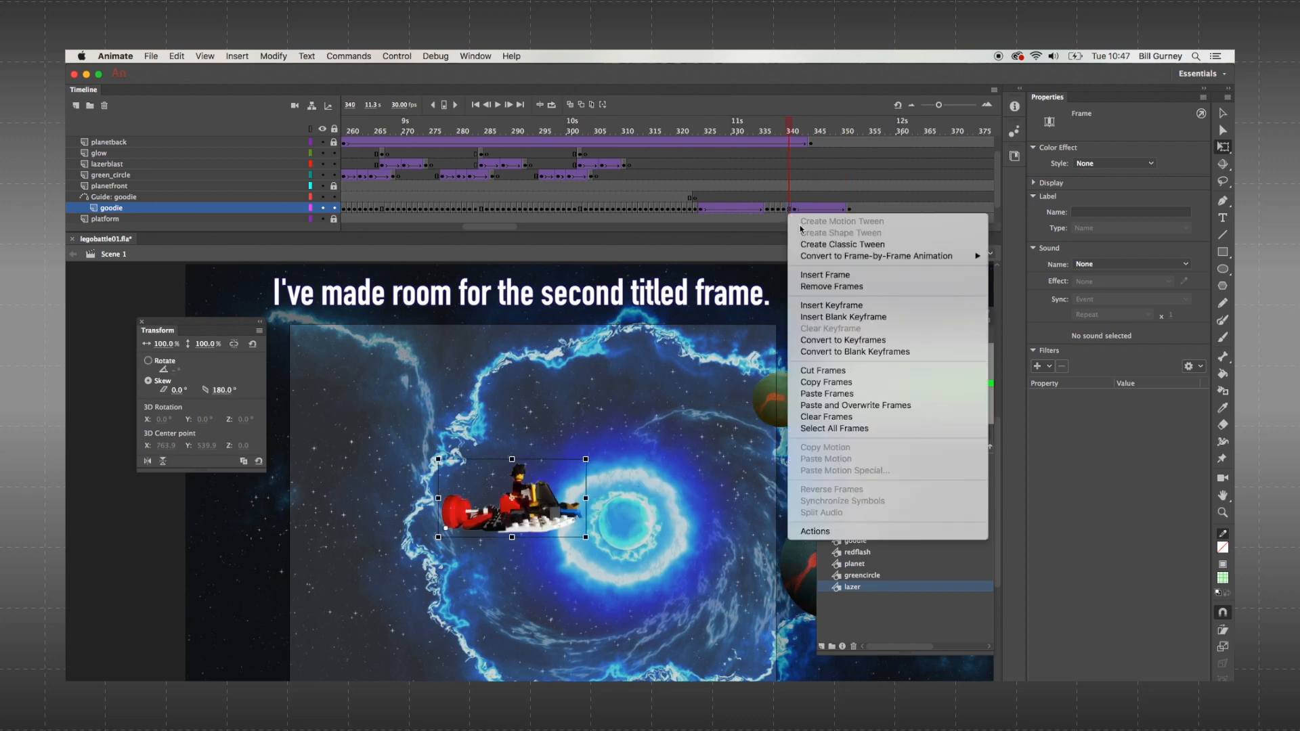
{"action": "left_click", "coordinate": [824, 304]}
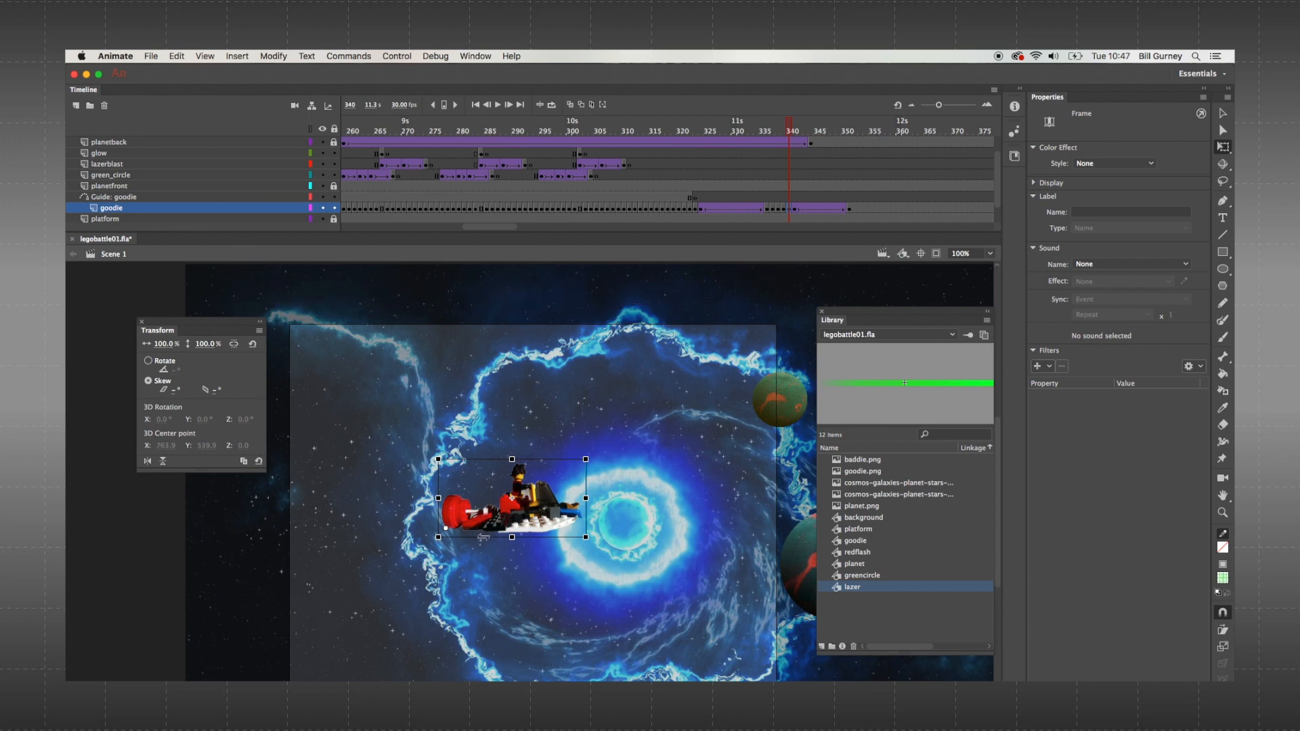
- Tilt the goodie ship nose-up by about 2.5° in frame 340 and play the animation from frame 321
{"action": "left_click", "coordinate": [587, 461]}
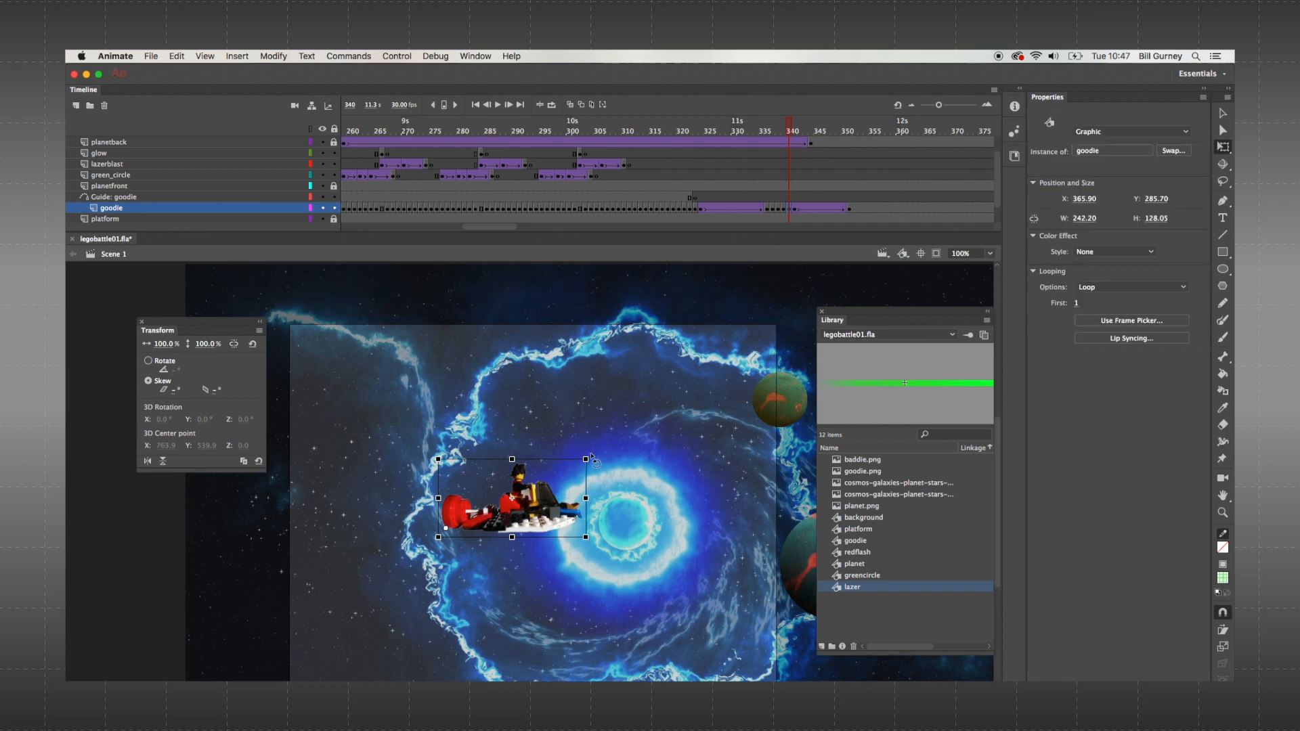
{"action": "left_click_drag", "start_coordinate": [590, 452], "coordinate": [589, 449]}
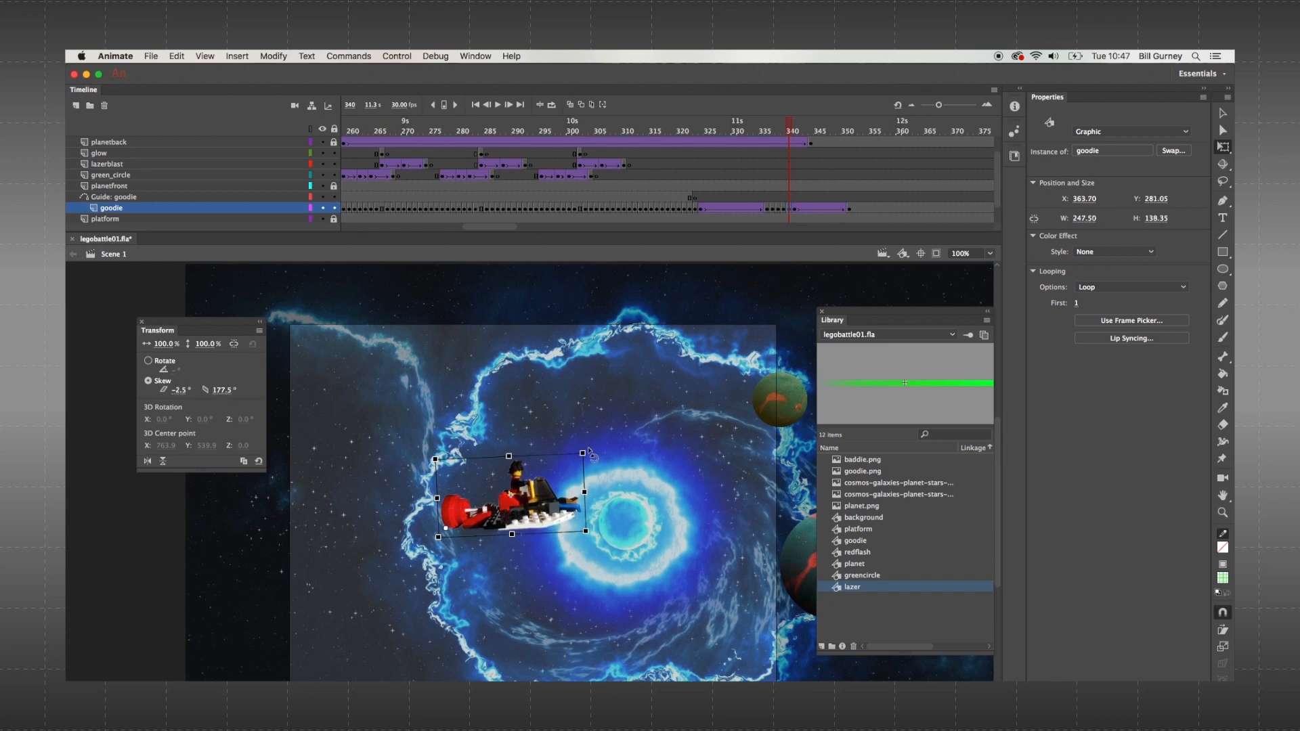
{"action": "left_click", "coordinate": [180, 390]}
{"action": "type", "text": "-"}
{"action": "key", "text": "Return"}
{"action": "left_click_drag", "start_coordinate": [781, 127], "coordinate": [686, 126]}
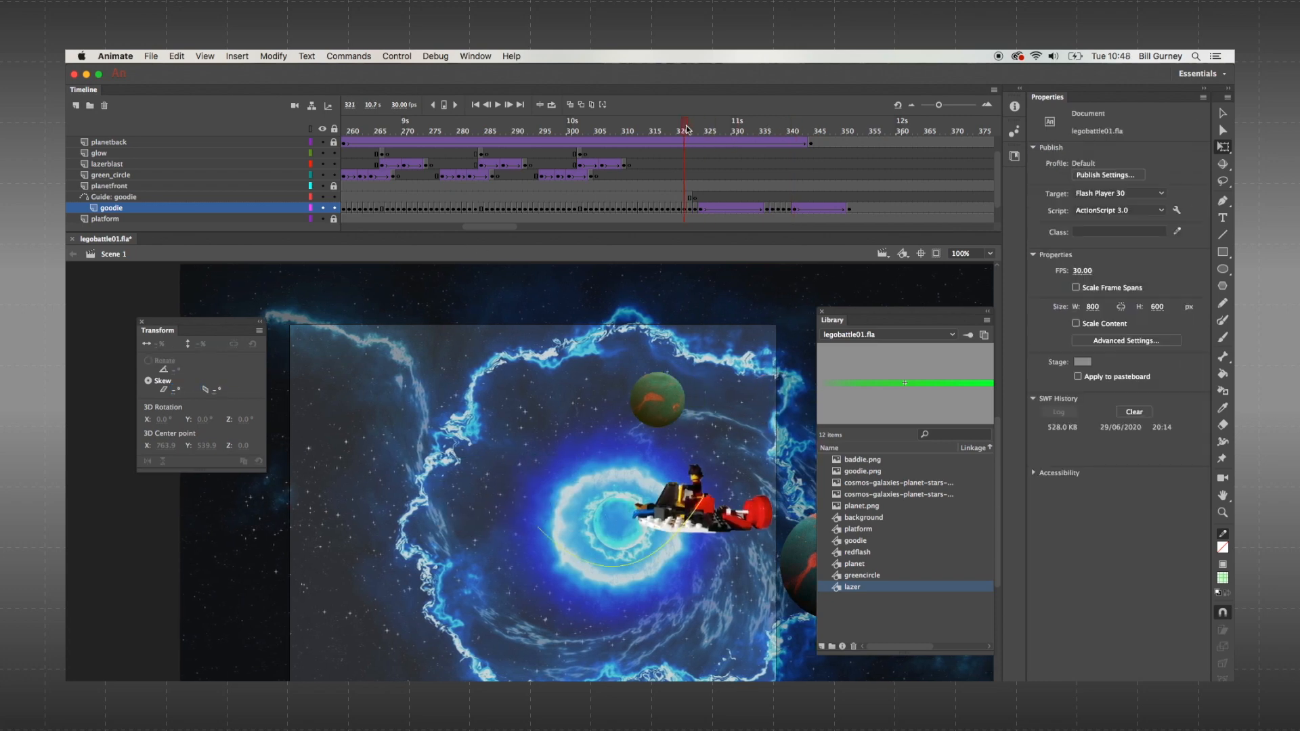
{"action": "key", "text": "Return"}
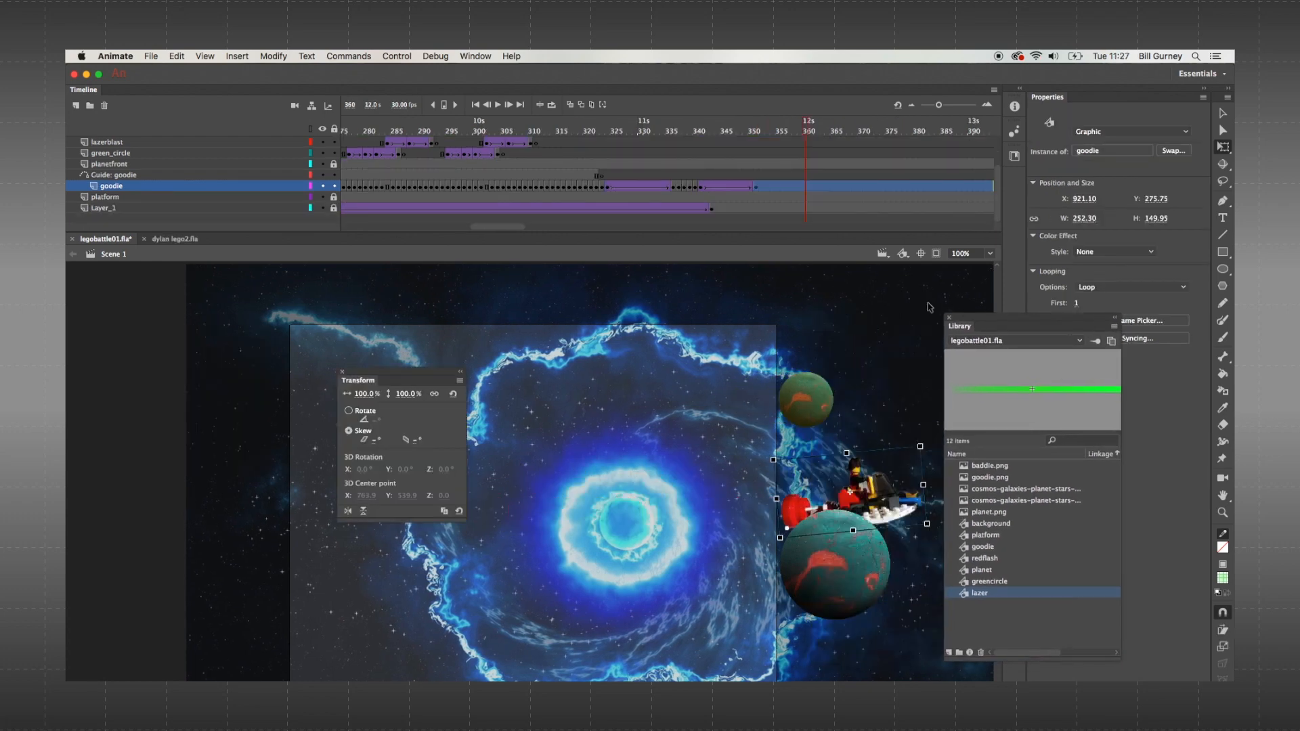
- Insert a keyframe at frame 360 on the goodie layer and rotate the off-stage ship level
{"action": "right_click", "coordinate": [806, 189]}
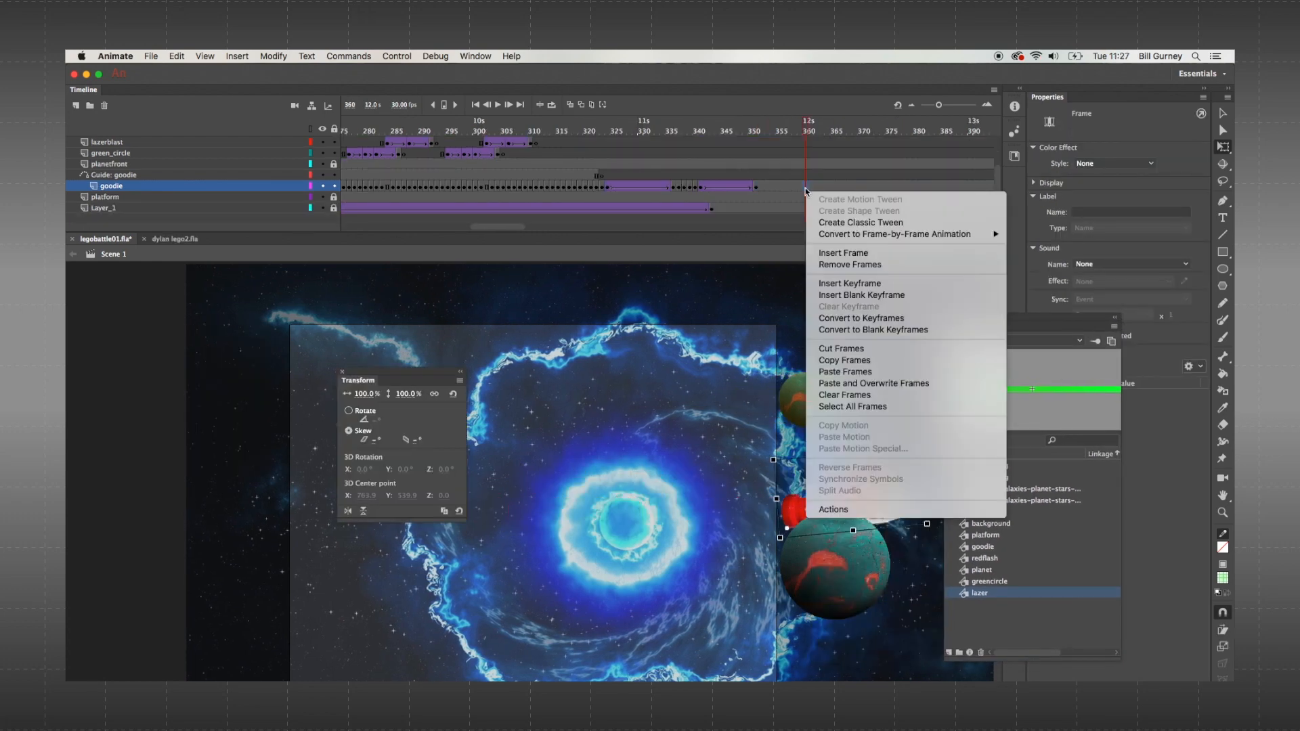
{"action": "left_click", "coordinate": [840, 283]}
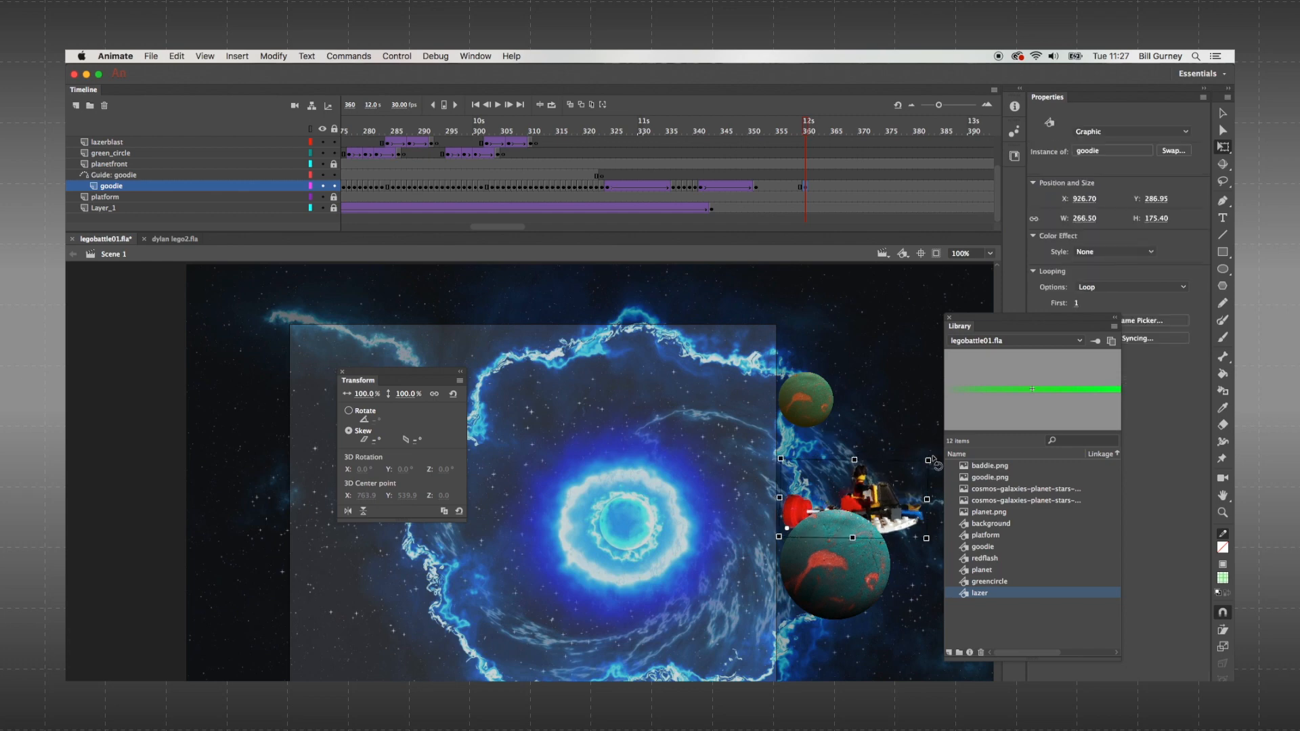
{"action": "left_click_drag", "start_coordinate": [933, 463], "coordinate": [928, 457]}
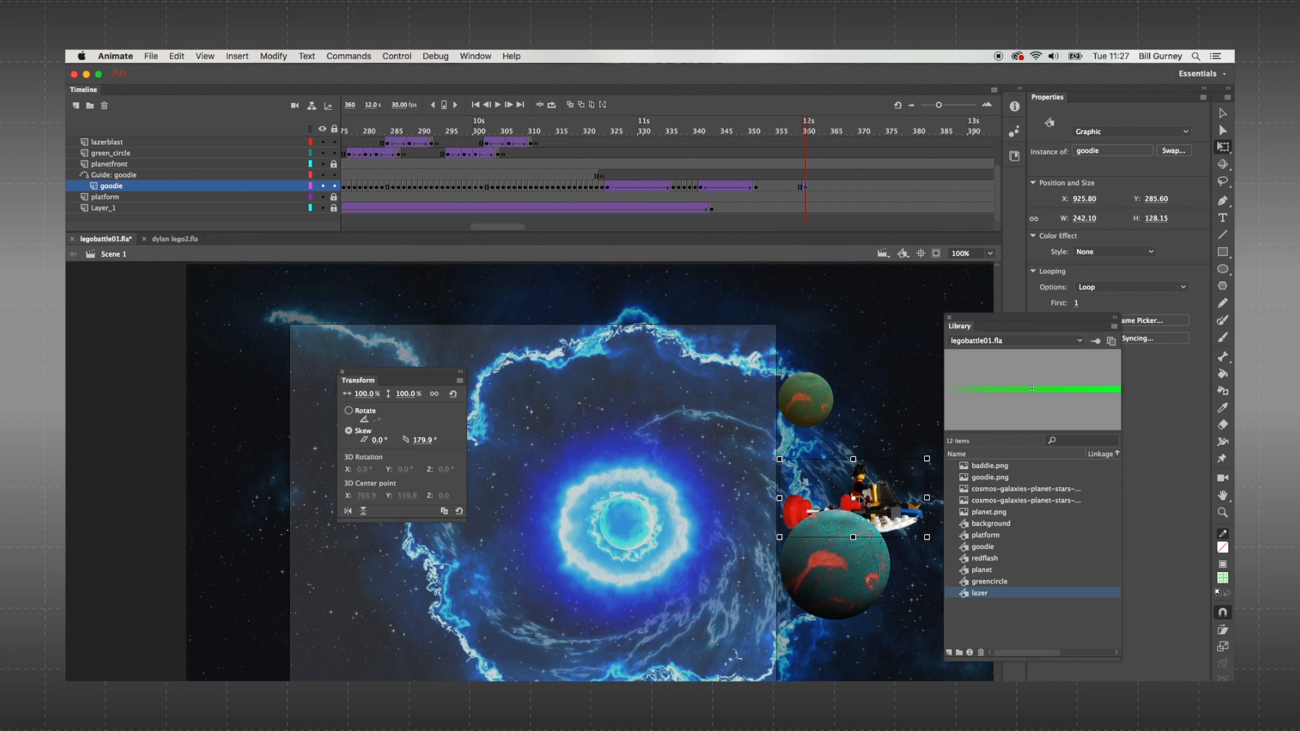
- Insert a keyframe at frame 368 on the goodie layer and move the ship left, back onto the stage
{"action": "left_click", "coordinate": [852, 183]}
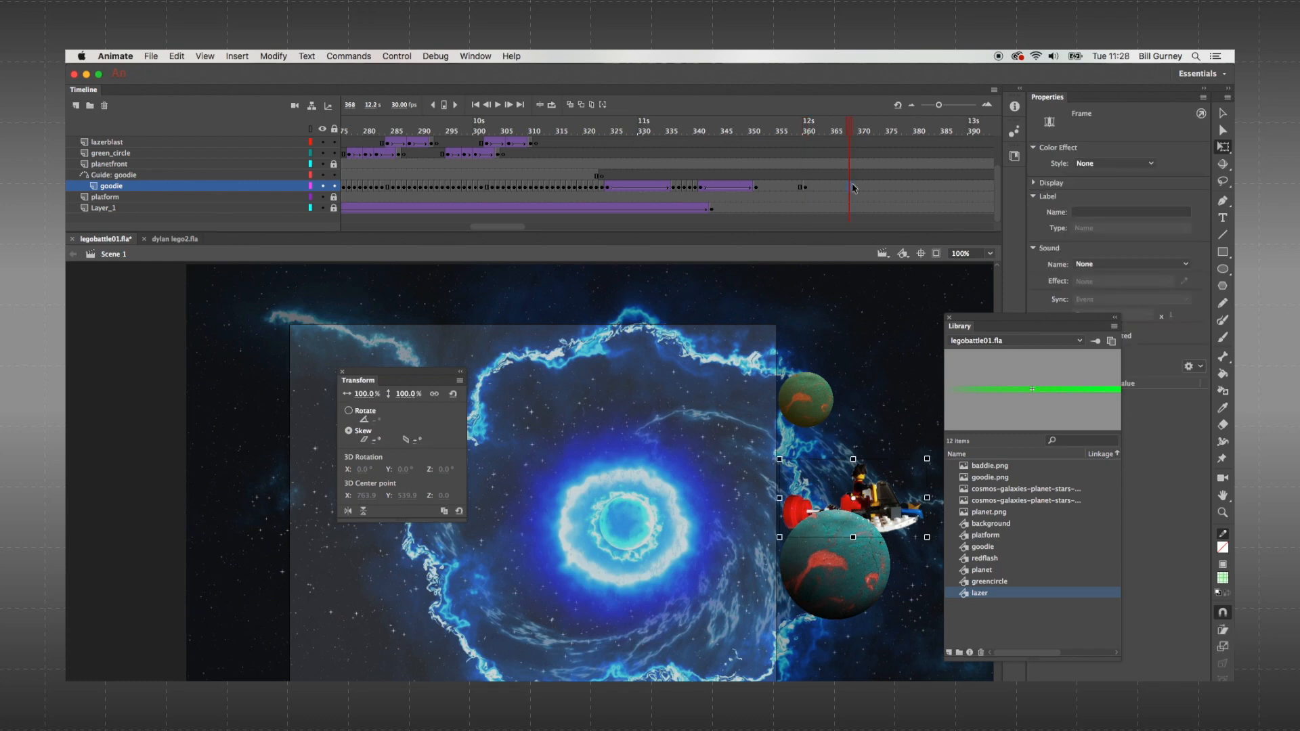
{"action": "right_click", "coordinate": [851, 183]}
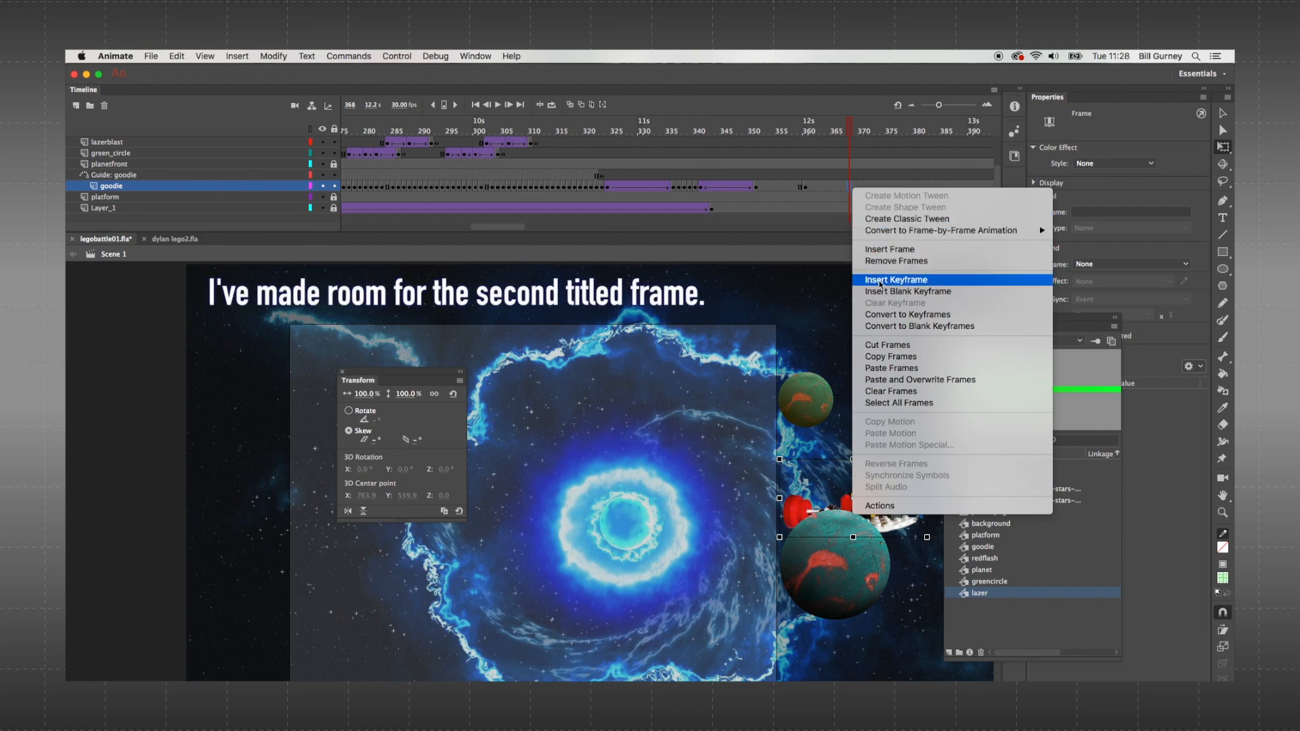
{"action": "left_click", "coordinate": [874, 250]}
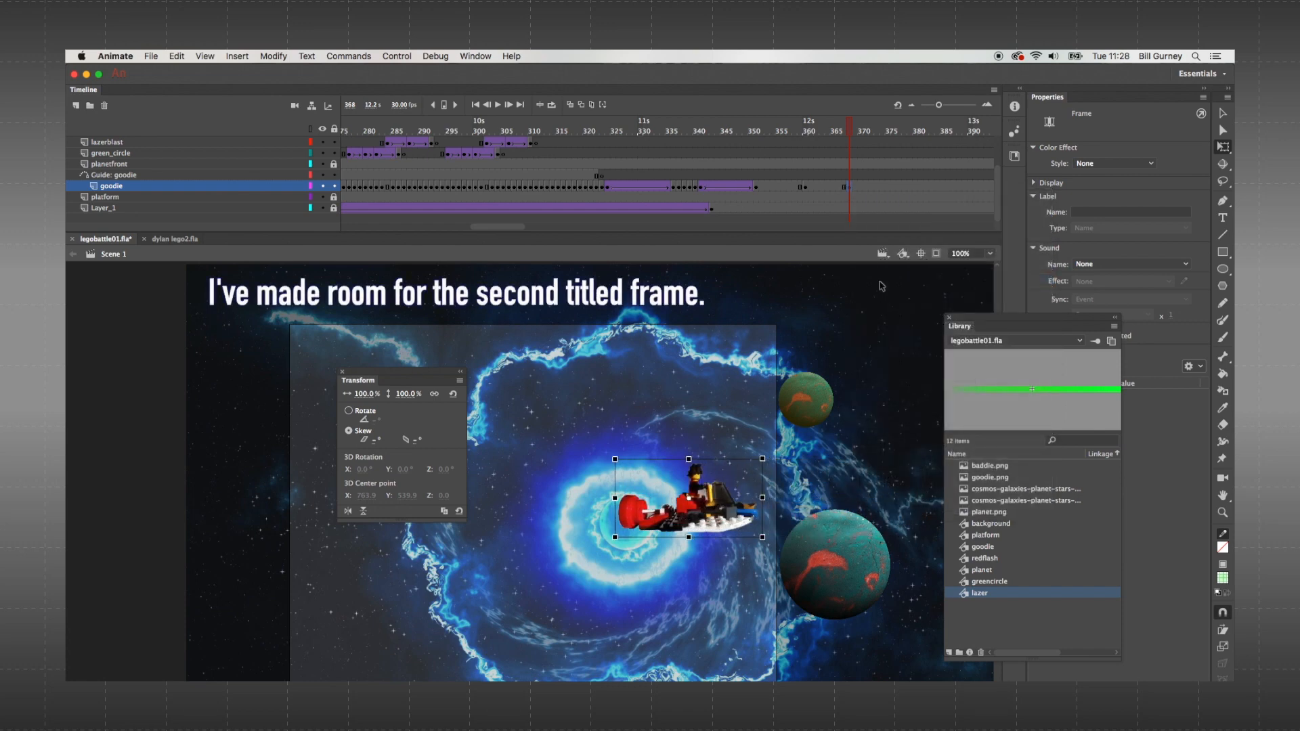
- Create a classic tween on the goodie layer from frame 360 to 368 and scrub through it
{"action": "left_click", "coordinate": [804, 186]}
{"action": "right_click", "coordinate": [803, 187]}
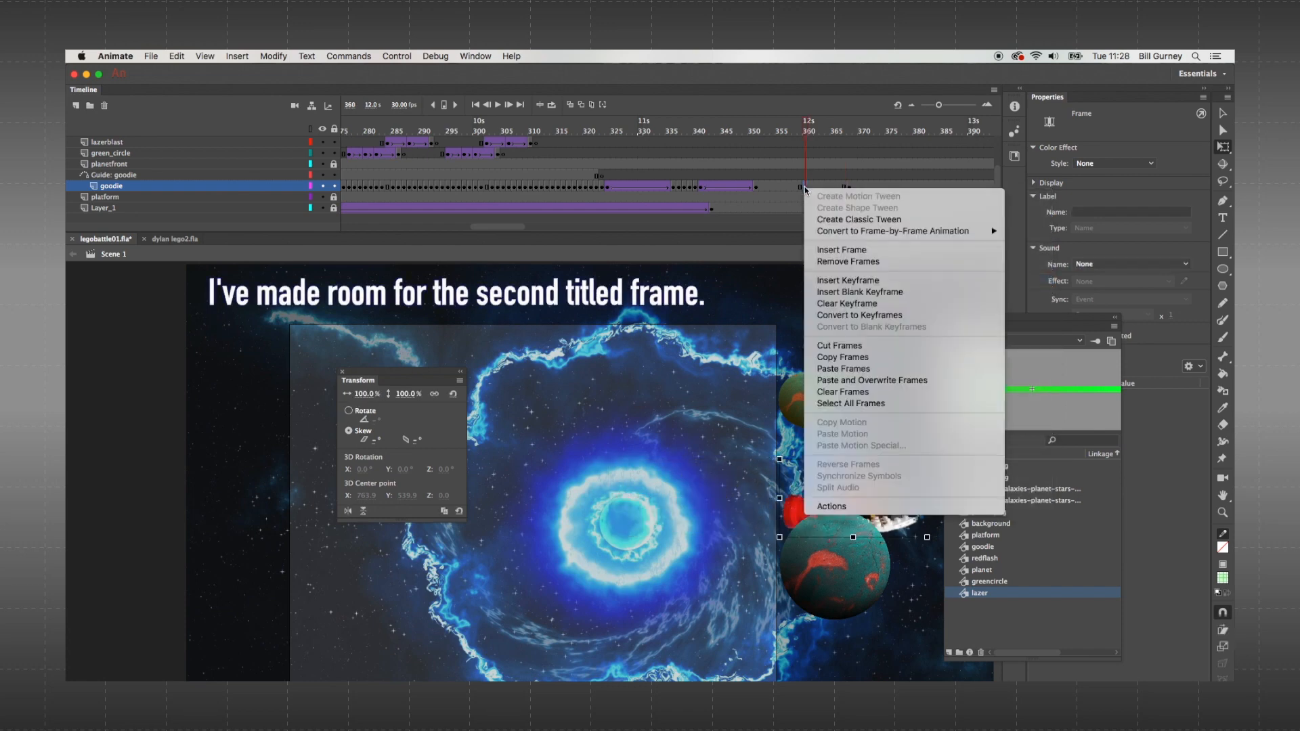
{"action": "left_click", "coordinate": [819, 217]}
{"action": "left_click_drag", "start_coordinate": [799, 132], "coordinate": [848, 132]}
- Add a new layer above the goodie guide layer and name it baddie
{"action": "left_click", "coordinate": [204, 177]}
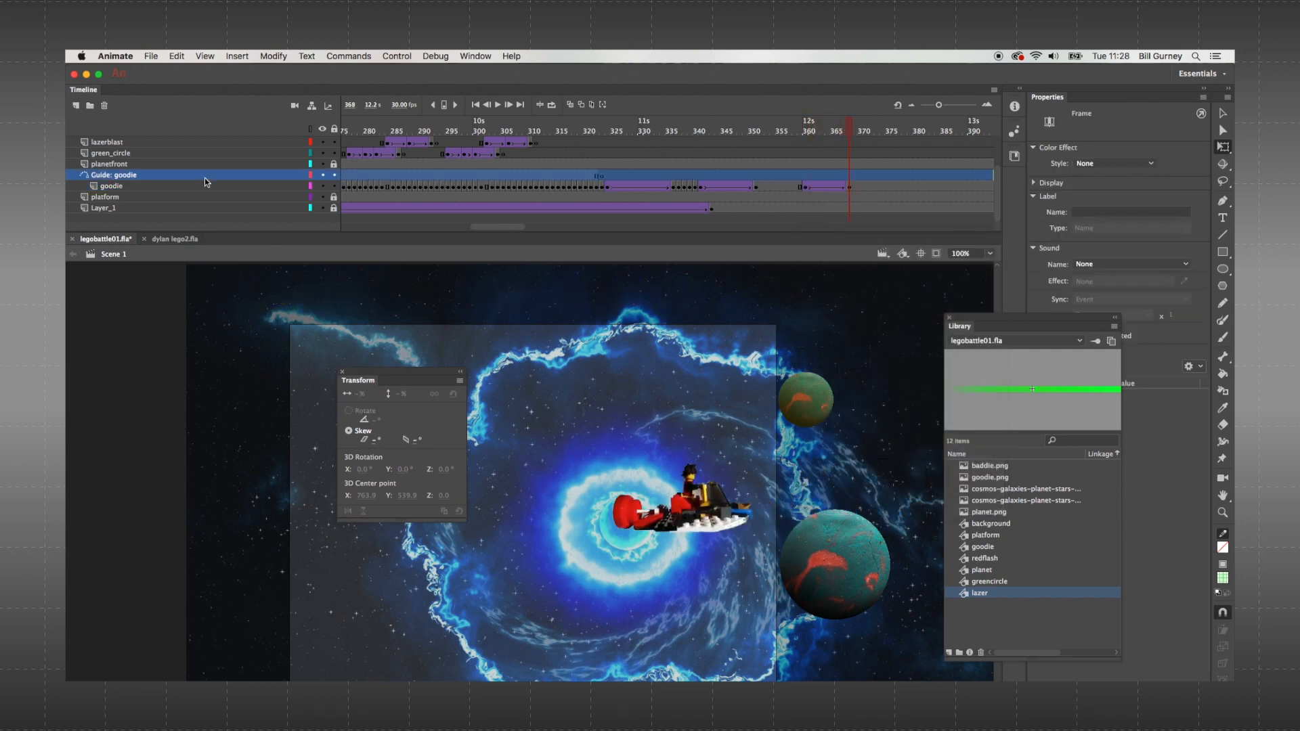
{"action": "left_click", "coordinate": [76, 105]}
{"action": "double_click", "coordinate": [106, 174]}
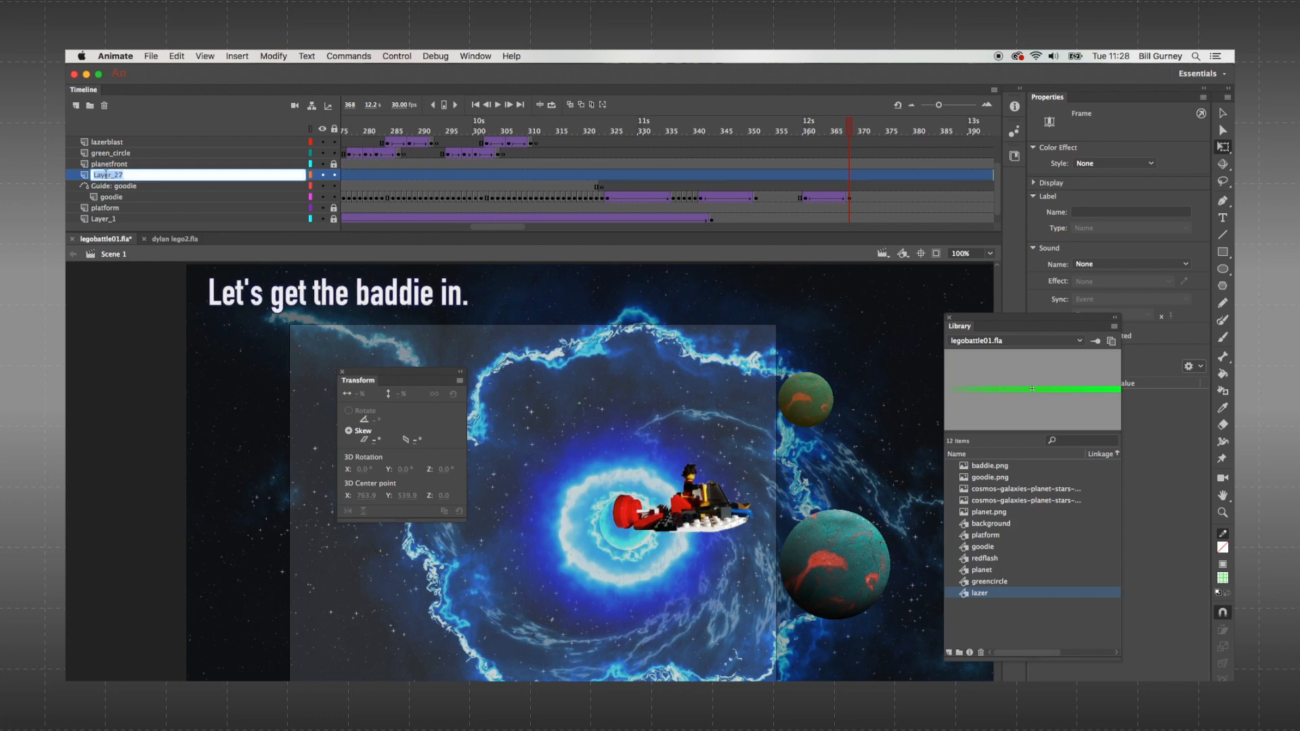
{"action": "type", "text": "baddie"}
{"action": "key", "text": "Return"}
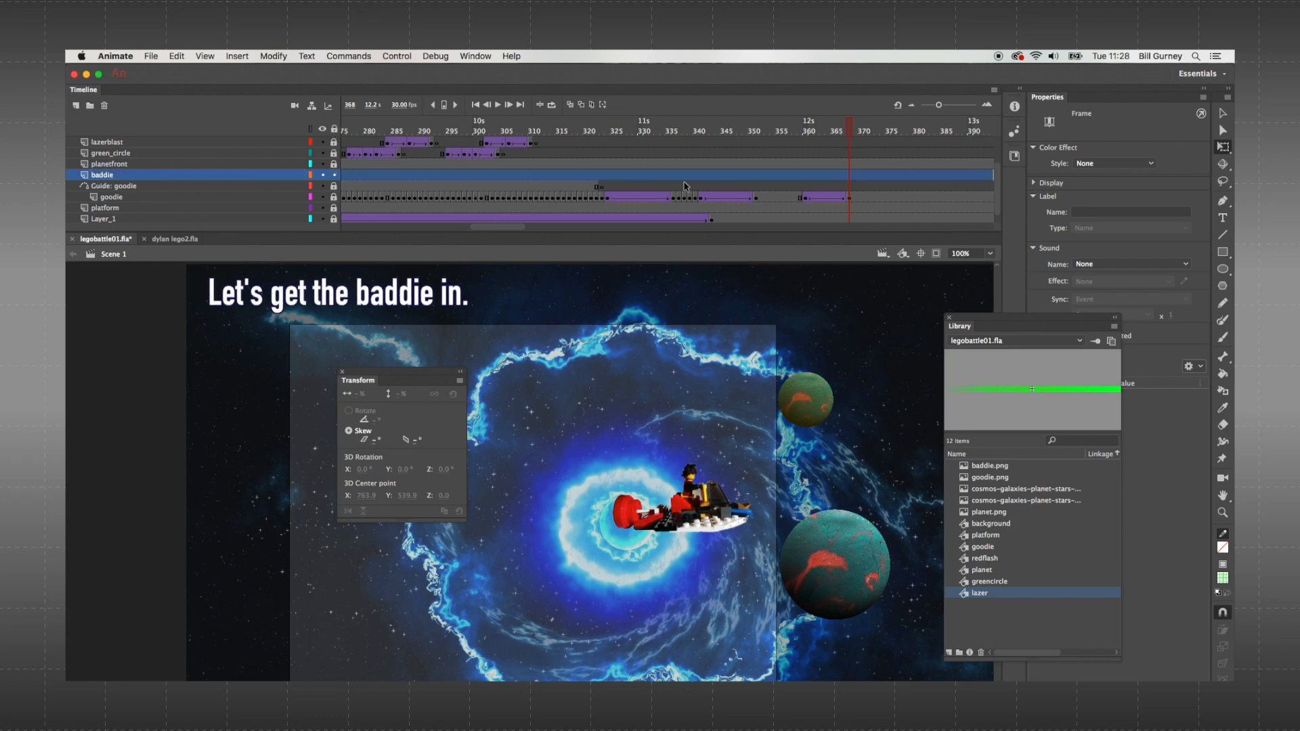
- Insert a keyframe at frame 368 on the baddie layer and place baddie.png on the stage at about X 402, Y 171
{"action": "left_click", "coordinate": [851, 177]}
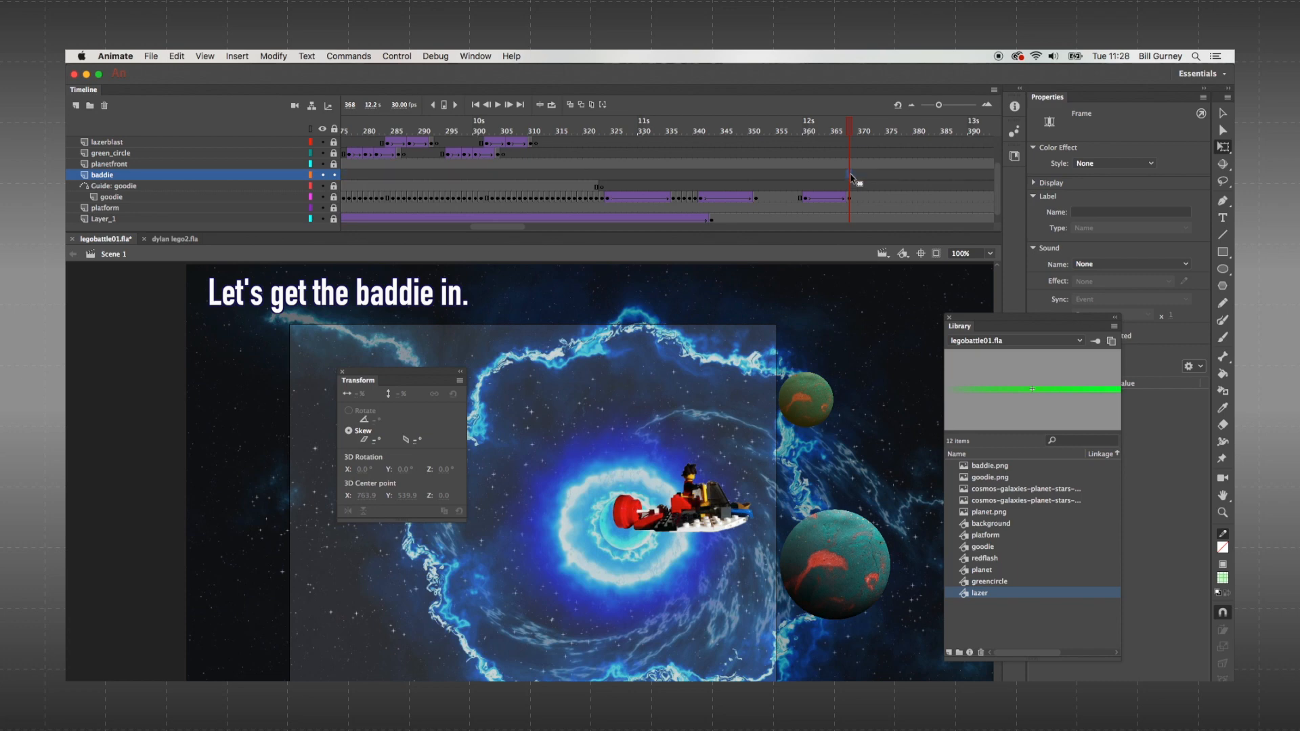
{"action": "right_click", "coordinate": [851, 178]}
{"action": "left_click", "coordinate": [881, 269]}
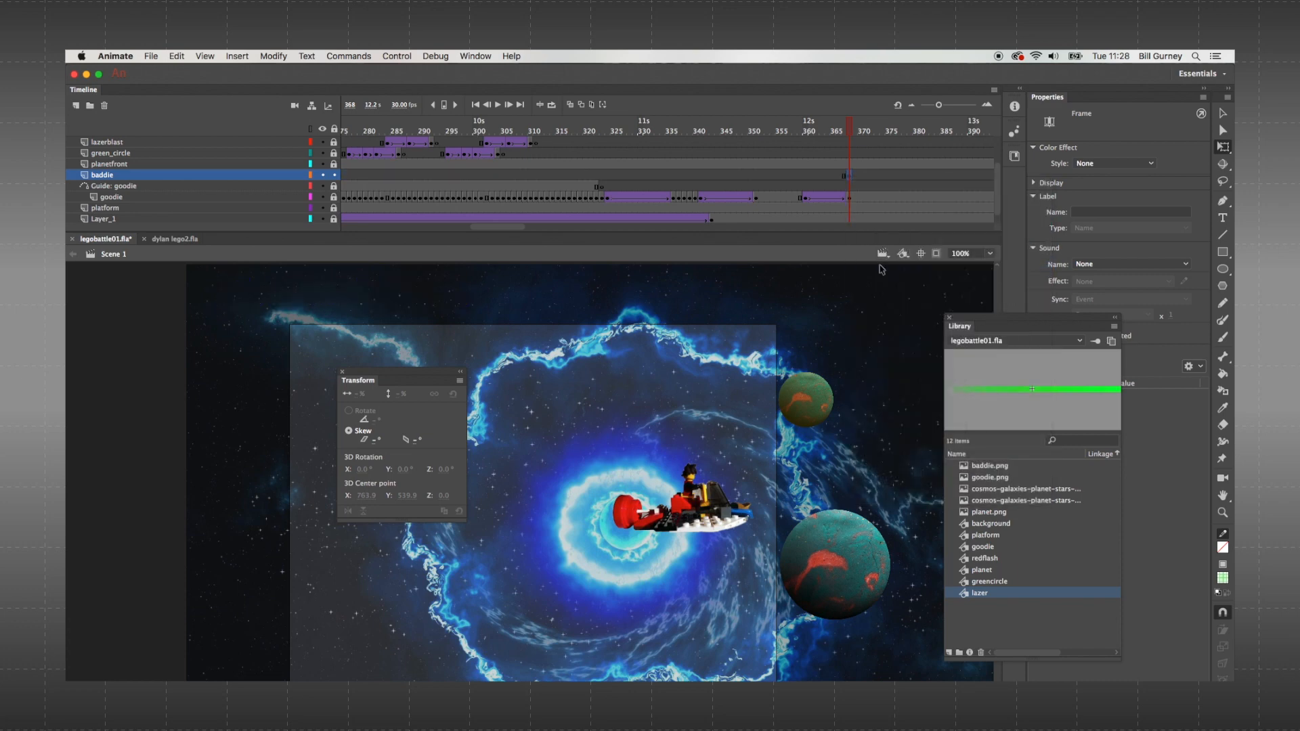
{"action": "left_click", "coordinate": [972, 465]}
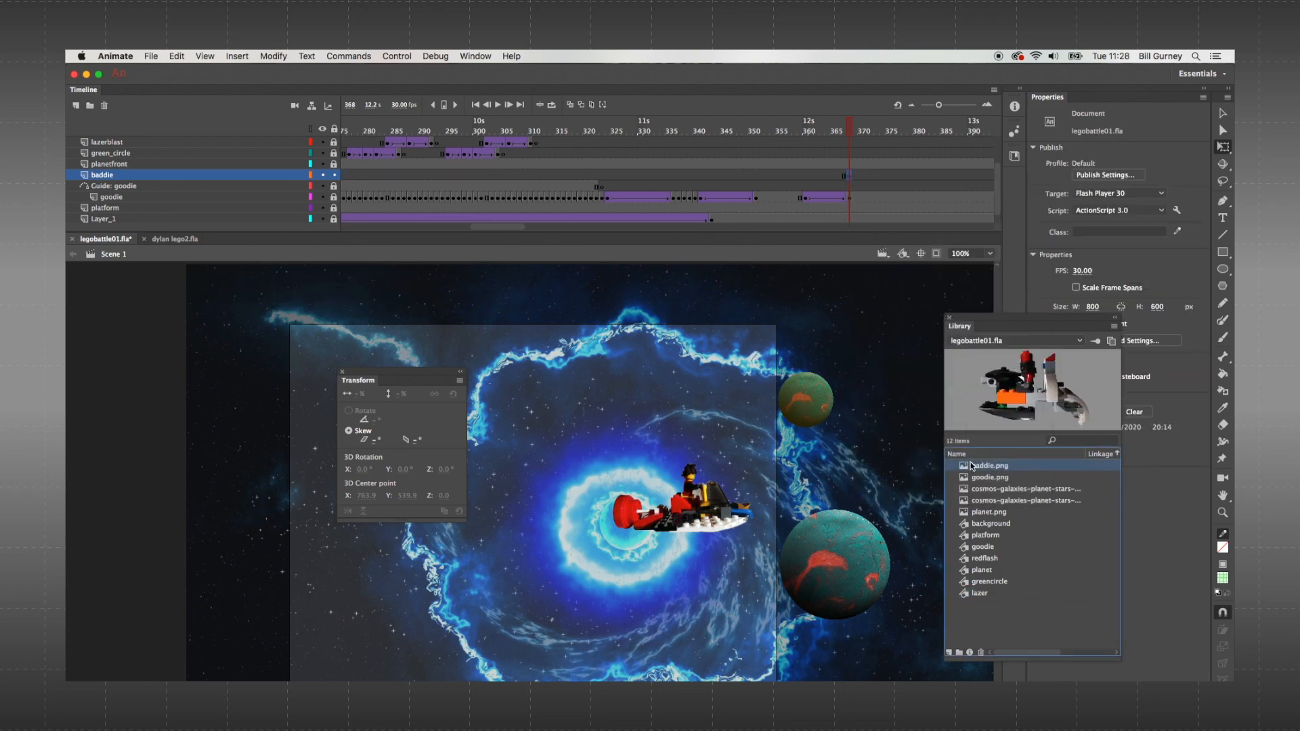
{"action": "left_click_drag", "start_coordinate": [696, 534], "coordinate": [664, 521]}
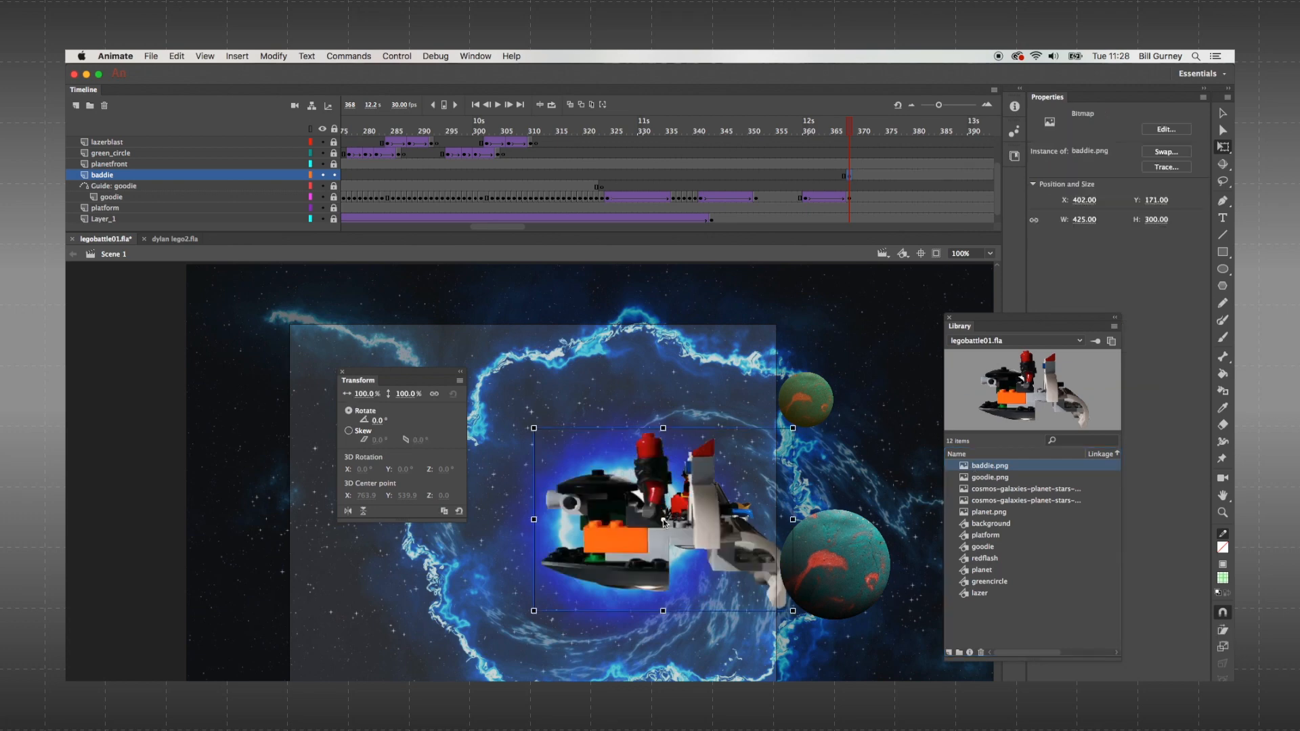
- Flip the baddie image horizontally and scale it proportionally to 50%
{"action": "left_click", "coordinate": [271, 56]}
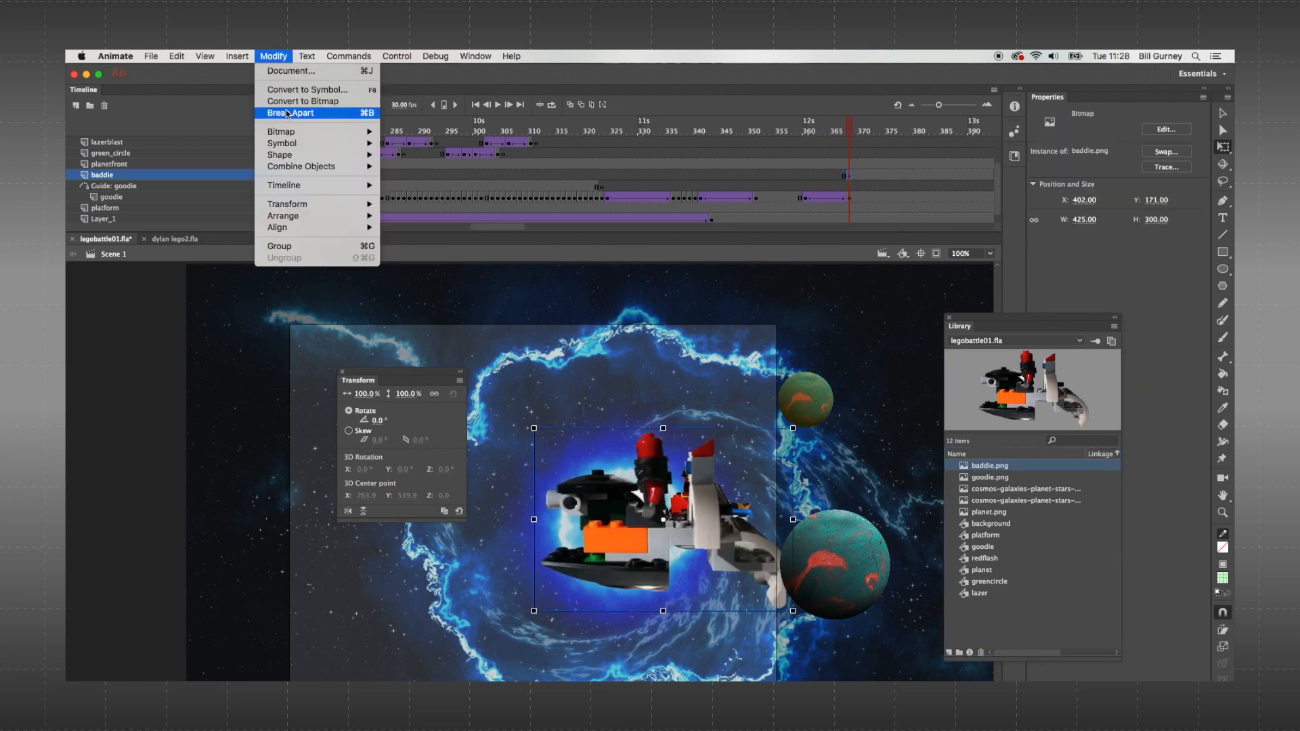
{"action": "mouse_move", "coordinate": [298, 204]}
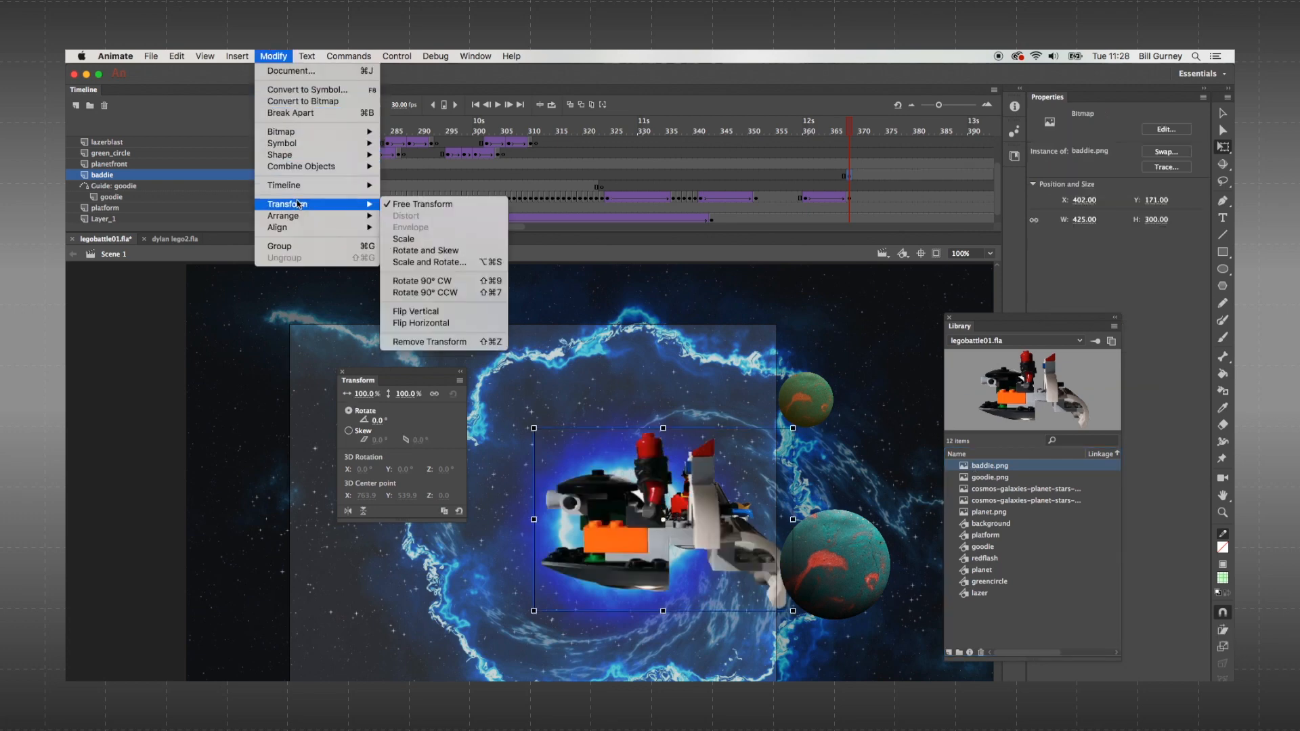
{"action": "left_click", "coordinate": [458, 322]}
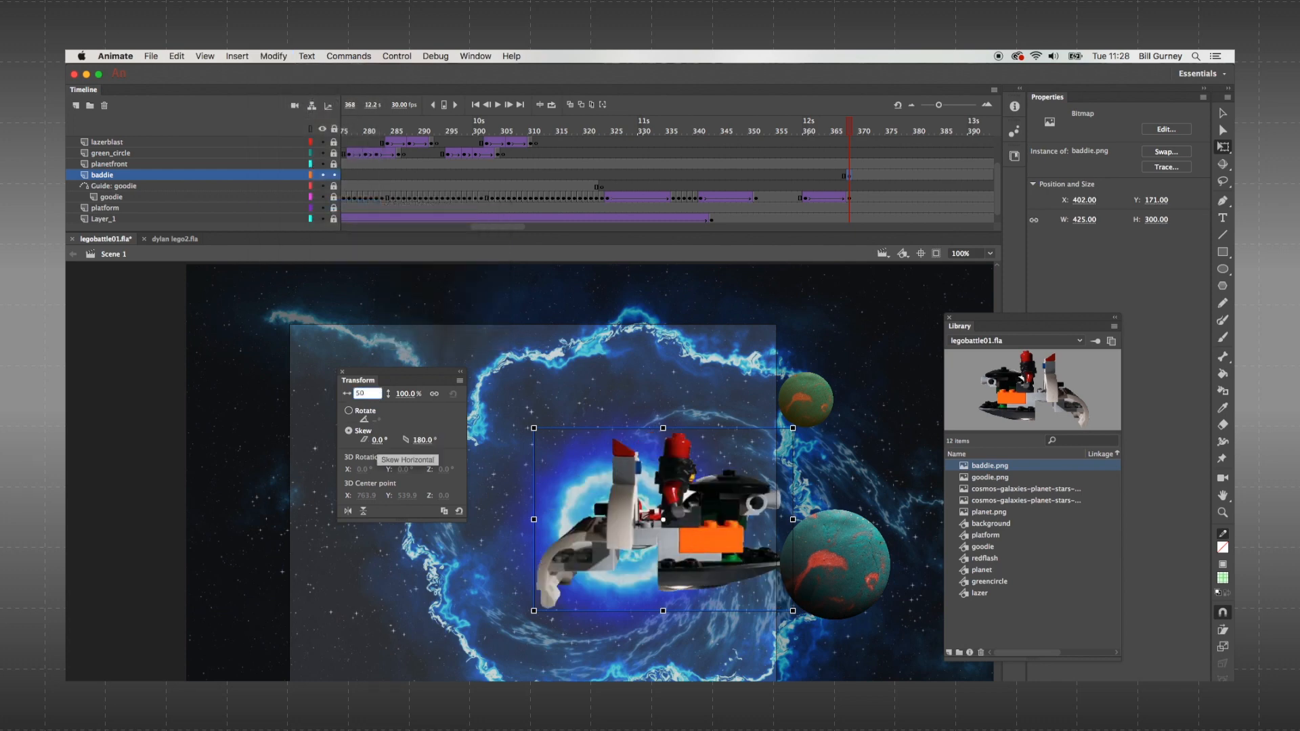
{"action": "key", "text": "Return"}
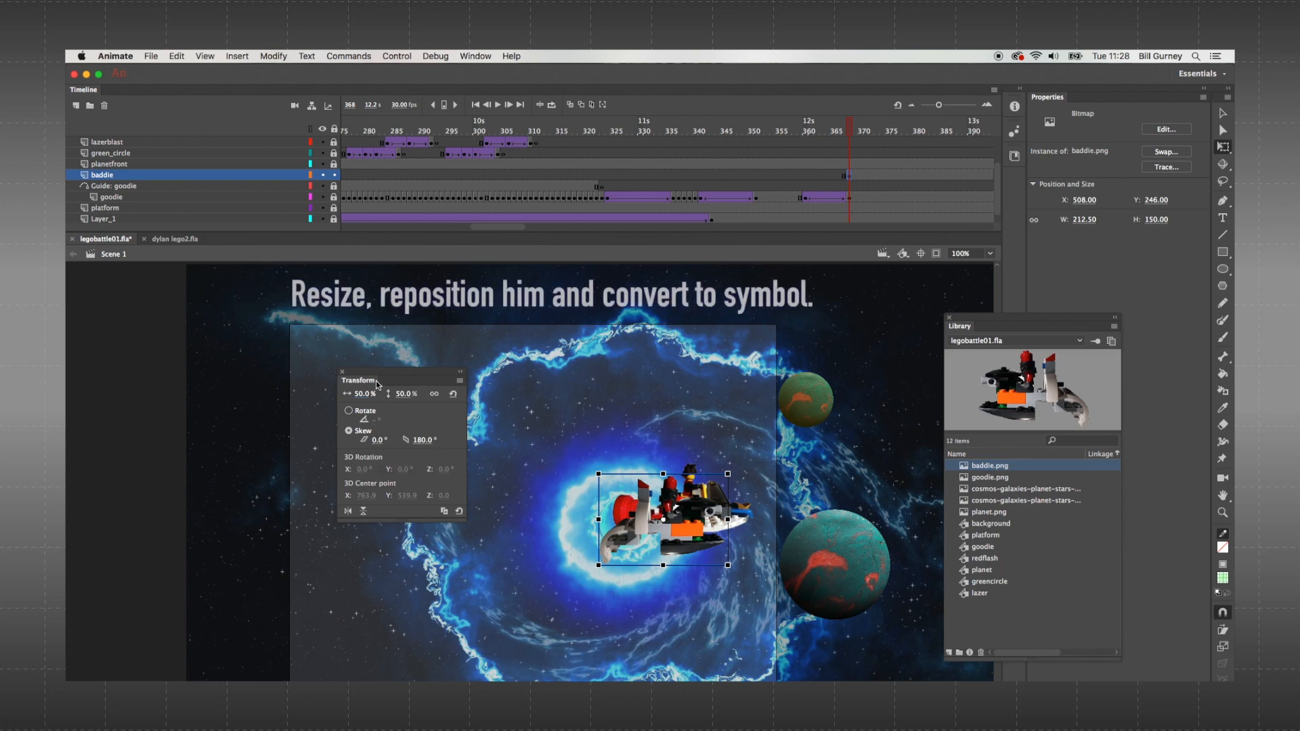
- Move the baddie image left to about X 73, Y 211 and convert it to a graphic symbol named baddie
{"action": "left_click_drag", "start_coordinate": [374, 375], "coordinate": [194, 328]}
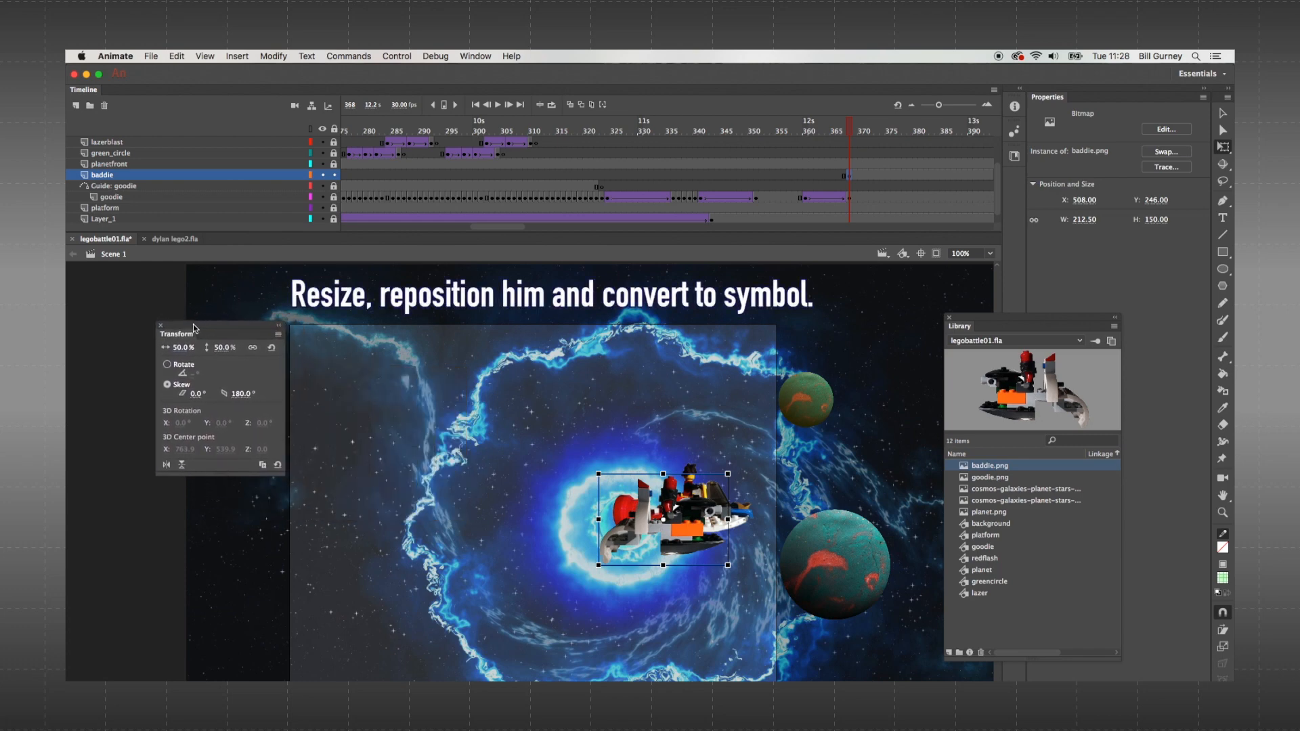
{"action": "left_click_drag", "start_coordinate": [696, 539], "coordinate": [418, 519]}
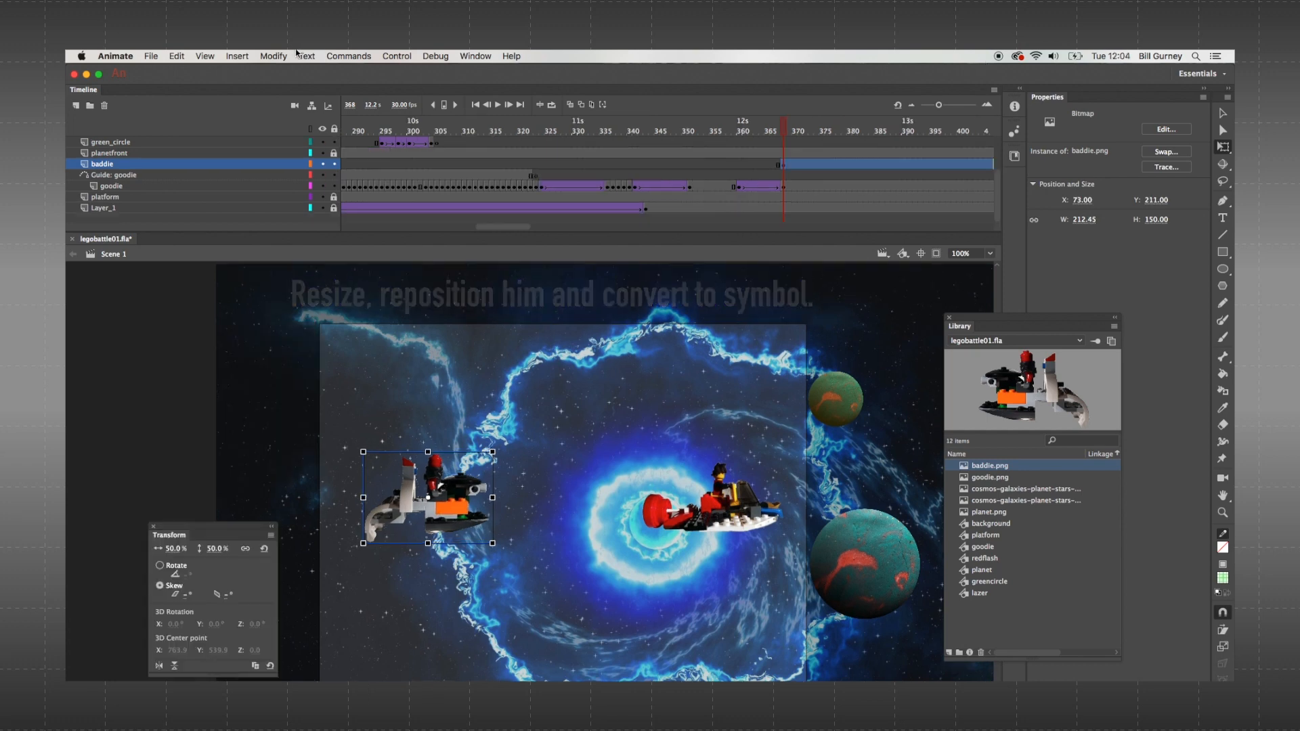
{"action": "left_click", "coordinate": [285, 55]}
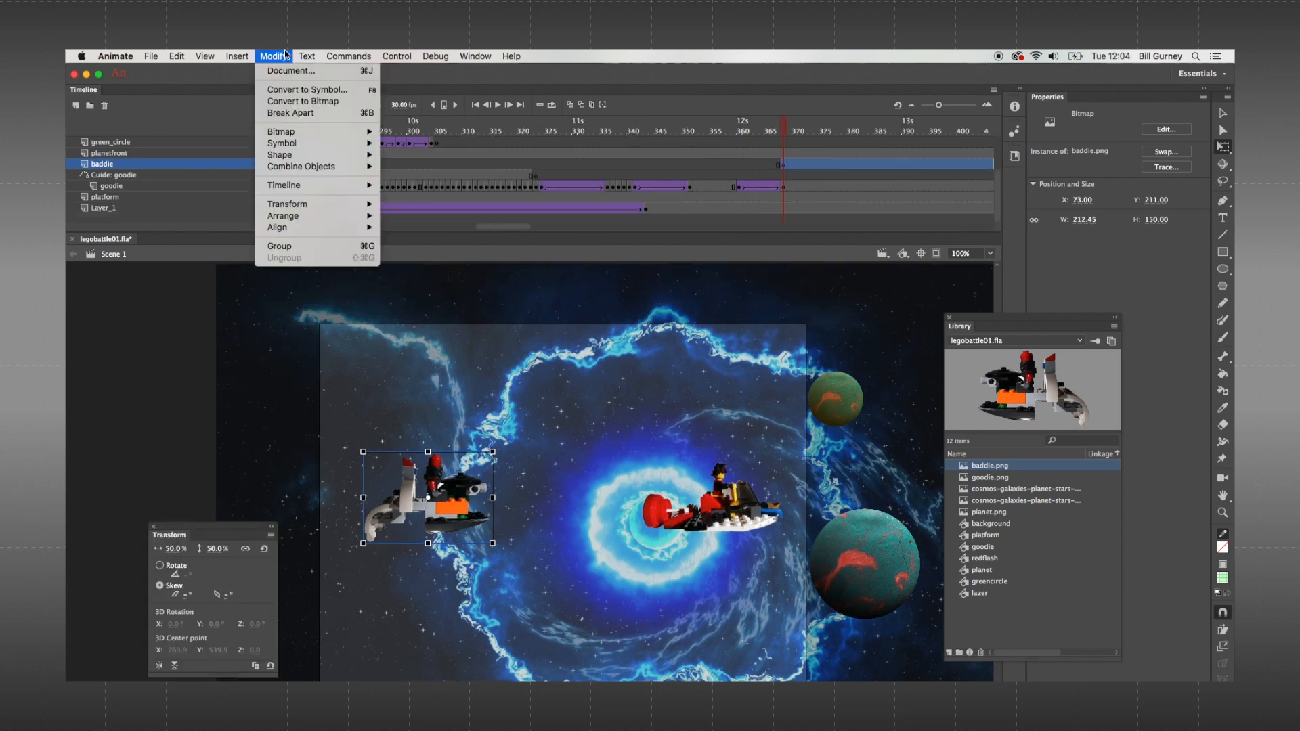
{"action": "left_click", "coordinate": [285, 89]}
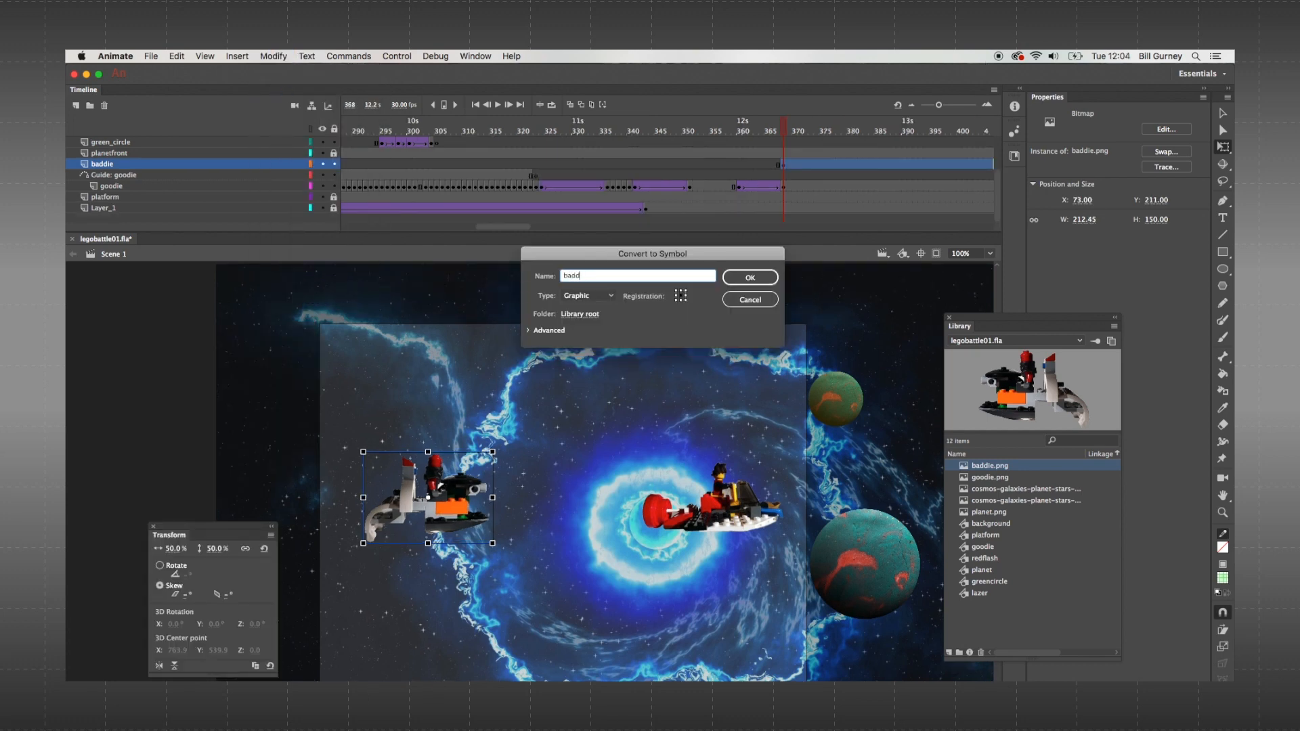
{"action": "key", "text": "Return"}
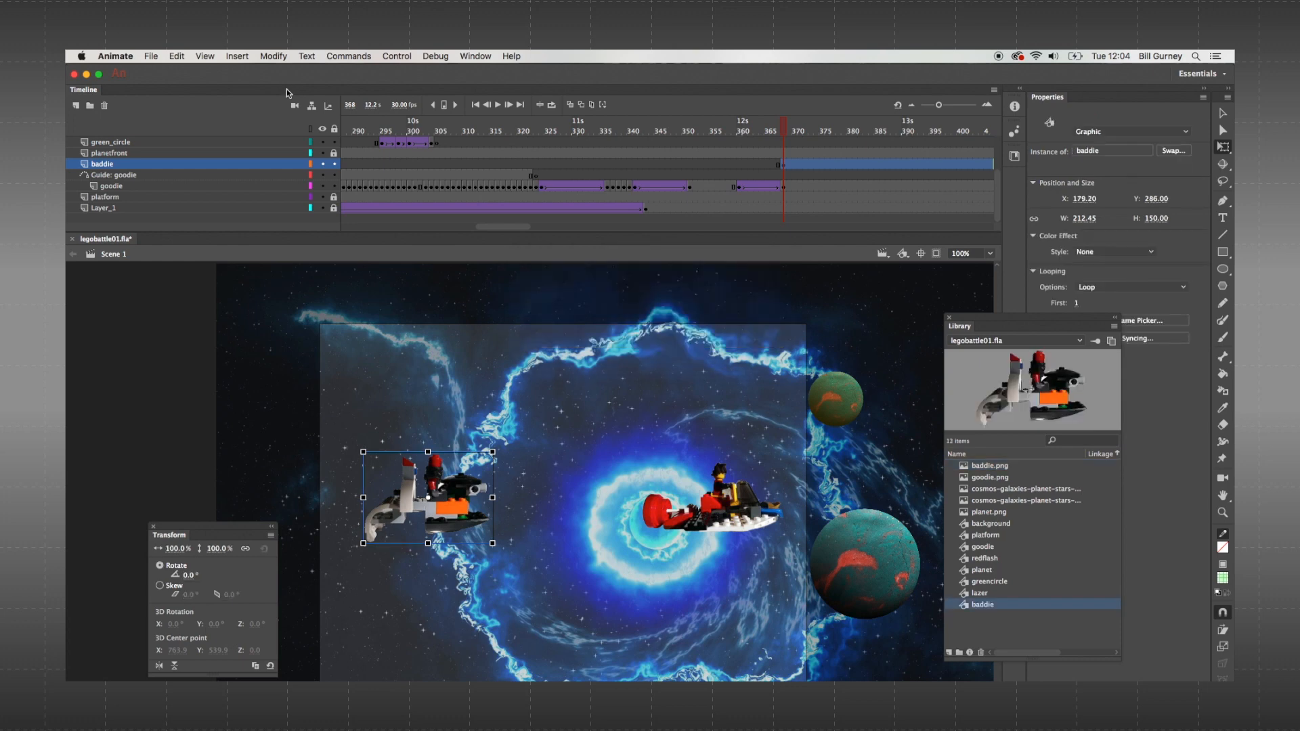
- Insert a keyframe at frame 373 on the baddie layer
{"action": "left_click", "coordinate": [811, 165]}
{"action": "right_click", "coordinate": [811, 164]}
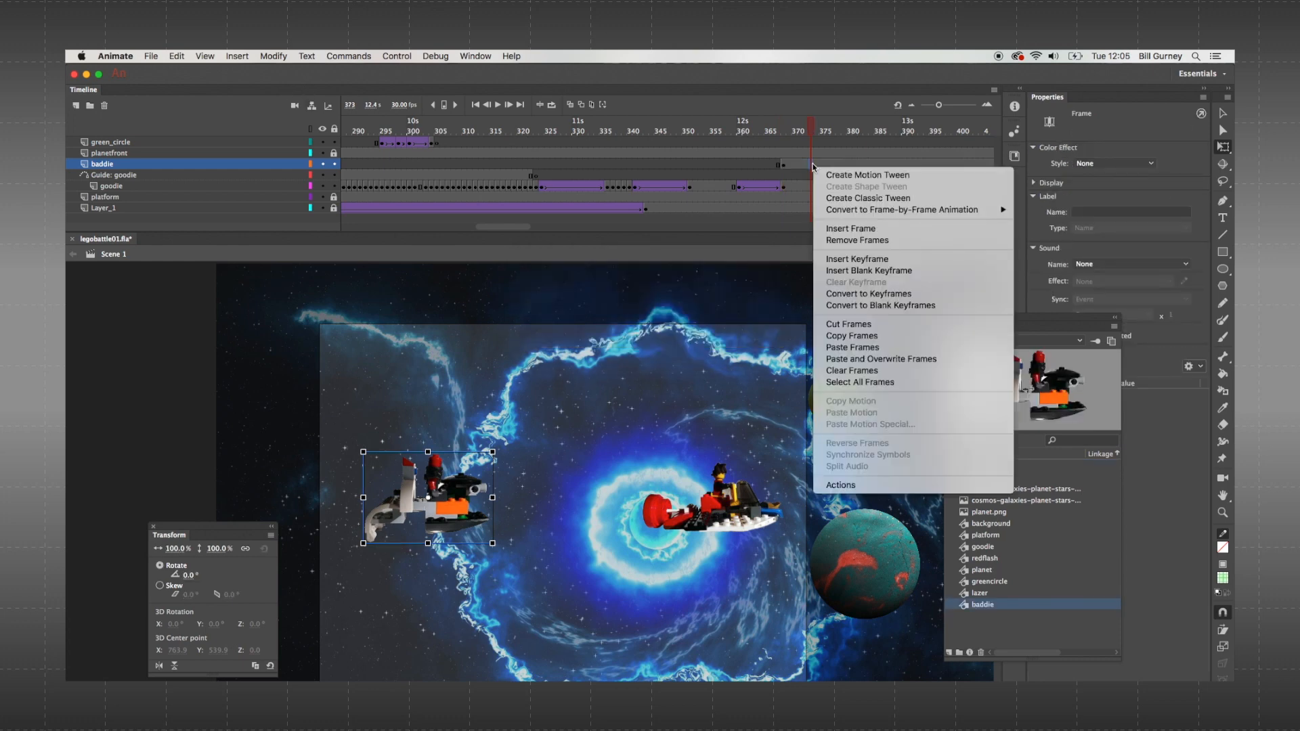
{"action": "left_click", "coordinate": [837, 259]}
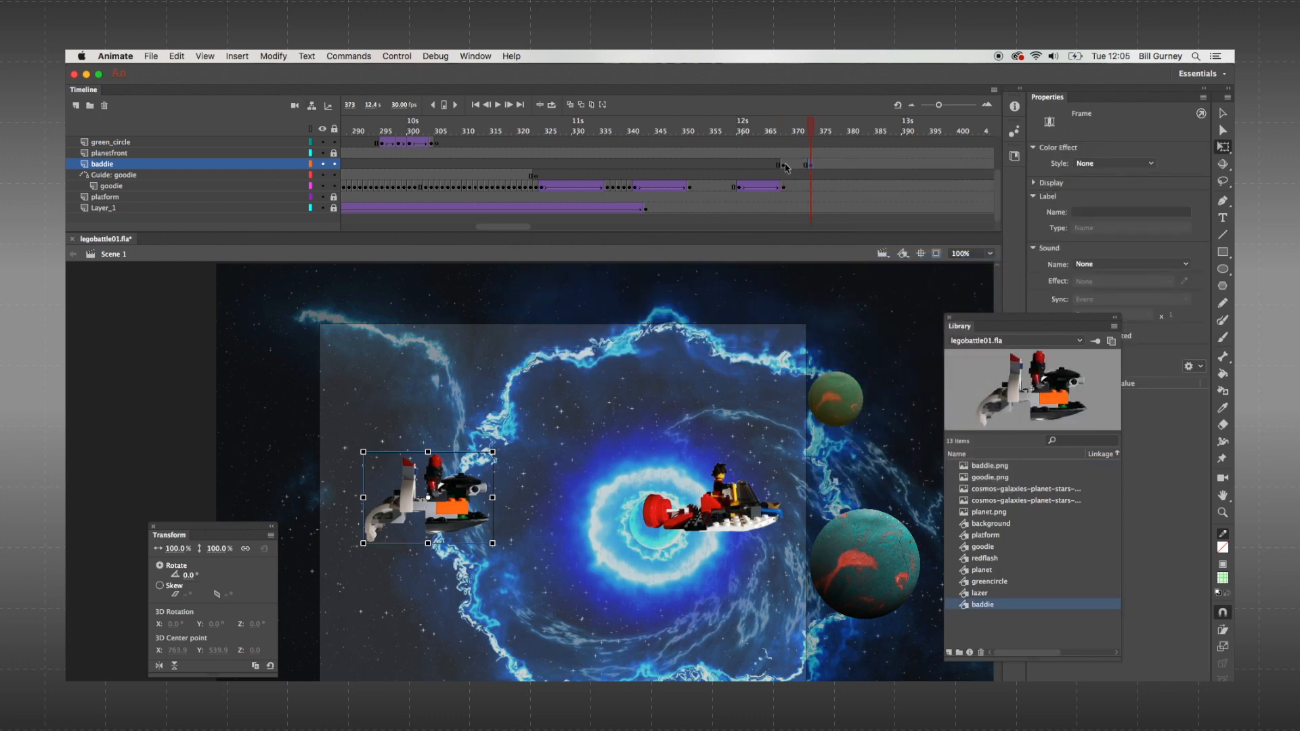
- At frame 368 on the baddie layer, move the ship up to about Y 138 and scale it to 150%
{"action": "left_click", "coordinate": [785, 166]}
{"action": "left_click_drag", "start_coordinate": [426, 497], "coordinate": [427, 399]}
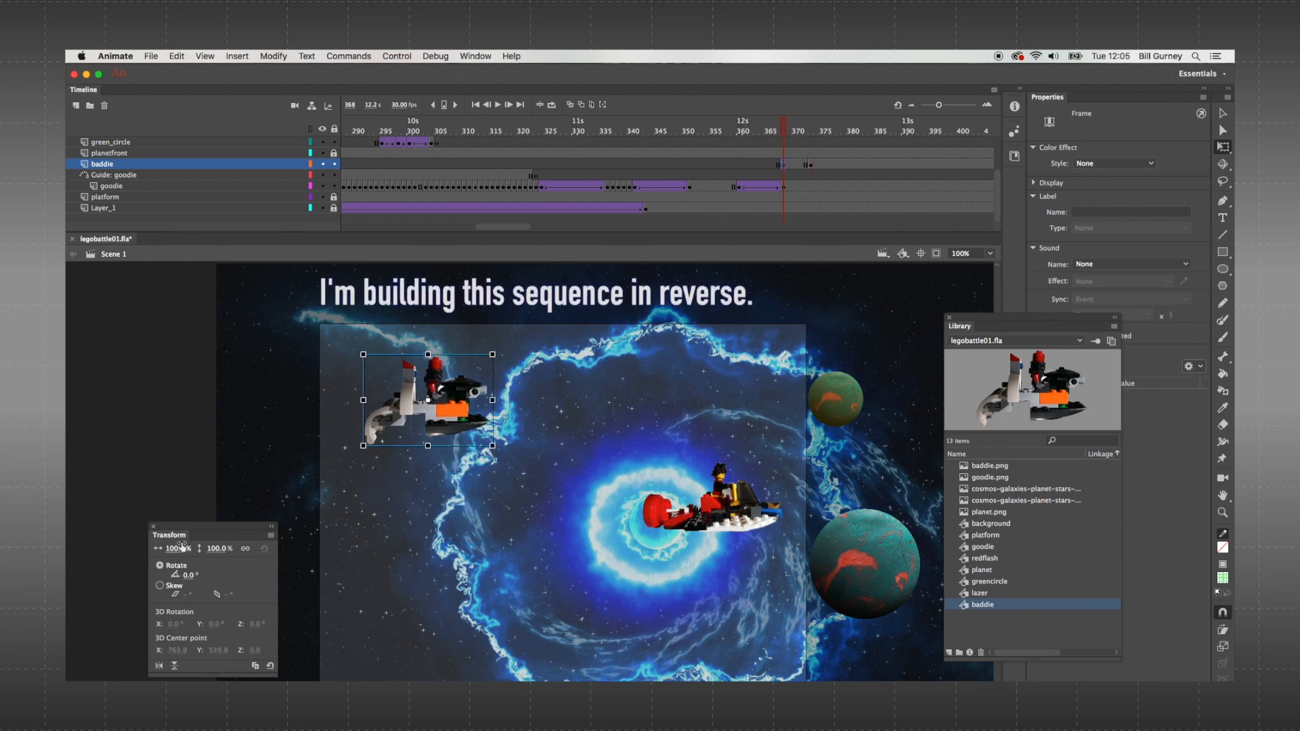
{"action": "left_click", "coordinate": [175, 548]}
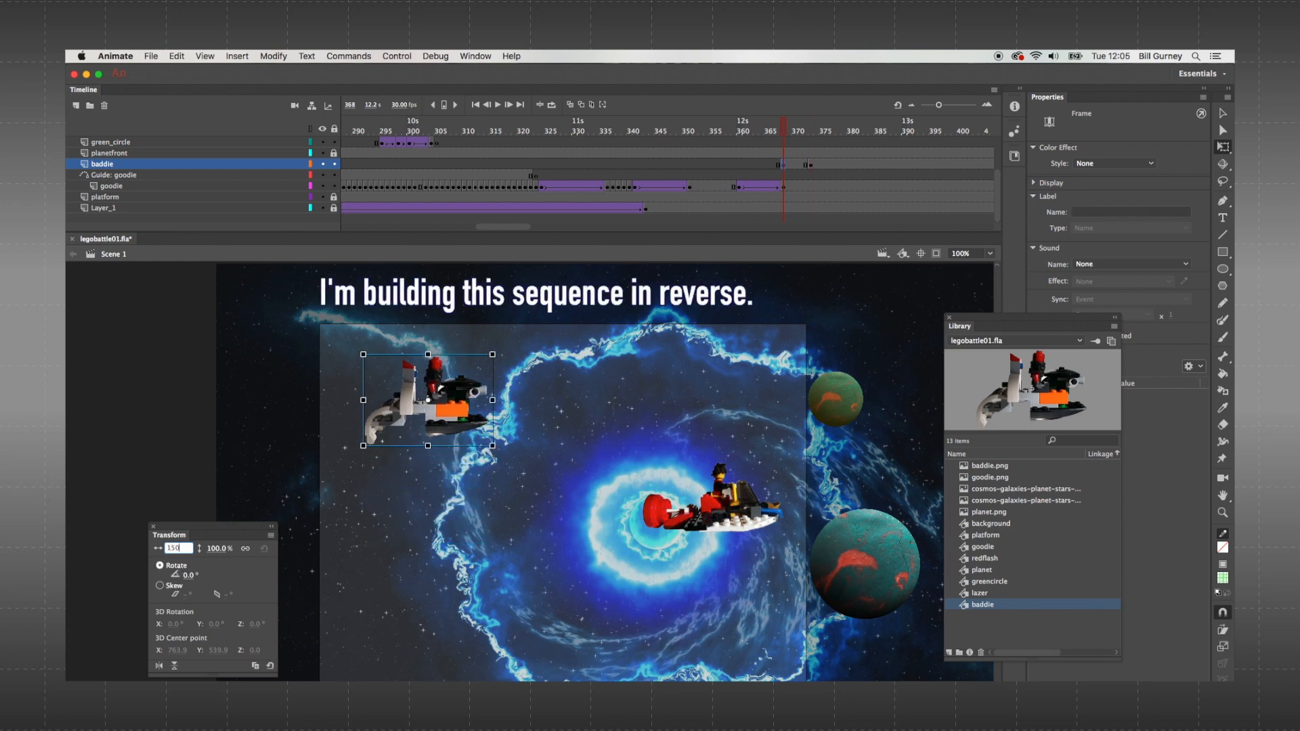
{"action": "type", "text": "150"}
{"action": "key", "text": "Return"}
{"action": "left_click_drag", "start_coordinate": [464, 419], "coordinate": [465, 427]}
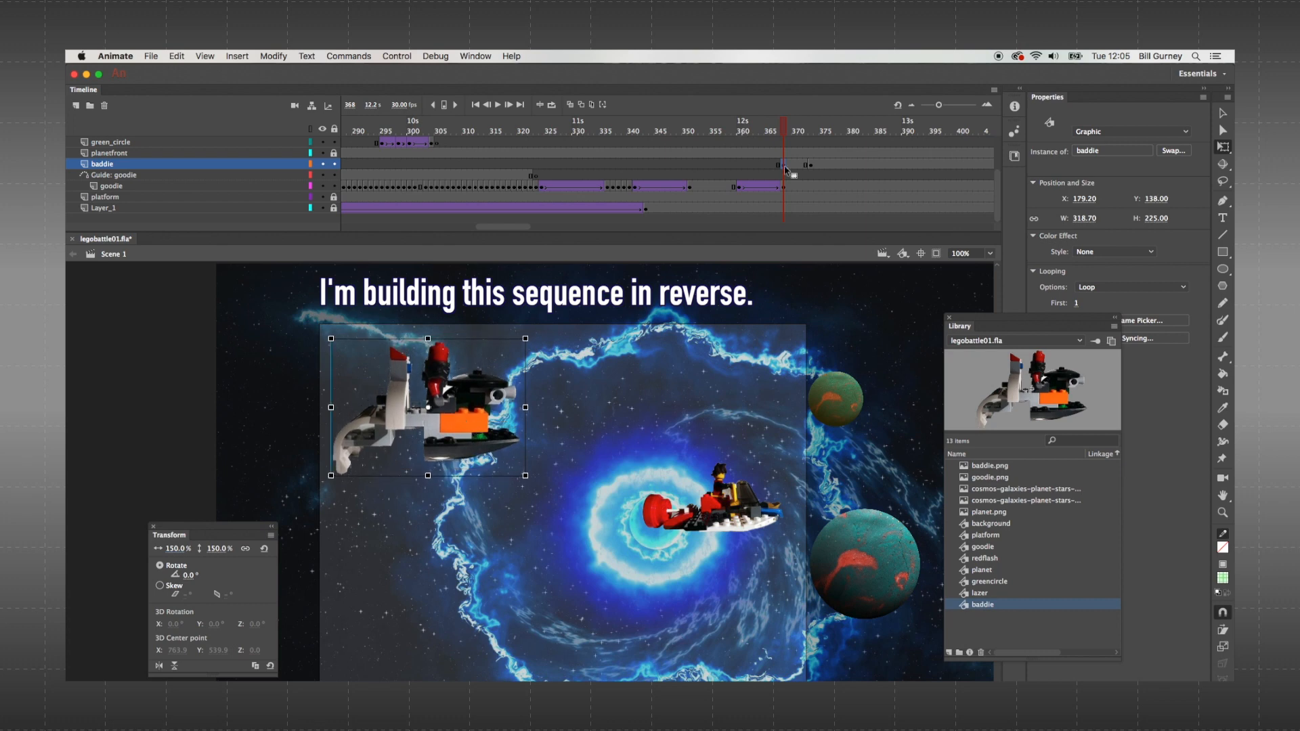
- Shift the baddie layer's frame 368 keyframe to frame 360 and insert another keyframe at frame 365
{"action": "left_click_drag", "start_coordinate": [784, 168], "coordinate": [739, 168]}
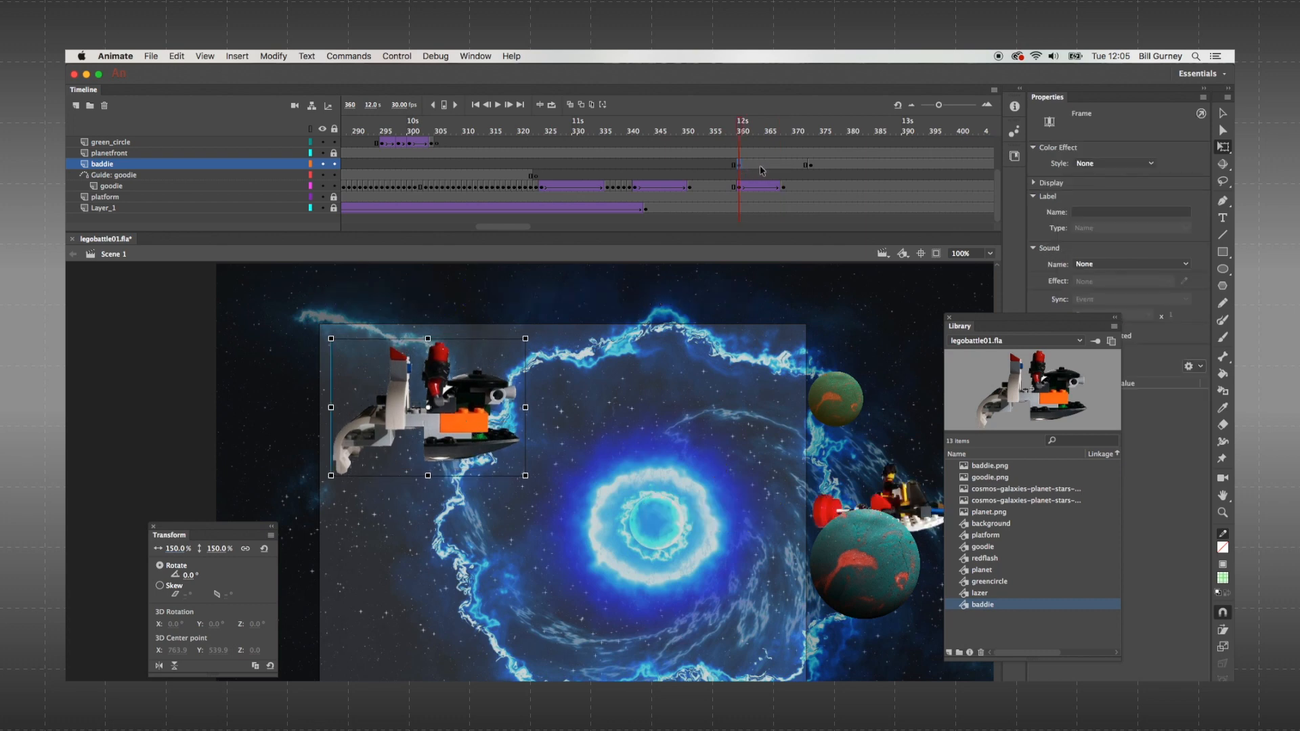
{"action": "left_click", "coordinate": [767, 165]}
{"action": "right_click", "coordinate": [768, 166]}
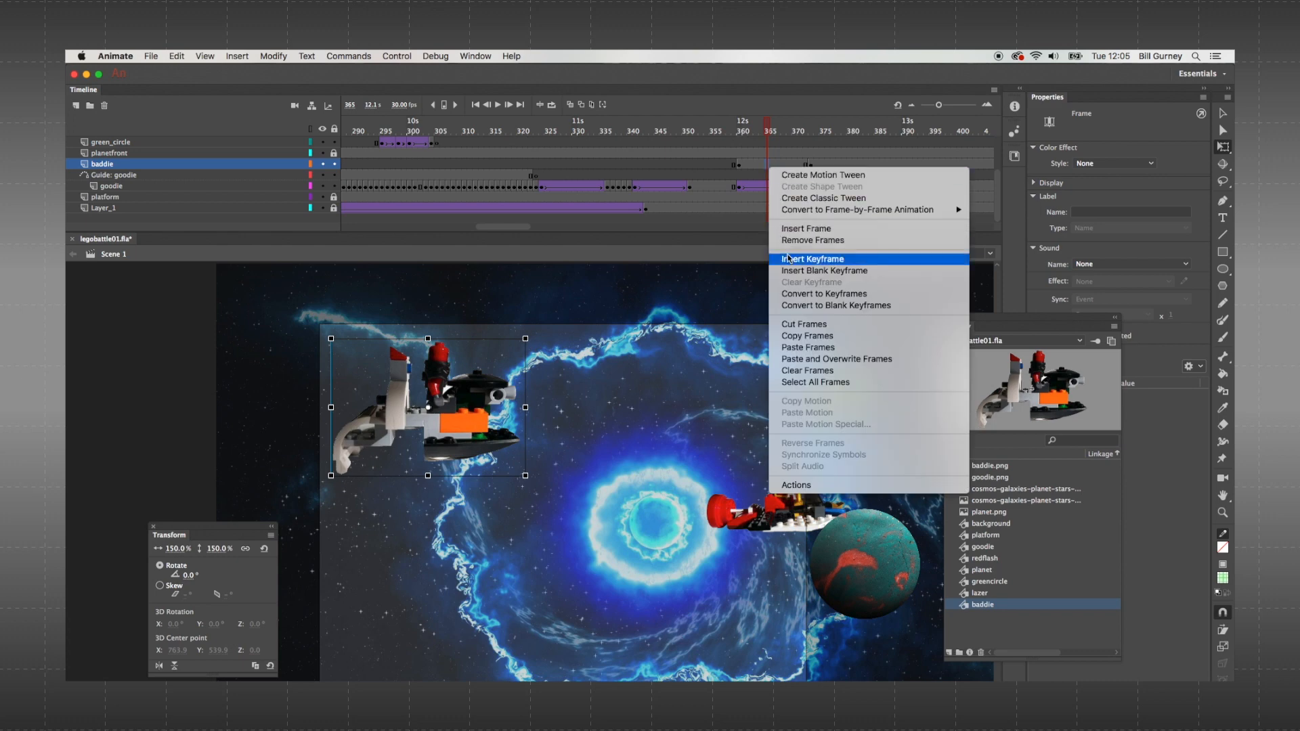
{"action": "left_click", "coordinate": [787, 259]}
- At frame 360, move the baddie ship off the stage's left edge and create a classic tween to frame 365
{"action": "left_click", "coordinate": [739, 169]}
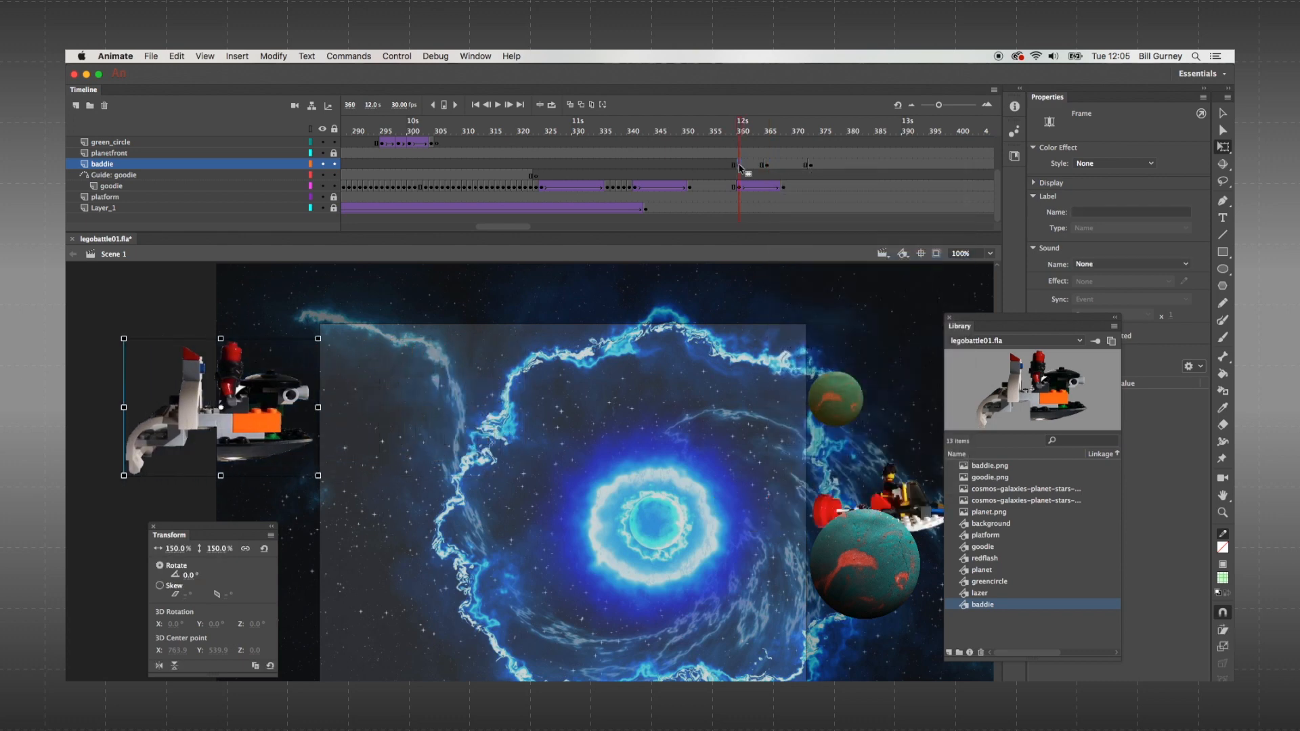
{"action": "right_click", "coordinate": [739, 169]}
{"action": "left_click", "coordinate": [751, 192]}
{"action": "left_click", "coordinate": [774, 130]}
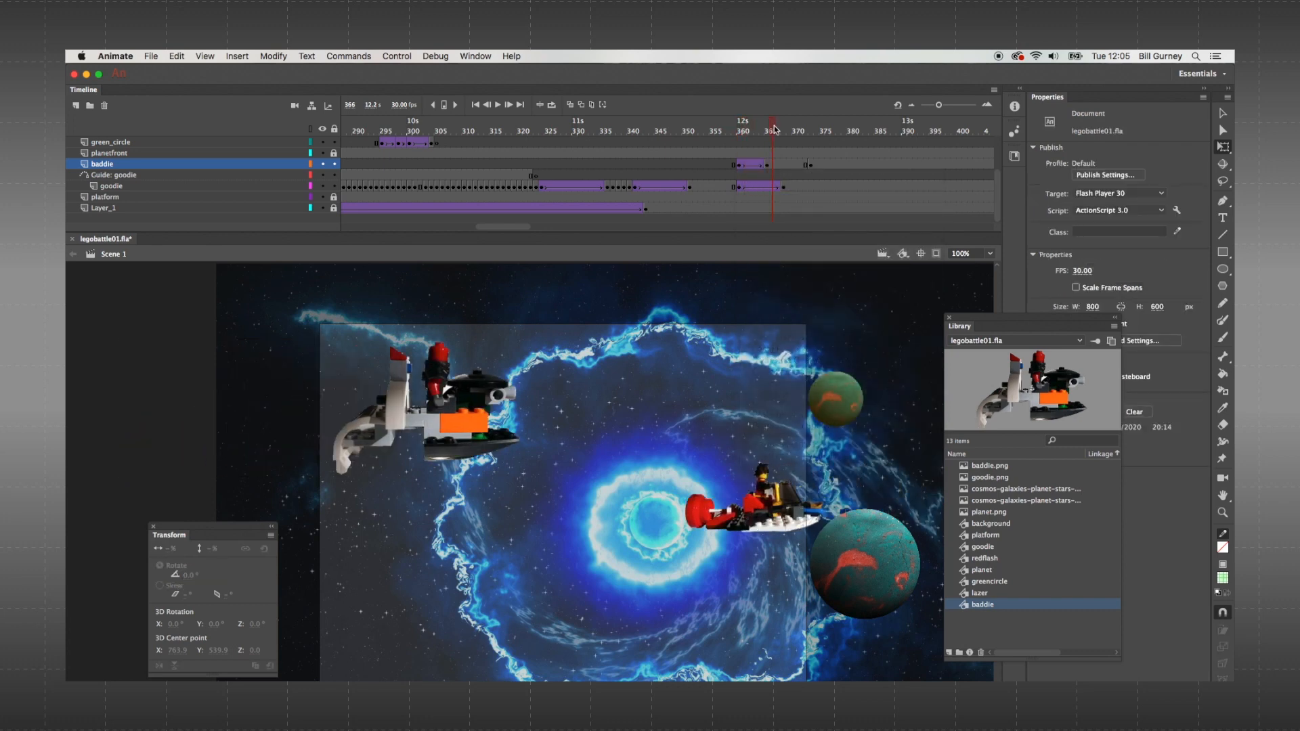
- Shift the baddie layer's frame 365 keyframe to frame 366 and create a classic tween from there to frame 373
{"action": "left_click", "coordinate": [769, 165]}
{"action": "left_click", "coordinate": [776, 168]}
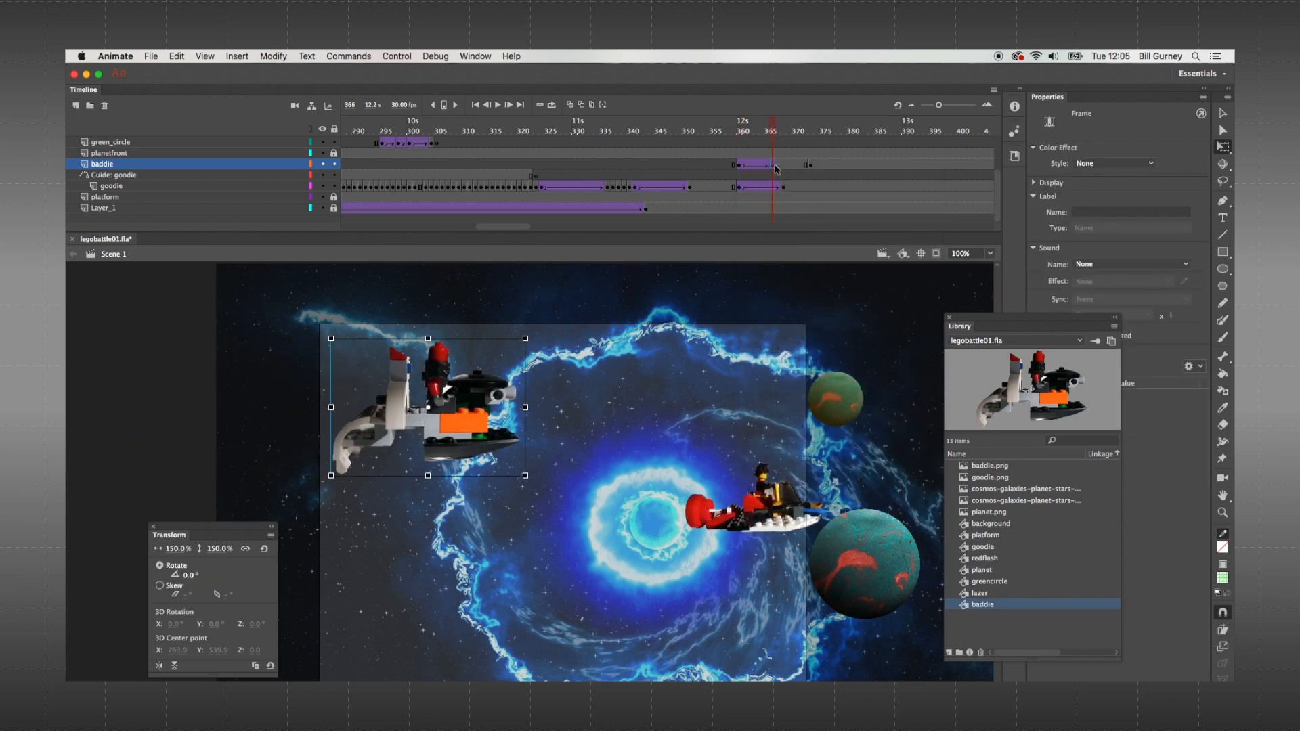
{"action": "left_click_drag", "start_coordinate": [773, 131], "coordinate": [817, 135]}
{"action": "left_click", "coordinate": [773, 167]}
{"action": "right_click", "coordinate": [774, 169]}
{"action": "left_click", "coordinate": [784, 199]}
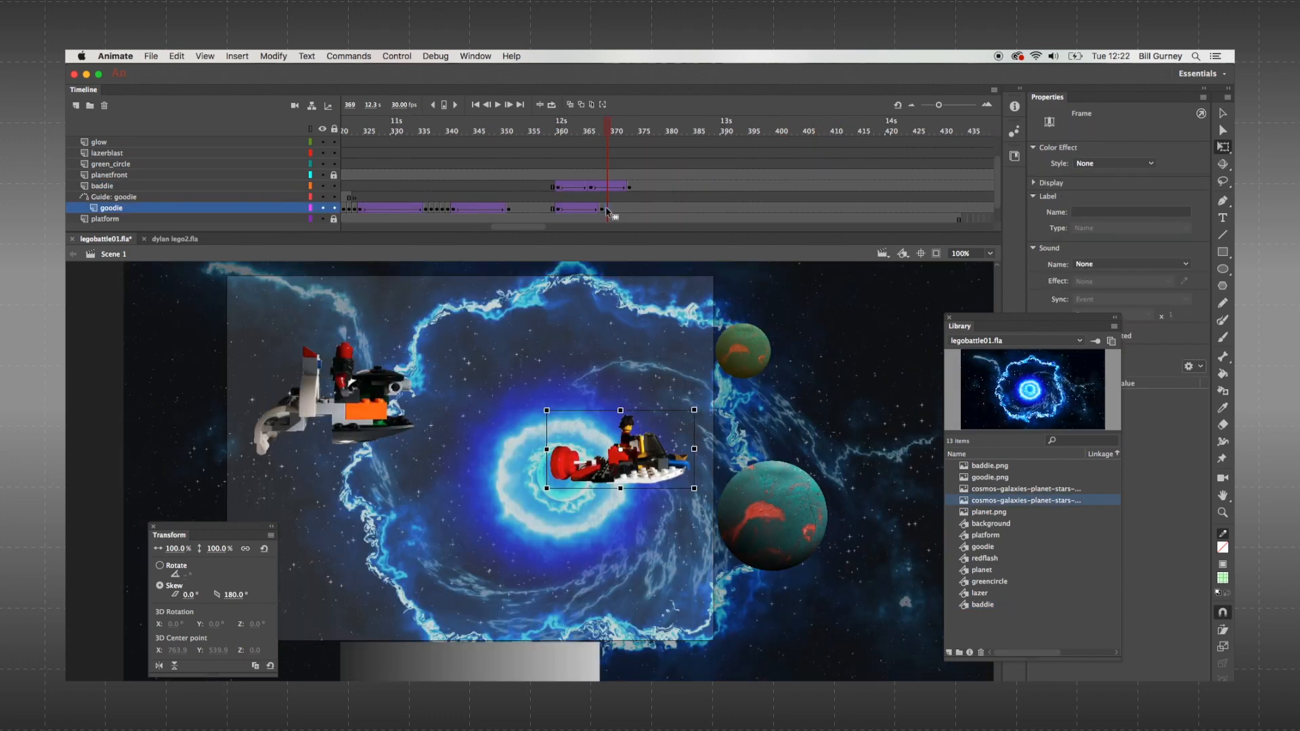
- Add consecutive keyframes on the goodie layer from frame 369 to about frame 388
{"action": "right_click", "coordinate": [608, 209]}
{"action": "left_click", "coordinate": [635, 303]}
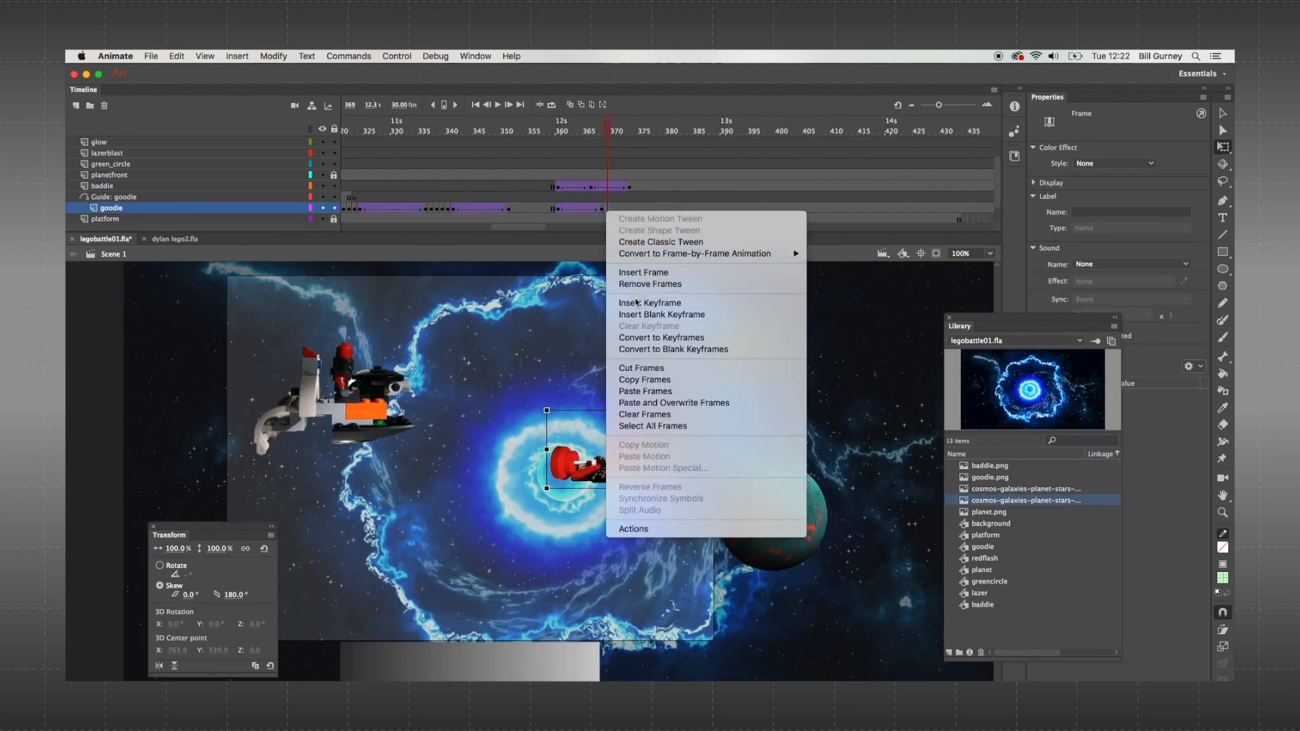
{"action": "left_click", "coordinate": [623, 210]}
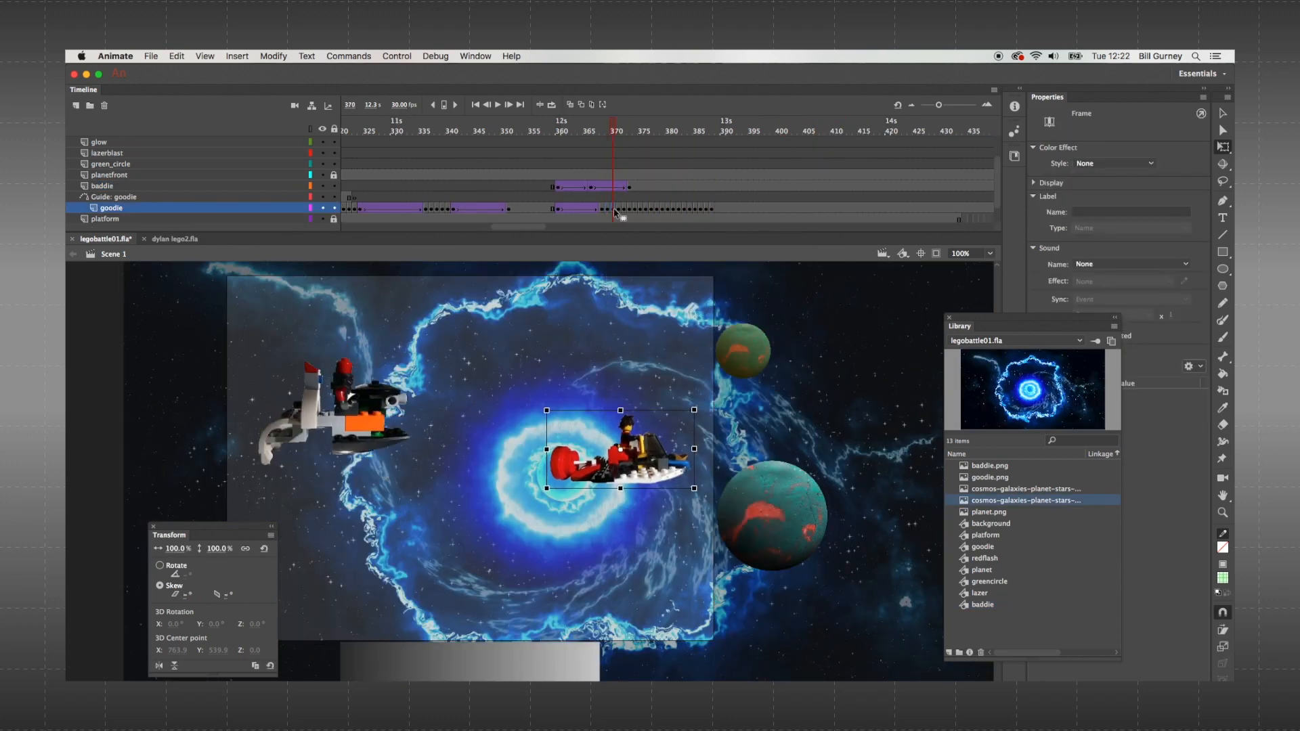
{"action": "mouse_move", "coordinate": [623, 213]}
{"action": "left_mouse_down"}
{"action": "mouse_move", "coordinate": [674, 216]}
{"action": "mouse_move", "coordinate": [619, 215]}
{"action": "left_mouse_up"}
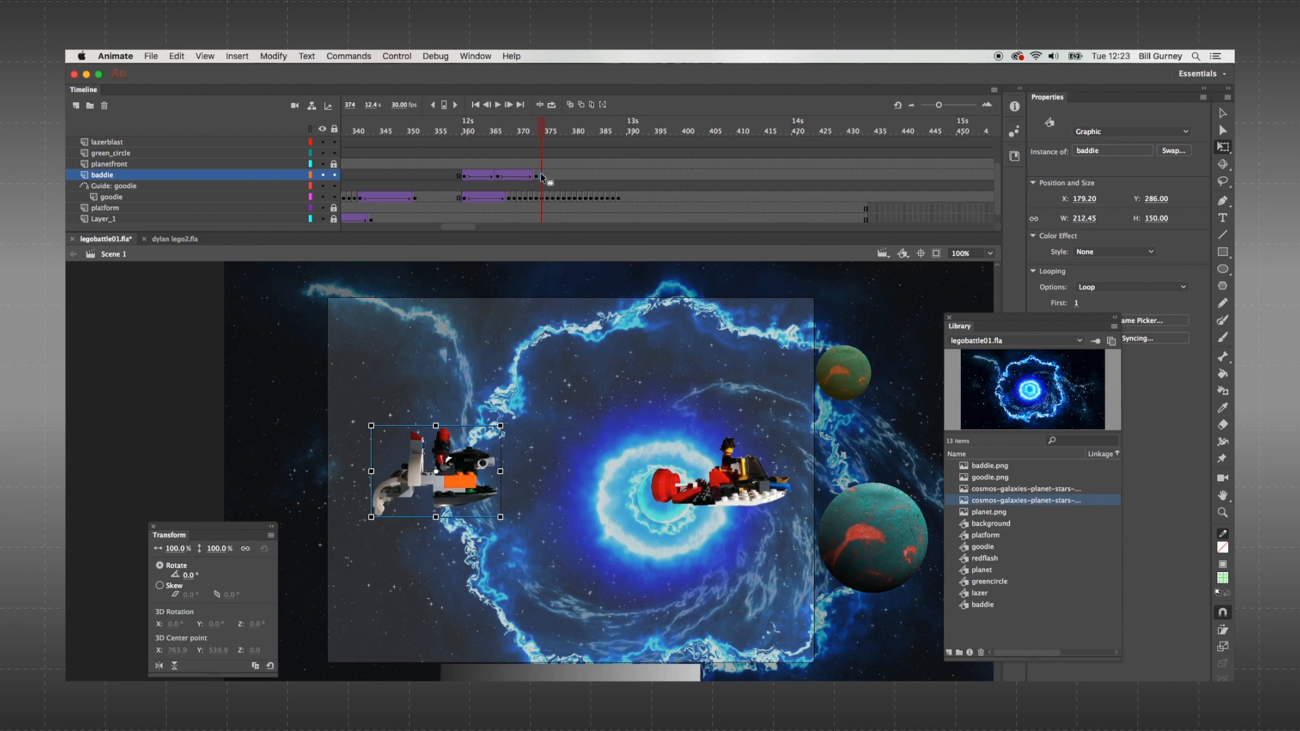
- Add consecutive keyframes on the baddie layer from frame 374 to about frame 379
{"action": "right_click", "coordinate": [540, 175]}
{"action": "left_click", "coordinate": [562, 270]}
{"action": "key", "text": "F6"}
{"action": "key", "text": "F6"}
{"action": "key", "text": "F6"}
{"action": "key", "text": "F6"}
{"action": "key", "text": "F6"}
{"action": "left_click", "coordinate": [545, 177]}
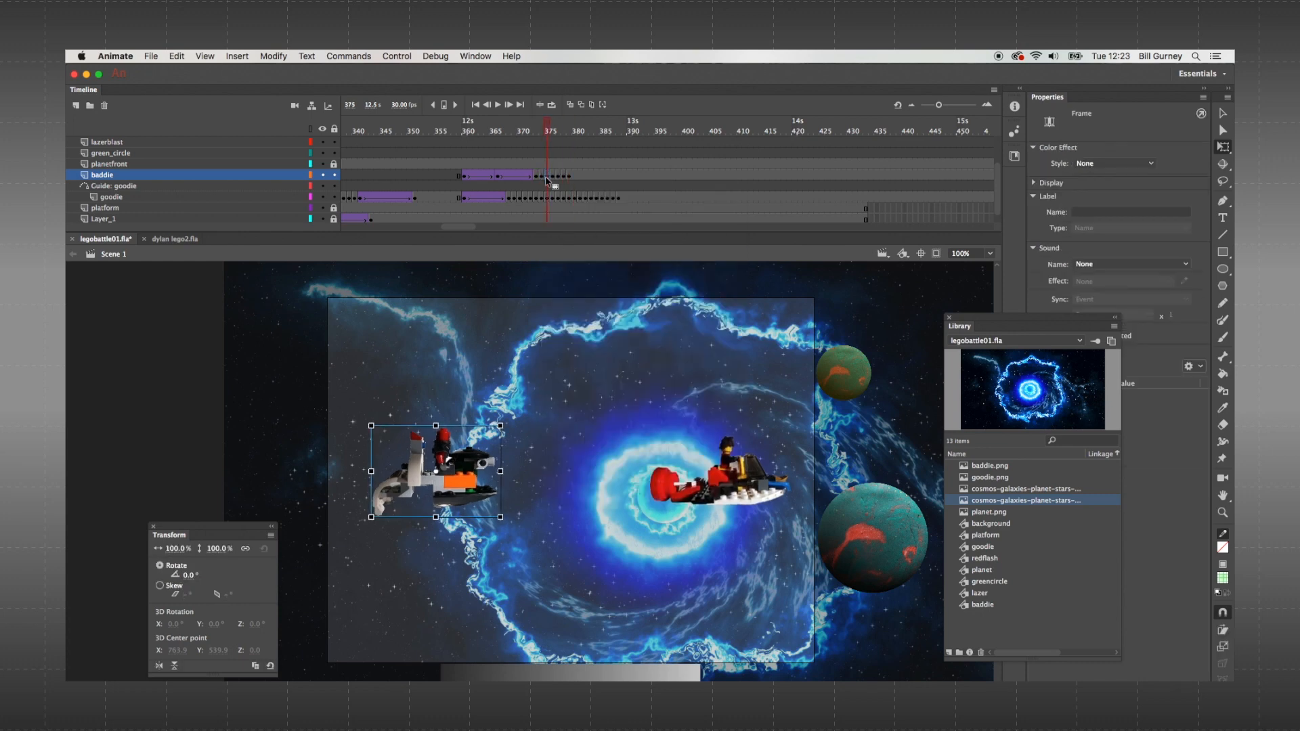
- Copy the baddie layer's single-frame keyframes from frame 374 onward and paste them repeatedly up to about frame 397
{"action": "left_click_drag", "start_coordinate": [546, 178], "coordinate": [567, 185]}
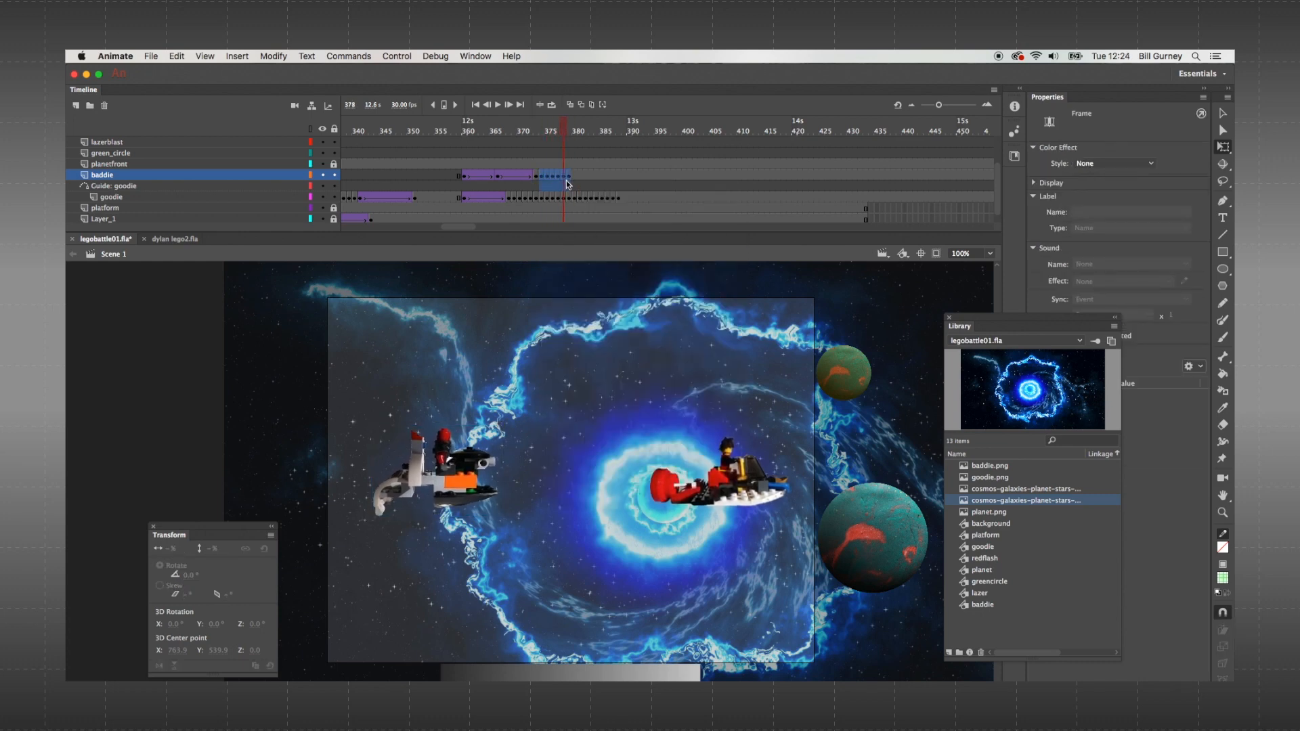
{"action": "right_click", "coordinate": [566, 178]}
{"action": "left_click", "coordinate": [597, 349]}
{"action": "right_click", "coordinate": [574, 177]}
{"action": "left_click", "coordinate": [604, 362]}
{"action": "right_click", "coordinate": [609, 178]}
{"action": "left_click", "coordinate": [639, 362]}
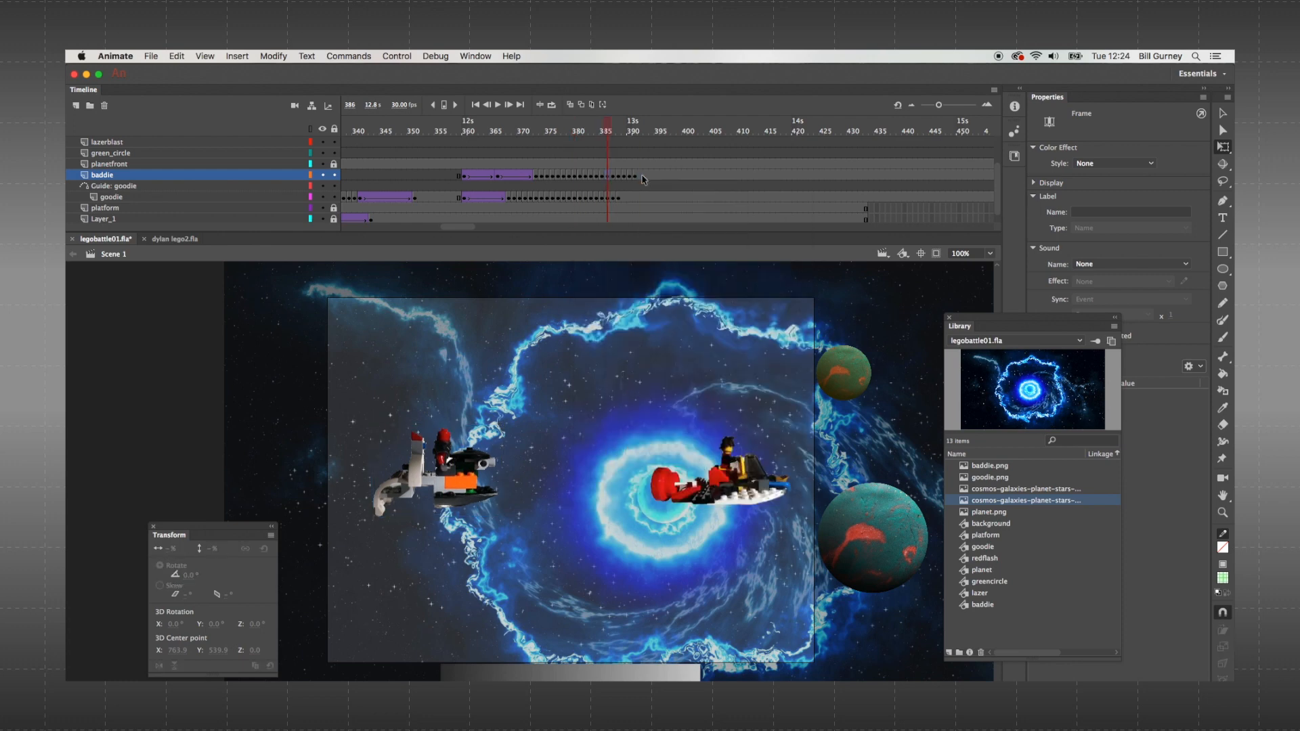
{"action": "right_click", "coordinate": [638, 176]}
{"action": "left_click", "coordinate": [673, 360]}
- Copy the goodie layer's consecutive keyframes up to frame 388 and paste them starting at frame 389
{"action": "left_click_drag", "start_coordinate": [509, 198], "coordinate": [615, 197]}
{"action": "right_click", "coordinate": [600, 198]}
{"action": "left_click", "coordinate": [631, 368]}
{"action": "right_click", "coordinate": [624, 198]}
{"action": "left_click", "coordinate": [680, 381]}
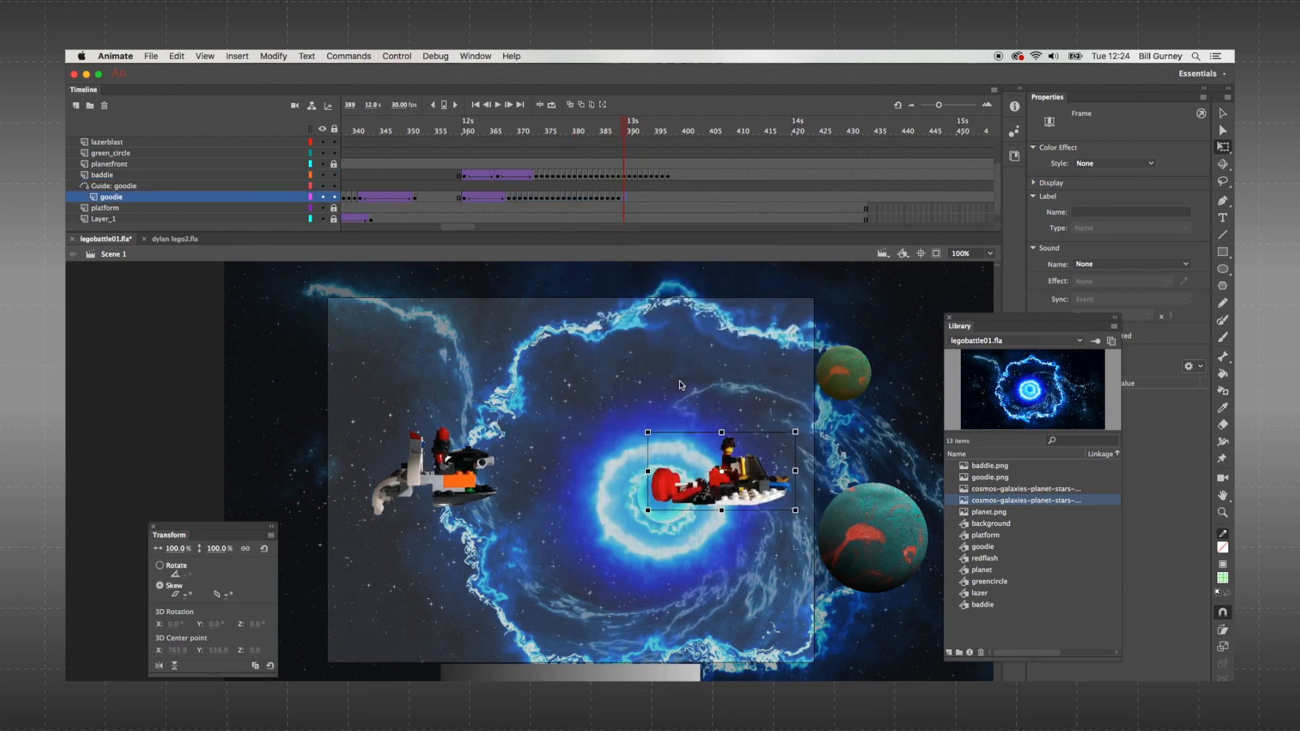
- Animate the background on Layer_1 with a classic tween from frame 343 to a new keyframe at frame 410, shifted left
{"action": "left_click_drag", "start_coordinate": [374, 232], "coordinate": [377, 255]}
{"action": "left_click", "coordinate": [371, 229]}
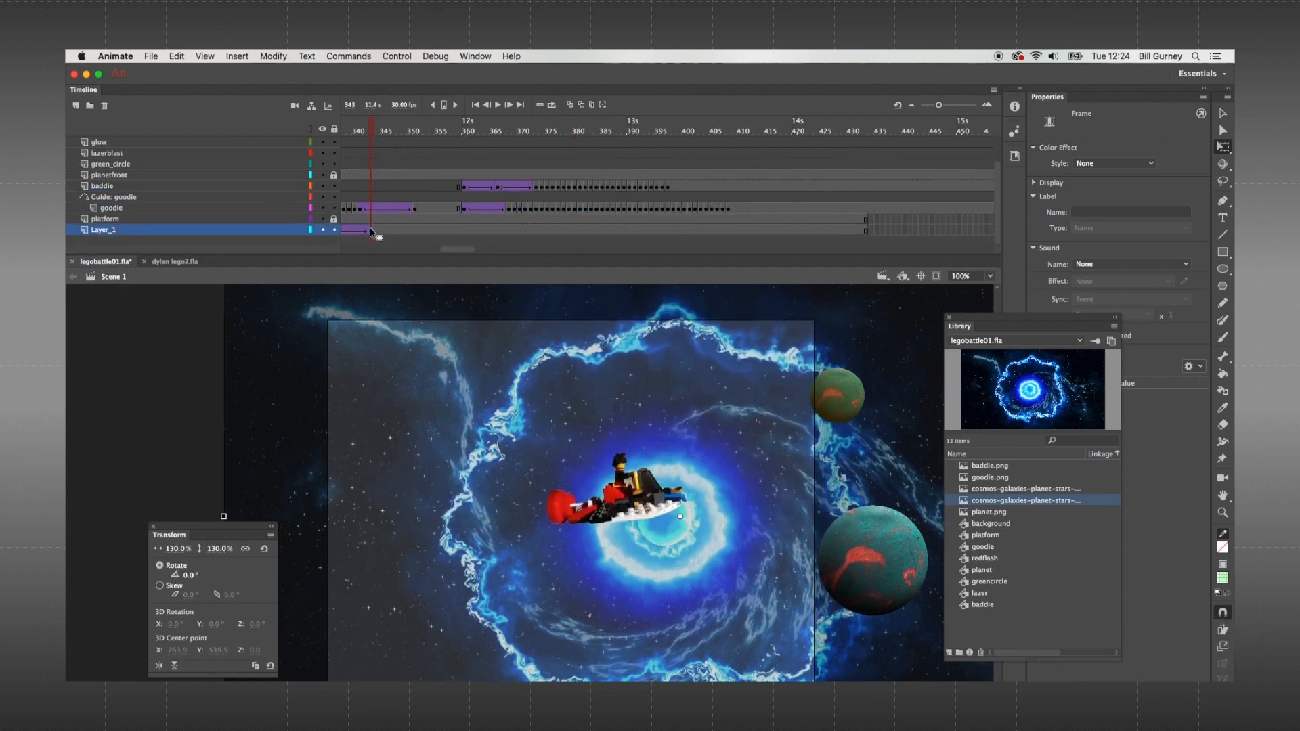
{"action": "scroll", "coordinate": [381, 226], "scroll_direction": "left", "scroll_amount": 3}
{"action": "left_click", "coordinate": [872, 230]}
{"action": "right_click", "coordinate": [872, 235]}
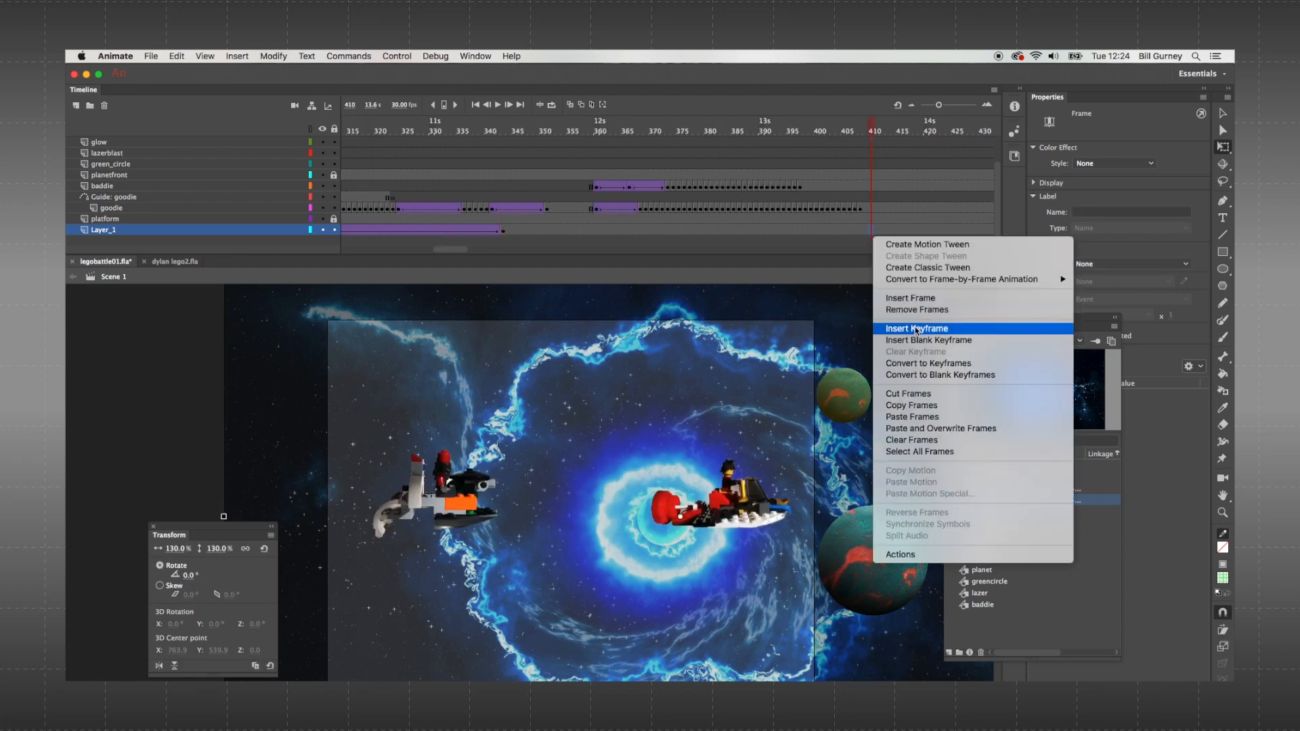
{"action": "left_click", "coordinate": [916, 329]}
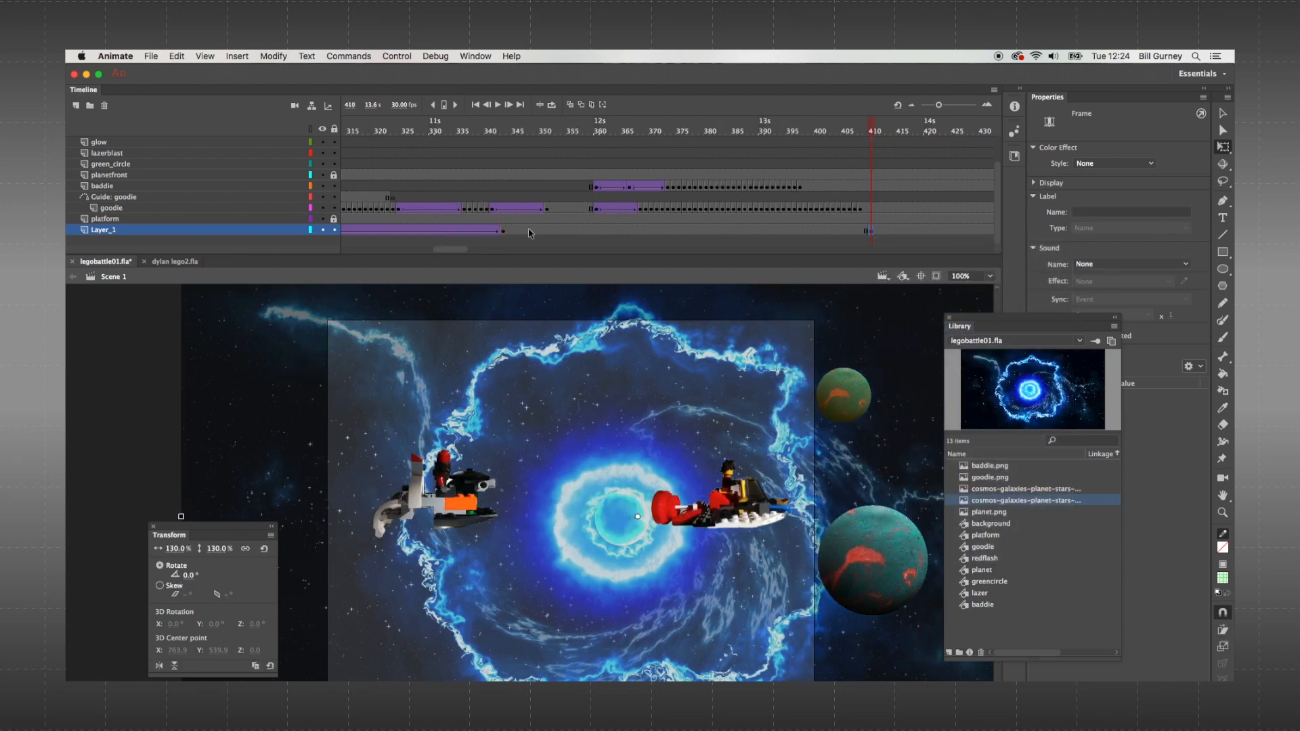
{"action": "right_click", "coordinate": [503, 231]}
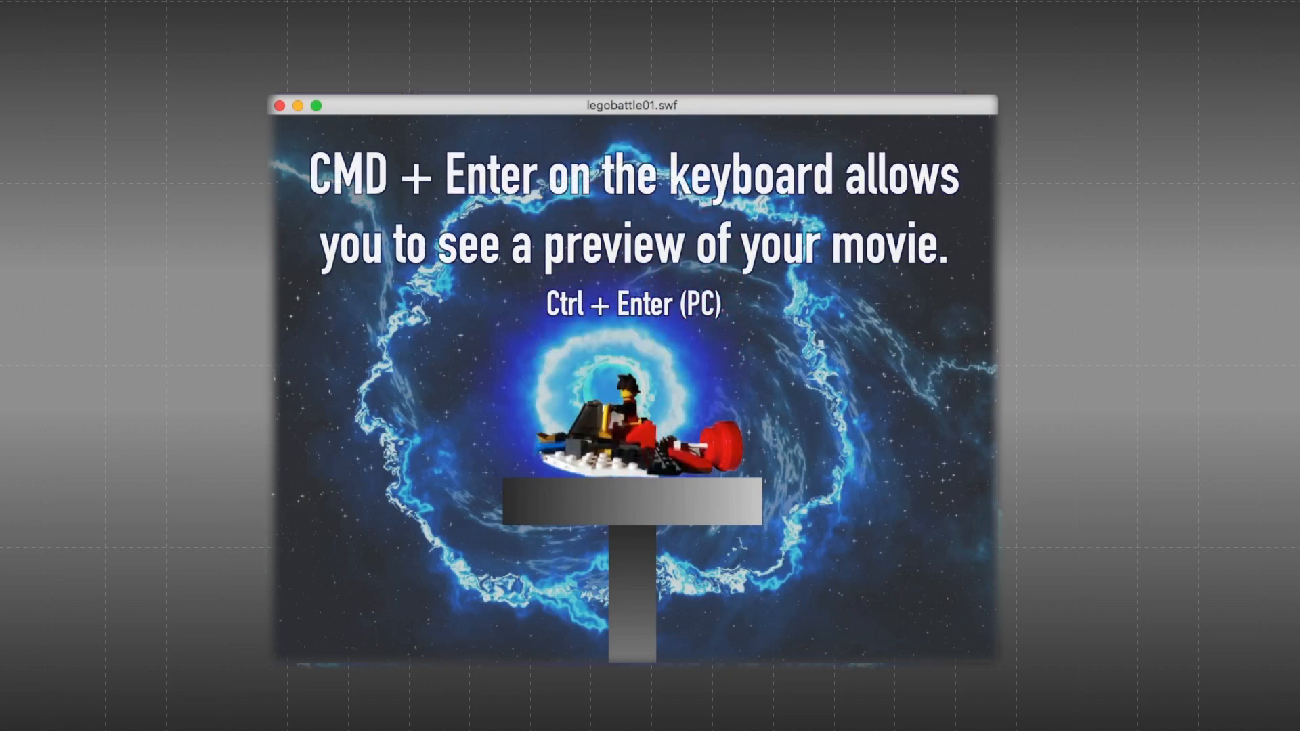
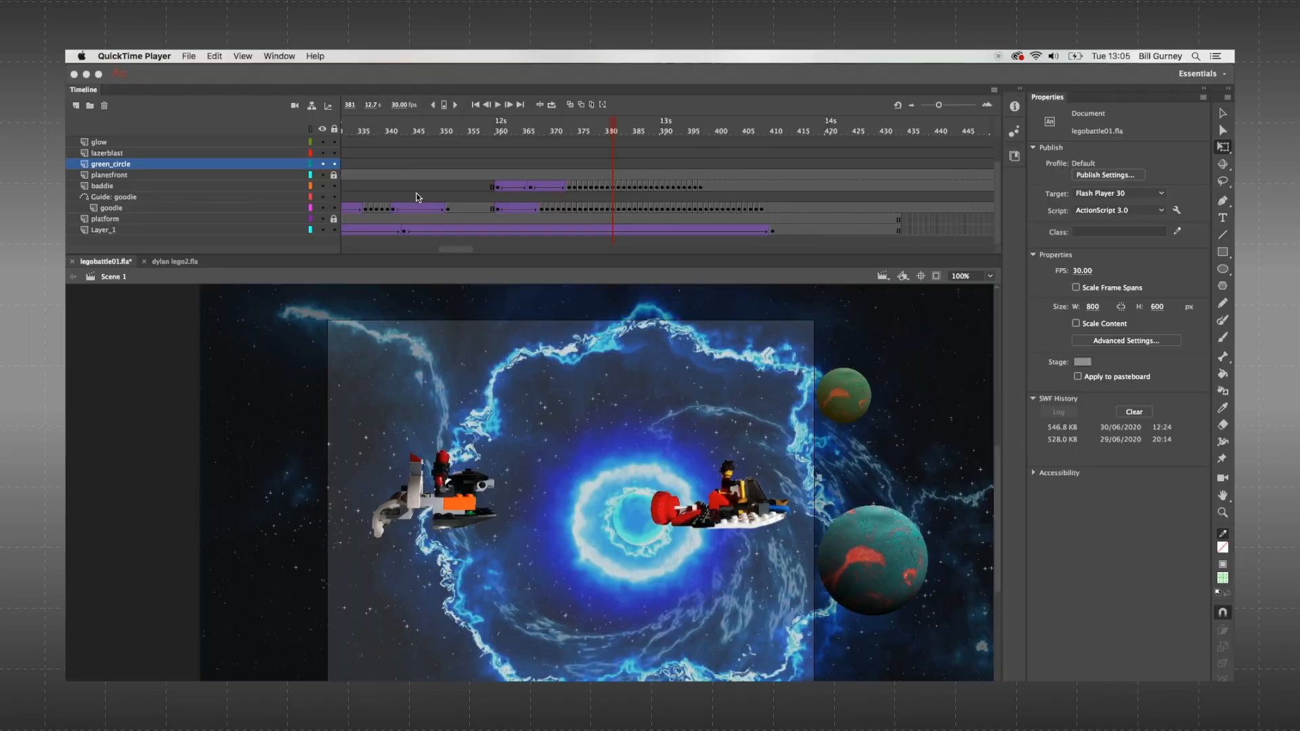
- Copy the laser blast frames, about 258 to 311, on the glow, lazerblast and green_circle layers and paste them at frame 381
{"action": "left_click", "coordinate": [272, 441]}
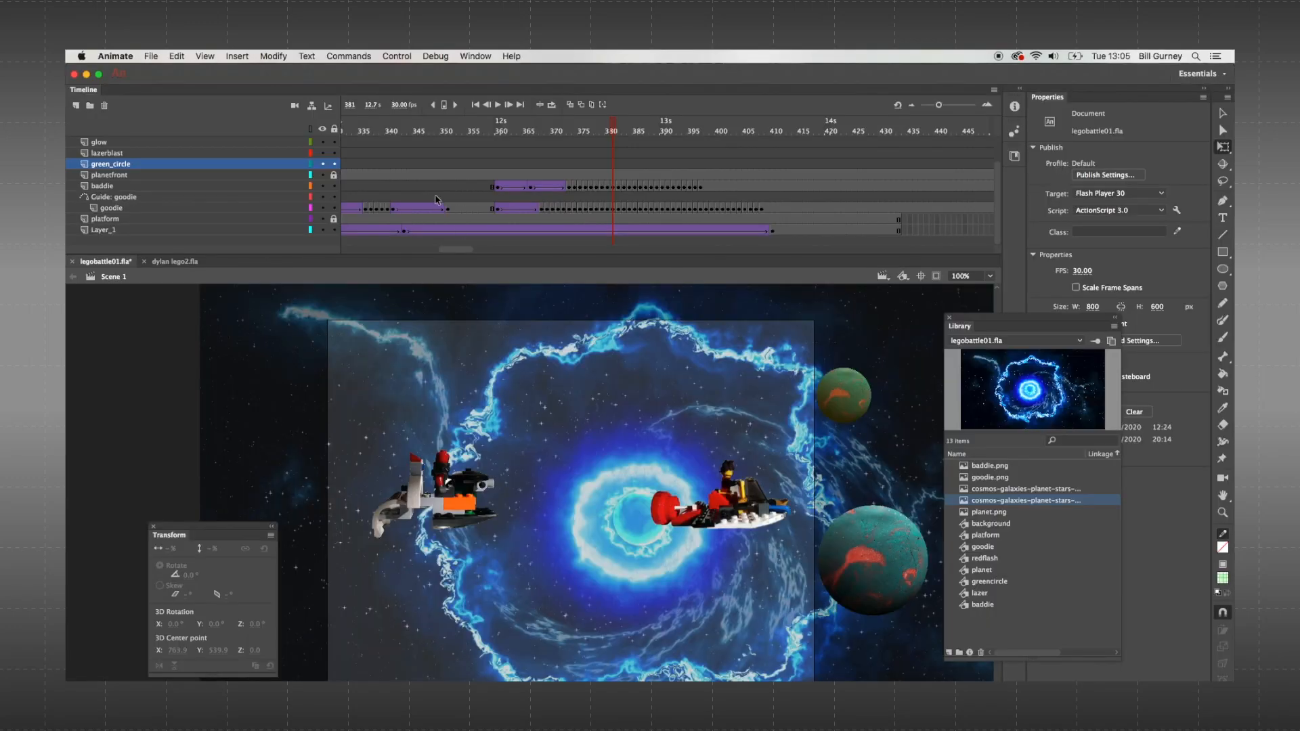
{"action": "scroll", "coordinate": [436, 199], "scroll_direction": "left", "scroll_amount": 5}
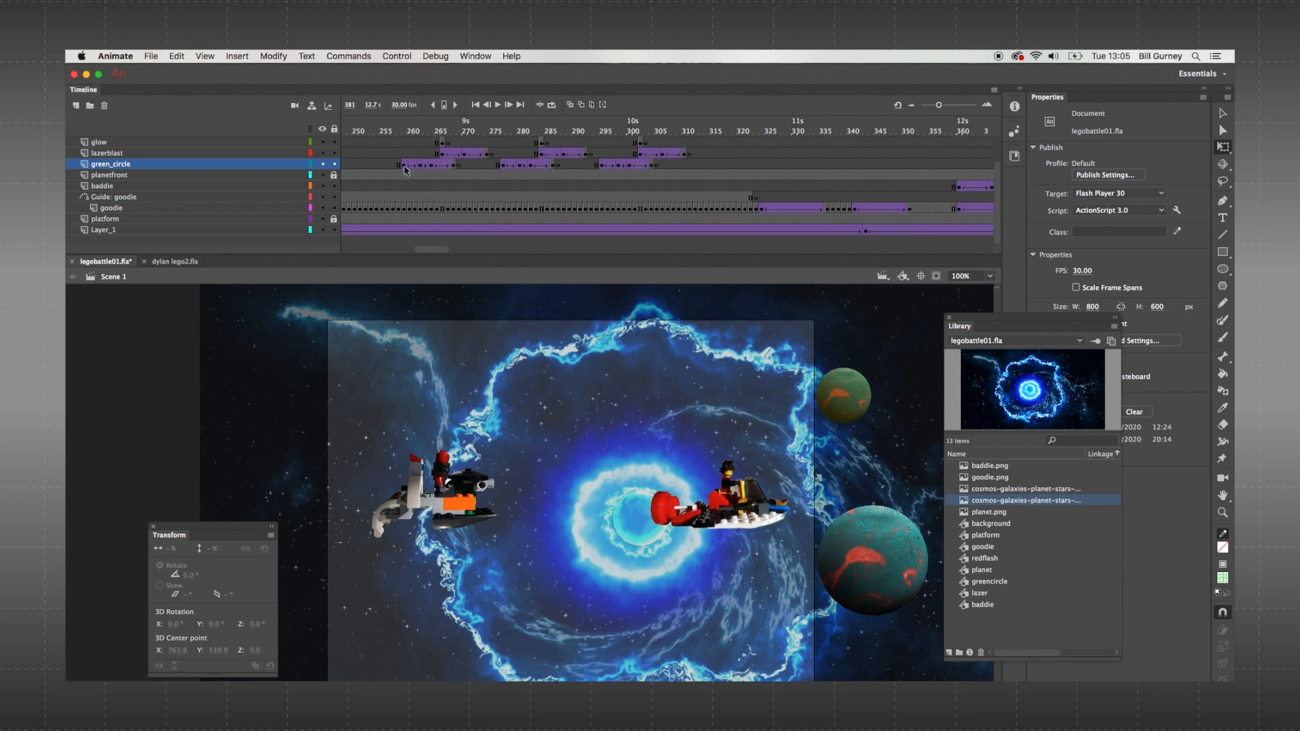
{"action": "left_click_drag", "start_coordinate": [404, 170], "coordinate": [689, 178]}
{"action": "right_click", "coordinate": [669, 181]}
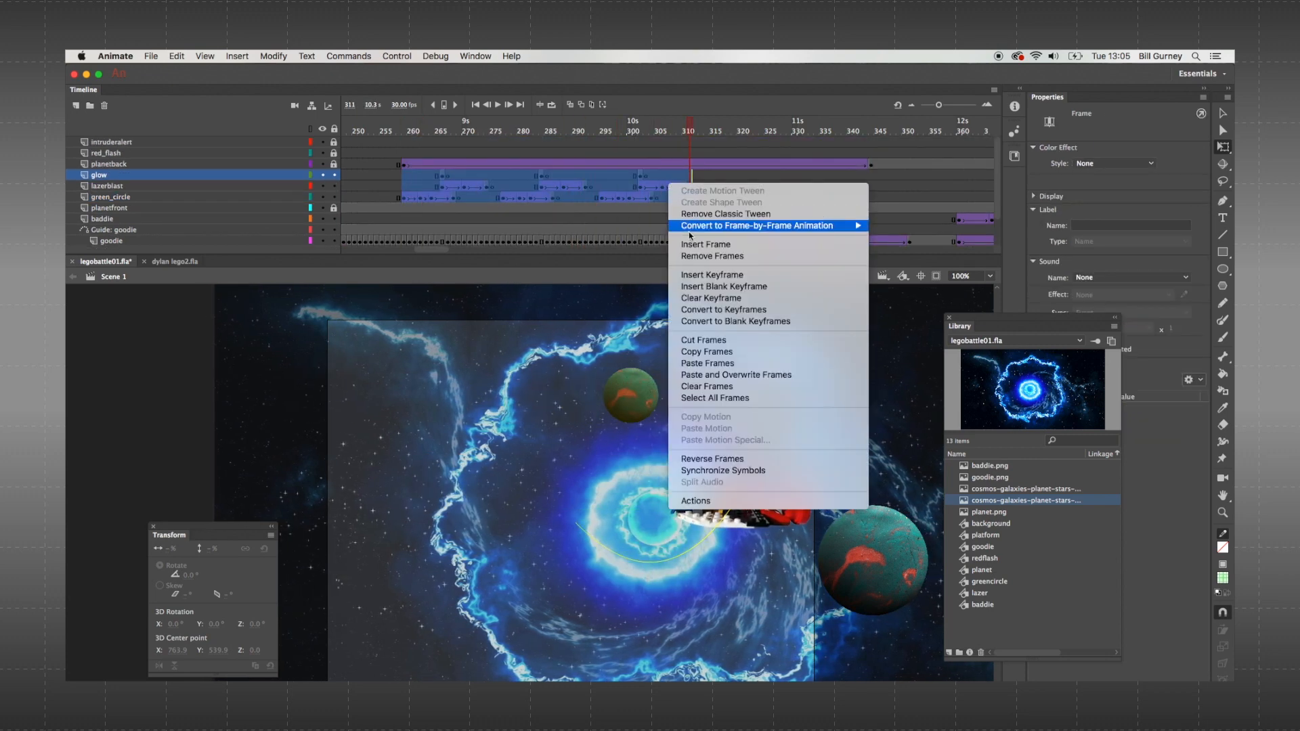
{"action": "left_click", "coordinate": [704, 352]}
{"action": "scroll", "coordinate": [767, 183], "scroll_direction": "right", "scroll_amount": 5}
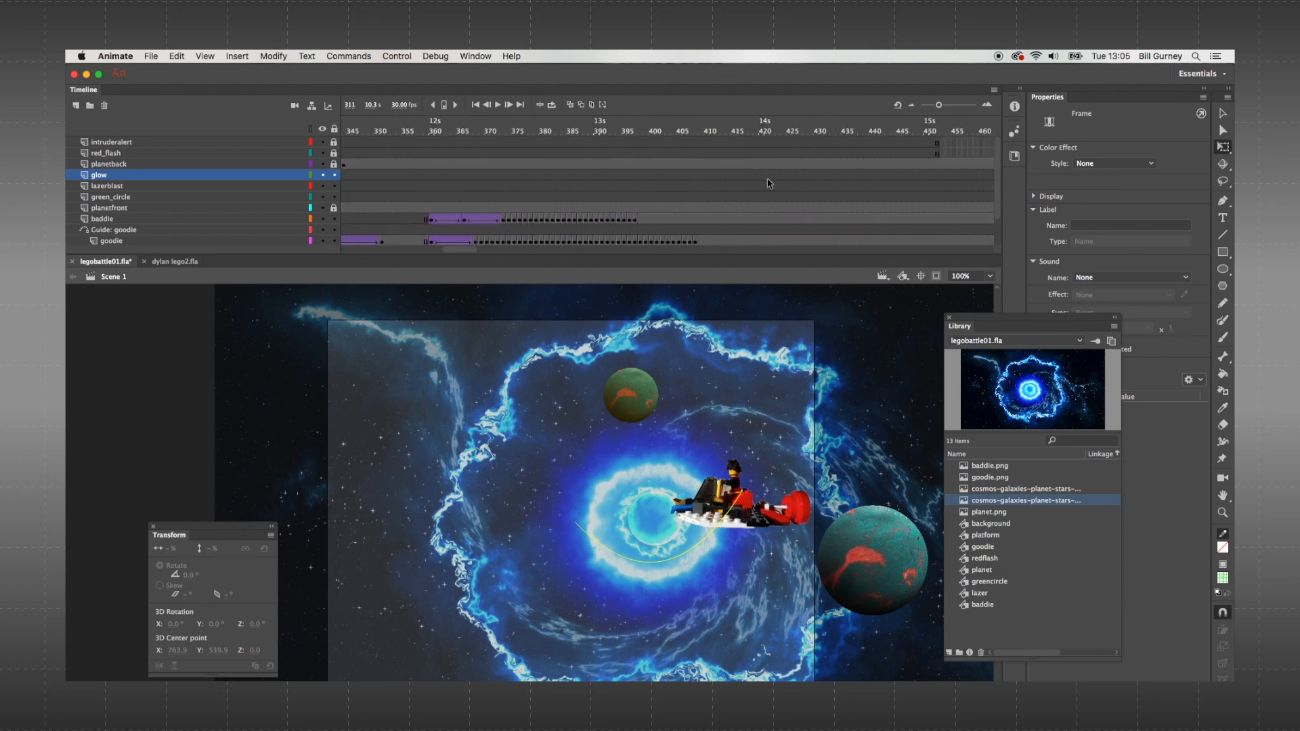
{"action": "left_click", "coordinate": [546, 176]}
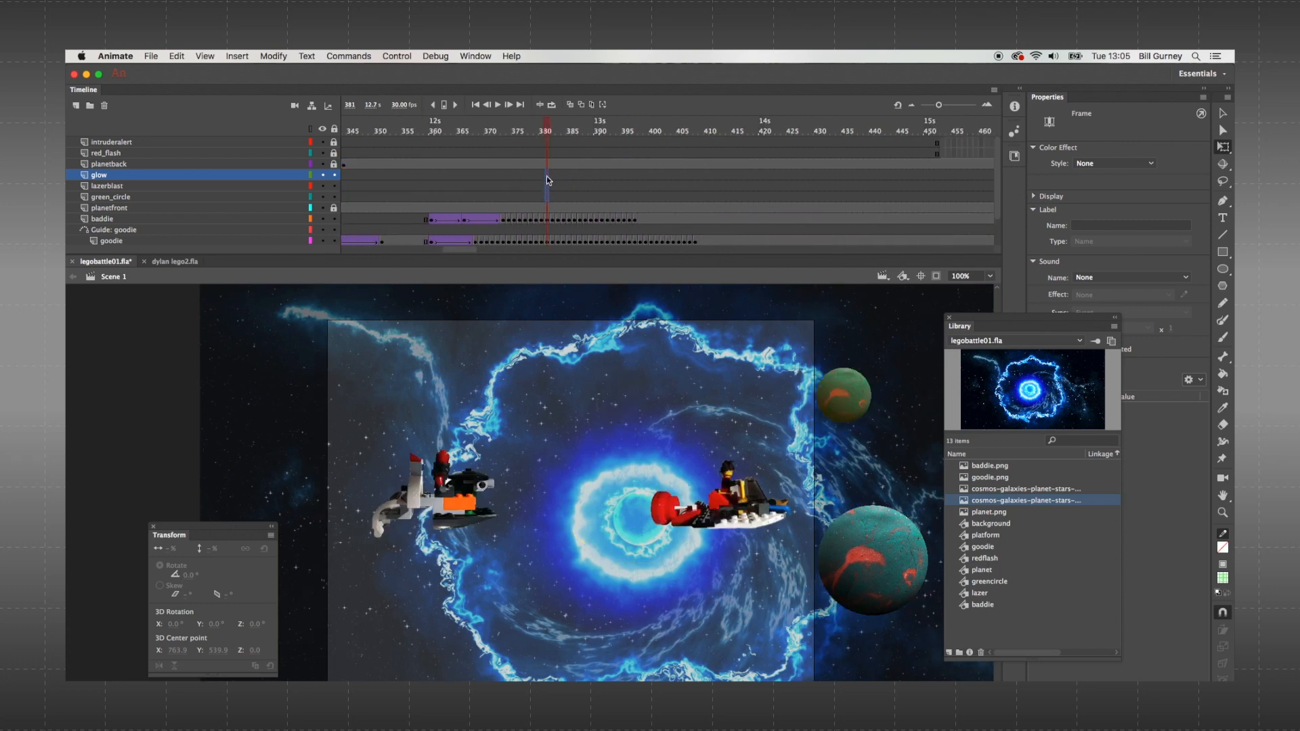
{"action": "right_click", "coordinate": [546, 176]}
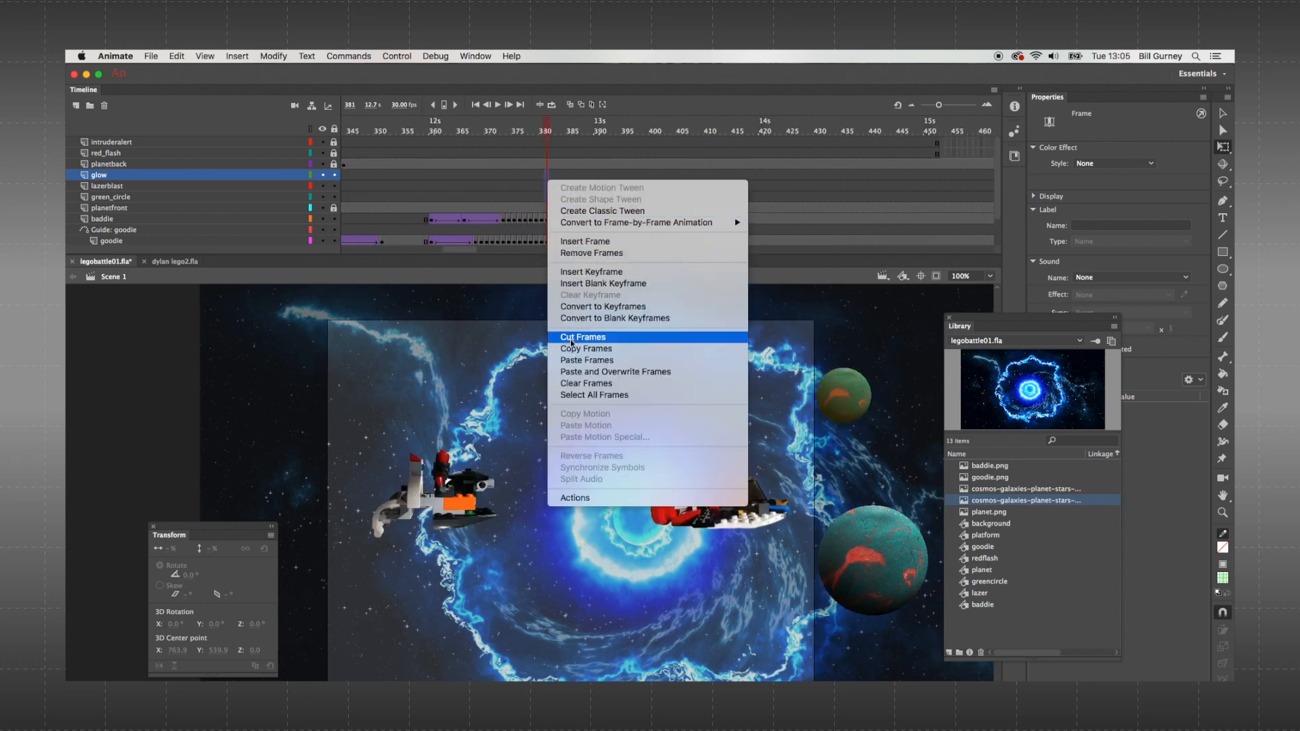
{"action": "left_click", "coordinate": [577, 360]}
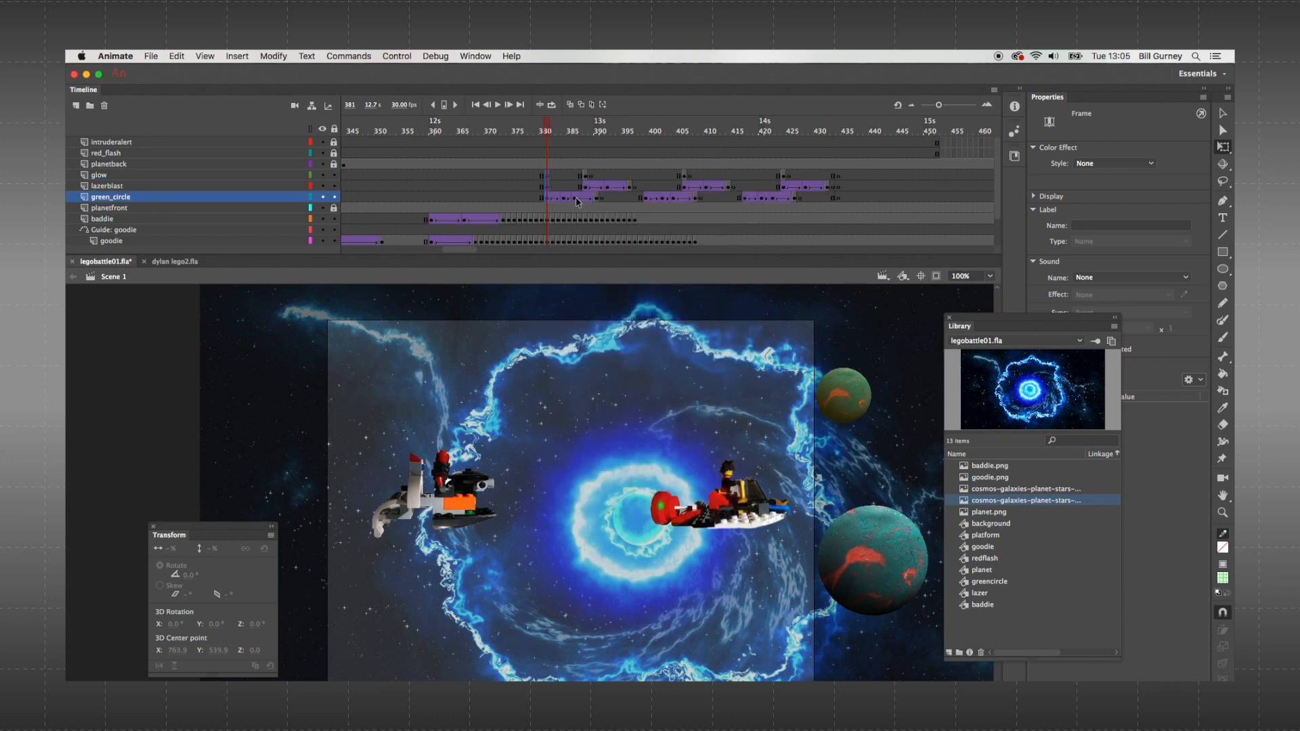
- Select the pasted laser blast on the glow, lazerblast and green_circle layers with Edit Multiple Frames and flip it horizontally
{"action": "left_click_drag", "start_coordinate": [786, 124], "coordinate": [829, 148]}
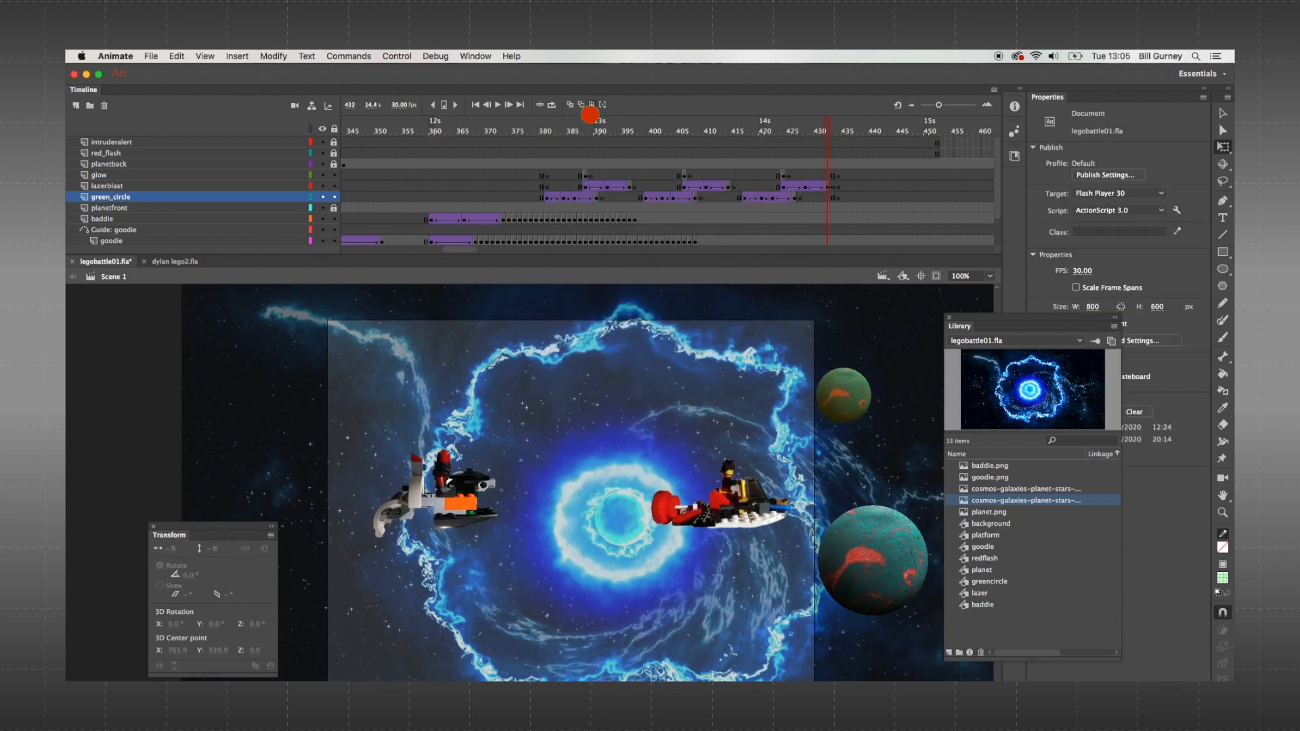
{"action": "left_click", "coordinate": [590, 105]}
{"action": "left_click", "coordinate": [216, 175], "text": "shift"}
{"action": "left_click", "coordinate": [269, 56]}
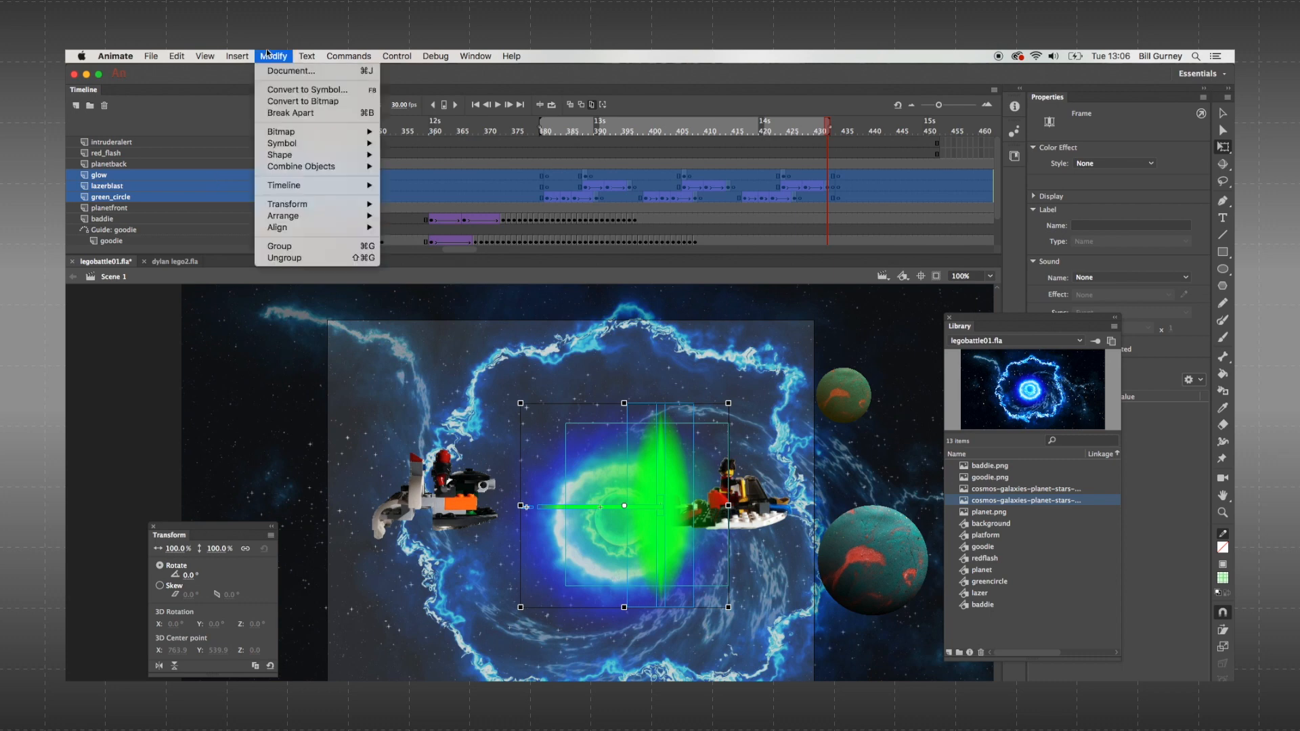
{"action": "mouse_move", "coordinate": [291, 204]}
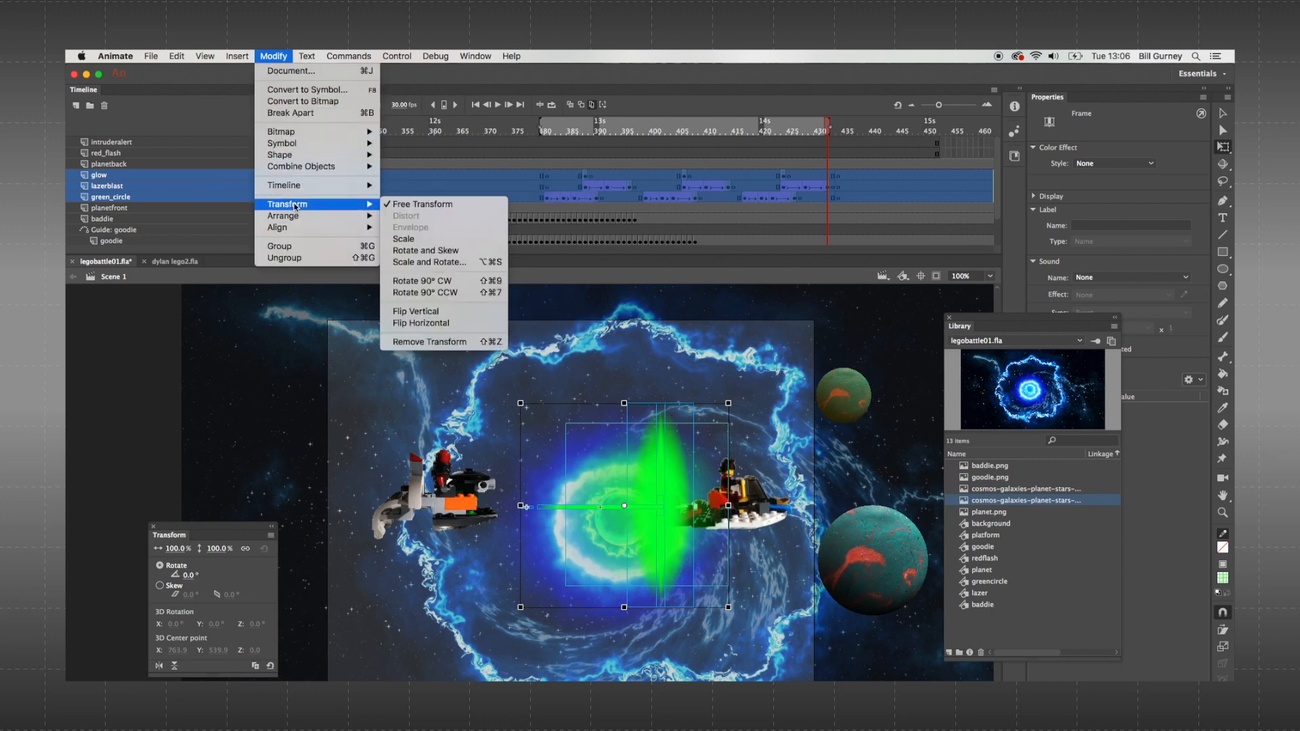
{"action": "left_click", "coordinate": [420, 323]}
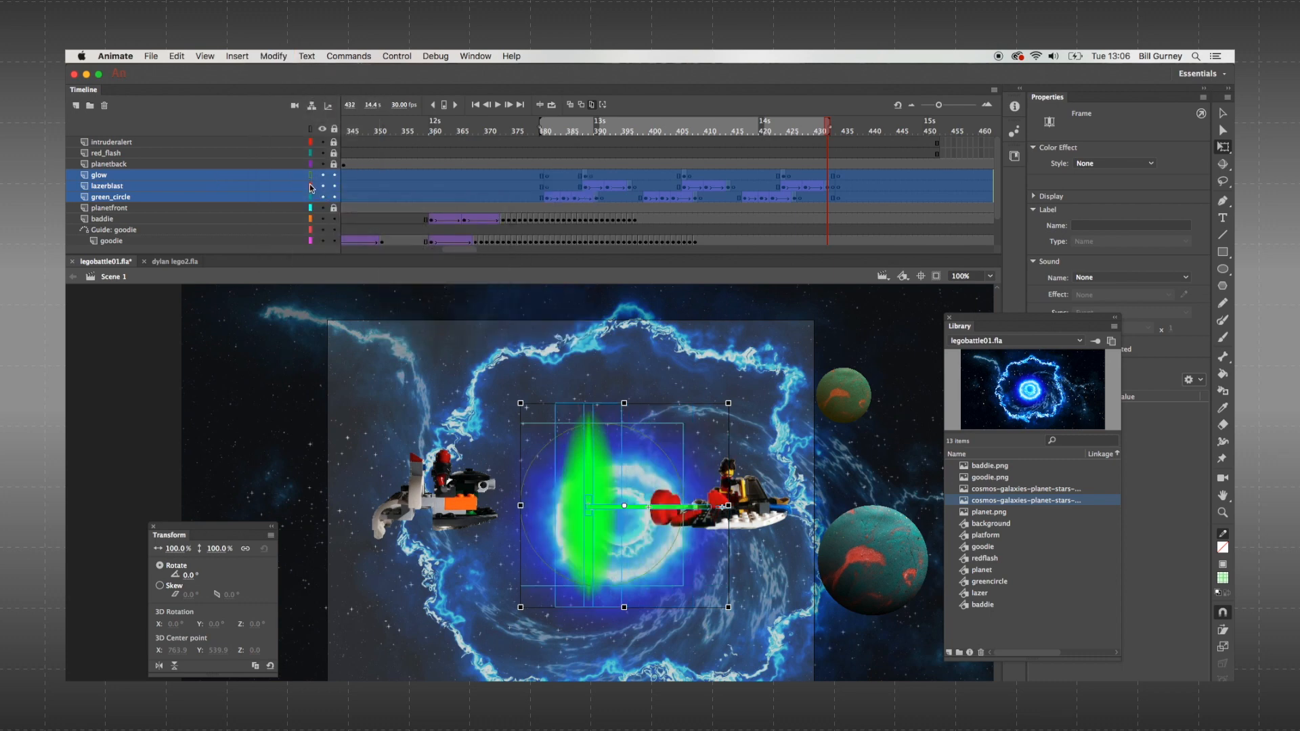
- Nudge the flipped laser blast frames left and up onto the baddie ship's gun and scrub from frame 380 to 433 to check them
{"action": "key", "text": "Left"}
{"action": "key", "text": "Left"}
{"action": "key", "text": "Left"}
{"action": "key", "text": "Left"}
{"action": "key", "text": "Left"}
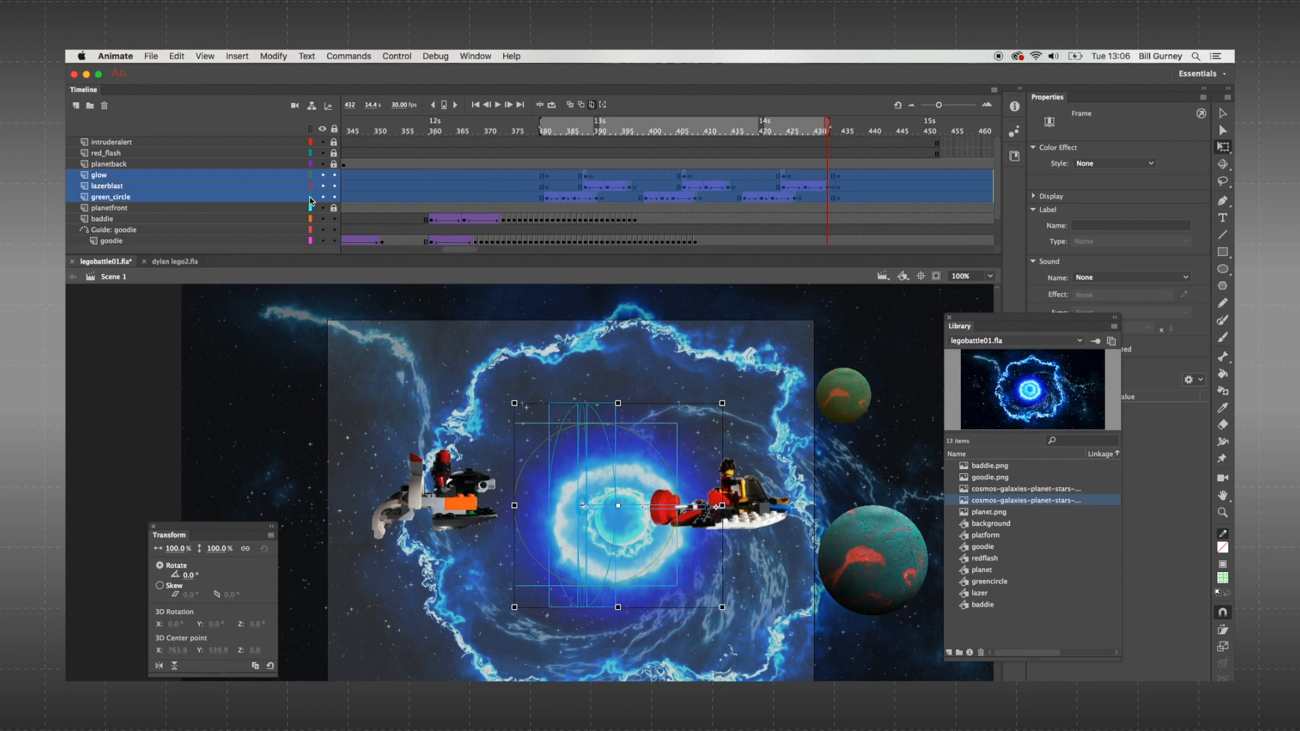
{"action": "key", "text": "shift+Left"}
{"action": "key", "text": "shift+Left"}
{"action": "key", "text": "shift+Left"}
{"action": "key", "text": "shift+Left"}
{"action": "key", "text": "shift+Left"}
{"action": "key", "text": "shift+Left"}
{"action": "key", "text": "shift+Left"}
{"action": "key", "text": "shift+Left"}
{"action": "key", "text": "shift+Left"}
{"action": "key", "text": "shift+Left"}
{"action": "key", "text": "shift+Left"}
{"action": "key", "text": "shift+Up"}
{"action": "key", "text": "shift+Up"}
{"action": "key", "text": "Up"}
{"action": "key", "text": "Up"}
{"action": "key", "text": "Up"}
{"action": "key", "text": "Up"}
{"action": "key", "text": "Up"}
{"action": "key", "text": "Up"}
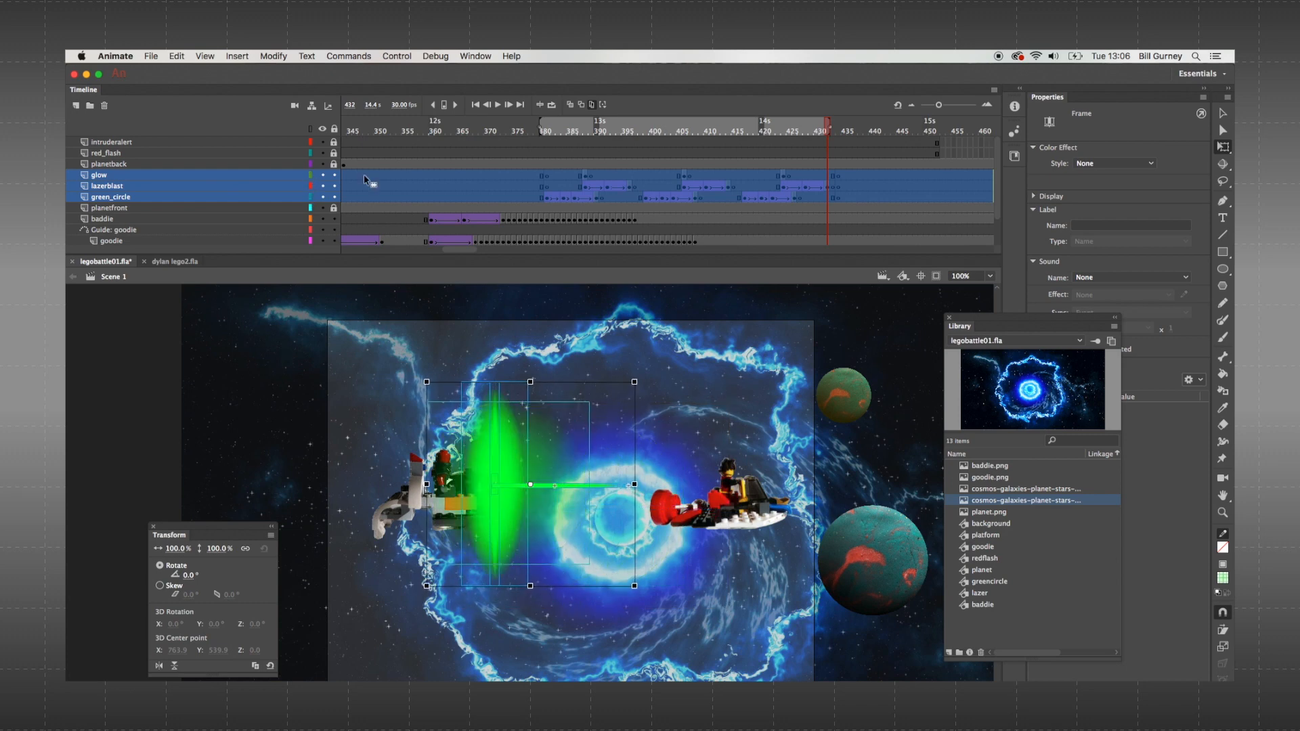
{"action": "left_click", "coordinate": [542, 130]}
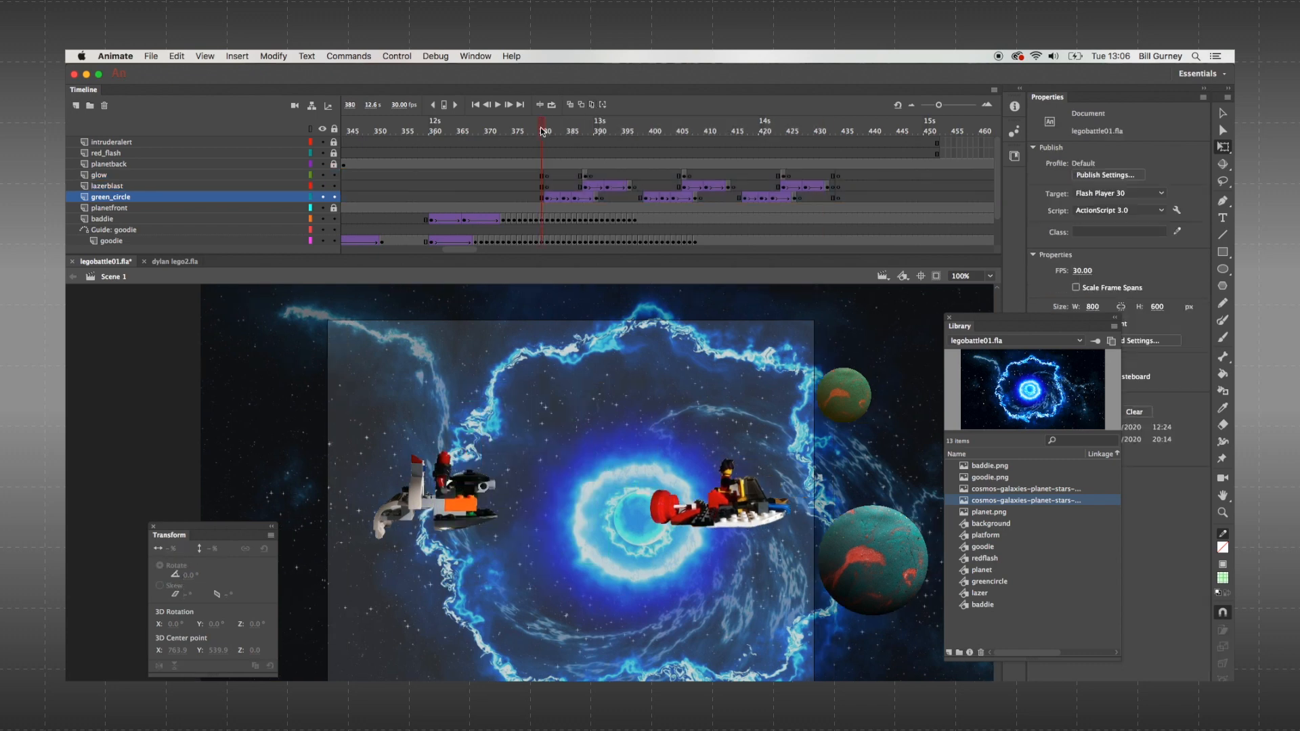
{"action": "left_click_drag", "start_coordinate": [537, 129], "coordinate": [801, 136]}
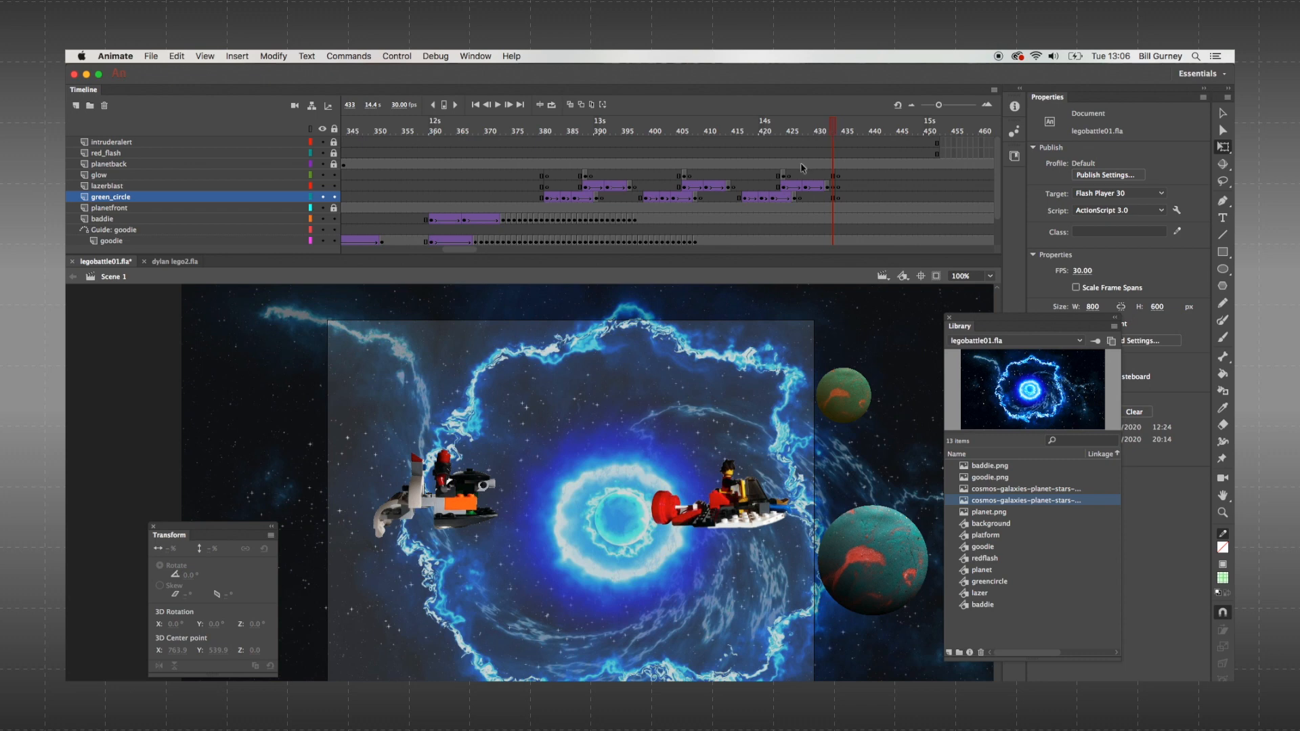
- Extend the layers from Layer_1 up to glow by inserting frames at about frame 460
{"action": "scroll", "coordinate": [800, 168], "scroll_direction": "down", "scroll_amount": 3}
{"action": "scroll", "coordinate": [801, 168], "scroll_direction": "right", "scroll_amount": 5}
{"action": "left_click", "coordinate": [511, 232]}
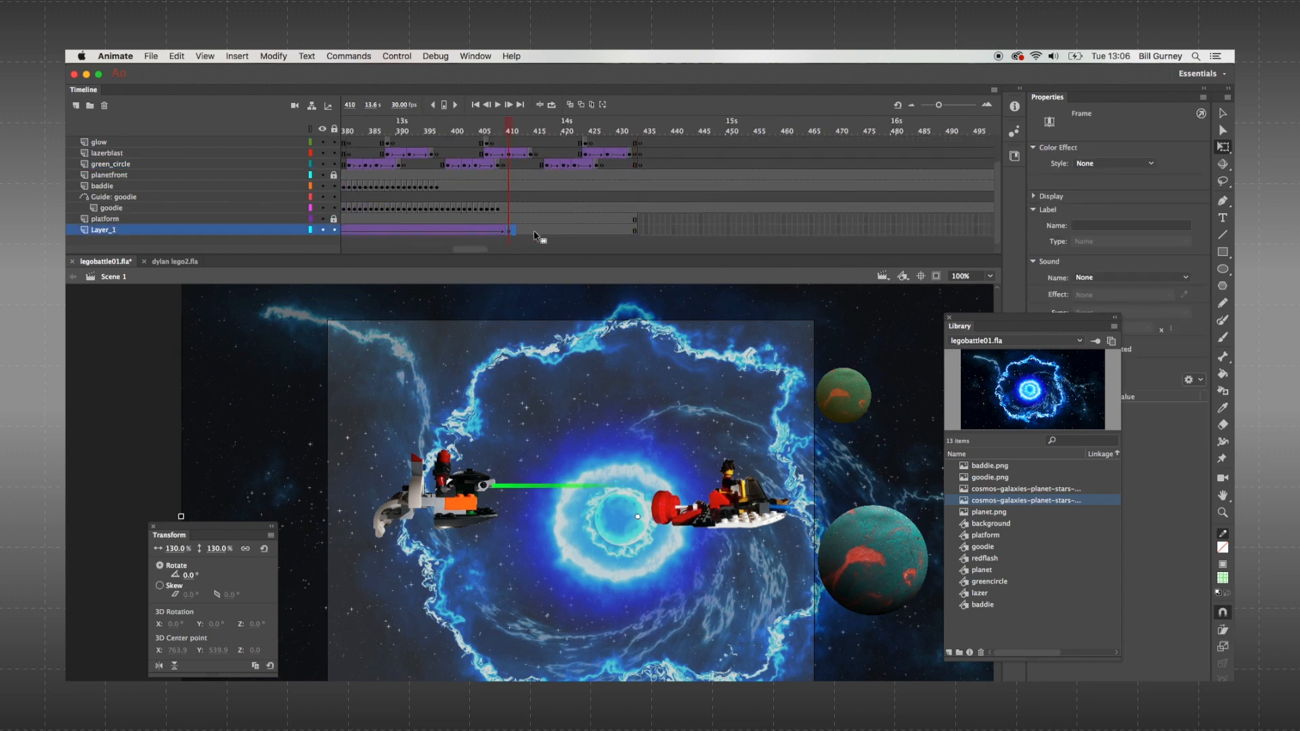
{"action": "left_click_drag", "start_coordinate": [785, 229], "coordinate": [799, 137]}
{"action": "right_click", "coordinate": [800, 138]}
{"action": "left_click", "coordinate": [825, 205]}
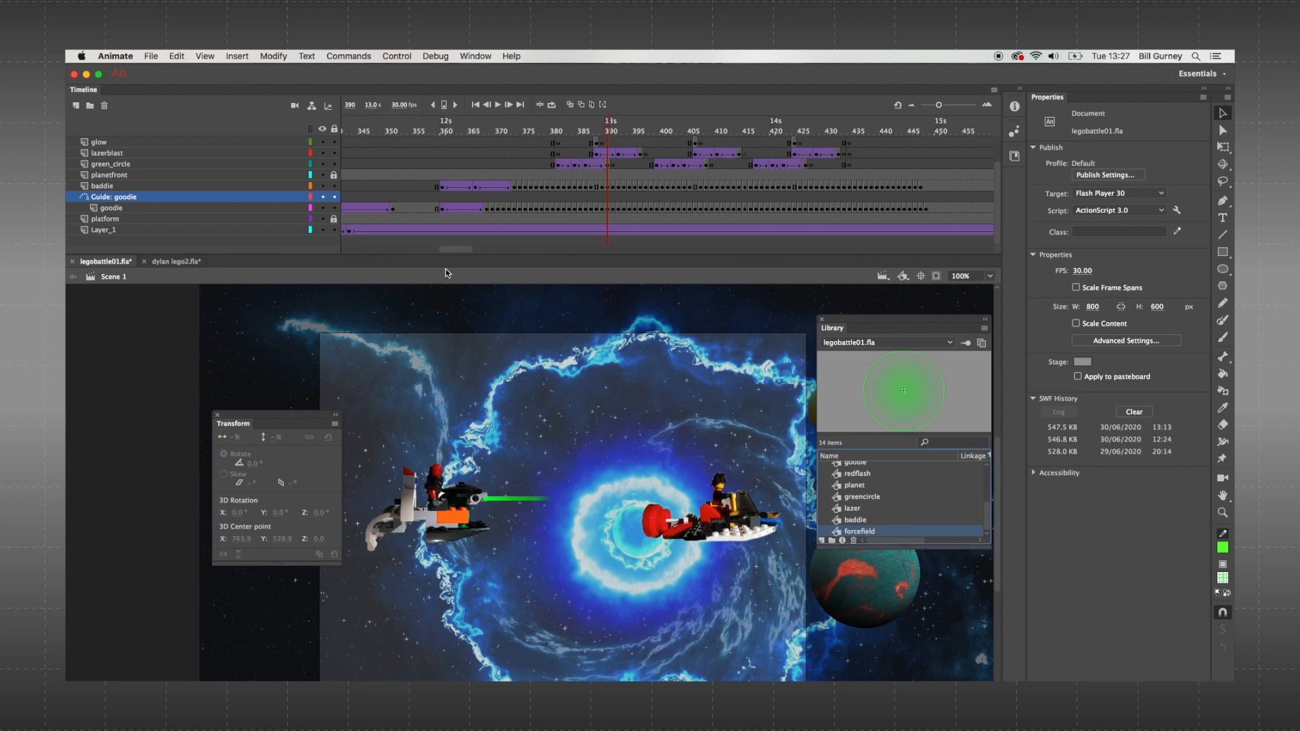
- Add a new layer named forcefield above the goodie guide layer
{"action": "left_click", "coordinate": [75, 105]}
{"action": "double_click", "coordinate": [126, 196]}
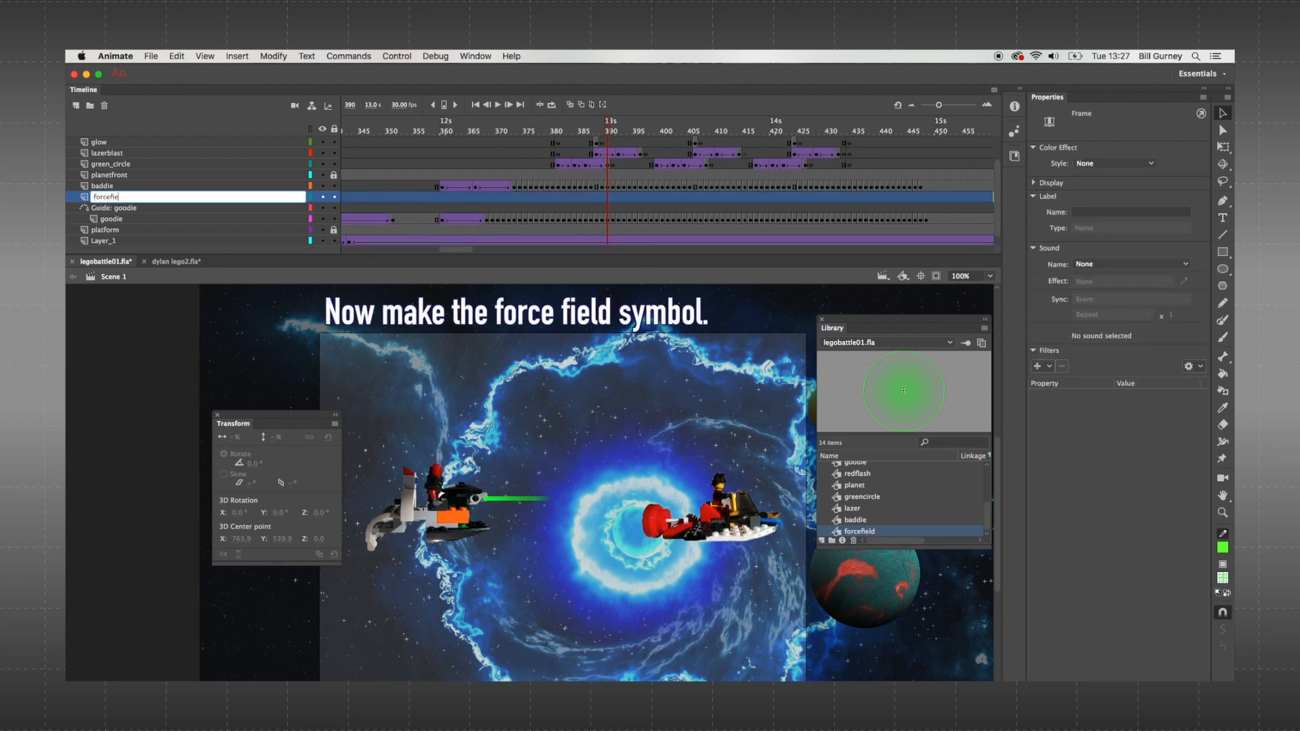
{"action": "key", "text": "Return"}
- Insert a keyframe at frame 384 on the forcefield layer and place the forcefield symbol over the goodie ship
{"action": "right_click", "coordinate": [576, 197]}
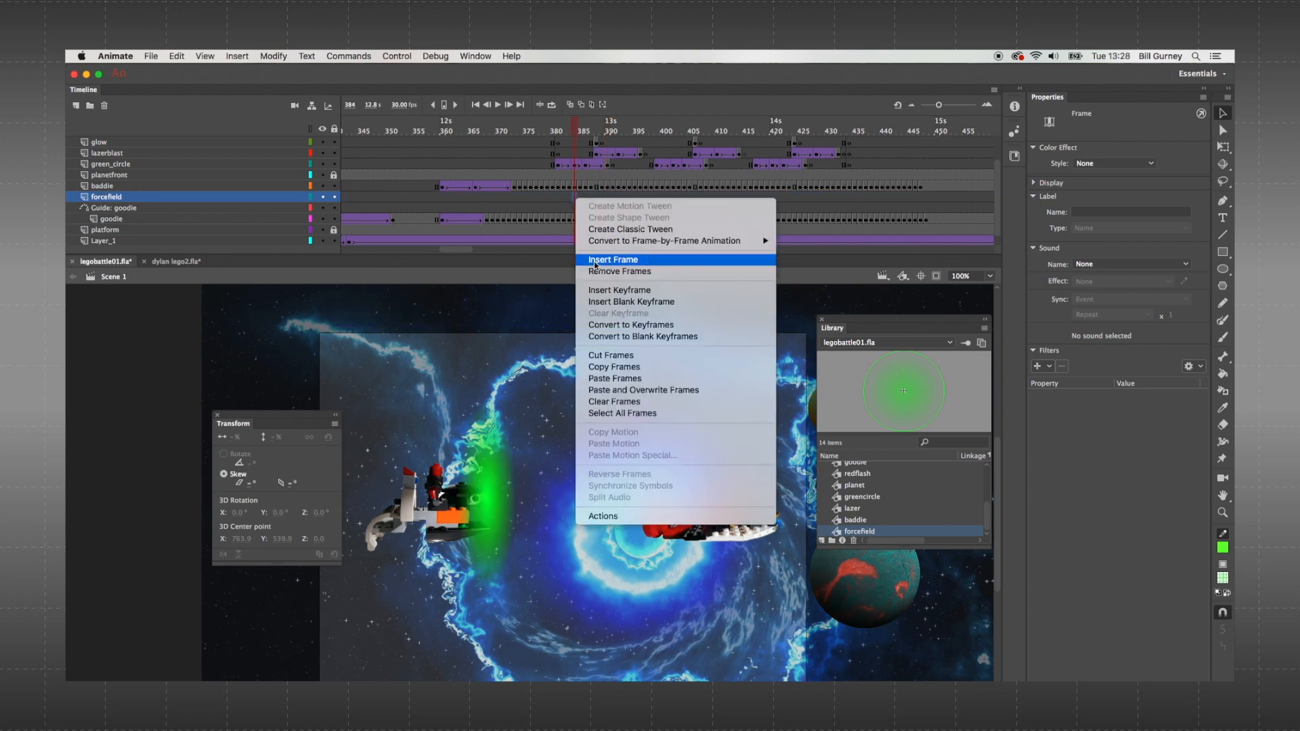
{"action": "left_click", "coordinate": [607, 295]}
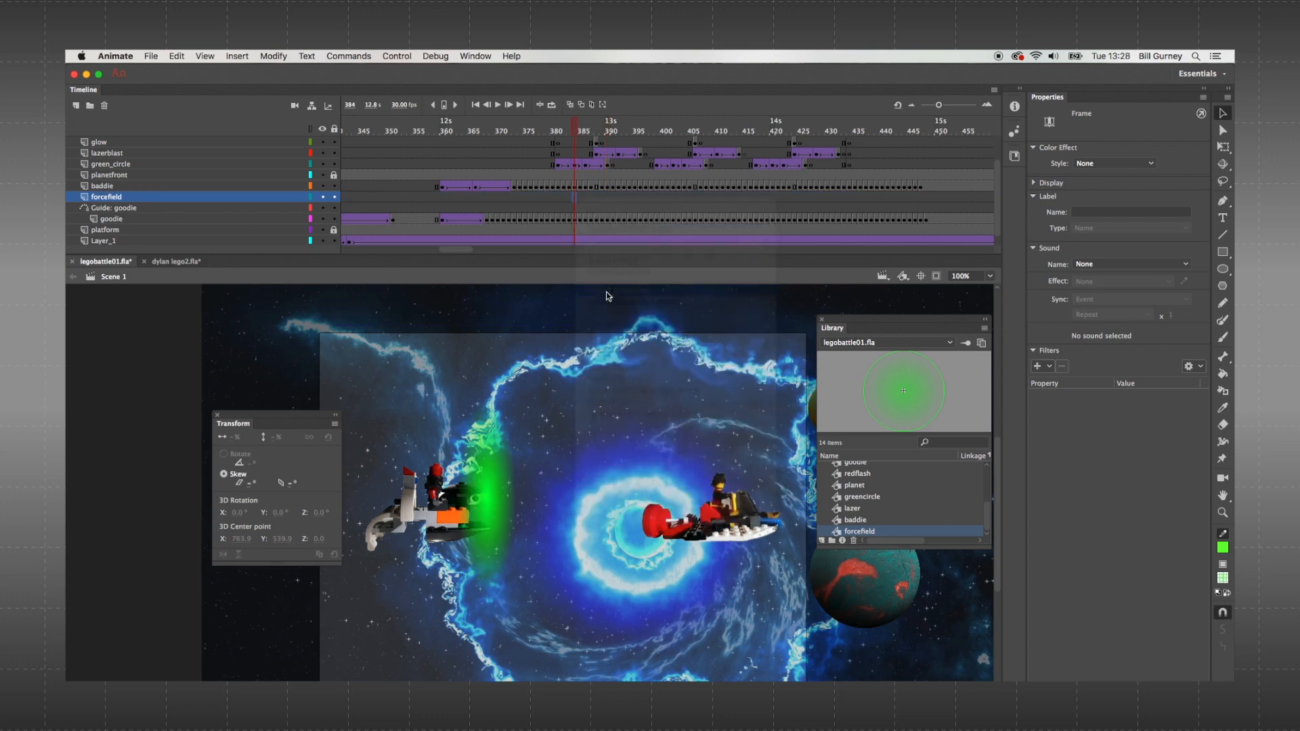
{"action": "left_click_drag", "start_coordinate": [859, 531], "coordinate": [711, 509]}
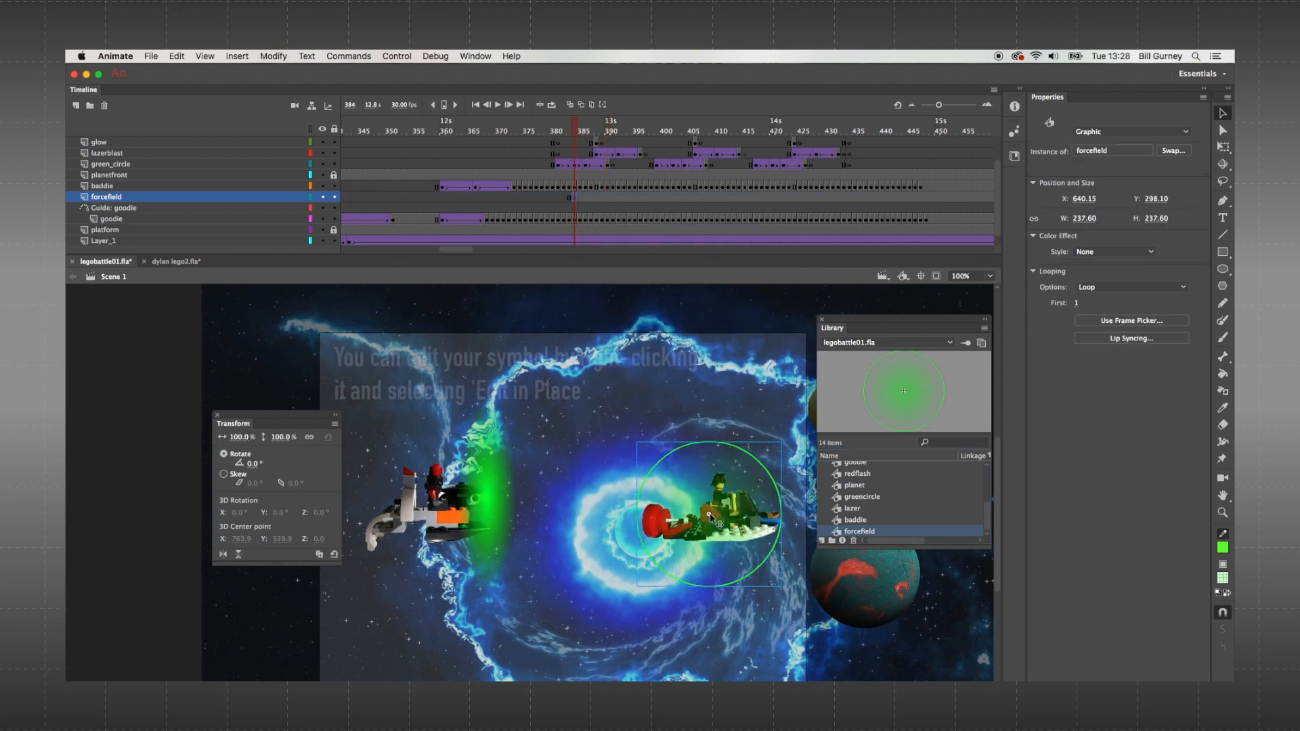
- Open the forcefield symbol for editing in place, try stretching its outline upward and undo the change
{"action": "right_click", "coordinate": [710, 509]}
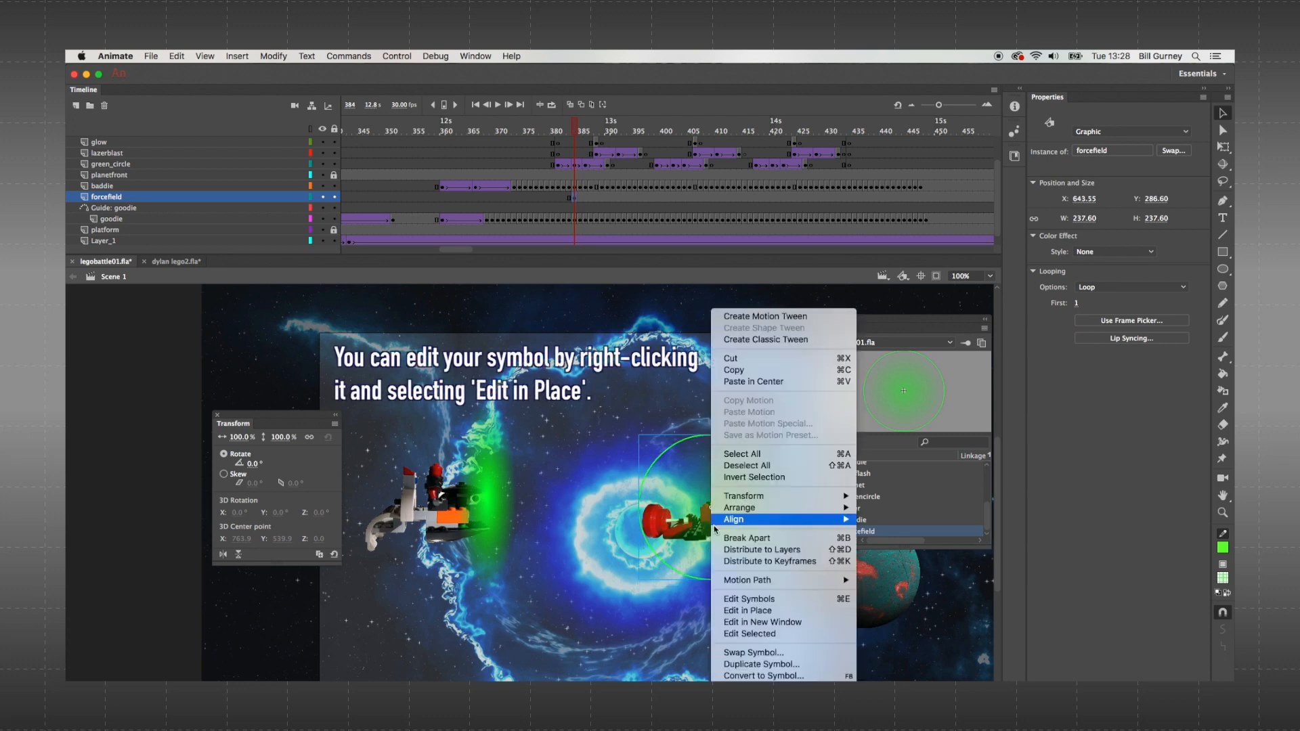
{"action": "left_click", "coordinate": [733, 610]}
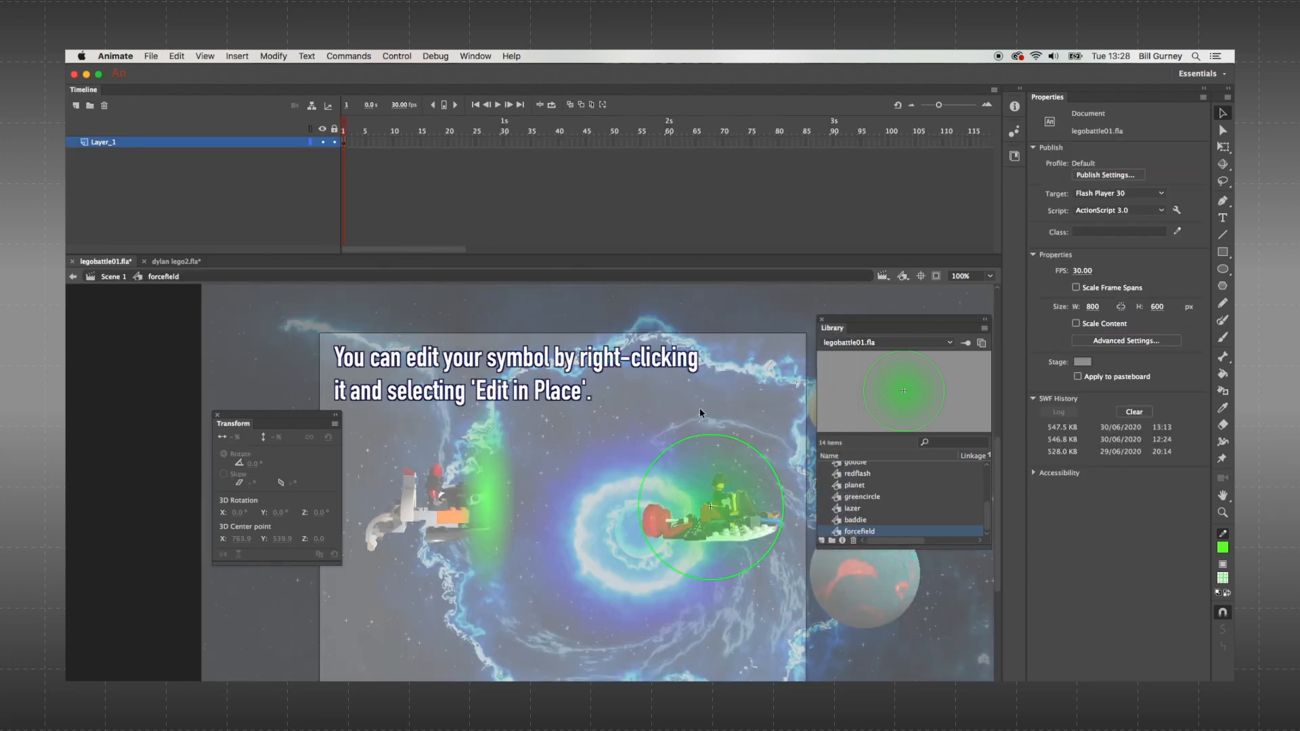
{"action": "left_click", "coordinate": [709, 463]}
{"action": "left_click", "coordinate": [708, 425]}
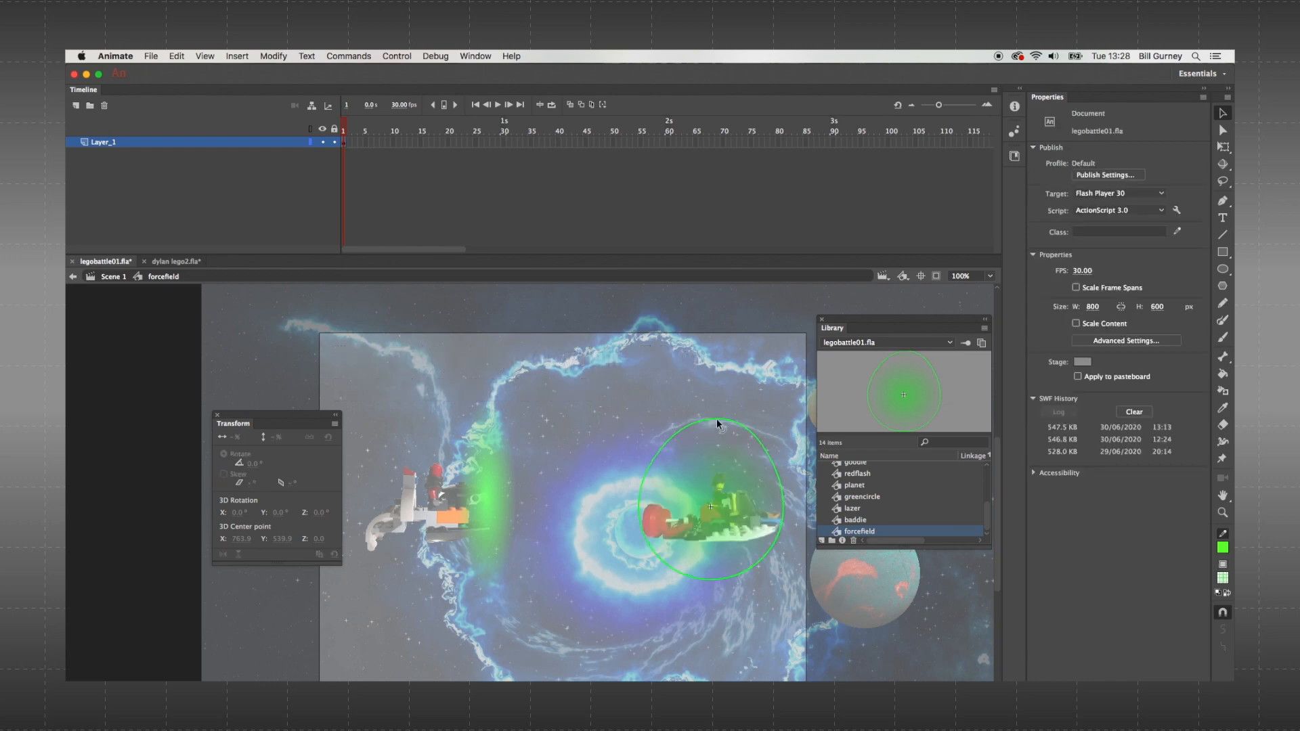
{"action": "key", "text": "super+z"}
- Try a 16.80 stroke and a dark grey colour on the forcefield's outline, and return to Scene 1
{"action": "left_click", "coordinate": [718, 433]}
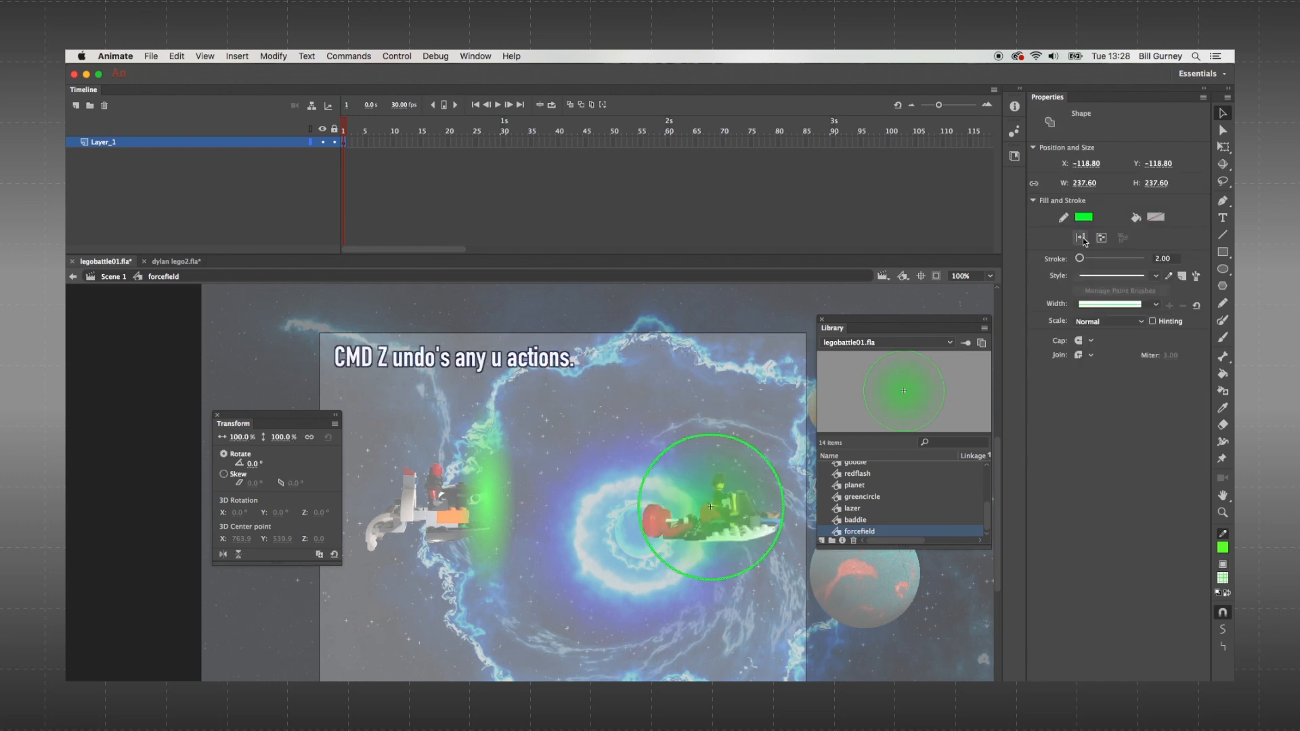
{"action": "left_click_drag", "start_coordinate": [1080, 259], "coordinate": [1083, 258]}
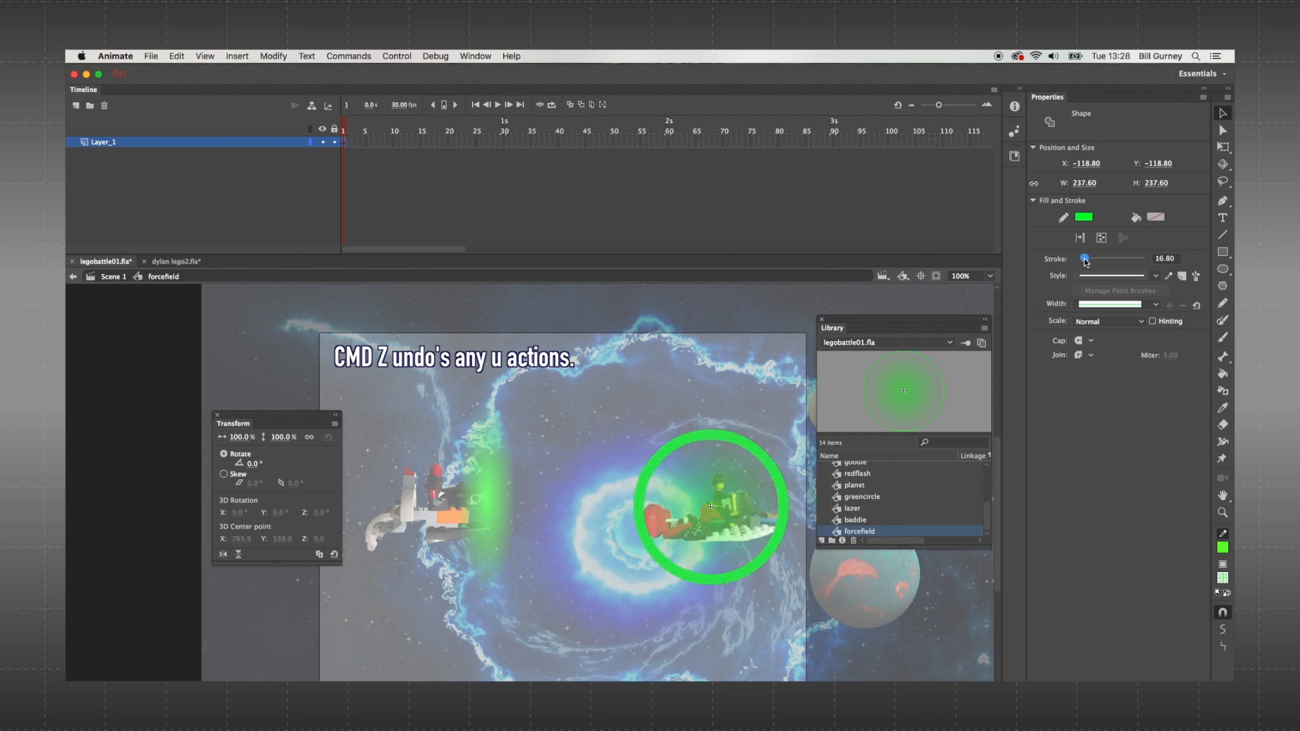
{"action": "left_click", "coordinate": [1086, 222]}
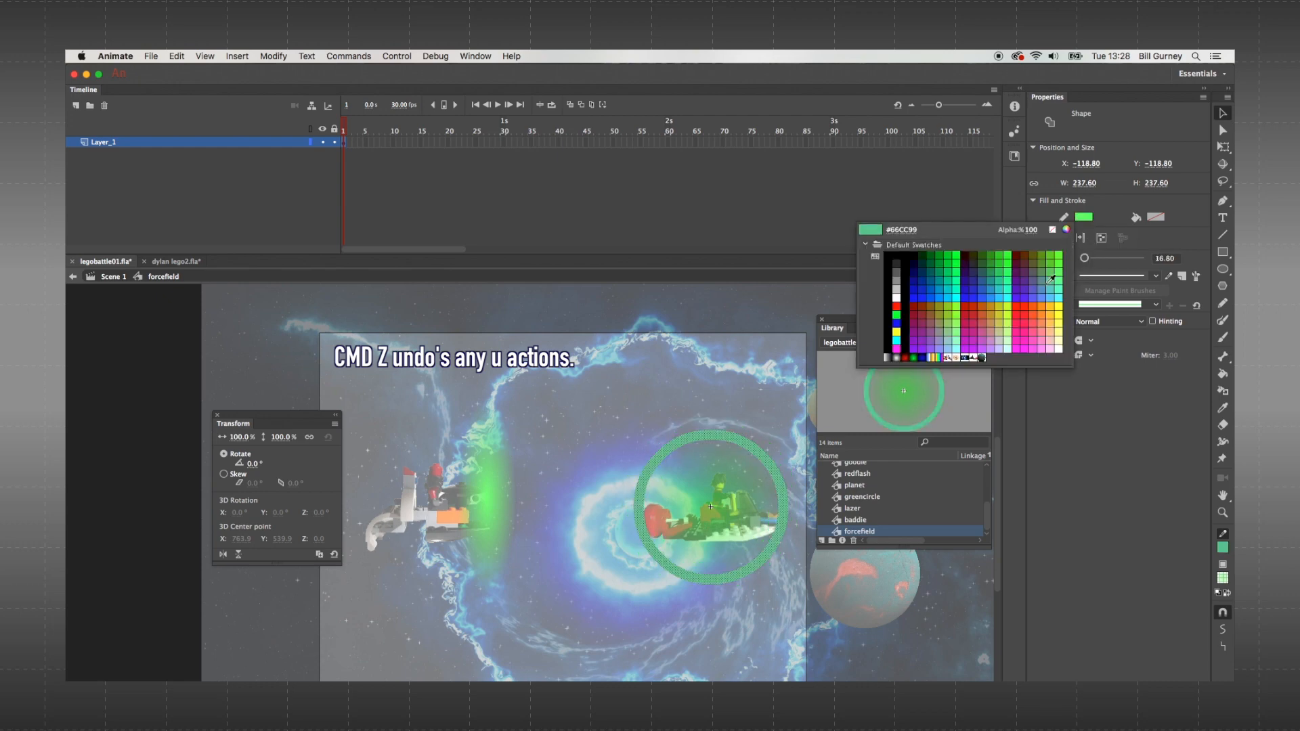
{"action": "left_click", "coordinate": [896, 264]}
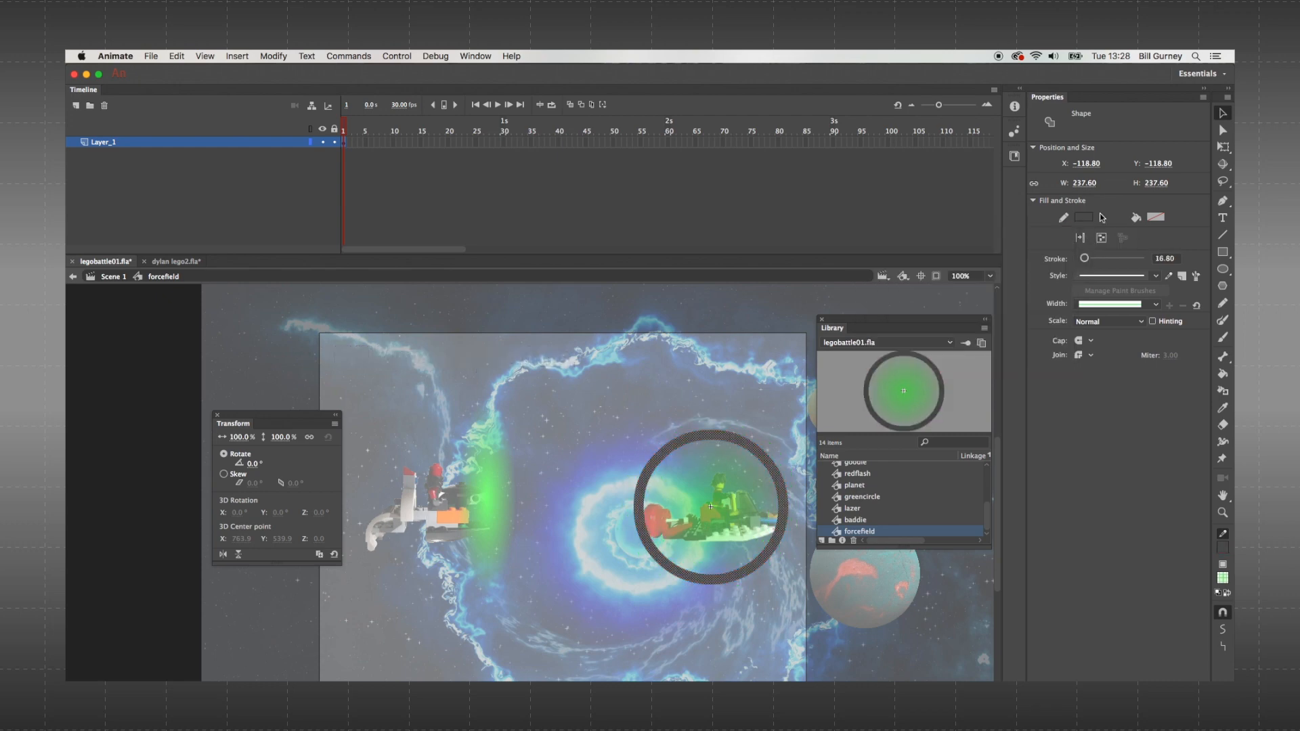
{"action": "left_click", "coordinate": [1163, 259]}
{"action": "left_click", "coordinate": [102, 277]}
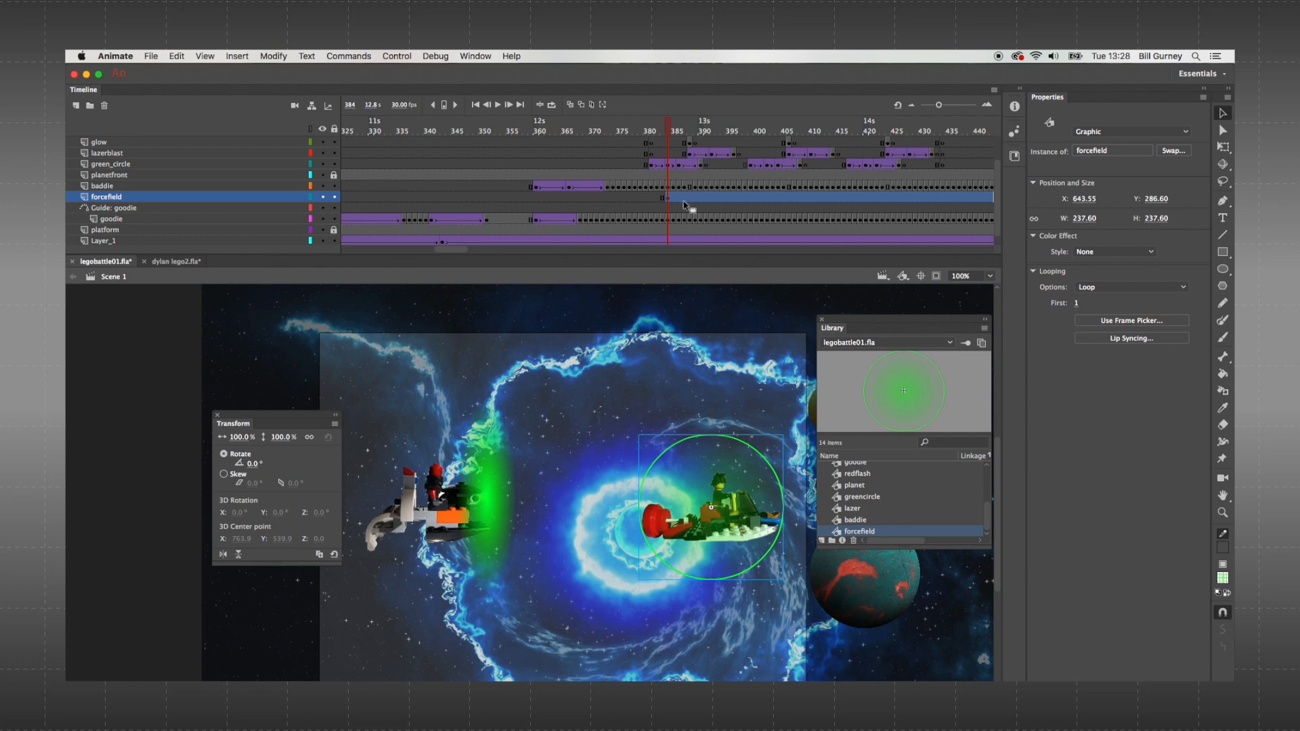
- Insert a keyframe at frame 388 on the forcefield layer
{"action": "left_click", "coordinate": [691, 199]}
{"action": "right_click", "coordinate": [691, 199]}
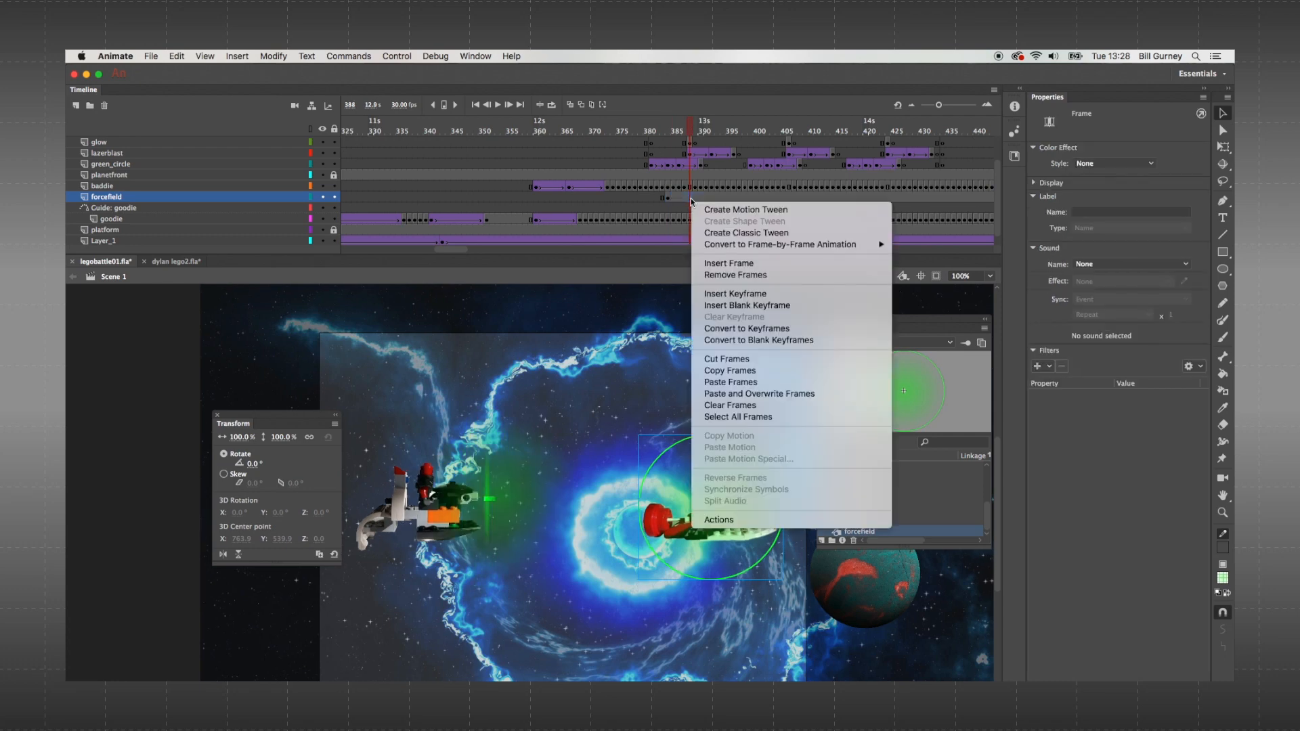
{"action": "key", "text": "Return"}
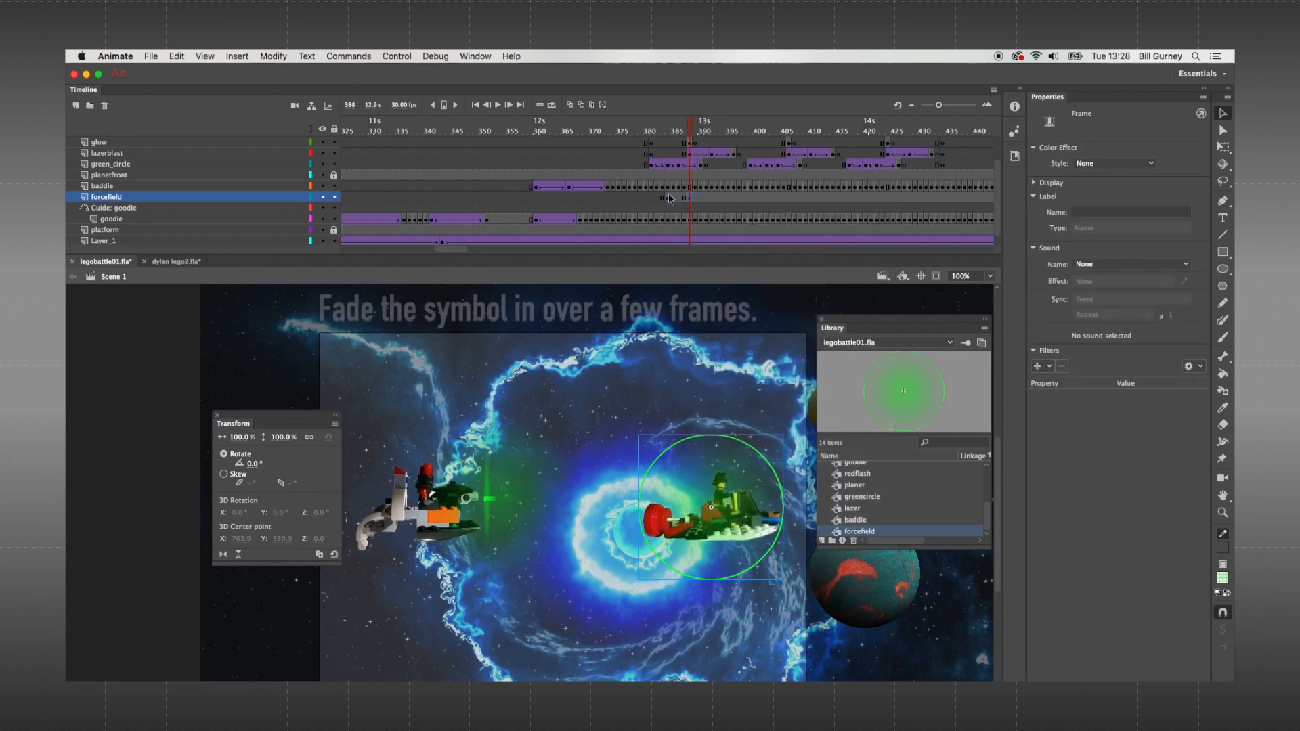
- Scale the forcefield symbol at frame 384 to 10% and set its alpha to 0%
{"action": "left_click", "coordinate": [668, 198]}
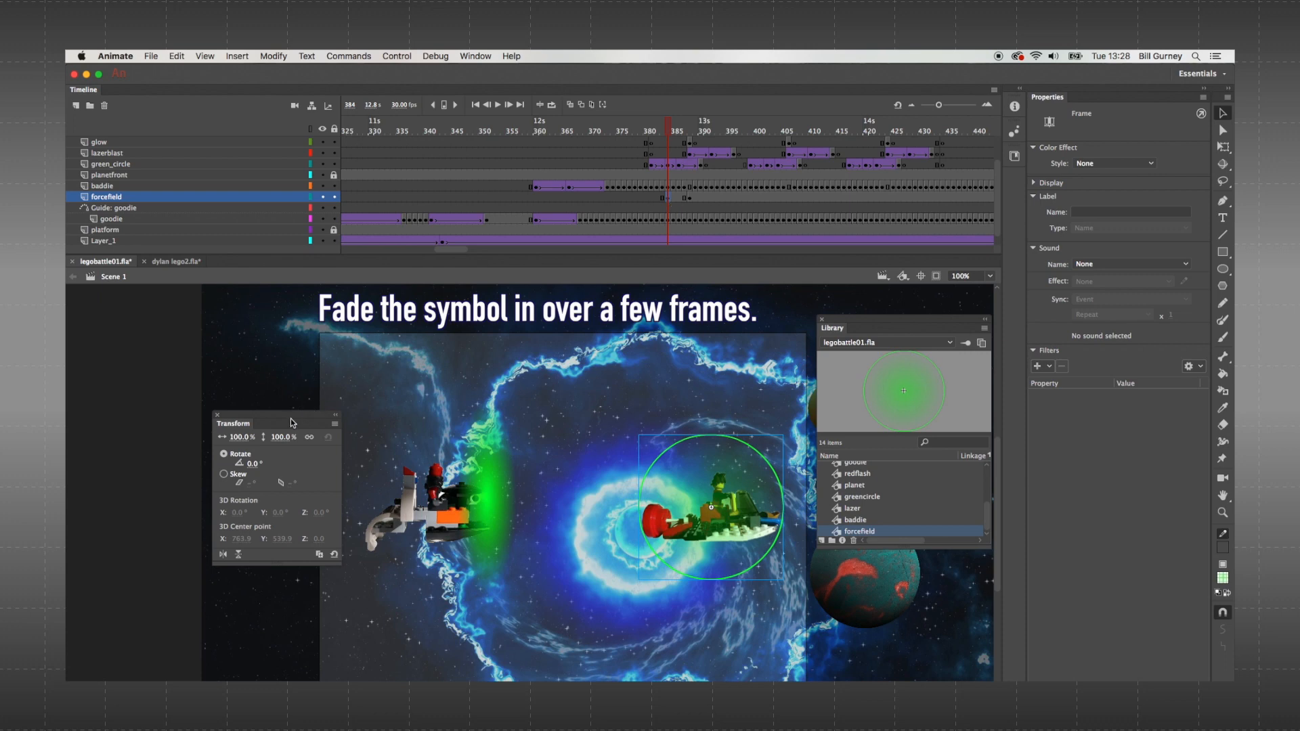
{"action": "left_click", "coordinate": [231, 437]}
{"action": "type", "text": "10"}
{"action": "key", "text": "Return"}
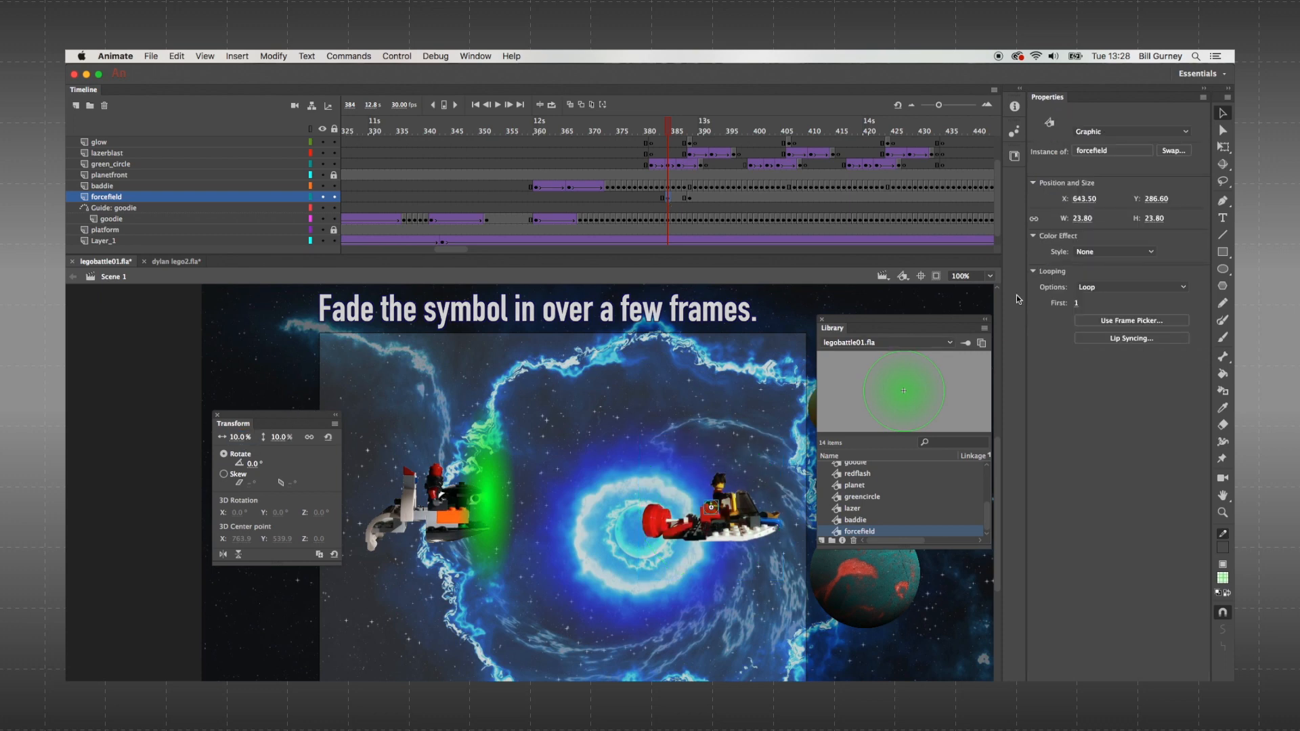
{"action": "left_click", "coordinate": [1113, 251]}
{"action": "left_click", "coordinate": [1104, 321]}
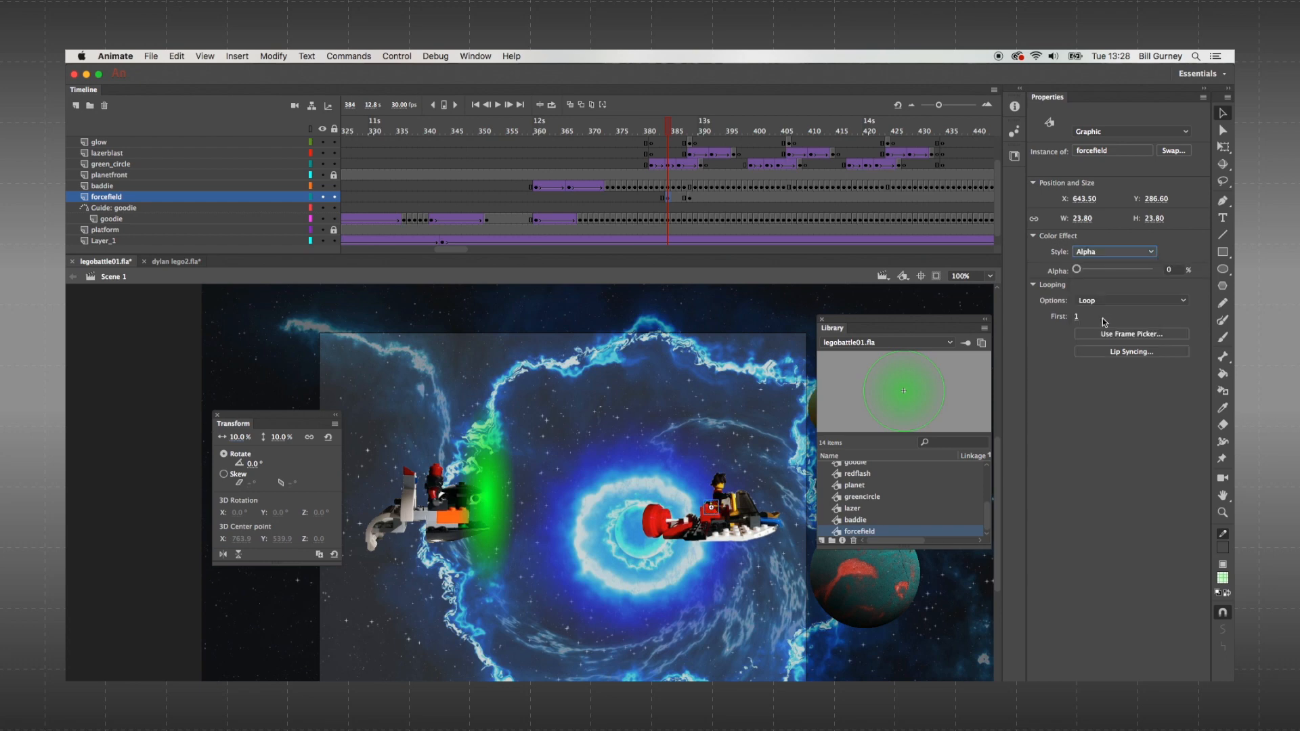
{"action": "left_click", "coordinate": [1169, 270]}
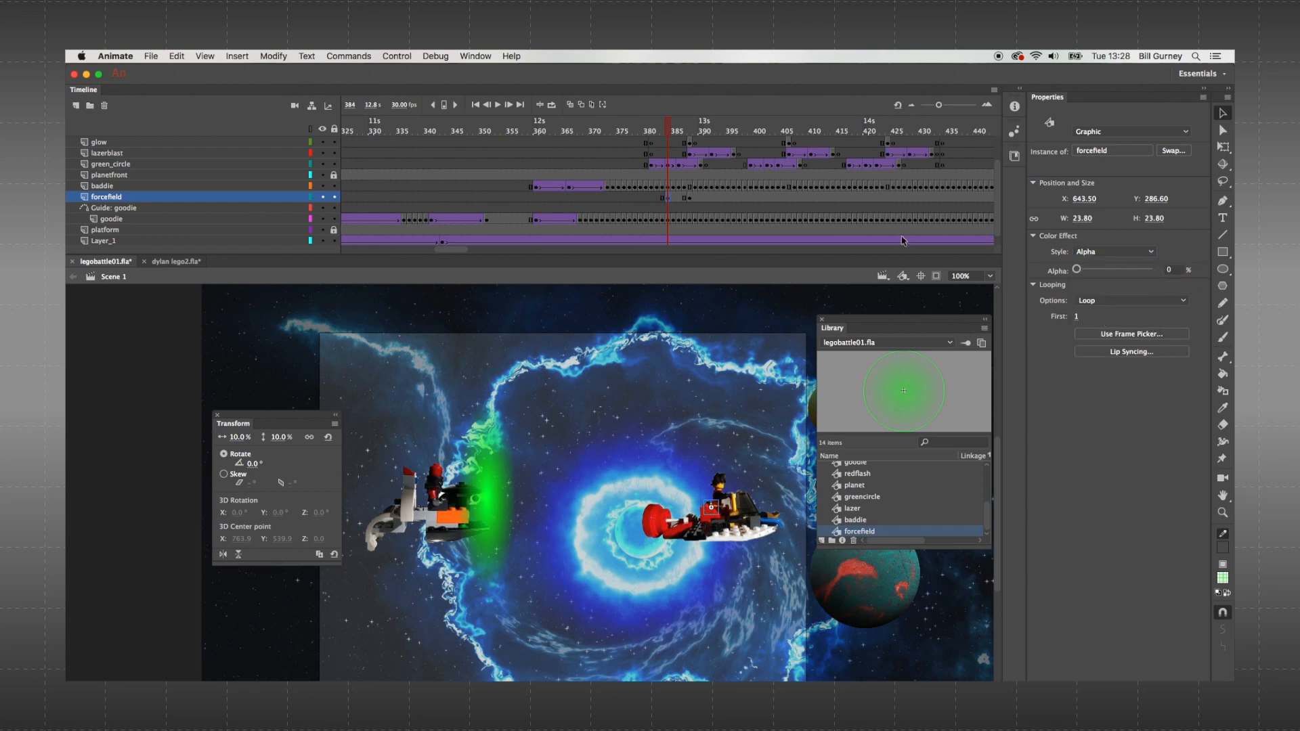
- Create a classic tween on the forcefield layer from frame 384 to 388 and preview the force field growing in
{"action": "left_click", "coordinate": [667, 200]}
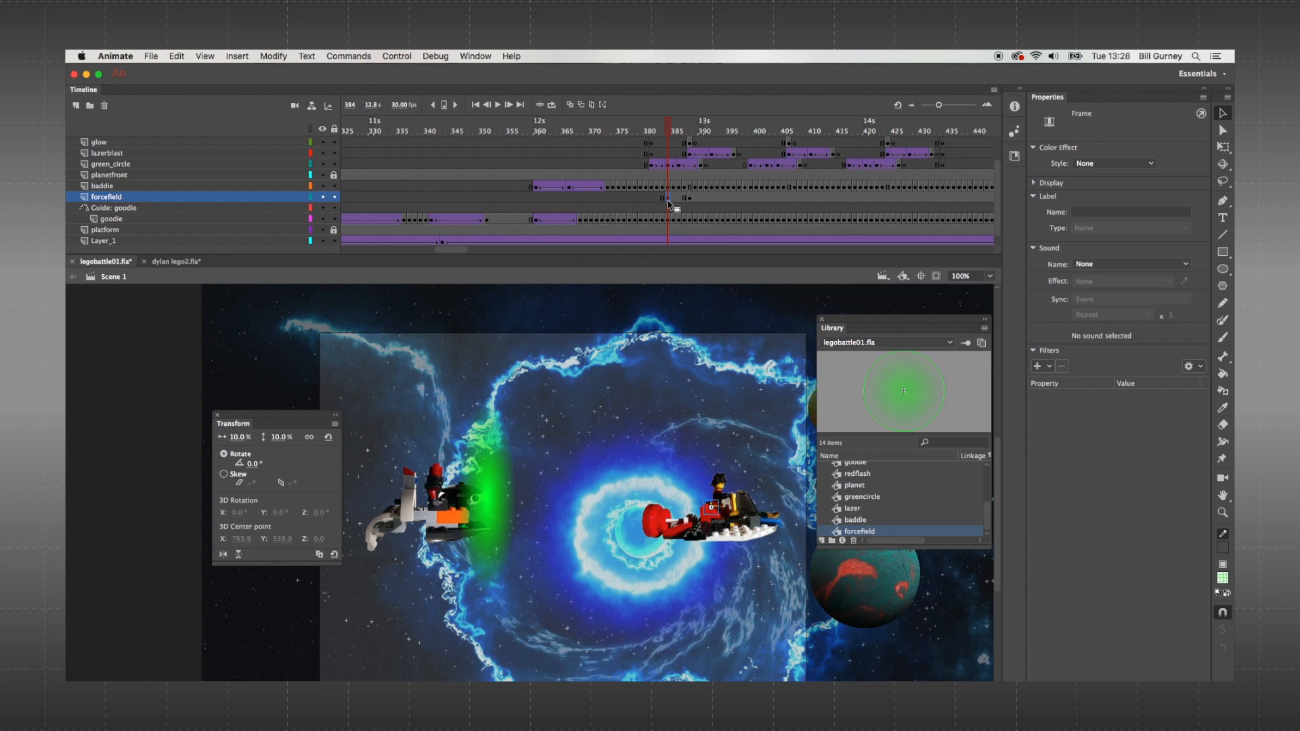
{"action": "right_click", "coordinate": [668, 201]}
{"action": "left_click", "coordinate": [704, 236]}
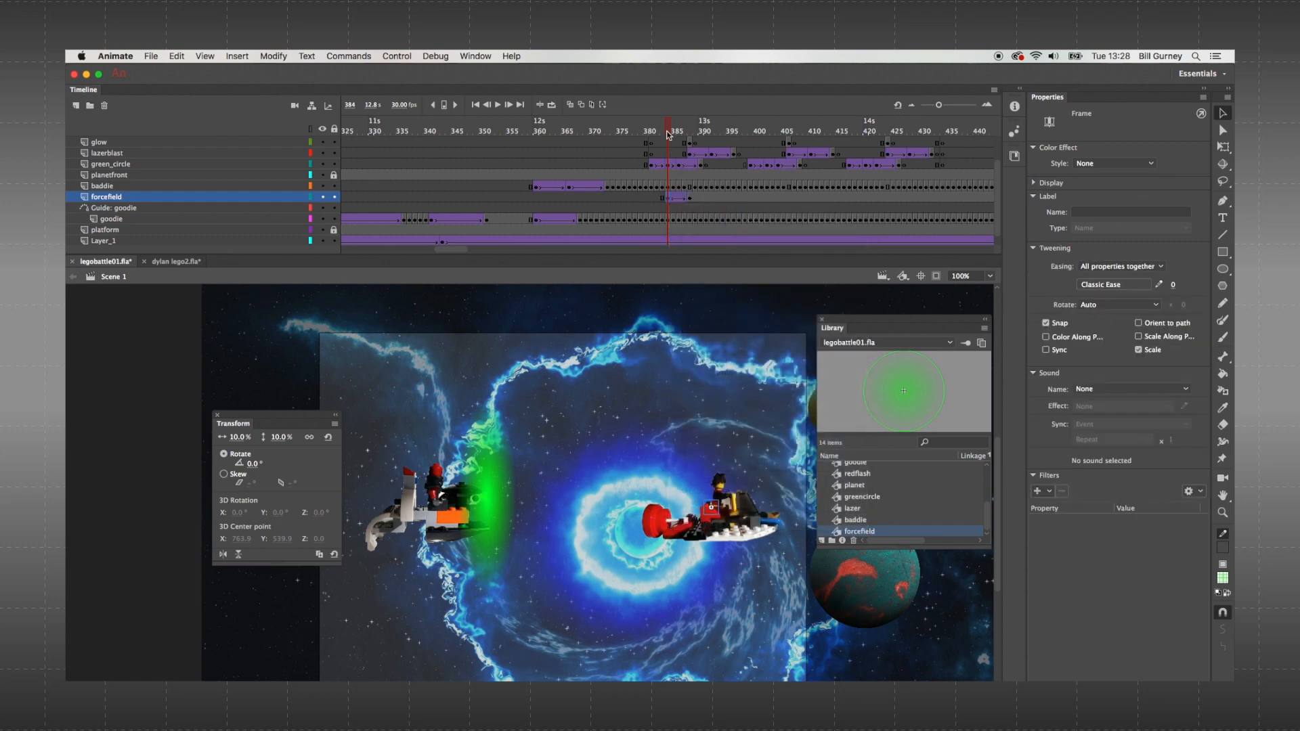
{"action": "left_click_drag", "start_coordinate": [667, 134], "coordinate": [693, 128]}
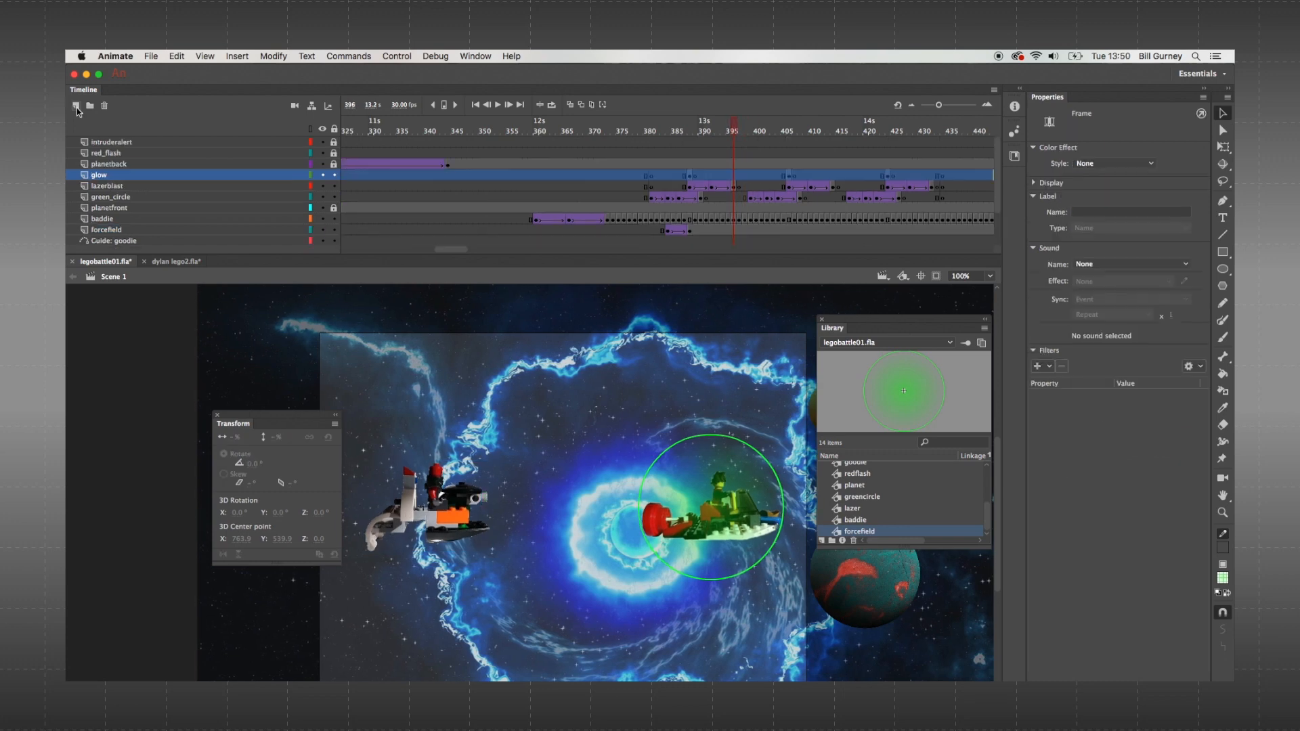
- Add a layer above the glow layer and name it lazerdeflect
{"action": "left_click", "coordinate": [77, 107]}
{"action": "double_click", "coordinate": [102, 175]}
{"action": "type", "text": "lazerdeflect"}
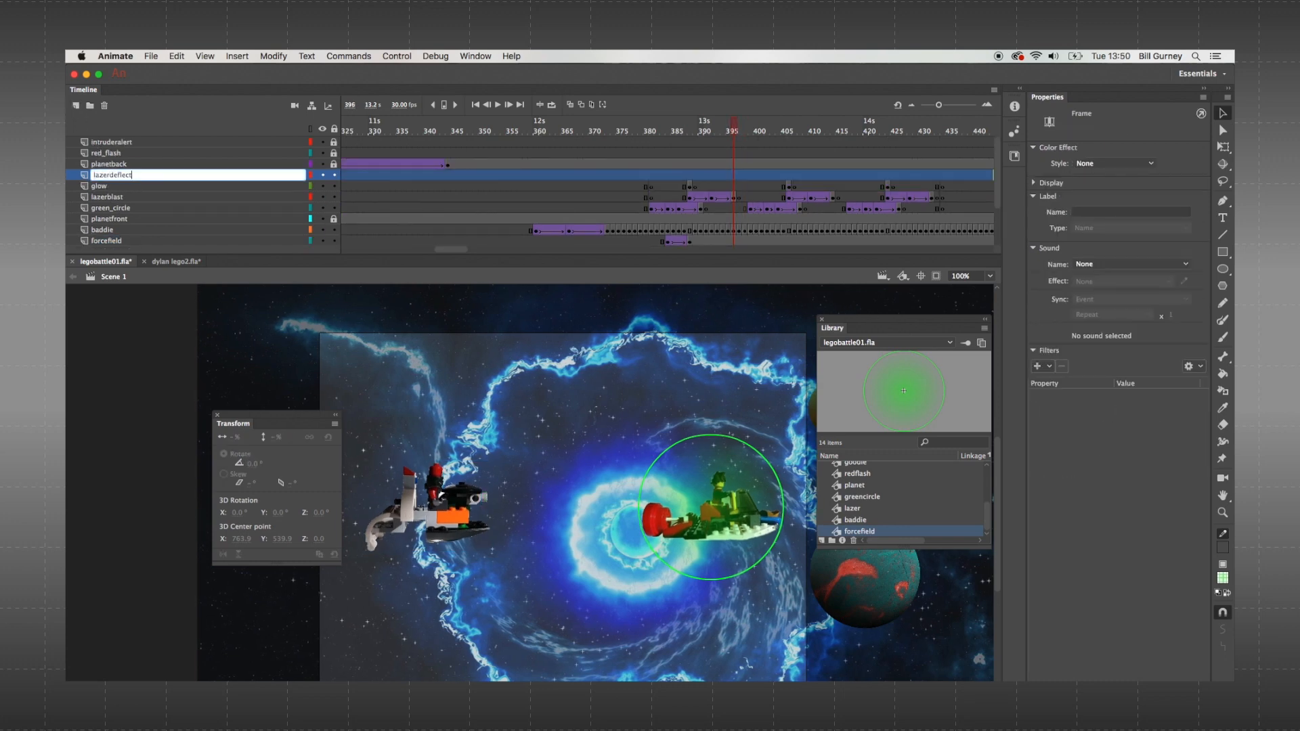
{"action": "key", "text": "Return"}
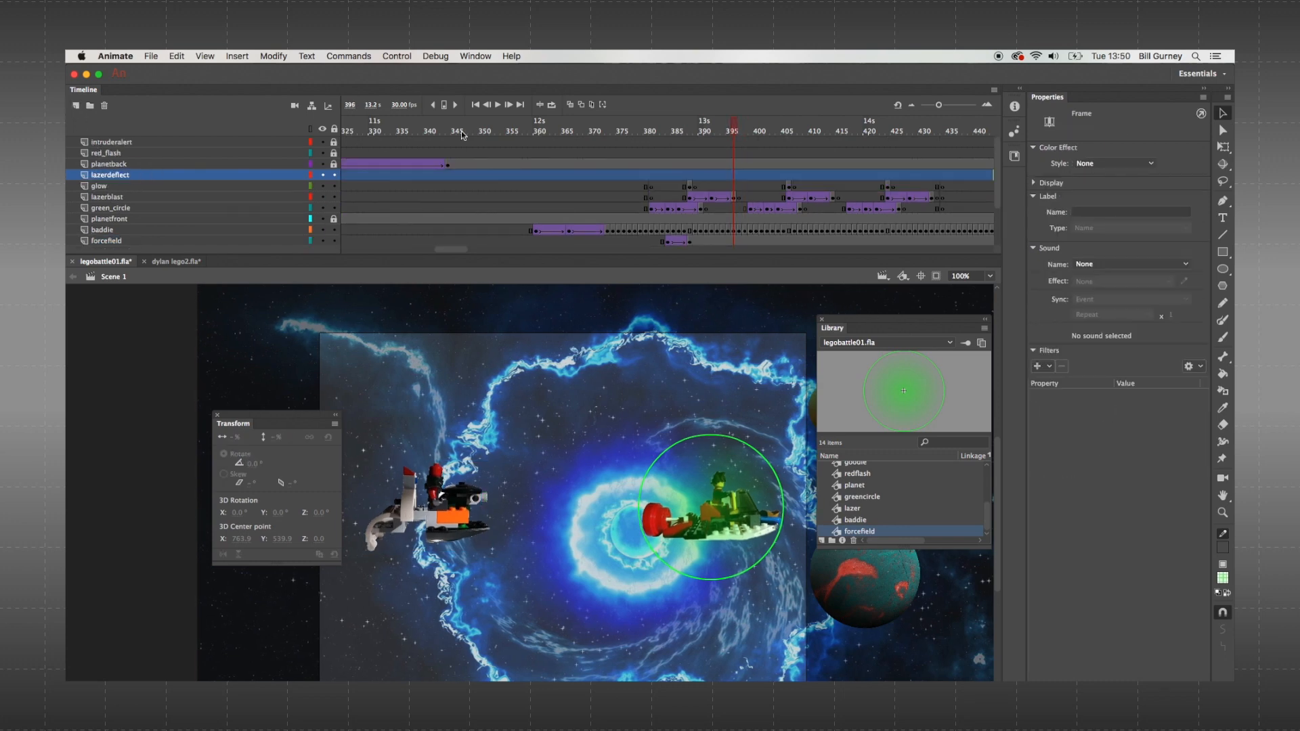
- Insert a blank keyframe at frame 395 on the lazerdeflect layer
{"action": "left_click", "coordinate": [728, 174]}
{"action": "right_click", "coordinate": [727, 177]}
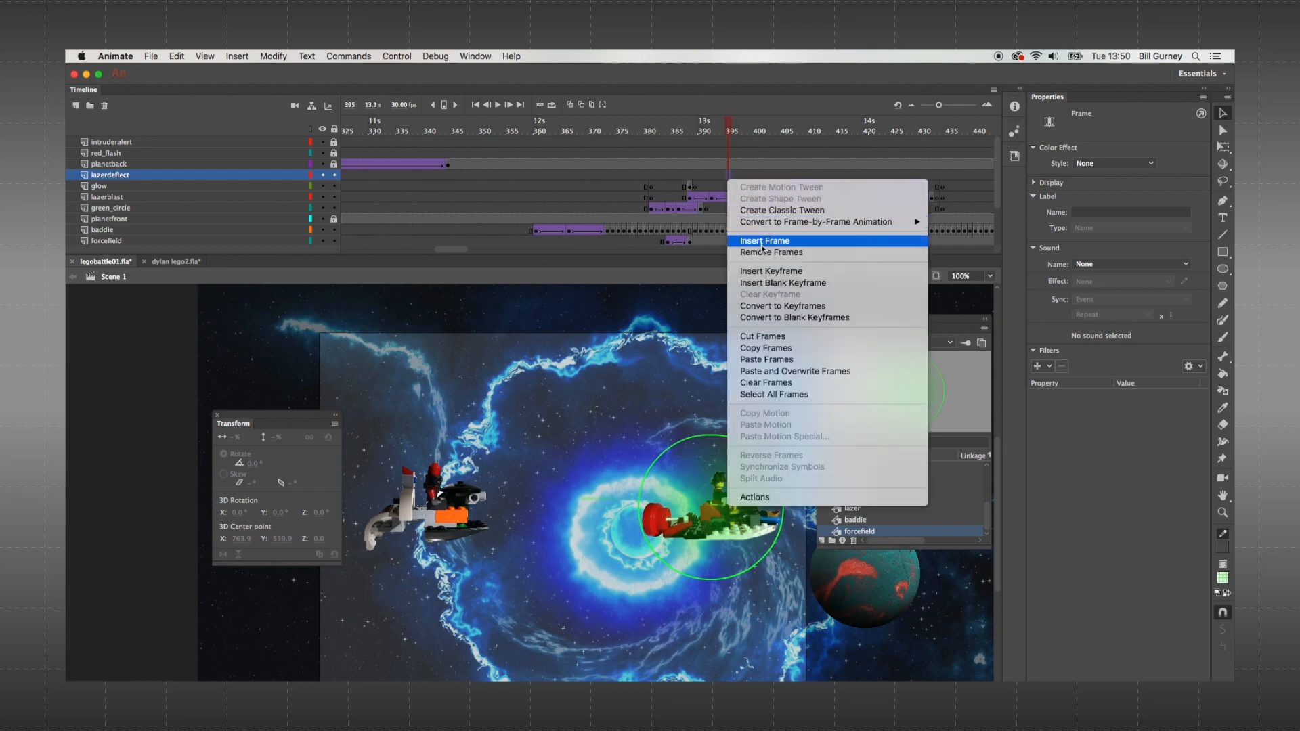
{"action": "left_click", "coordinate": [770, 283]}
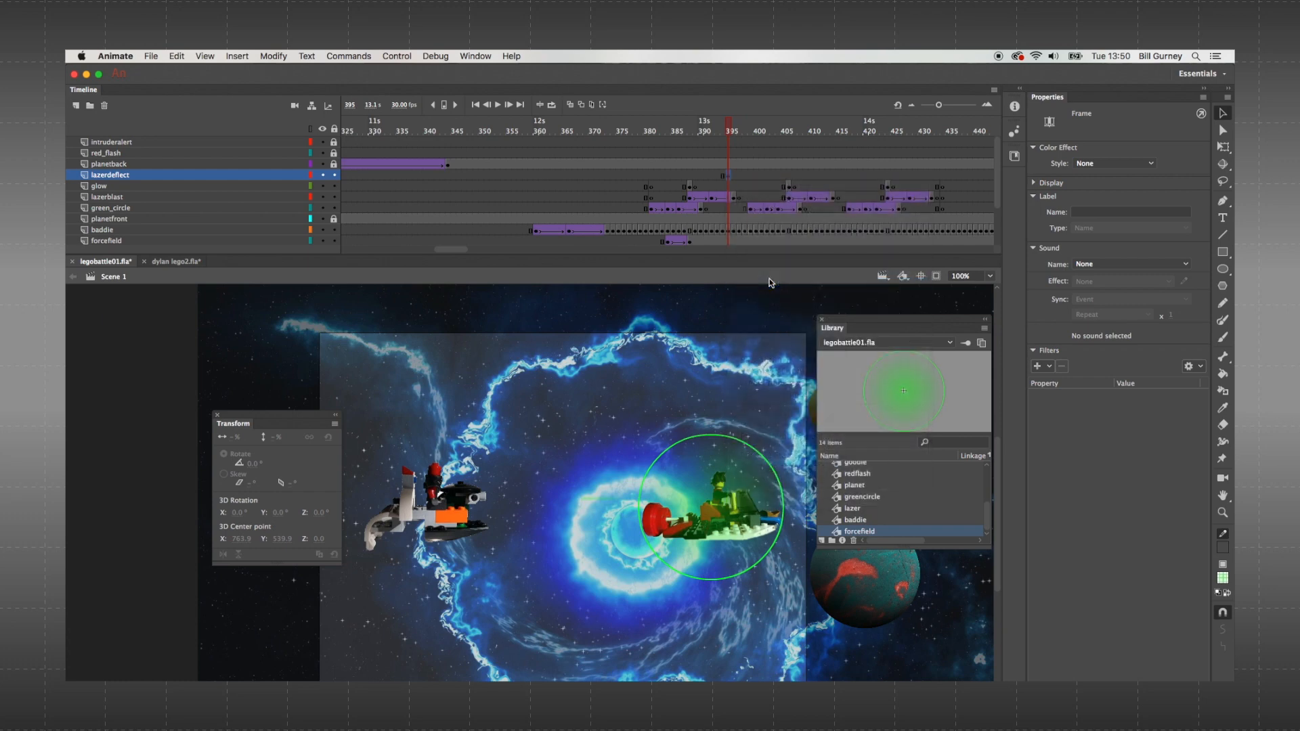
- Draw a bright green diagonal line with a 2.00 stroke, about 131 px wide and high, up and away from the force field's left edge
{"action": "left_click", "coordinate": [1221, 233]}
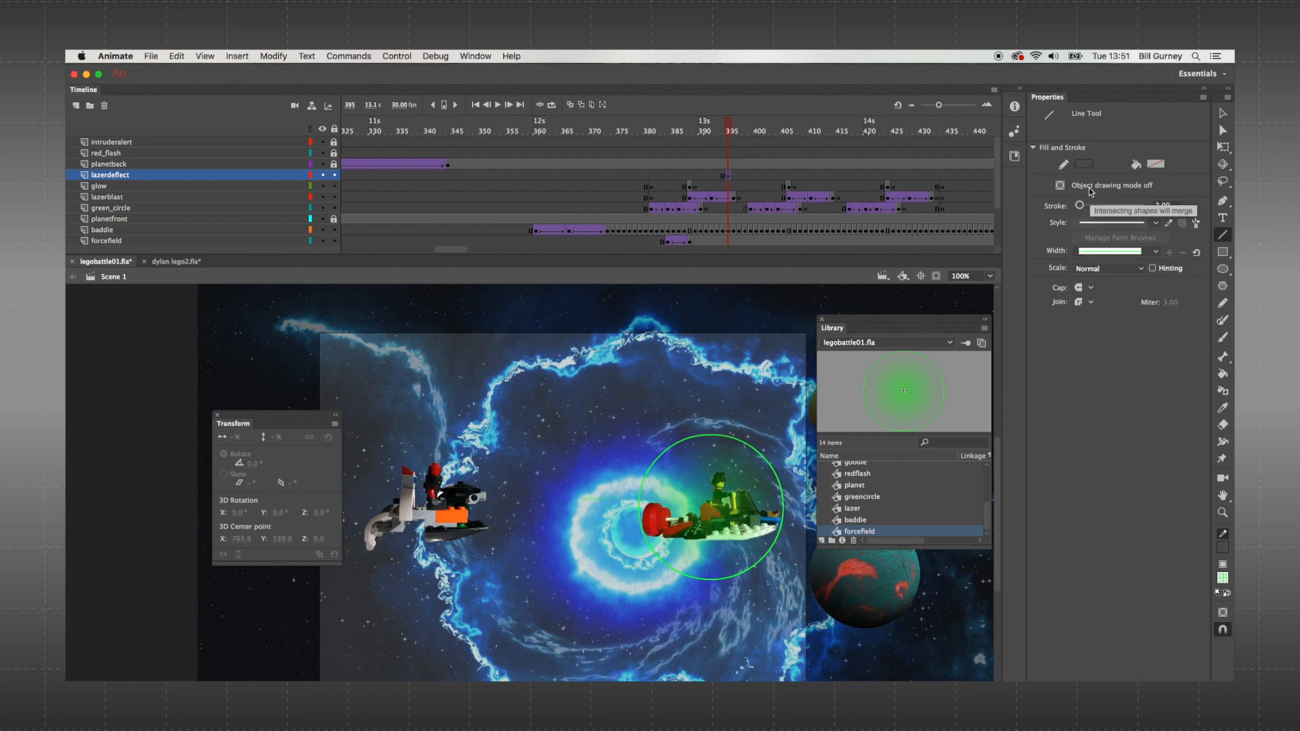
{"action": "left_click", "coordinate": [1084, 165]}
{"action": "left_click", "coordinate": [896, 262]}
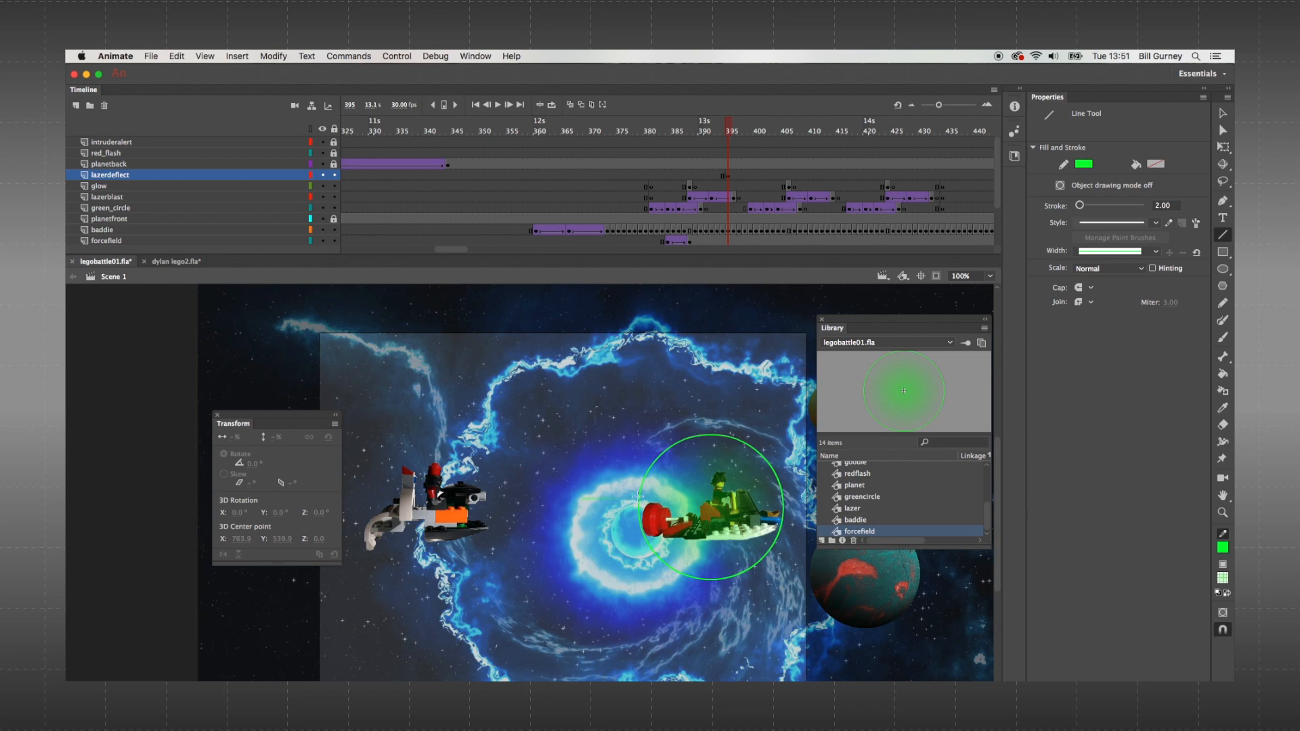
{"action": "left_click_drag", "start_coordinate": [592, 465], "coordinate": [551, 434]}
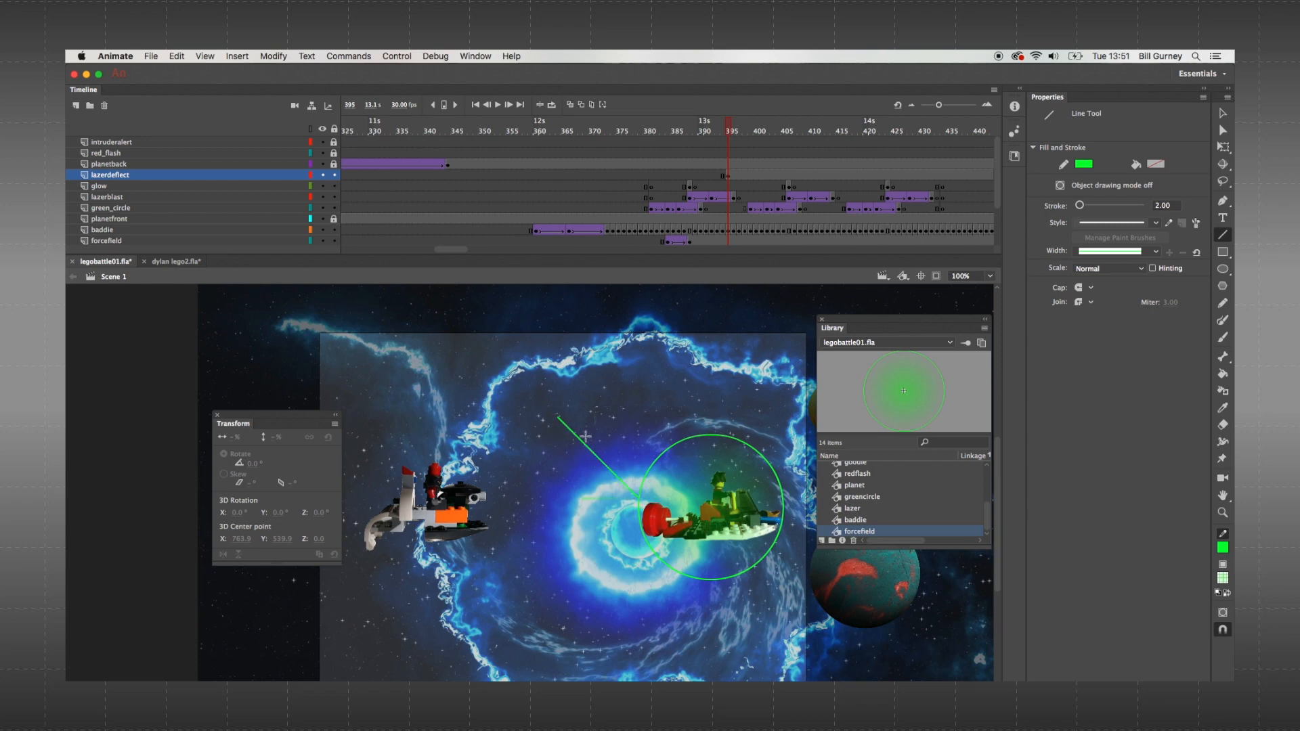
- Duplicate the green line, flip the copy horizontally and place it below the original so both meet at the force field's edge
{"action": "key", "text": "v"}
{"action": "left_click", "coordinate": [617, 478]}
{"action": "key", "text": "super+c"}
{"action": "key", "text": "super+v"}
{"action": "left_click", "coordinate": [281, 54]}
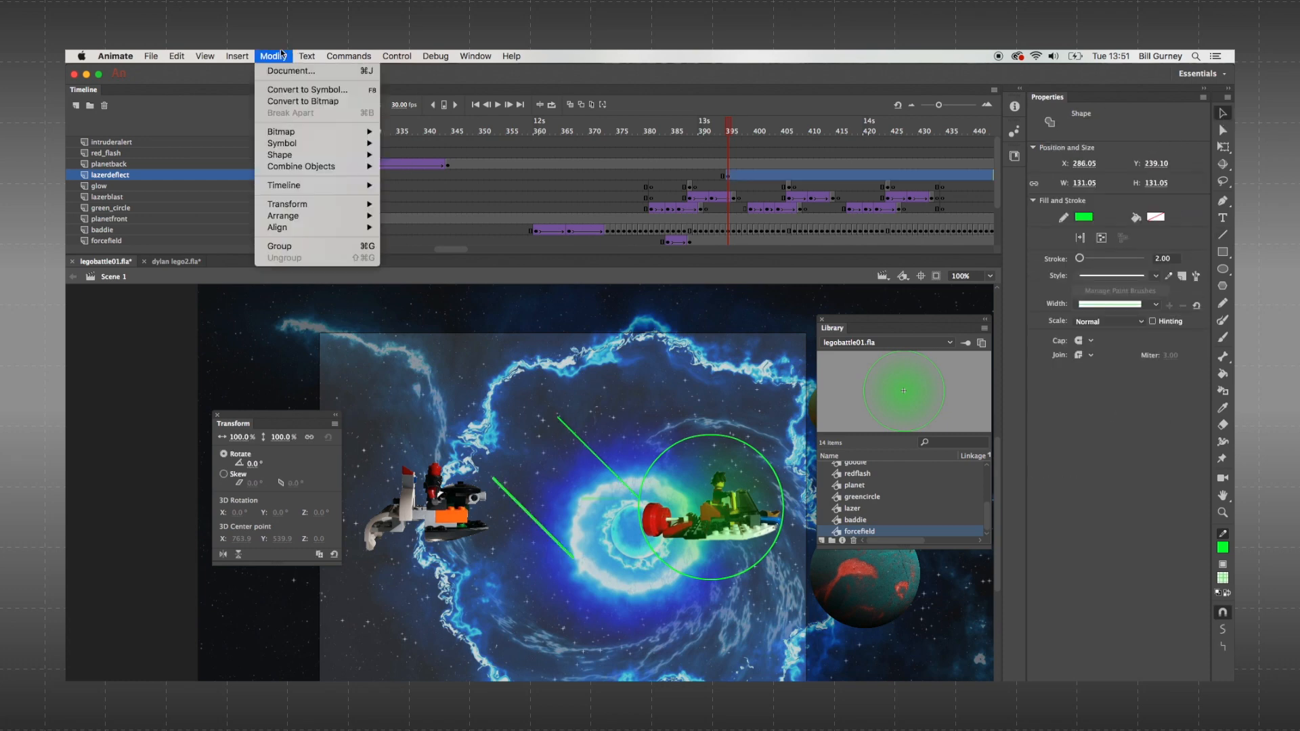
{"action": "mouse_move", "coordinate": [309, 205]}
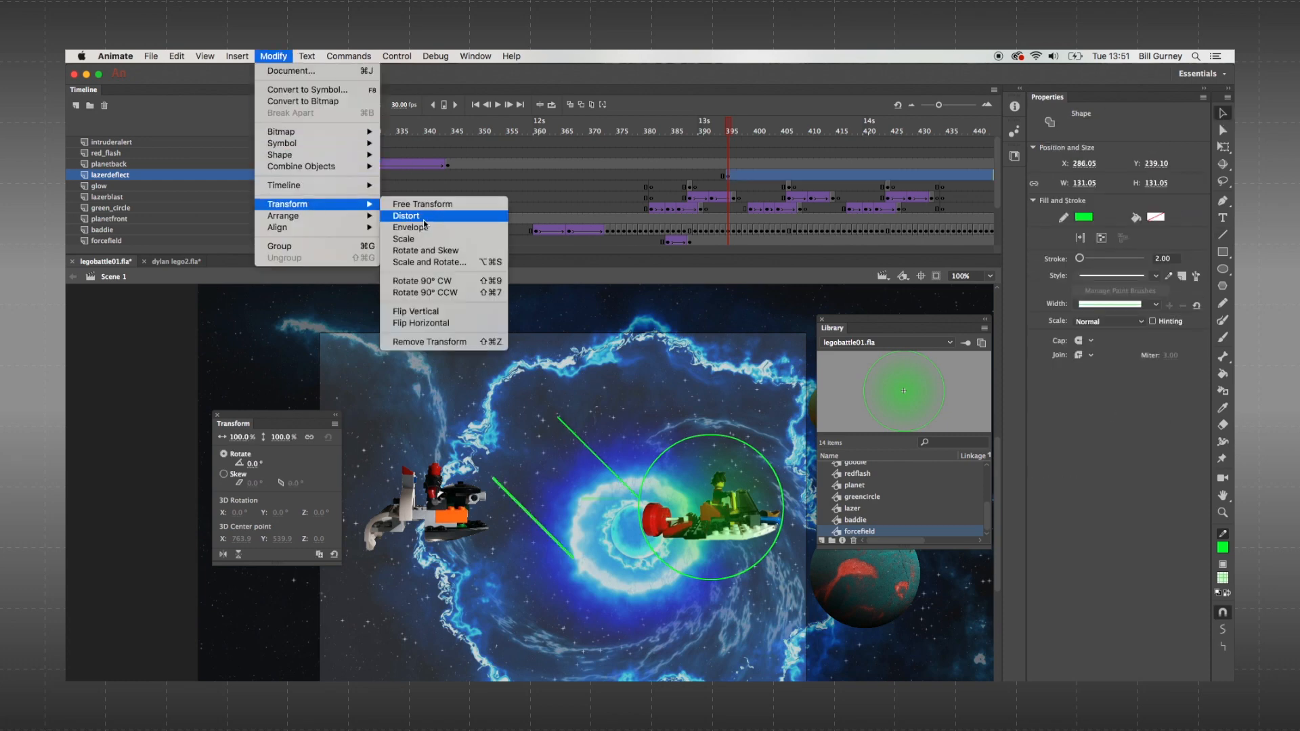
{"action": "left_click", "coordinate": [457, 322]}
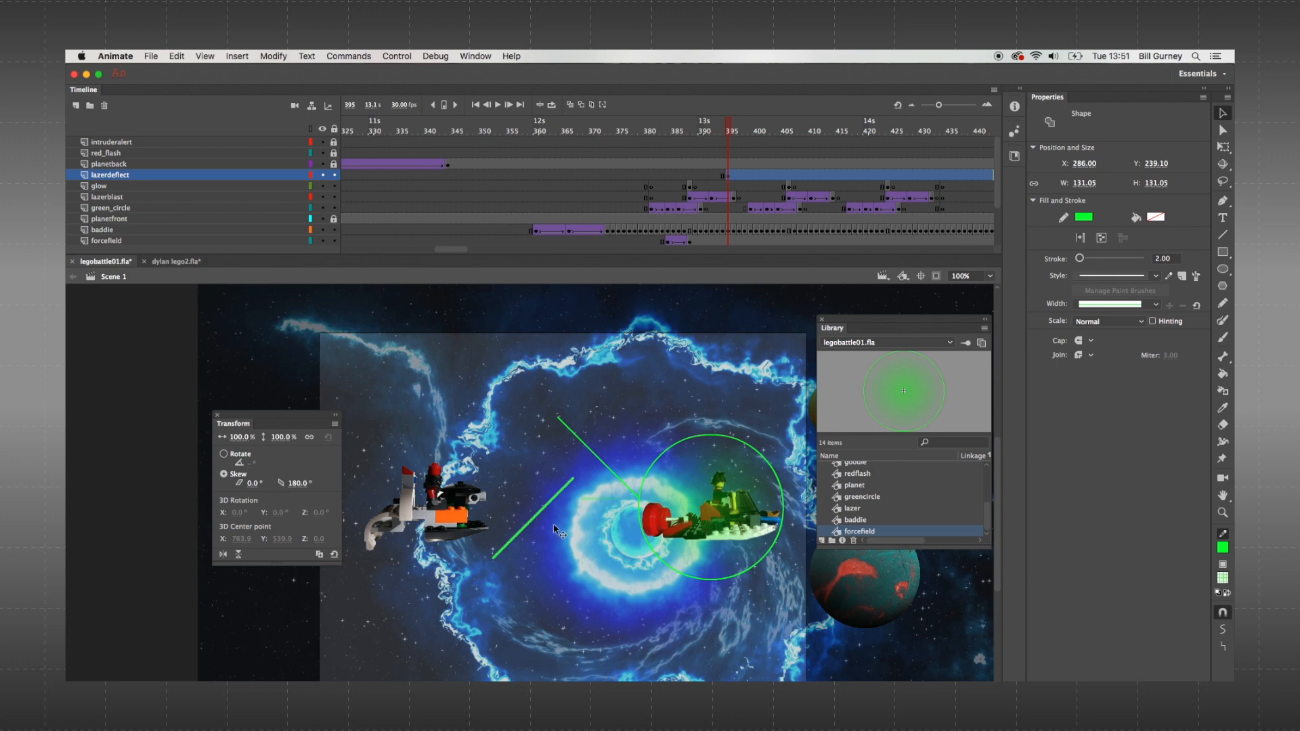
{"action": "left_click_drag", "start_coordinate": [549, 509], "coordinate": [613, 549]}
- Insert keyframes at frames 396, 397 and 398 on the lazerdeflect layer
{"action": "left_click", "coordinate": [735, 176]}
{"action": "right_click", "coordinate": [735, 176]}
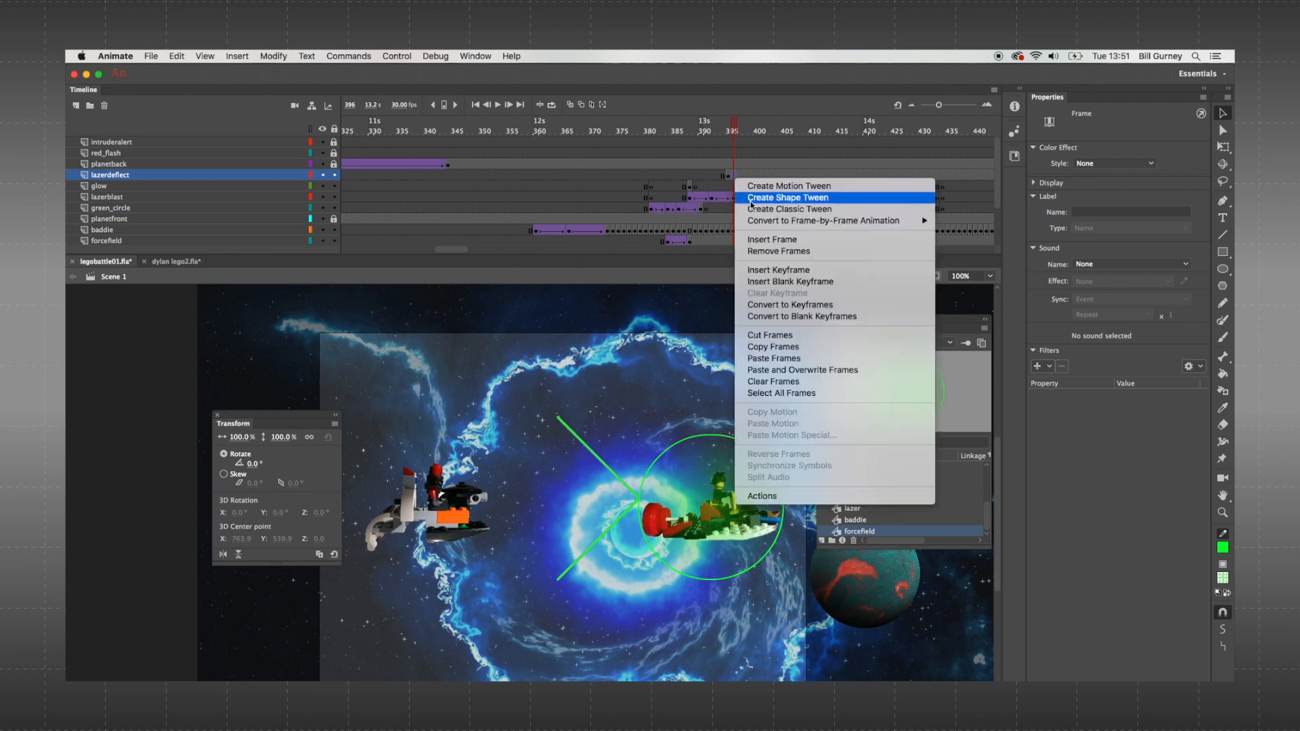
{"action": "left_click", "coordinate": [772, 272]}
{"action": "left_click", "coordinate": [740, 176]}
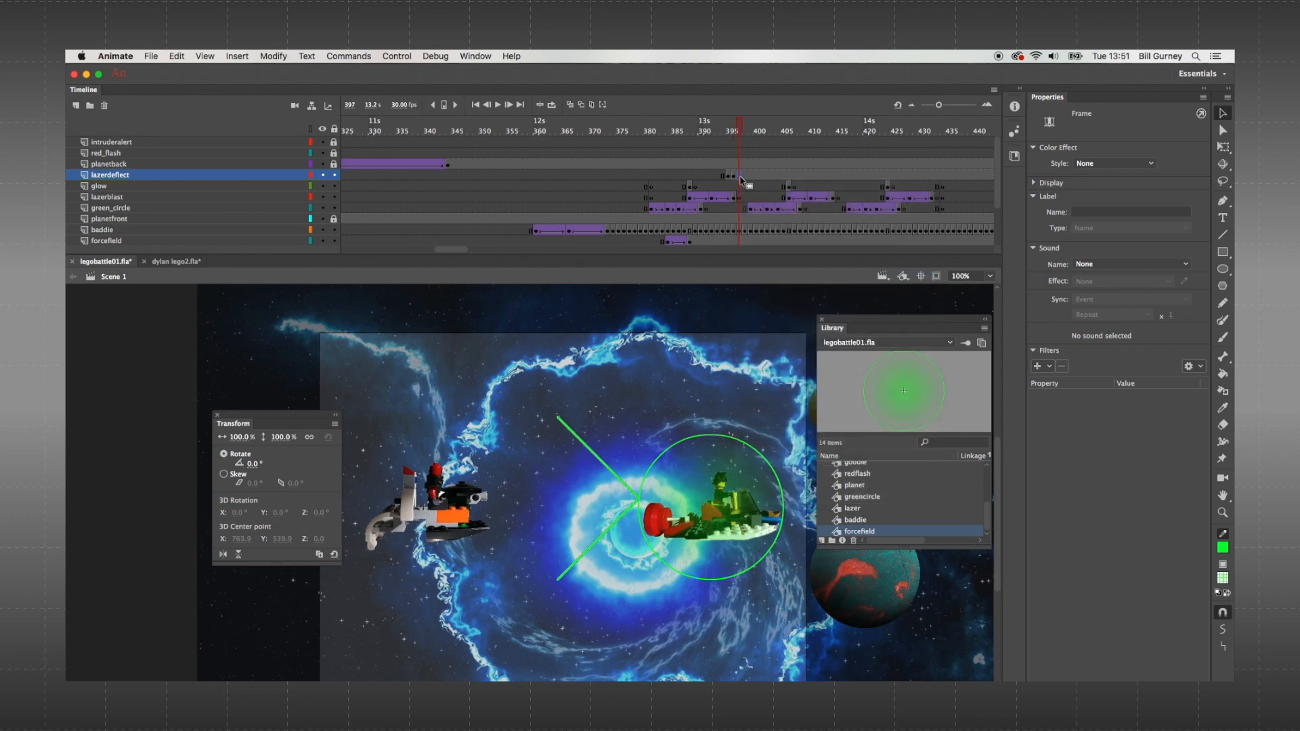
{"action": "right_click", "coordinate": [741, 176]}
{"action": "left_click", "coordinate": [778, 272]}
{"action": "right_click", "coordinate": [748, 177]}
{"action": "left_click", "coordinate": [778, 272]}
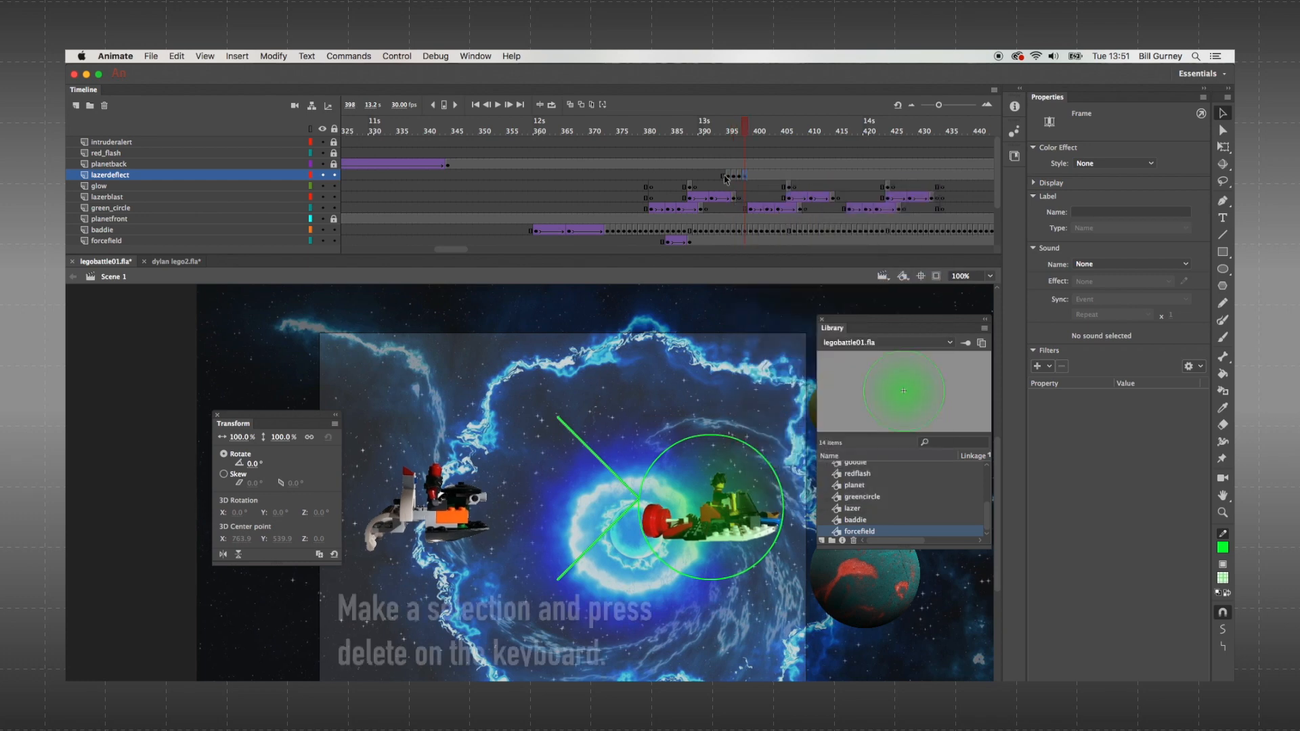
- Lock every layer except lazerdeflect and, at frame 395, delete the outer part of both deflected lines, leaving only the ends nearest the force field
{"action": "left_click", "coordinate": [334, 129]}
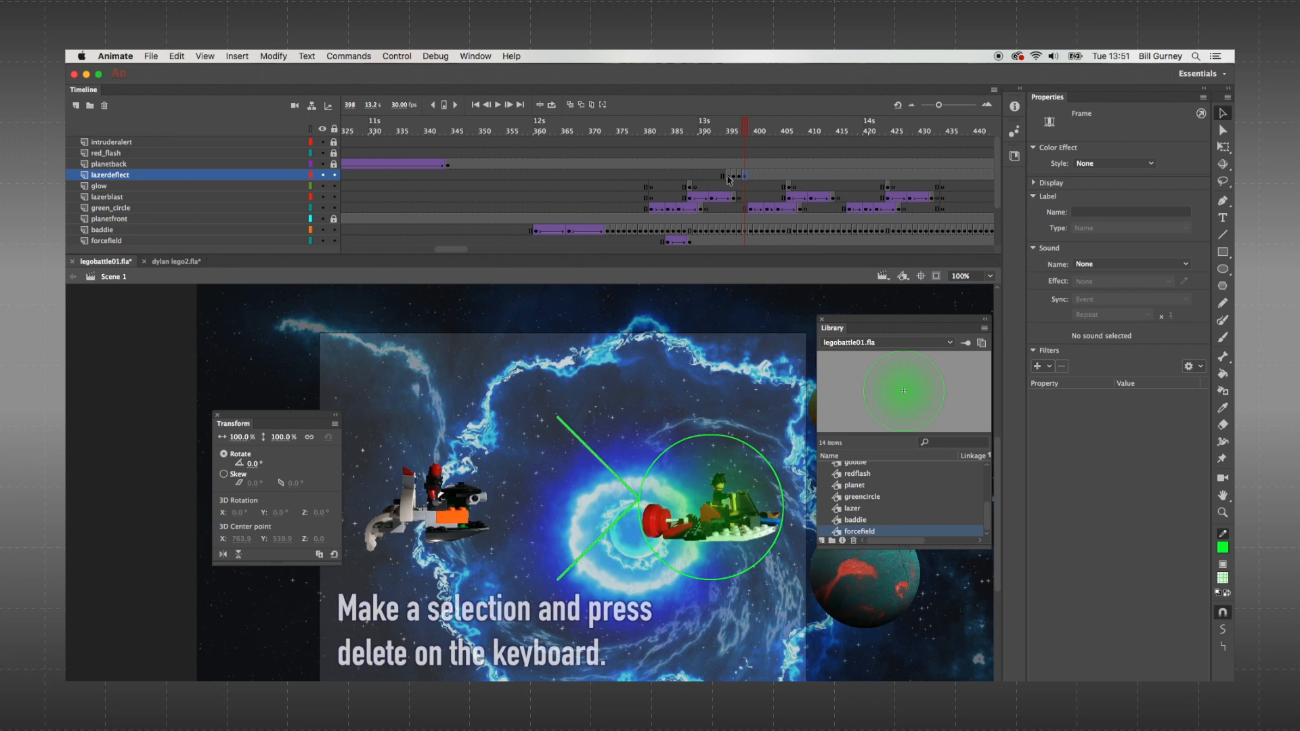
{"action": "left_click", "coordinate": [334, 175]}
{"action": "left_click_drag", "start_coordinate": [531, 398], "coordinate": [626, 653]}
{"action": "key", "text": "Delete"}
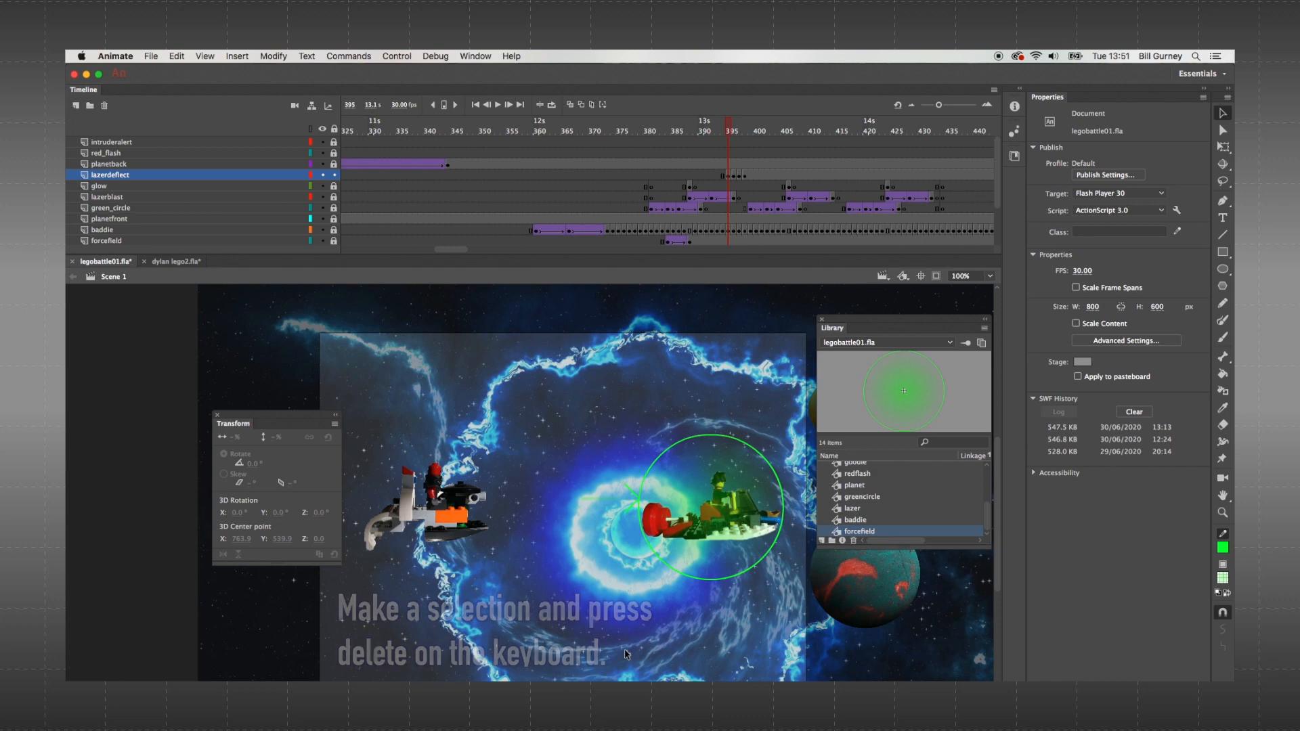
- At frame 396, delete the outer and inner ends of both deflected lines so only their middle sections remain
{"action": "left_click", "coordinate": [731, 125]}
{"action": "left_click_drag", "start_coordinate": [521, 365], "coordinate": [591, 672]}
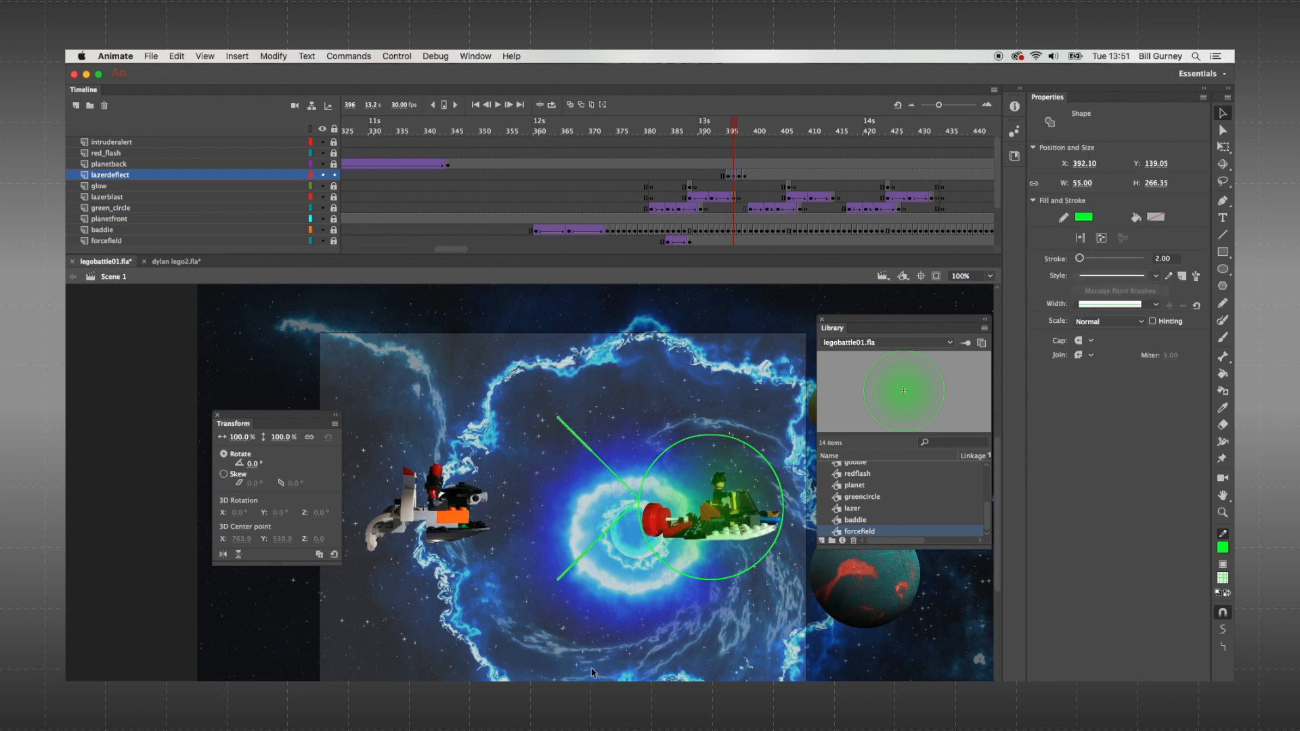
{"action": "key", "text": "Delete"}
{"action": "left_click_drag", "start_coordinate": [696, 398], "coordinate": [625, 602]}
{"action": "key", "text": "Delete"}
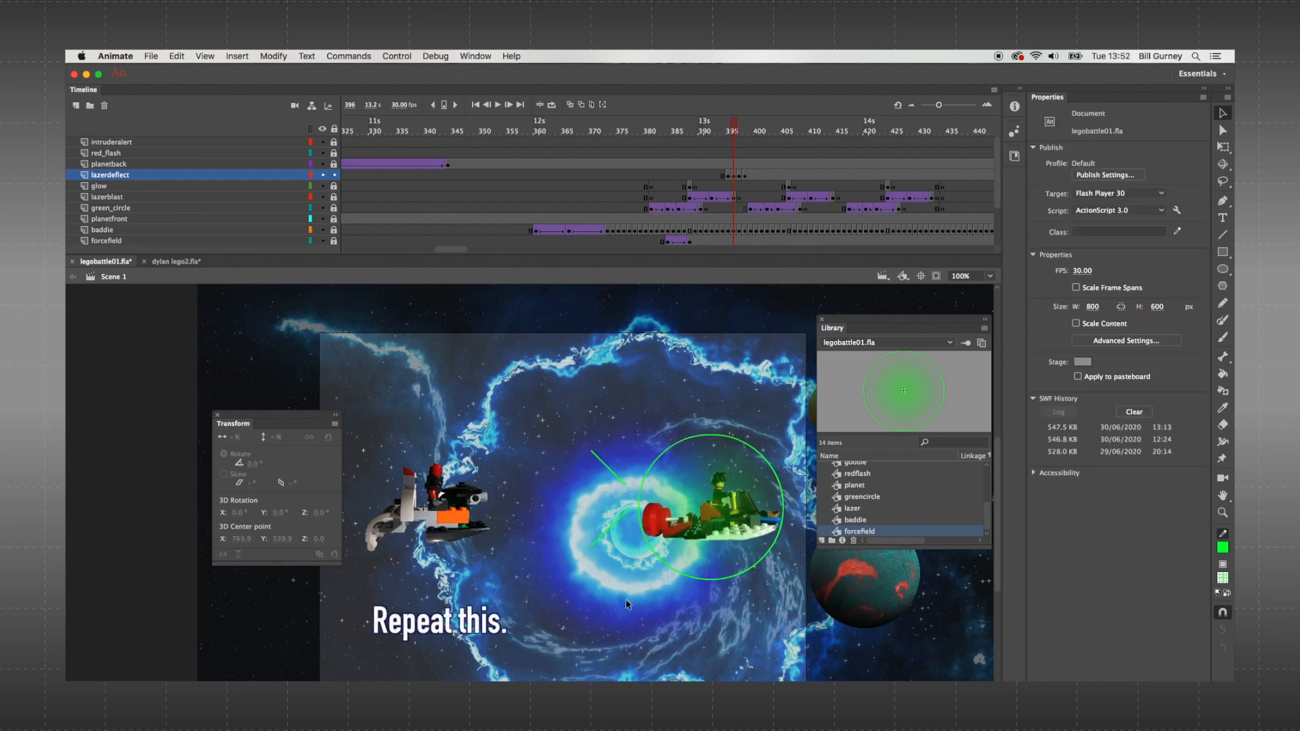
- At frame 397, delete the inner part of both deflected lines so only their outer sections remain
{"action": "left_click", "coordinate": [738, 123]}
{"action": "left_click_drag", "start_coordinate": [671, 378], "coordinate": [585, 666]}
{"action": "key", "text": "Delete"}
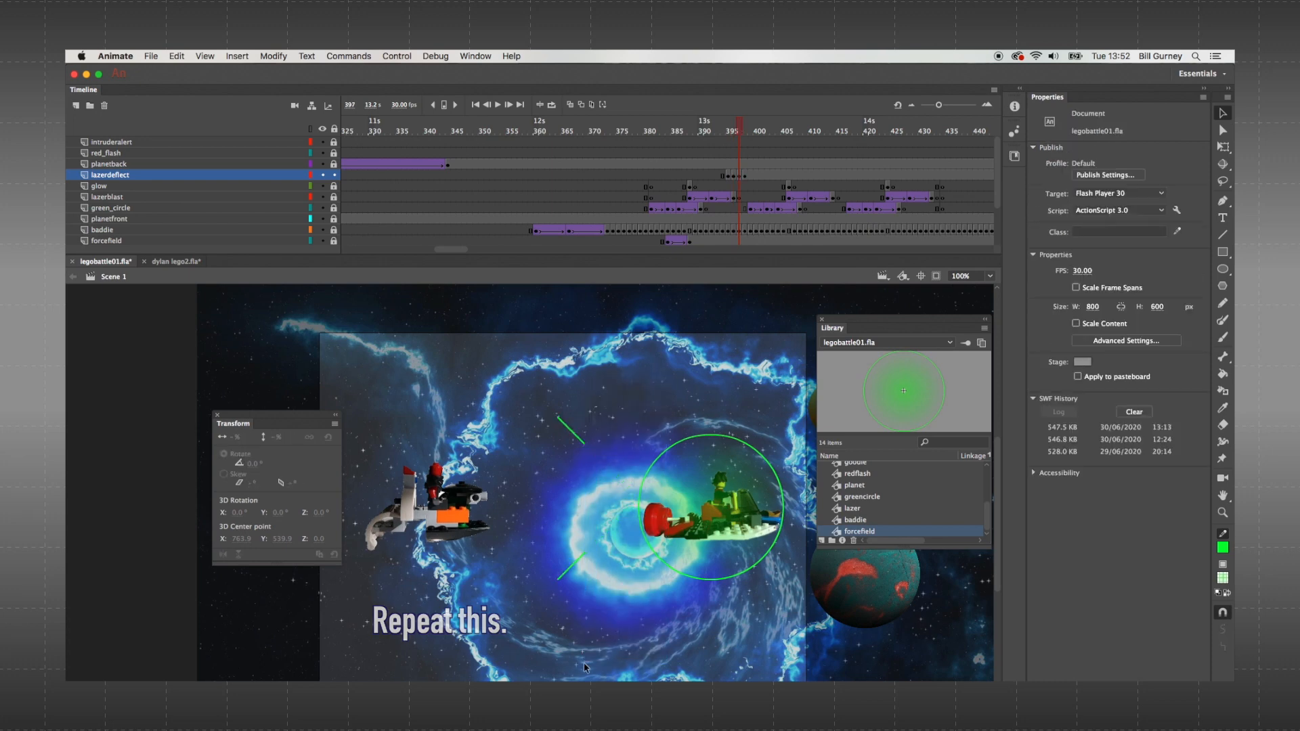
- Preview the deflection frames and, at frame 398, delete all but the outermost tips of both deflected lines
{"action": "left_click", "coordinate": [723, 125]}
{"action": "mouse_move", "coordinate": [723, 125]}
{"action": "left_mouse_down"}
{"action": "mouse_move", "coordinate": [760, 128]}
{"action": "mouse_move", "coordinate": [744, 133]}
{"action": "left_mouse_up"}
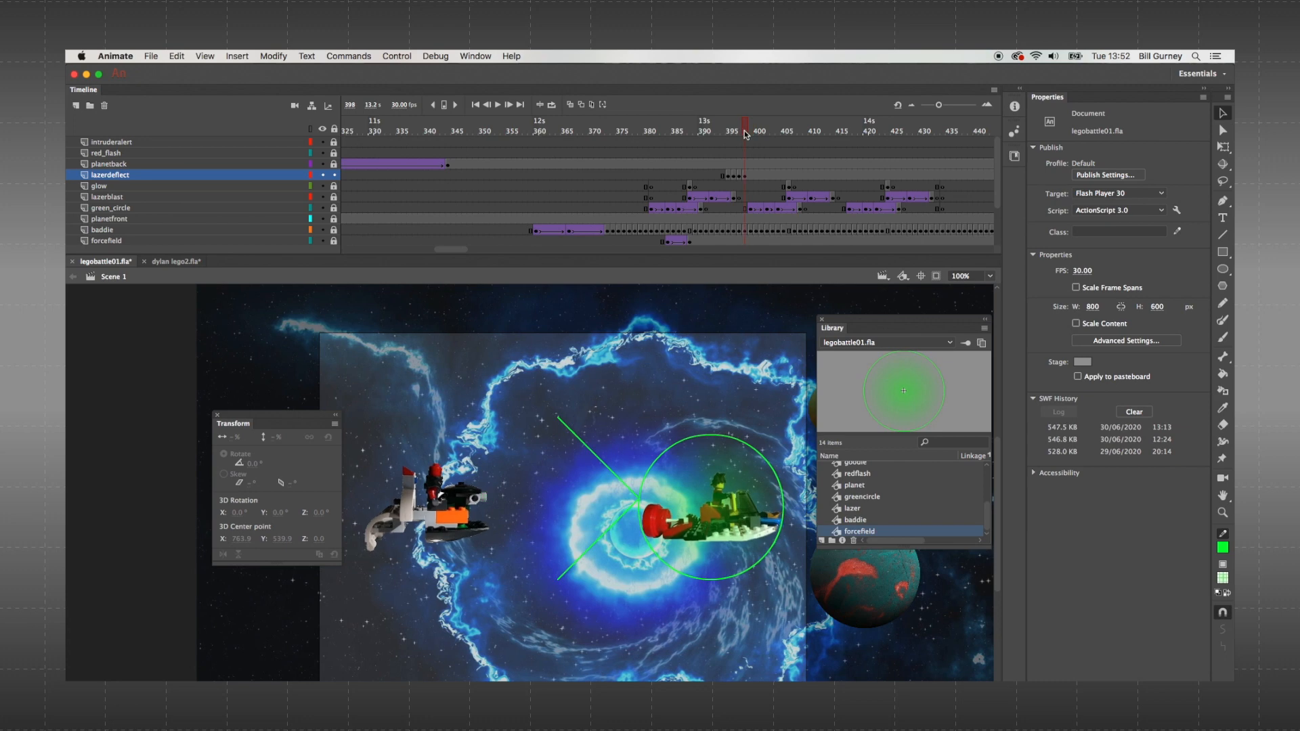
{"action": "left_click", "coordinate": [744, 175]}
{"action": "left_click", "coordinate": [657, 322]}
{"action": "left_click_drag", "start_coordinate": [640, 336], "coordinate": [569, 675]}
{"action": "key", "text": "Delete"}
- Move the two laser tips at frame 398 outward by 20 px, the upper one up and left, the lower one down and left
{"action": "left_click", "coordinate": [565, 425]}
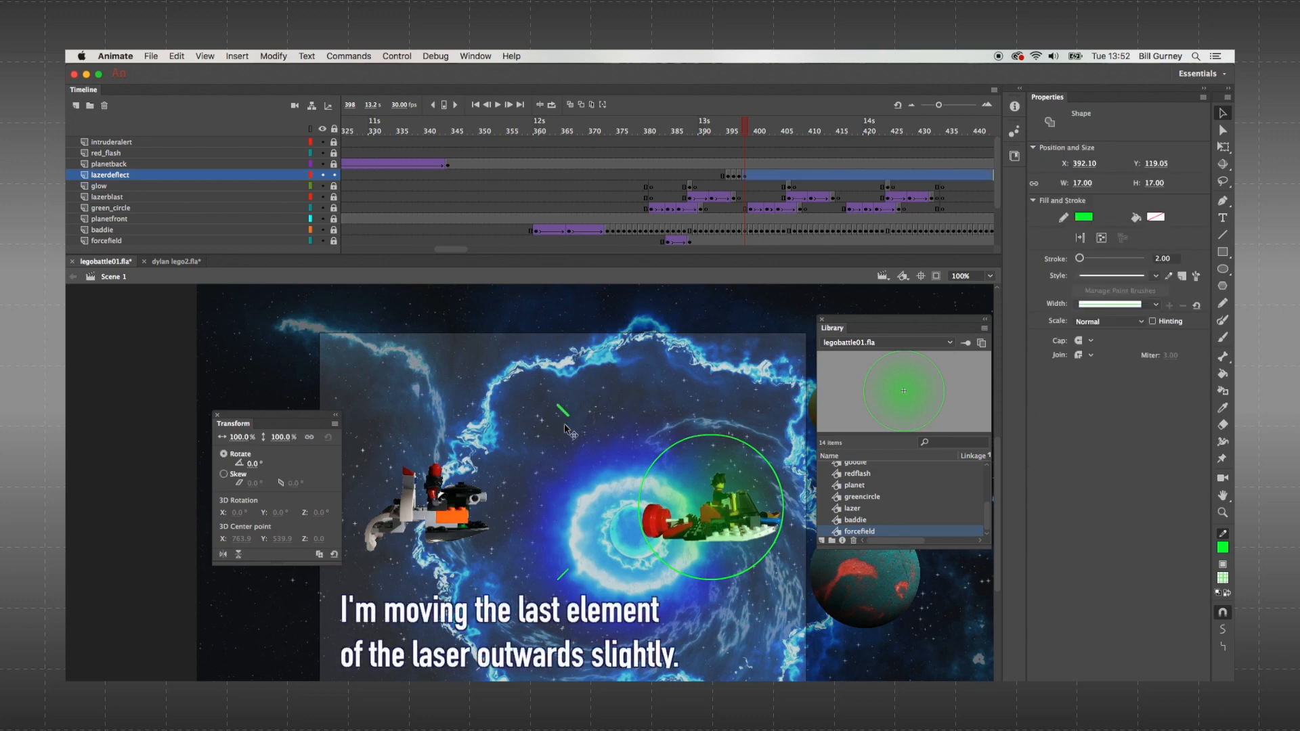
{"action": "left_click", "coordinate": [563, 574]}
{"action": "key", "text": "shift+Down"}
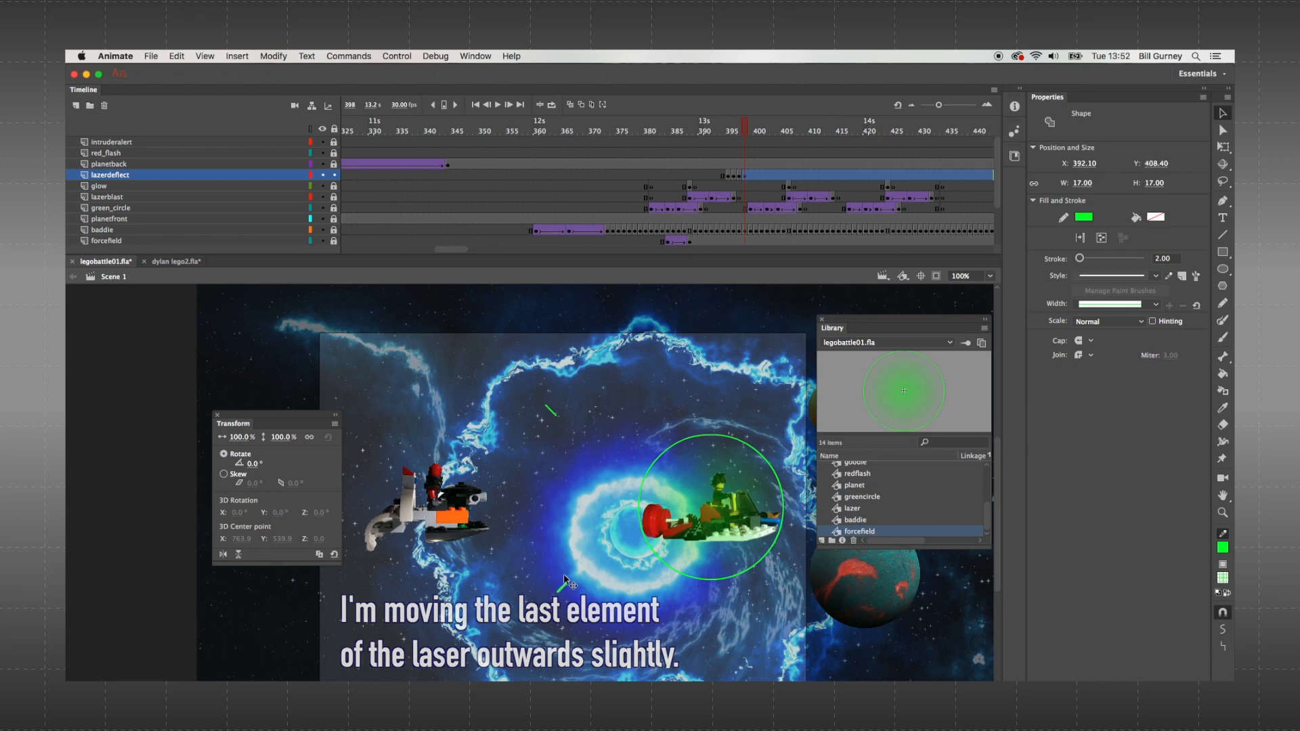
{"action": "key", "text": "shift+Left"}
{"action": "key", "text": "shift+Left"}
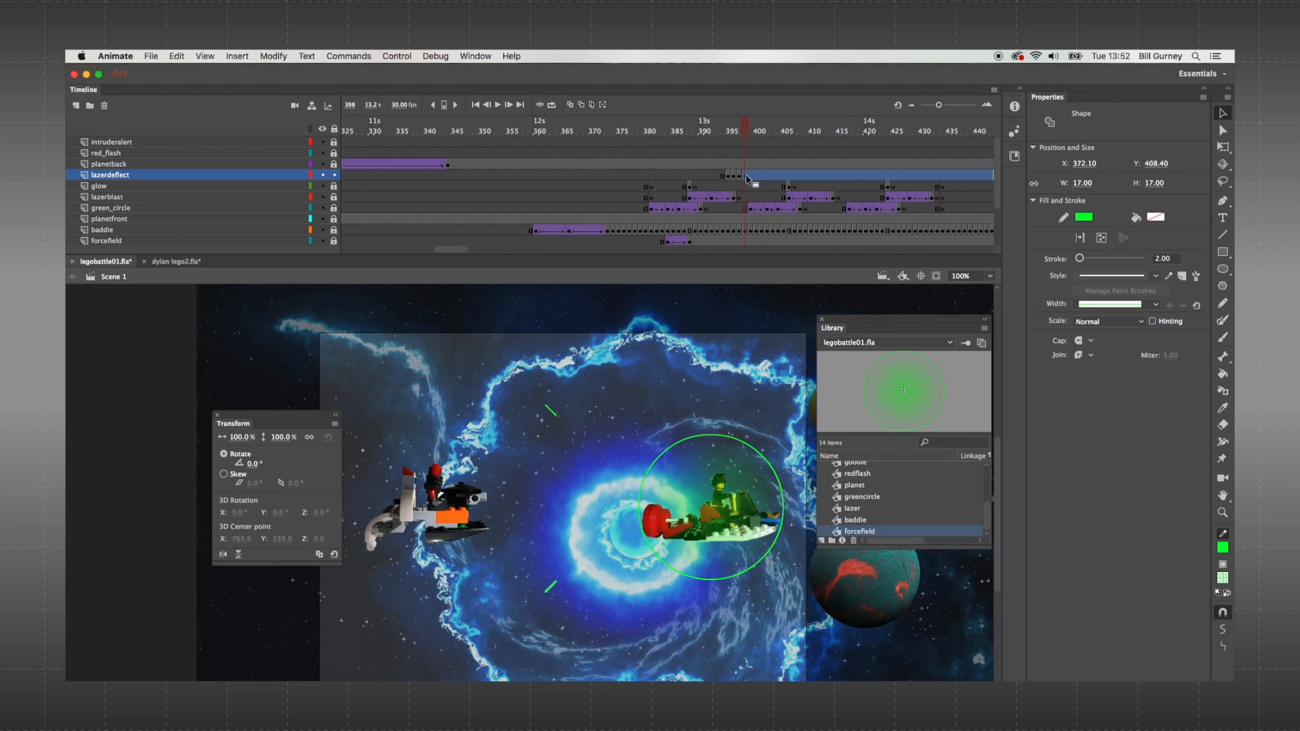
- Insert a blank keyframe at frame 399 on the lazerdeflect layer to end the deflection
{"action": "left_click", "coordinate": [749, 175]}
{"action": "right_click", "coordinate": [749, 175]}
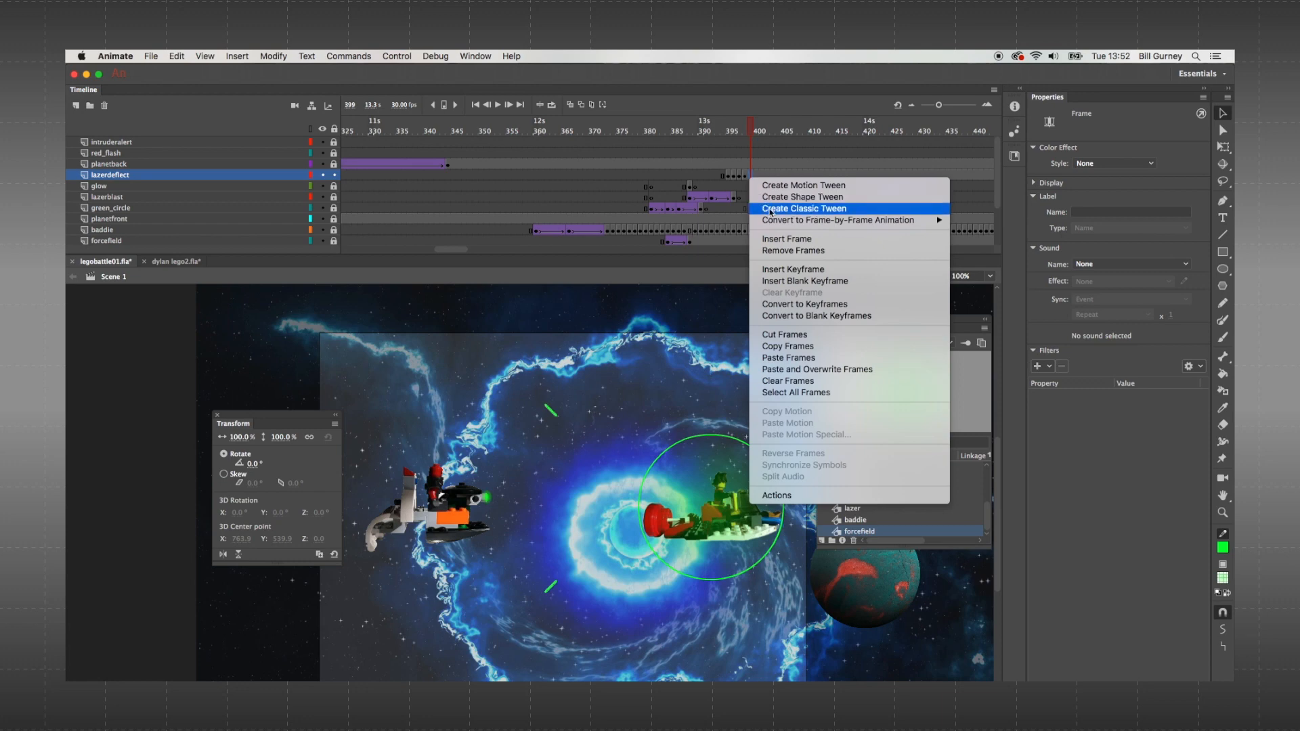
{"action": "left_click", "coordinate": [783, 283]}
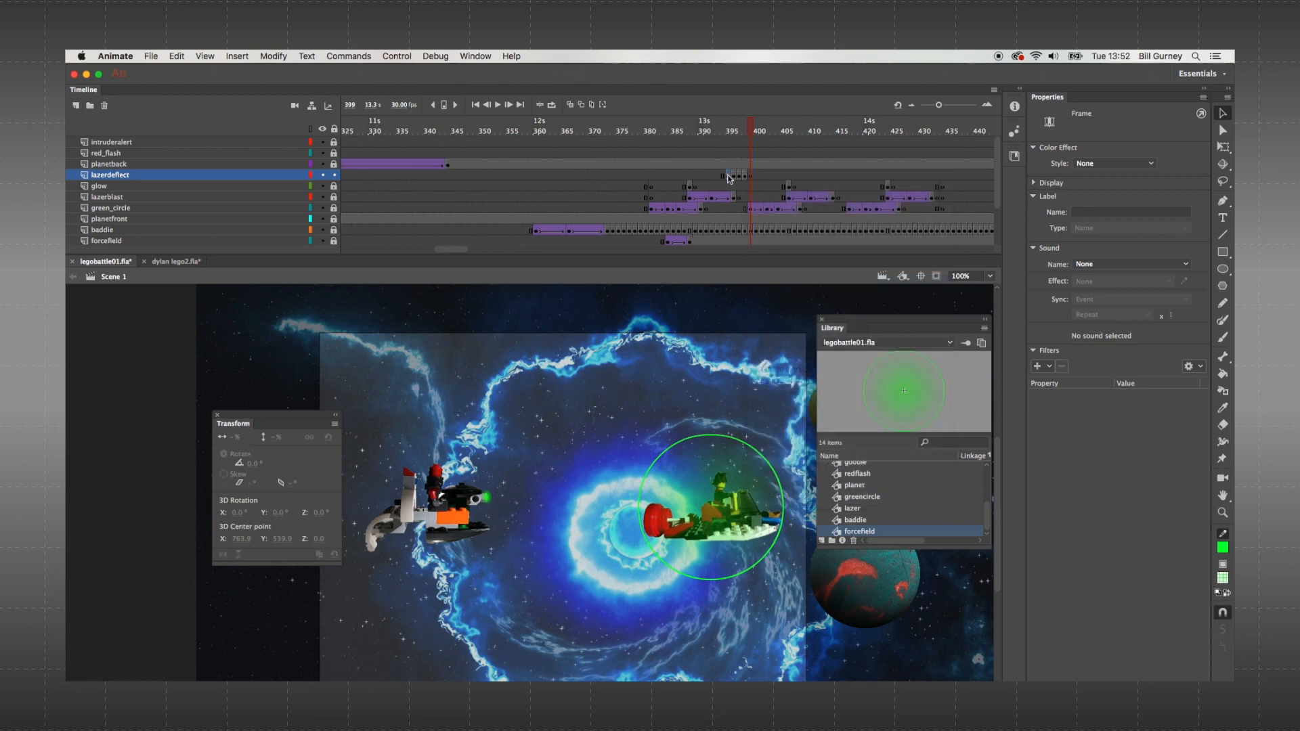
- Copy the lazerdeflect frames 395 to 399, paste them at frames 413 and 431, and play back the result
{"action": "left_click_drag", "start_coordinate": [729, 178], "coordinate": [751, 180]}
{"action": "right_click", "coordinate": [750, 178]}
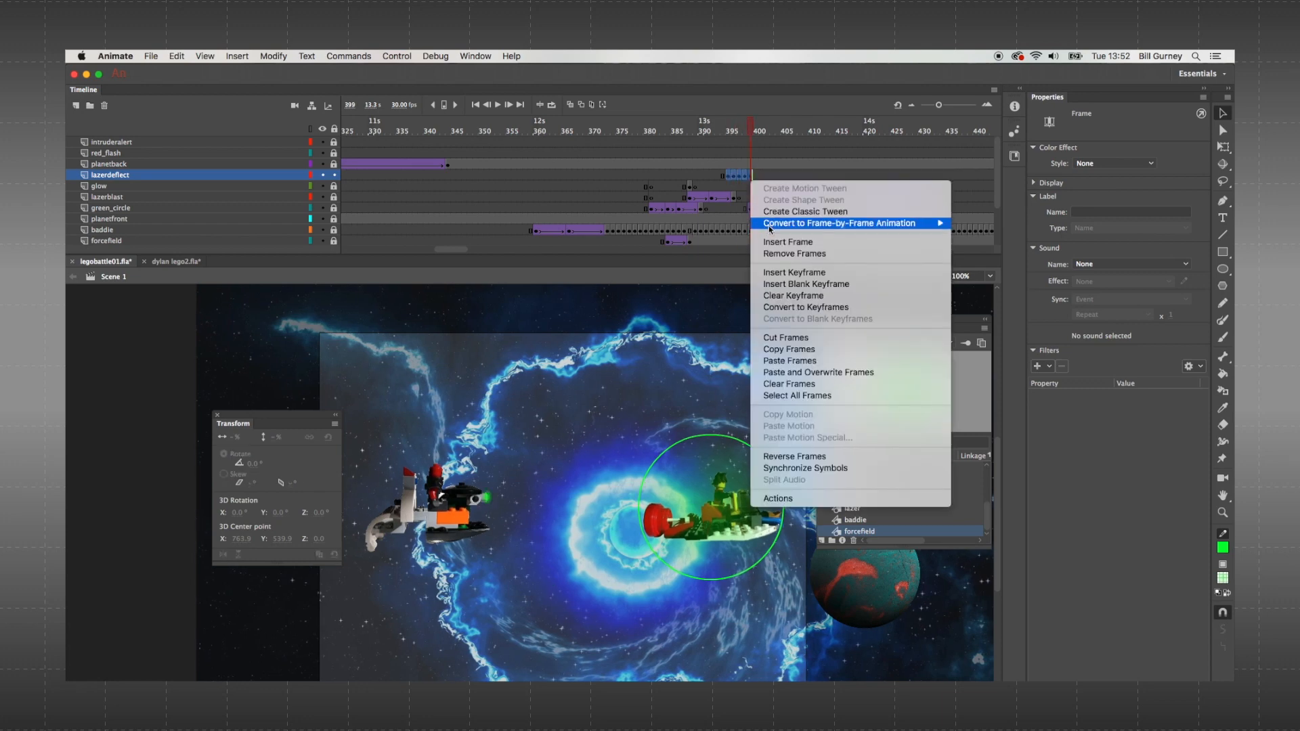
{"action": "left_click", "coordinate": [794, 349]}
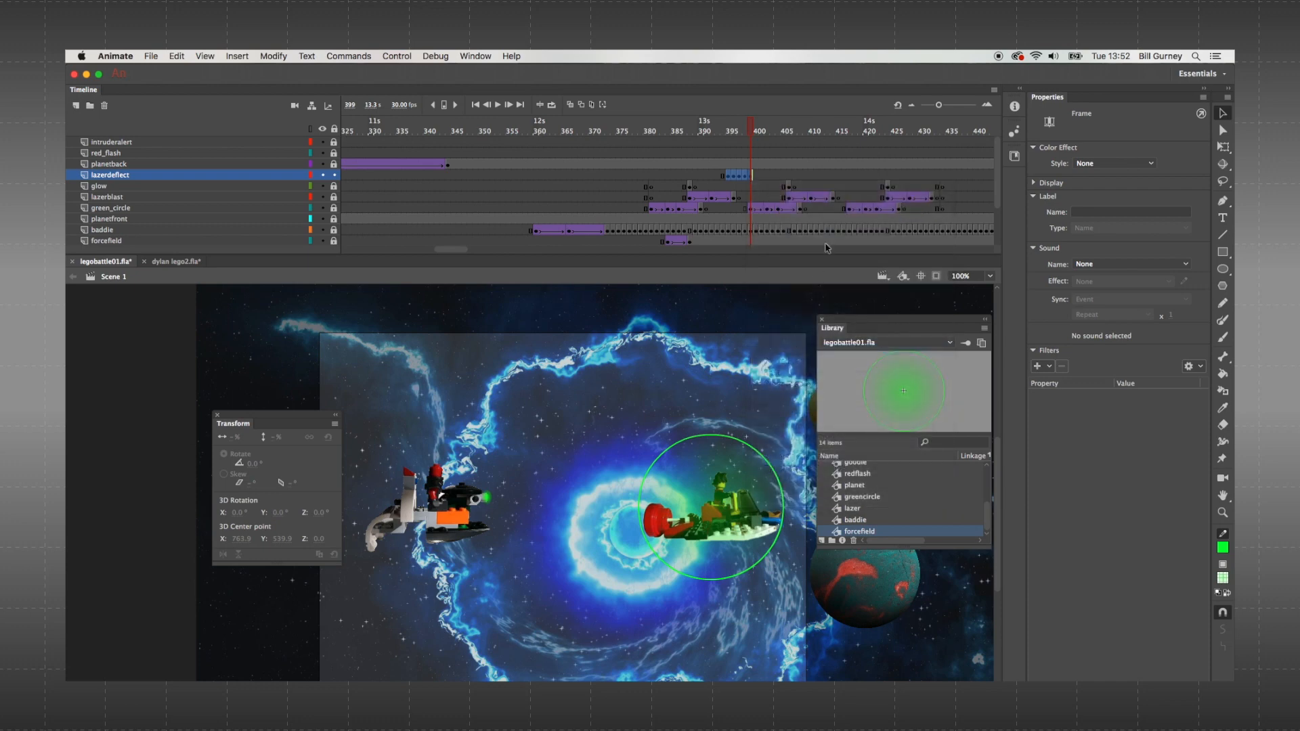
{"action": "left_click", "coordinate": [829, 177]}
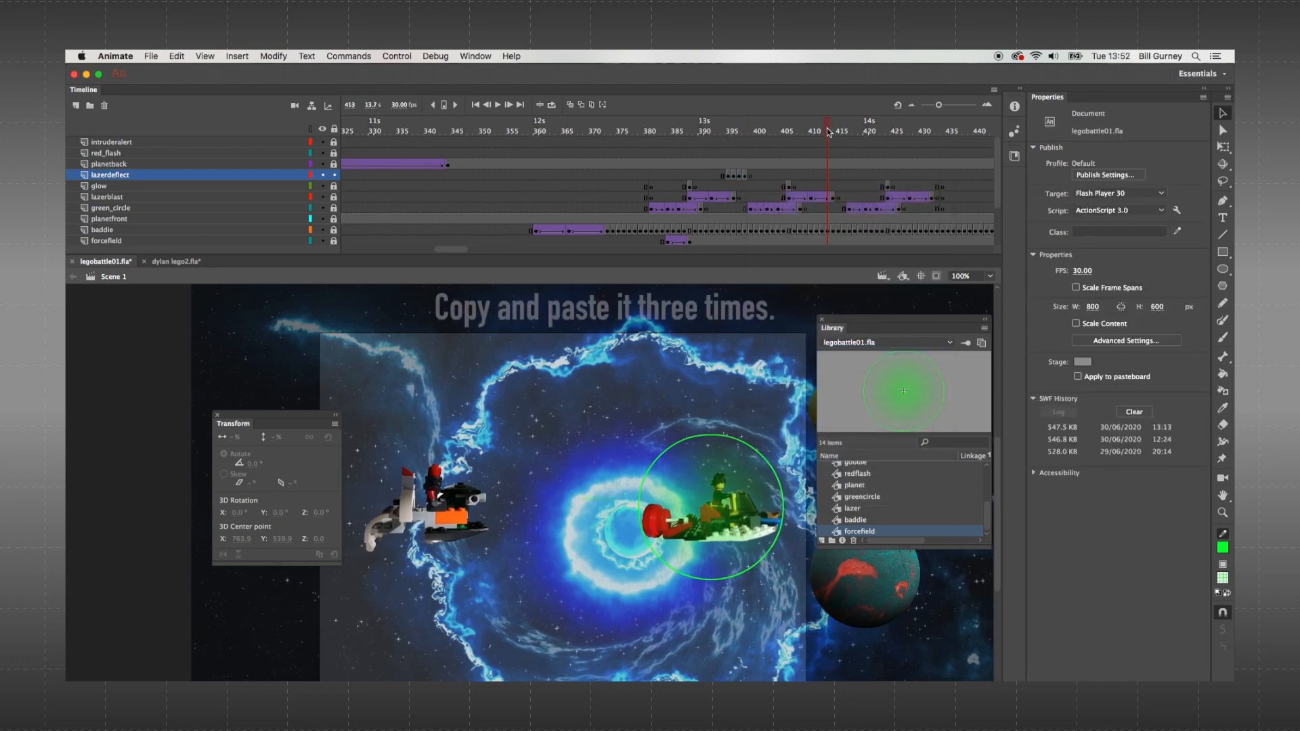
{"action": "right_click", "coordinate": [829, 178]}
{"action": "left_click", "coordinate": [866, 359]}
{"action": "left_click", "coordinate": [925, 177]}
{"action": "right_click", "coordinate": [924, 177]}
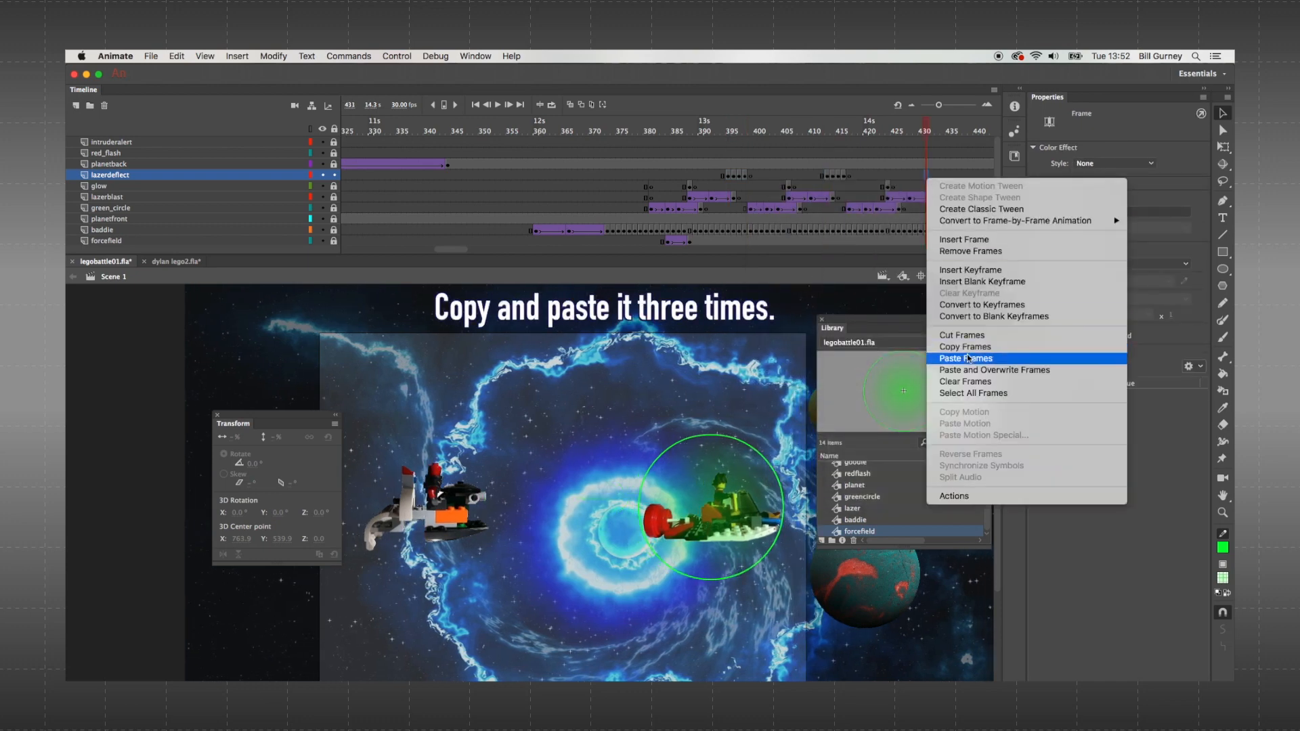
{"action": "left_click", "coordinate": [937, 359]}
{"action": "left_click_drag", "start_coordinate": [940, 132], "coordinate": [820, 132]}
{"action": "key", "text": "Return"}
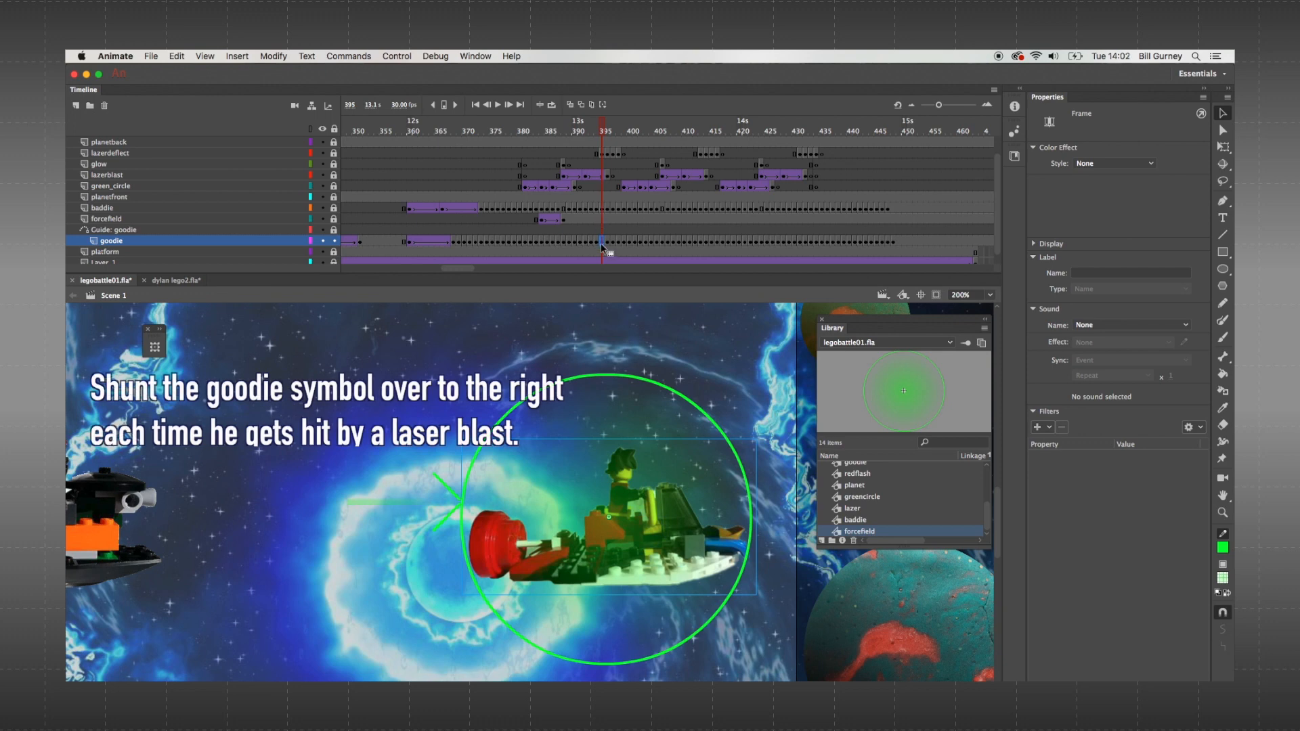
- Nudge the goodie ship slightly to the right at frame 395, where the laser hits, and select its keyframes at frames 413 and 431
{"action": "key", "text": "Right"}
{"action": "key", "text": "Right"}
{"action": "key", "text": "Right"}
{"action": "key", "text": "Right"}
{"action": "key", "text": "Right"}
{"action": "key", "text": "Right"}
{"action": "key", "text": "Right"}
{"action": "key", "text": "Right"}
{"action": "key", "text": "Right"}
{"action": "key", "text": "Right"}
{"action": "key", "text": "Right"}
{"action": "key", "text": "Right"}
{"action": "key", "text": "Right"}
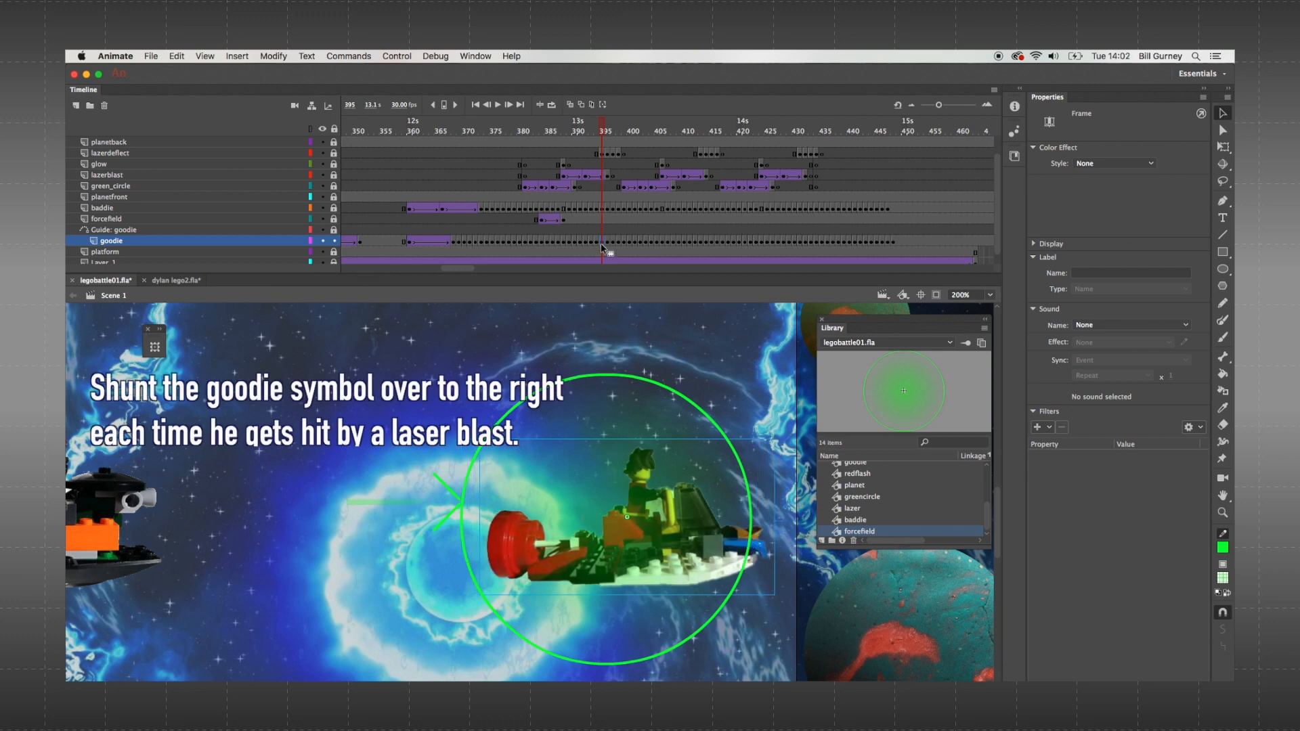
{"action": "left_click", "coordinate": [701, 241]}
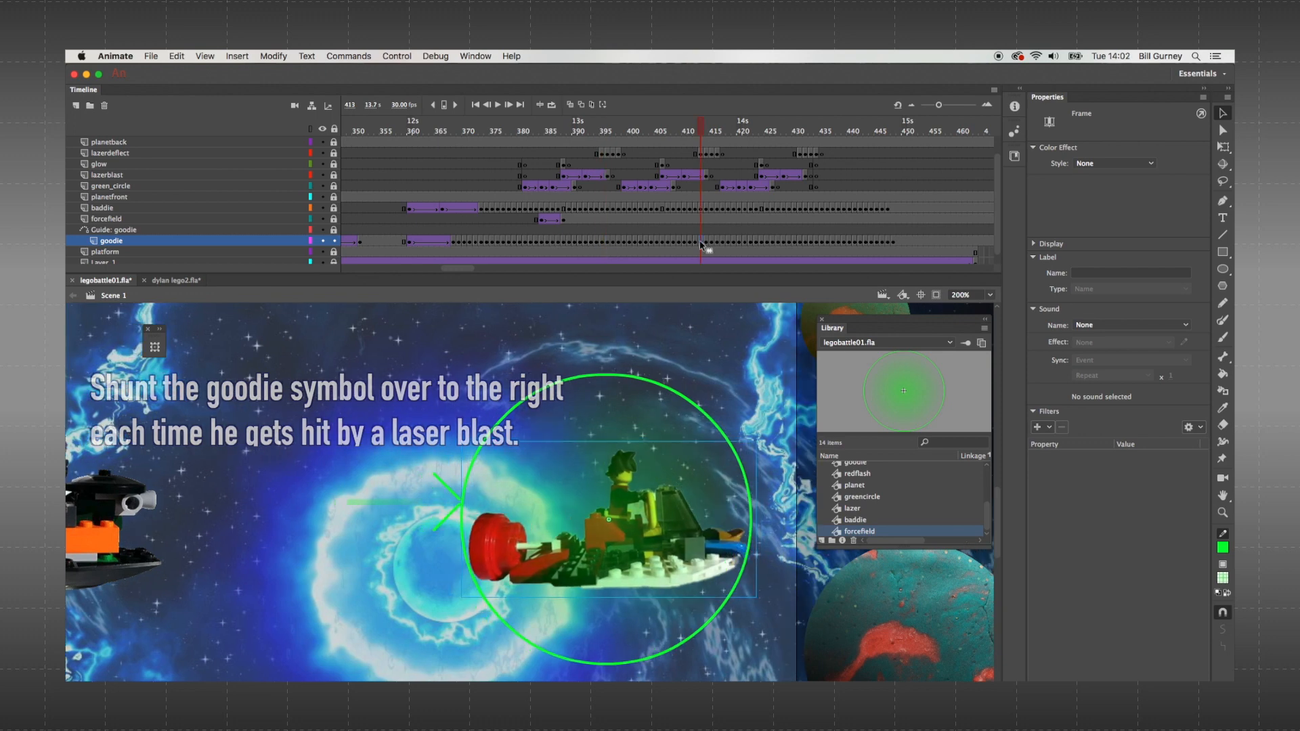
{"action": "left_click", "coordinate": [801, 243]}
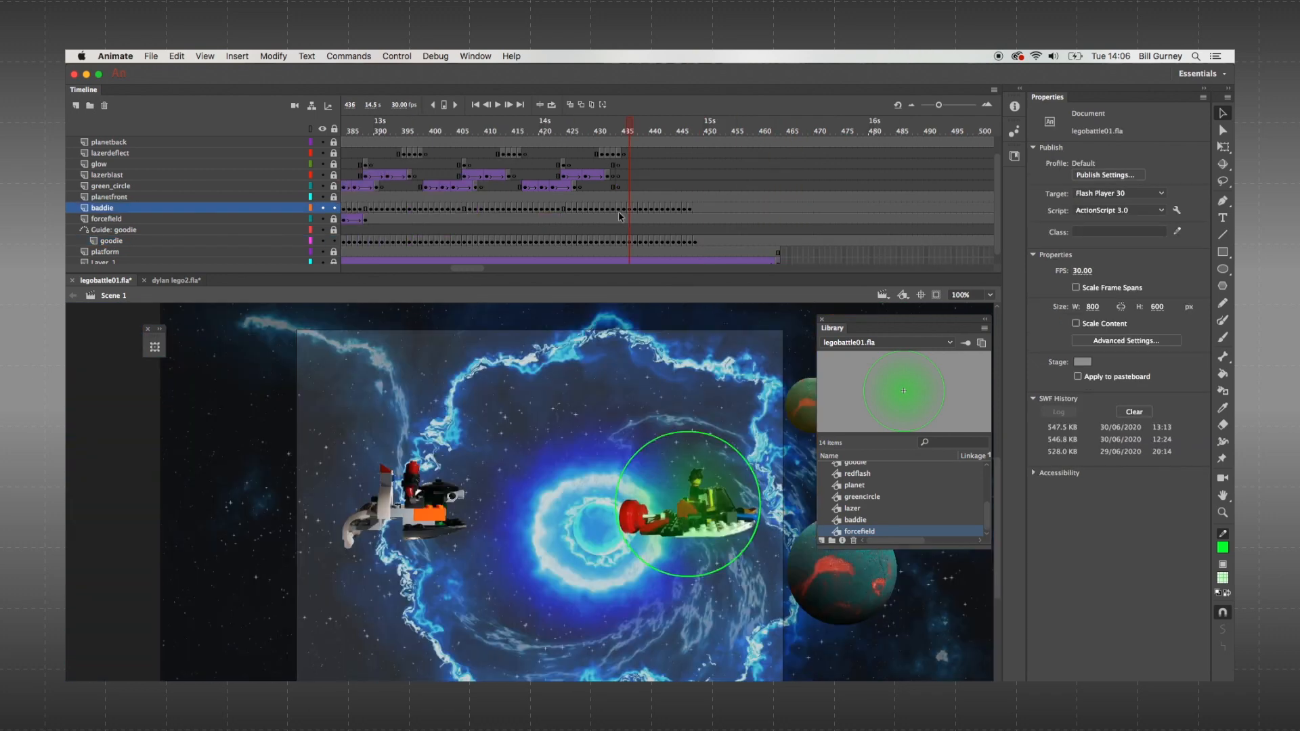
- Copy the baddie layer's frames 436 to 447 and paste them at frames 448 and 460
{"action": "left_click_drag", "start_coordinate": [627, 212], "coordinate": [684, 210]}
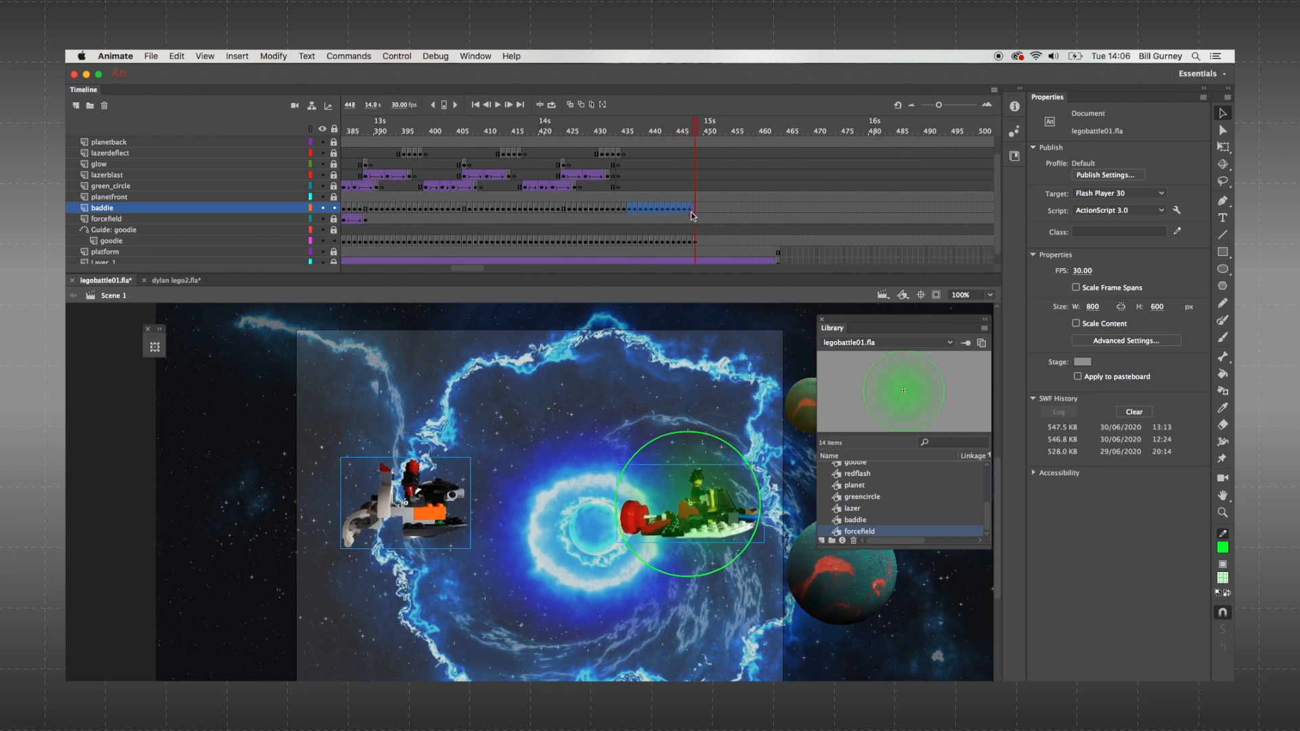
{"action": "right_click", "coordinate": [683, 213]}
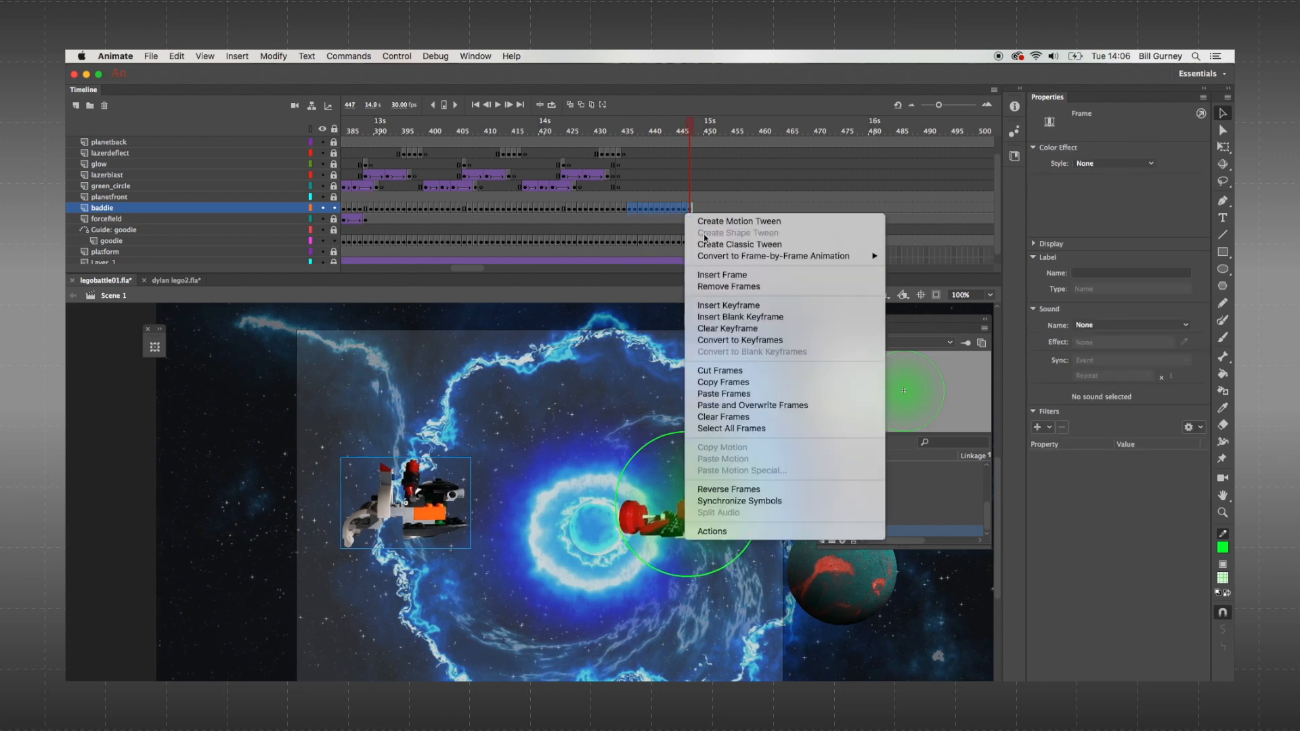
{"action": "left_click", "coordinate": [723, 382]}
{"action": "right_click", "coordinate": [696, 209]}
{"action": "left_click", "coordinate": [735, 390]}
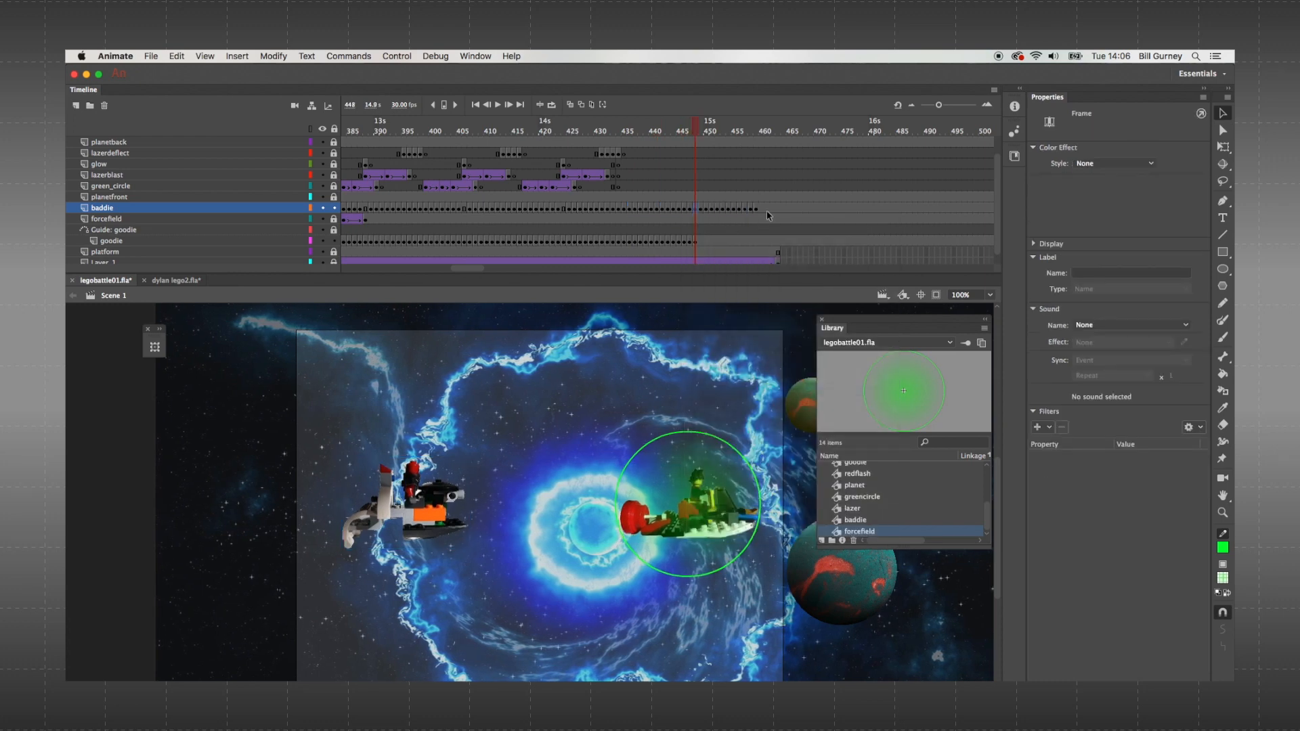
{"action": "right_click", "coordinate": [761, 209]}
{"action": "left_click", "coordinate": [799, 390]}
- Clear the goodie layer's keyframes from frame 440 to 449
{"action": "left_click_drag", "start_coordinate": [614, 133], "coordinate": [645, 130]}
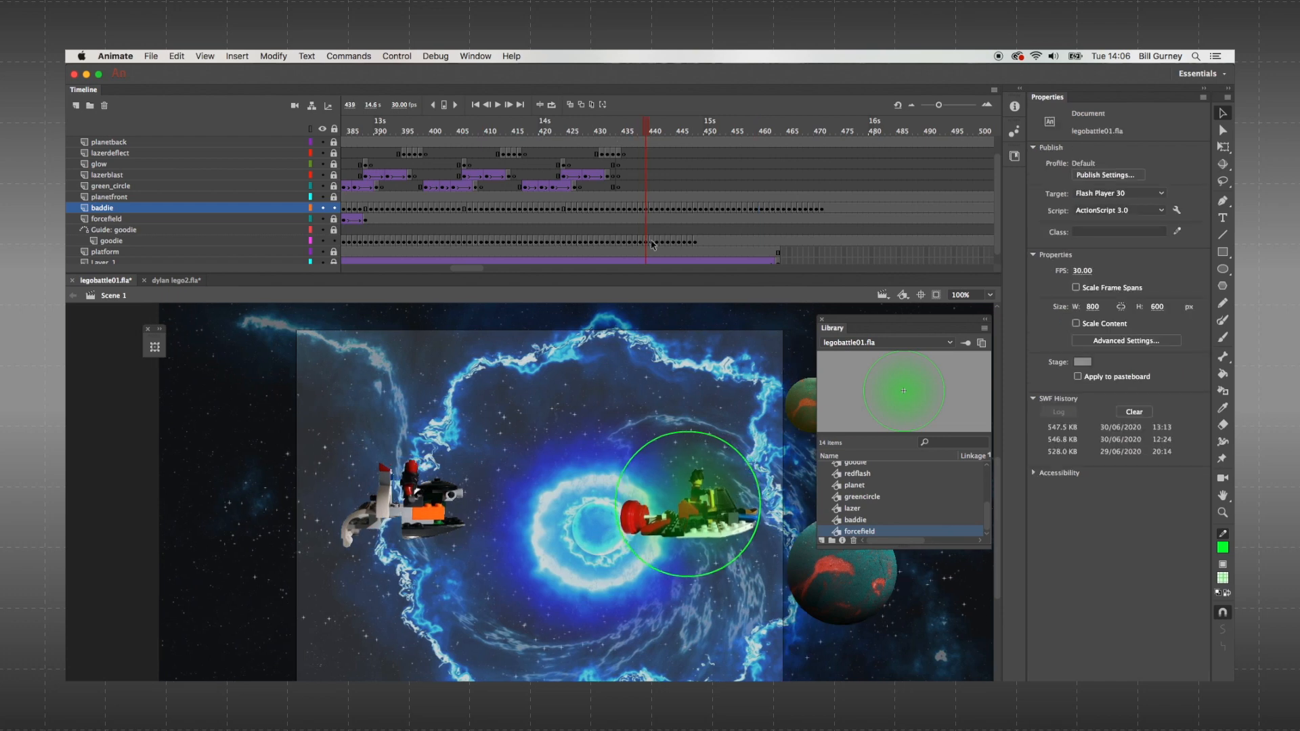
{"action": "left_click_drag", "start_coordinate": [652, 243], "coordinate": [697, 237]}
{"action": "right_click", "coordinate": [697, 237]}
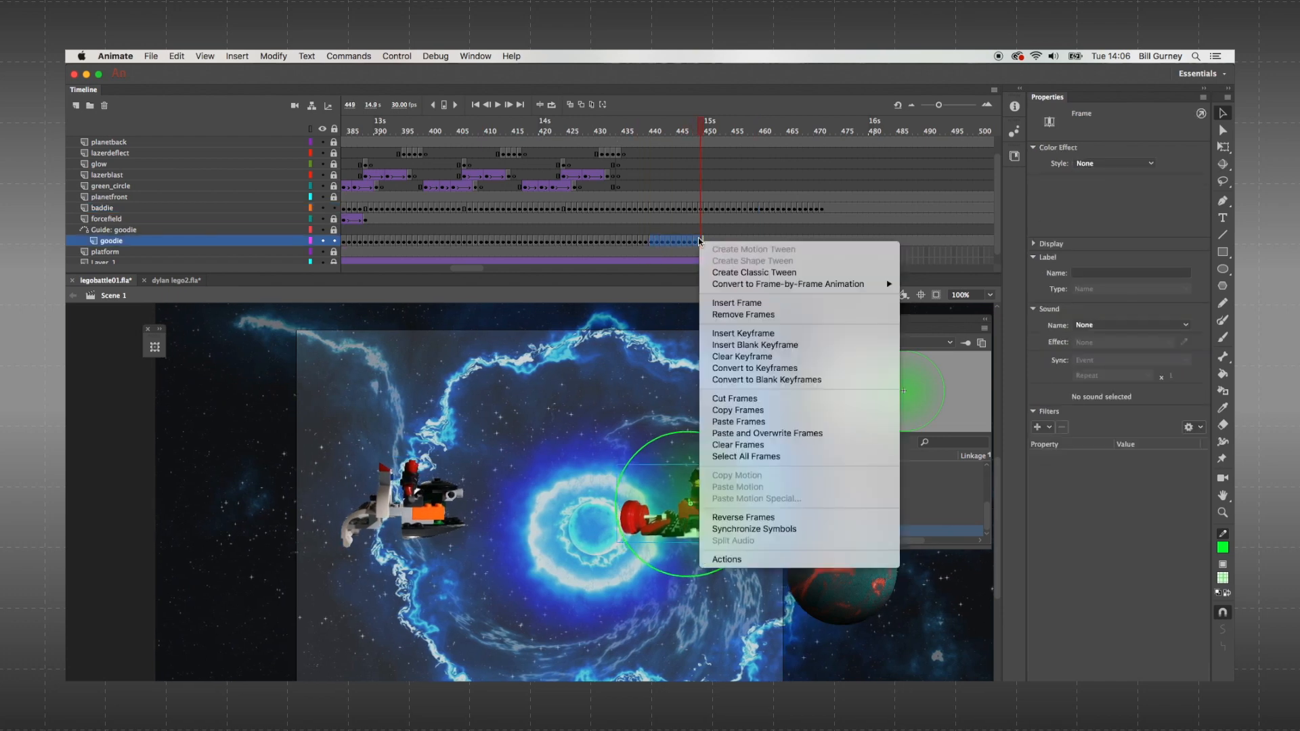
{"action": "left_click", "coordinate": [736, 358]}
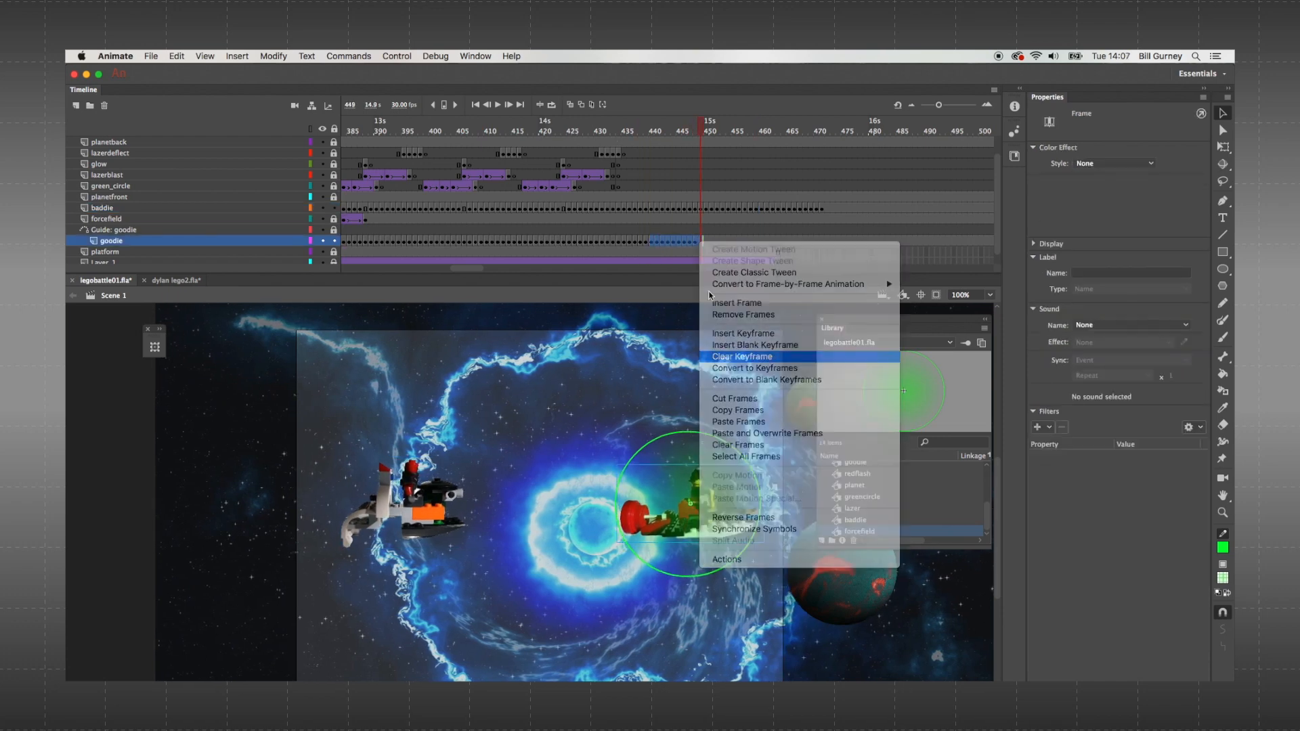
- Classic-tween the goodie ship off the right side of the stage from frame 439, with the end keyframe at frame 446
{"action": "right_click", "coordinate": [694, 240]}
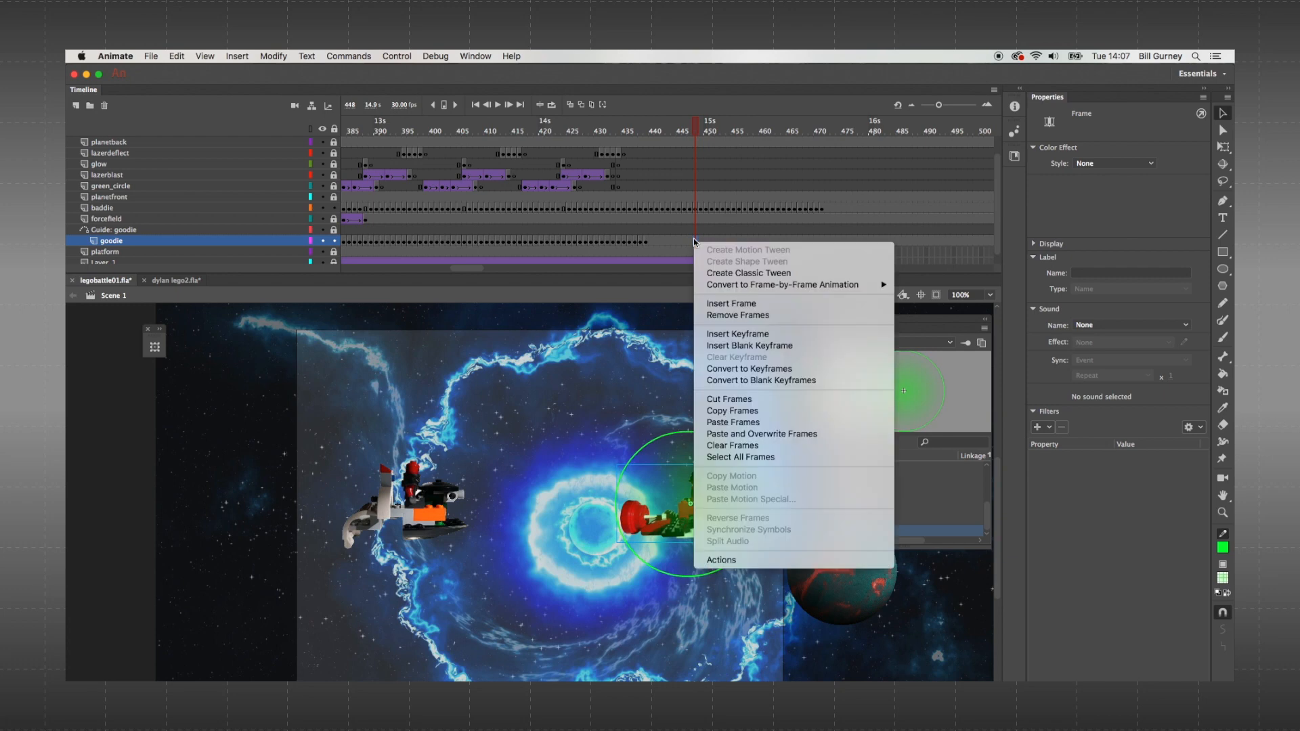
{"action": "left_click", "coordinate": [718, 335]}
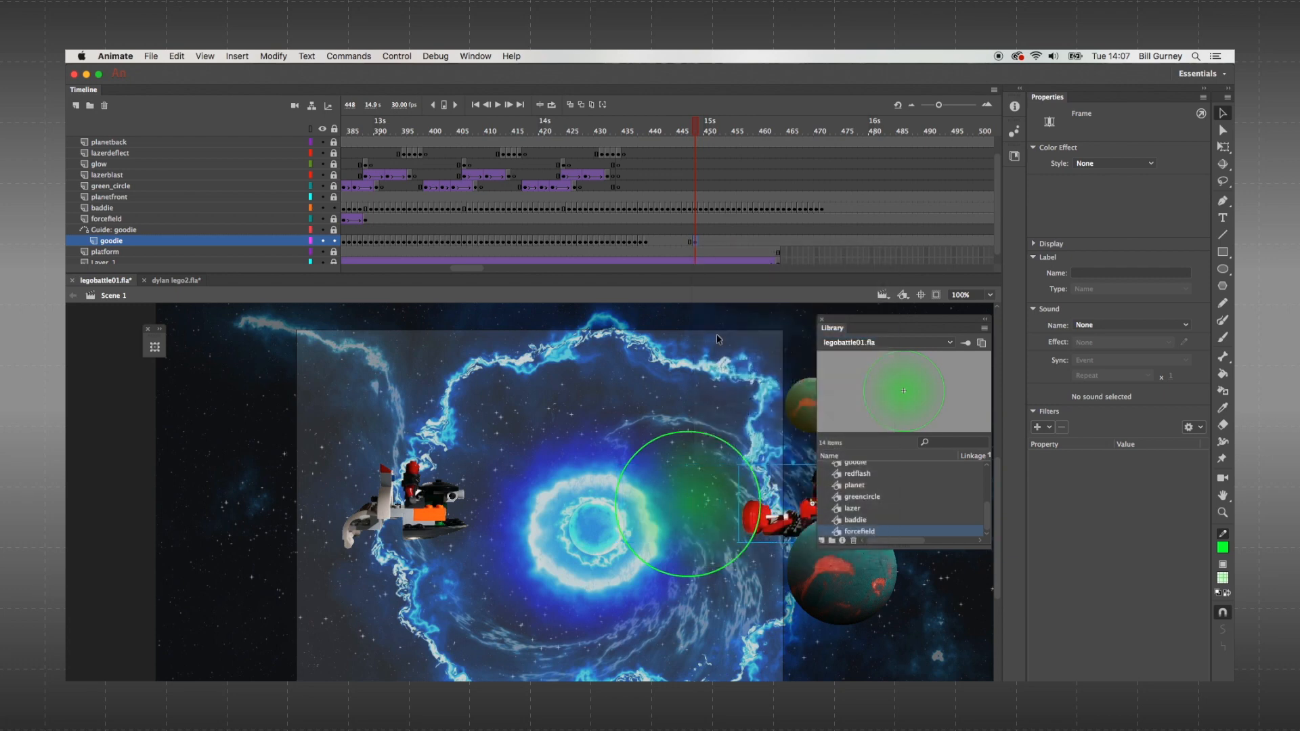
{"action": "right_click", "coordinate": [643, 241]}
{"action": "left_click", "coordinate": [670, 272]}
{"action": "left_click", "coordinate": [695, 242]}
{"action": "left_click_drag", "start_coordinate": [694, 241], "coordinate": [683, 245]}
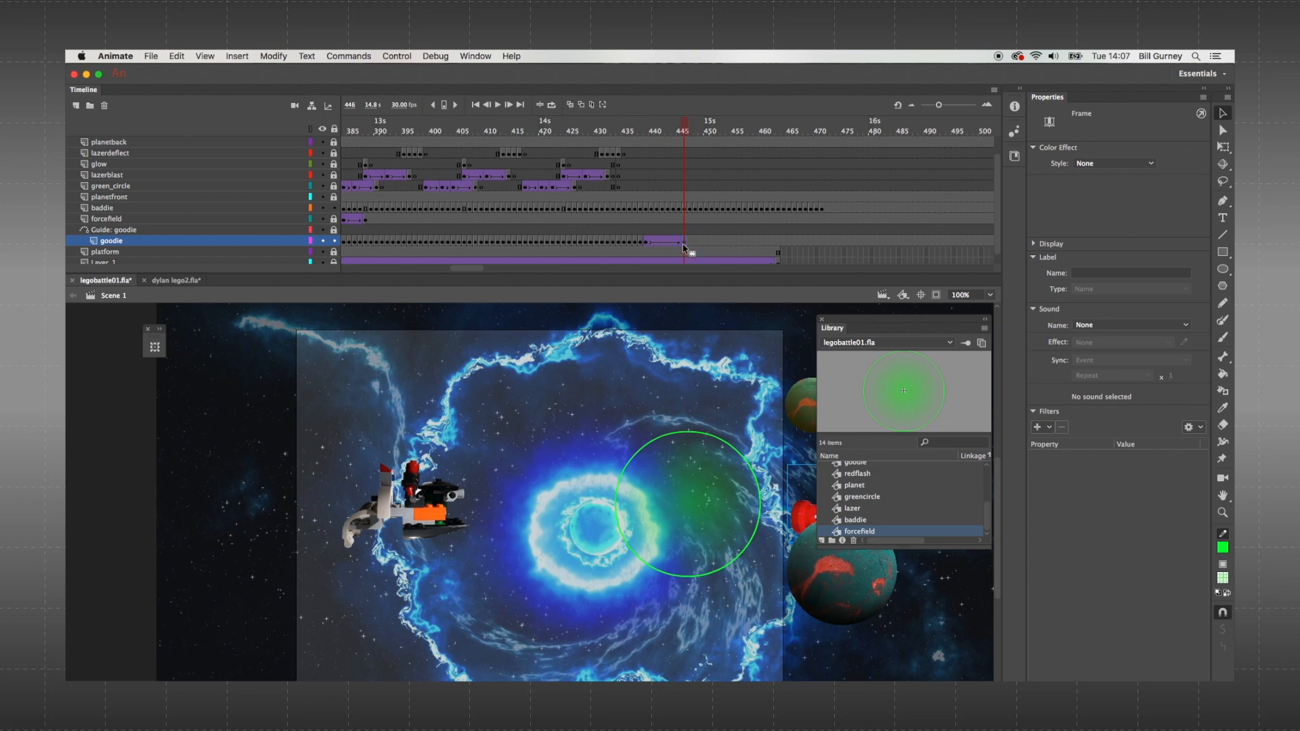
- Unlock all layers, insert forcefield keyframes at frames 439 and 446, and move the force field over the off-stage goodie at frame 446
{"action": "left_click", "coordinate": [334, 128]}
{"action": "left_click", "coordinate": [668, 453]}
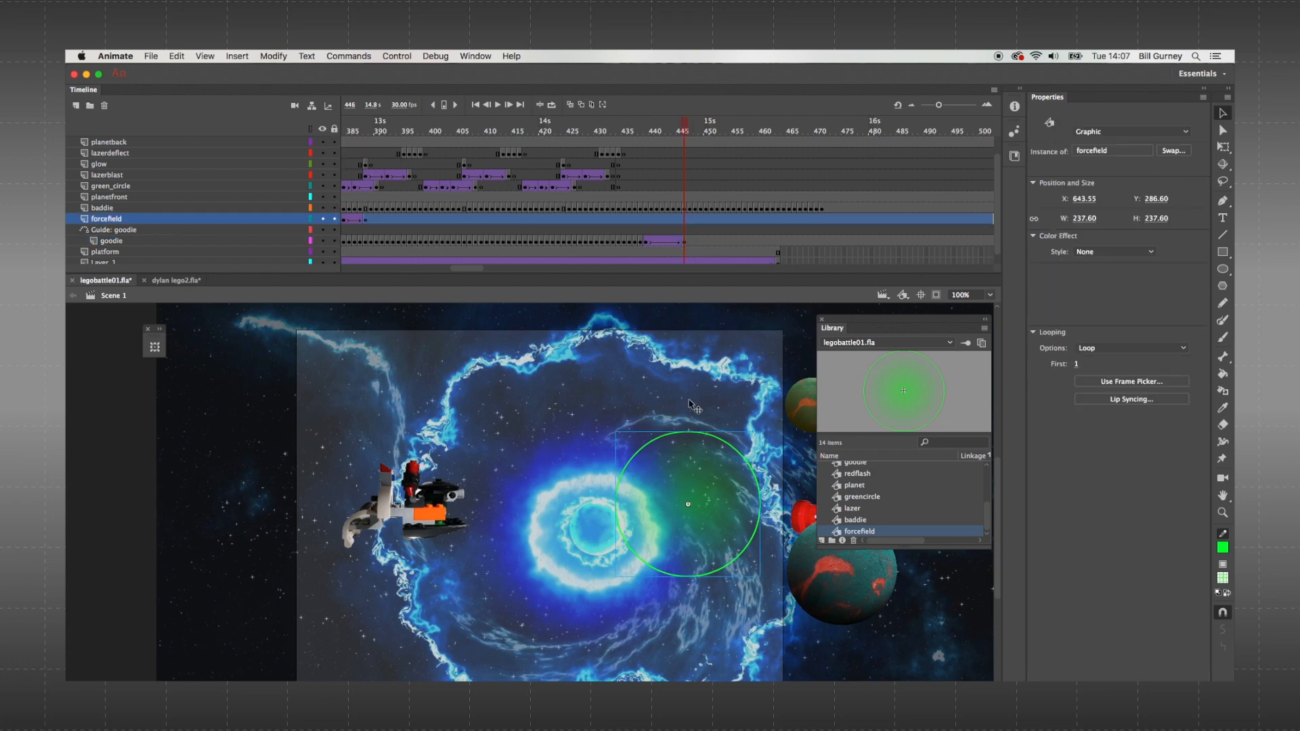
{"action": "right_click", "coordinate": [645, 223]}
{"action": "left_click", "coordinate": [683, 316]}
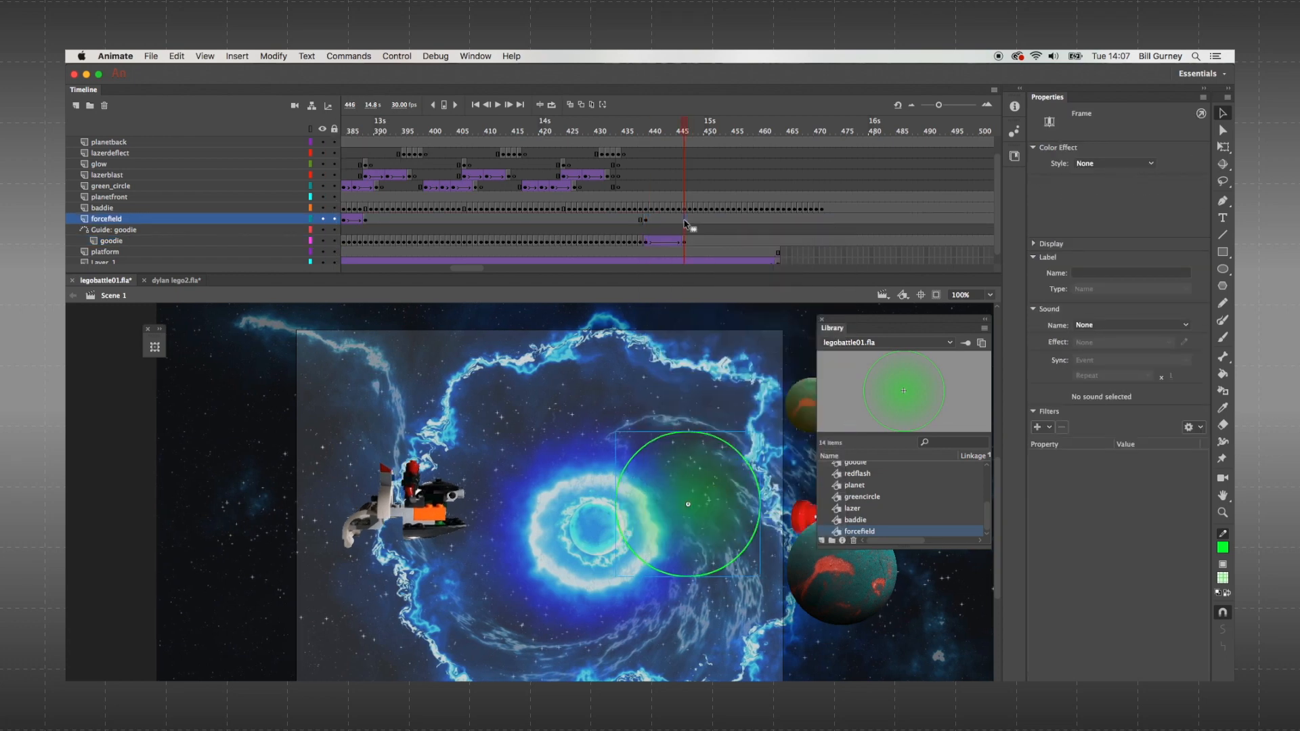
{"action": "right_click", "coordinate": [683, 220]}
{"action": "left_click", "coordinate": [704, 315]}
{"action": "left_click_drag", "start_coordinate": [683, 473], "coordinate": [859, 474]}
- Create a classic tween between forcefield frames 439 and 446 and scrub through the goodie's exit
{"action": "left_click", "coordinate": [690, 221]}
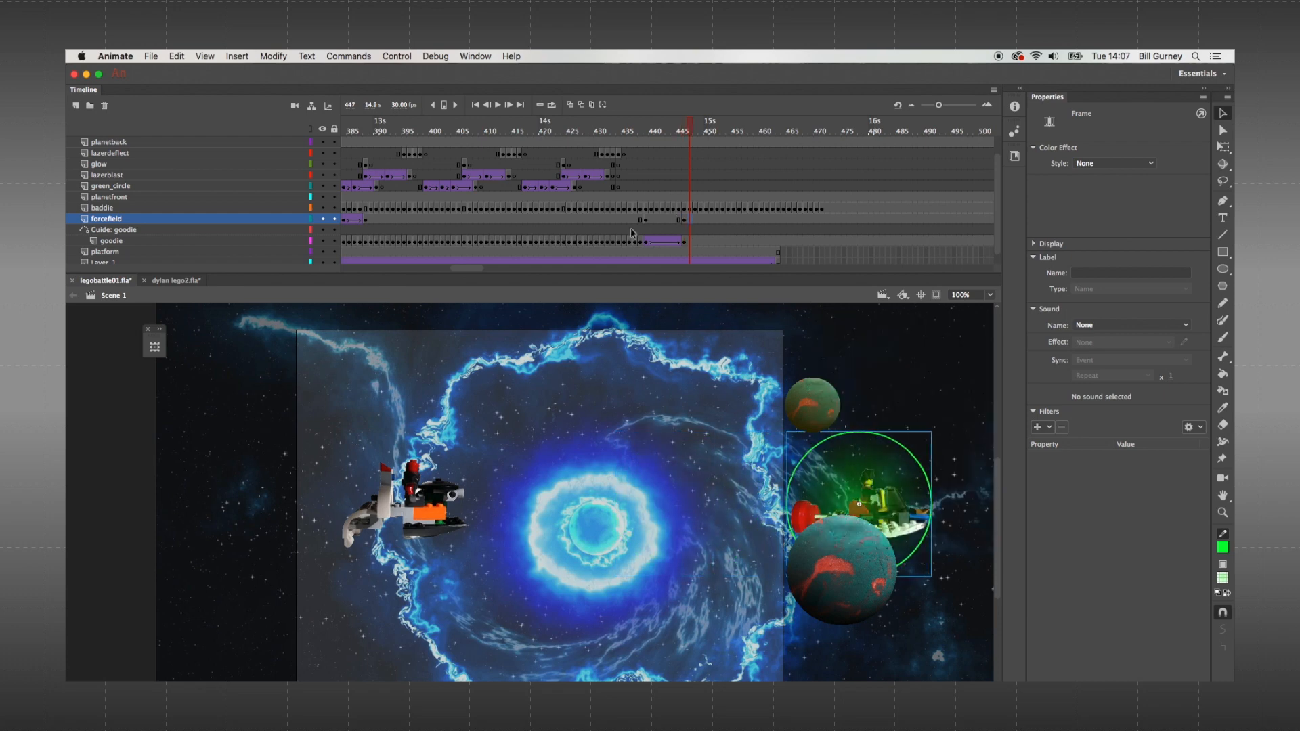
{"action": "left_click", "coordinate": [645, 224]}
{"action": "left_click", "coordinate": [688, 223]}
{"action": "left_click", "coordinate": [646, 226]}
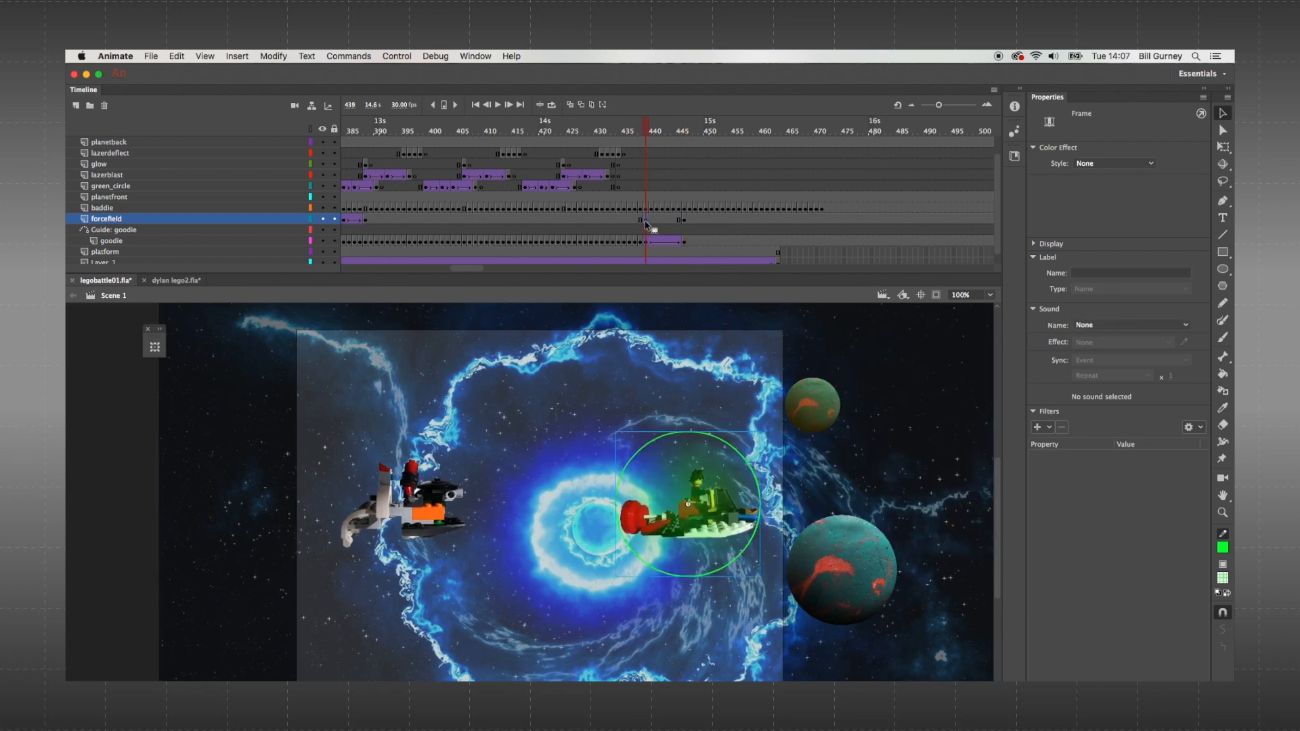
{"action": "right_click", "coordinate": [646, 226]}
{"action": "left_click", "coordinate": [677, 257]}
{"action": "left_click", "coordinate": [641, 130]}
{"action": "left_click", "coordinate": [612, 130]}
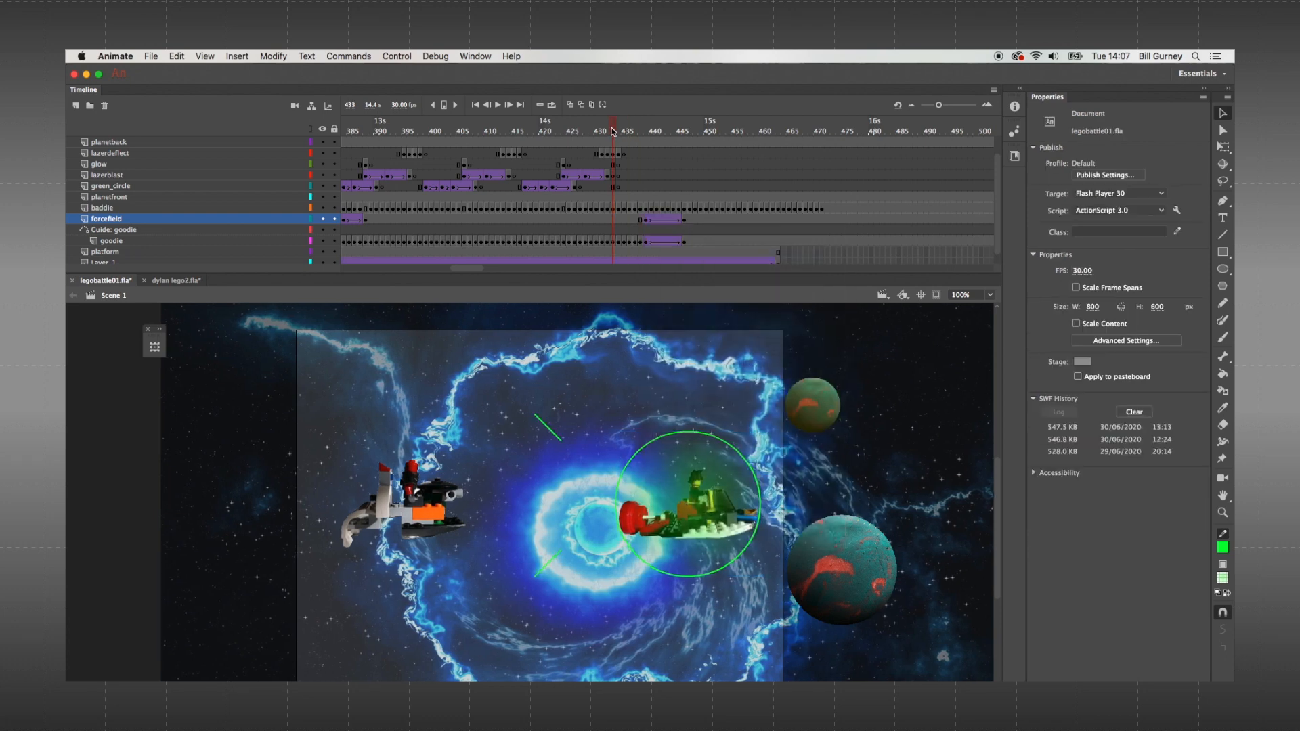
{"action": "left_click_drag", "start_coordinate": [613, 131], "coordinate": [750, 132]}
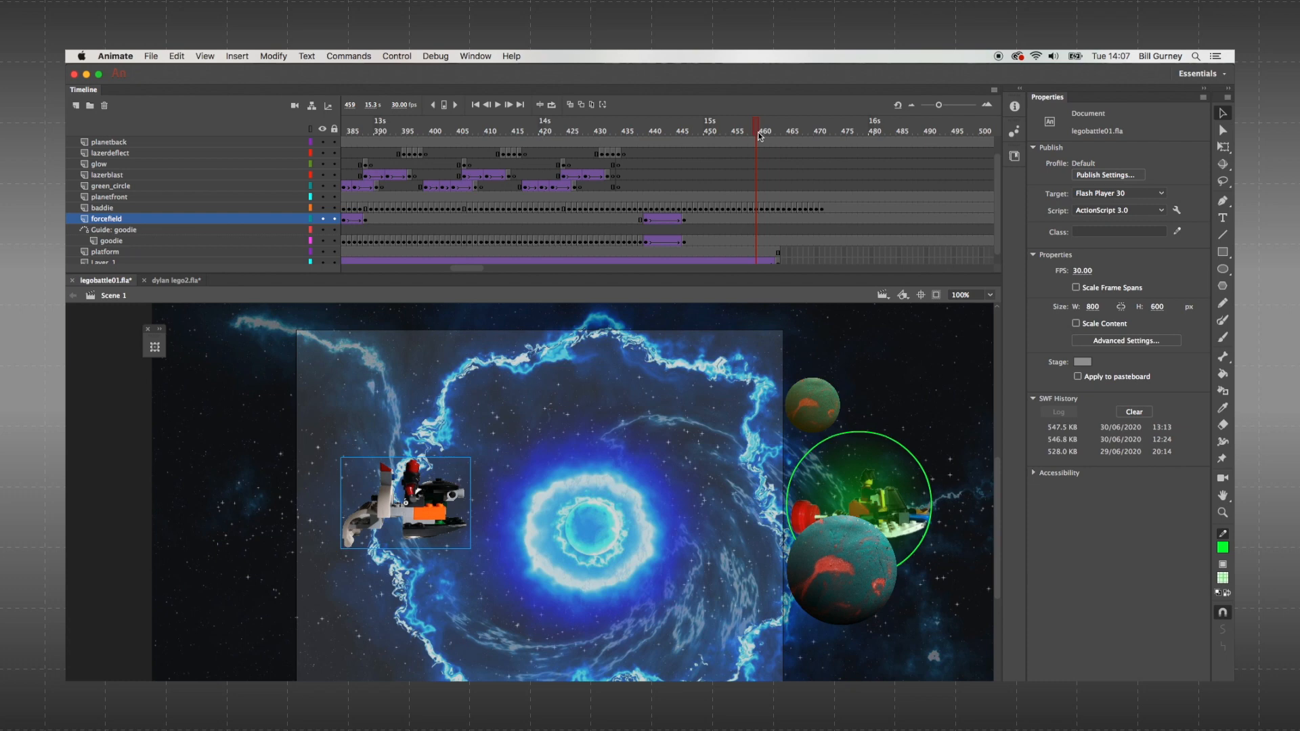
- Insert keyframes at frame 458 on the forcefield and goodie layers, and enlarge the timeline to show Layer_1
{"action": "left_click", "coordinate": [749, 219]}
{"action": "right_click", "coordinate": [749, 220]}
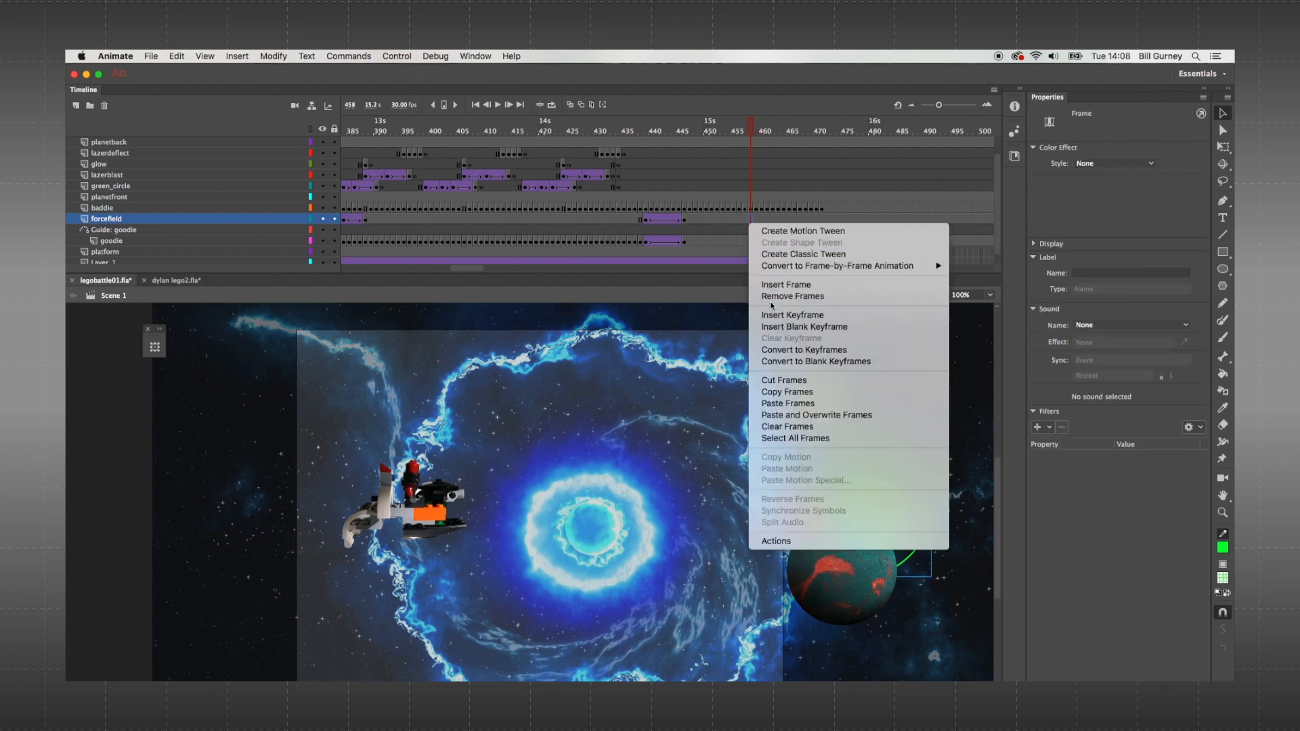
{"action": "left_click", "coordinate": [778, 315]}
{"action": "left_click", "coordinate": [750, 241]}
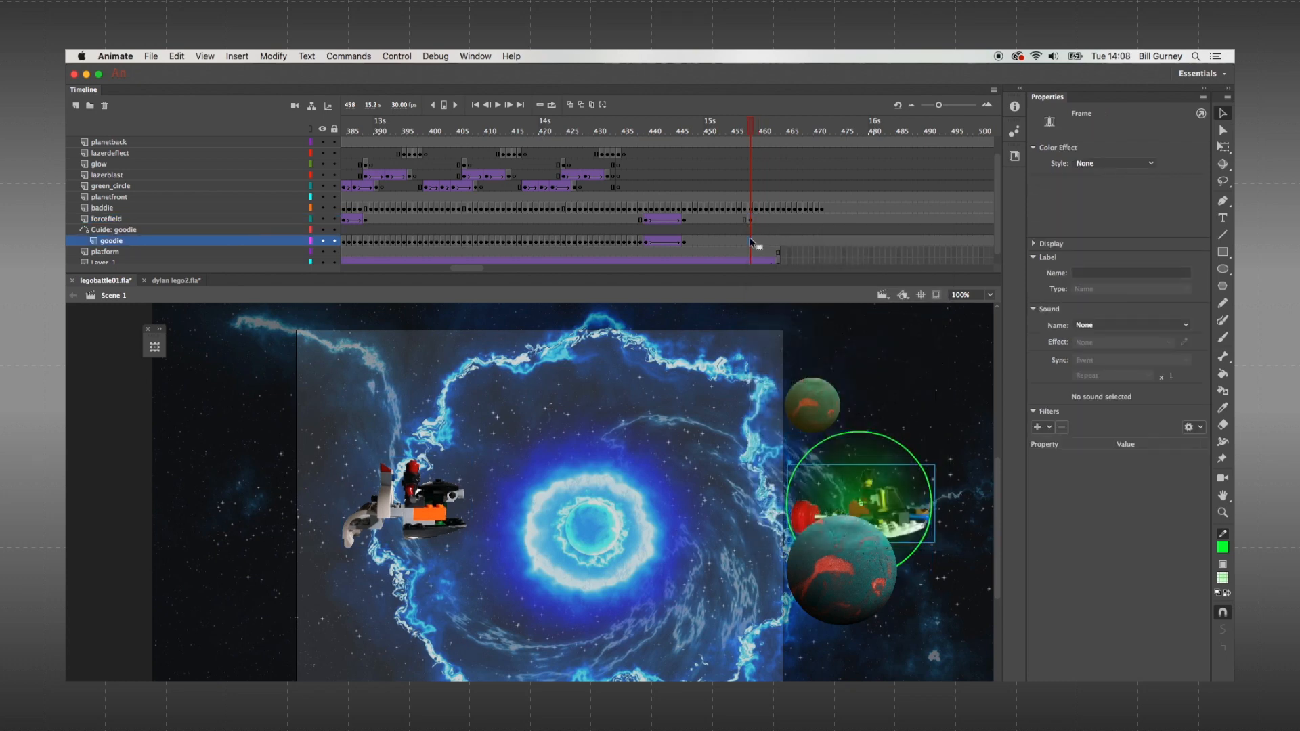
{"action": "right_click", "coordinate": [750, 241]}
{"action": "left_click", "coordinate": [777, 334]}
{"action": "left_click_drag", "start_coordinate": [781, 273], "coordinate": [784, 303]}
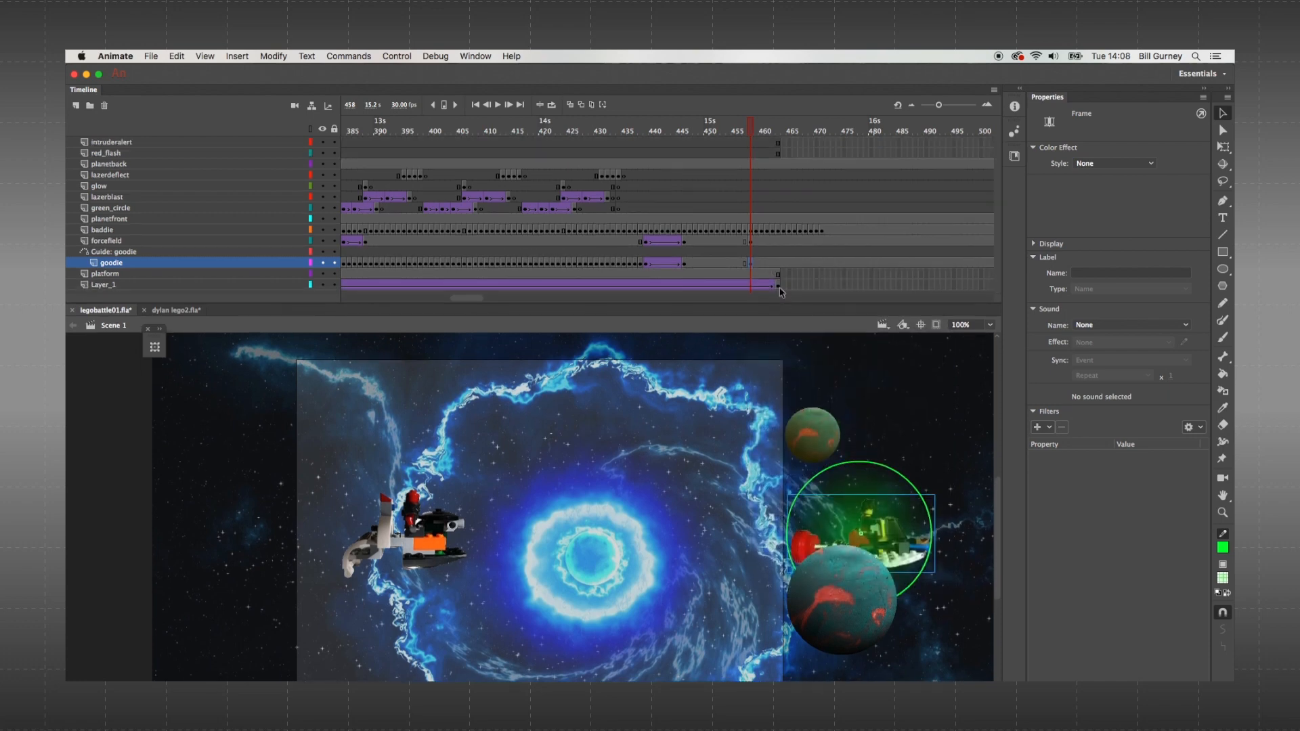
- Try to move the end keyframe of the Layer_1 background tween out to frame 488
{"action": "left_click", "coordinate": [778, 284]}
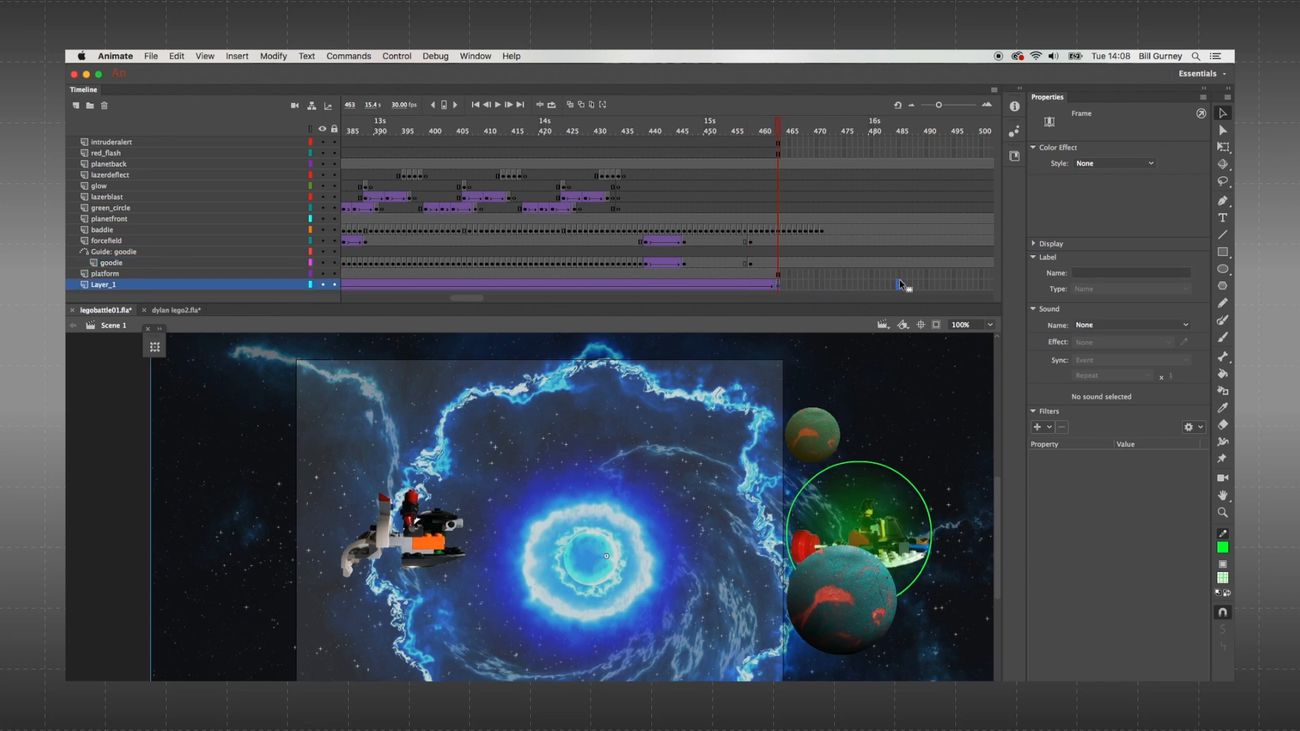
{"action": "key", "text": "F5"}
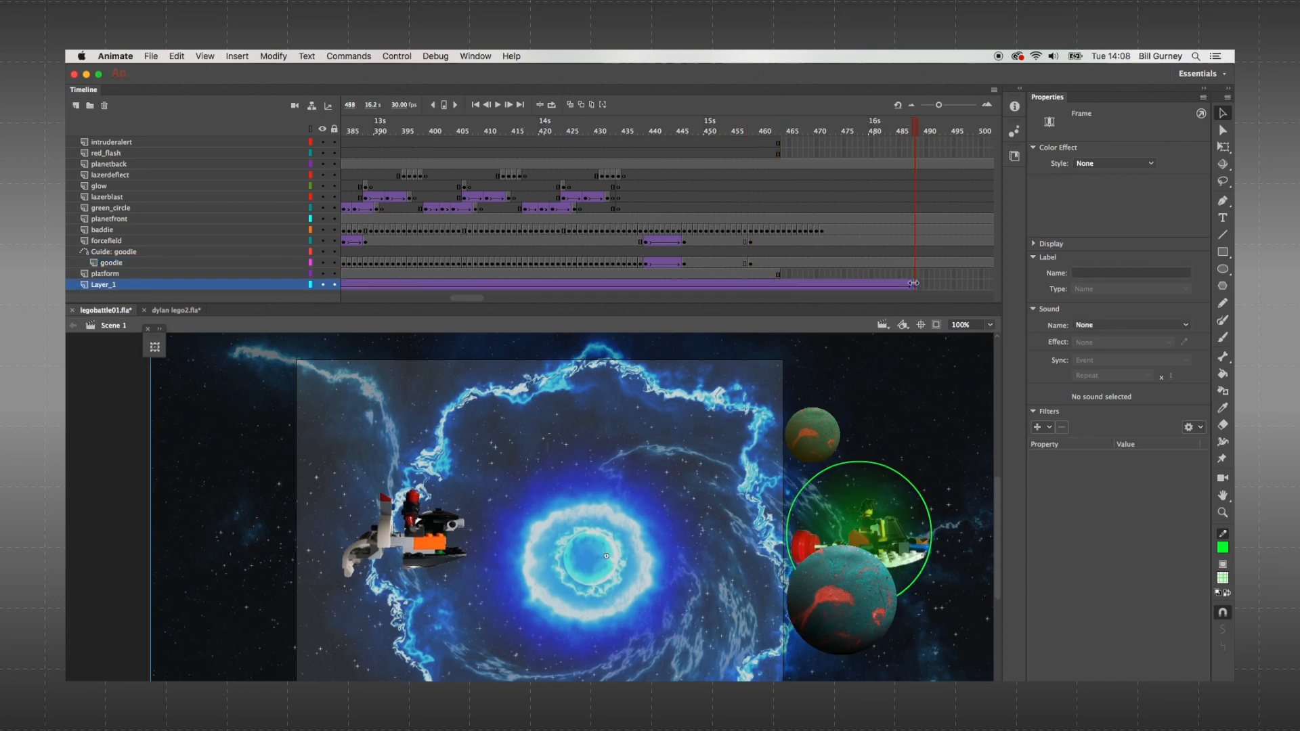
{"action": "key", "text": "super+z"}
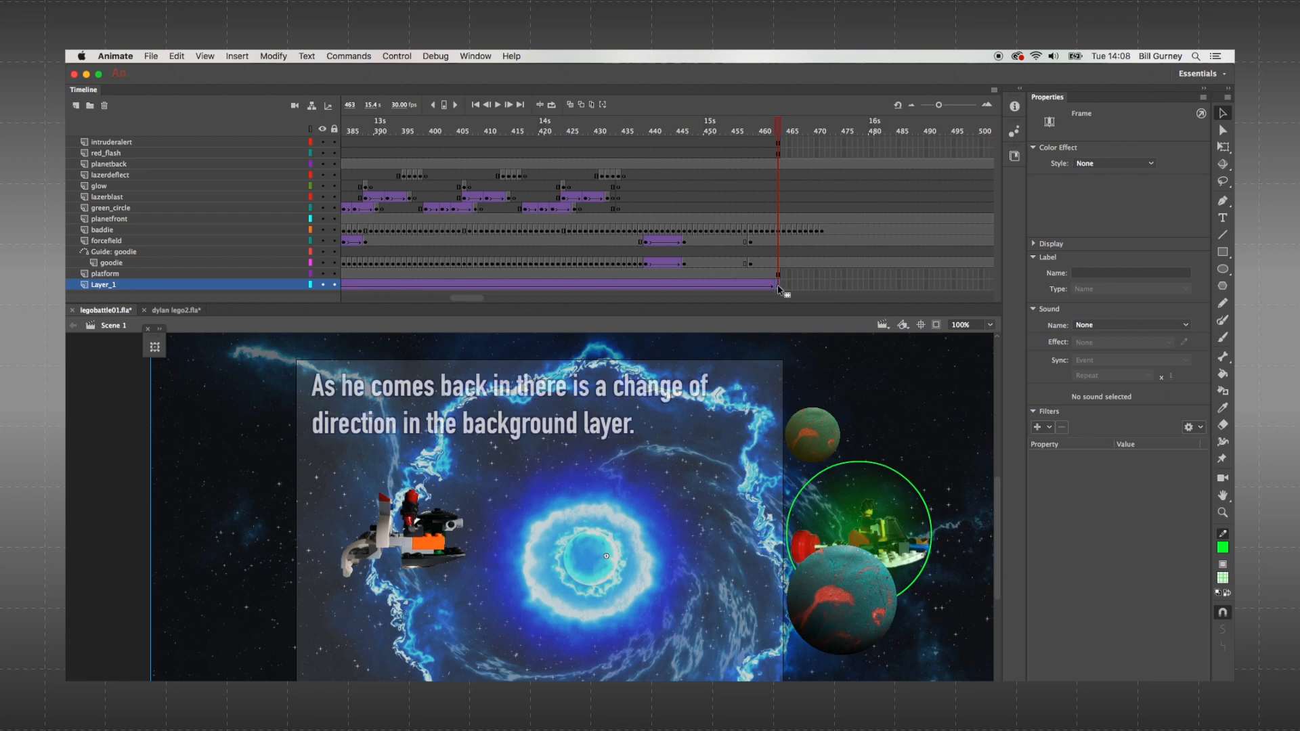
- End the Layer_1 background tween with a keyframe at frame 458 and nudge the background 20 px to the right there
{"action": "left_click", "coordinate": [750, 285]}
{"action": "left_click_drag", "start_coordinate": [749, 289], "coordinate": [750, 291]}
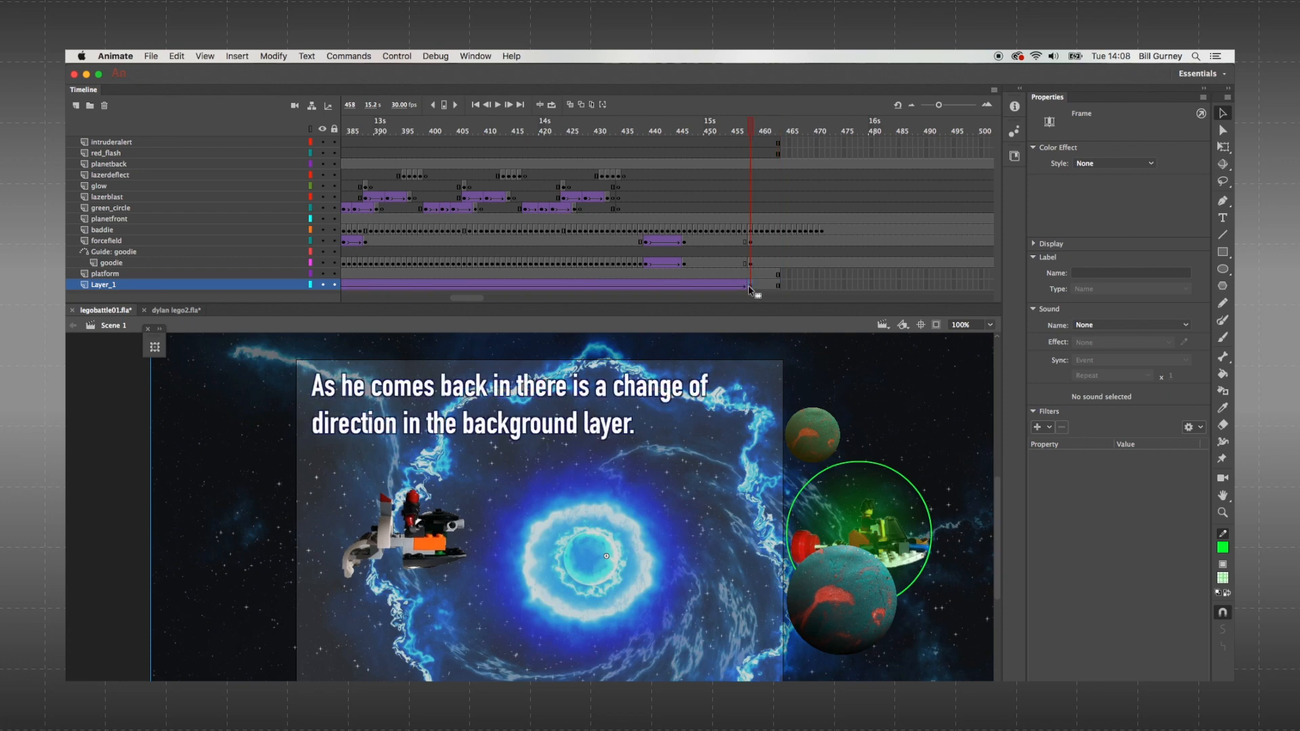
{"action": "key", "text": "shift+Right"}
{"action": "key", "text": "shift+Right"}
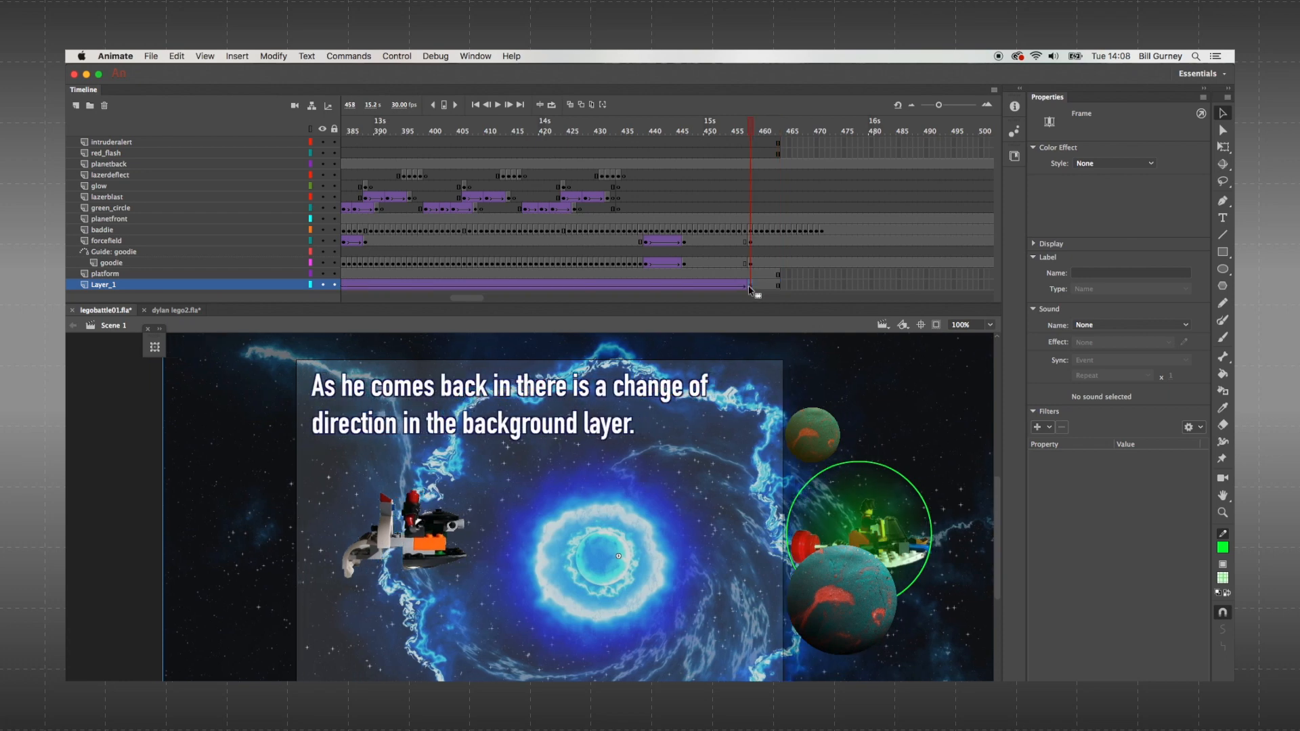
- Flip the goodie ship horizontally at frame 458
{"action": "left_click", "coordinate": [750, 241]}
{"action": "left_click", "coordinate": [750, 263]}
{"action": "left_click", "coordinate": [272, 56]}
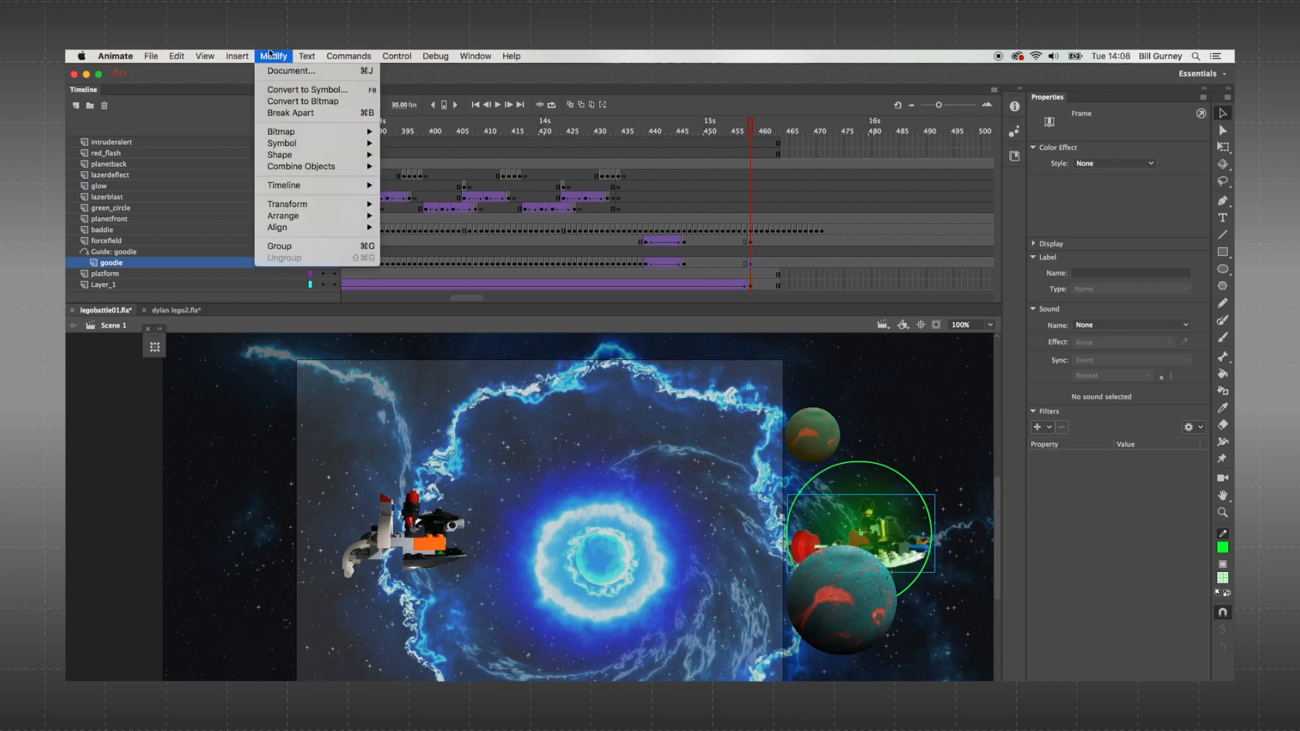
{"action": "mouse_move", "coordinate": [292, 205]}
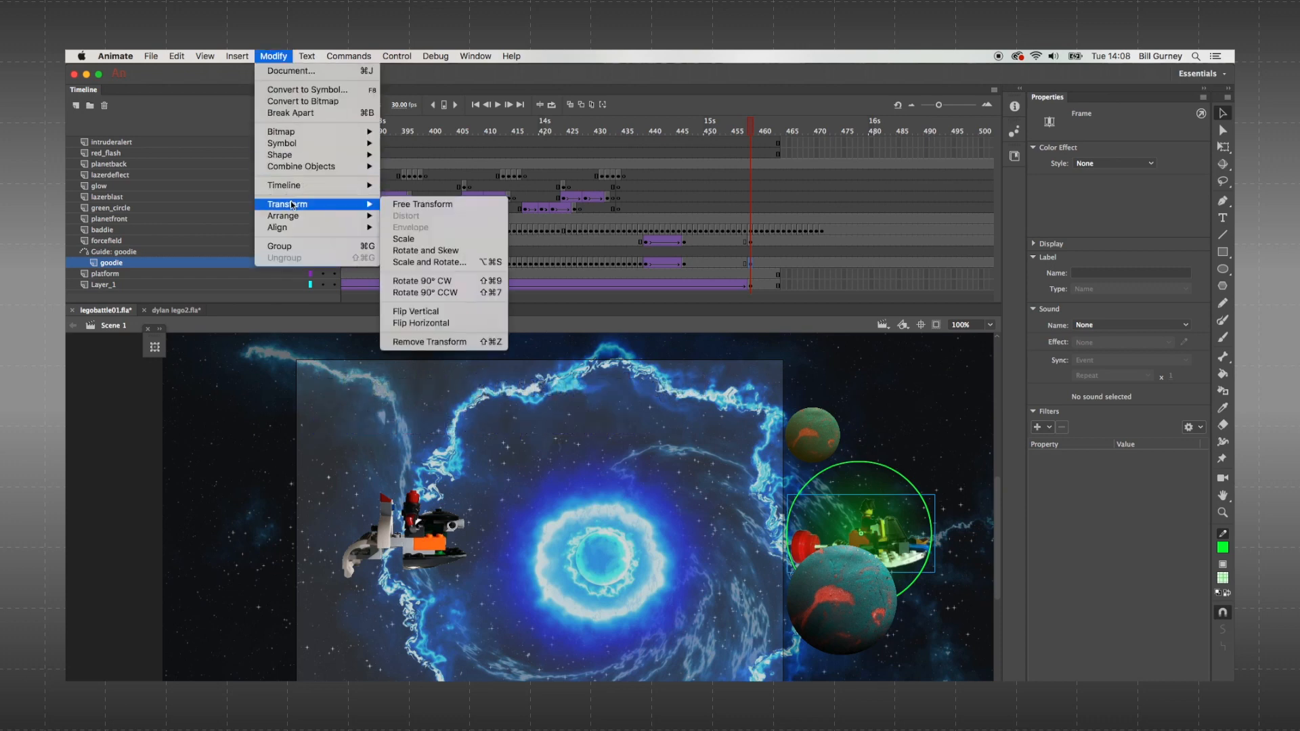
{"action": "left_click", "coordinate": [428, 322]}
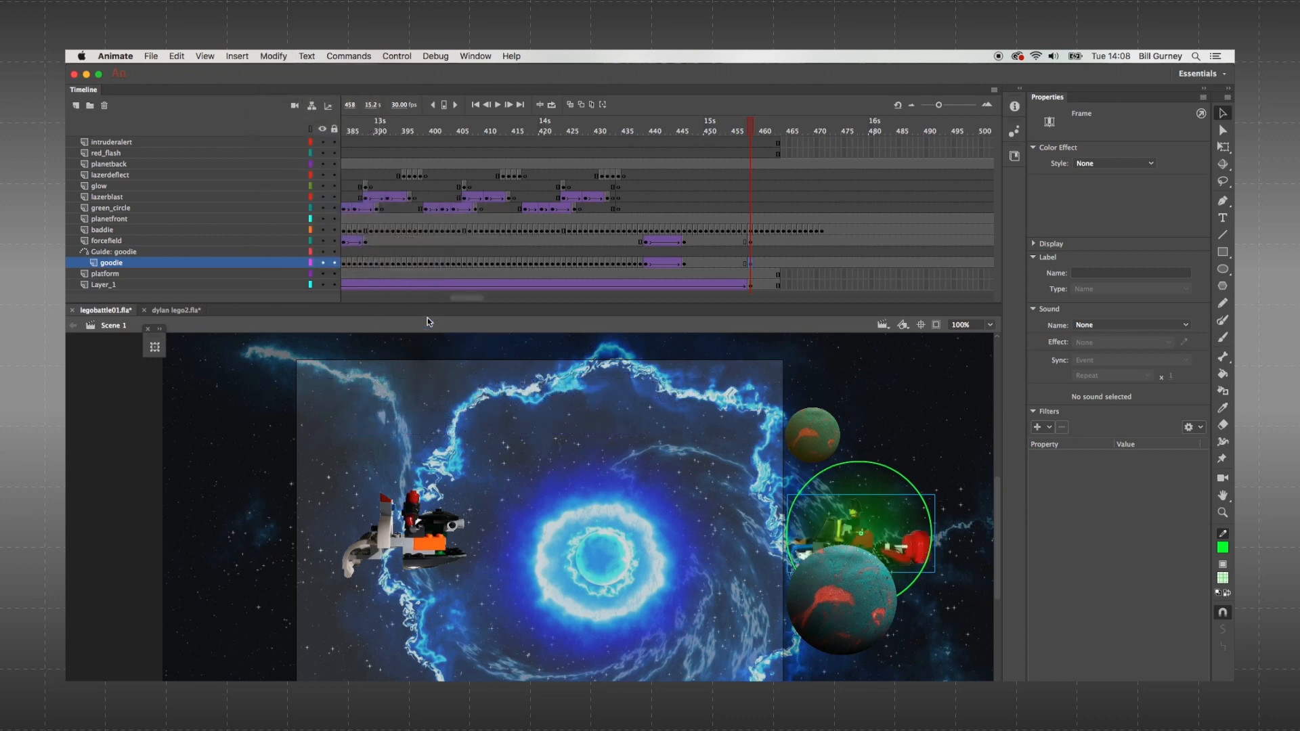
- Insert keyframes at frame 467 on the forcefield and goodie layers
{"action": "left_click", "coordinate": [797, 241]}
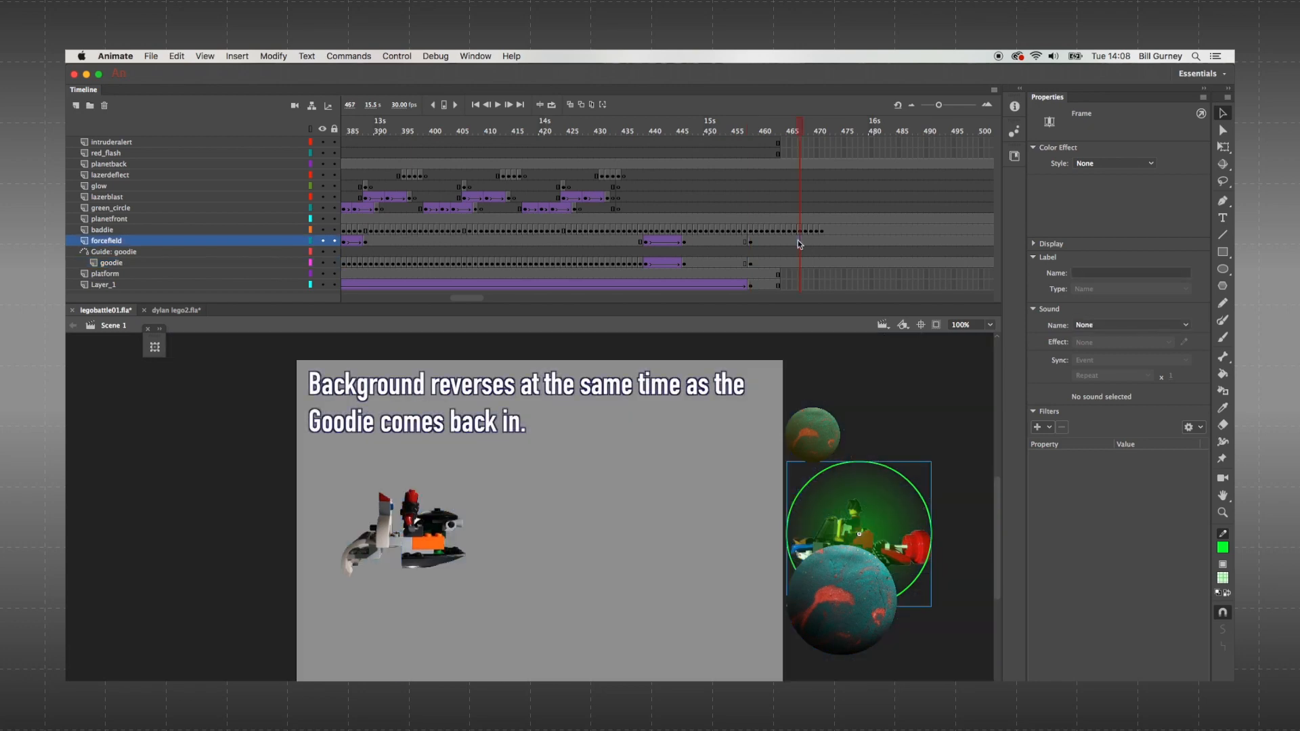
{"action": "right_click", "coordinate": [798, 239]}
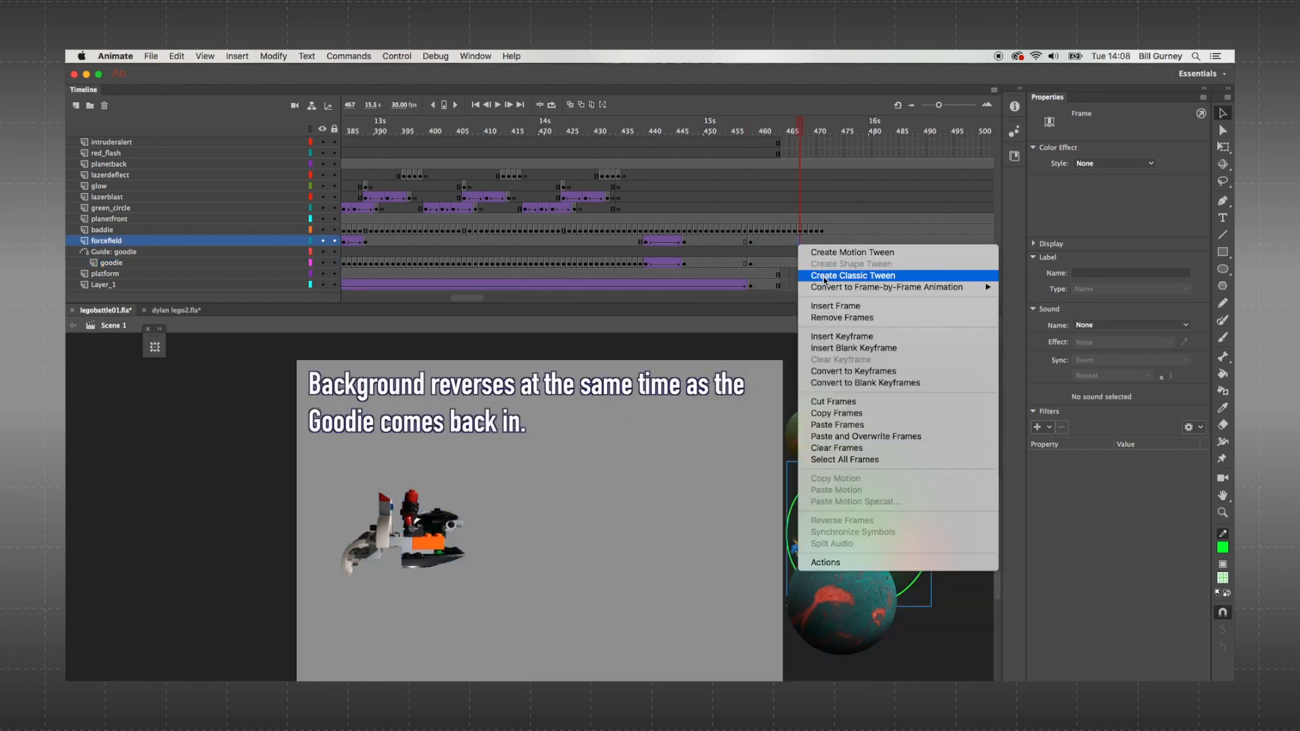
{"action": "left_click", "coordinate": [827, 337]}
{"action": "left_click", "coordinate": [803, 263]}
{"action": "right_click", "coordinate": [802, 263]}
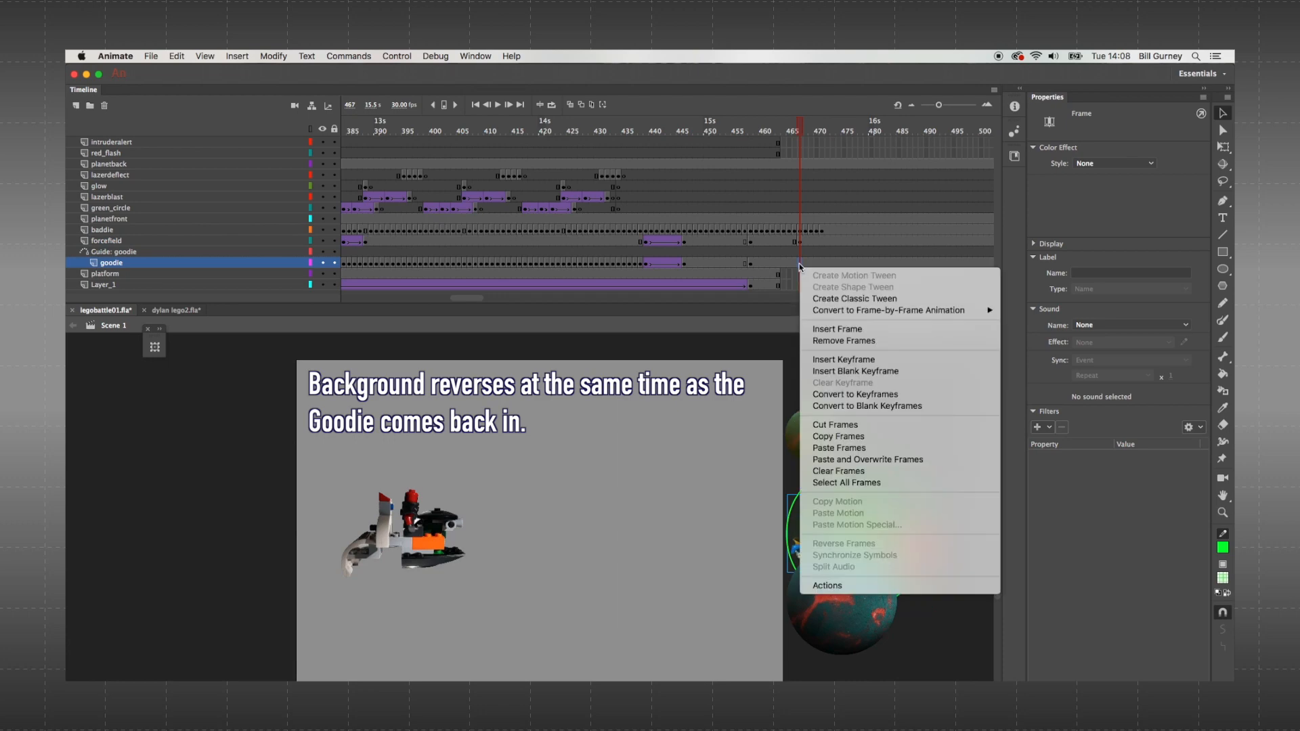
{"action": "left_click", "coordinate": [822, 361]}
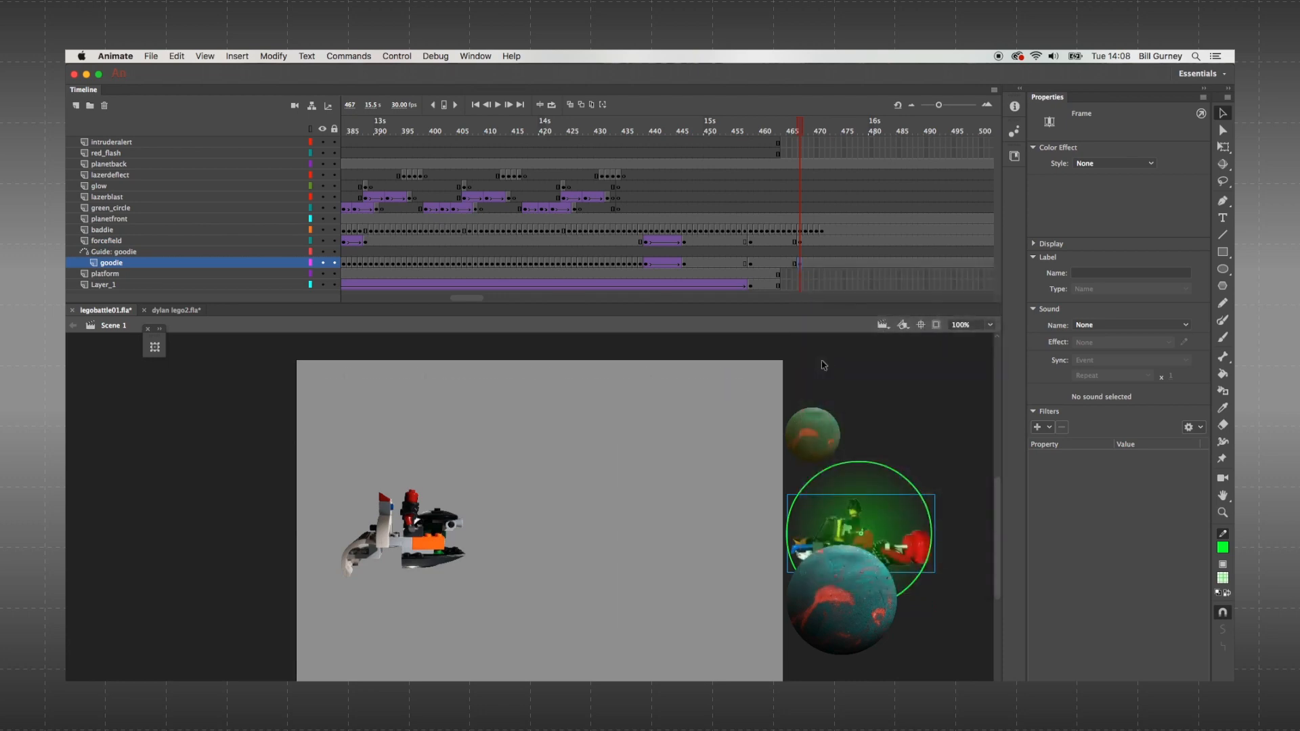
- Move the force field left at frame 467 so it sits inside the right part of the stage
{"action": "left_click", "coordinate": [801, 243]}
{"action": "key", "text": "shift+Left"}
{"action": "key", "text": "shift+Left"}
{"action": "key", "text": "shift+Left"}
{"action": "key", "text": "shift+Left"}
{"action": "key", "text": "shift+Left"}
{"action": "key", "text": "shift+Left"}
{"action": "key", "text": "shift+Left"}
{"action": "key", "text": "shift+Left"}
{"action": "key", "text": "shift+Left"}
{"action": "key", "text": "shift+Left"}
{"action": "key", "text": "shift+Left"}
{"action": "key", "text": "shift+Left"}
{"action": "key", "text": "shift+Left"}
{"action": "key", "text": "shift+Left"}
{"action": "key", "text": "shift+Left"}
{"action": "key", "text": "shift+Left"}
{"action": "key", "text": "shift+Left"}
{"action": "key", "text": "shift+Left"}
{"action": "key", "text": "shift+Left"}
{"action": "key", "text": "shift+Left"}
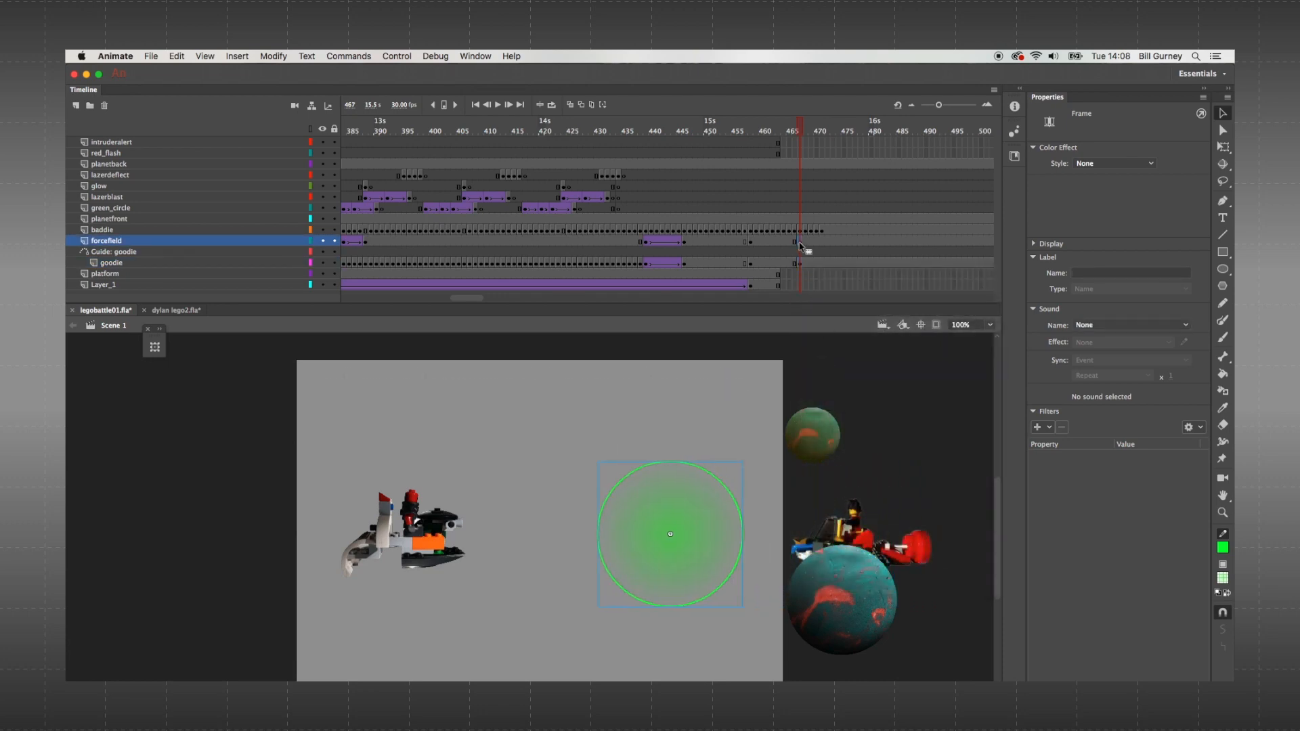
- Move the flipped goodie ship left at frame 467 so it sits inside the force field on the stage
{"action": "left_click", "coordinate": [798, 263]}
{"action": "key", "text": "shift+Left"}
{"action": "key", "text": "shift+Left"}
{"action": "key", "text": "shift+Left"}
{"action": "key", "text": "shift+Left"}
{"action": "key", "text": "shift+Left"}
{"action": "key", "text": "shift+Left"}
{"action": "key", "text": "shift+Left"}
{"action": "key", "text": "shift+Left"}
{"action": "key", "text": "shift+Left"}
{"action": "key", "text": "shift+Left"}
{"action": "key", "text": "shift+Left"}
{"action": "key", "text": "shift+Left"}
{"action": "key", "text": "shift+Left"}
{"action": "key", "text": "shift+Left"}
{"action": "key", "text": "shift+Left"}
{"action": "key", "text": "shift+Left"}
{"action": "key", "text": "shift+Left"}
{"action": "key", "text": "shift+Left"}
{"action": "key", "text": "shift+Left"}
{"action": "key", "text": "shift+Left"}
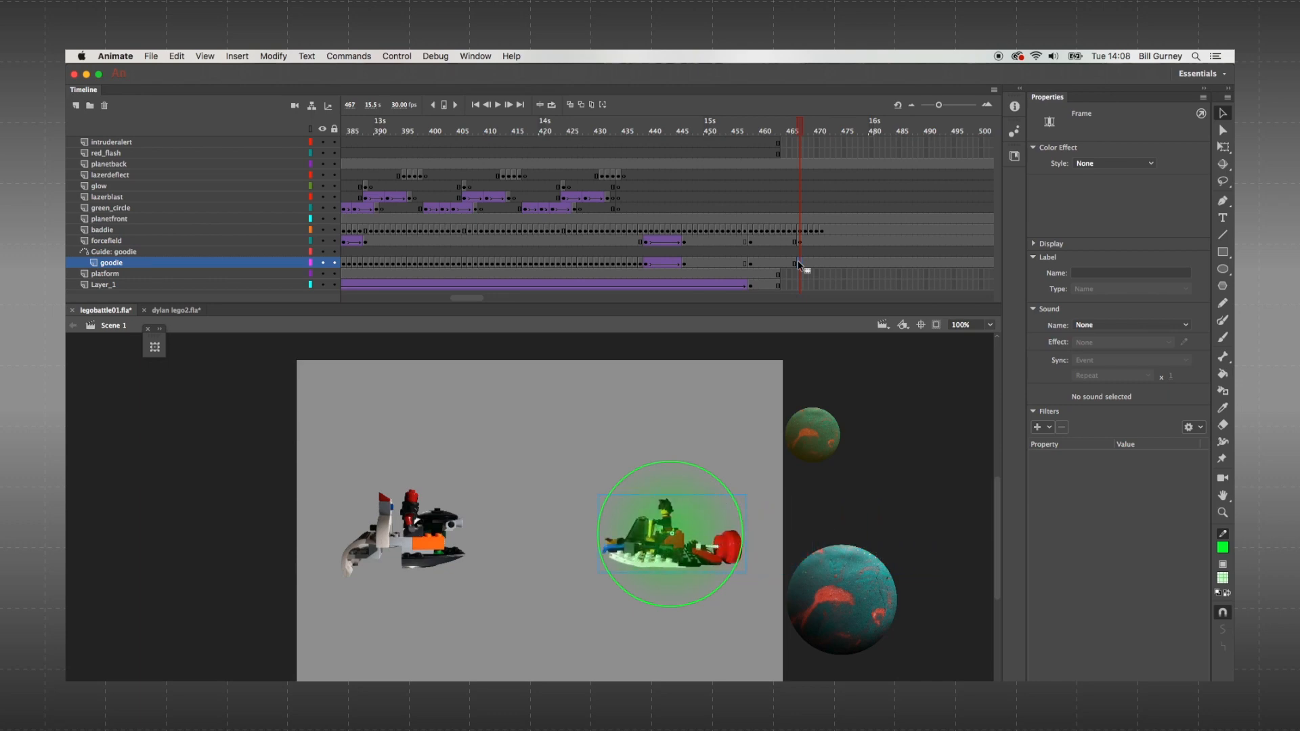
- Create classic tweens from frame 458 to 467 on the forcefield and goodie layers for the return to the stage
{"action": "left_click", "coordinate": [752, 243]}
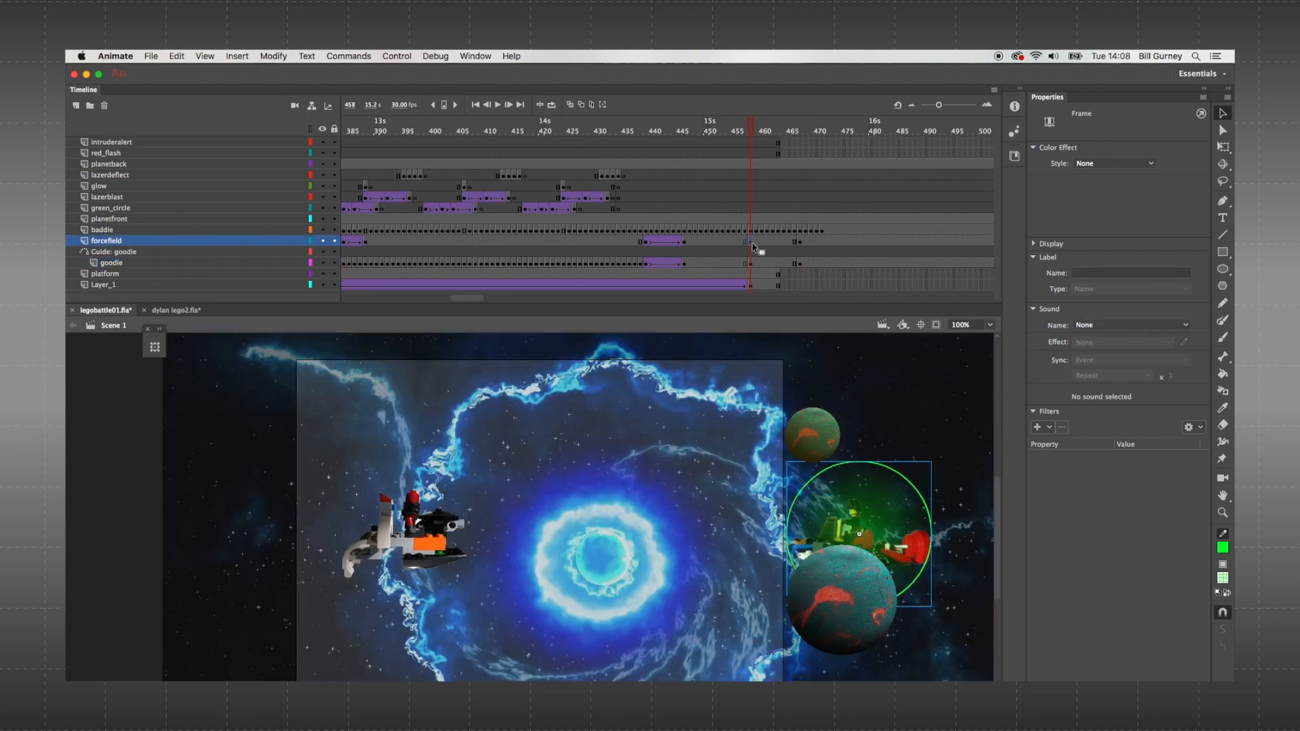
{"action": "right_click", "coordinate": [753, 243]}
{"action": "left_click", "coordinate": [765, 277]}
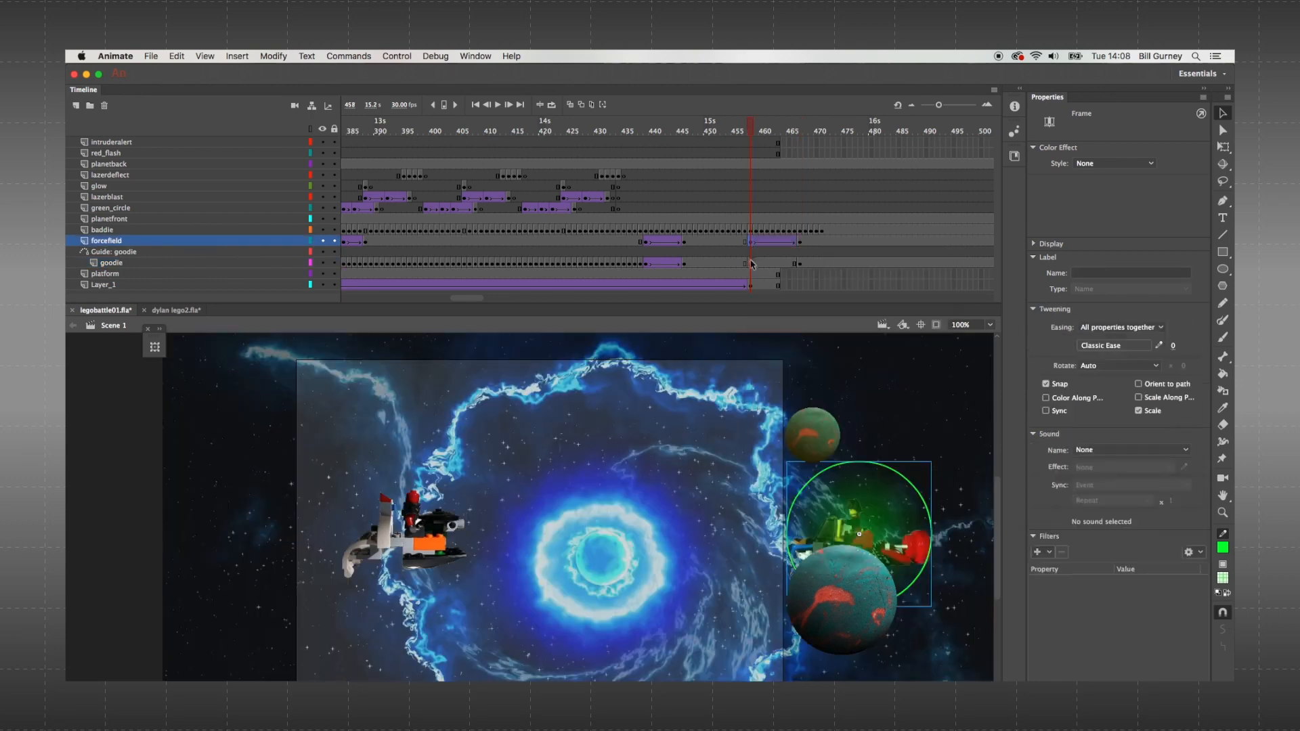
{"action": "left_click", "coordinate": [750, 264]}
{"action": "right_click", "coordinate": [750, 263]}
{"action": "left_click", "coordinate": [789, 287]}
{"action": "left_click", "coordinate": [793, 287]}
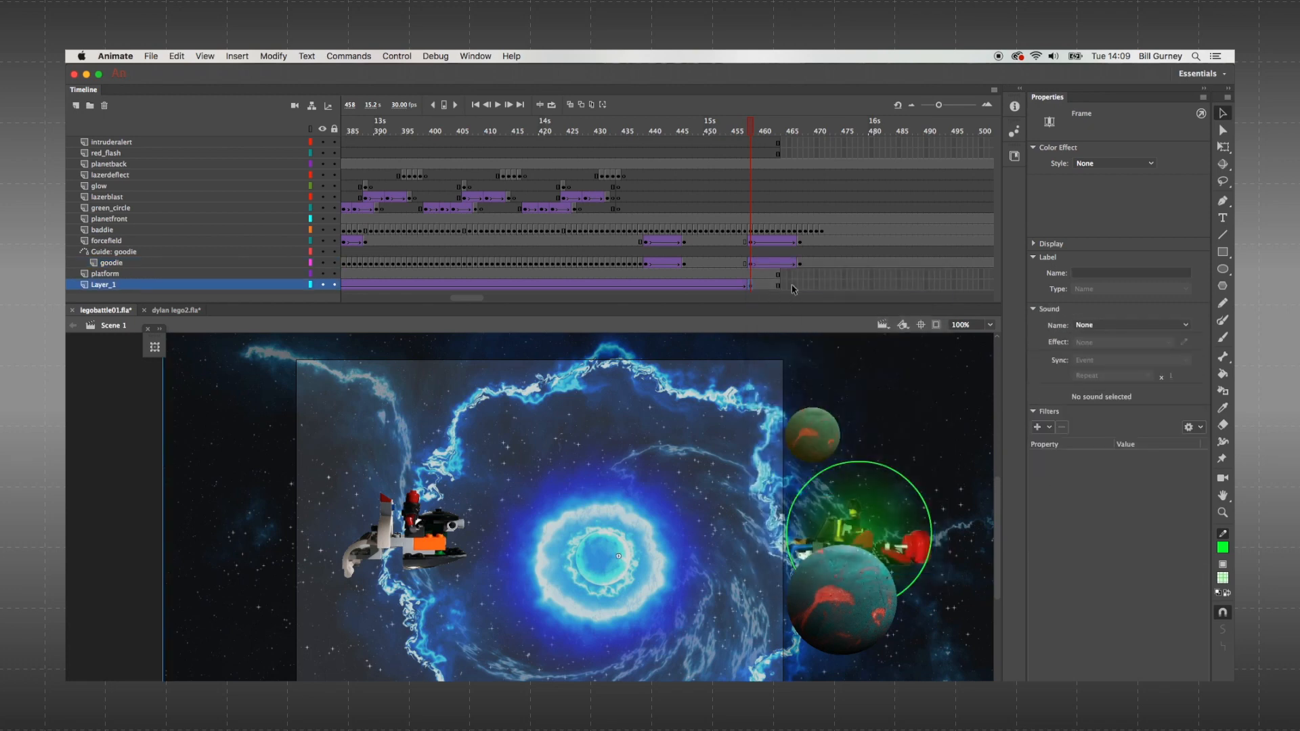
- Extend the frames of all layers to frame 540, the 18-second mark
{"action": "scroll", "coordinate": [877, 277], "scroll_direction": "right", "scroll_amount": 10}
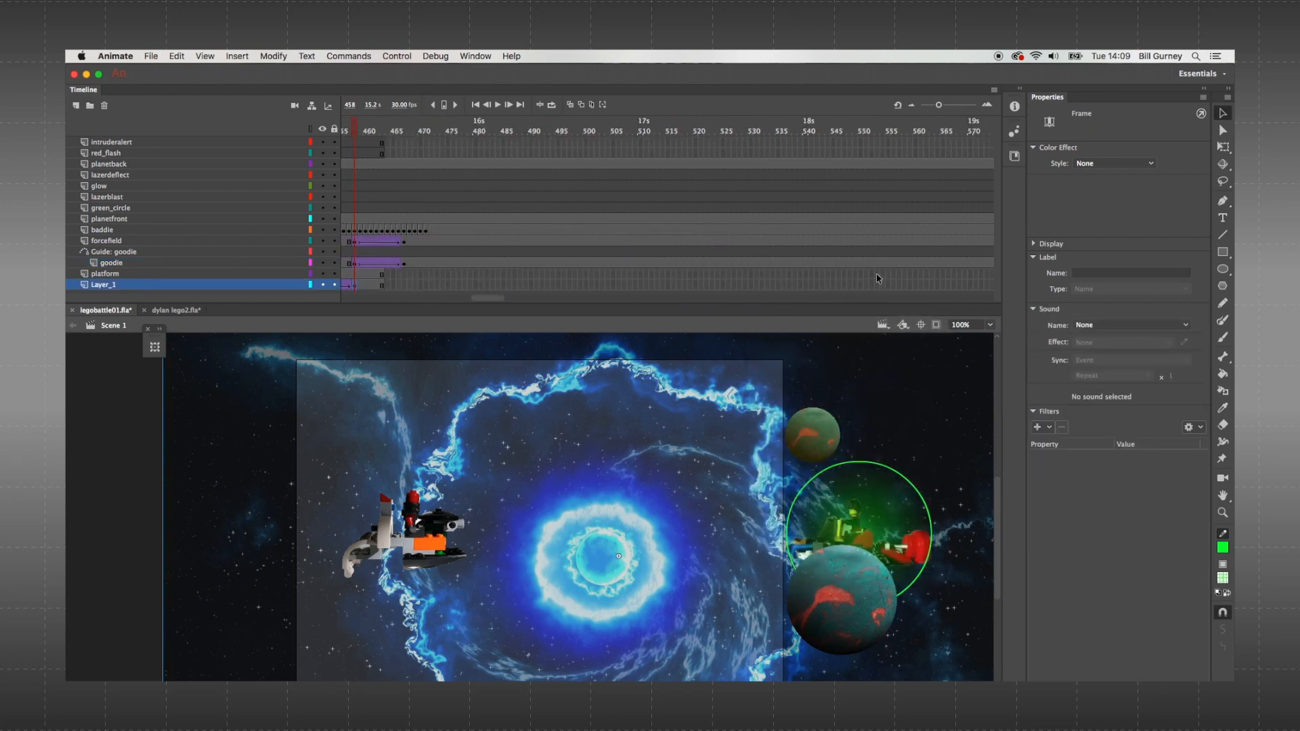
{"action": "left_click_drag", "start_coordinate": [812, 283], "coordinate": [808, 144]}
{"action": "right_click", "coordinate": [807, 145]}
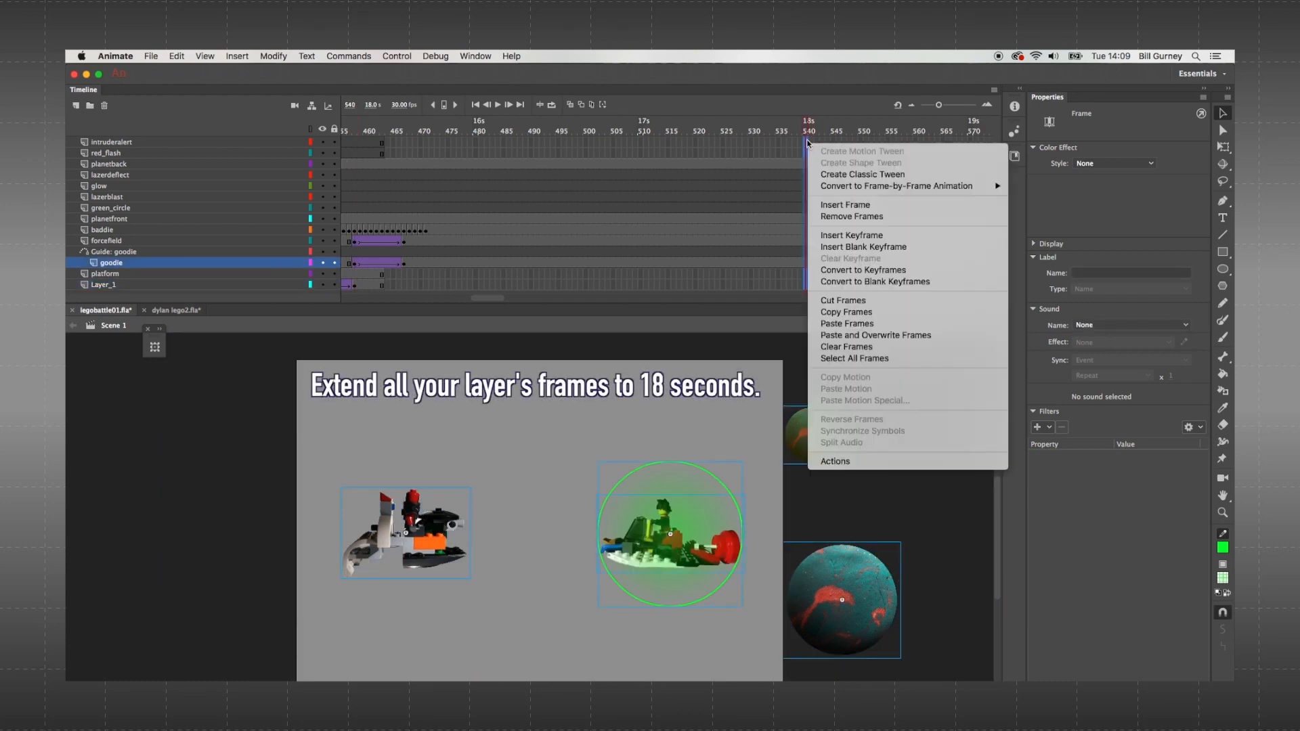
{"action": "left_click", "coordinate": [846, 205]}
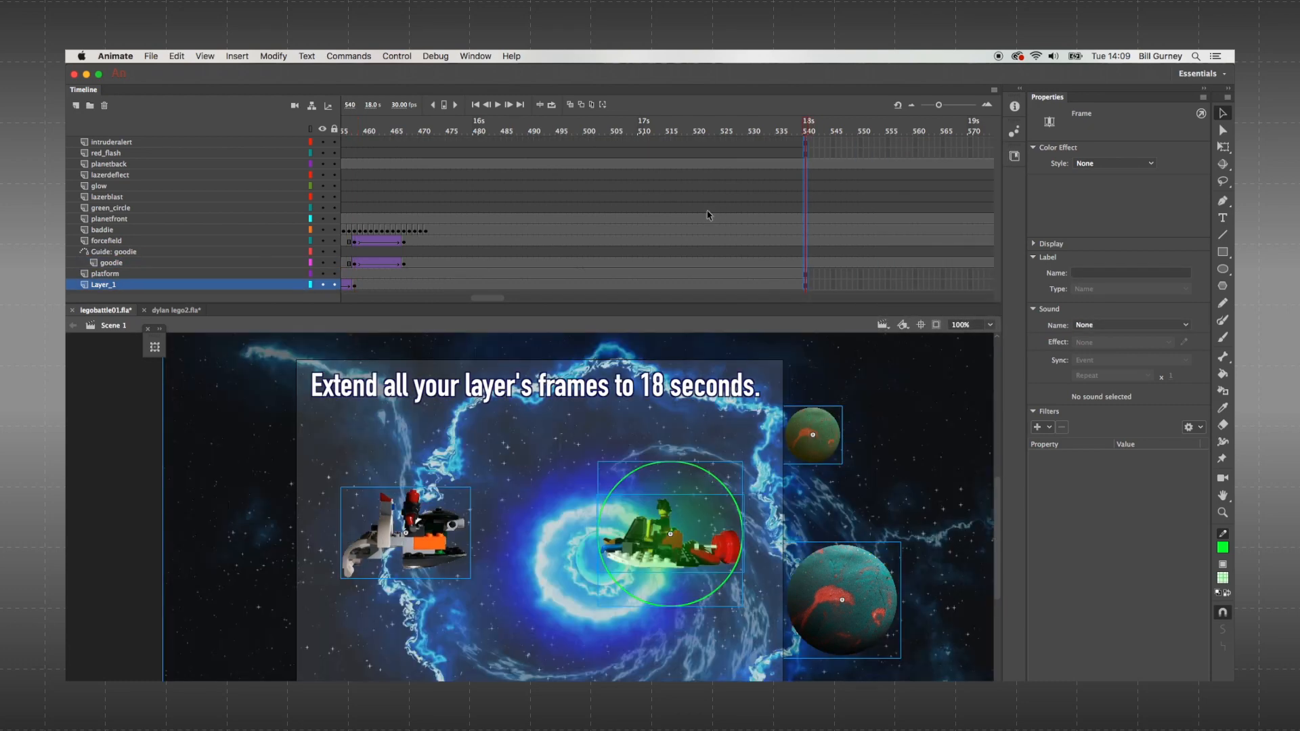
- Insert a keyframe at frame 505 on Layer_1 and nudge the background to the right there
{"action": "scroll", "coordinate": [707, 215], "scroll_direction": "left", "scroll_amount": 3}
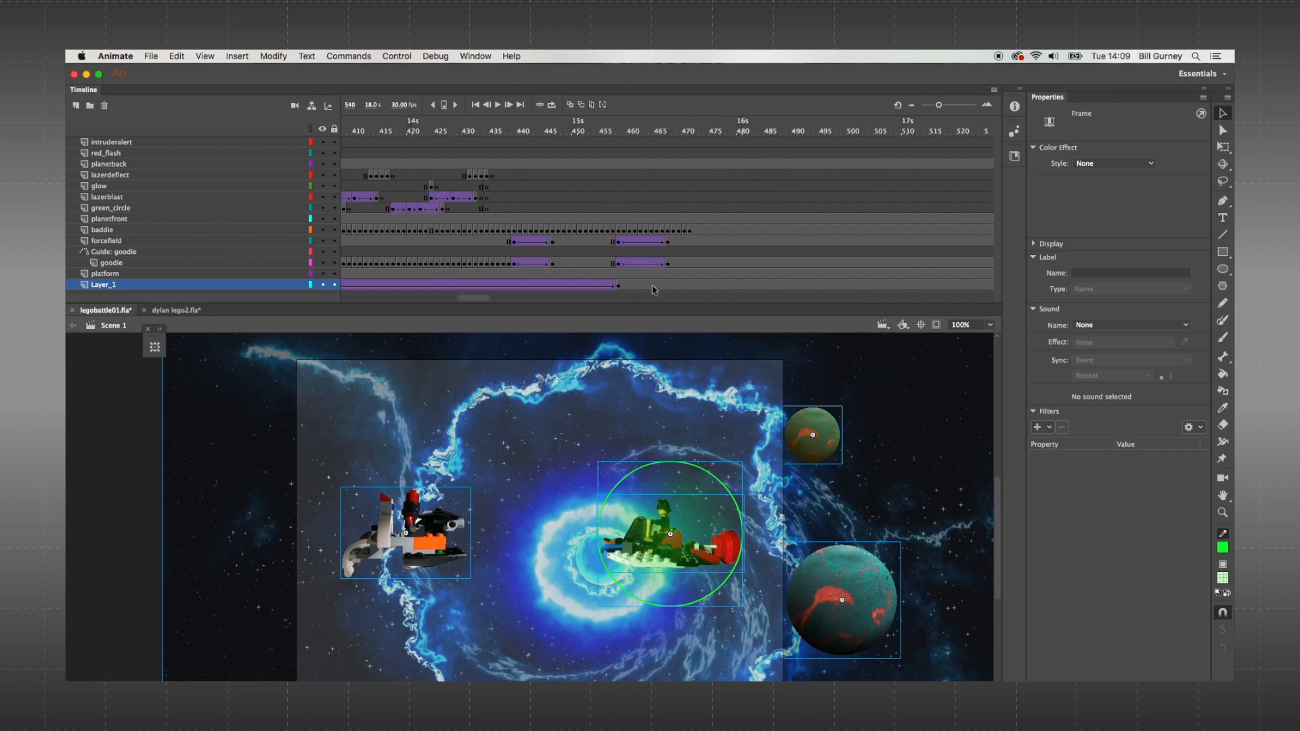
{"action": "right_click", "coordinate": [876, 287]}
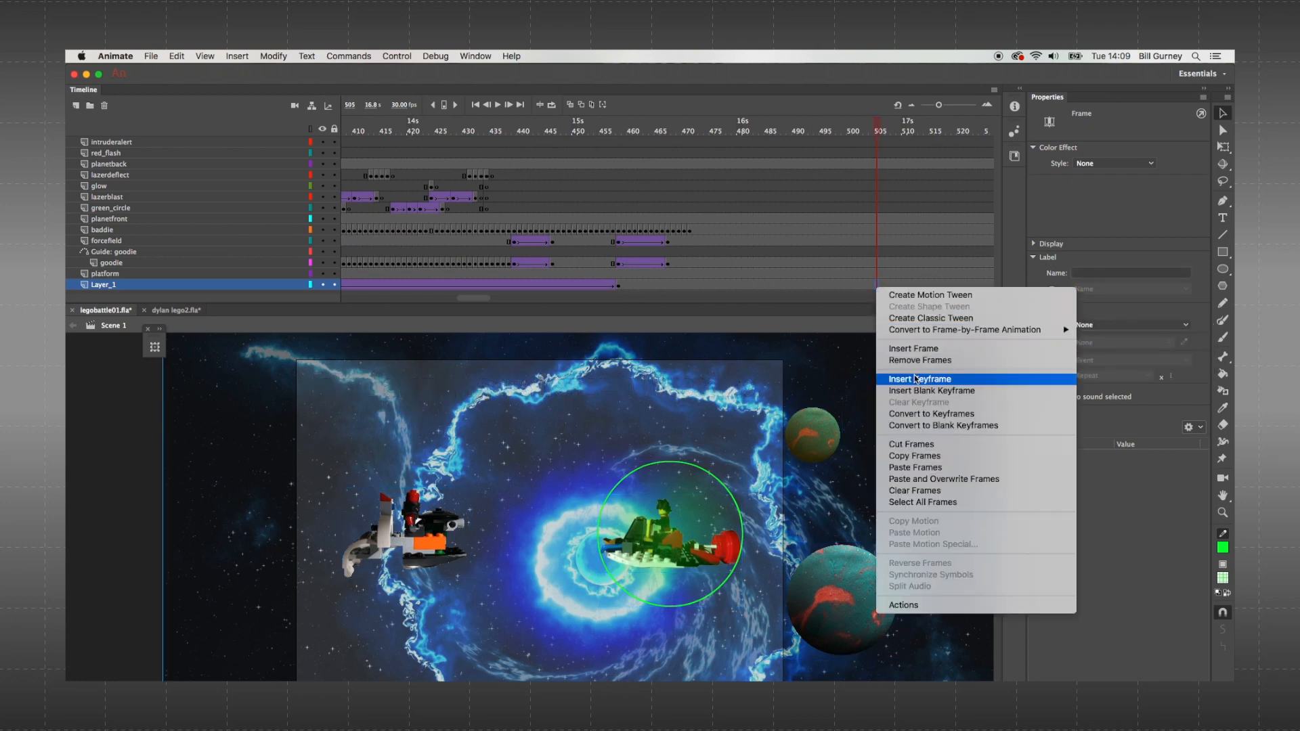
{"action": "left_click", "coordinate": [915, 379]}
{"action": "left_click_drag", "start_coordinate": [536, 134], "coordinate": [684, 157]}
{"action": "left_click", "coordinate": [874, 287]}
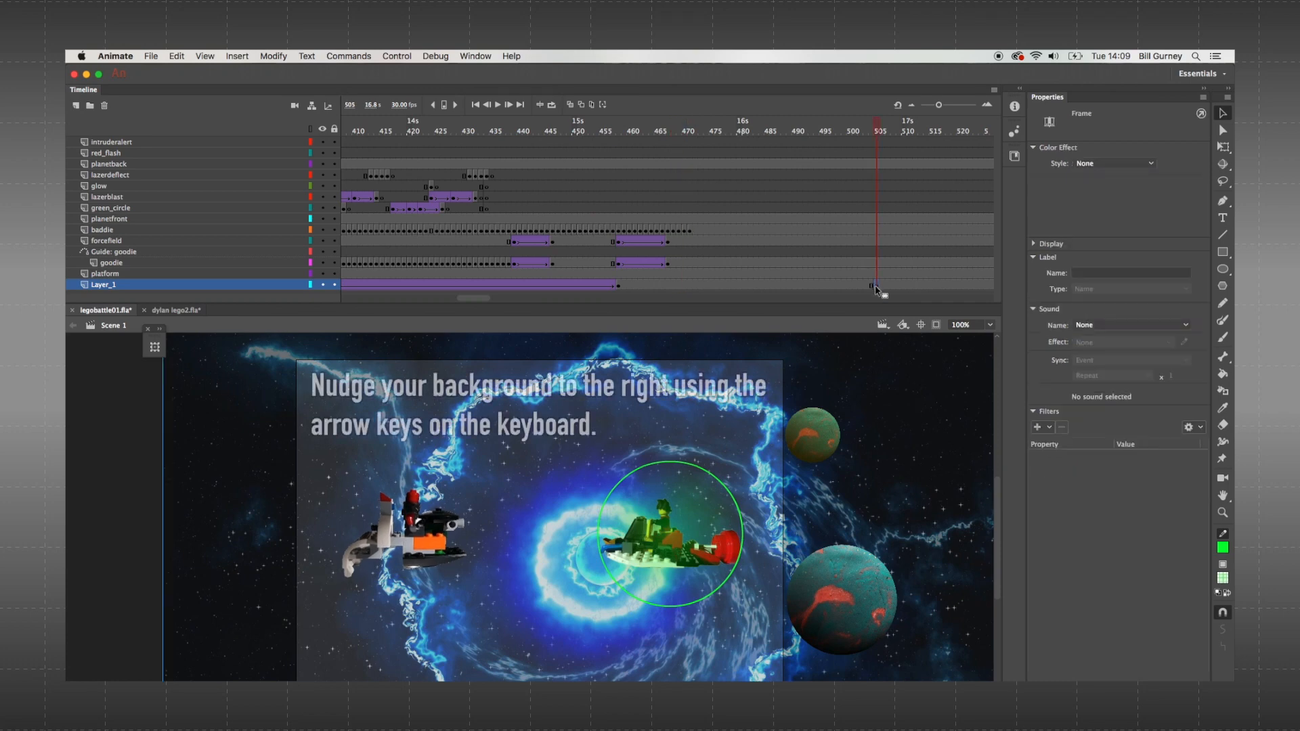
{"action": "key", "text": "shift+Right"}
{"action": "key", "text": "shift+Right"}
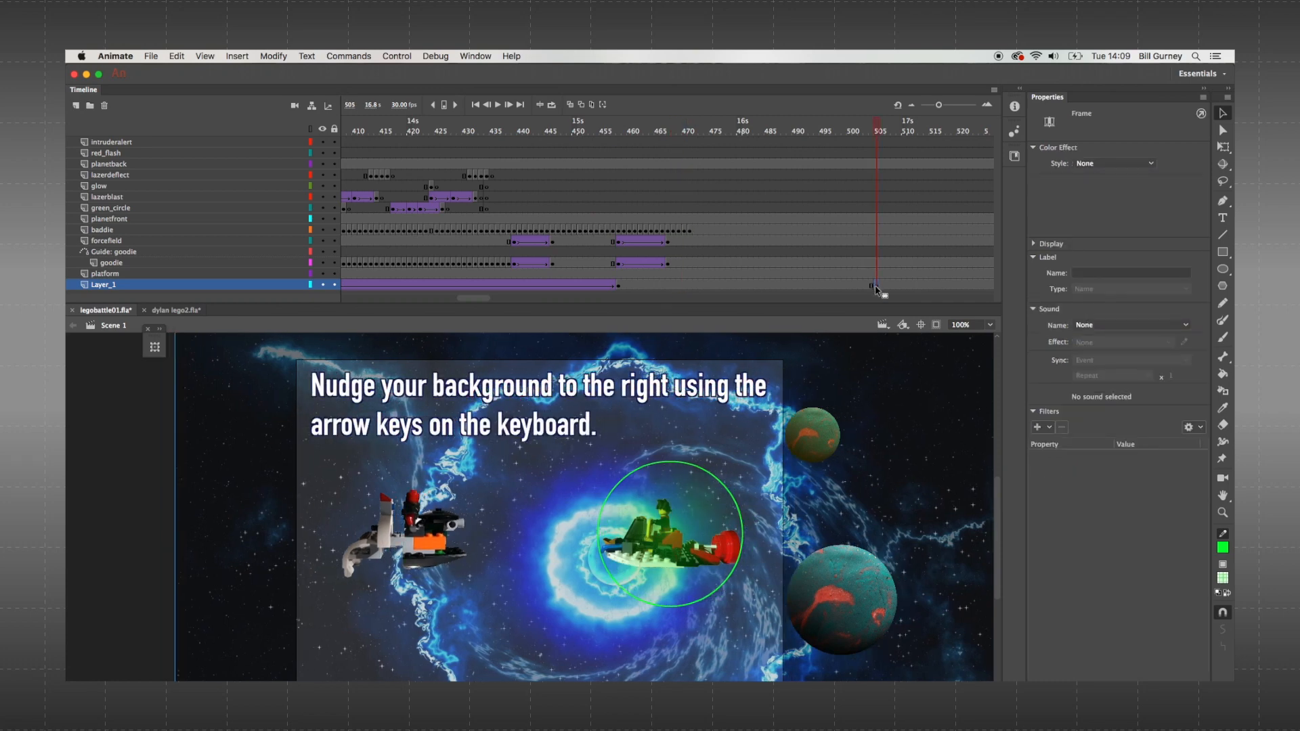
- Create a classic tween on Layer_1 from frame 458 to 505 and play back the background movement
{"action": "left_click", "coordinate": [617, 289]}
{"action": "right_click", "coordinate": [617, 289]}
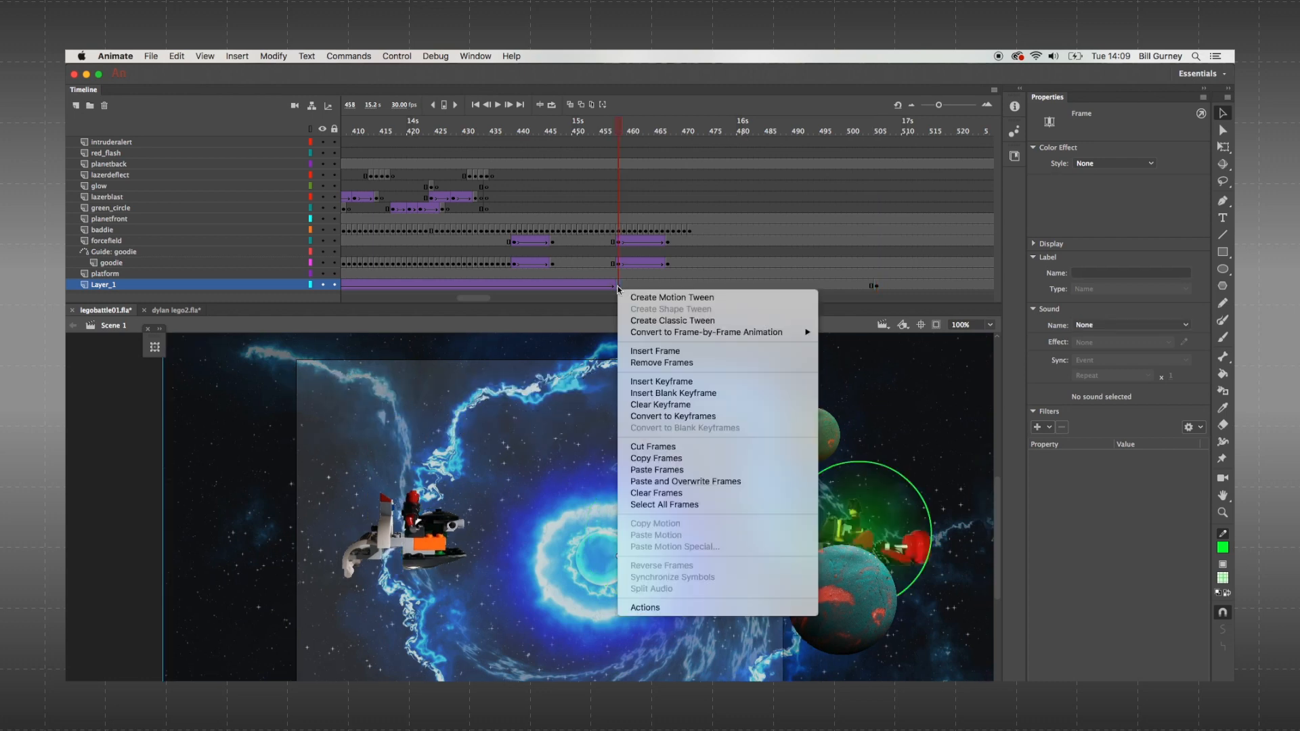
{"action": "left_click", "coordinate": [650, 320]}
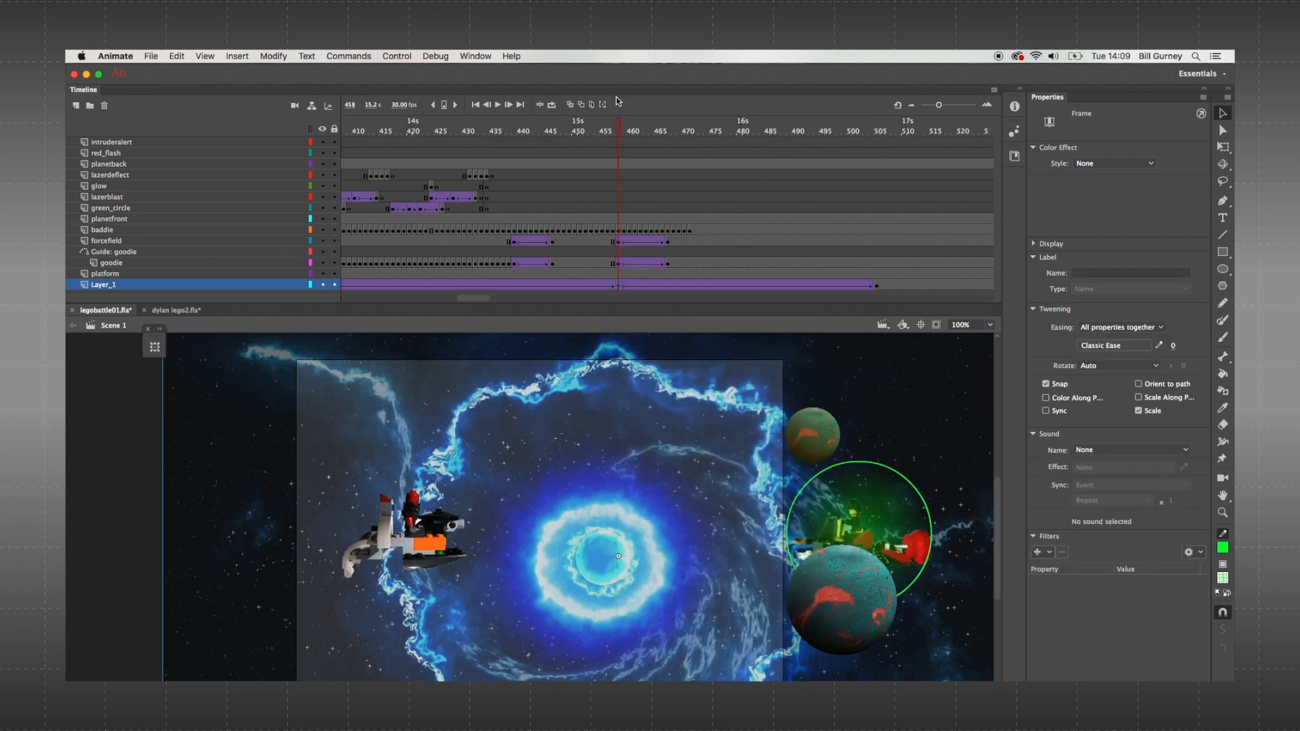
{"action": "key", "text": "Return"}
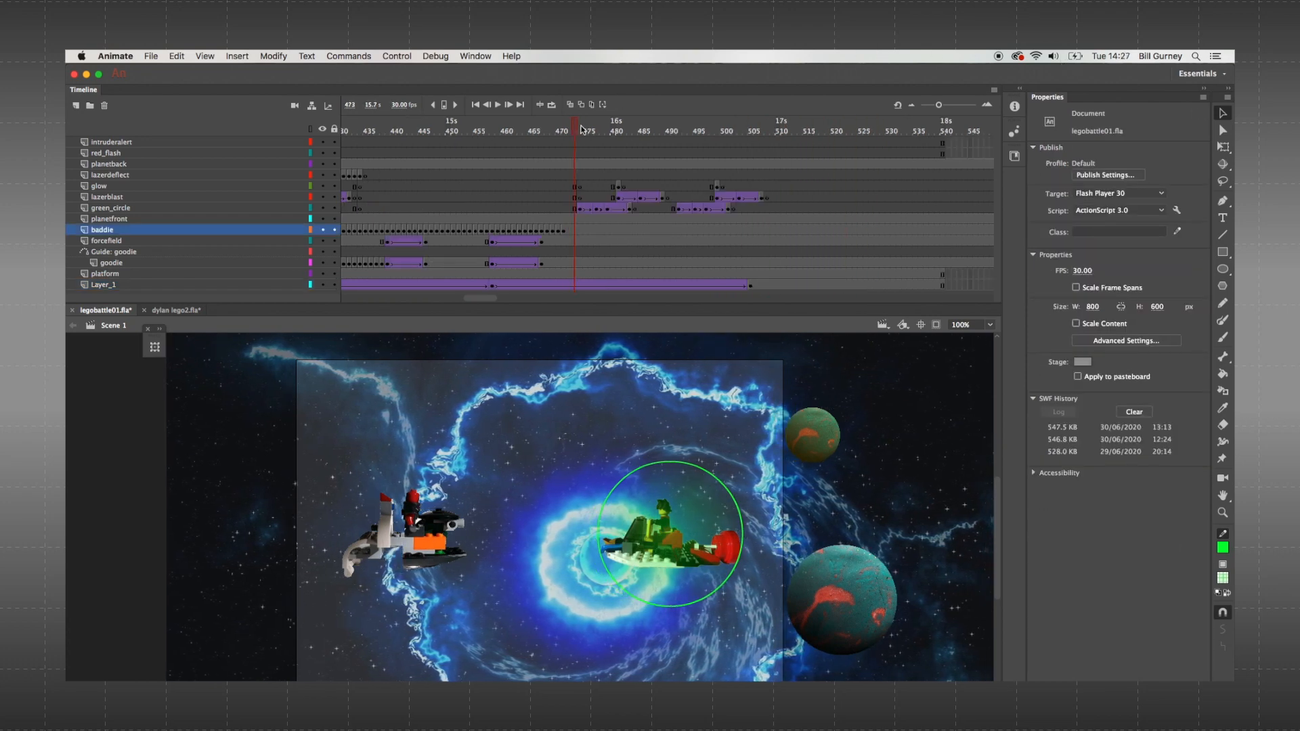
- Convert frames 488 to 493 on the baddie layer to keyframes
{"action": "left_click_drag", "start_coordinate": [572, 134], "coordinate": [655, 133]}
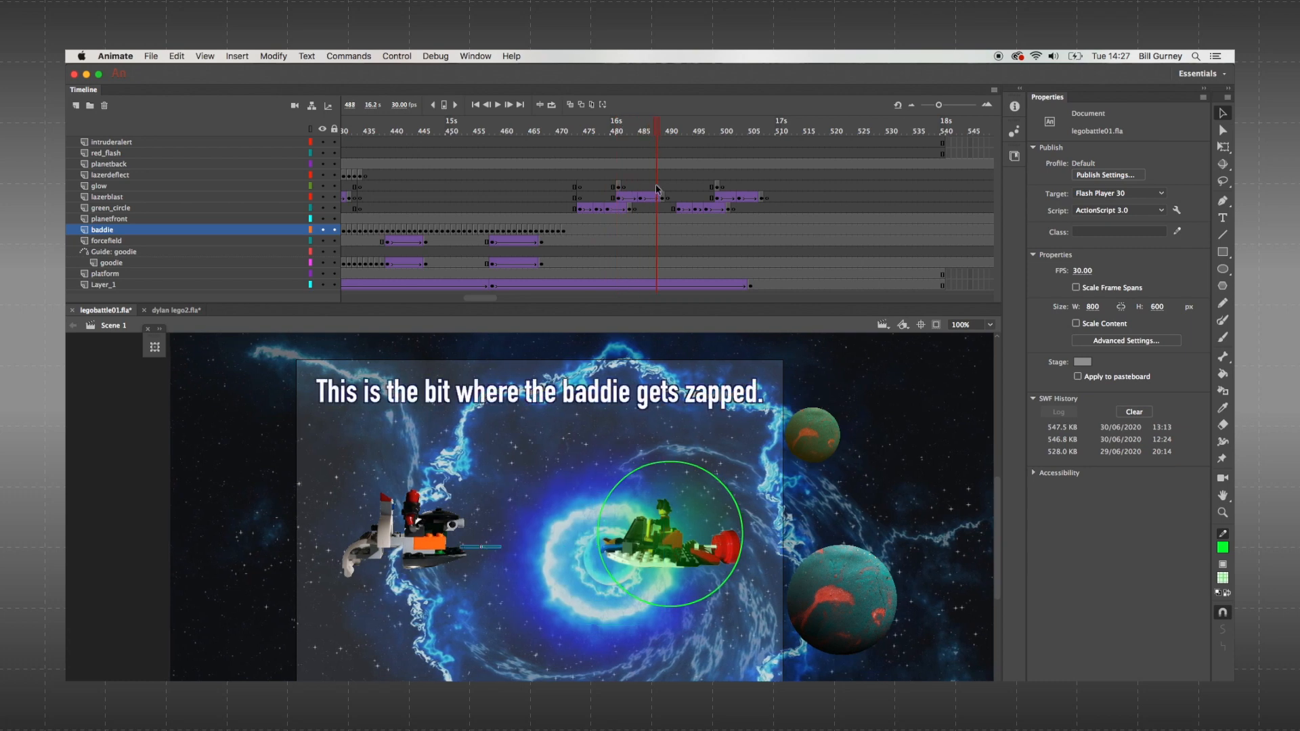
{"action": "left_click_drag", "start_coordinate": [656, 231], "coordinate": [685, 231]}
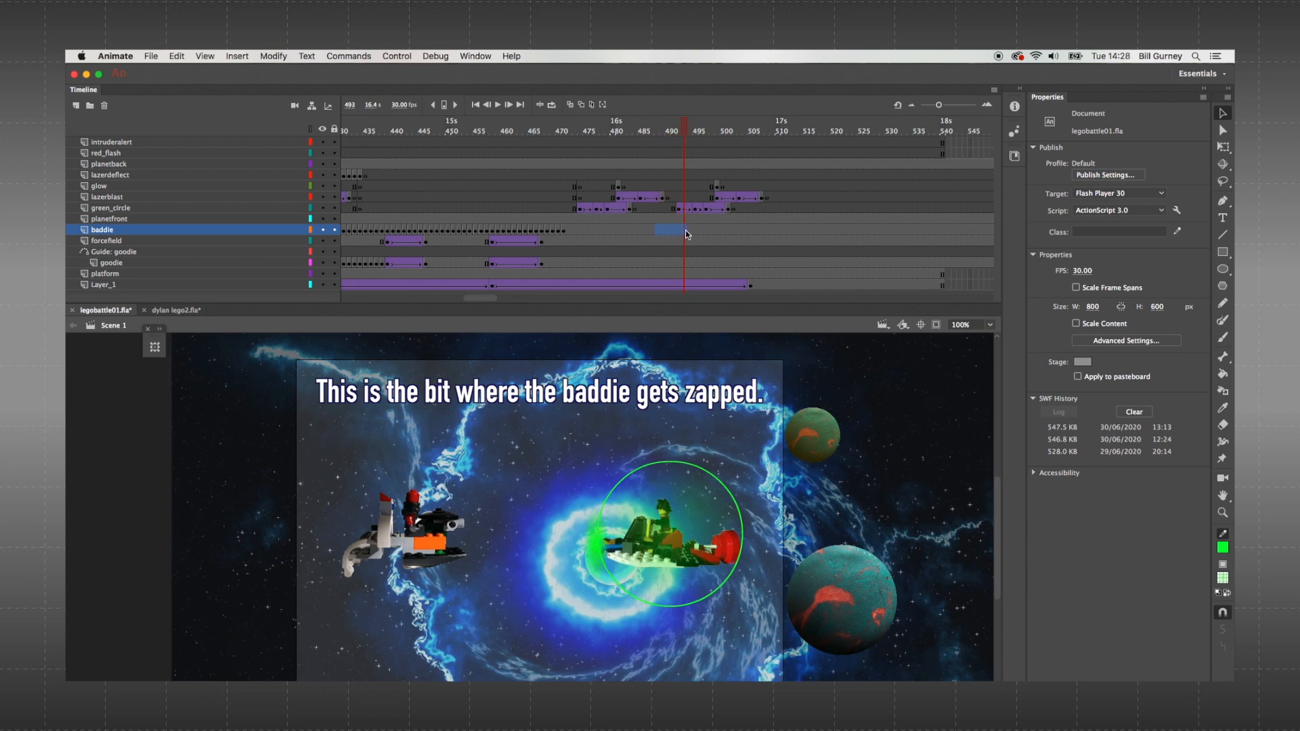
{"action": "right_click", "coordinate": [676, 232]}
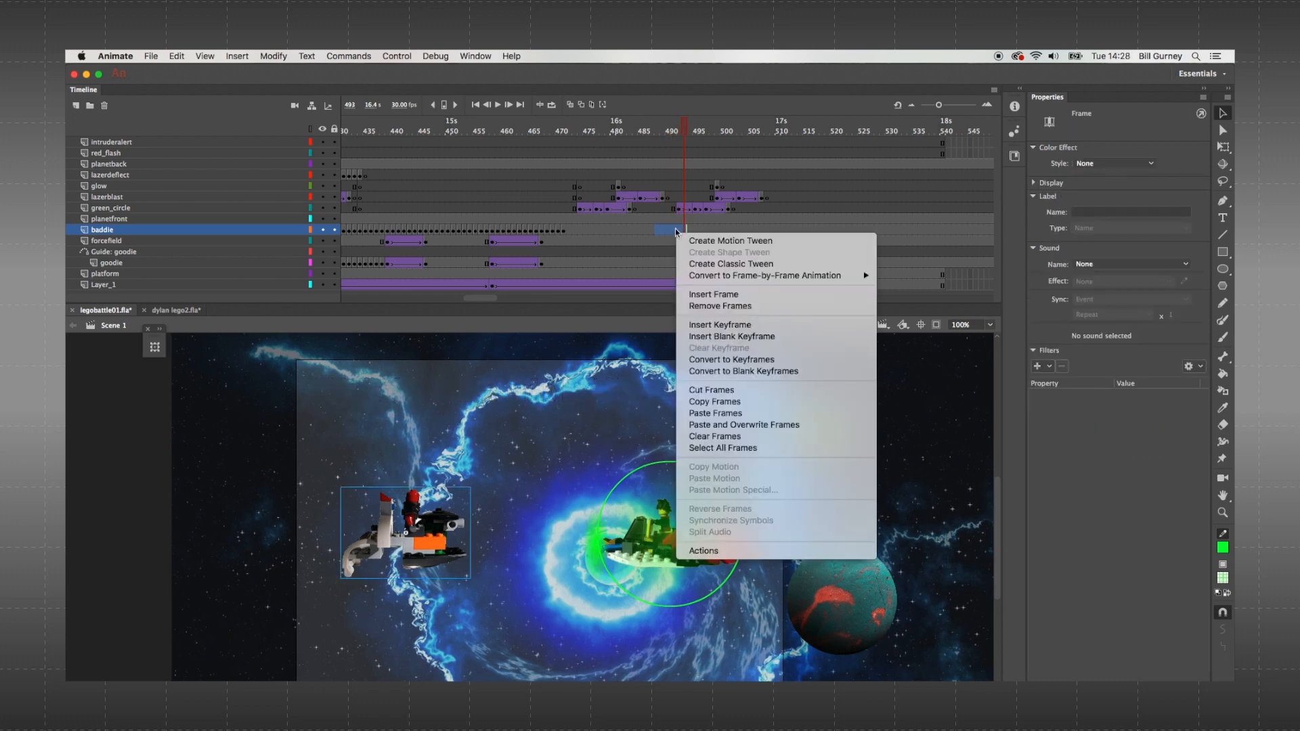
{"action": "left_click", "coordinate": [737, 359]}
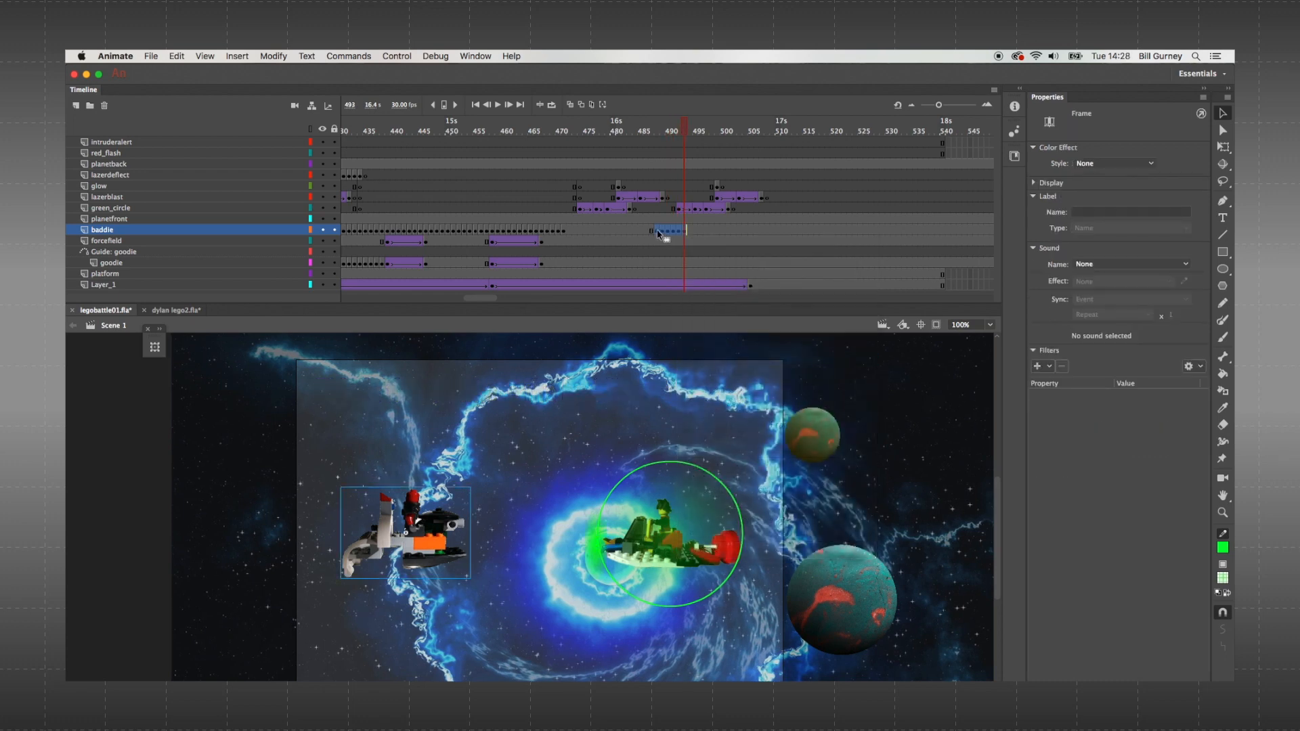
- Apply a red tint of 66% to the baddie keyframe at frame 488
{"action": "left_click", "coordinate": [657, 232]}
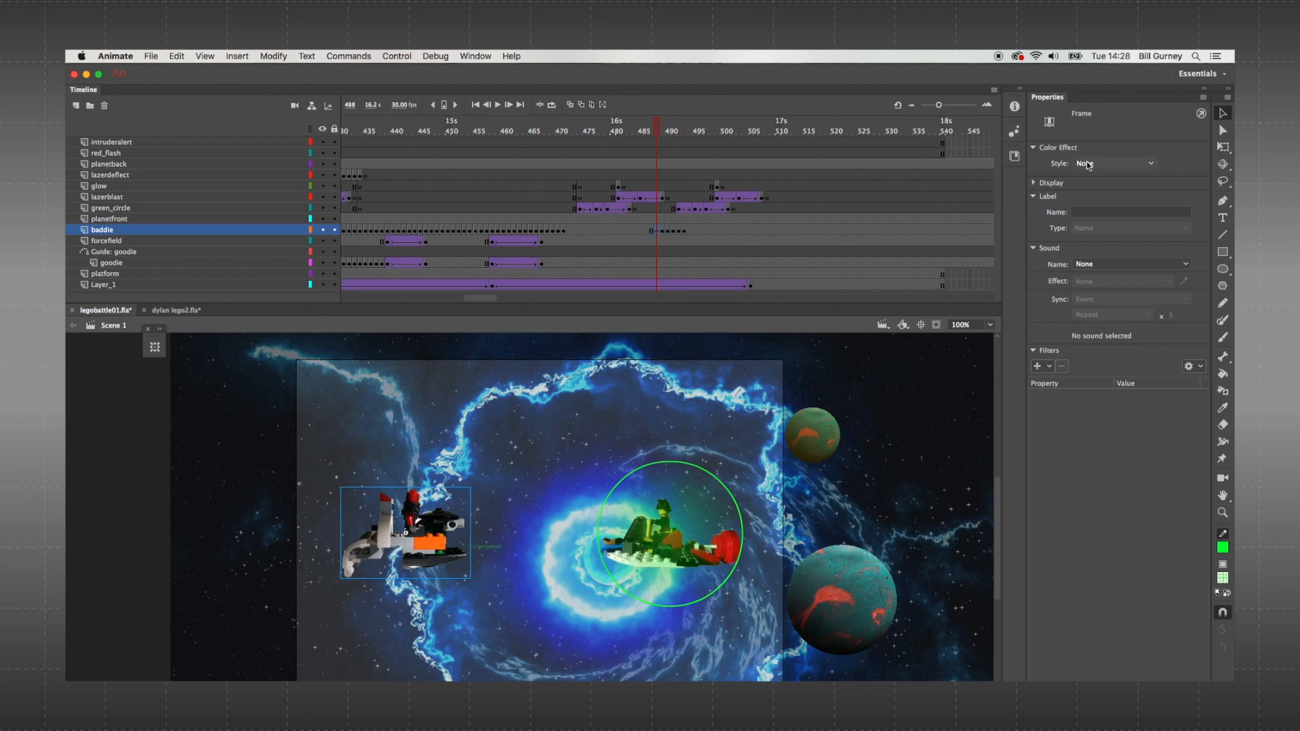
{"action": "left_click", "coordinate": [1089, 165]}
{"action": "left_click", "coordinate": [1096, 203]}
{"action": "left_click", "coordinate": [1174, 163]}
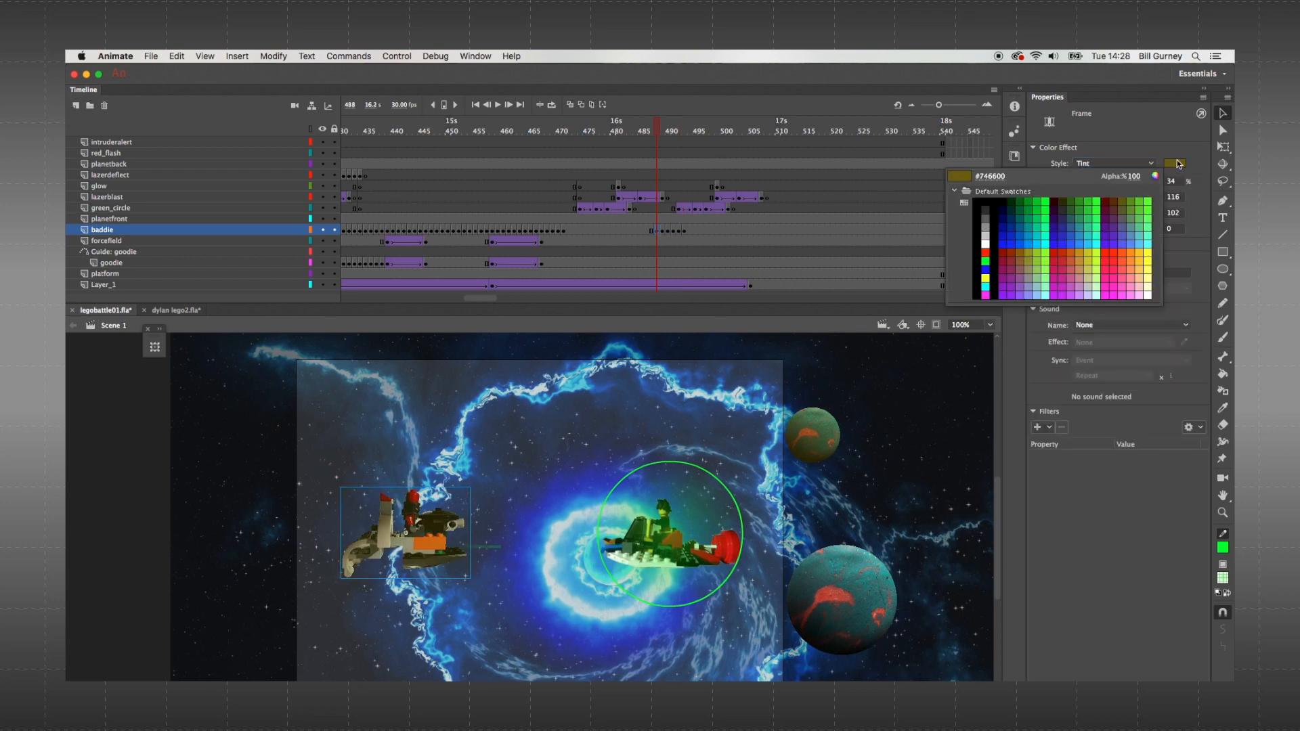
{"action": "left_click", "coordinate": [986, 251]}
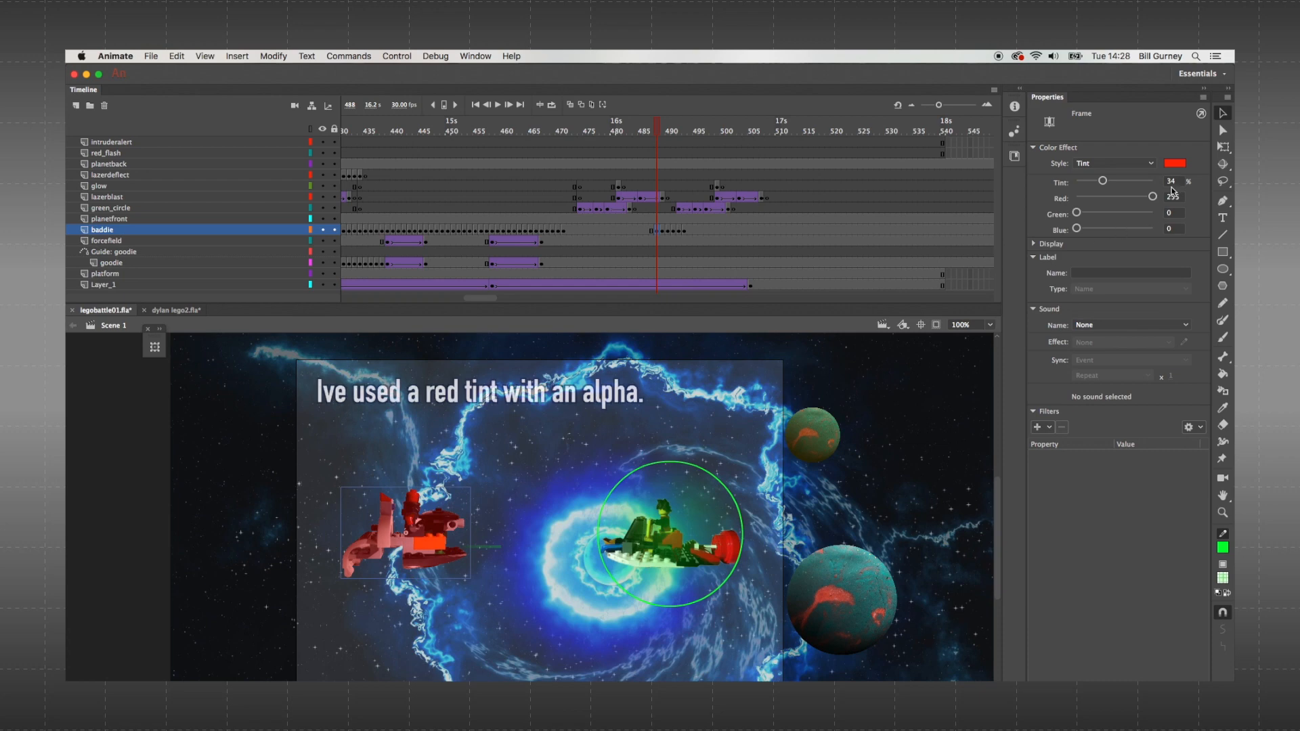
{"action": "left_click", "coordinate": [1166, 182]}
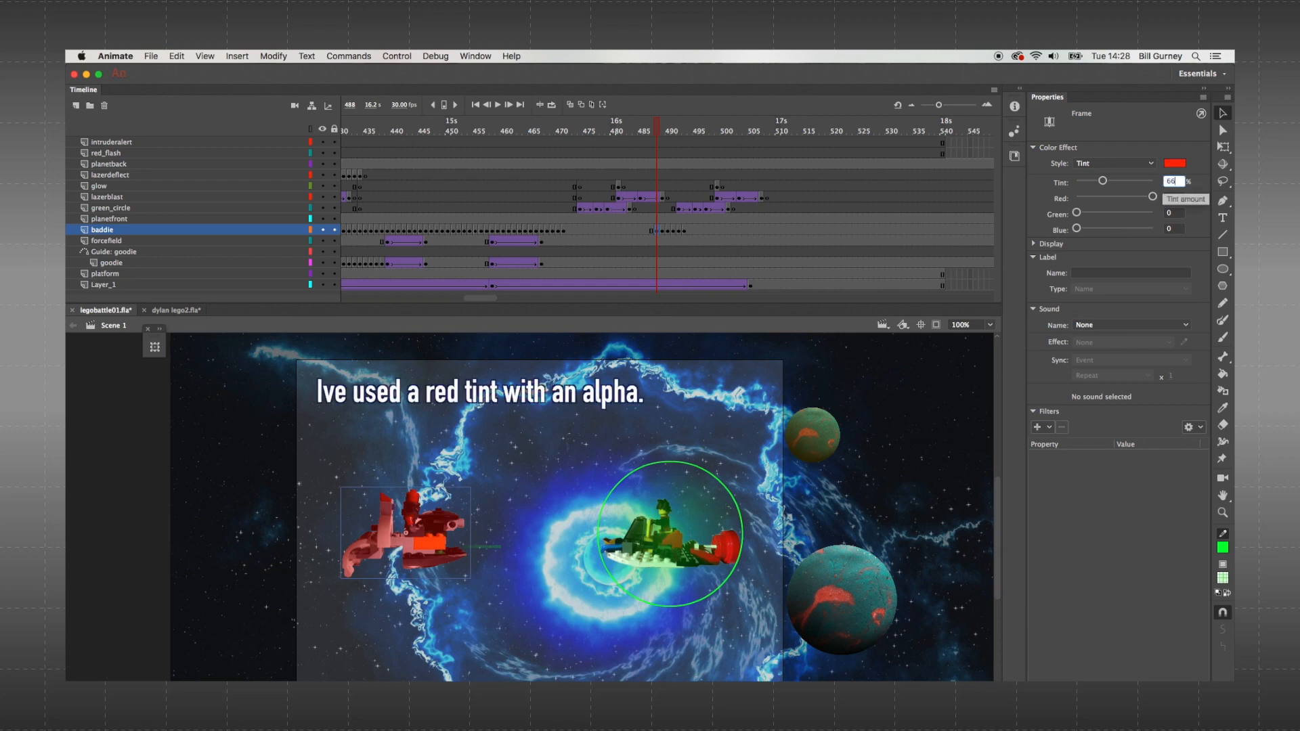
{"action": "type", "text": "66"}
{"action": "key", "text": "Return"}
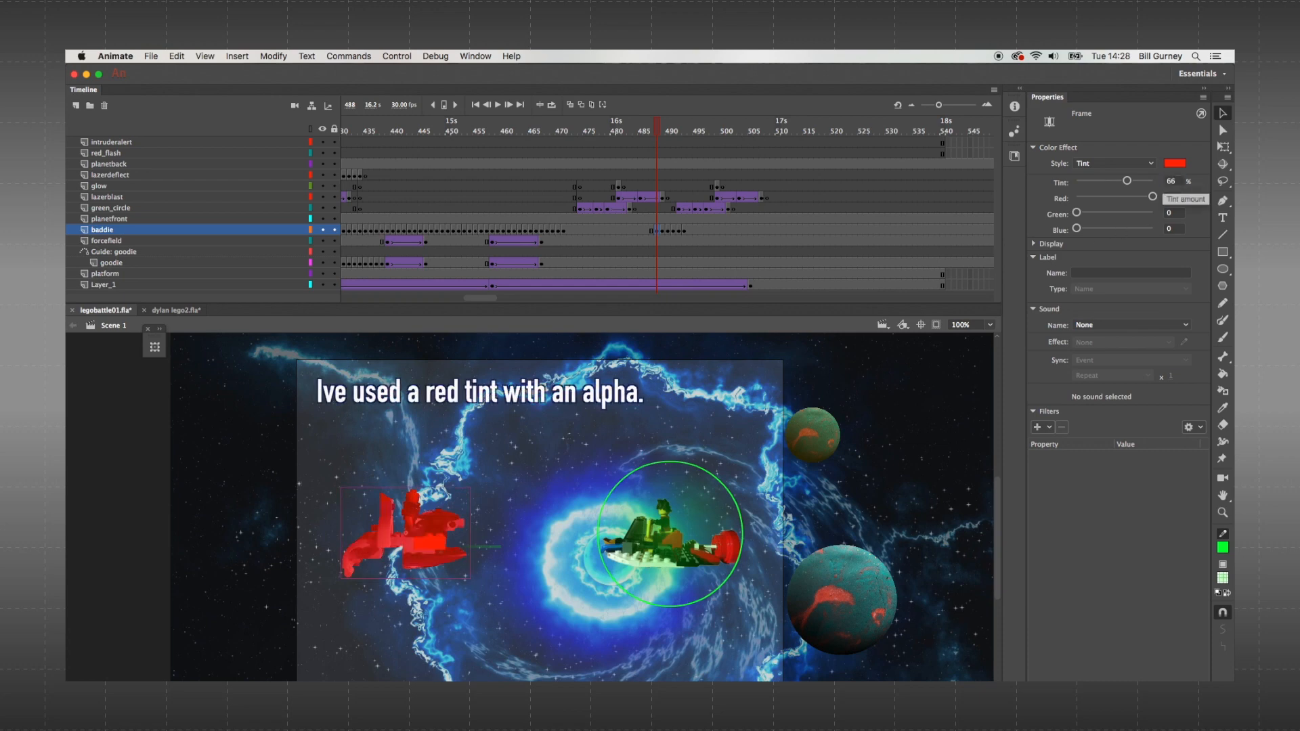
- Apply the same red 66% tint to the baddie keyframes at frames 490 and 492
{"action": "left_click", "coordinate": [666, 234]}
{"action": "left_click", "coordinate": [668, 233]}
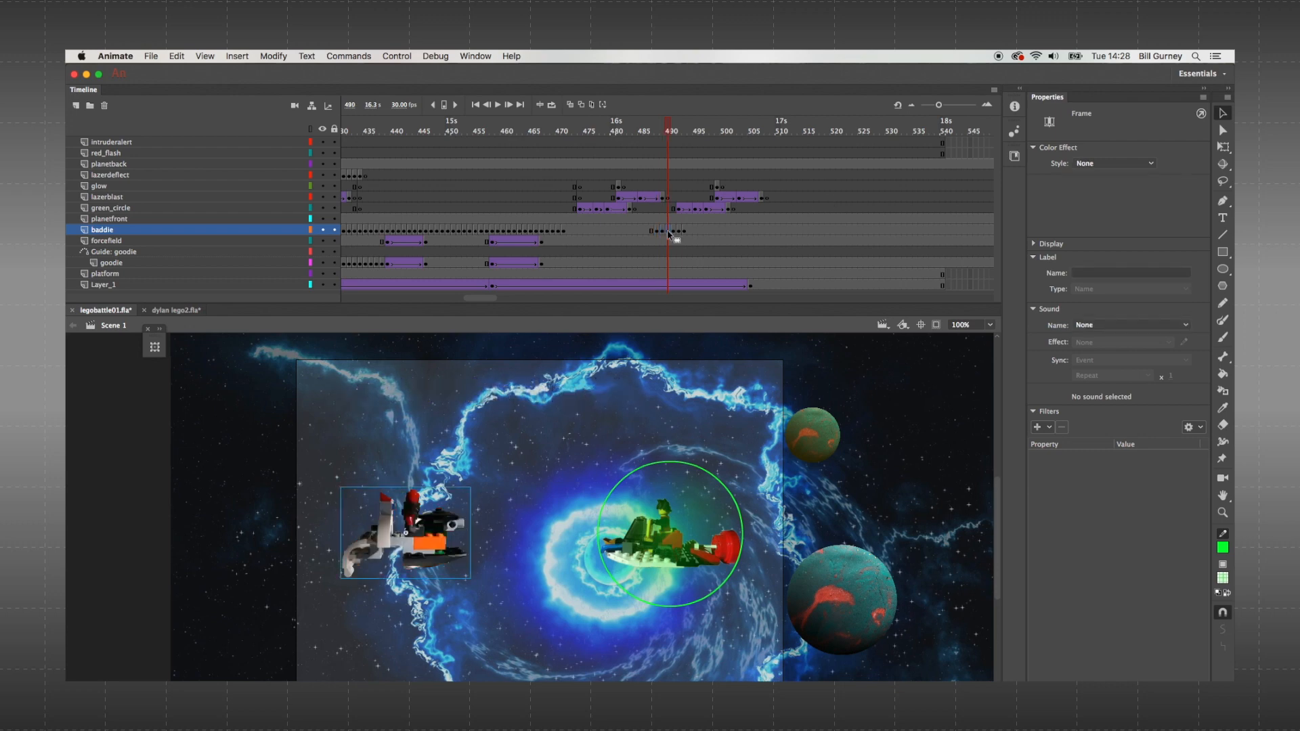
{"action": "left_click", "coordinate": [1107, 162]}
{"action": "left_click", "coordinate": [1111, 202]}
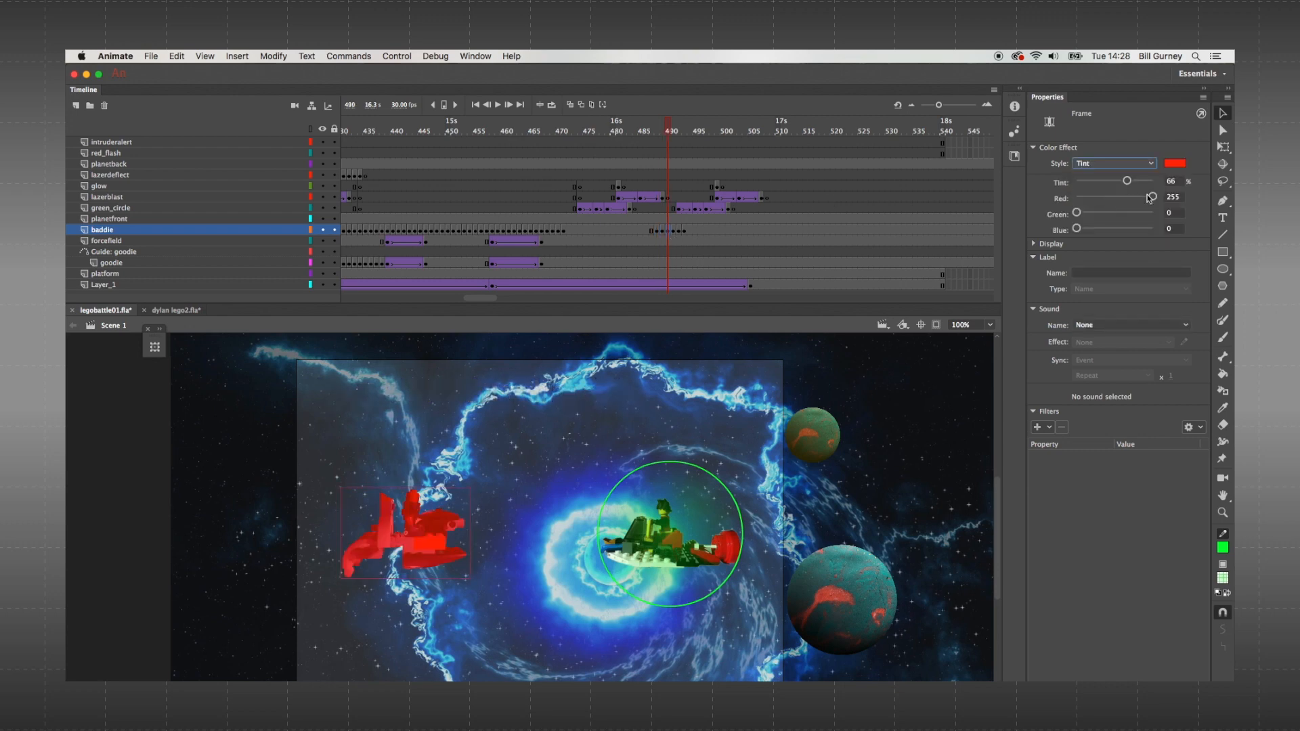
{"action": "left_click", "coordinate": [676, 232]}
{"action": "left_click", "coordinate": [683, 231]}
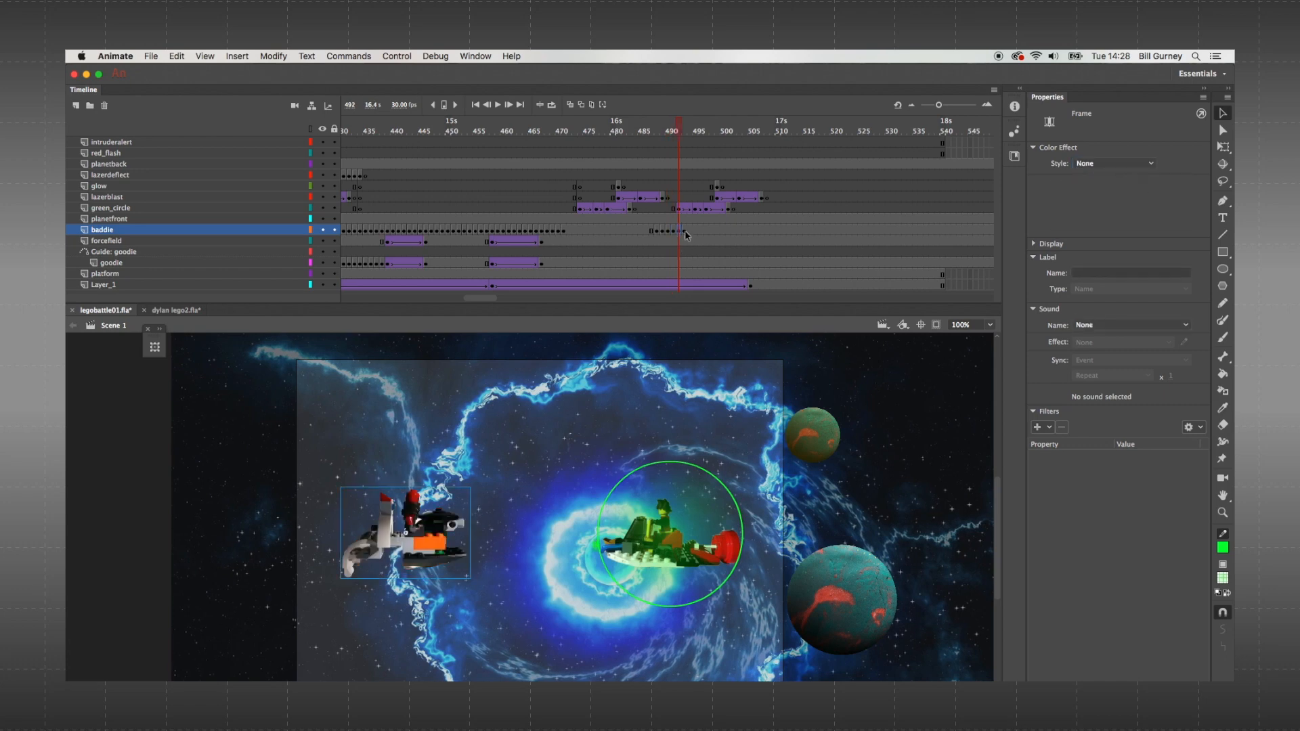
{"action": "left_click", "coordinate": [1094, 167]}
{"action": "left_click", "coordinate": [1101, 200]}
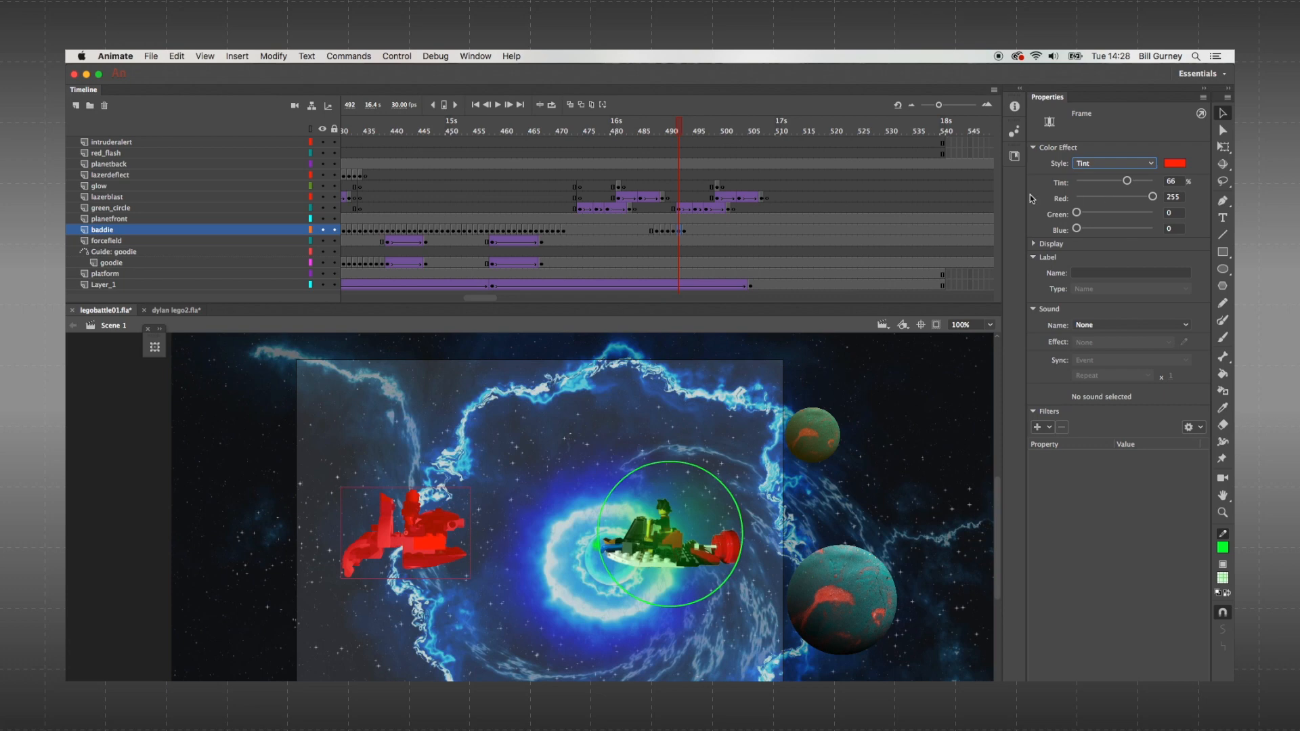
- Space out the baddie's flash keyframes by shifting the later groups along the timeline, and play back the zapping sequence
{"action": "left_click_drag", "start_coordinate": [663, 230], "coordinate": [677, 234]}
{"action": "left_click", "coordinate": [674, 231]}
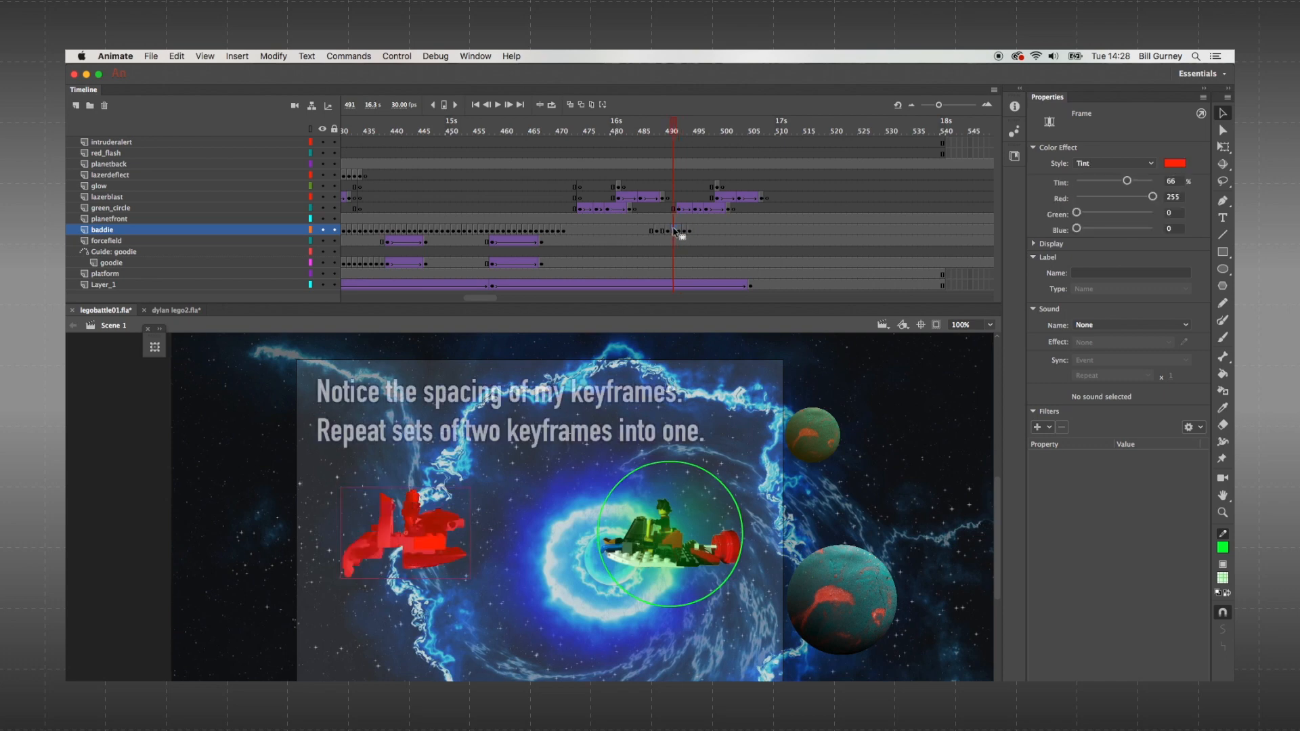
{"action": "left_click", "coordinate": [680, 232]}
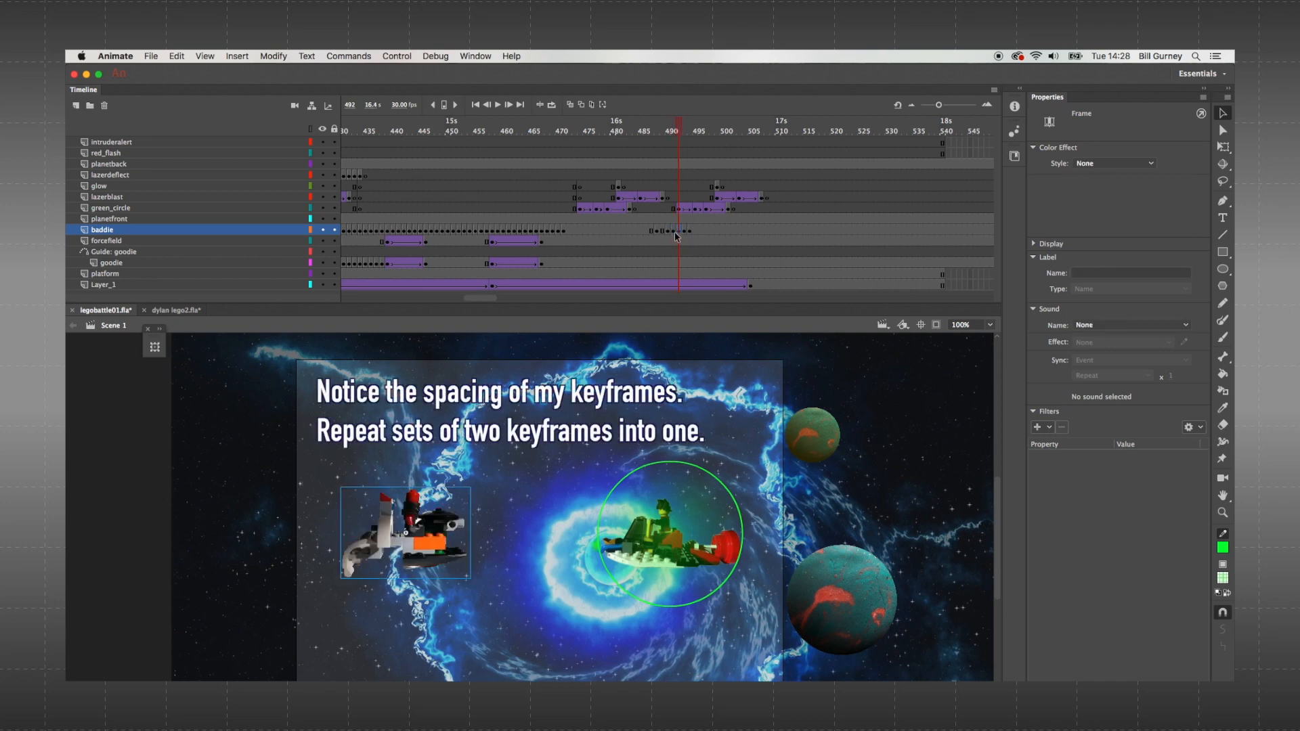
{"action": "left_click_drag", "start_coordinate": [674, 231], "coordinate": [691, 232]}
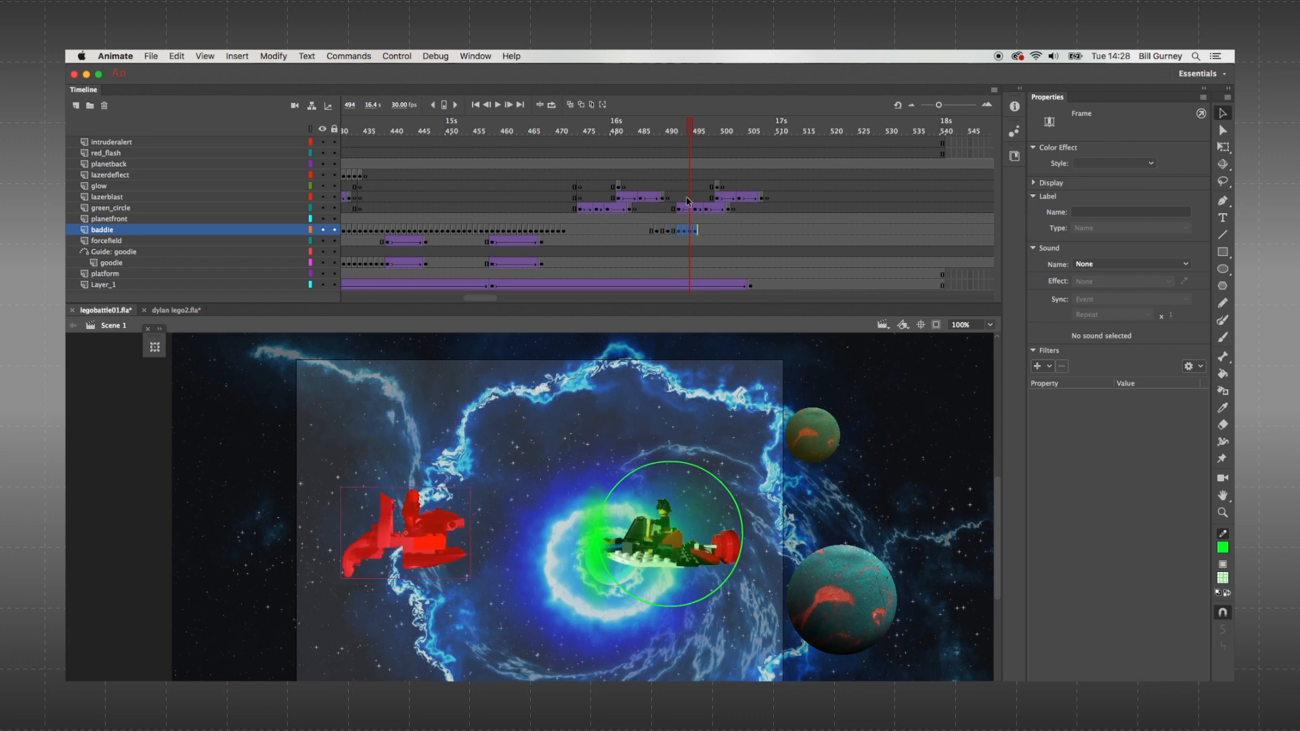
{"action": "key", "text": "Return"}
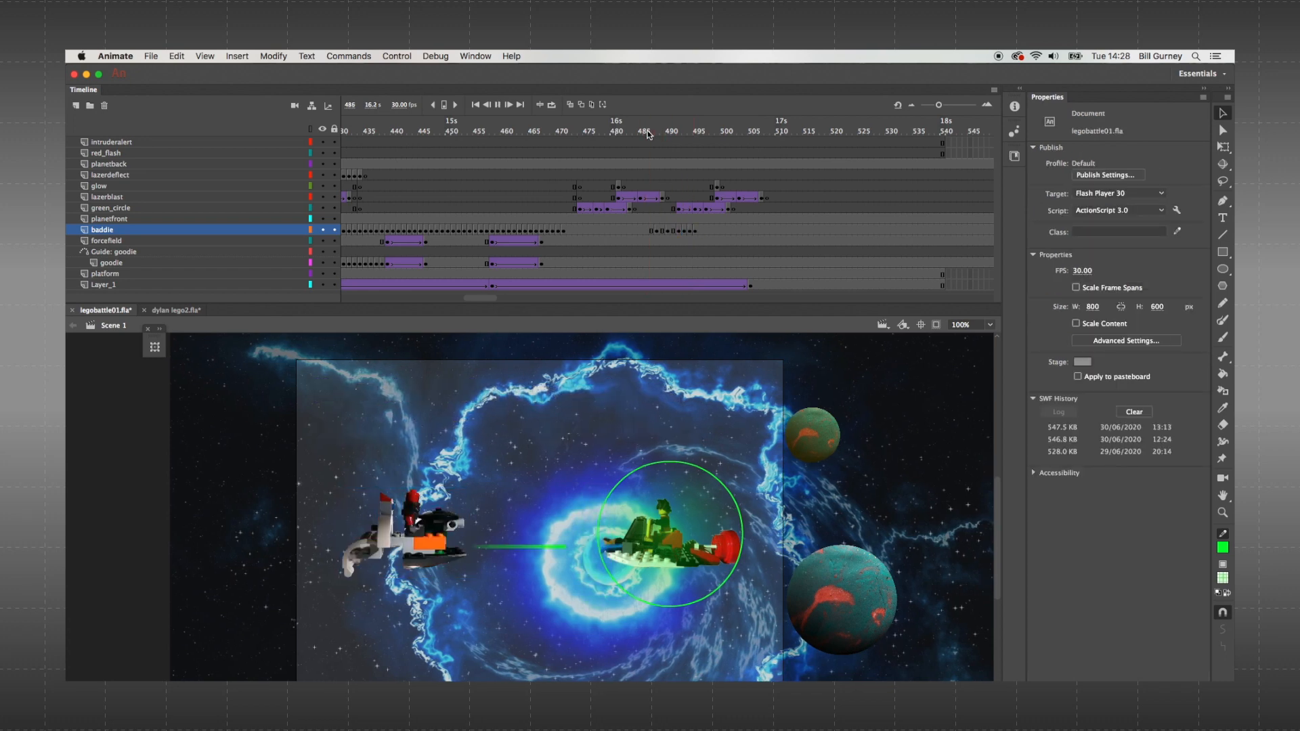
{"action": "key", "text": "Return"}
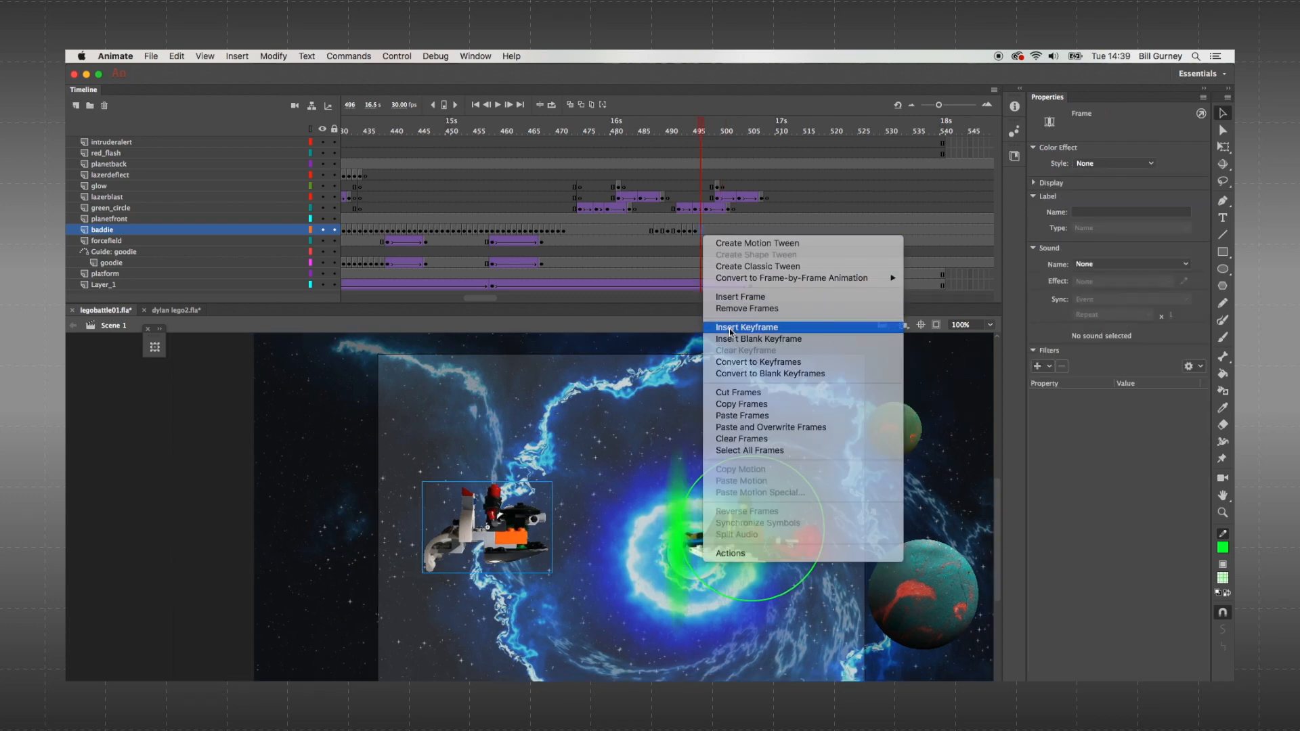
- Insert a keyframe at frame 496 on the baddie layer and cut the ship from it
{"action": "left_click", "coordinate": [729, 329]}
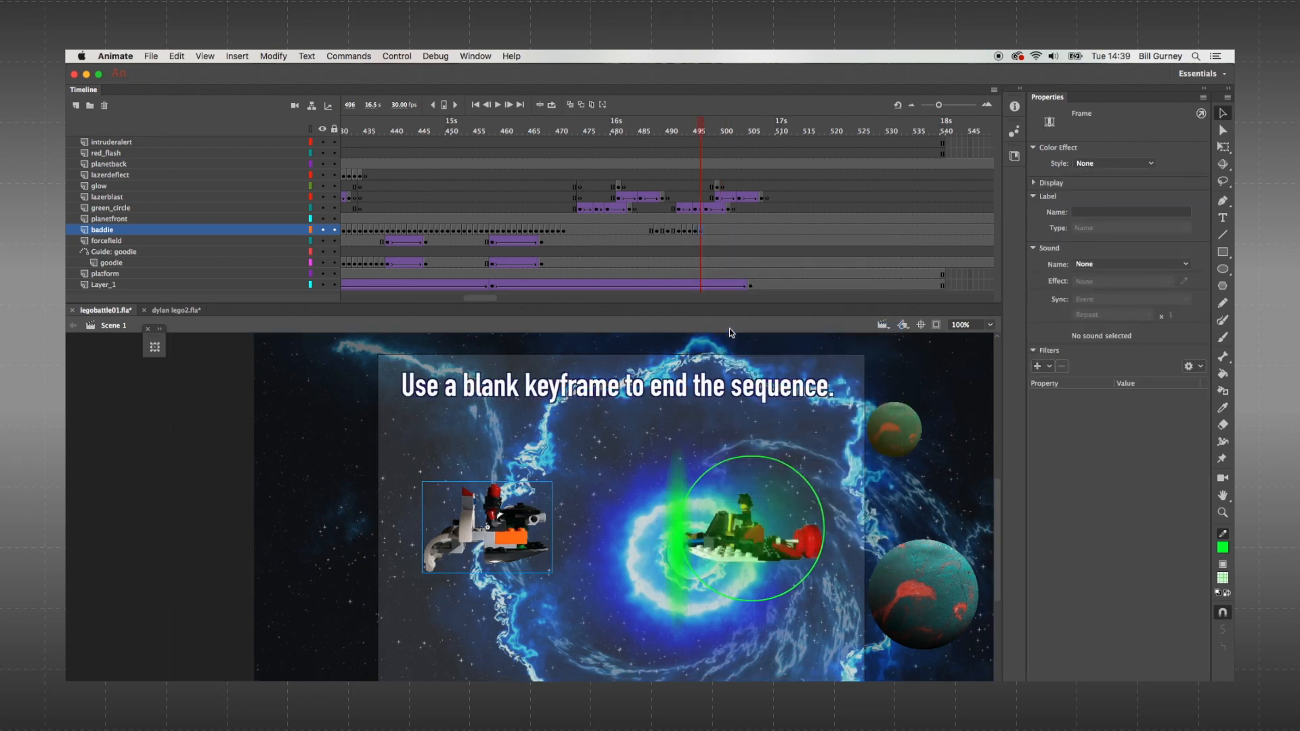
{"action": "key", "text": "F7"}
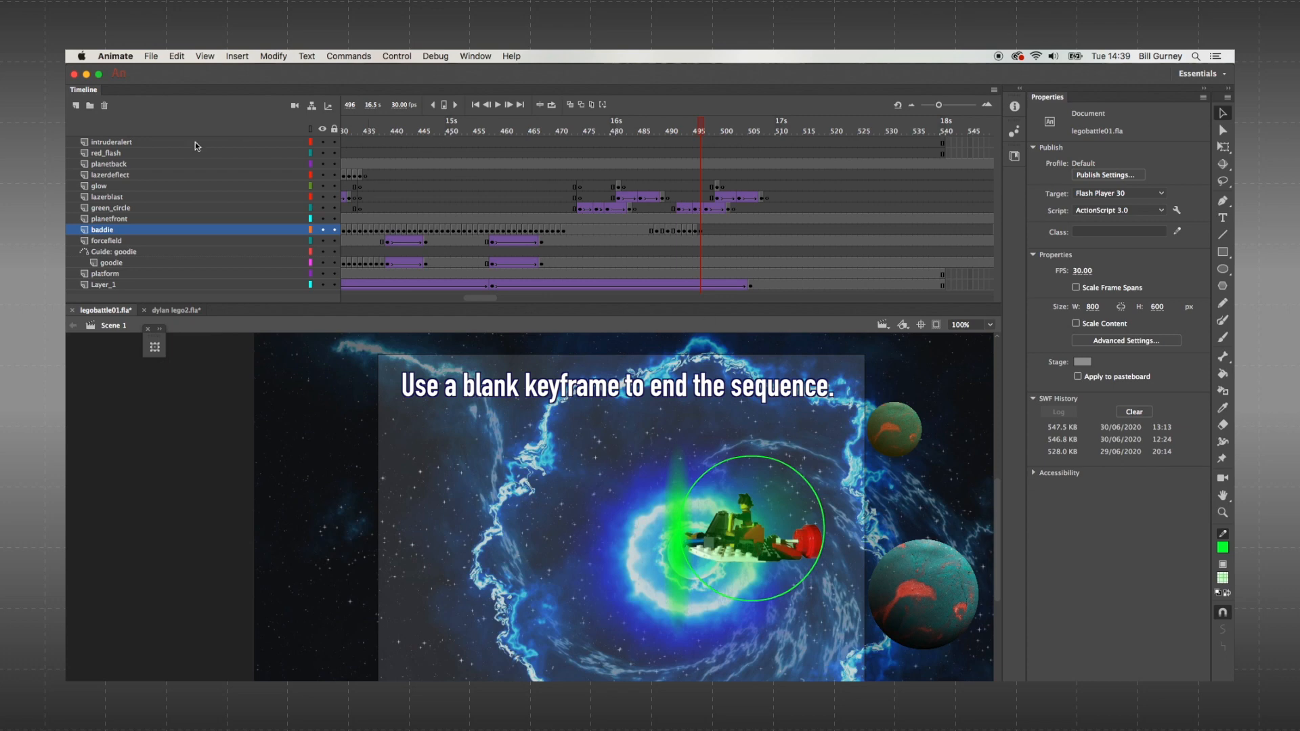
- Add a new layer above lazerdeflect, insert a blank keyframe at frame 496 and paste the baddie ship in place
{"action": "left_click", "coordinate": [143, 176]}
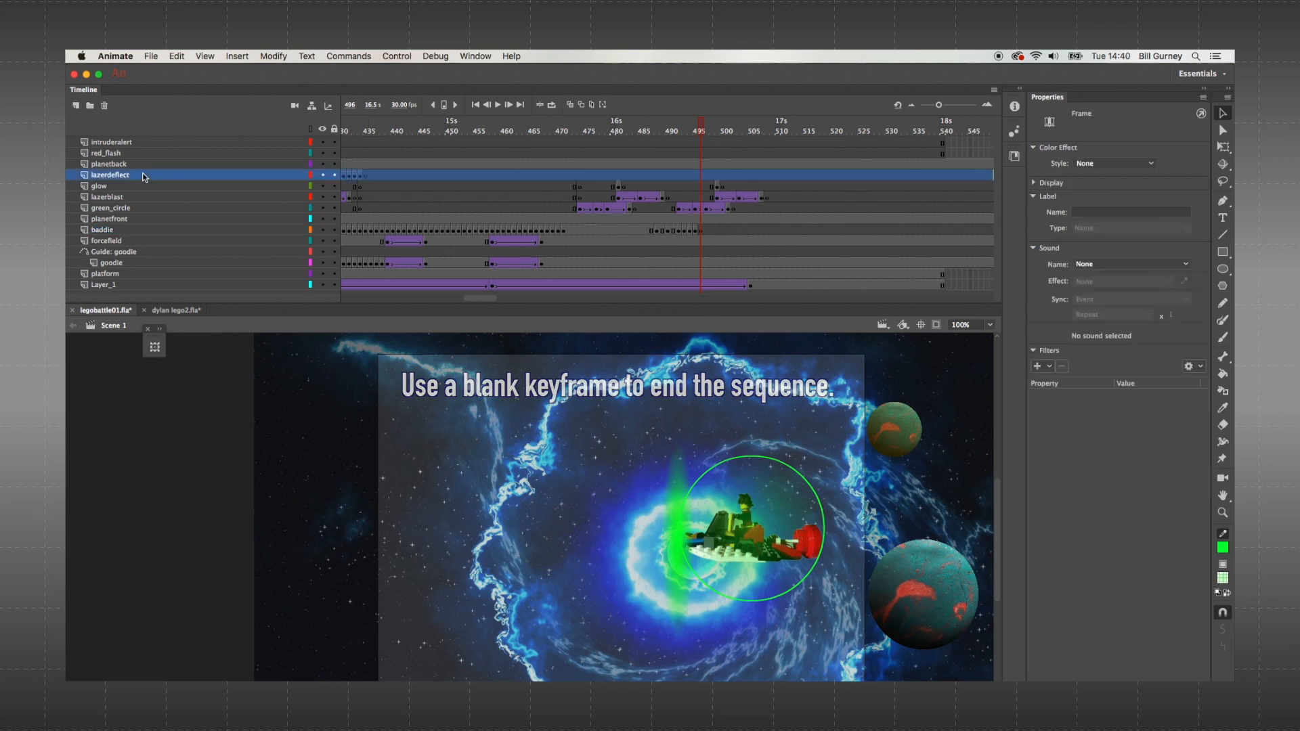
{"action": "left_click", "coordinate": [75, 106]}
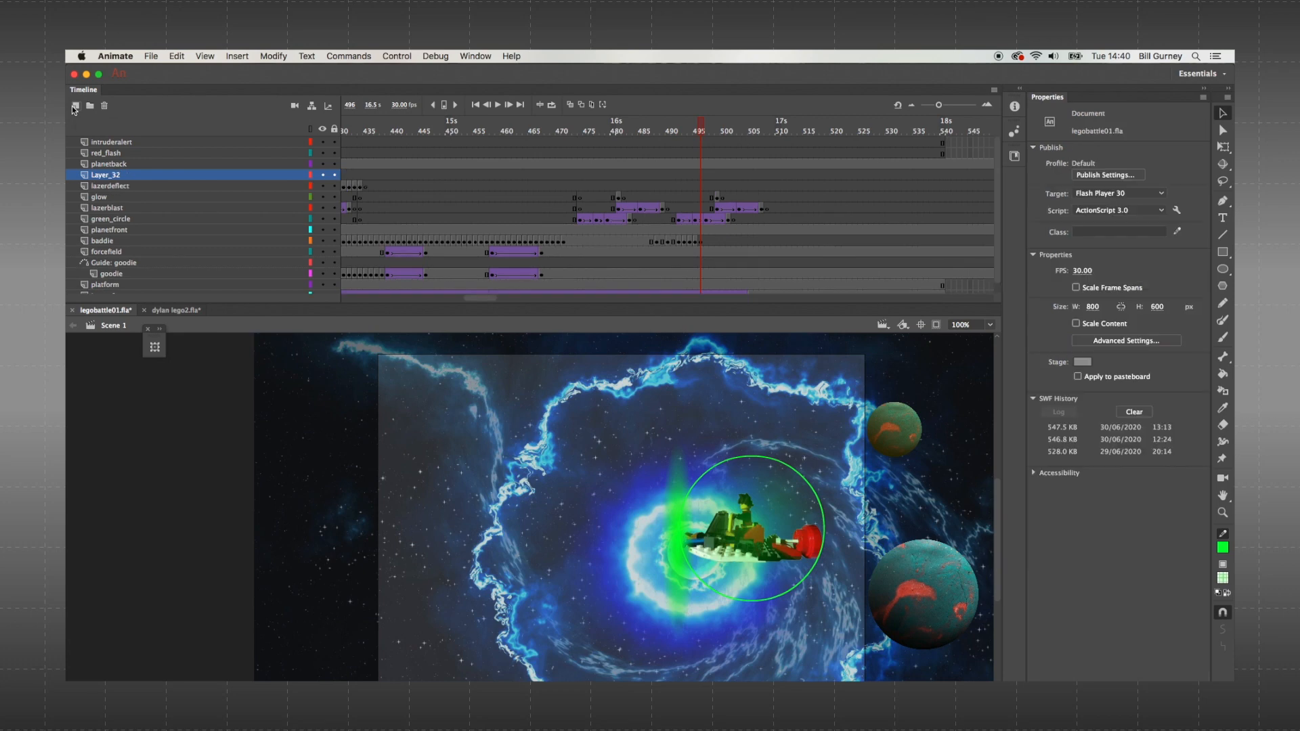
{"action": "left_click", "coordinate": [702, 175]}
{"action": "right_click", "coordinate": [702, 176]}
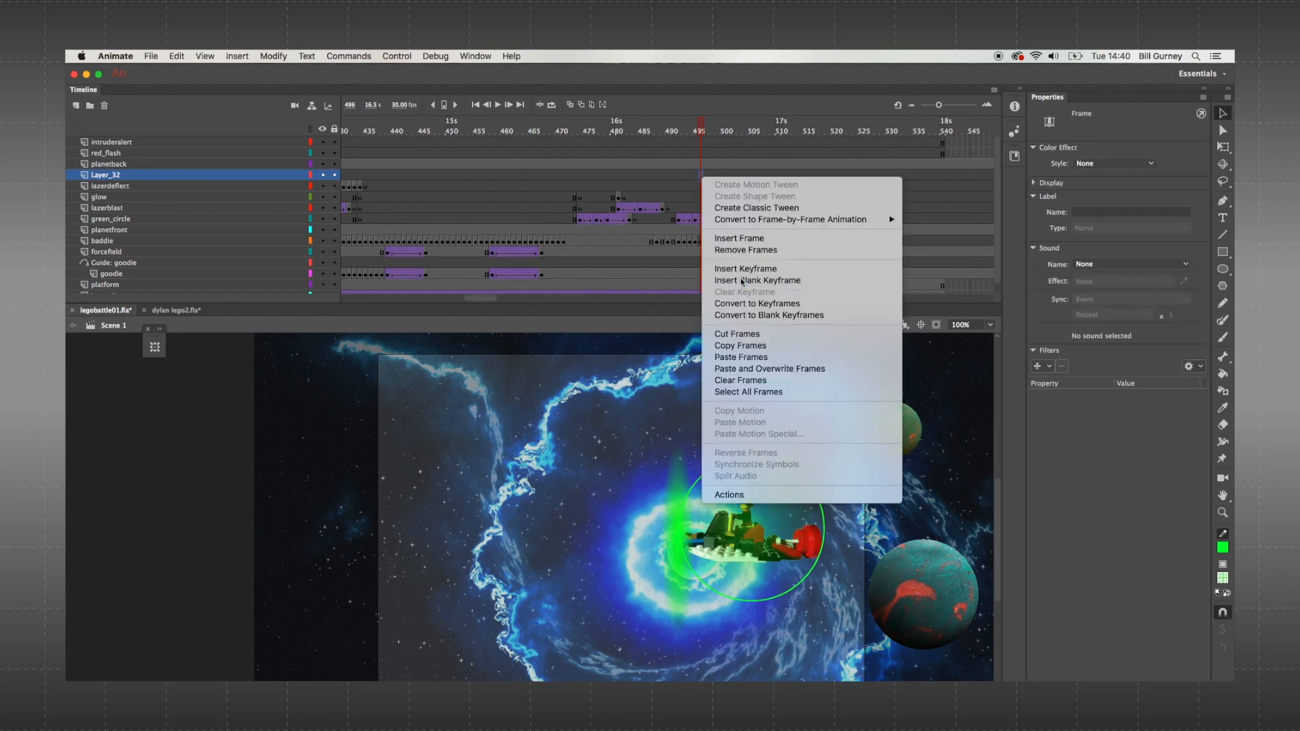
{"action": "left_click", "coordinate": [741, 279]}
{"action": "key", "text": "super+shift+v"}
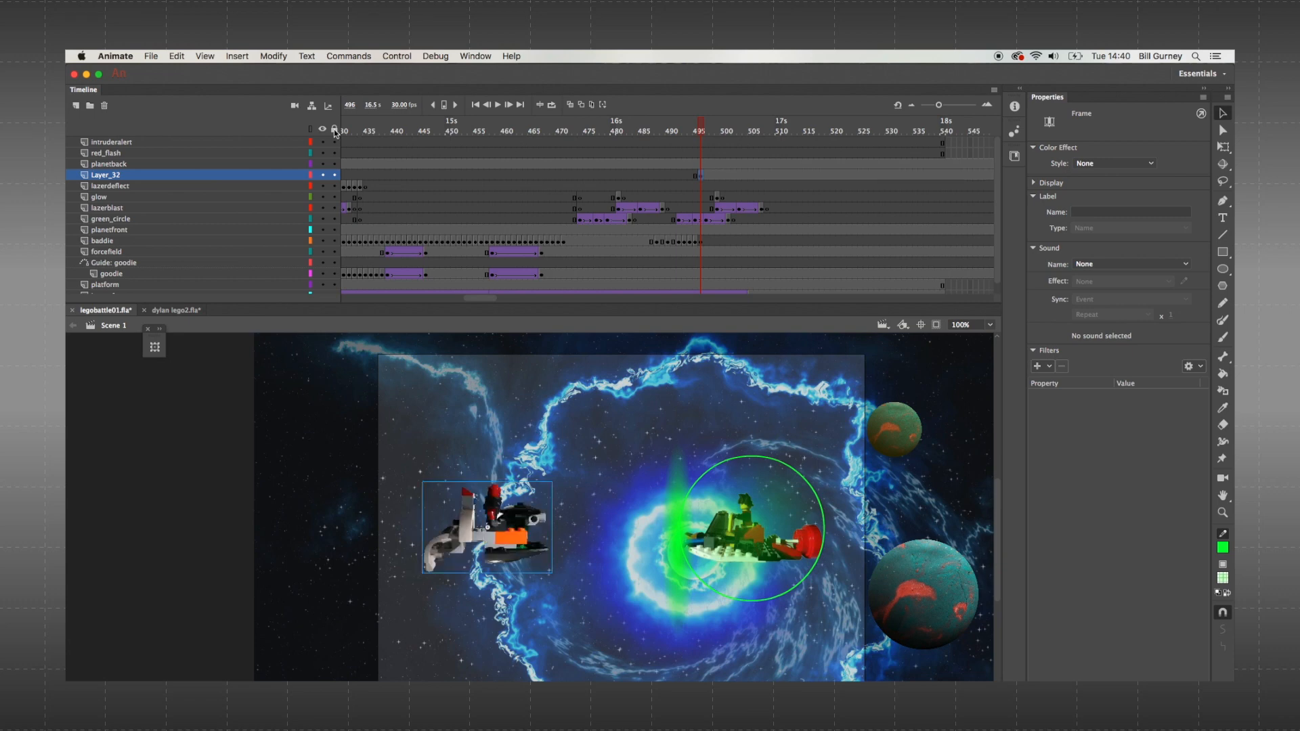
- Lock every layer except the new one holding the pasted baddie ship
{"action": "left_click", "coordinate": [334, 129]}
{"action": "left_click", "coordinate": [333, 176]}
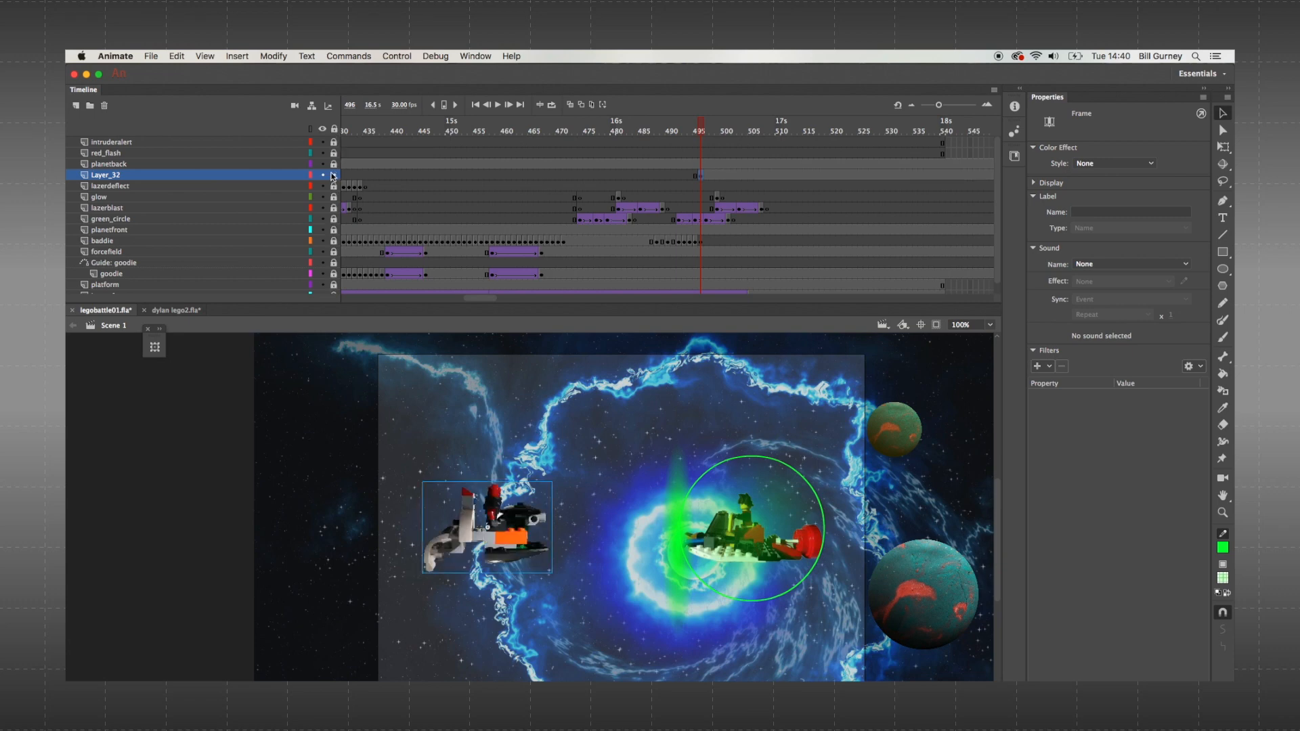
- Draw a green rectangle outline with no fill around the baddie ship, about 246 by 180 px
{"action": "key", "text": "r"}
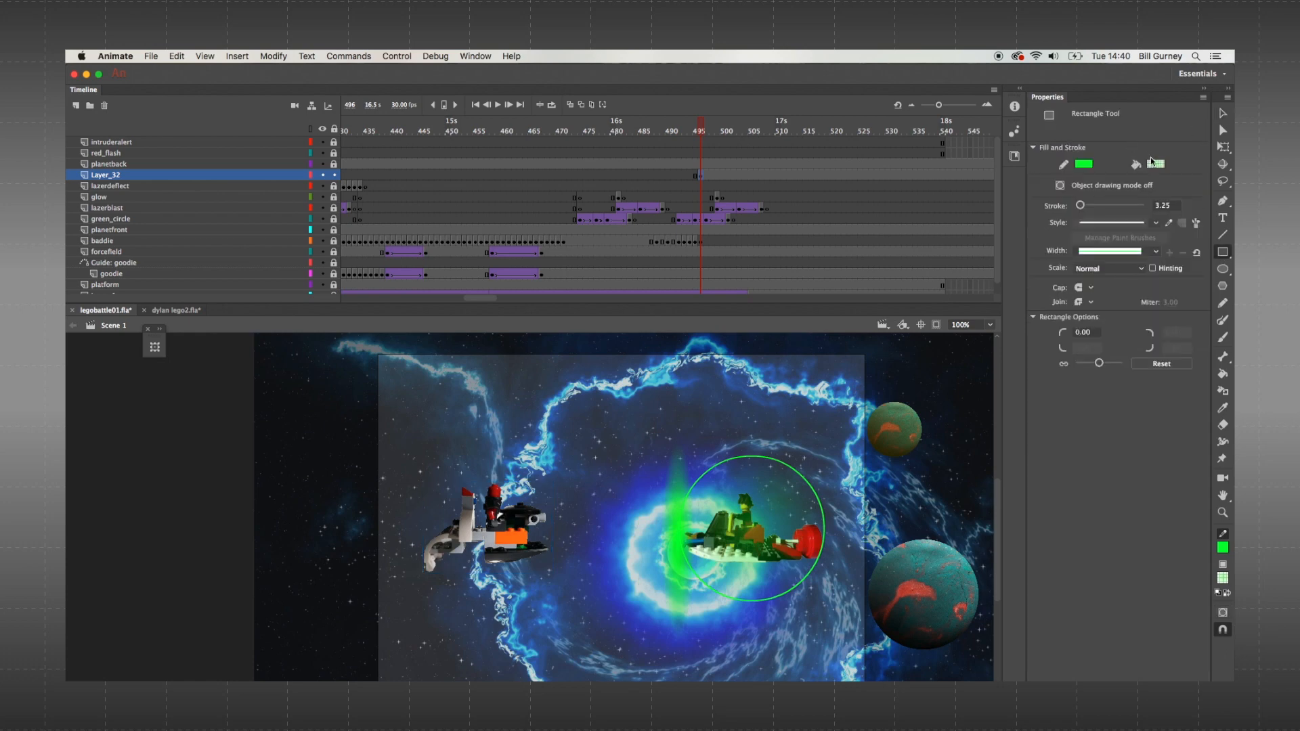
{"action": "left_click", "coordinate": [1150, 161]}
{"action": "left_click", "coordinate": [1128, 177]}
{"action": "left_click_drag", "start_coordinate": [411, 473], "coordinate": [561, 582]}
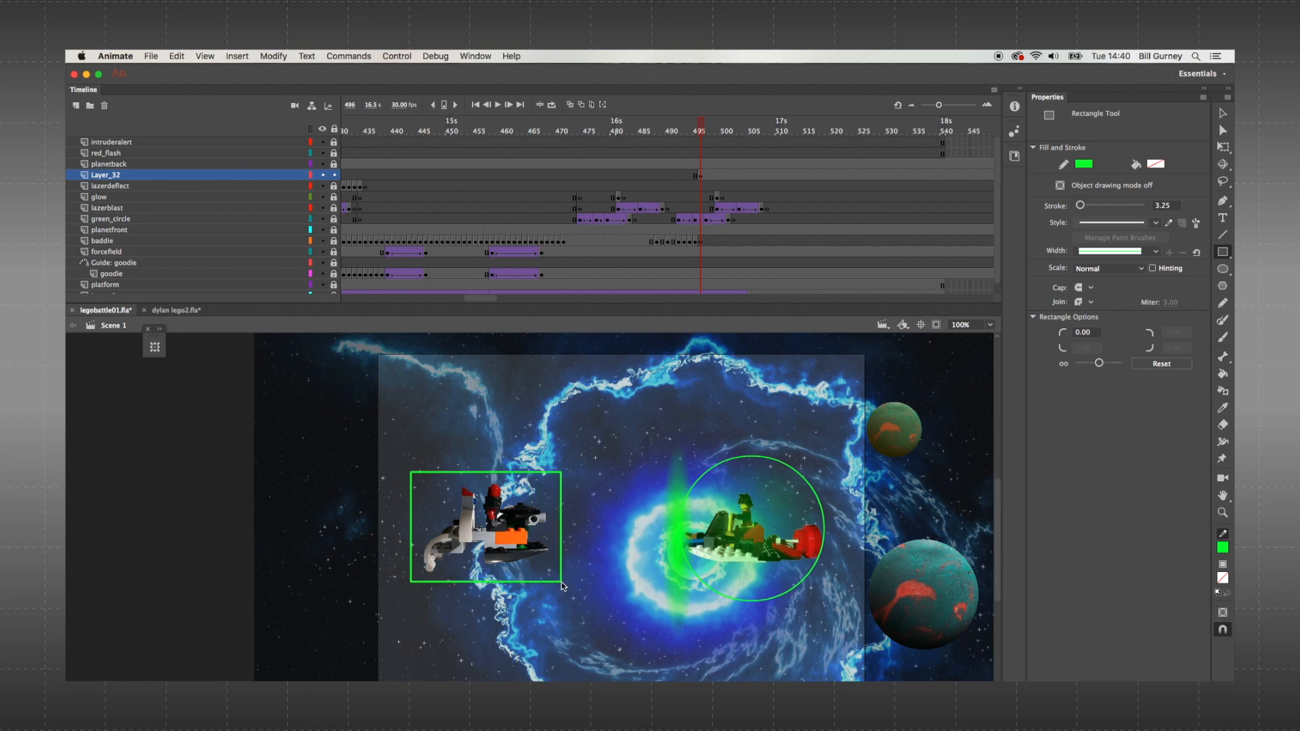
- Draw both diagonals plus vertical and horizontal centre lines across the rectangle with the Line tool to split it into eight segments
{"action": "left_click", "coordinate": [1229, 234]}
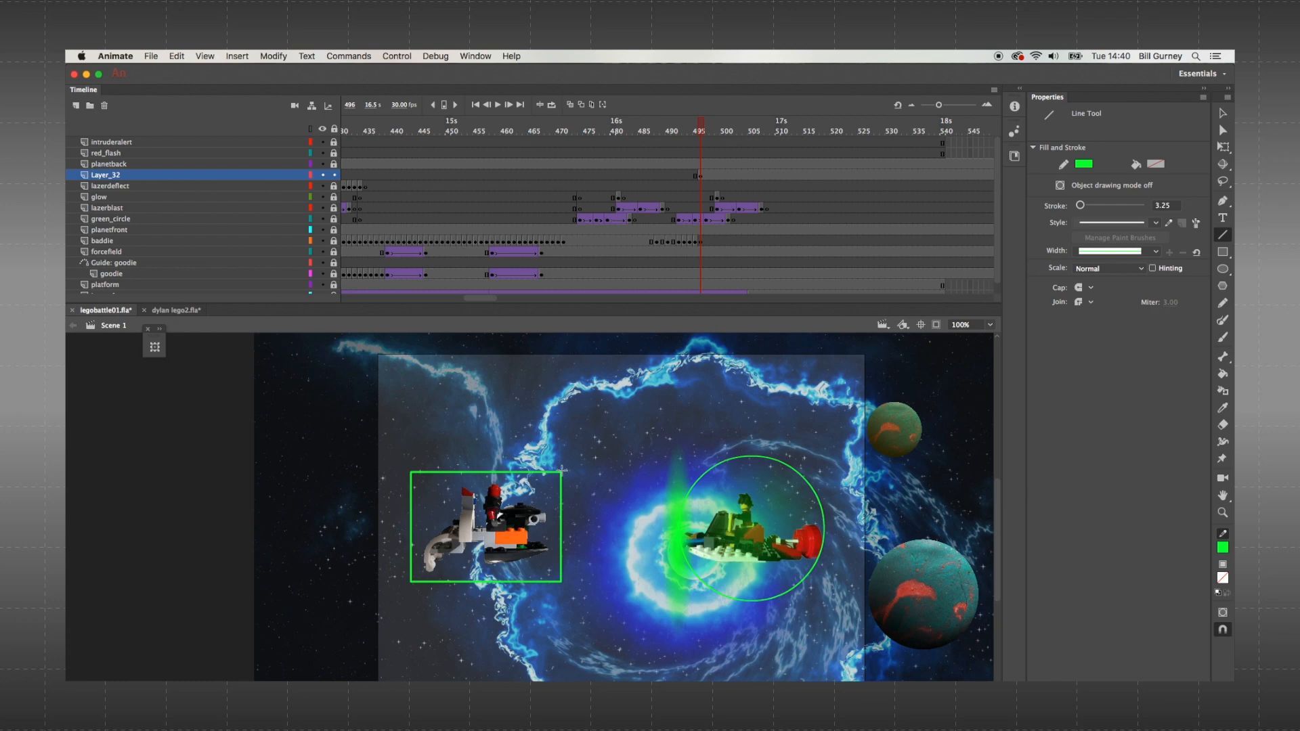
{"action": "left_click_drag", "start_coordinate": [559, 472], "coordinate": [414, 581]}
{"action": "mouse_move", "coordinate": [411, 472]}
{"action": "left_mouse_down"}
{"action": "mouse_move", "coordinate": [533, 538]}
{"action": "mouse_move", "coordinate": [559, 580]}
{"action": "left_mouse_up"}
{"action": "mouse_move", "coordinate": [487, 527]}
{"action": "left_mouse_down"}
{"action": "mouse_move", "coordinate": [411, 527]}
{"action": "mouse_move", "coordinate": [485, 472]}
{"action": "left_mouse_up"}
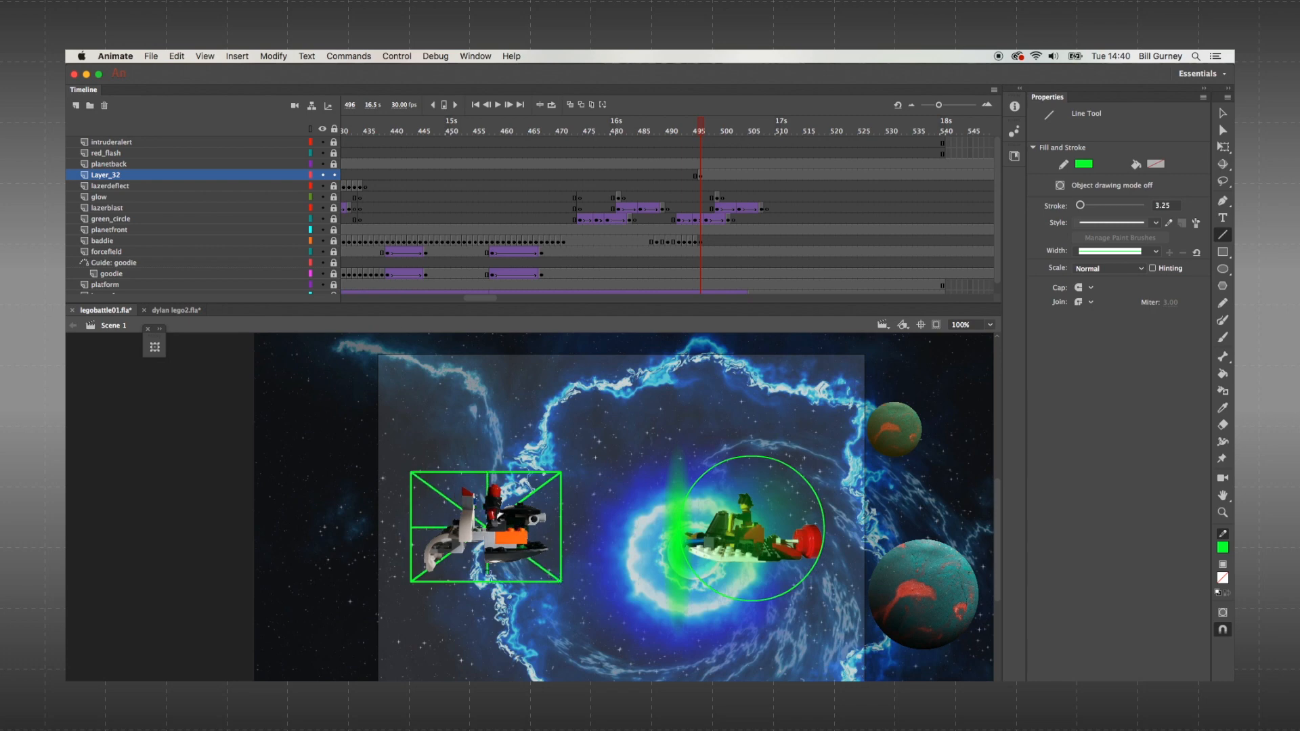
{"action": "left_click_drag", "start_coordinate": [486, 527], "coordinate": [560, 527]}
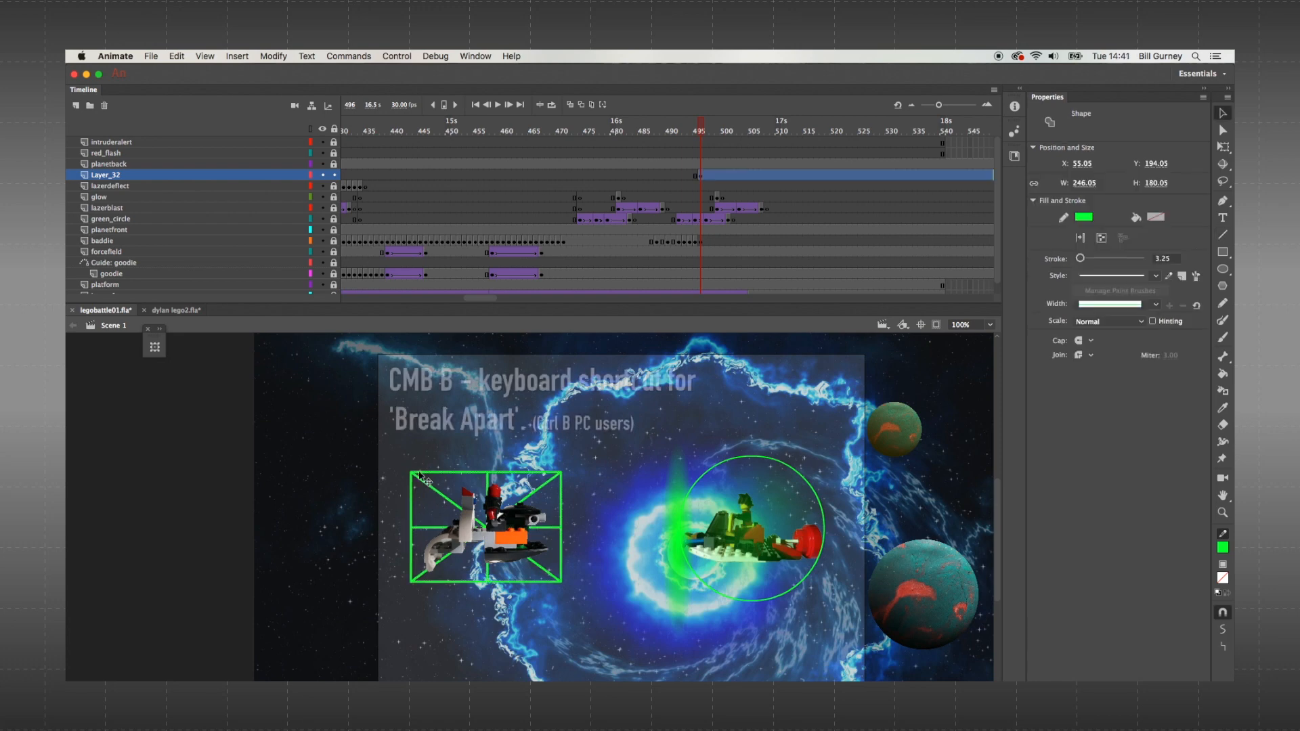
- Move the green line grid aside, break the baddie ship apart, and place the grid back over the ship
{"action": "left_click_drag", "start_coordinate": [419, 475], "coordinate": [222, 439]}
{"action": "left_click", "coordinate": [464, 528]}
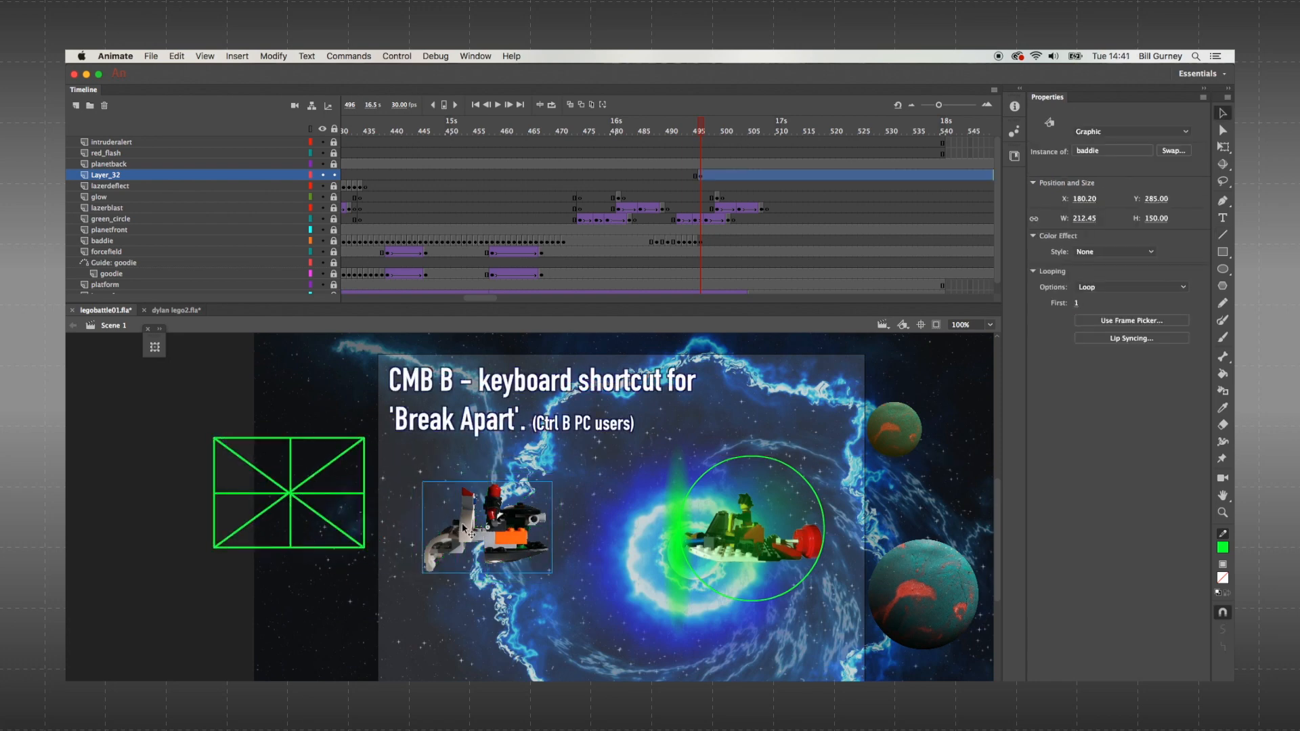
{"action": "key", "text": "super+b"}
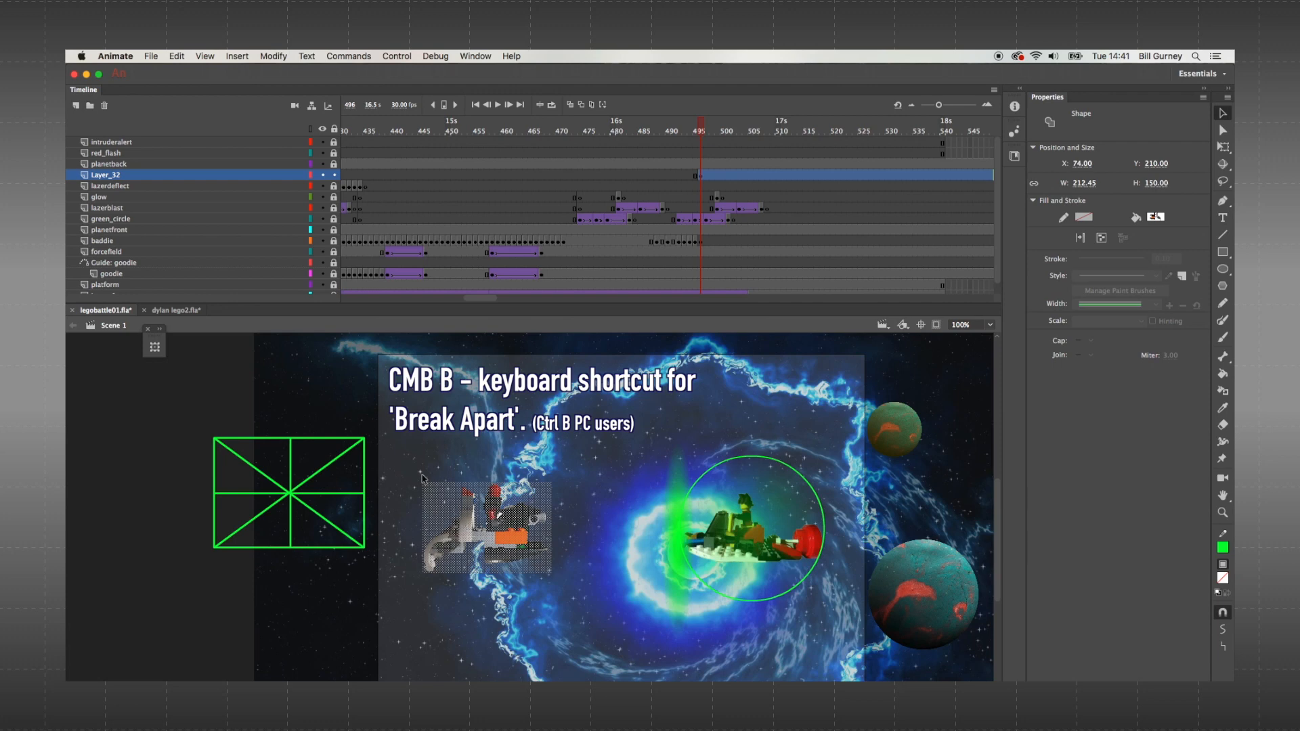
{"action": "left_click", "coordinate": [336, 438]}
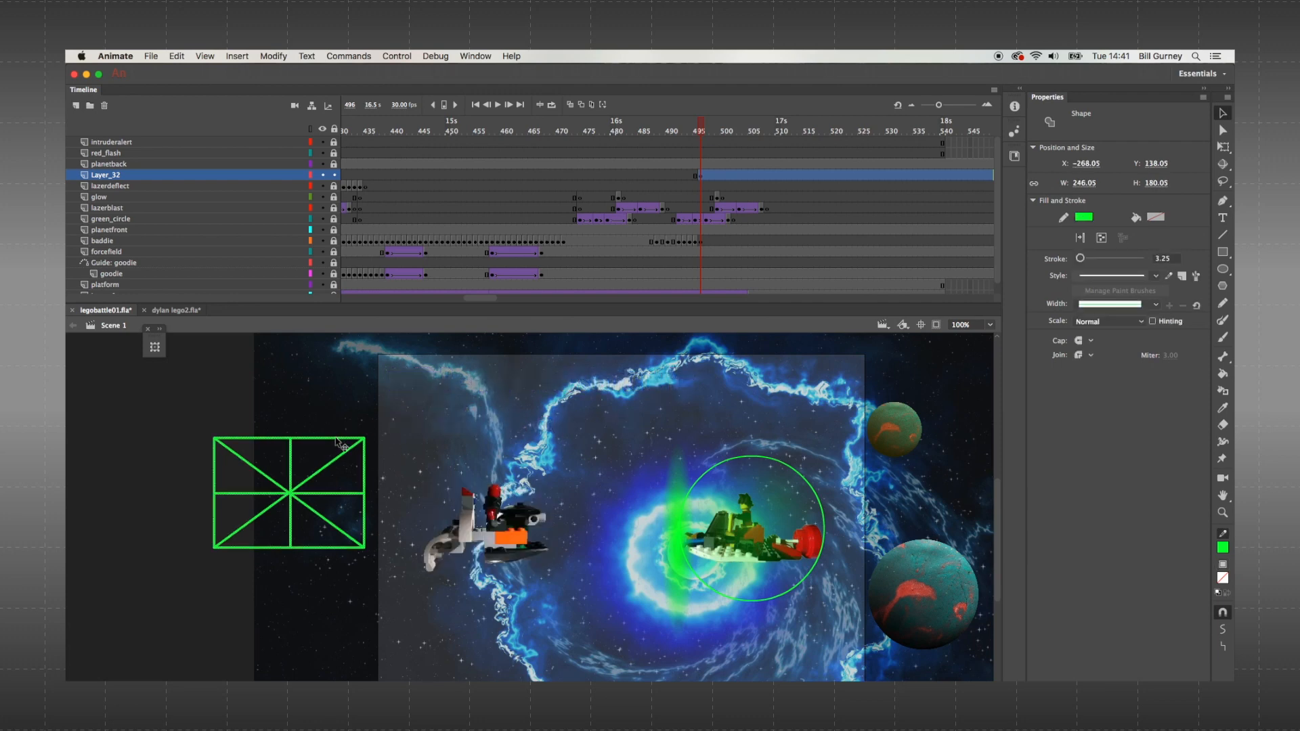
{"action": "left_click_drag", "start_coordinate": [336, 438], "coordinate": [533, 471]}
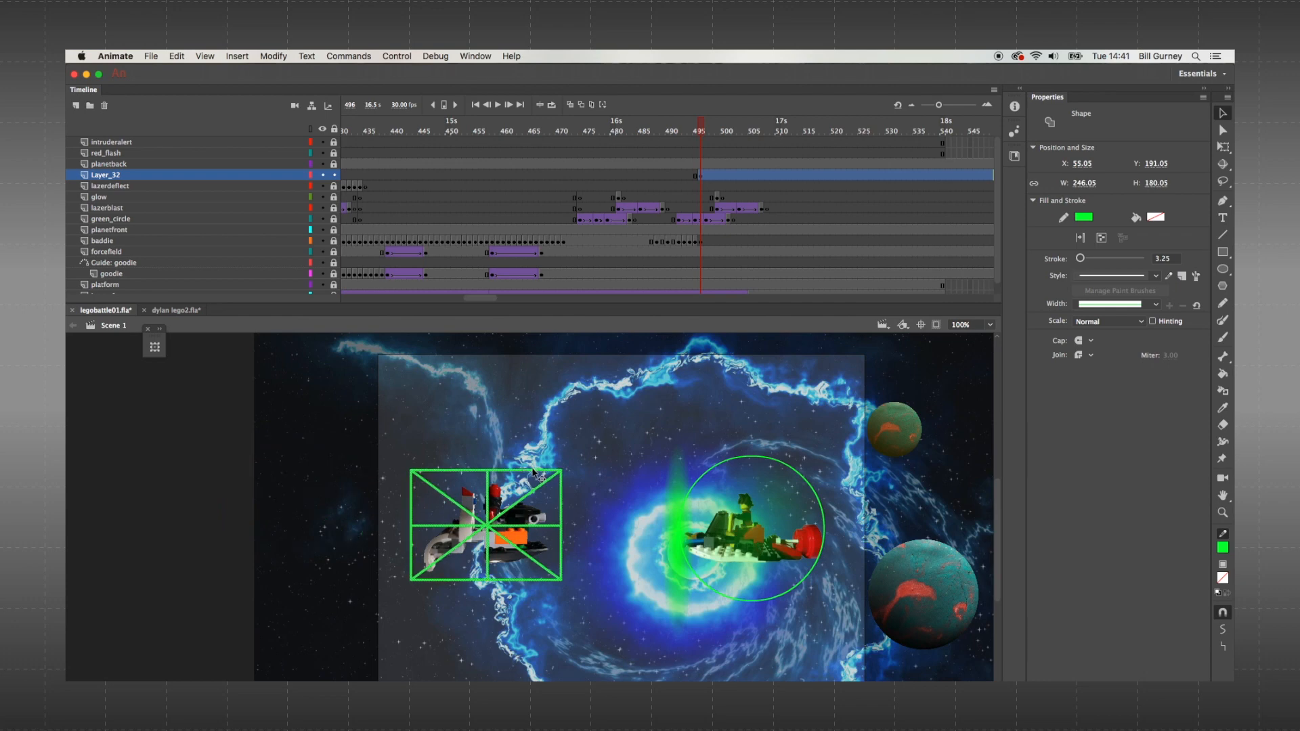
- Group each of the four segments in the right half of the sliced baddie ship separately
{"action": "left_click", "coordinate": [504, 496]}
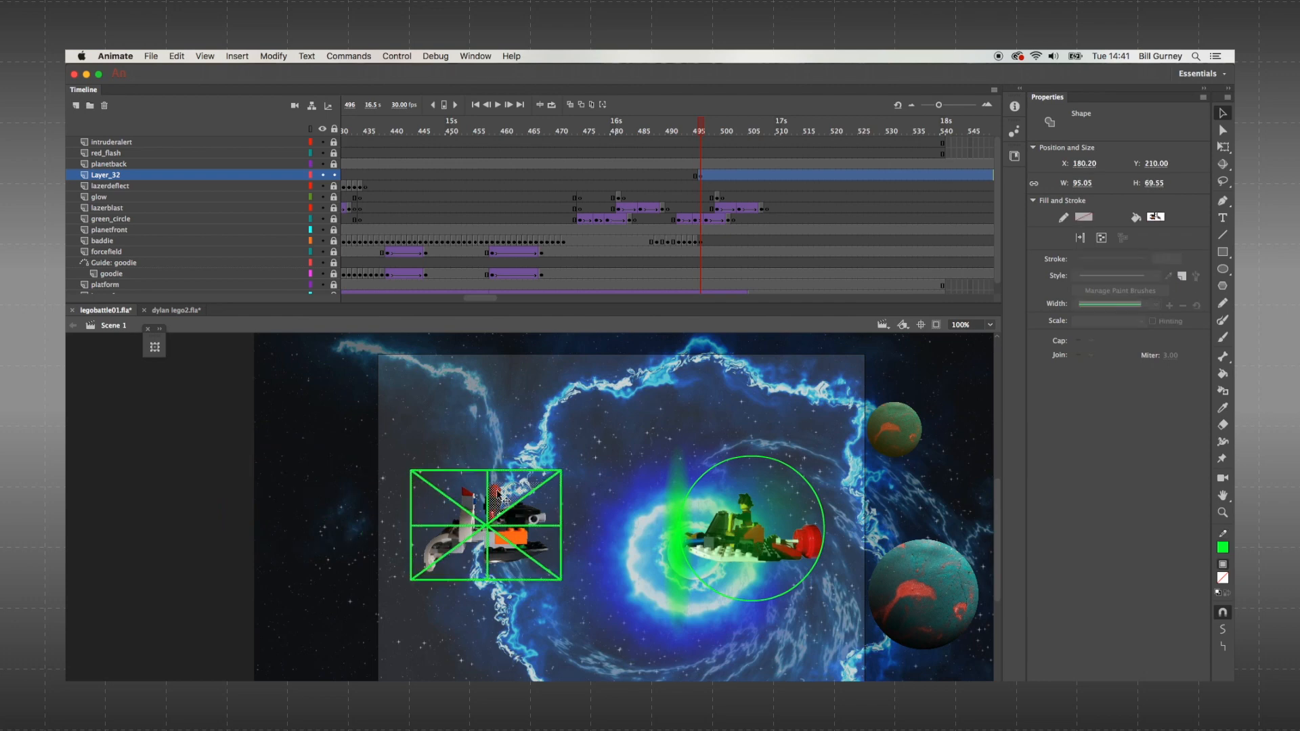
{"action": "key", "text": "super+g"}
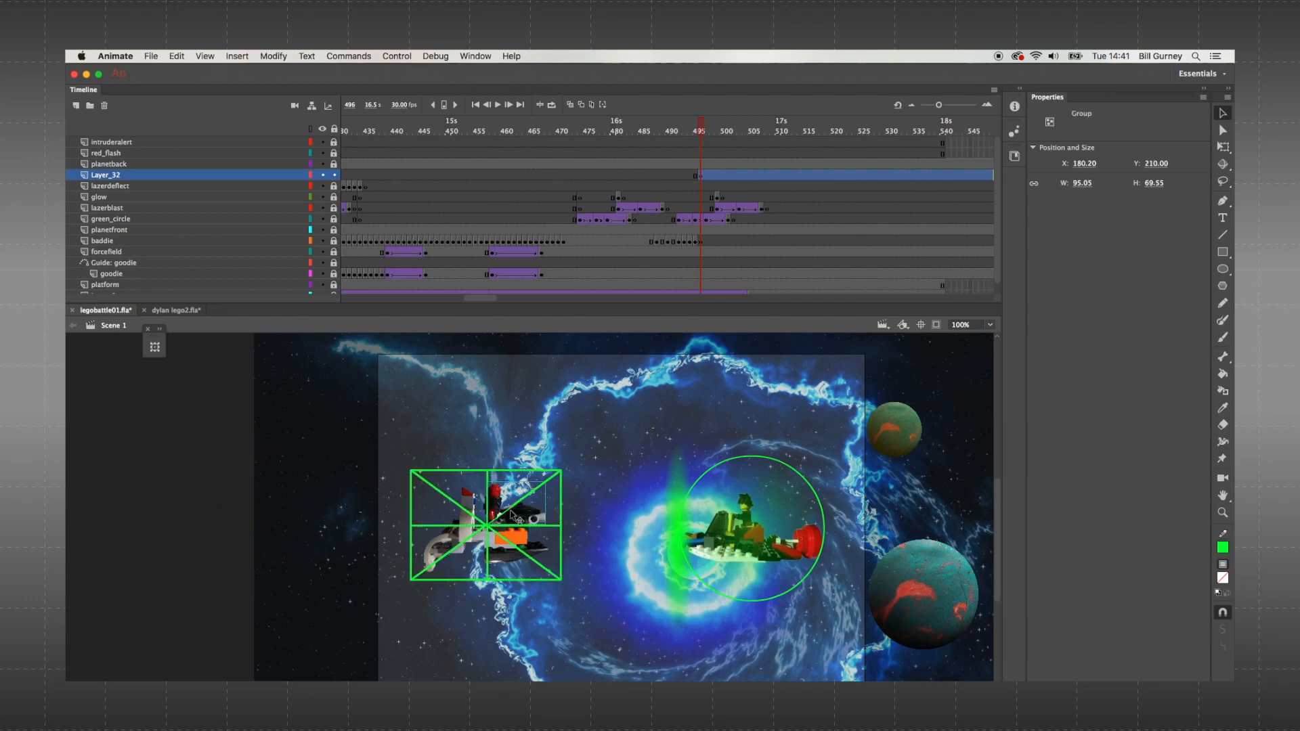
{"action": "left_click", "coordinate": [522, 514]}
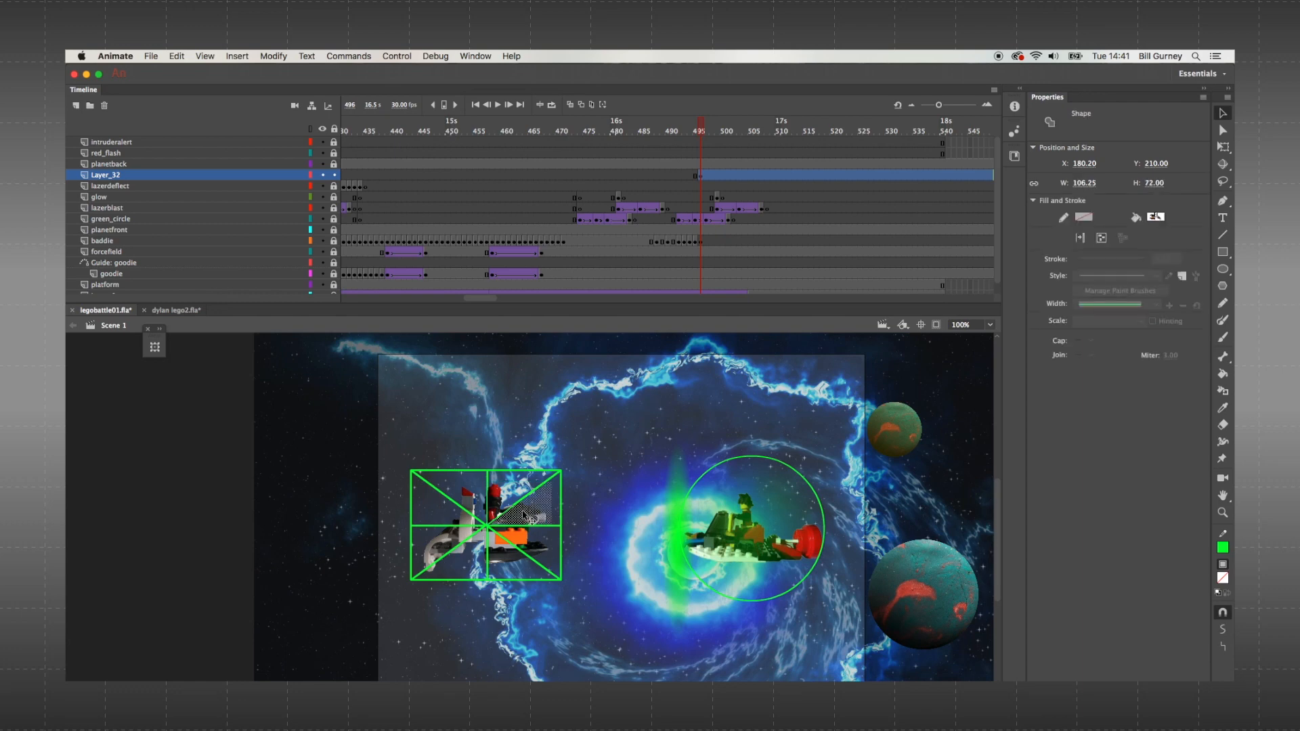
{"action": "key", "text": "super+g"}
{"action": "left_click", "coordinate": [523, 539]}
{"action": "key", "text": "super+g"}
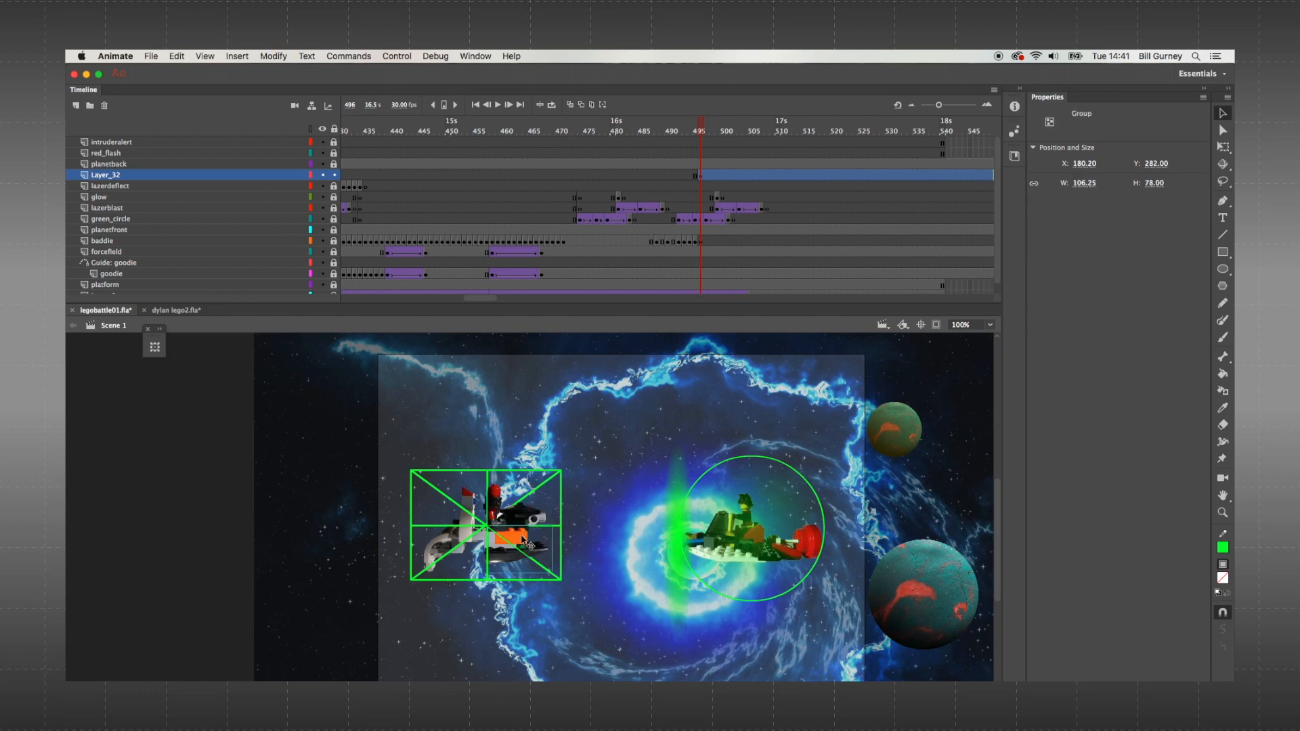
{"action": "left_click", "coordinate": [502, 553]}
{"action": "key", "text": "super+g"}
- Group each of the four segments in the ship's left half separately, and delete the green line grid
{"action": "left_click", "coordinate": [478, 543]}
{"action": "key", "text": "super+g"}
{"action": "left_click", "coordinate": [457, 542]}
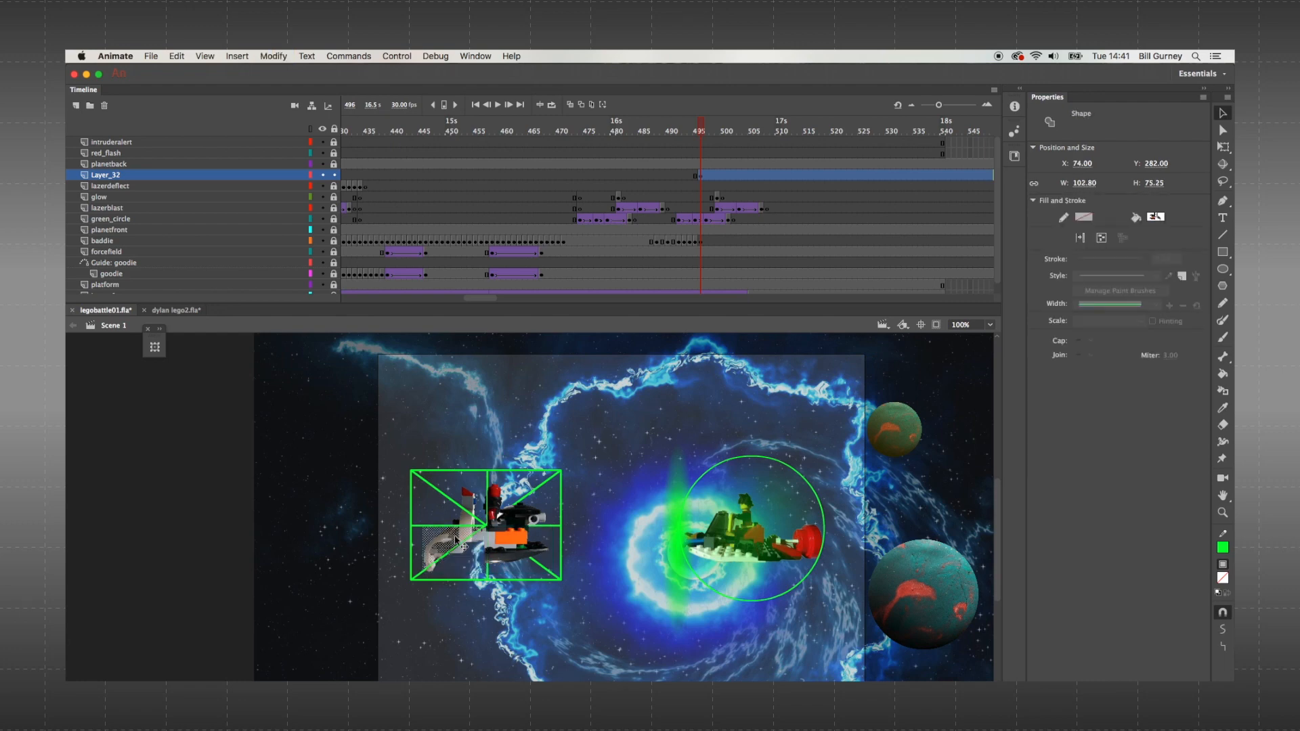
{"action": "key", "text": "super+g"}
{"action": "left_click", "coordinate": [464, 519]}
{"action": "key", "text": "super+g"}
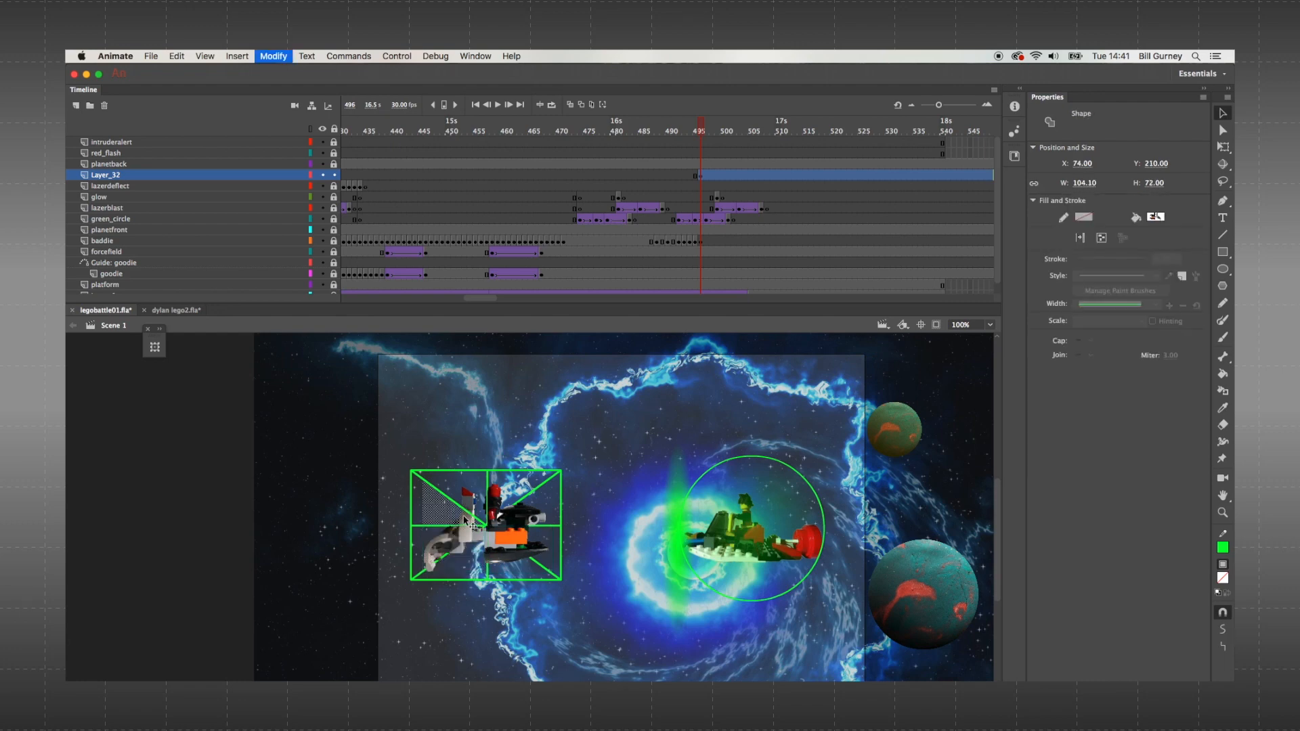
{"action": "left_click", "coordinate": [472, 509]}
{"action": "key", "text": "super+g"}
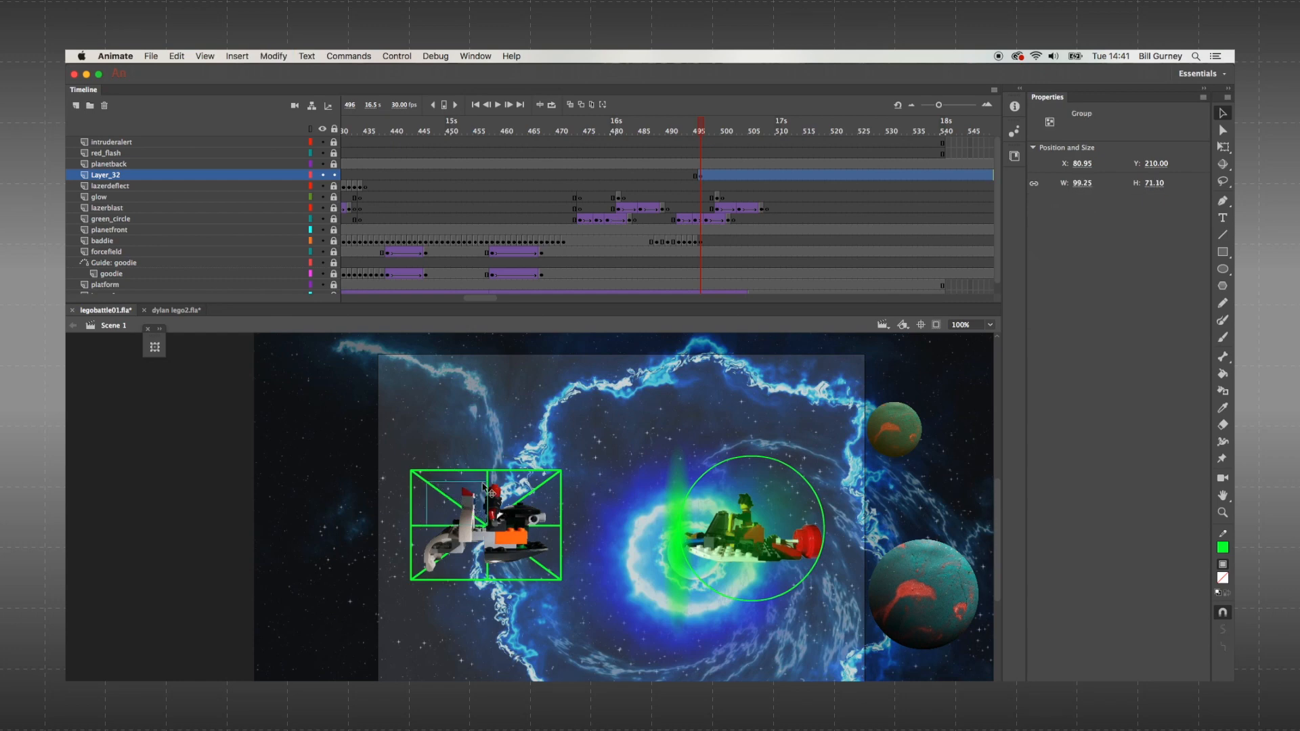
{"action": "left_click", "coordinate": [483, 475]}
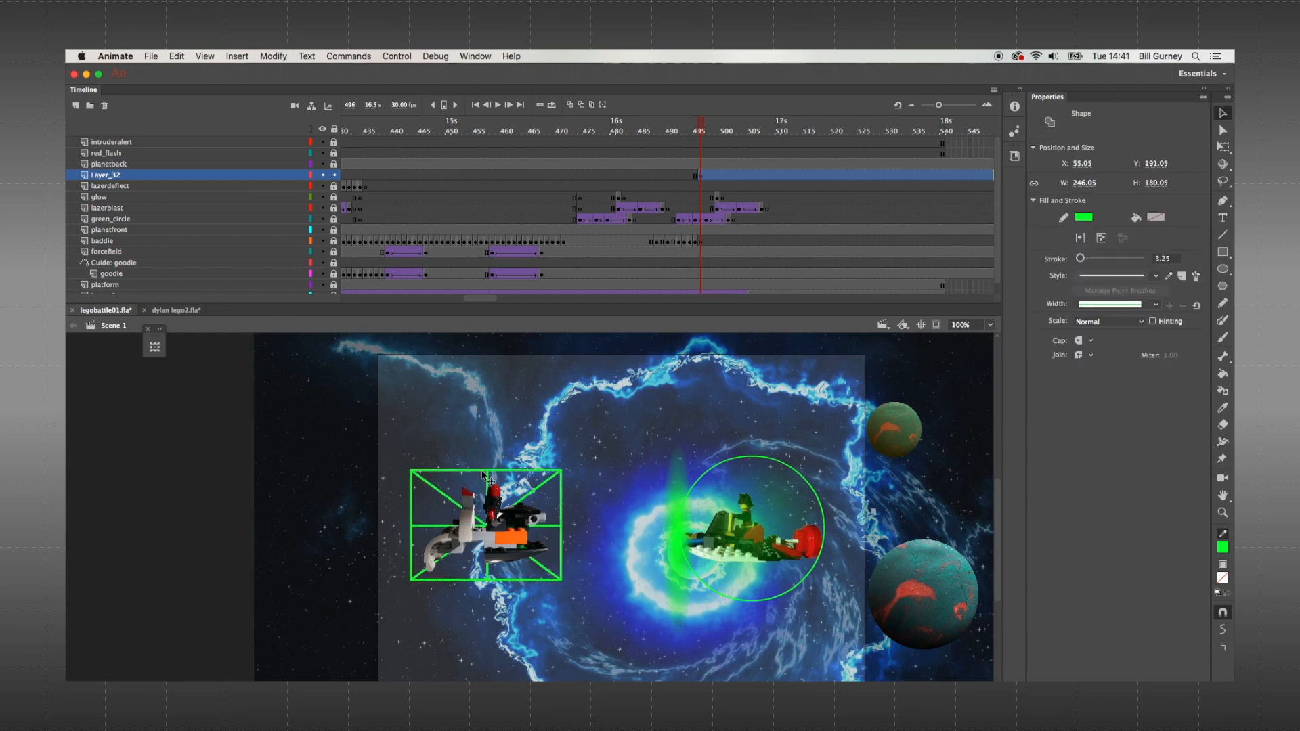
{"action": "key", "text": "Escape"}
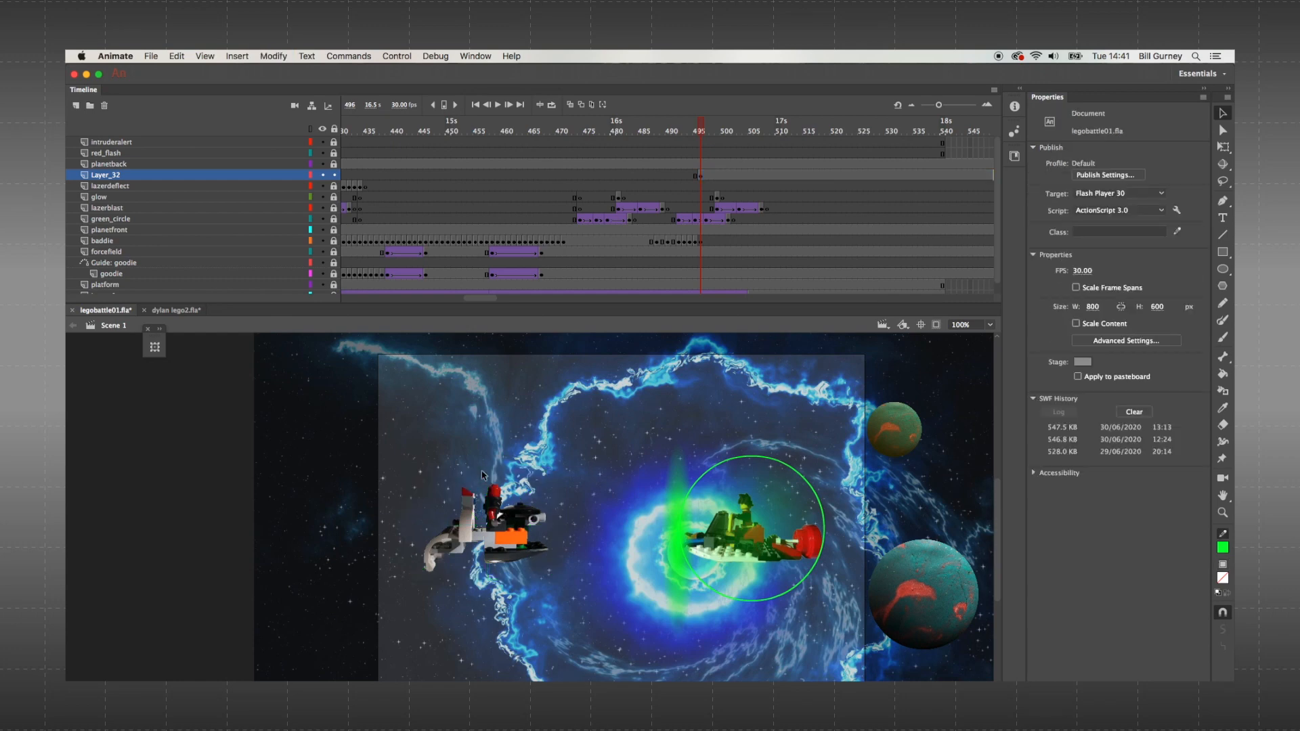
- Pull the grouped ship segments outward from one another to test the slicing
{"action": "left_click_drag", "start_coordinate": [496, 495], "coordinate": [497, 452]}
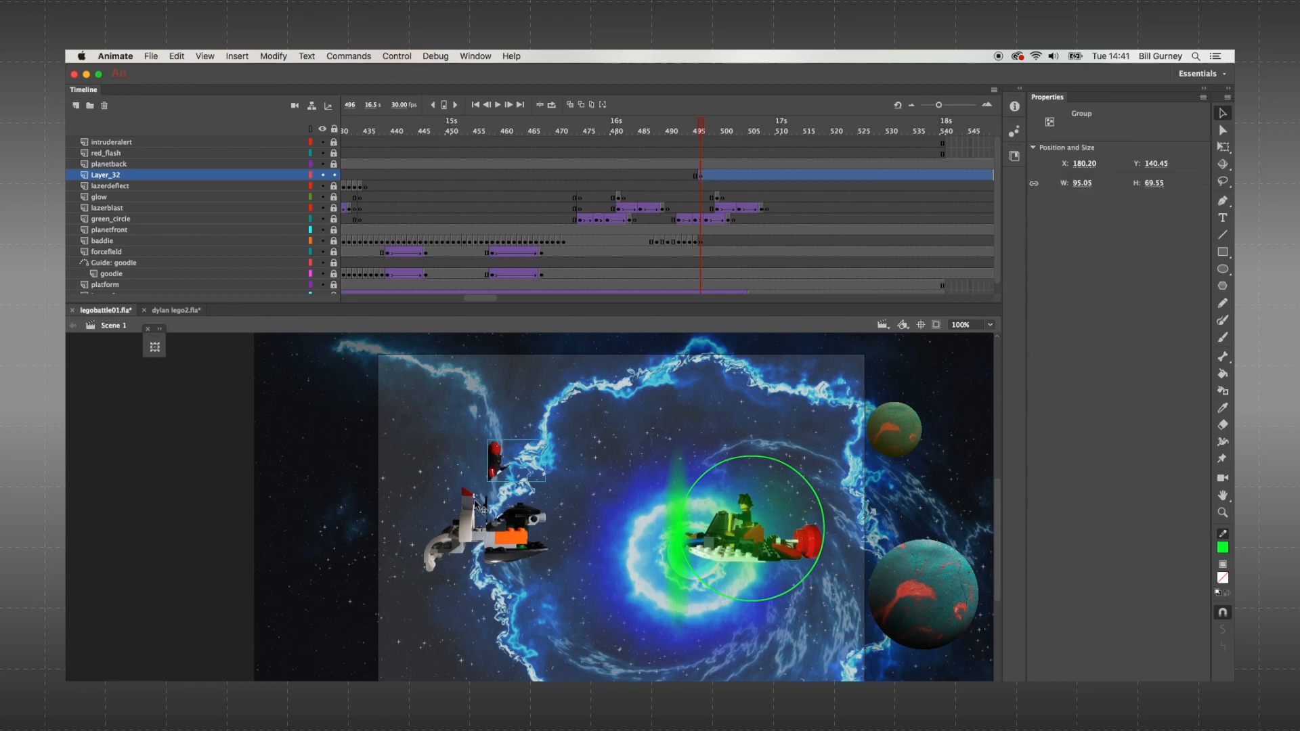
{"action": "left_click_drag", "start_coordinate": [471, 501], "coordinate": [523, 563]}
{"action": "left_click_drag", "start_coordinate": [518, 512], "coordinate": [546, 540]}
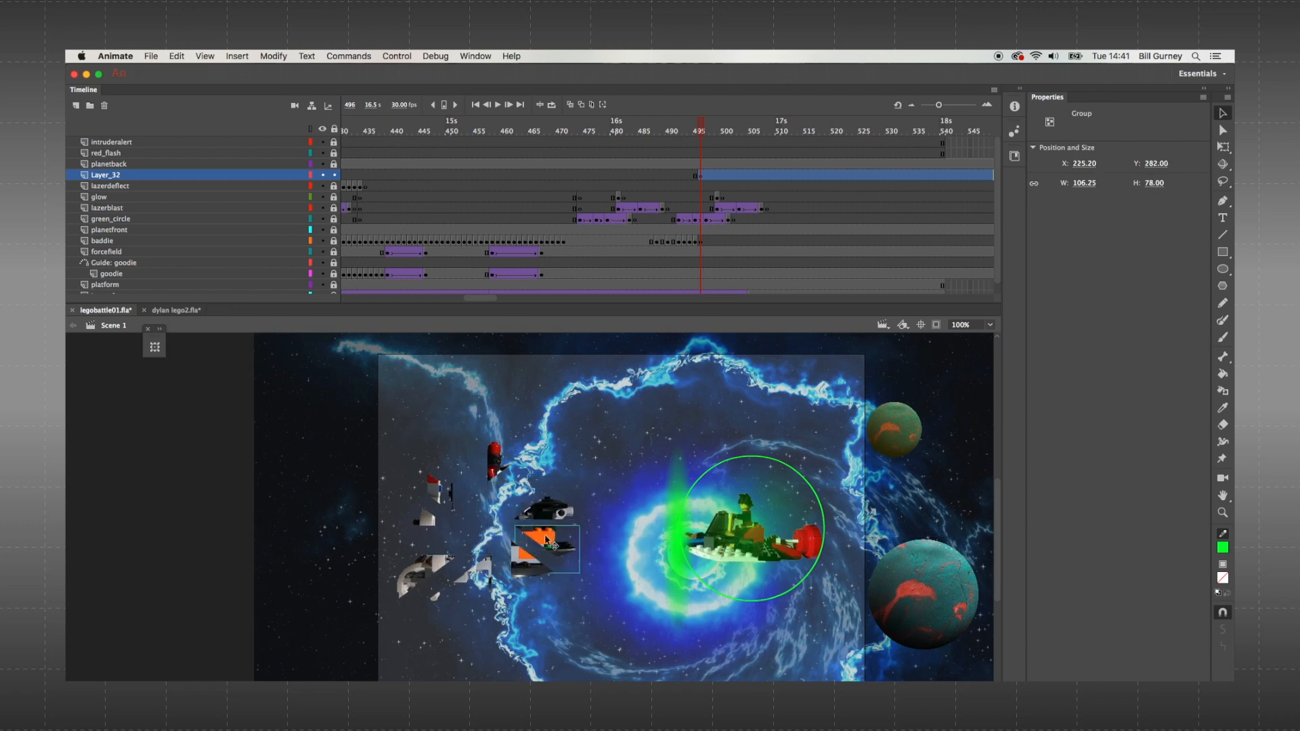
- Undo all the segment moves back to the assembled ship and clear the selection
{"action": "key", "text": "super+z"}
{"action": "key", "text": "super+z"}
{"action": "key", "text": "super+z"}
{"action": "key", "text": "super+z"}
{"action": "key", "text": "super+z"}
{"action": "key", "text": "super+z"}
{"action": "key", "text": "super+z"}
{"action": "key", "text": "super+z"}
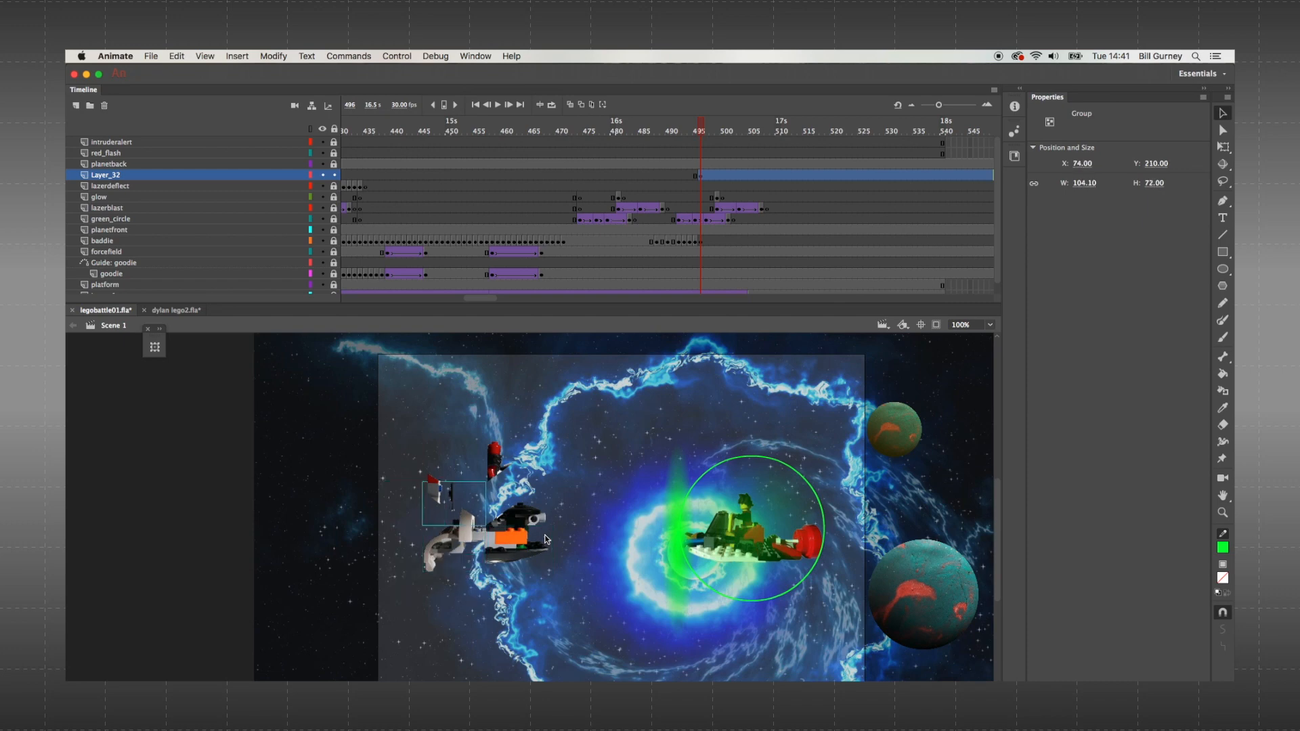
{"action": "key", "text": "super+z"}
{"action": "key", "text": "super+z"}
{"action": "key", "text": "super+z"}
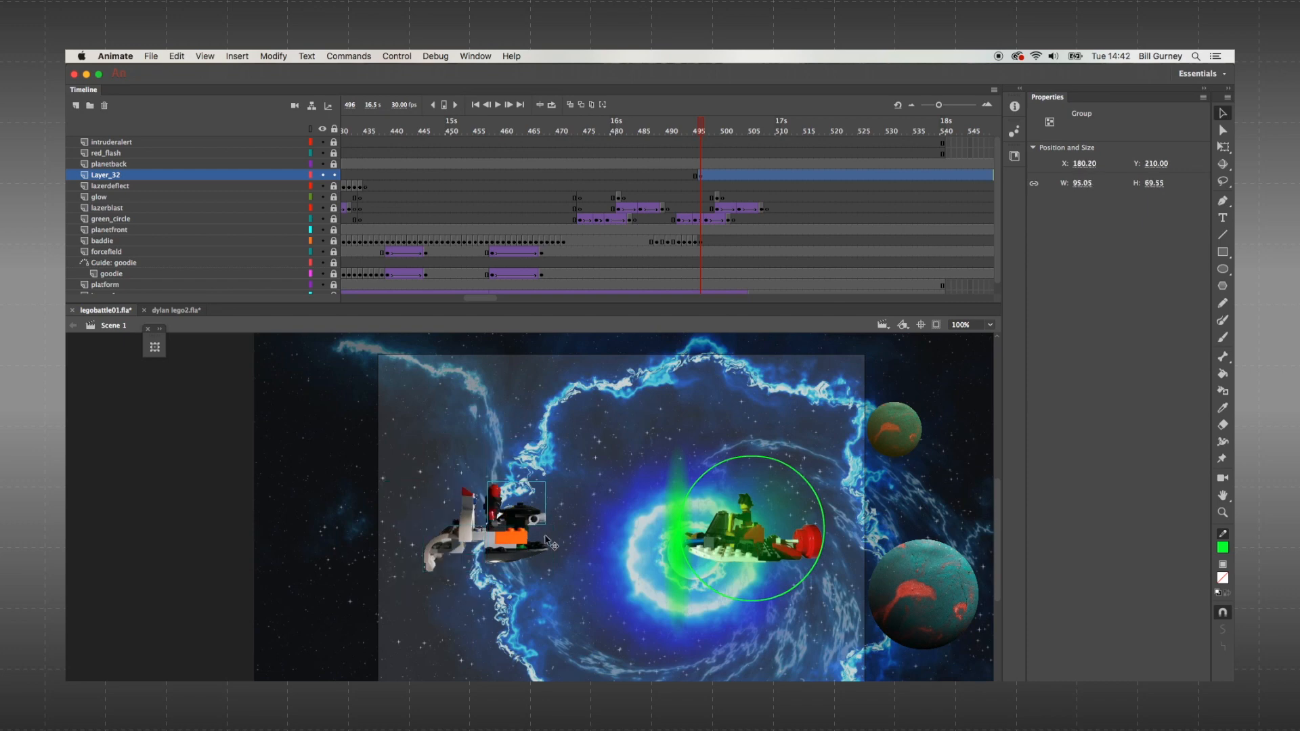
{"action": "left_click", "coordinate": [560, 539]}
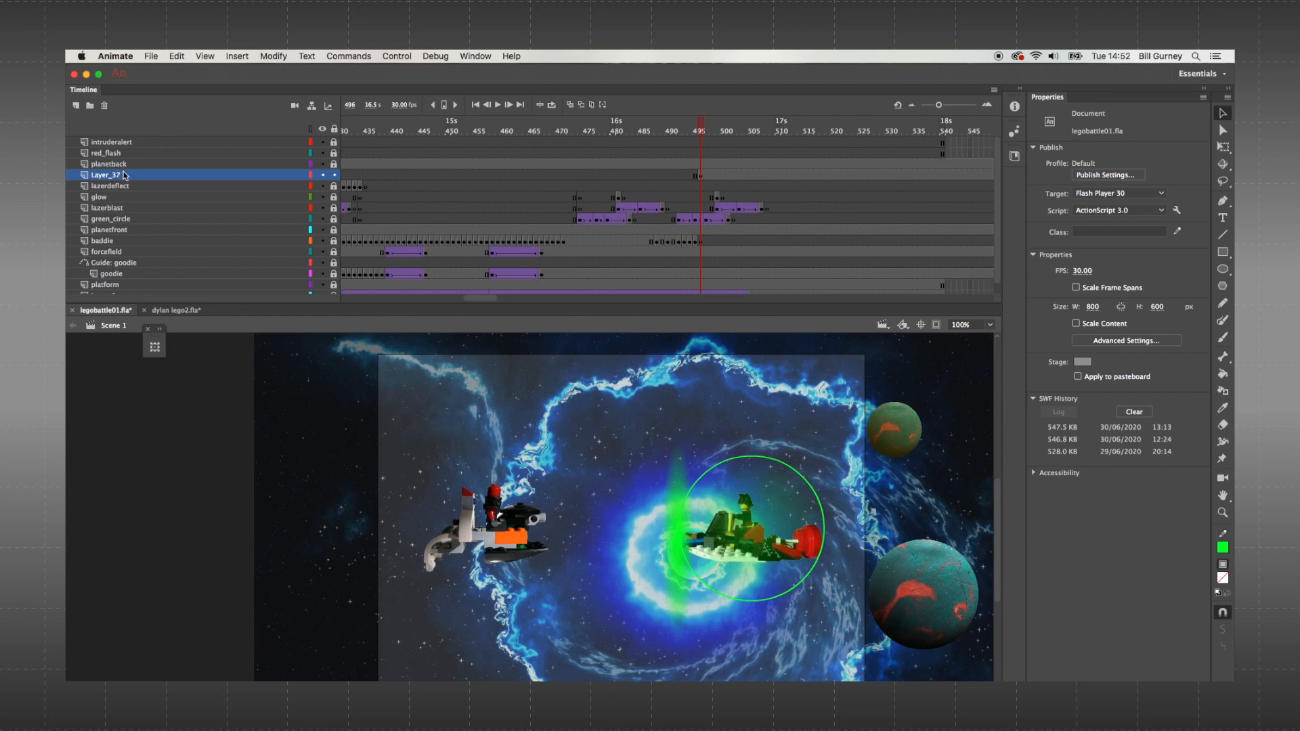
- Rename the layer holding the sliced baddie ship explosion and display its contents as outlines
{"action": "double_click", "coordinate": [124, 175]}
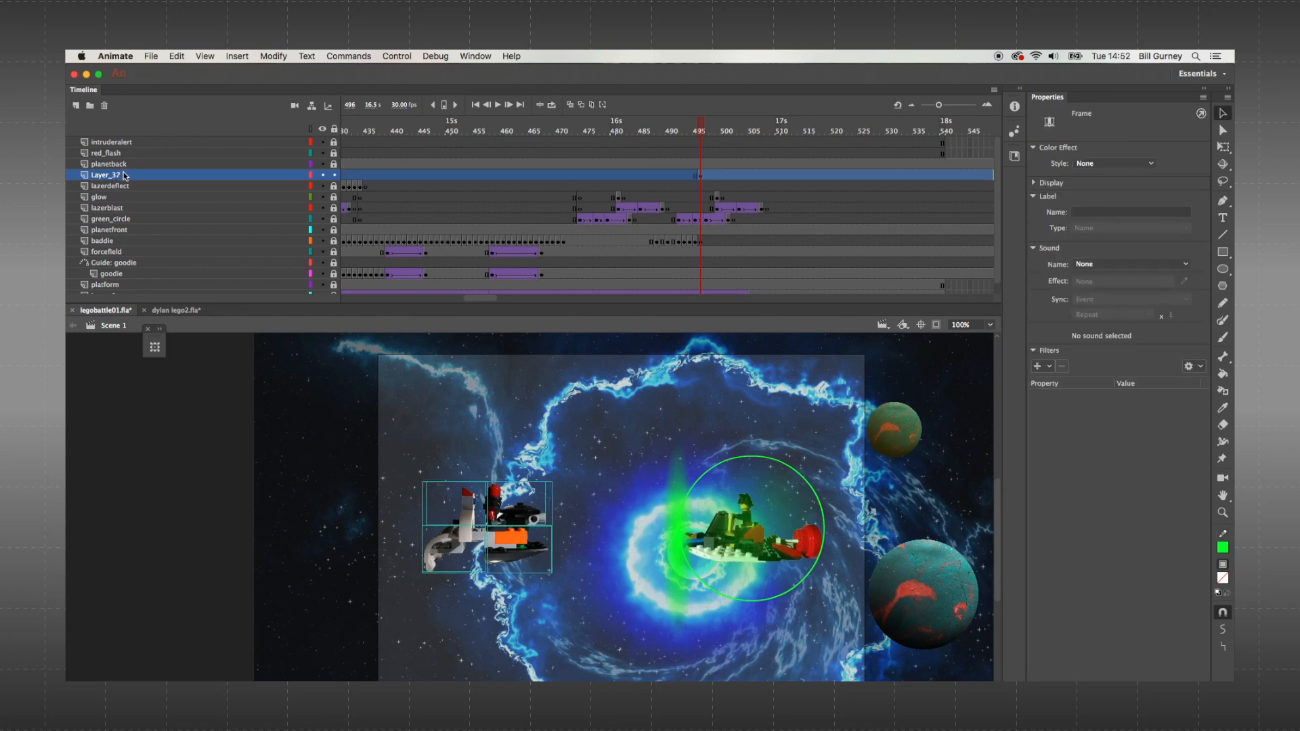
{"action": "type", "text": "explosion"}
{"action": "key", "text": "Return"}
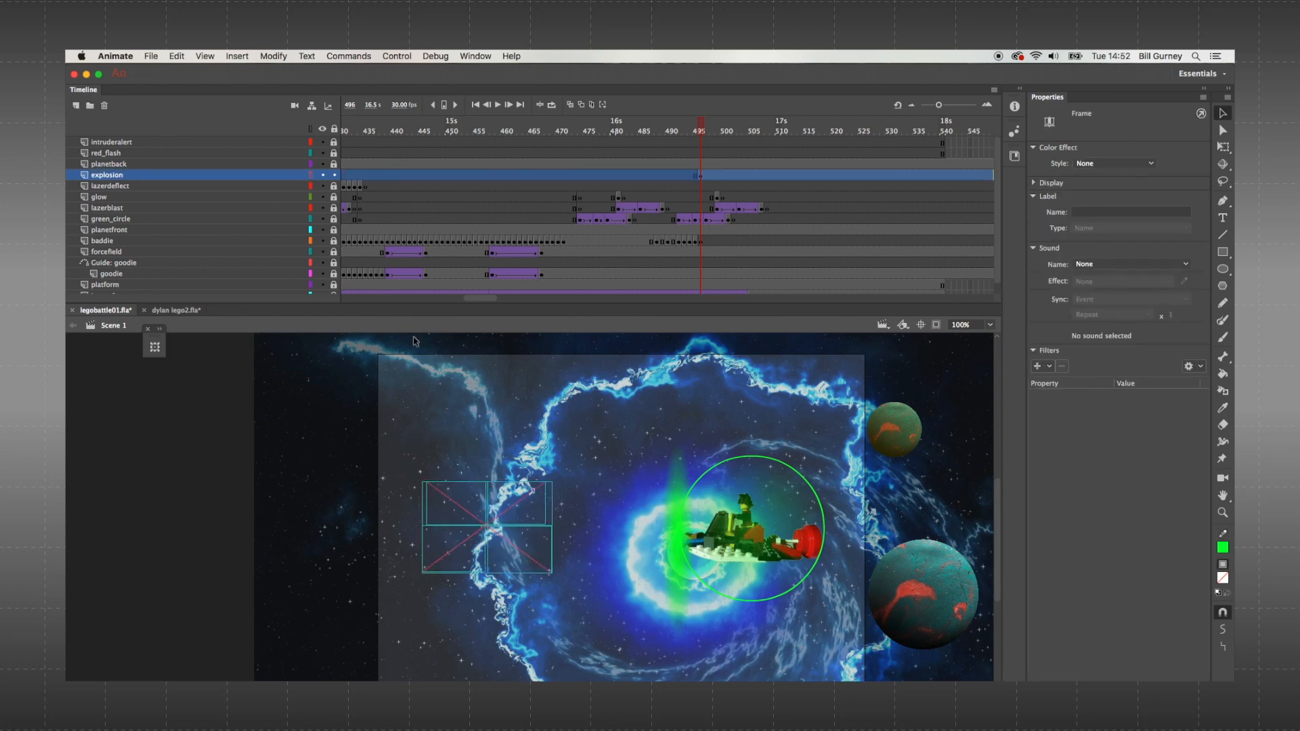
{"action": "left_click", "coordinate": [489, 417]}
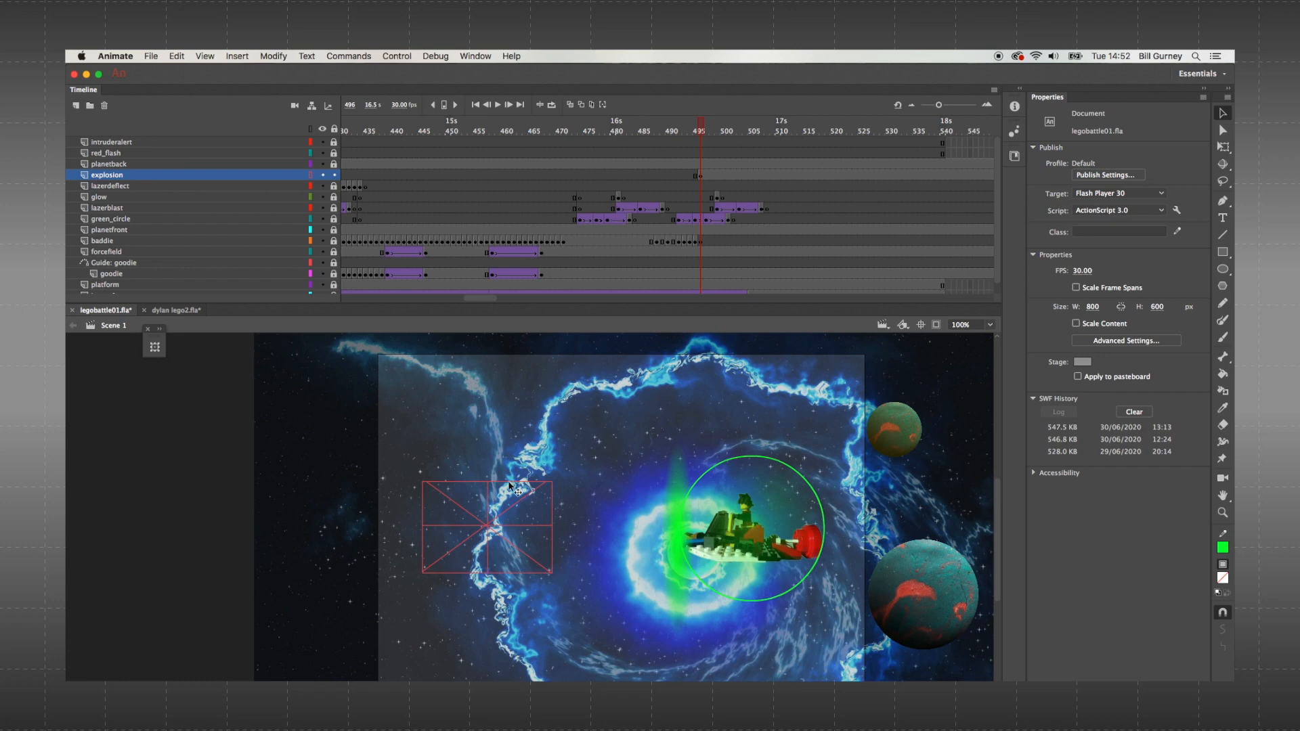
- Convert the upper segment just right of the ship's vertical centre line to a Graphic symbol named ex01
{"action": "left_click", "coordinate": [509, 482]}
{"action": "left_click", "coordinate": [263, 54]}
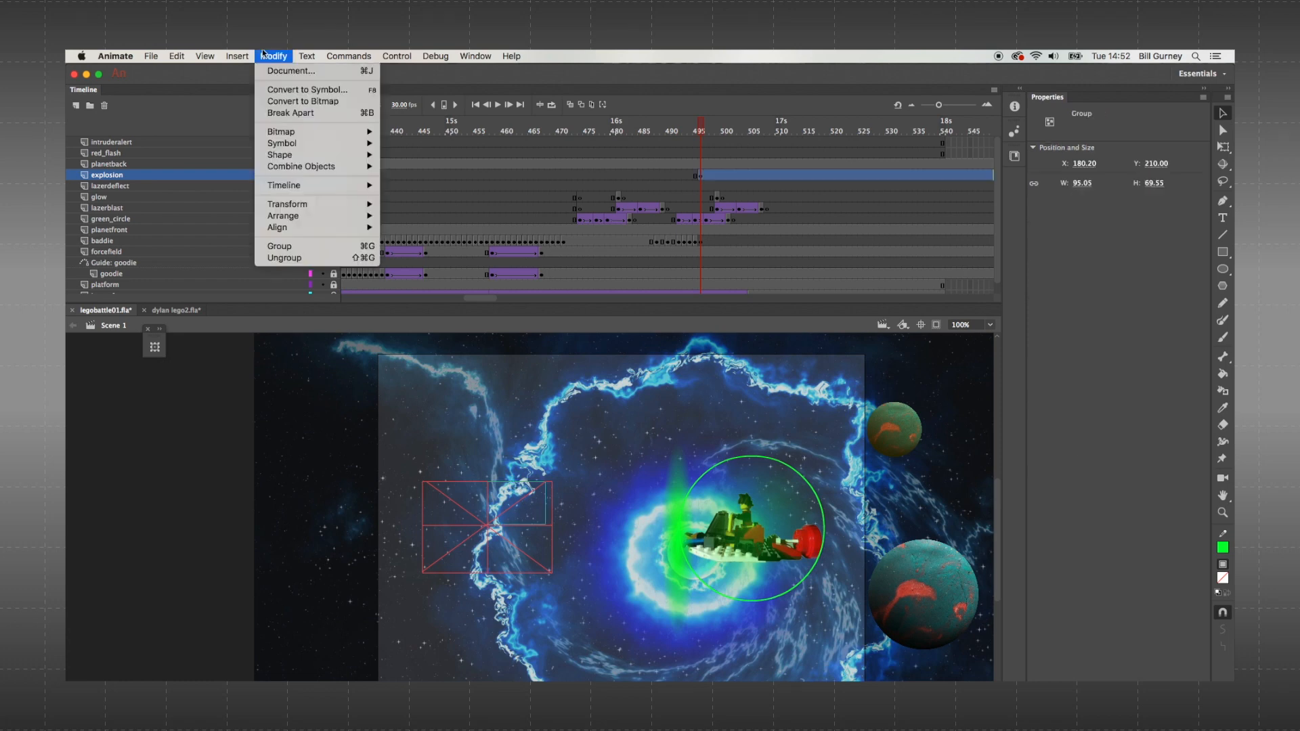
{"action": "left_click", "coordinate": [268, 90]}
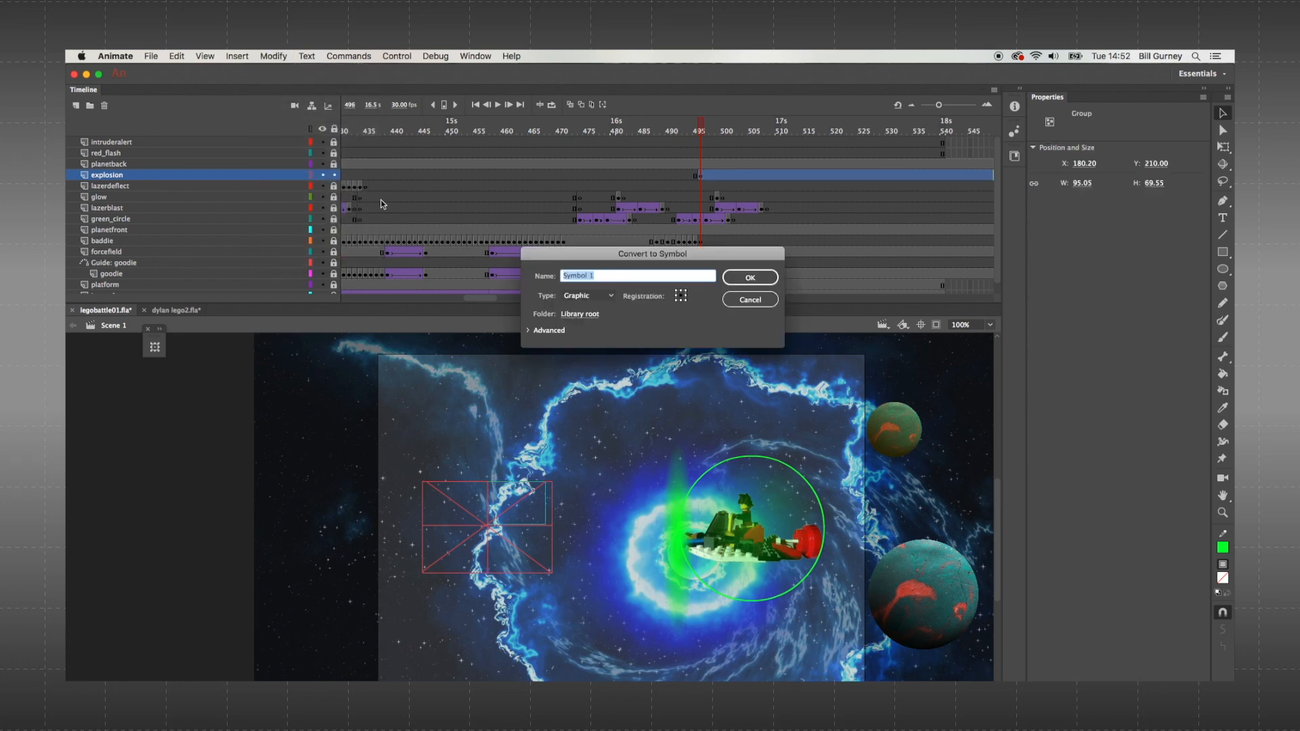
{"action": "type", "text": "ex01"}
{"action": "left_click", "coordinate": [743, 278]}
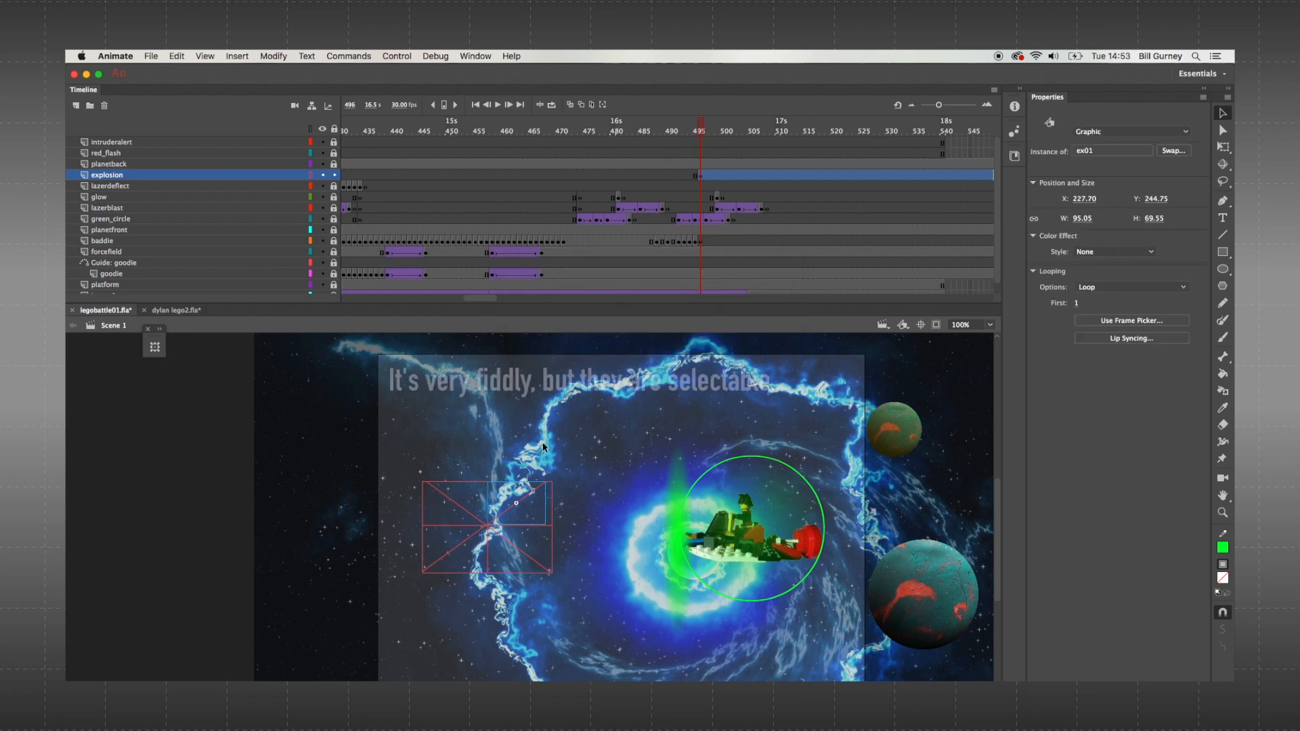
- Convert the right-hand segment just above the ship's horizontal centre line to a Graphic symbol named ex02
{"action": "left_click", "coordinate": [555, 506]}
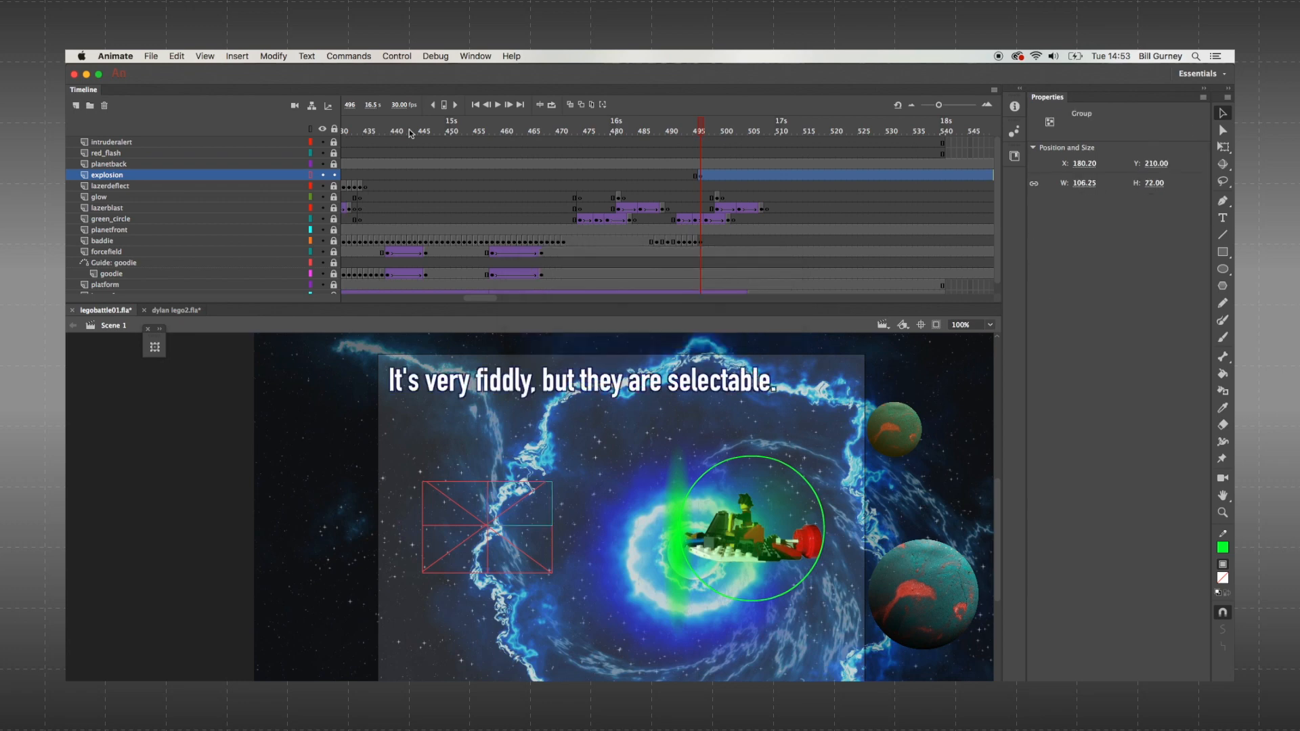
{"action": "left_click", "coordinate": [274, 56]}
{"action": "left_click", "coordinate": [305, 88]}
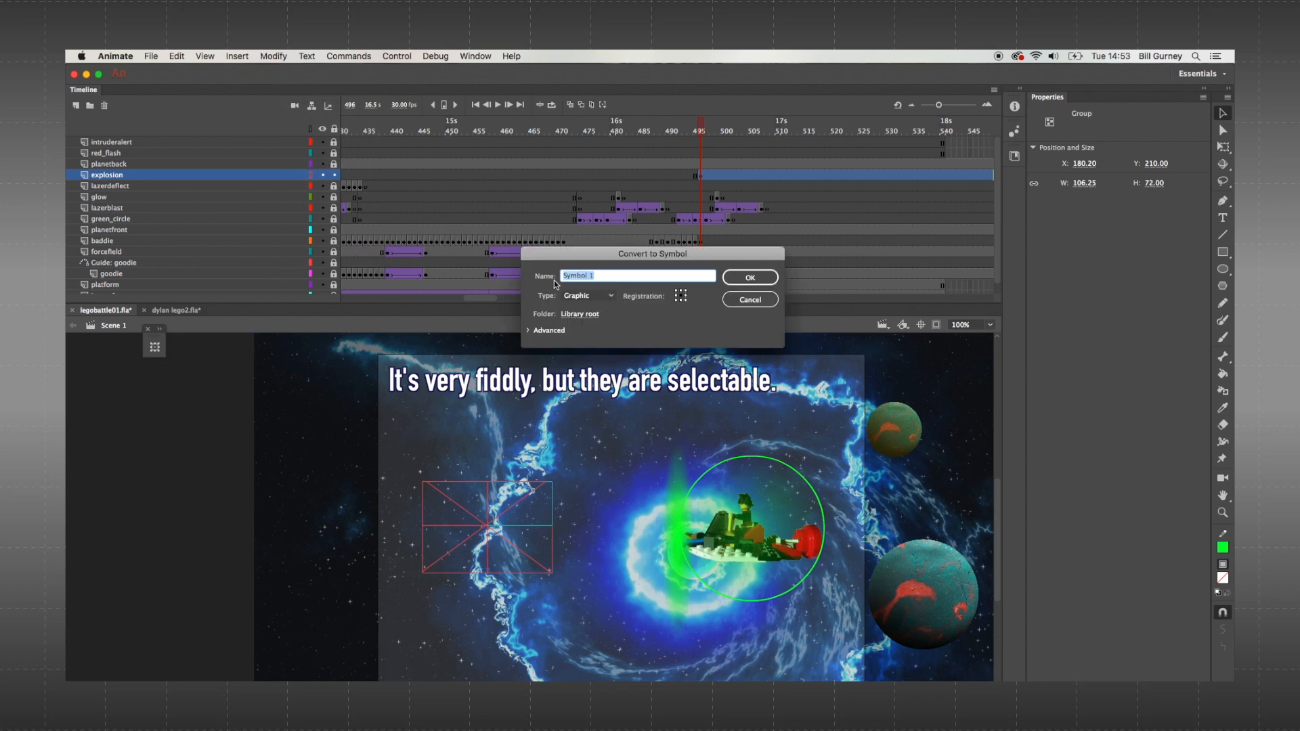
{"action": "type", "text": "ex01"}
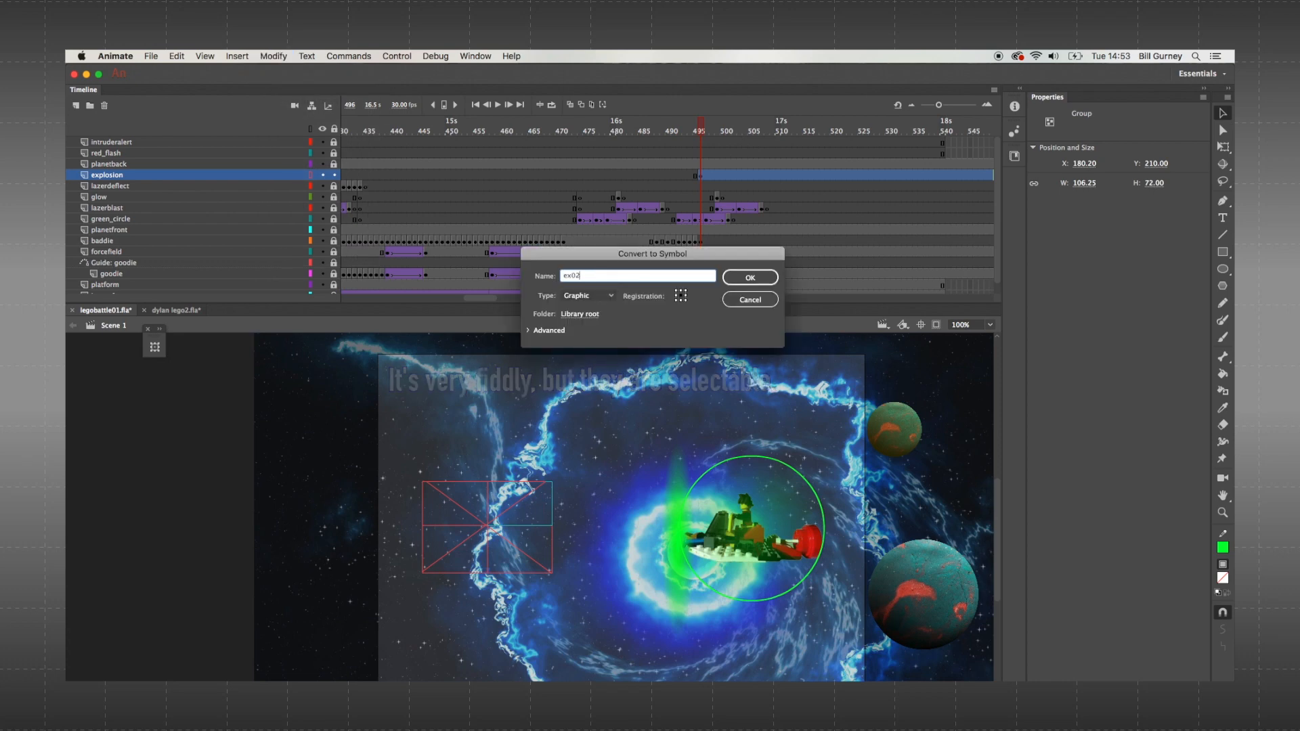
{"action": "key", "text": "BackSpace"}
{"action": "type", "text": "2"}
{"action": "key", "text": "Return"}
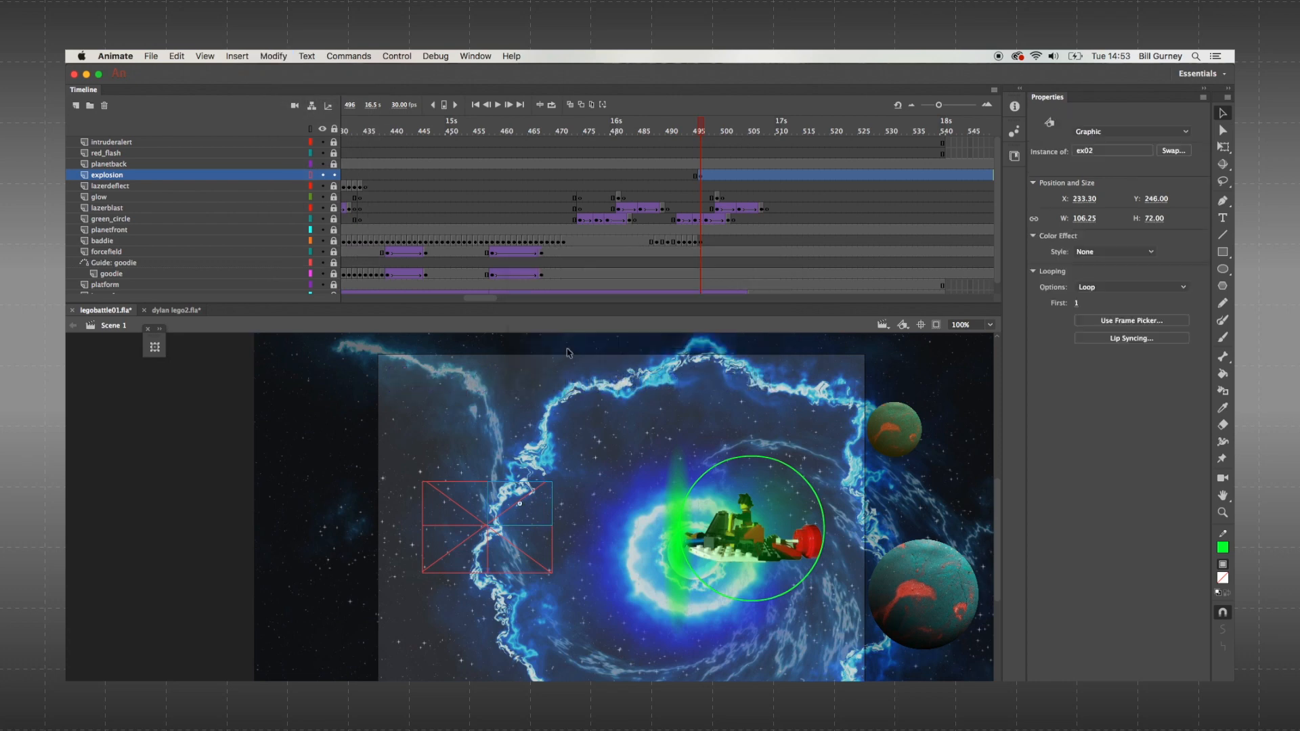
- Convert the right-hand segment just below the ship's horizontal centre line to a Graphic symbol named ex03
{"action": "left_click", "coordinate": [553, 547]}
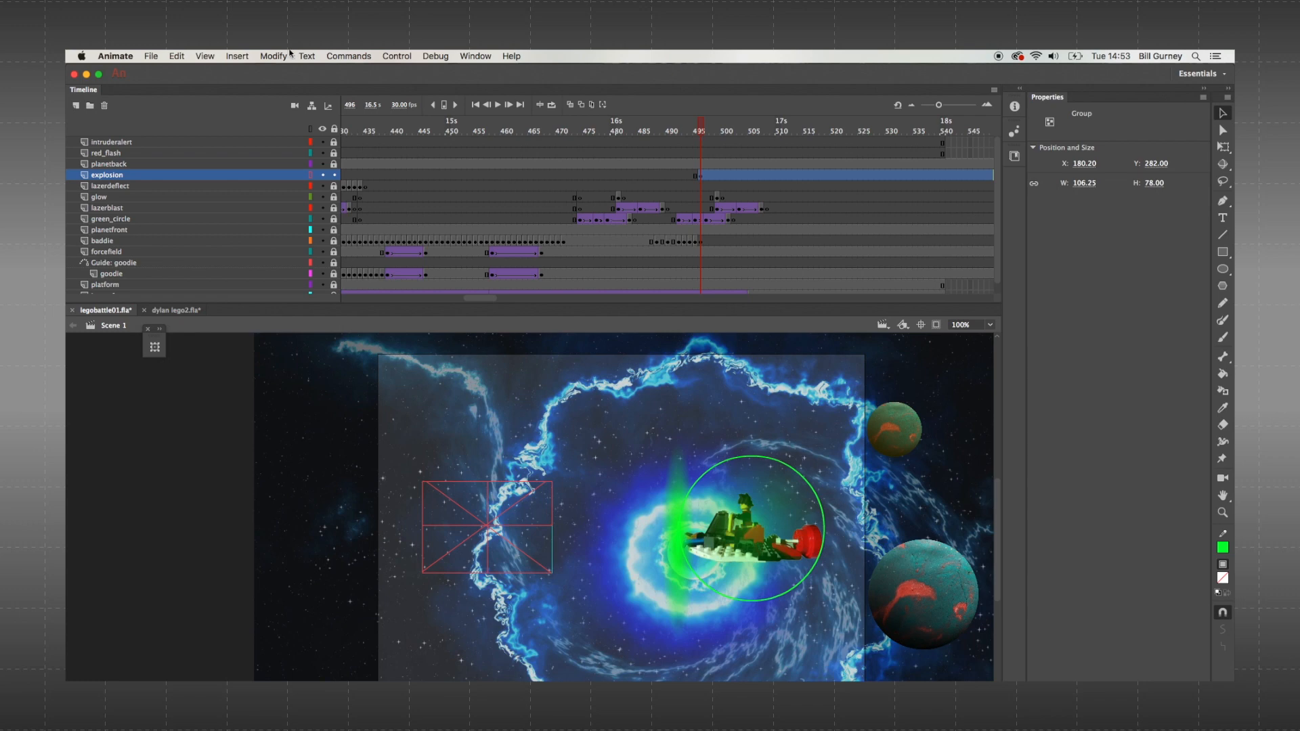
{"action": "left_click", "coordinate": [282, 57]}
{"action": "left_click", "coordinate": [288, 86]}
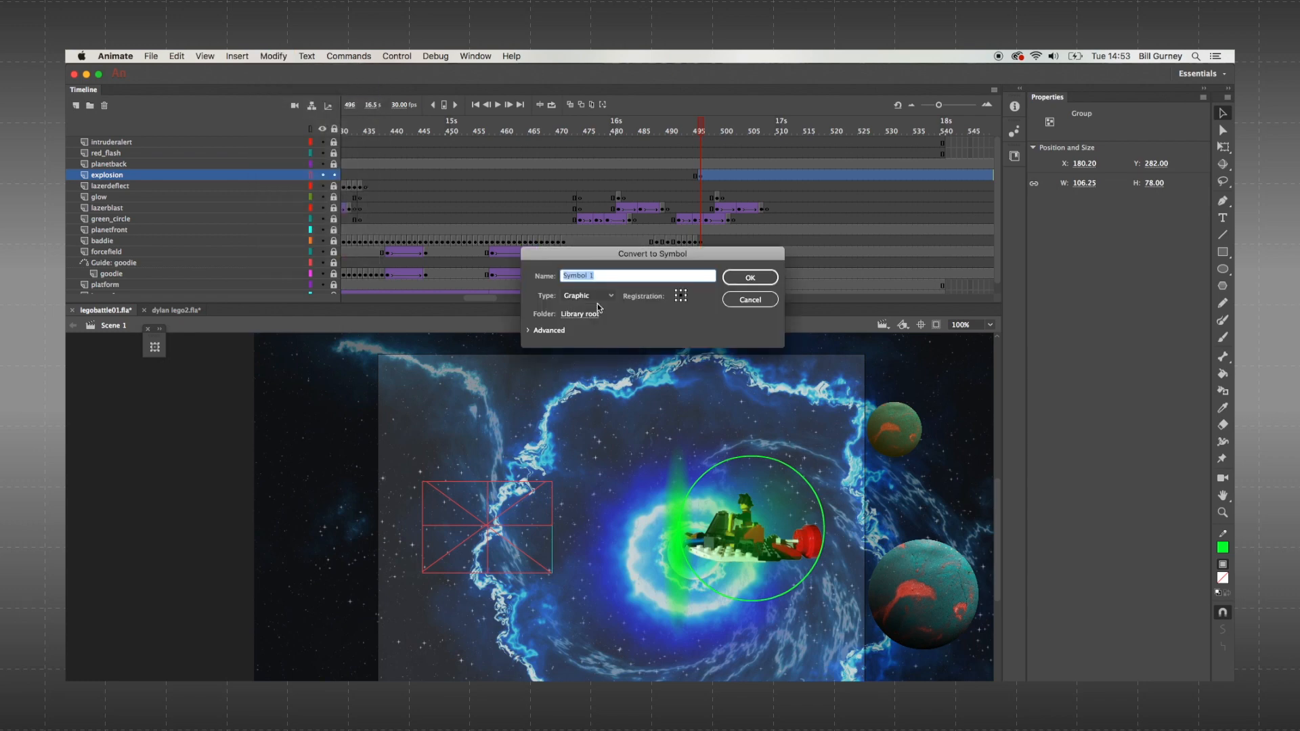
{"action": "type", "text": "ex01"}
{"action": "key", "text": "BackSpace"}
{"action": "type", "text": "3"}
{"action": "key", "text": "Return"}
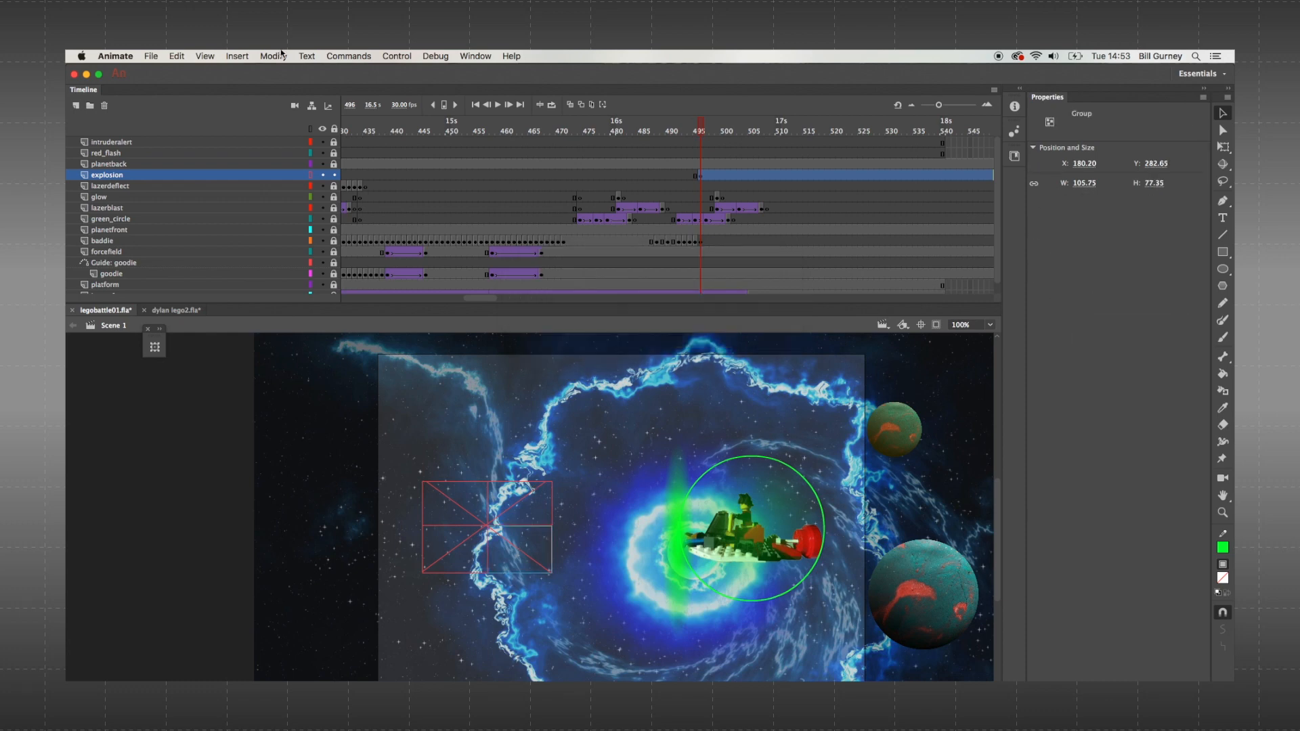
- Convert the lower segment just right of the ship's vertical centre line to a Graphic symbol named ex04
{"action": "left_click", "coordinate": [273, 56]}
{"action": "left_click", "coordinate": [285, 94]}
{"action": "key", "text": "super+z"}
{"action": "left_click", "coordinate": [274, 57]}
{"action": "left_click", "coordinate": [284, 90]}
{"action": "type", "text": "ex04"}
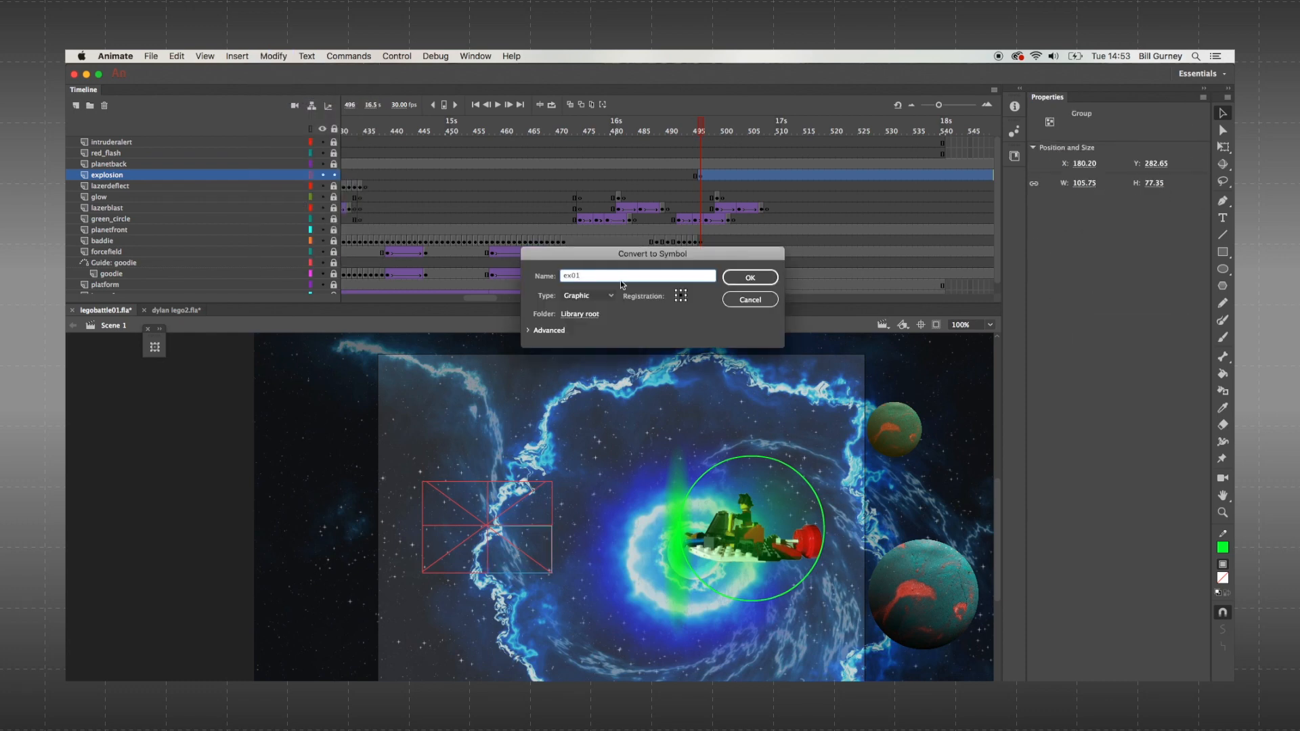
{"action": "key", "text": "Return"}
- Convert the lower segment just left of the ship's vertical centre line to a Graphic symbol named ex05
{"action": "left_click", "coordinate": [453, 573]}
{"action": "left_click", "coordinate": [274, 56]}
{"action": "left_click", "coordinate": [284, 90]}
{"action": "type", "text": "ex05"}
{"action": "key", "text": "Return"}
- Convert the left-hand segment just below the ship's horizontal centre line to a Graphic symbol named ex06
{"action": "left_click", "coordinate": [425, 534]}
{"action": "left_click", "coordinate": [274, 56]}
{"action": "left_click", "coordinate": [285, 90]}
{"action": "type", "text": "ex06"}
{"action": "key", "text": "Return"}
- Convert the left-hand segment just above the ship's horizontal centre line to a Graphic symbol named ex07
{"action": "left_click", "coordinate": [427, 521]}
{"action": "left_click", "coordinate": [273, 56]}
{"action": "left_click", "coordinate": [284, 90]}
{"action": "type", "text": "ex07"}
{"action": "key", "text": "Return"}
- Convert the upper segment just left of the ship's vertical centre line to a Graphic symbol named ex08
{"action": "left_click", "coordinate": [482, 486]}
{"action": "left_click", "coordinate": [273, 56]}
{"action": "left_click", "coordinate": [285, 90]}
{"action": "type", "text": "ex08"}
{"action": "key", "text": "Return"}
- Open and enlarge the Library and preview the ship segment symbols one after another, starting from ex01
{"action": "left_click", "coordinate": [1014, 155]}
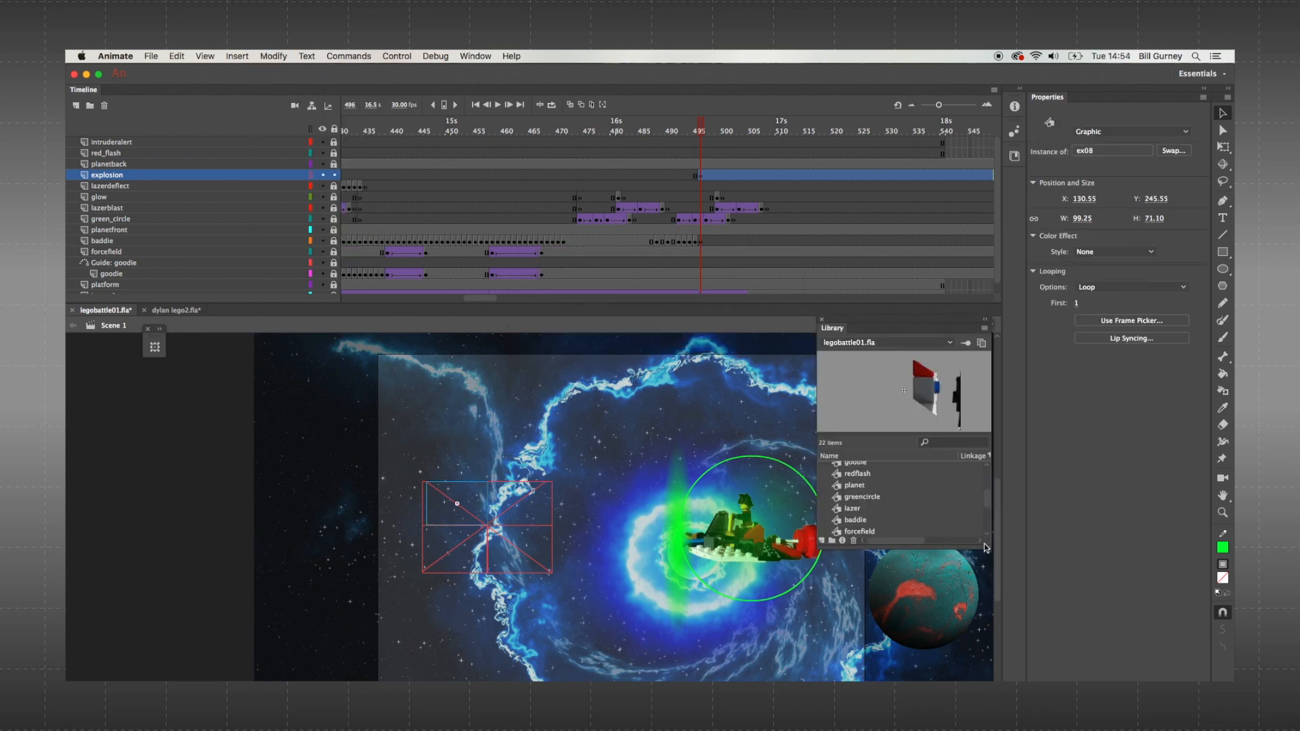
{"action": "left_click_drag", "start_coordinate": [987, 546], "coordinate": [987, 682]}
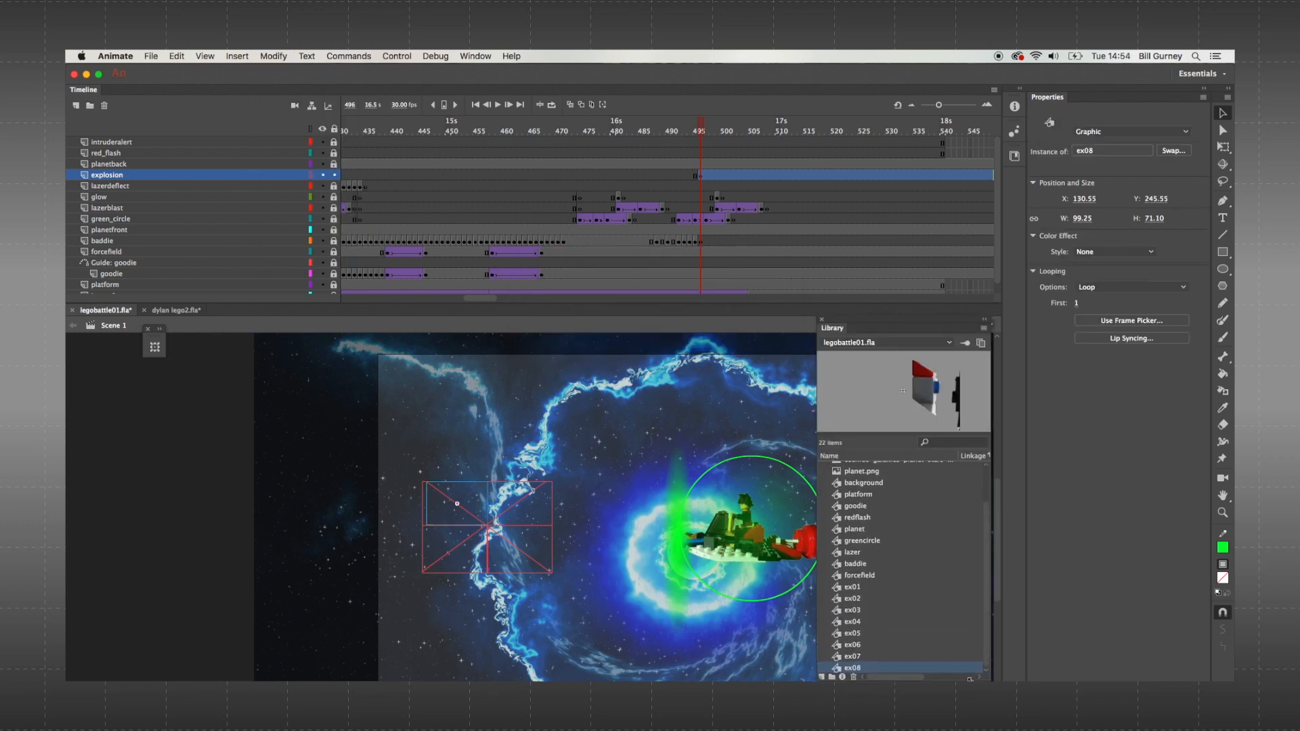
{"action": "left_click", "coordinate": [853, 589]}
{"action": "key", "text": "Down"}
{"action": "key", "text": "Down"}
{"action": "key", "text": "Down"}
{"action": "key", "text": "Down"}
{"action": "key", "text": "Down"}
{"action": "key", "text": "Down"}
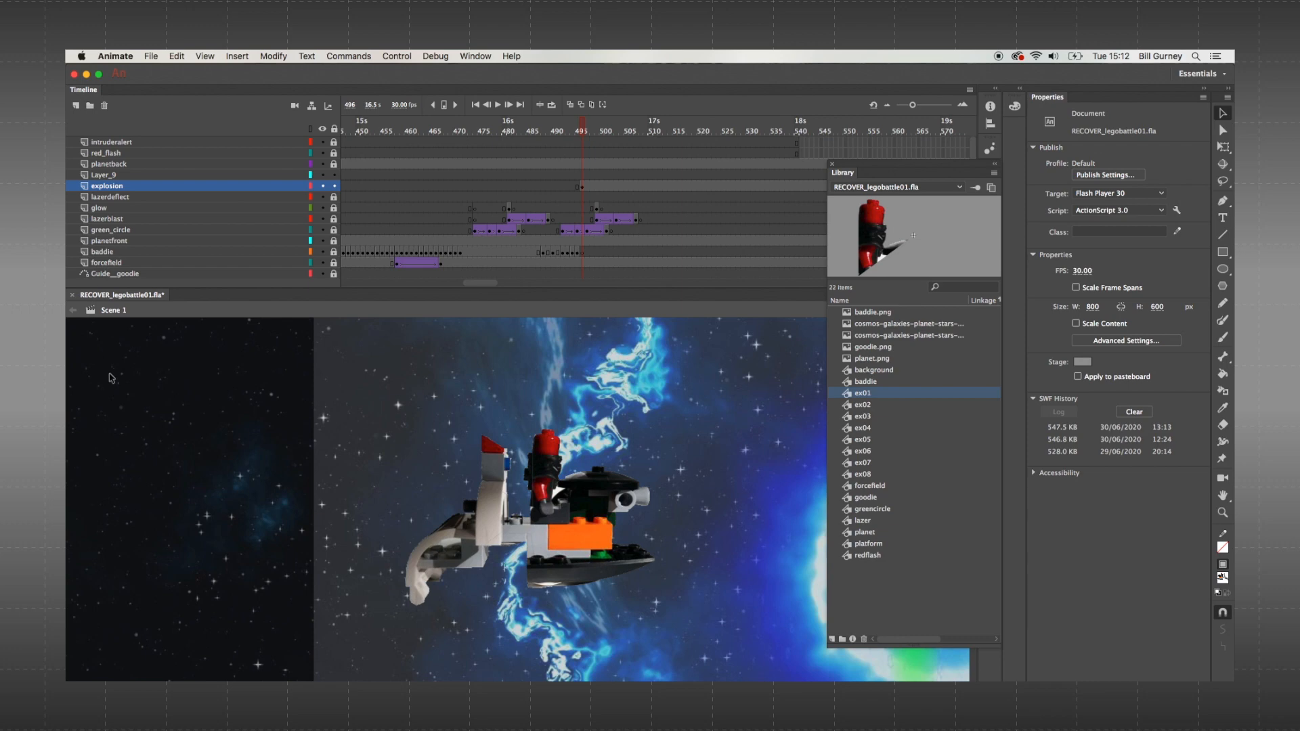
- Add a new layer above the explosion layer and name it bit
{"action": "left_click", "coordinate": [76, 108]}
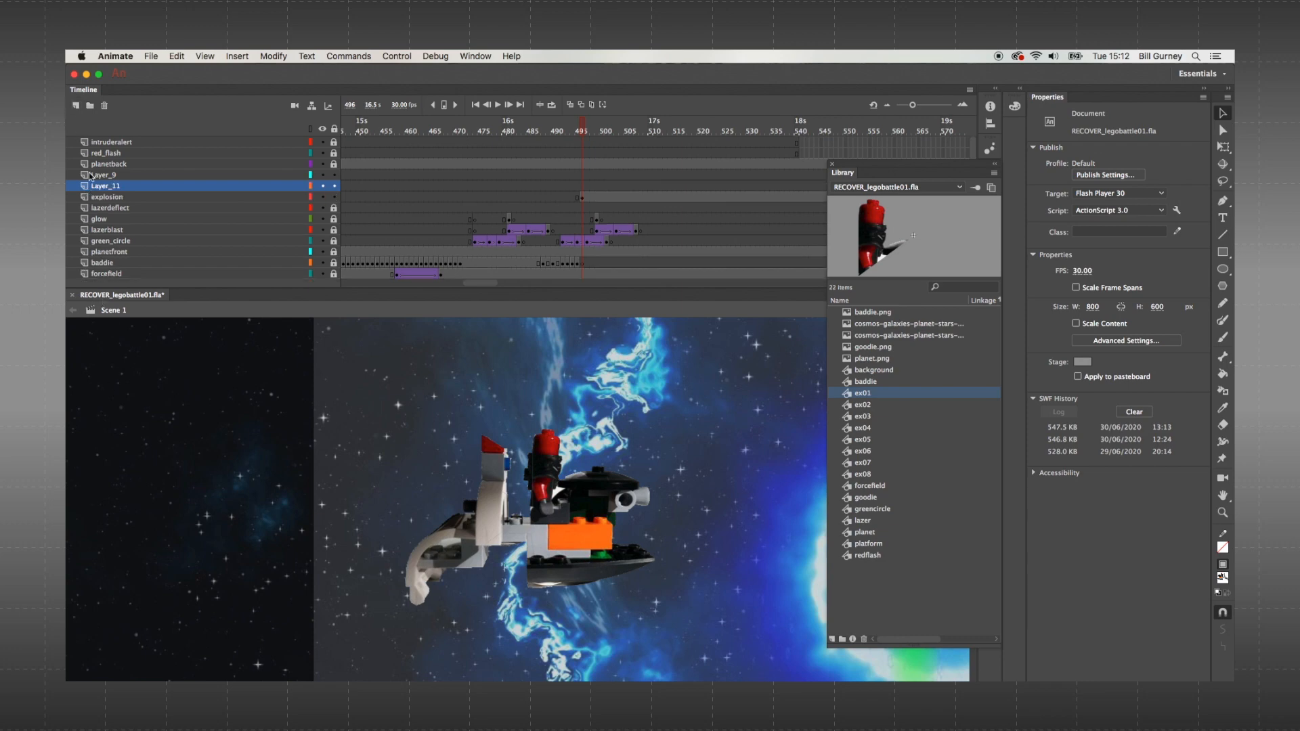
{"action": "left_click", "coordinate": [95, 187]}
{"action": "double_click", "coordinate": [96, 187]}
{"action": "type", "text": "bit"}
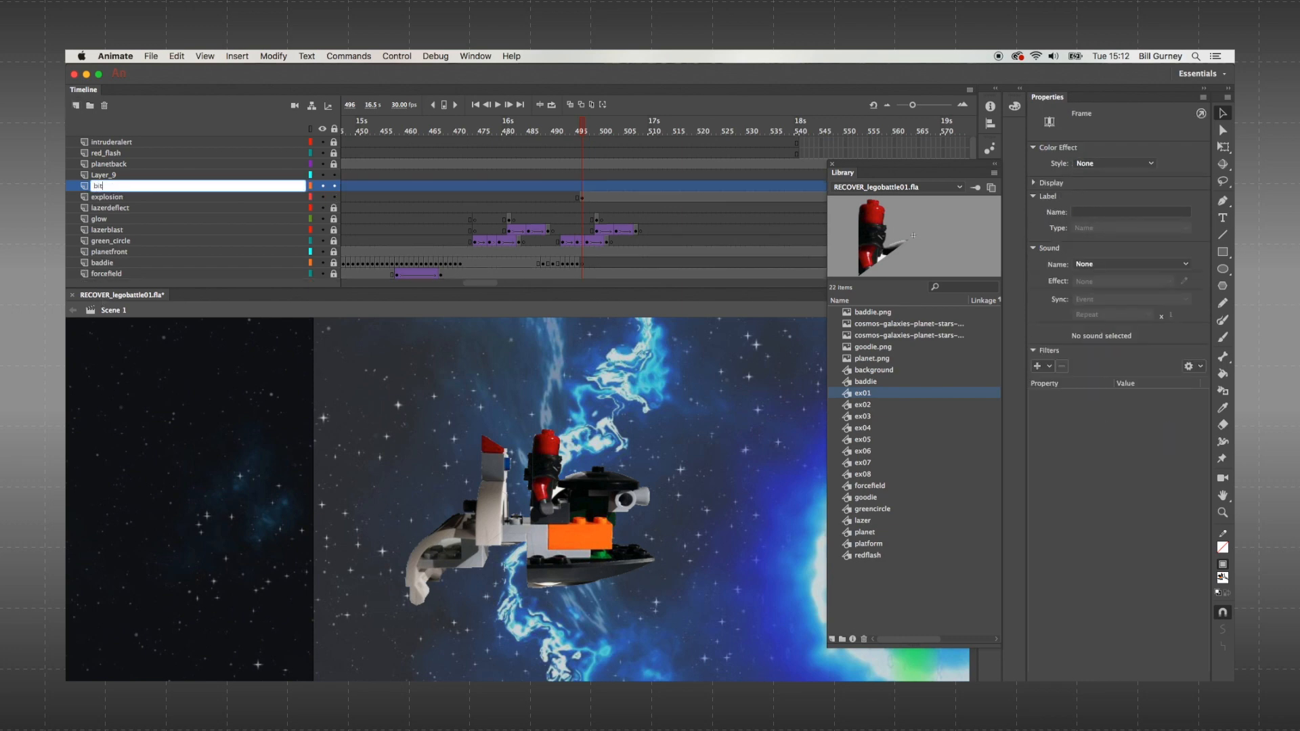
{"action": "key", "text": "Return"}
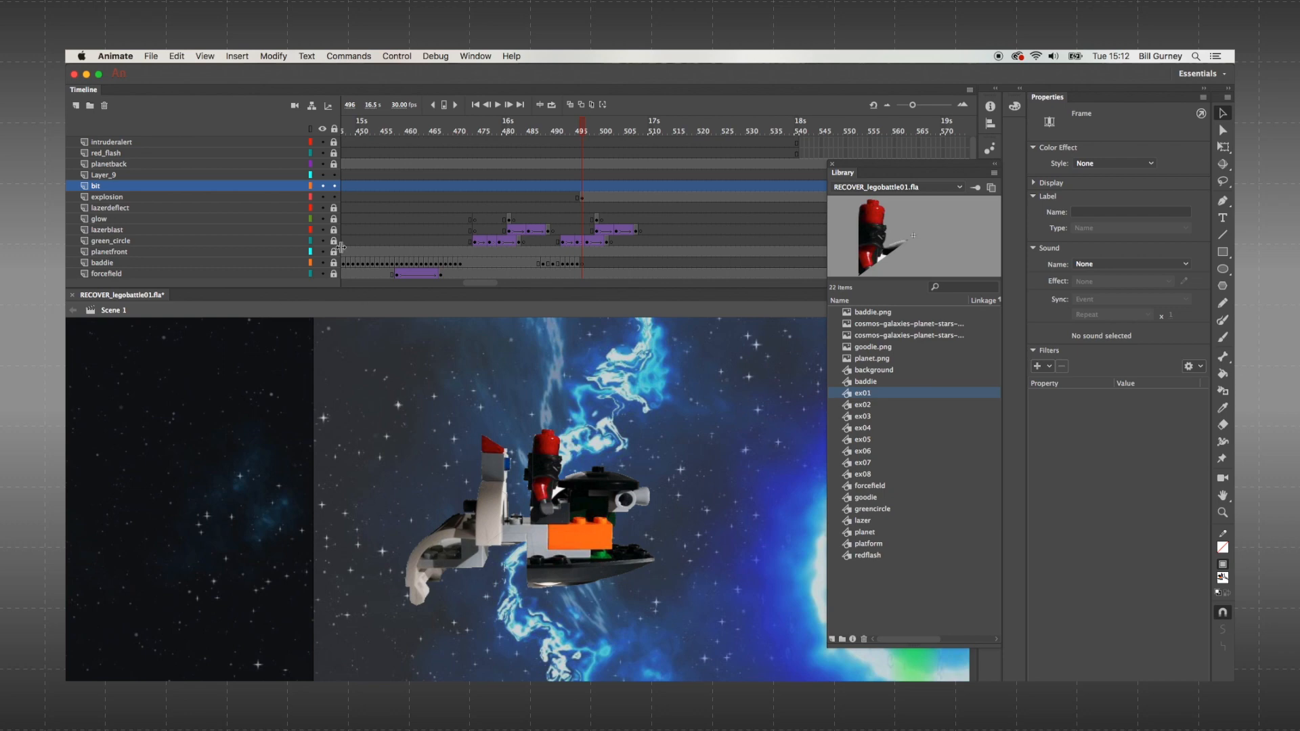
- Display the explosion layer as outlines, select all the ship segment symbols and cut them from the stage
{"action": "left_click", "coordinate": [310, 197]}
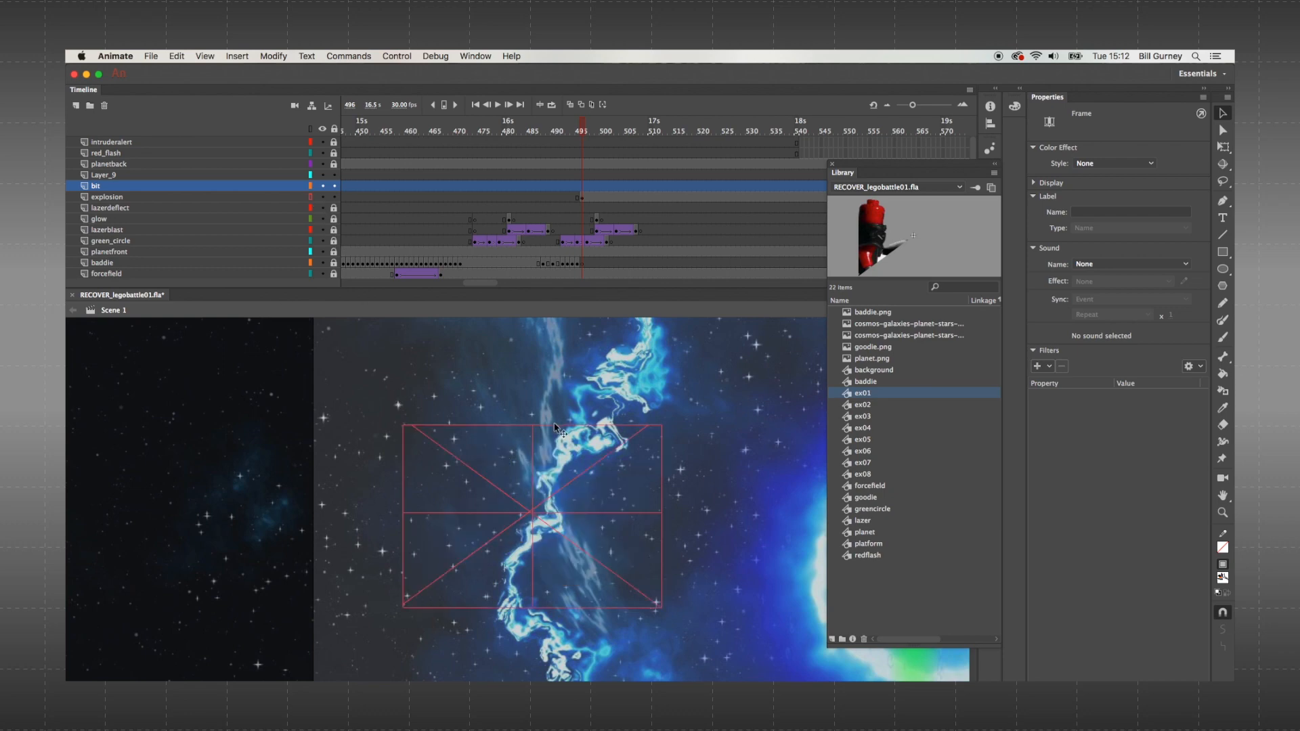
{"action": "left_click", "coordinate": [570, 443]}
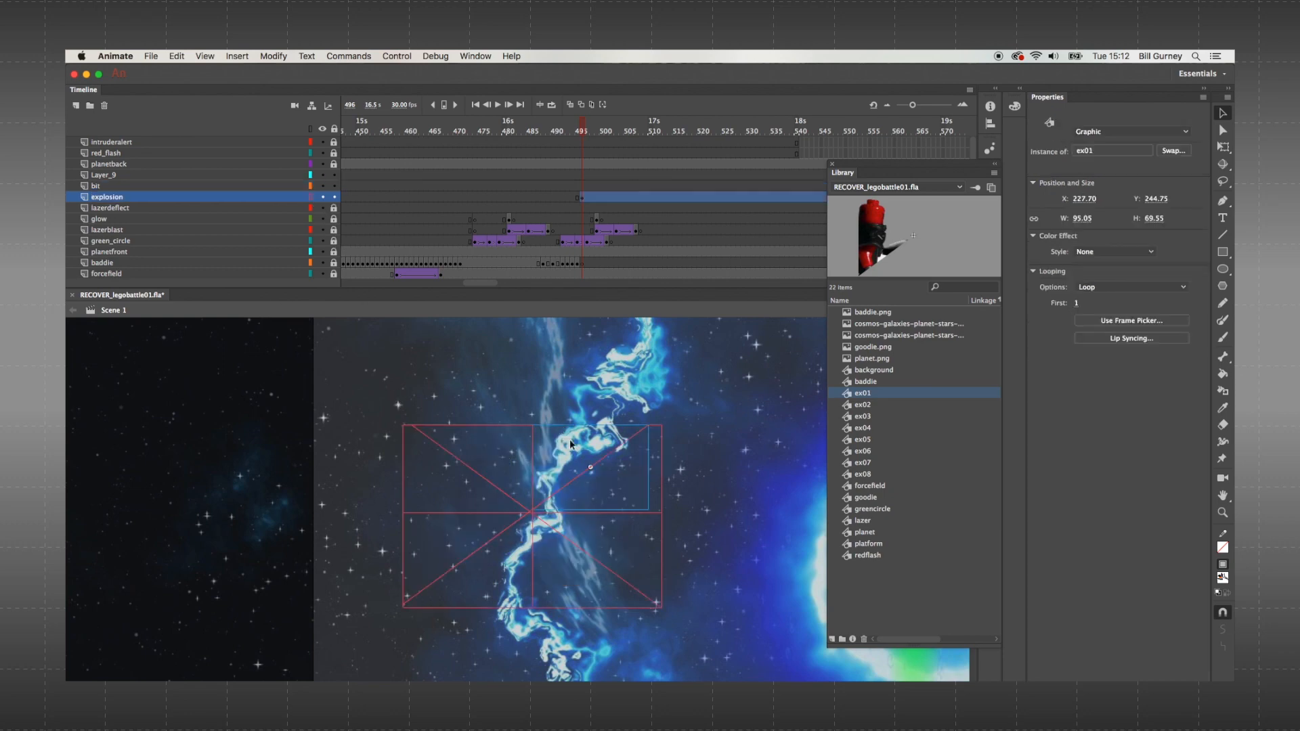
{"action": "left_click", "coordinate": [656, 467], "text": "shift"}
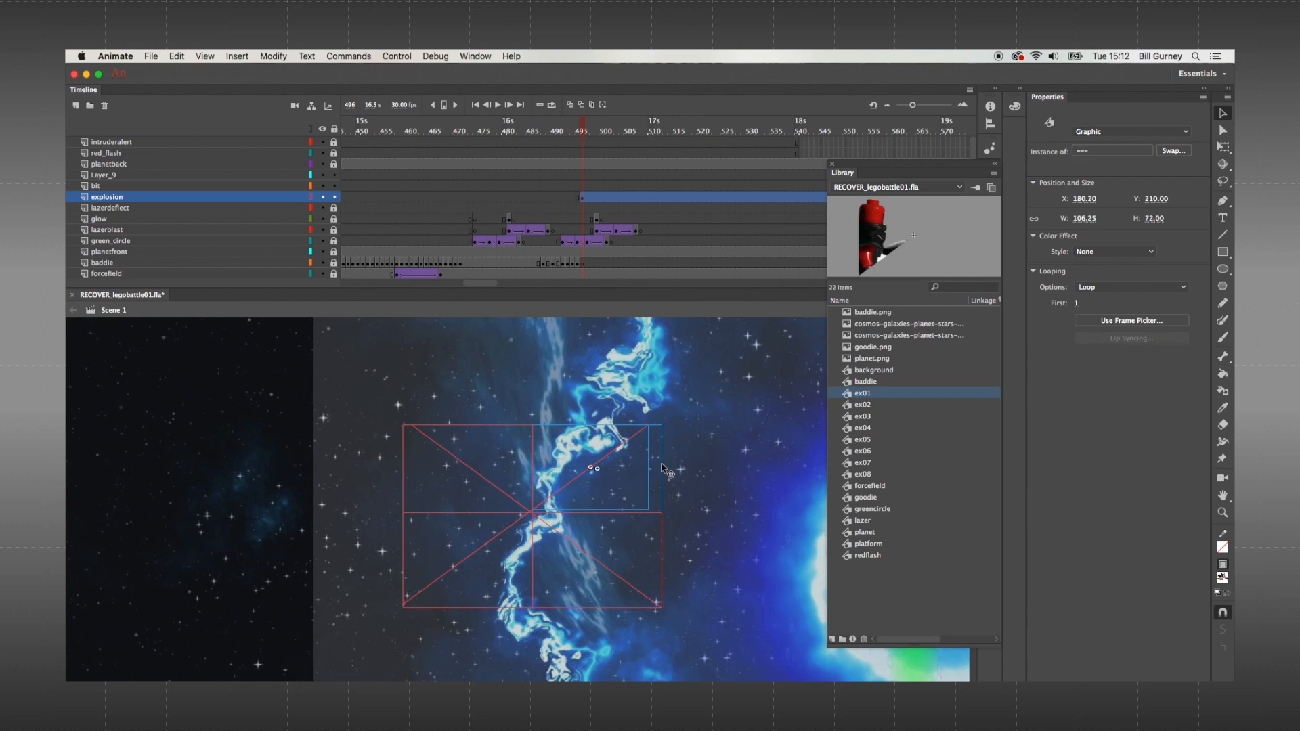
{"action": "left_click", "coordinate": [557, 607], "text": "shift"}
{"action": "left_click", "coordinate": [409, 572], "text": "shift"}
{"action": "left_click", "coordinate": [409, 501], "text": "shift"}
{"action": "key", "text": "Delete"}
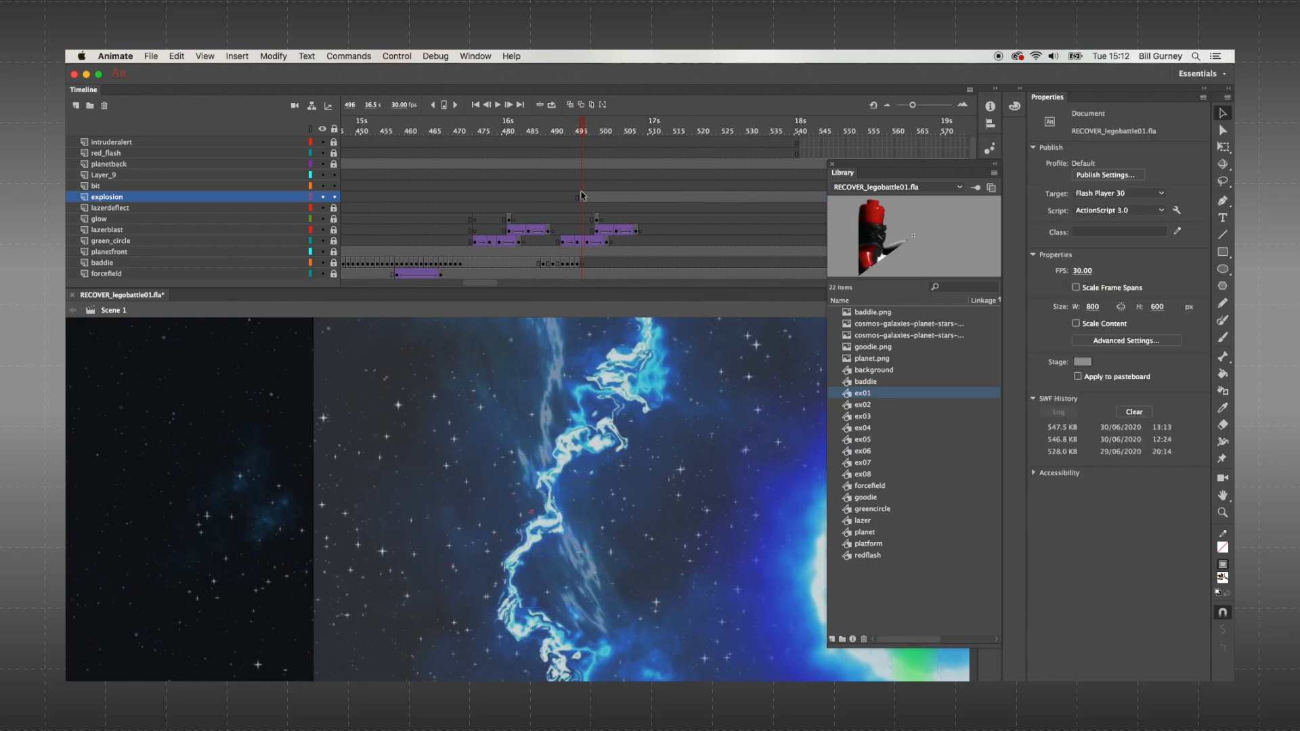
- Insert a blank keyframe at frame 496 on the bit layer and paste the ship segments in place there
{"action": "left_click", "coordinate": [582, 187]}
{"action": "right_click", "coordinate": [582, 187]}
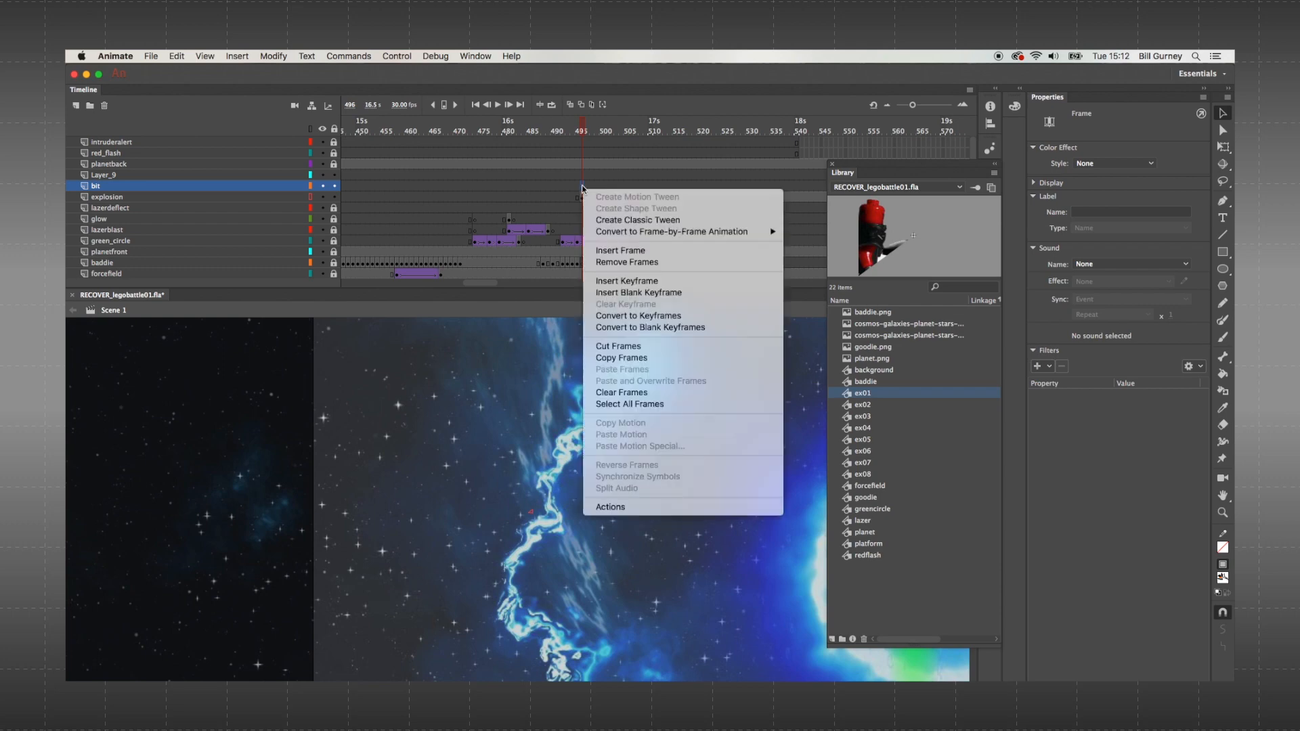
{"action": "left_click", "coordinate": [609, 291]}
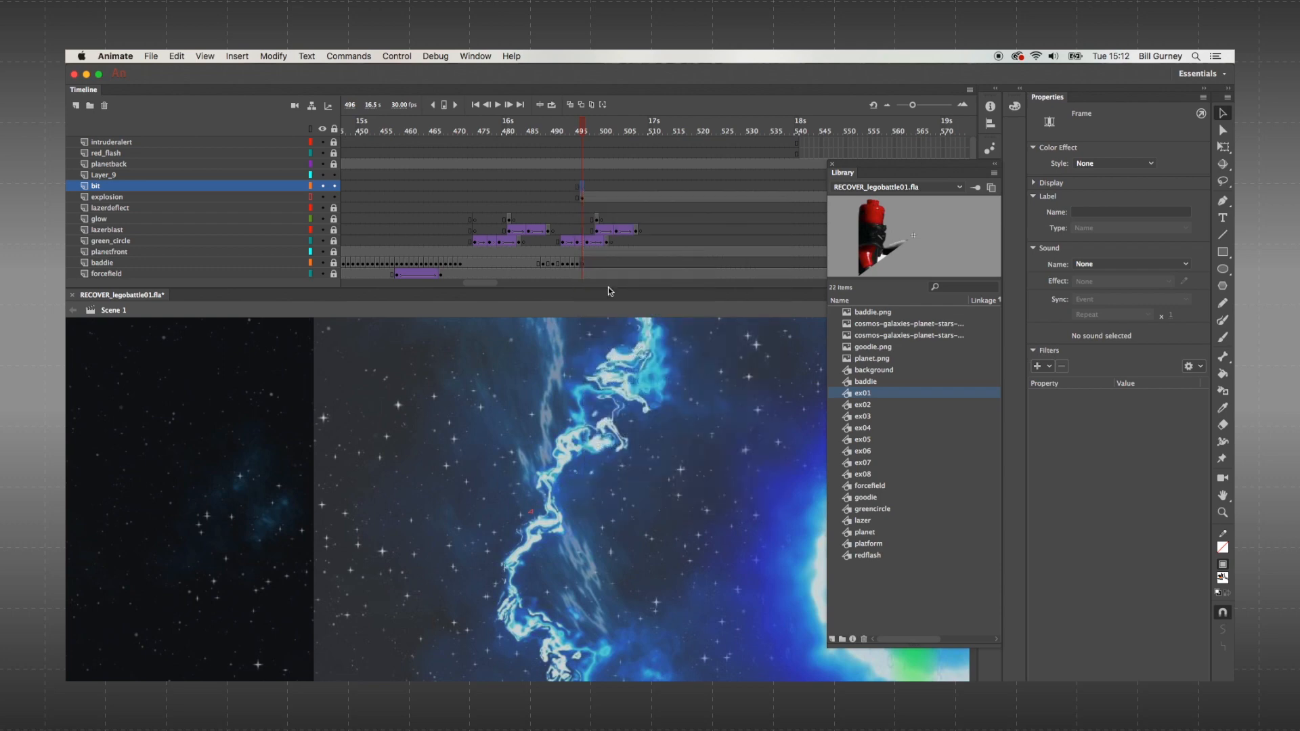
{"action": "key", "text": "super+shift+v"}
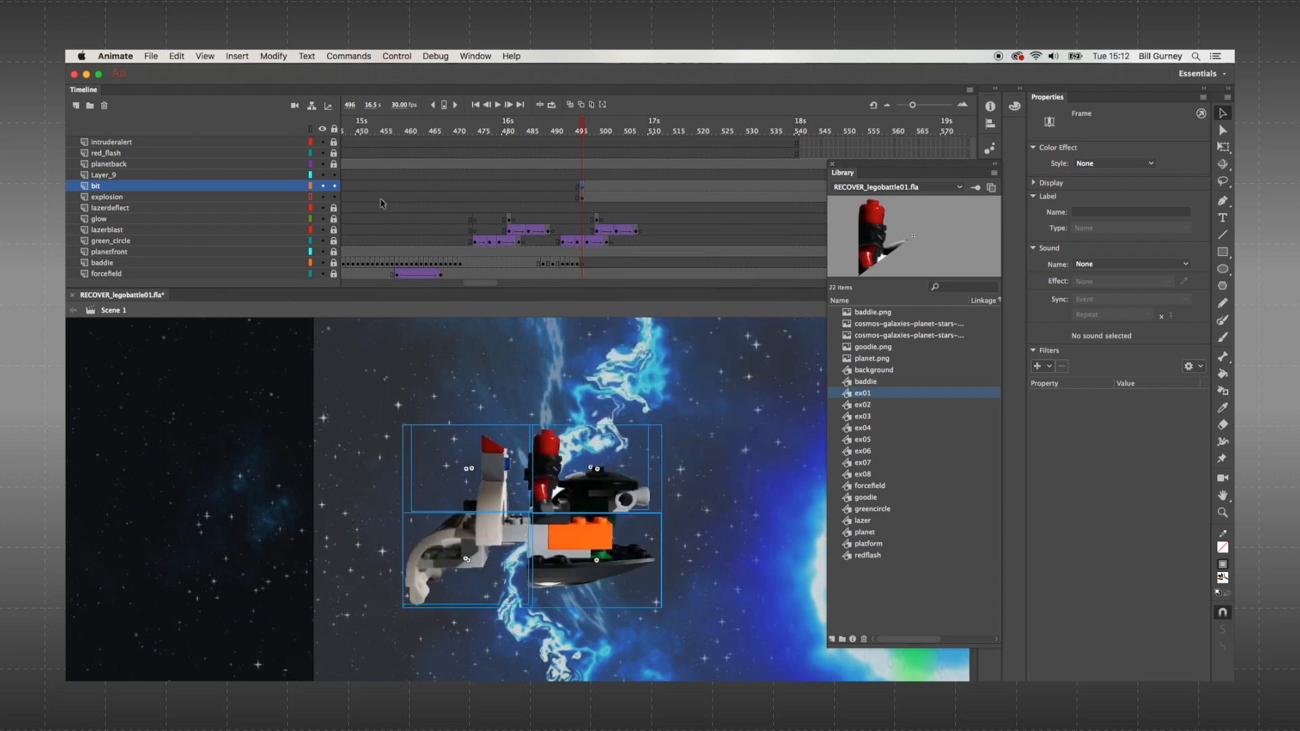
- Hide and lock the bit layer and inspect the explosion layer for leftover scraps around the ship's centre
{"action": "left_click", "coordinate": [334, 187]}
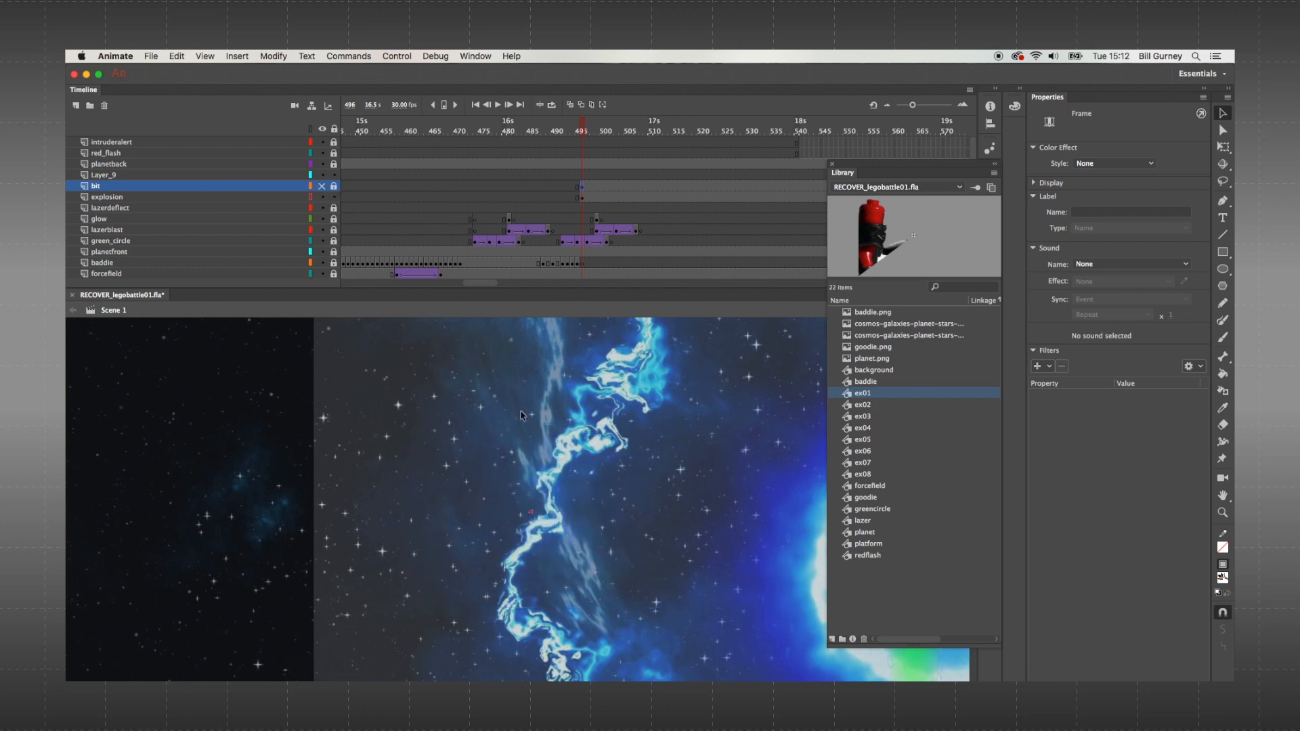
{"action": "key", "text": "super+equal"}
{"action": "key", "text": "super+equal"}
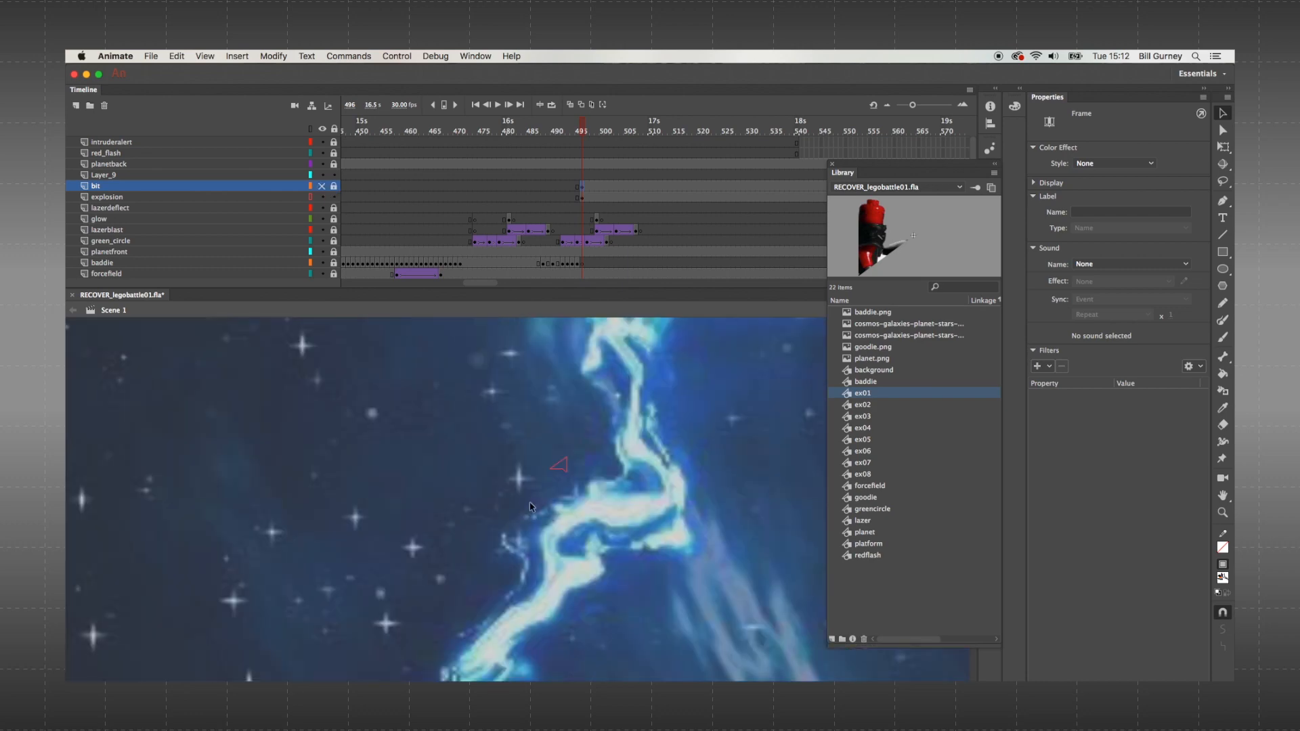
{"action": "left_click", "coordinate": [565, 446]}
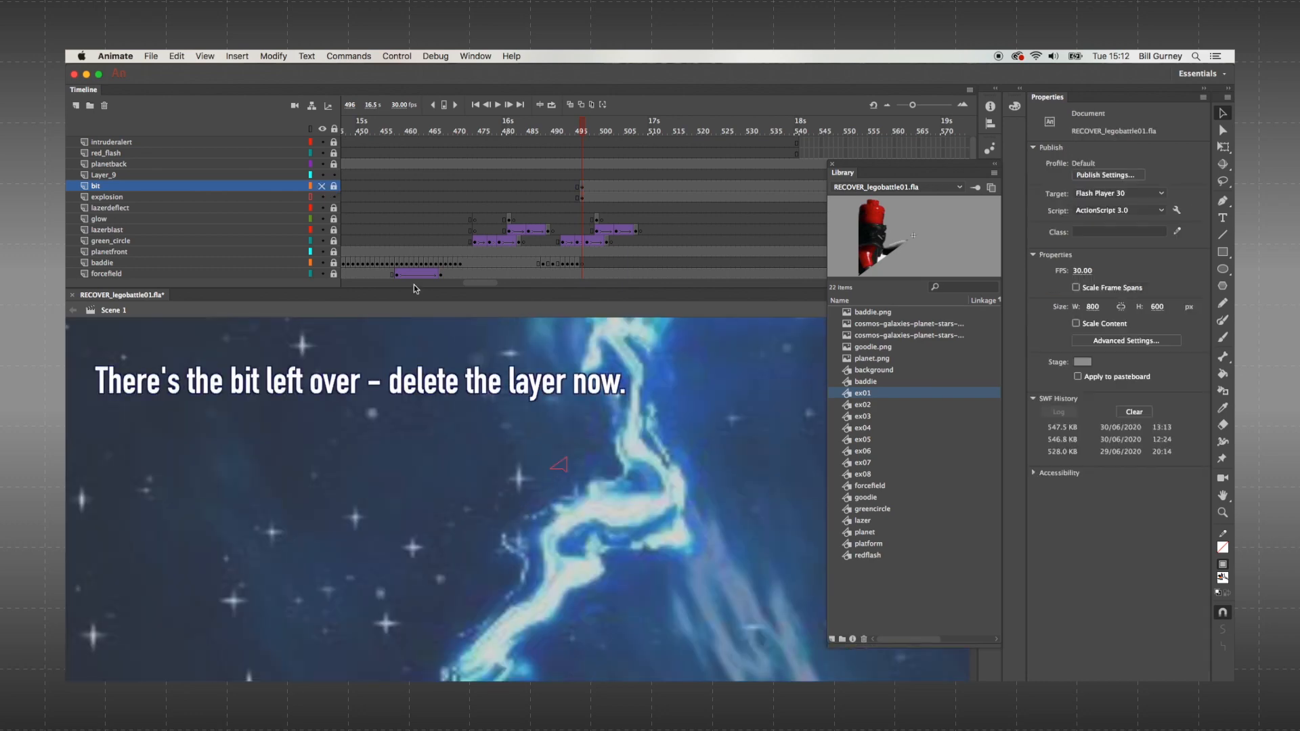
- Delete the leftover scrap at frame 496 and remove the explosion layer
{"action": "left_click", "coordinate": [581, 198]}
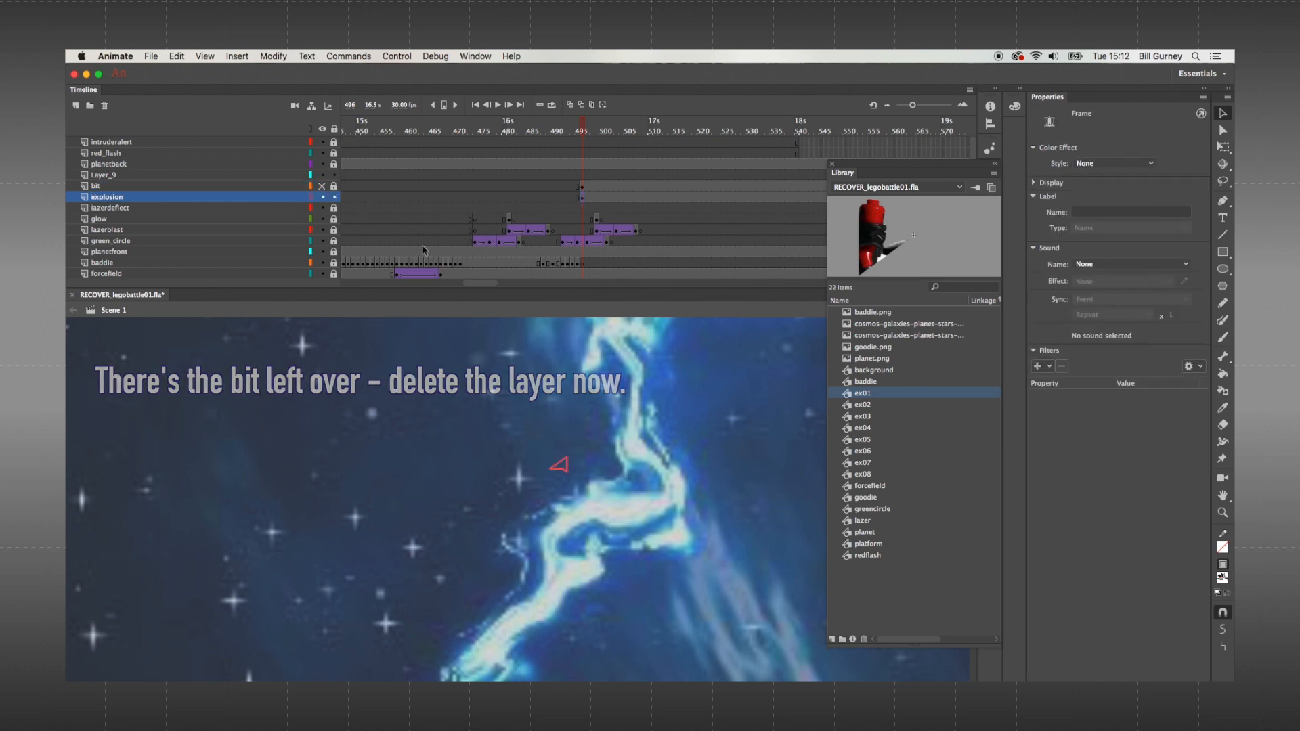
{"action": "key", "text": "Delete"}
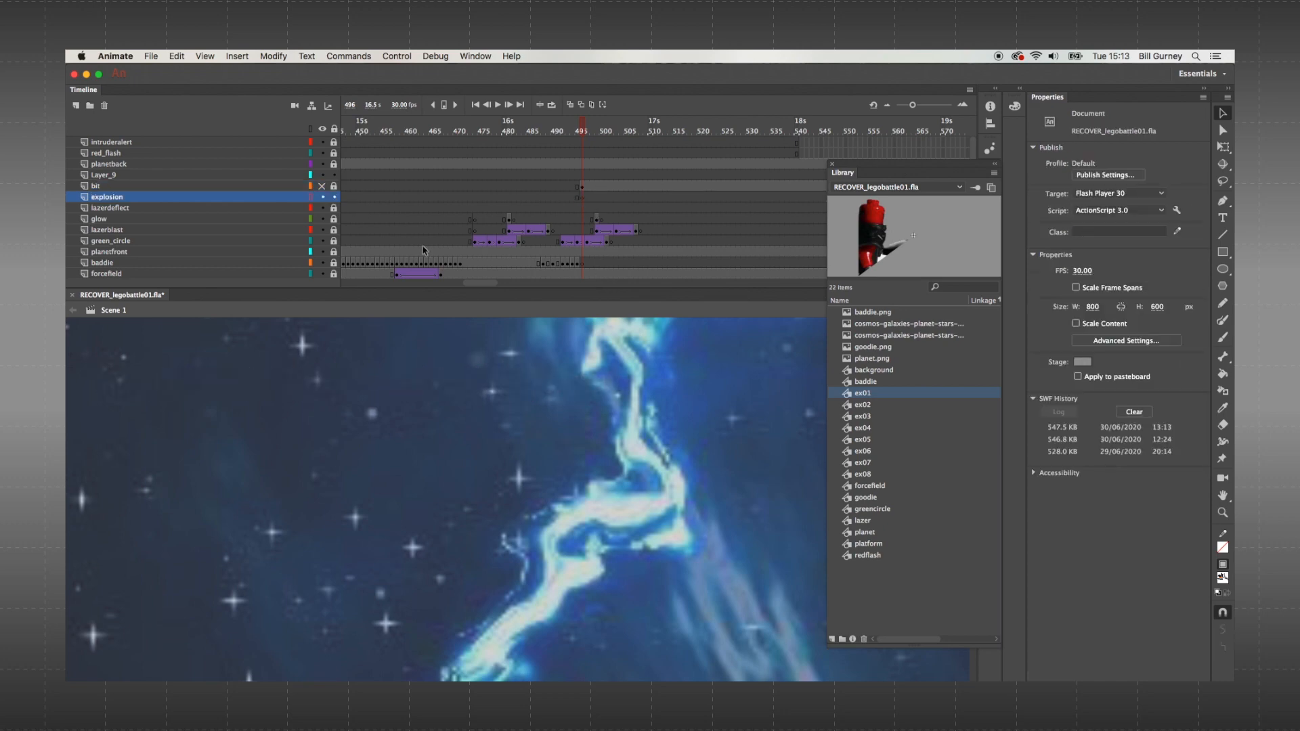
{"action": "left_click", "coordinate": [117, 200]}
{"action": "left_click", "coordinate": [104, 107]}
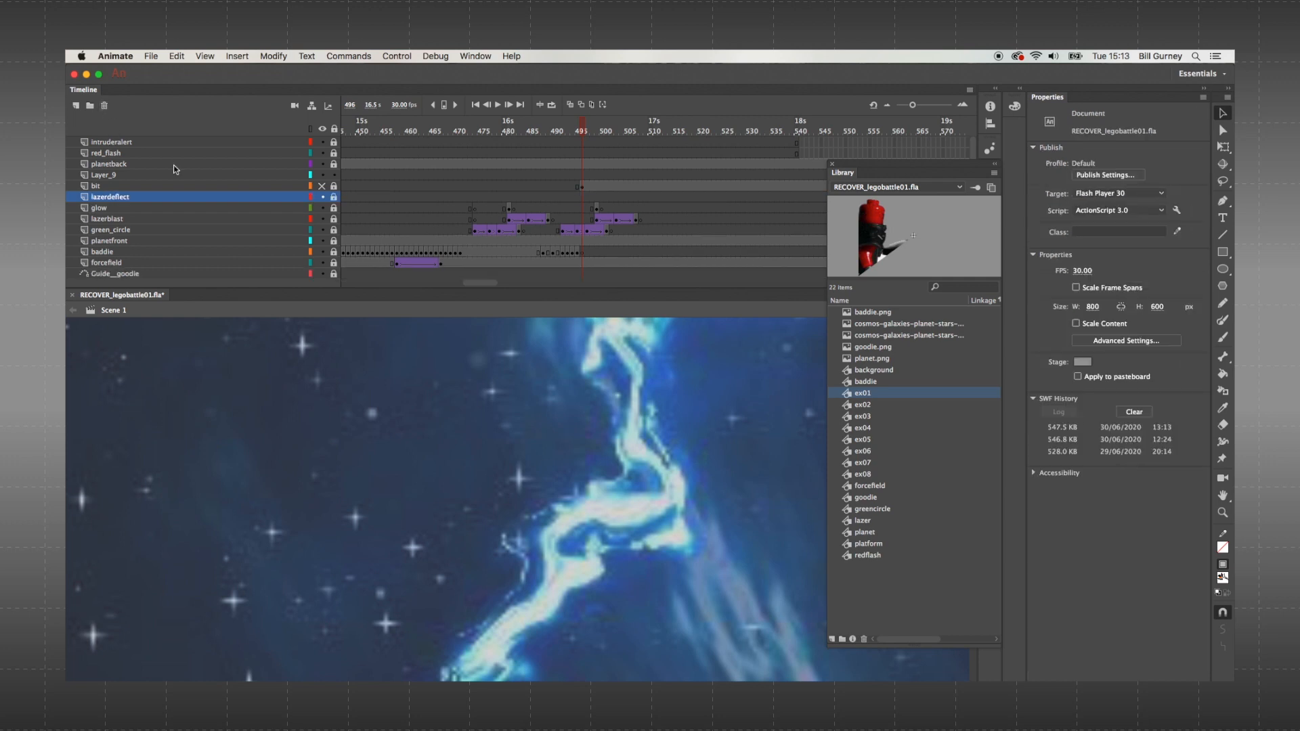
- Make the bit layer visible again and unlock it
{"action": "left_click", "coordinate": [323, 187]}
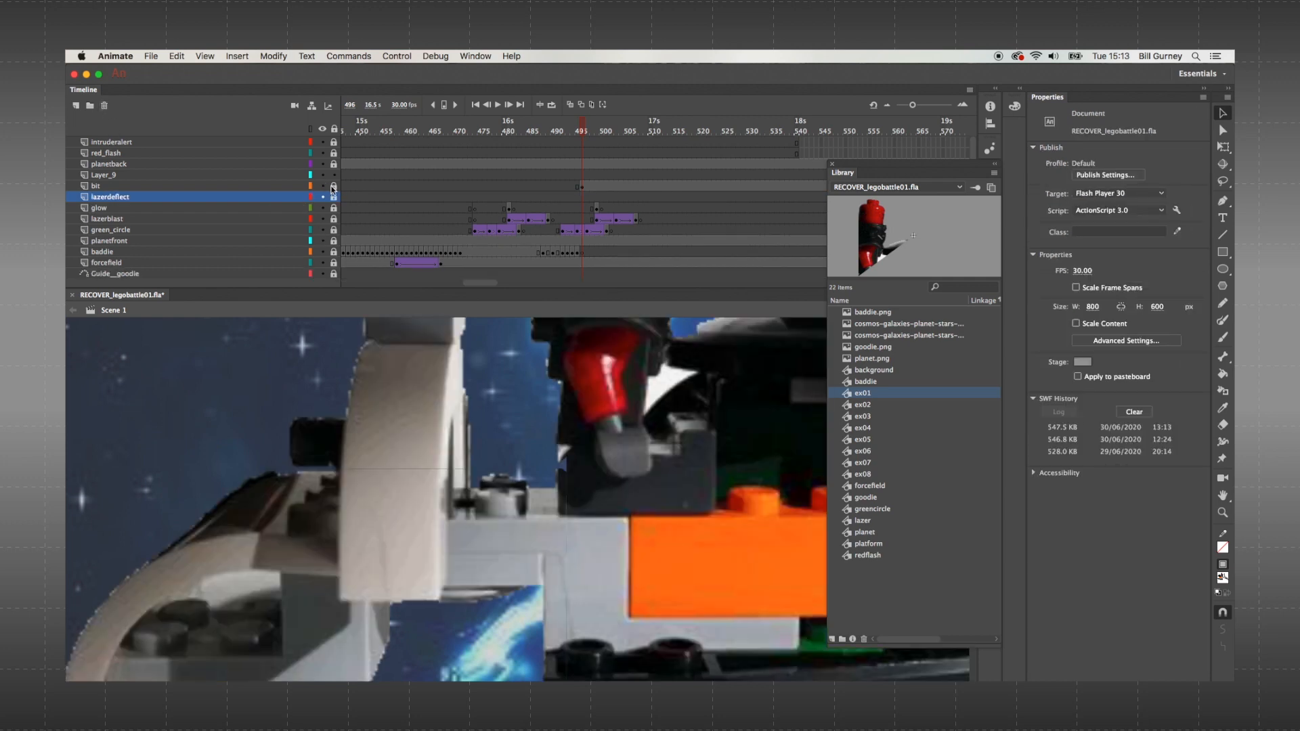
{"action": "key", "text": "super+minus"}
{"action": "key", "text": "super+minus"}
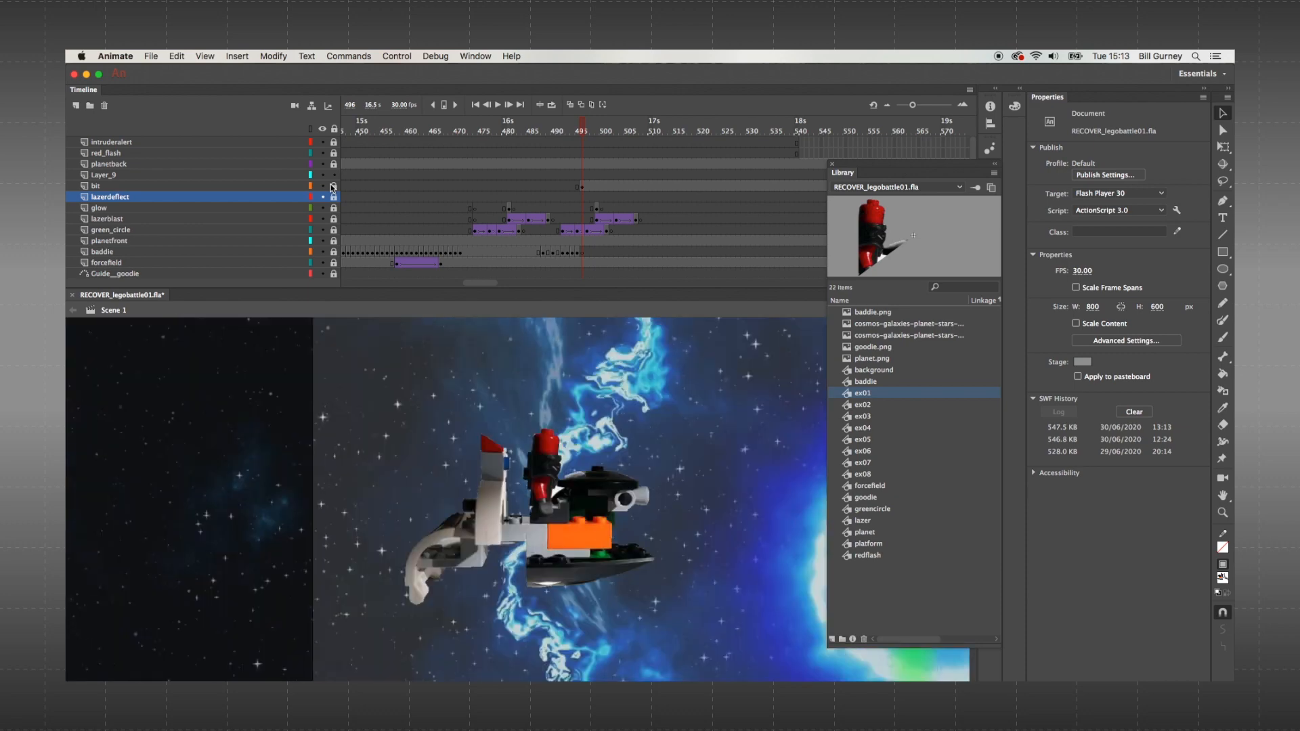
{"action": "left_click", "coordinate": [334, 187]}
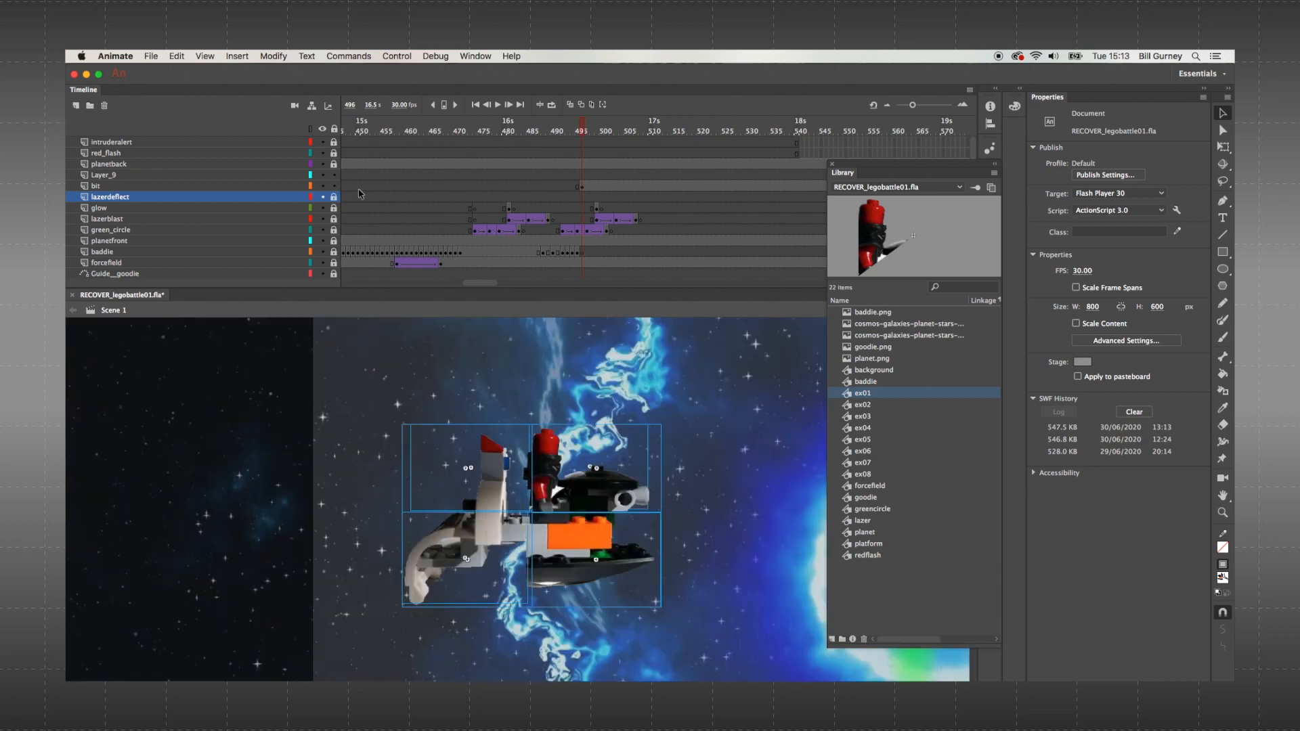
- Add eight new layers directly above the bit layer
{"action": "left_click", "coordinate": [581, 186]}
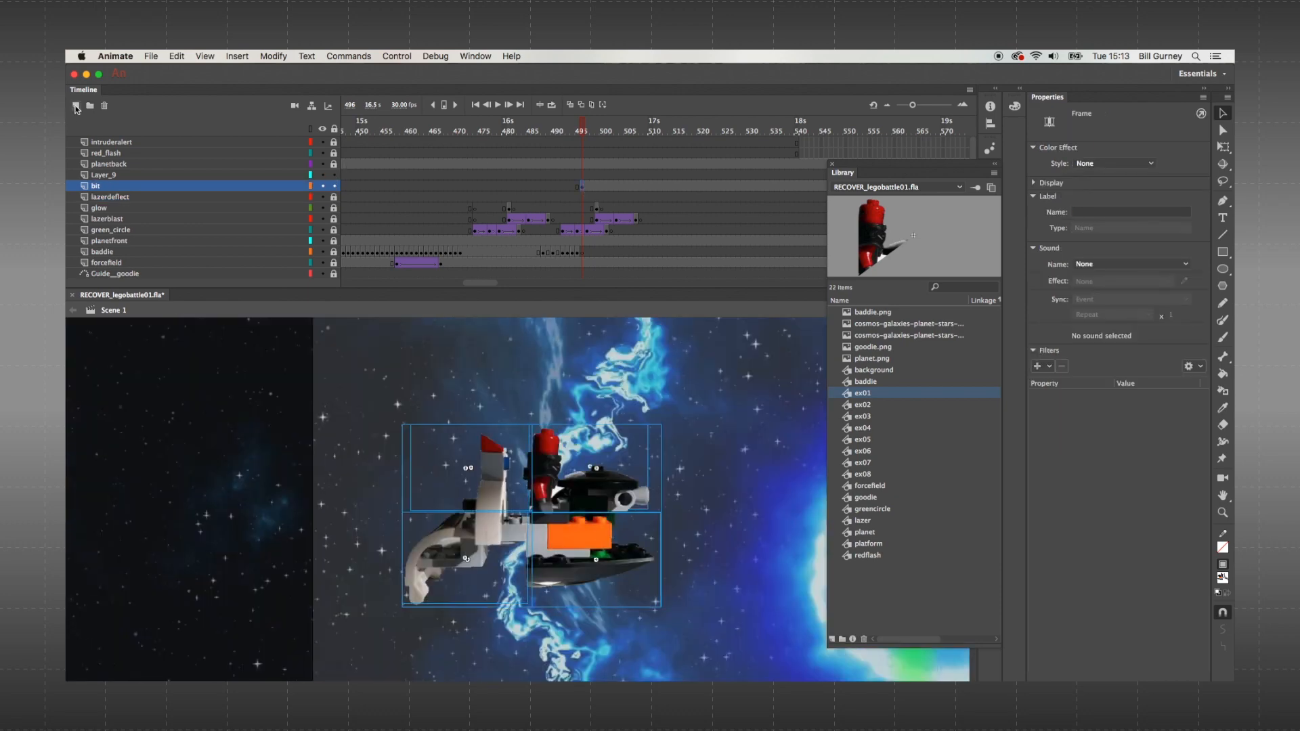
{"action": "left_click", "coordinate": [75, 107]}
{"action": "left_click", "coordinate": [76, 107]}
{"action": "left_click", "coordinate": [76, 106]}
{"action": "left_click", "coordinate": [76, 107]}
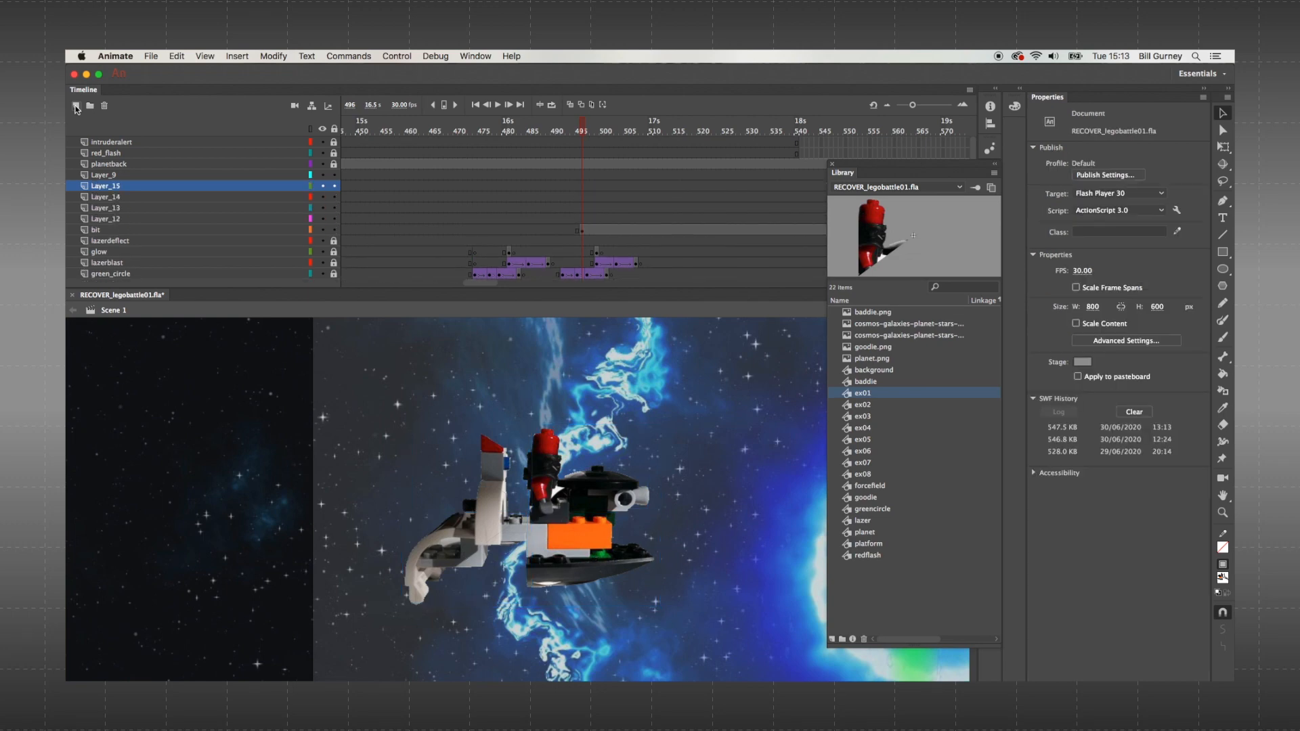
{"action": "left_click", "coordinate": [76, 106]}
{"action": "left_click", "coordinate": [75, 107]}
{"action": "left_click", "coordinate": [75, 106]}
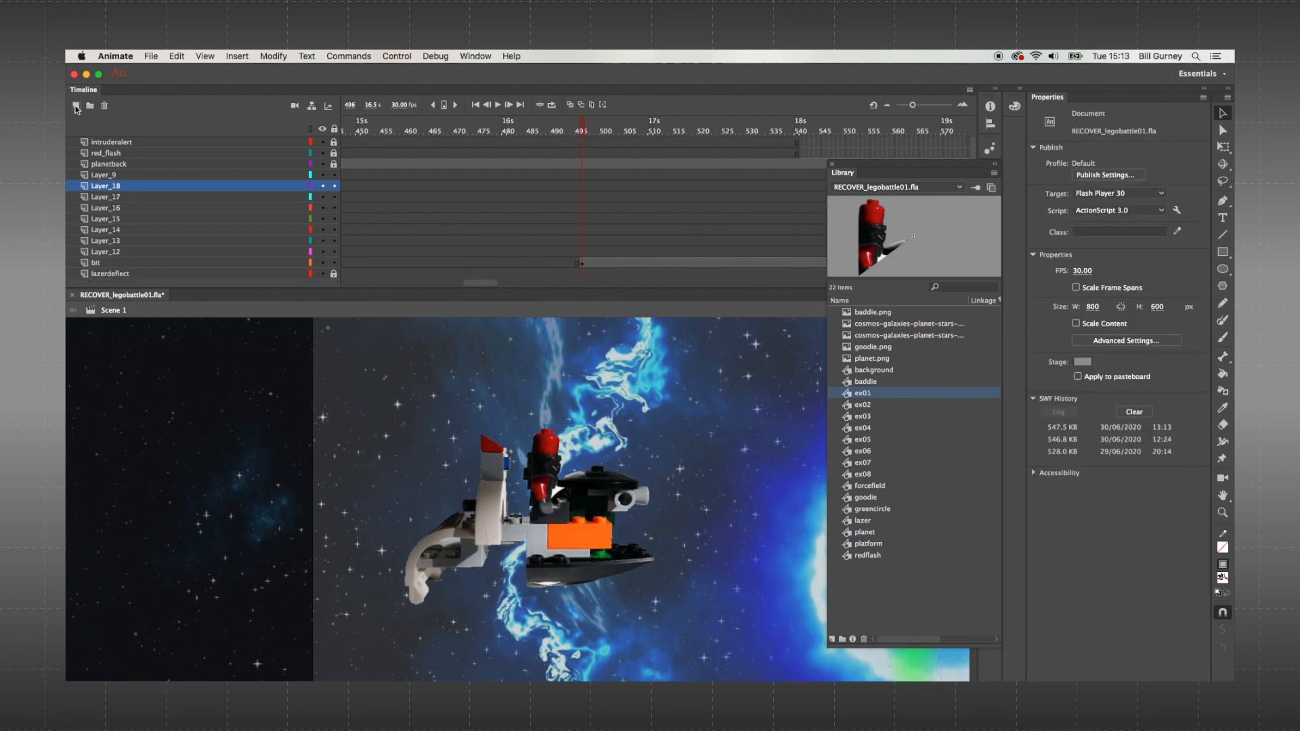
{"action": "left_click", "coordinate": [76, 106]}
- Insert blank keyframes at frame 496 on all layers from Layer_12 up to Layer_9
{"action": "scroll", "coordinate": [560, 201], "scroll_direction": "down", "scroll_amount": 1}
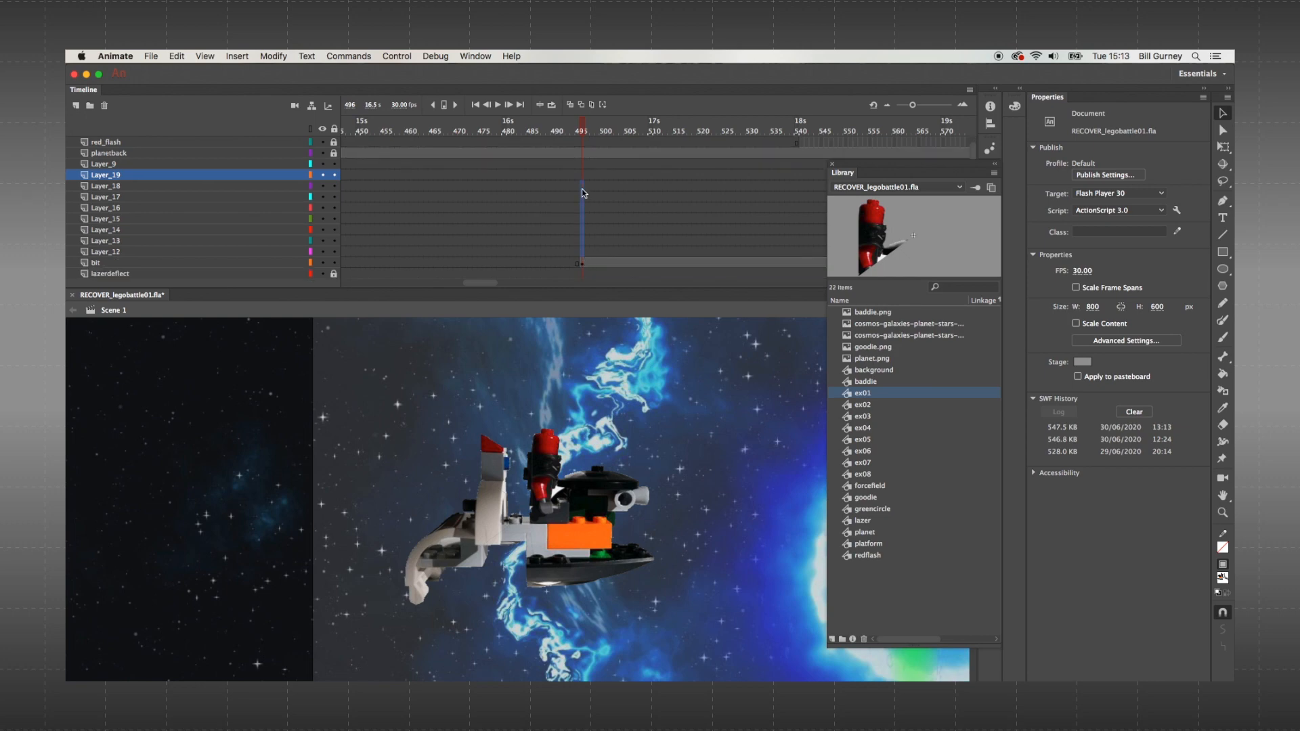
{"action": "left_click", "coordinate": [582, 165]}
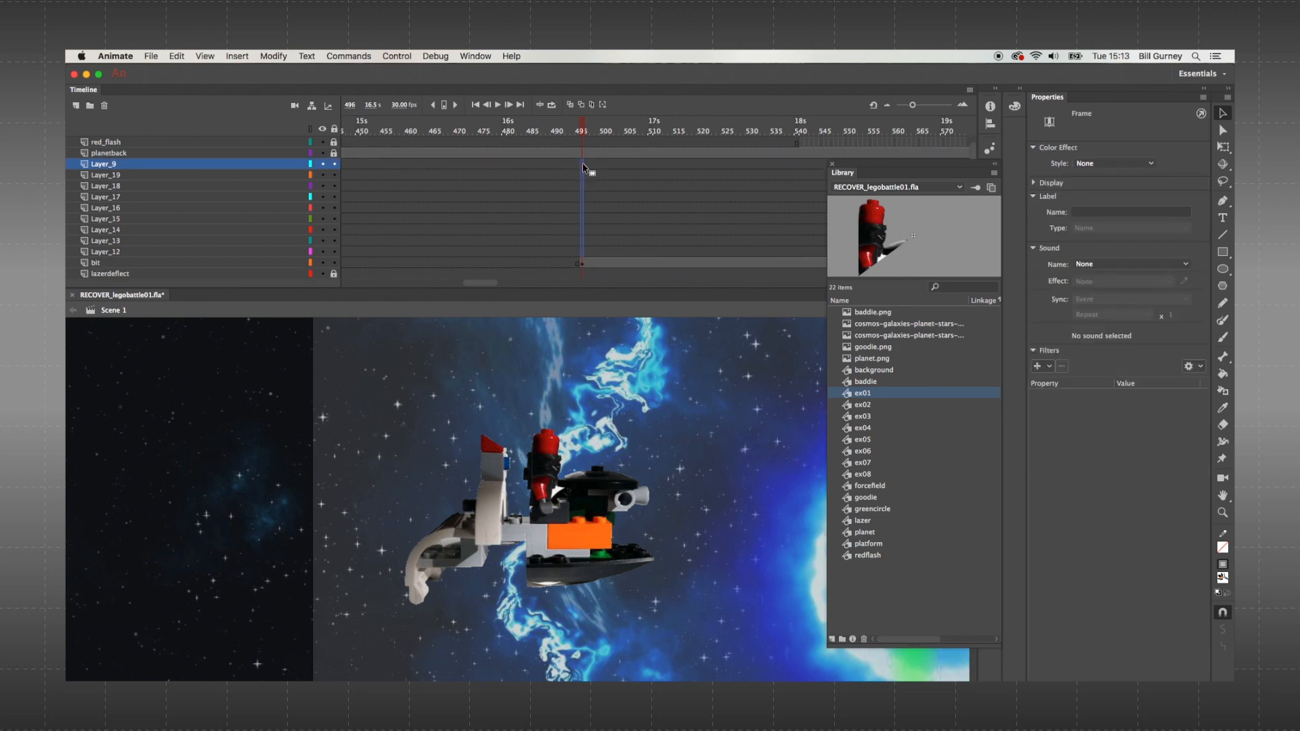
{"action": "right_click", "coordinate": [583, 167]}
{"action": "left_click", "coordinate": [612, 271]}
- Display the bit layer as outlines and move the right-hand segment above the horizontal centre line to Layer_12, pasted in place at frame 496
{"action": "left_click", "coordinate": [311, 263]}
{"action": "left_click", "coordinate": [554, 400]}
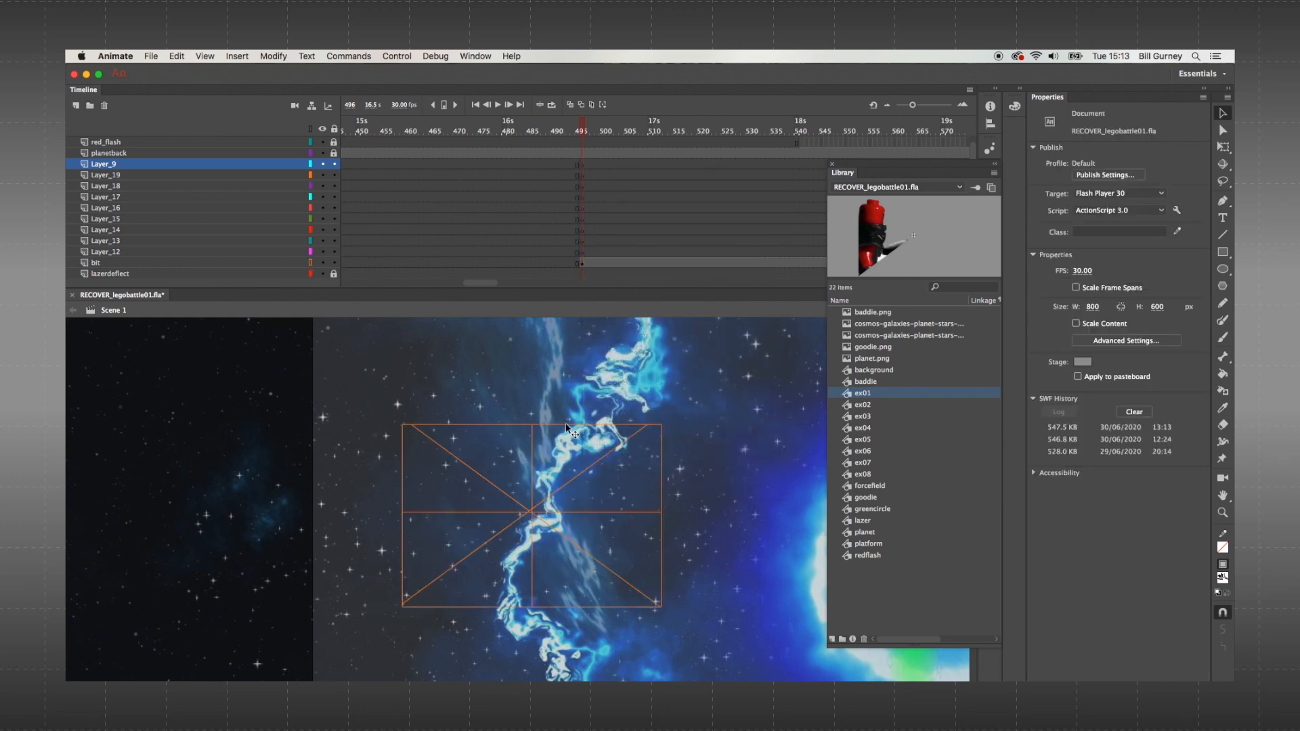
{"action": "left_click", "coordinate": [660, 458]}
{"action": "key", "text": "super+x"}
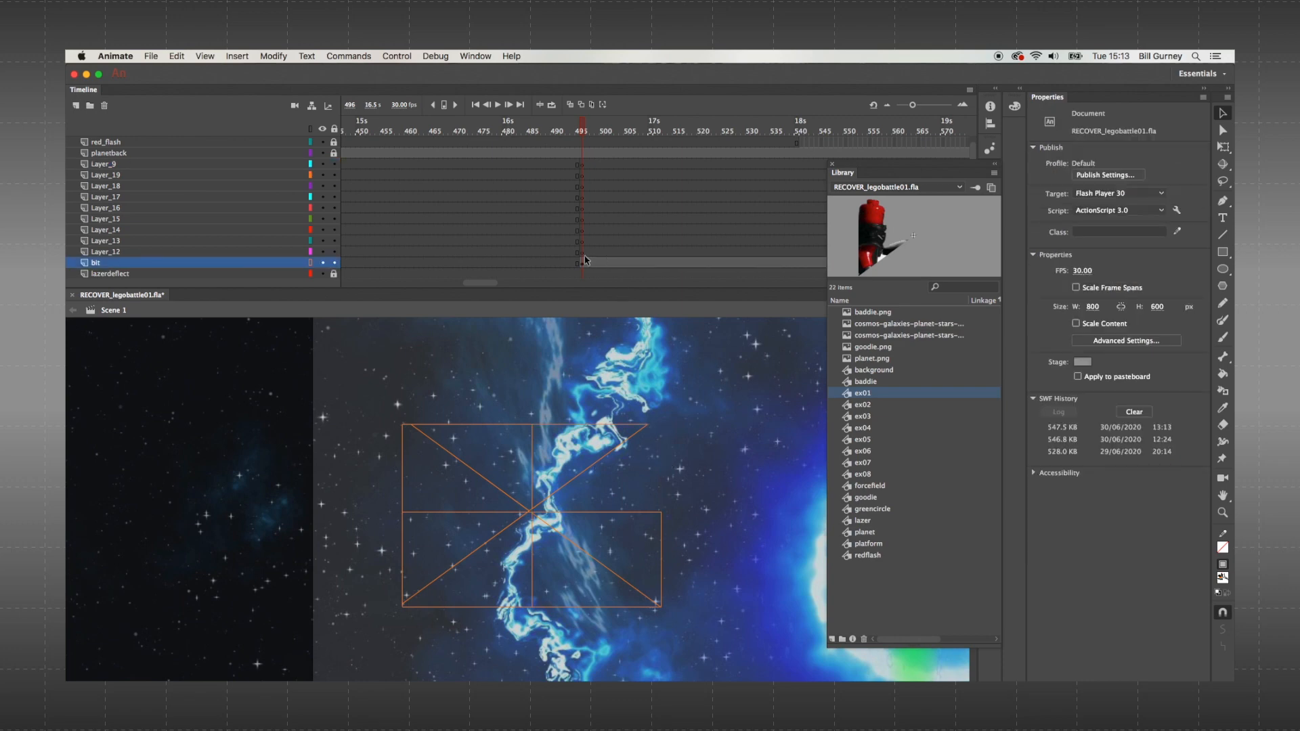
{"action": "left_click", "coordinate": [583, 253]}
{"action": "key", "text": "super+shift+v"}
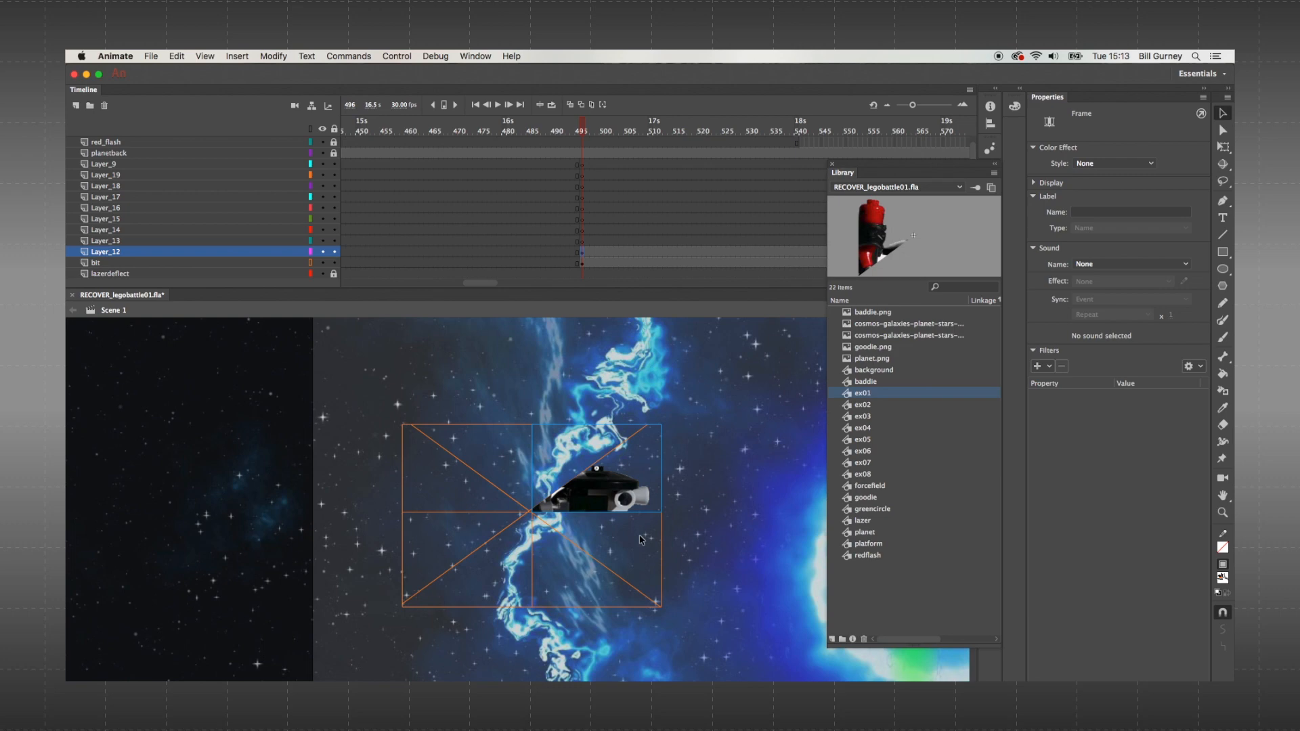
- Move the right-hand segment below the centre line to Layer_13 and its lower neighbour to Layer_14, both pasted in place at frame 496
{"action": "left_click", "coordinate": [662, 563]}
{"action": "key", "text": "super+x"}
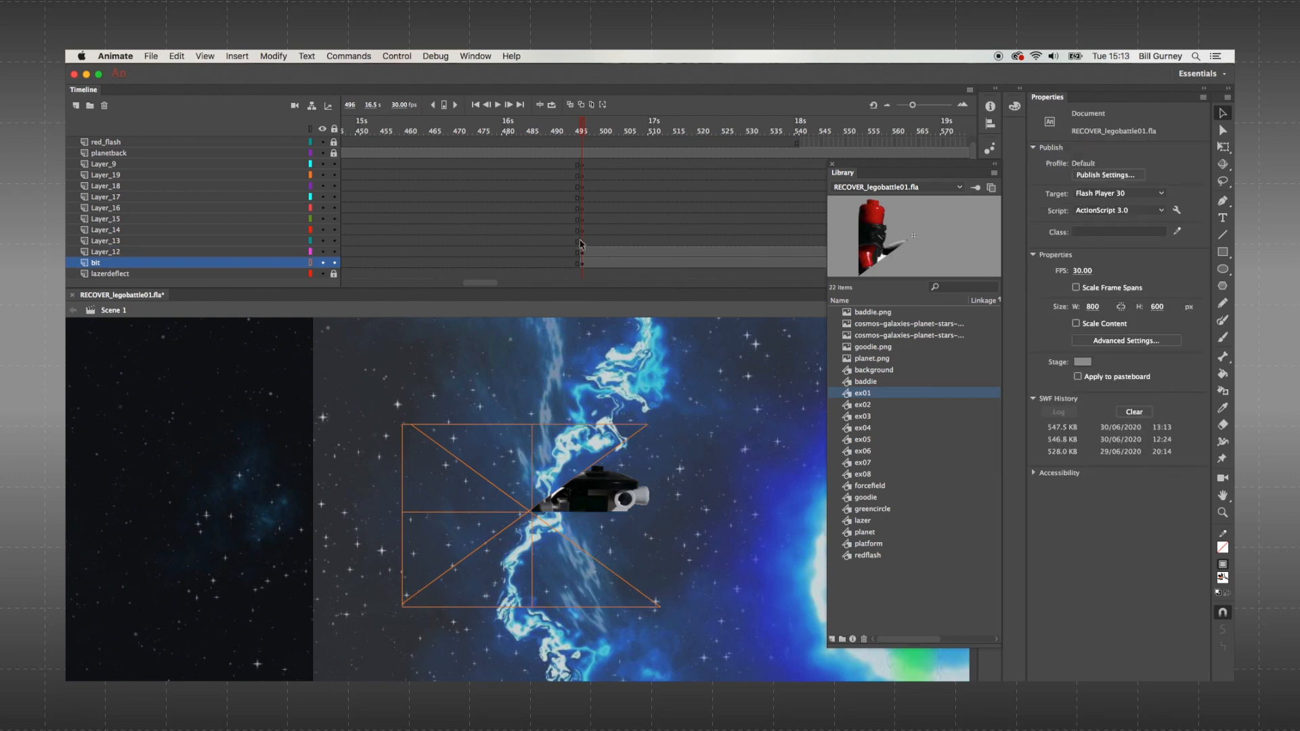
{"action": "left_click", "coordinate": [581, 241]}
{"action": "key", "text": "super+shift+v"}
{"action": "left_click", "coordinate": [533, 587]}
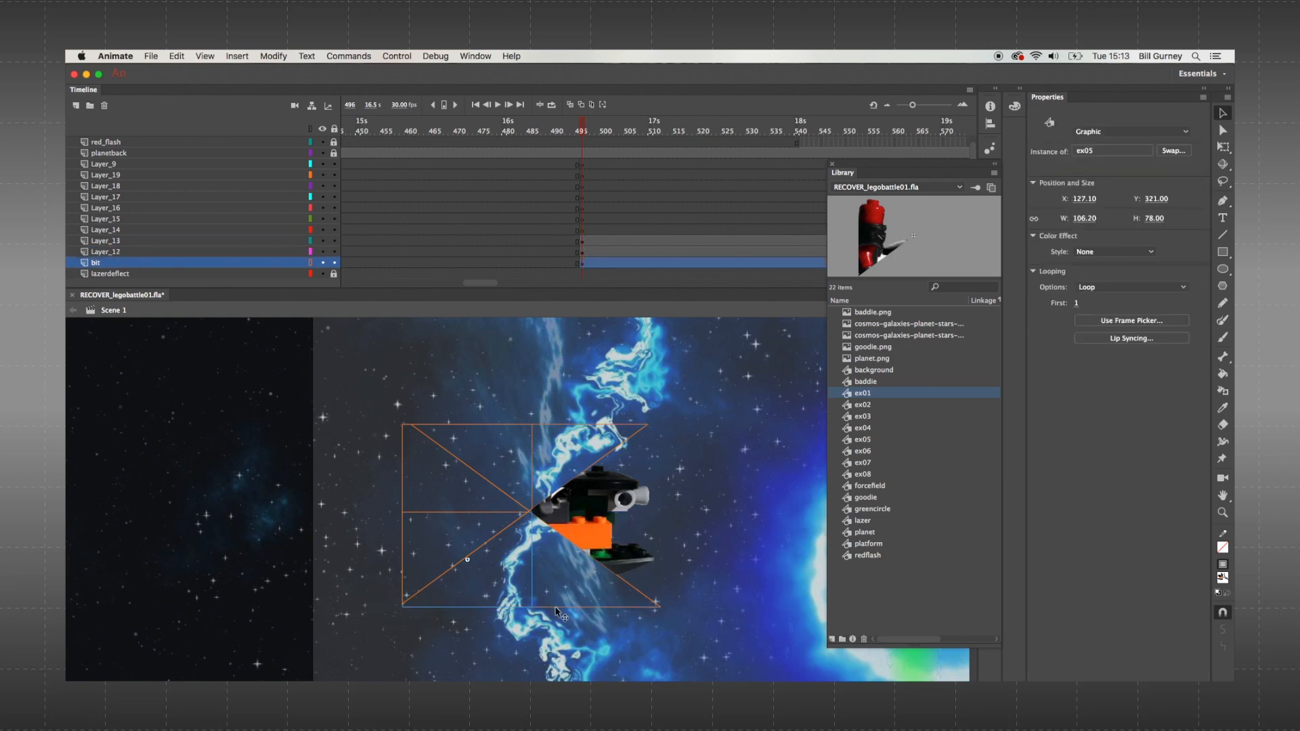
{"action": "left_click", "coordinate": [555, 607]}
{"action": "key", "text": "super+x"}
{"action": "left_click", "coordinate": [582, 230]}
{"action": "key", "text": "super+shift+v"}
- Move the bottom-left segment to Layer_15 and the left-hand segment below the centre line to Layer_16, pasted in place at frame 496
{"action": "left_click", "coordinate": [463, 607]}
{"action": "key", "text": "super+x"}
{"action": "left_click", "coordinate": [581, 219]}
{"action": "key", "text": "super+shift+v"}
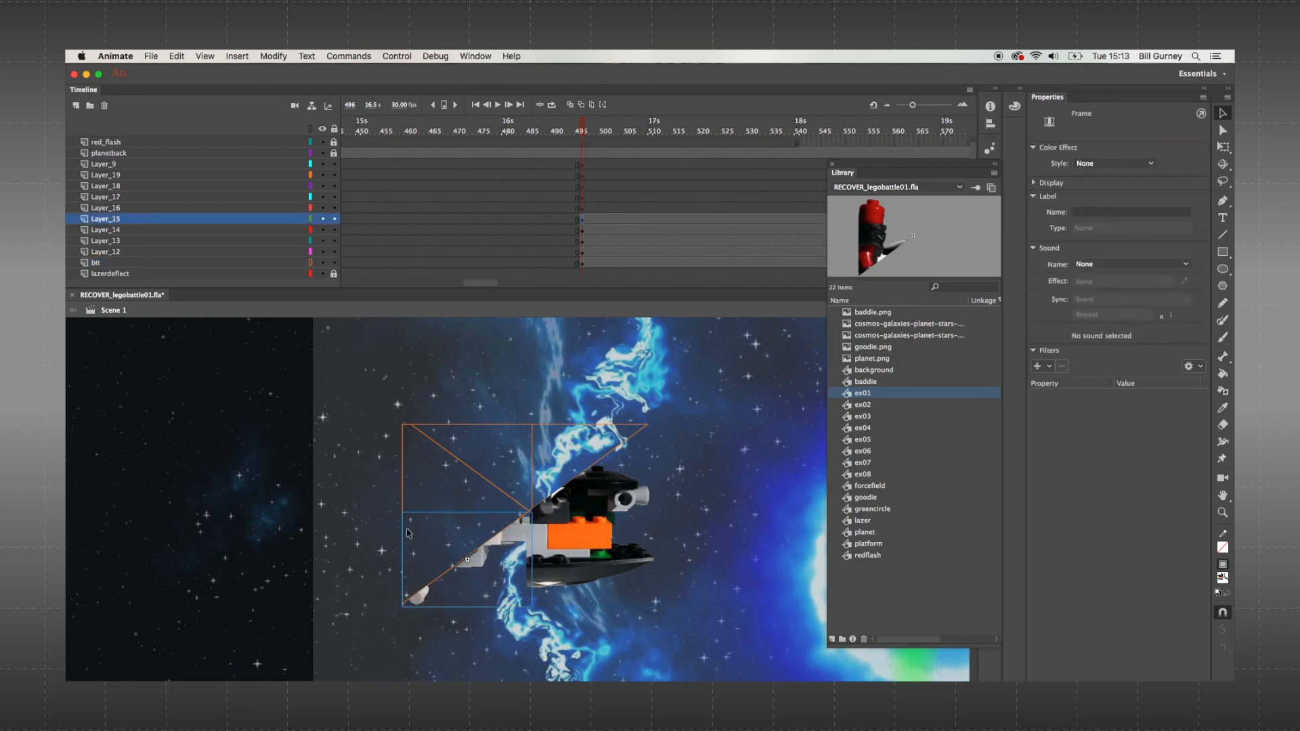
{"action": "left_click", "coordinate": [403, 532]}
{"action": "key", "text": "super+x"}
{"action": "left_click", "coordinate": [581, 208]}
{"action": "key", "text": "super+shift+v"}
- Move the left-hand segment above the centre line to Layer_17 and the top-left segment to Layer_18, pasted in place at frame 496
{"action": "left_click", "coordinate": [402, 467]}
{"action": "key", "text": "super+x"}
{"action": "left_click", "coordinate": [581, 198]}
{"action": "key", "text": "super+shift+v"}
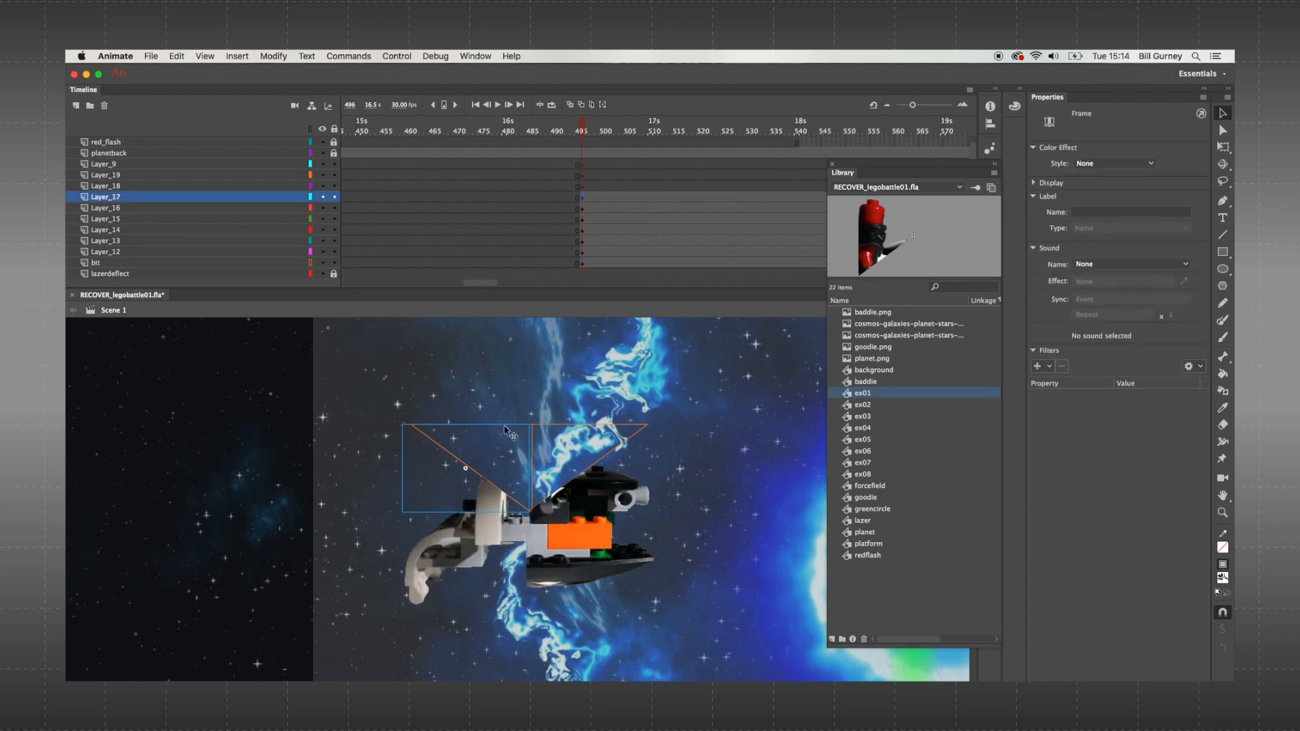
{"action": "left_click", "coordinate": [504, 433]}
{"action": "key", "text": "super+x"}
{"action": "left_click", "coordinate": [582, 186]}
{"action": "key", "text": "super+shift+v"}
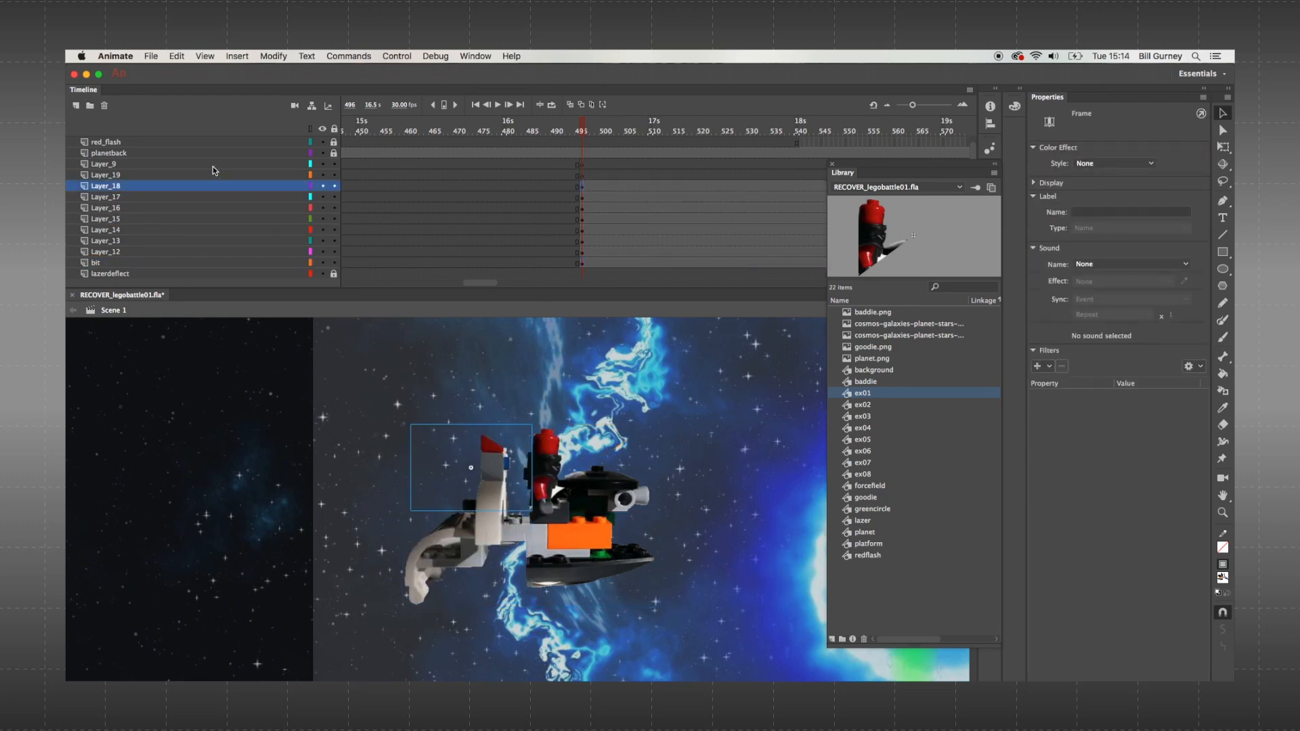
- Delete the two unused layers, Layer_9 and Layer_19
{"action": "left_click", "coordinate": [213, 166]}
{"action": "left_click", "coordinate": [214, 175], "text": "shift"}
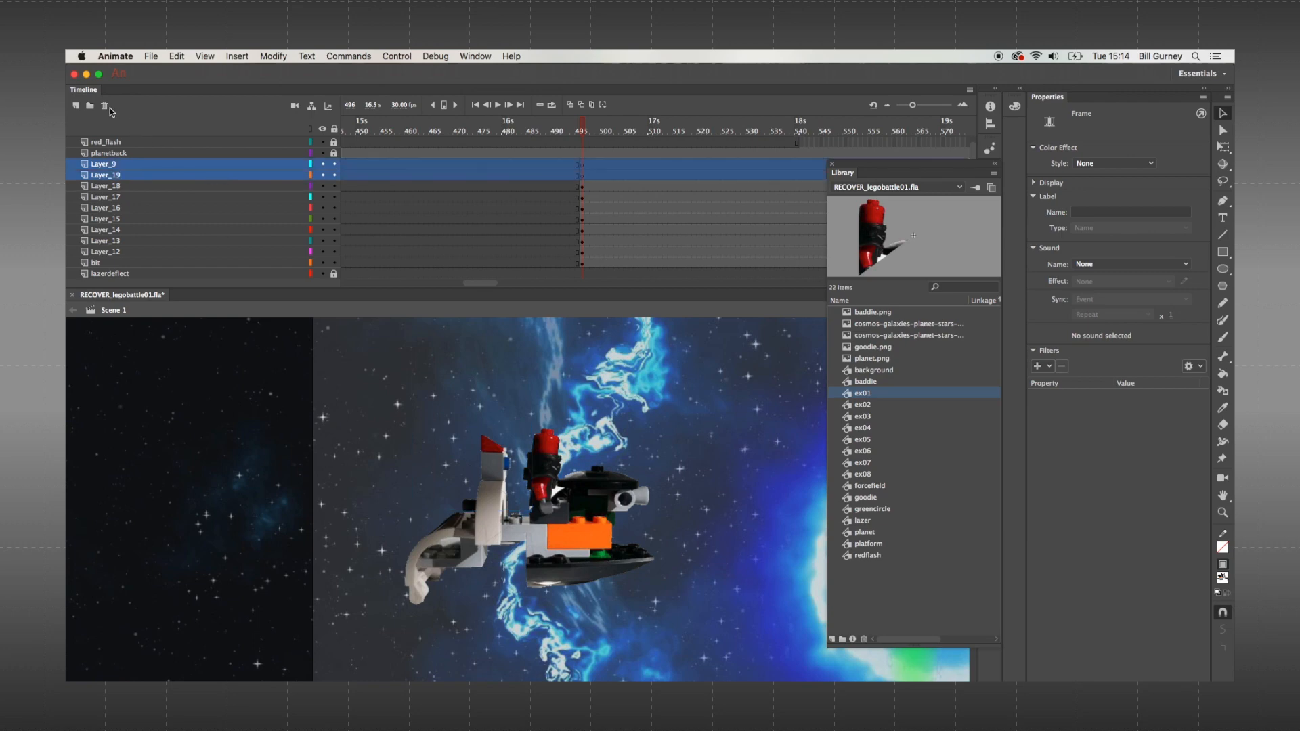
{"action": "left_click", "coordinate": [104, 105]}
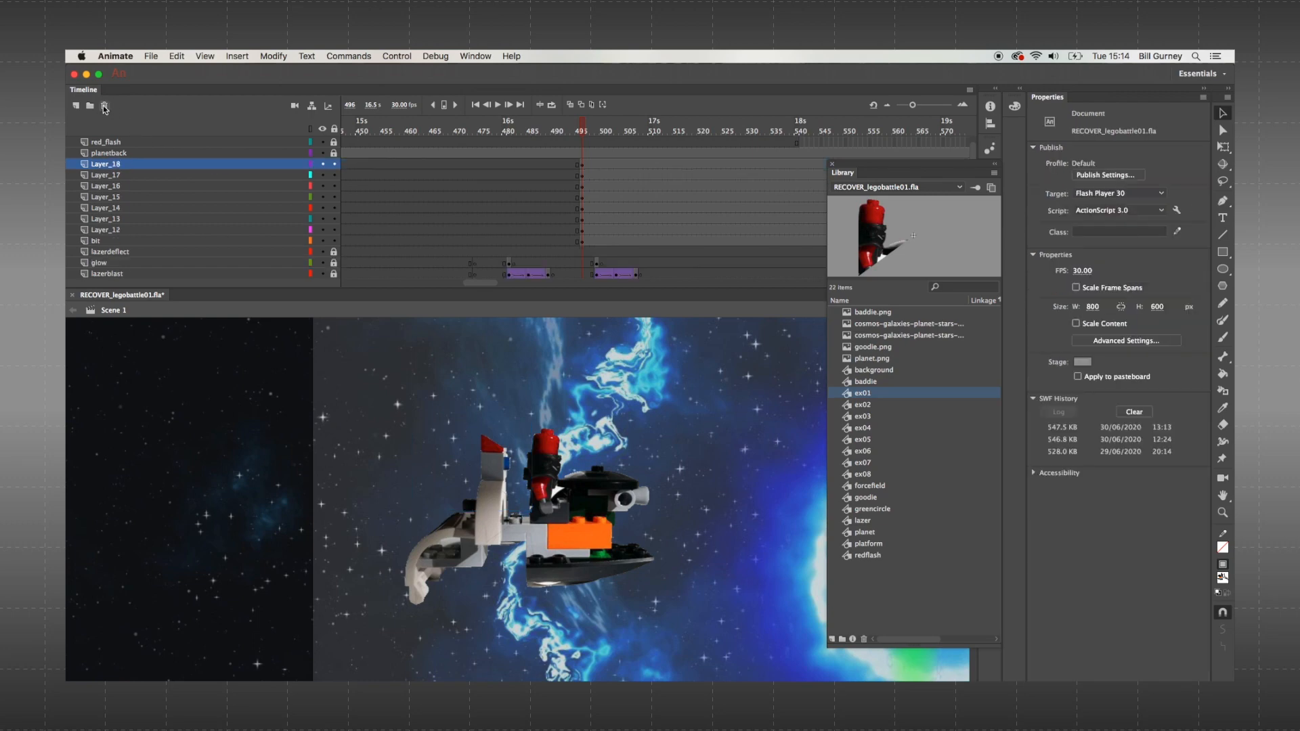
- Rename every layer from Layer_12 up to Layer_18 as bit
{"action": "double_click", "coordinate": [111, 242]}
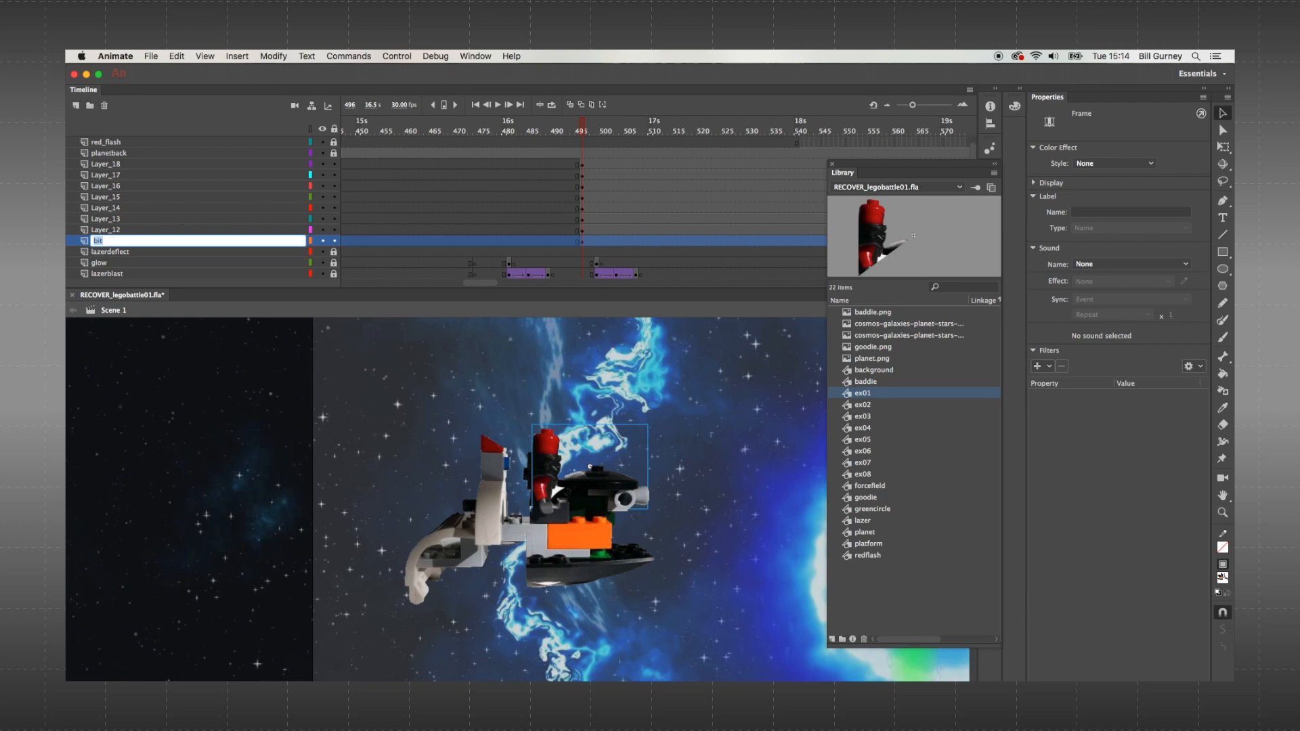
{"action": "double_click", "coordinate": [106, 230]}
{"action": "type", "text": "bit"}
{"action": "left_click", "coordinate": [127, 218]}
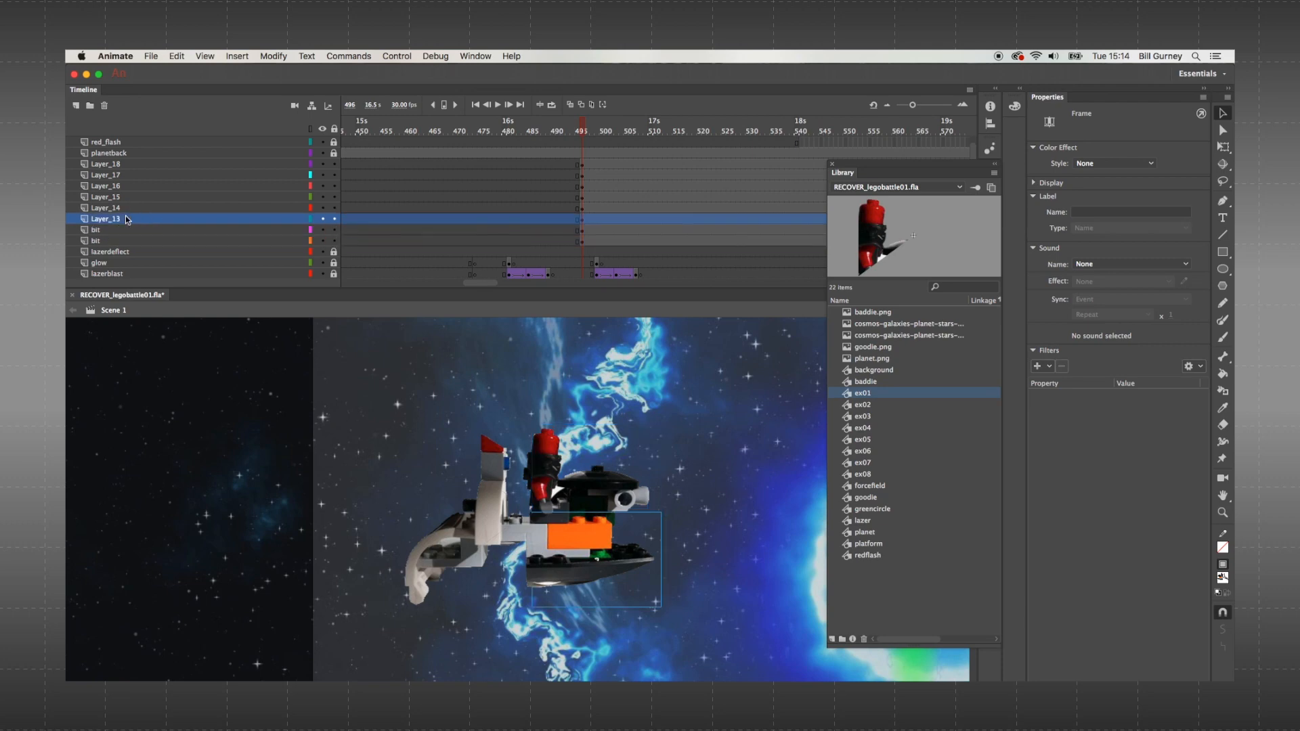
{"action": "double_click", "coordinate": [125, 219]}
{"action": "type", "text": "bit"}
{"action": "double_click", "coordinate": [122, 208]}
{"action": "type", "text": "bit"}
{"action": "double_click", "coordinate": [119, 197]}
{"action": "type", "text": "bit"}
{"action": "double_click", "coordinate": [115, 185]}
{"action": "type", "text": "bit"}
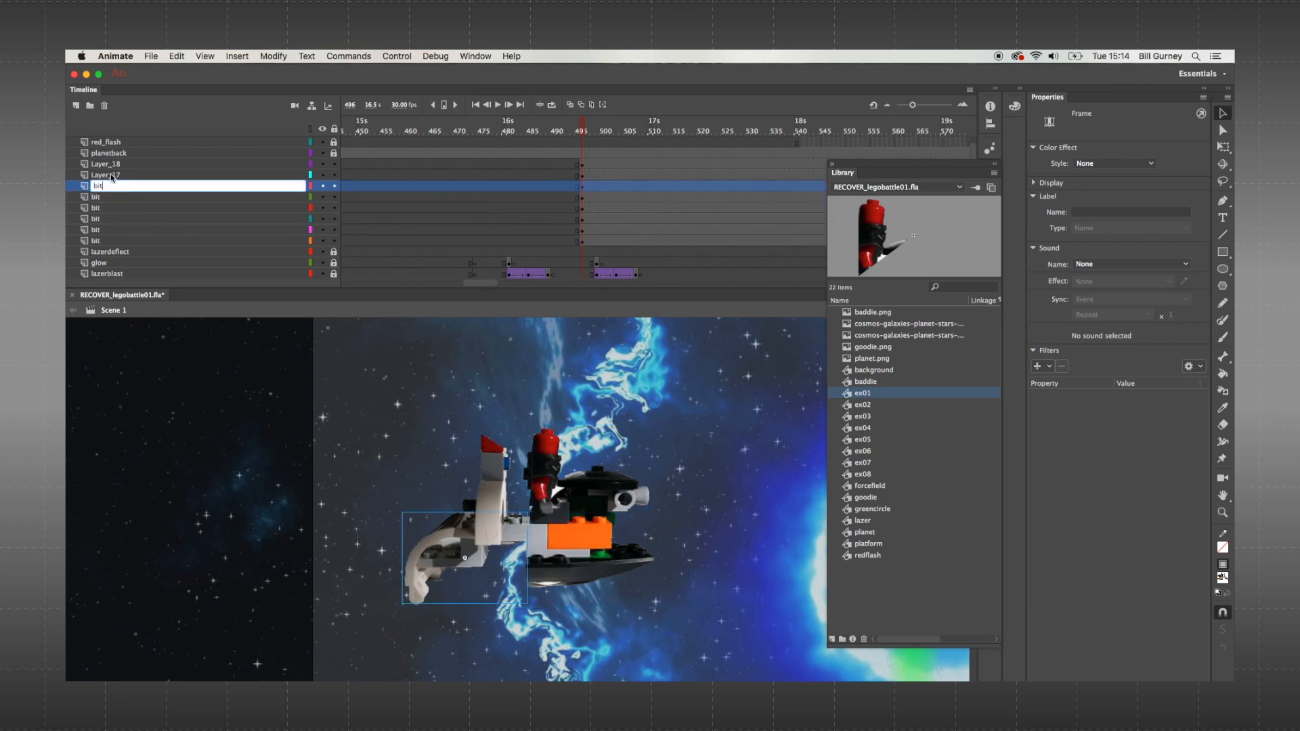
{"action": "double_click", "coordinate": [112, 176]}
{"action": "type", "text": "bit"}
{"action": "double_click", "coordinate": [108, 164]}
{"action": "type", "text": "bit"}
{"action": "key", "text": "Return"}
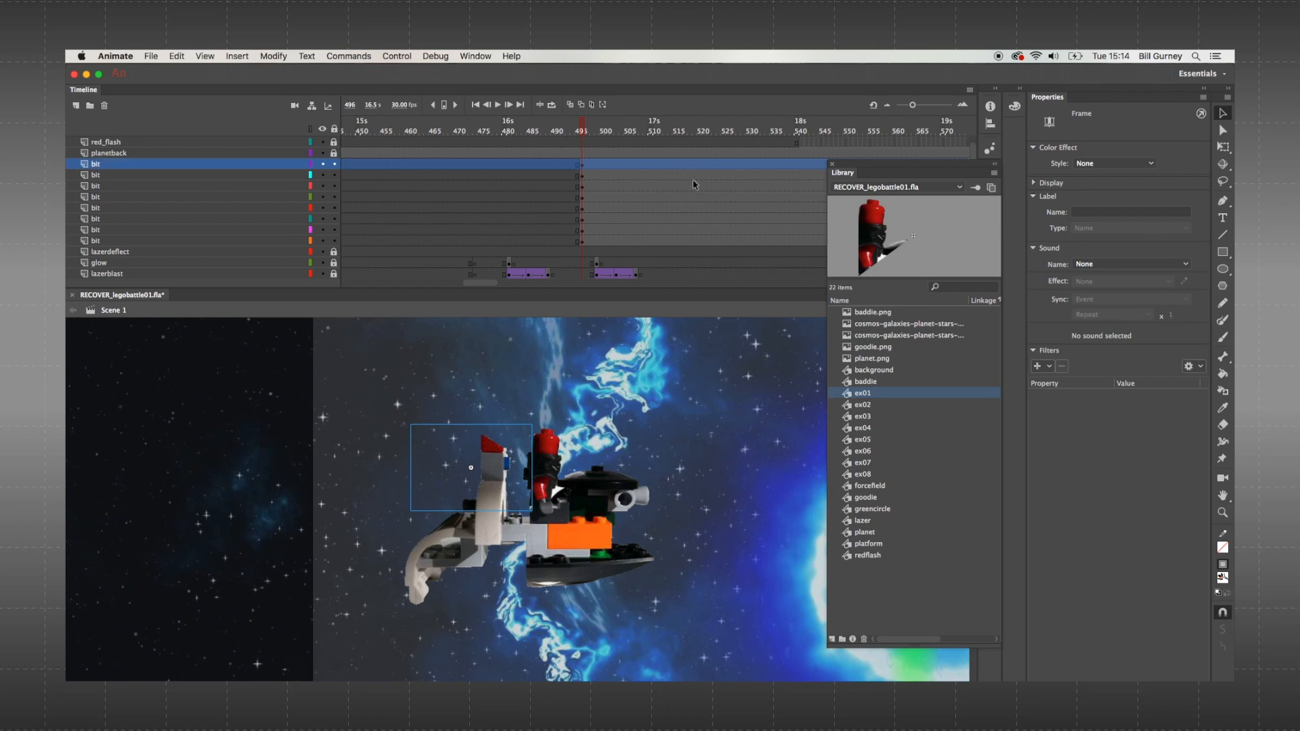
- Insert keyframes at frame 522 on all eight bit layers
{"action": "left_click_drag", "start_coordinate": [706, 242], "coordinate": [708, 167]}
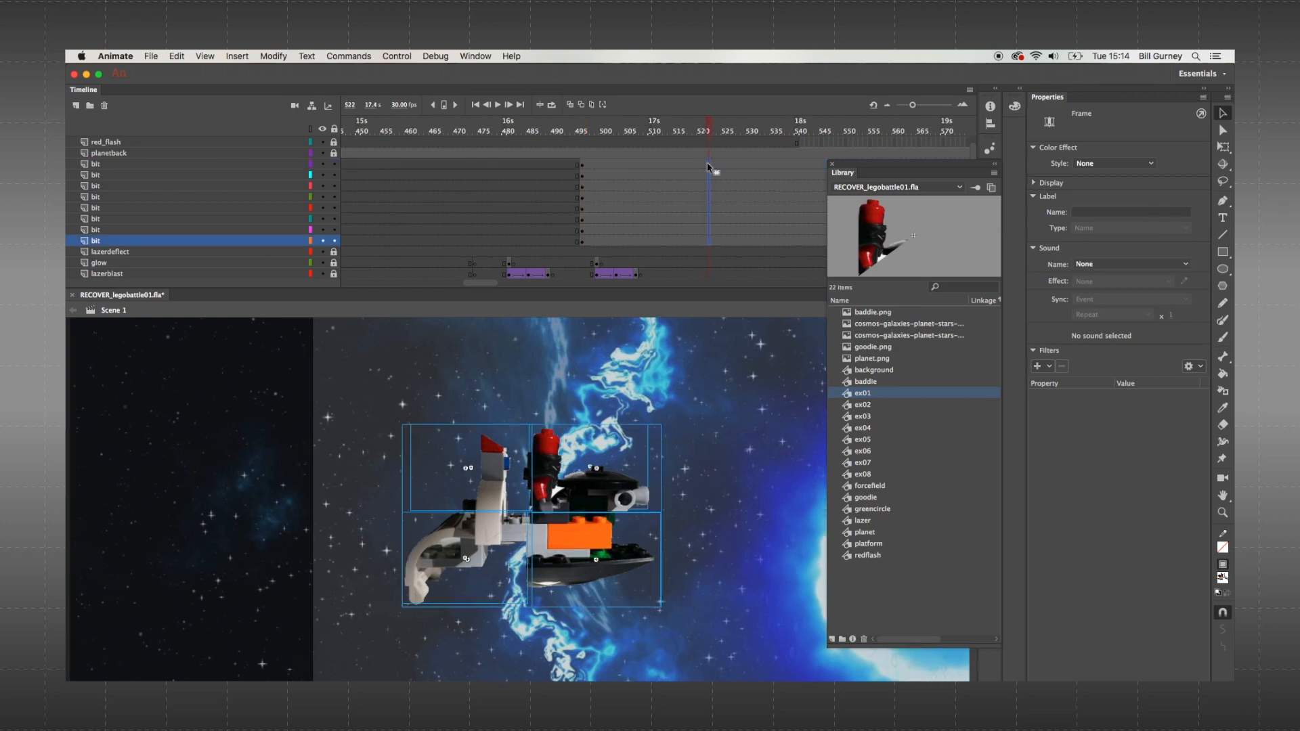
{"action": "right_click", "coordinate": [708, 167]}
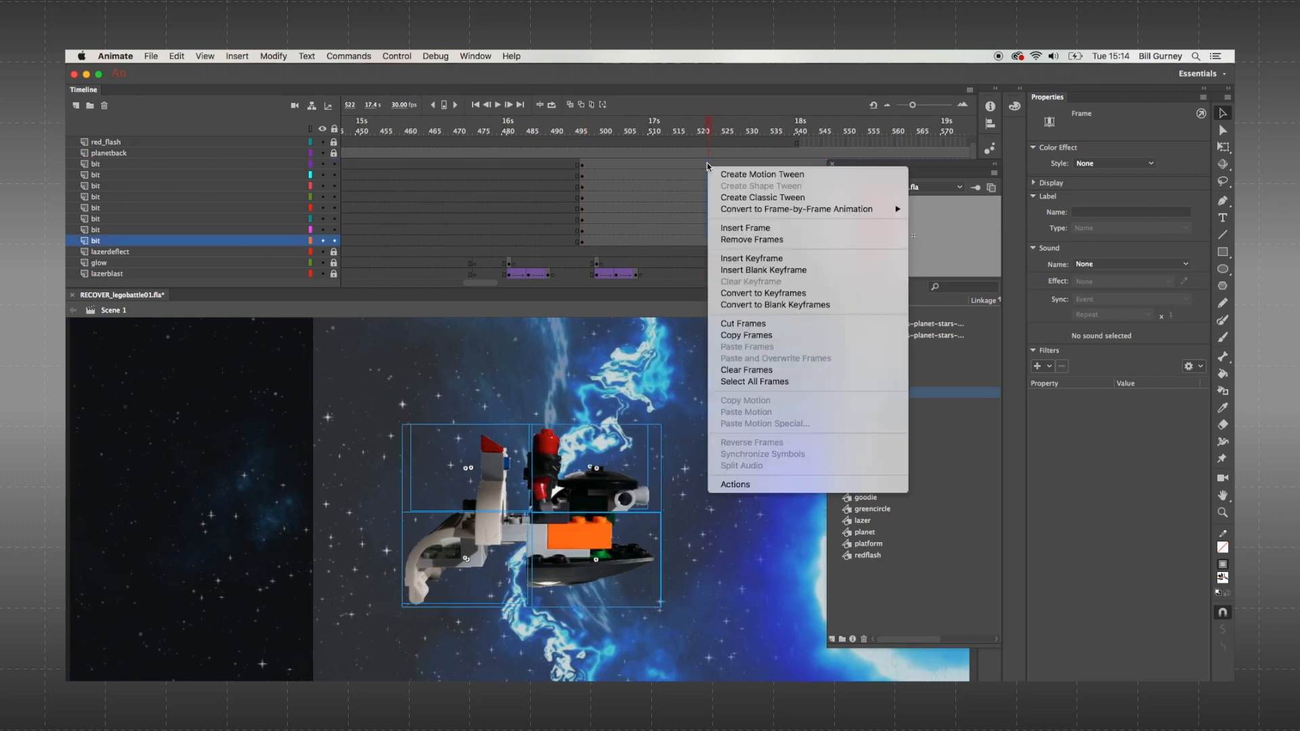
{"action": "left_click", "coordinate": [733, 257]}
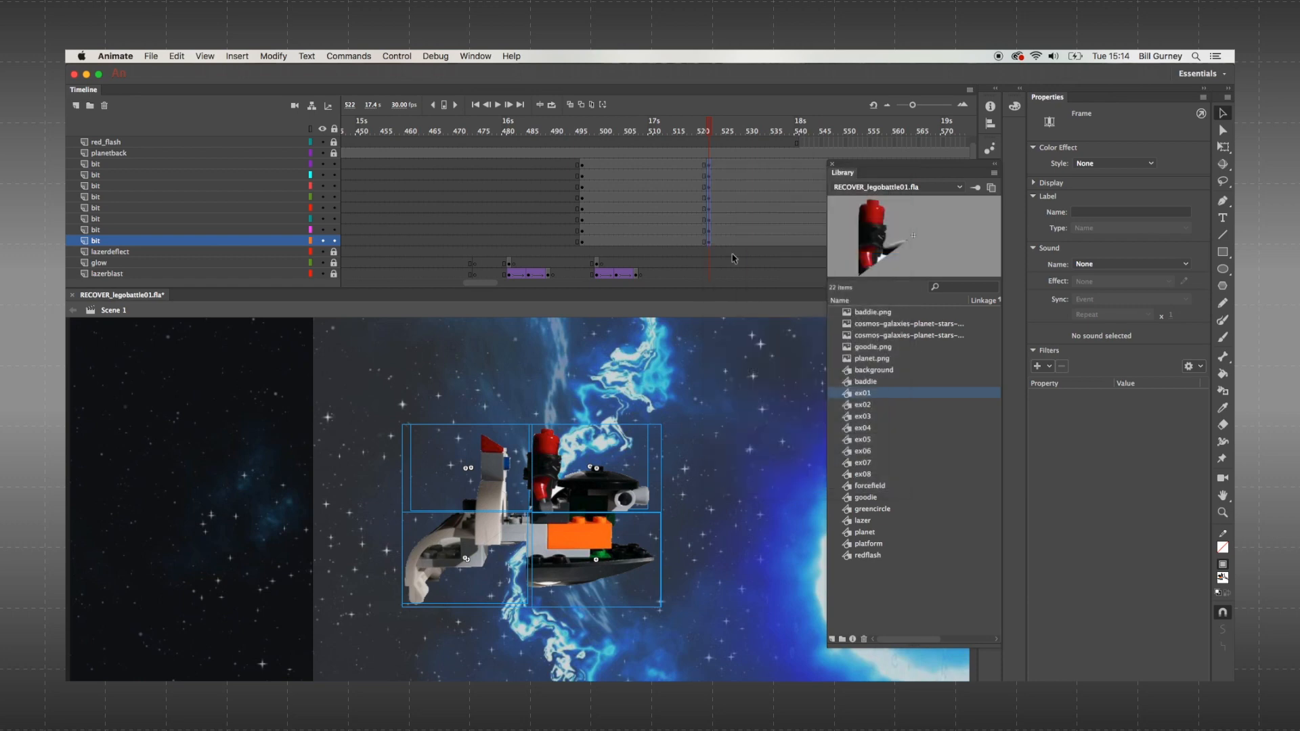
- Spread the eight baddie ship fragments outward in different directions from the ship's centre at frame 522
{"action": "key", "text": "super+minus"}
{"action": "left_click_drag", "start_coordinate": [580, 419], "coordinate": [482, 420]}
{"action": "left_click", "coordinate": [452, 476]}
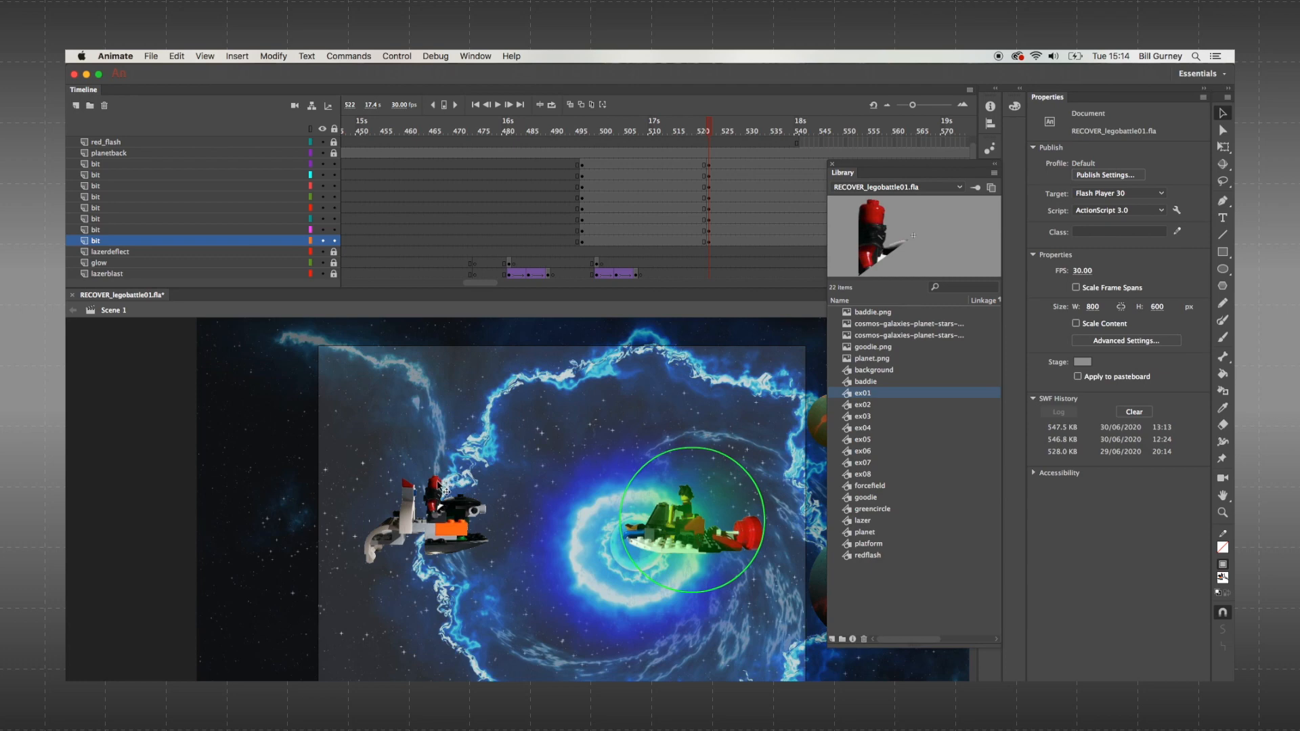
{"action": "left_click_drag", "start_coordinate": [448, 485], "coordinate": [496, 354]}
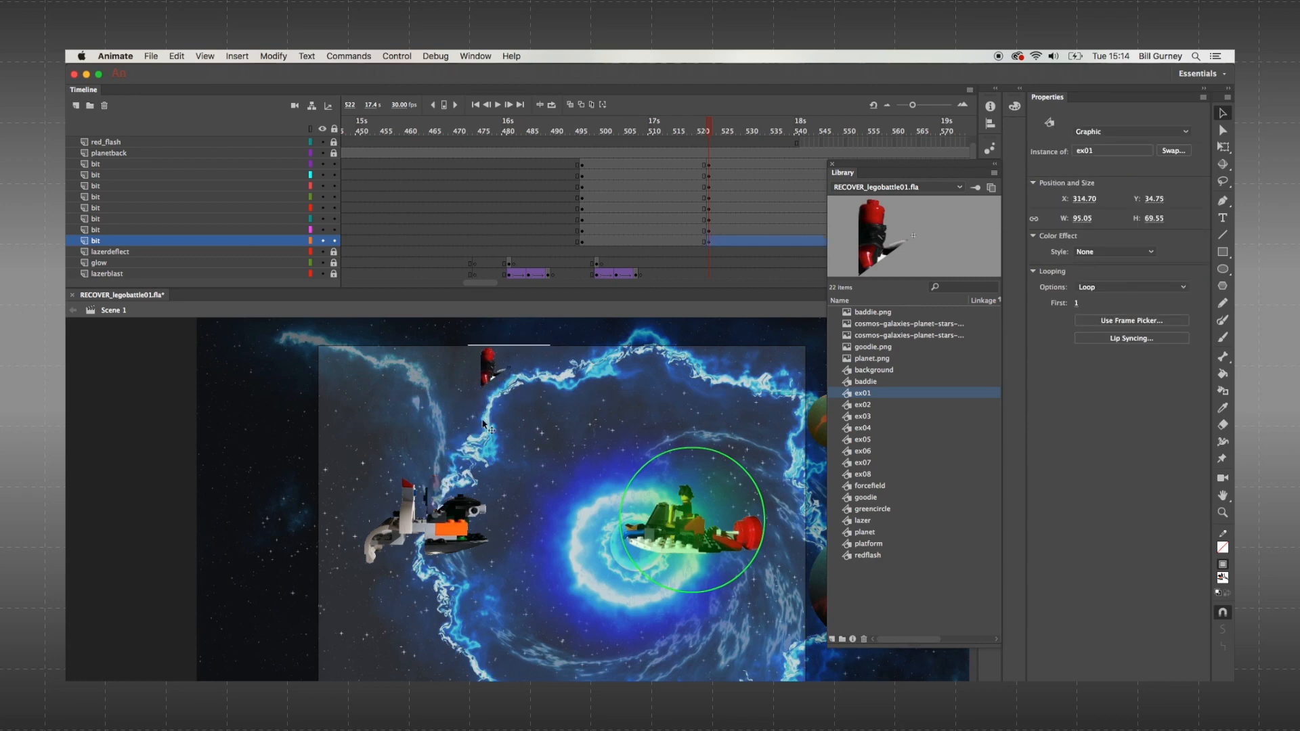
{"action": "left_click_drag", "start_coordinate": [474, 509], "coordinate": [549, 467]}
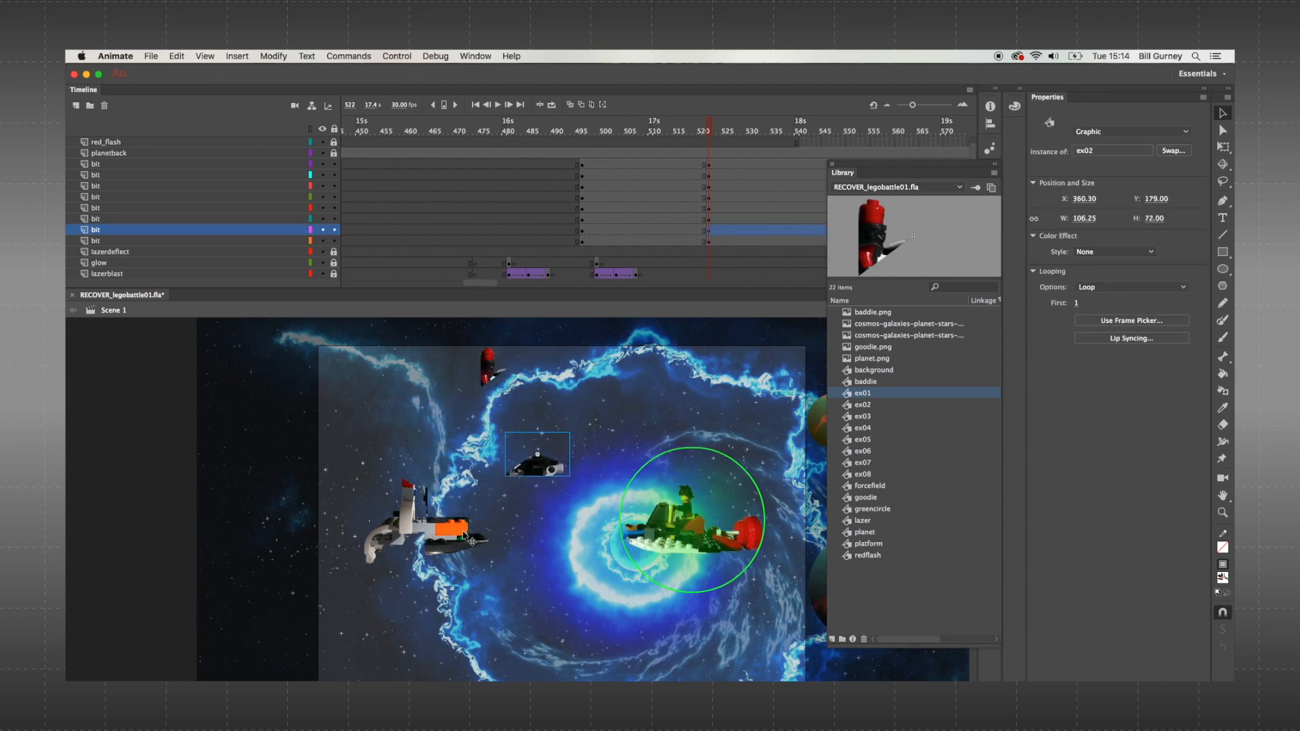
{"action": "left_click_drag", "start_coordinate": [469, 535], "coordinate": [557, 557]}
{"action": "left_click_drag", "start_coordinate": [454, 540], "coordinate": [492, 629]}
{"action": "left_click_drag", "start_coordinate": [423, 533], "coordinate": [428, 649]}
{"action": "left_click_drag", "start_coordinate": [401, 536], "coordinate": [344, 579]}
{"action": "left_click_drag", "start_coordinate": [406, 519], "coordinate": [313, 489]}
{"action": "left_click_drag", "start_coordinate": [413, 497], "coordinate": [344, 379]}
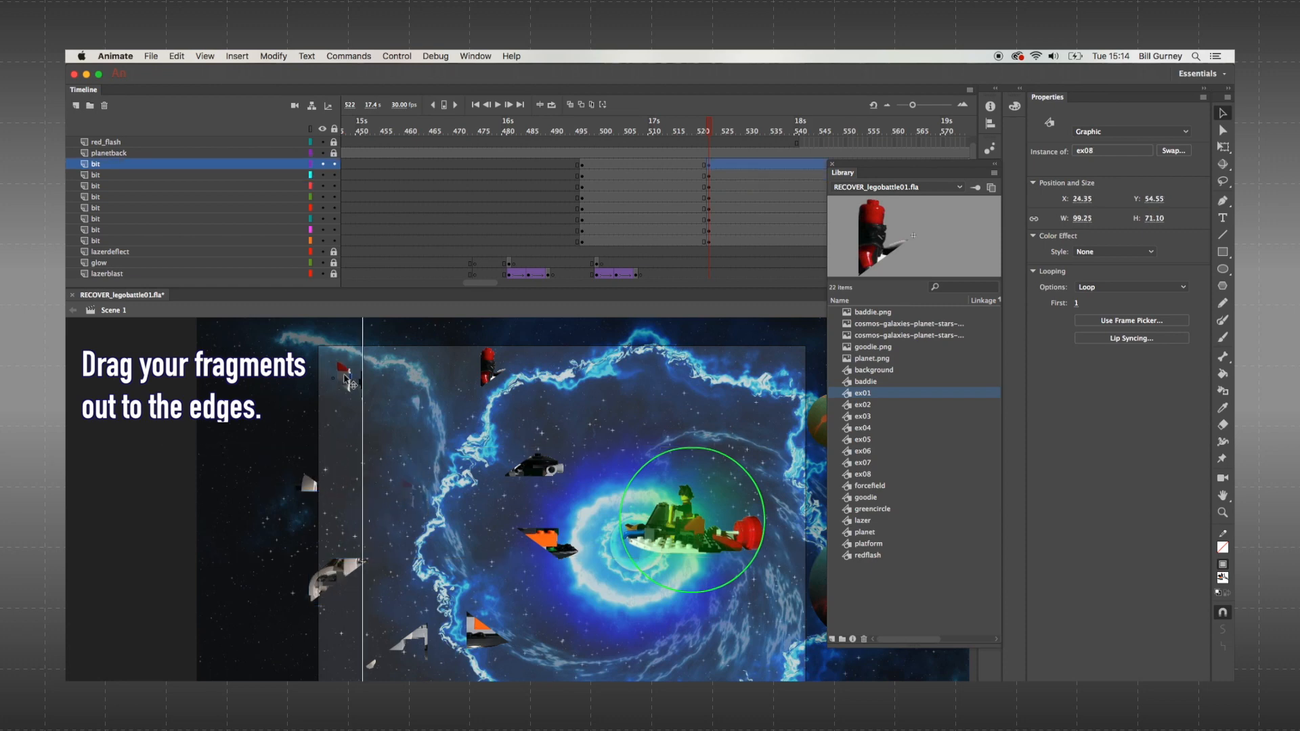
- Apply an Alpha colour effect of 0% to the frame 522 keyframes of all eight bit layers
{"action": "left_click_drag", "start_coordinate": [708, 239], "coordinate": [710, 164]}
{"action": "left_click", "coordinate": [1139, 163]}
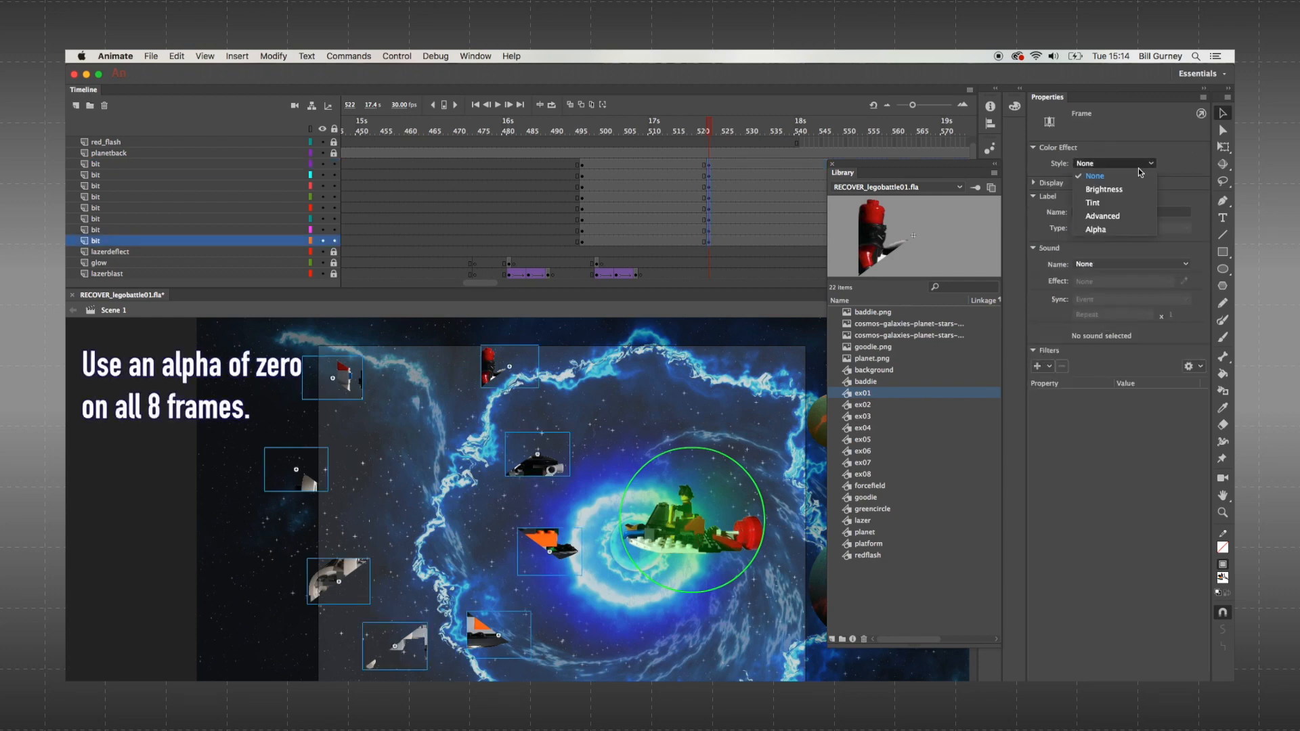
{"action": "left_click", "coordinate": [1134, 223]}
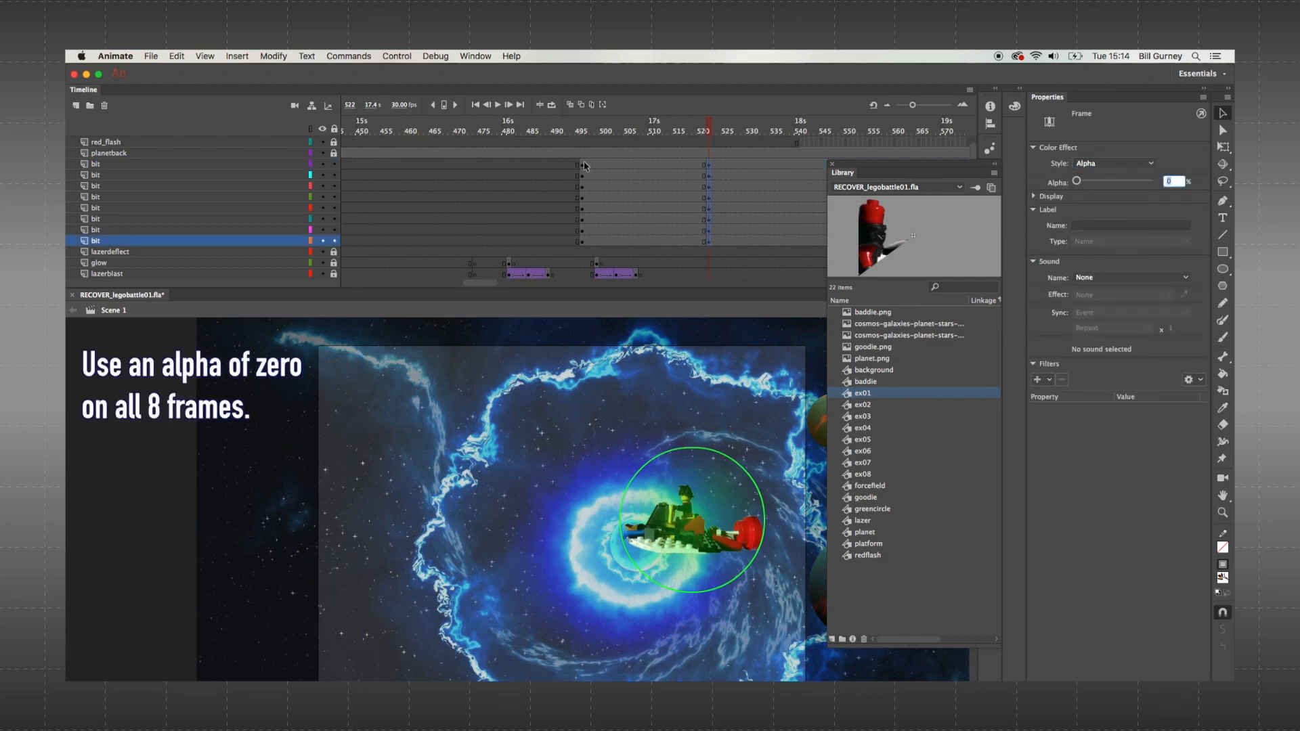
- Create classic tweens from the frame 496 keyframes on all eight bit layers and preview the explosion
{"action": "left_click_drag", "start_coordinate": [585, 166], "coordinate": [585, 244]}
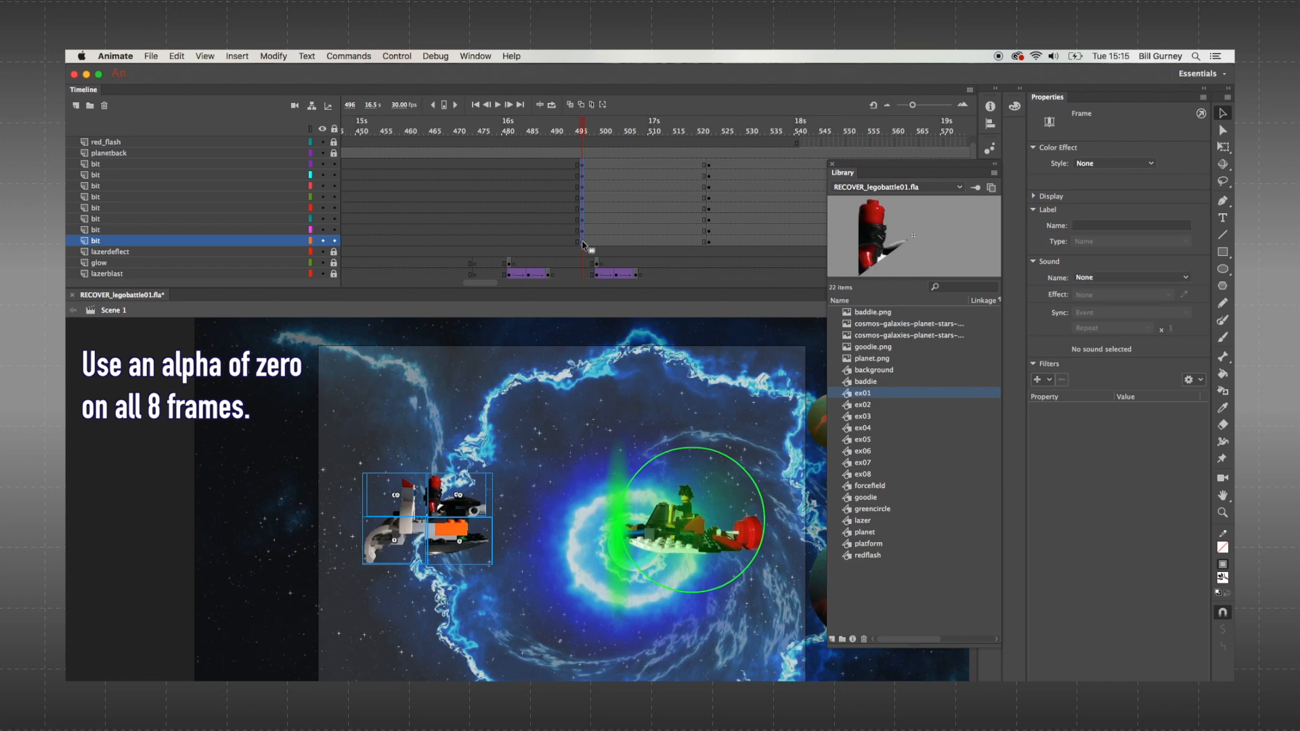
{"action": "right_click", "coordinate": [582, 241]}
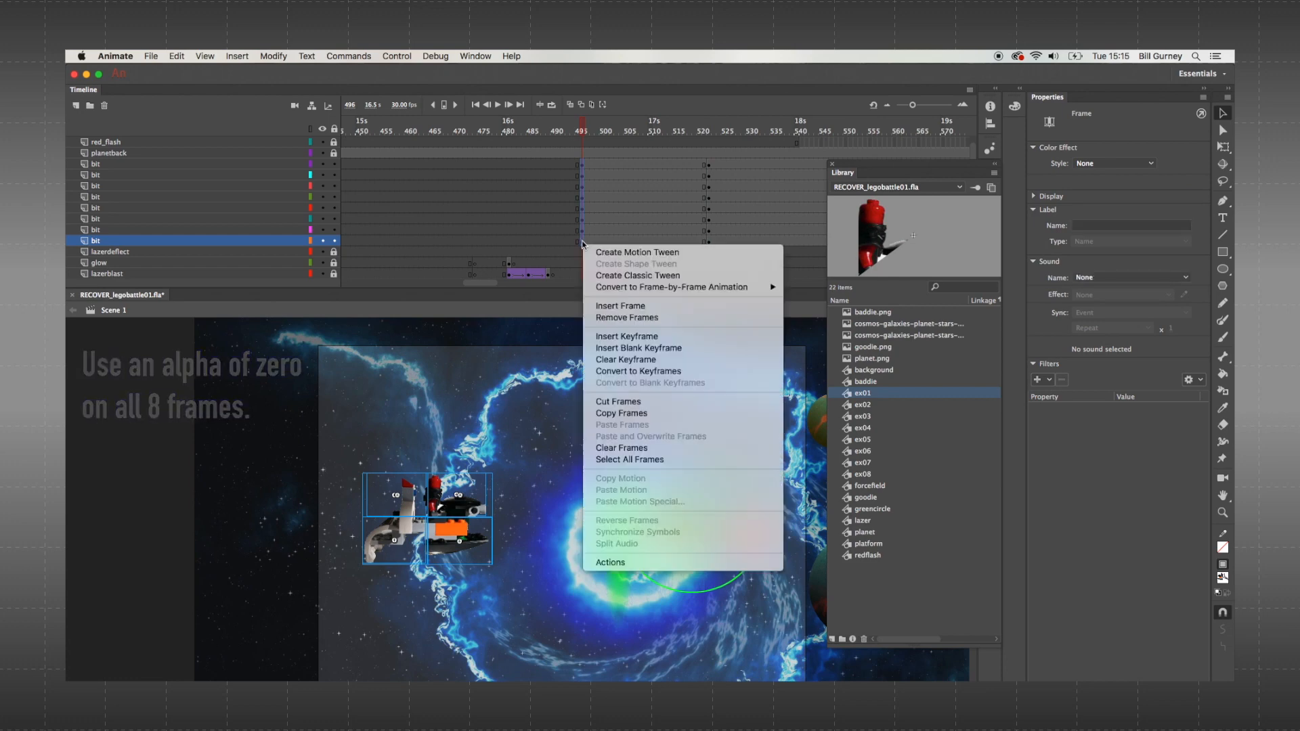
{"action": "left_click", "coordinate": [597, 275]}
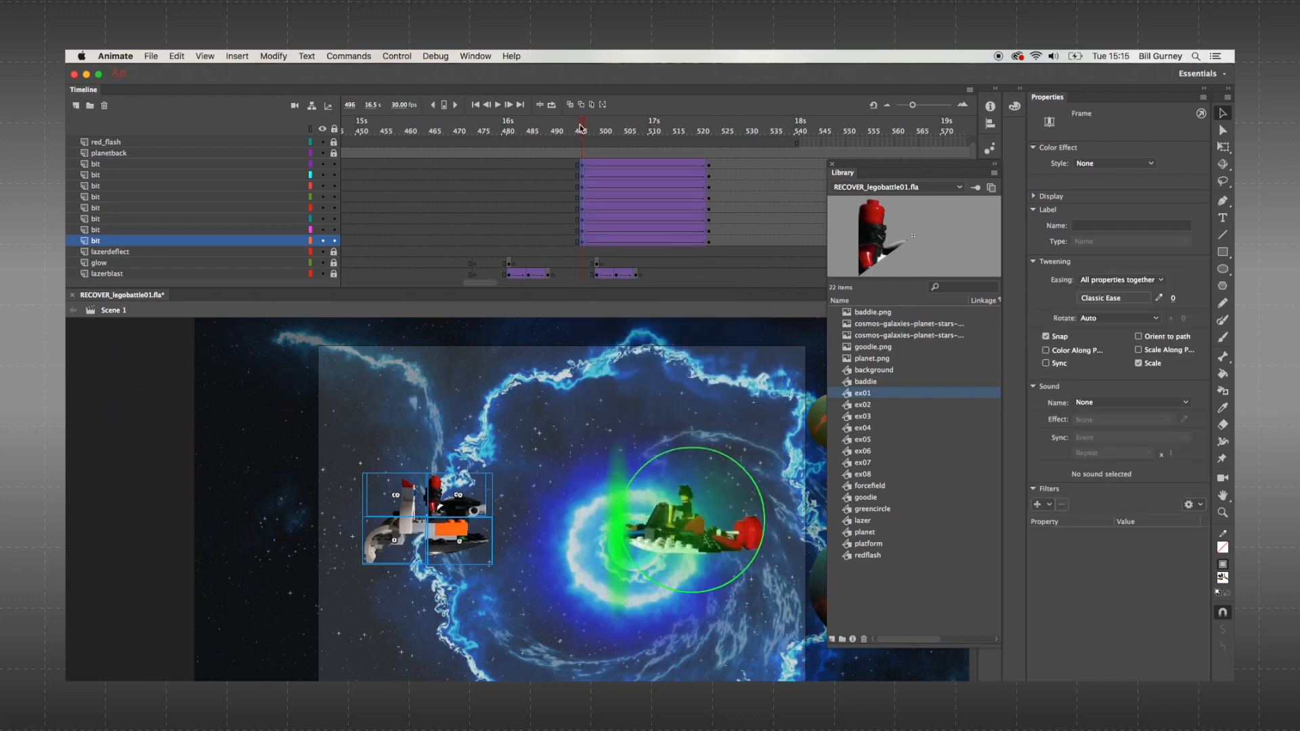
{"action": "left_click_drag", "start_coordinate": [581, 127], "coordinate": [645, 130]}
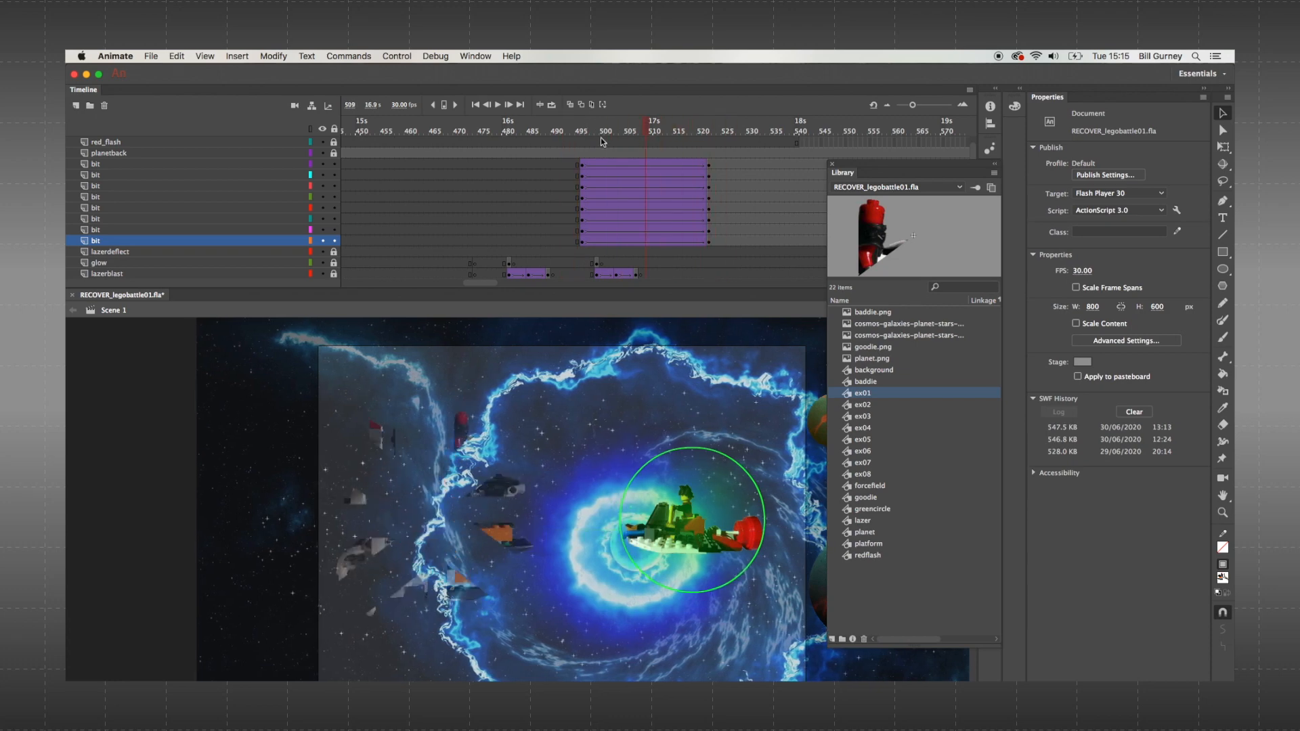
{"action": "left_click", "coordinate": [474, 130]}
{"action": "key", "text": "Return"}
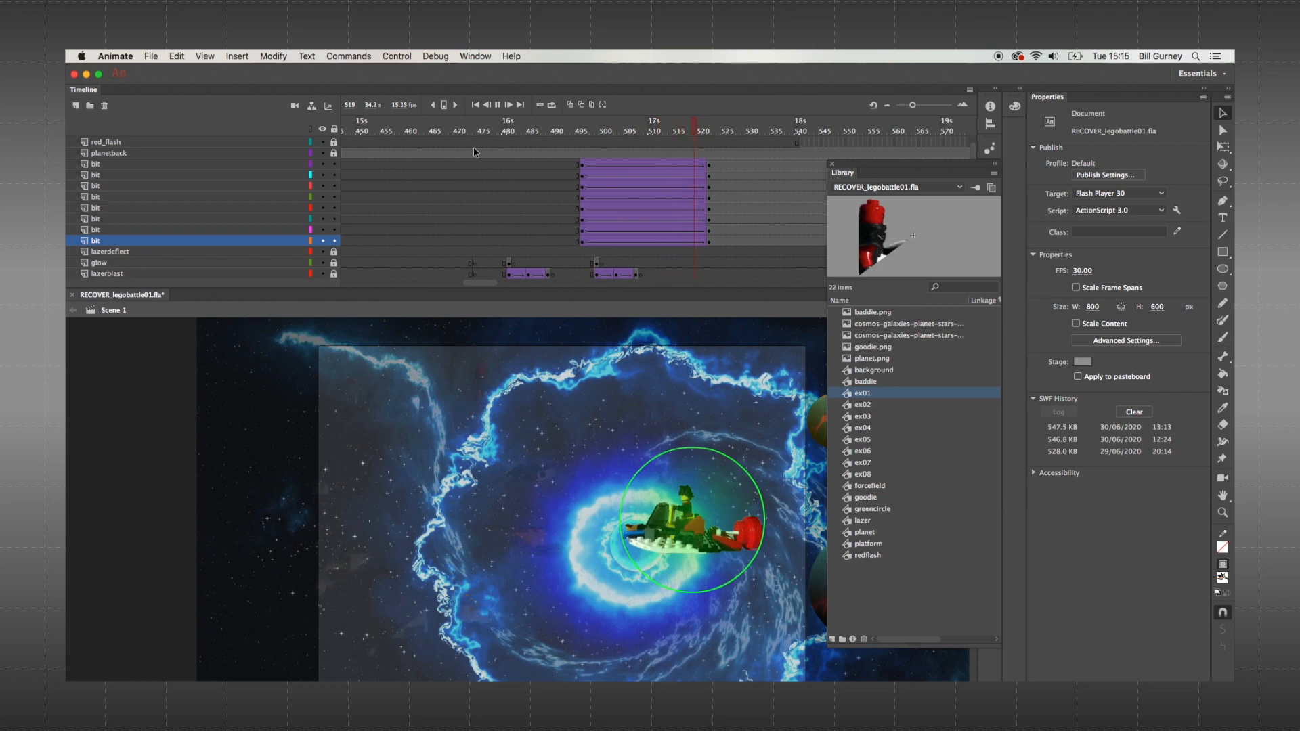
{"action": "key", "text": "Return"}
- Set the tweens on all eight bit layers to rotate CW 1 time and play the explosion back
{"action": "left_click", "coordinate": [583, 240]}
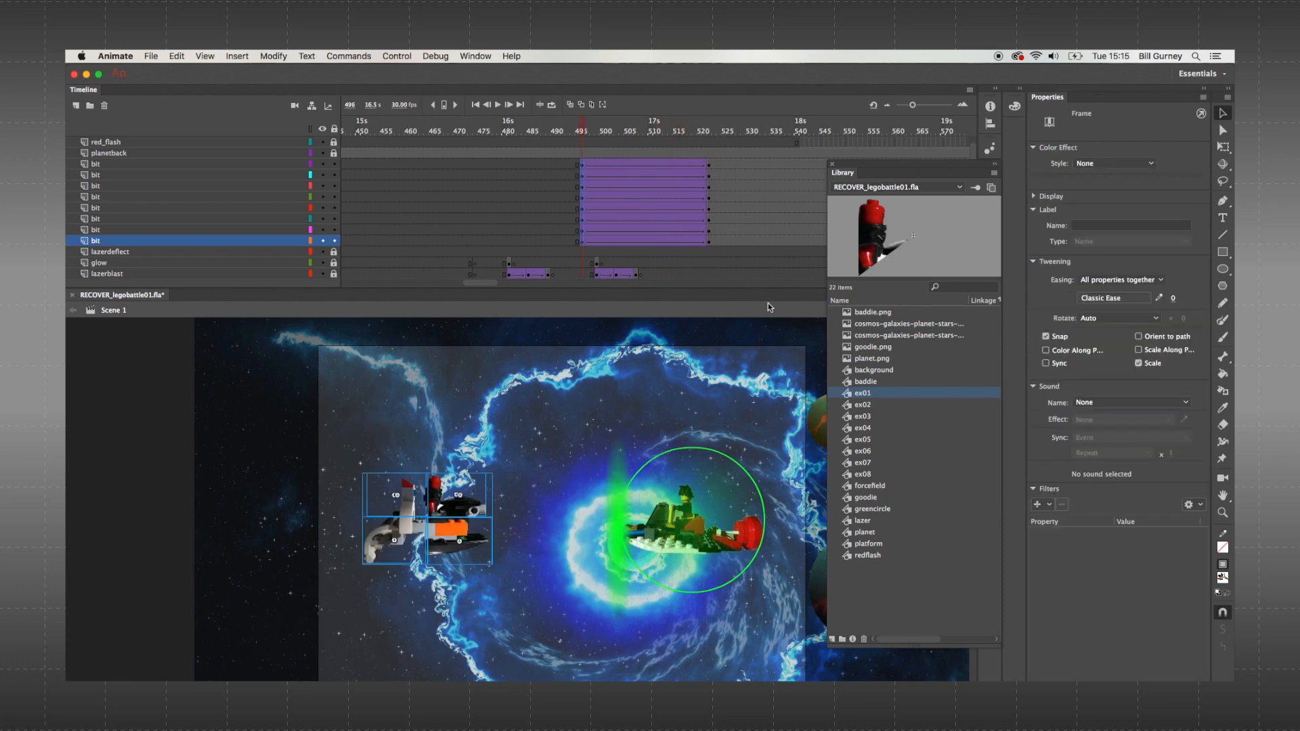
{"action": "left_click", "coordinate": [1127, 318]}
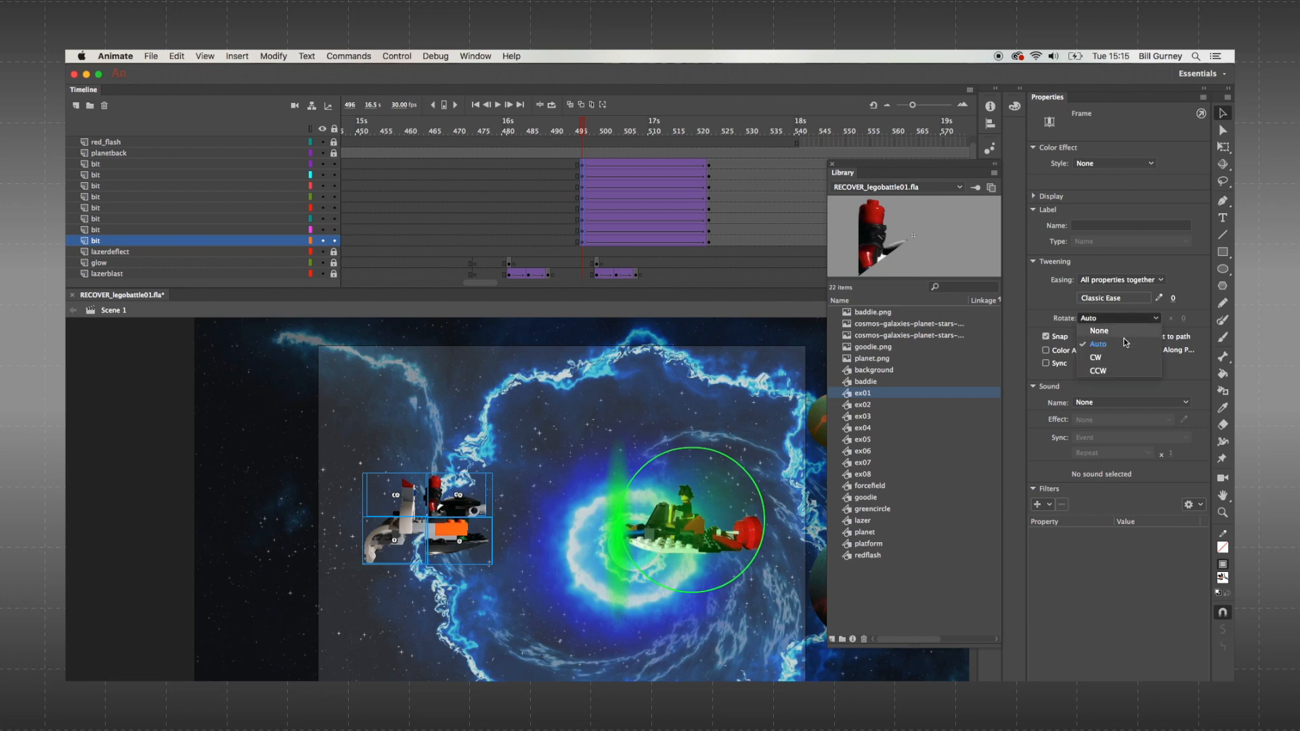
{"action": "left_click", "coordinate": [1119, 359]}
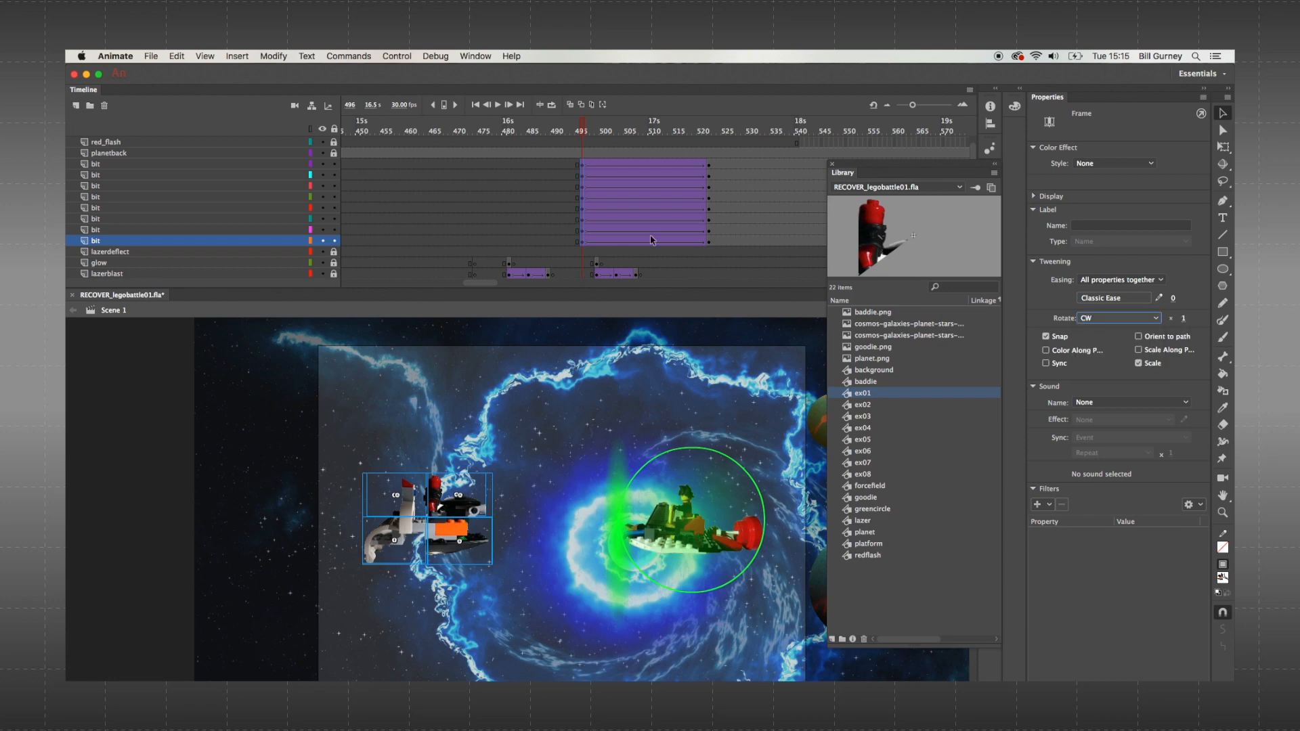
{"action": "key", "text": "Return"}
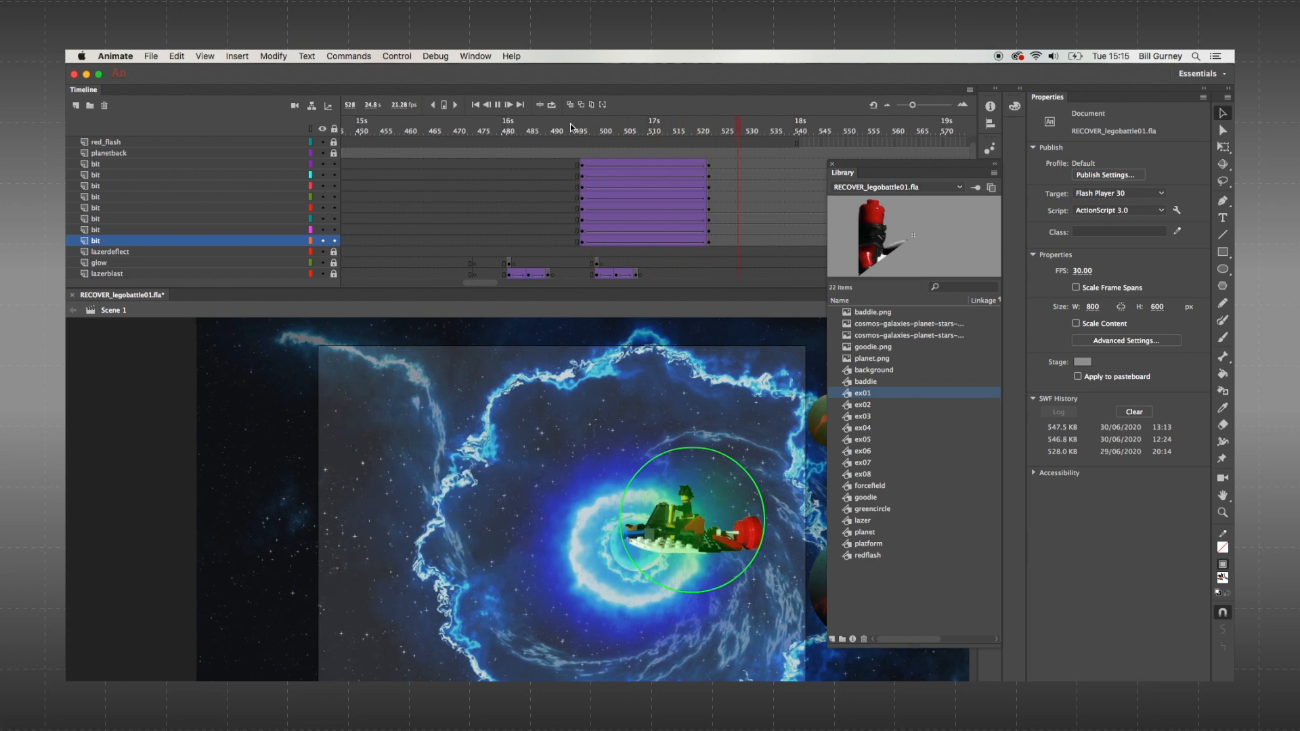
{"action": "key", "text": "Return"}
- With the bit layers shown as outlines, move the eight fragments at frame 522 farther out, beyond the stage edges
{"action": "left_click_drag", "start_coordinate": [709, 166], "coordinate": [710, 229]}
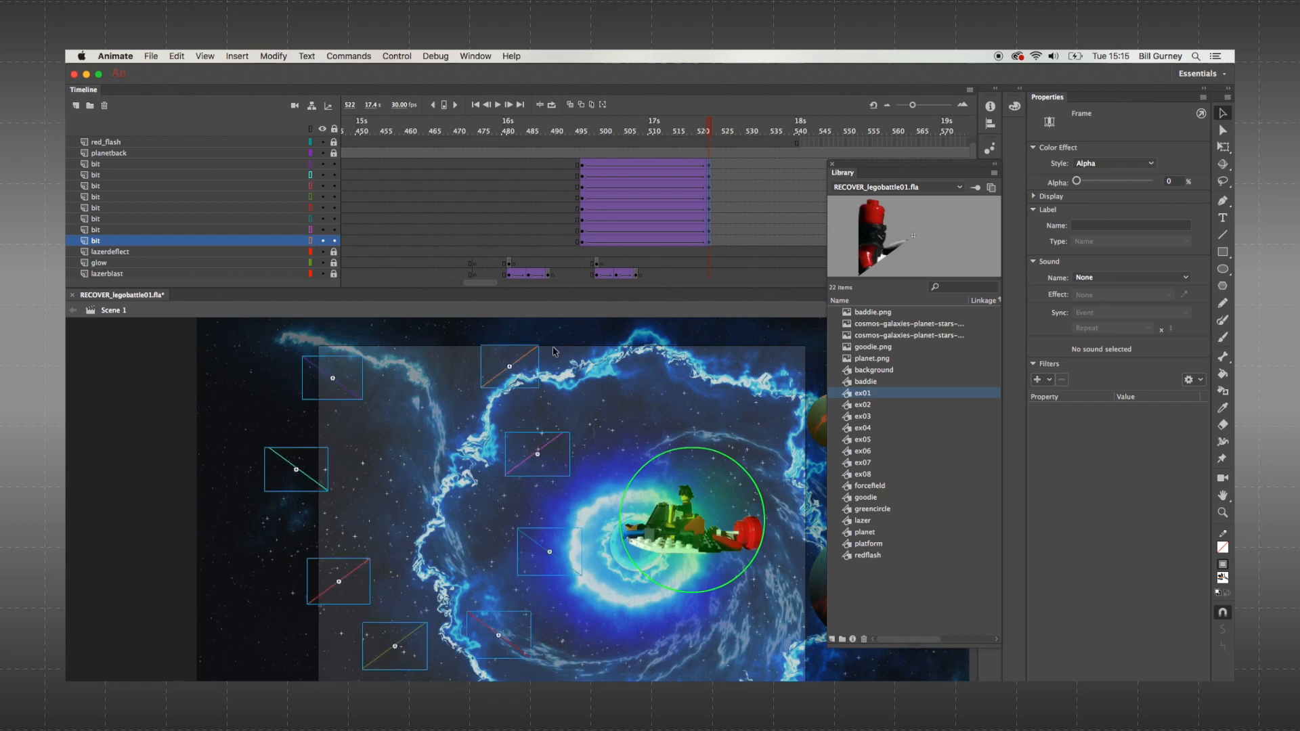
{"action": "left_click", "coordinate": [550, 344]}
{"action": "key", "text": "super+minus"}
{"action": "left_click_drag", "start_coordinate": [518, 429], "coordinate": [520, 411]}
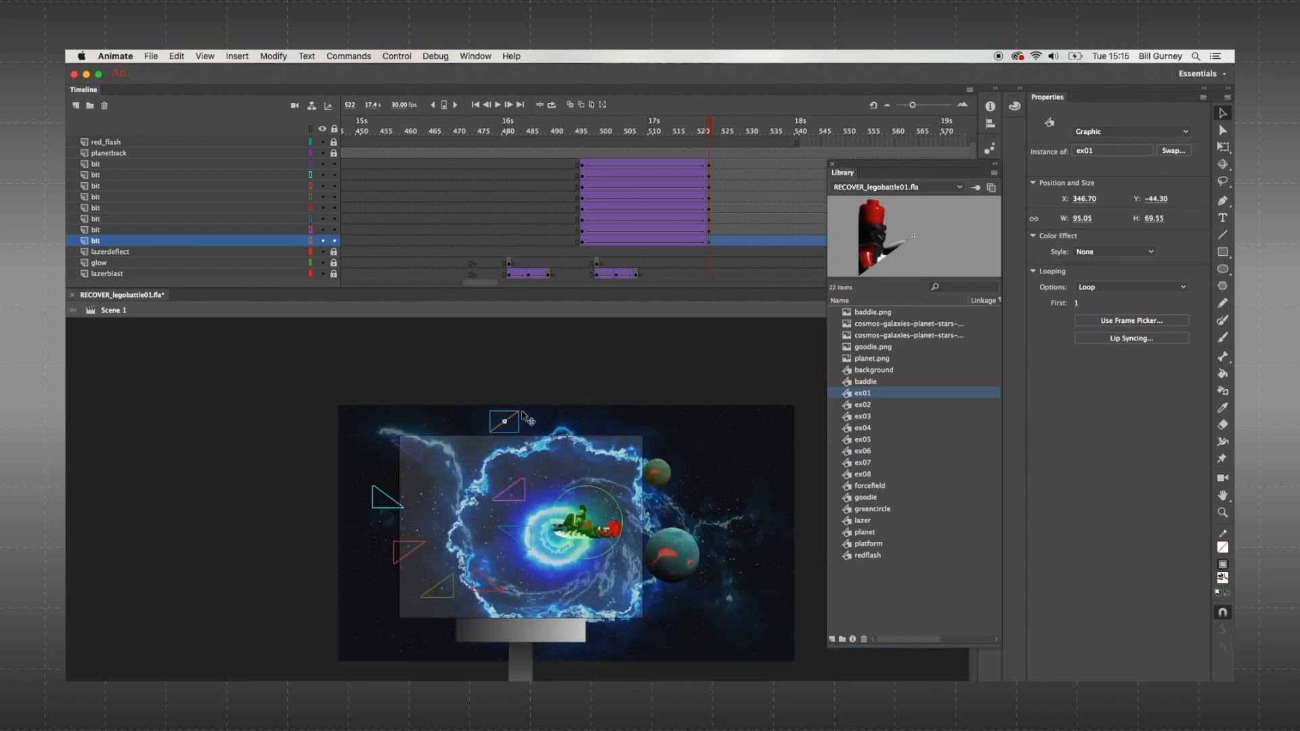
{"action": "left_click_drag", "start_coordinate": [526, 481], "coordinate": [643, 413]}
{"action": "left_click_drag", "start_coordinate": [413, 447], "coordinate": [384, 425]}
{"action": "left_click_drag", "start_coordinate": [382, 501], "coordinate": [373, 499]}
{"action": "left_click_drag", "start_coordinate": [406, 552], "coordinate": [376, 636]}
{"action": "left_click_drag", "start_coordinate": [489, 581], "coordinate": [492, 655]}
{"action": "left_click_drag", "start_coordinate": [521, 534], "coordinate": [580, 646]}
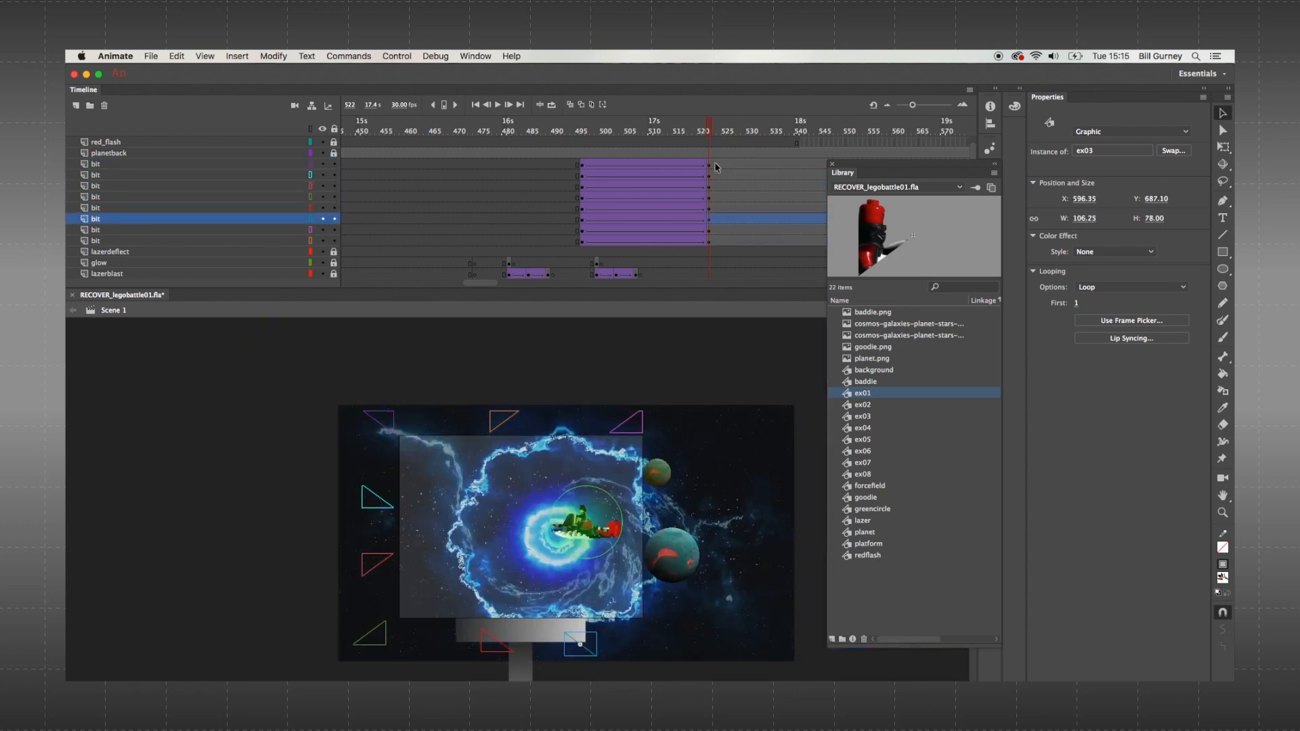
- Insert blank keyframes at frame 523 on all eight bit layers and play the explosion from before frame 496
{"action": "left_click", "coordinate": [714, 240]}
{"action": "right_click", "coordinate": [715, 241]}
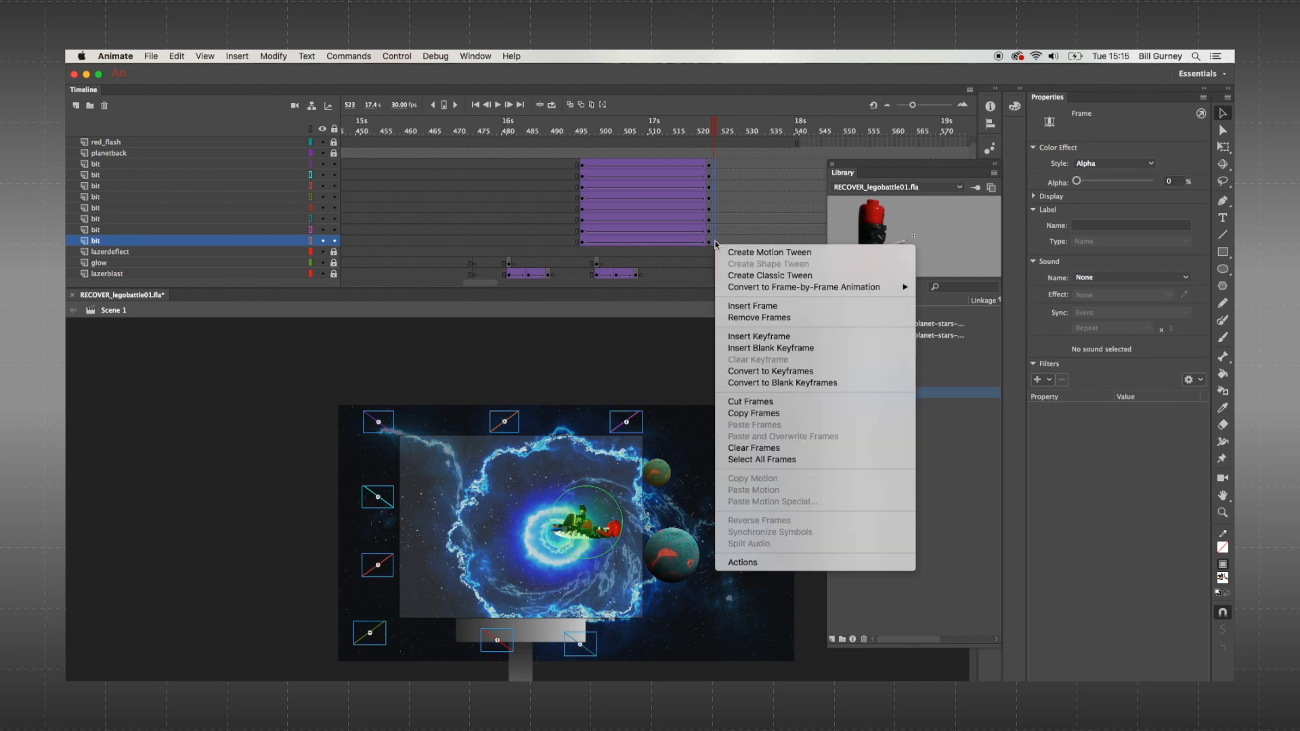
{"action": "left_click", "coordinate": [745, 347]}
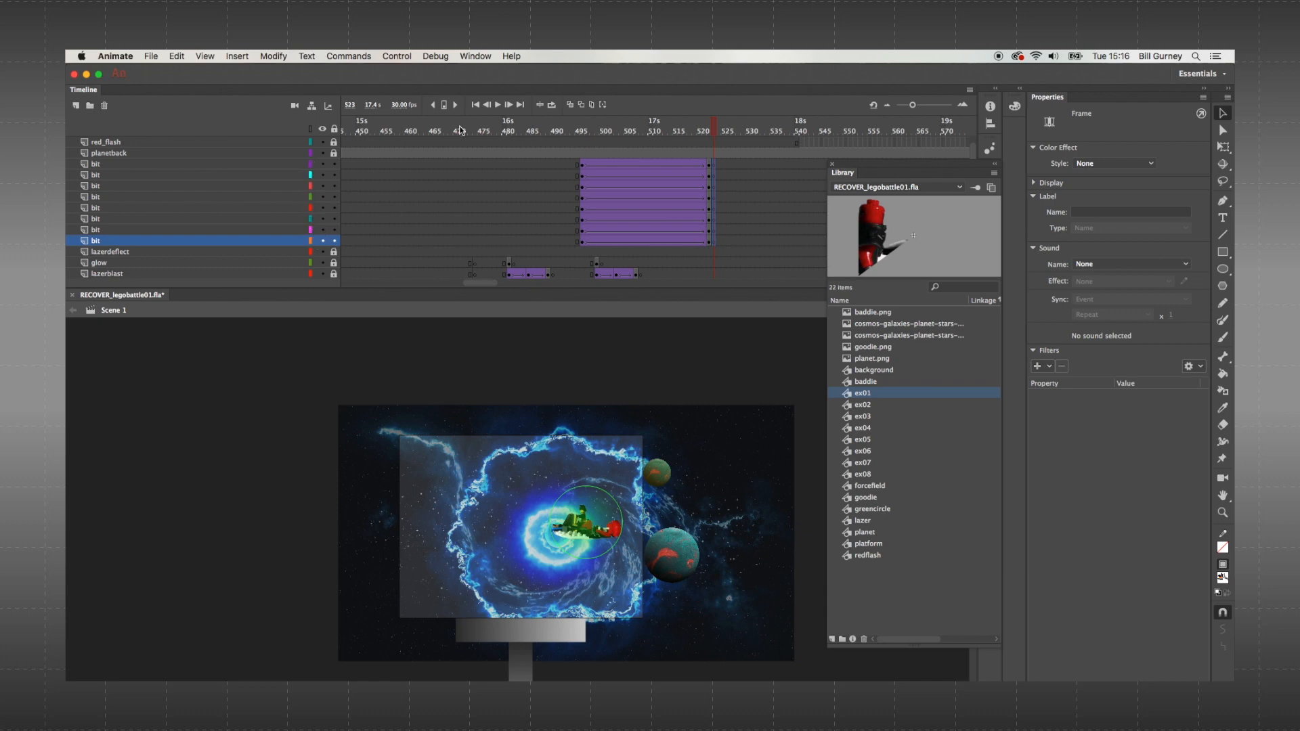
{"action": "left_click", "coordinate": [446, 133]}
{"action": "key", "text": "Return"}
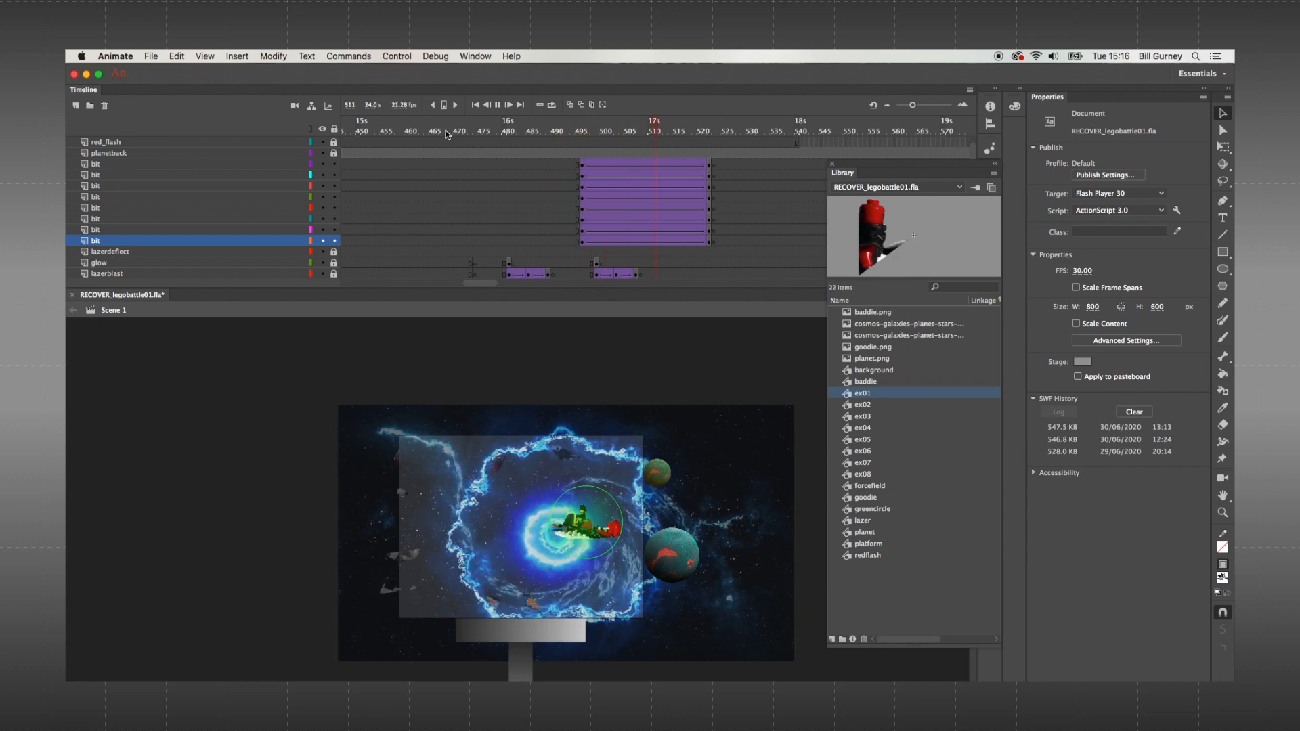
- Shorten the explosion by moving the end keyframes and following blank keyframes on all eight bit layers back, so the tweens end at frame 515
{"action": "key", "text": "Return"}
{"action": "left_click_drag", "start_coordinate": [715, 165], "coordinate": [674, 243]}
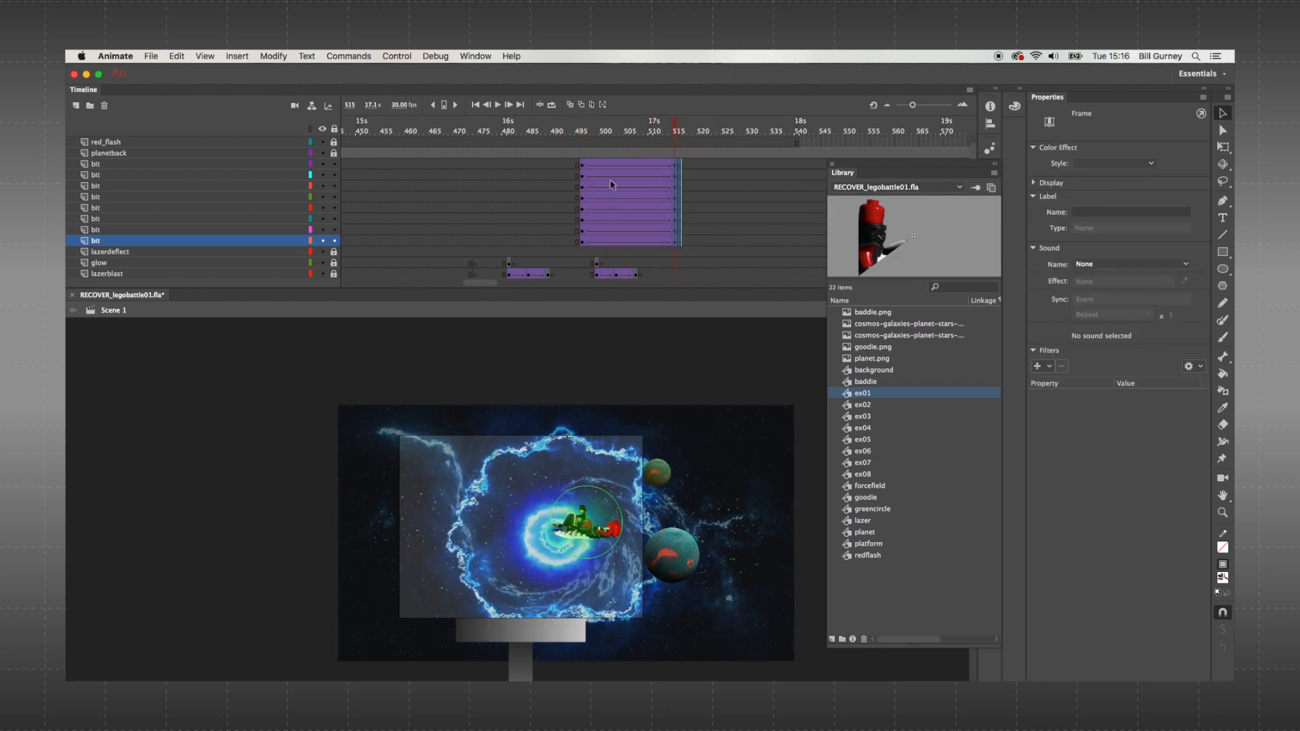
- Apply Ease Out Cubic easing to the tweens on all eight bit layers and play the explosion from before frame 496
{"action": "left_click", "coordinate": [582, 203]}
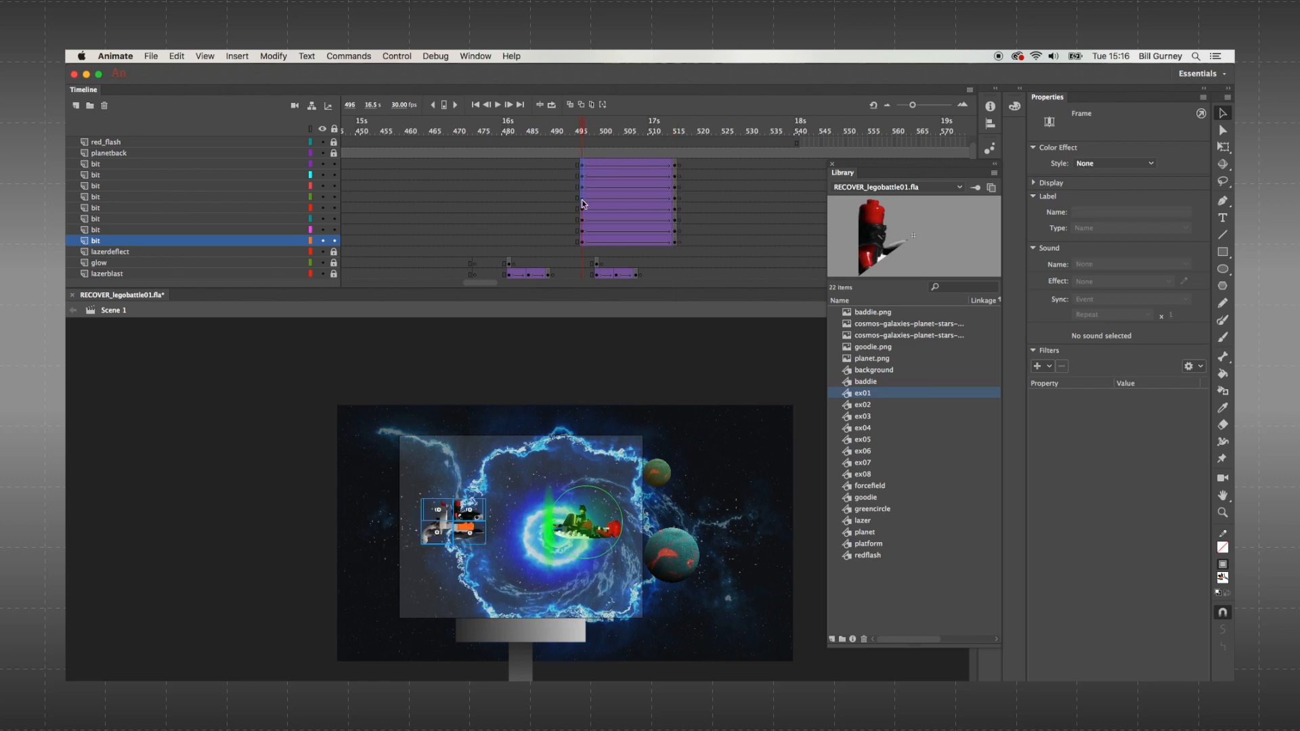
{"action": "left_click", "coordinate": [586, 240]}
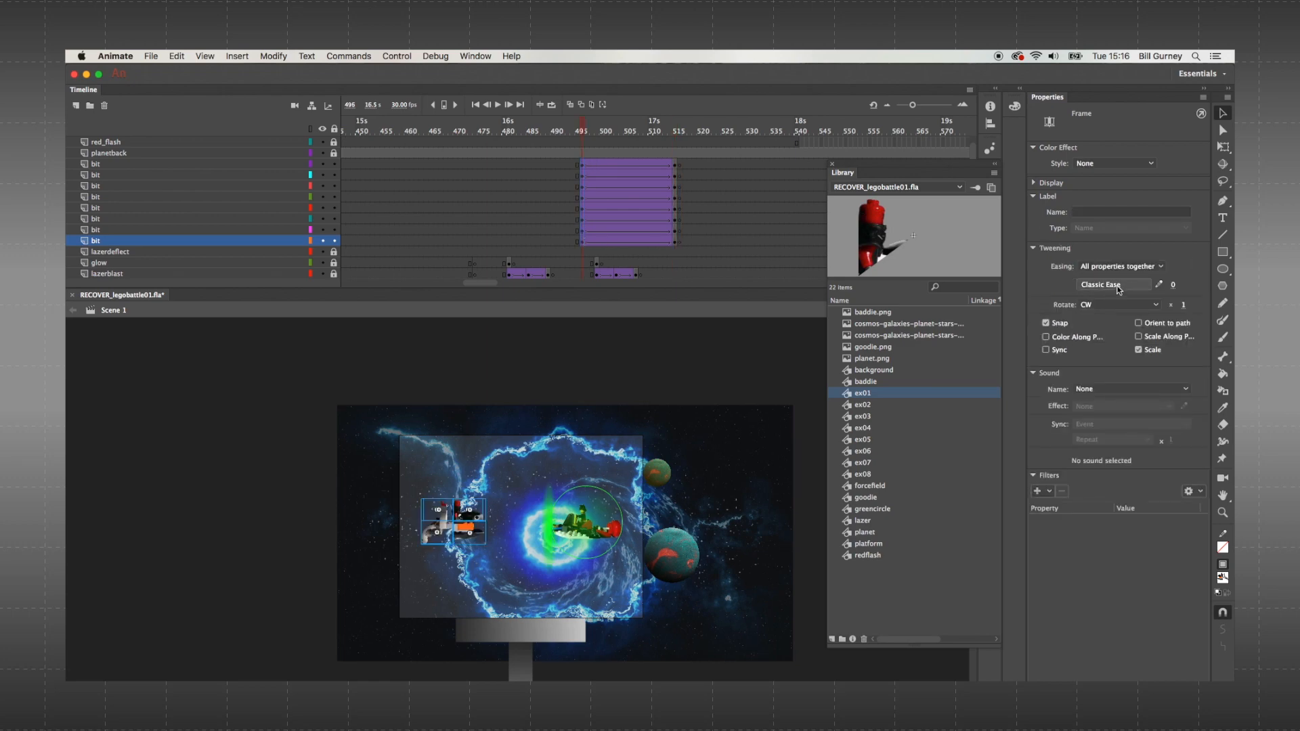
{"action": "left_click", "coordinate": [1110, 285]}
{"action": "left_click", "coordinate": [886, 342]}
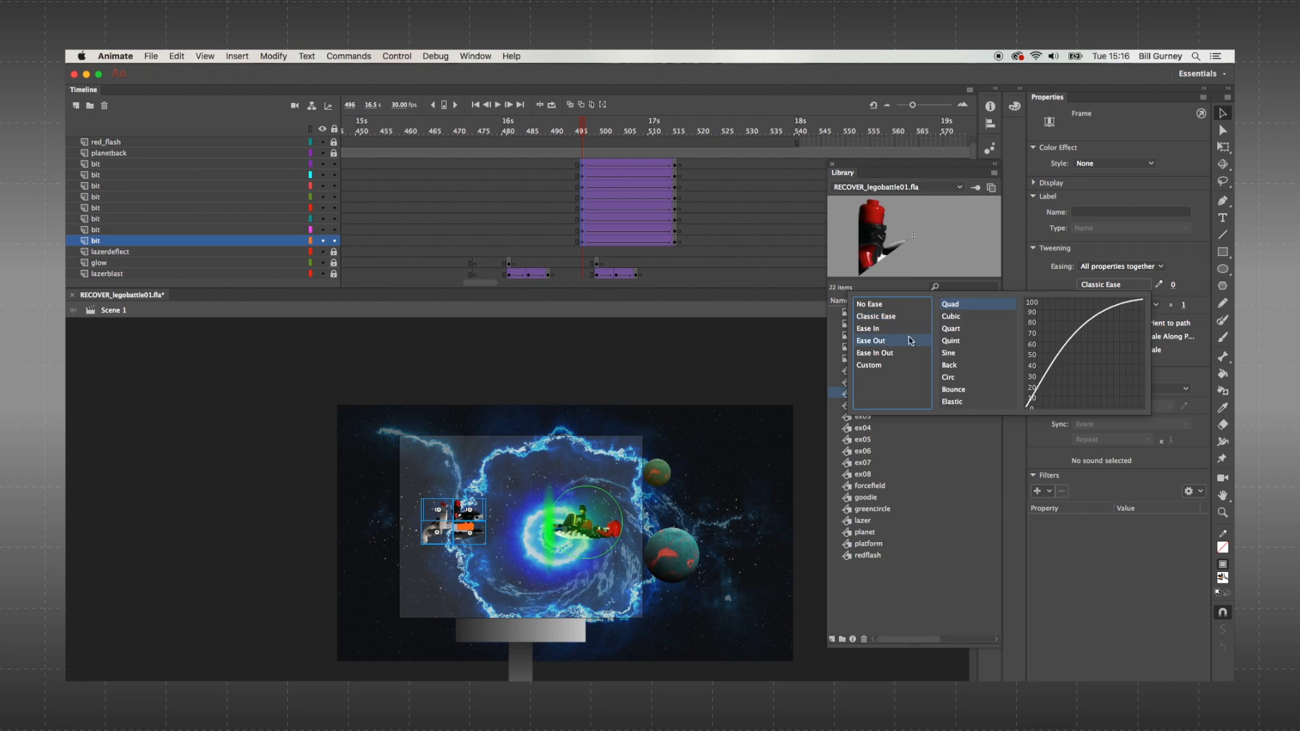
{"action": "left_click", "coordinate": [952, 318]}
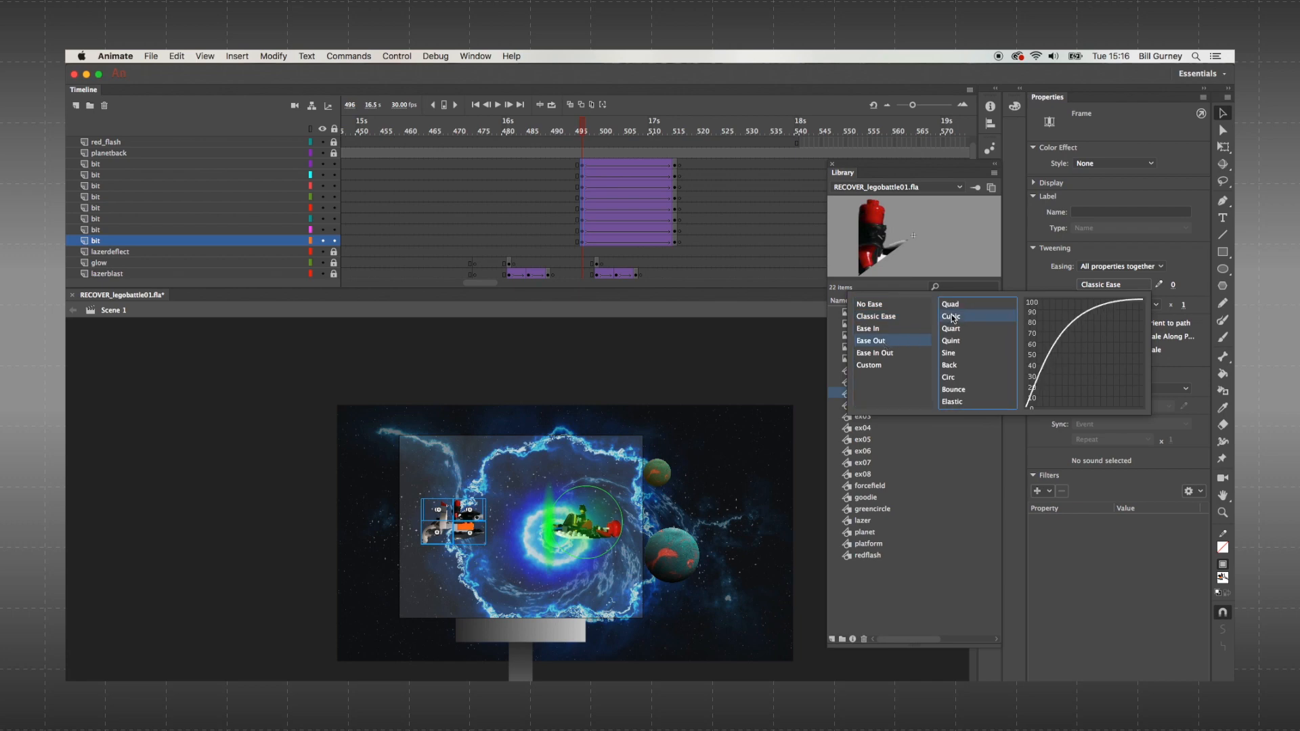
{"action": "left_click_drag", "start_coordinate": [581, 134], "coordinate": [536, 130]}
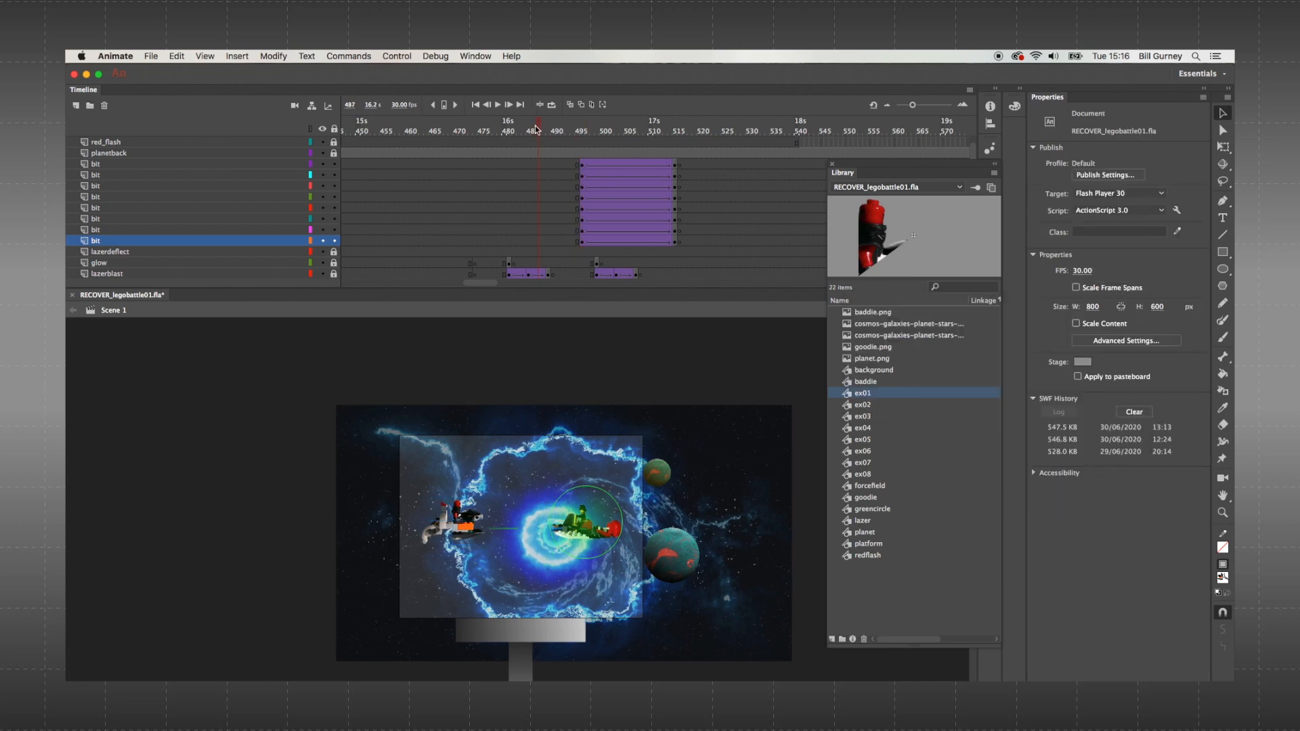
{"action": "key", "text": "Return"}
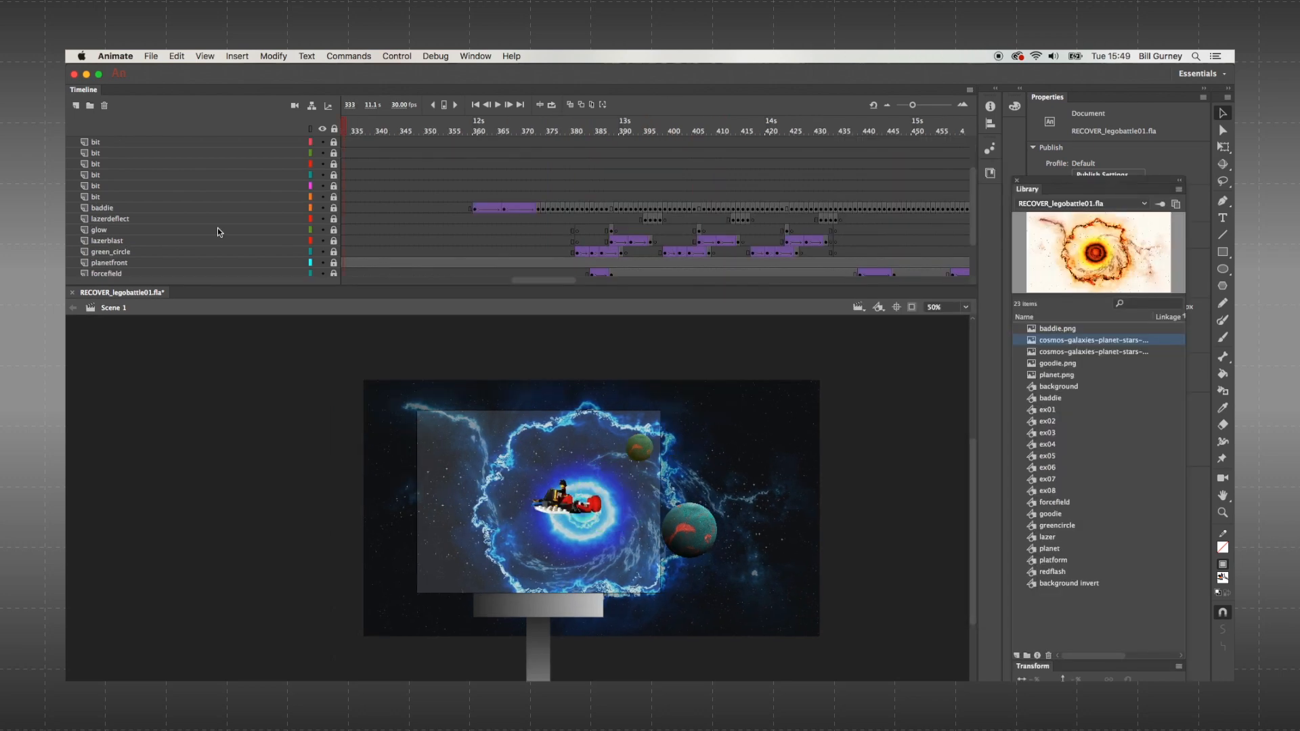
- Export the animation as an 800 x 600 px video up to the last frame, with conversion in Adobe Media Encoder
{"action": "left_click", "coordinate": [151, 56]}
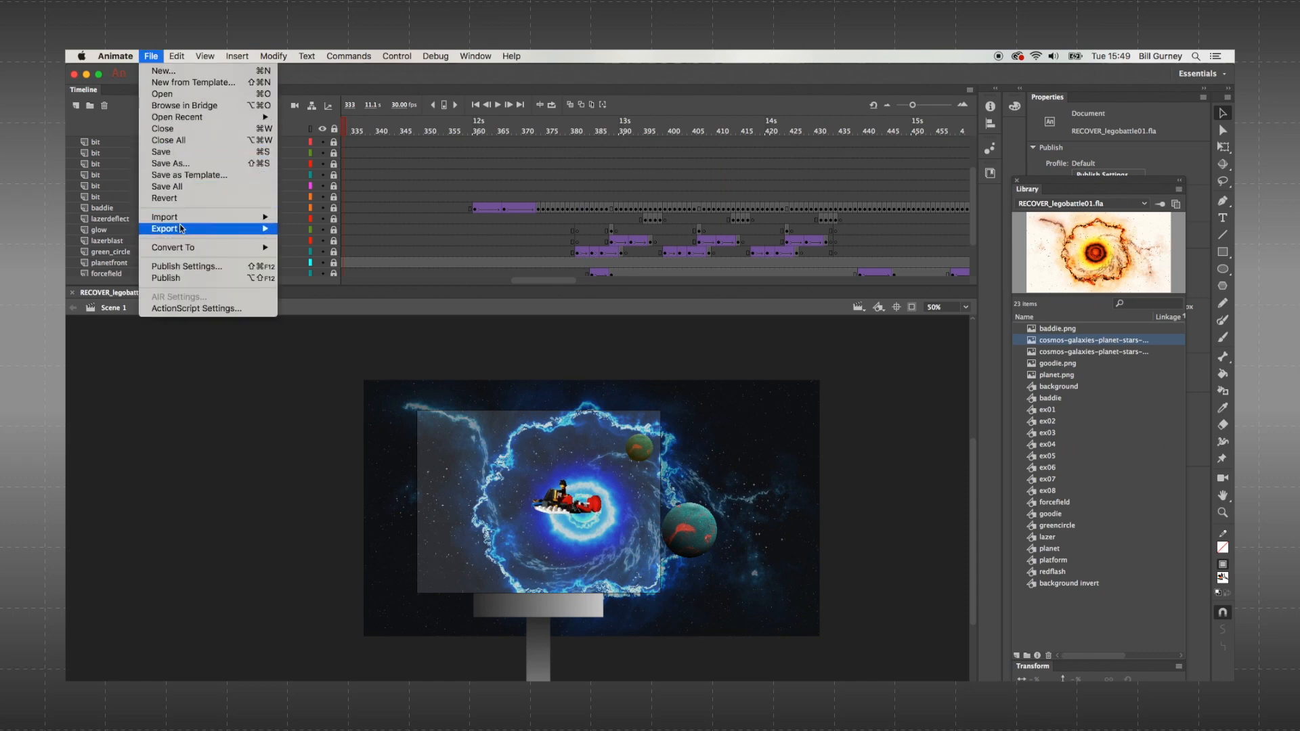
{"action": "mouse_move", "coordinate": [268, 229]}
{"action": "left_click", "coordinate": [304, 263]}
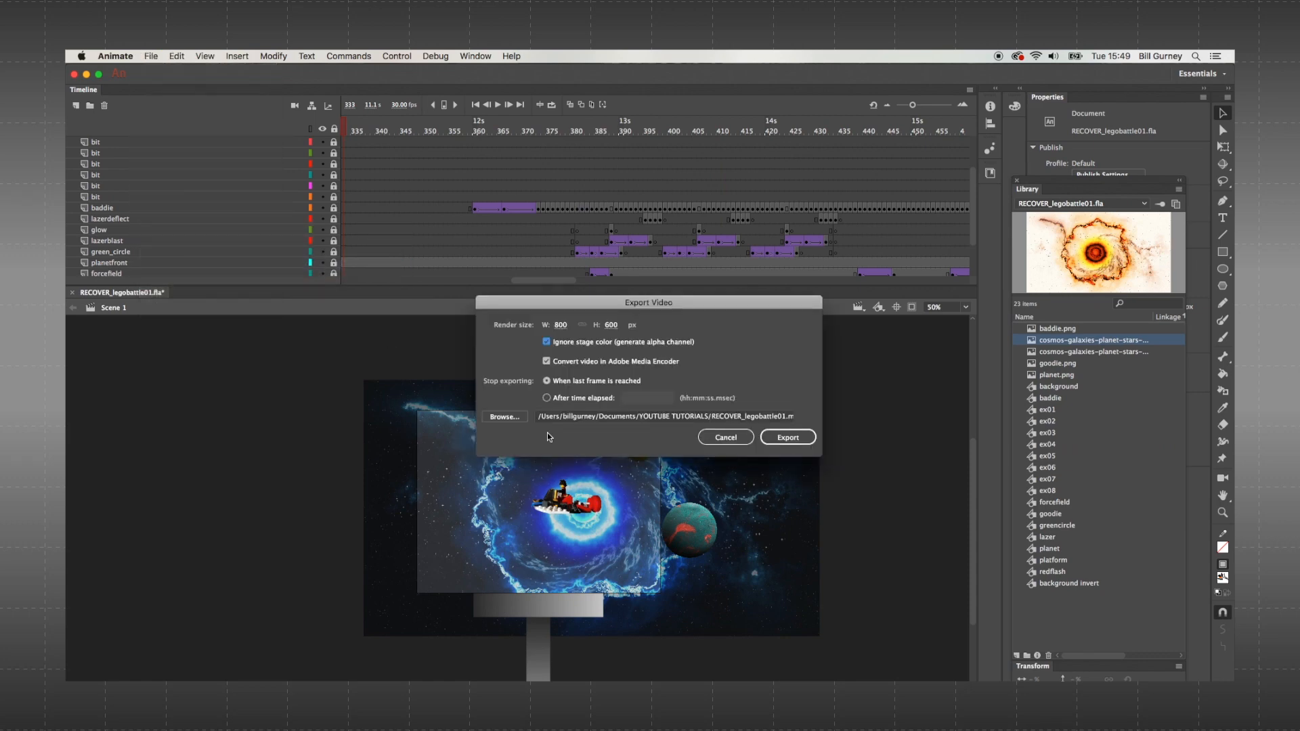
{"action": "left_click", "coordinate": [769, 444]}
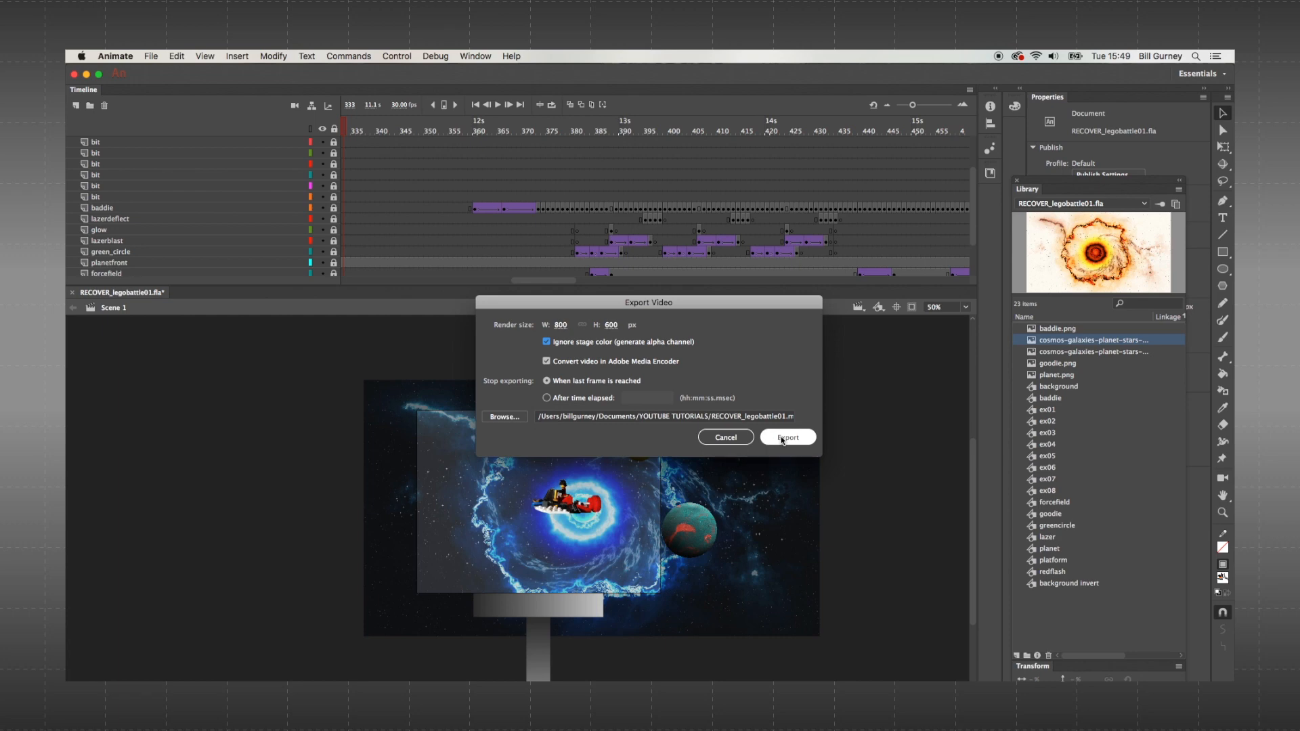